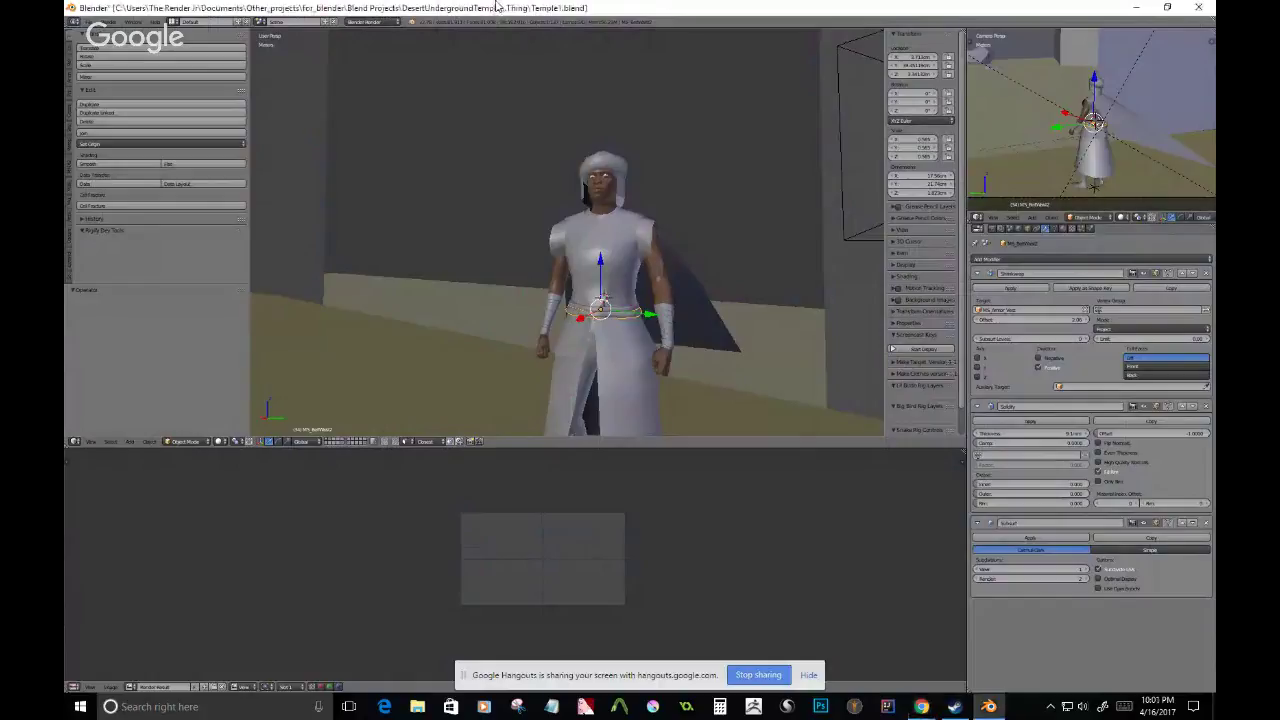
- Examine the character's waist and belt from the front, up close and at full-body distance
middle_drag(543, 236, 660, 298)
scroll(695, 358, up, 3)
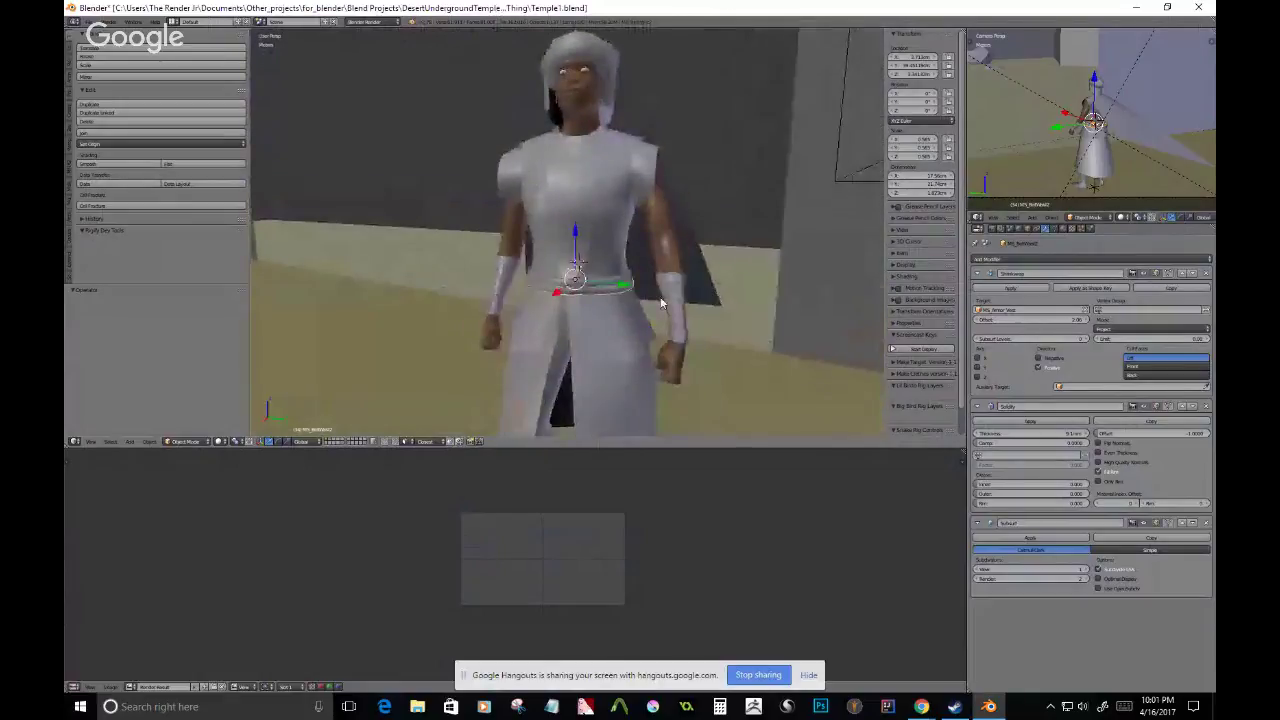
scroll(630, 288, up, 4)
scroll(630, 288, up, 2)
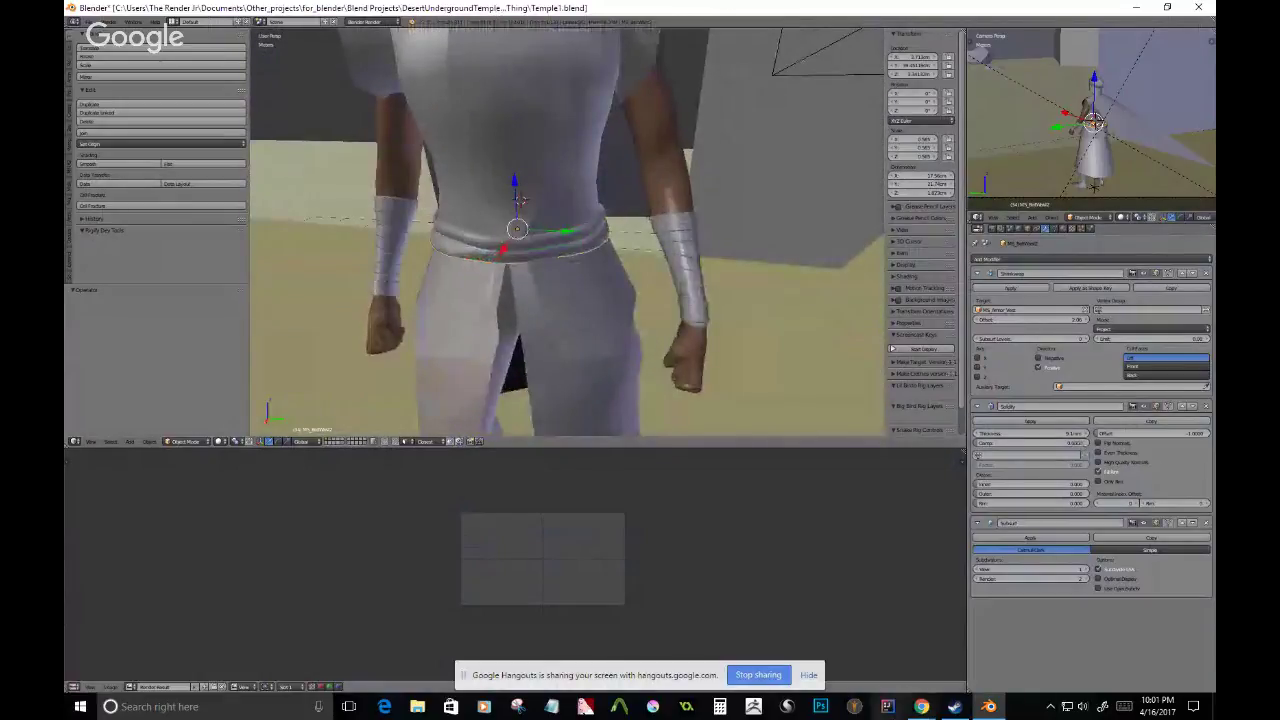
shift+middle_drag(552, 136, 585, 200)
scroll(557, 155, down, 4)
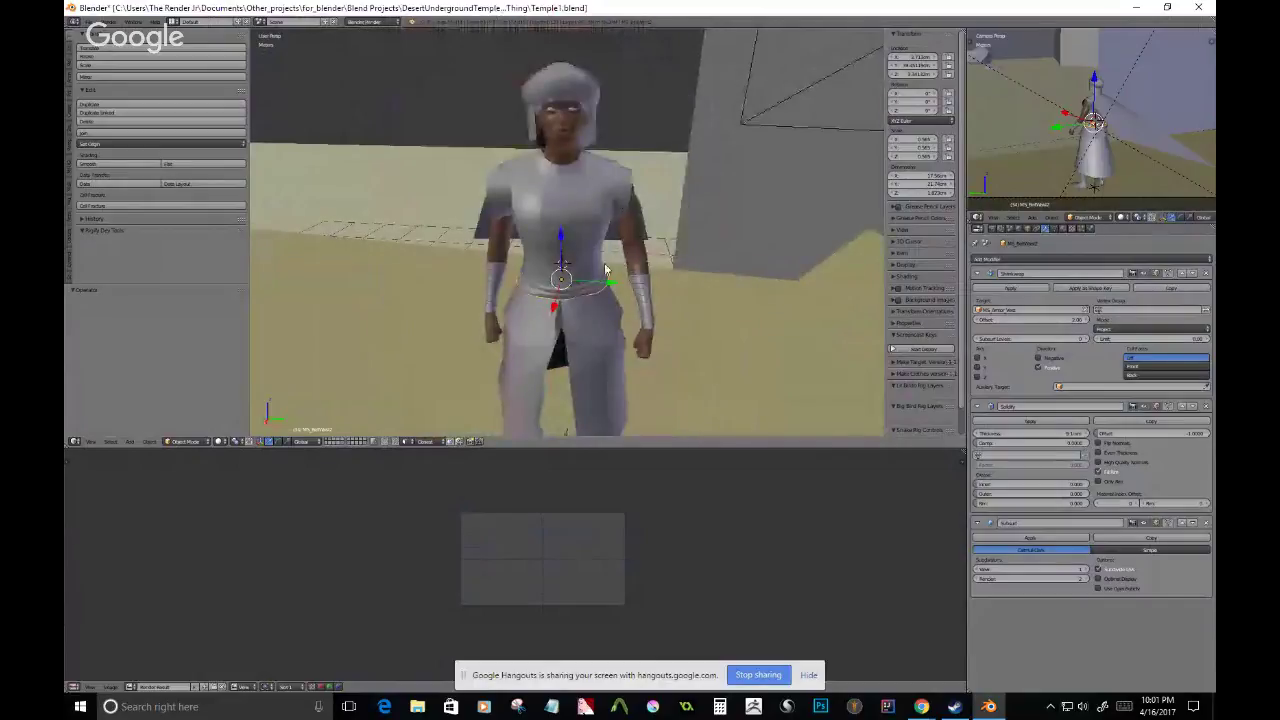
scroll(620, 285, up, 5)
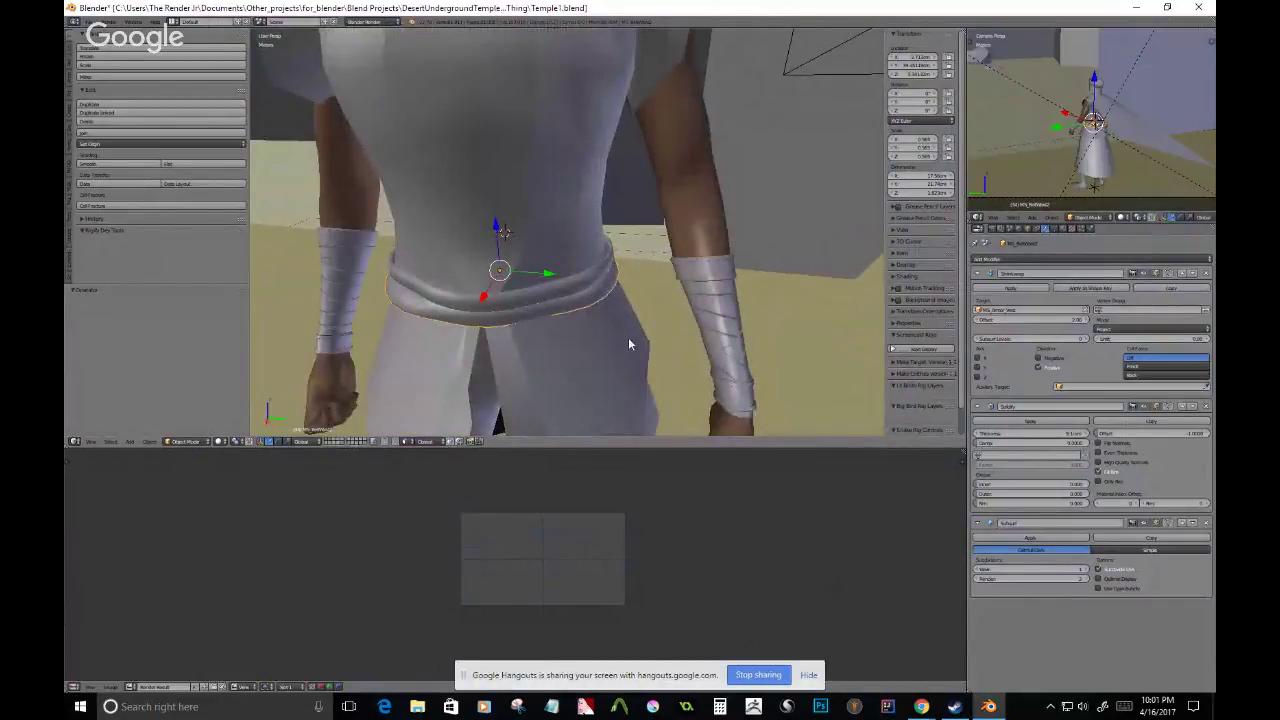
scroll(628, 344, down, 5)
- Add a mesh cube at the 3D cursor by the character's waist
middle_drag(618, 294, 590, 275)
key(shift+a)
mouse_move(580, 283)
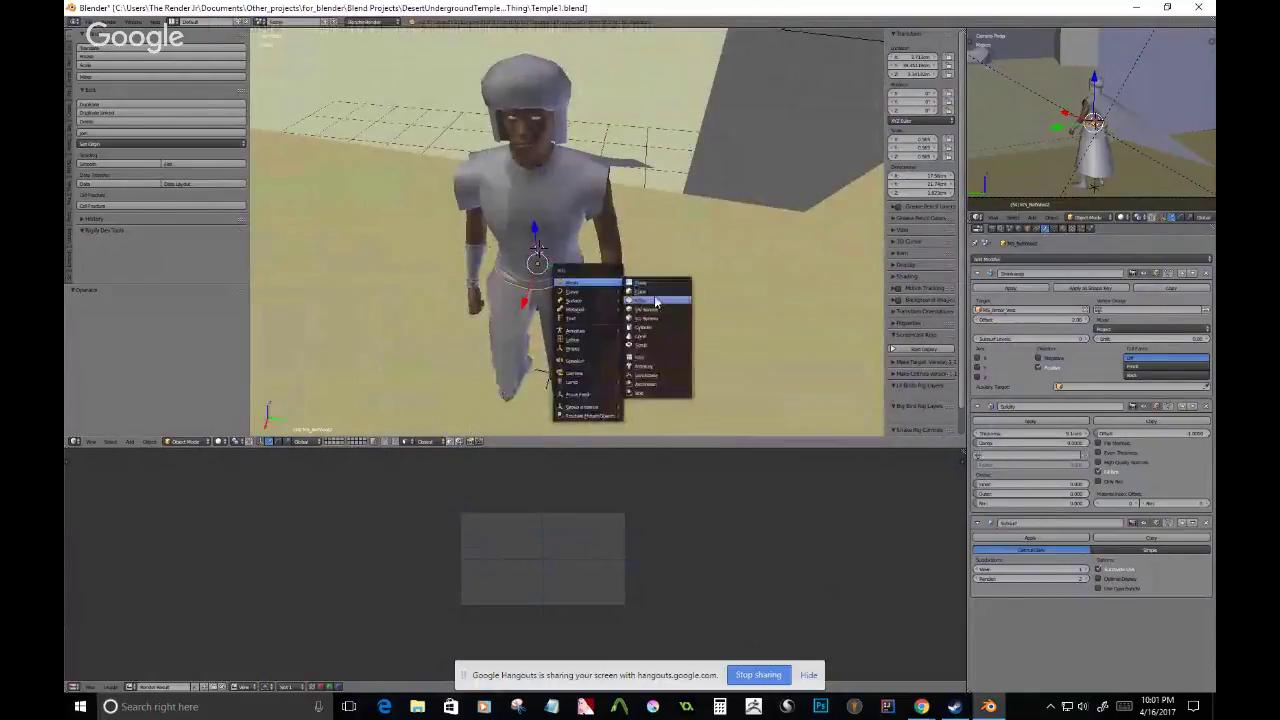
click(656, 300)
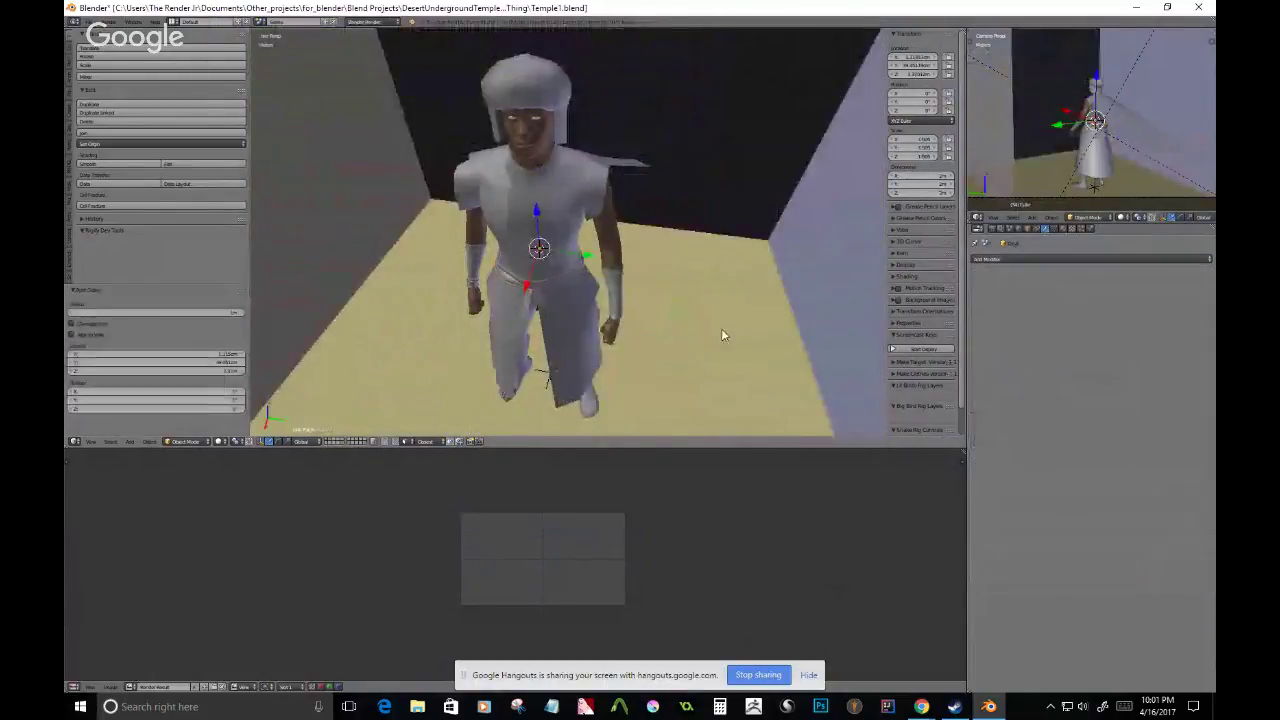
scroll(722, 330, down, 6)
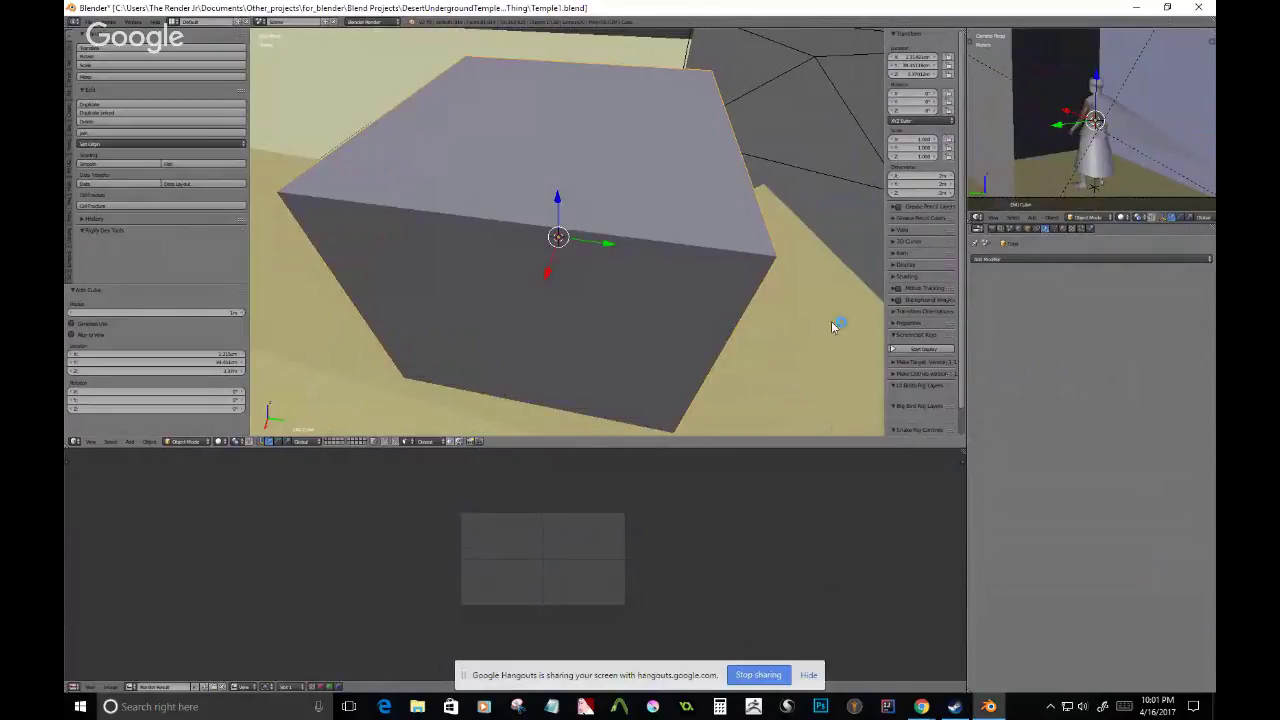
- Set the cube's X, Y and Z dimensions to 0.005 m each
click(917, 176)
text(.005)
key(Tab)
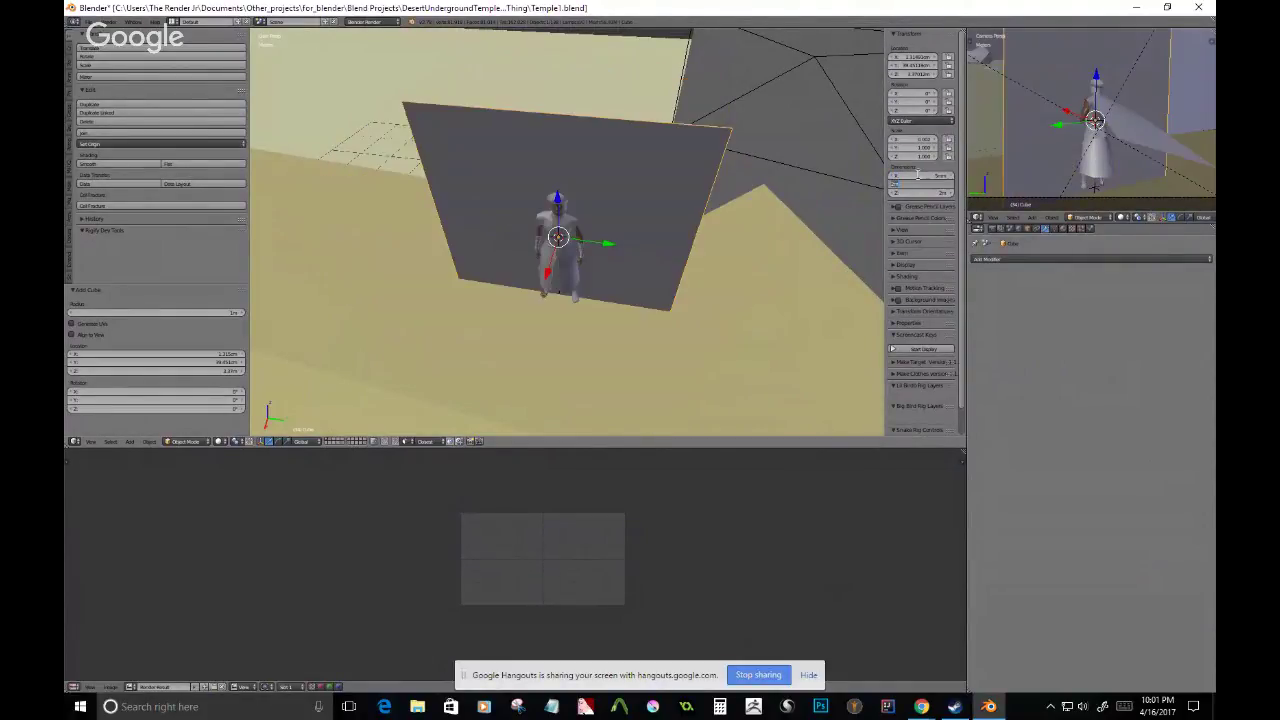
text(.005)
key(Tab)
text(.005)
key(Return)
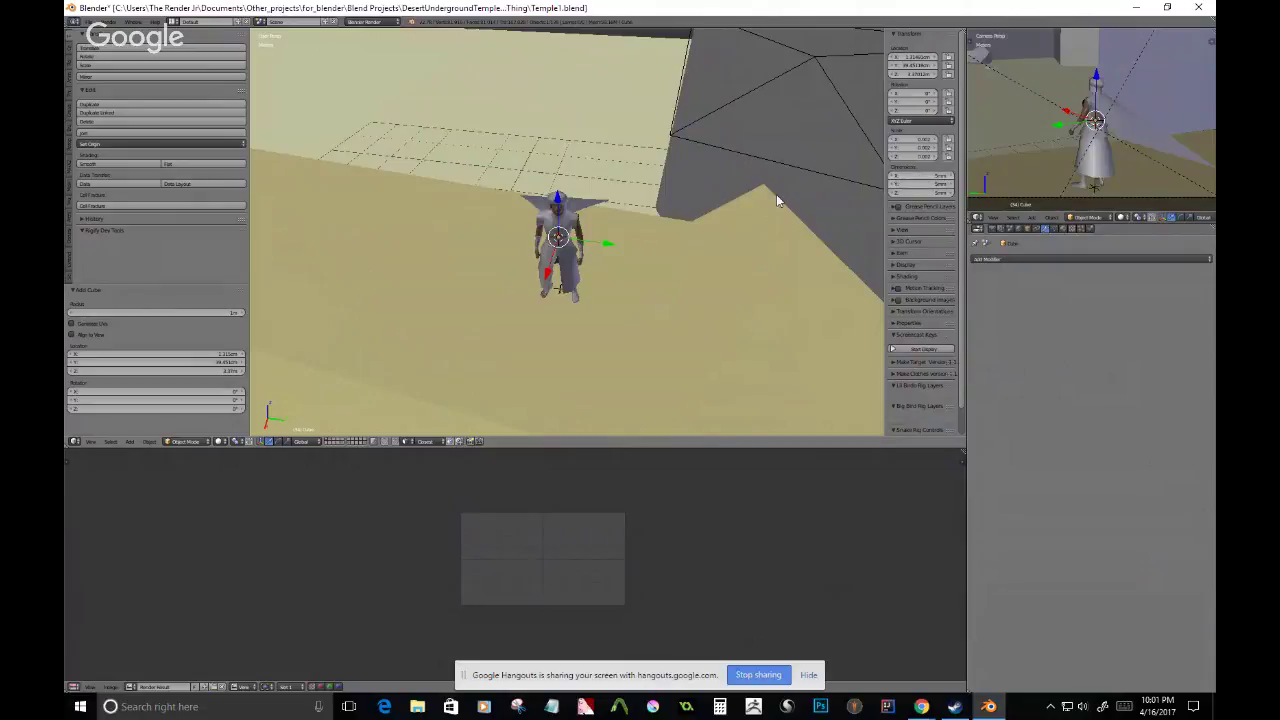
- Set the cube's X, Y and Z dimensions to 0.05 m each
click(929, 175)
text(.05)
key(Tab)
text(.05)
key(Tab)
text(.05)
key(Return)
- Set the cube's X, Y and Z dimensions to 0.5 m each
click(929, 175)
text(.5)
key(Tab)
text(.5)
key(Tab)
text(.5)
key(Return)
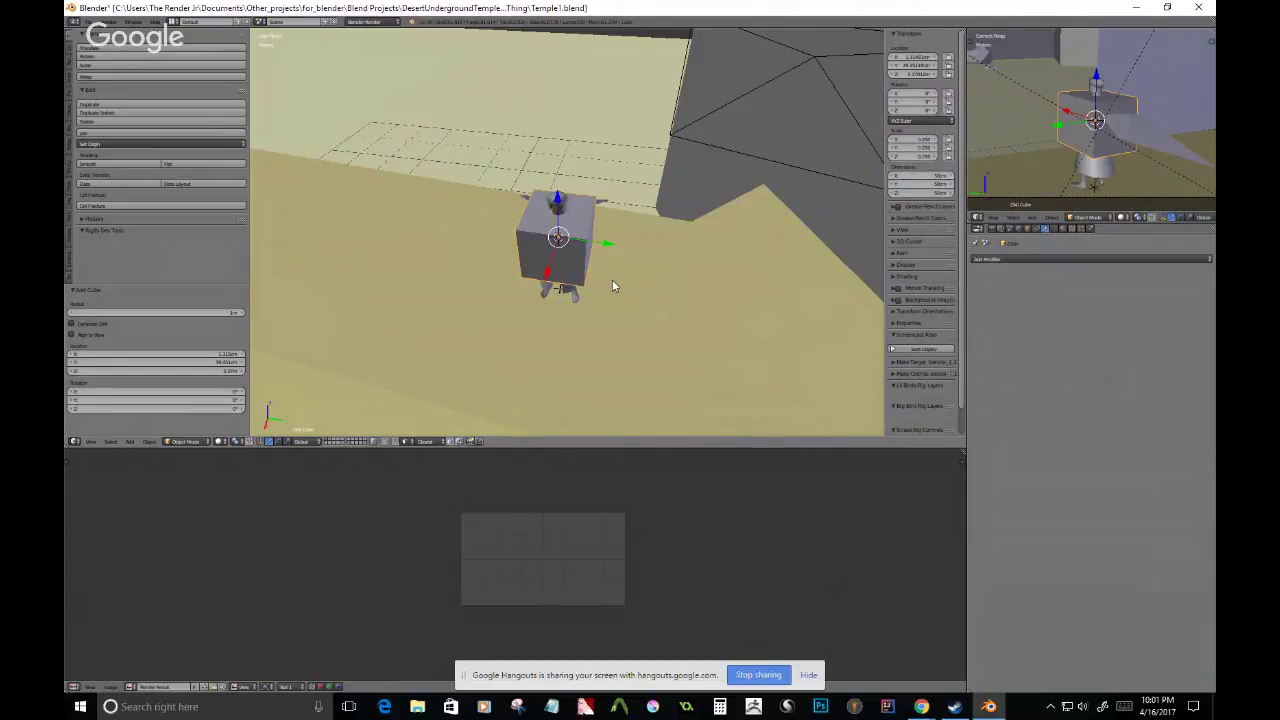
- Scale the cube down uniformly to about 13.7 cm per side, roughly the width of the character's waist
middle_drag(614, 286, 640, 200)
scroll(660, 300, up, 4)
key(s)
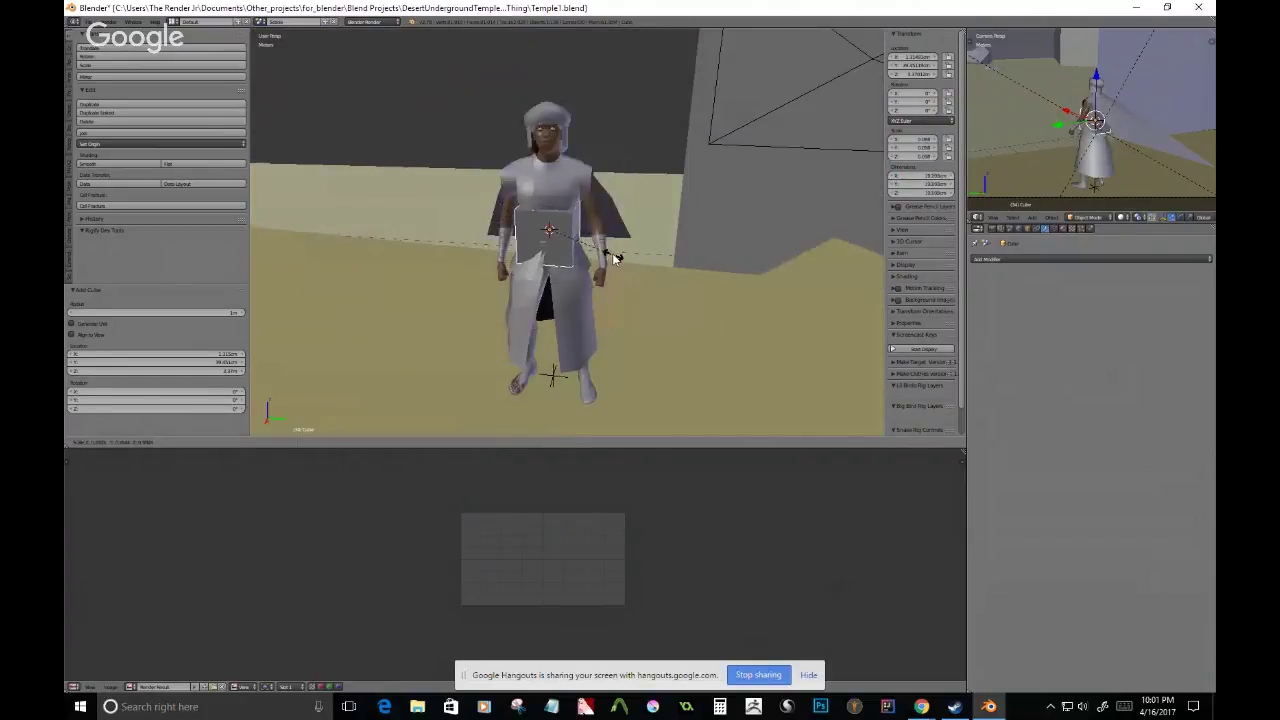
click(599, 252)
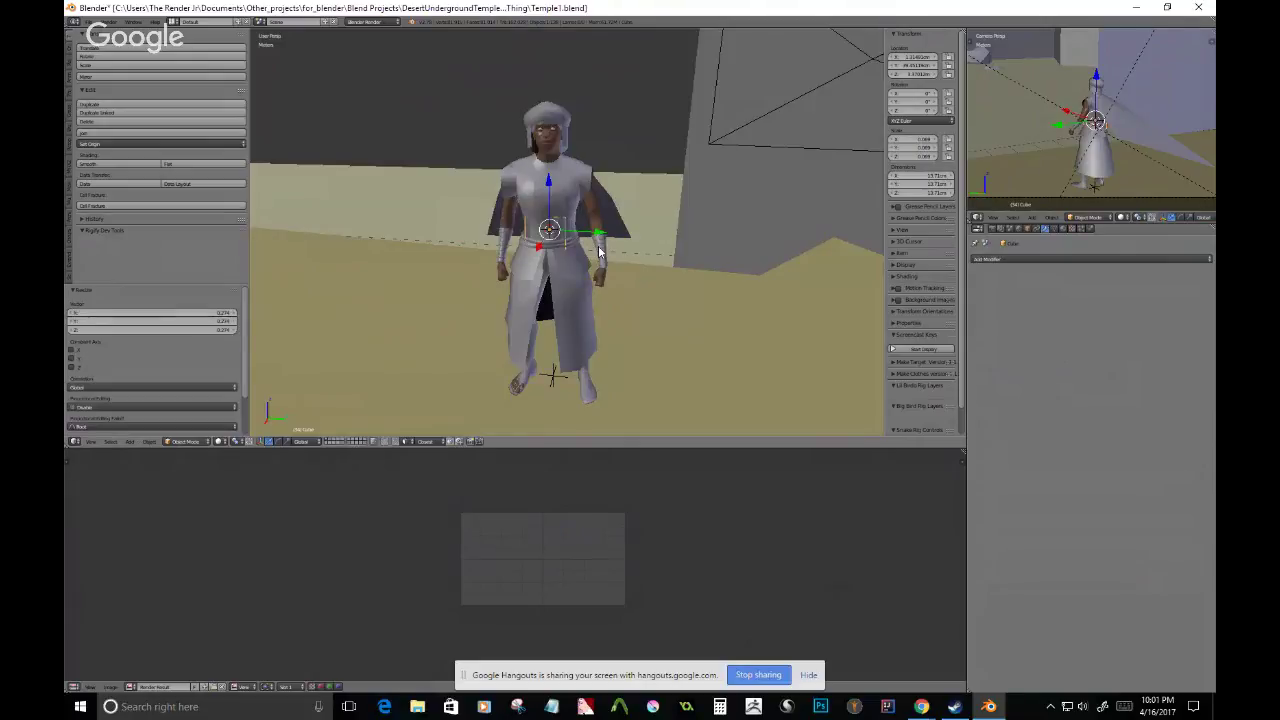
- Move the cube to layer 11 in top view and show only that layer
key(KP_7)
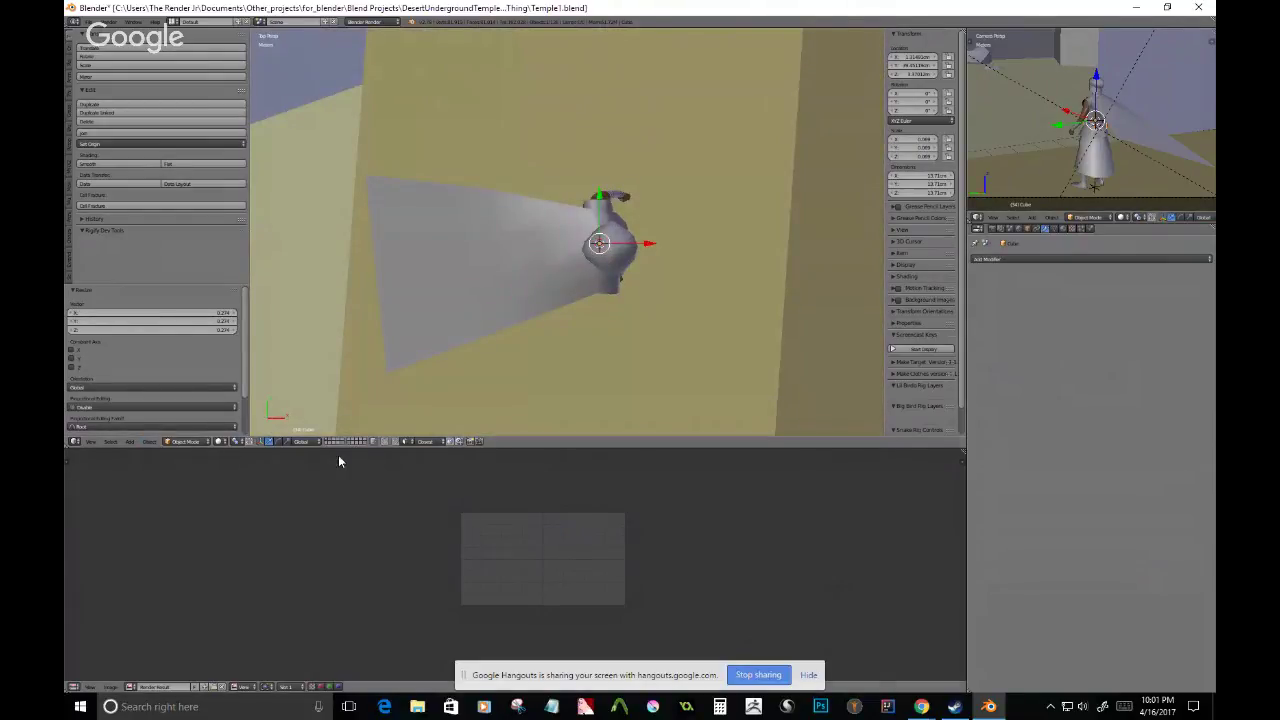
key(m)
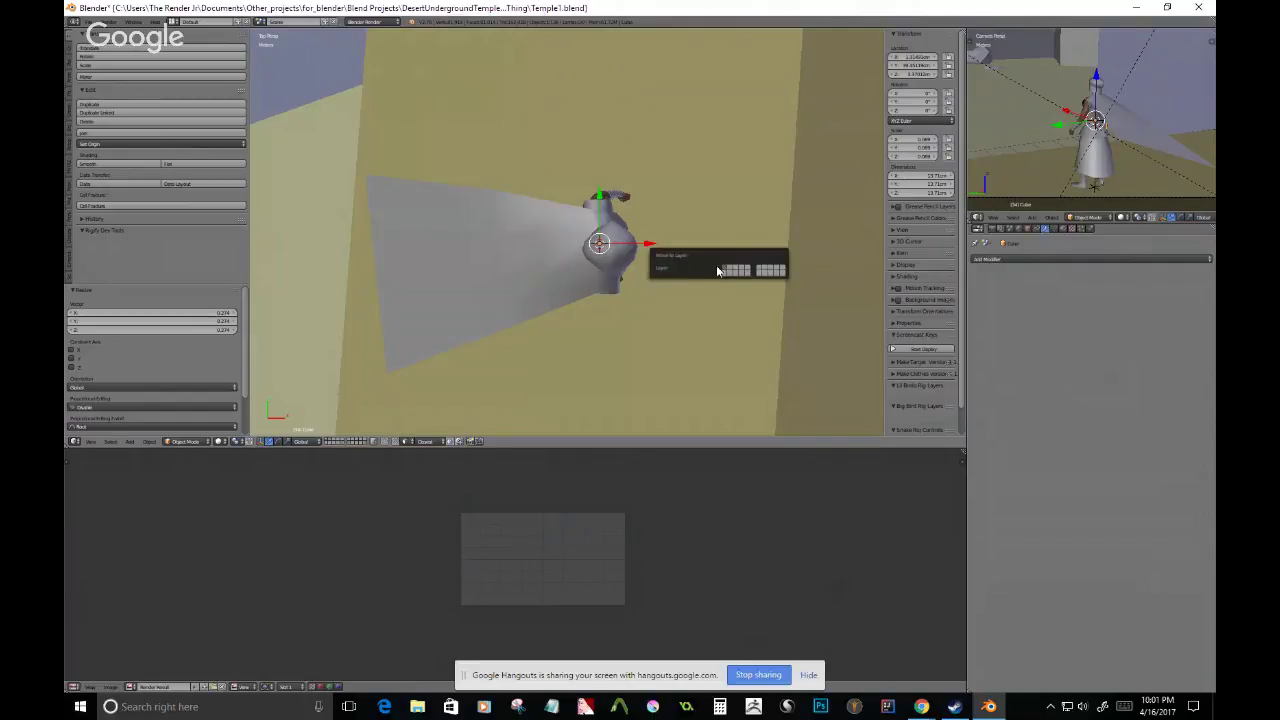
click(721, 270)
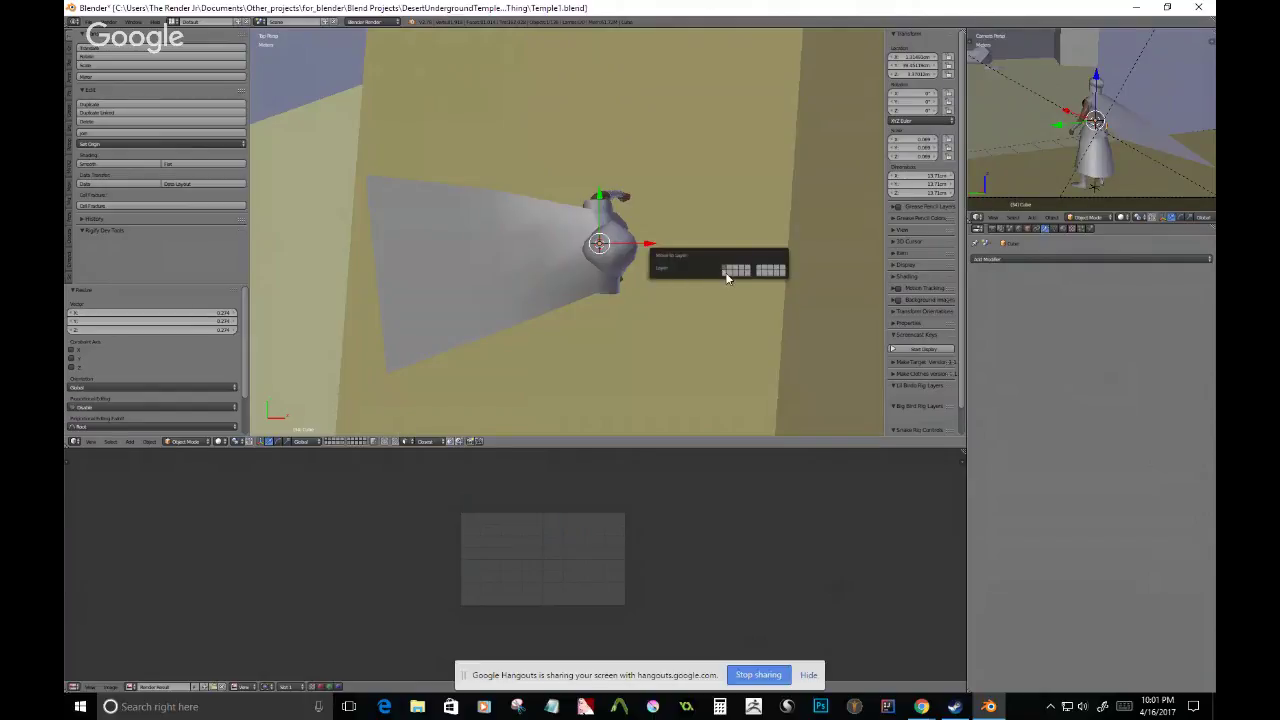
click(329, 440)
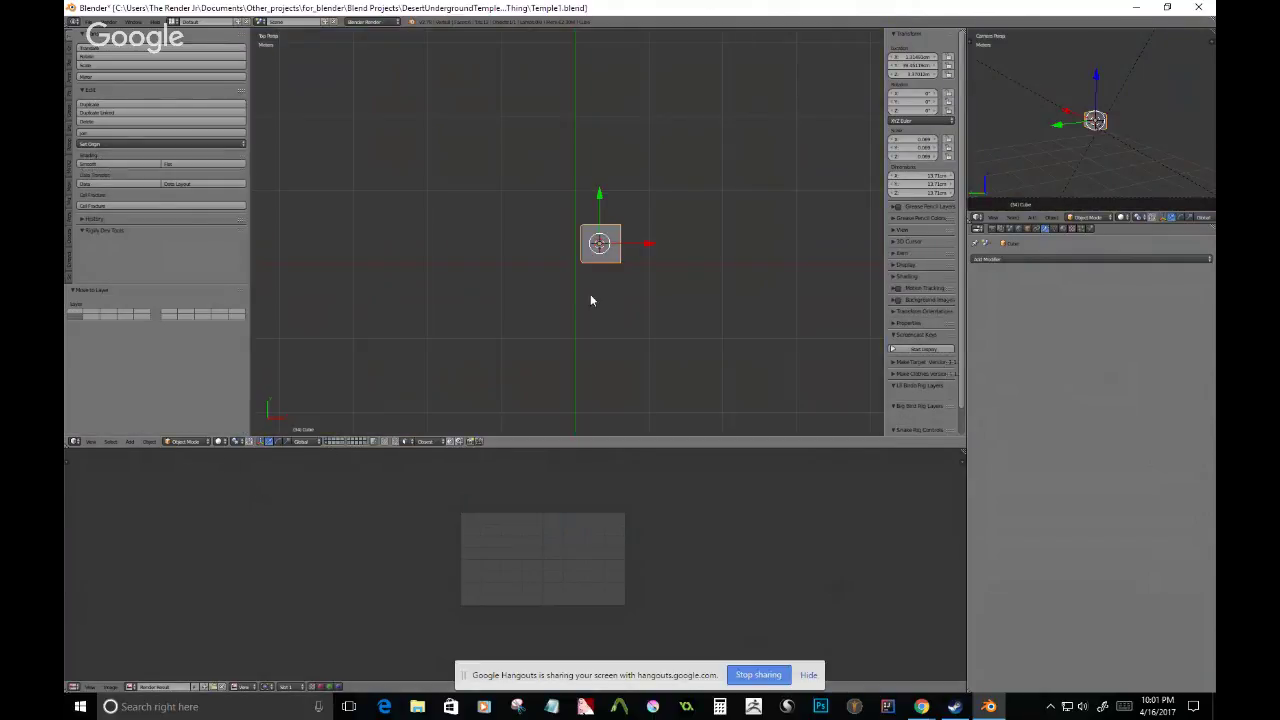
- Start the Screencast Keys display in the 3D view
shift+middle_drag(654, 292, 636, 293)
scroll(923, 326, down, 1)
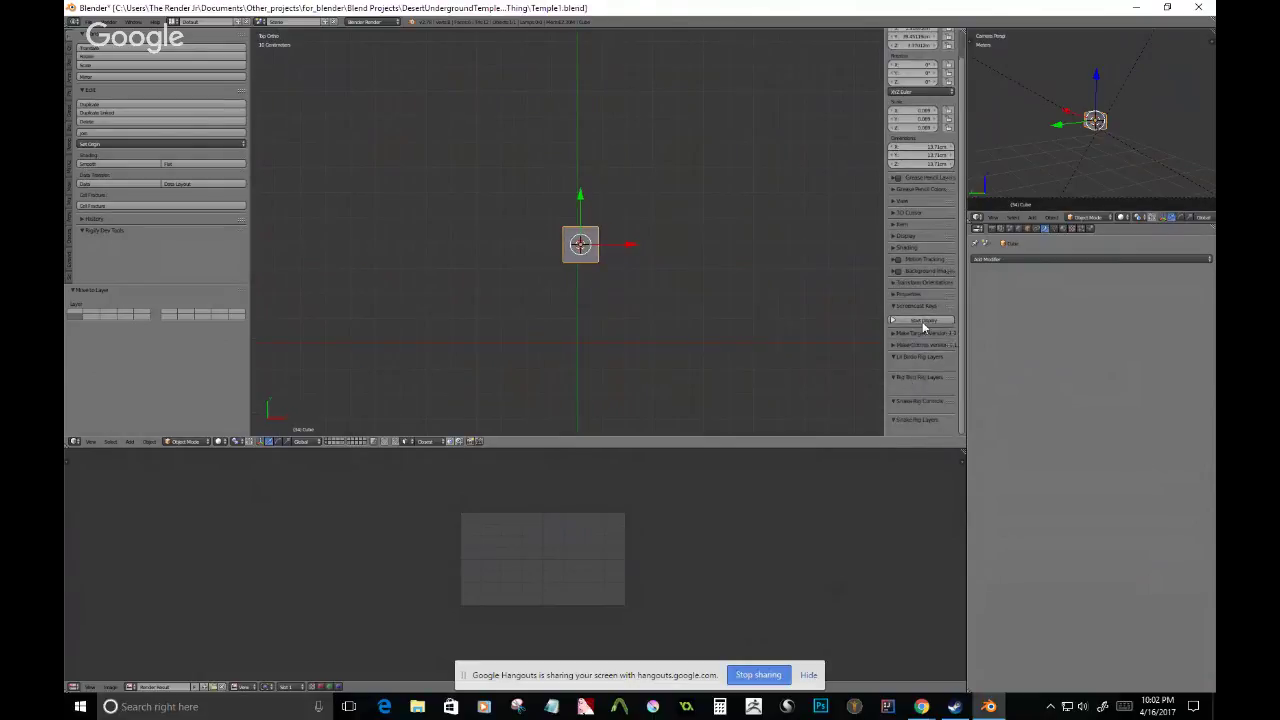
click(912, 321)
scroll(670, 271, up, 3)
key(g)
key(y)
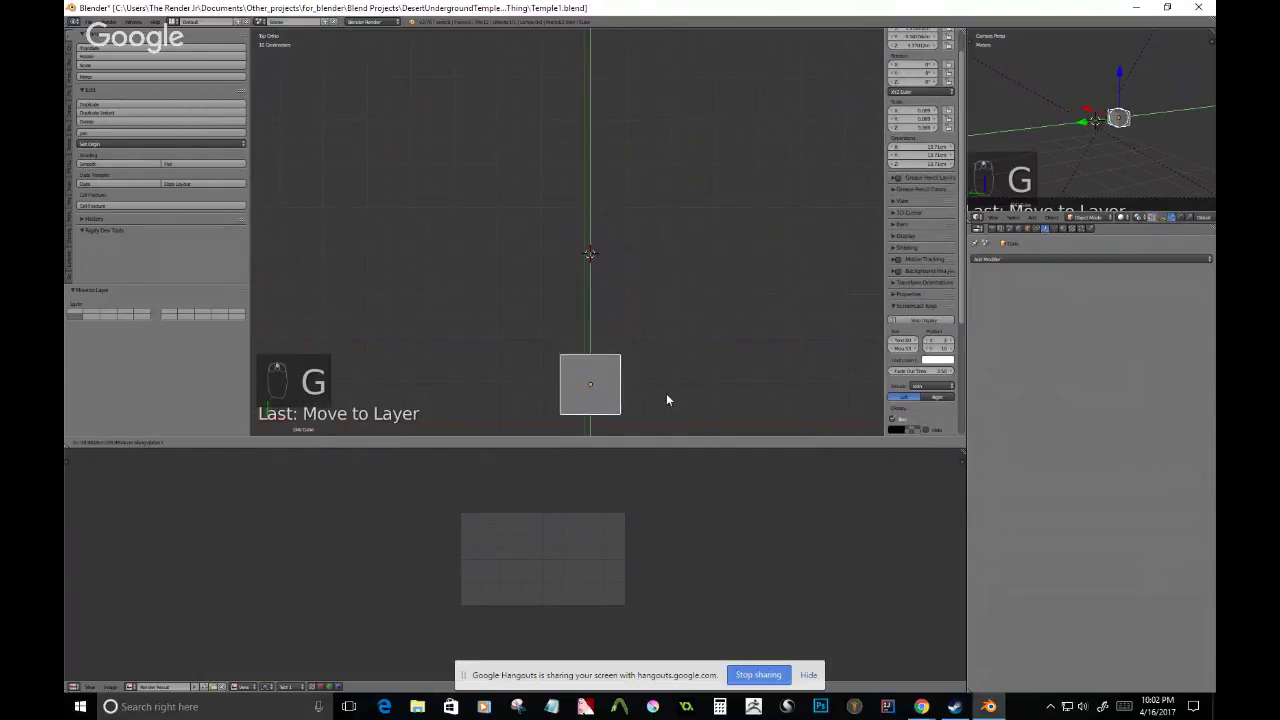
right_click(672, 376)
- Save the blend file and return to the top view of the cube
middle_drag(654, 322, 582, 222)
key(ctrl+s)
key(KP_7)
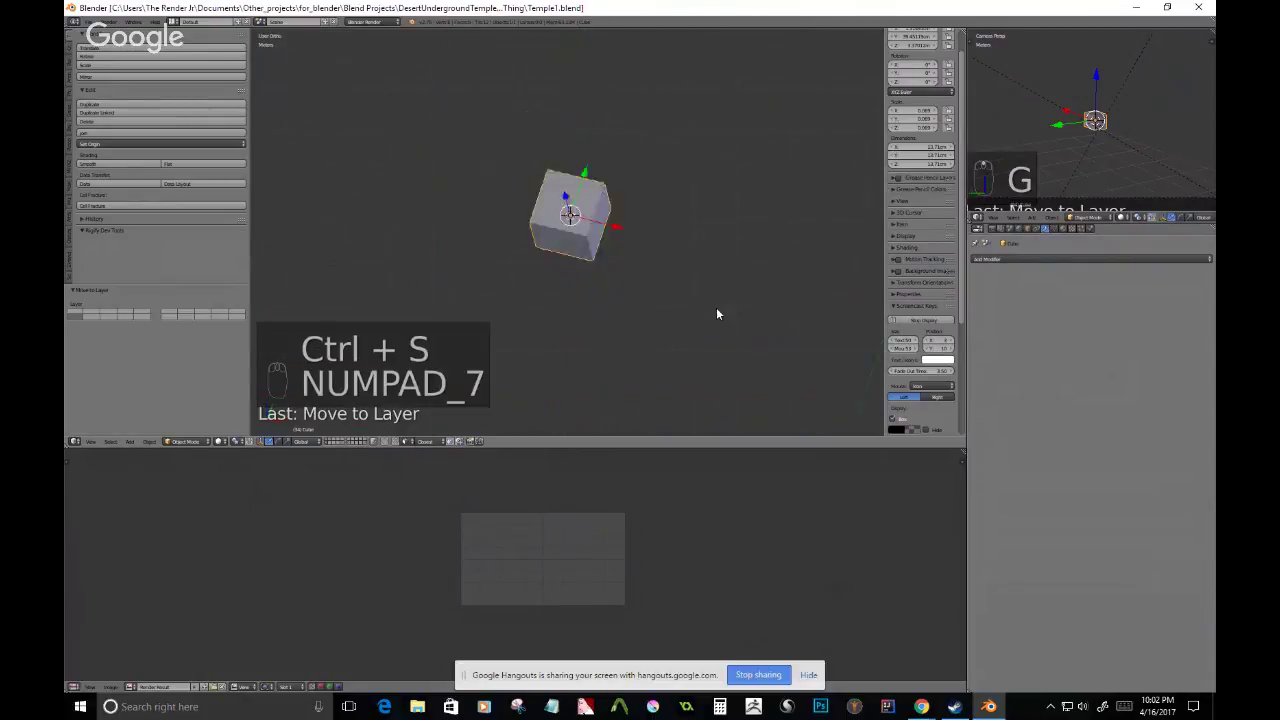
- Add a centred loop cut in edit mode that splits the cube into halves across X
key(Tab)
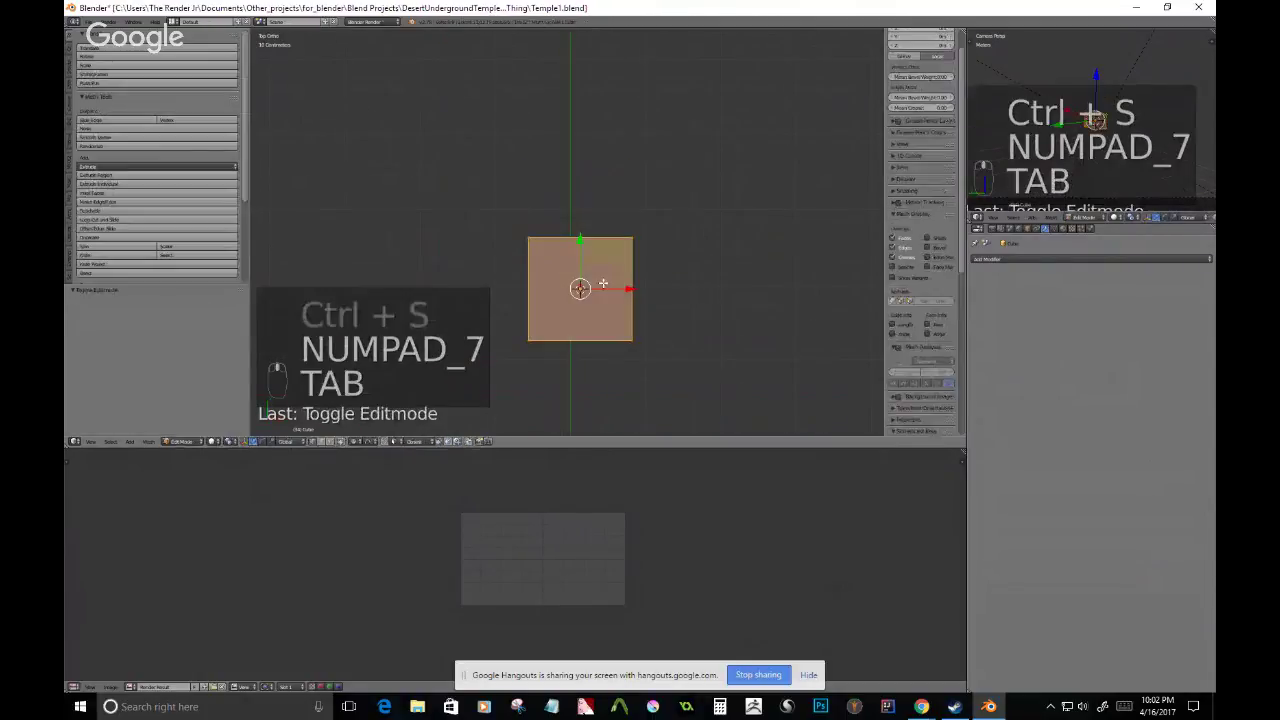
key(ctrl+r)
click(584, 236)
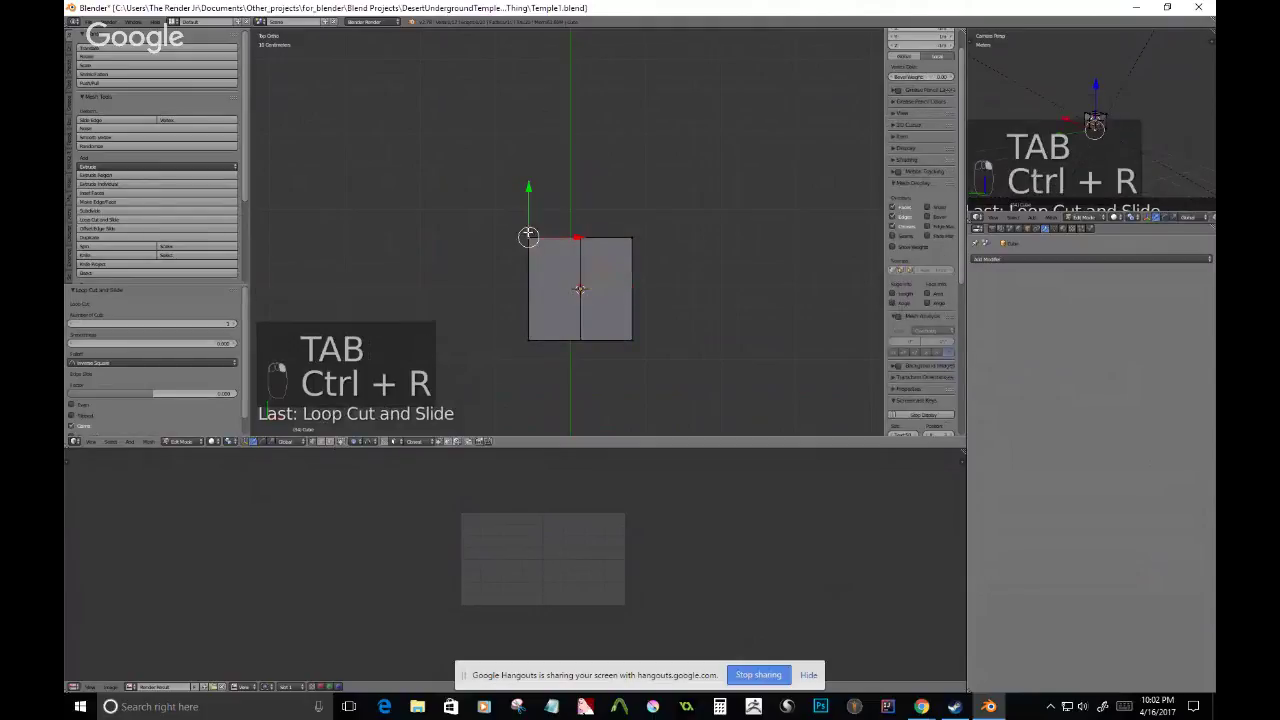
- Delete the vertices on the cube's negative X side in wireframe, keeping the other half, and return to object mode
key(b)
key(z)
key(b)
drag(509, 209, 563, 429)
key(x)
click(557, 291)
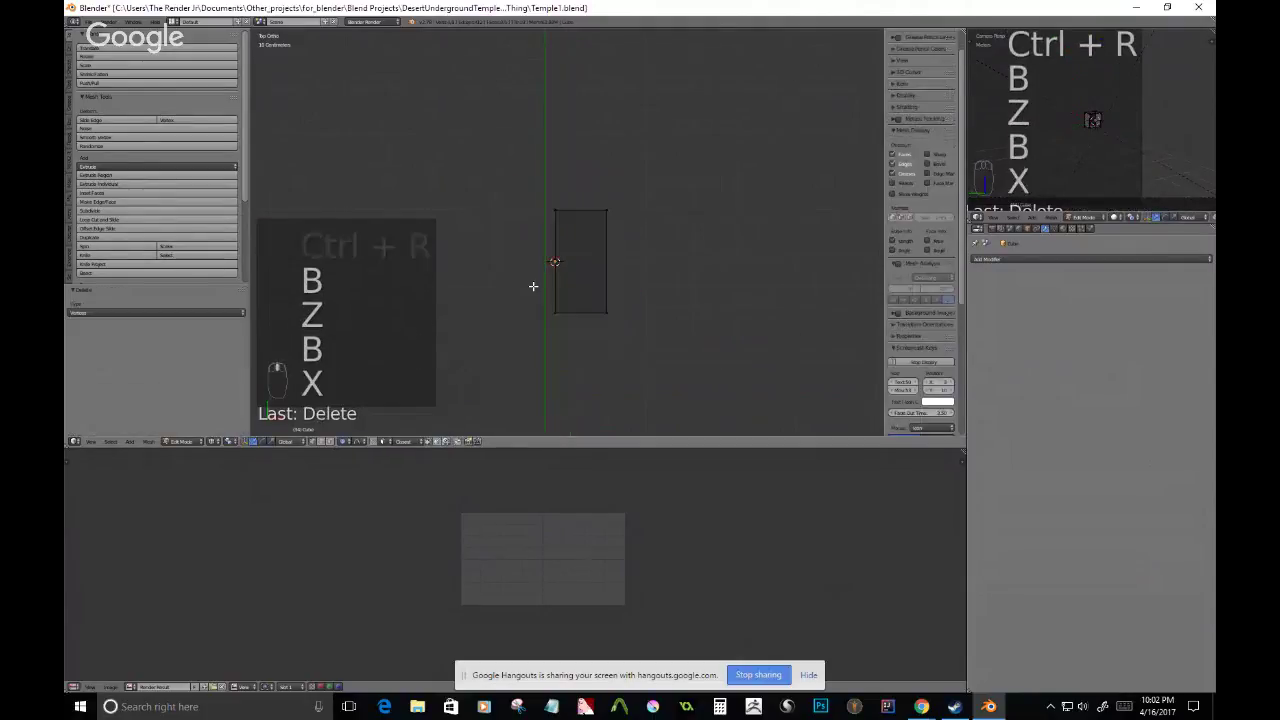
key(Tab)
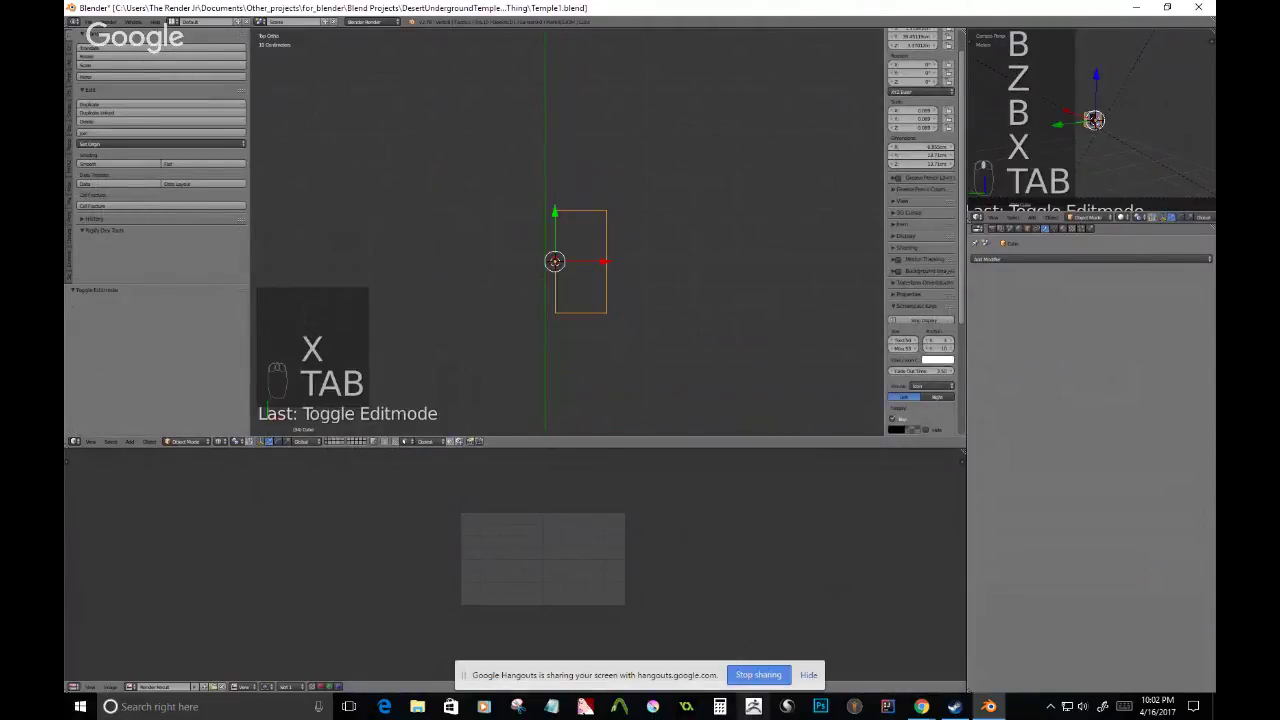
- Switch to Chrome and look through the Pinterest results for arabic weapons for a suitable blade reference
mouse_move(921, 708)
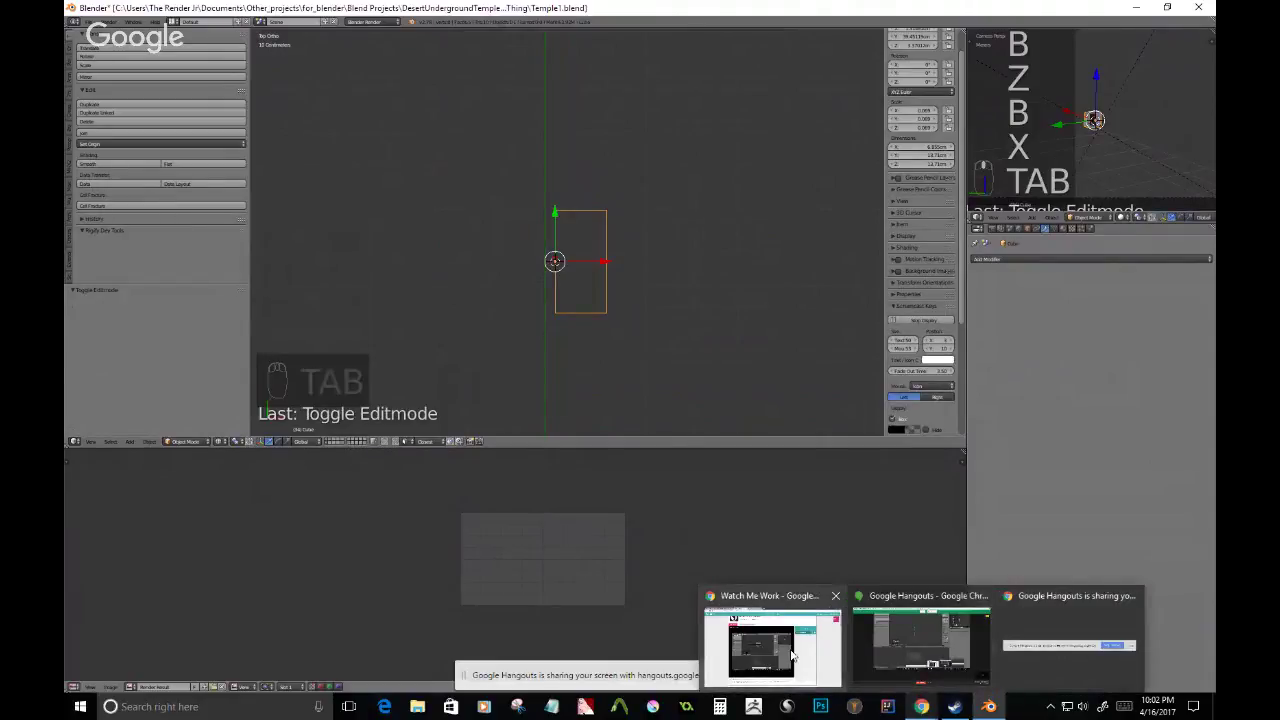
mouse_move(792, 655)
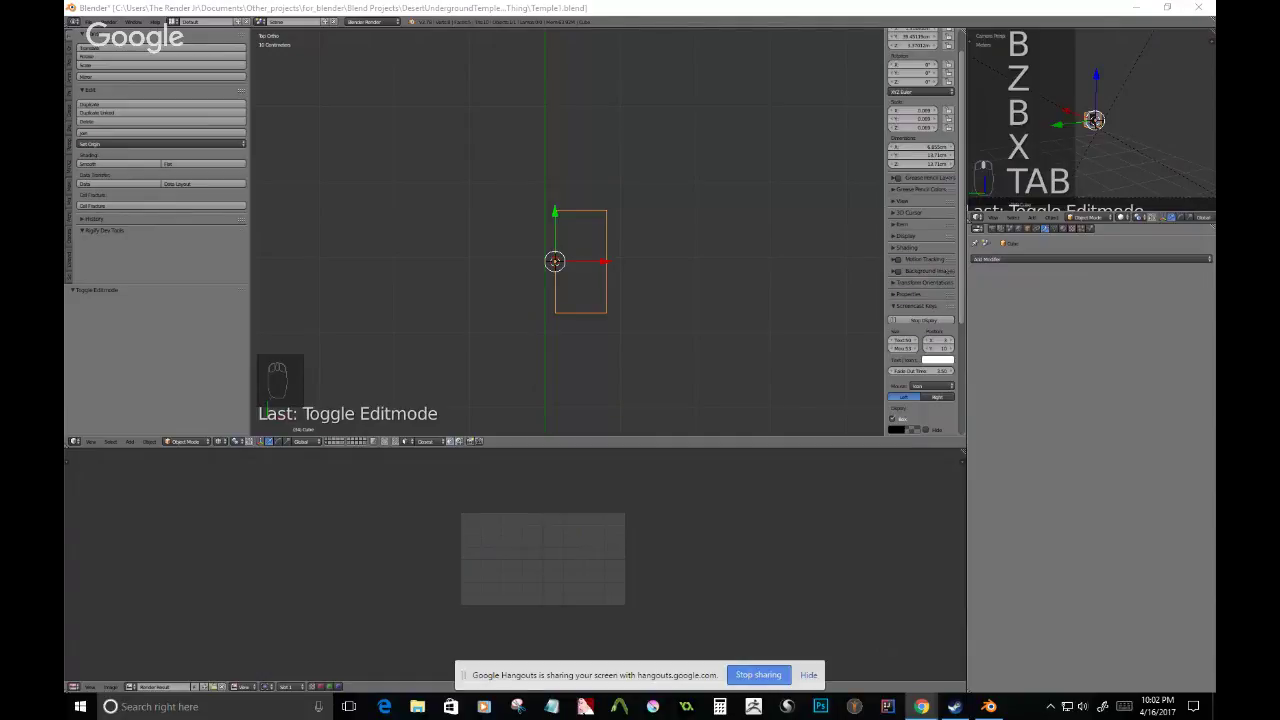
drag(64, 20, 545, 25)
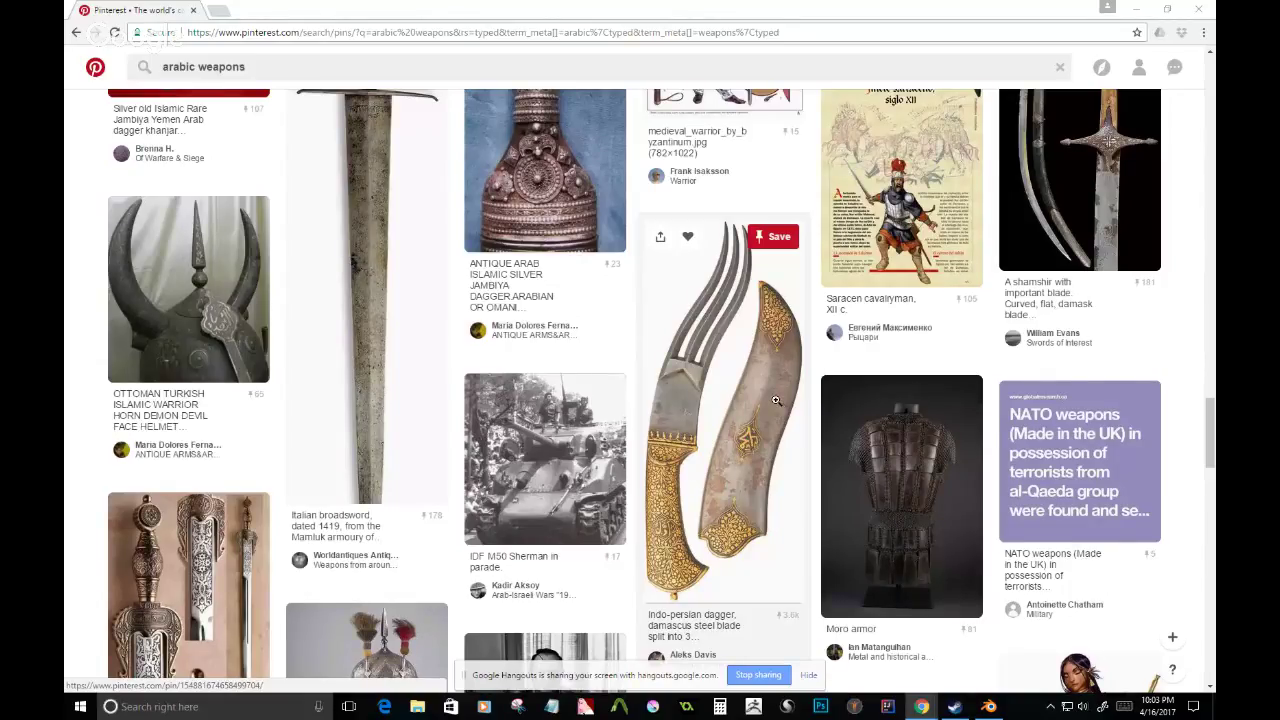
scroll(775, 400, down, 8)
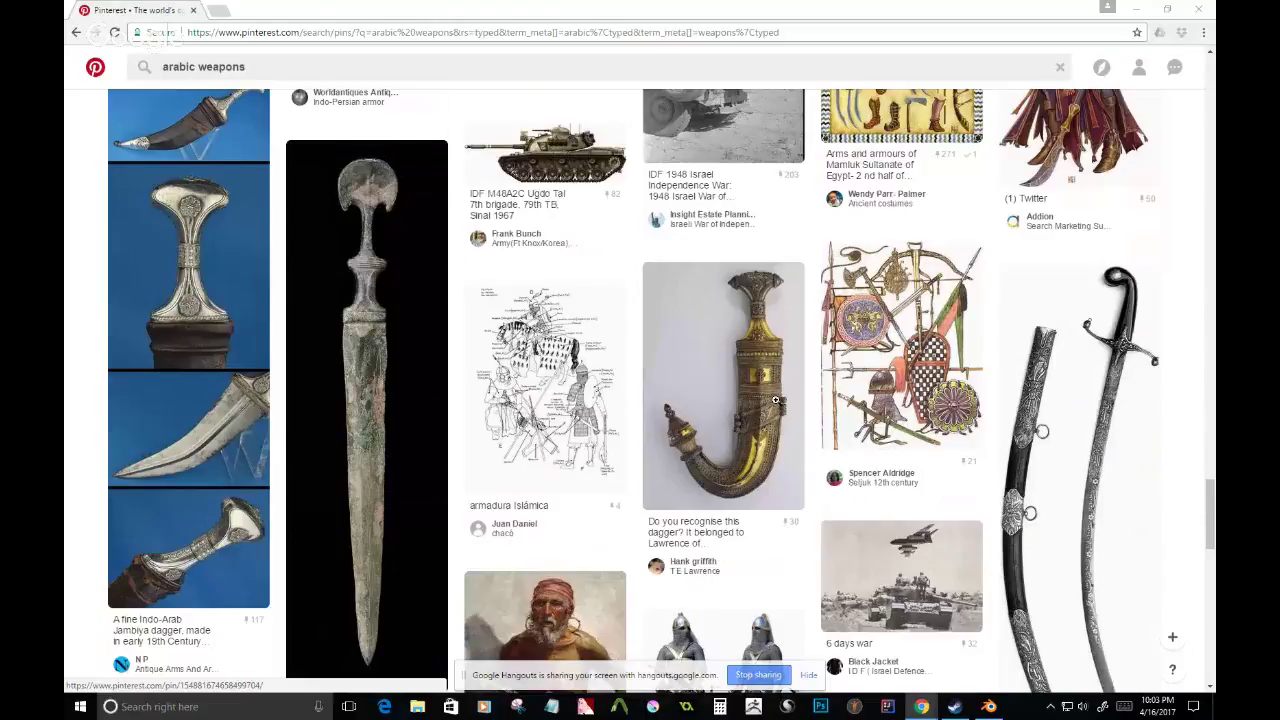
scroll(775, 400, down, 3)
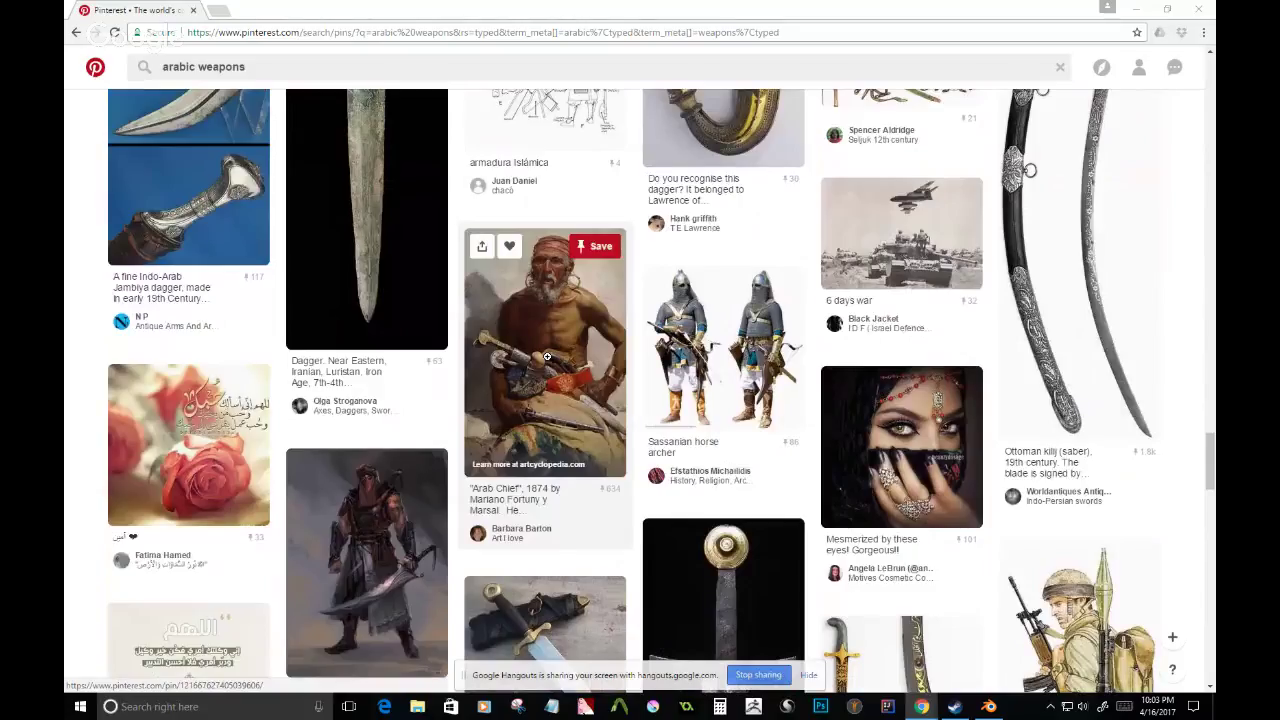
scroll(347, 394, down, 2)
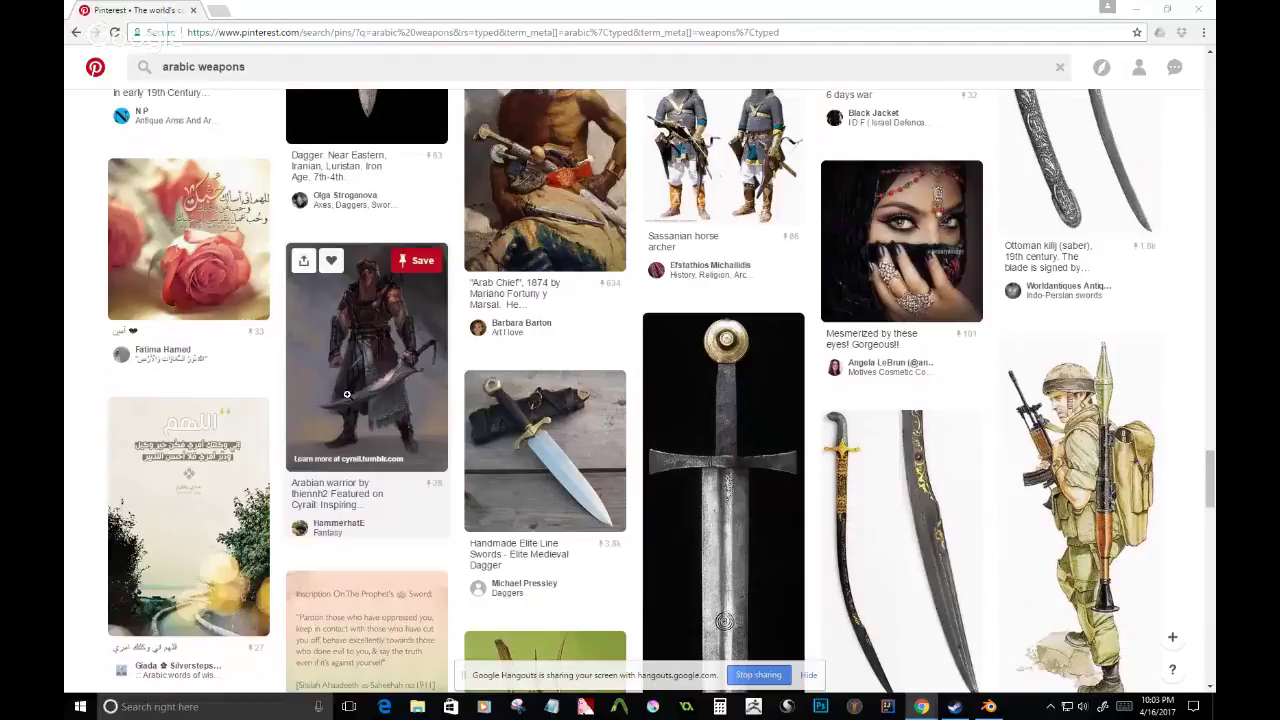
scroll(375, 405, down, 1)
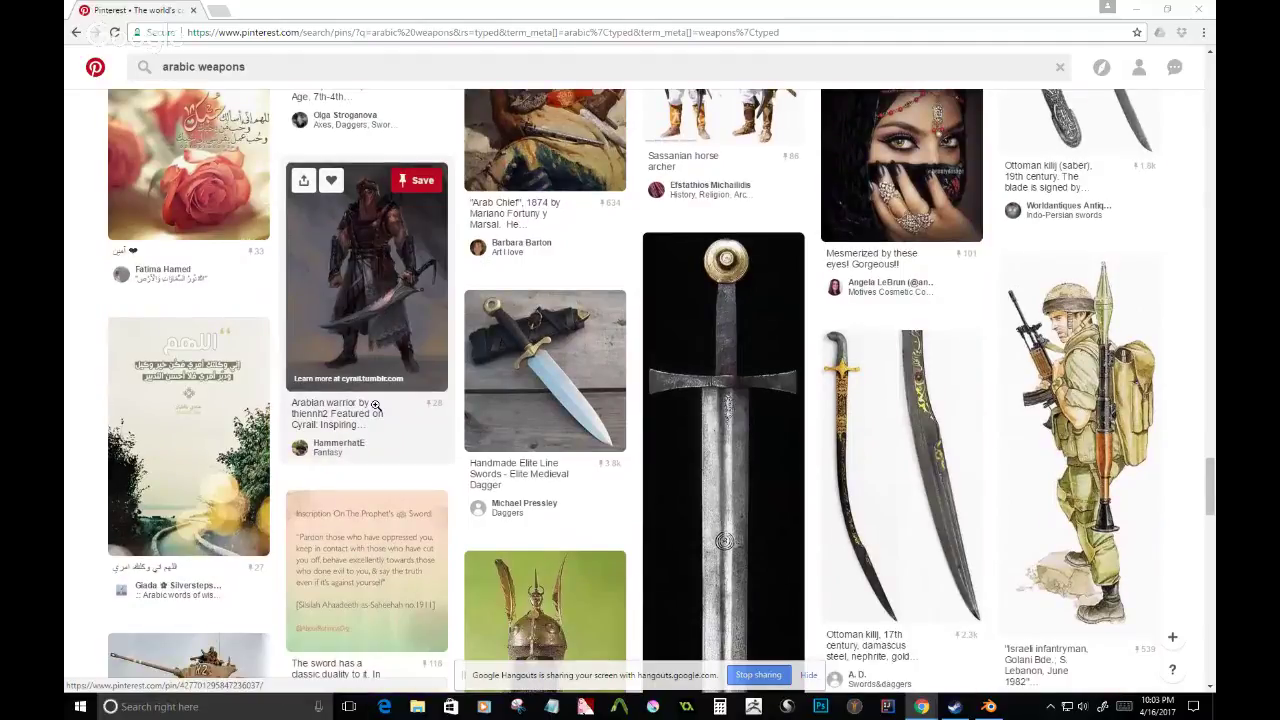
scroll(731, 446, down, 10)
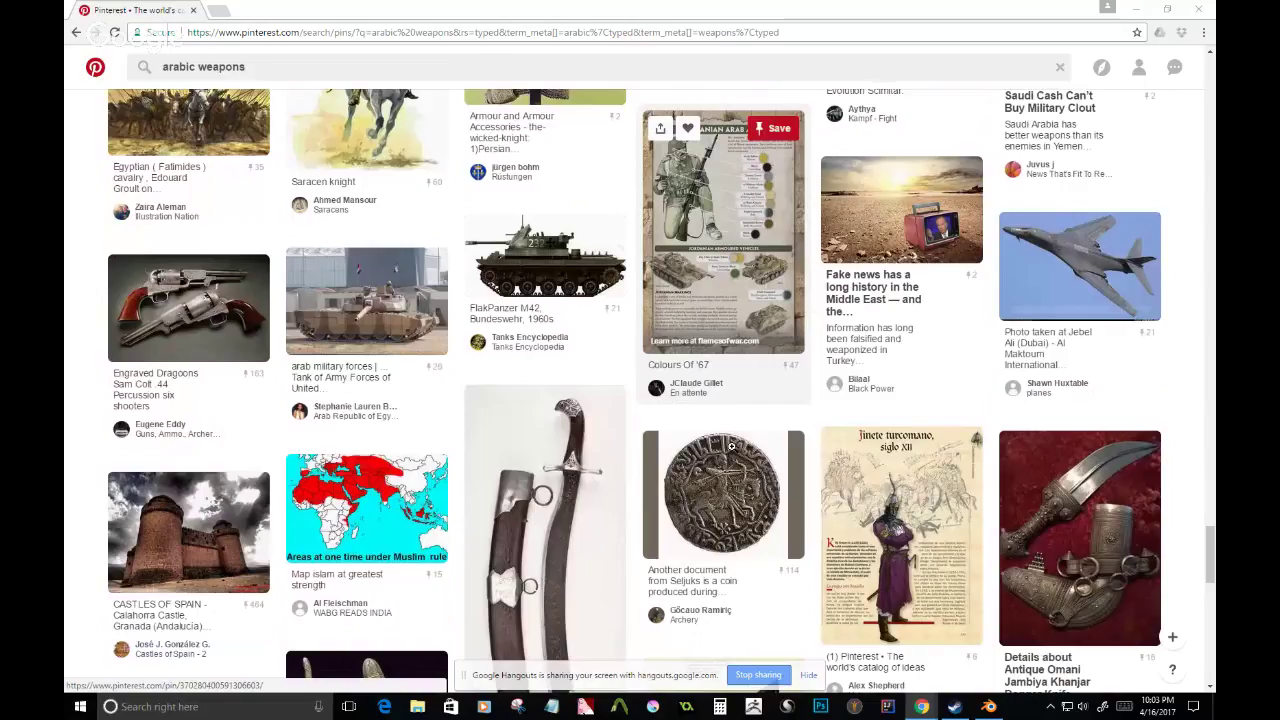
scroll(696, 442, down, 5)
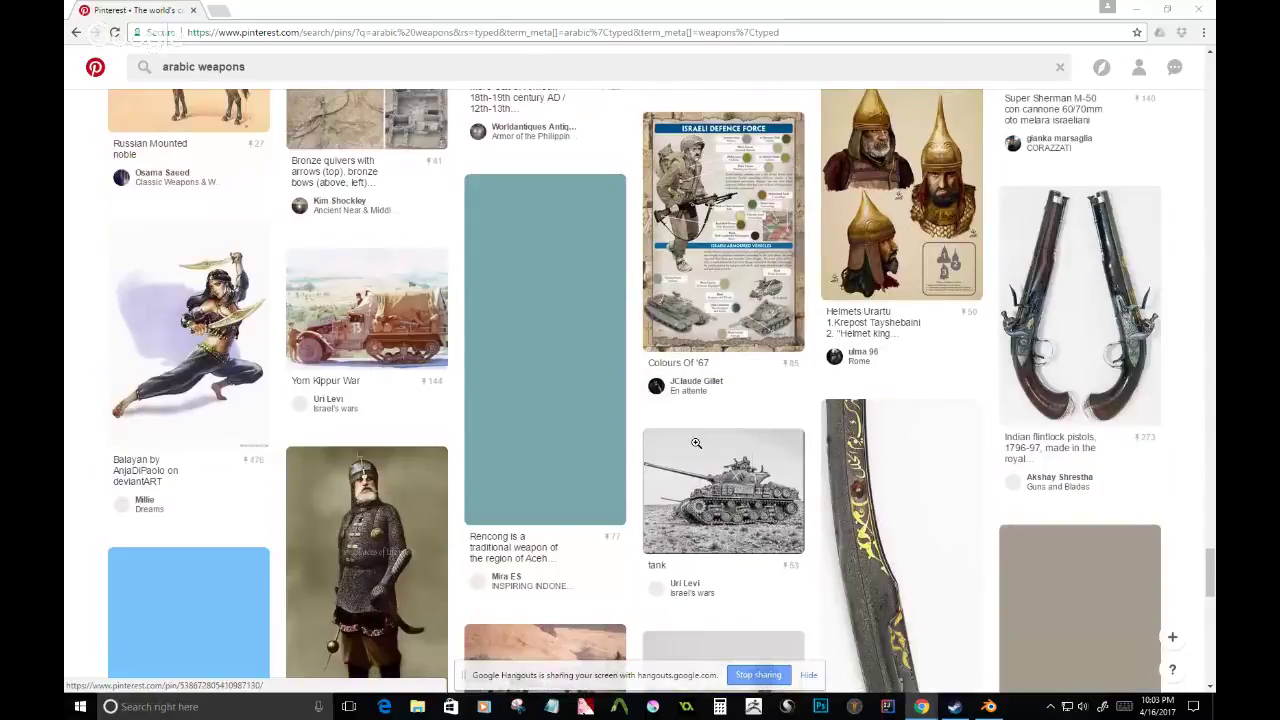
scroll(936, 491, down, 4)
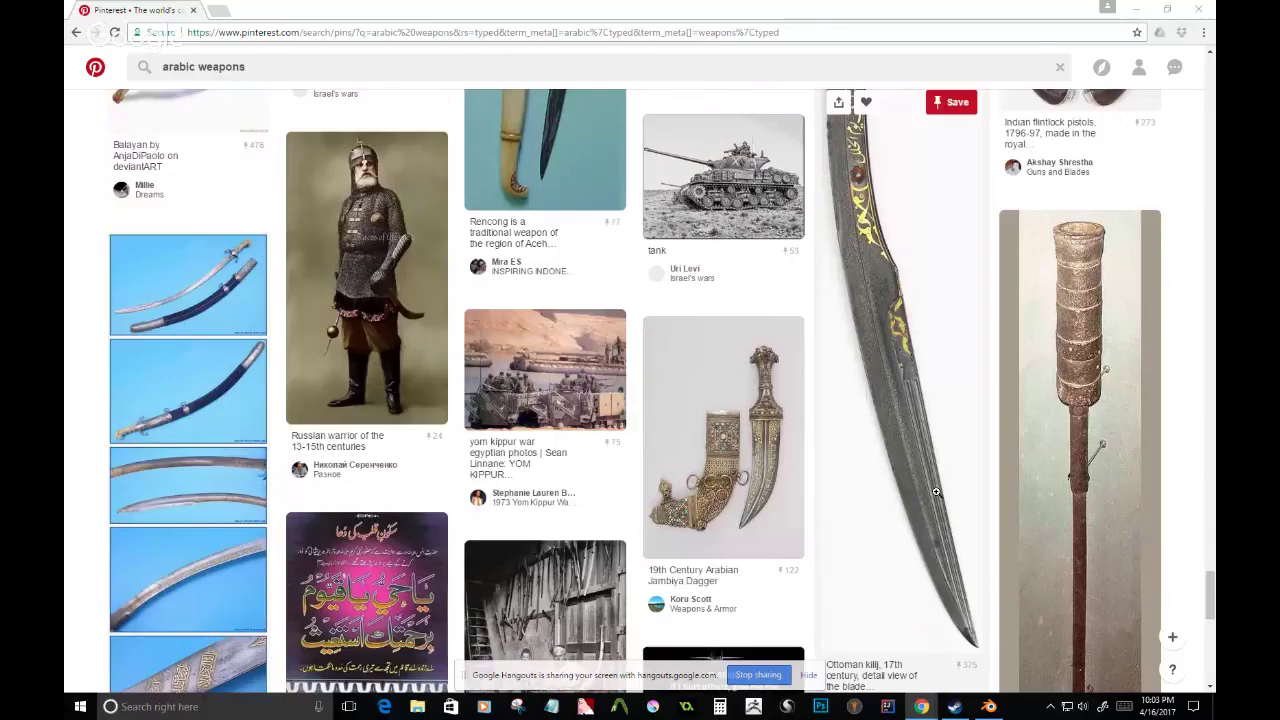
scroll(618, 433, down, 10)
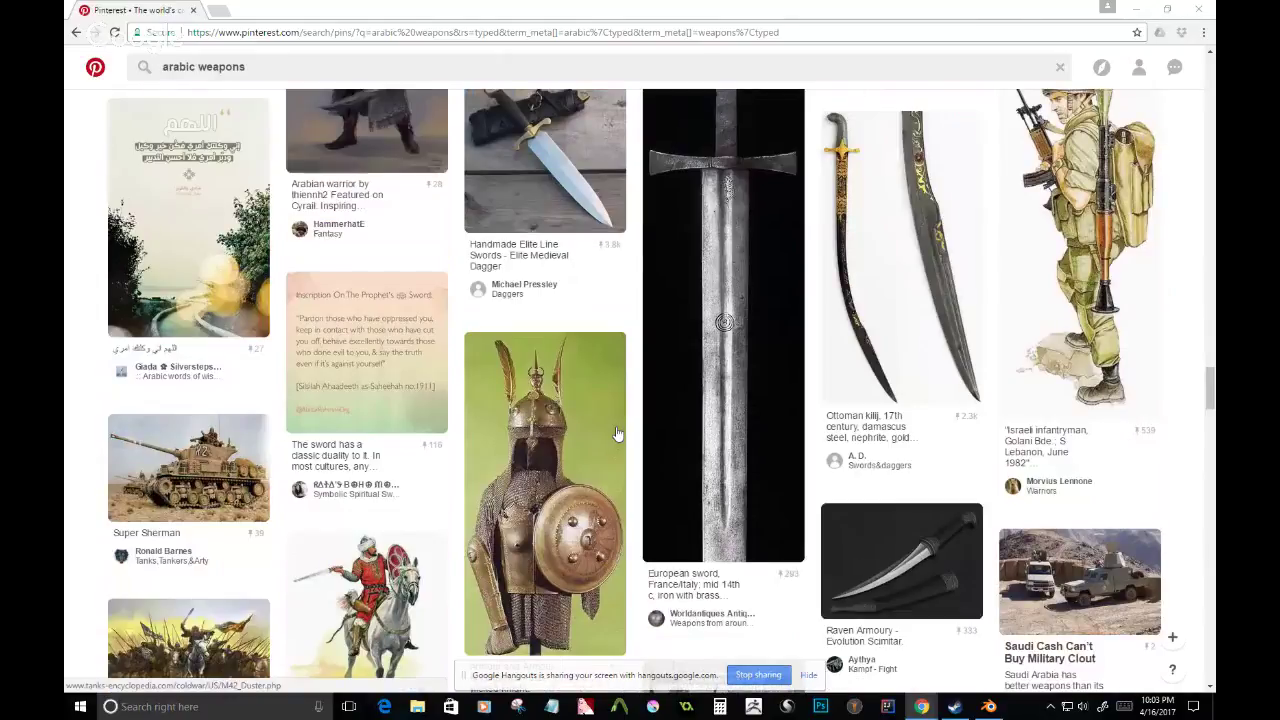
scroll(618, 433, down, 10)
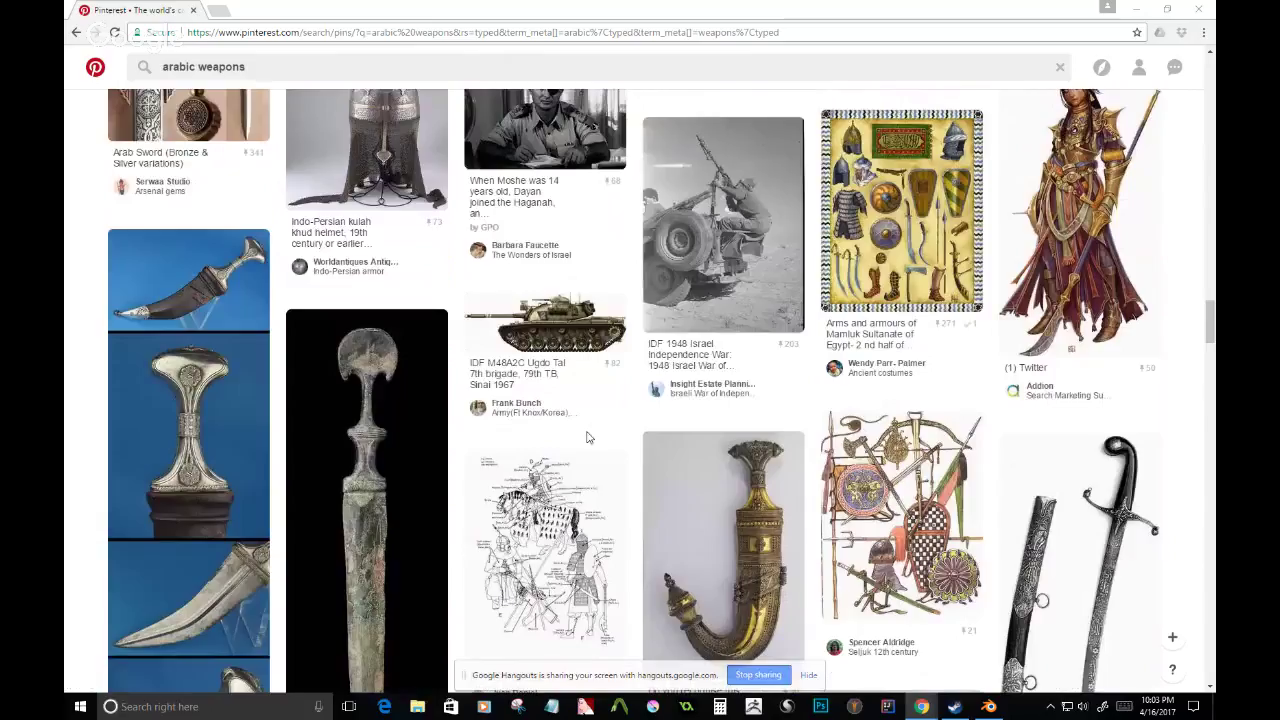
scroll(588, 437, down, 10)
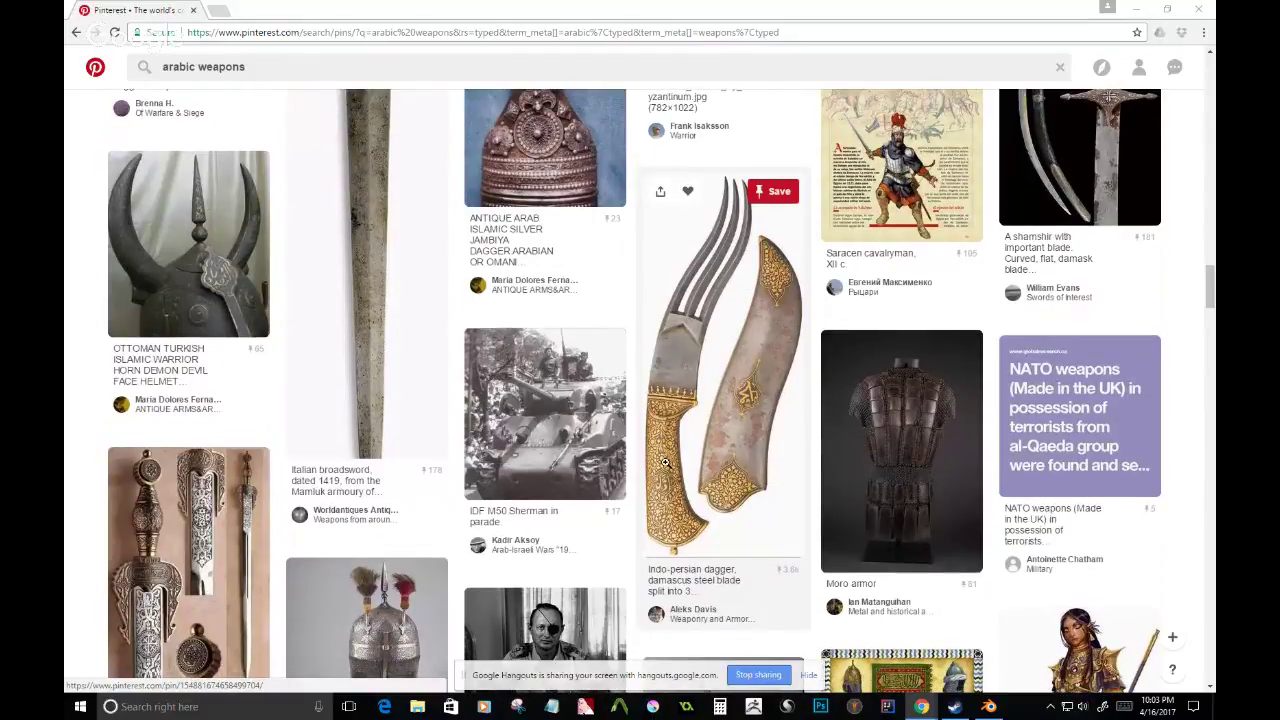
scroll(664, 461, down, 6)
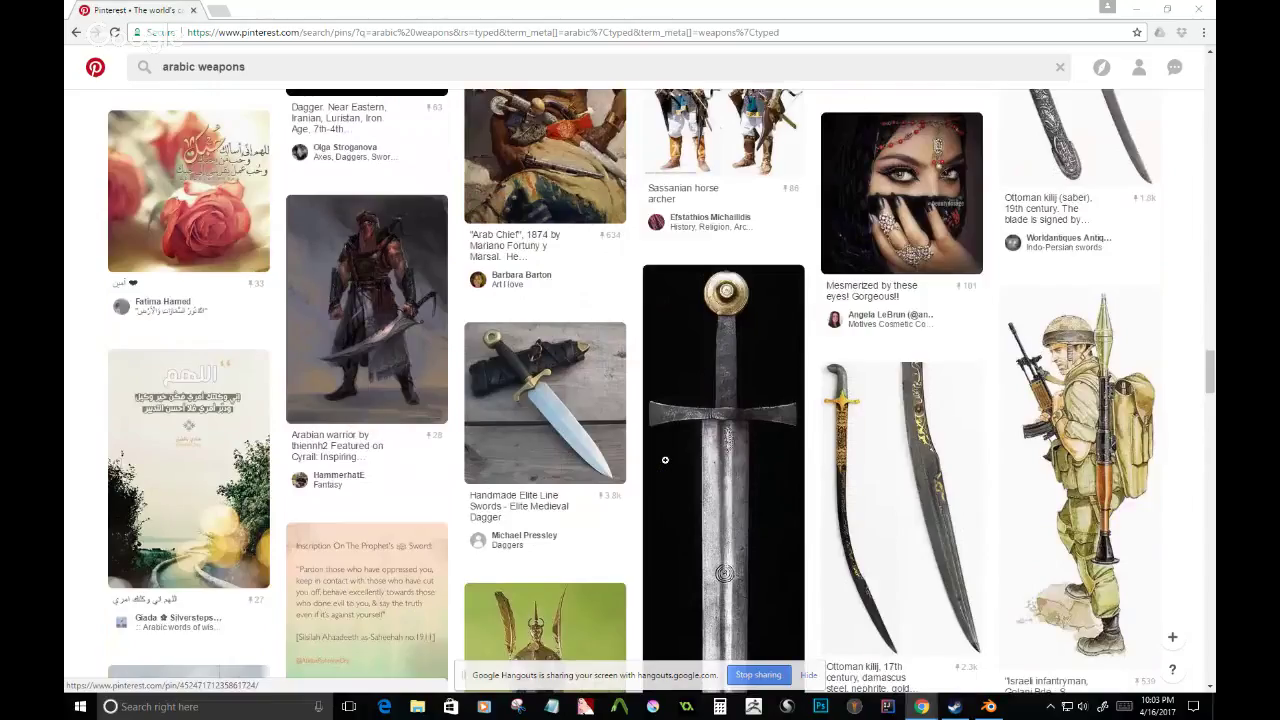
scroll(665, 460, down, 2)
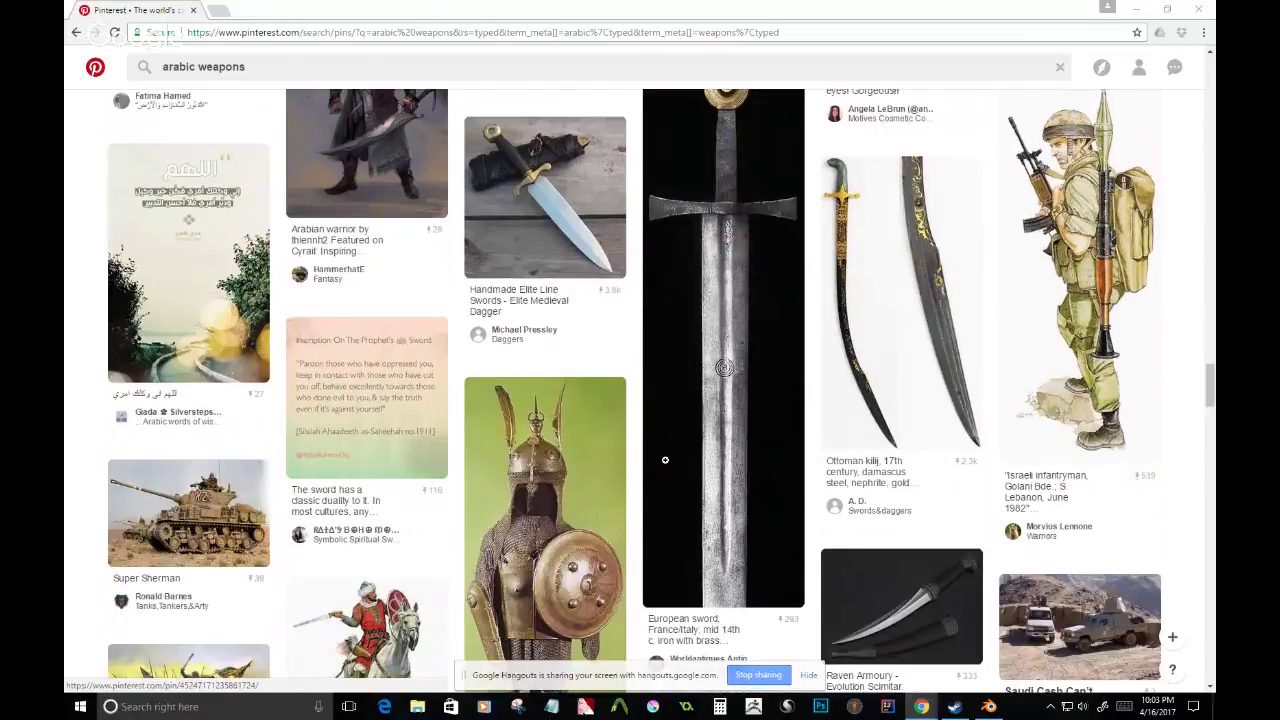
scroll(665, 460, down, 3)
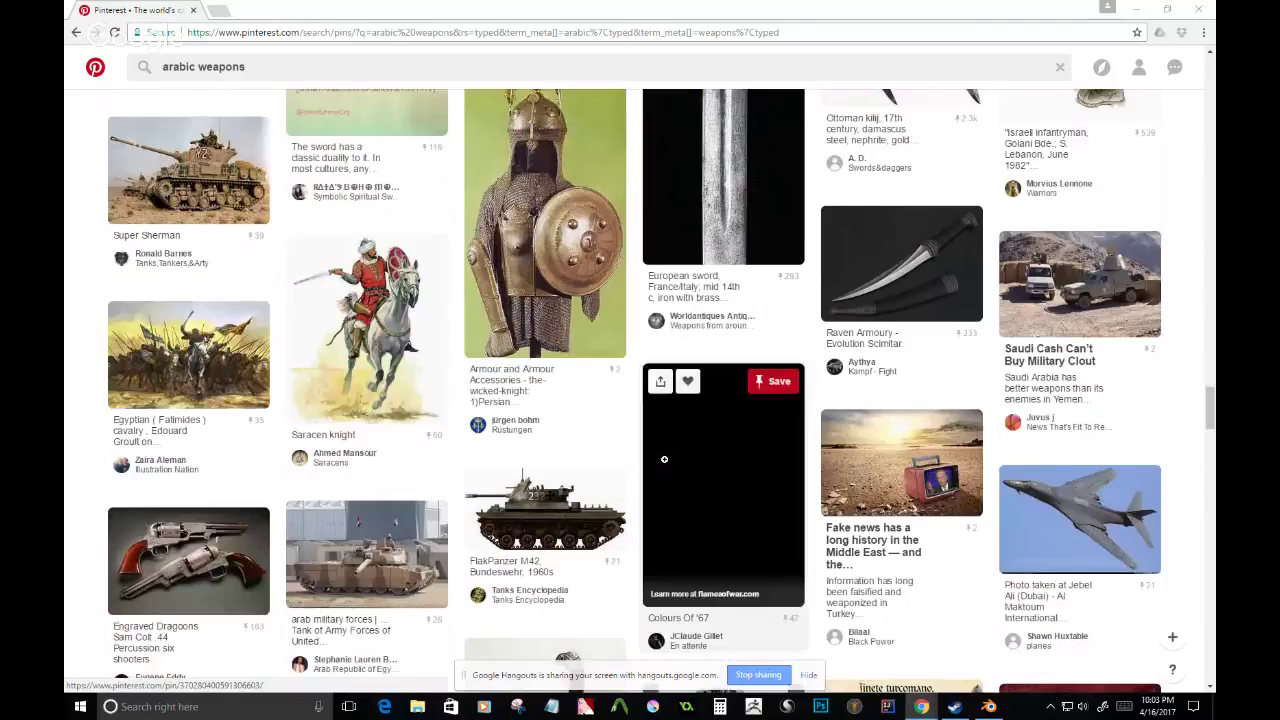
scroll(664, 459, down, 6)
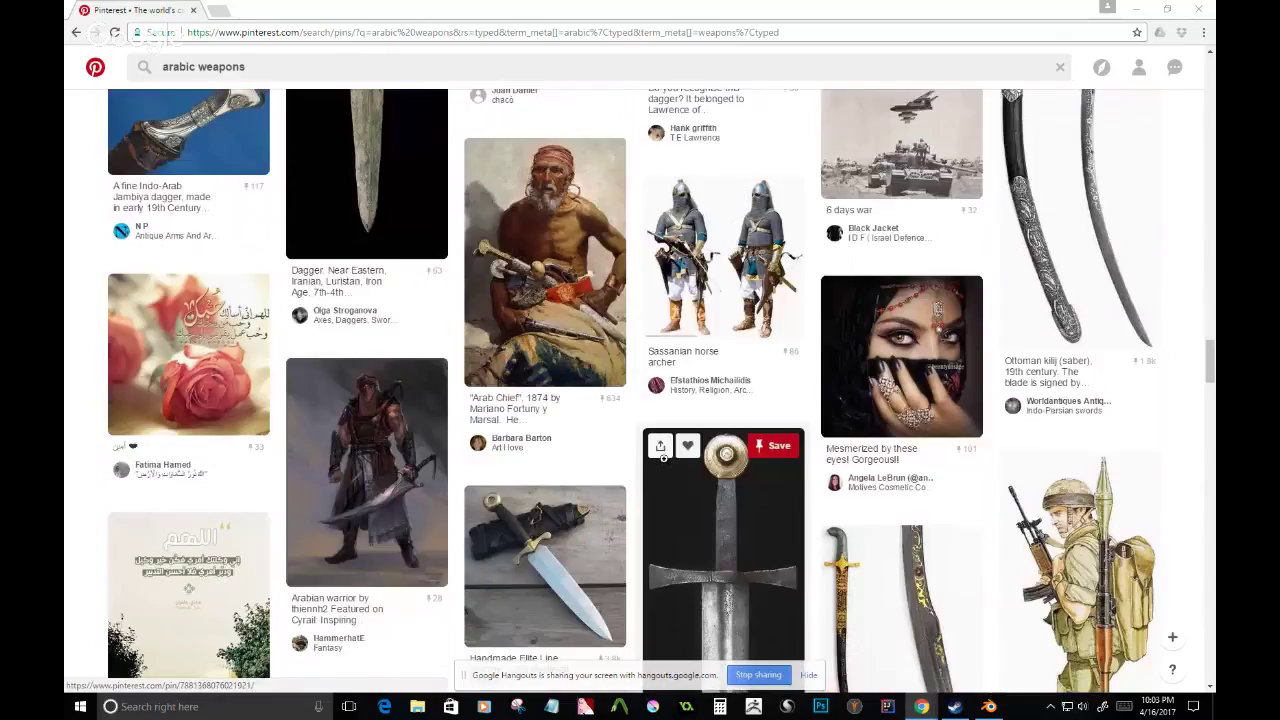
scroll(367, 476, down, 1)
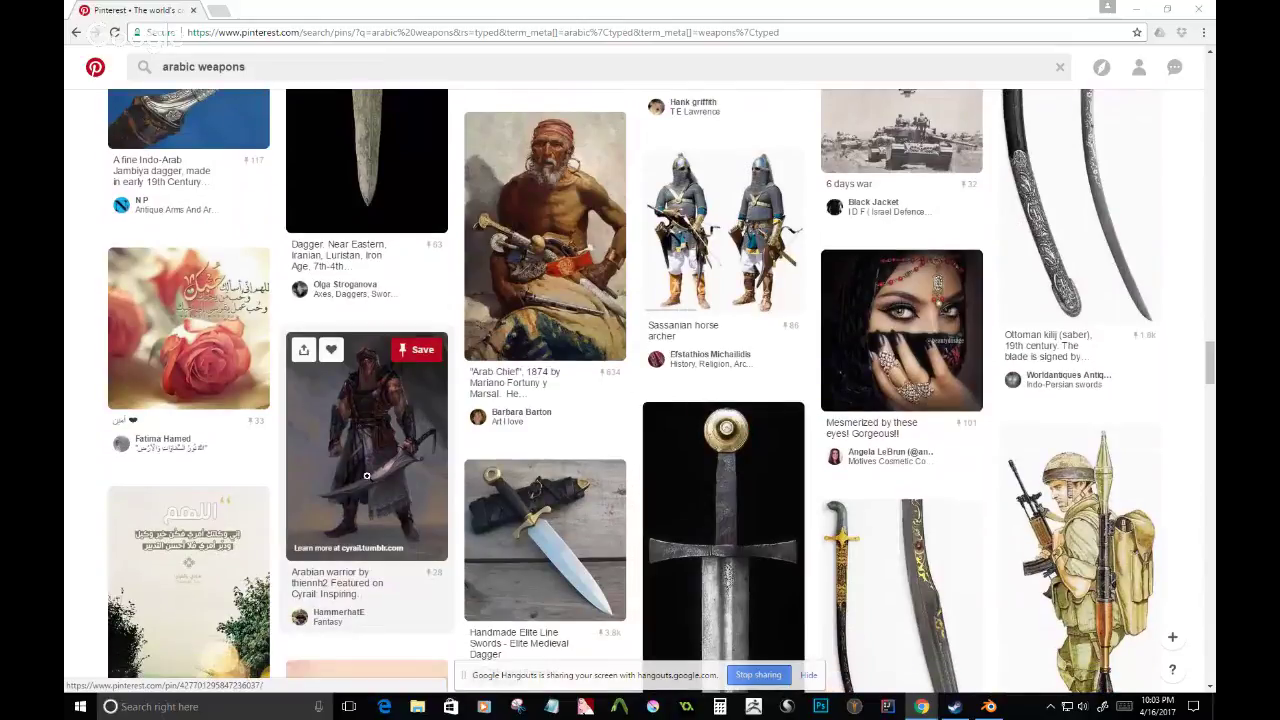
- Examine the curved sword in the Arabian warrior pin and its related pins, then return to the search results
click(367, 476)
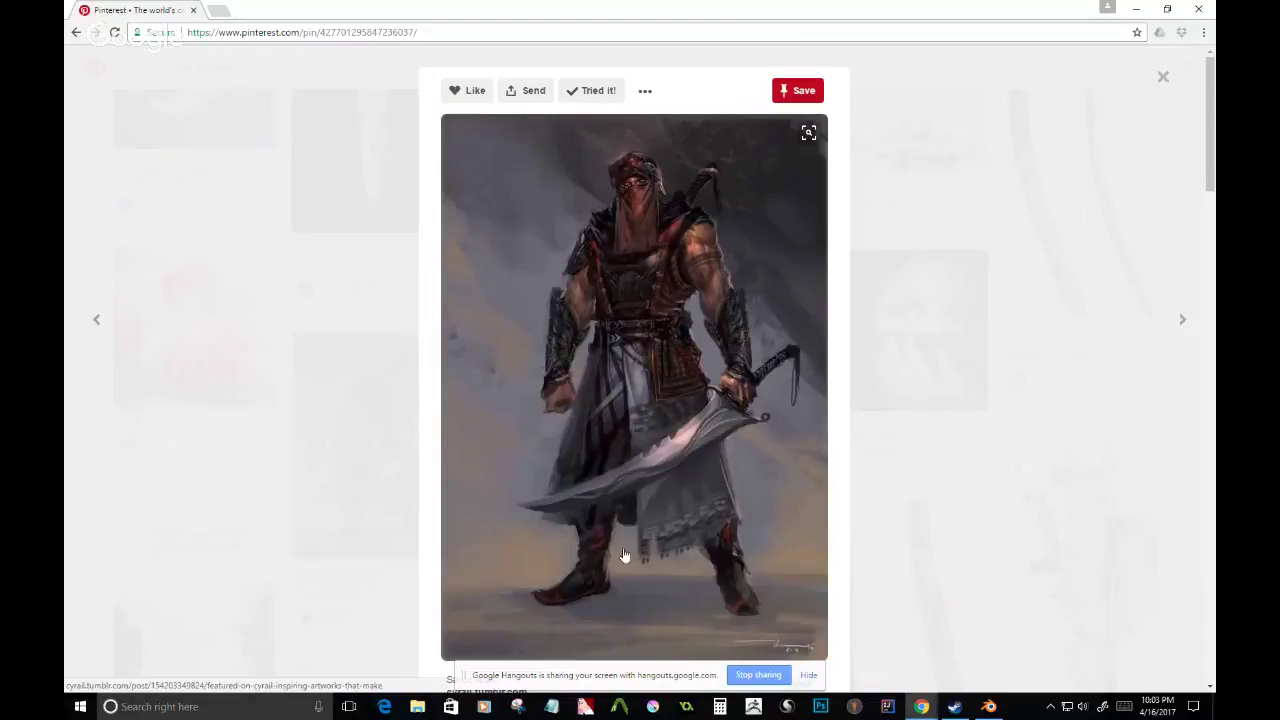
scroll(626, 554, down, 2)
scroll(697, 306, down, 1)
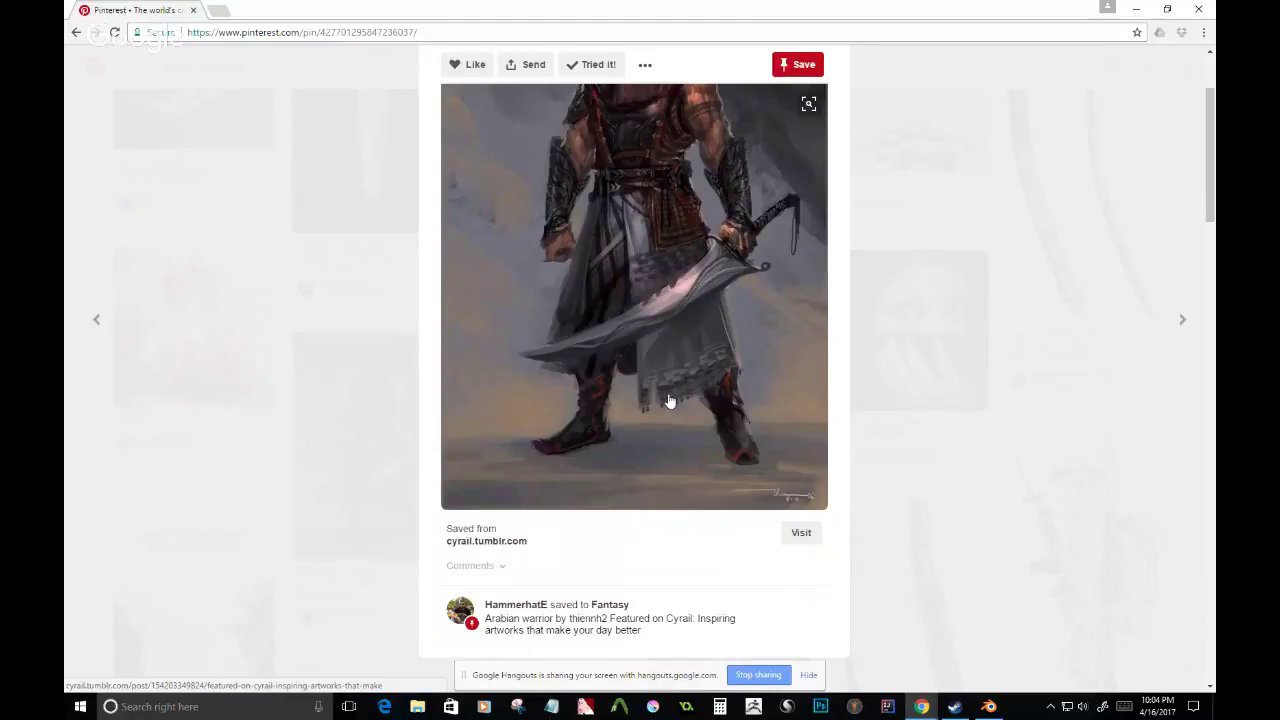
scroll(670, 401, down, 4)
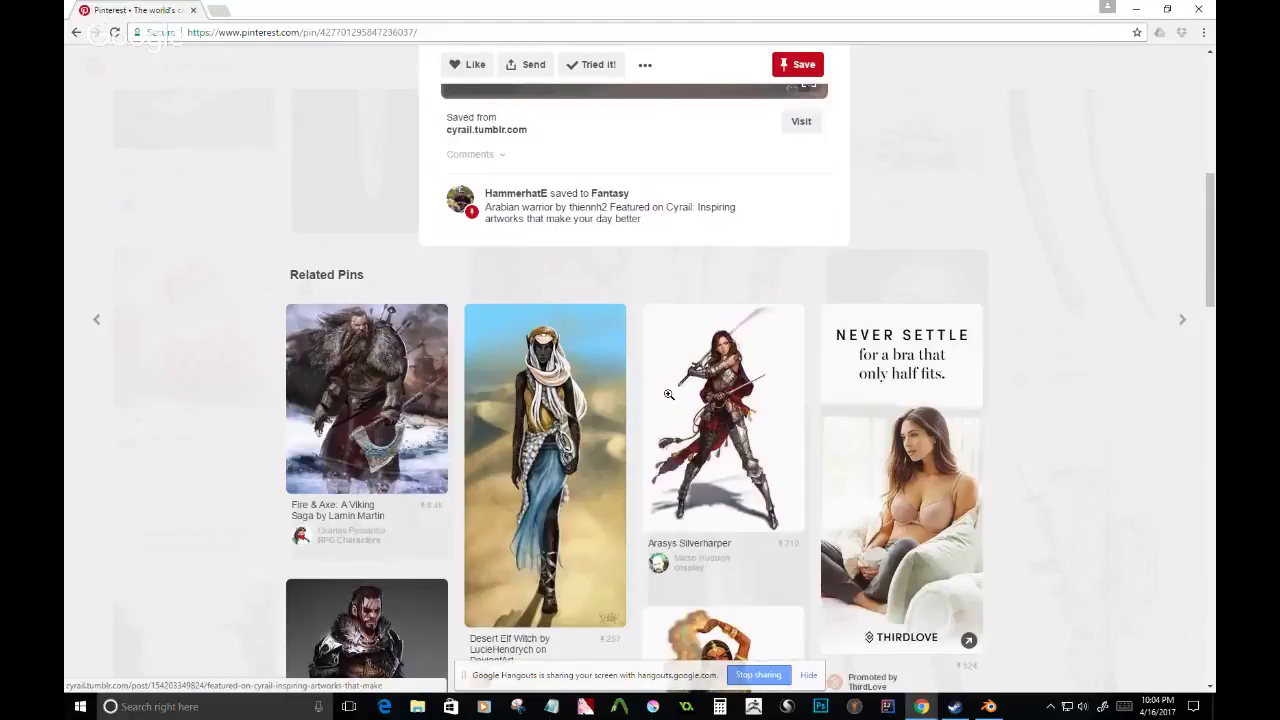
key(alt+Left)
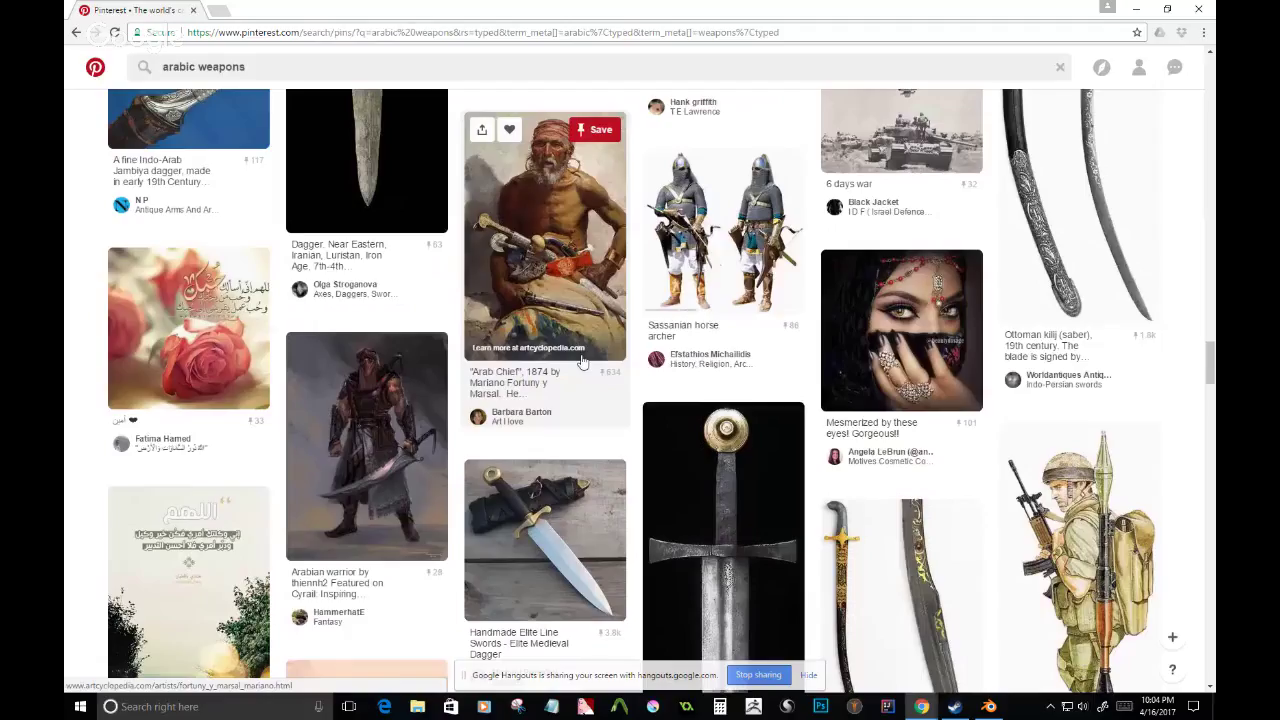
- Look through more of the arabic weapons results and open the arabian sword pin at full size
scroll(545, 350, down, 5)
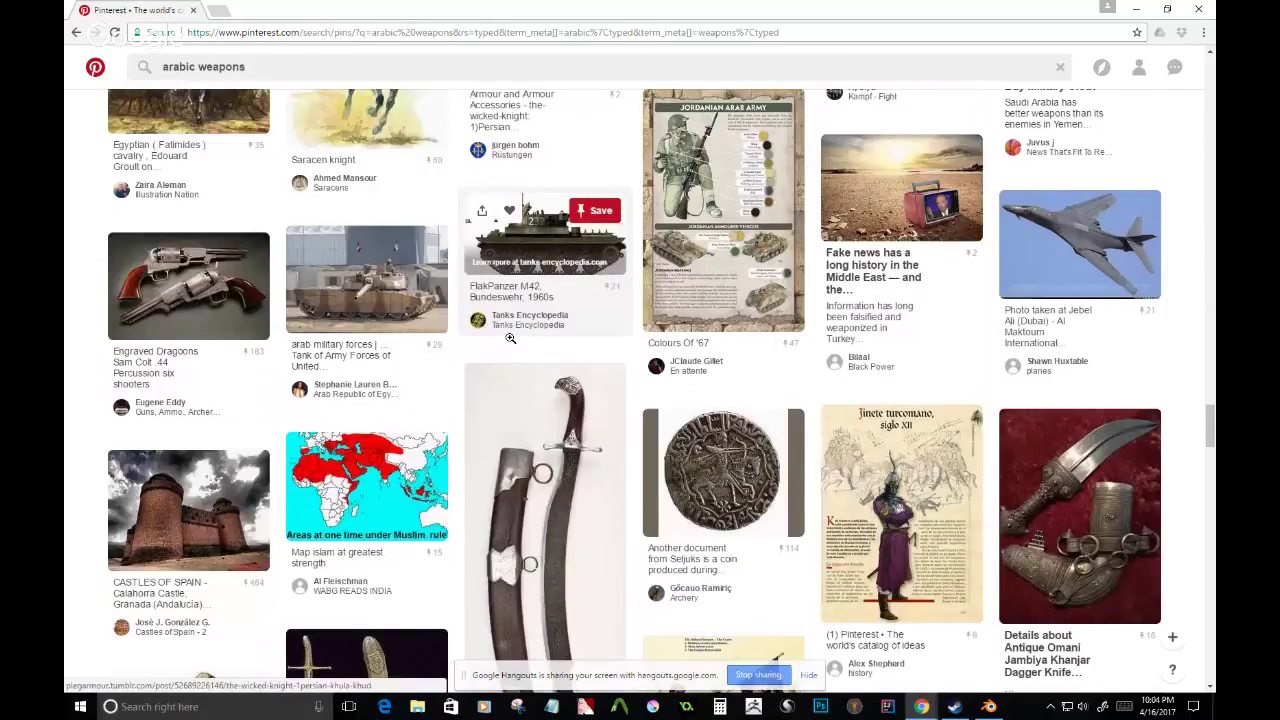
scroll(515, 345, down, 5)
scroll(287, 348, down, 5)
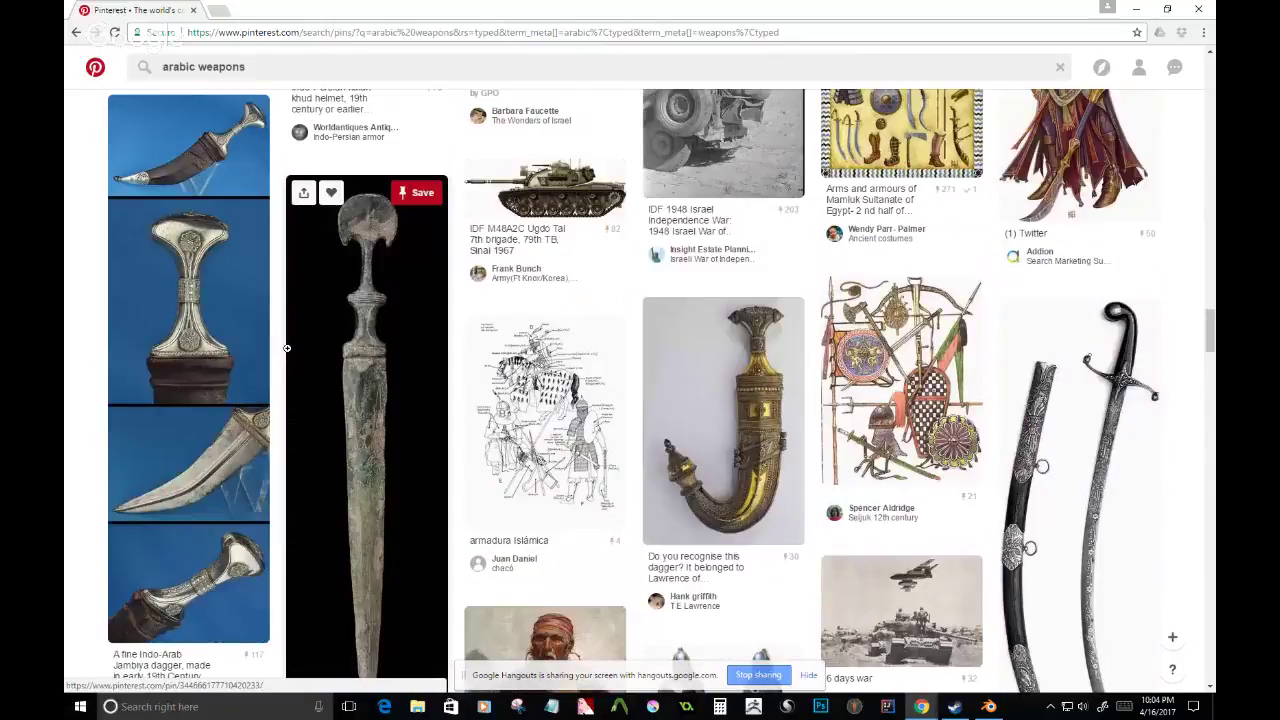
scroll(514, 467, up, 5)
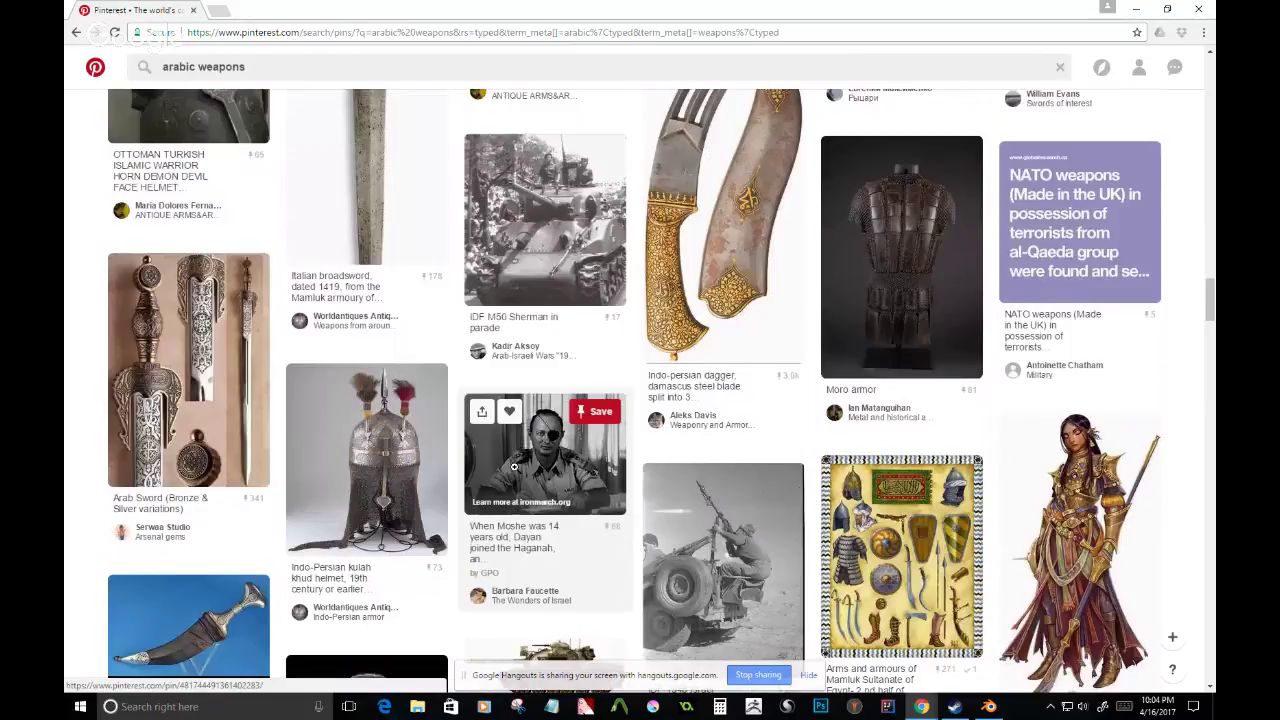
scroll(514, 467, up, 4)
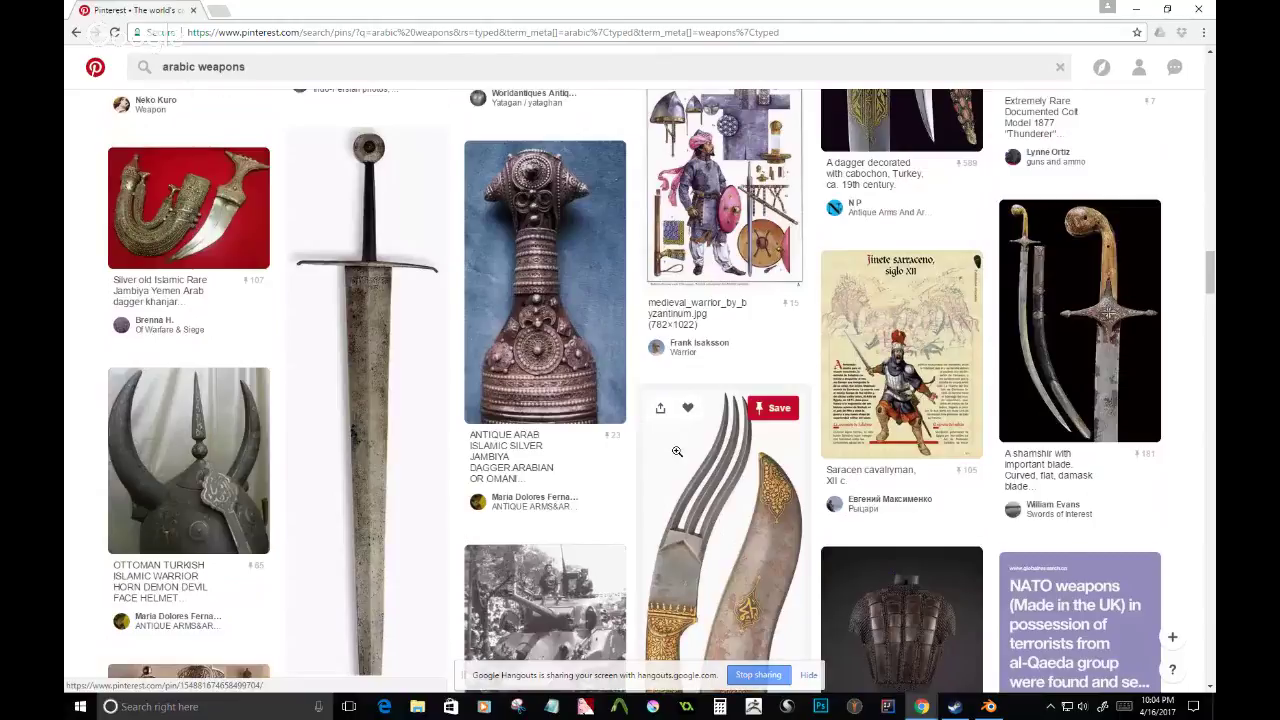
scroll(677, 451, up, 3)
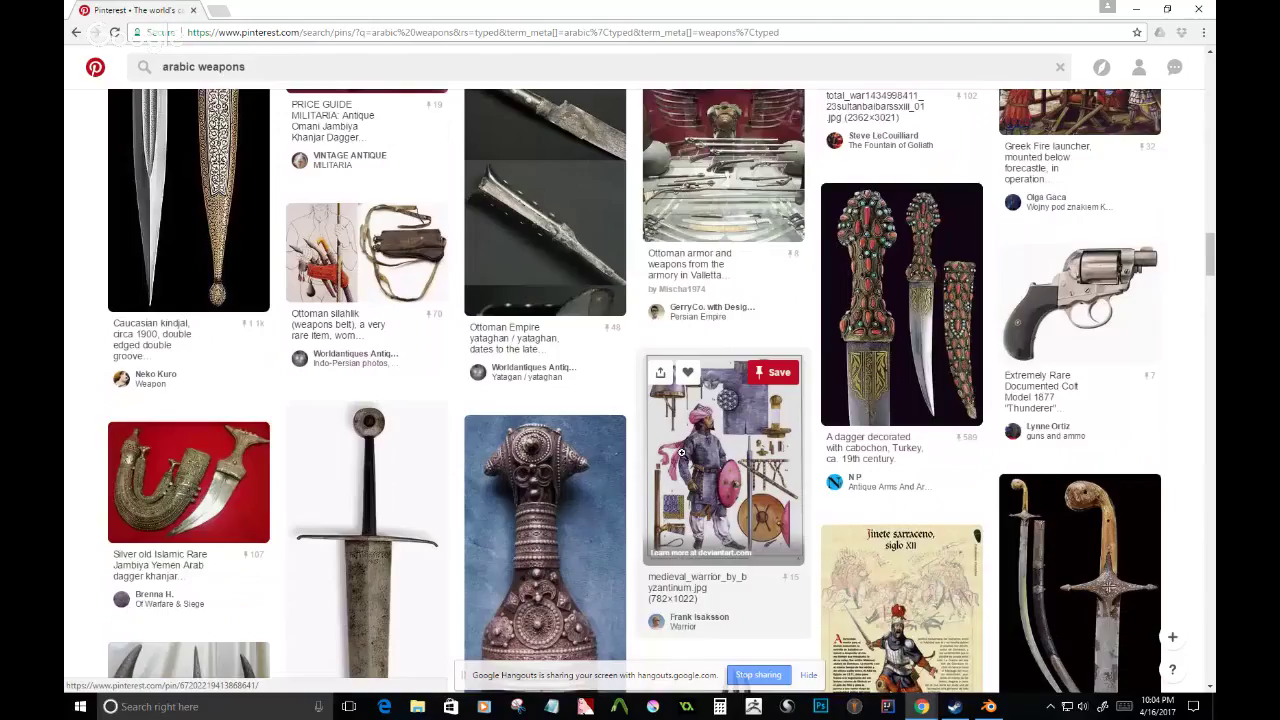
scroll(681, 453, up, 3)
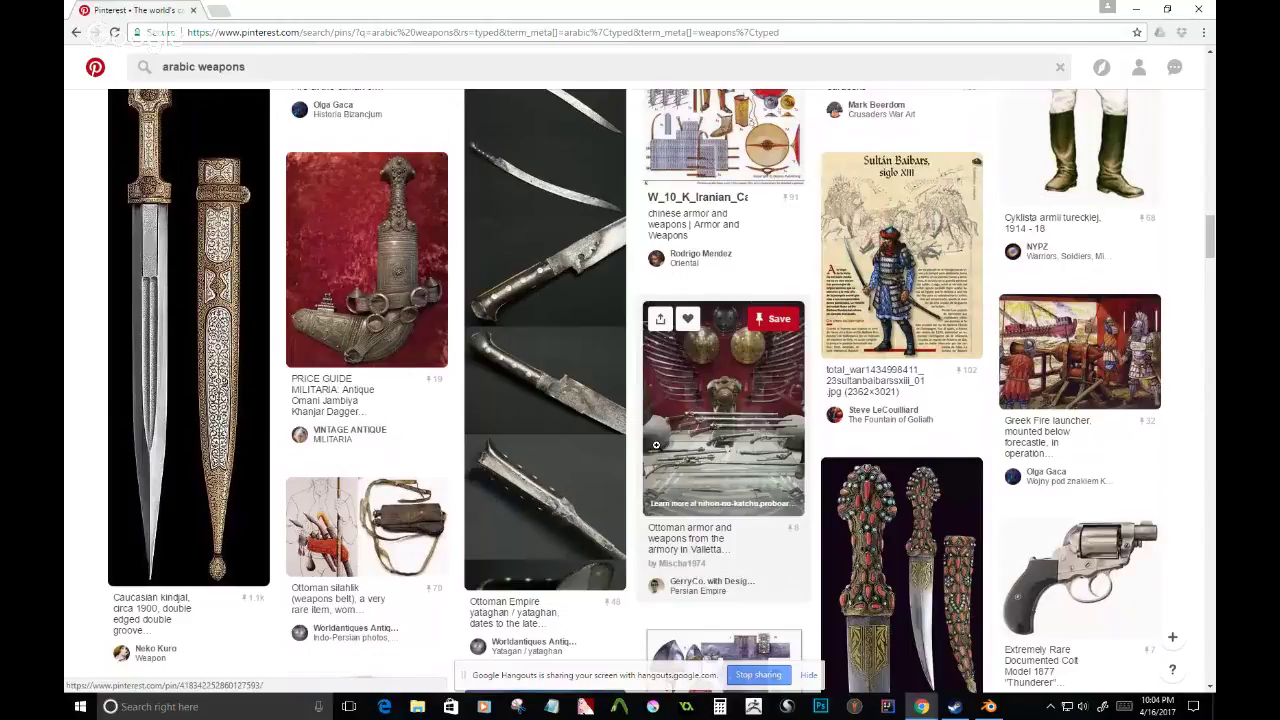
scroll(640, 440, up, 4)
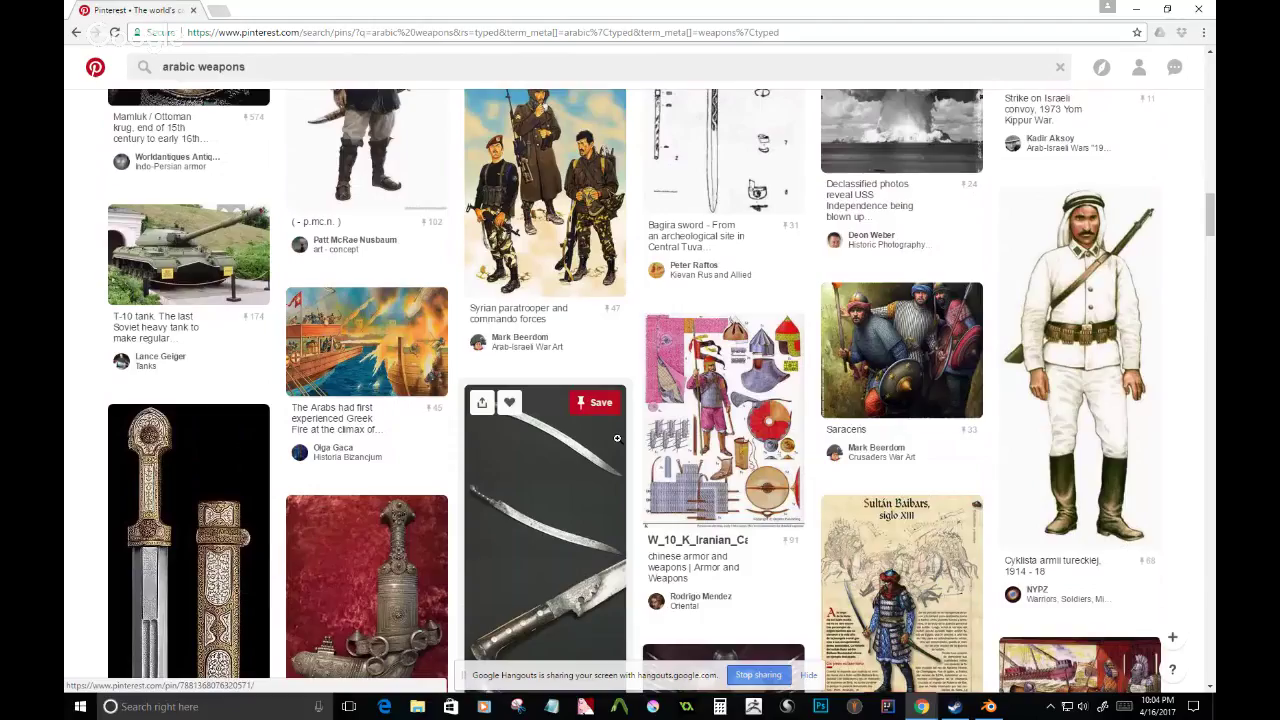
scroll(613, 430, up, 5)
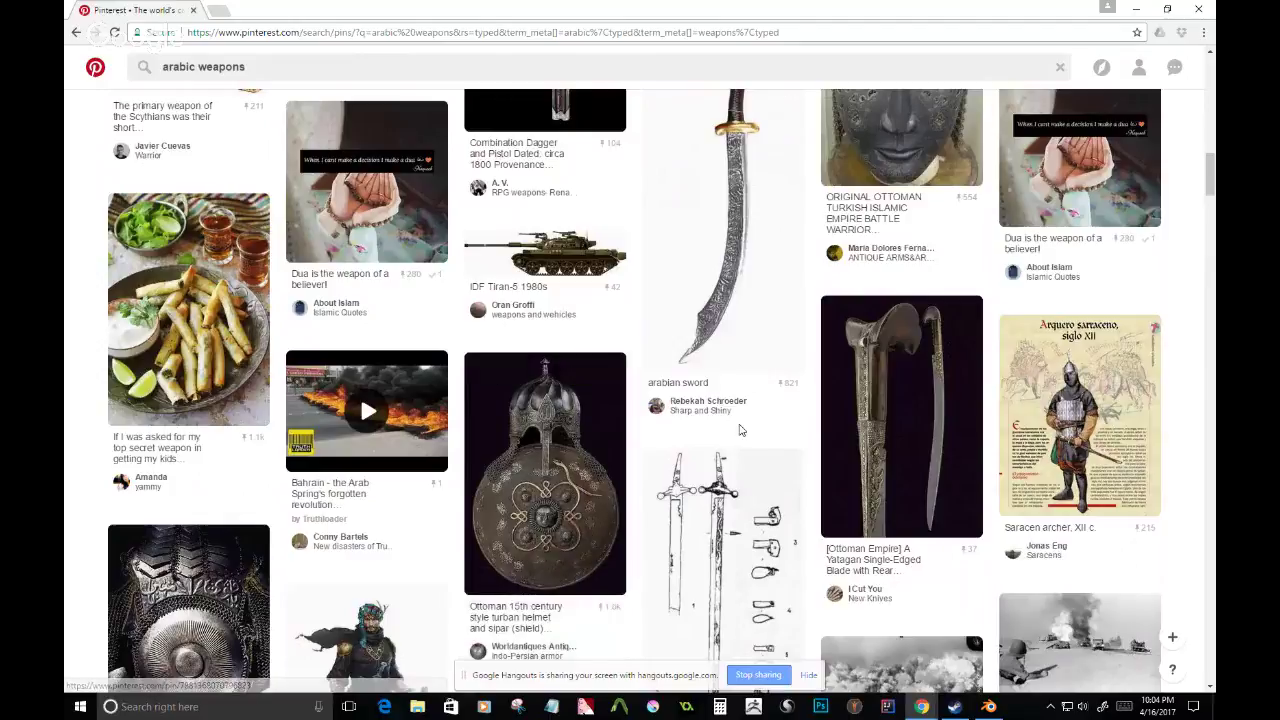
scroll(740, 430, up, 2)
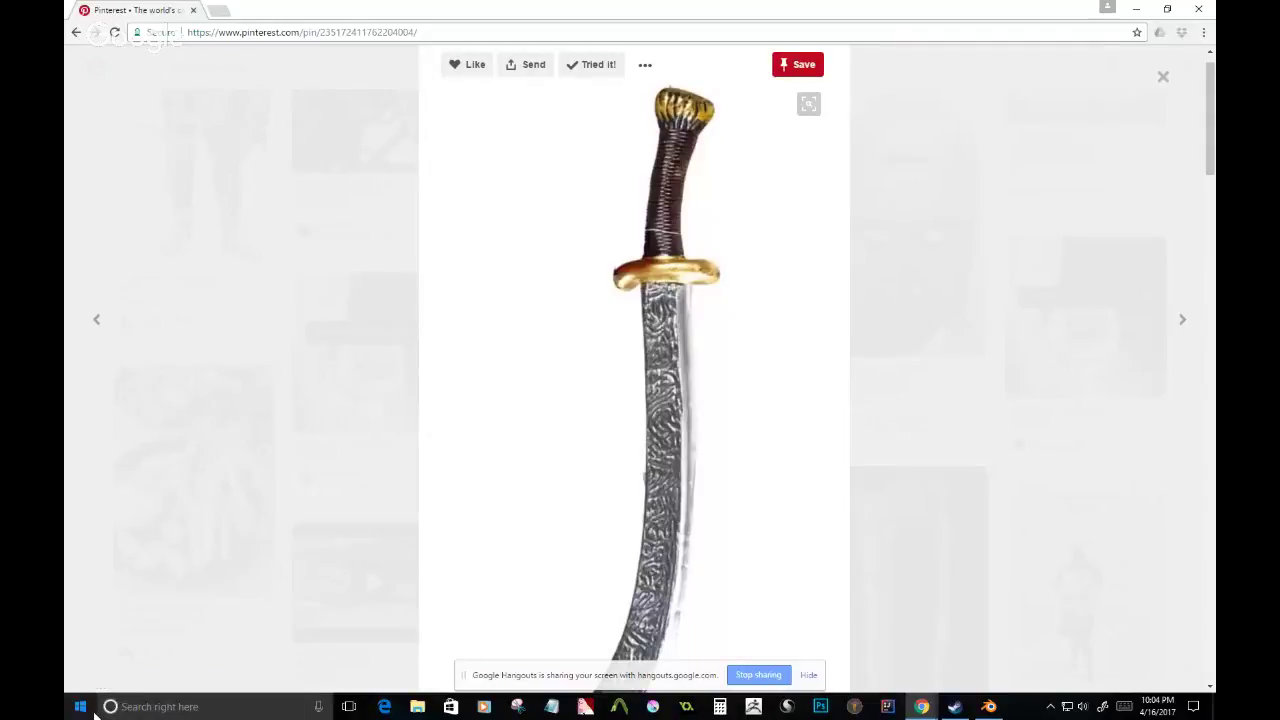
- Launch PureRef and place its empty reference board beside the enlarged arabian sword image
click(82, 708)
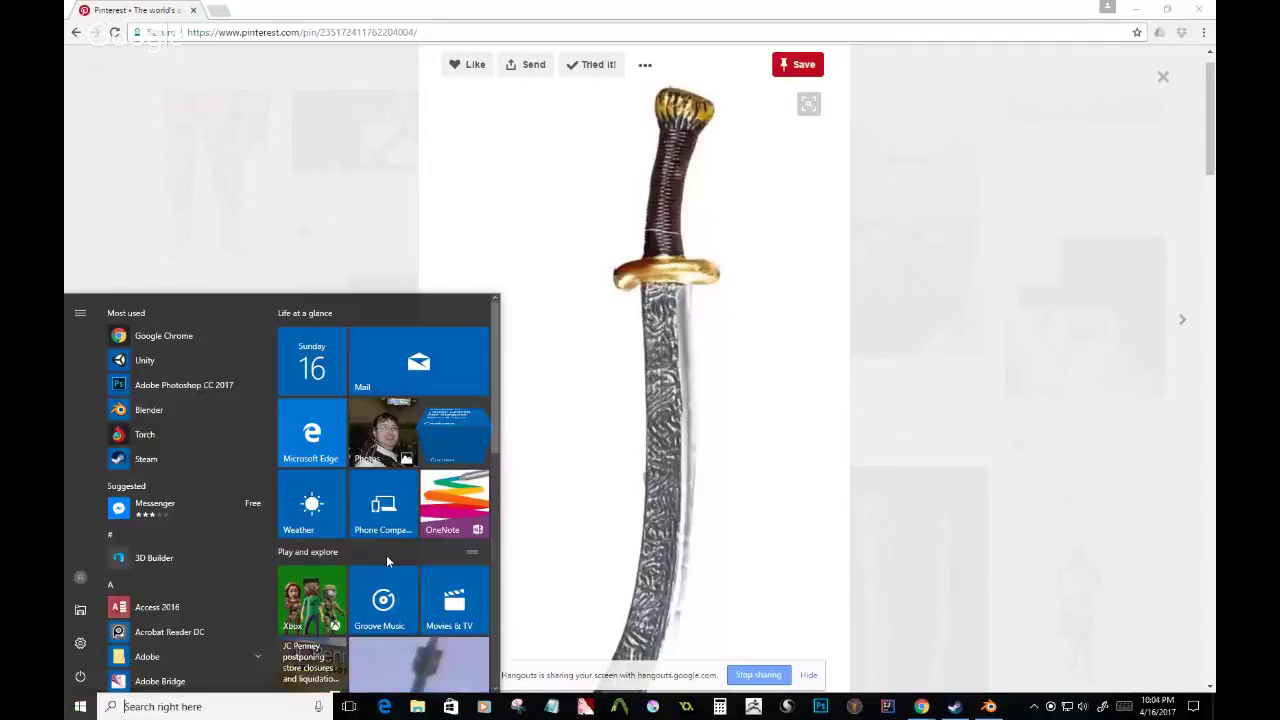
scroll(455, 545, down, 5)
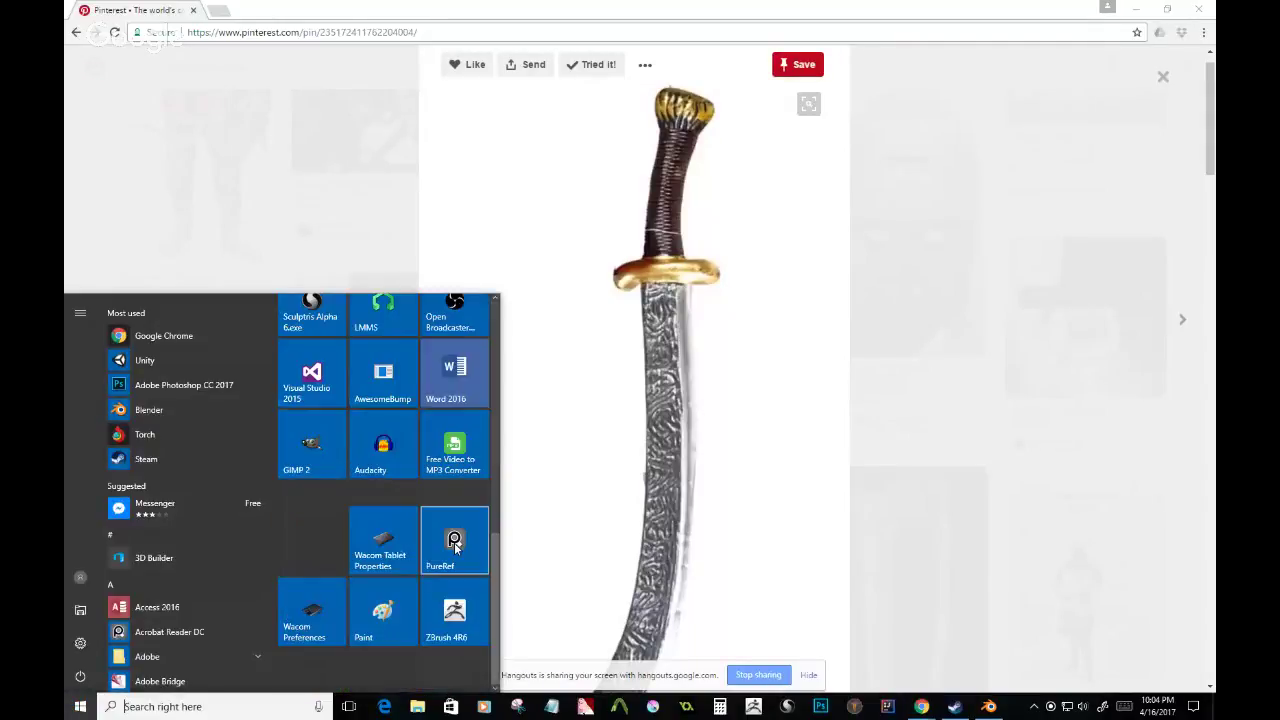
click(455, 545)
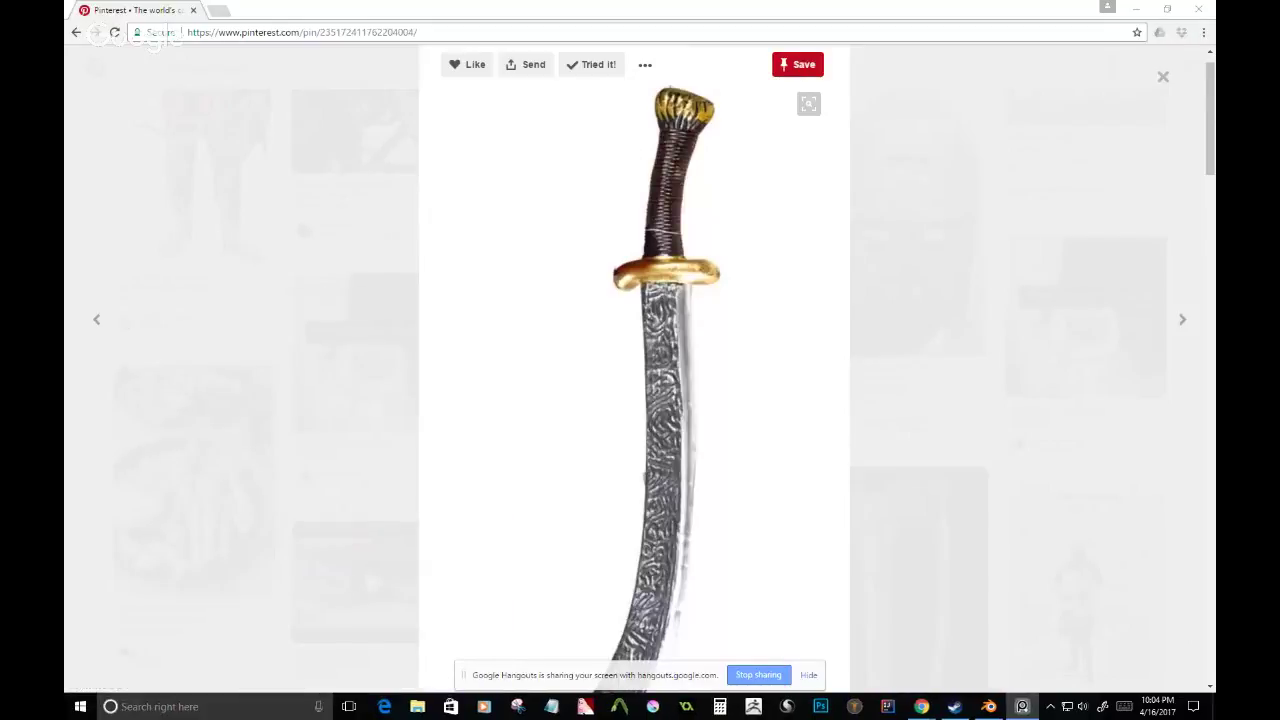
right_drag(1214, 225, 1214, 303)
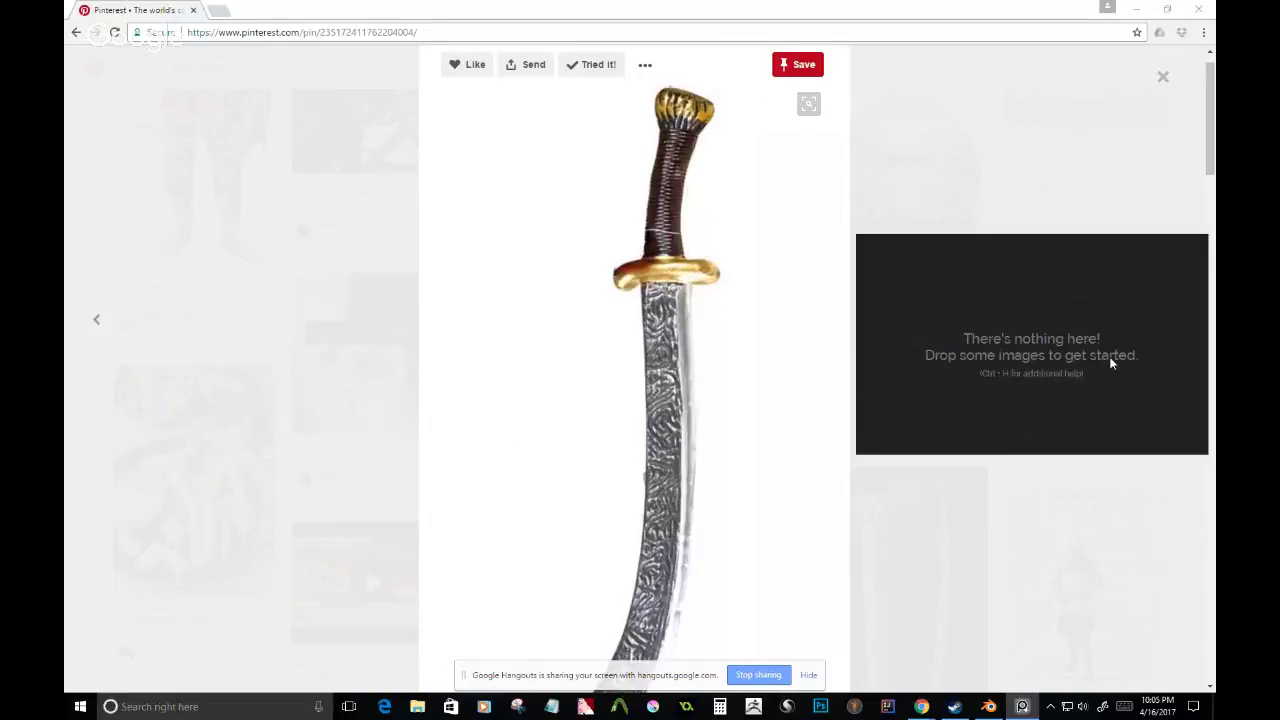
- Add the arabian sword image to the PureRef board and return to the arabic weapons results
drag(660, 393, 967, 318)
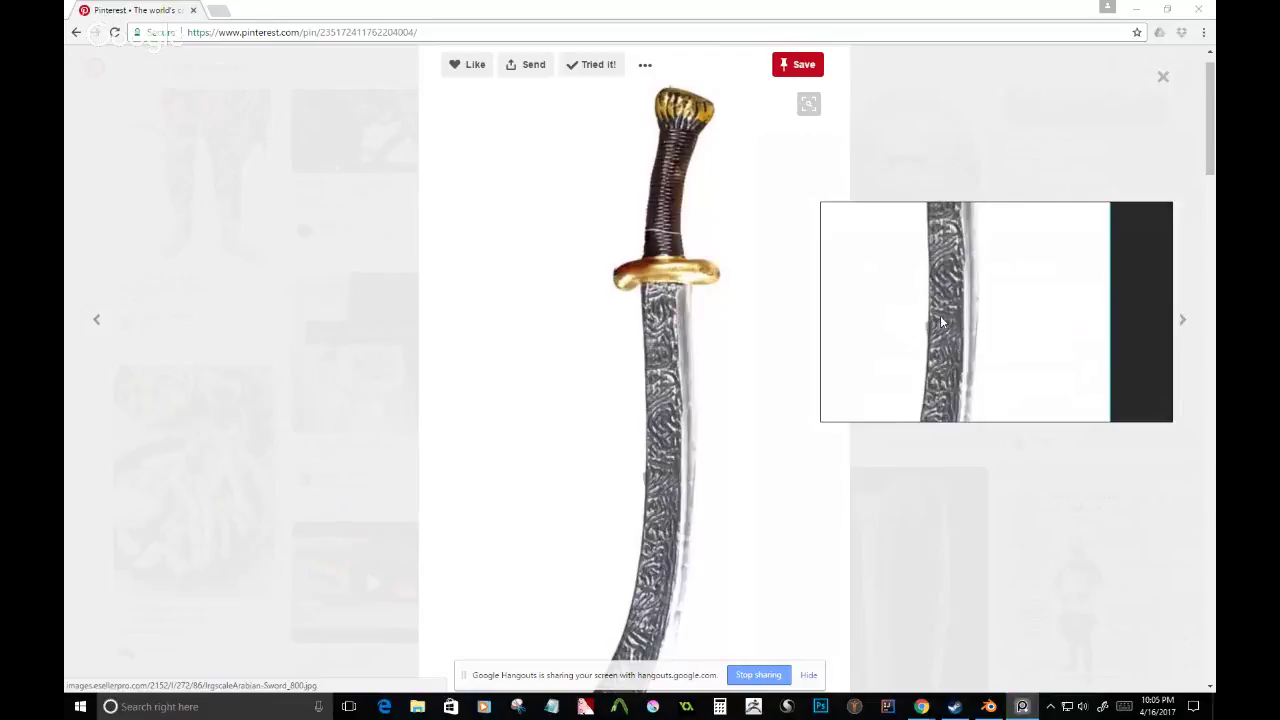
scroll(945, 322, down, 5)
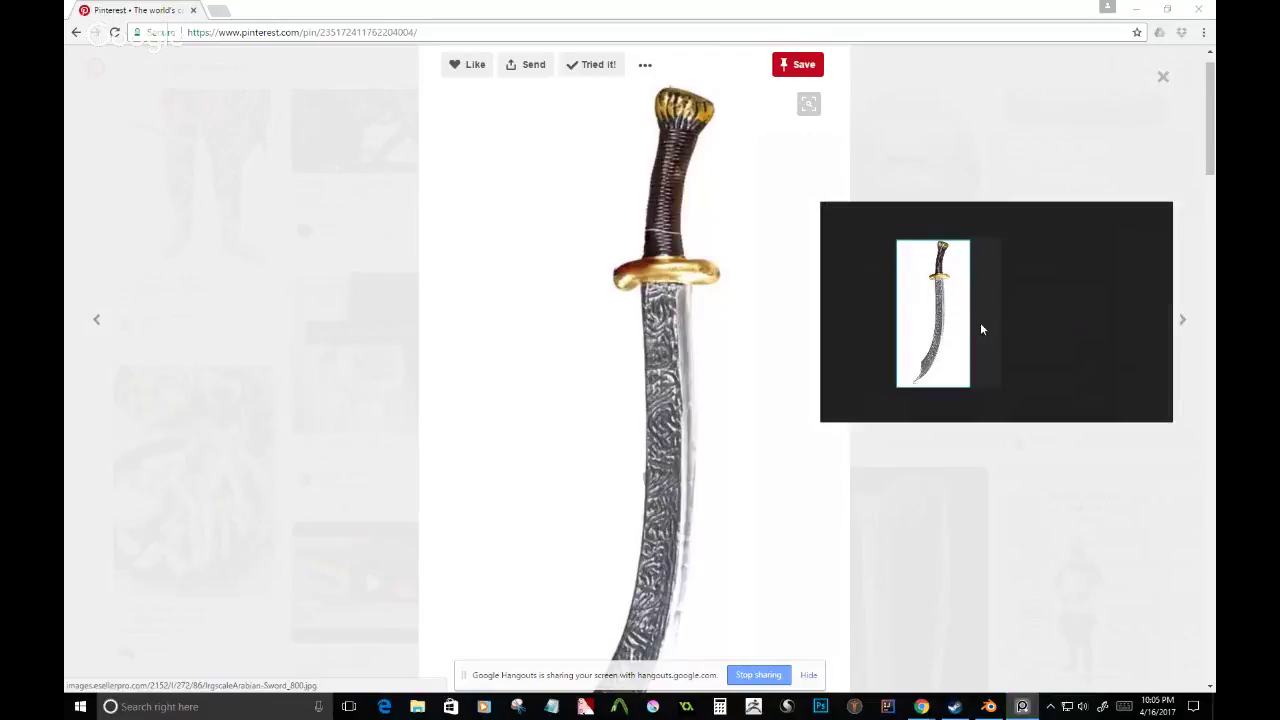
click(212, 277)
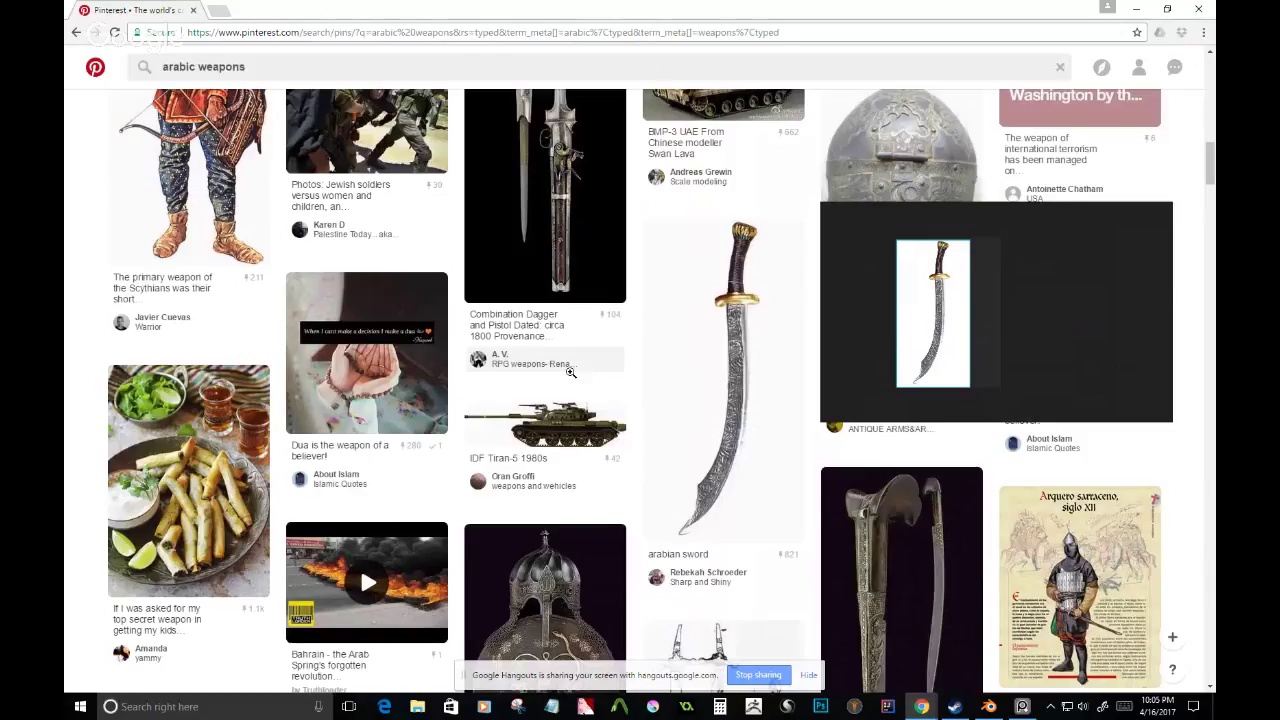
- Find the Indo-Persian dagger with the three-pronged blade in the results and add its image to the reference board
scroll(570, 372, down, 5)
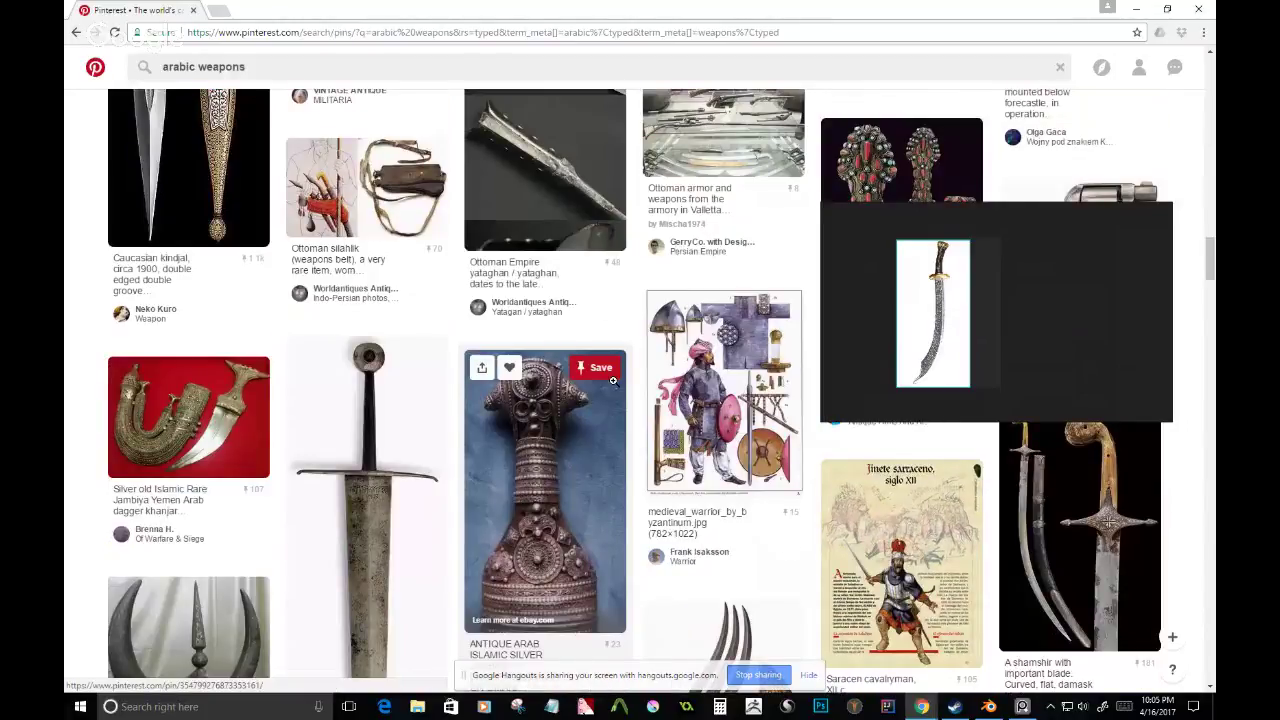
scroll(613, 381, down, 3)
right_drag(1012, 301, 1013, 337)
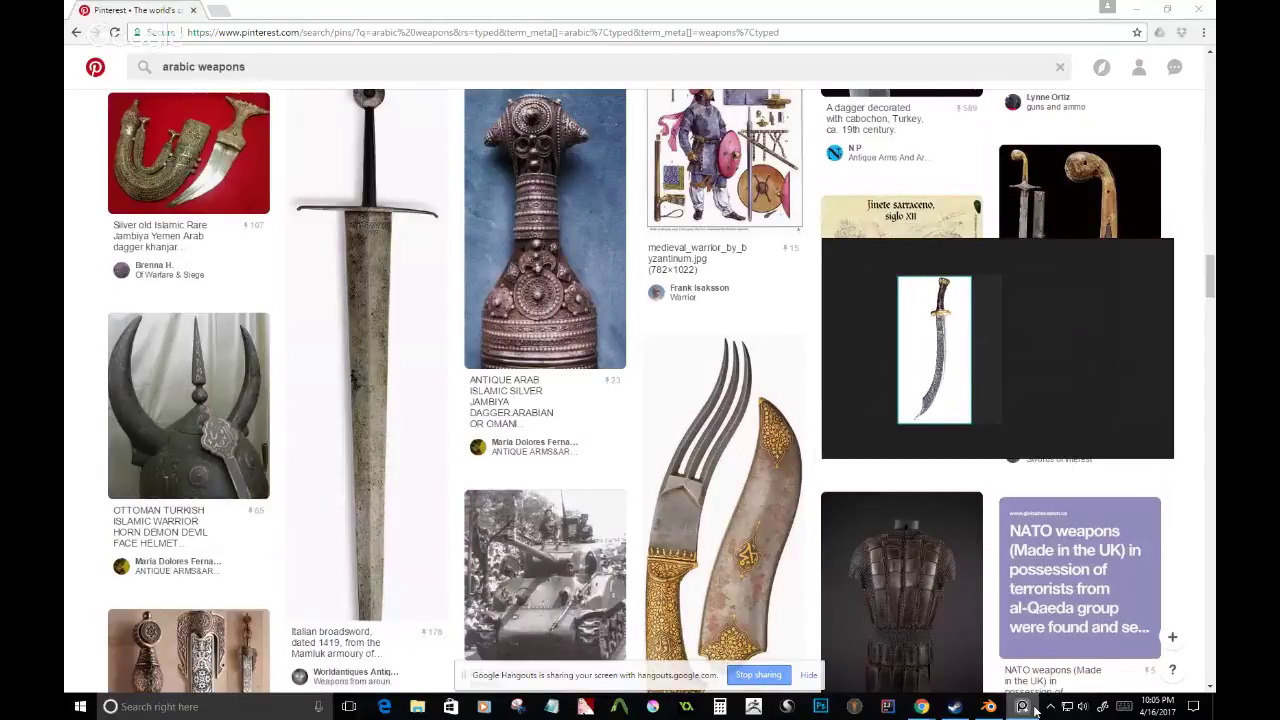
mouse_move(987, 571)
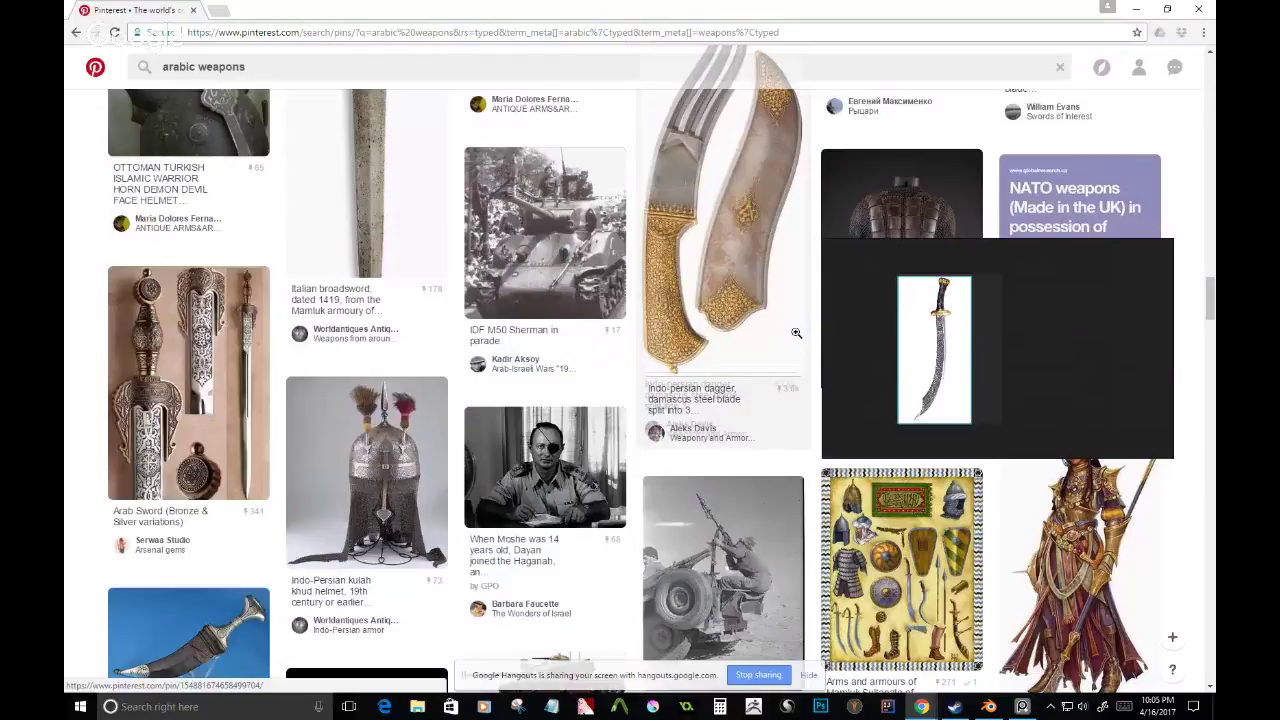
click(711, 313)
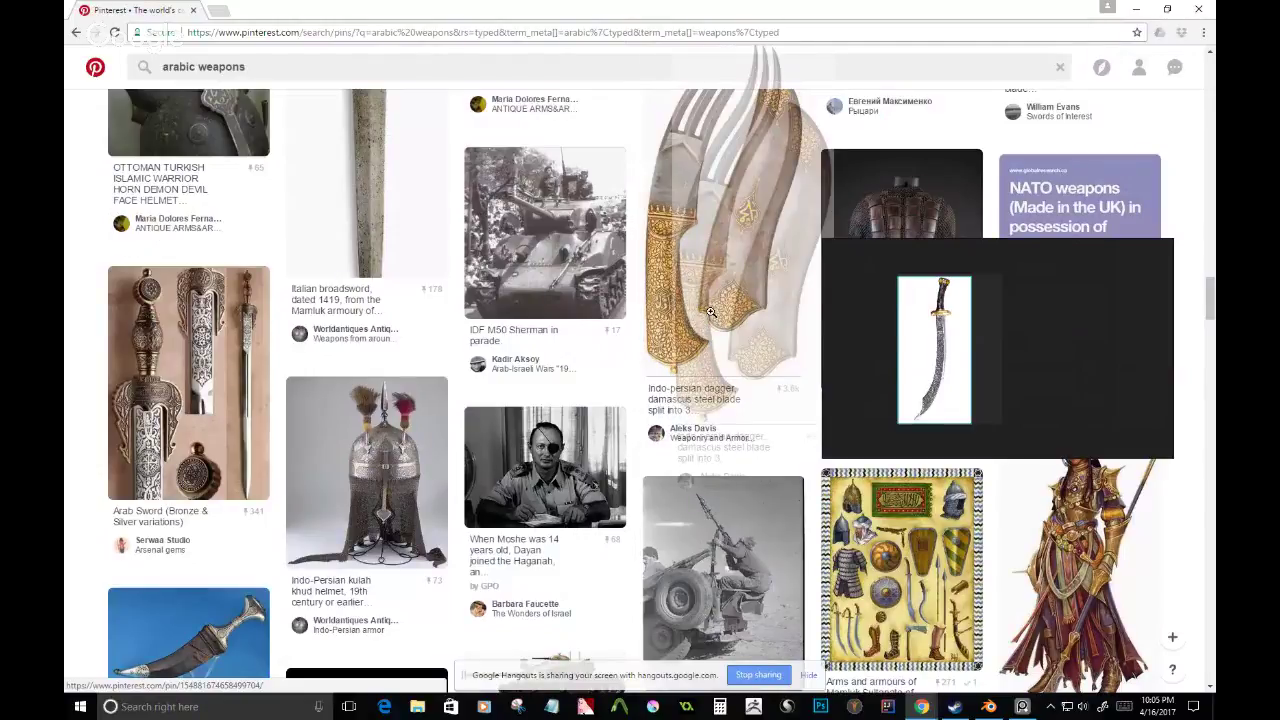
drag(711, 313, 988, 371)
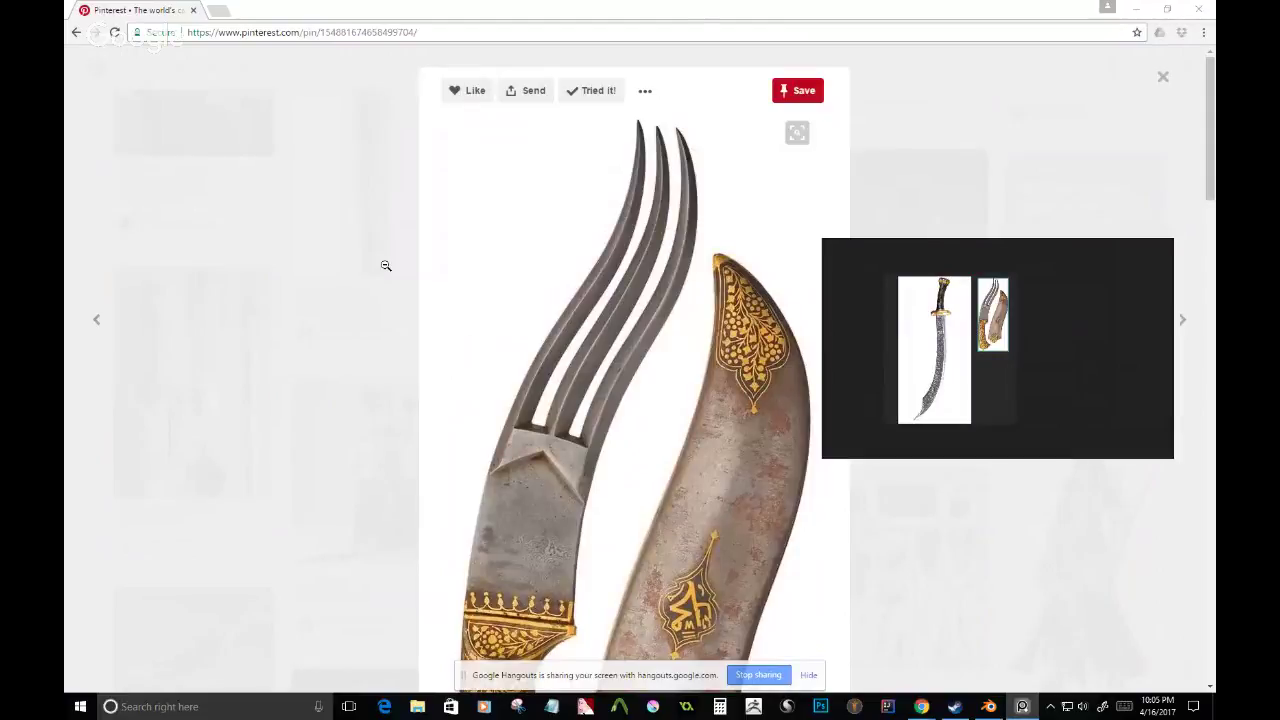
click(386, 265)
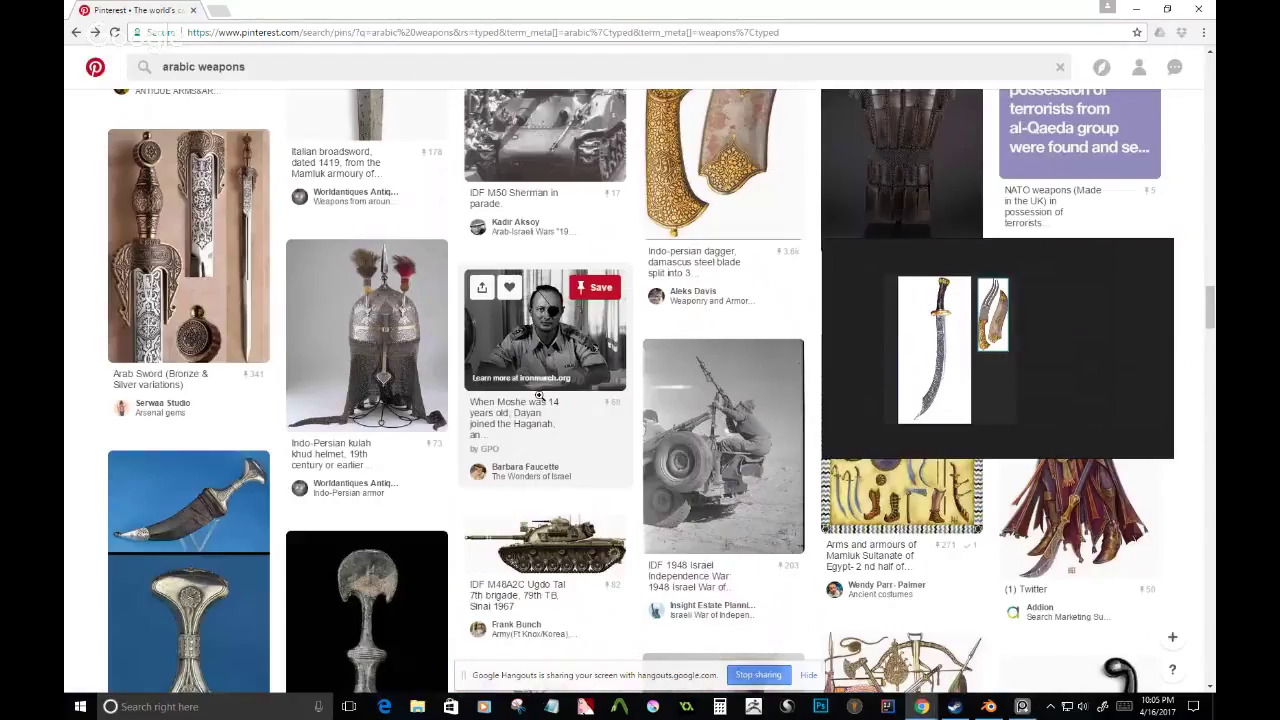
- Find the Arabian warrior artwork in the results and add it to the reference board below the dagger
scroll(602, 407, down, 5)
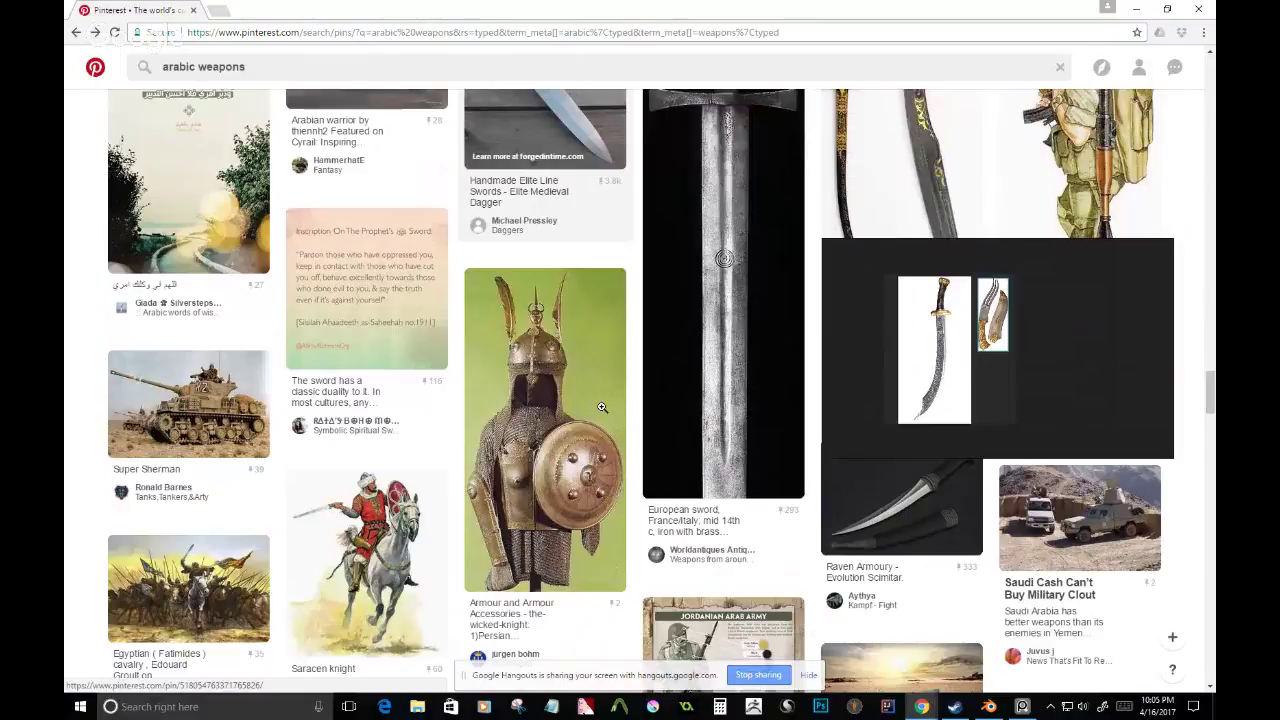
scroll(602, 407, up, 3)
click(377, 284)
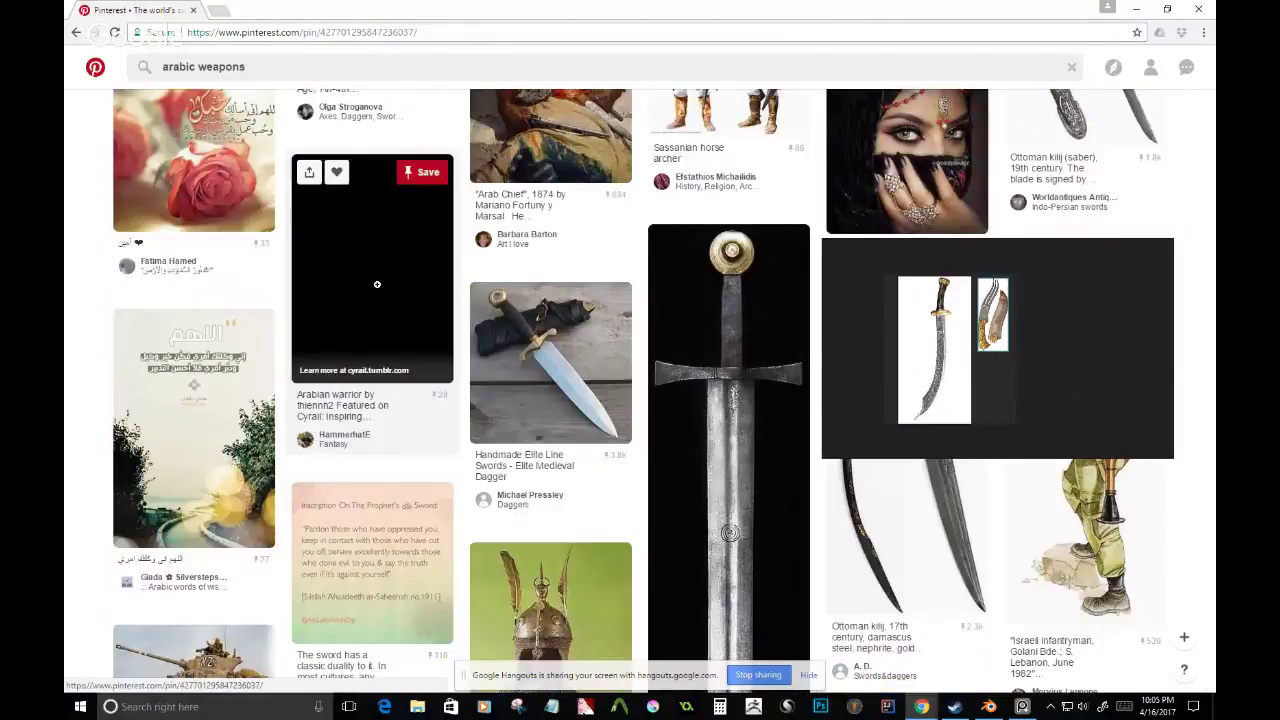
click(377, 284)
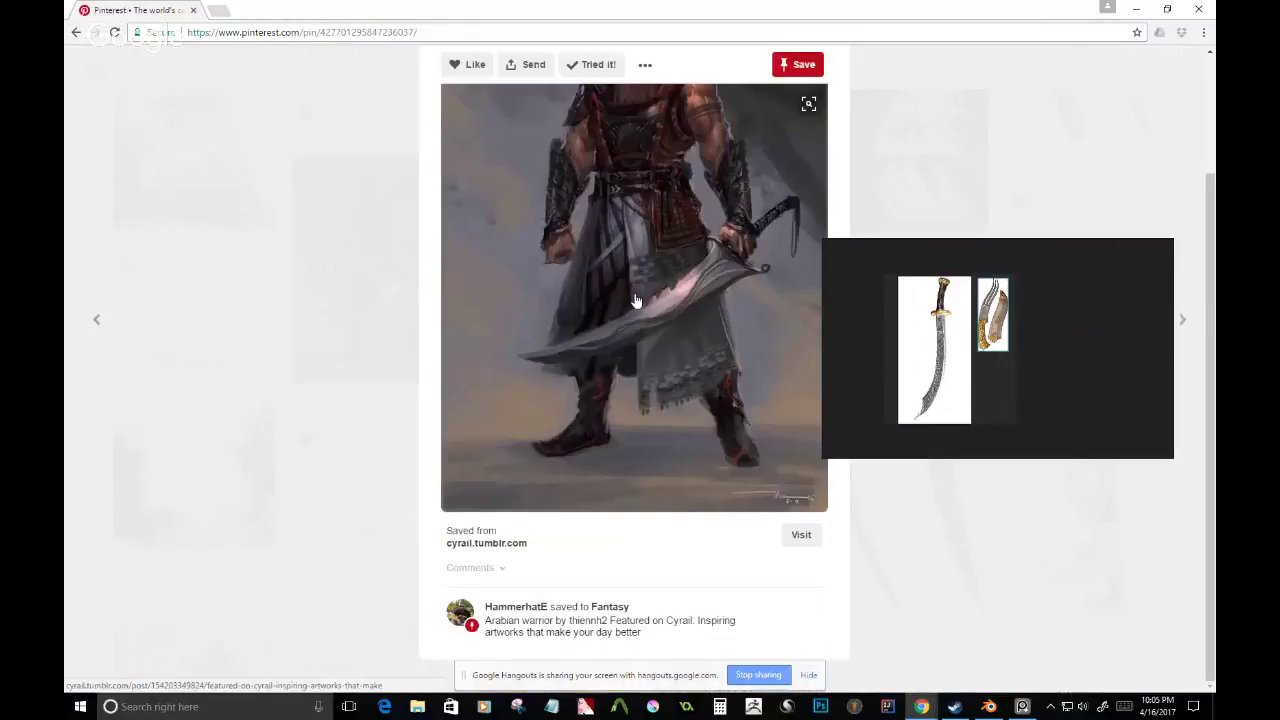
drag(636, 301, 1011, 467)
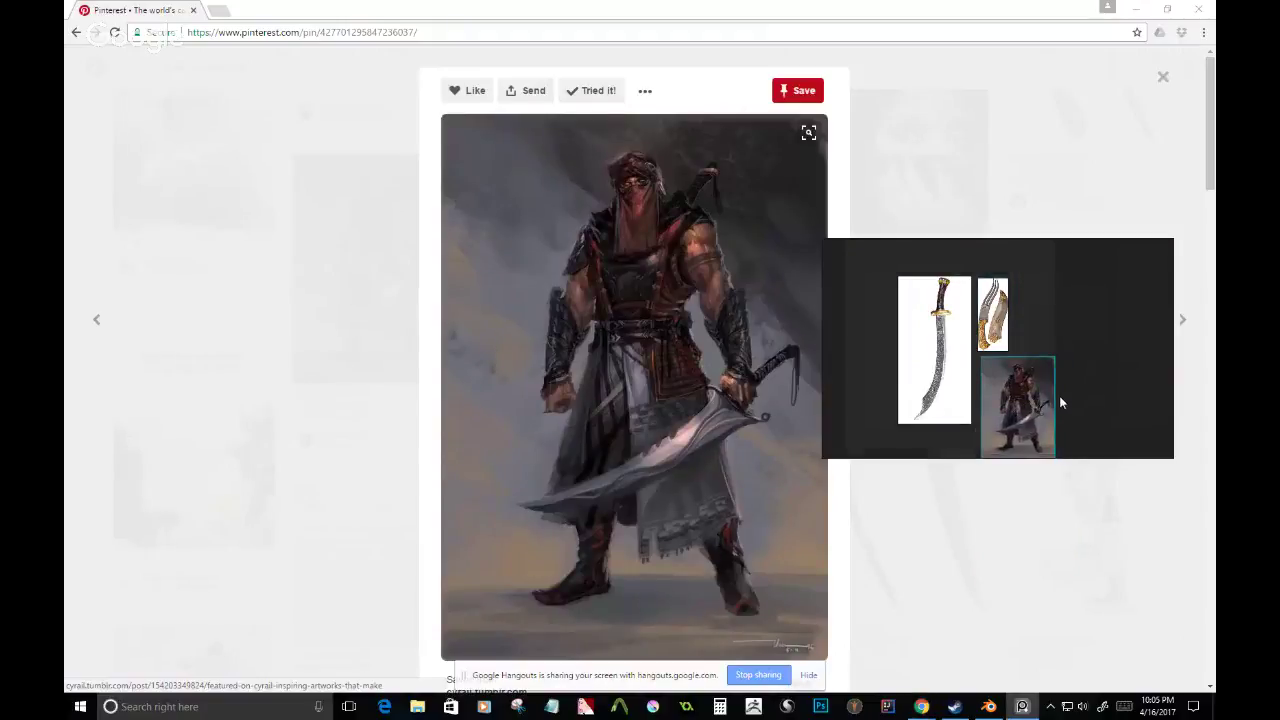
- Examine the warrior's curved sword up close on the reference board alongside the other collected images
scroll(1000, 377, up, 3)
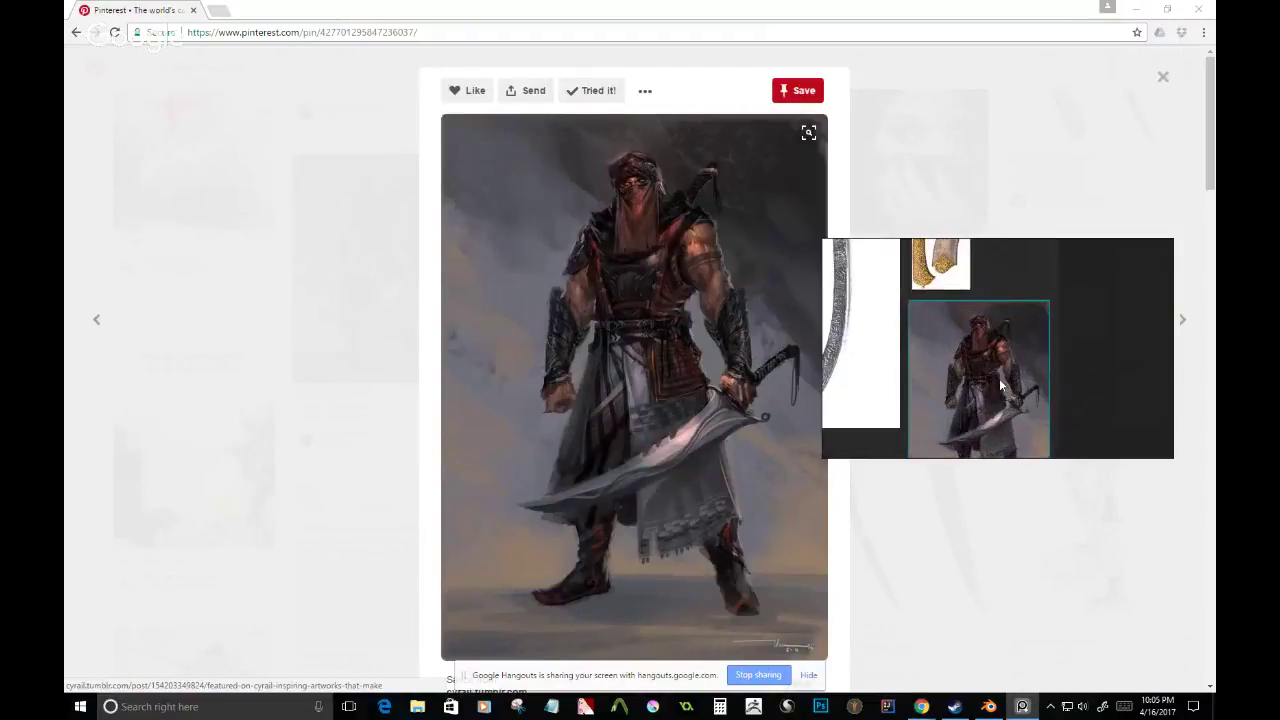
scroll(1001, 385, up, 2)
scroll(1004, 322, down, 5)
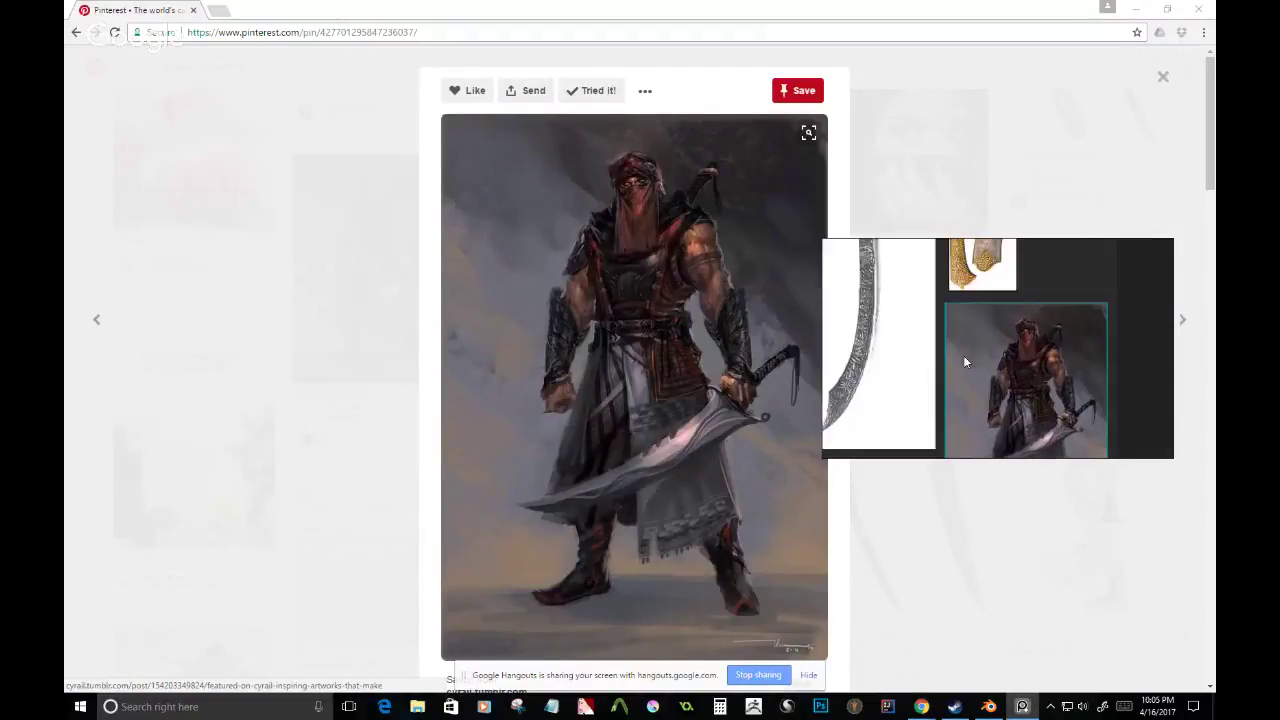
middle_drag(935, 305, 957, 389)
scroll(962, 344, up, 3)
scroll(962, 344, down, 3)
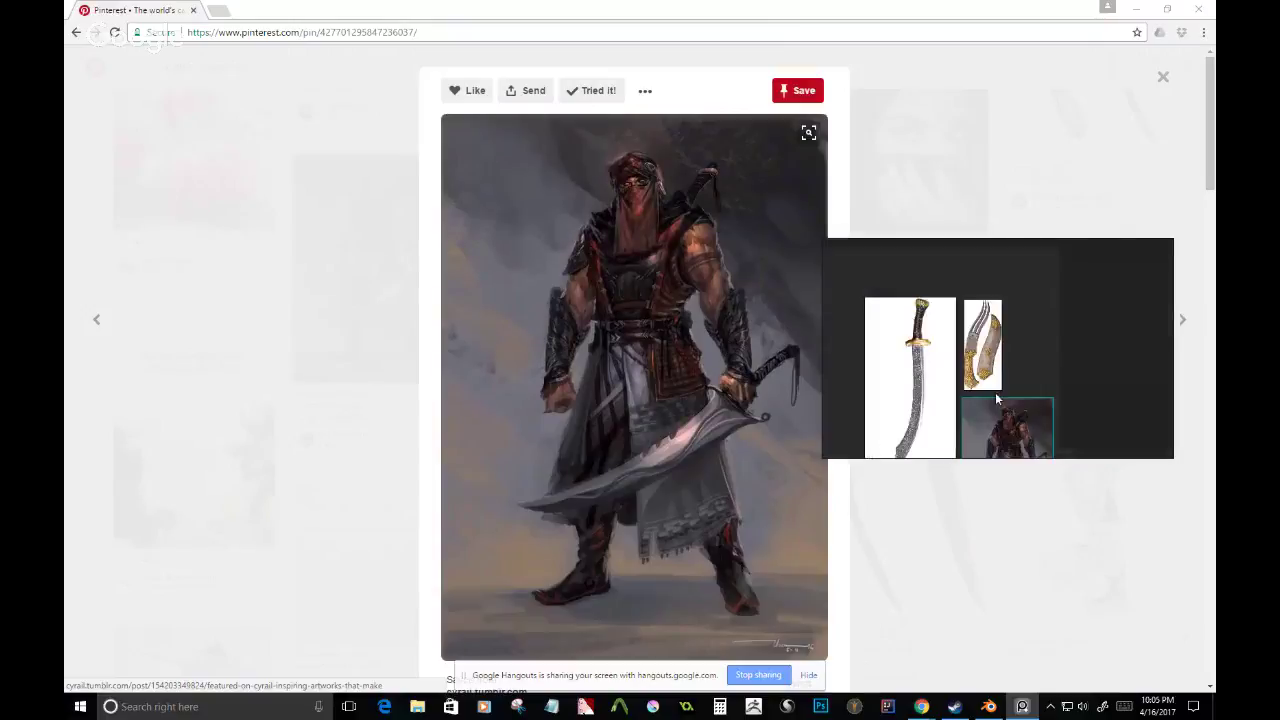
middle_drag(1009, 450, 1003, 368)
scroll(989, 319, up, 3)
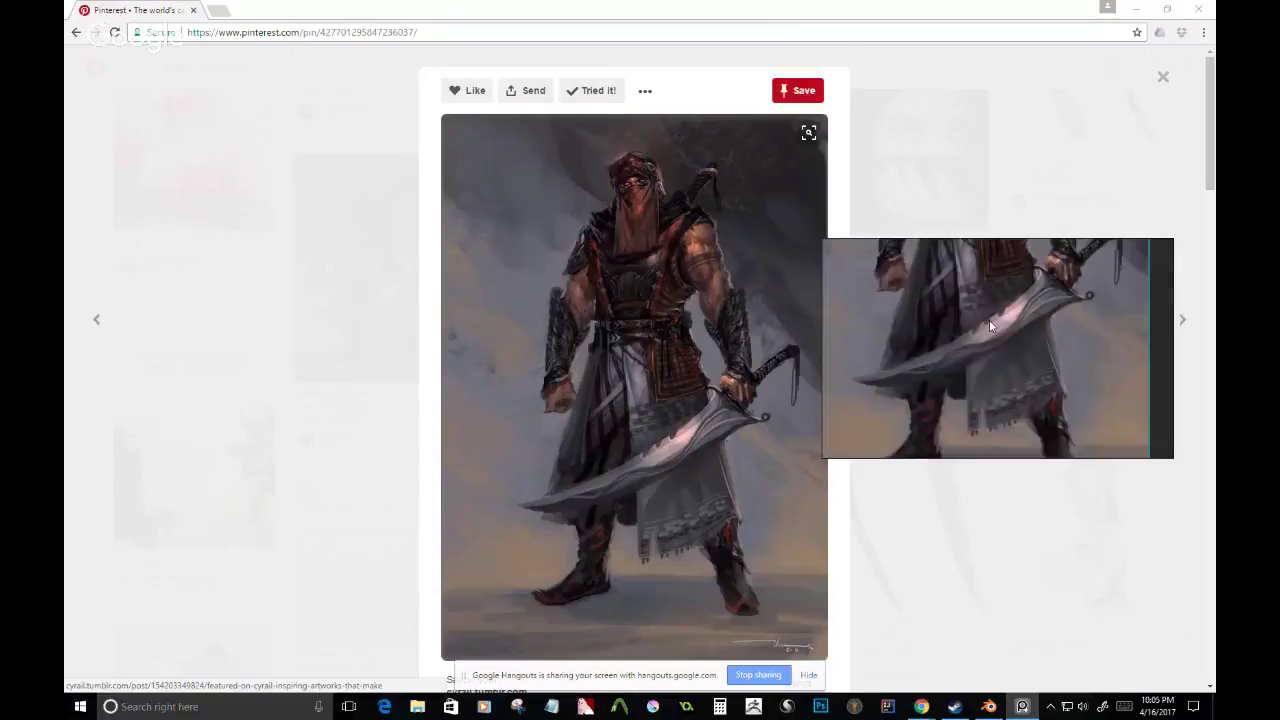
scroll(989, 319, down, 5)
scroll(987, 322, up, 1)
scroll(980, 340, down, 1)
scroll(972, 370, up, 4)
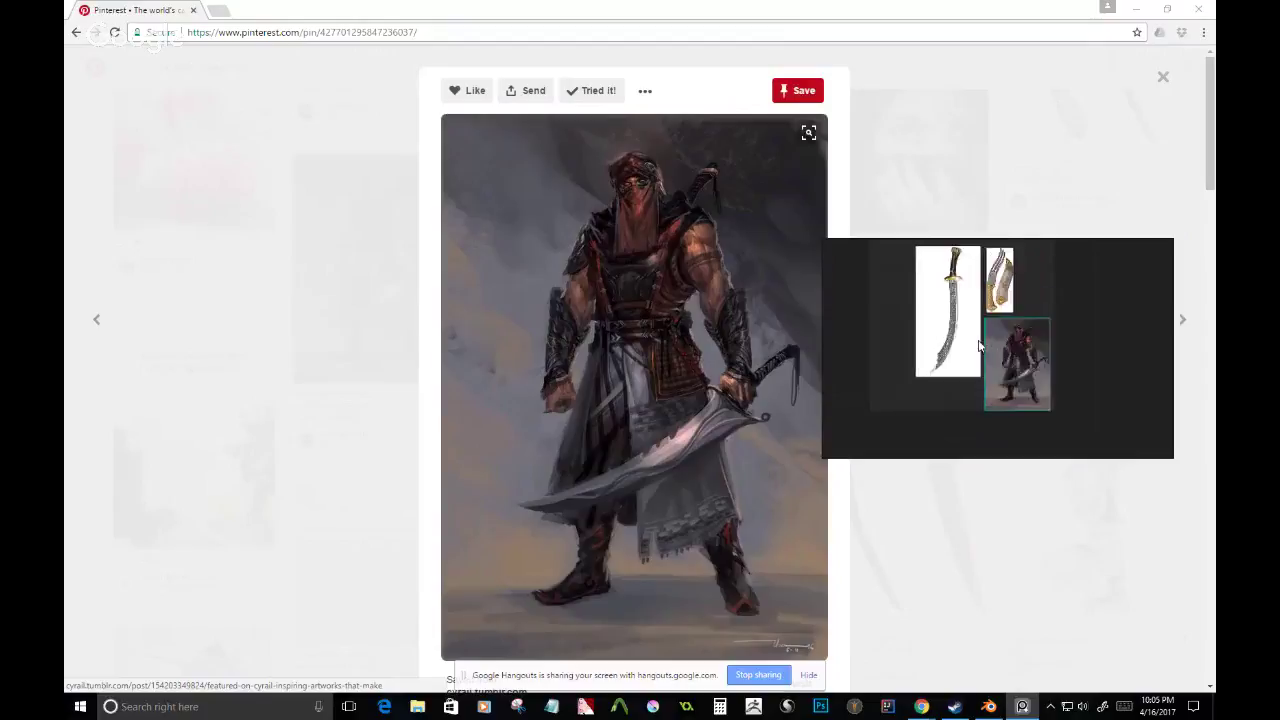
- Compare the arabian sword's hilt and blade tip with the warrior's sword on the reference board
scroll(955, 344, up, 4)
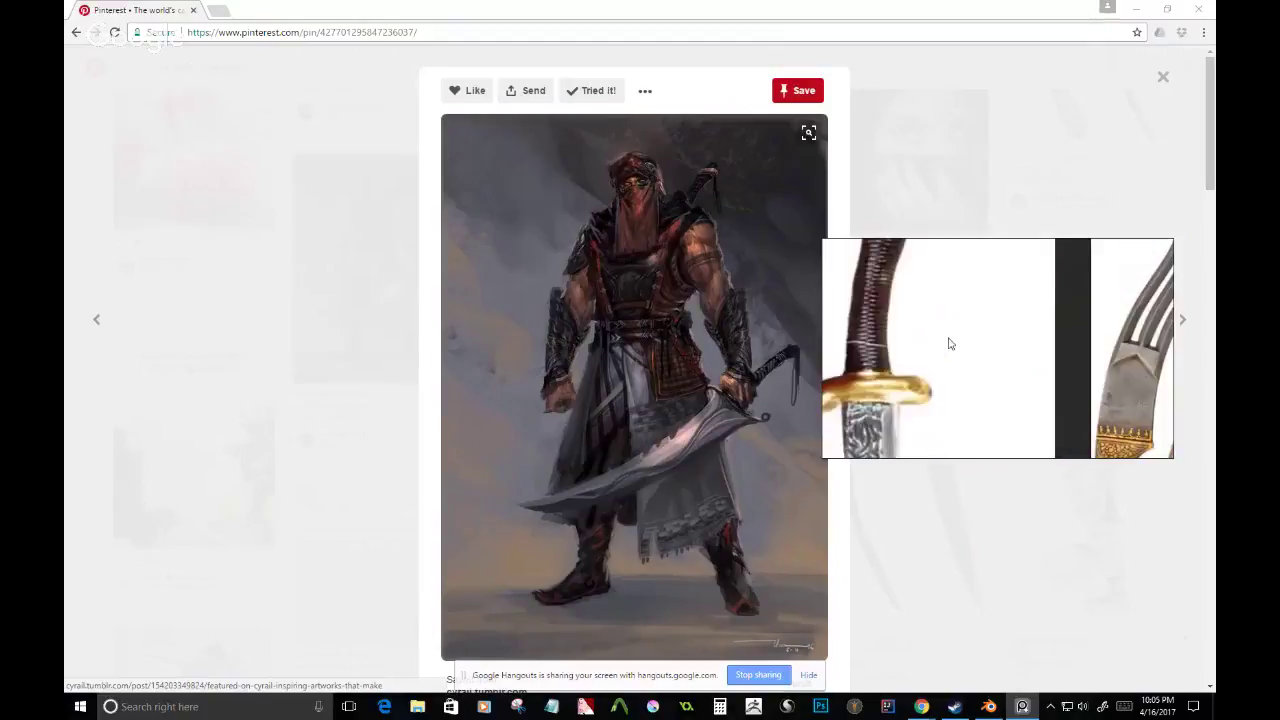
scroll(951, 344, down, 4)
middle_drag(966, 373, 964, 320)
middle_drag(1006, 410, 1013, 342)
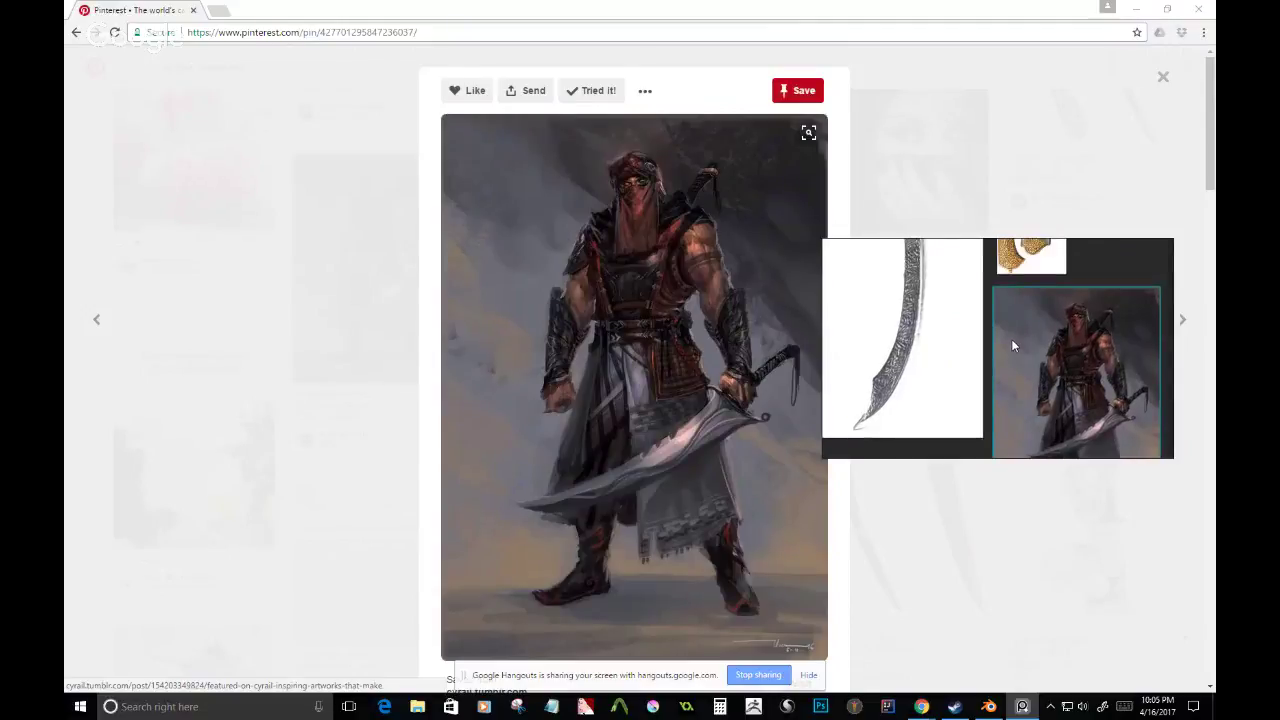
scroll(1012, 342, down, 1)
scroll(1013, 345, down, 1)
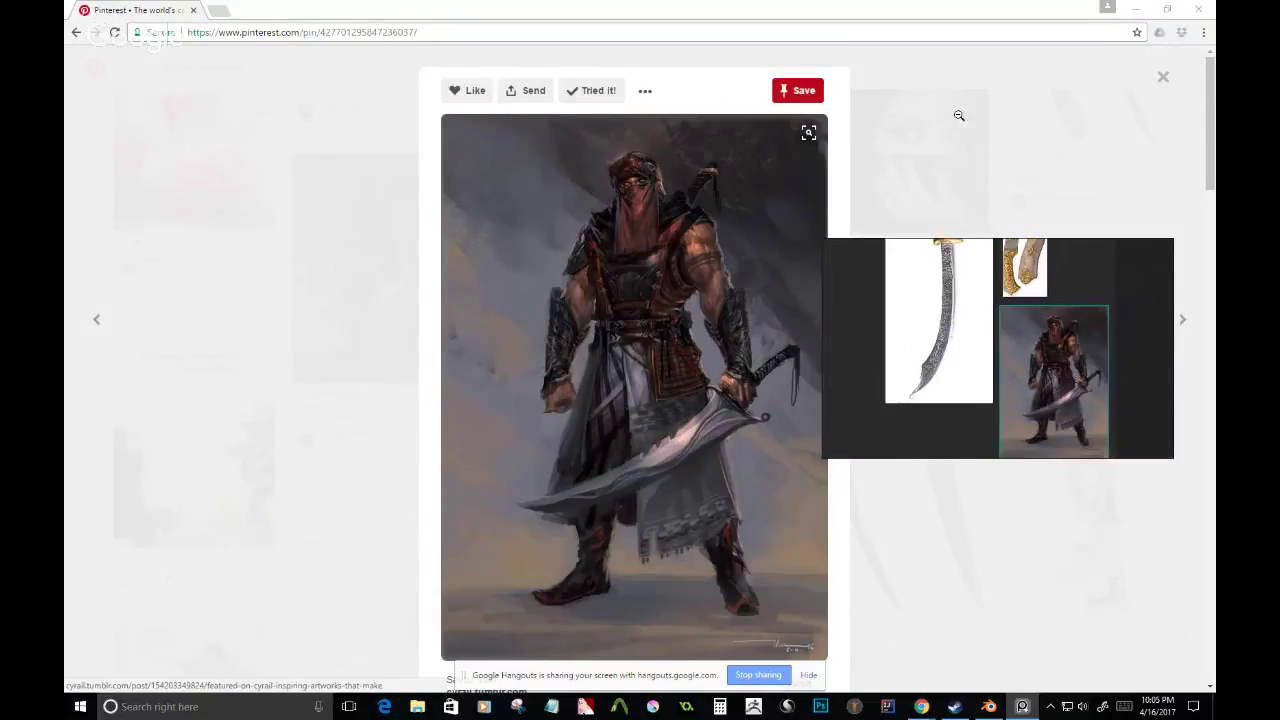
- Minimize Chrome to switch to Blender and reshape the PureRef board into a narrower, taller window
click(1135, 12)
click(1135, 12)
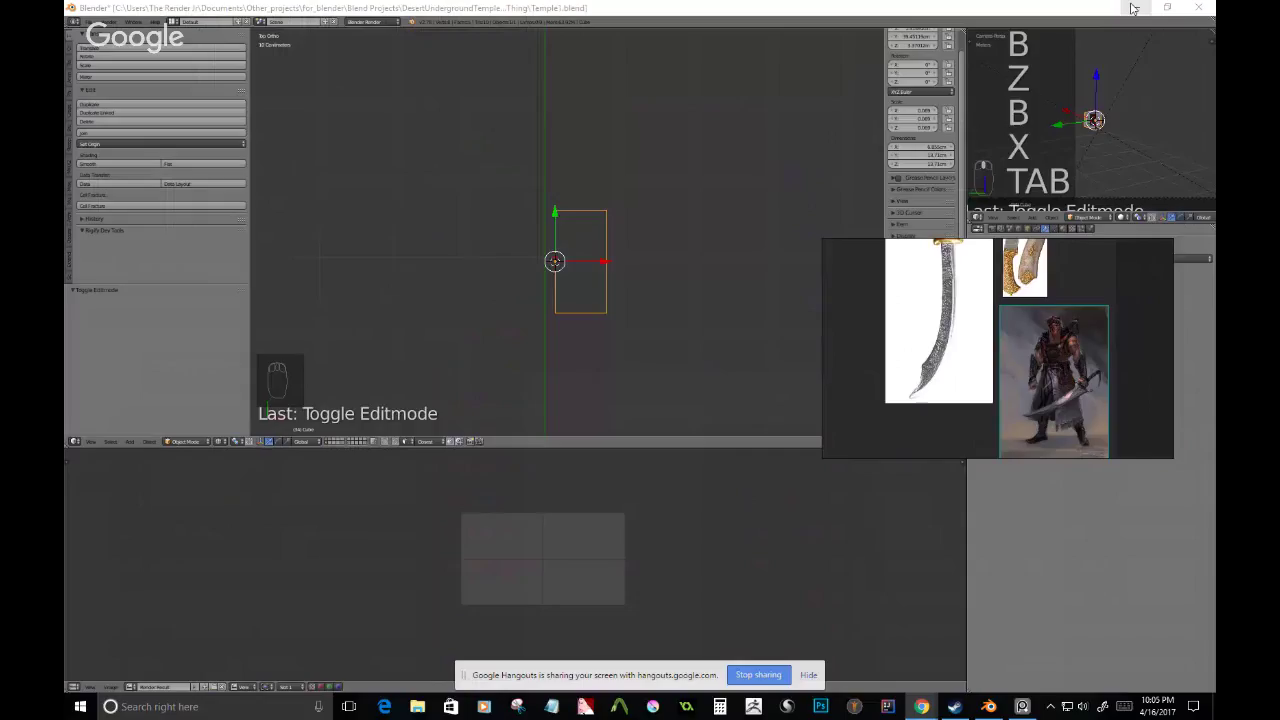
right_drag(997, 293, 1030, 482)
drag(1030, 483, 914, 347)
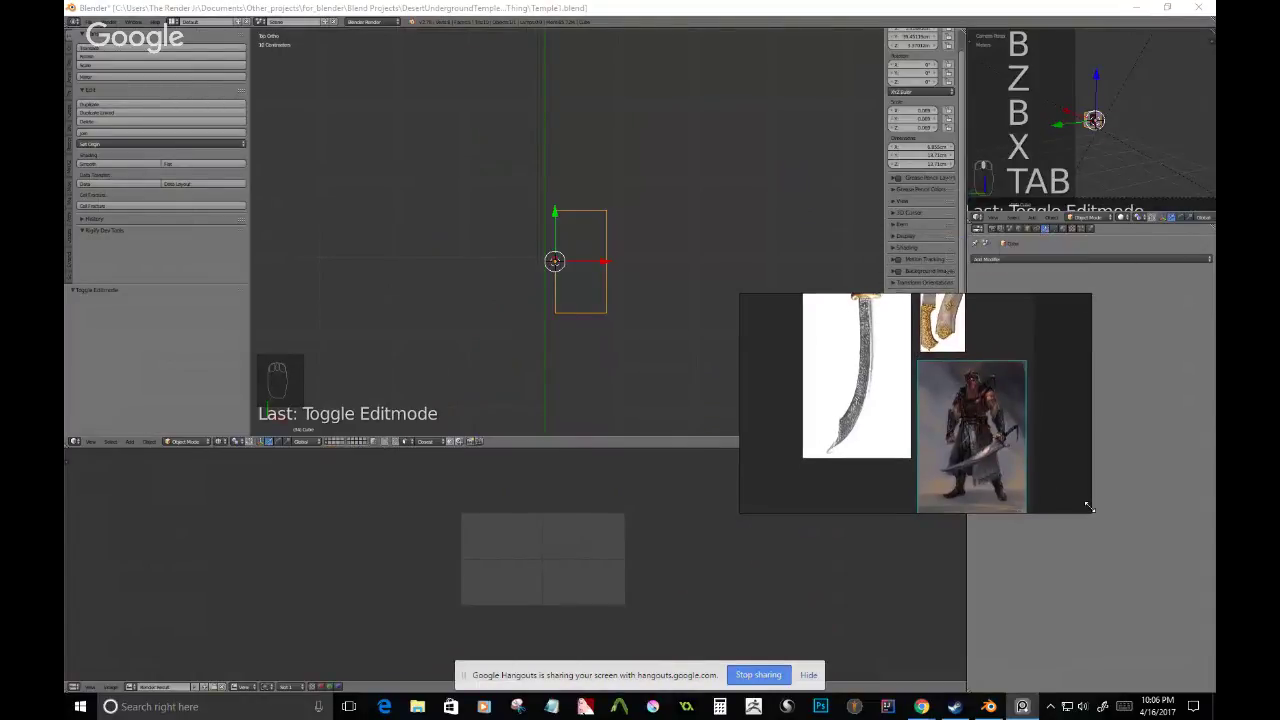
drag(1090, 513, 1014, 580)
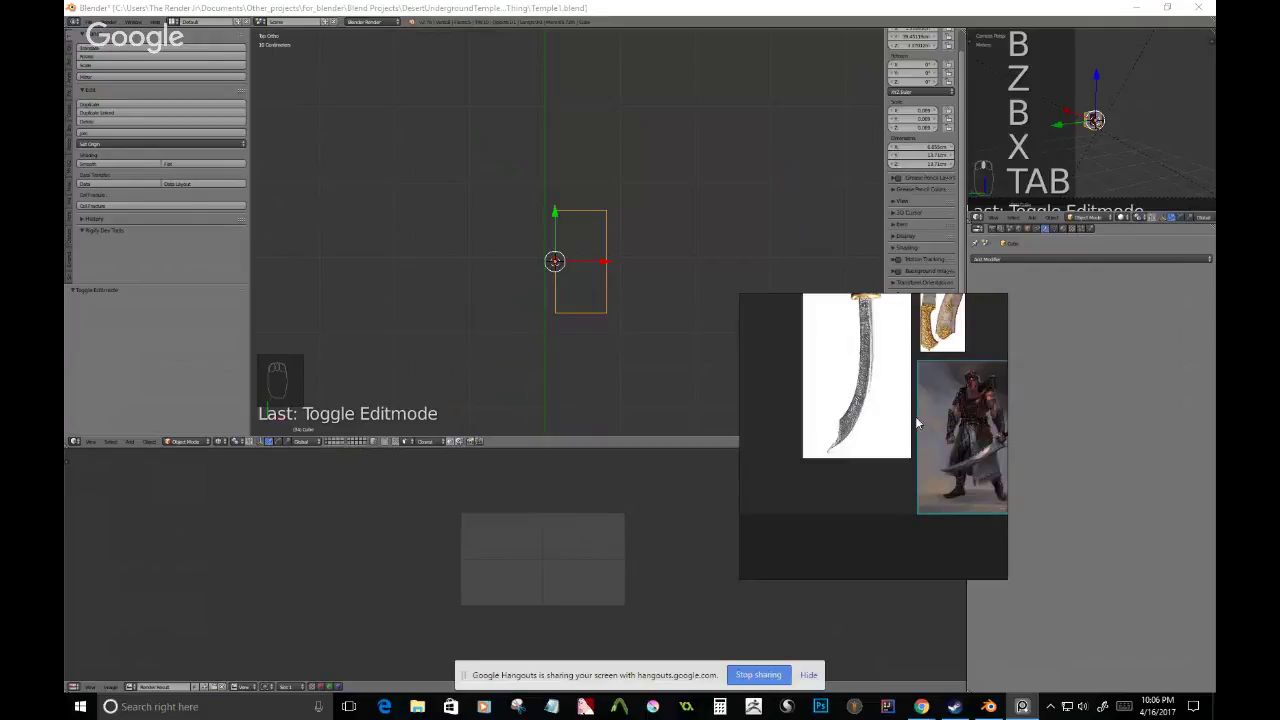
- Enlarge Blender's lower editor area, fit the reference board inside it and hide the screen-sharing notice
drag(915, 416, 799, 568)
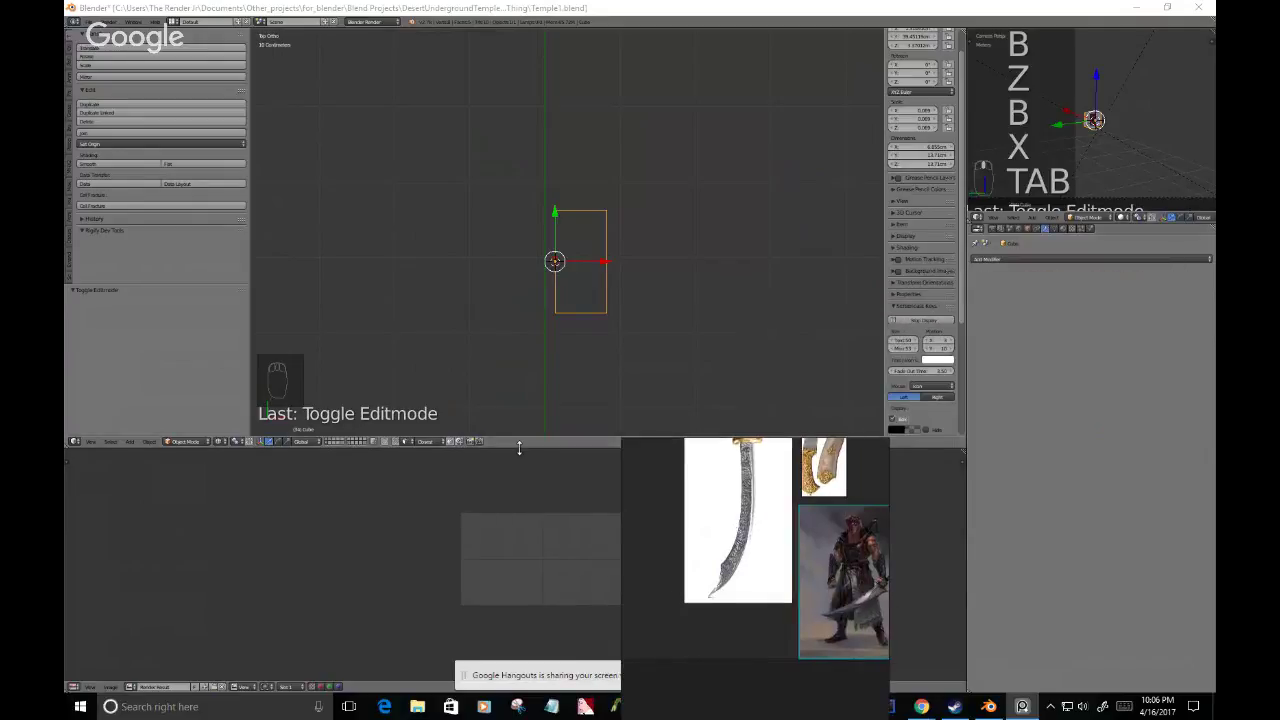
drag(520, 448, 537, 367)
drag(720, 520, 777, 588)
click(808, 675)
drag(557, 517, 579, 508)
- Study the shape of the warrior's sword blade, guard and grip on the reference board
middle_drag(633, 482, 612, 533)
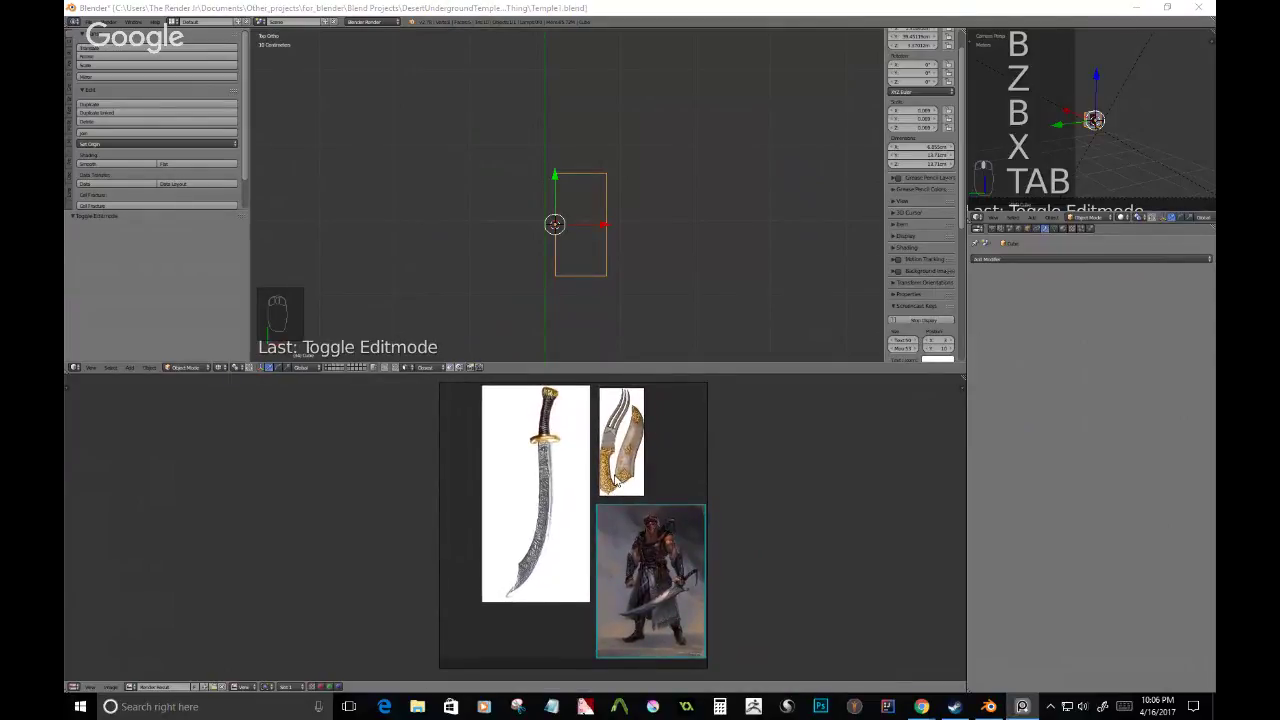
scroll(668, 603, up, 4)
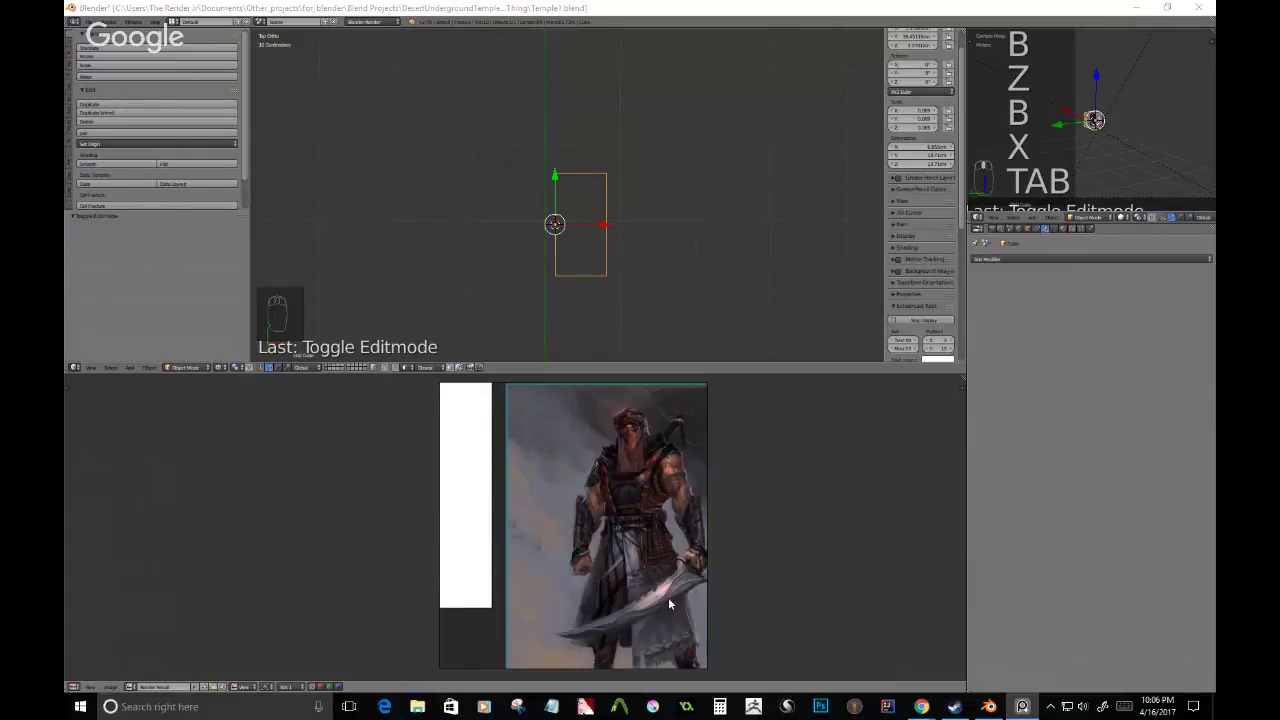
scroll(652, 566, down, 4)
scroll(640, 550, up, 6)
middle_drag(600, 546, 645, 528)
scroll(645, 527, down, 5)
scroll(564, 502, up, 8)
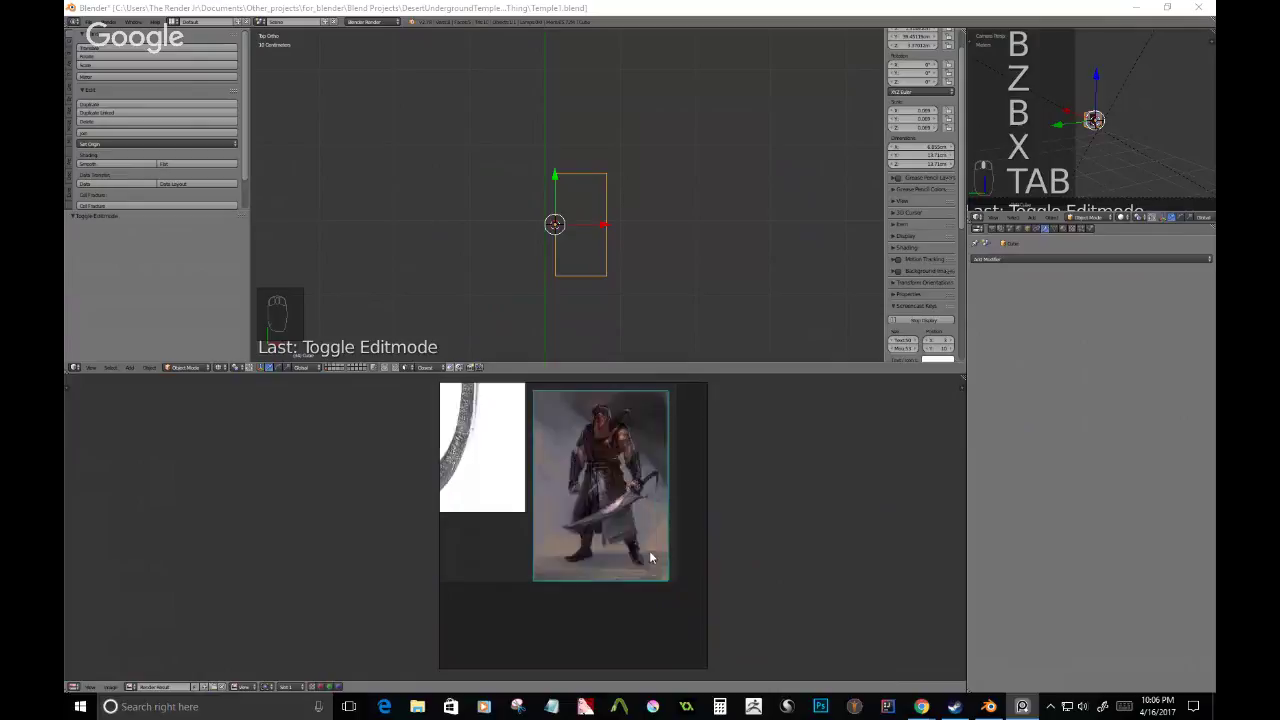
scroll(635, 533, down, 2)
middle_drag(670, 440, 534, 525)
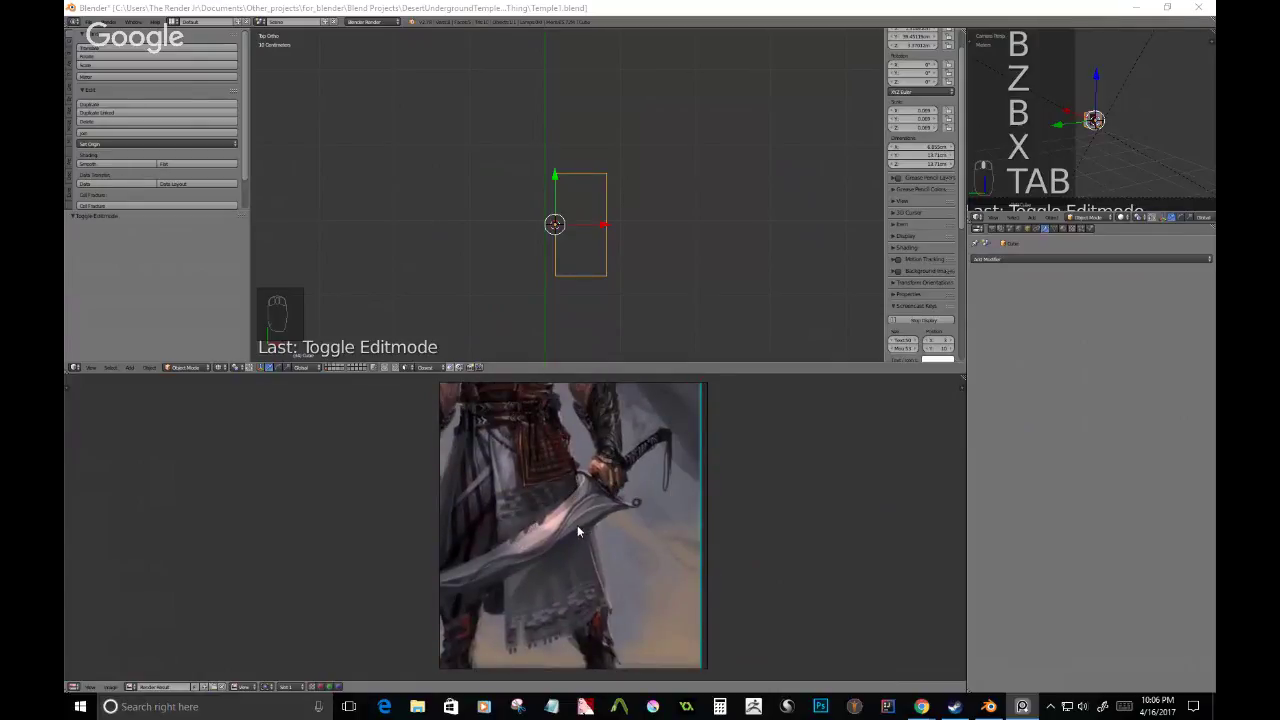
middle_drag(634, 459, 591, 490)
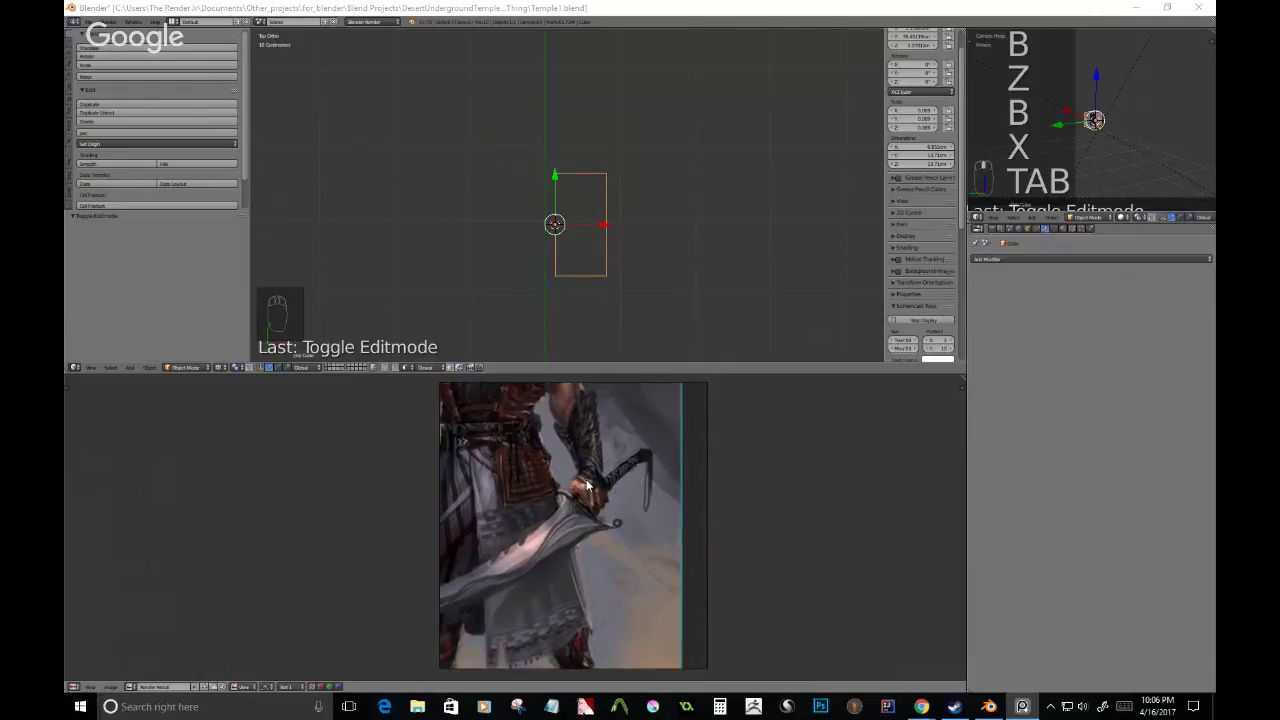
scroll(587, 481, down, 5)
middle_drag(583, 395, 641, 586)
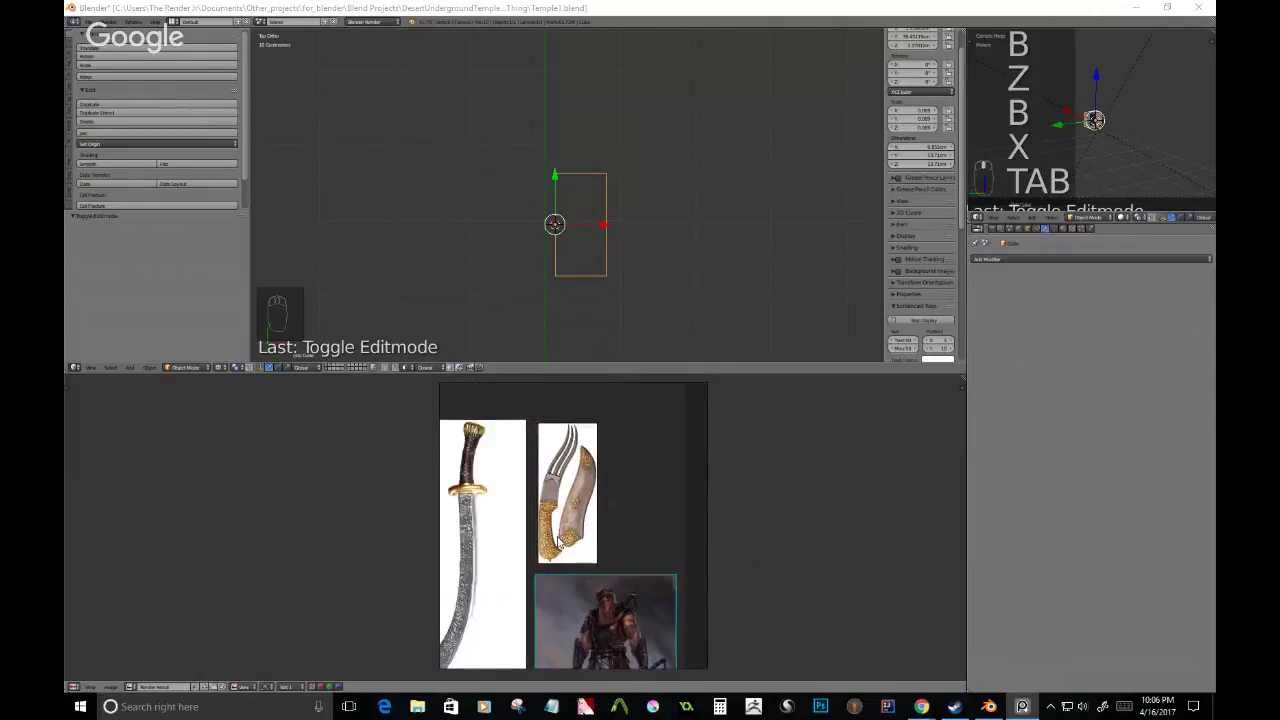
- Examine the dagger's gold handle and the arabian sword's blade and guard, then return to the Blender viewport
scroll(558, 542, up, 3)
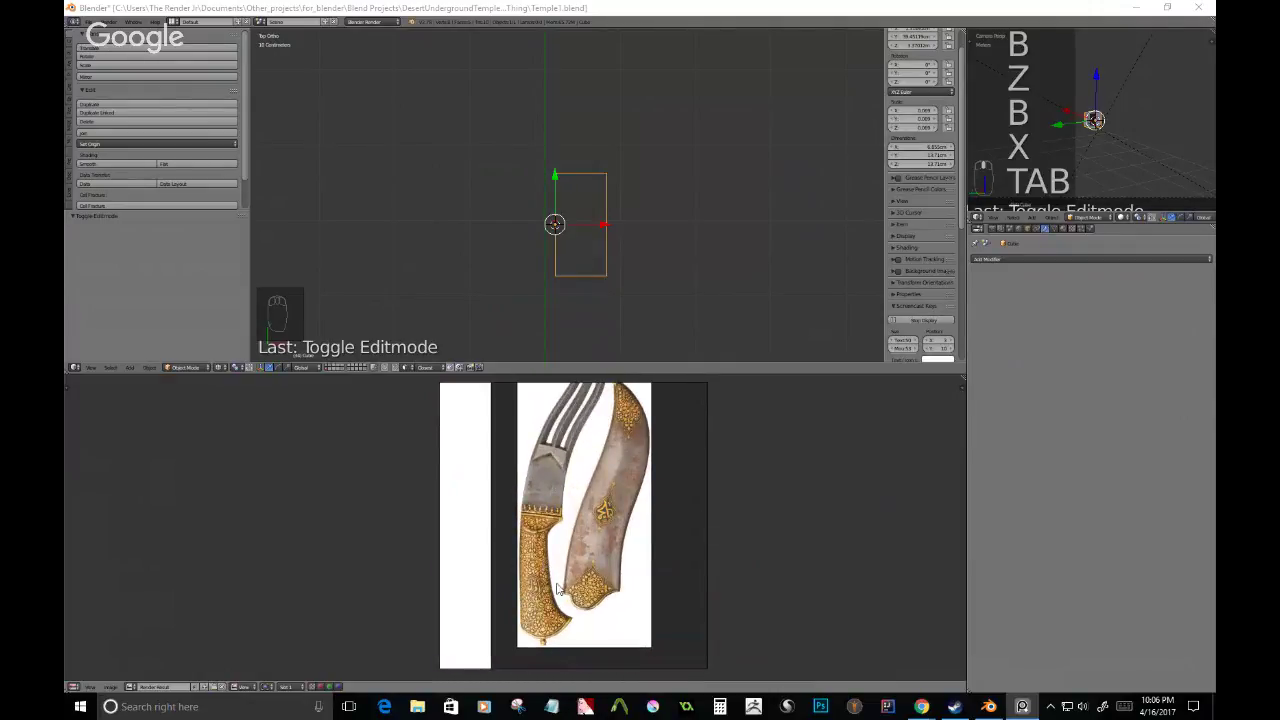
middle_drag(557, 589, 608, 548)
scroll(606, 570, down, 3)
middle_drag(525, 617, 561, 517)
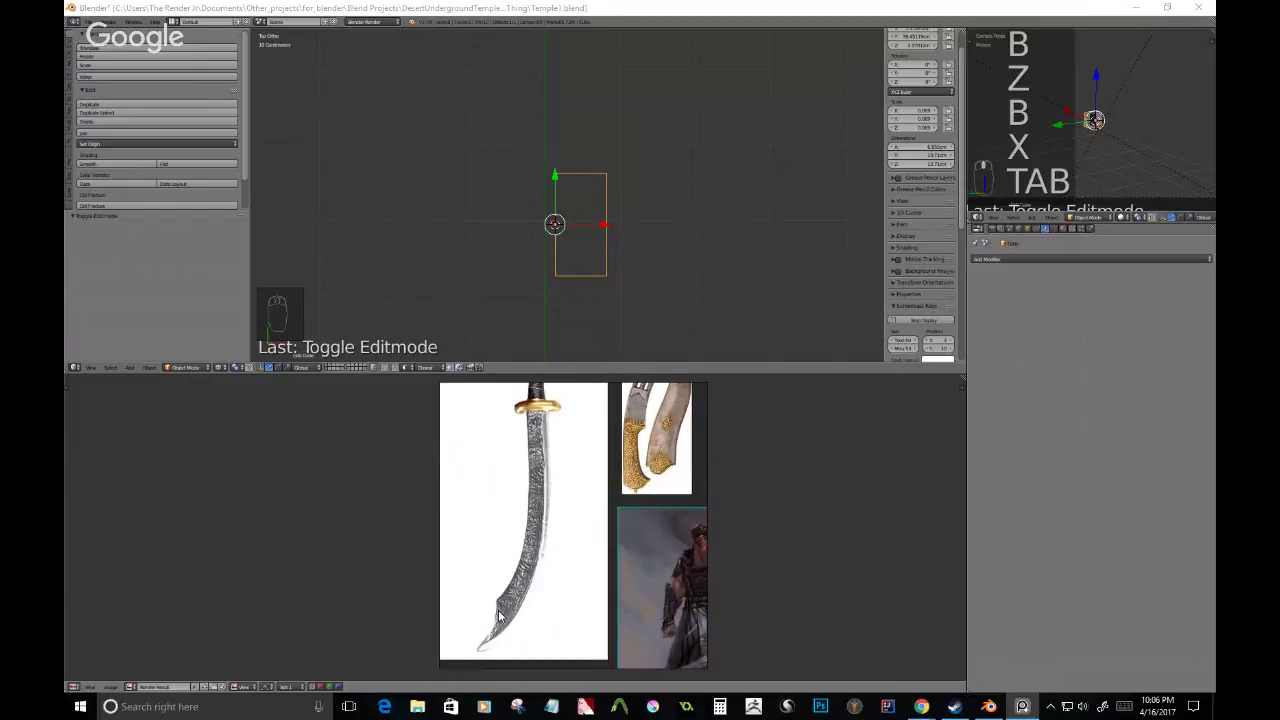
scroll(505, 608, up, 4)
scroll(565, 541, down, 2)
middle_drag(583, 430, 568, 533)
middle_drag(595, 458, 574, 537)
scroll(582, 470, up, 4)
scroll(576, 545, down, 3)
scroll(576, 545, down, 2)
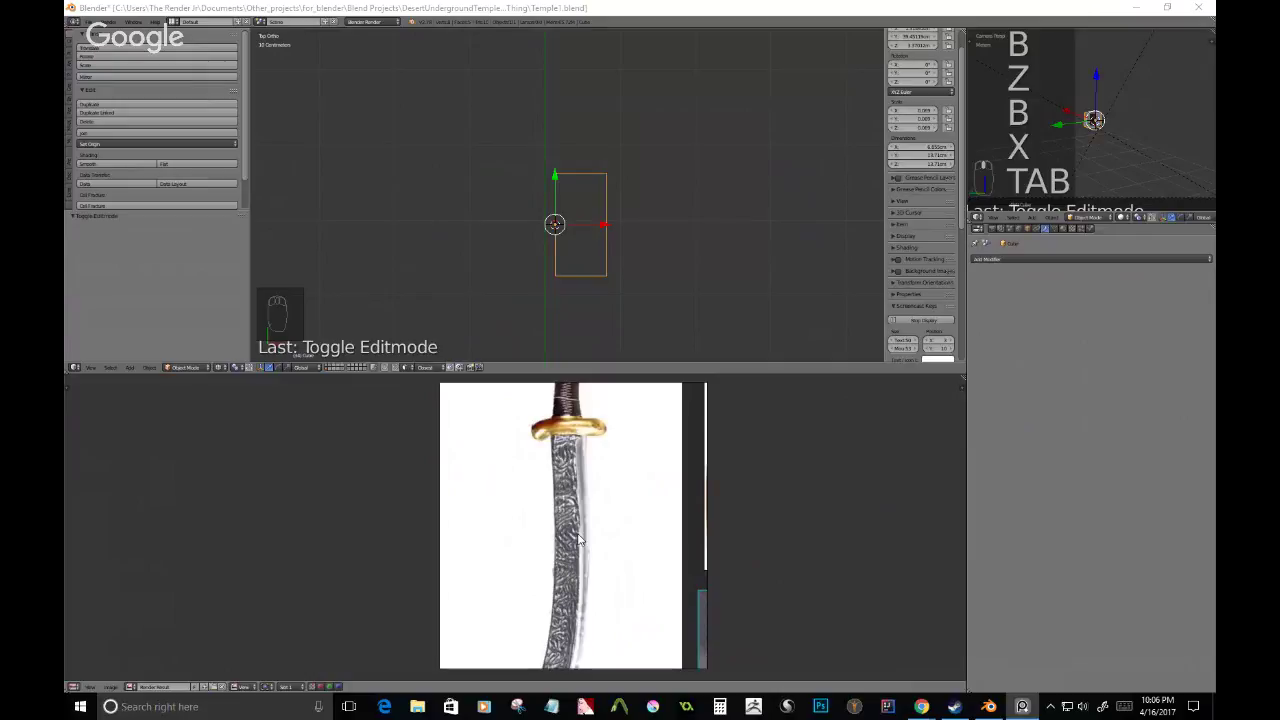
middle_drag(574, 217, 594, 249)
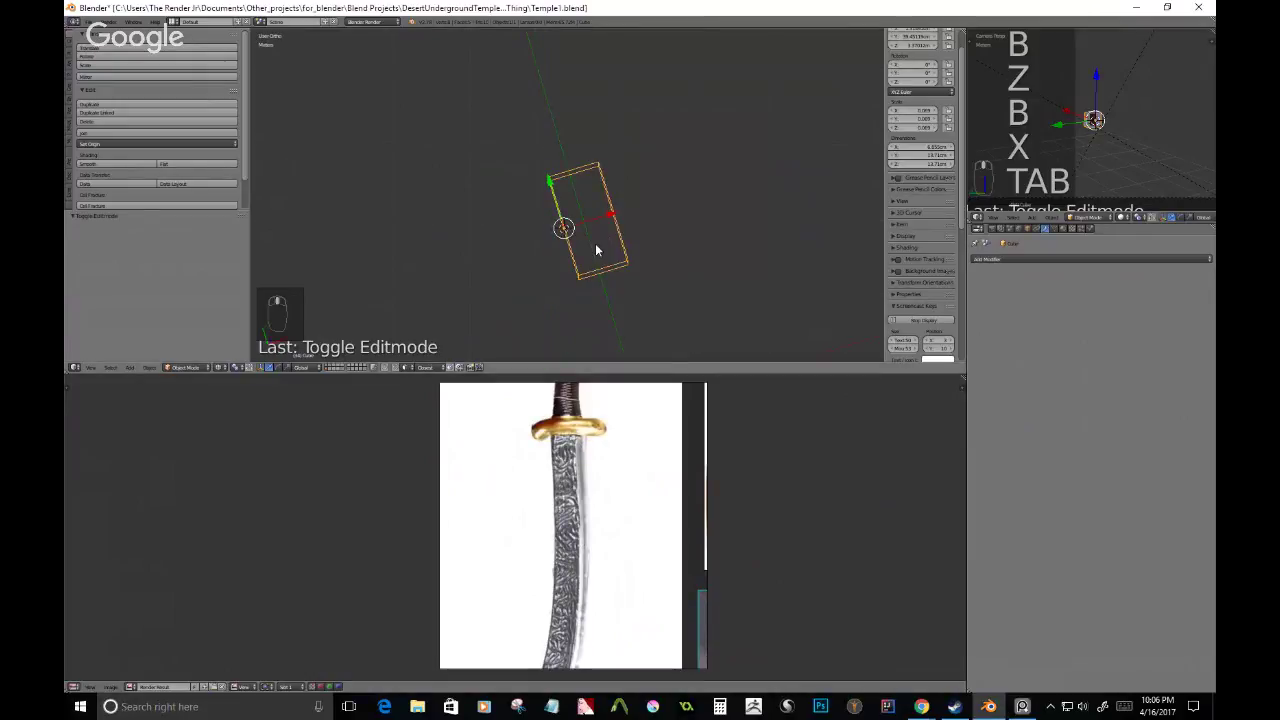
- Open the block's mesh for editing from the top view and add a Mirror modifier to it
key(KP_7)
key(Tab)
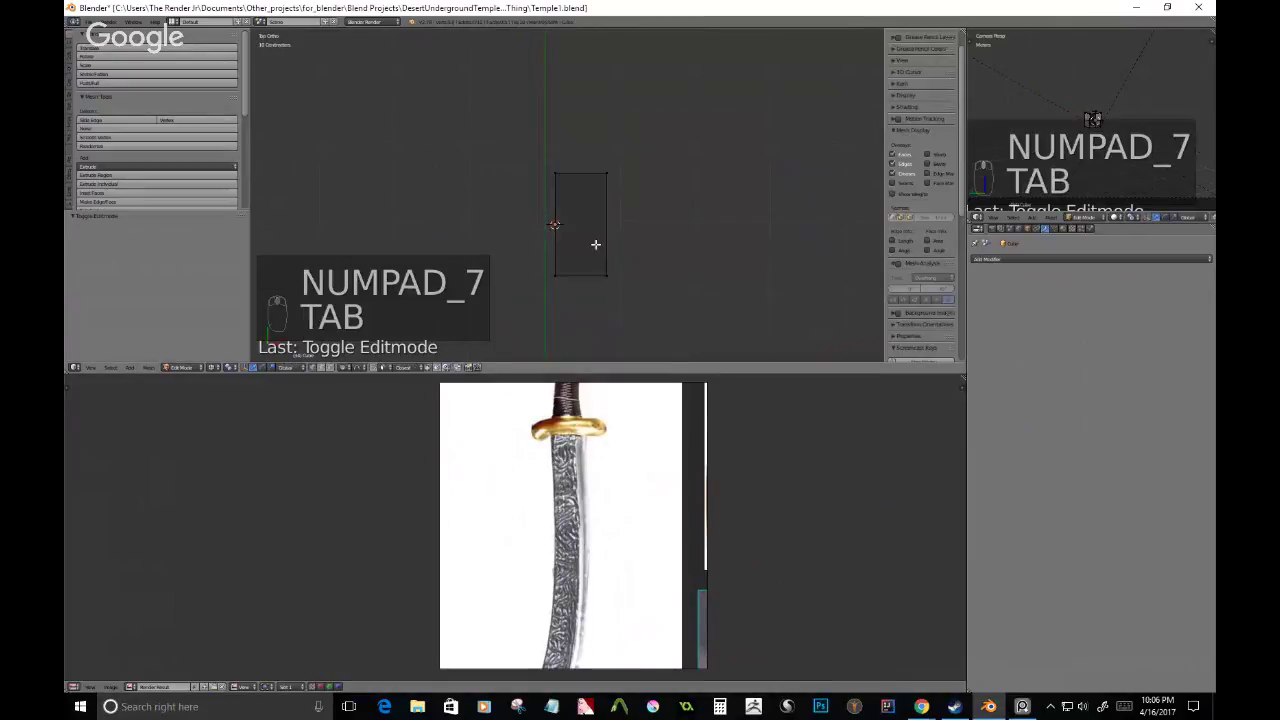
click(992, 259)
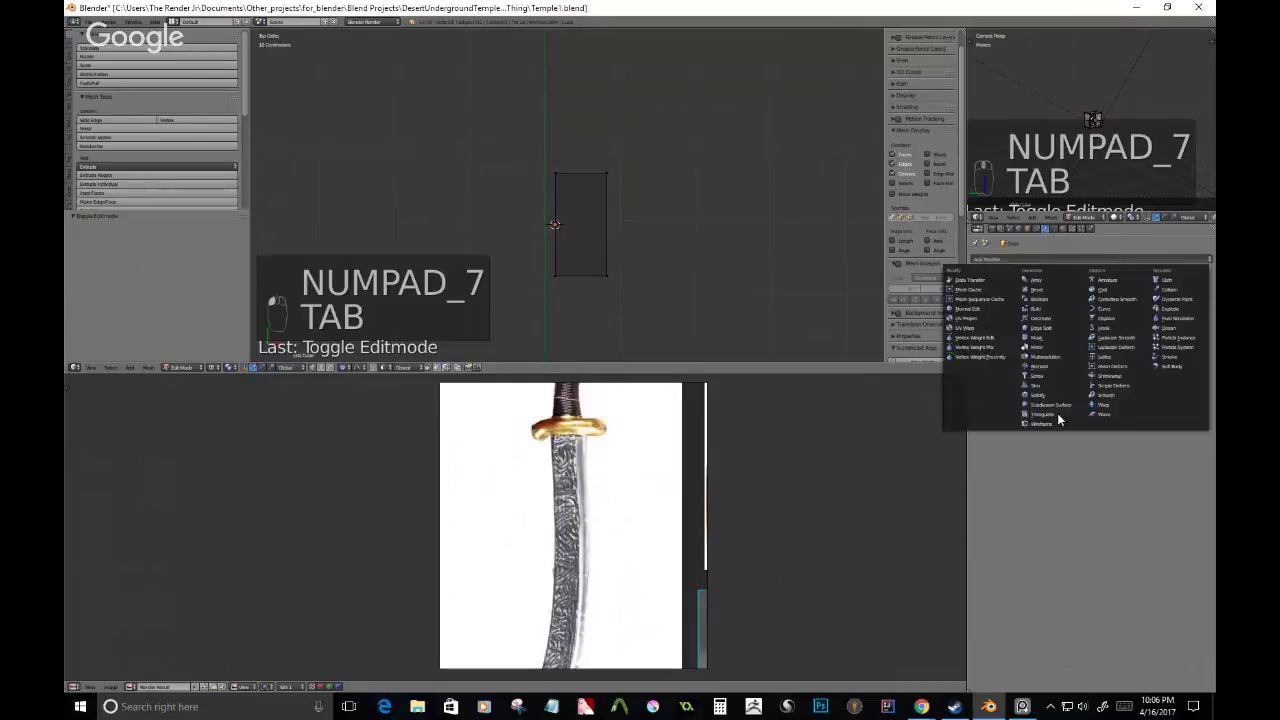
click(1042, 349)
scroll(586, 206, up, 3)
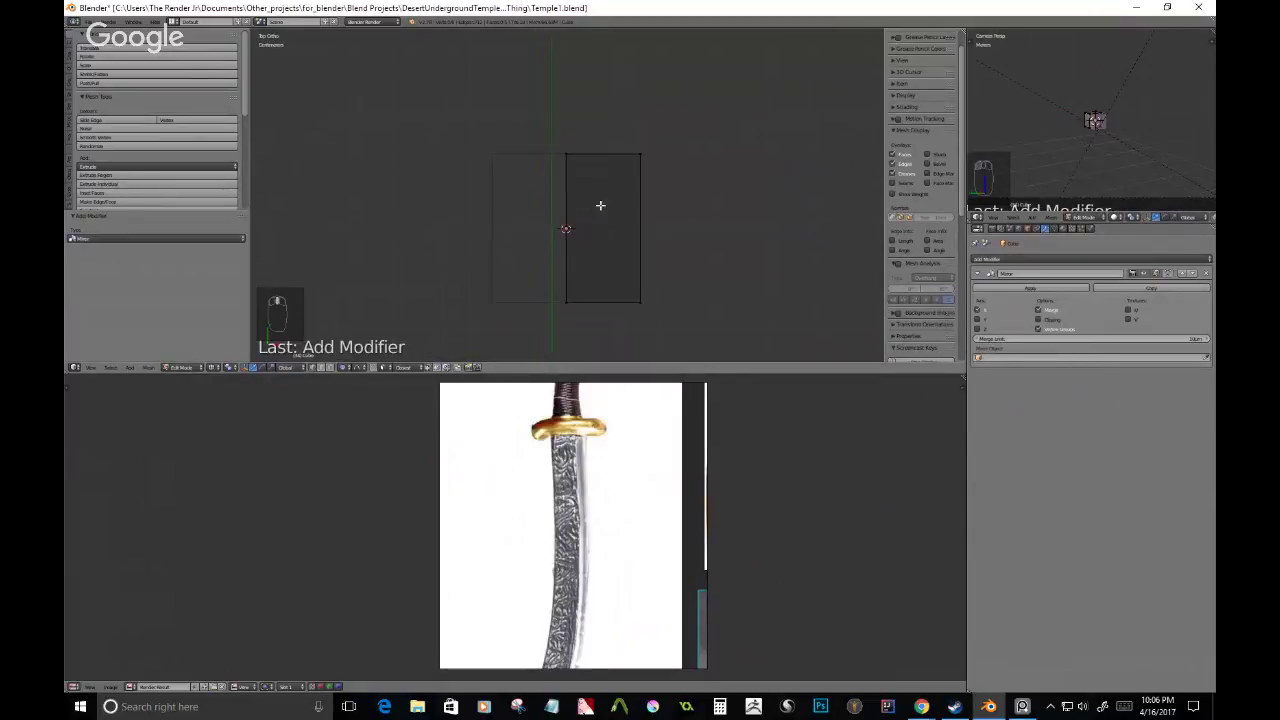
scroll(610, 508, down, 2)
scroll(618, 512, down, 3)
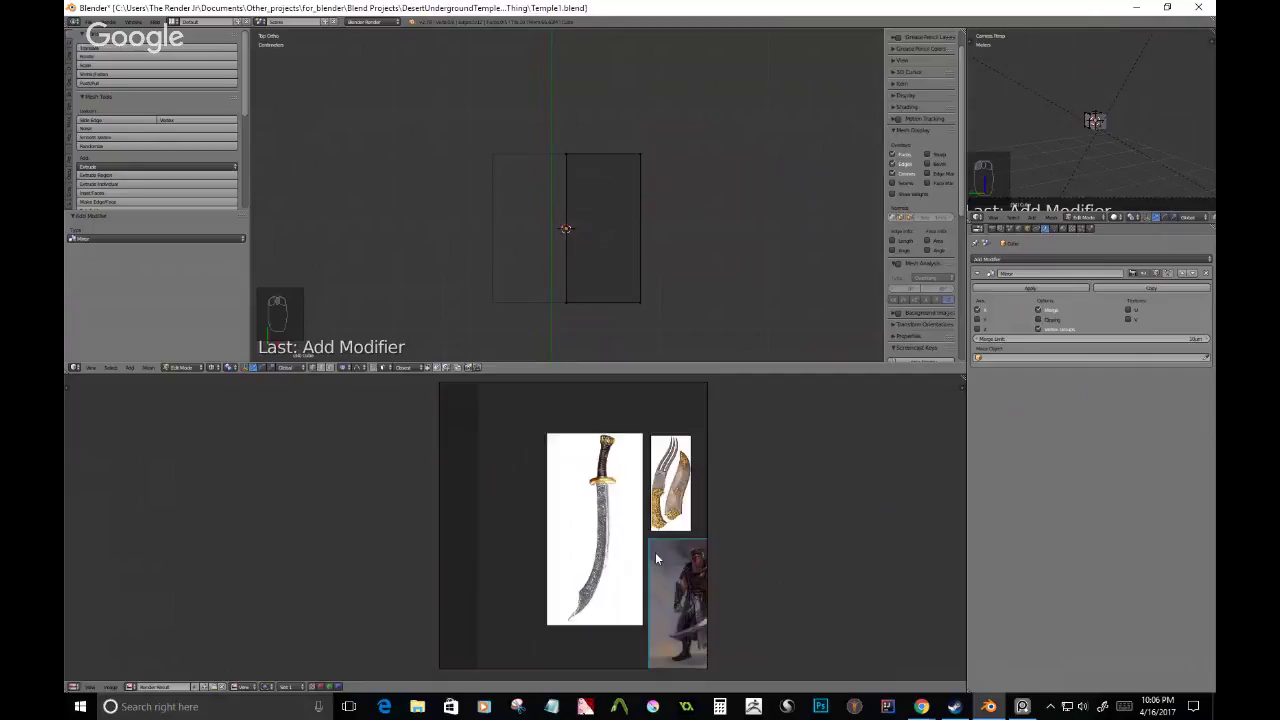
middle_drag(655, 552, 557, 533)
- Select the block's far-end vertices and, with the Mirror modifier's clipping enabled, move them inward along X to taper that end
right_click(578, 151)
key(b)
drag(540, 113, 727, 229)
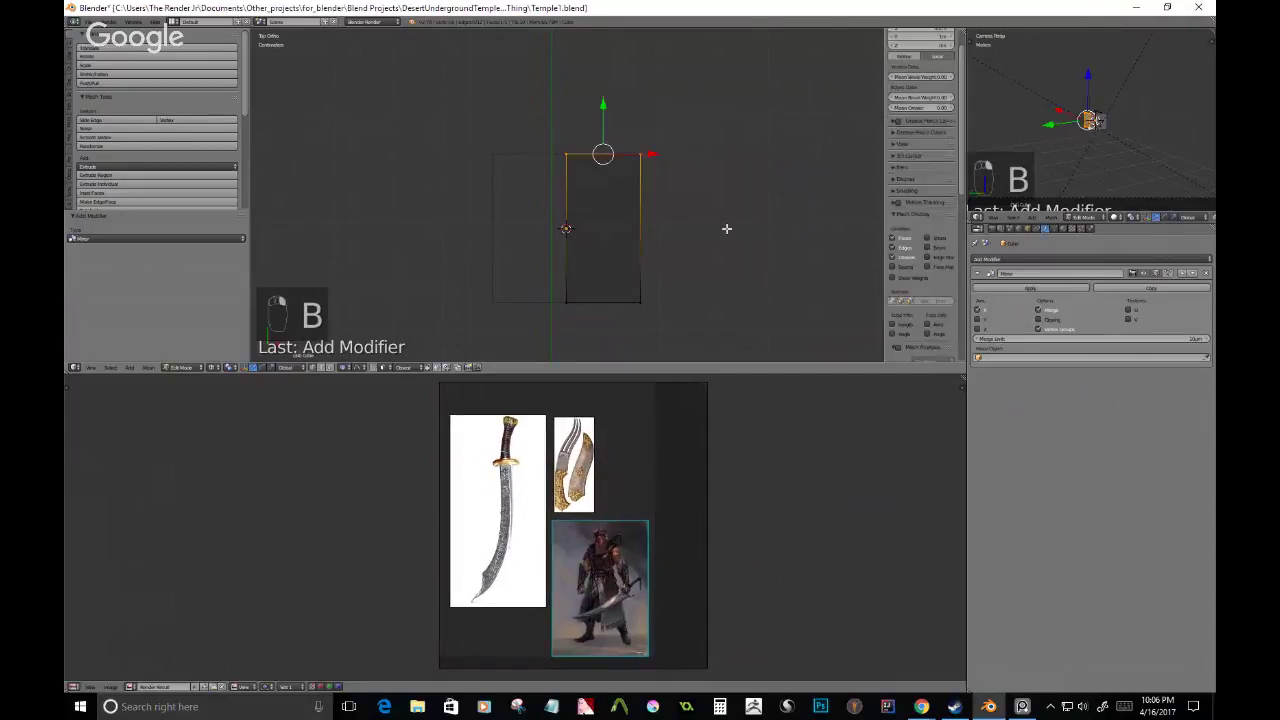
key(s)
right_click(654, 209)
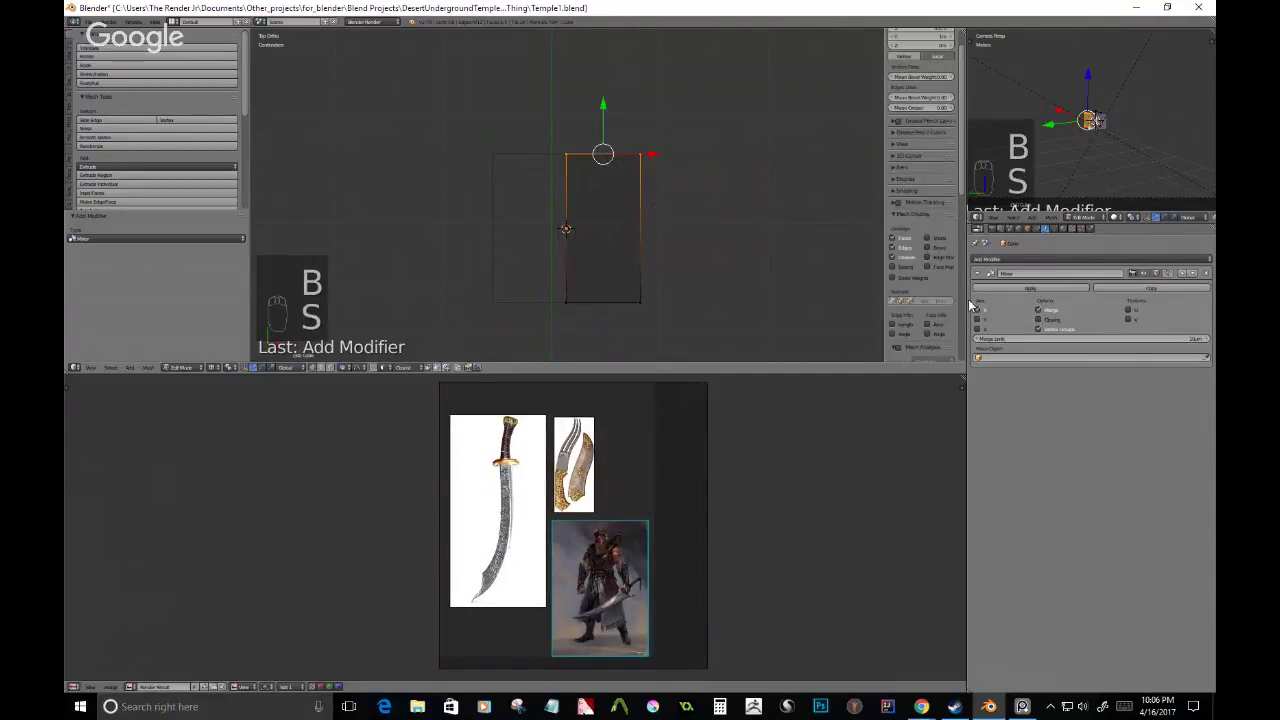
key(g)
key(x)
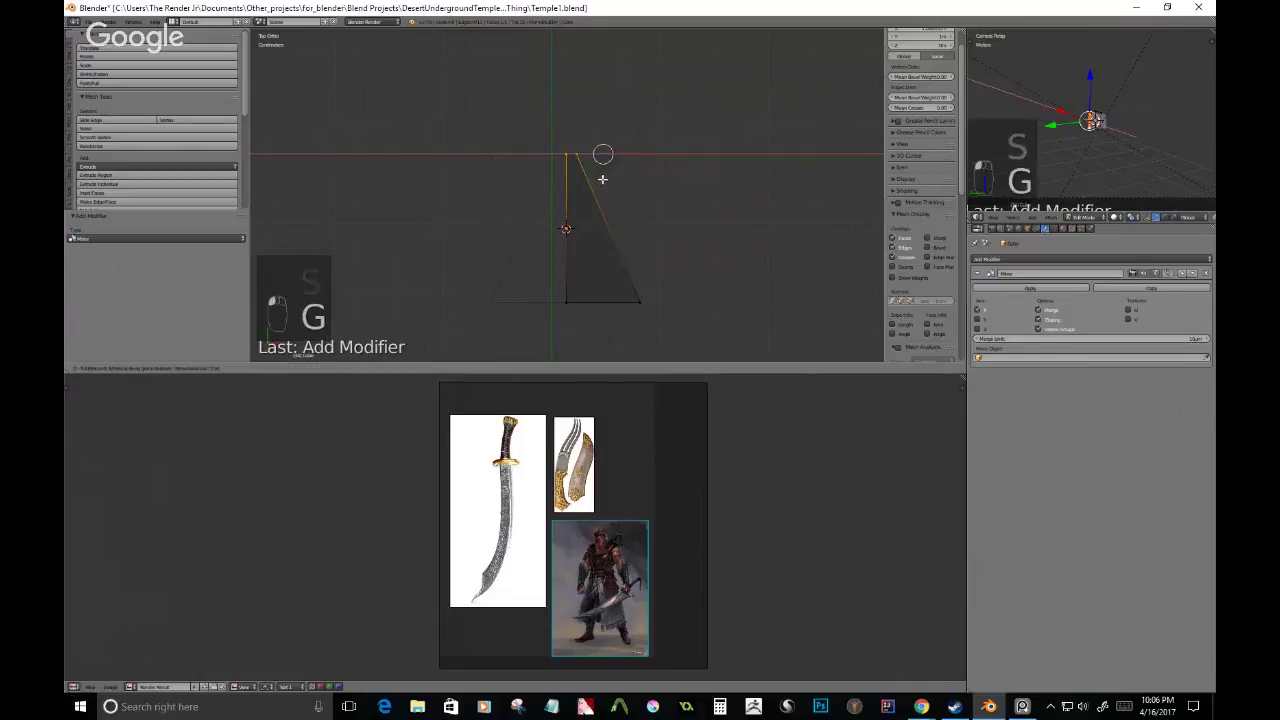
click(634, 189)
- Lengthen the tapered block by moving its narrow end outward along Y
key(g)
key(y)
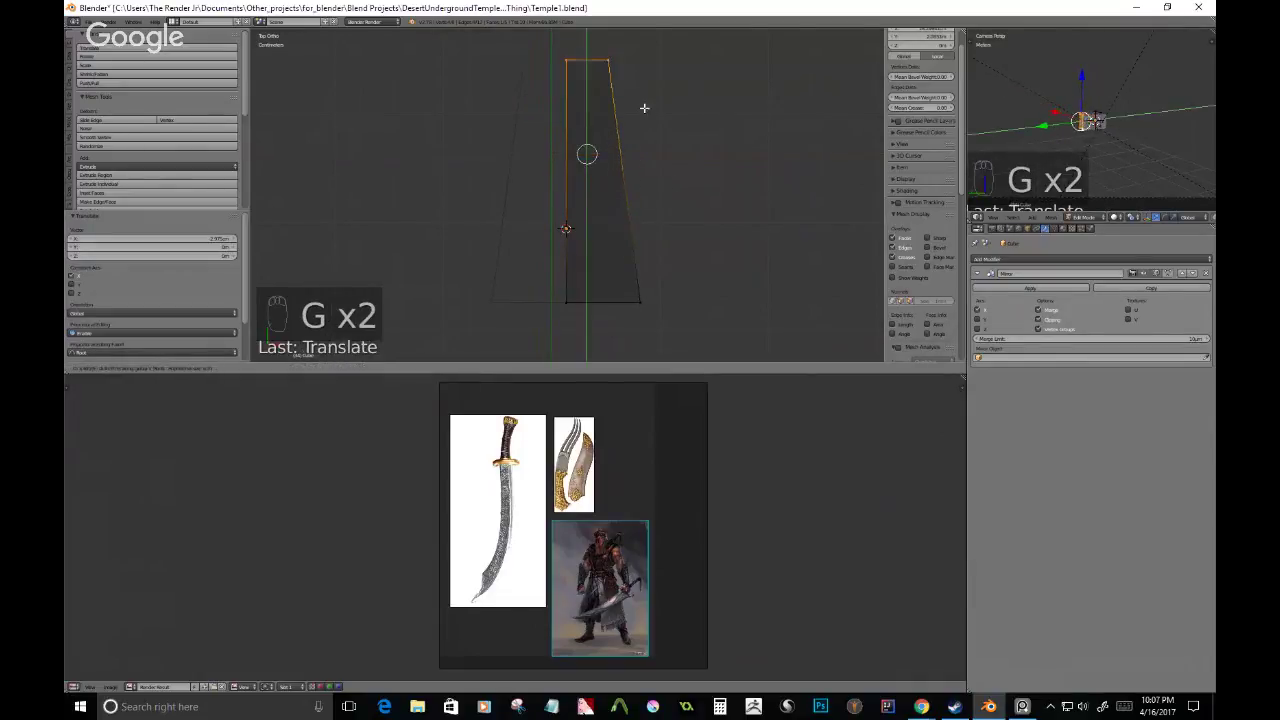
click(647, 98)
- Examine the warrior's sword grip and the arabian sword's handle and pommel on the reference board, then return to the top view
scroll(612, 584, up, 4)
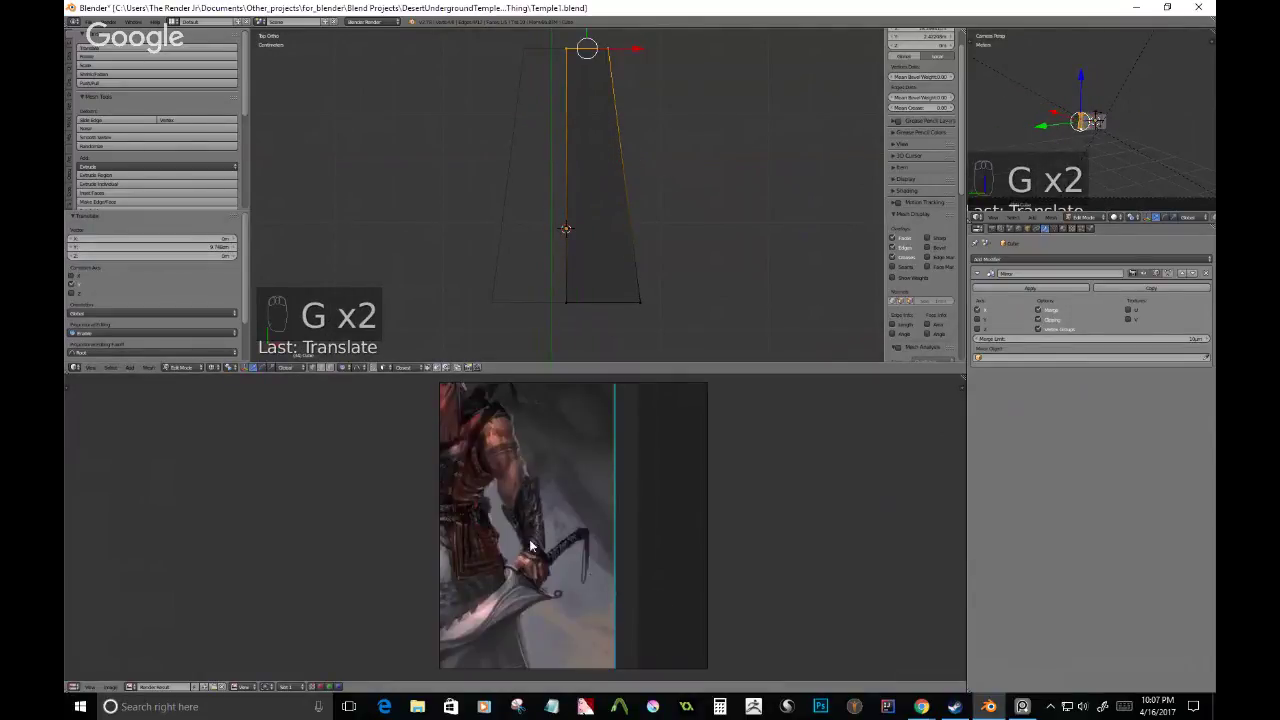
scroll(541, 587, down, 6)
scroll(590, 548, up, 5)
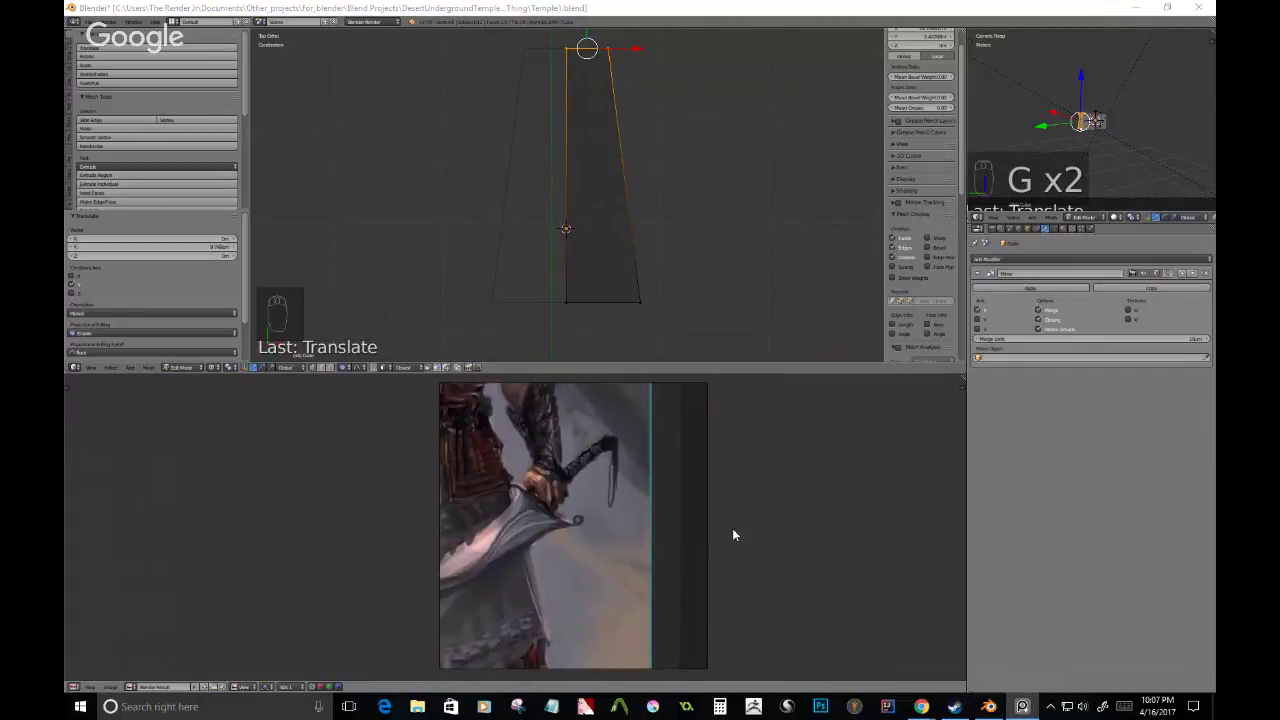
scroll(617, 437, down, 6)
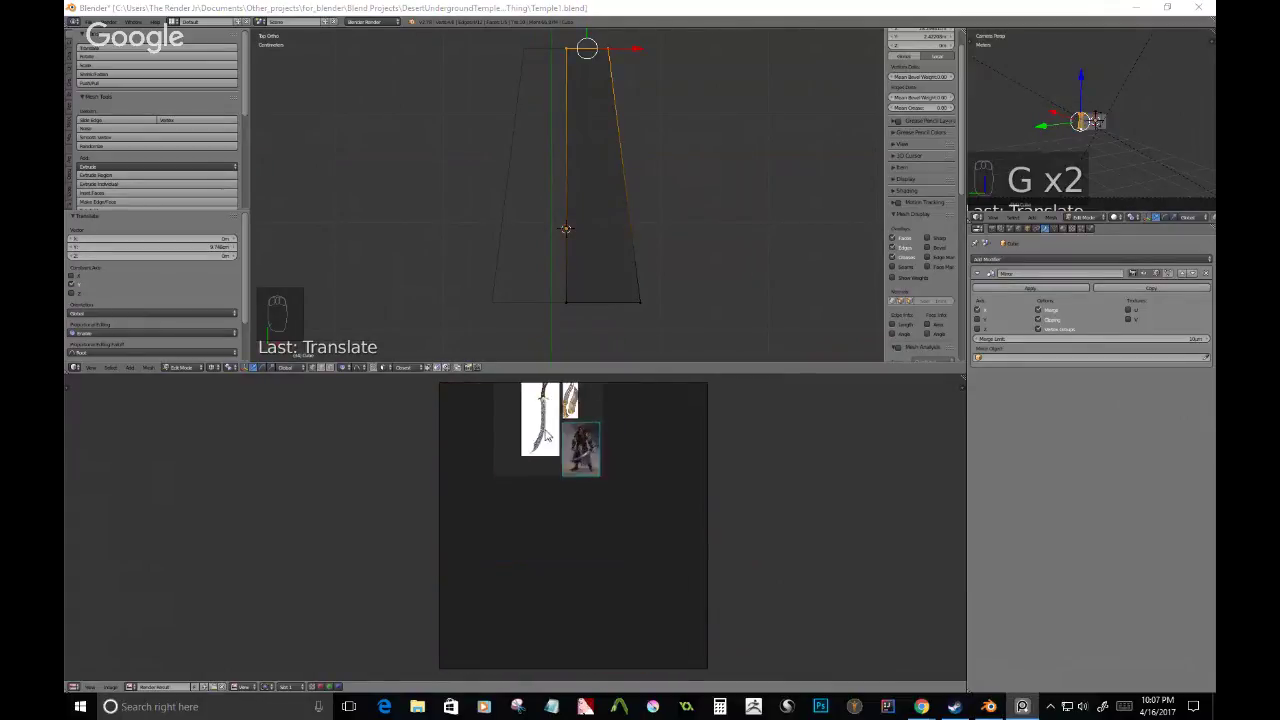
scroll(577, 487, up, 1)
scroll(577, 487, up, 5)
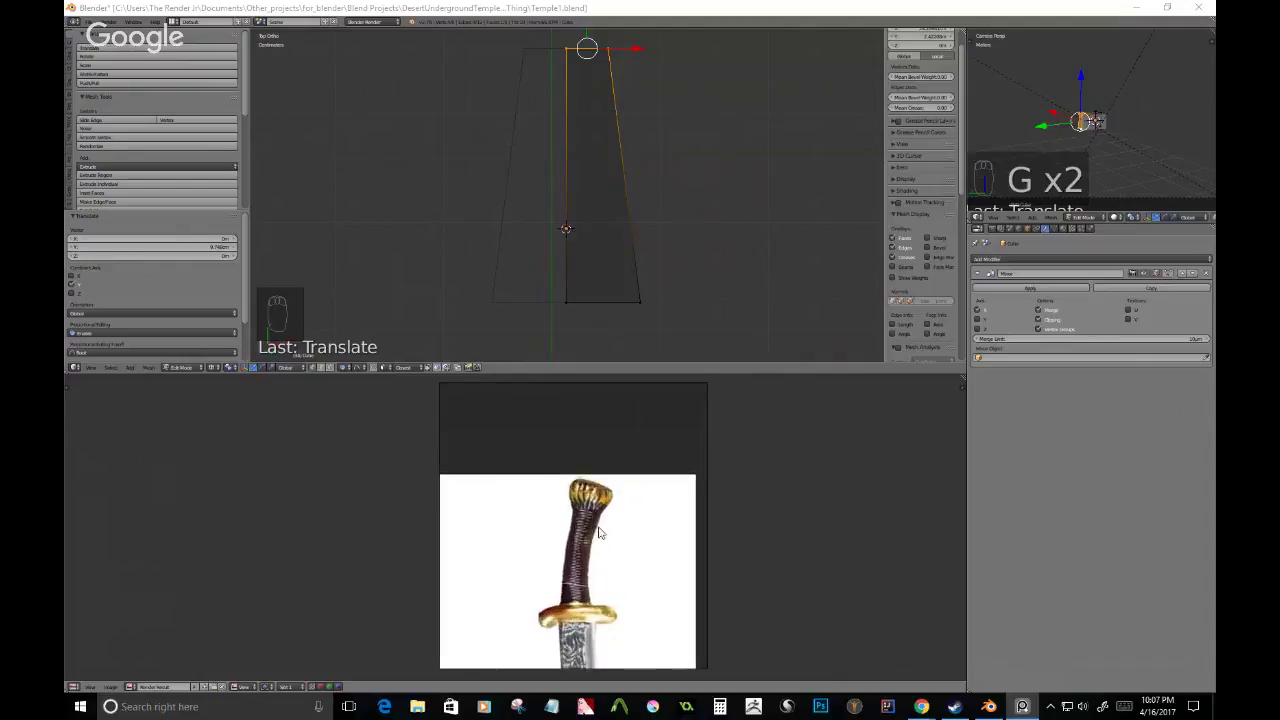
middle_drag(634, 137, 636, 181)
key(KP_7)
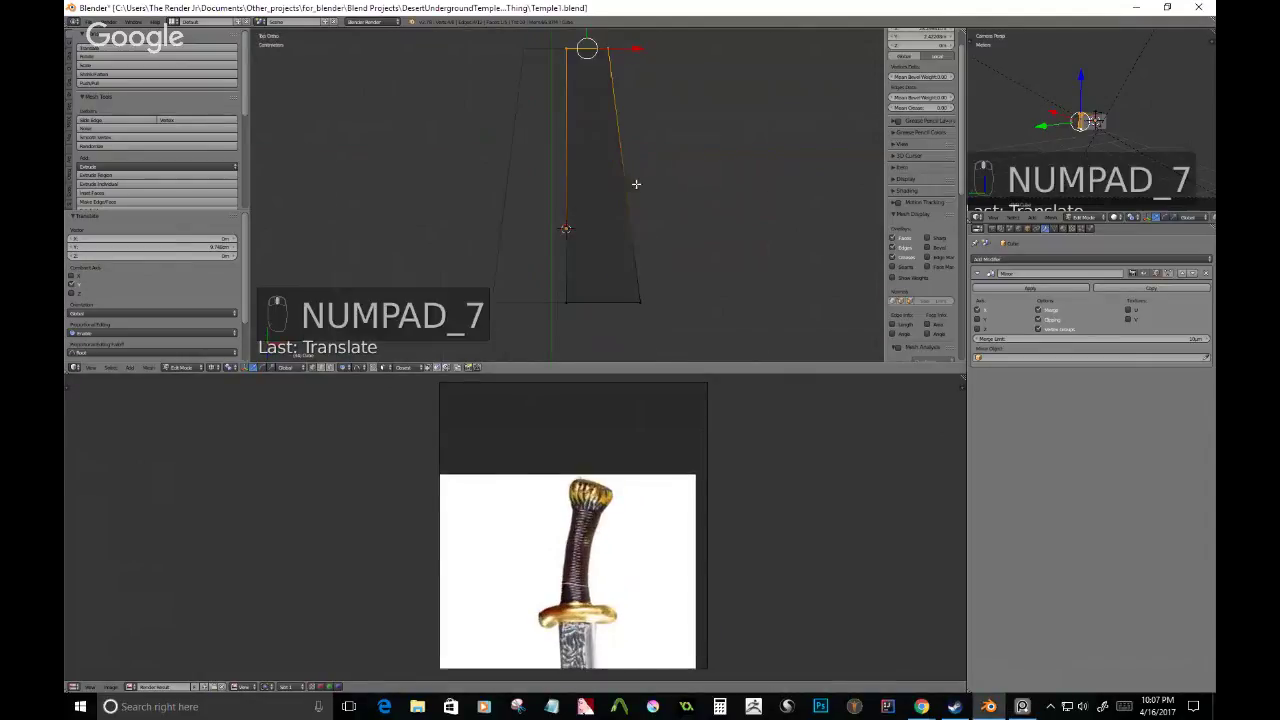
- Extrude the grip's narrow end outward and scale the new end up to flare it into the pommel base
shift+middle_drag(590, 132, 600, 280)
scroll(601, 256, down, 3)
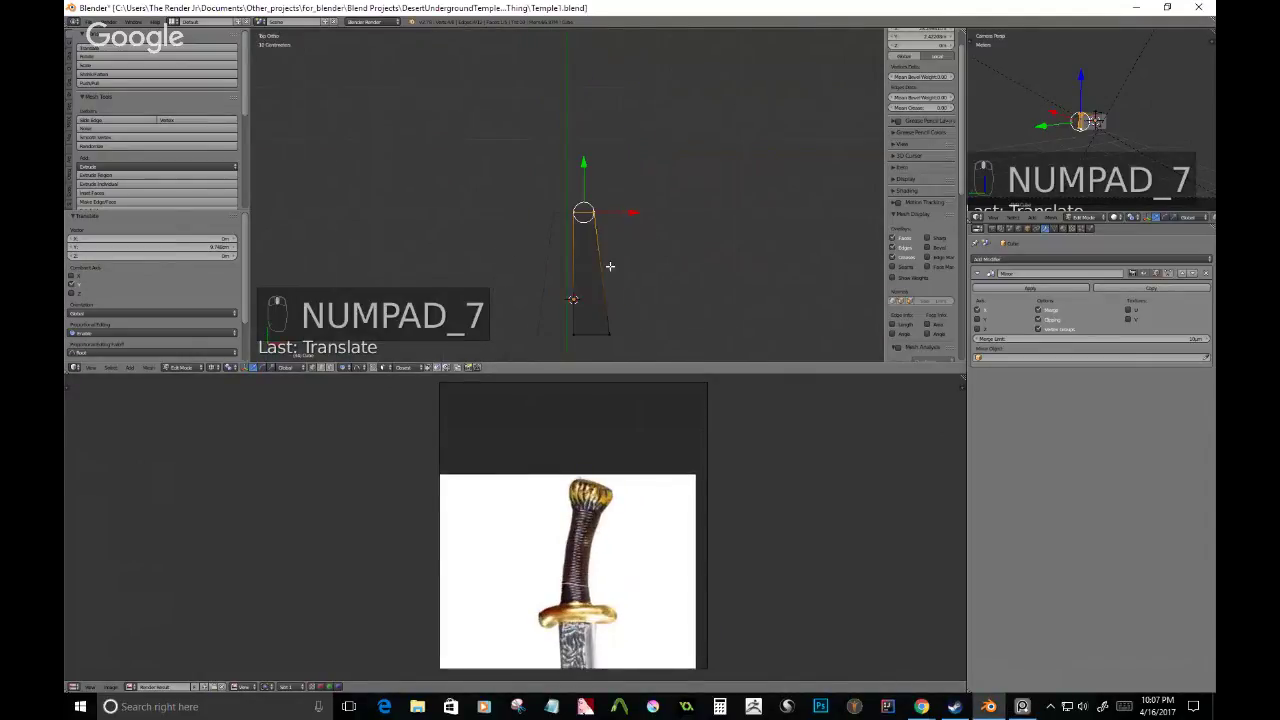
scroll(606, 210, up, 1)
right_click(618, 234)
key(e)
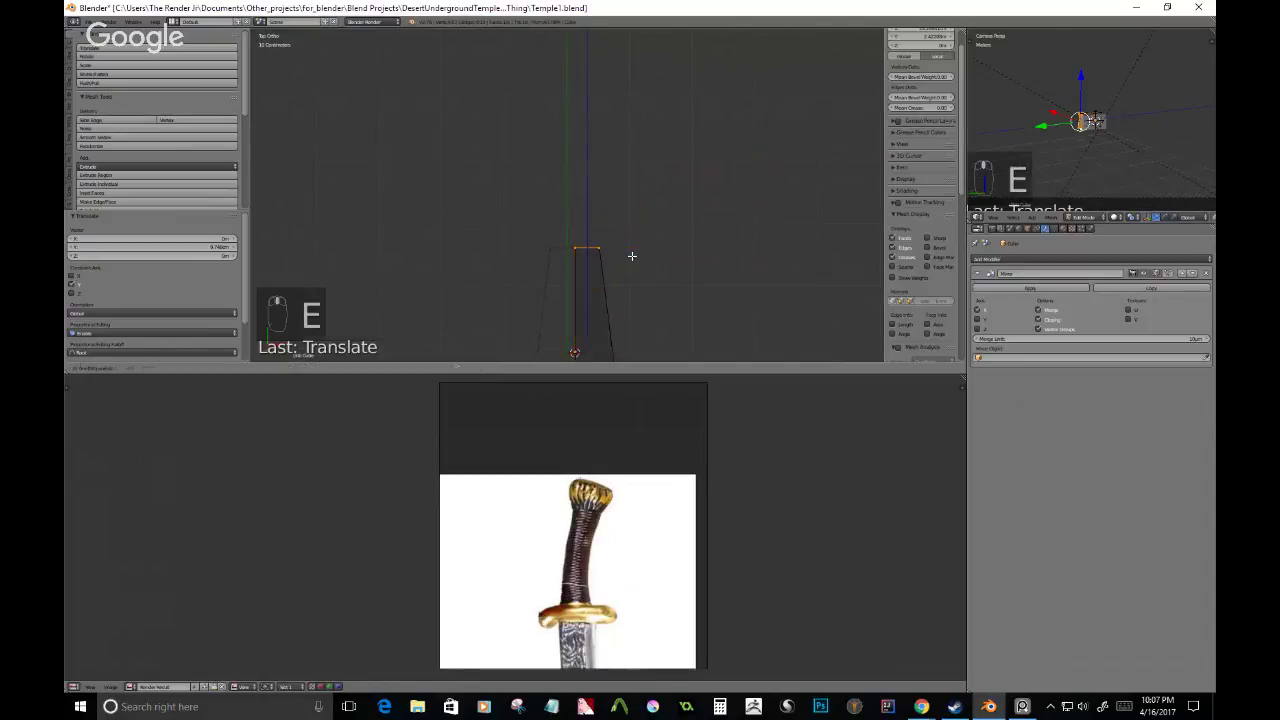
click(640, 203)
key(s)
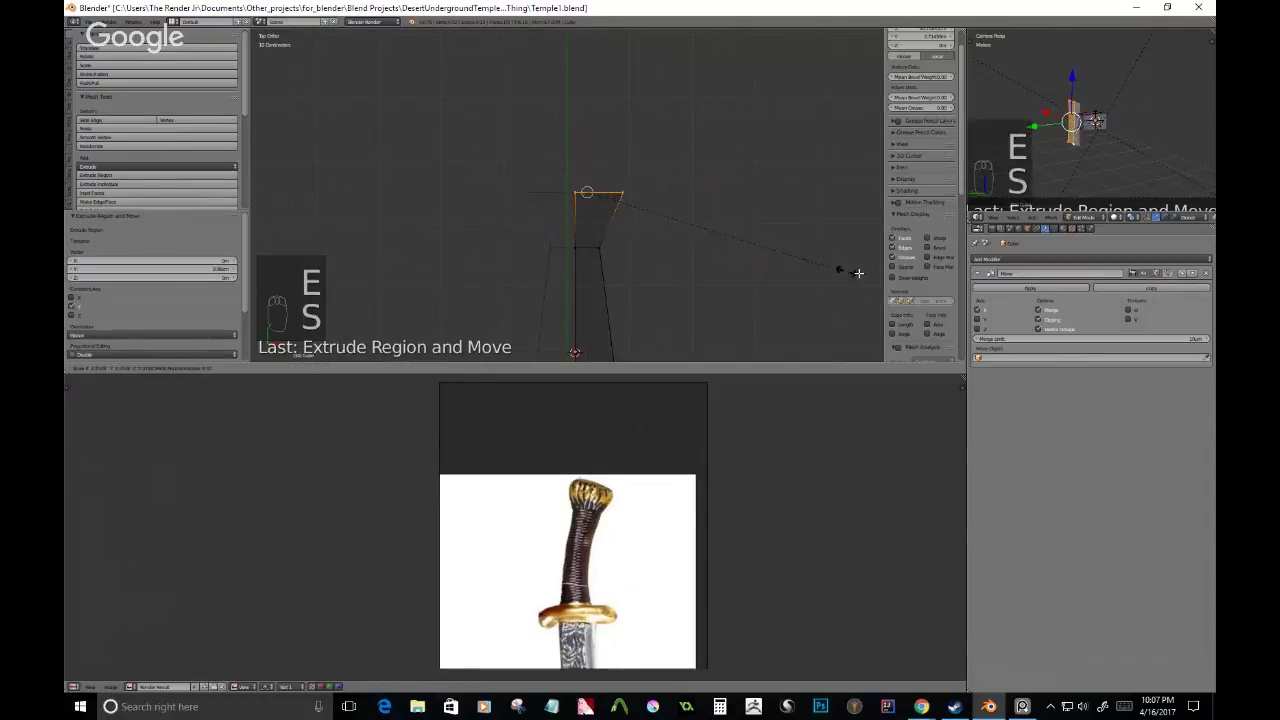
click(686, 234)
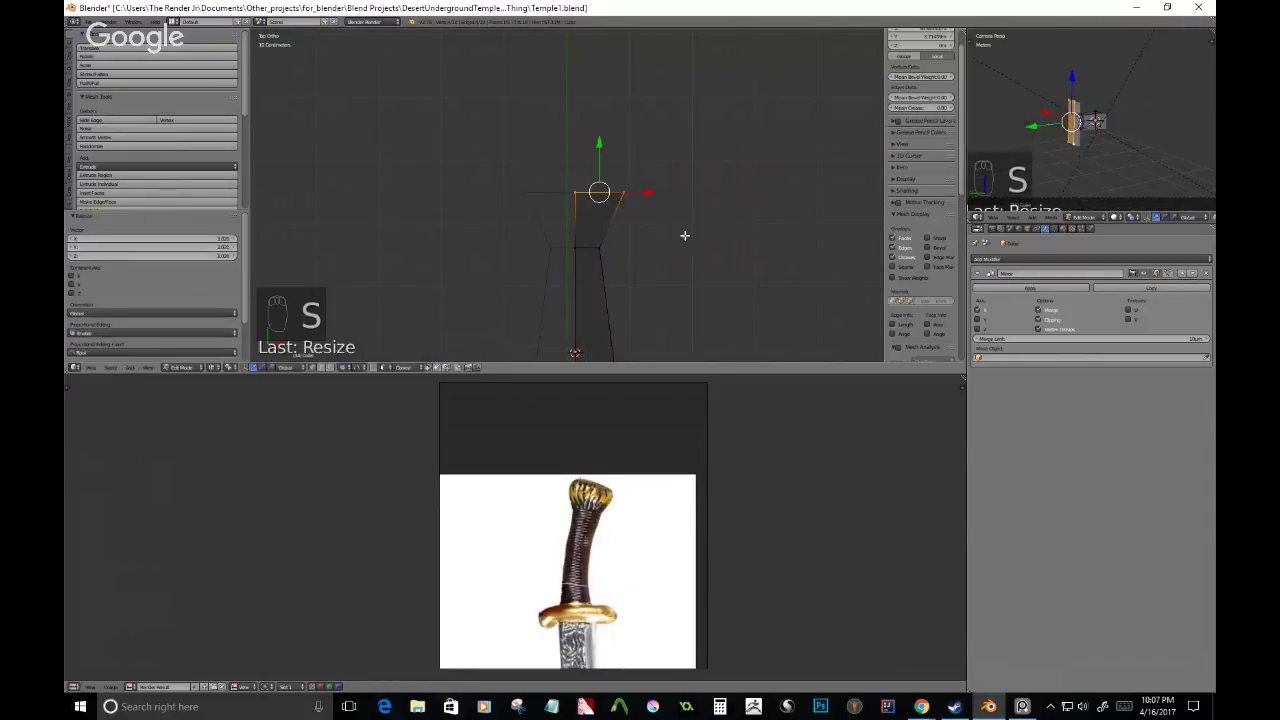
- Extrude the flared end a short way further and scale it down to narrow the pommel's tip
key(e)
click(683, 200)
key(s)
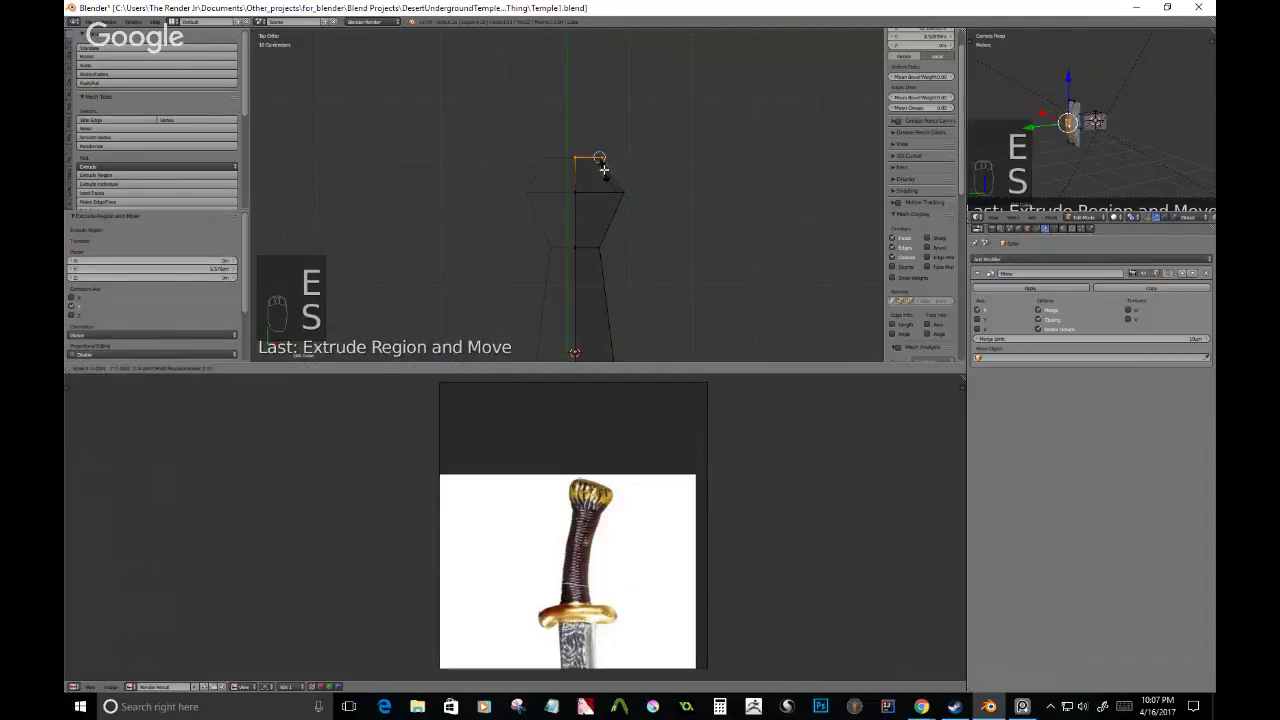
click(600, 160)
key(s)
scroll(623, 183, up, 2)
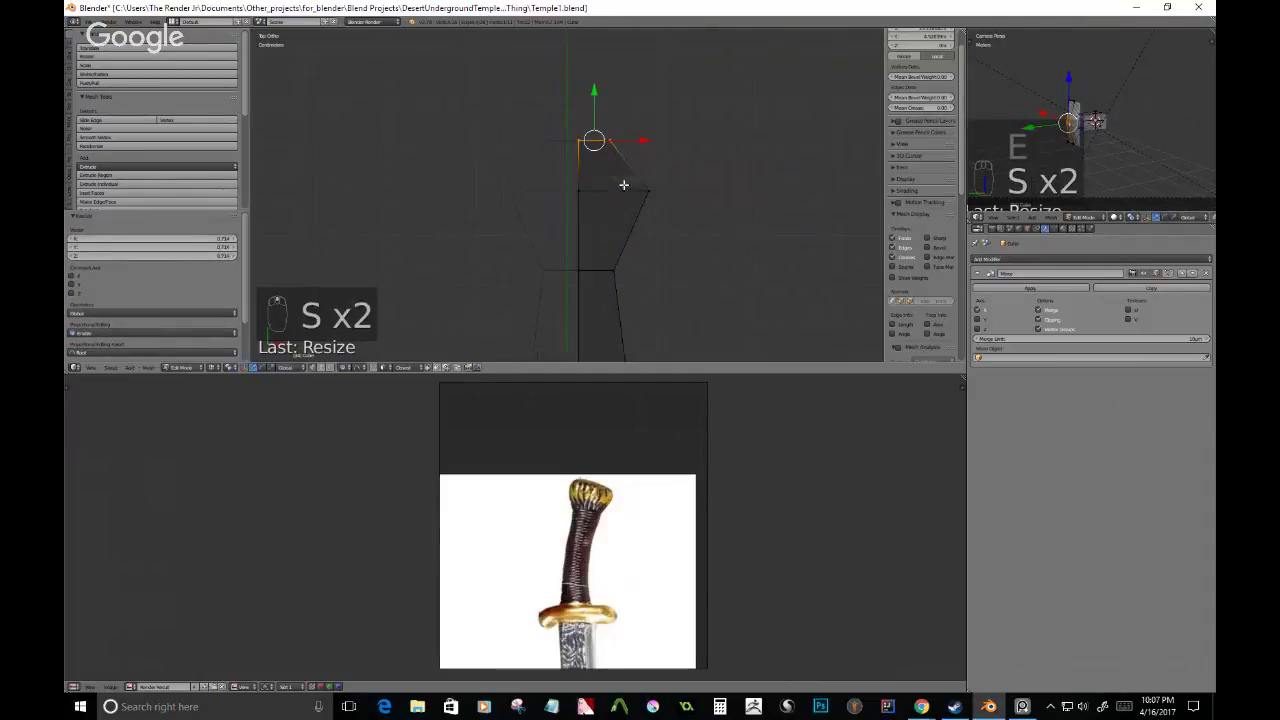
- Add a centred loop cut to the pommel's tip section and scale it outward to round the profile
key(ctrl+r)
click(621, 160)
right_click(674, 183)
key(s)
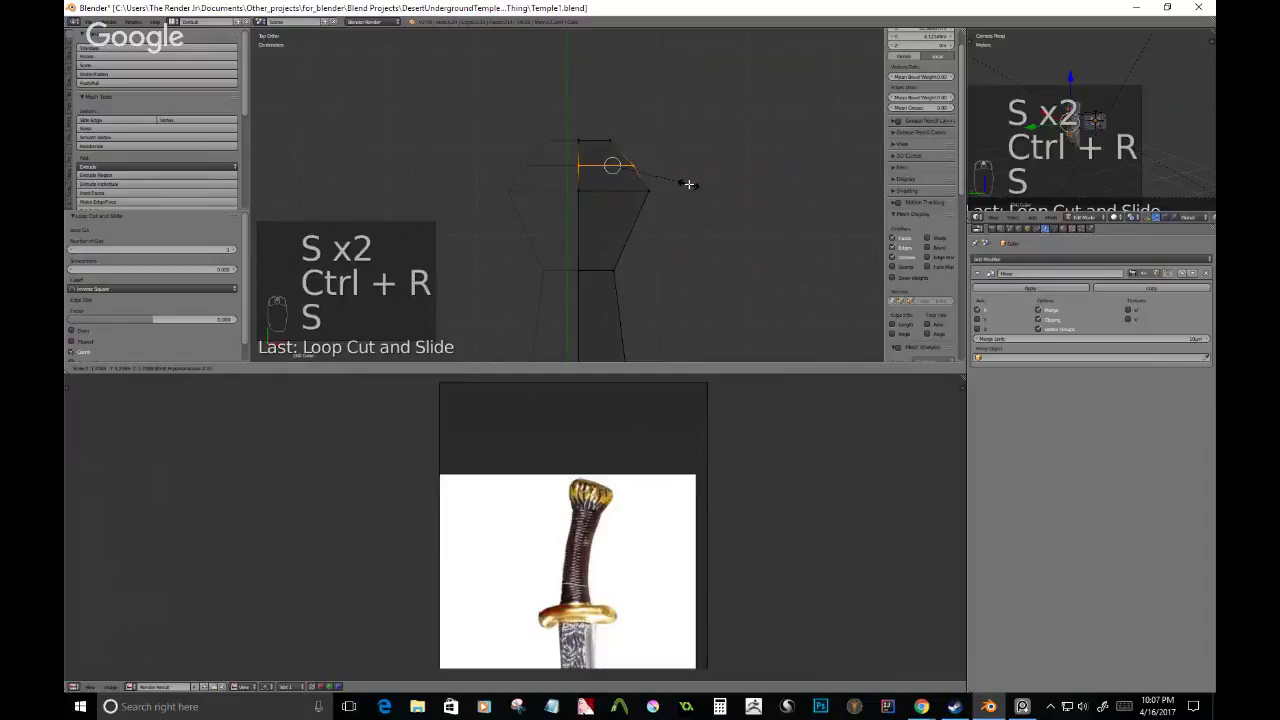
key(s)
click(718, 213)
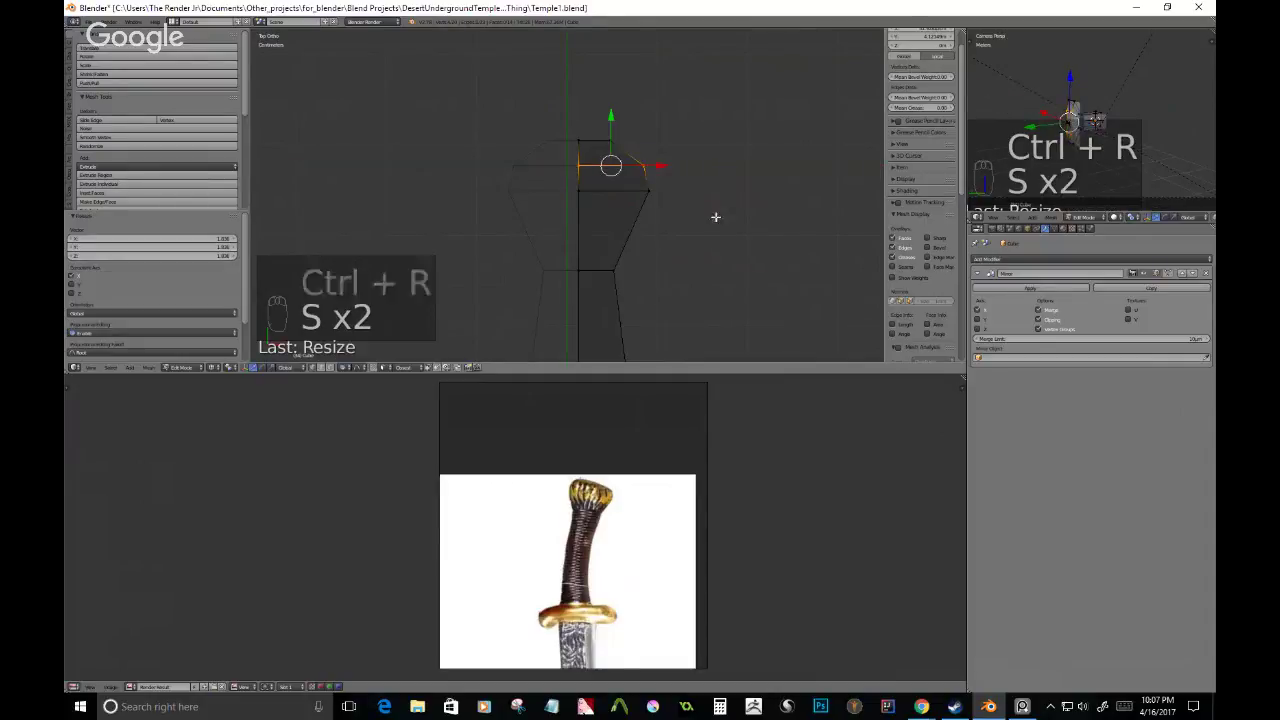
- Add a centred loop cut to the flared section below the pommel's widest edge and scale it outward
key(ctrl+r)
click(645, 229)
right_click(645, 229)
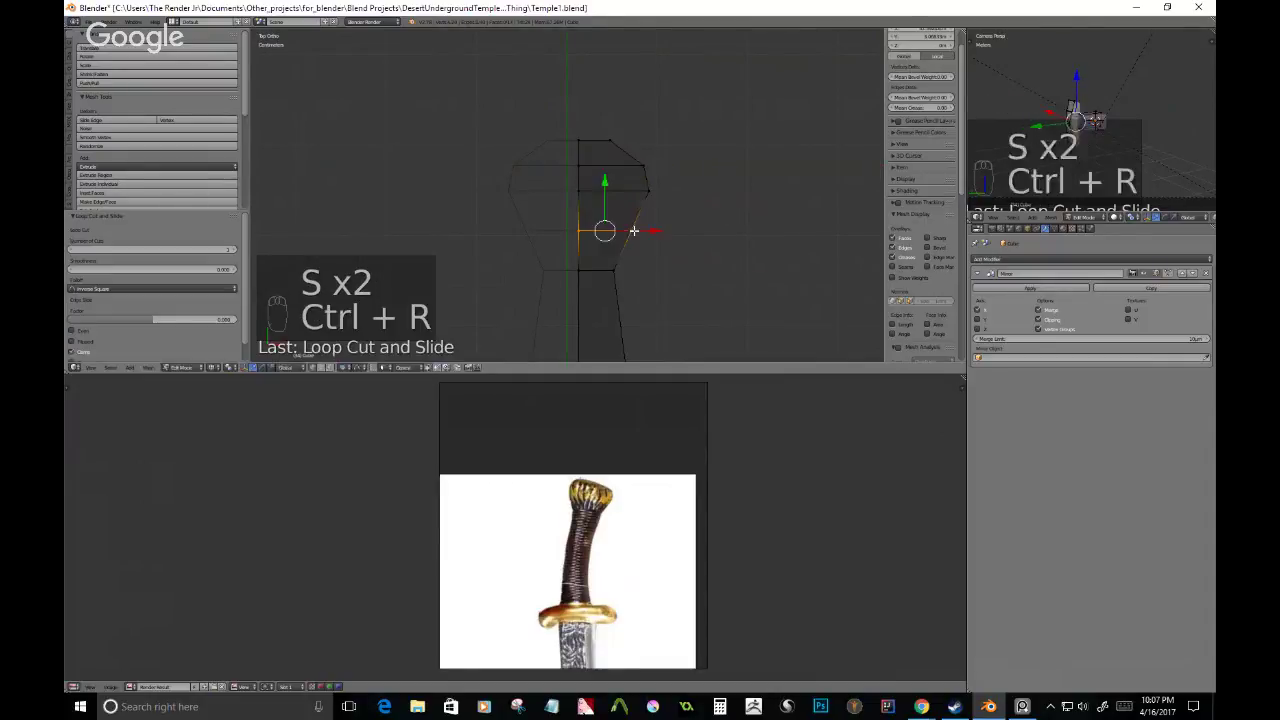
key(s)
click(665, 239)
- Select all pommel vertices beyond the grip in the right side view and scale them down along Z to flatten the pommel
shift+middle_drag(662, 241, 667, 128)
scroll(664, 180, down, 3)
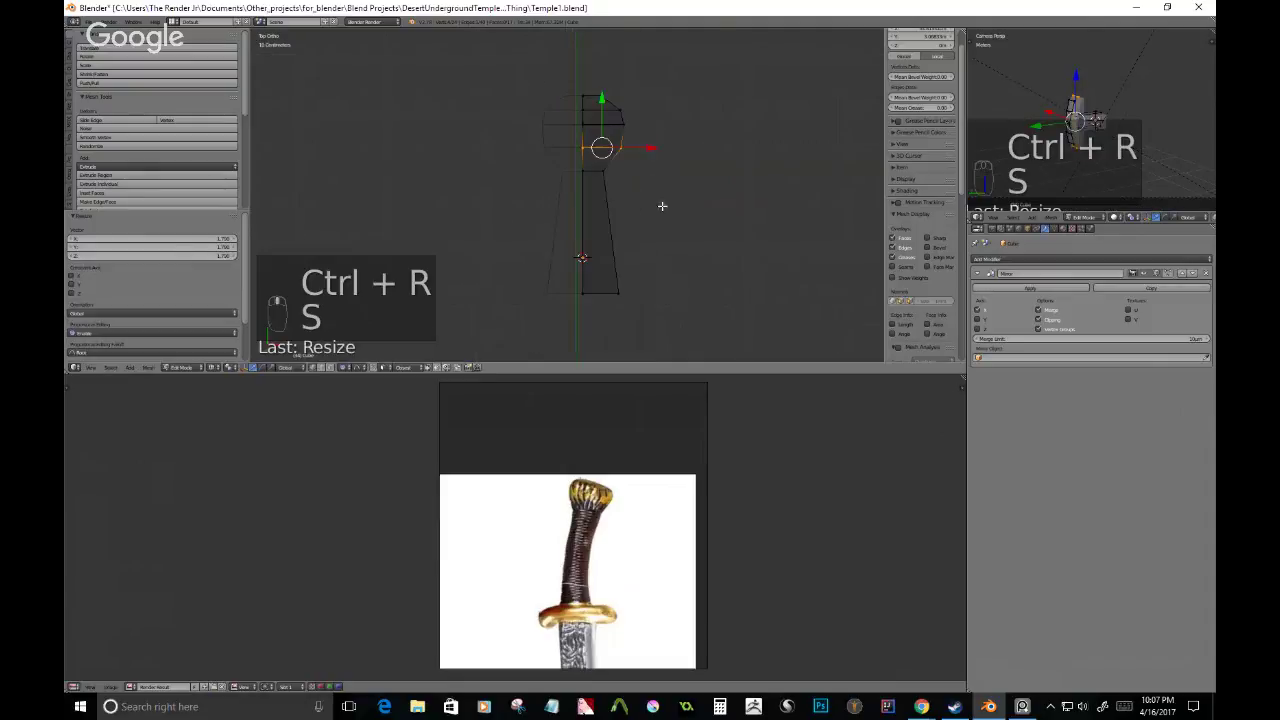
shift+middle_drag(657, 218, 529, 100)
key(KP_7)
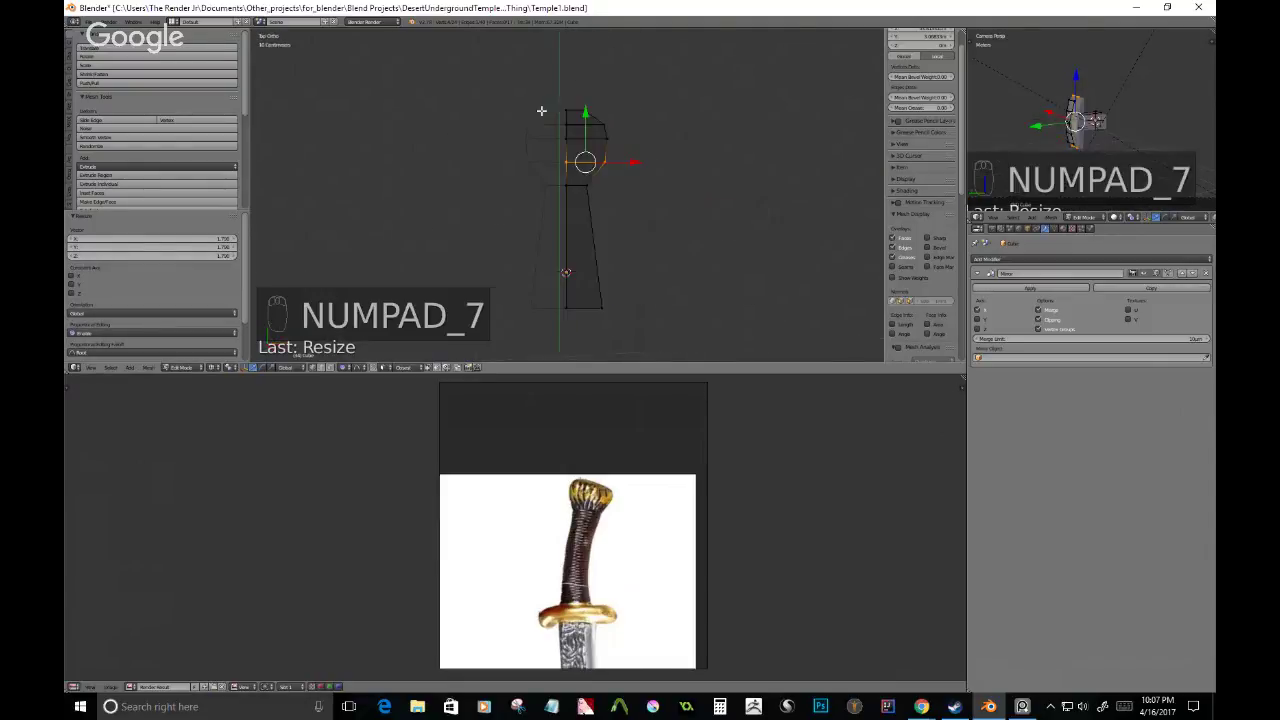
key(KP_3)
key(b)
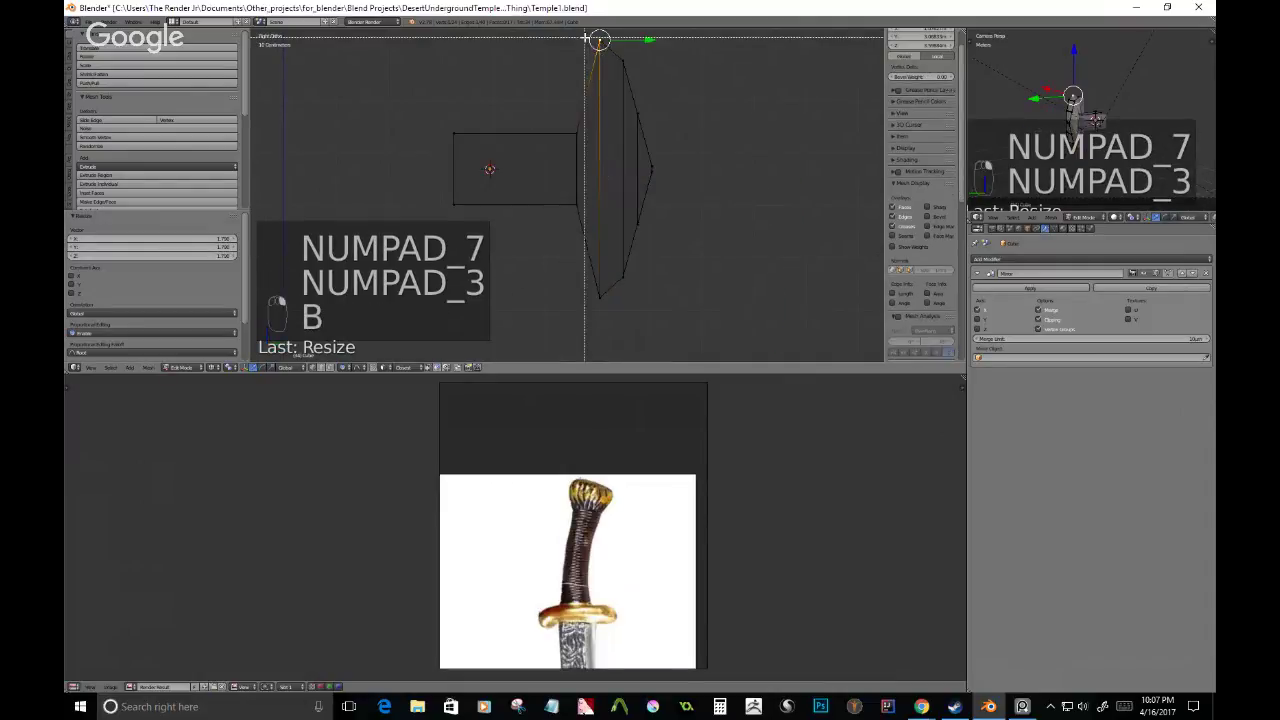
drag(580, 34, 709, 315)
key(s)
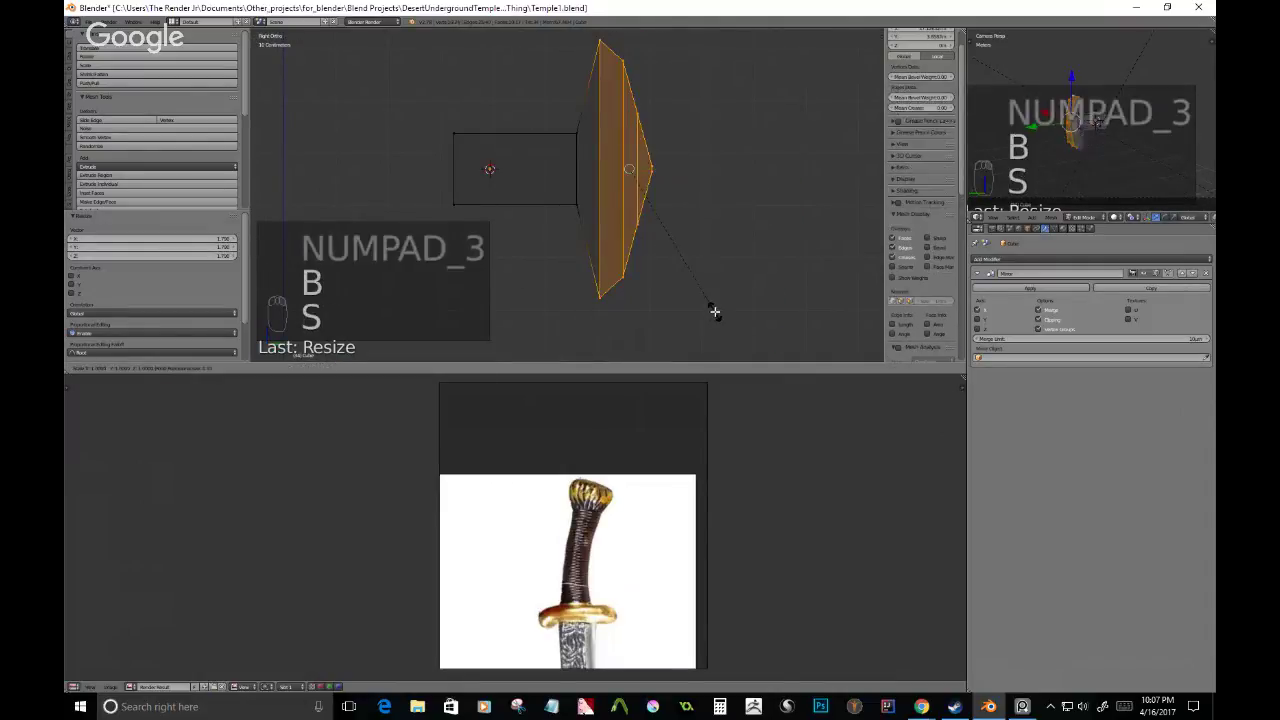
click(657, 215)
- Select the four vertices of the pommel's small end face and scale them up along Z to make it taller
middle_drag(657, 215, 574, 189)
scroll(576, 189, up, 6)
right_click(625, 163)
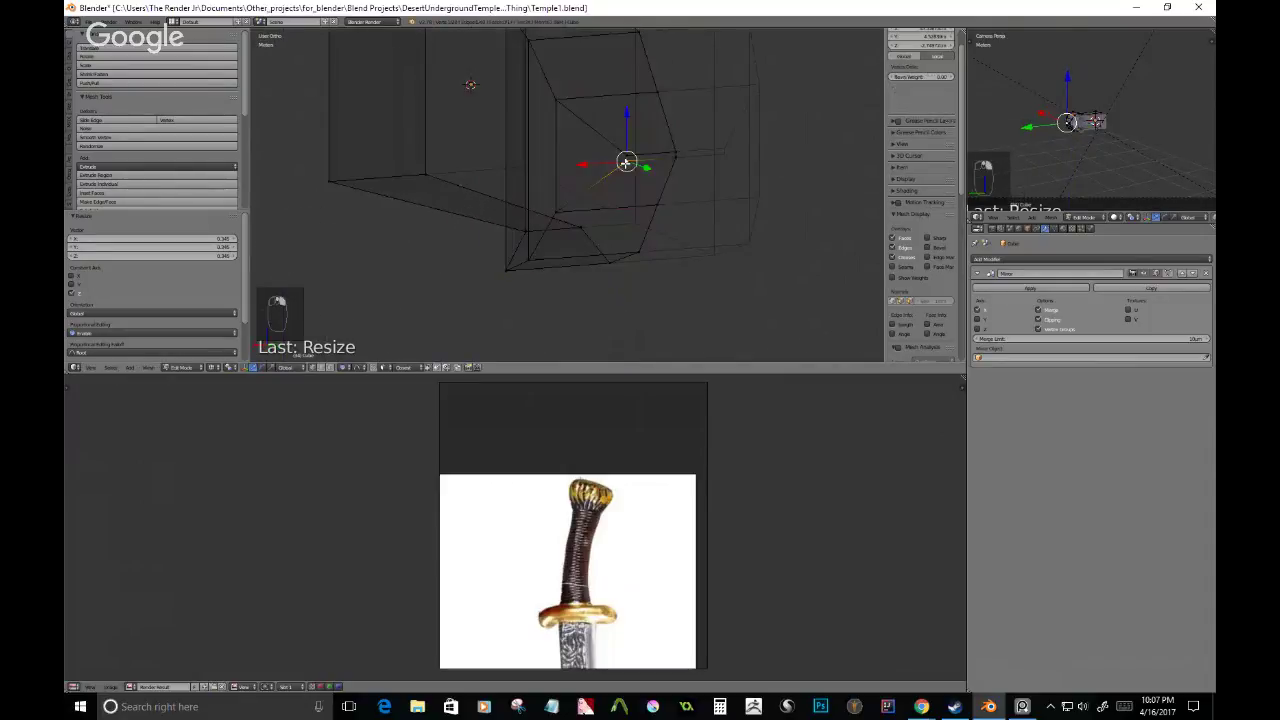
shift+right_click(674, 162)
shift+right_click(628, 152)
shift+right_click(677, 148)
key(s)
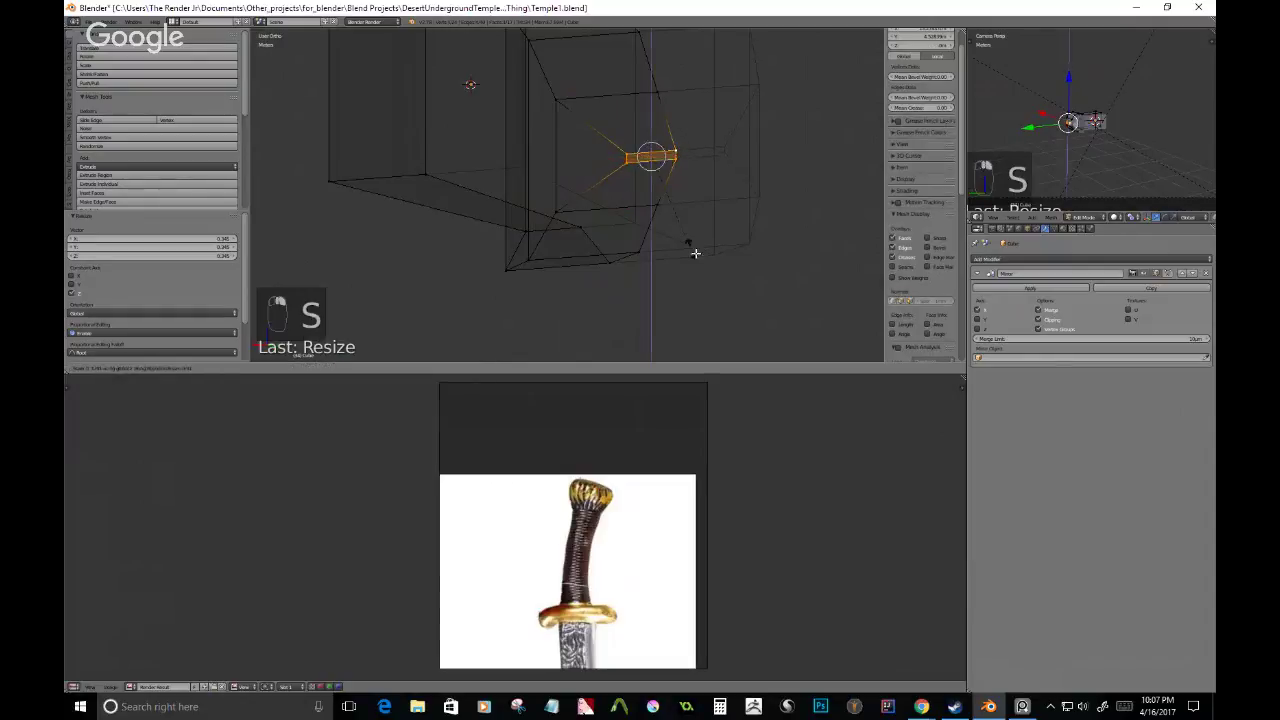
click(873, 331)
- Edge-slide the edges of the pommel's end face toward the grip to refine the rounded tip
middle_drag(725, 201, 757, 137)
key(g)
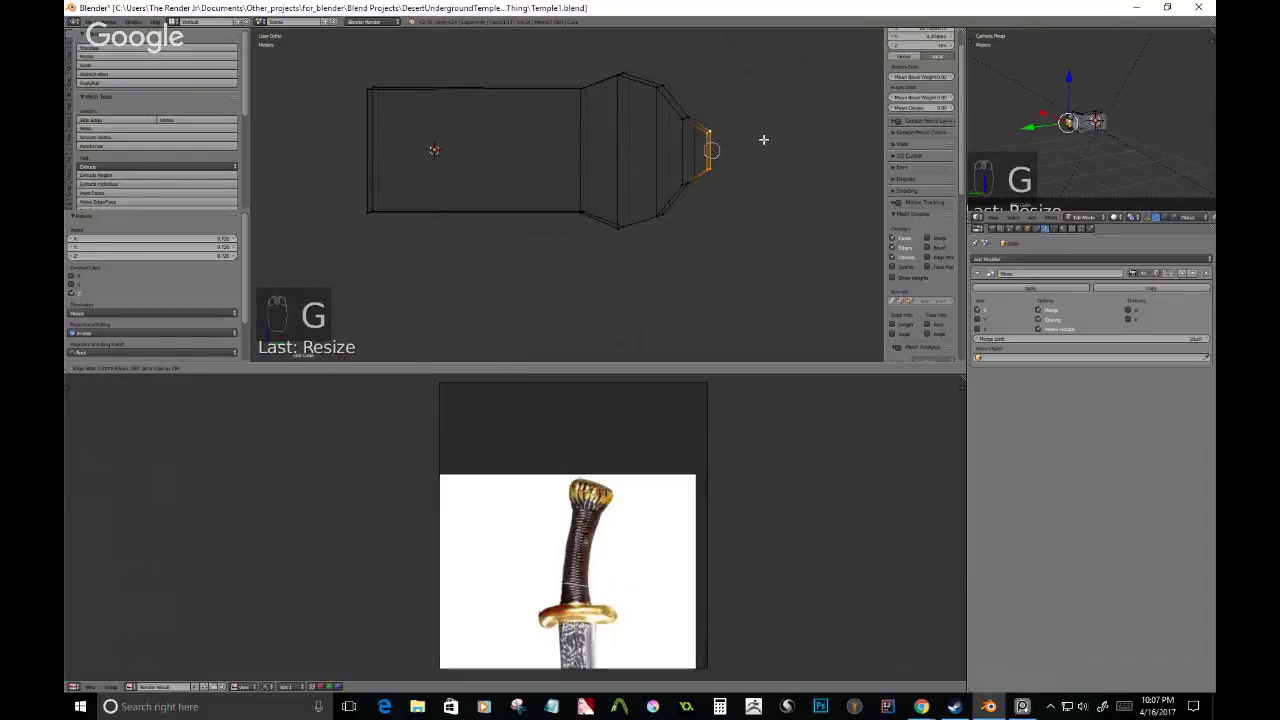
click(760, 137)
shift+right_click(707, 166)
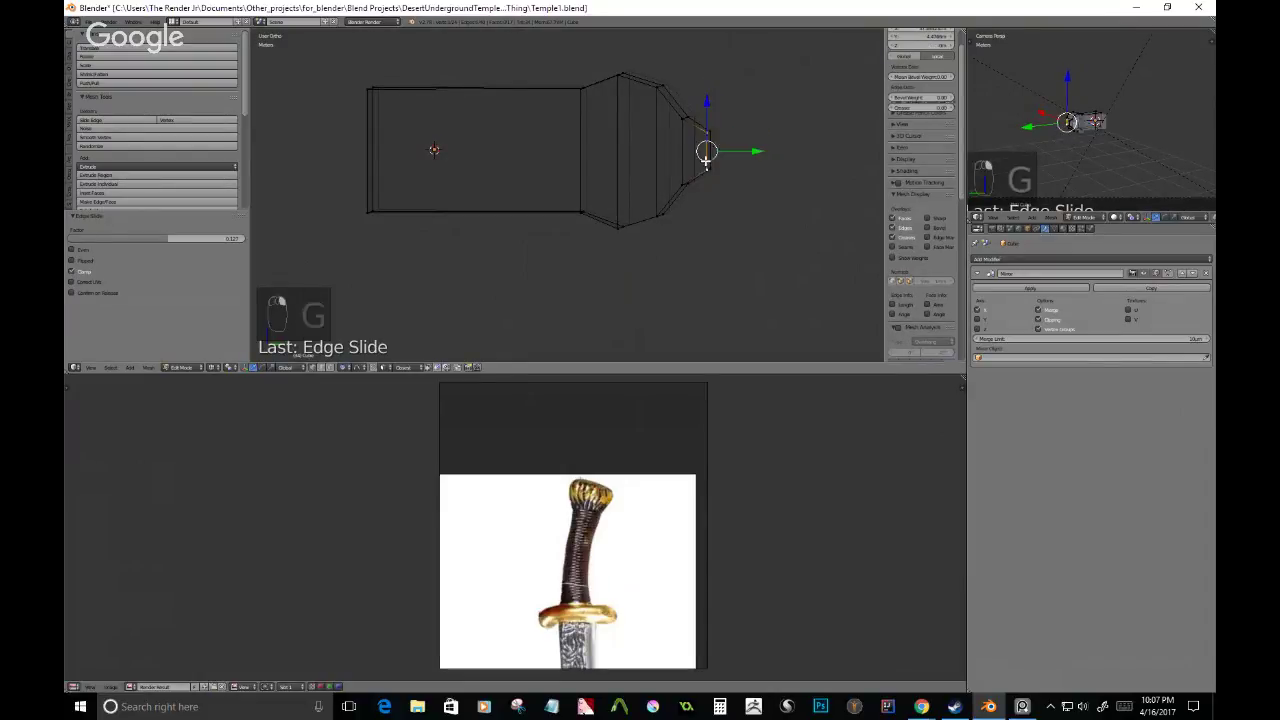
key(g)
key(g)
click(719, 177)
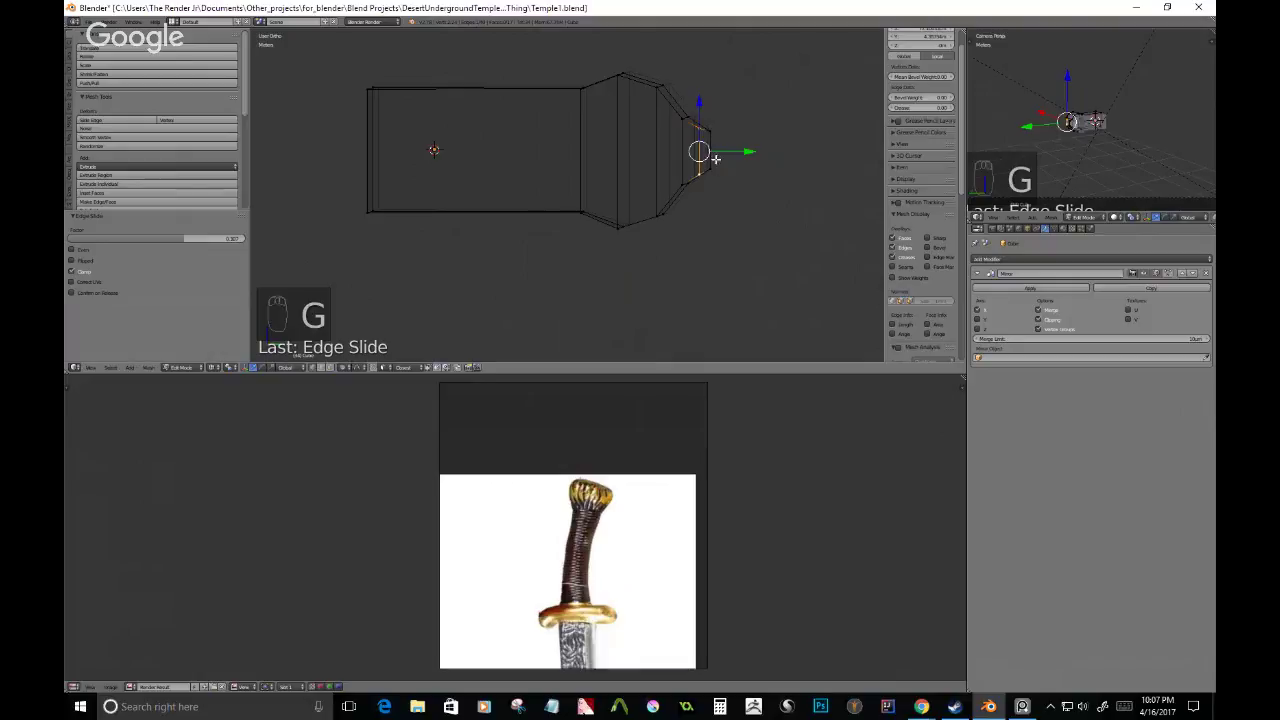
key(g)
key(g)
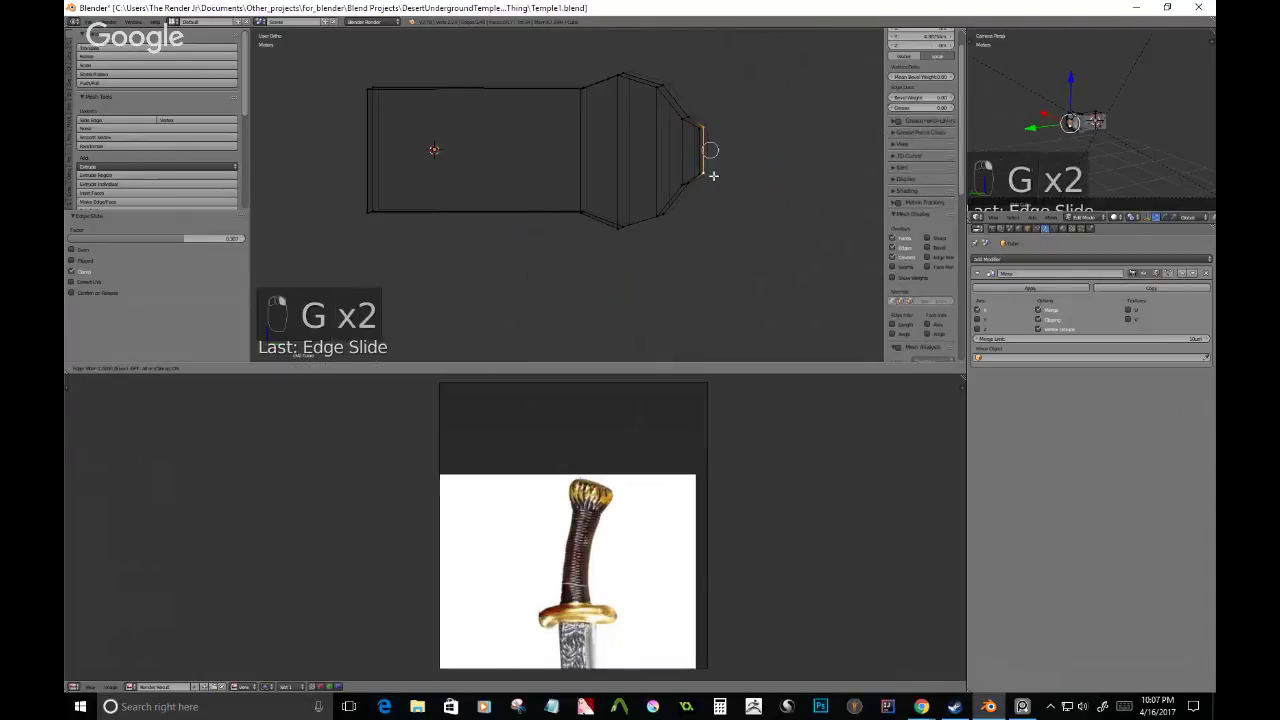
click(718, 176)
- Select the two centre-line vertices of the pommel's end face and scale them up along Z
middle_drag(731, 156, 532, 125)
right_click(532, 125)
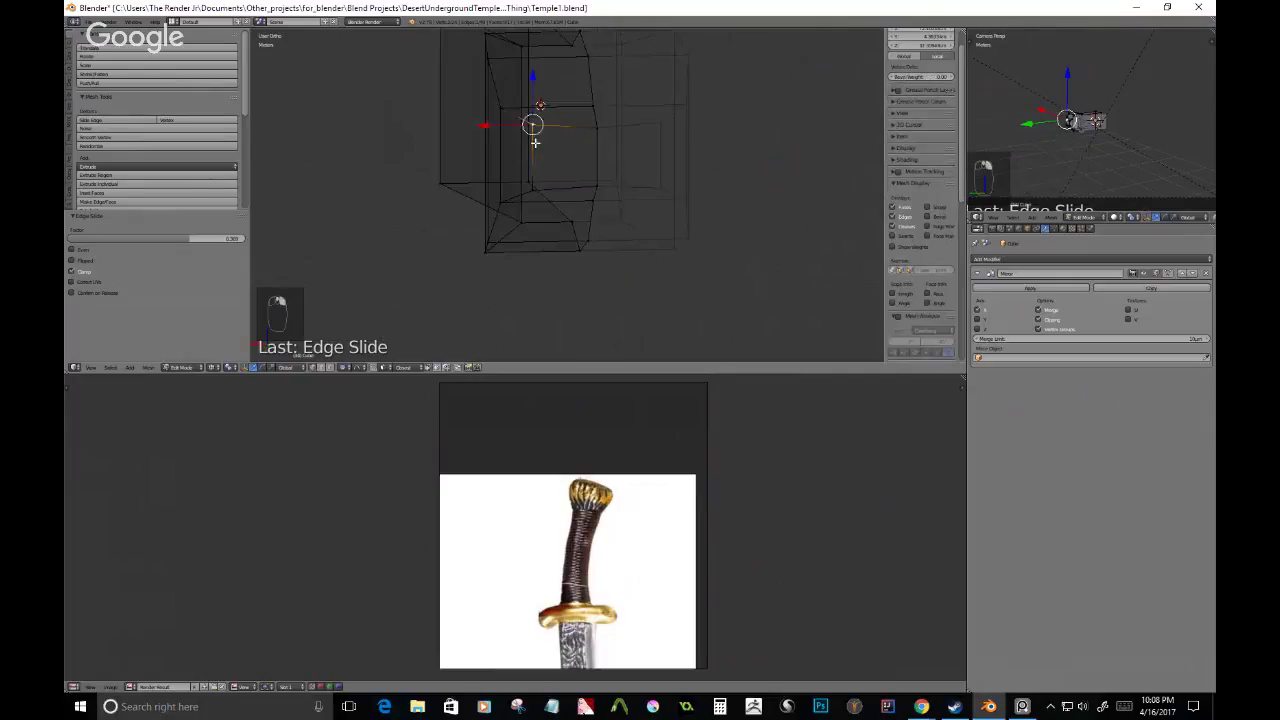
shift+right_click(531, 188)
right_drag(592, 186, 600, 126)
click(600, 125)
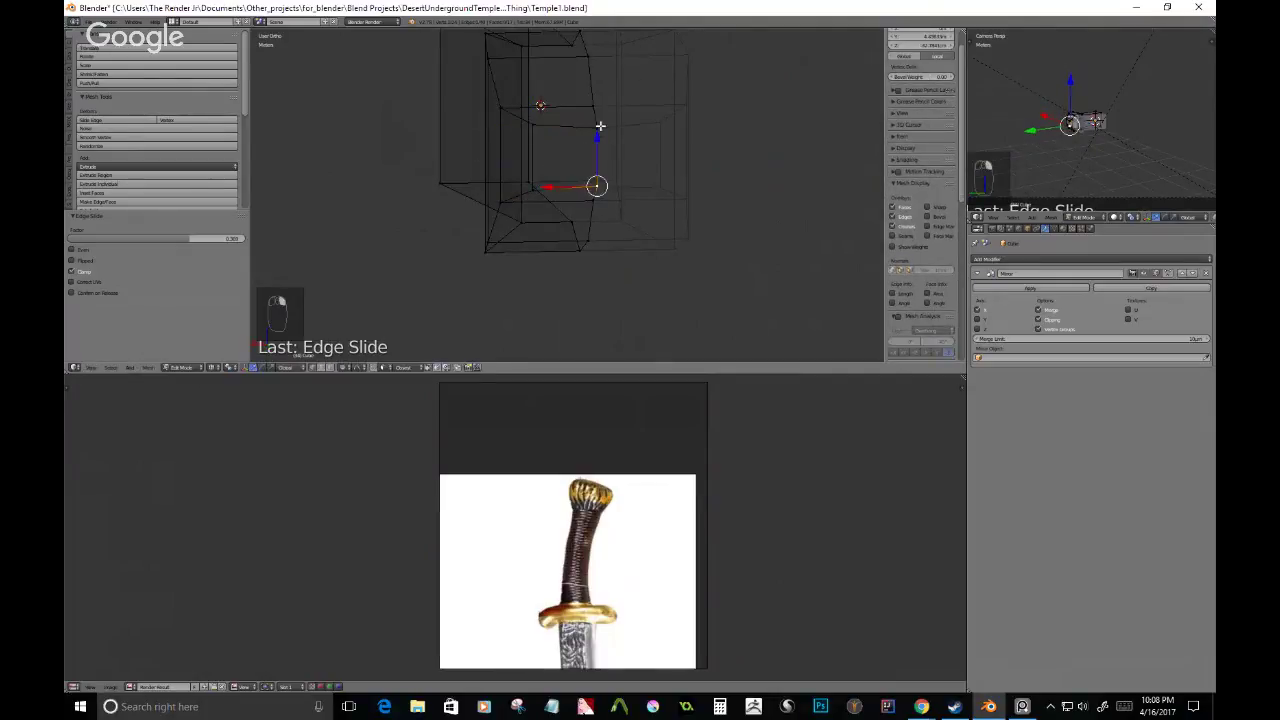
key(s)
key(z)
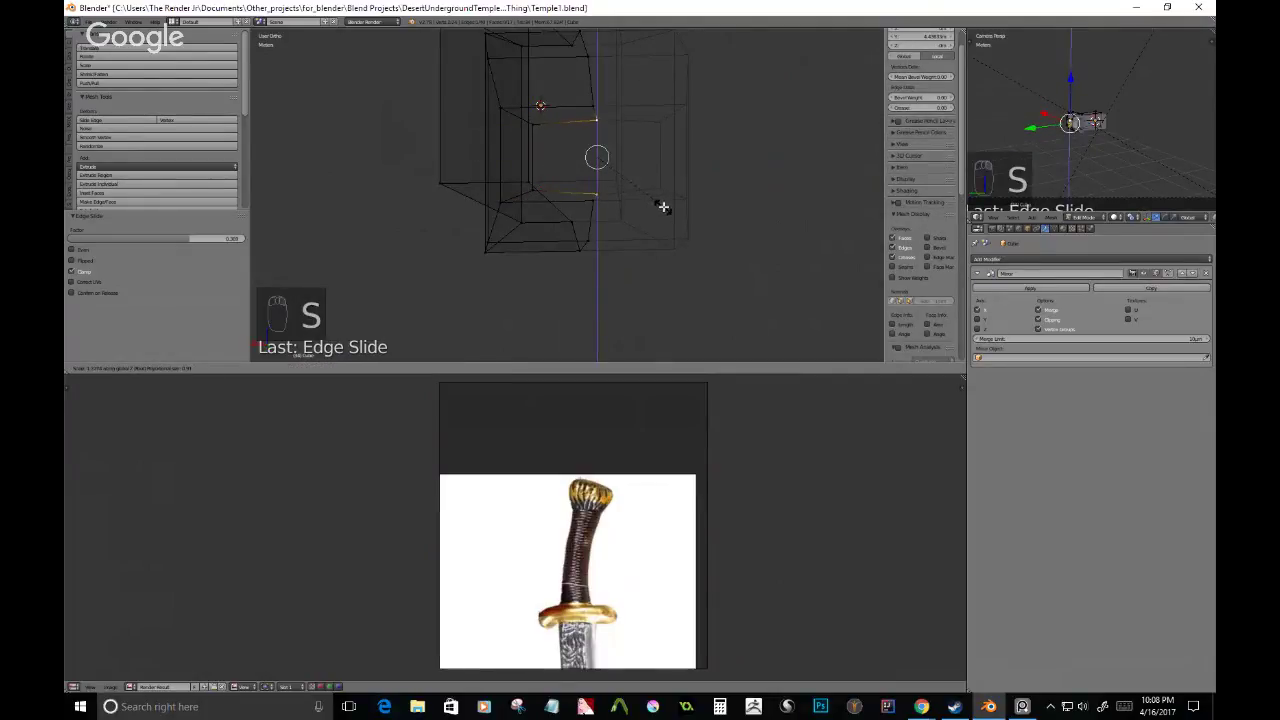
click(663, 206)
- Scale the two outer vertices of the pommel's end face and edge-slide them to refine the rounded tip
right_click(536, 126)
shift+right_click(544, 189)
key(s)
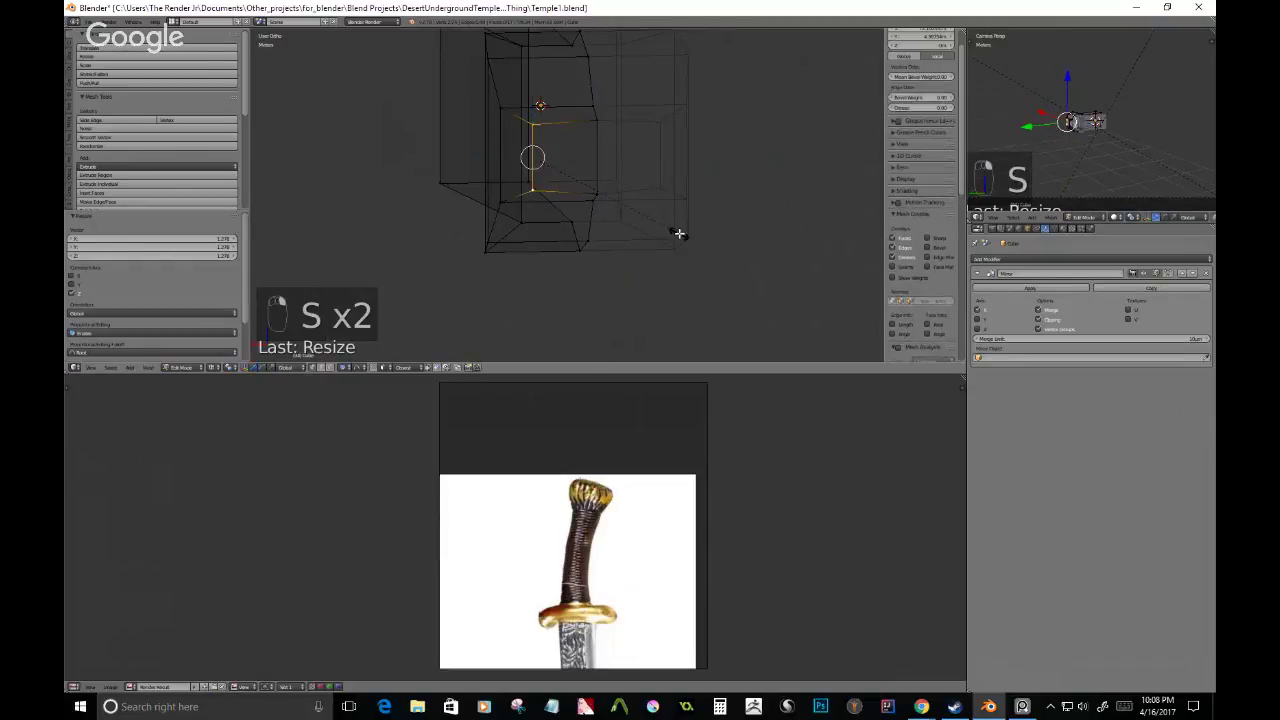
click(638, 207)
middle_drag(603, 169, 628, 266)
key(g)
key(g)
click(550, 215)
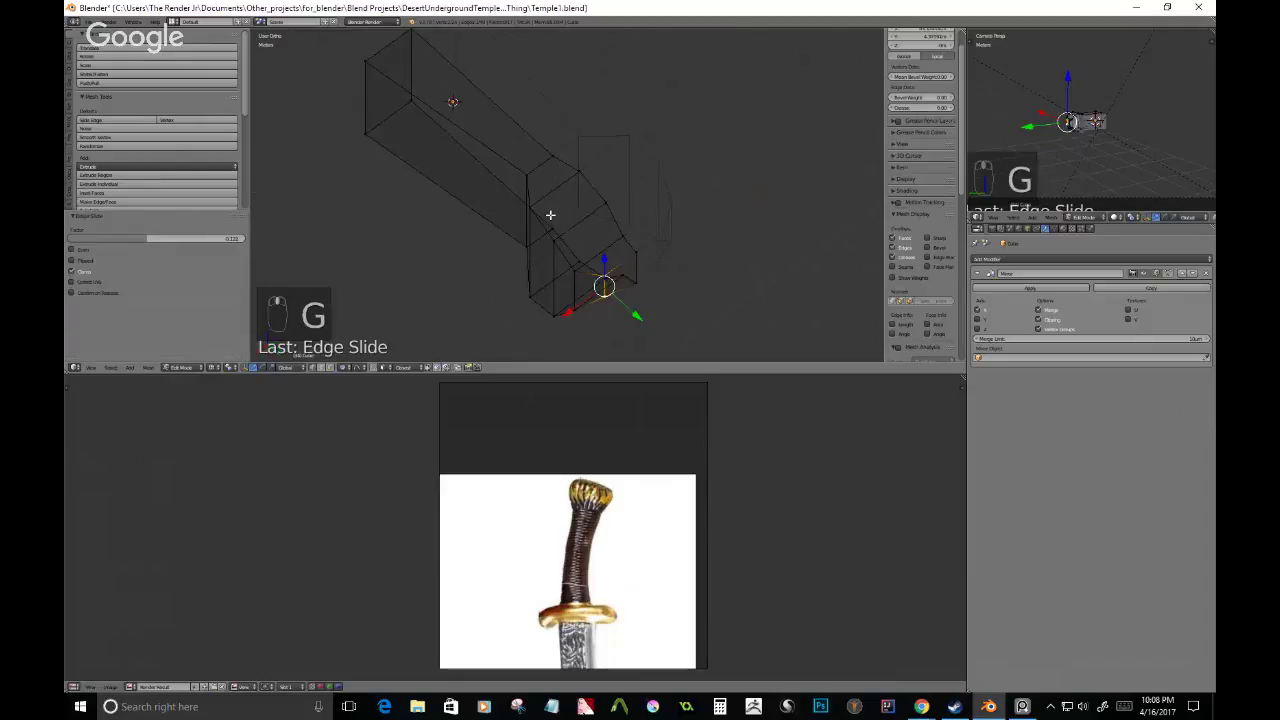
- Inspect the handle from the side and from above, and examine the sword grip in the character artwork on the reference board
middle_drag(550, 214, 666, 203)
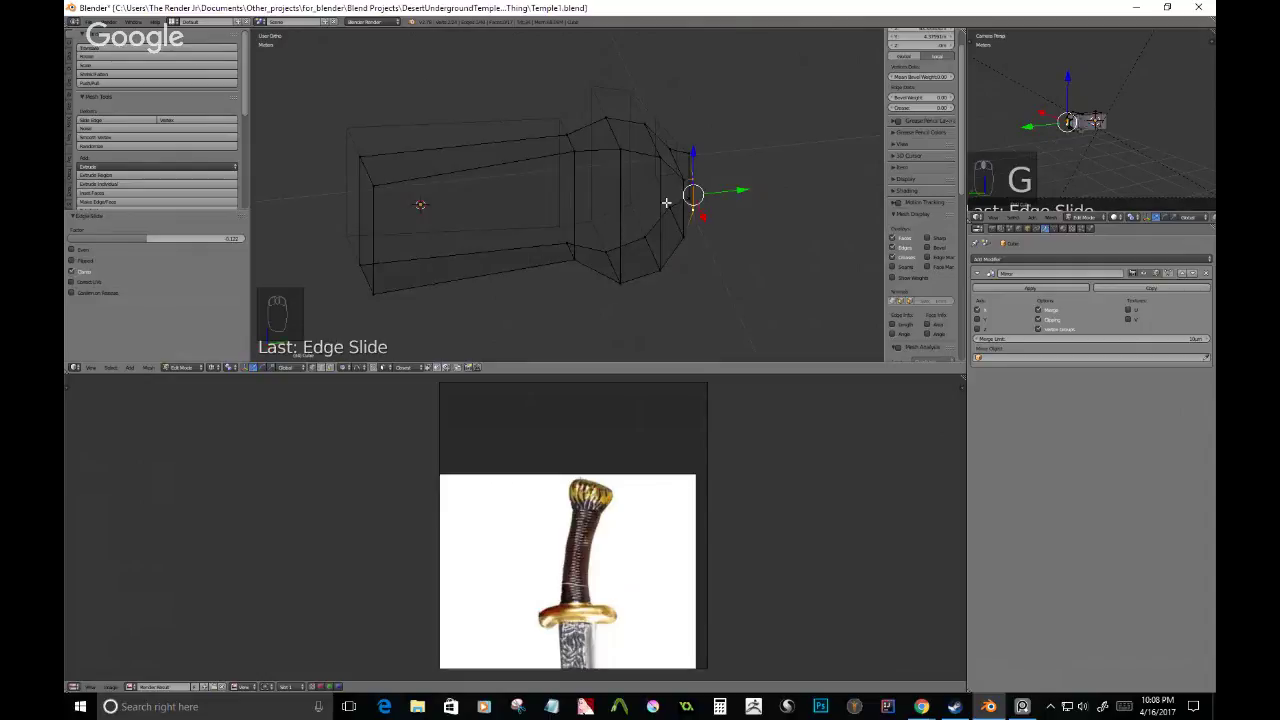
key(KP_7)
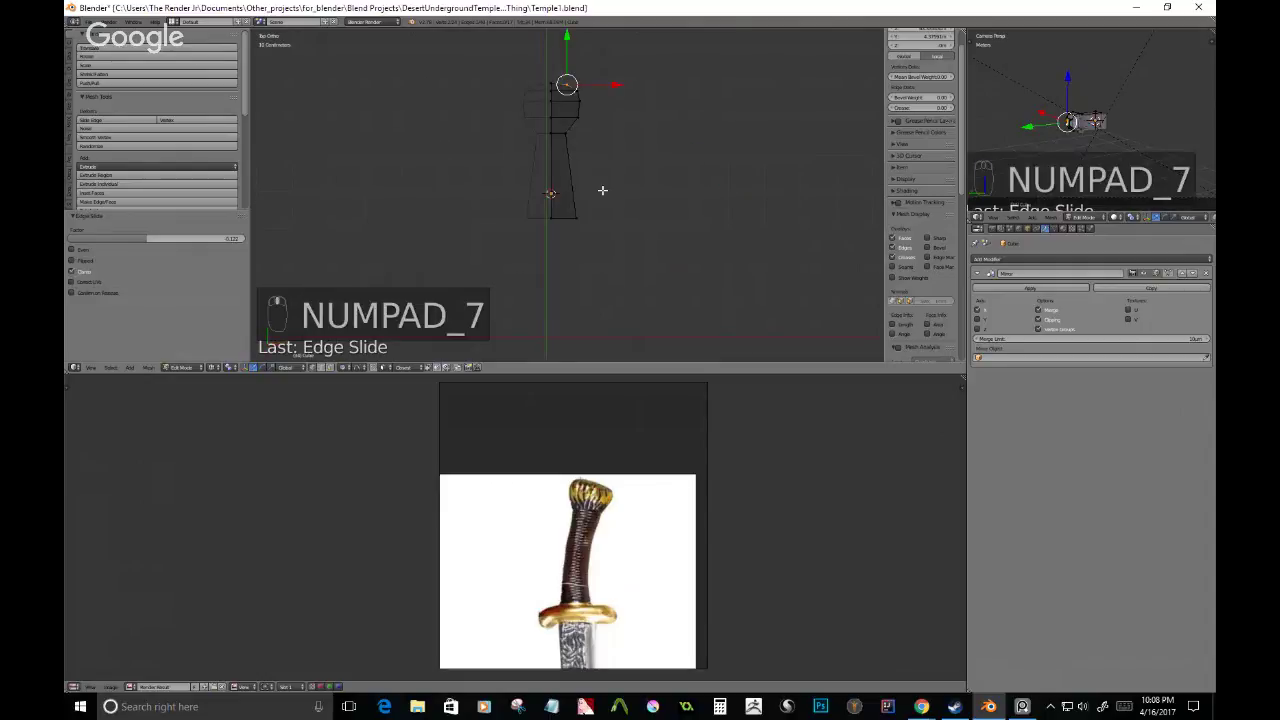
middle_drag(602, 190, 531, 113)
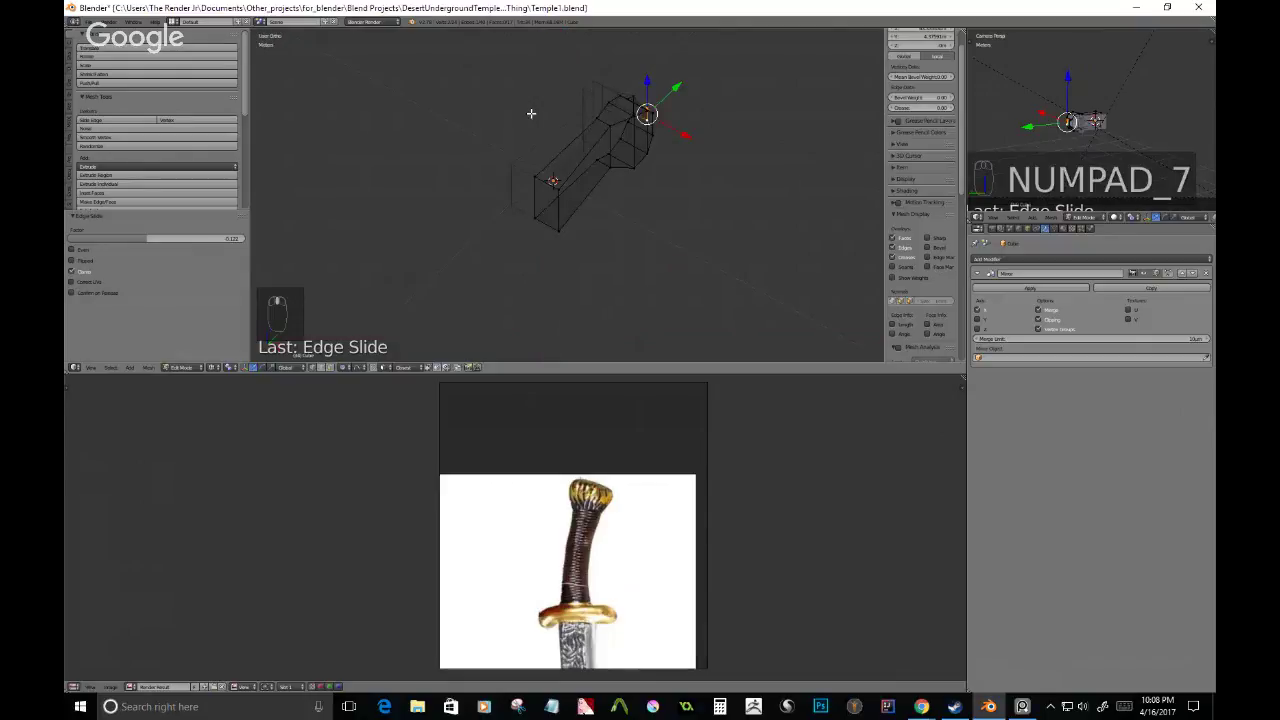
key(KP_7)
scroll(579, 134, up, 1)
shift+scroll(579, 134, up, 3)
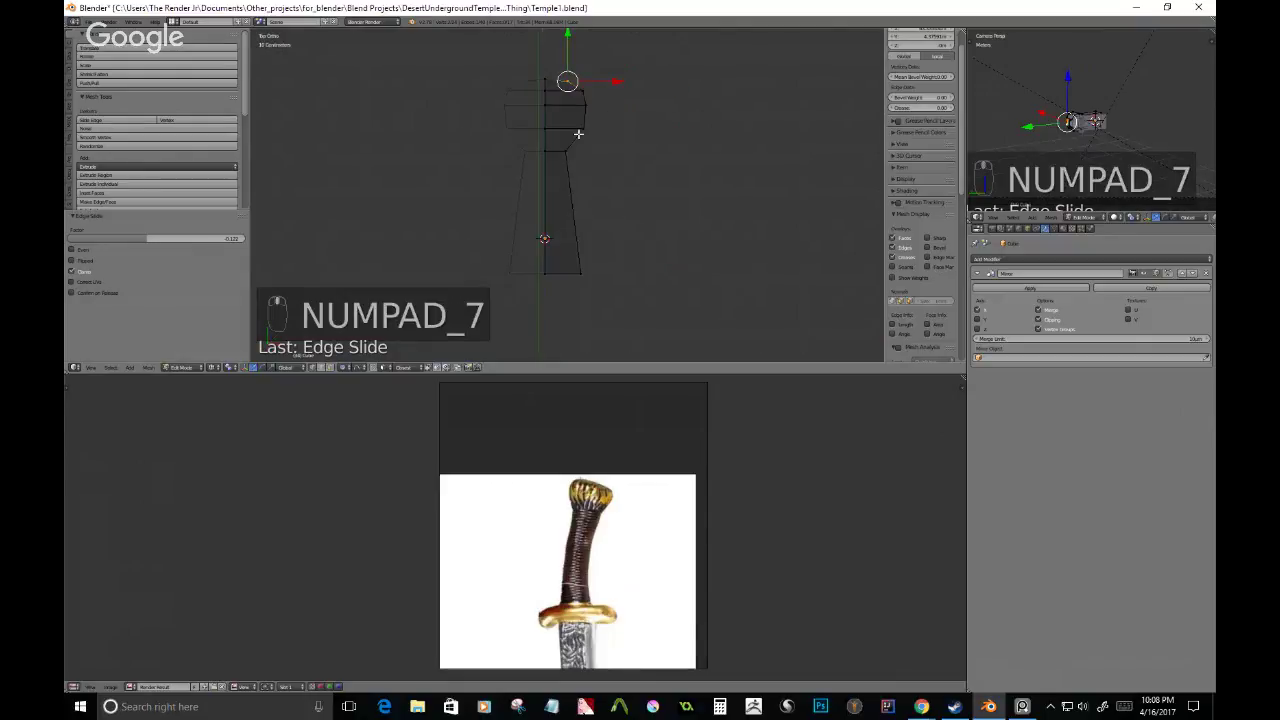
scroll(624, 615, down, 4)
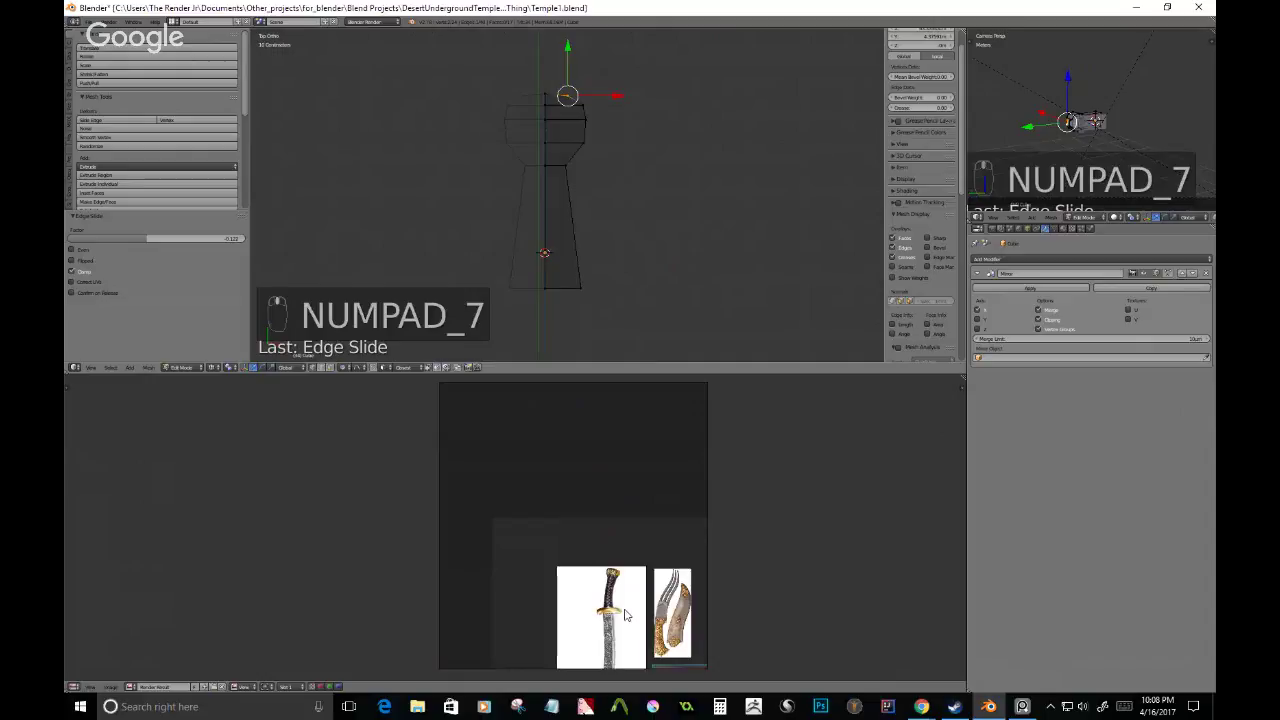
middle_drag(625, 610, 624, 564)
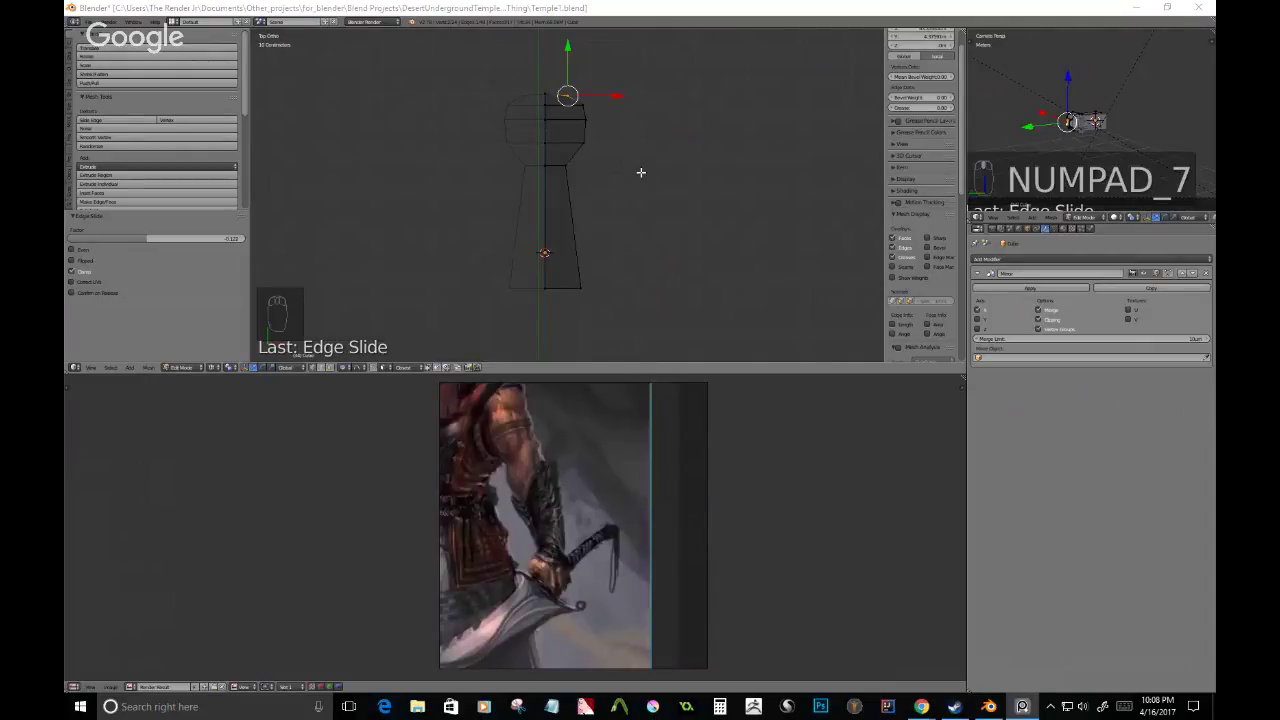
- Select the grip's end opposite the pommel, move it along Y to lengthen the handle, and shift its outer edge along X to widen it
middle_drag(641, 172, 615, 179)
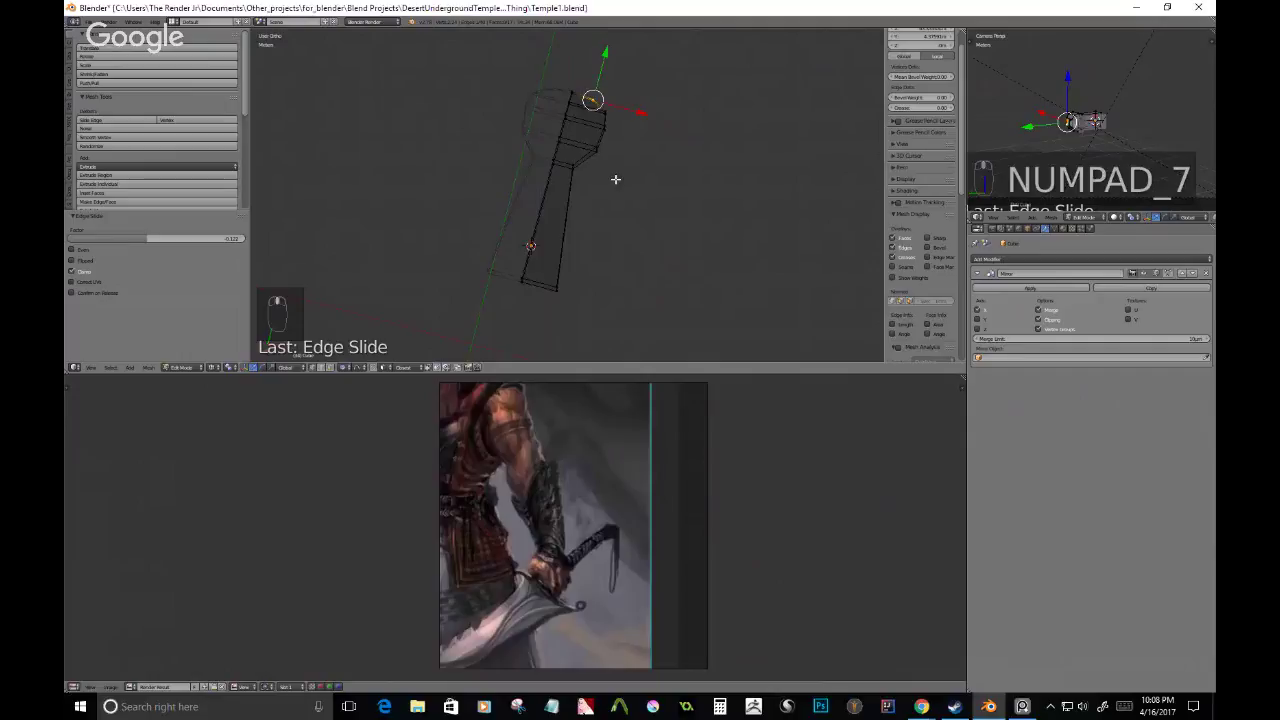
key(KP_6)
key(KP_6)
key(KP_6)
key(KP_6)
key(KP_6)
key(KP_6)
key(KP_6)
key(KP_6)
key(KP_6)
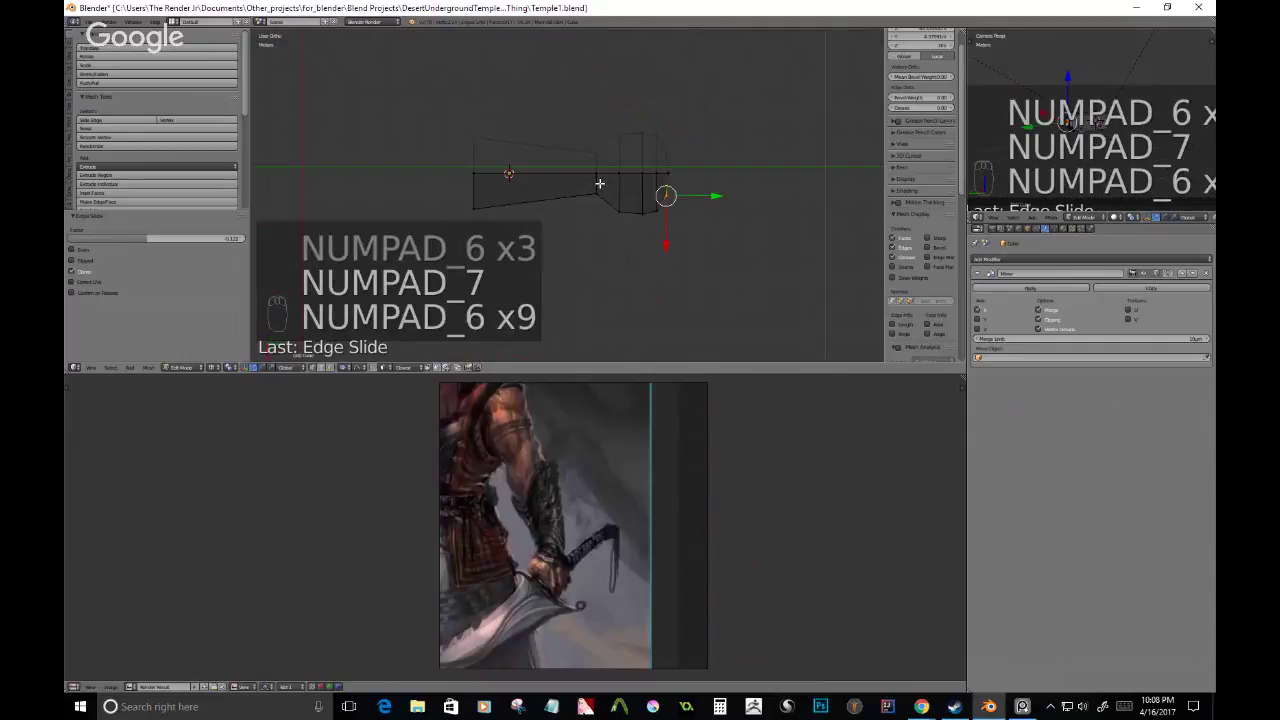
middle_drag(599, 183, 611, 120)
key(b)
drag(611, 86, 700, 283)
key(g)
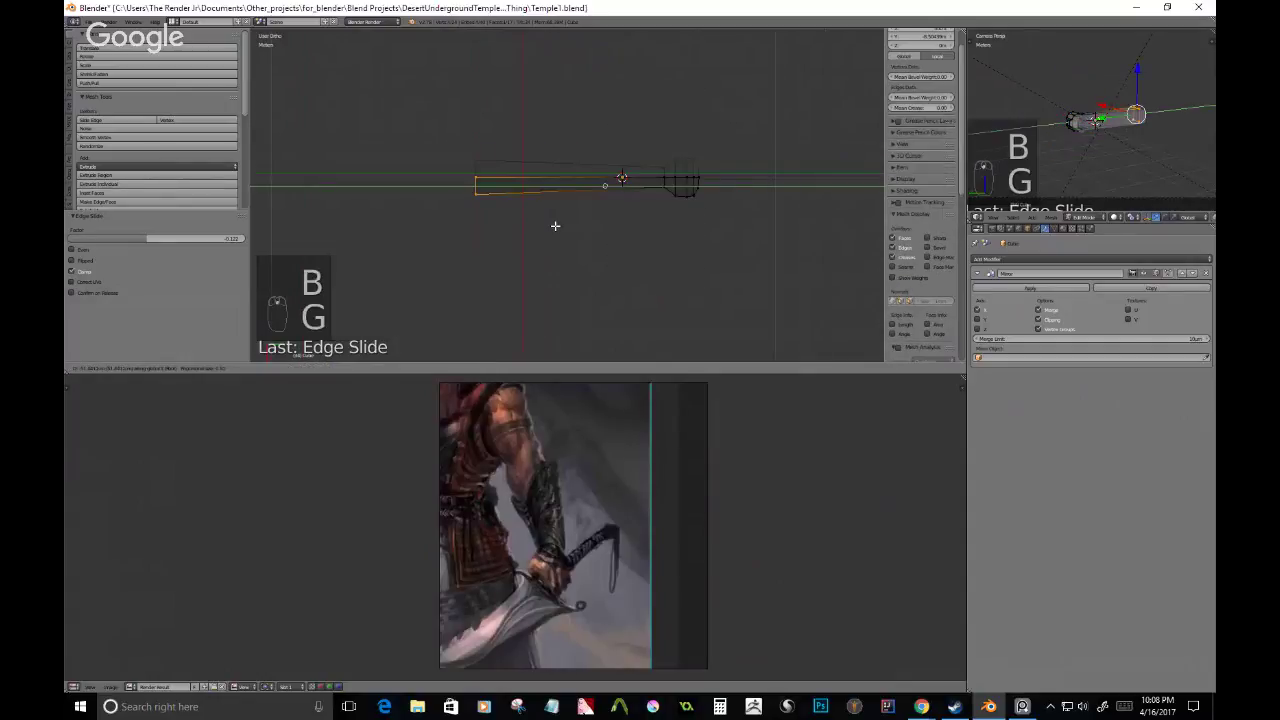
key(g)
click(543, 218)
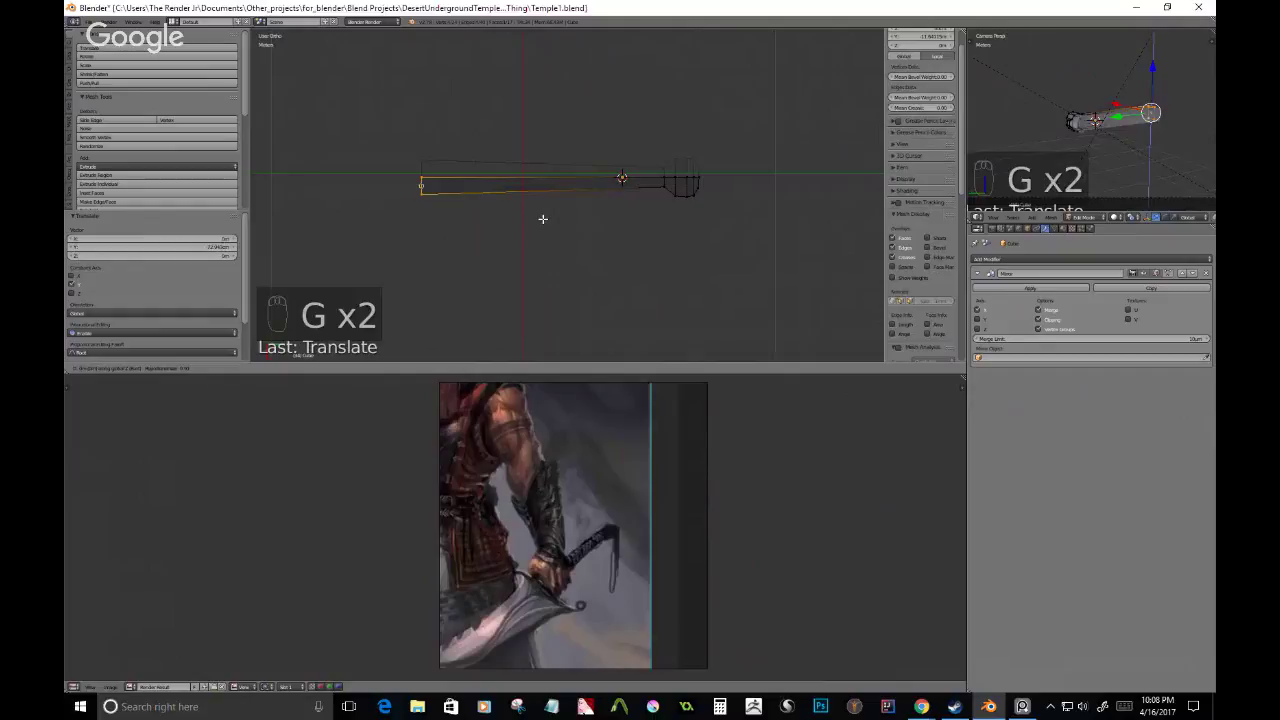
key(x)
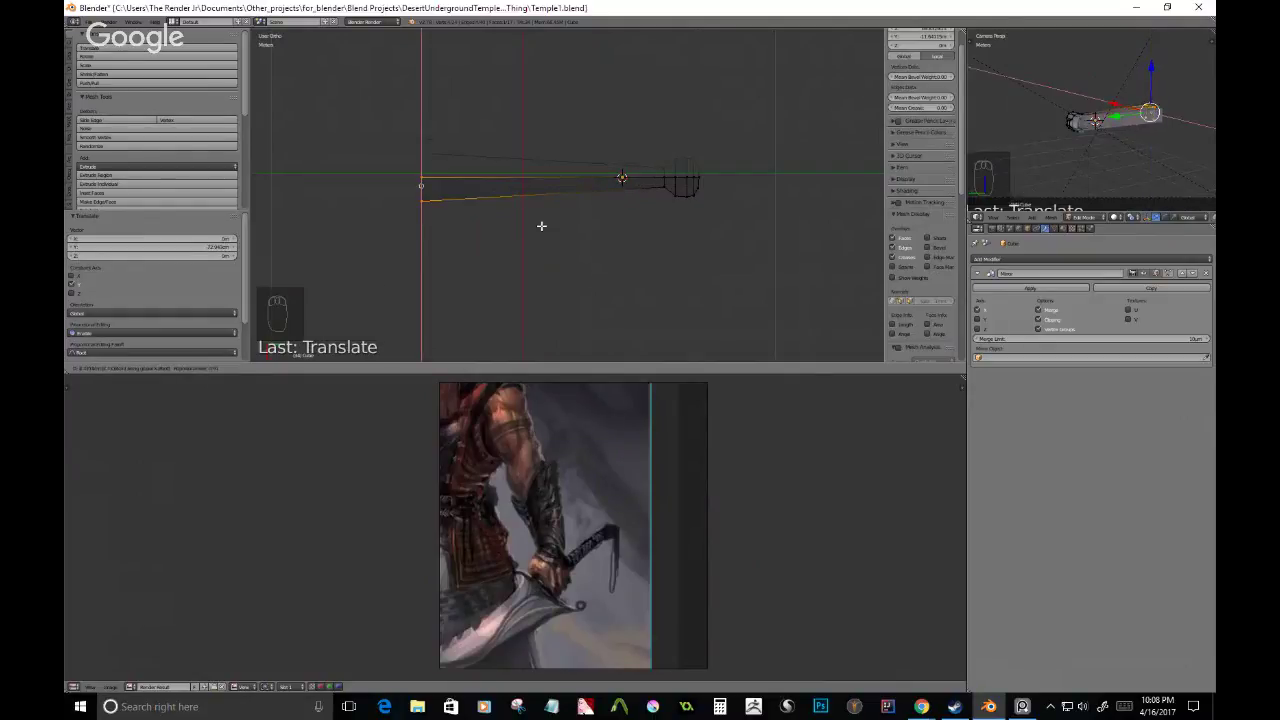
click(542, 226)
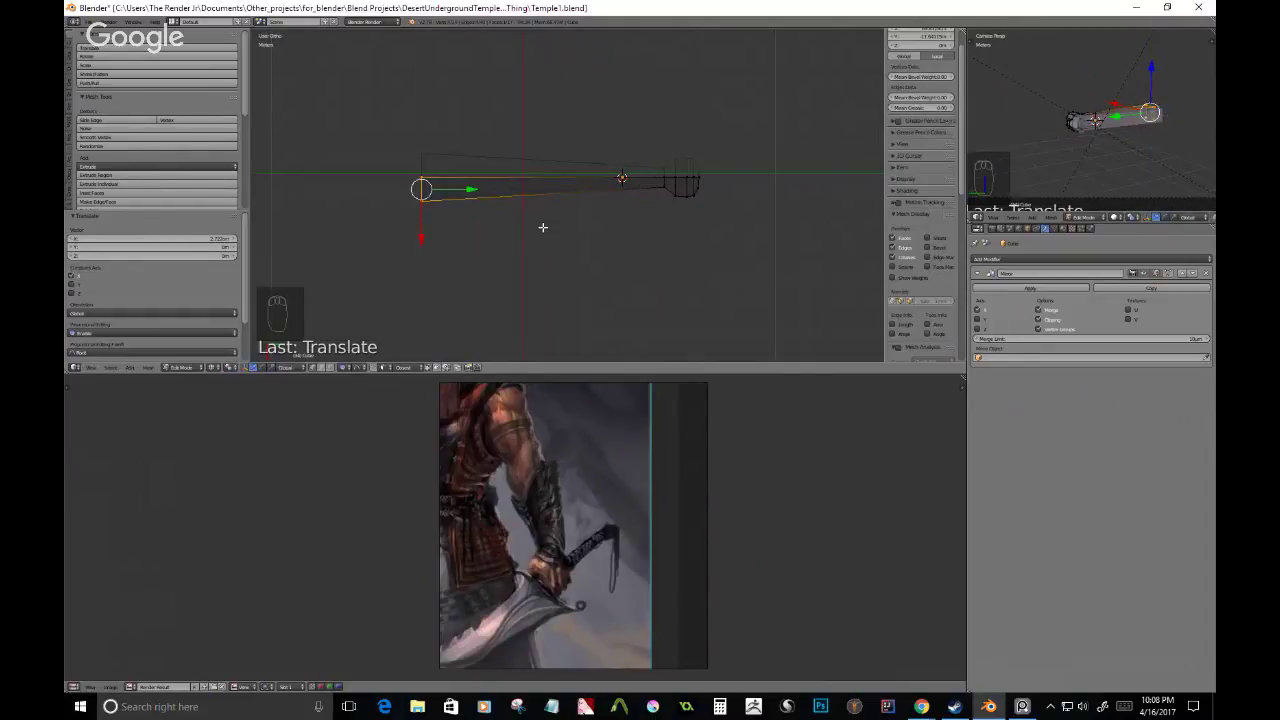
- In the right side view, lower the grip's blade end along Z and rotate it to tilt the end face
middle_drag(542, 227, 594, 97)
key(KP_3)
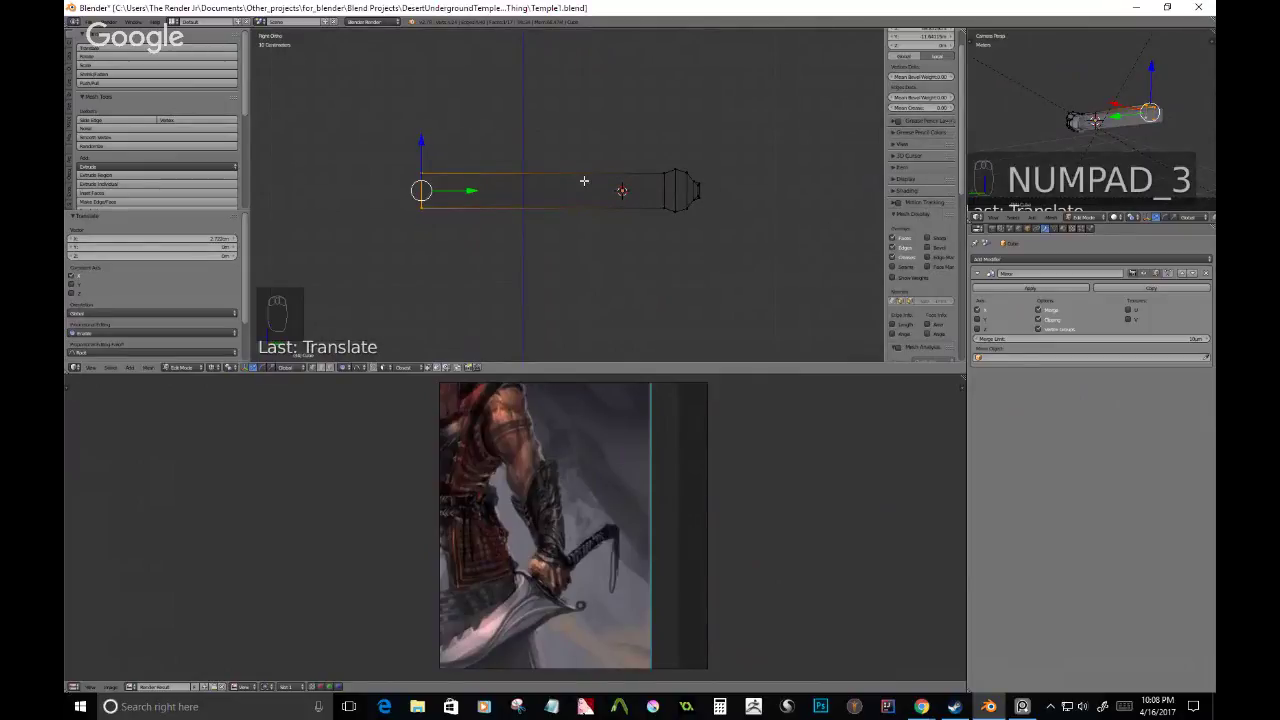
key(g)
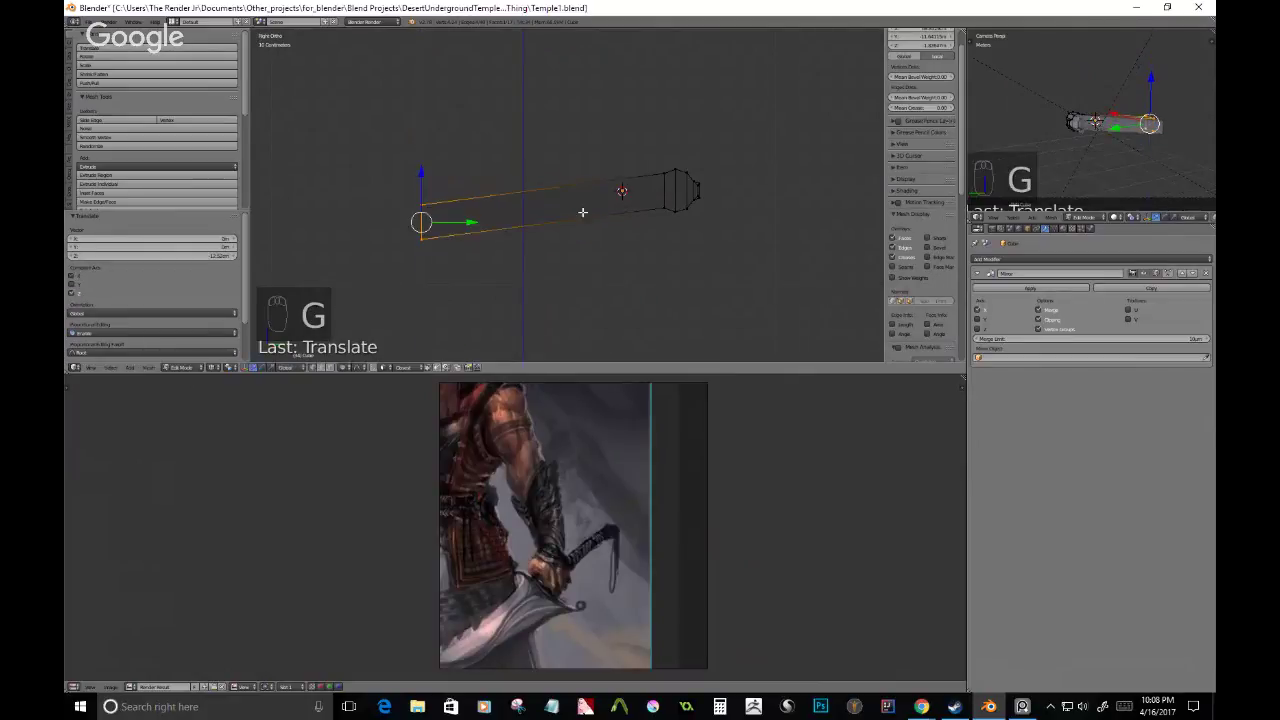
key(r)
click(620, 264)
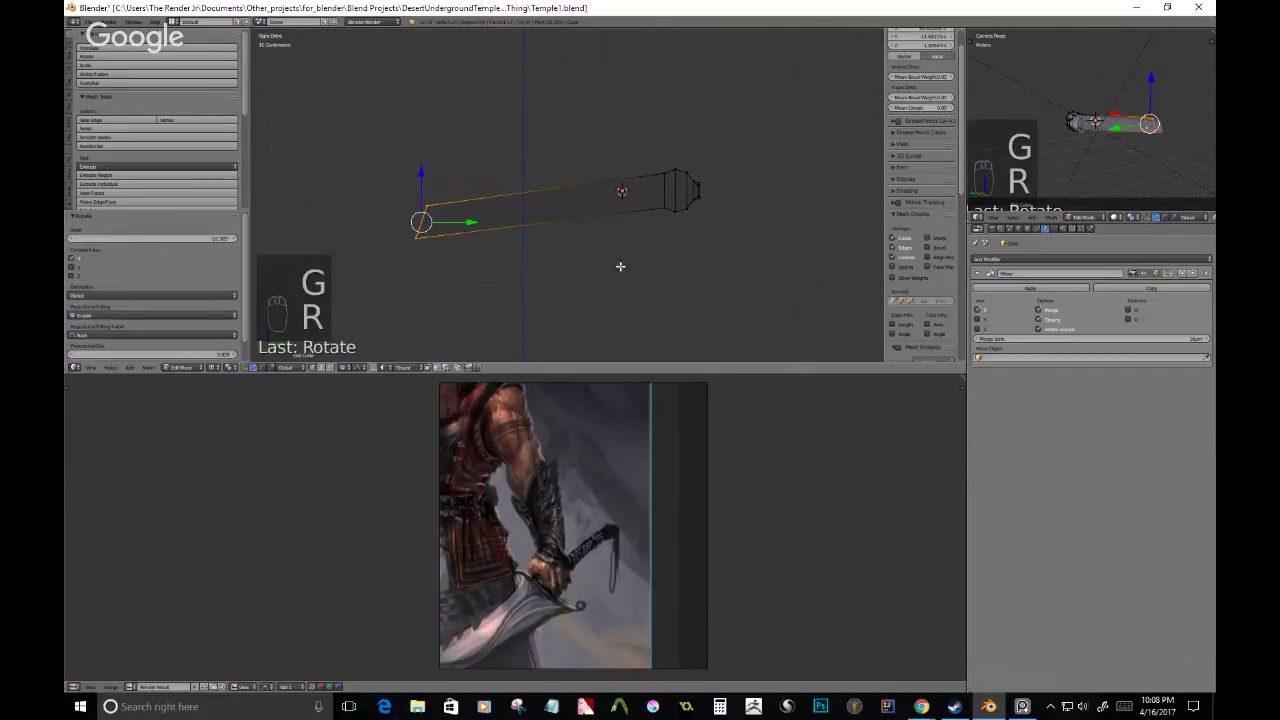
- Add a centred loop cut to the grip, raise it along Z to form a bend, and rotate it upright
key(ctrl+r)
click(543, 206)
right_click(543, 206)
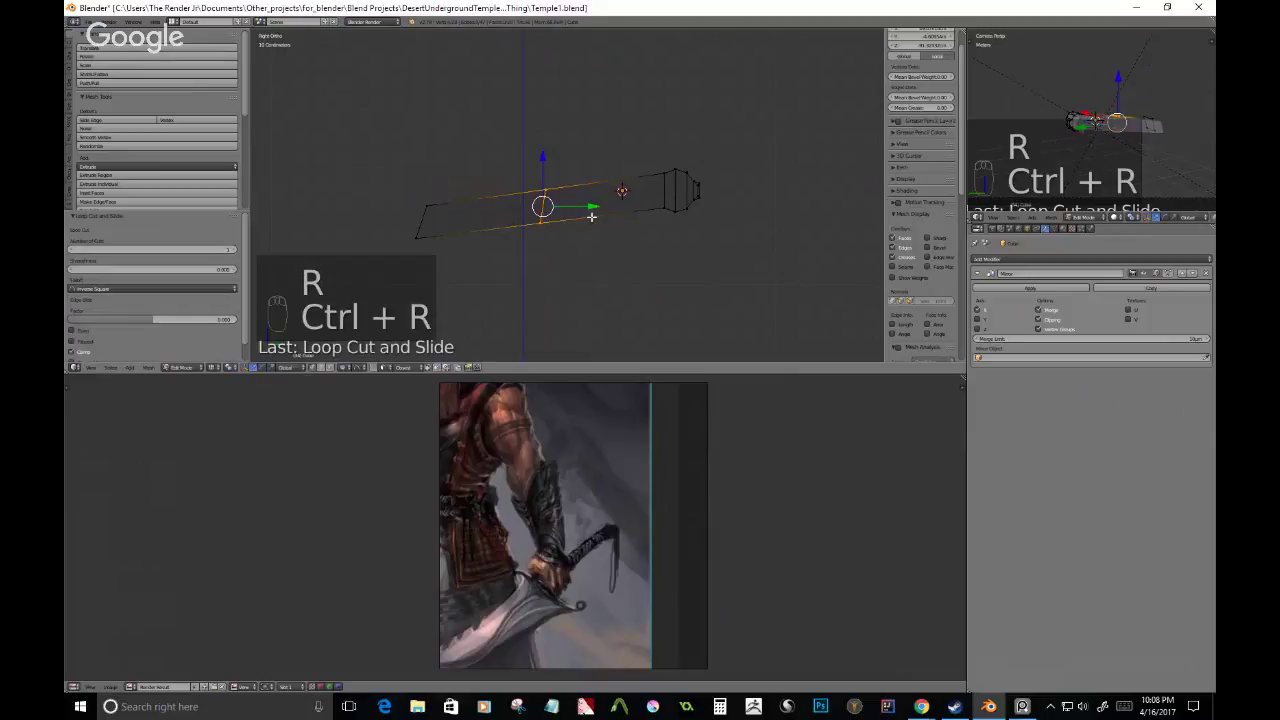
key(g)
click(601, 207)
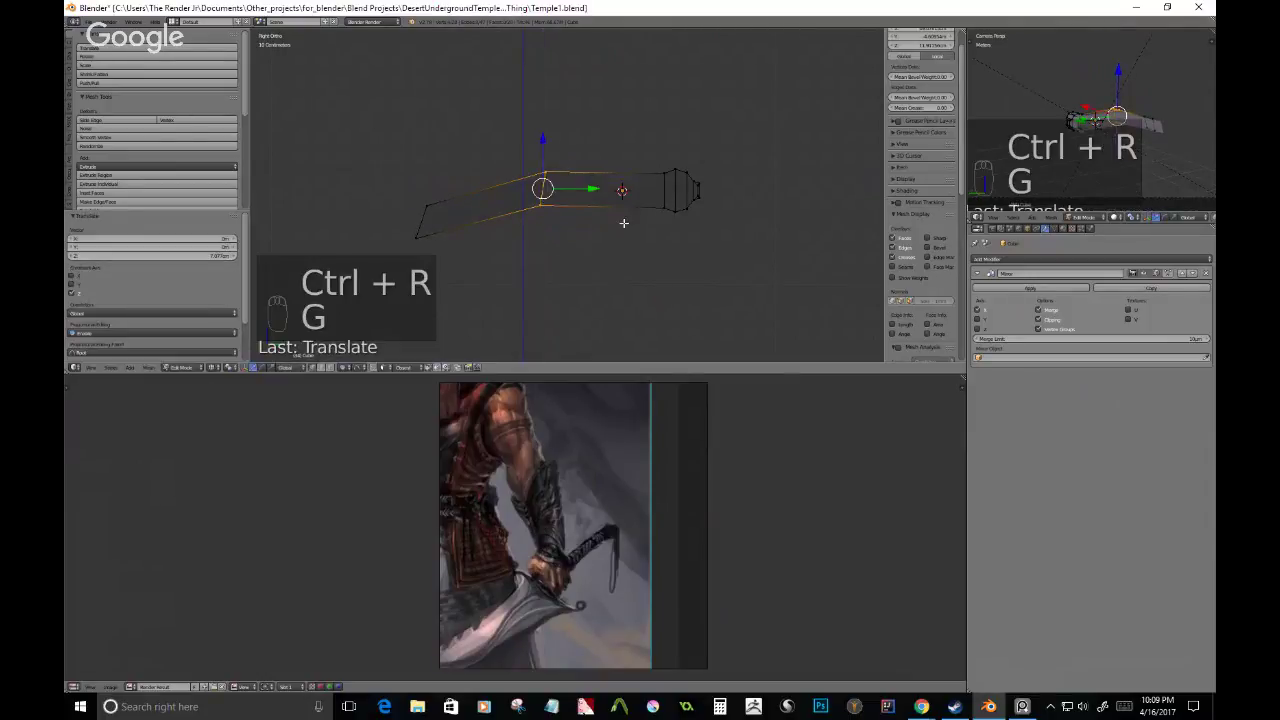
key(r)
right_click(681, 235)
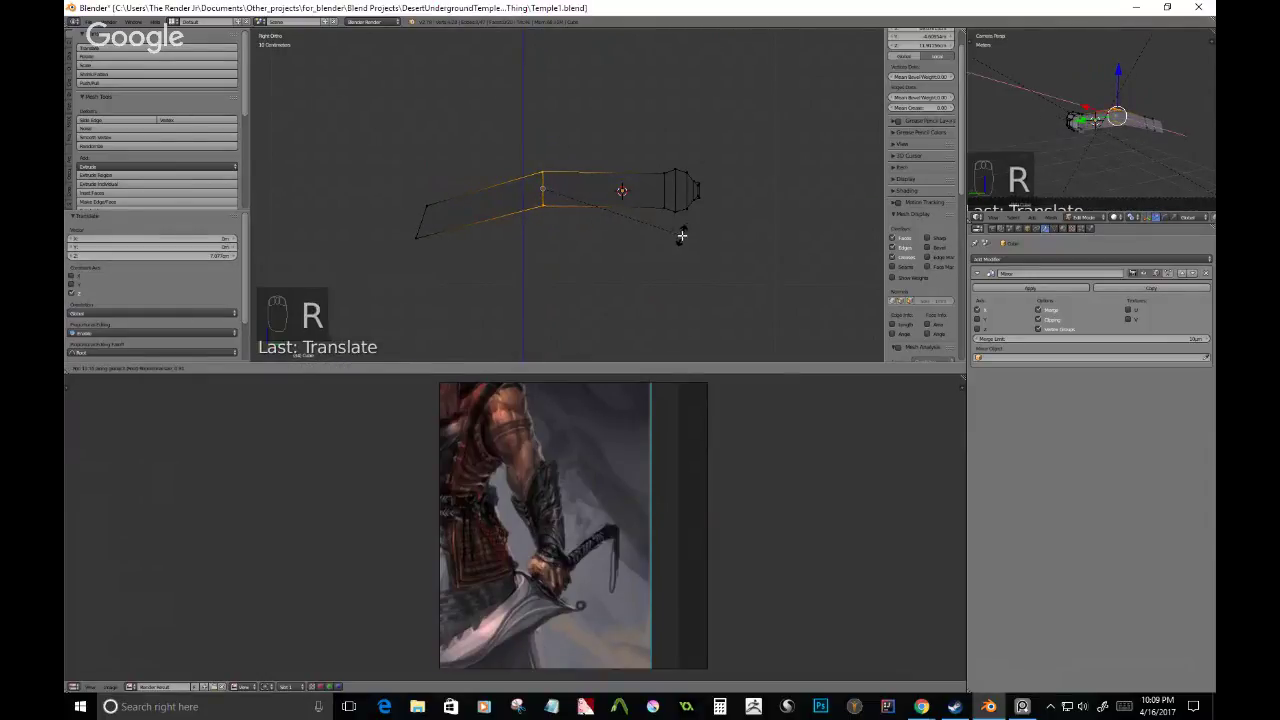
click(681, 235)
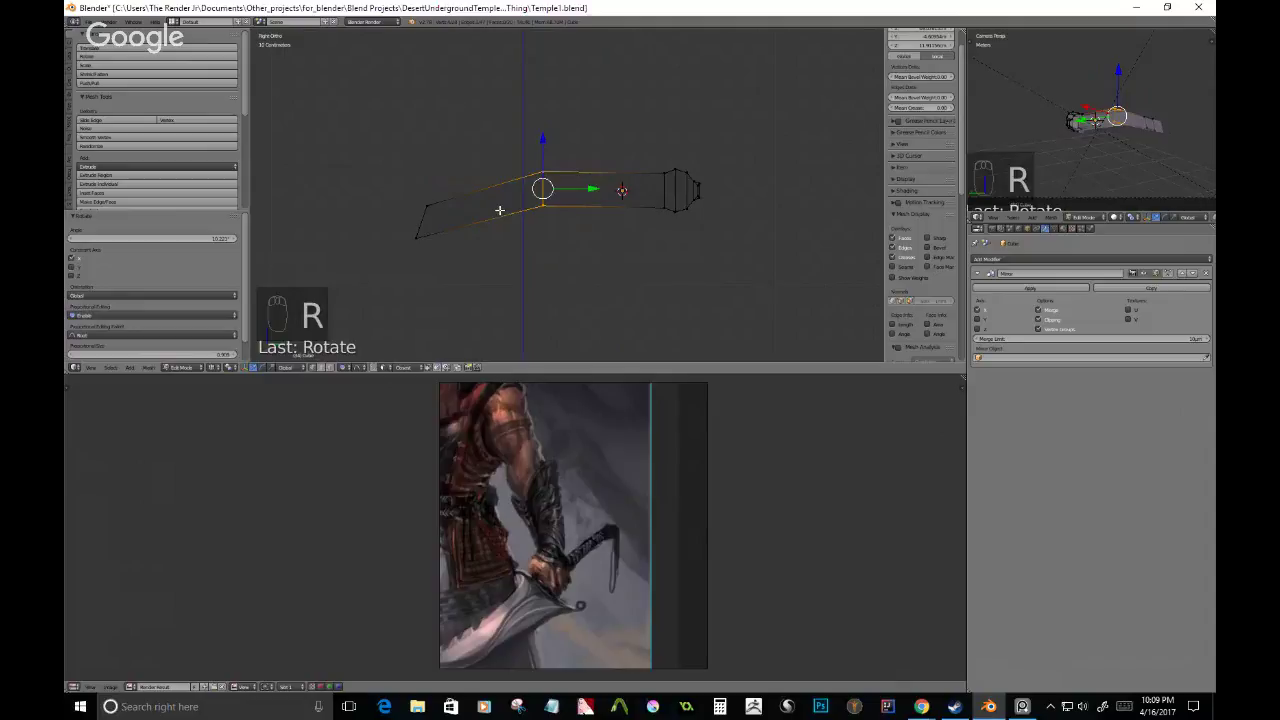
- Add a centred loop cut between the grip's bend and its blade end, rotate it, and raise it along Z to smooth the curve
key(ctrl+r)
click(500, 210)
right_click(500, 210)
key(r)
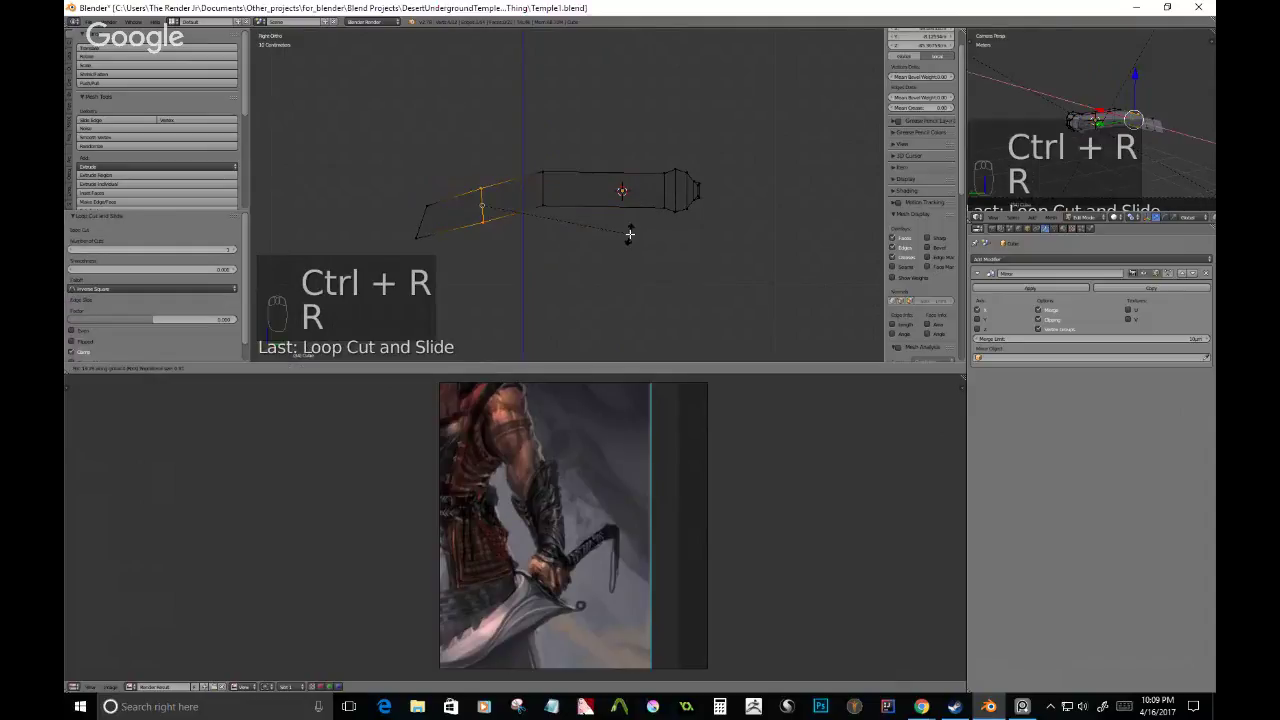
click(629, 234)
key(g)
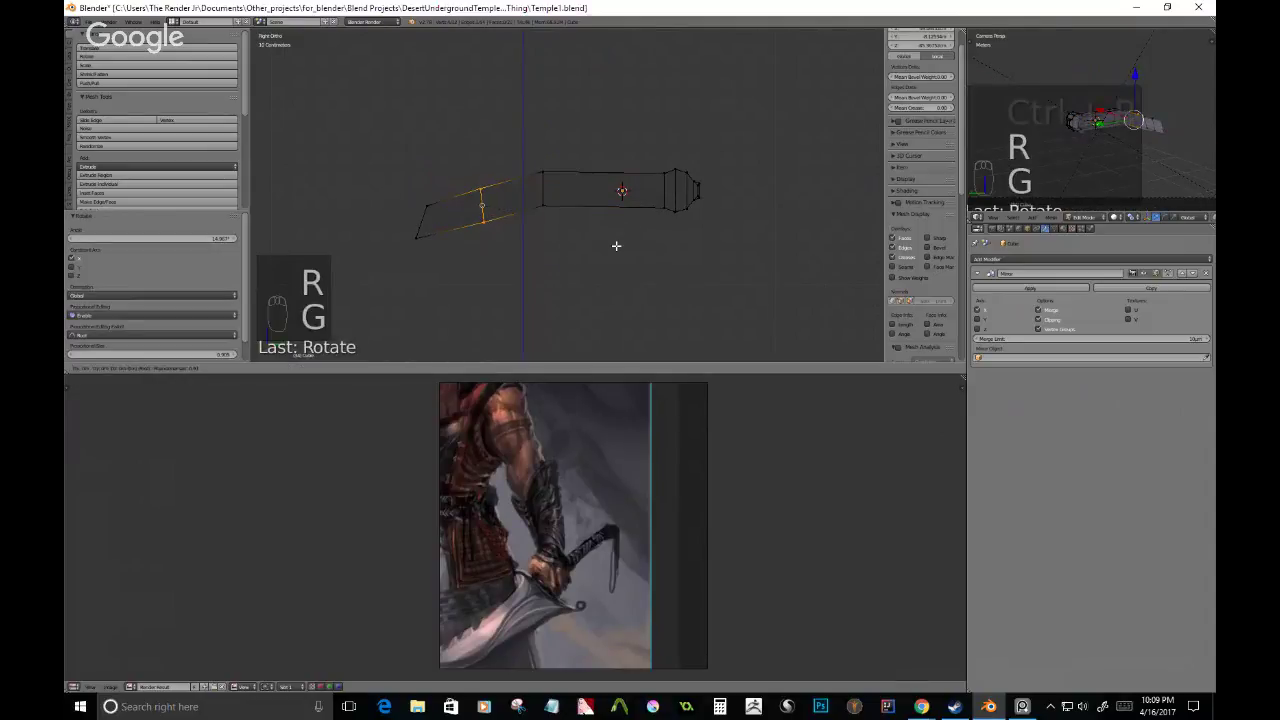
click(616, 245)
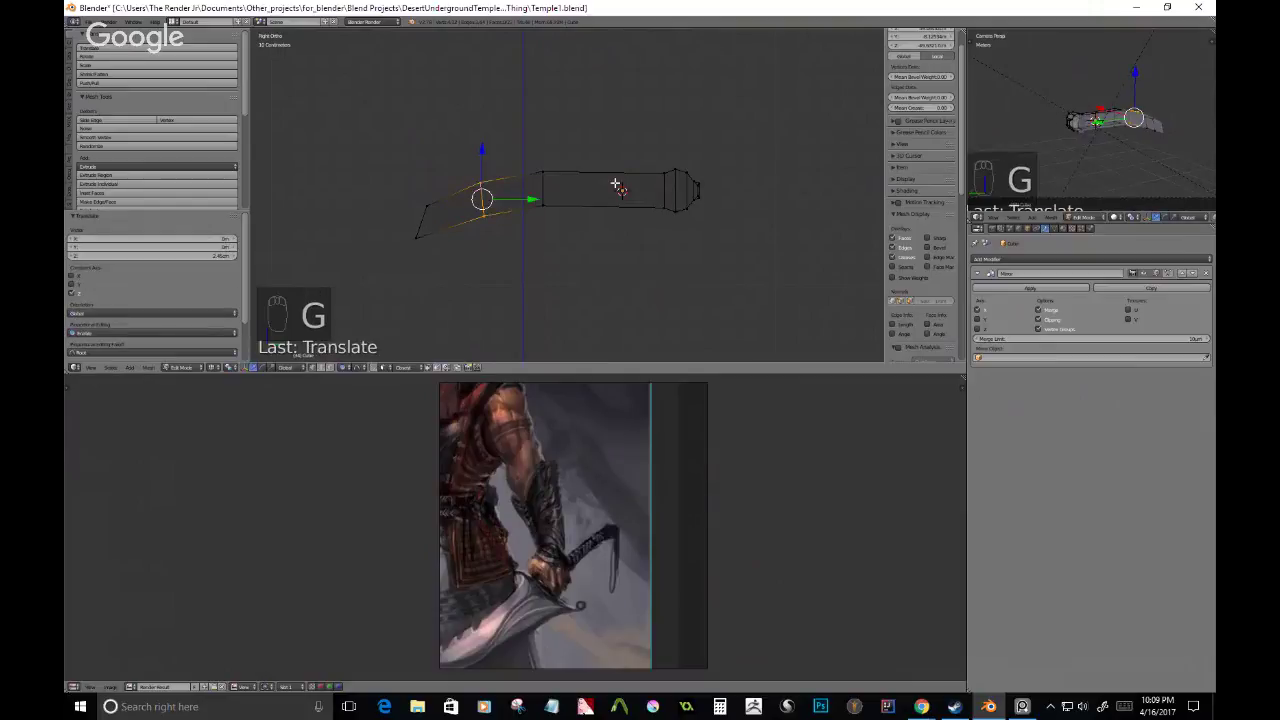
- Box-select the whole pommel, lower it along Z, and rotate it to follow the curve of the grip
key(b)
drag(650, 154, 730, 270)
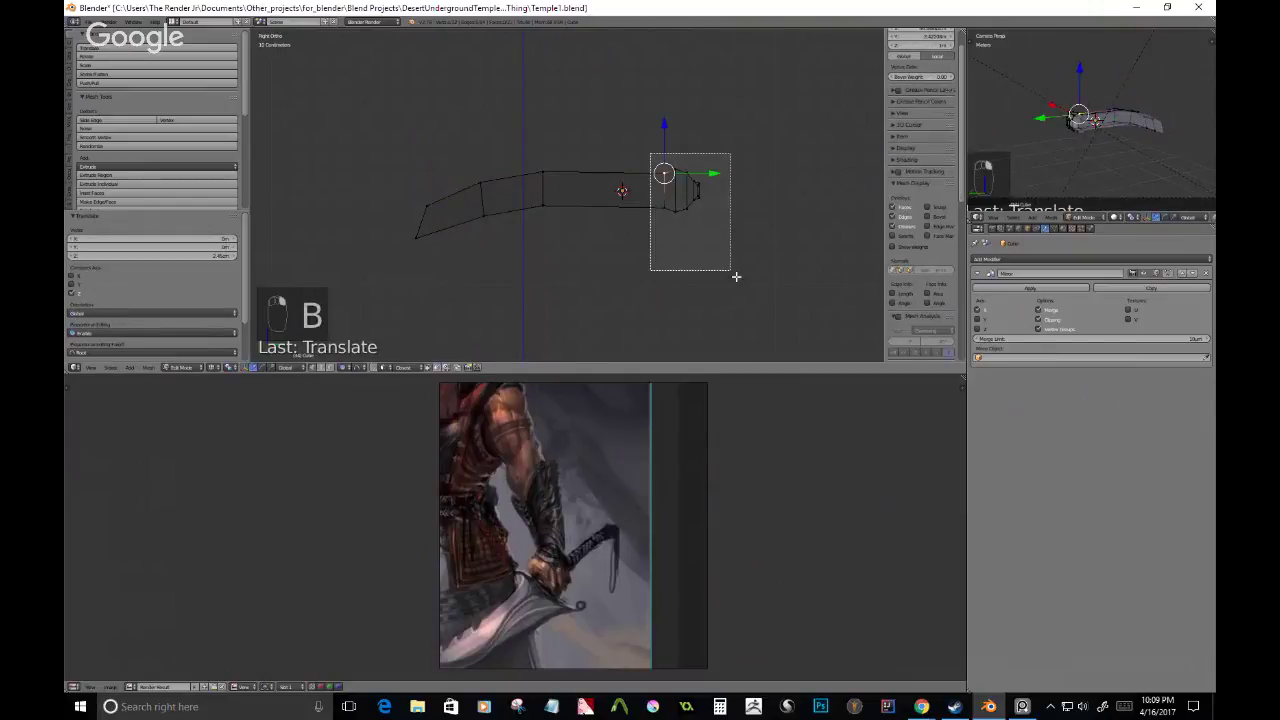
key(g)
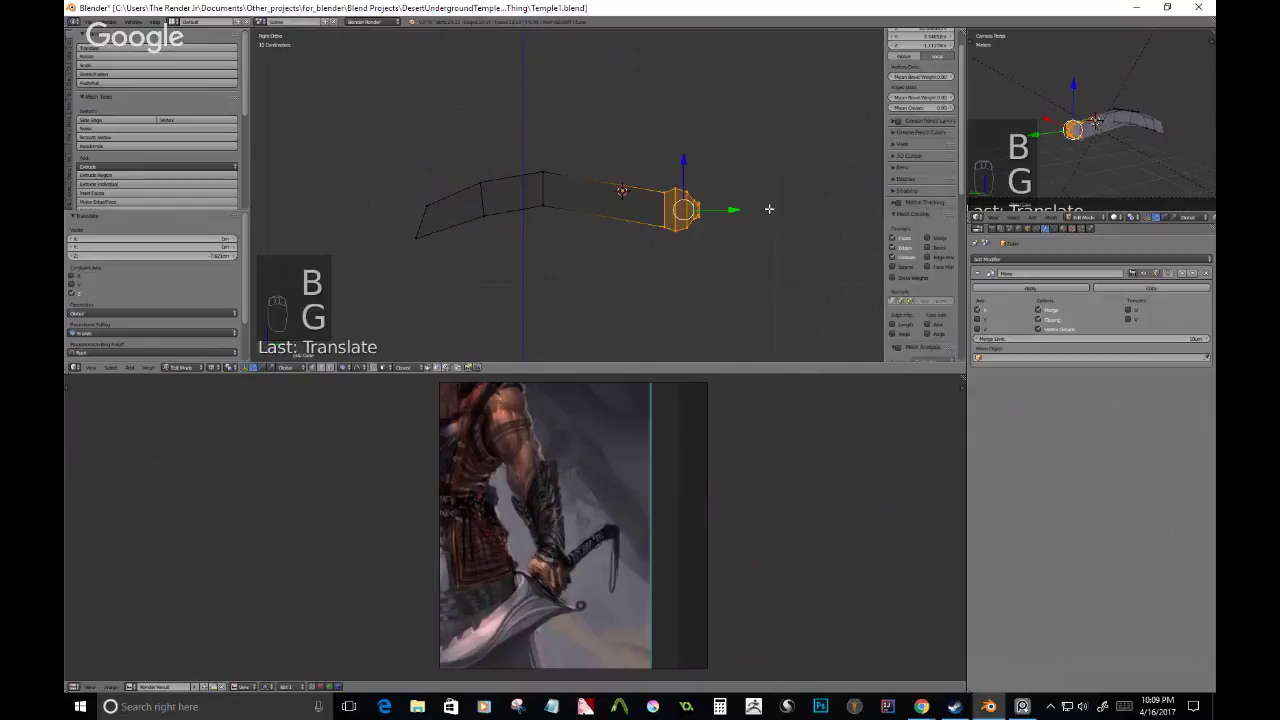
key(r)
click(761, 229)
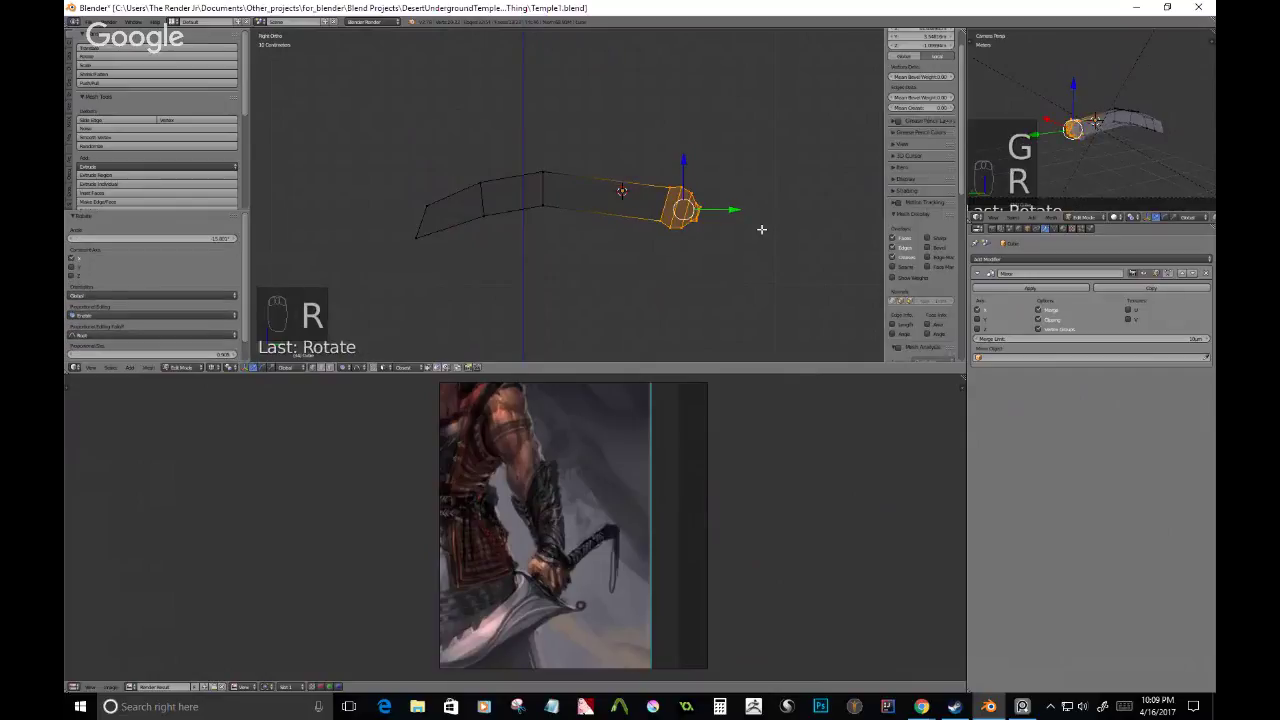
- Select the vertices of the grip's blade end and raise them along Z to soften the curve
right_click(423, 201)
key(b)
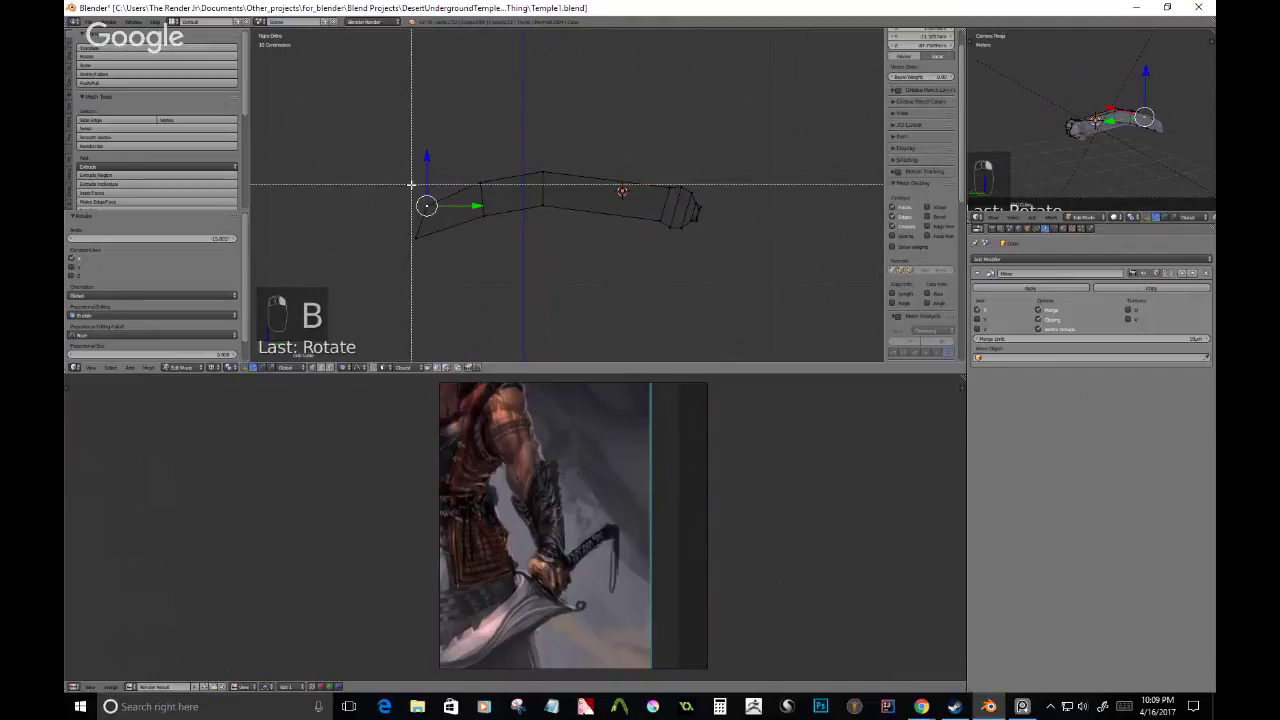
drag(411, 184, 456, 254)
key(g)
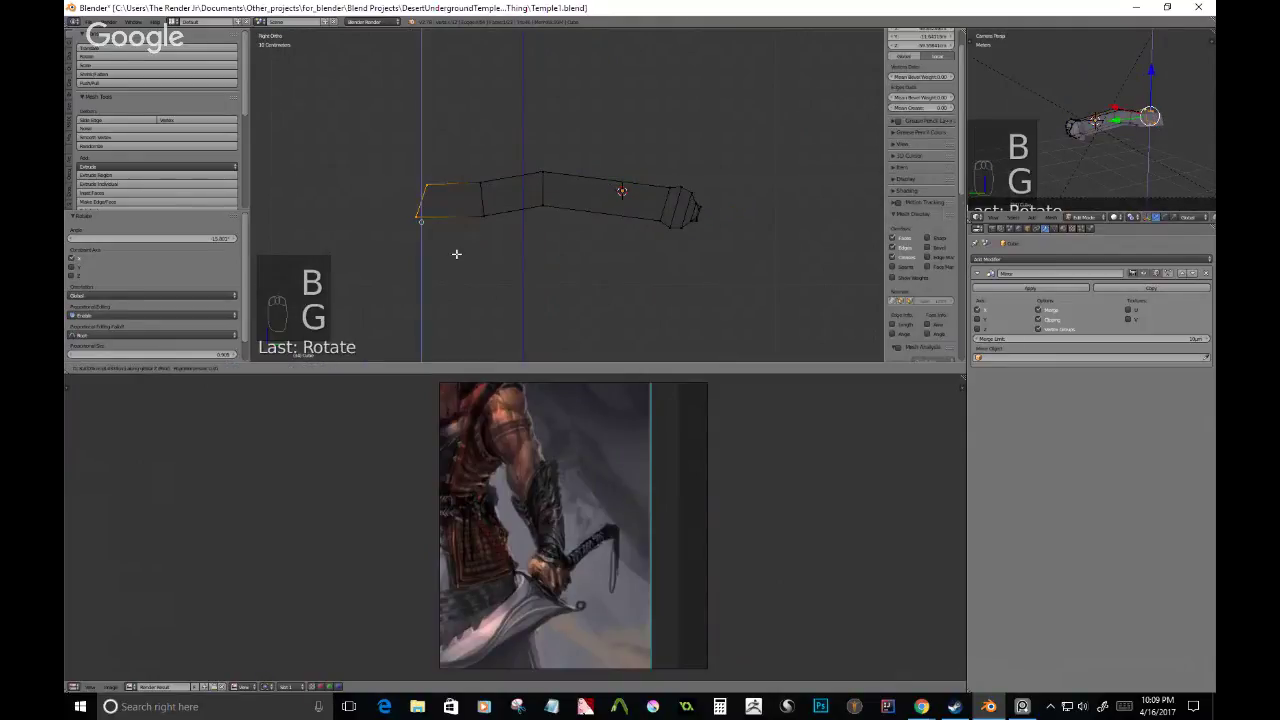
click(456, 254)
- Add a centred loop cut to the grip between its bend and the pommel, and raise it along Z to round the curve
middle_drag(456, 254, 654, 313)
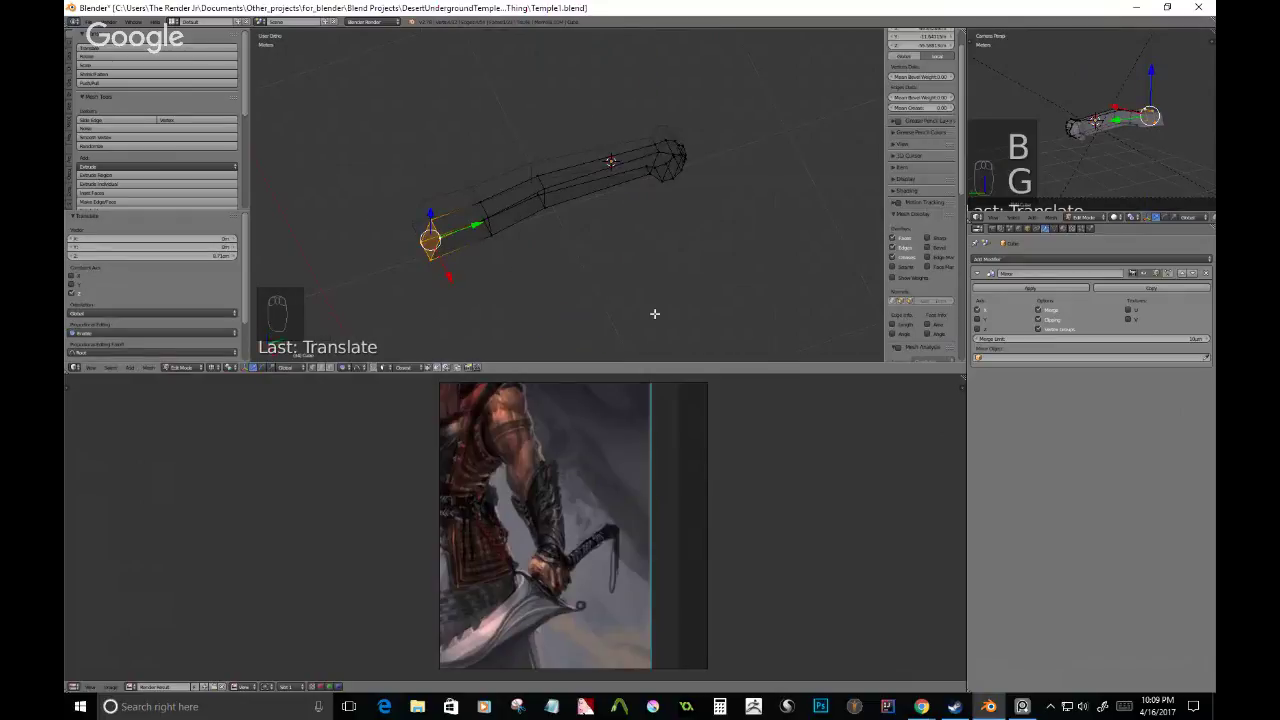
key(KP_3)
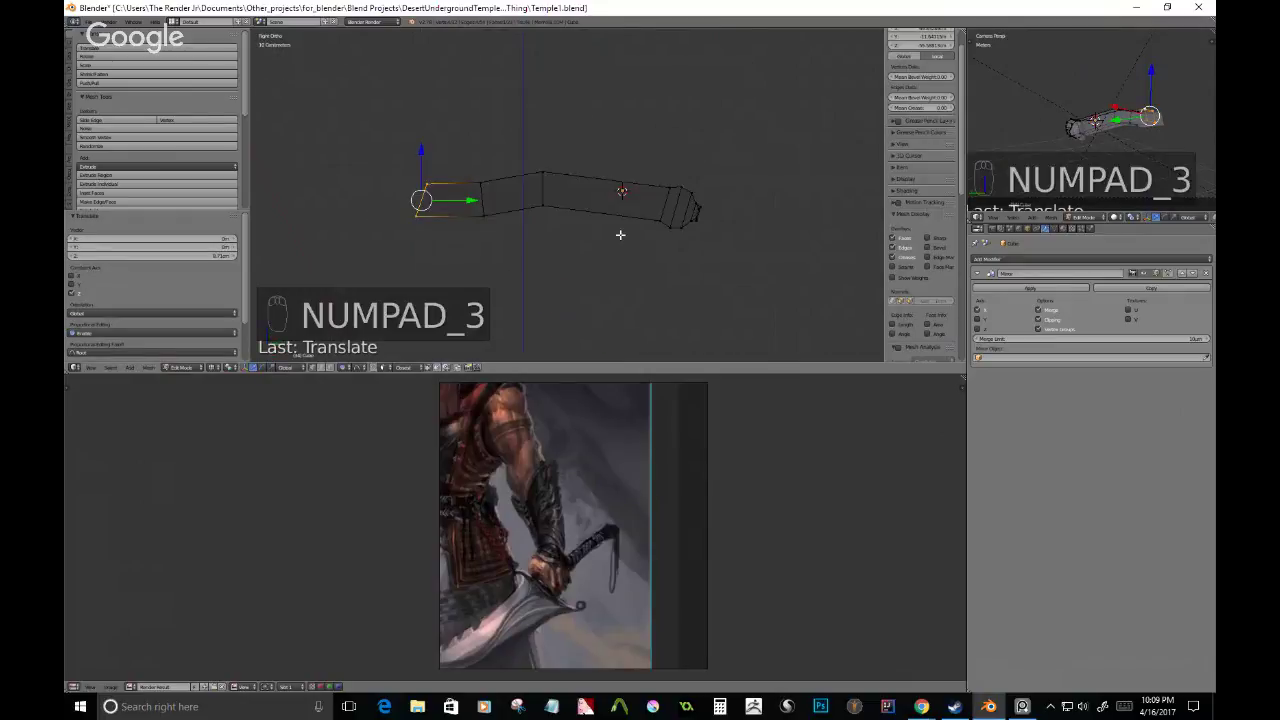
key(ctrl+r)
click(622, 230)
right_click(622, 230)
key(g)
key(z)
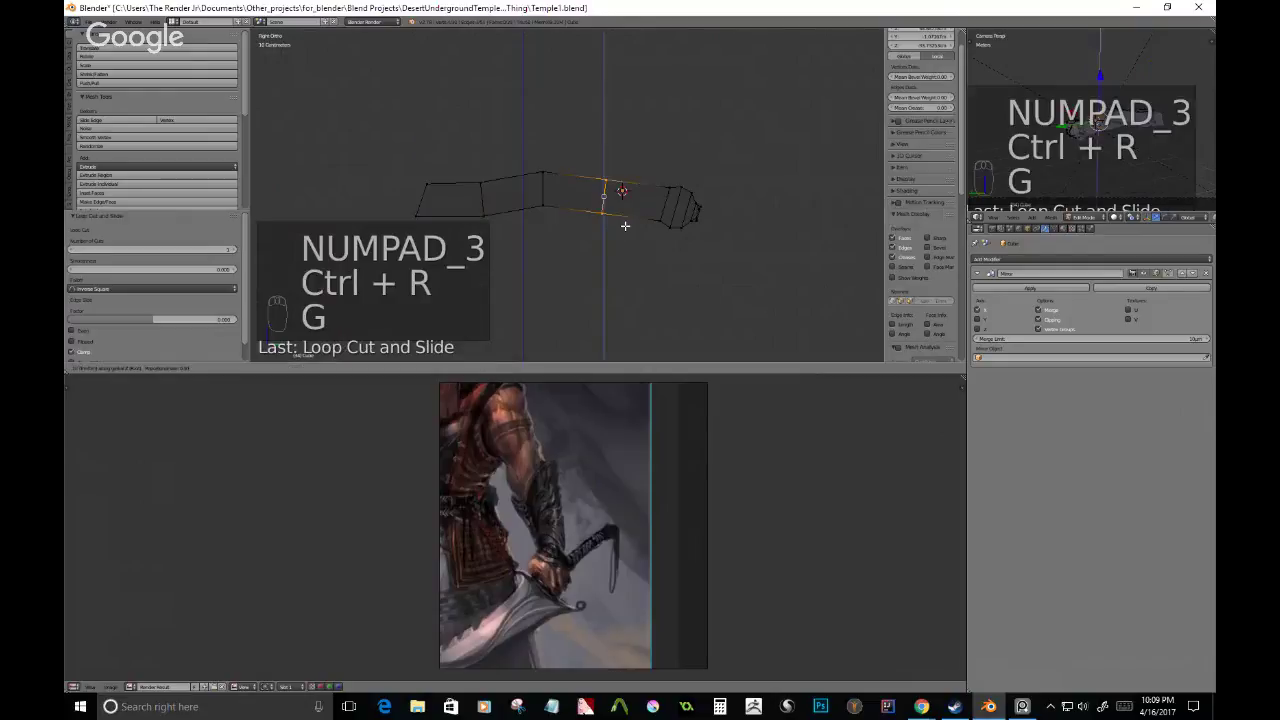
click(625, 226)
- Compare the grip's shape with the sword references, and look closely at the guard of the long curved sword
scroll(600, 440, down, 3)
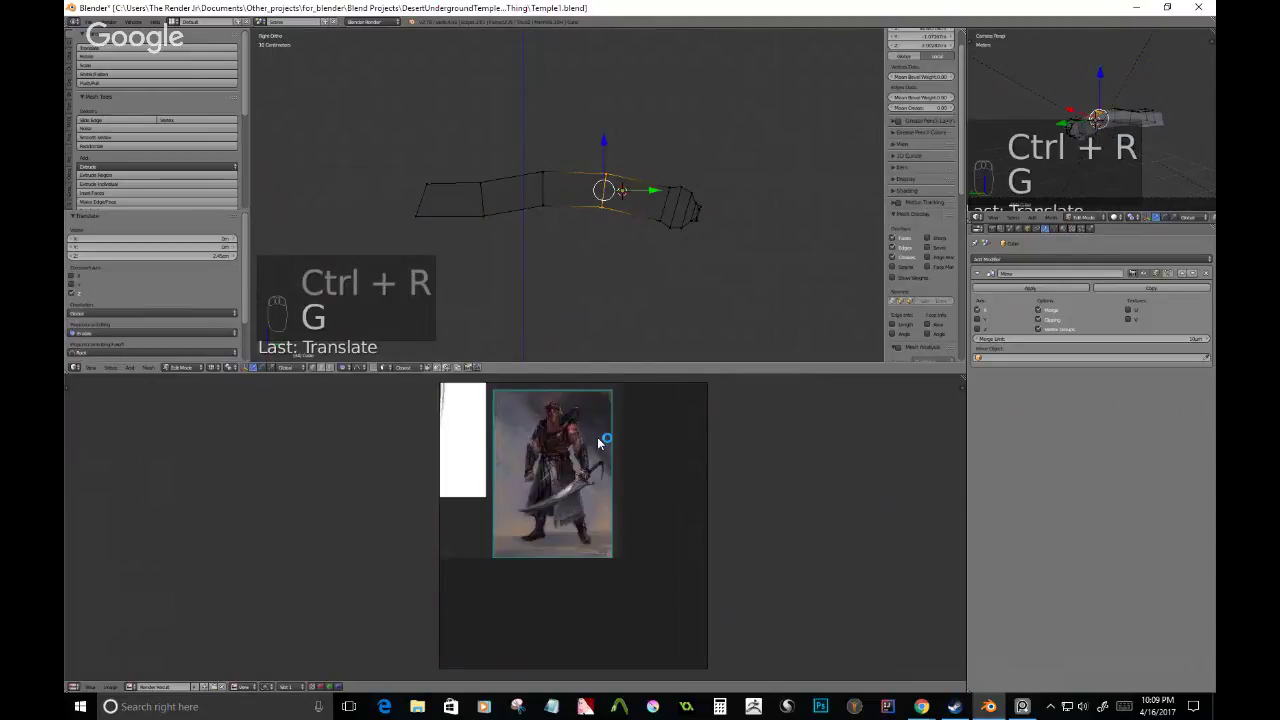
scroll(597, 437, down, 2)
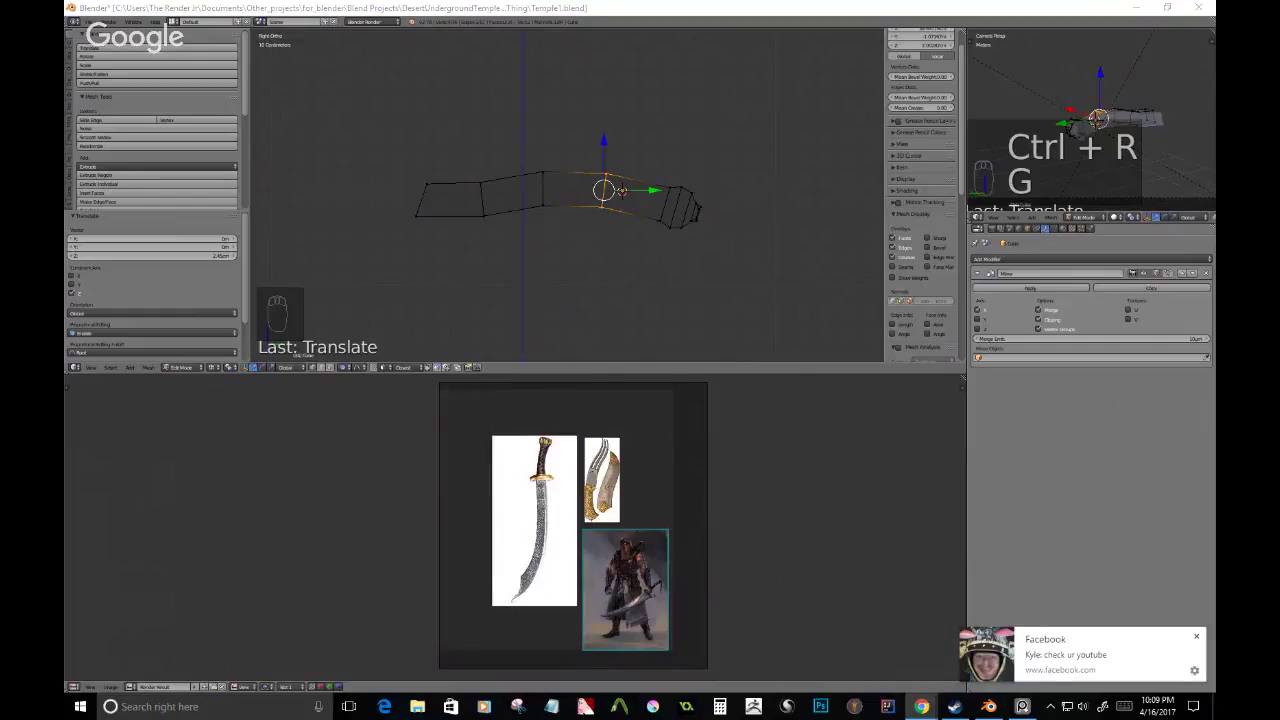
middle_drag(518, 208, 740, 238)
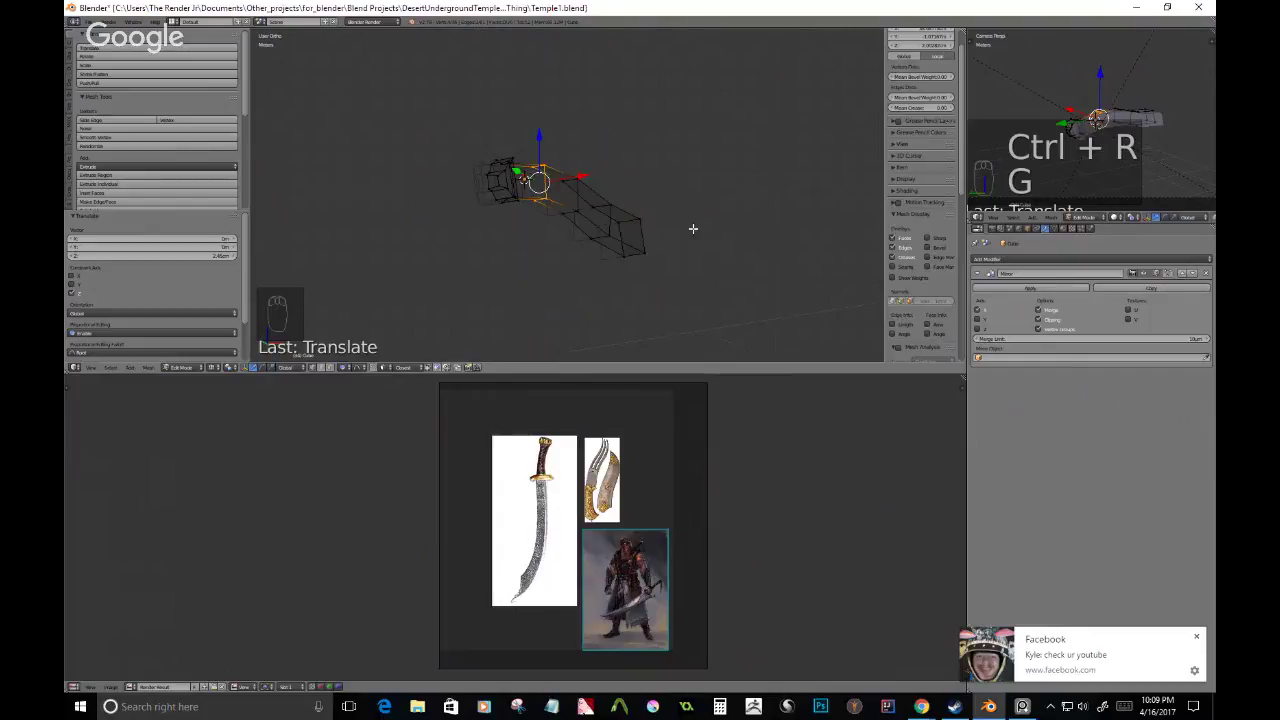
middle_drag(693, 229, 621, 232)
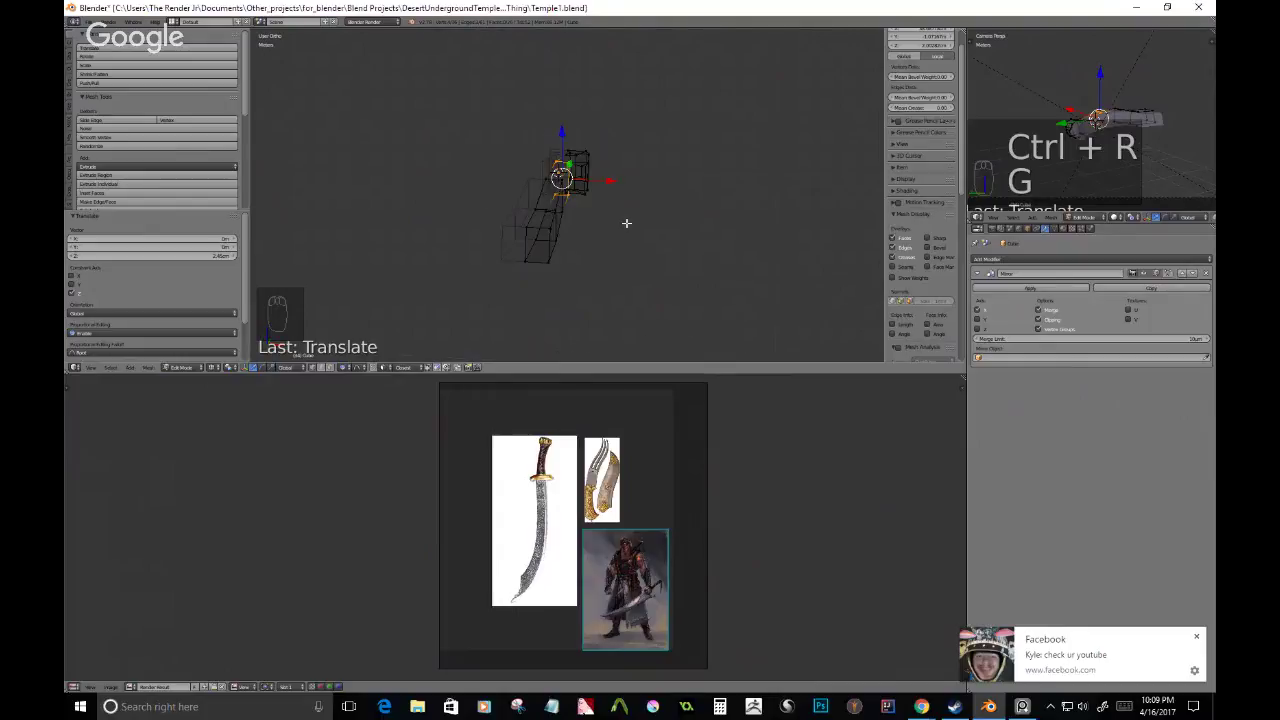
middle_drag(595, 237, 565, 240)
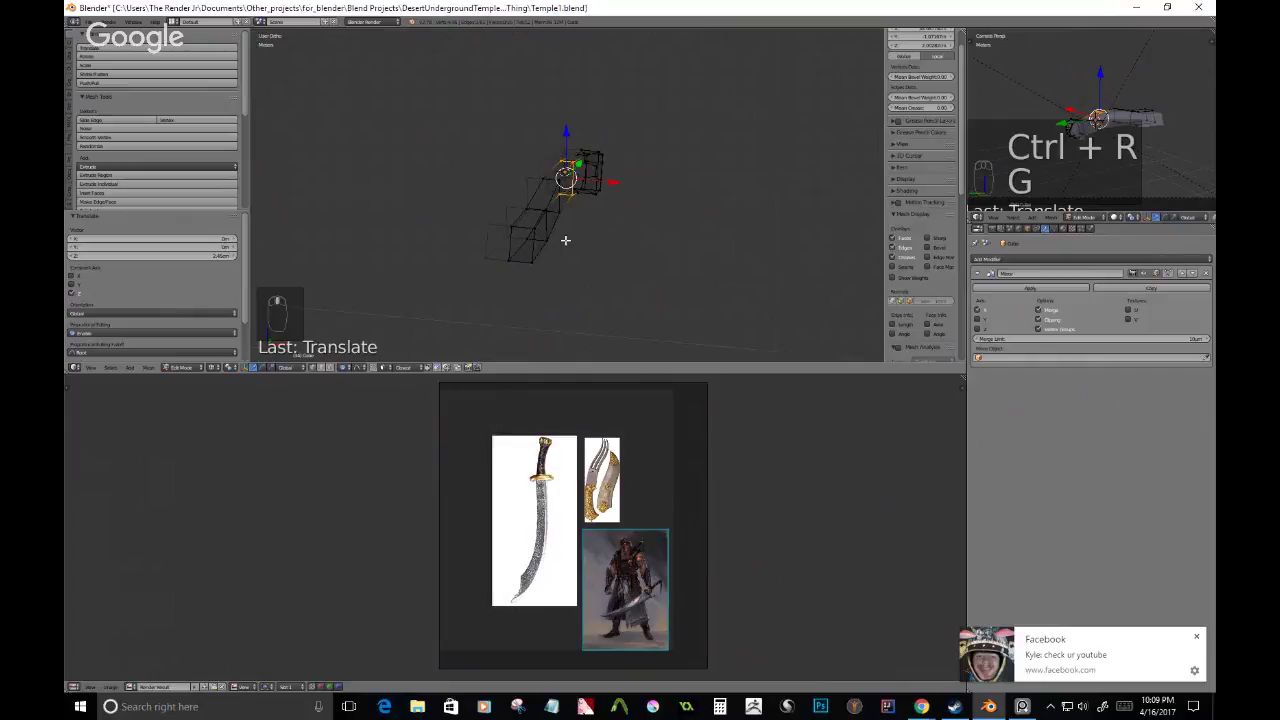
key(KP_3)
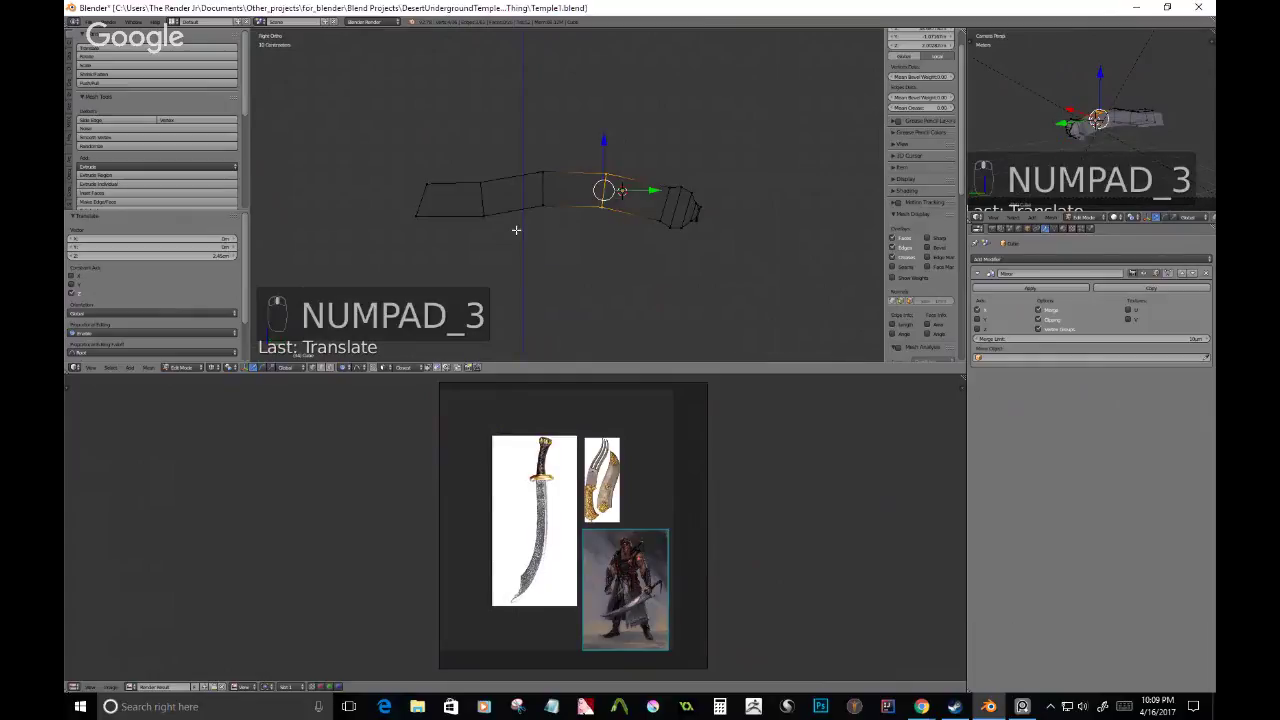
scroll(516, 230, up, 2)
shift+middle_drag(530, 213, 634, 251)
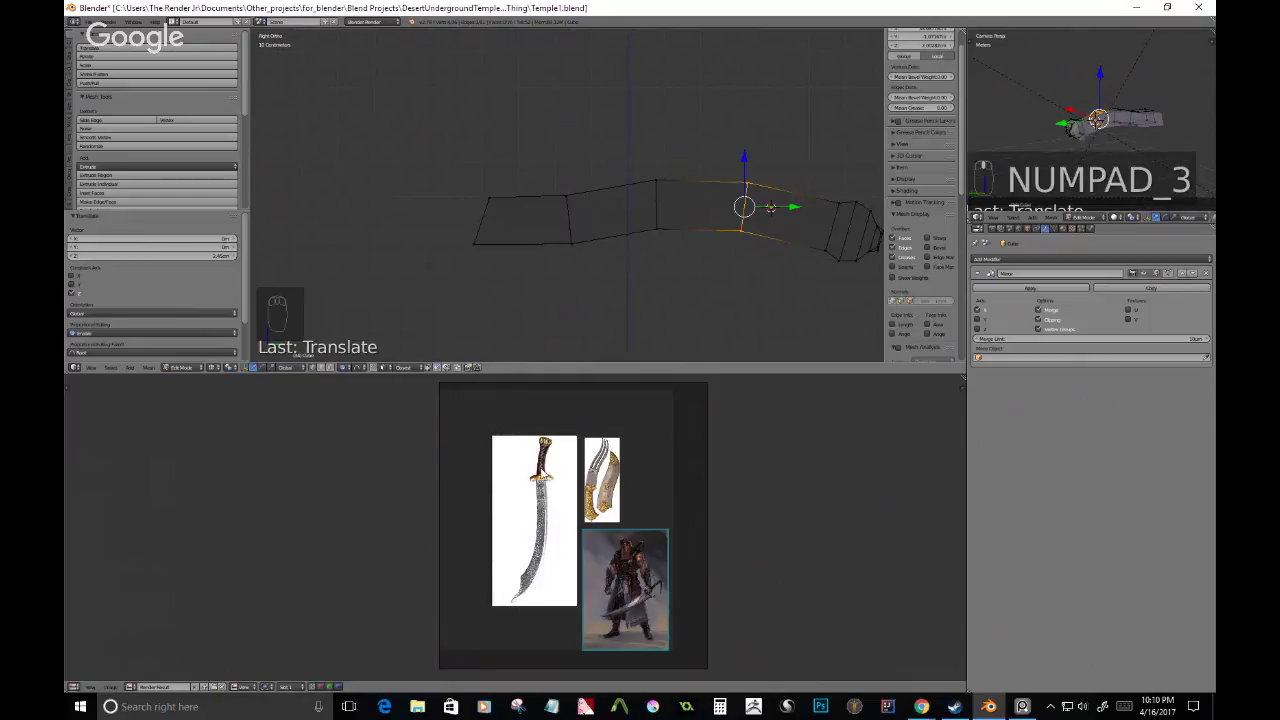
middle_drag(586, 518, 620, 572)
scroll(620, 572, up, 1)
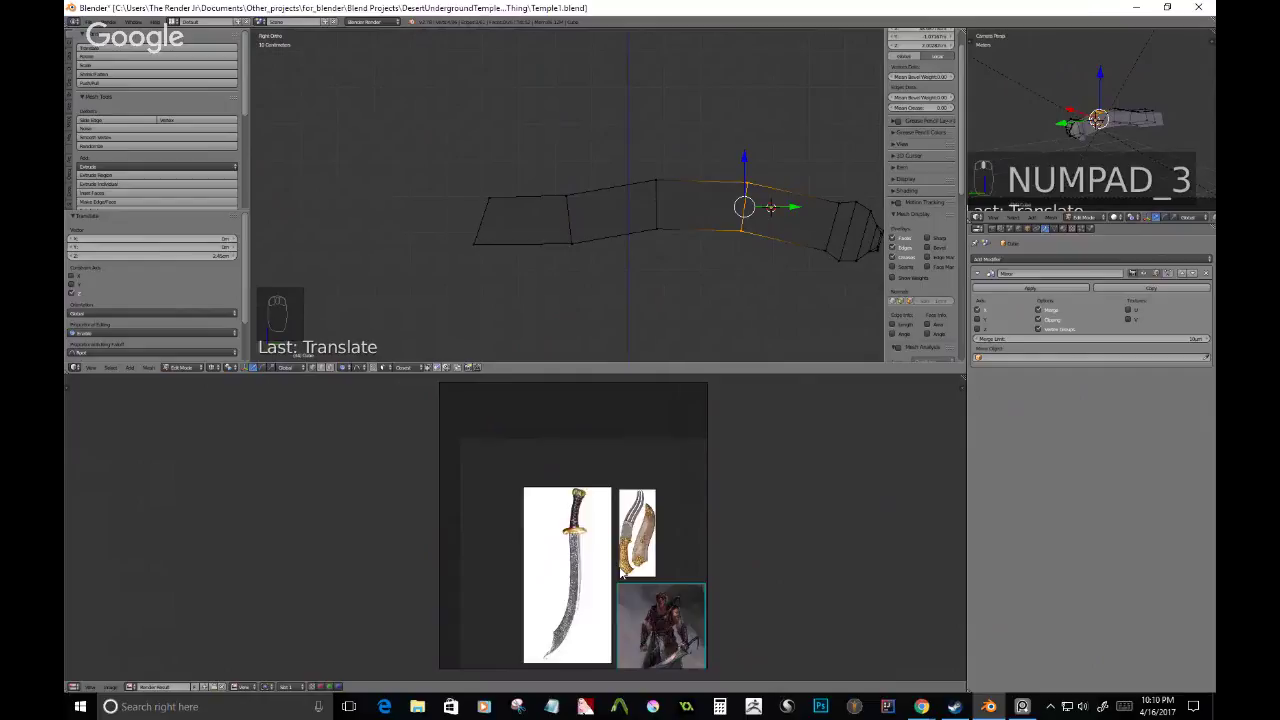
double_click(650, 610)
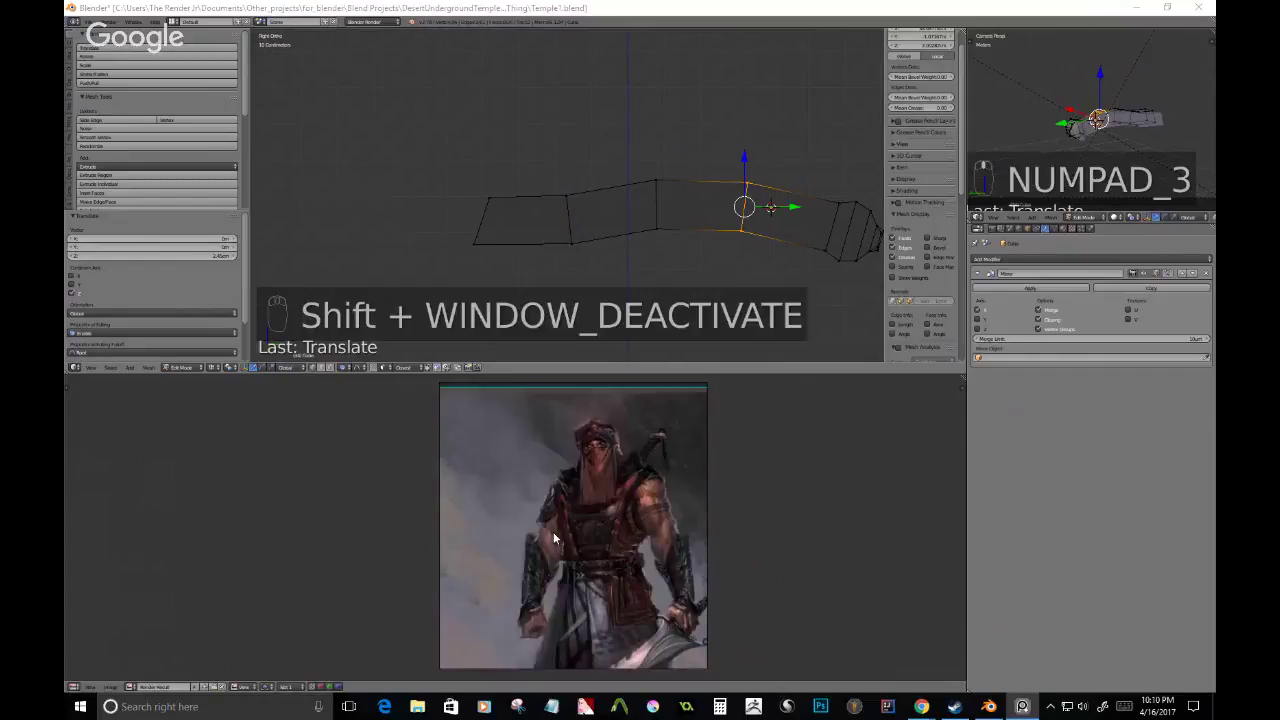
double_click(553, 538)
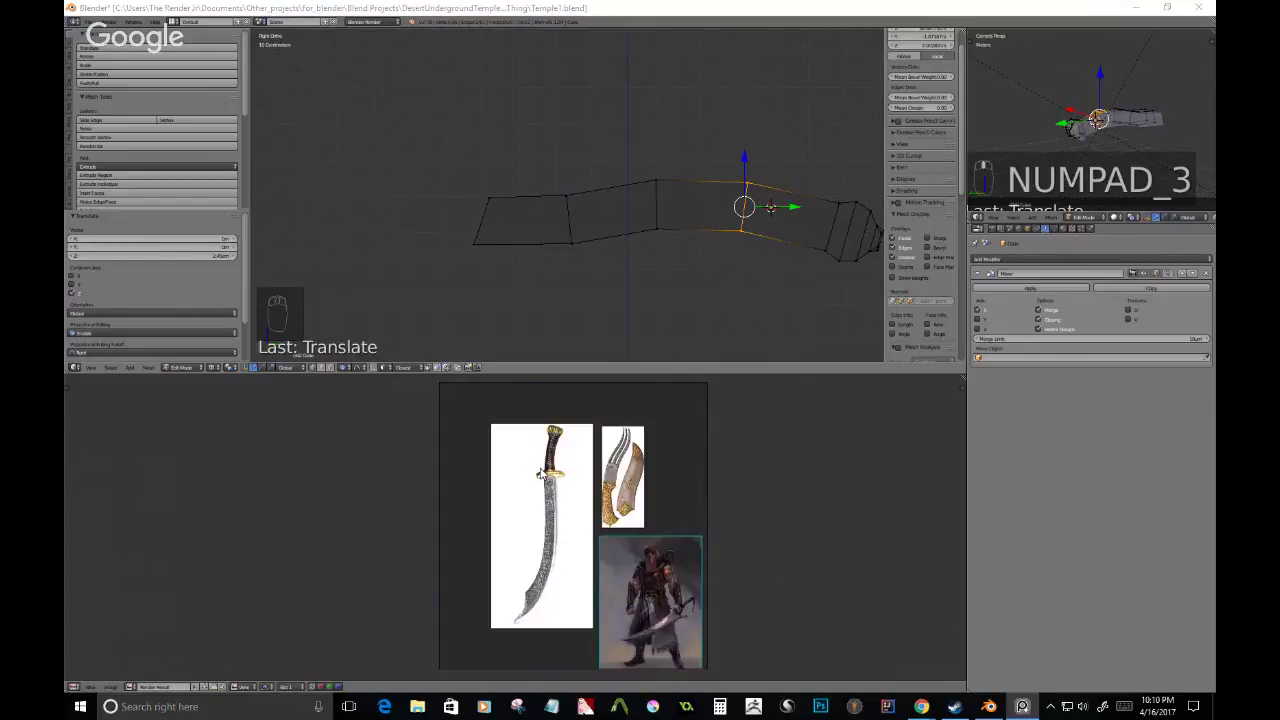
double_click(540, 474)
middle_drag(512, 240, 524, 237)
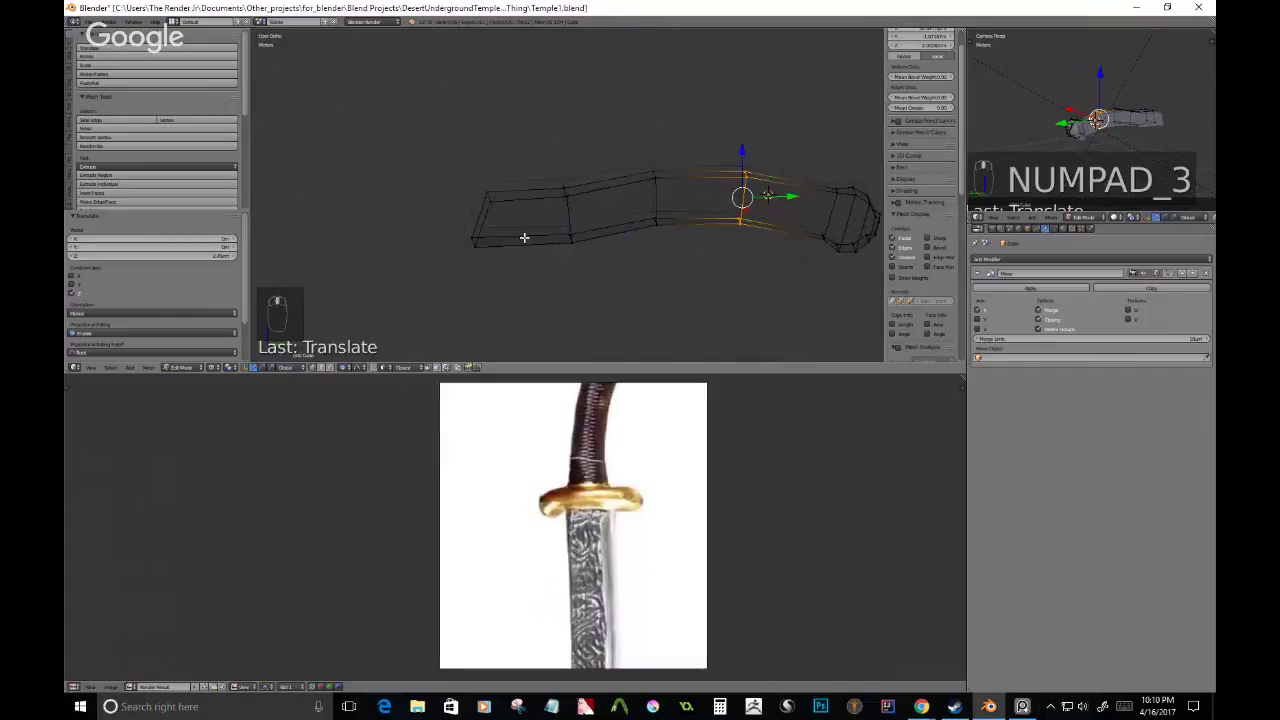
key(KP_7)
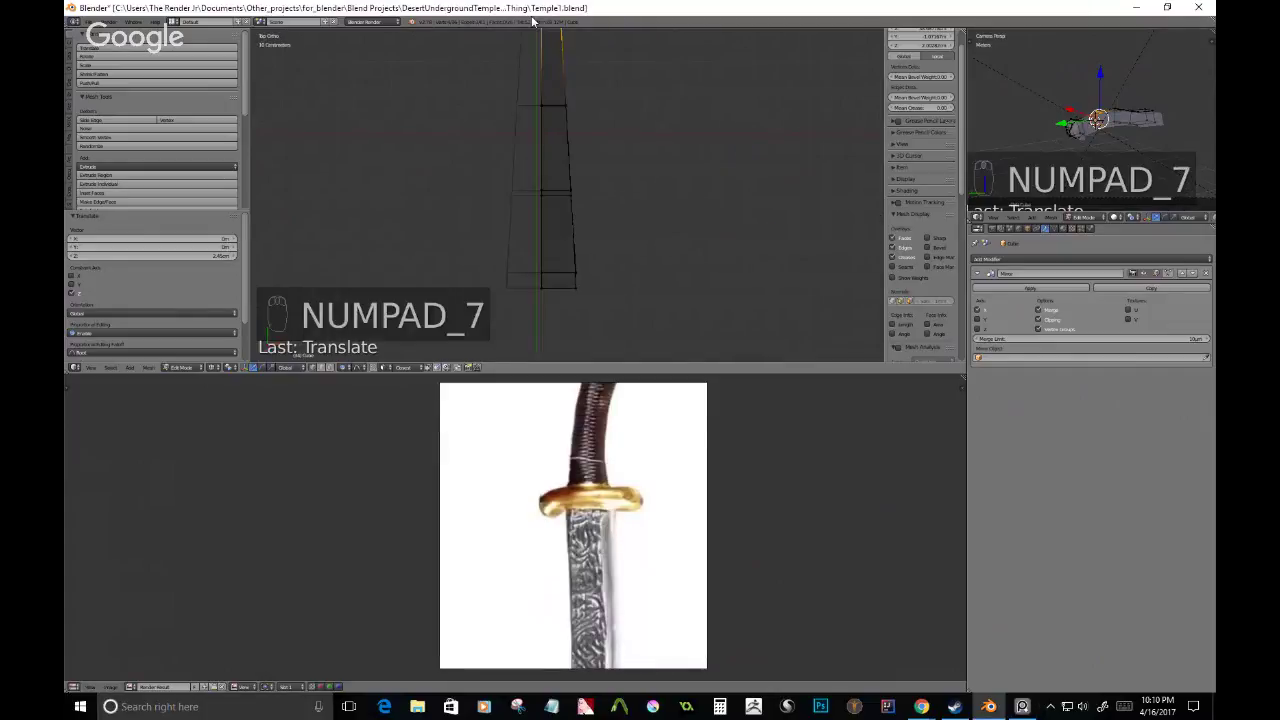
scroll(594, 269, down, 2)
shift+middle_drag(594, 269, 608, 244)
scroll(606, 217, up, 1)
right_click(604, 241)
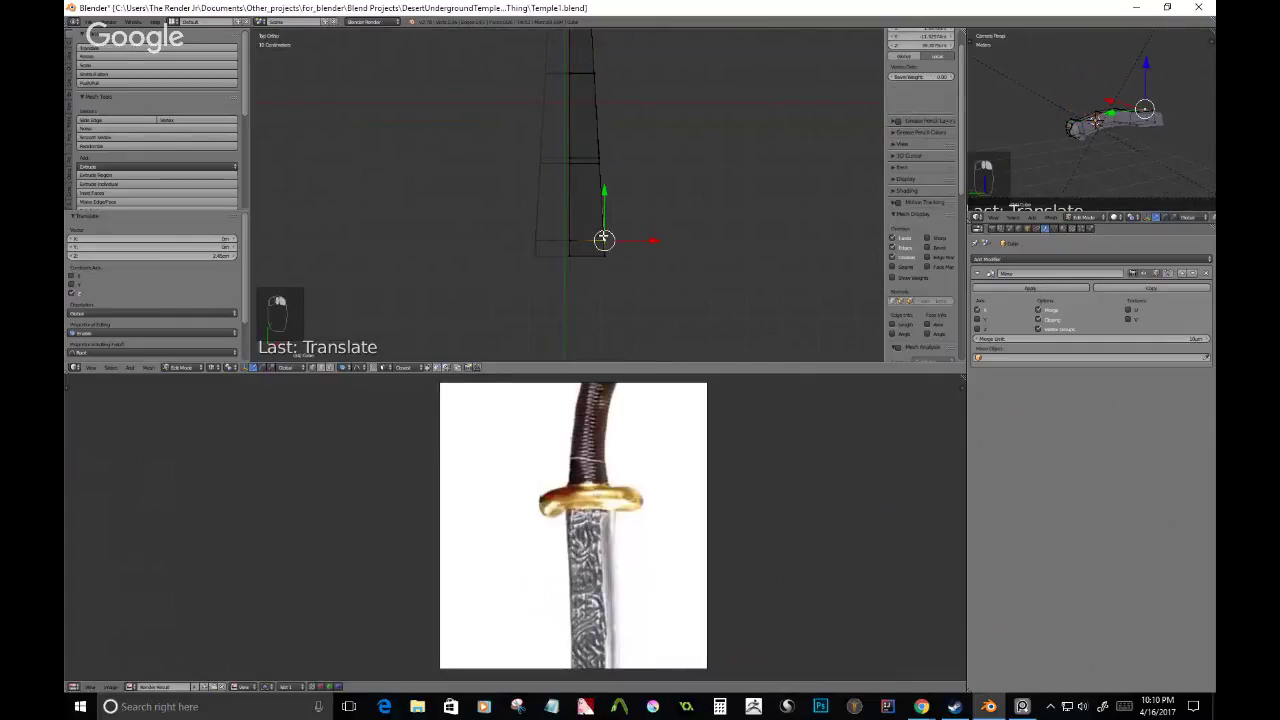
key(b)
key(g)
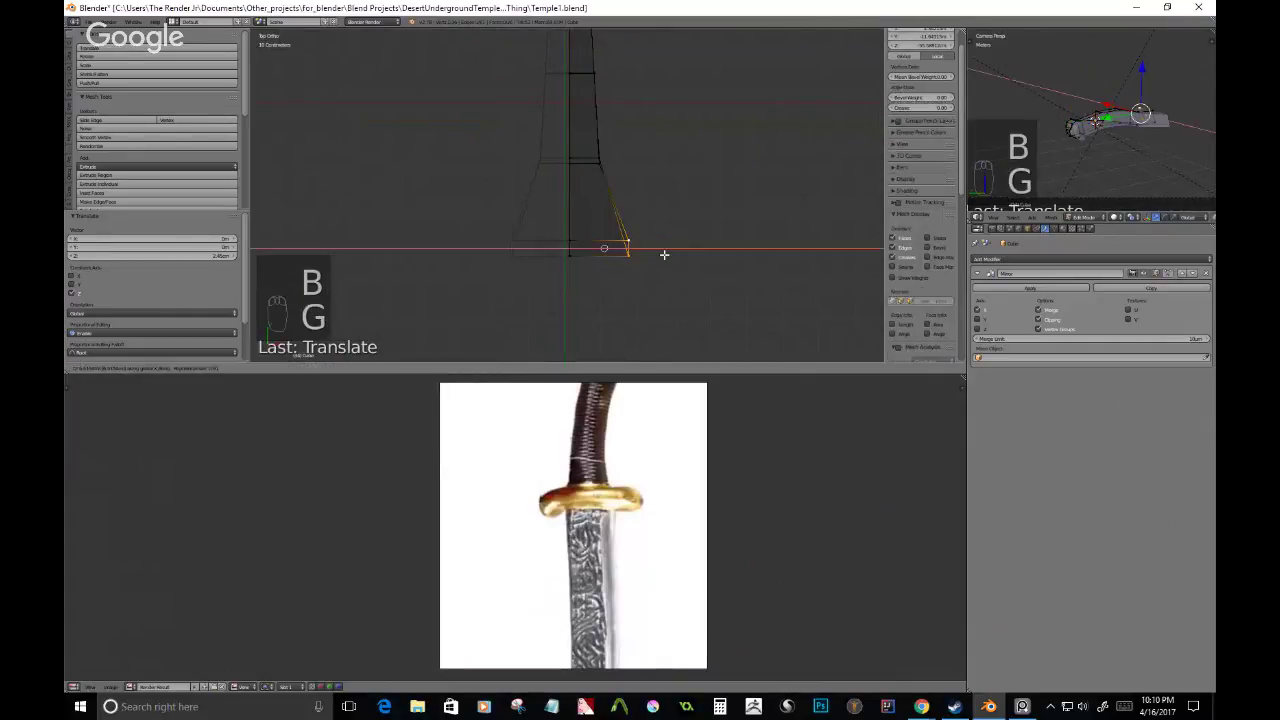
- Box-select the grip's blade-end vertices, extrude them along Y, and lengthen the new section further along Y
key(b)
drag(554, 214, 615, 262)
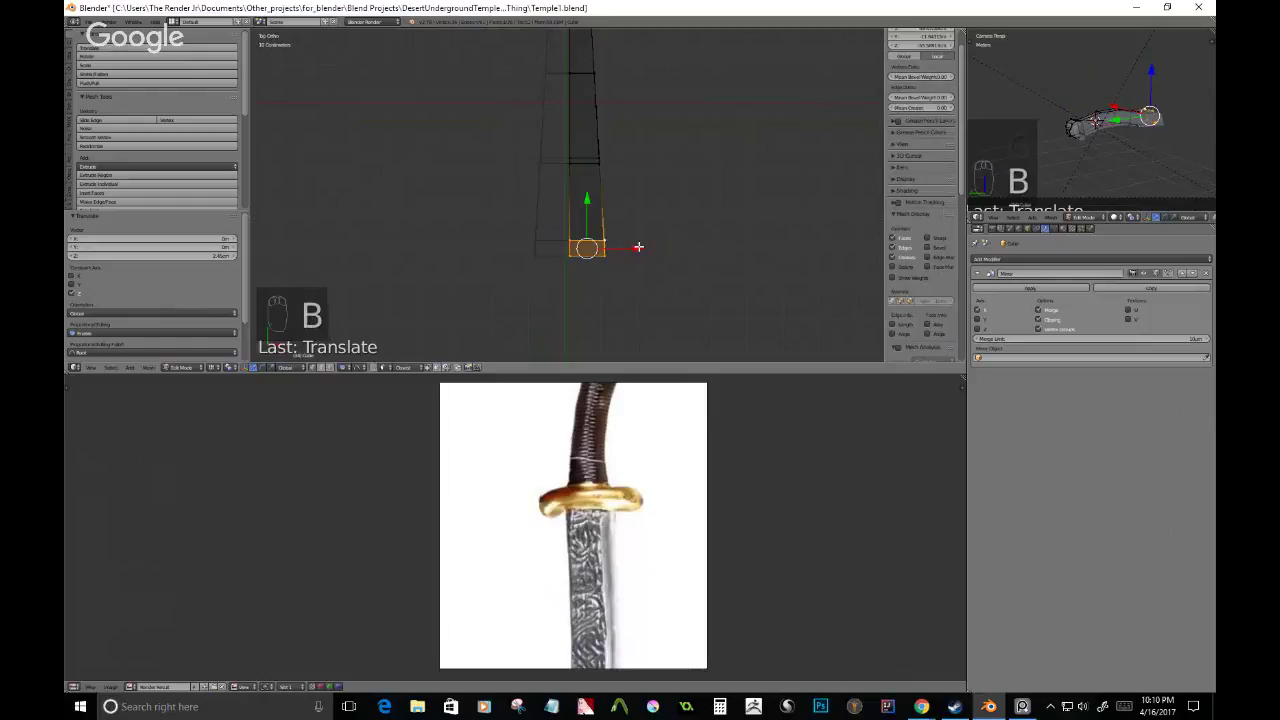
key(KP_7)
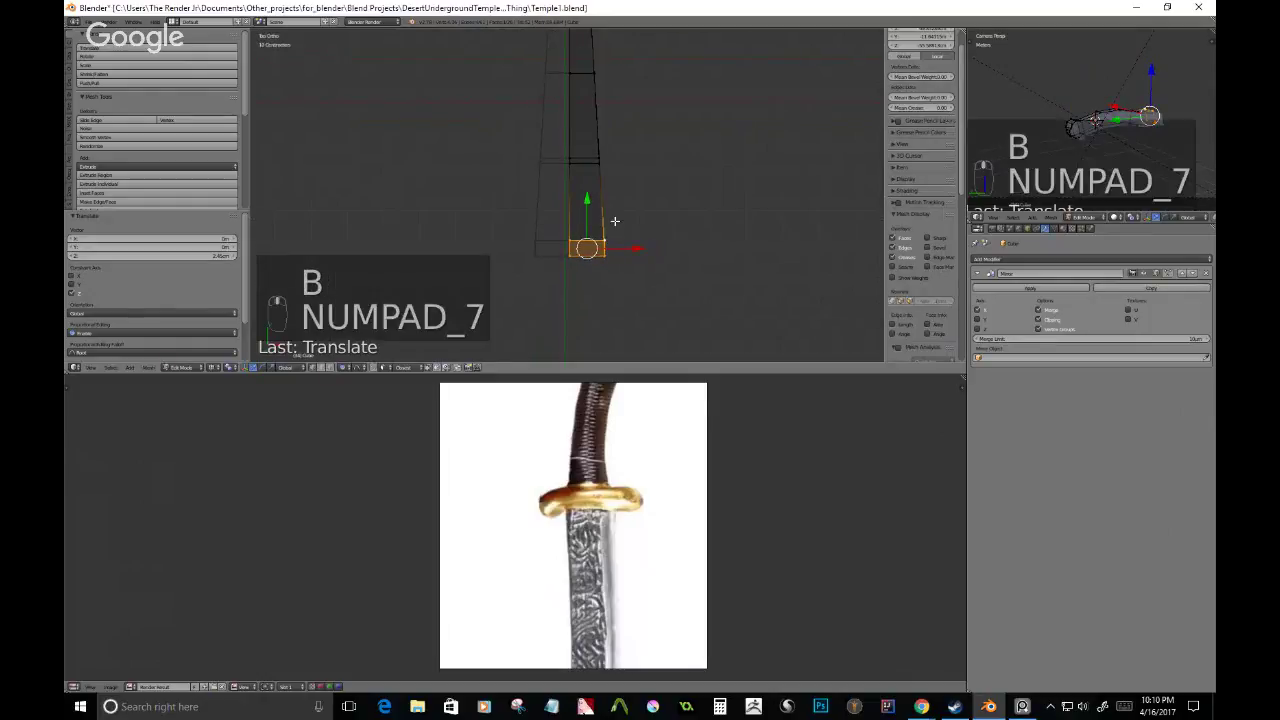
key(e)
click(672, 277)
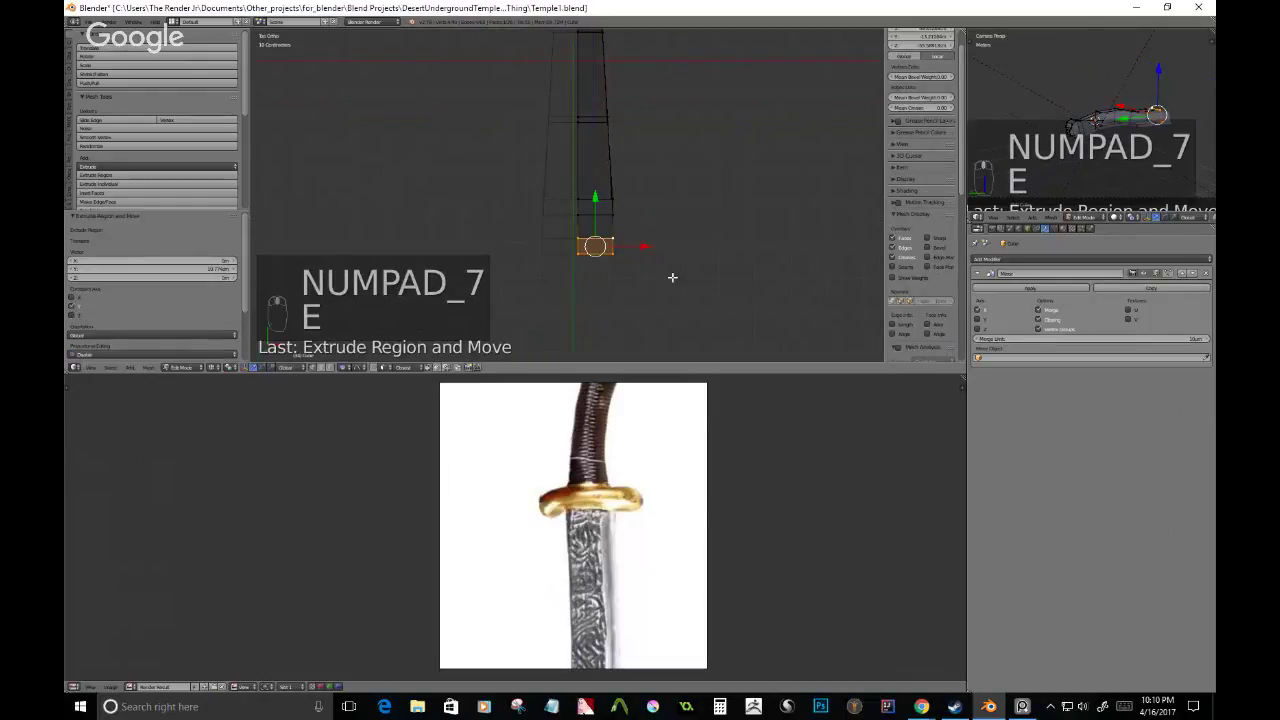
key(e)
click(660, 245)
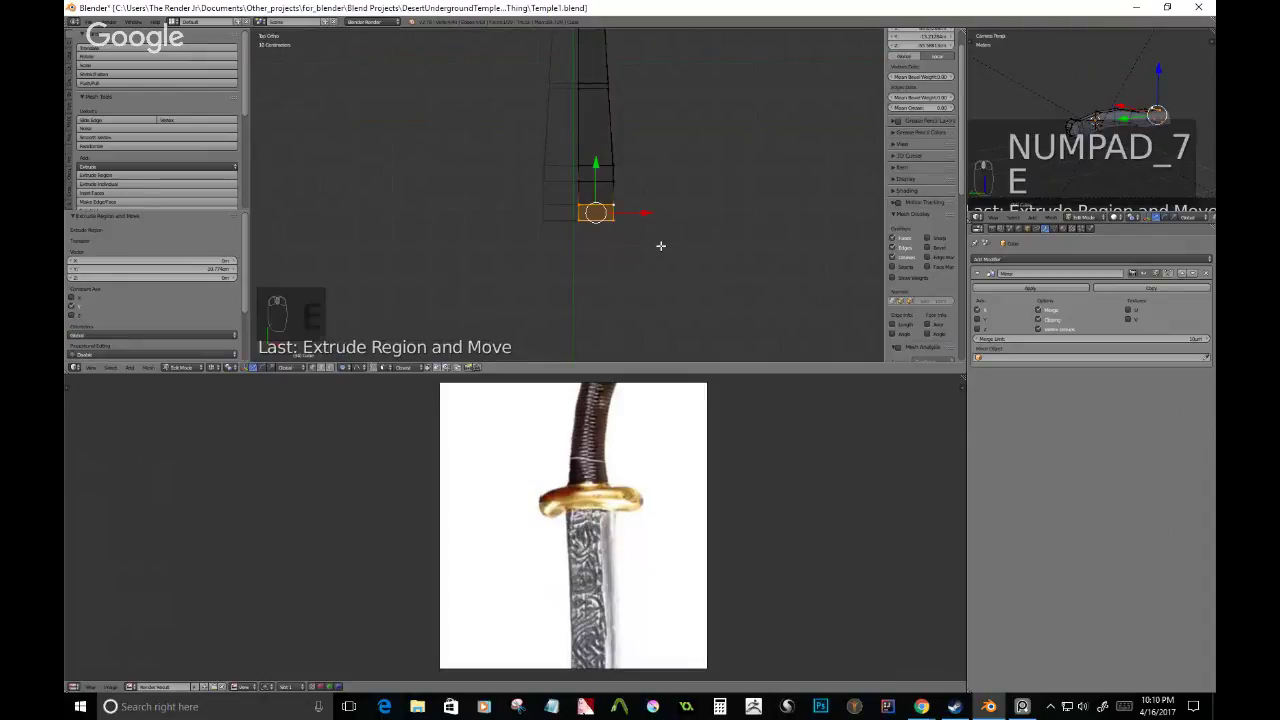
key(g)
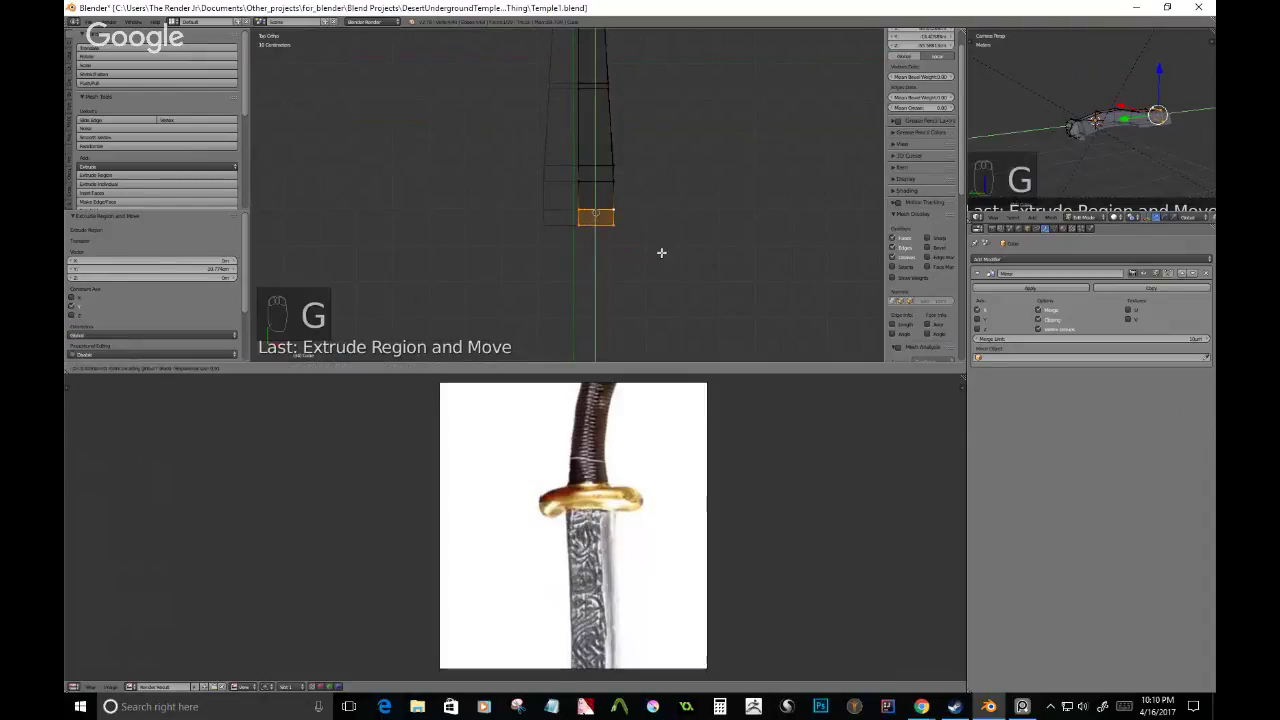
click(660, 274)
- With proportional editing off, add a centred loop cut to the new end section and scale it outward along X to form the guard
key(o)
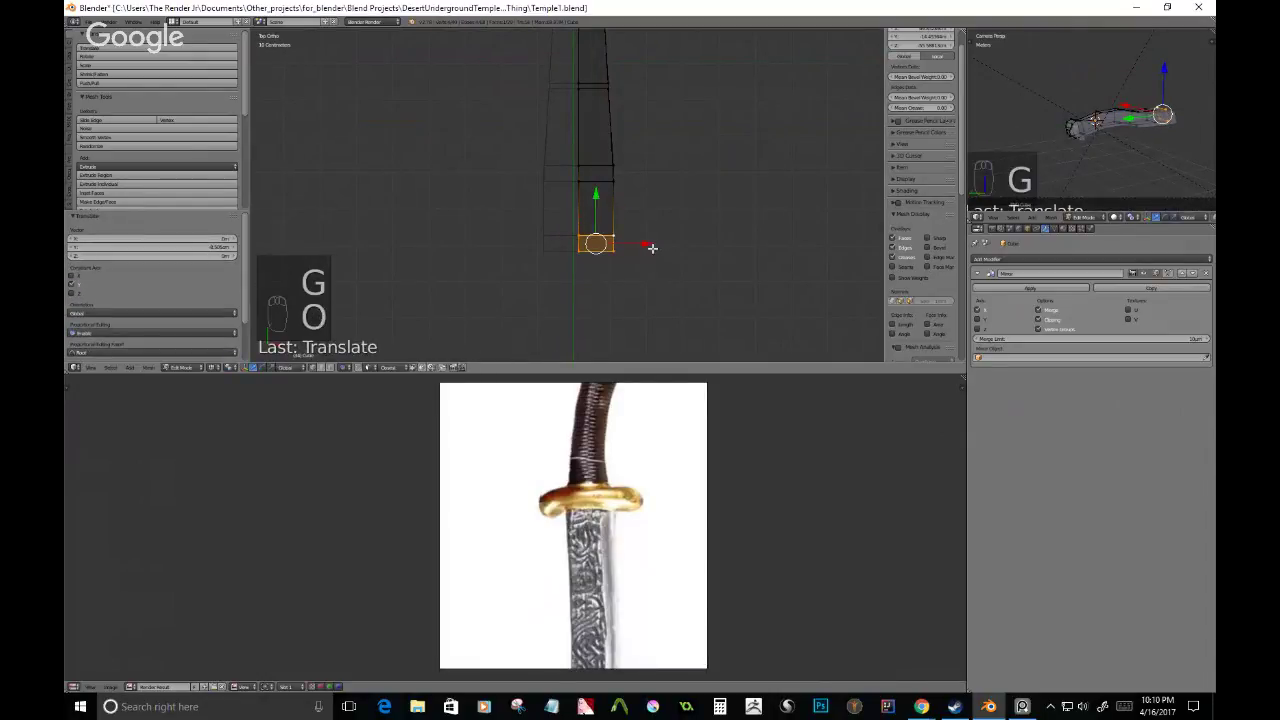
shift+middle_drag(639, 196, 636, 238)
key(ctrl+r)
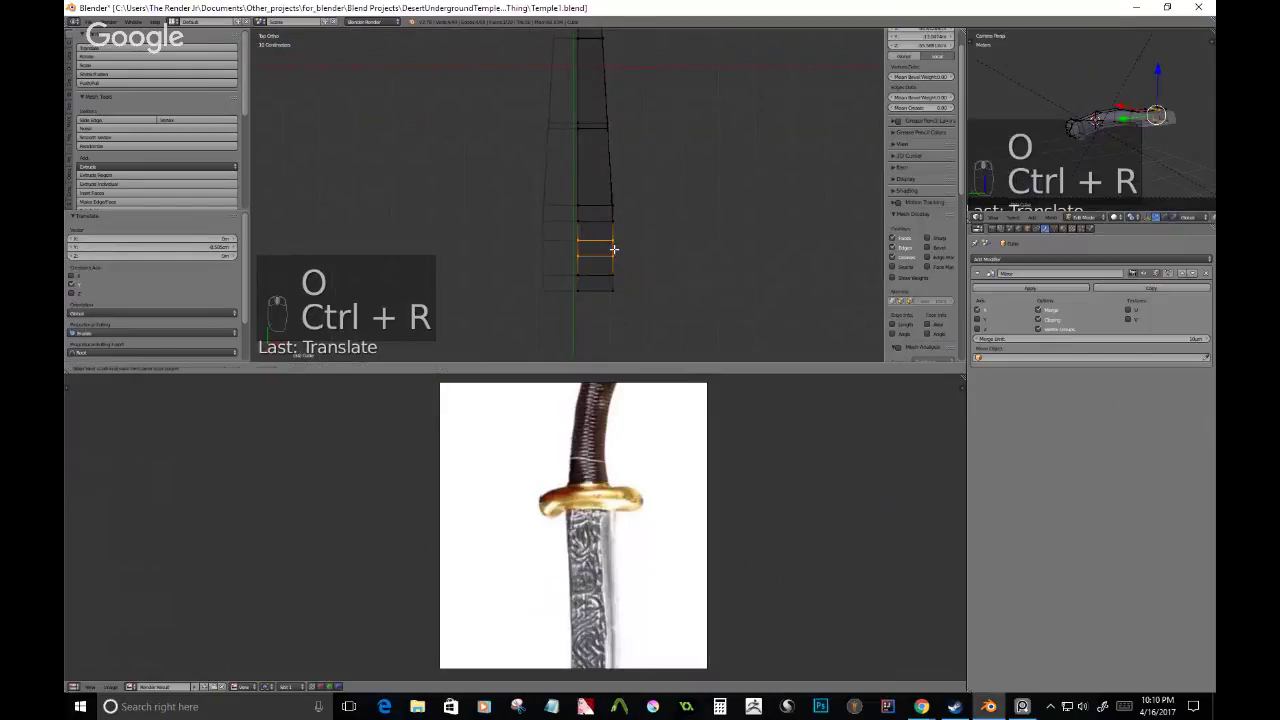
click(627, 262)
click(627, 262)
key(KP_7)
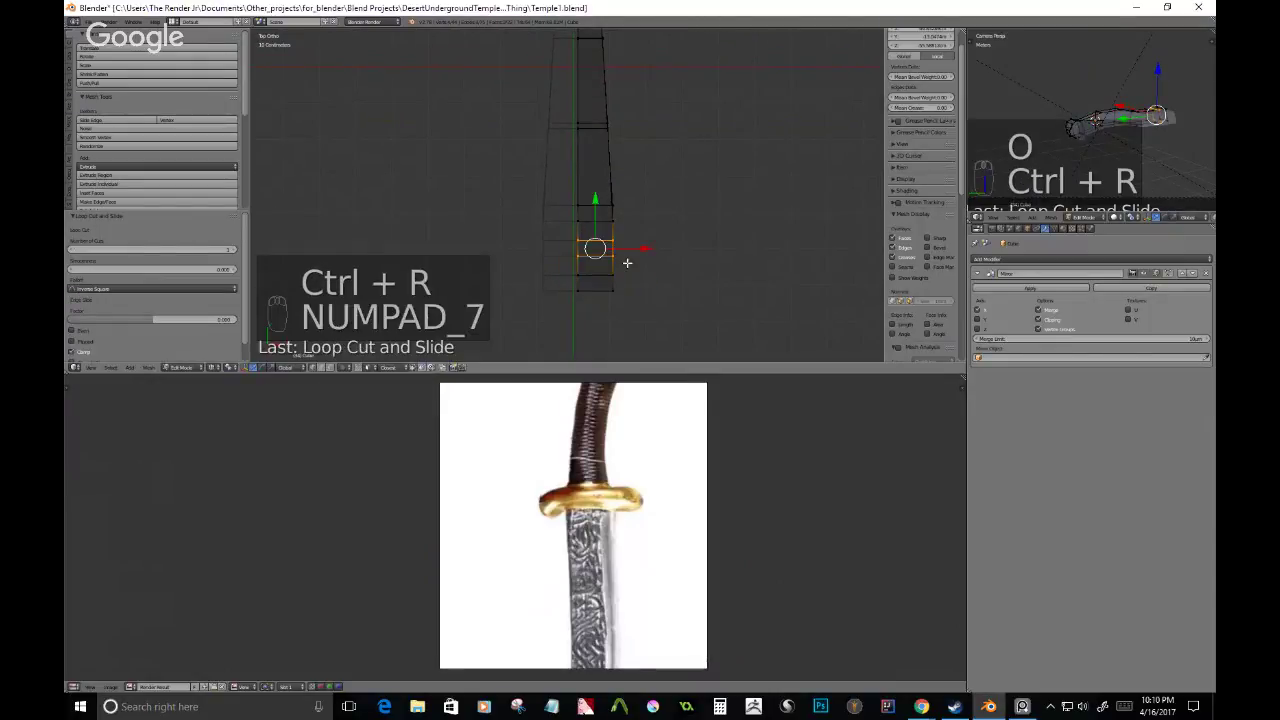
key(s)
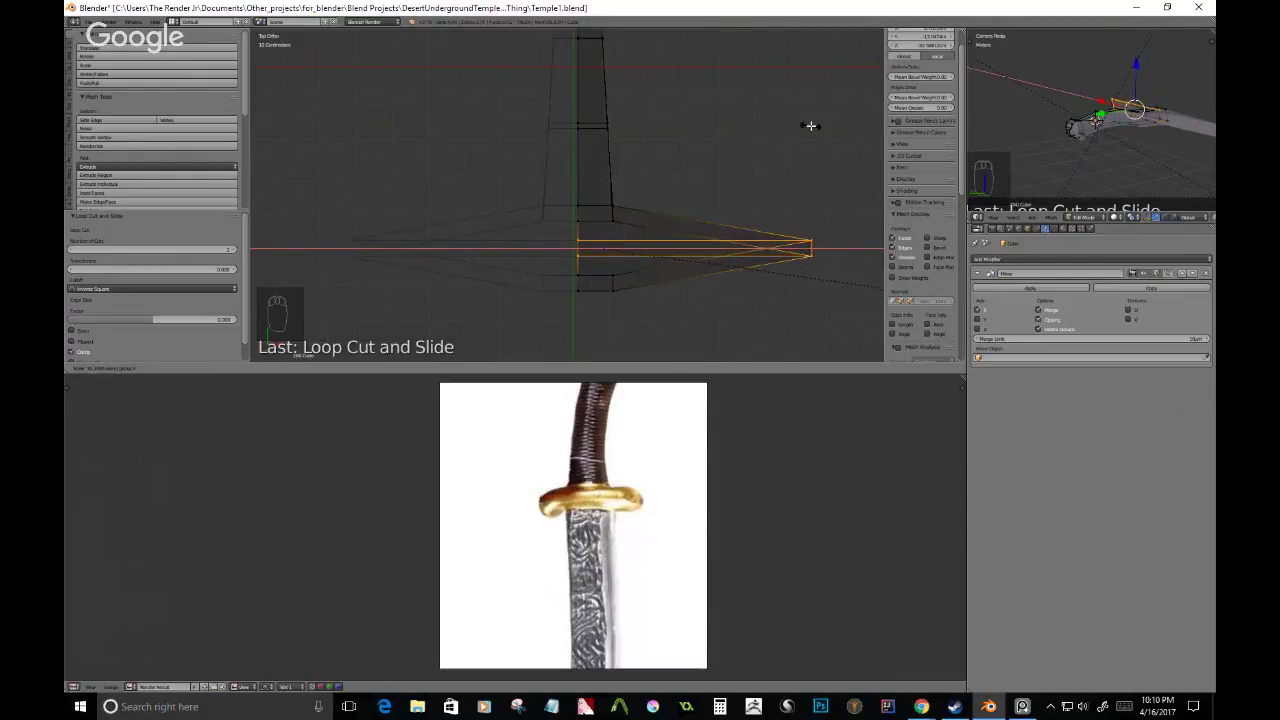
click(814, 89)
- Box-select the guard's wide loop together with the blade-end vertices, rotate them more upright in side view, and lower them along Z
middle_drag(814, 89, 777, 139)
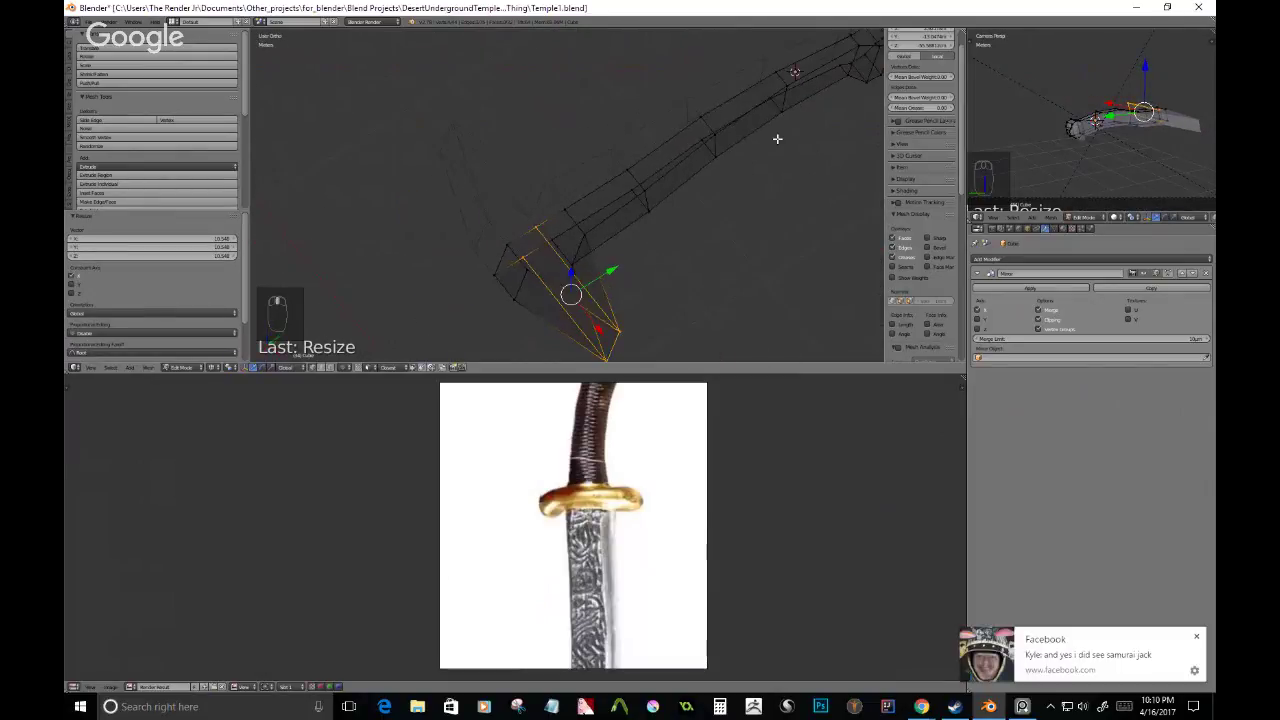
key(KP_7)
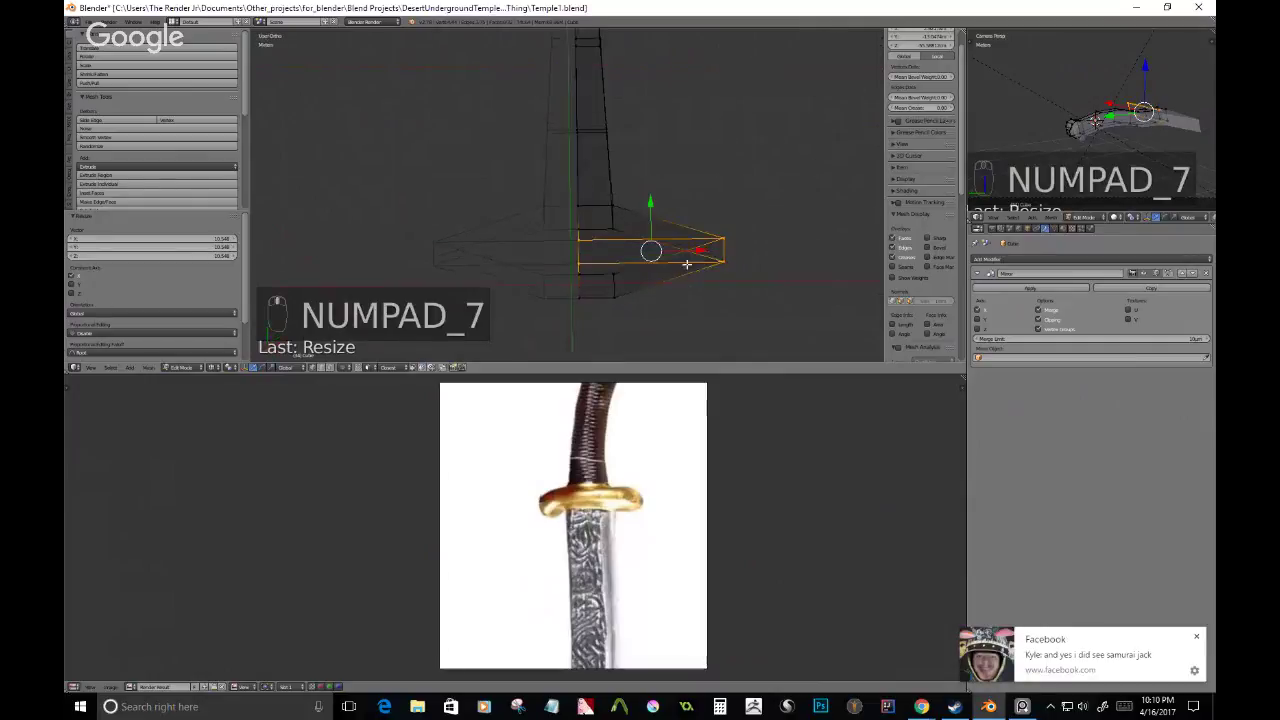
middle_drag(687, 264, 590, 206)
key(KP_3)
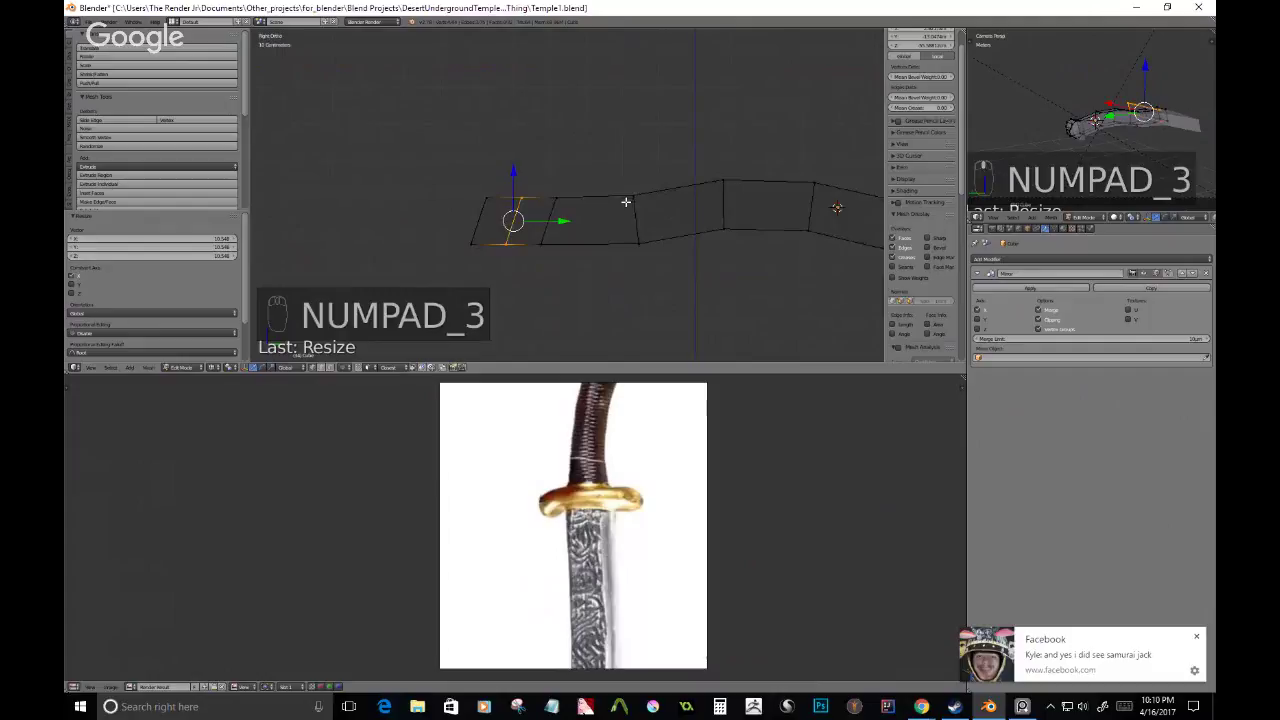
key(r)
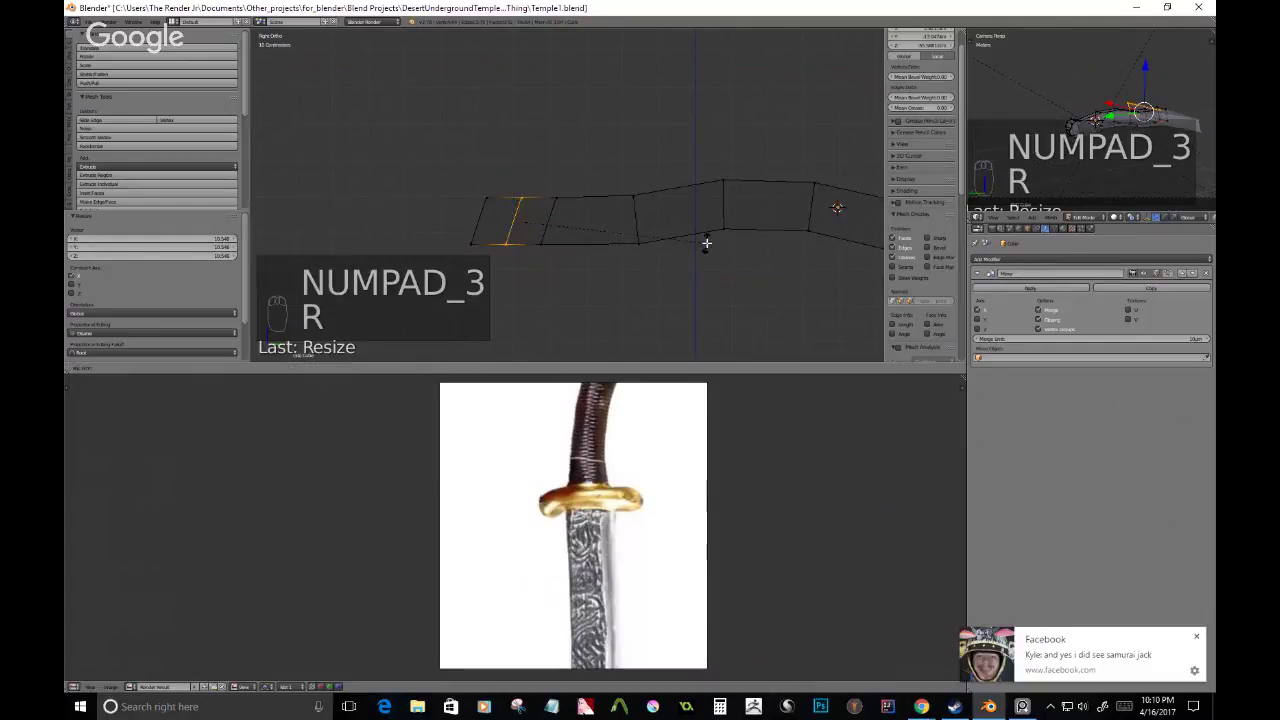
right_click(716, 217)
key(b)
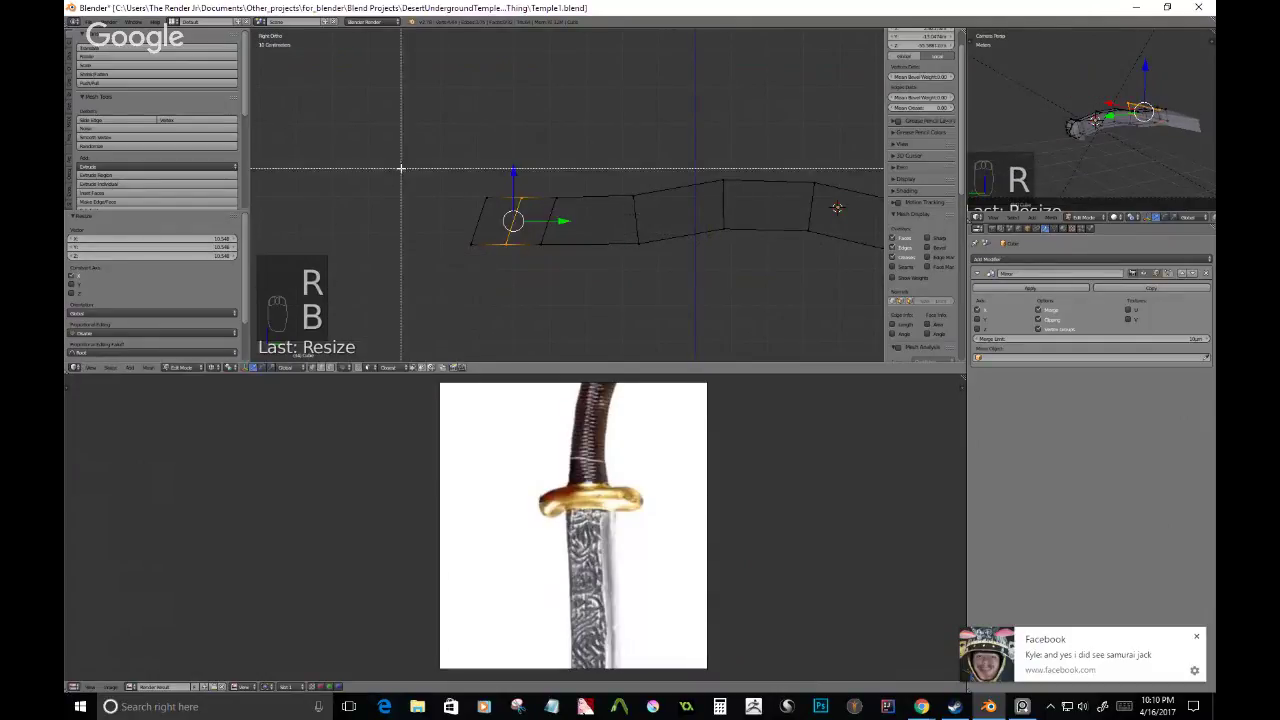
drag(425, 161, 534, 283)
key(r)
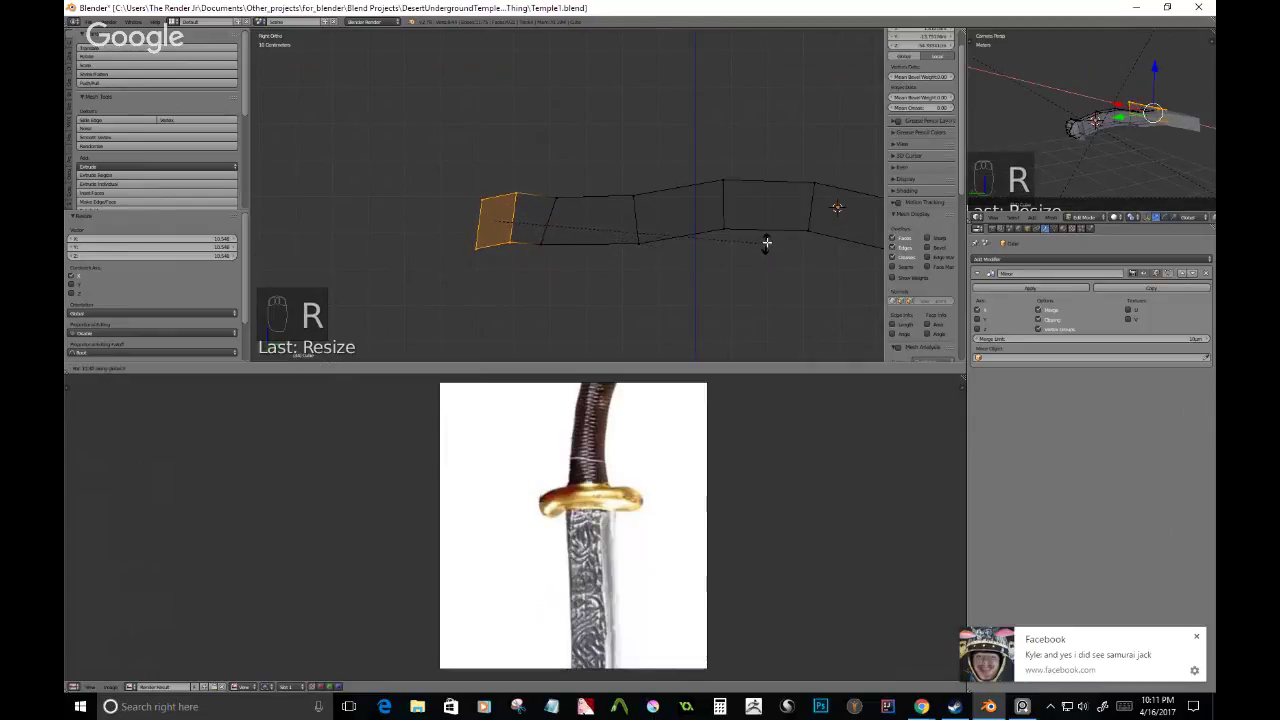
click(765, 238)
key(g)
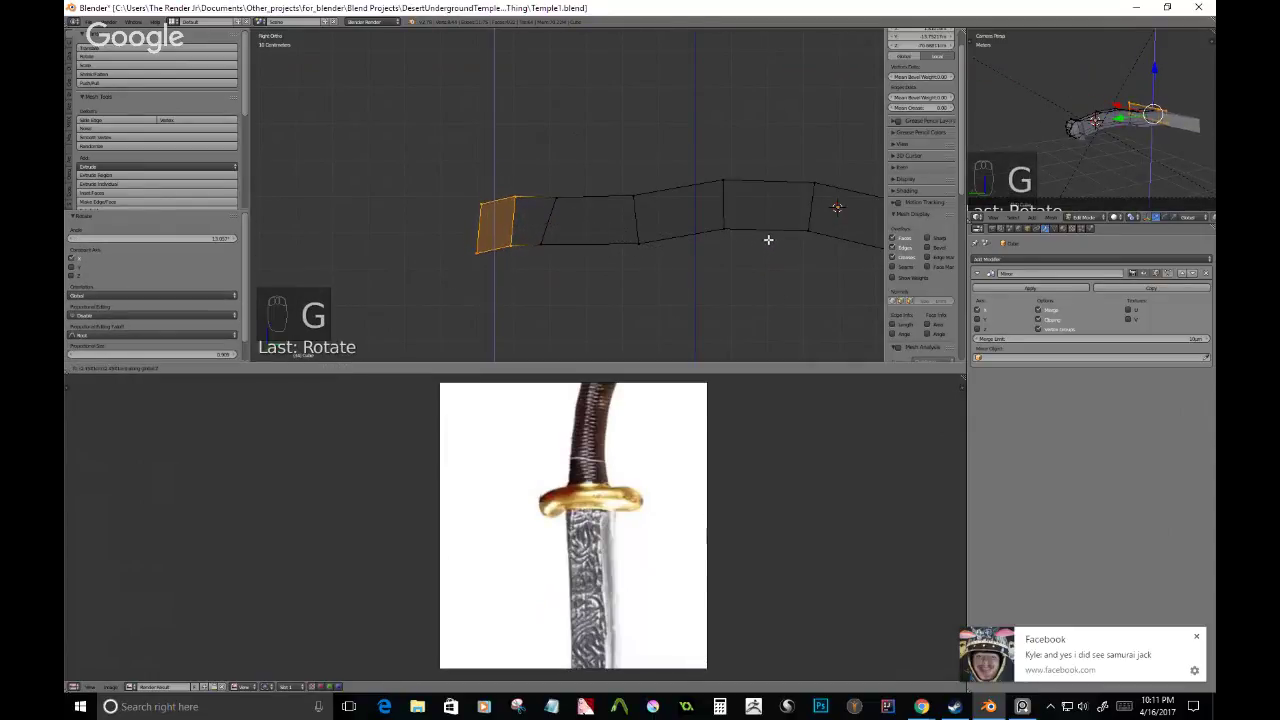
click(766, 238)
- Leave Edit Mode and show the character's layer together with the sword
middle_drag(766, 238, 328, 368)
key(Tab)
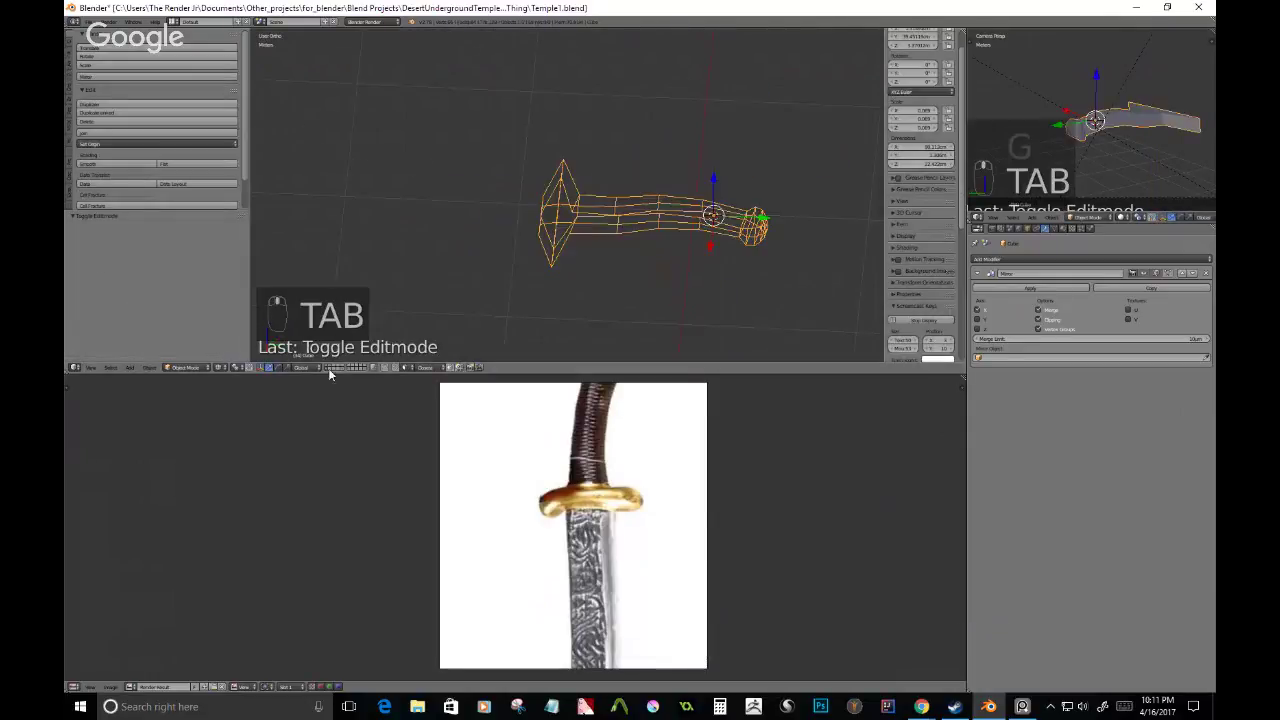
click(328, 367)
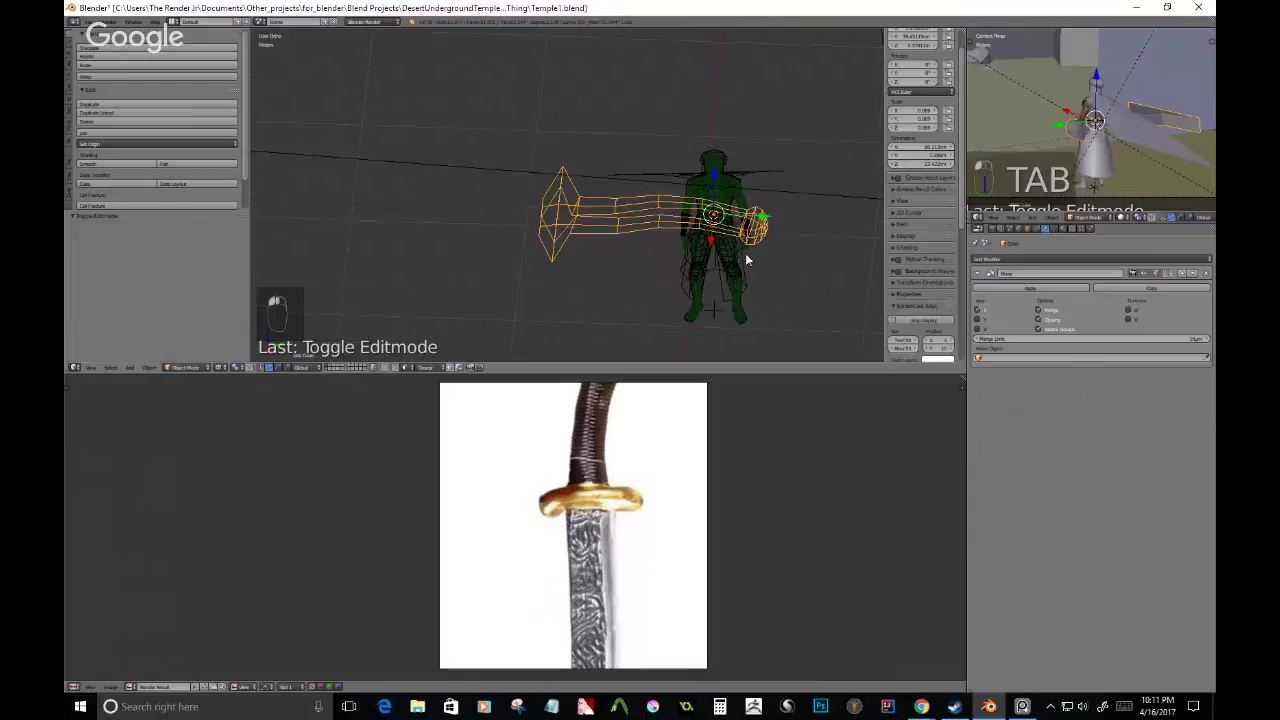
- Switch the viewport to solid shading and show only the sword's layer again
mouse_move(745, 260)
middle_down()
mouse_move(737, 200)
mouse_move(664, 264)
mouse_move(774, 260)
mouse_move(732, 263)
mouse_move(641, 226)
mouse_move(638, 254)
mouse_move(676, 244)
mouse_move(654, 228)
middle_up()
key(z)
scroll(638, 254, up, 2)
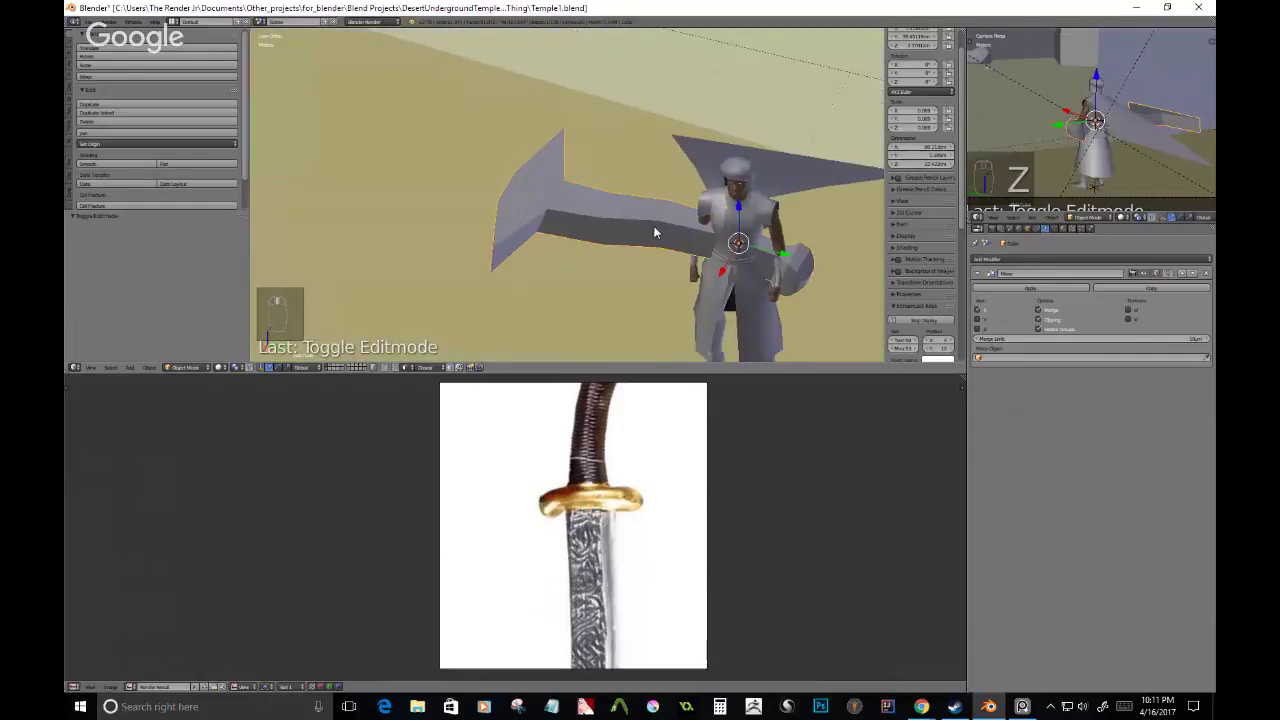
click(325, 368)
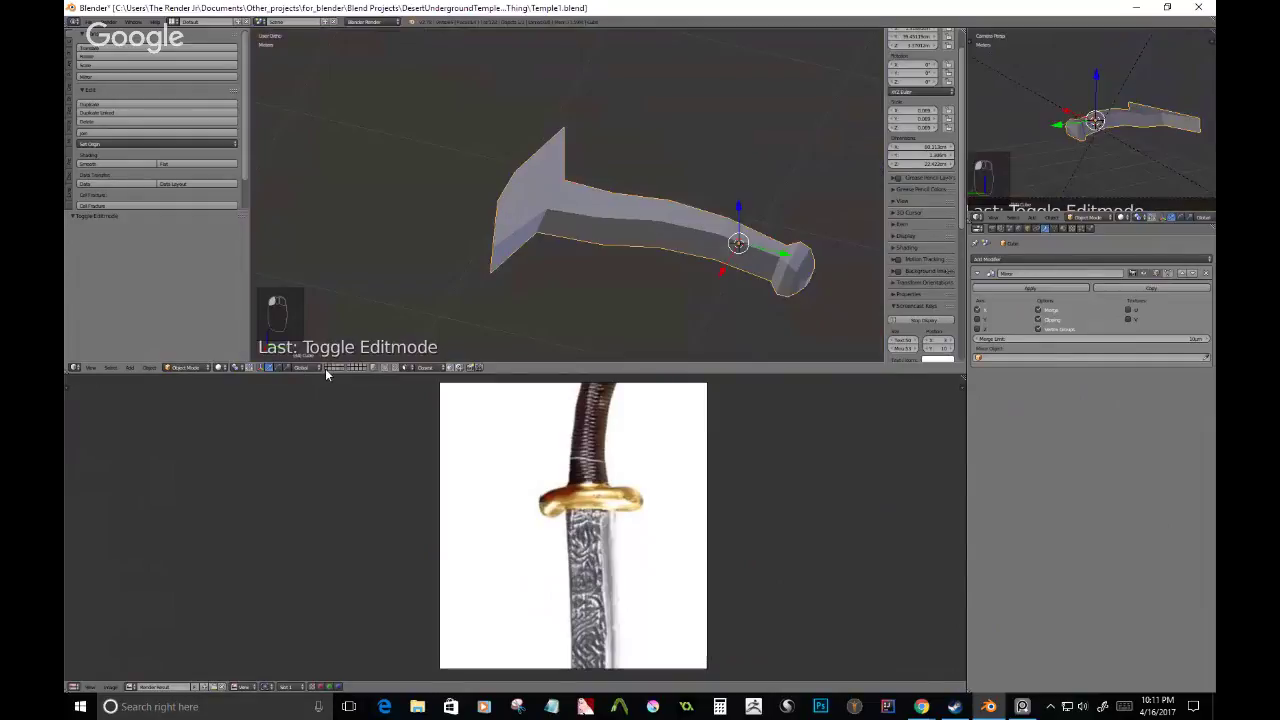
- In Edit Mode, add a loop cut across each sloping side of the guard, leaving the blade-side cut centred
key(Tab)
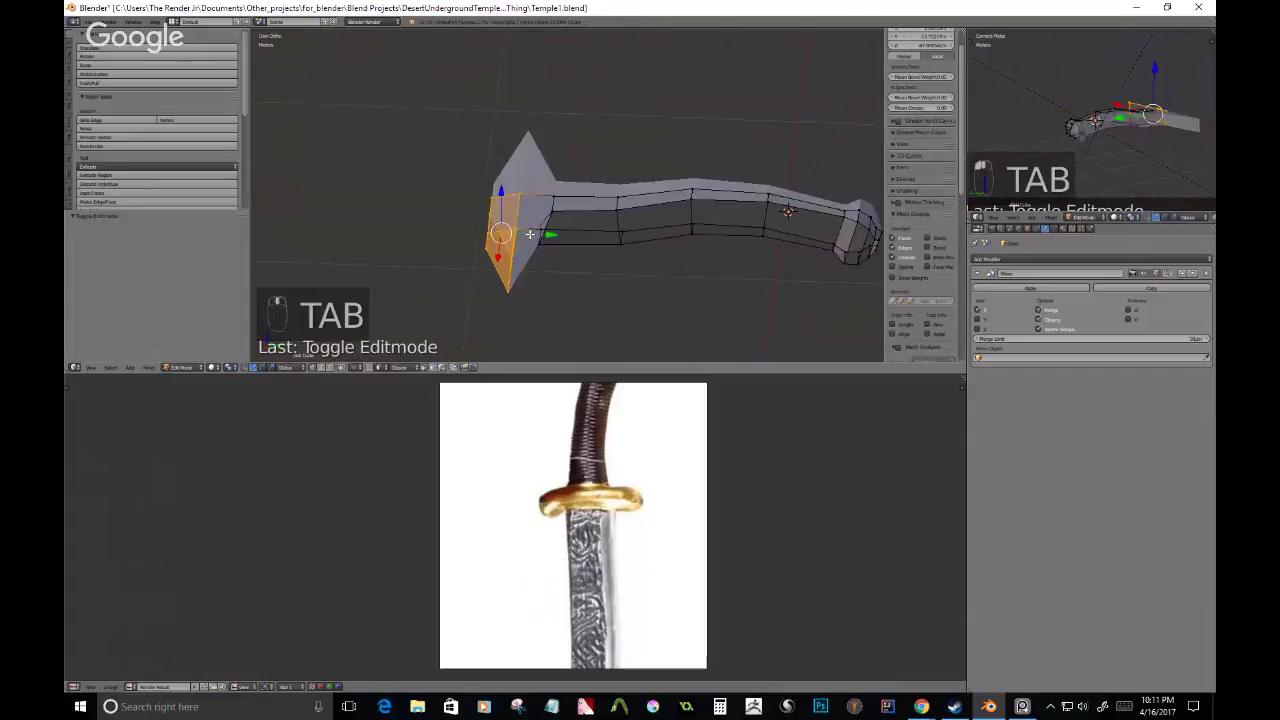
key(KP_7)
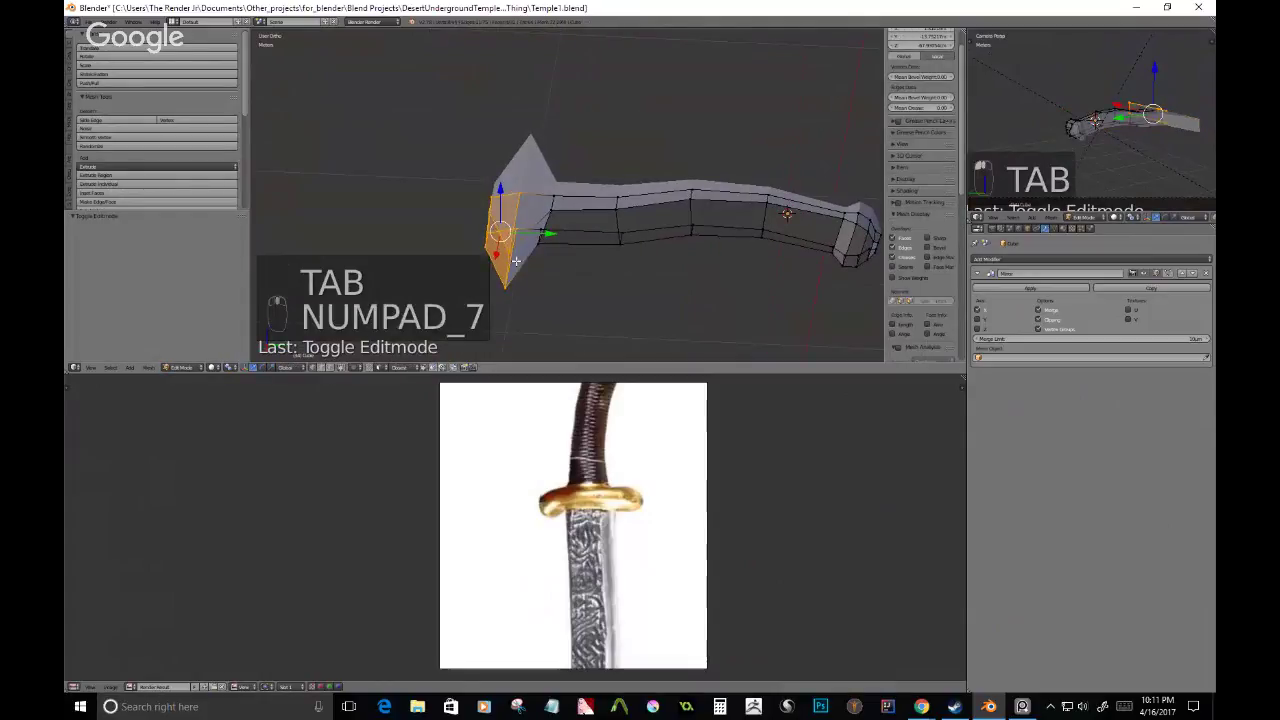
middle_drag(666, 233, 503, 299)
key(ctrl+r)
click(515, 247)
key(KP_7)
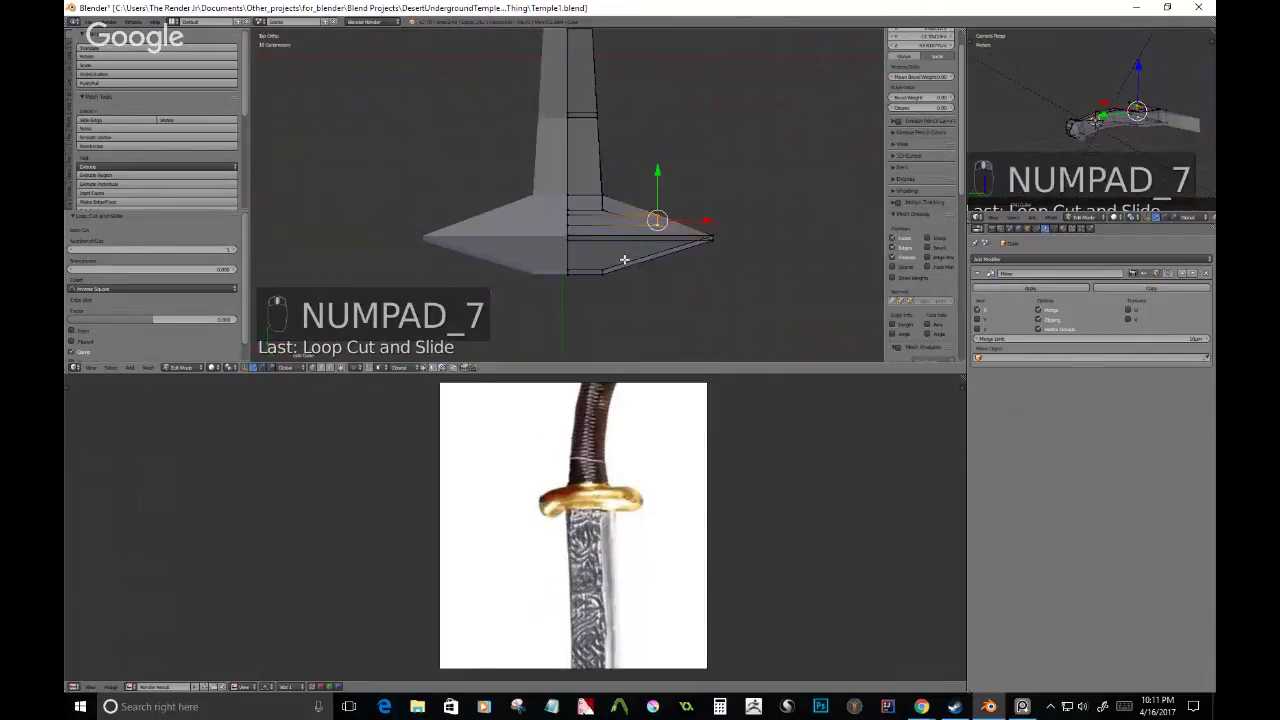
key(ctrl+r)
click(636, 258)
right_click(650, 255)
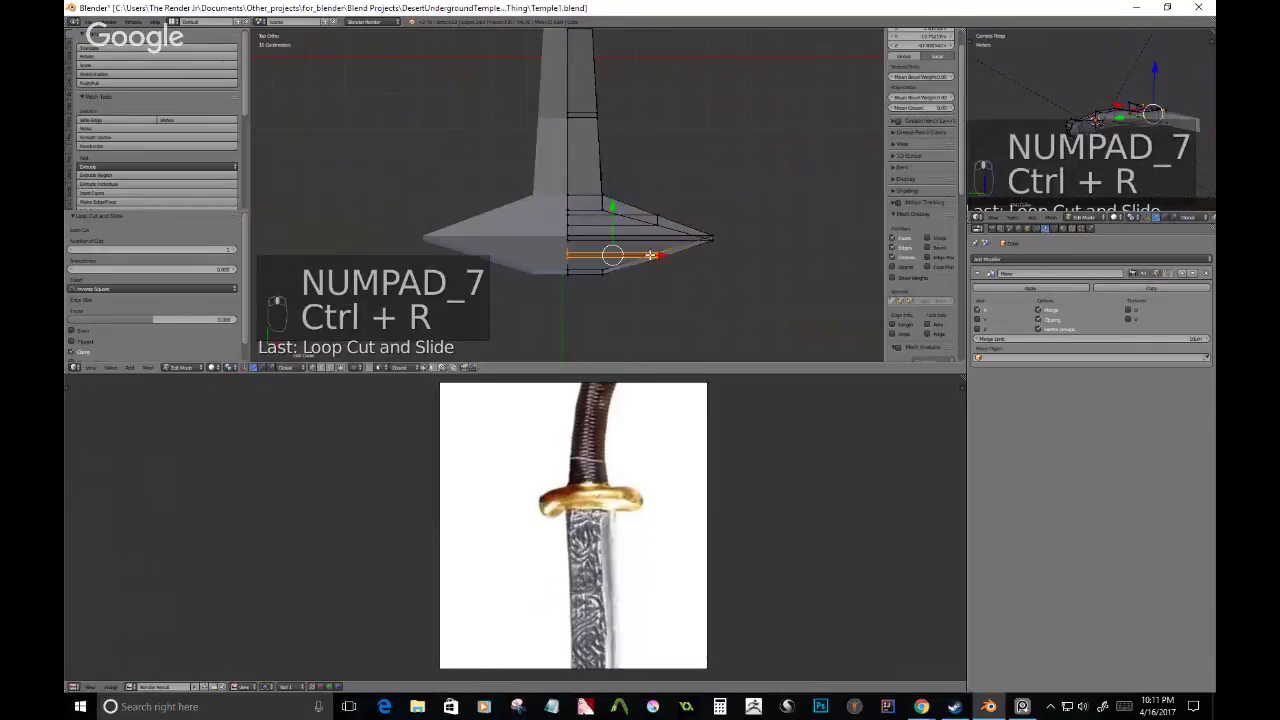
- Box-select the outer vertices of both new guard loops and move them outward along X to square off the guard's tip
key(b)
drag(641, 208, 671, 230)
key(b)
middle_drag(560, 255, 579, 271)
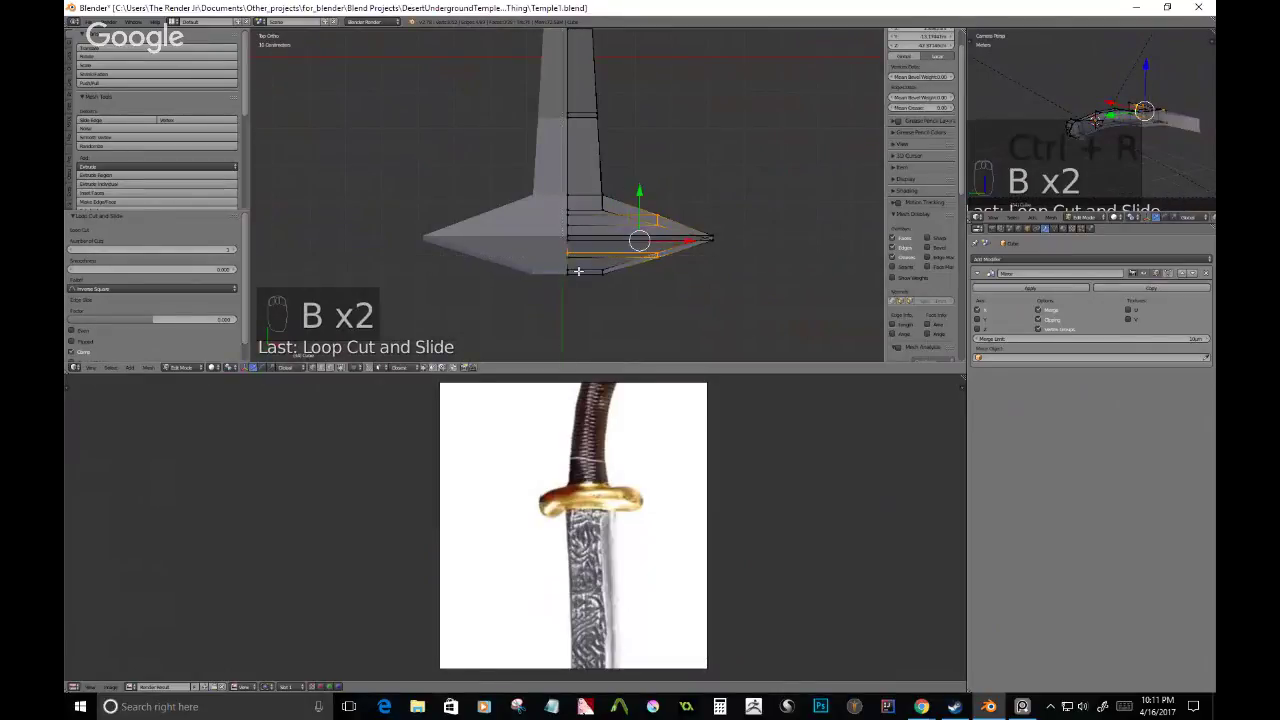
key(b)
drag(571, 266, 669, 294)
key(g)
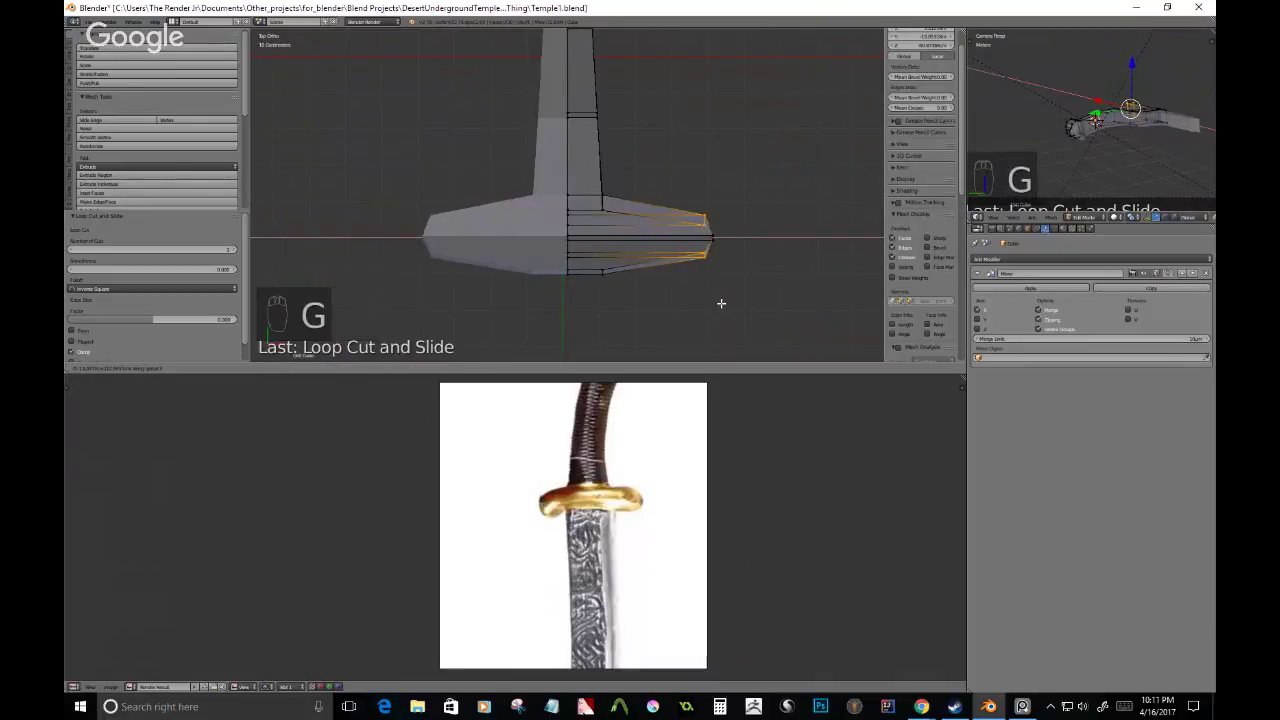
click(719, 302)
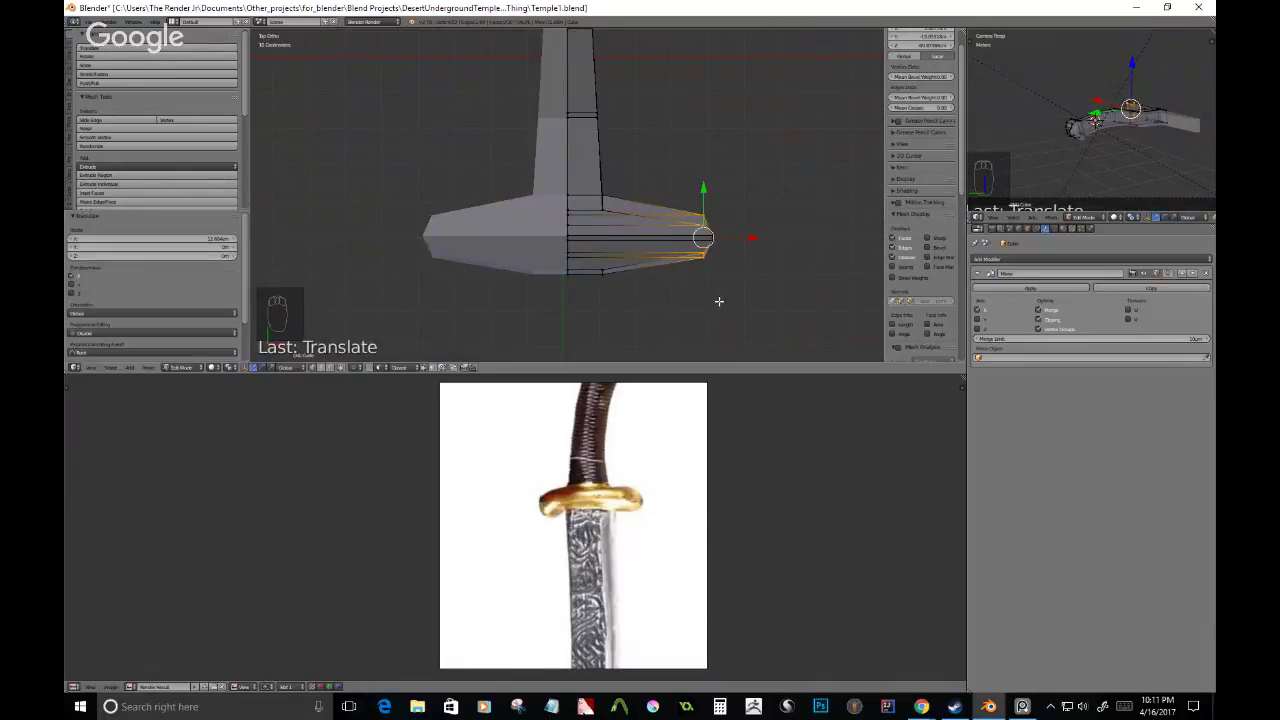
- Box-select all vertices at the guard's outer end and move them inward along X to shorten the guard
key(b)
drag(681, 186, 752, 319)
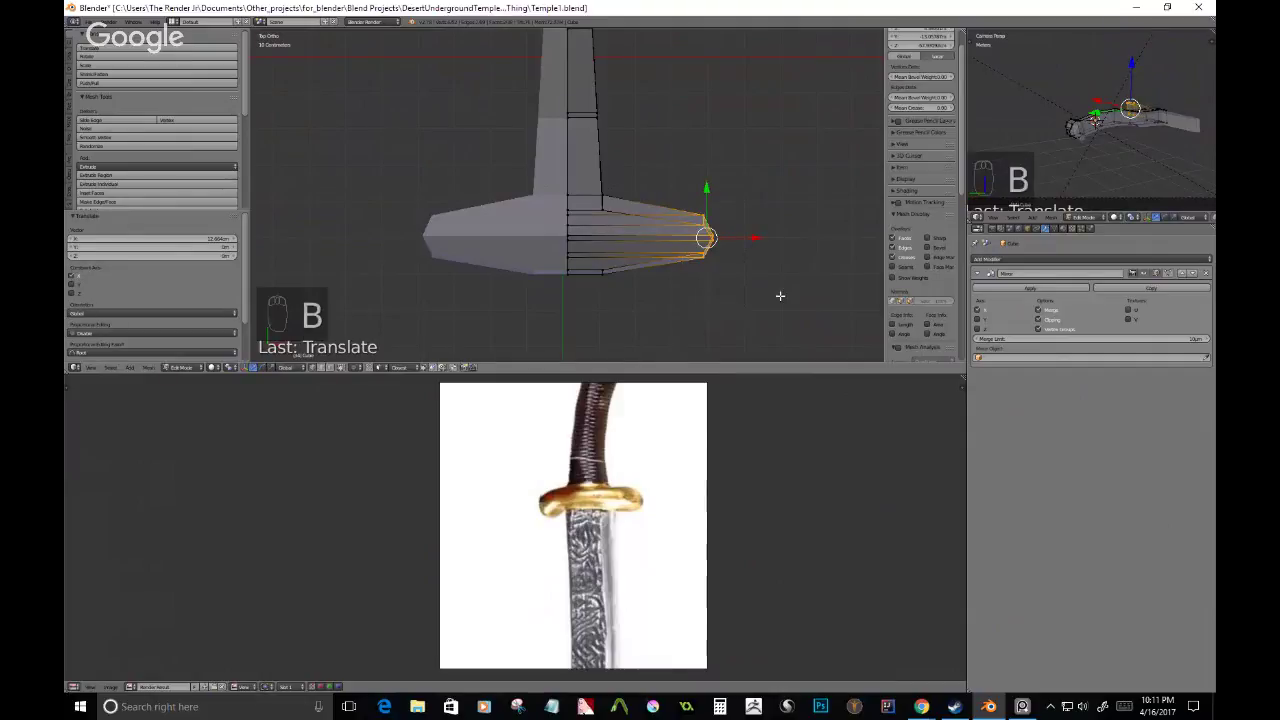
key(g)
click(759, 283)
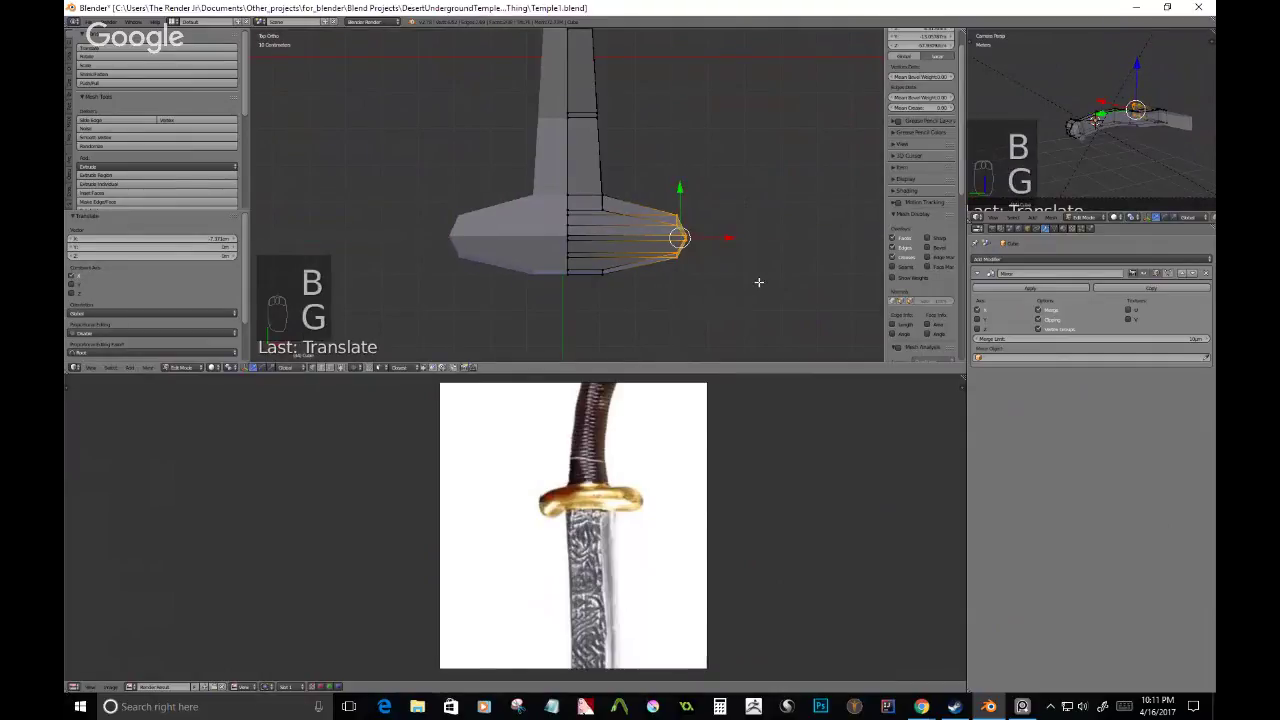
- Rotate the guard's outer end slightly around the X axis and check its alignment from several angles
middle_drag(759, 283, 615, 142)
key(r)
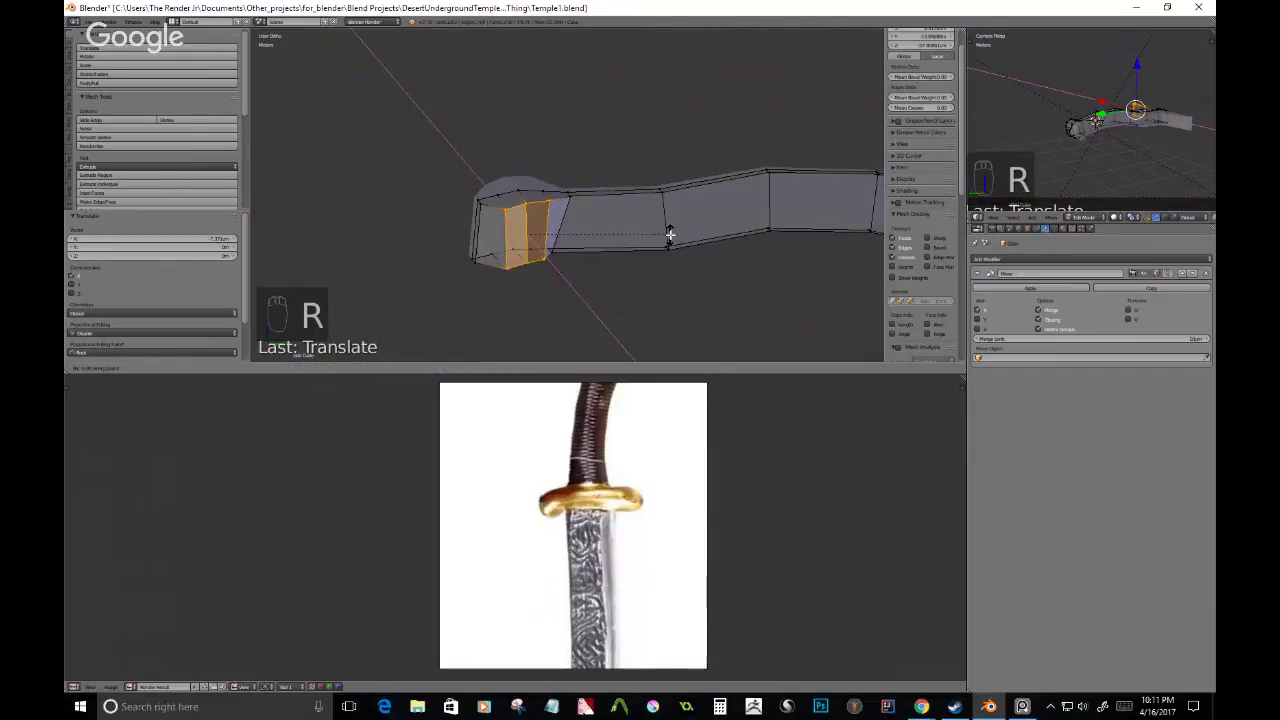
click(670, 234)
middle_drag(670, 234, 558, 255)
key(KP_1)
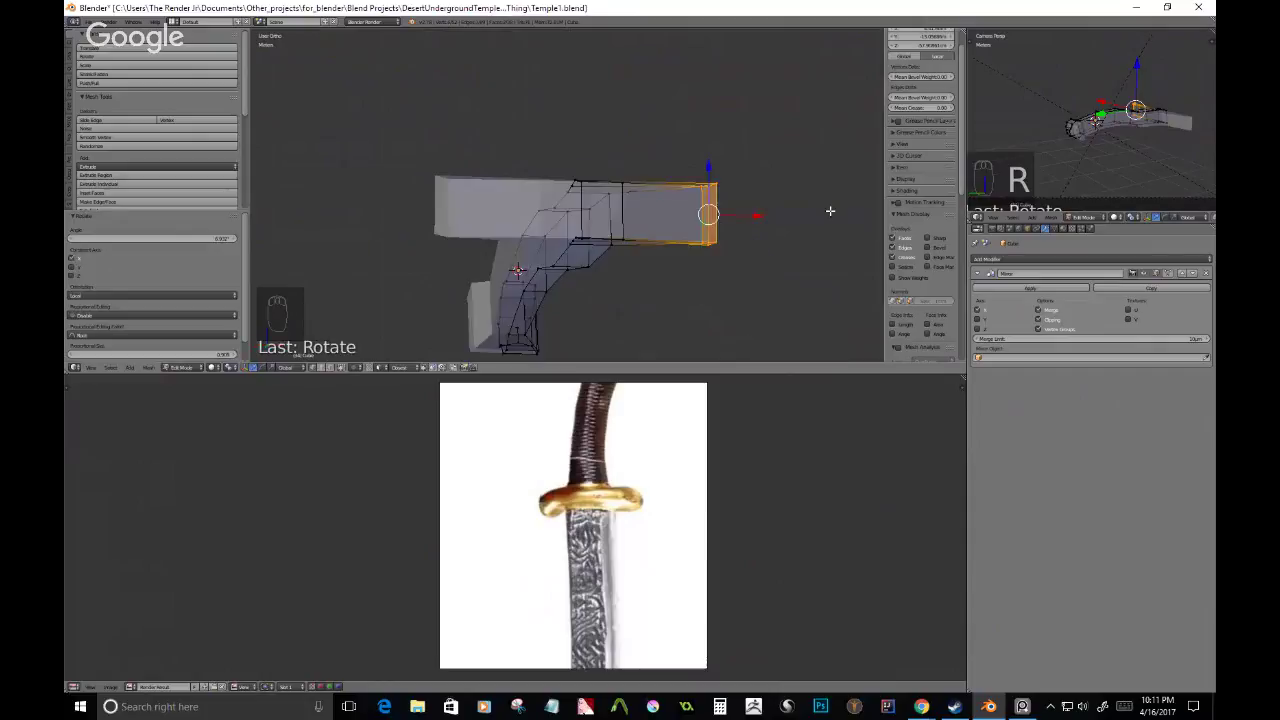
middle_drag(830, 211, 640, 271)
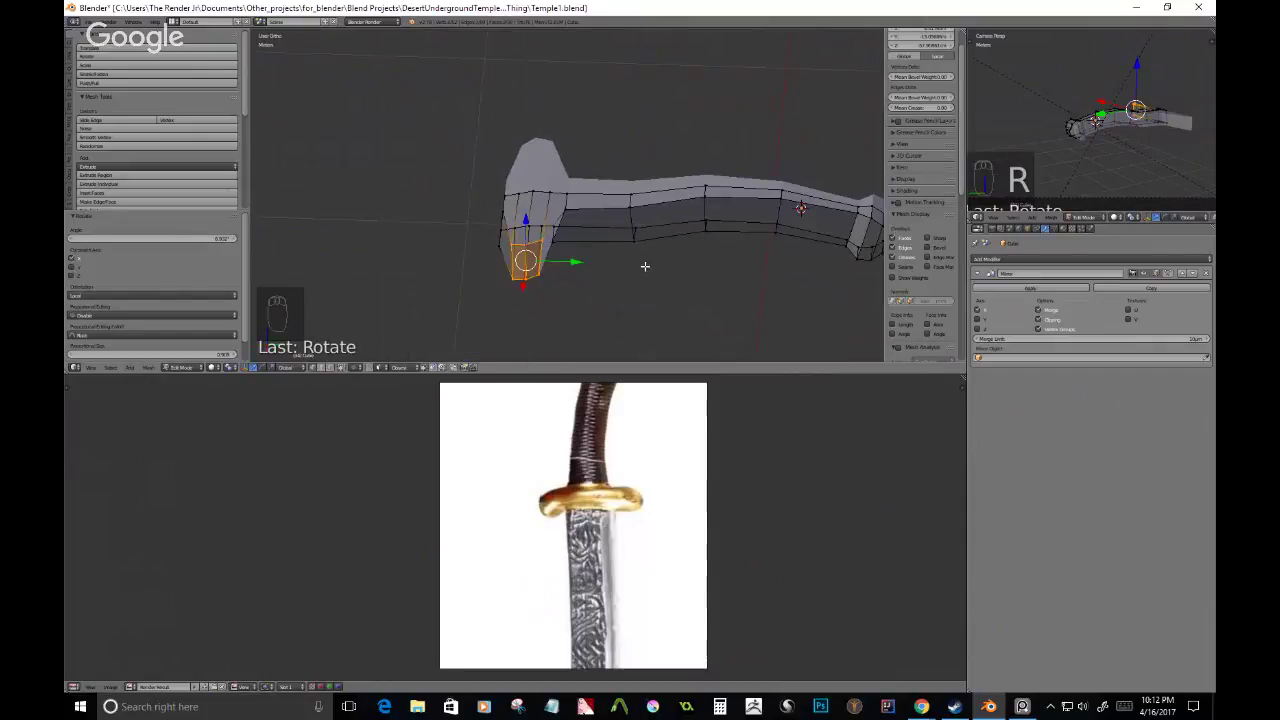
middle_drag(737, 242, 745, 213)
key(ctrl+r)
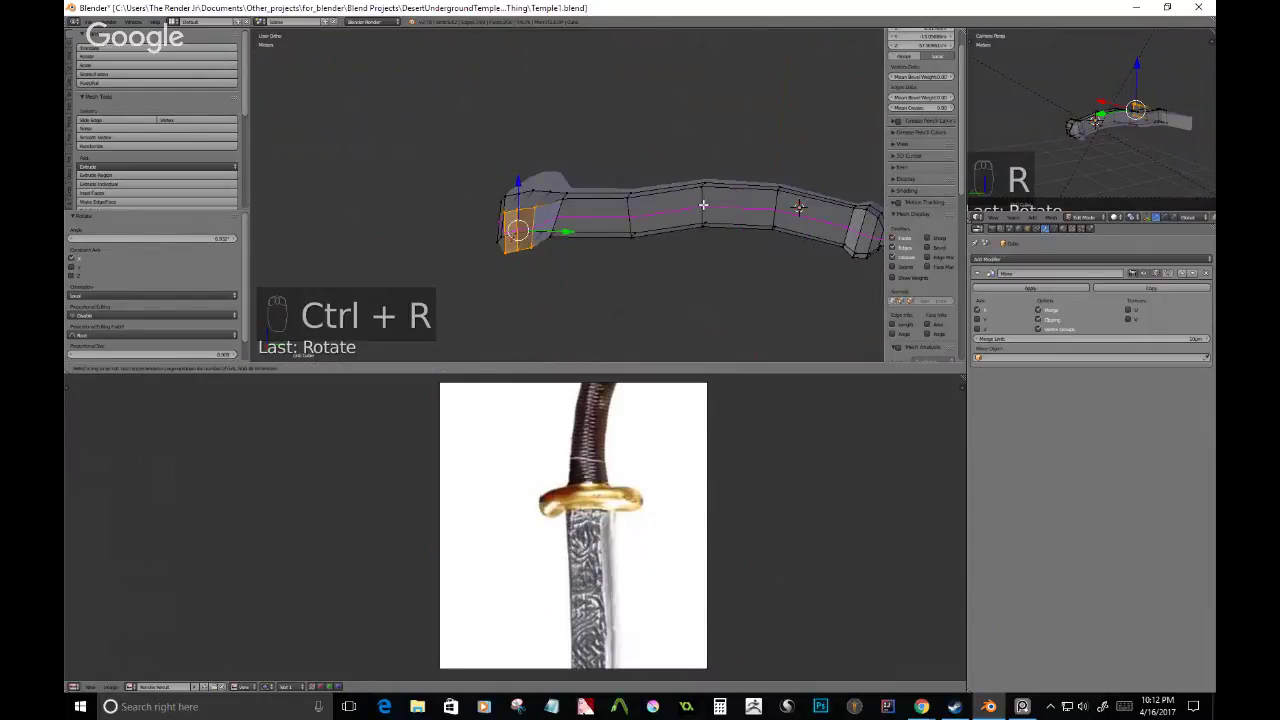
right_click(703, 205)
mouse_move(703, 205)
middle_down()
mouse_move(712, 200)
mouse_move(671, 214)
mouse_move(709, 223)
middle_up()
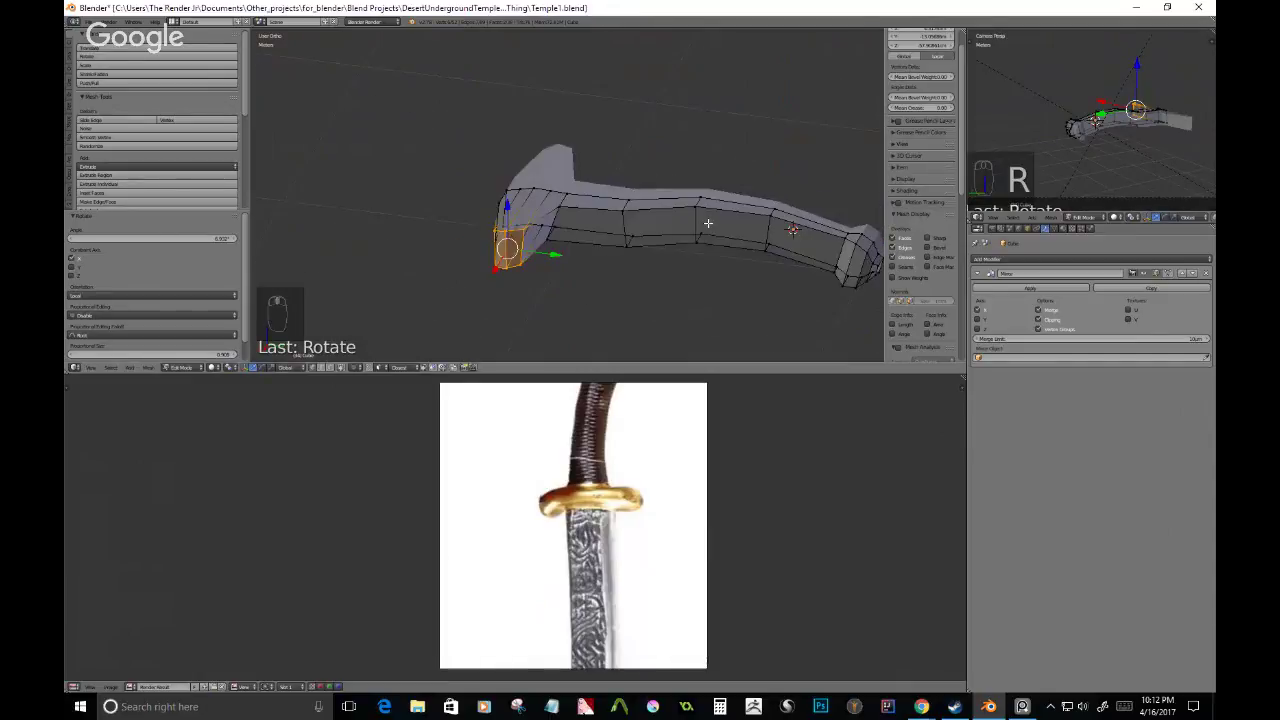
- Examine the warrior and curved sword reference images for the shape of the blade and guard
scroll(641, 507, down, 5)
middle_drag(640, 571, 596, 563)
middle_drag(650, 601, 642, 511)
scroll(629, 593, up, 5)
scroll(629, 569, up, 3)
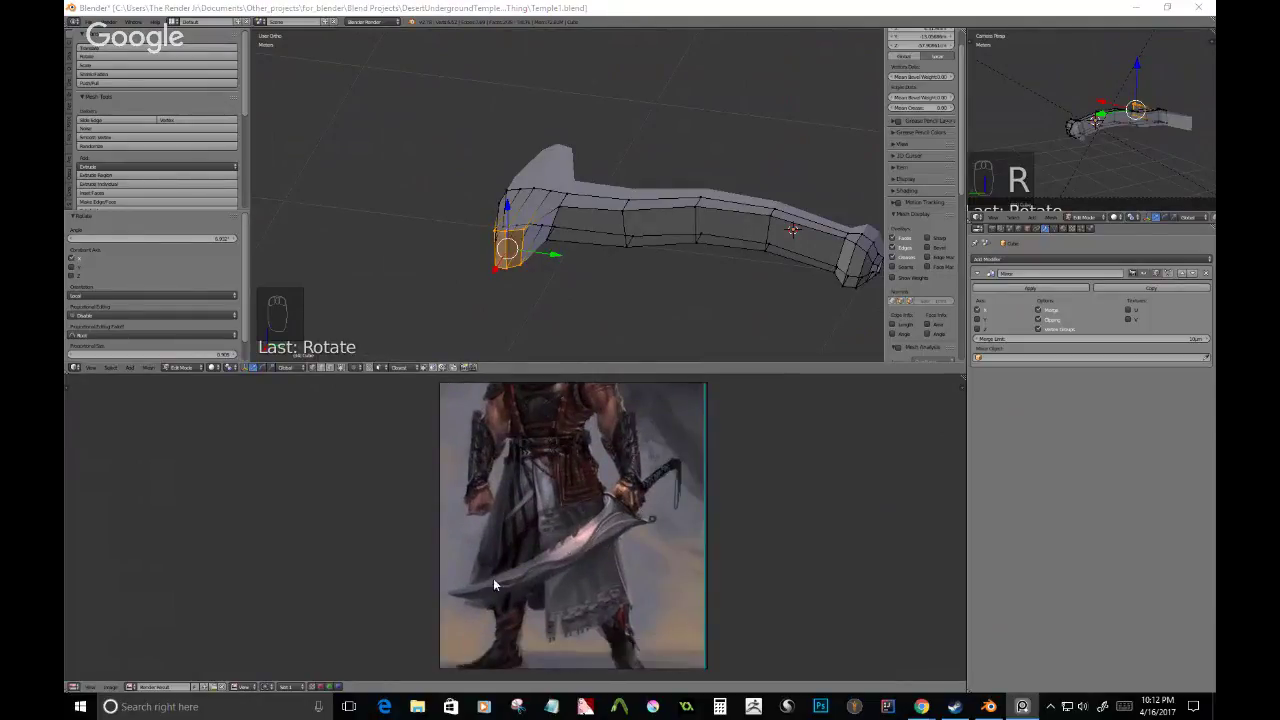
scroll(578, 548, up, 3)
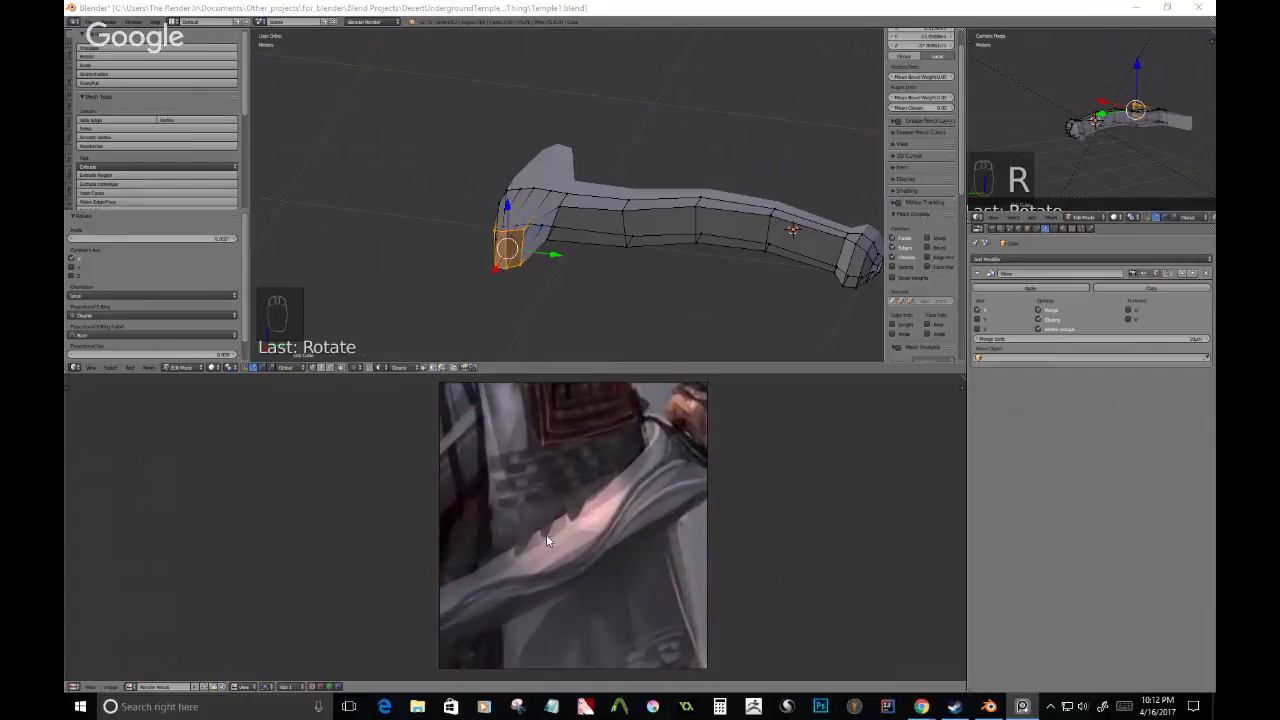
scroll(560, 532, down, 5)
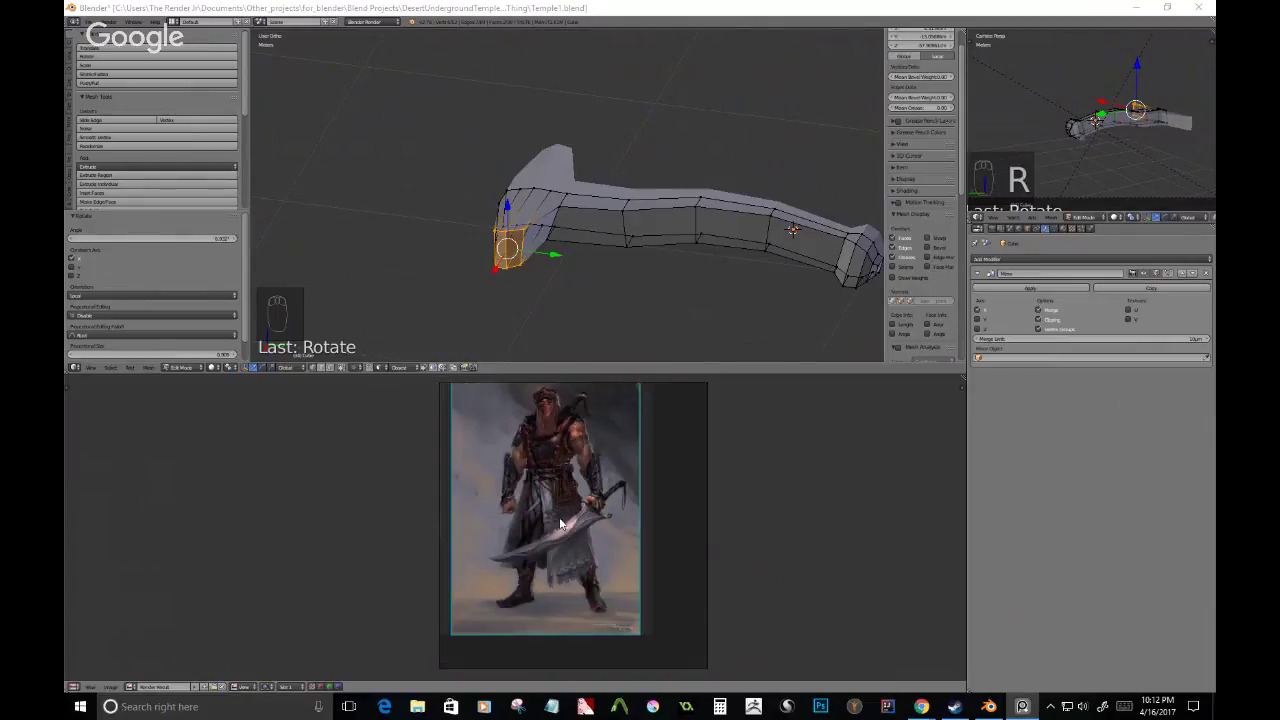
middle_drag(480, 505, 649, 550)
scroll(645, 552, down, 3)
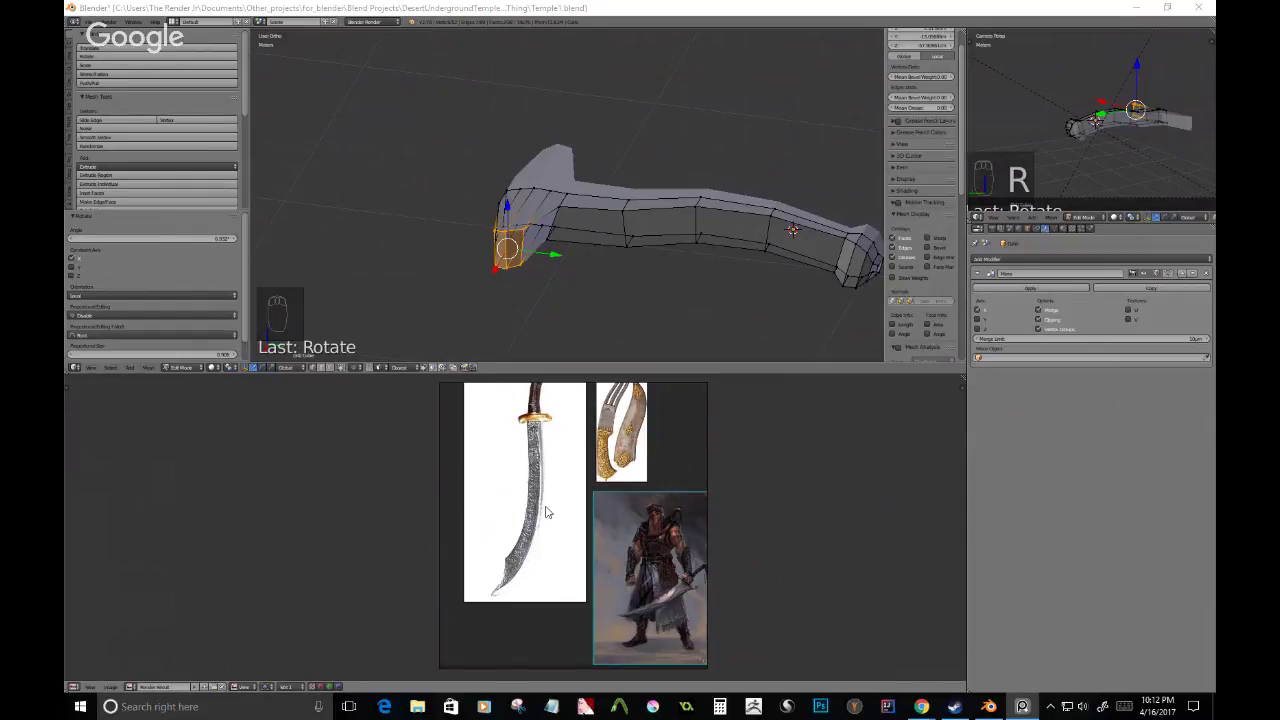
scroll(551, 558, down, 3)
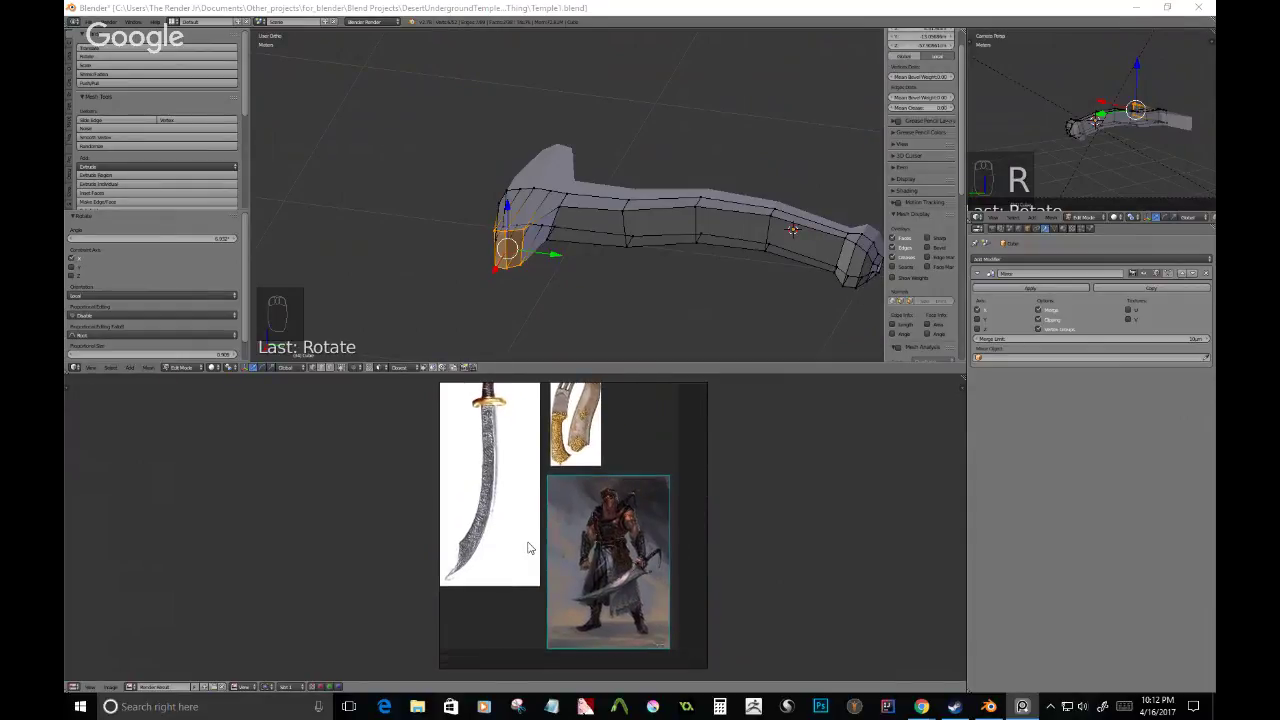
middle_drag(529, 548, 566, 550)
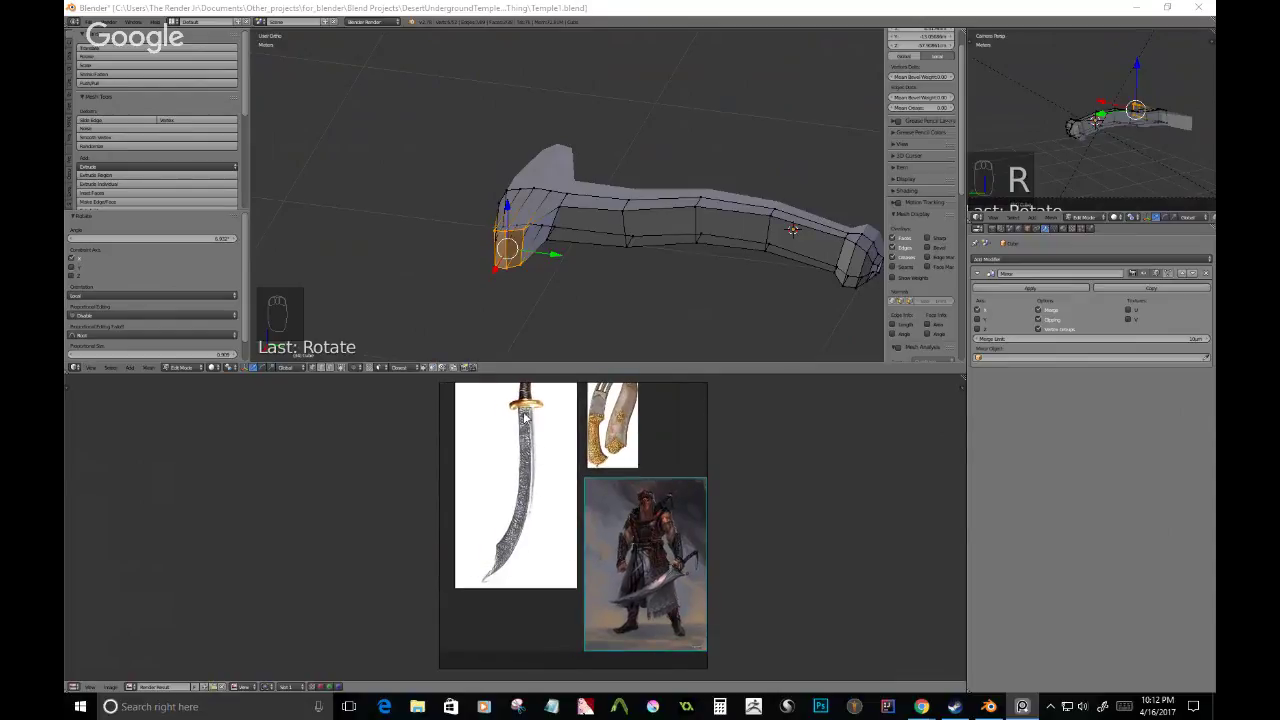
scroll(690, 598, up, 4)
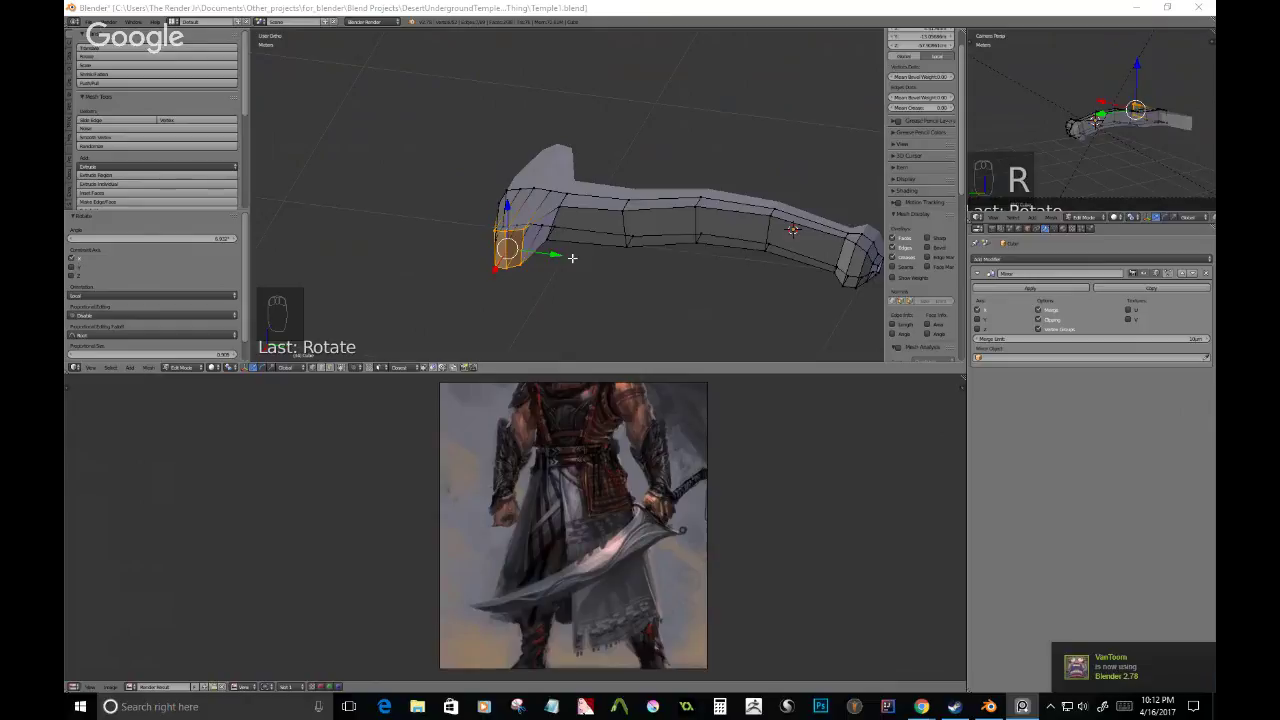
- Switch to face selection and inspect the guard's blade-side end face
middle_drag(572, 258, 577, 229)
scroll(577, 229, up, 4)
right_click(580, 220)
key(ctrl+Tab)
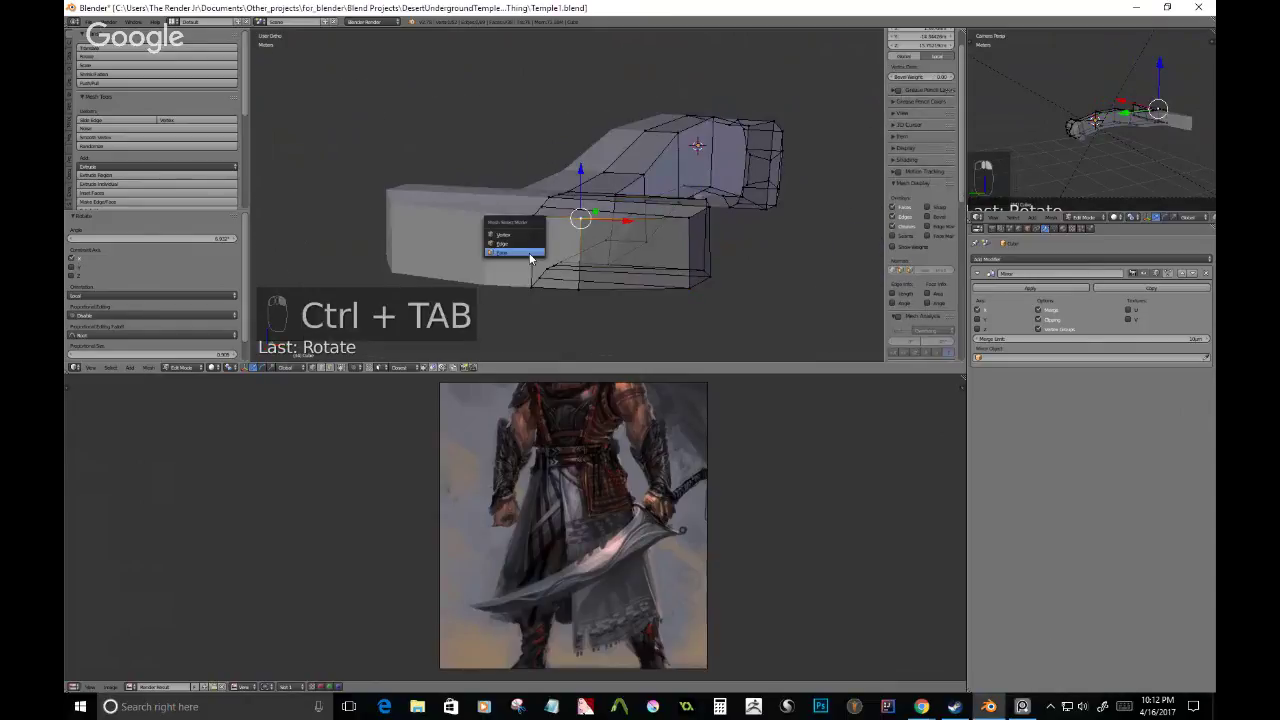
click(530, 253)
middle_drag(530, 258, 491, 286)
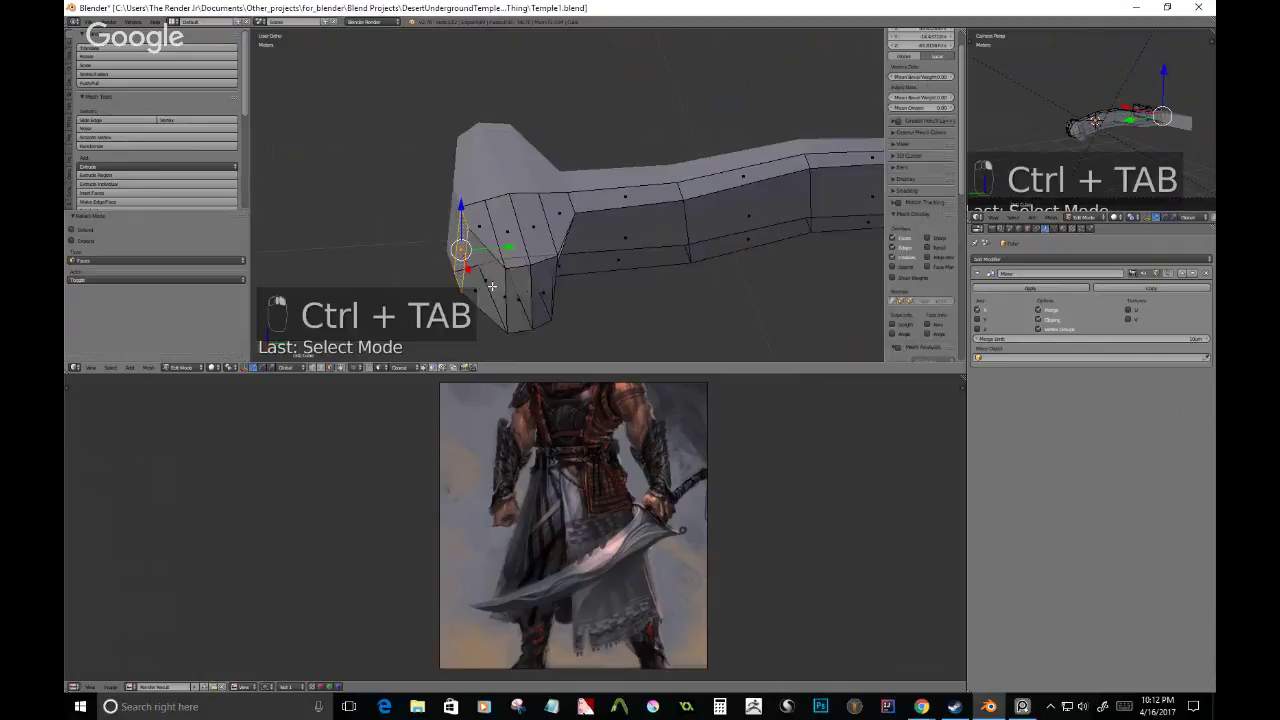
- Compare the guard with the golden guard reference, switch to edge selection, and slide the blade-side vertical edge outward toward the guard's tip
key(KP_7)
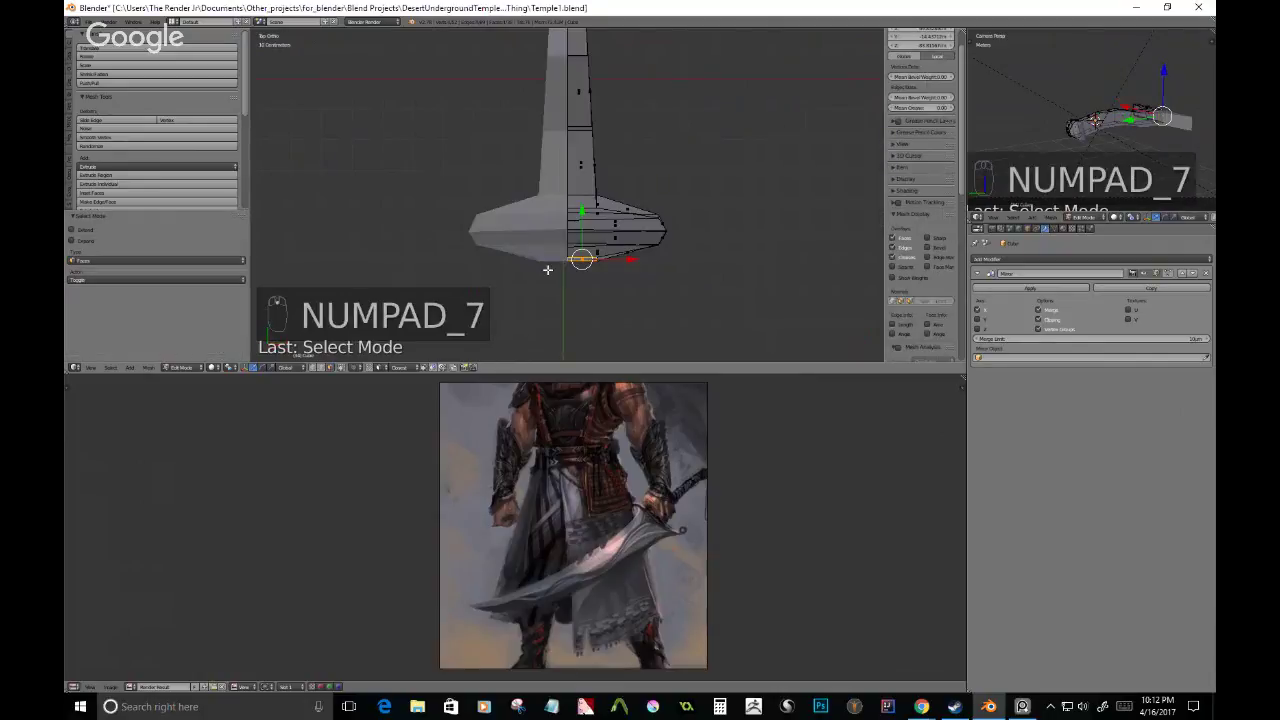
scroll(547, 269, down, 3)
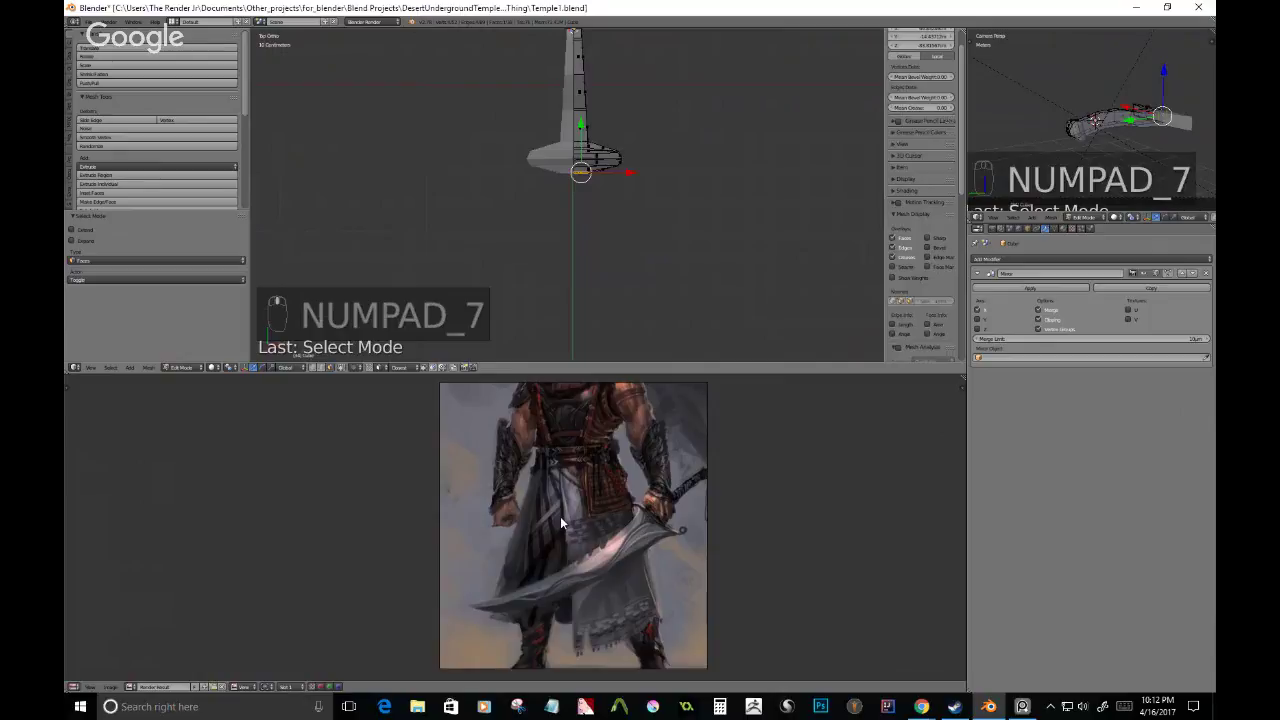
click(561, 518)
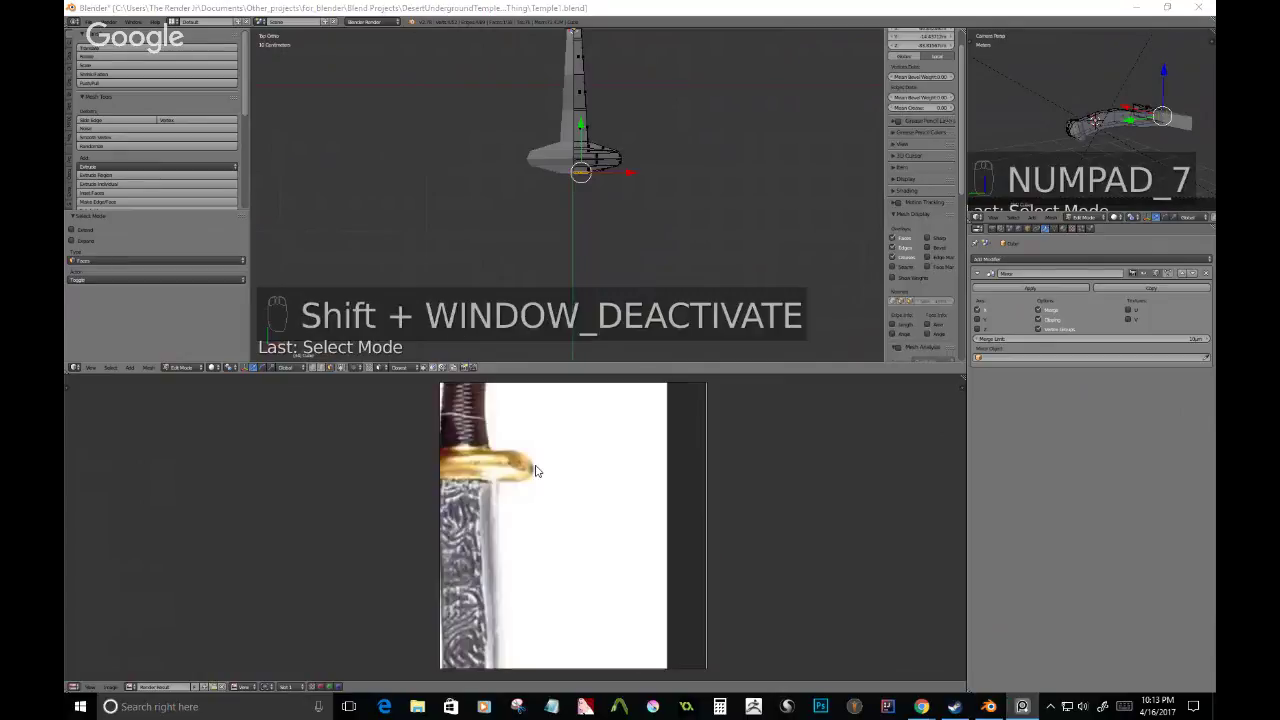
key(ctrl+Tab)
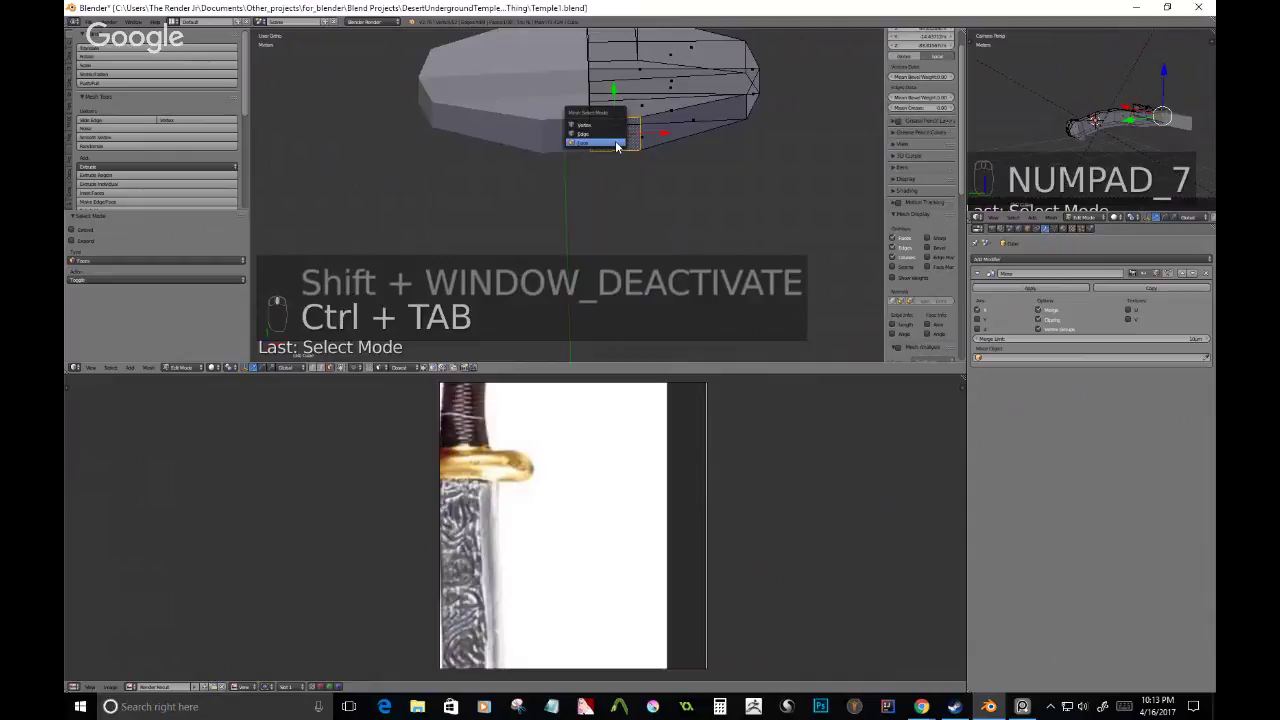
key(g)
key(g)
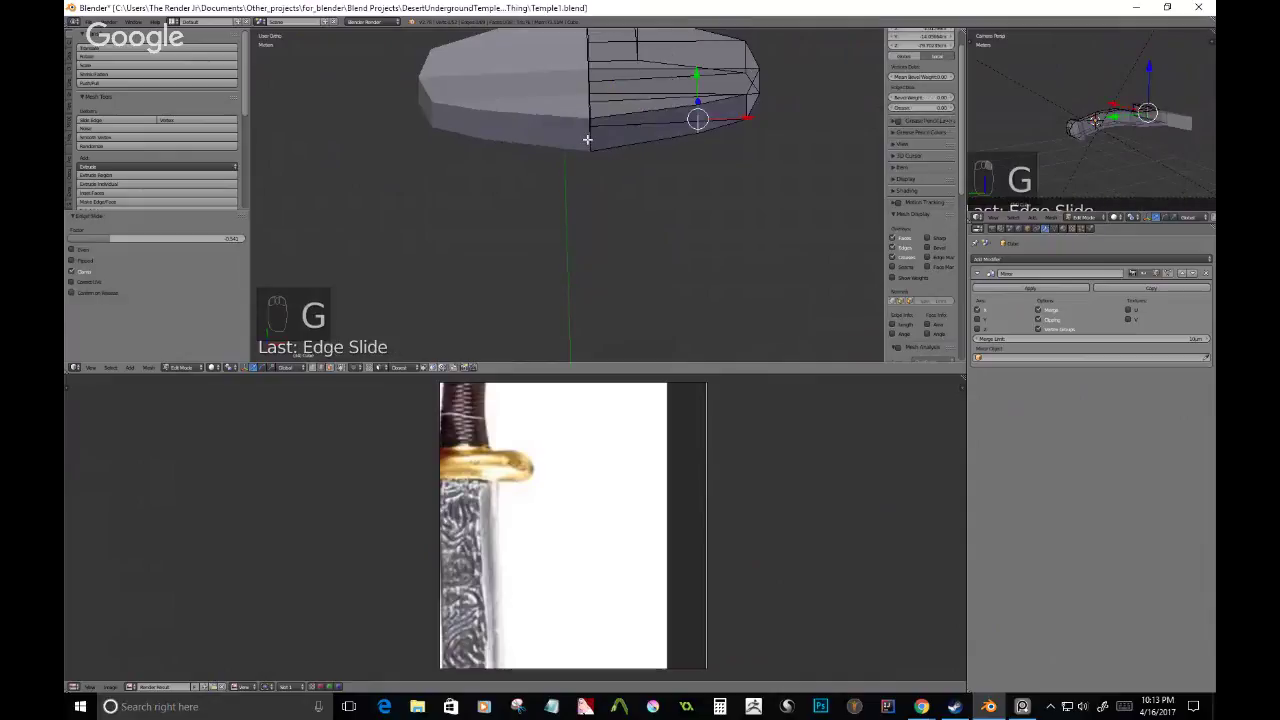
- Select the guard's central blade-side edge and move it along Y in top view to flatten that side
key(KP_7)
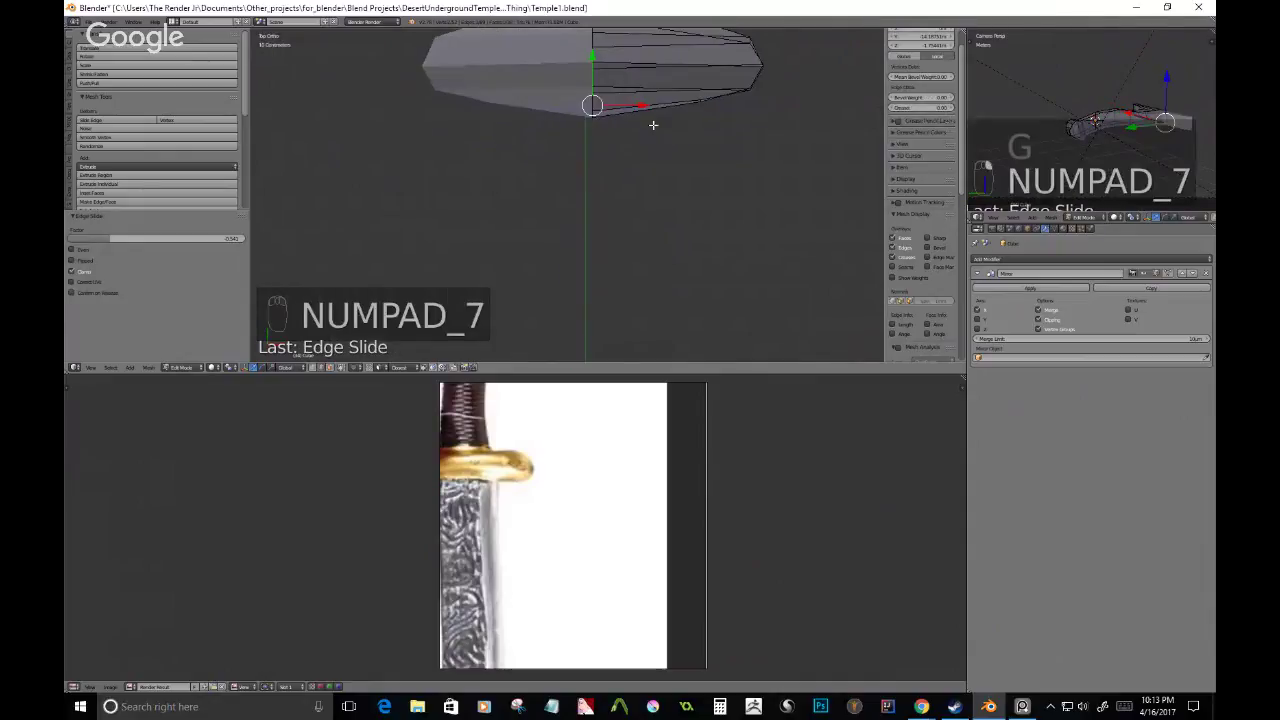
key(z)
key(g)
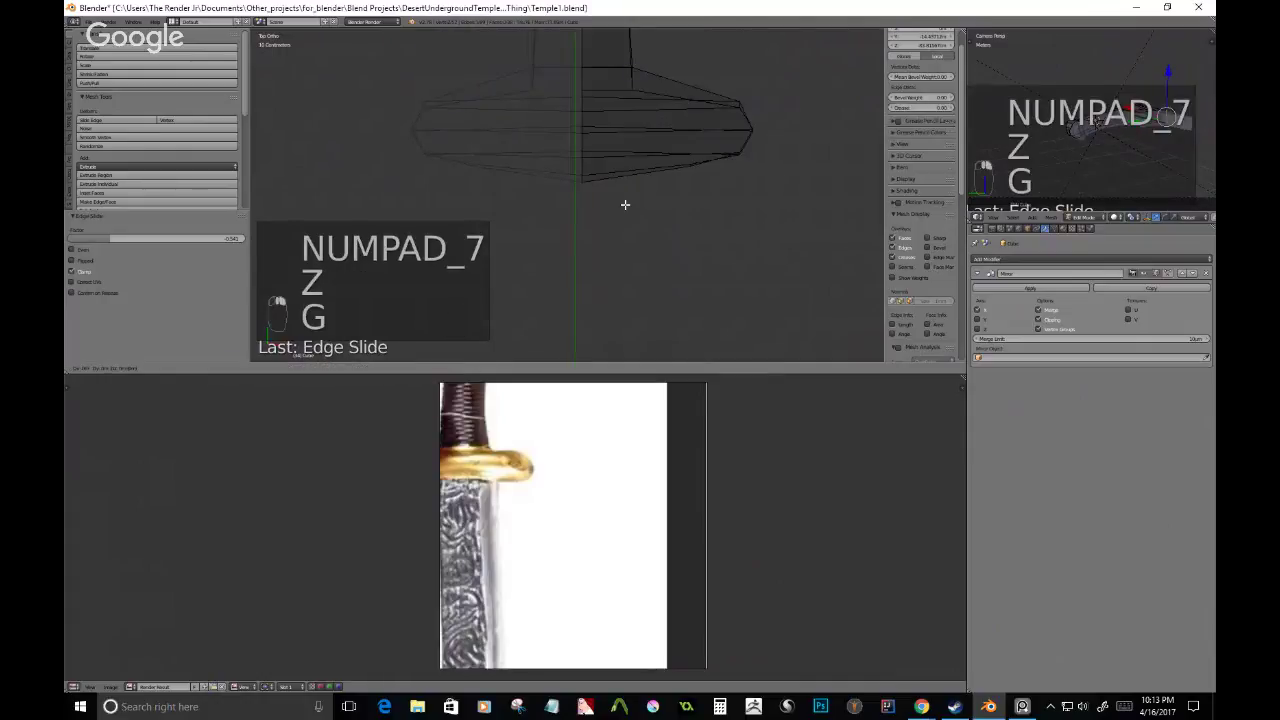
click(626, 190)
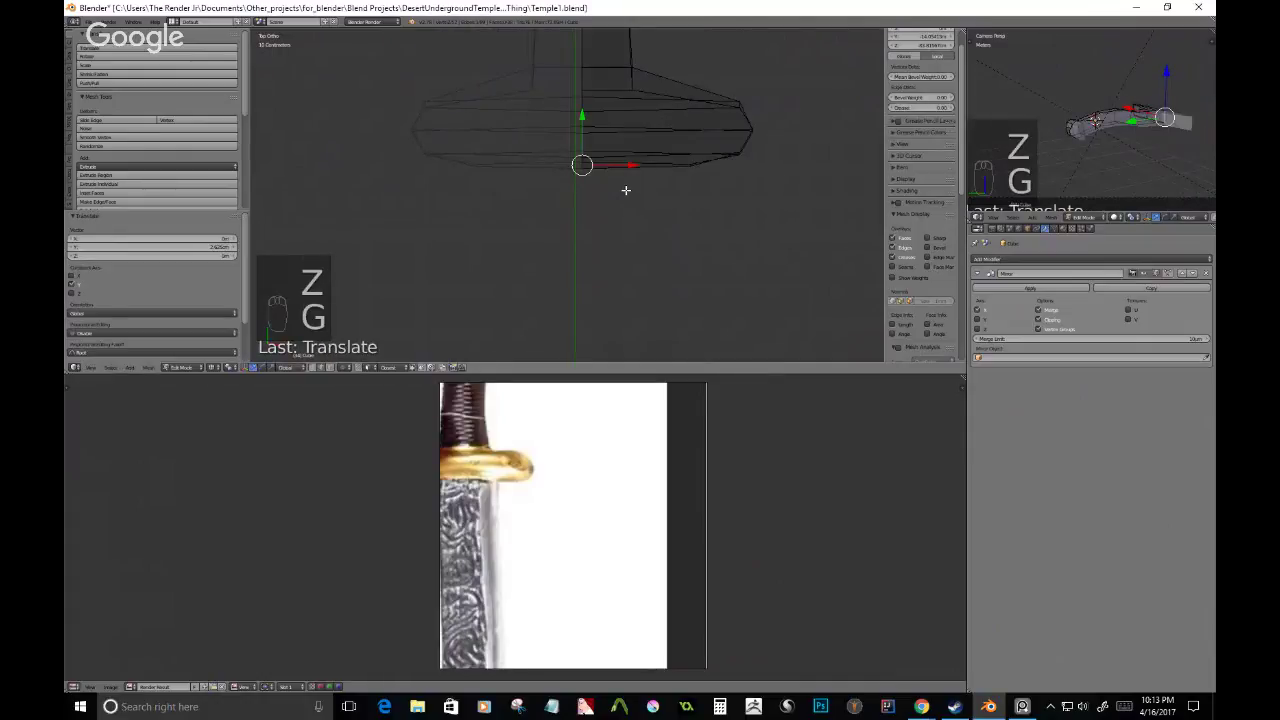
key(z)
middle_drag(626, 190, 665, 188)
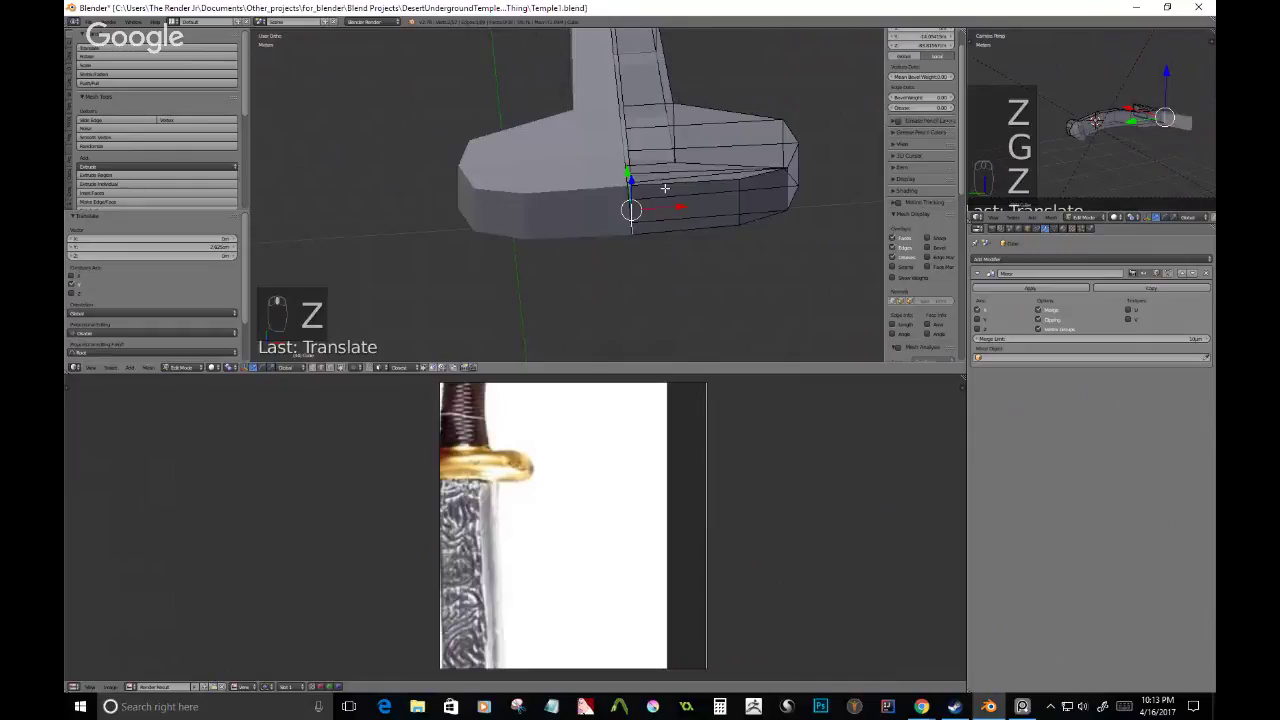
- Switch to face selection, select the guard's blade-side faces, and extrude them along Y to form a long straight blade
key(ctrl+Tab)
middle_drag(665, 188, 577, 254)
scroll(577, 254, down, 4)
right_click(540, 252)
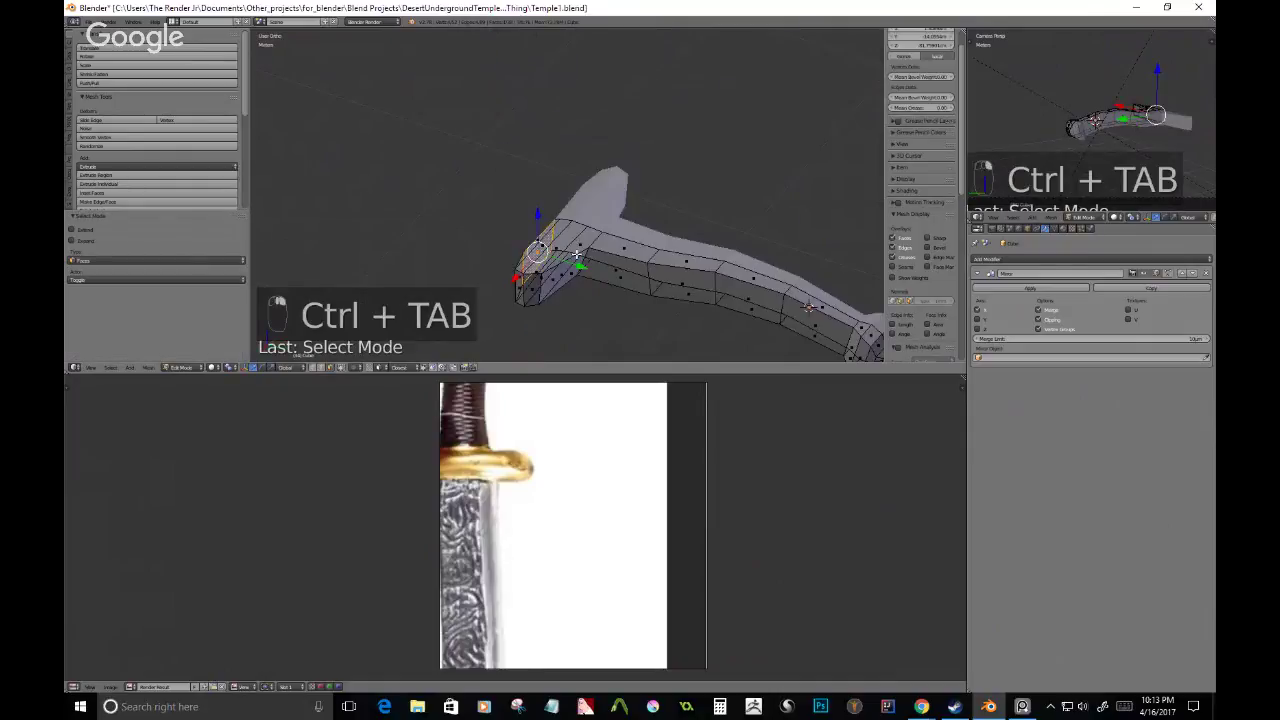
key(e)
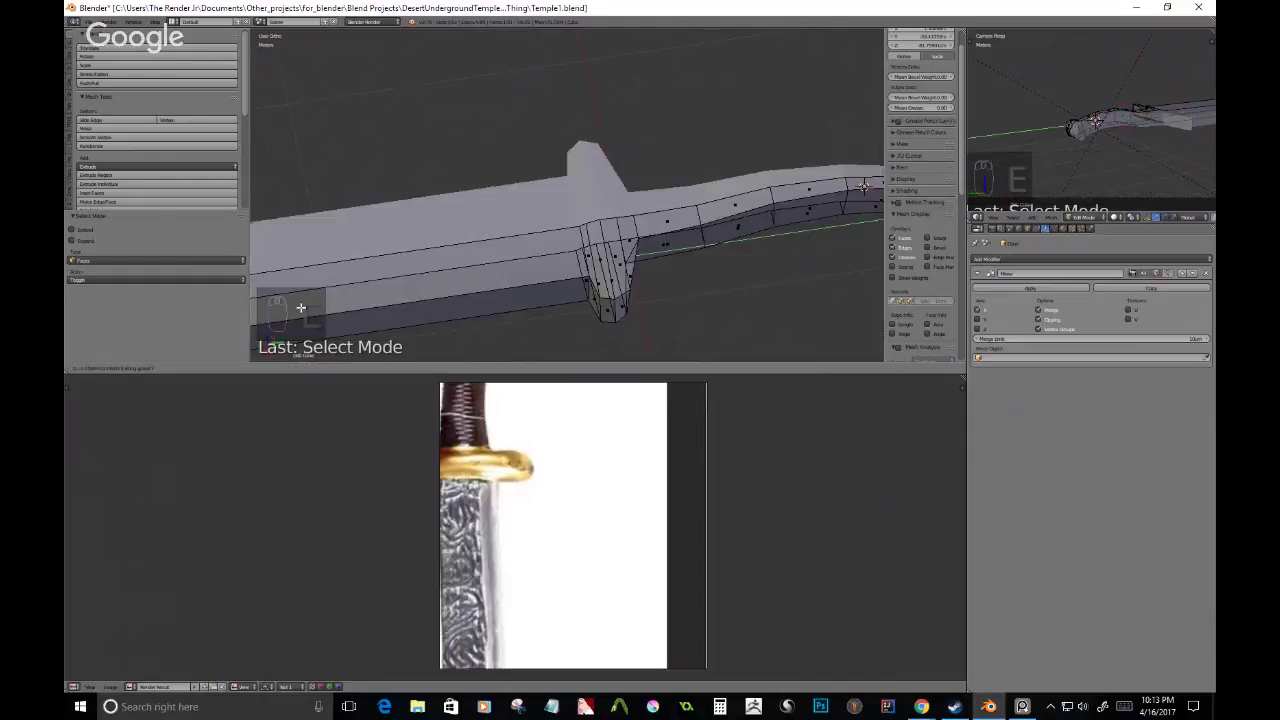
click(300, 307)
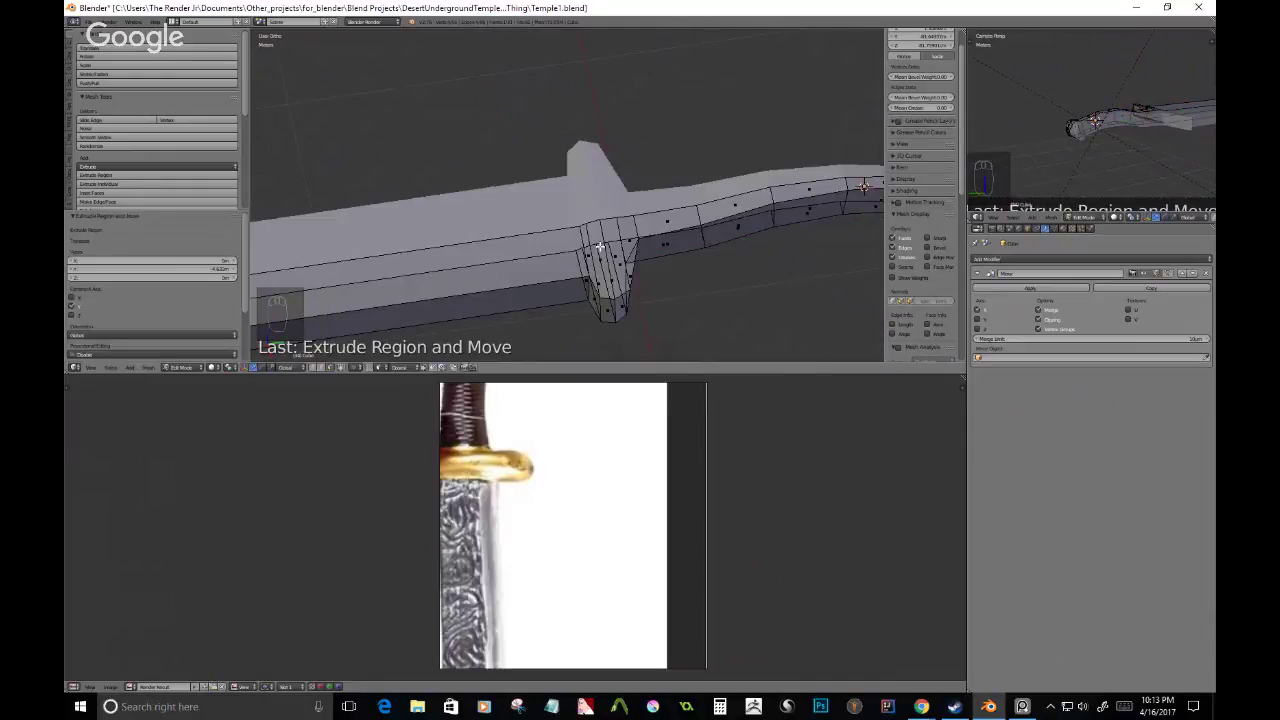
- In top view, move the blade's end faces along Y toward the guard to shorten the blade
key(KP_7)
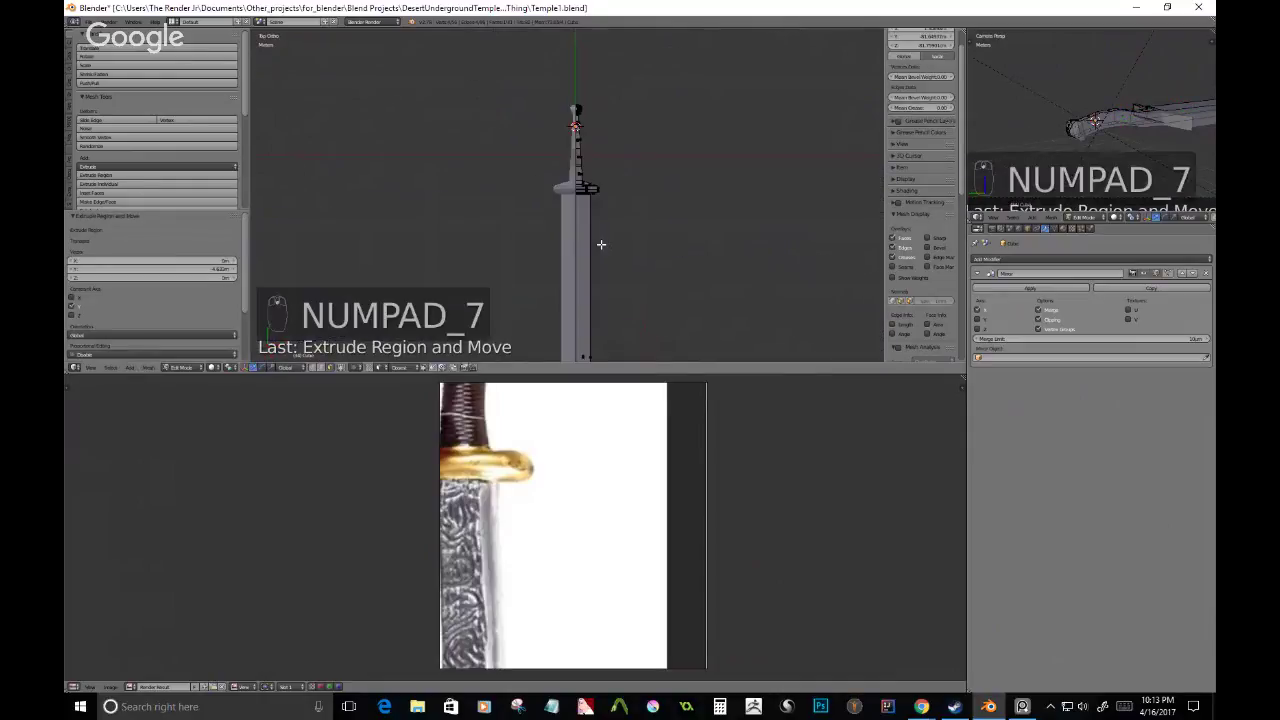
scroll(601, 244, down, 2)
shift+middle_drag(646, 357, 657, 264)
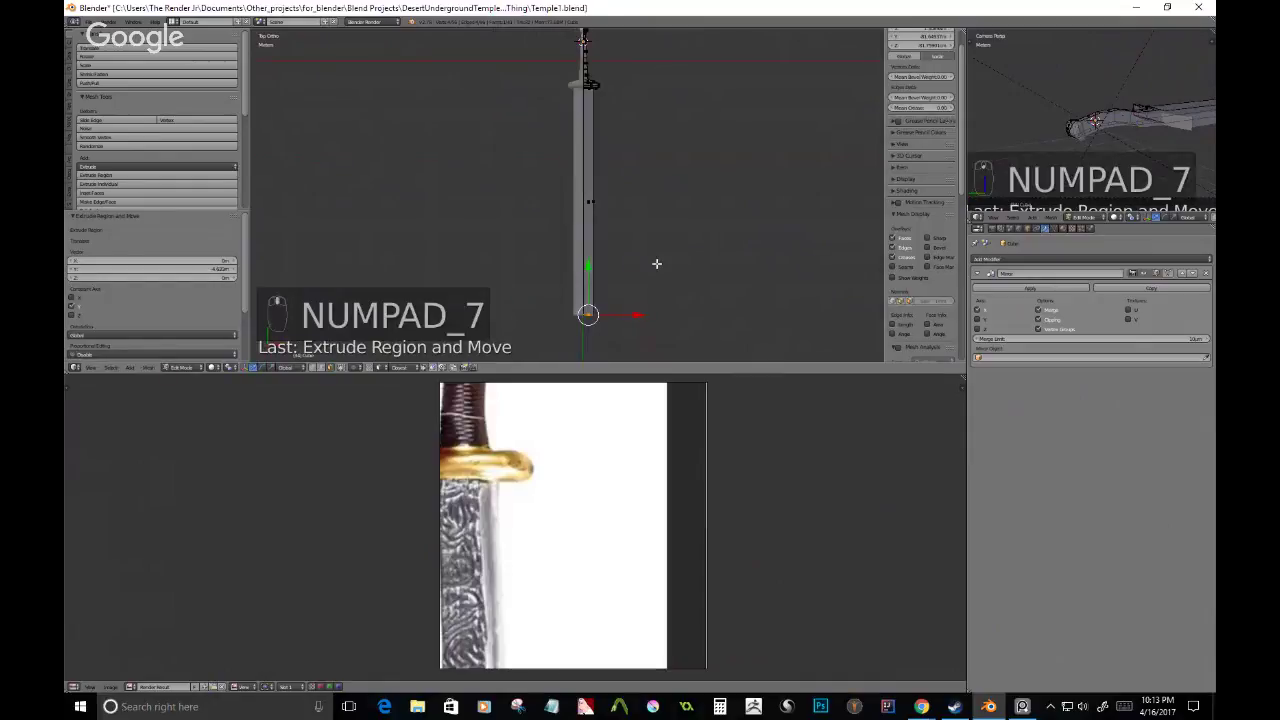
key(g)
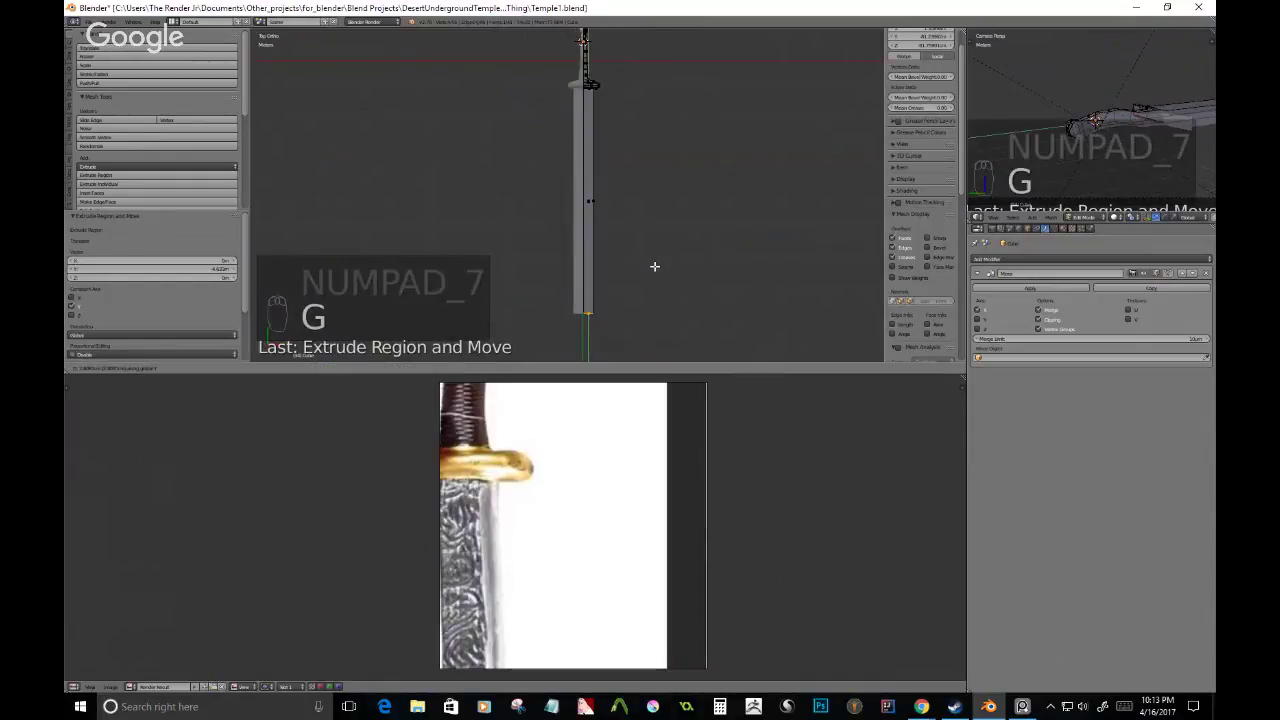
click(643, 263)
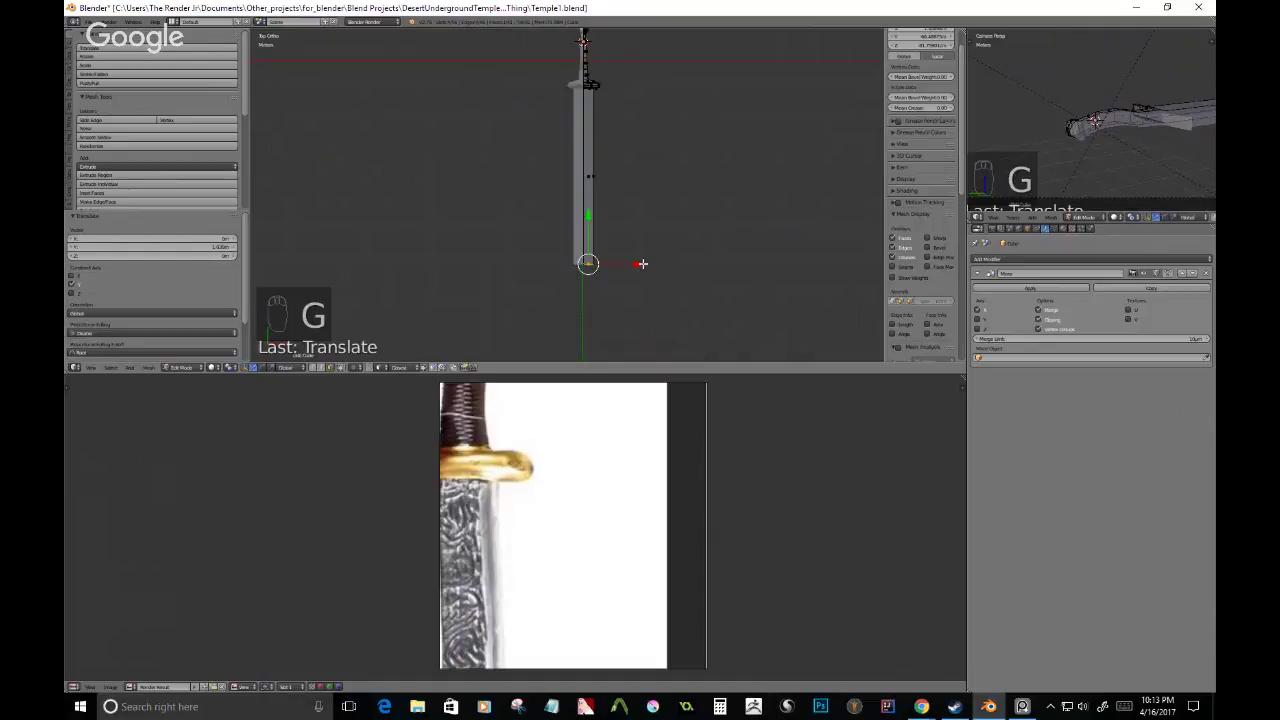
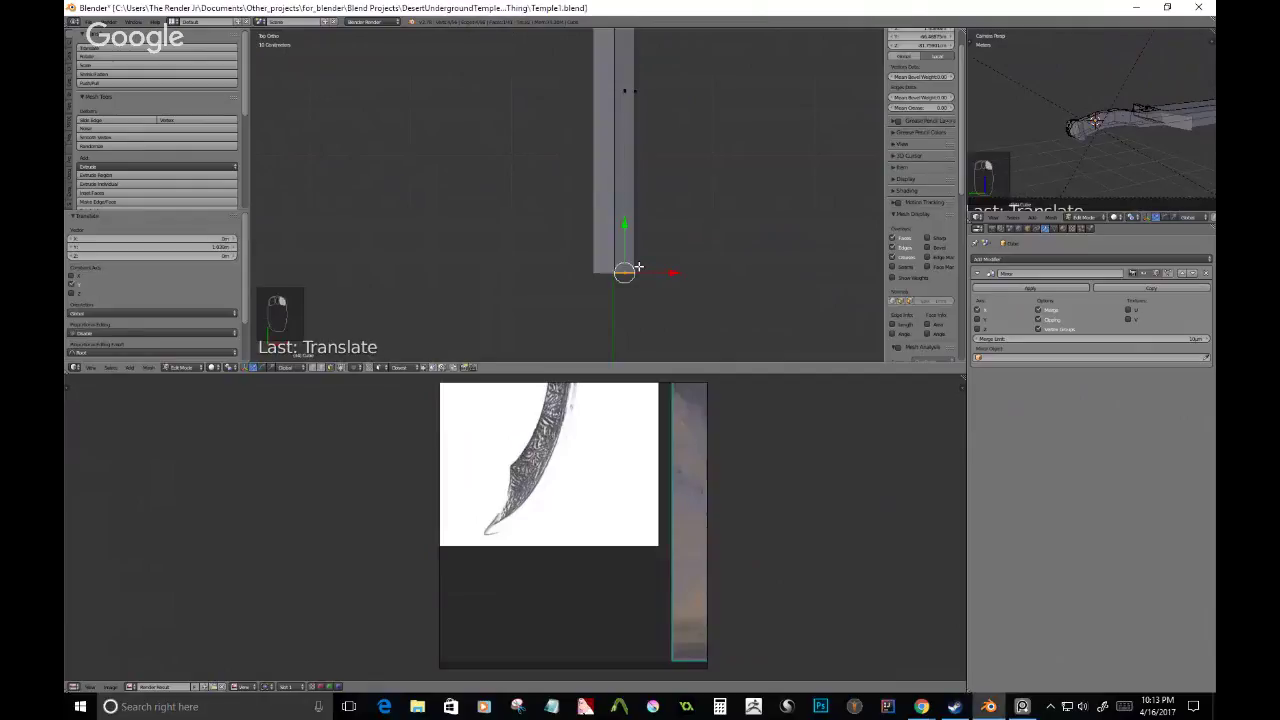
key(r)
key(r)
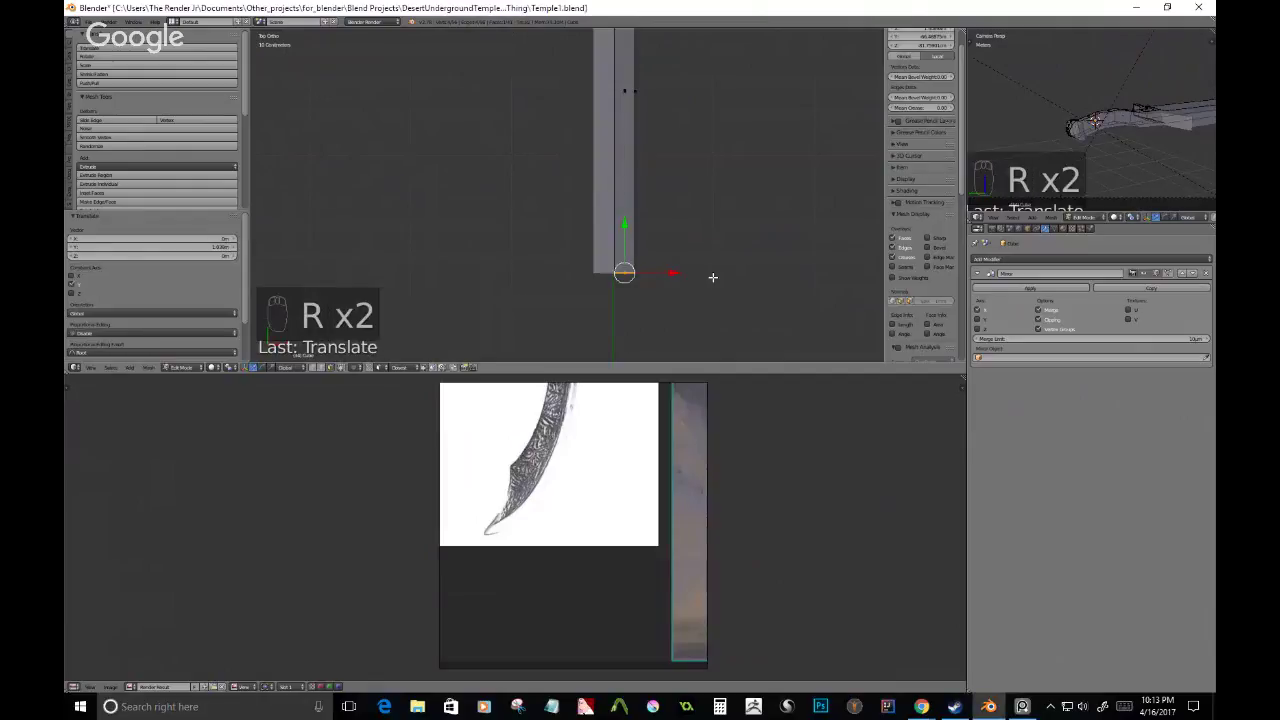
key(r)
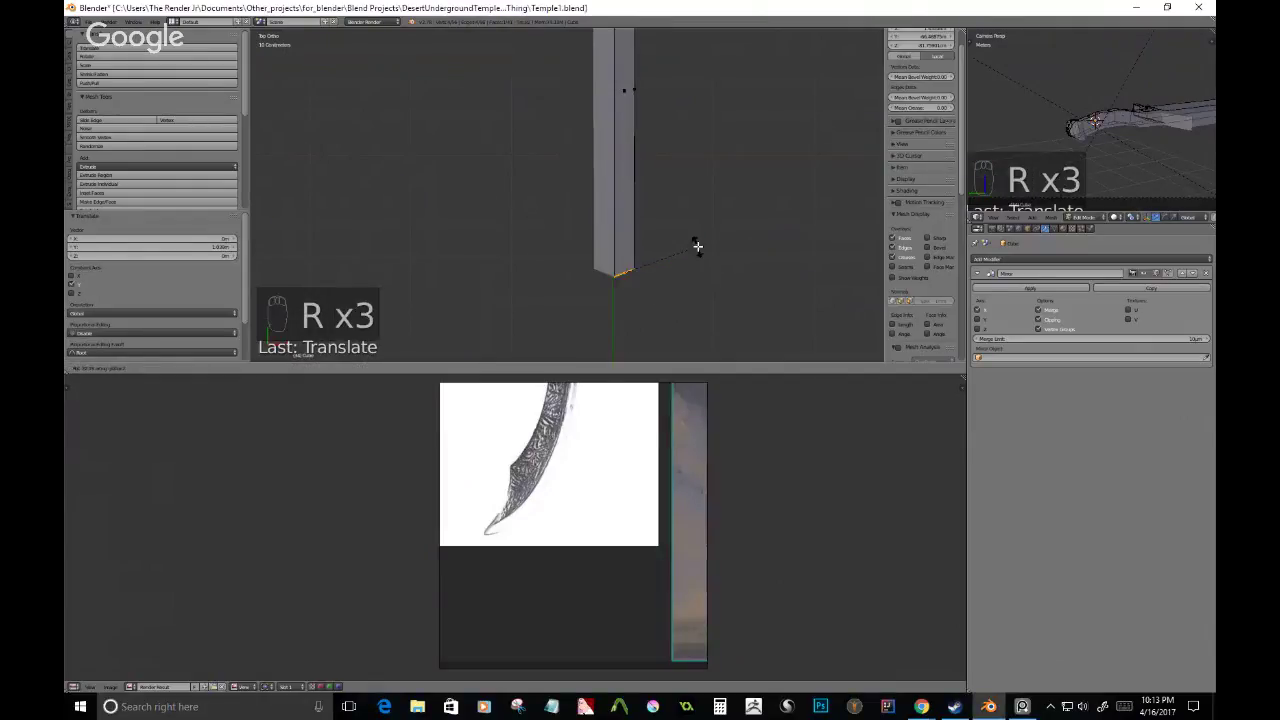
right_click(698, 246)
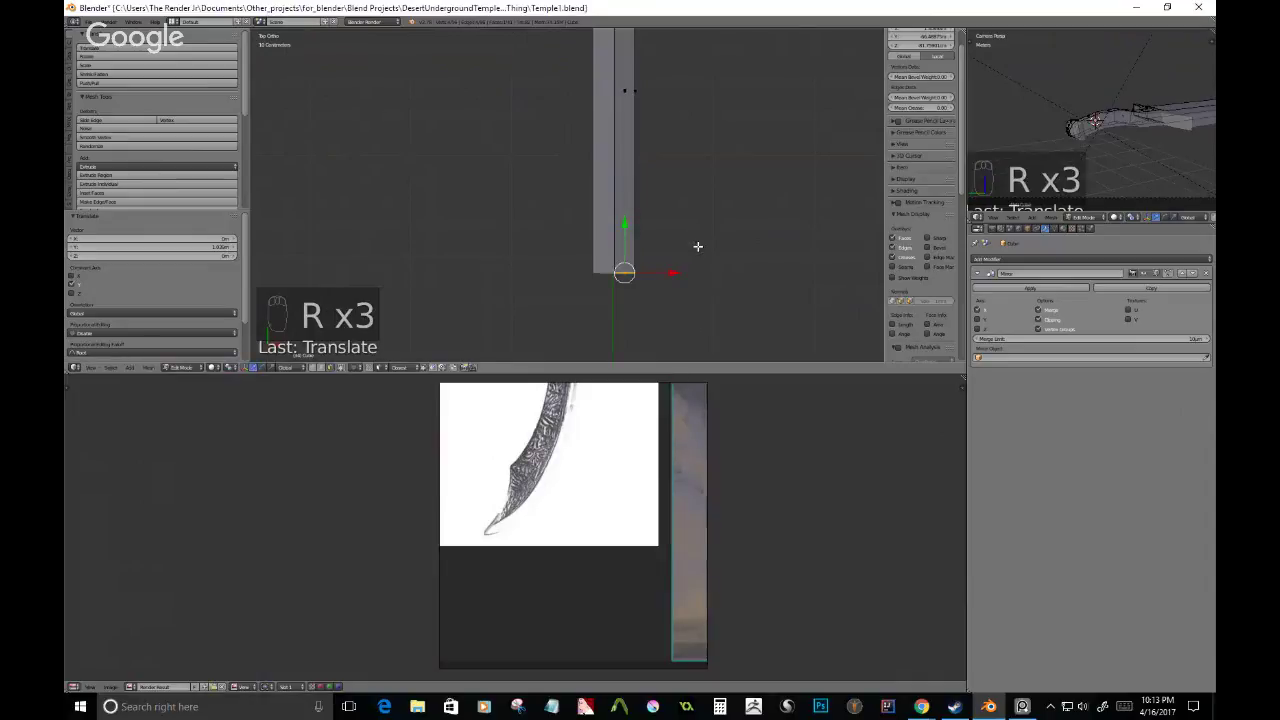
- Switch to edge selection and select the central vertical edge at the blade's end
shift+middle_drag(642, 276, 657, 206)
key(ctrl+Tab)
click(656, 204)
scroll(650, 222, up, 4)
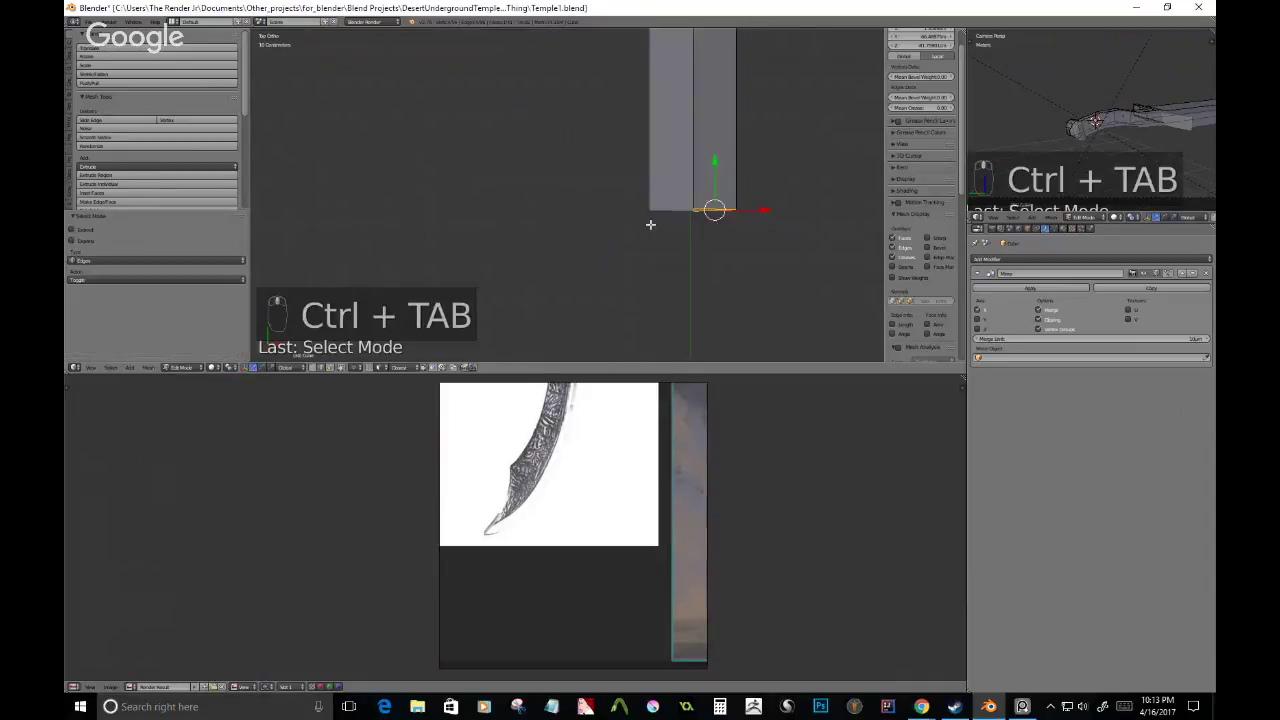
shift+middle_drag(650, 224, 623, 303)
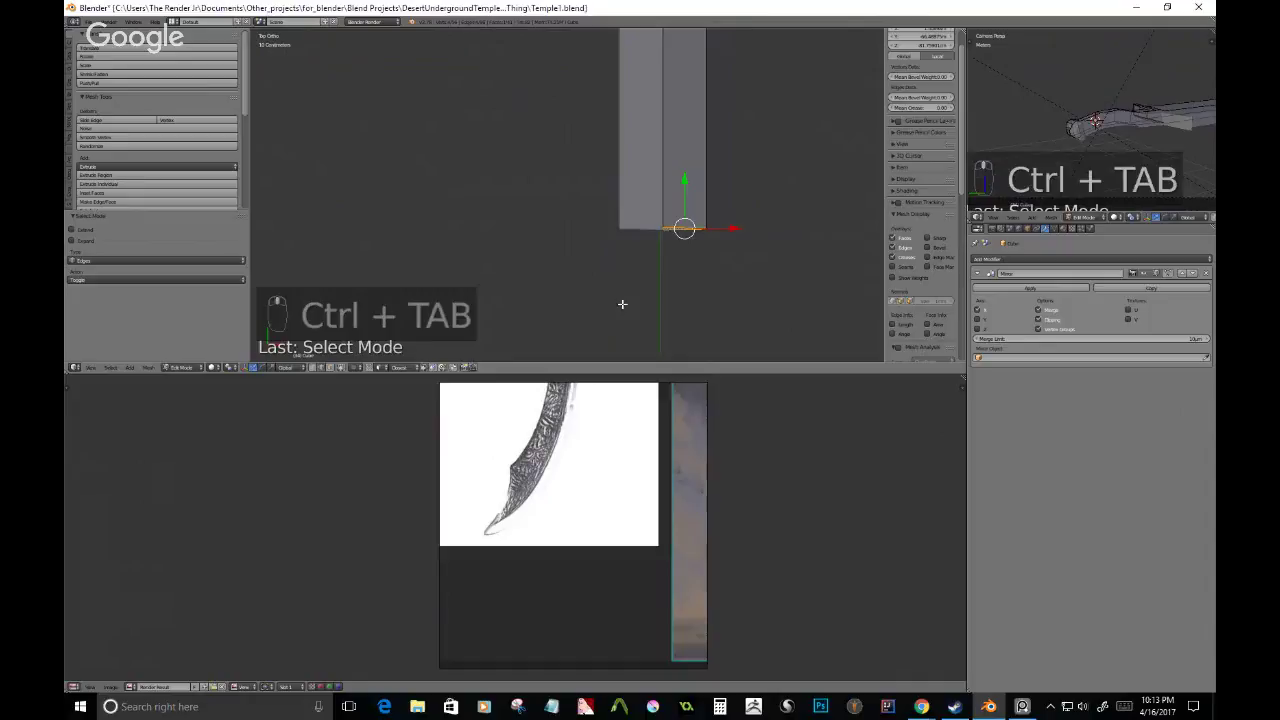
right_click(665, 232)
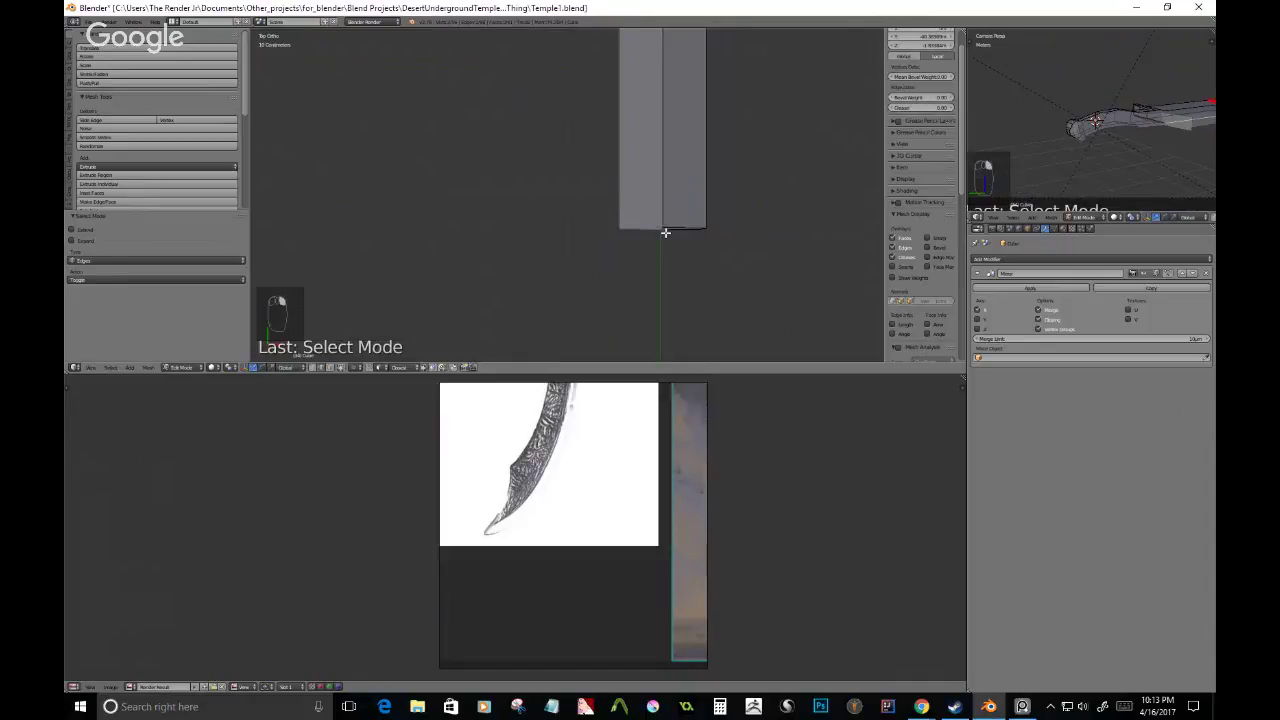
right_click(664, 228)
middle_drag(665, 233, 641, 201)
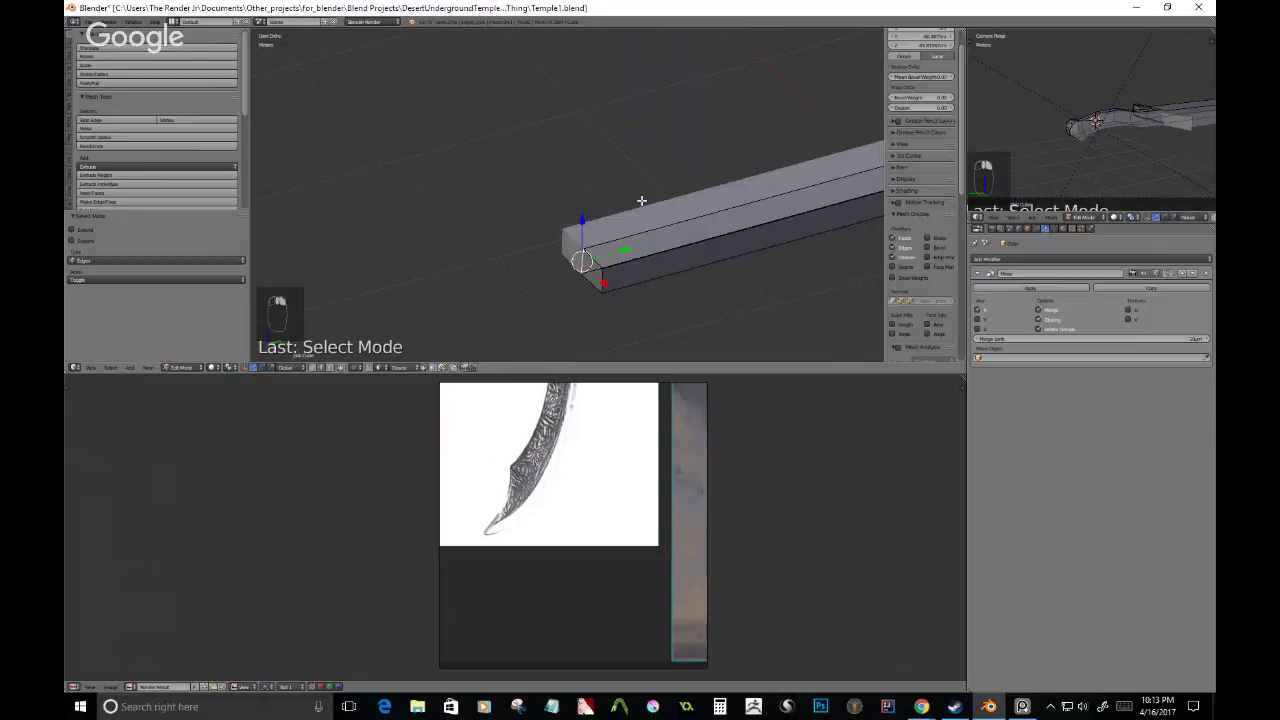
- Inspect the blade in object mode, then switch to face selection and try to move the blade's end face
key(Tab)
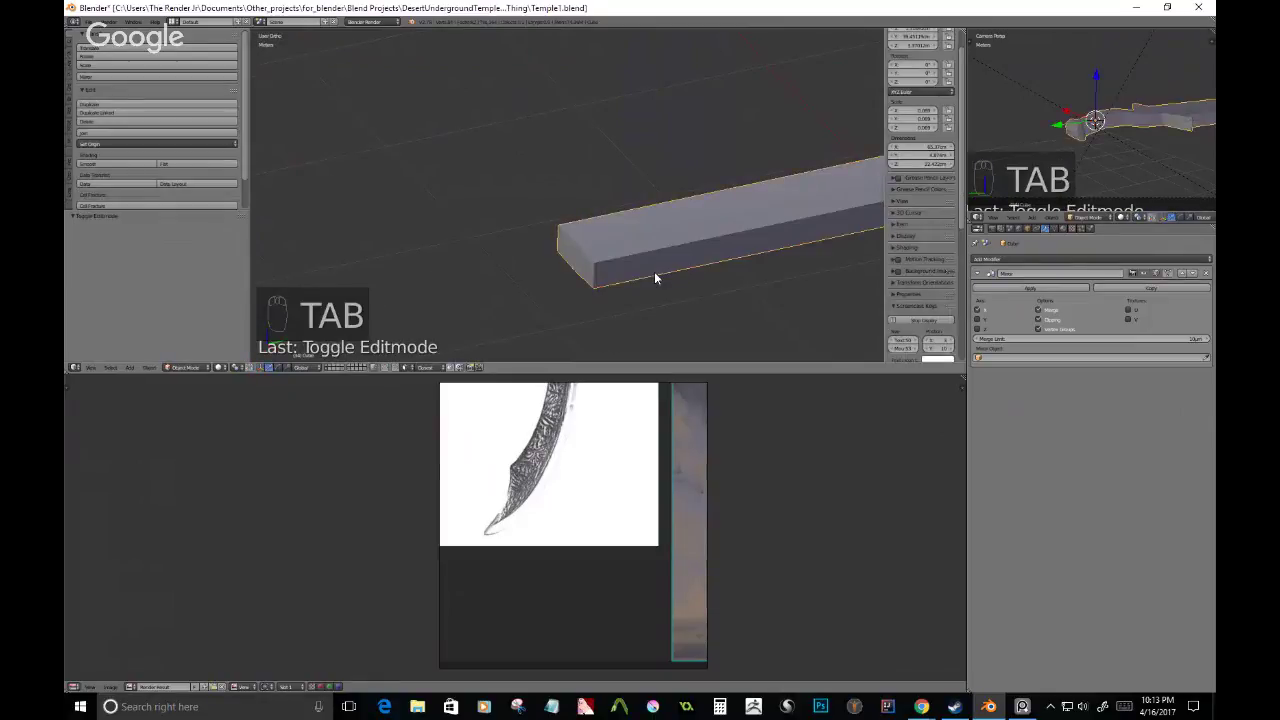
key(Tab)
key(ctrl+Tab)
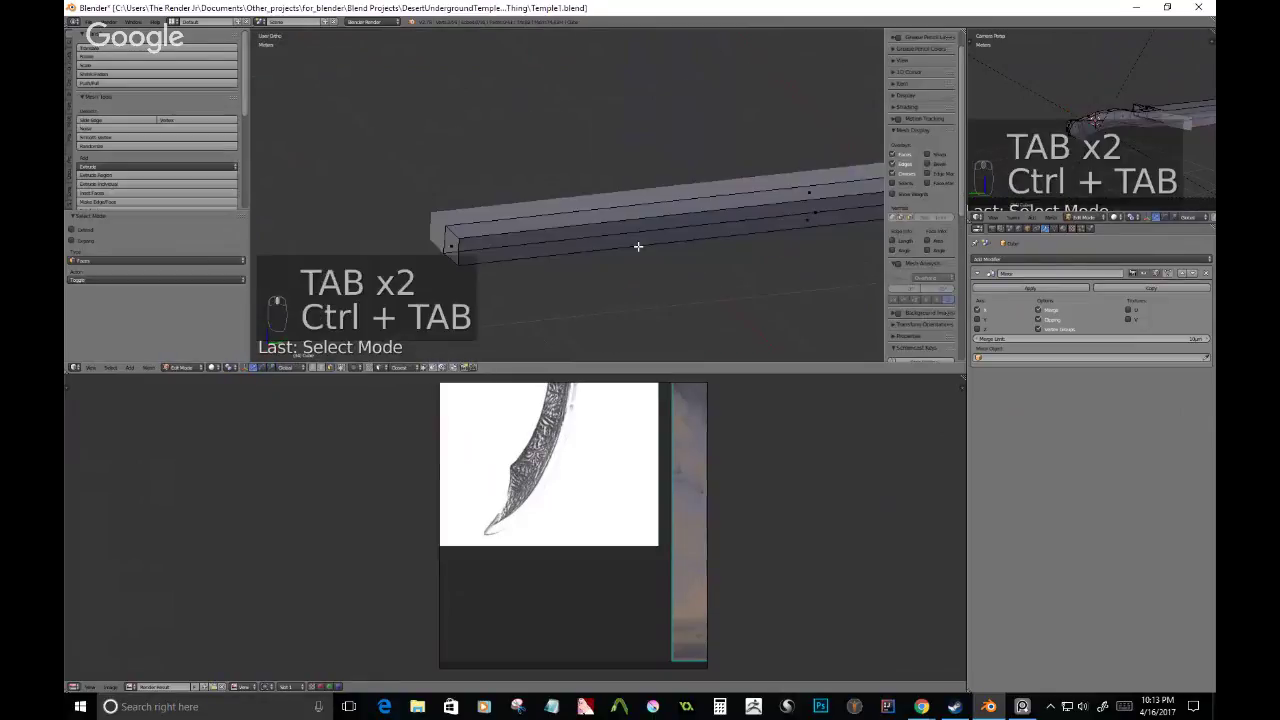
middle_drag(638, 246, 729, 191)
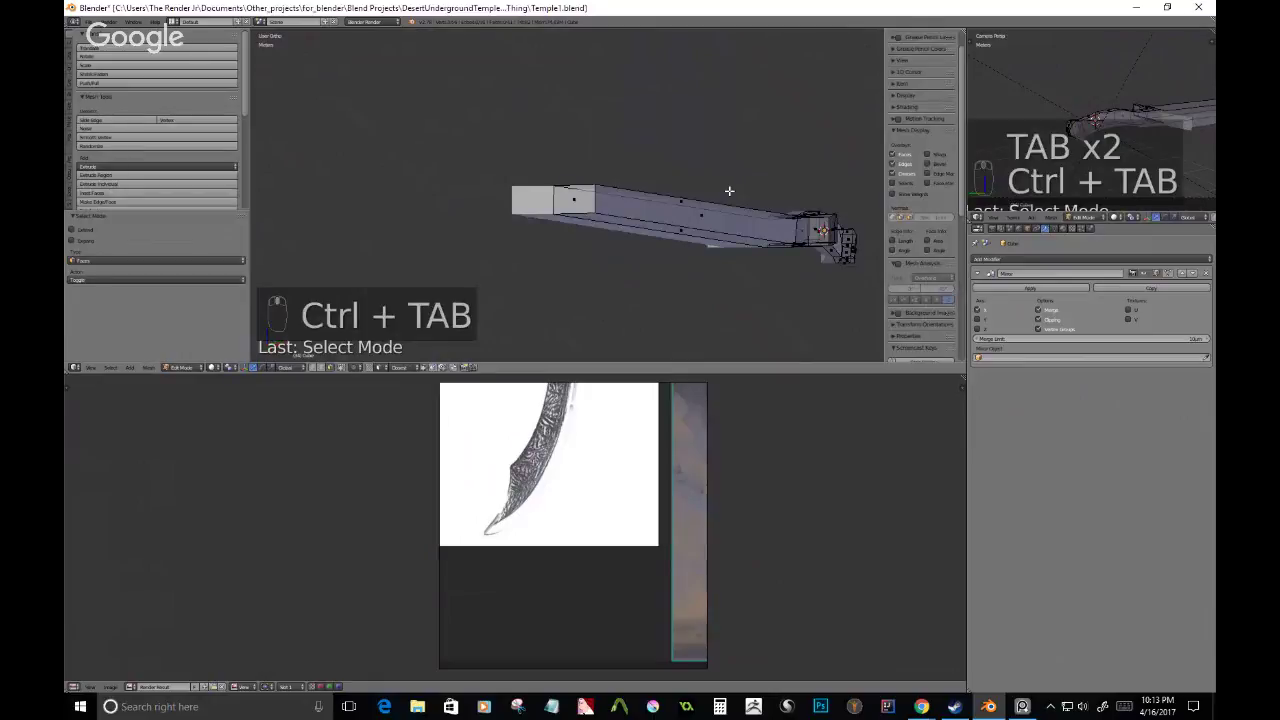
scroll(665, 150, up, 3)
right_click(620, 158)
key(g)
middle_drag(729, 191, 641, 304)
right_click(654, 157)
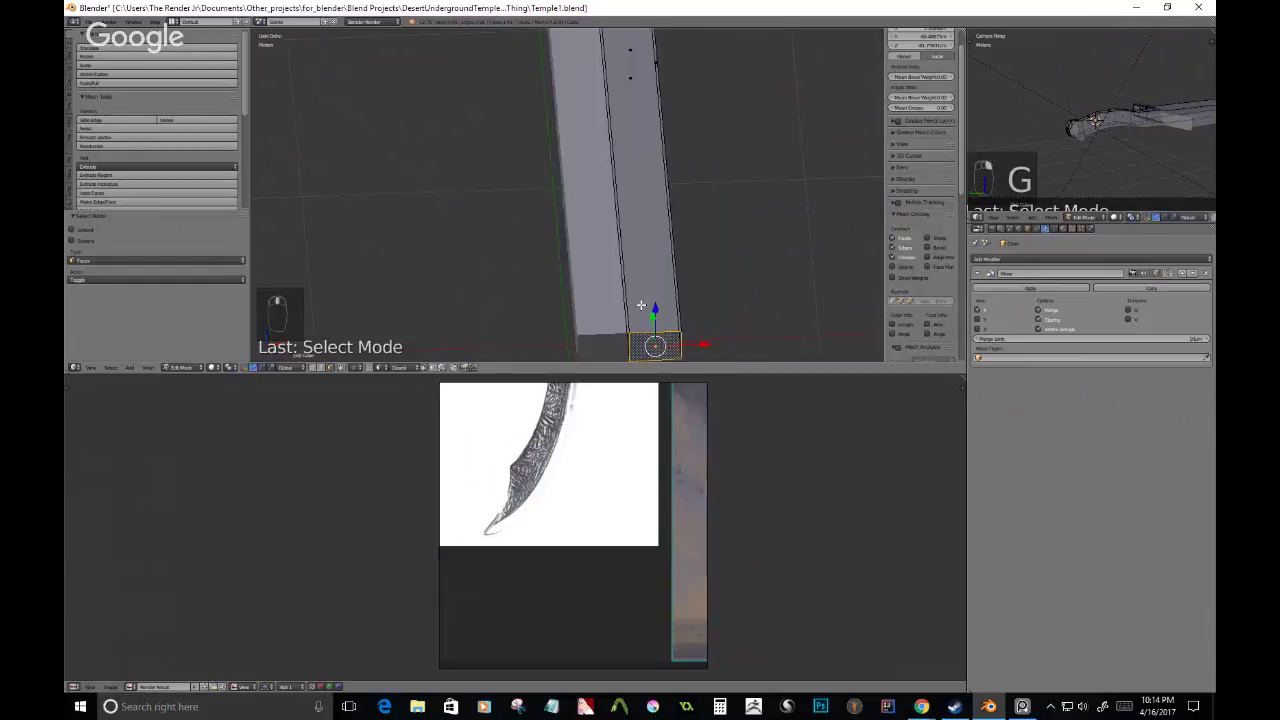
- Switch to edge selection and move the central vertical edge at the blade's end outward along Y to form a pointed tip
key(KP_7)
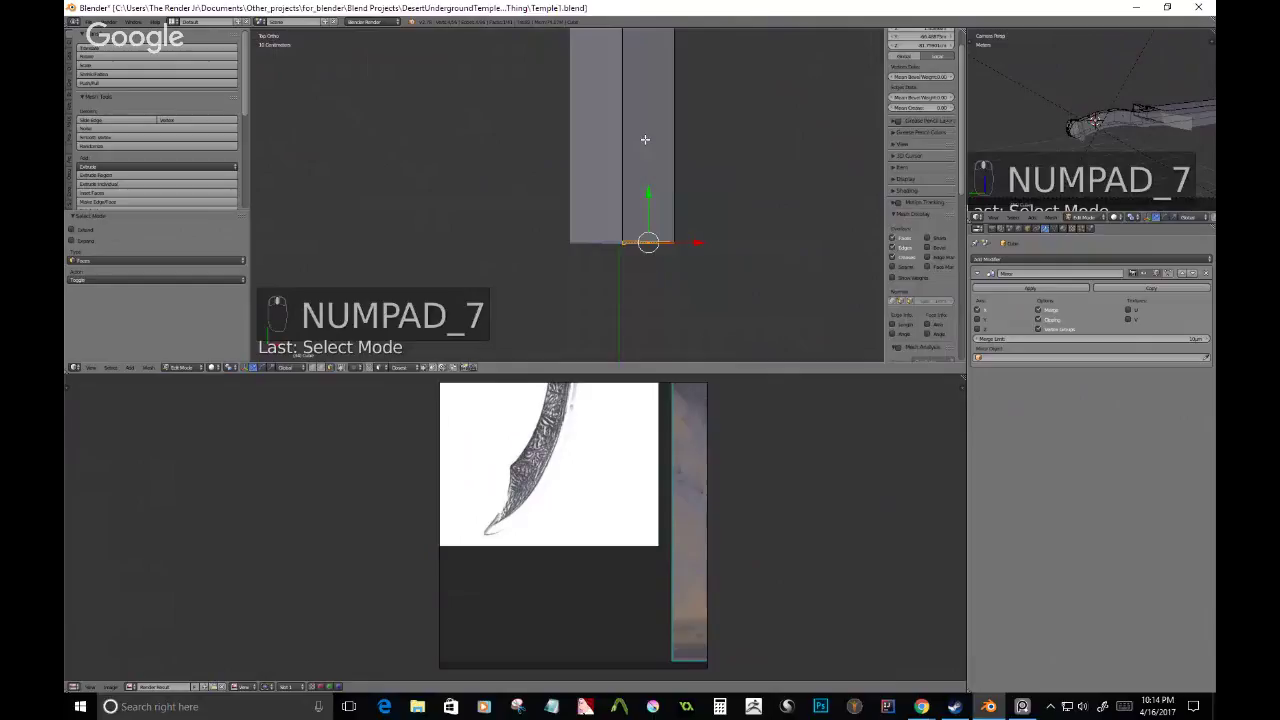
scroll(645, 140, up, 1)
key(ctrl+Tab)
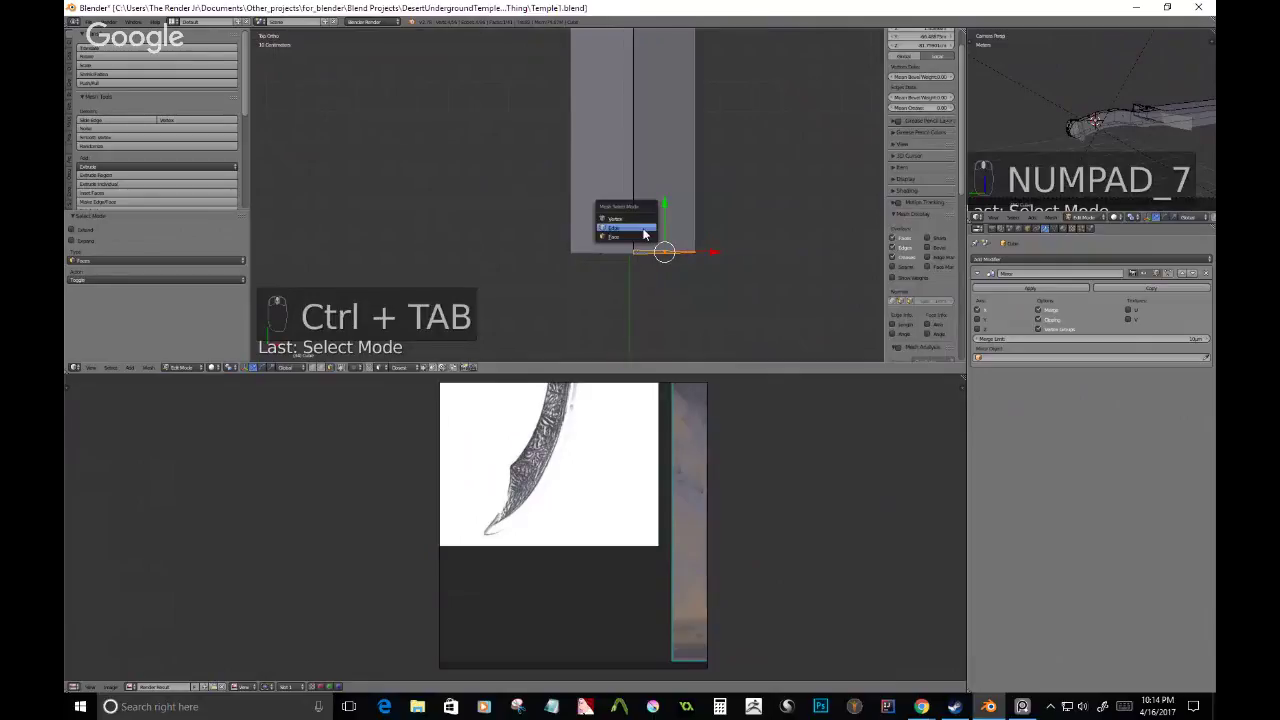
click(644, 234)
middle_drag(644, 234, 557, 284)
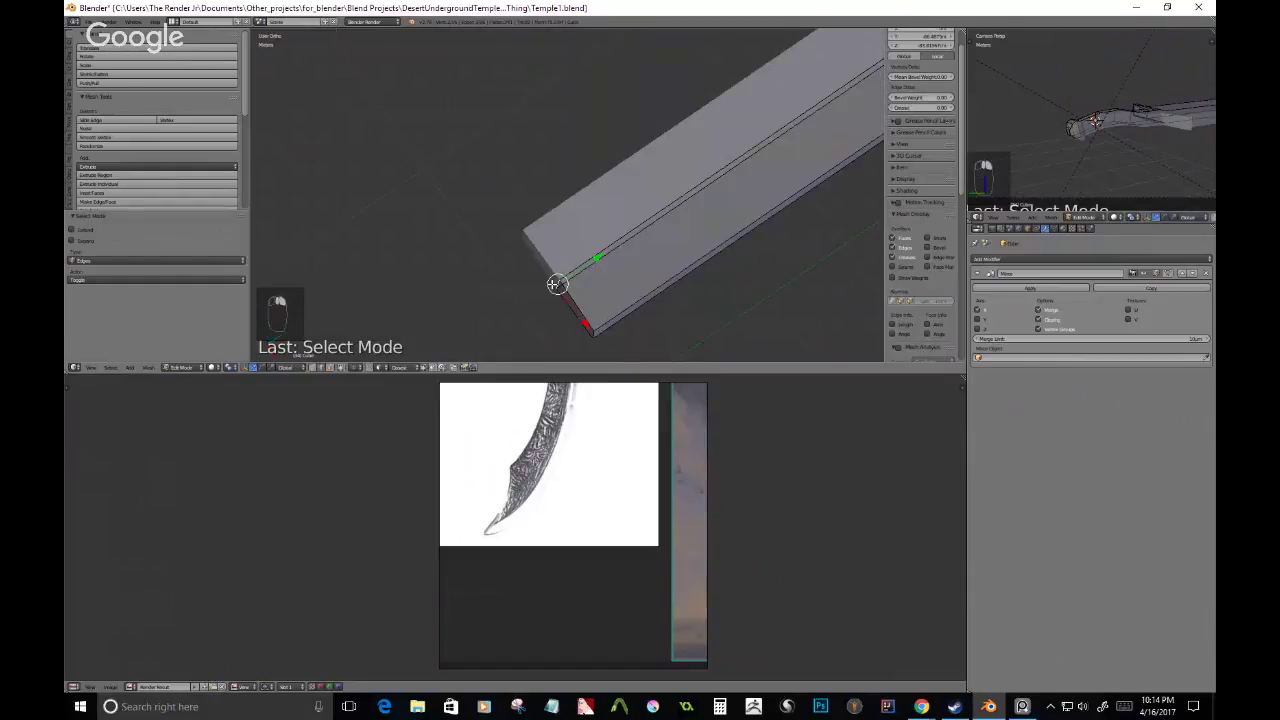
key(g)
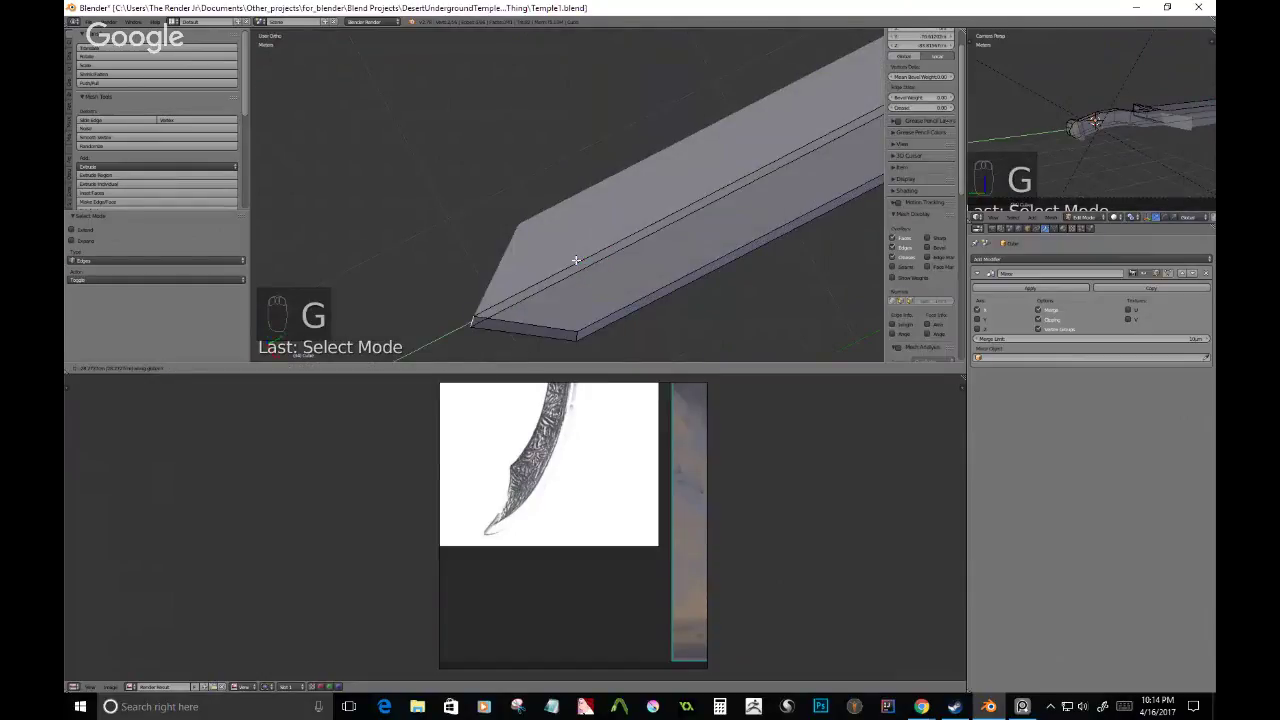
click(576, 260)
middle_drag(576, 260, 697, 229)
key(g)
middle_drag(698, 230, 555, 251)
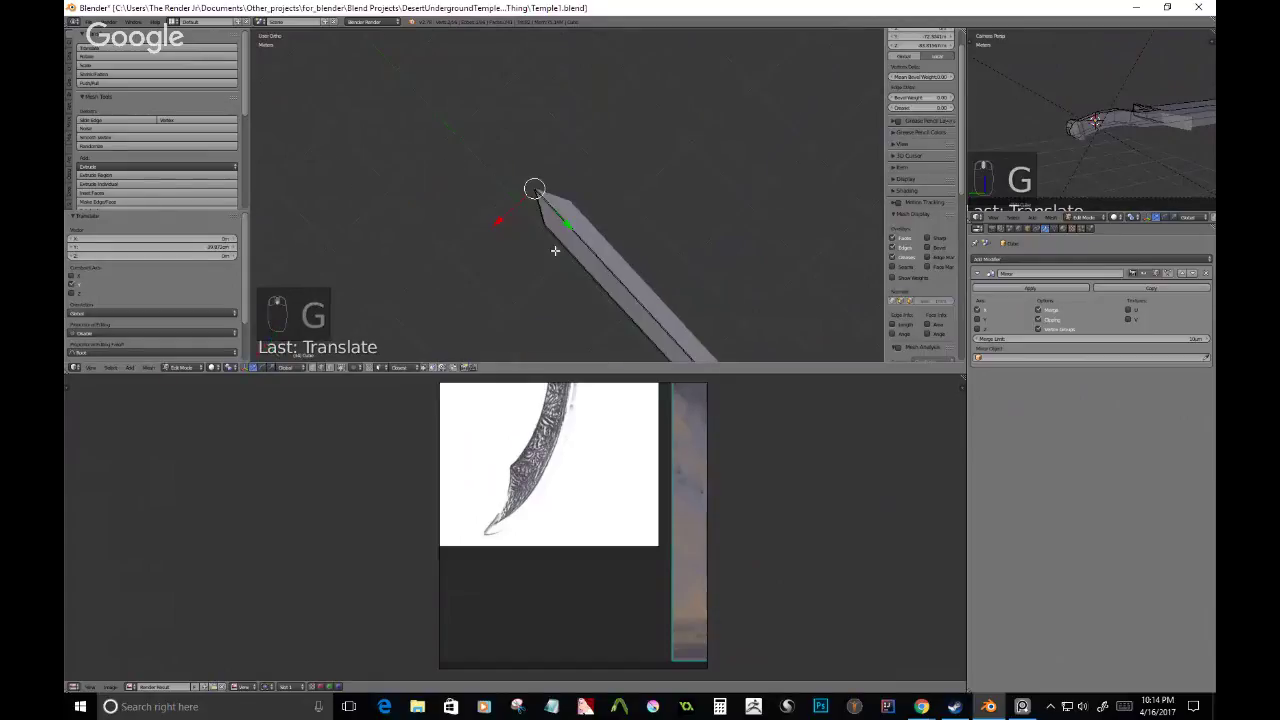
- Check the blade from the side, switch to face selection, and select the blade's long upper and lower faces
scroll(555, 251, down, 1)
shift+middle_drag(646, 303, 878, 207)
scroll(600, 241, down, 1)
scroll(723, 257, up, 5)
middle_drag(723, 257, 443, 274)
key(ctrl+Tab)
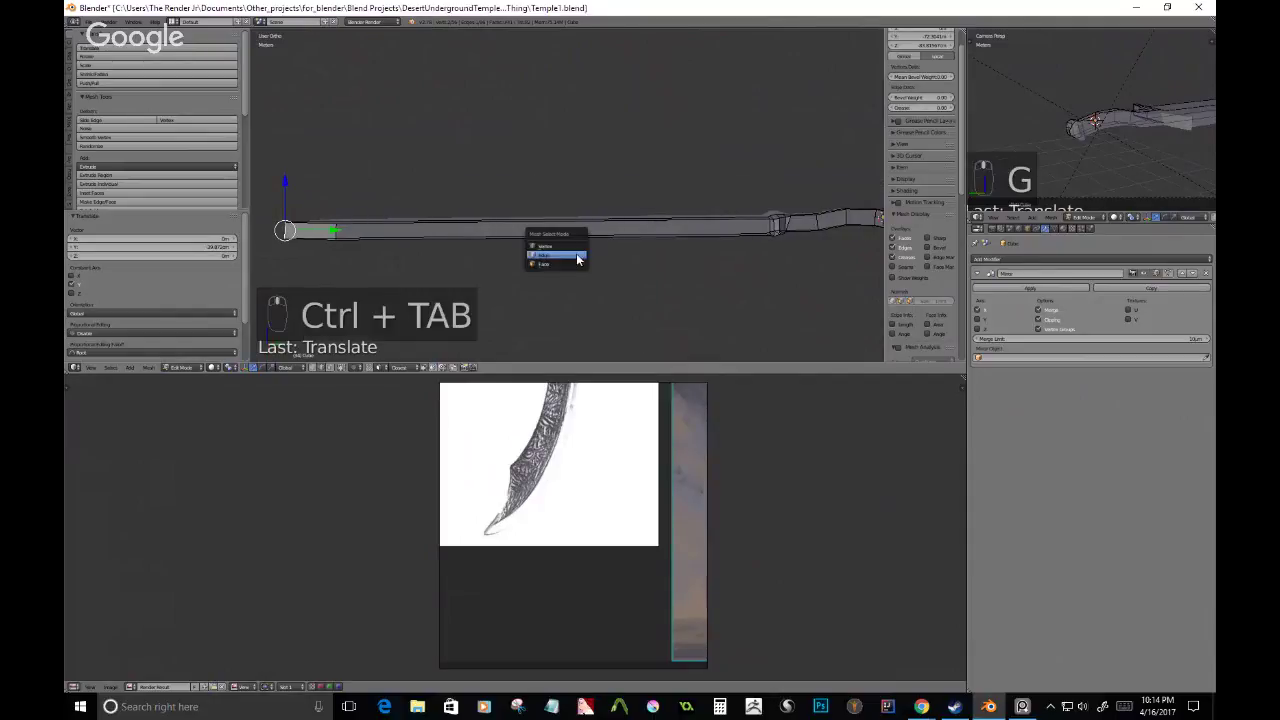
click(572, 262)
scroll(585, 255, up, 4)
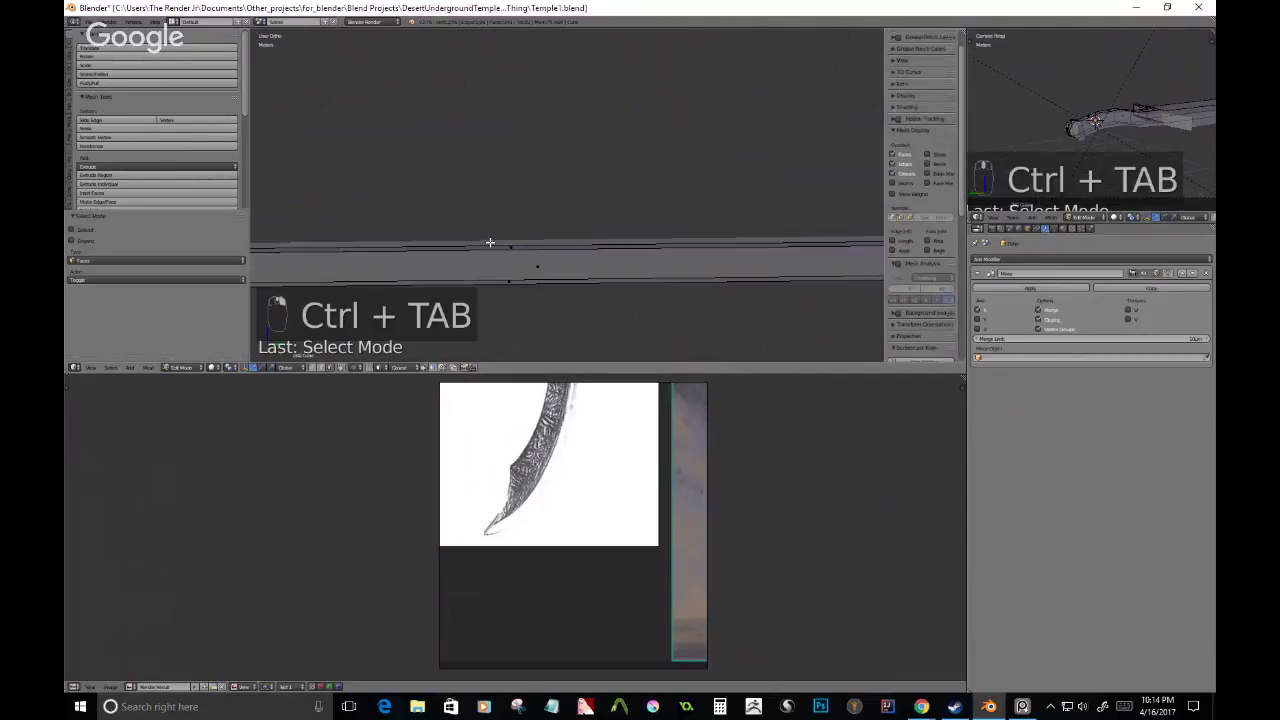
right_click(504, 246)
key(s)
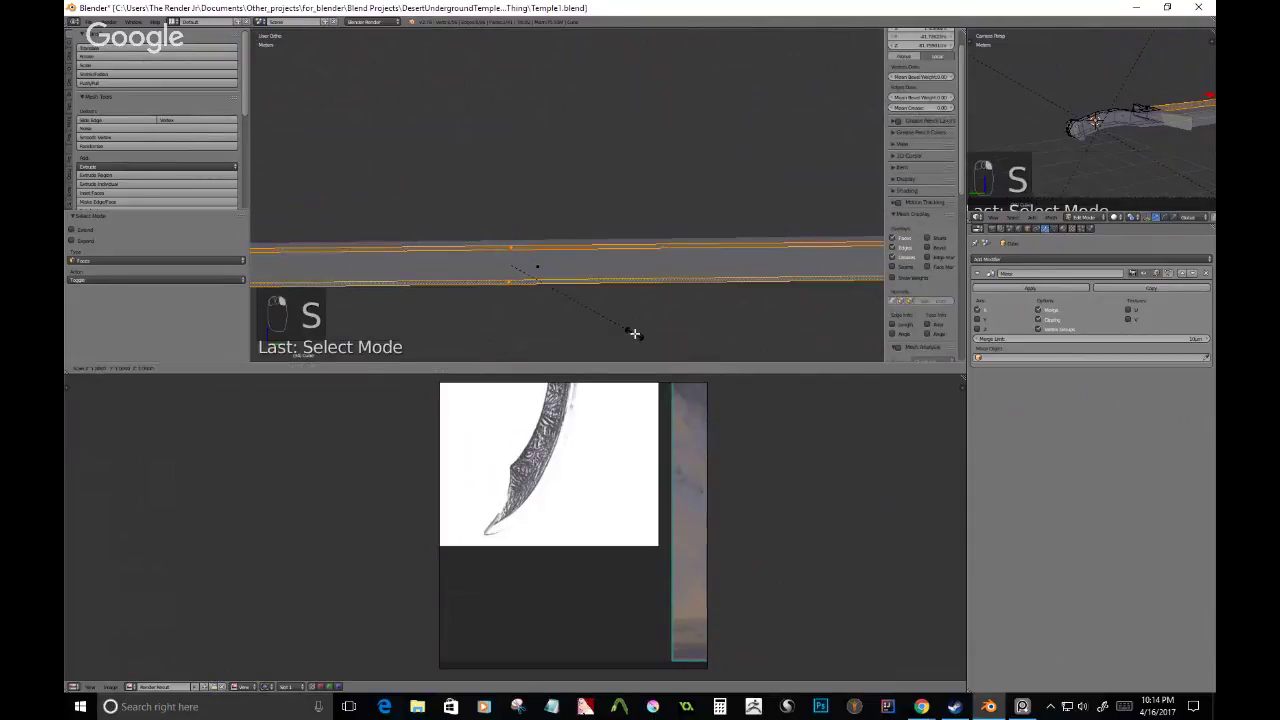
click(566, 269)
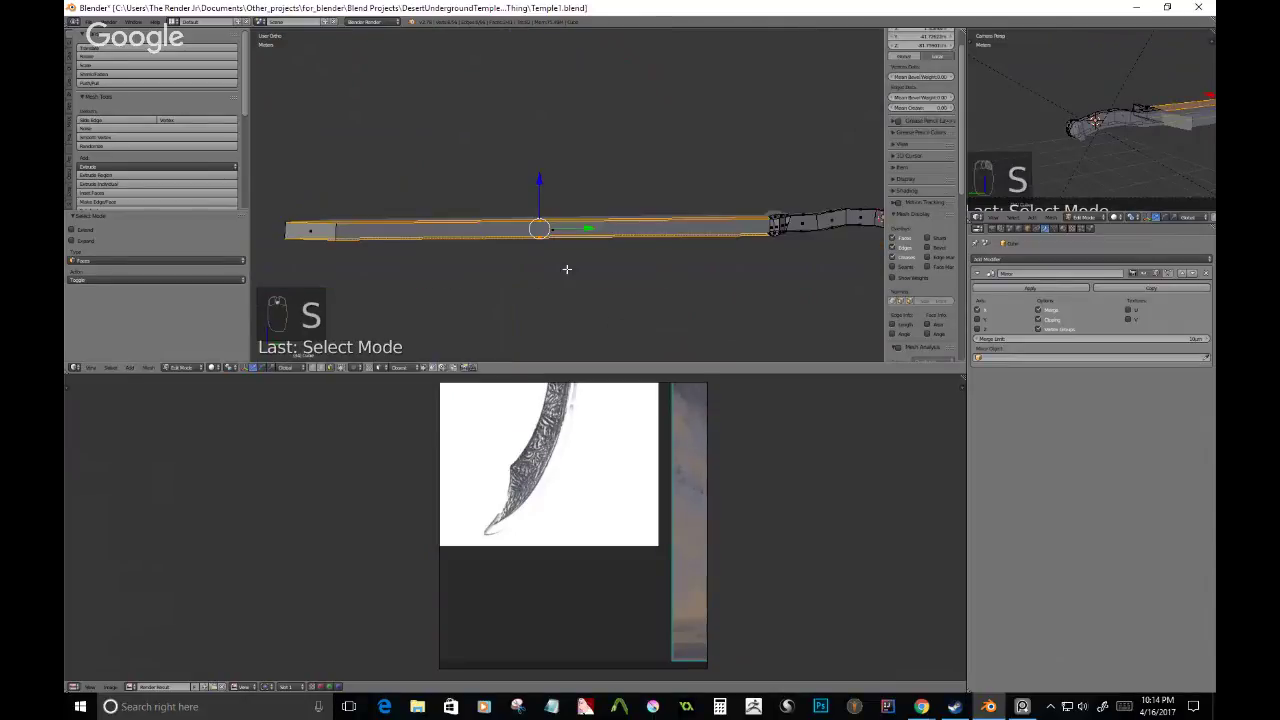
middle_drag(566, 269, 728, 286)
key(s)
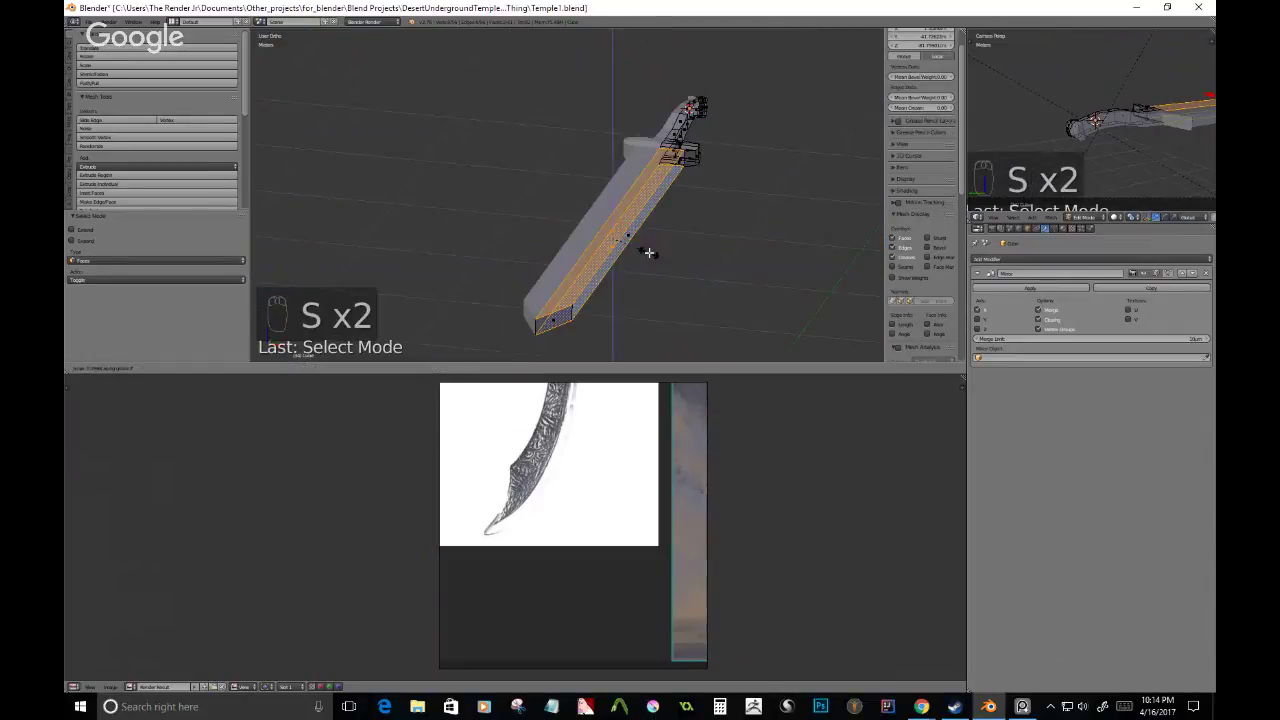
click(223, 369)
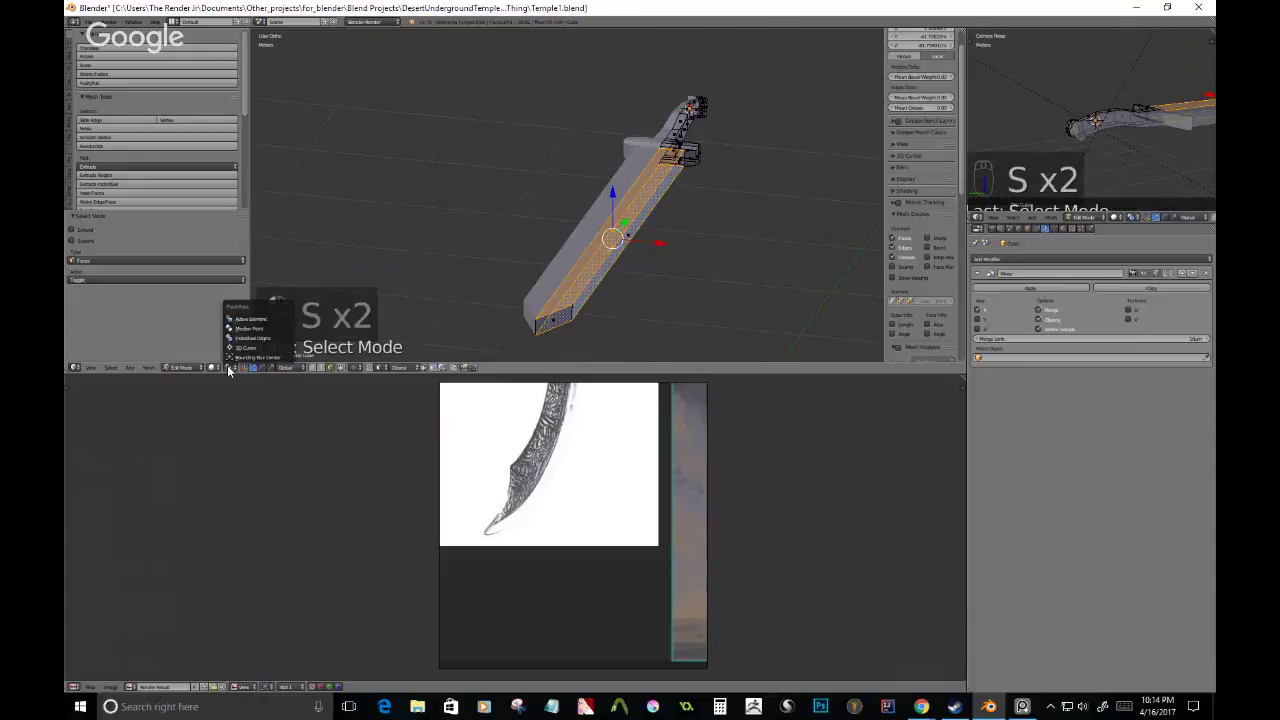
- Scale the selected blade faces along Z to about 0.27 to thin the blade, and decline the autosave prompt
key(s)
key(z)
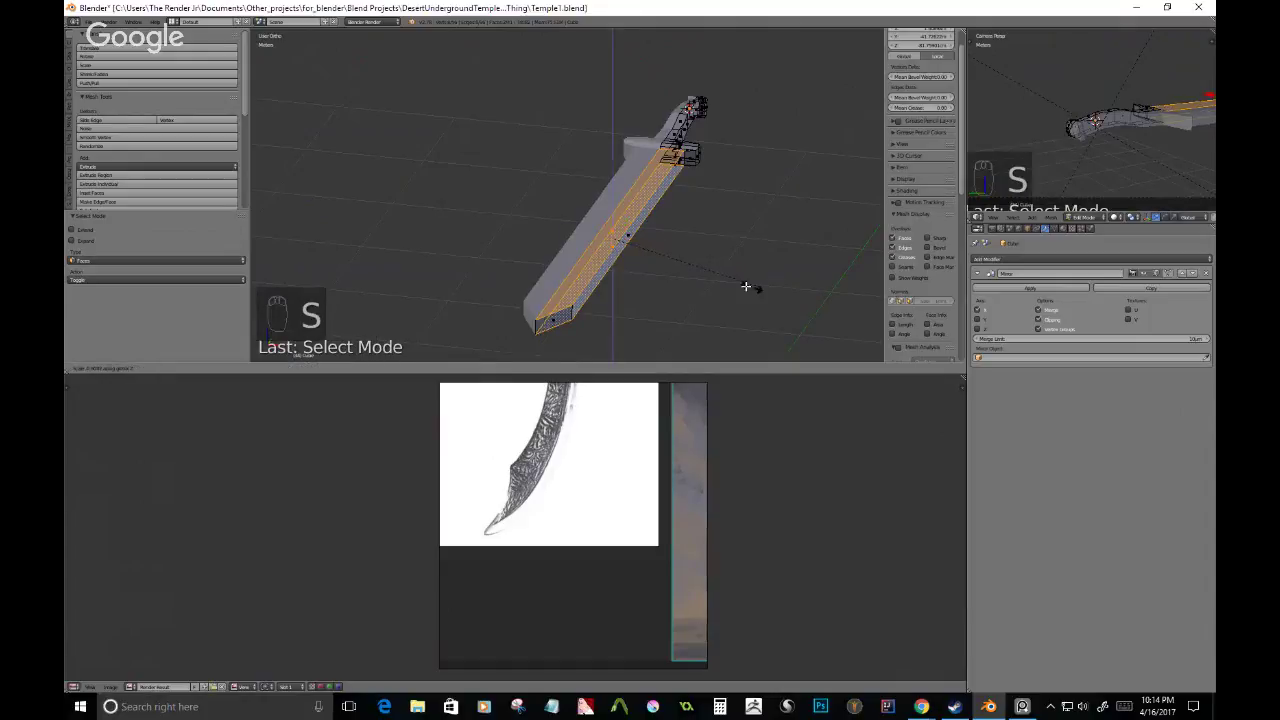
click(698, 272)
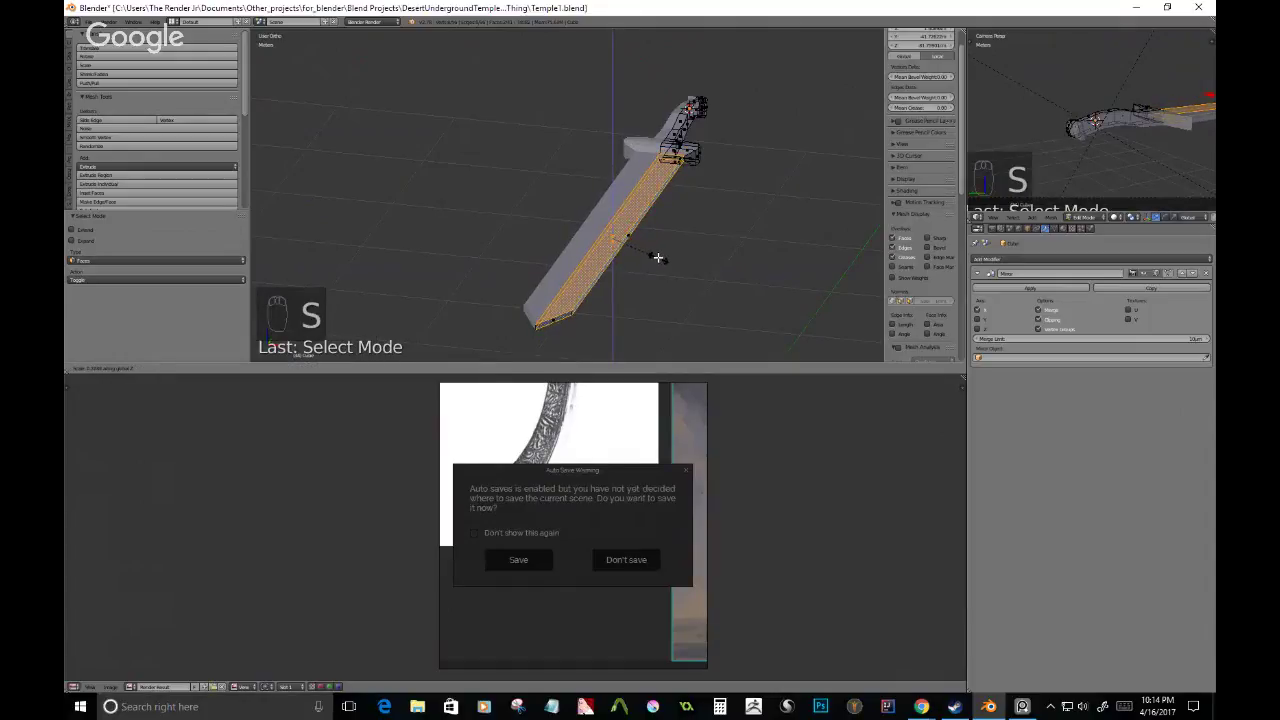
click(624, 557)
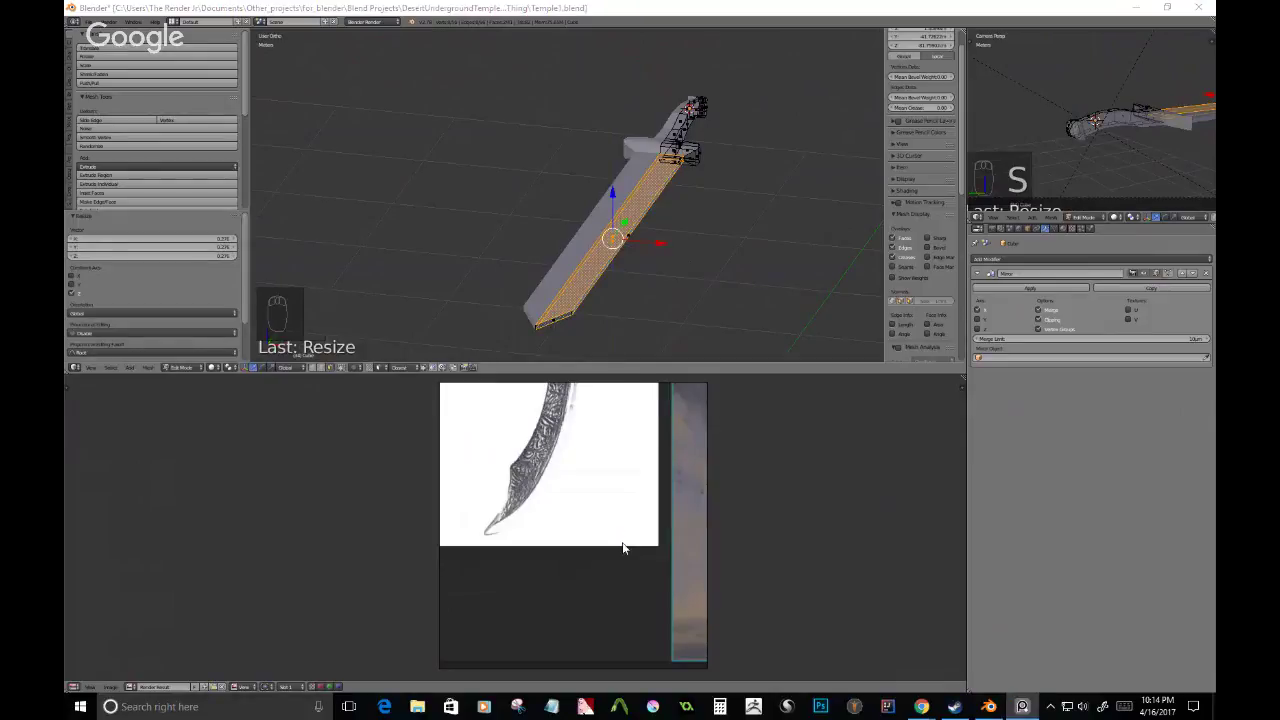
- Scale the selected blade faces along Z by about 1.25 to thicken the blade slightly
scroll(623, 546, down, 4)
middle_drag(689, 263, 537, 231)
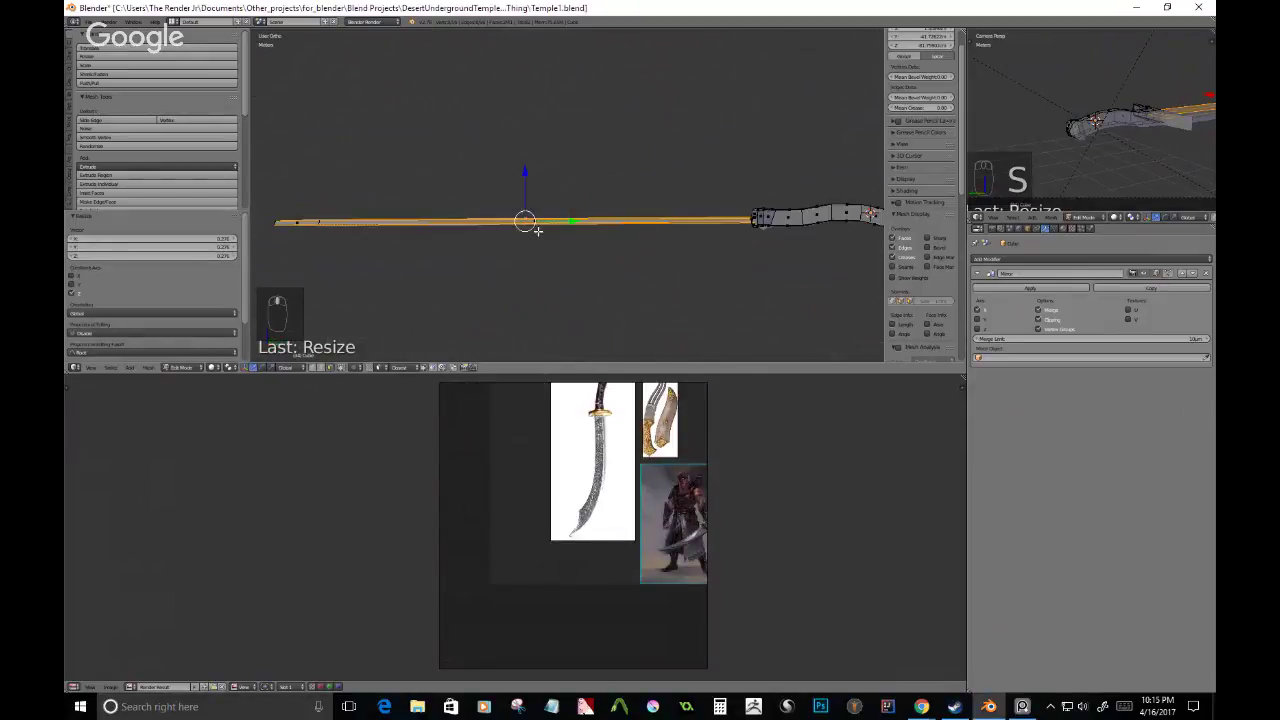
scroll(654, 289, up, 4)
scroll(677, 291, down, 3)
shift+middle_drag(733, 272, 766, 304)
key(s)
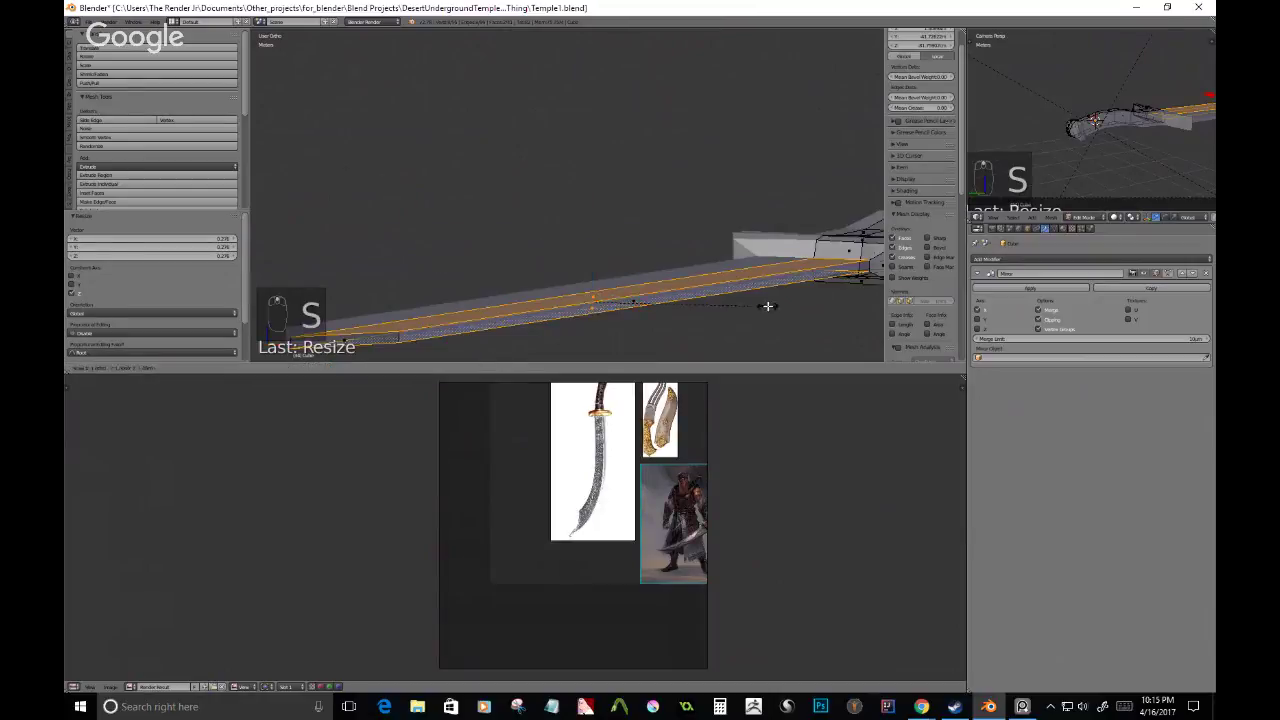
click(682, 304)
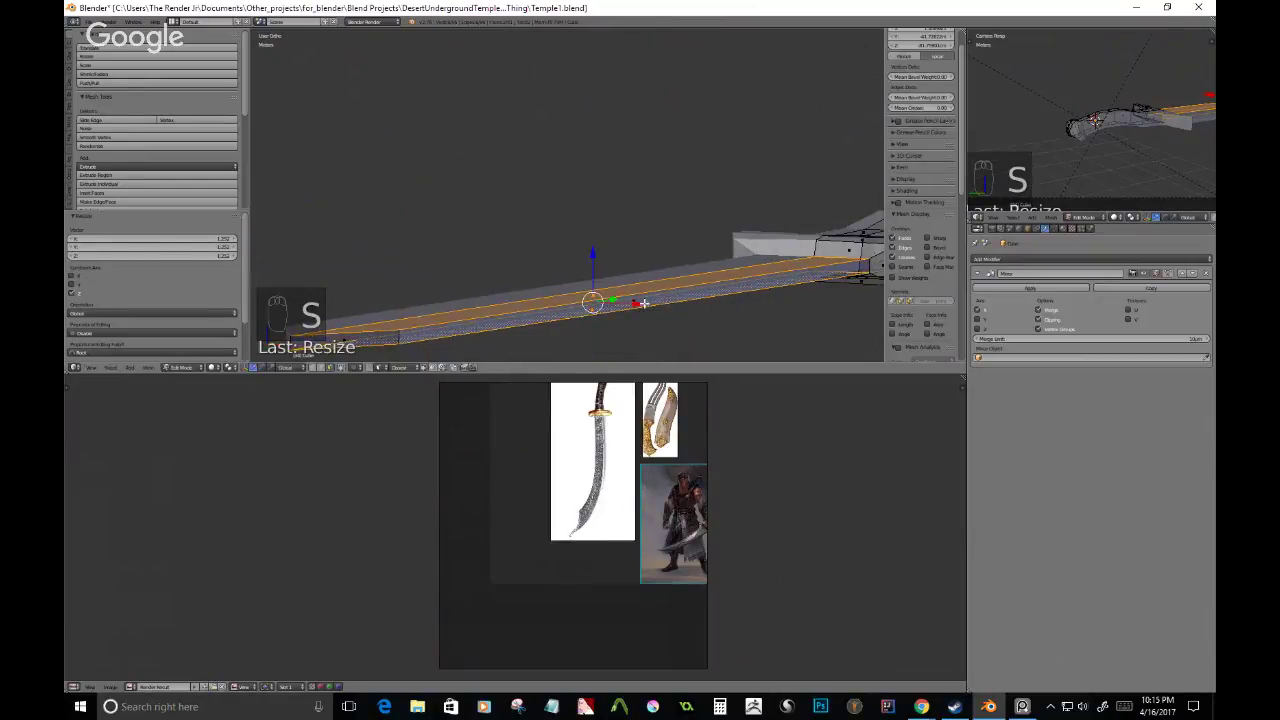
middle_drag(650, 308, 711, 274)
key(s)
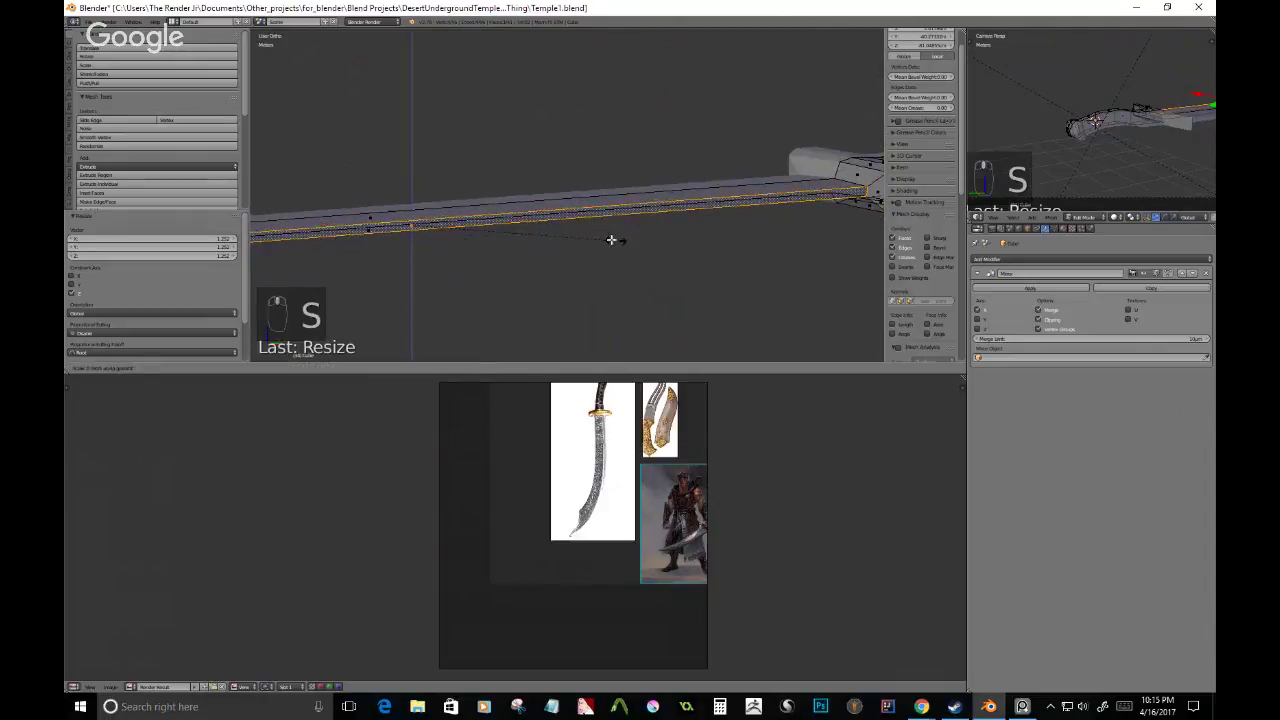
click(572, 233)
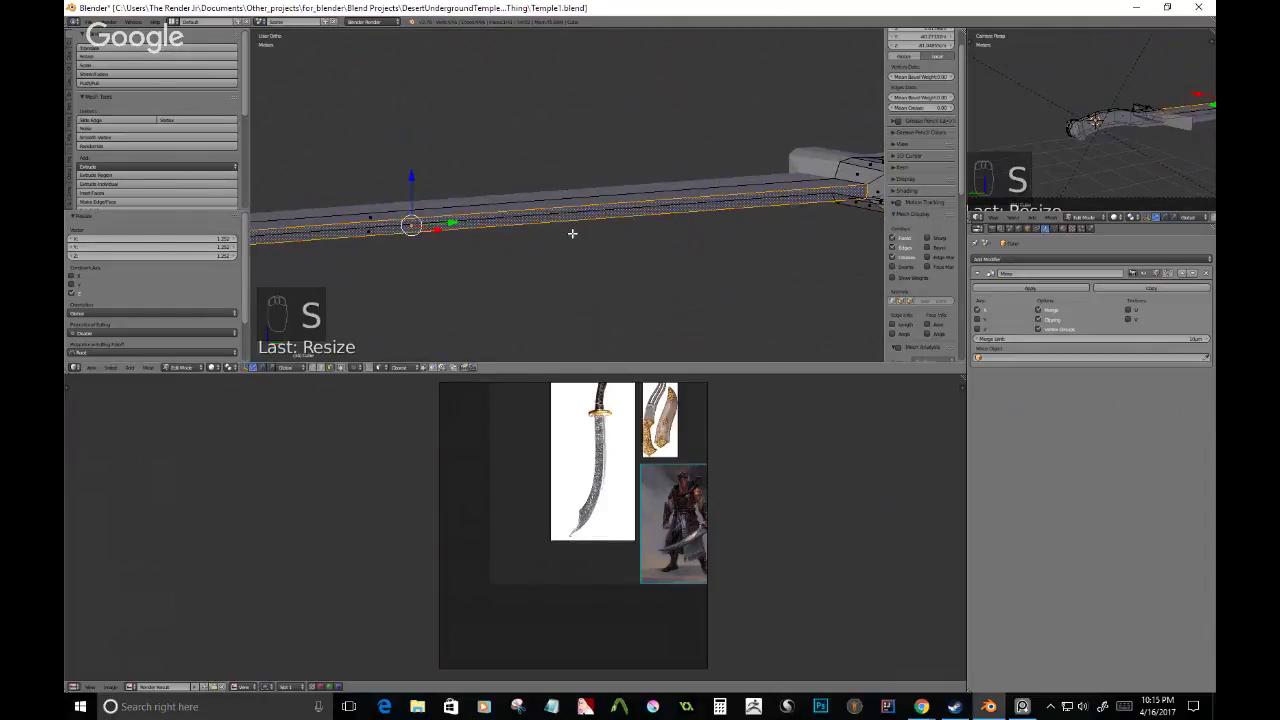
- Add one loop cut around the blade and slide it close to the guard
middle_drag(572, 233, 506, 203)
key(ctrl+r)
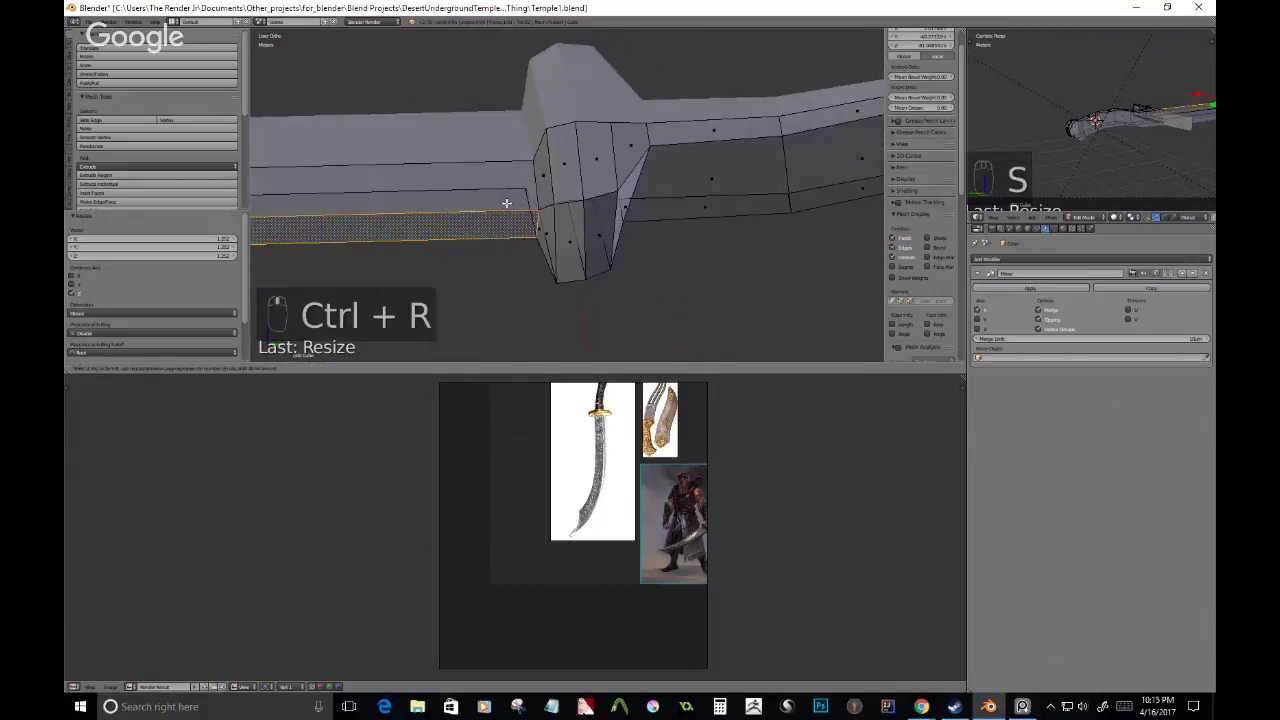
click(506, 203)
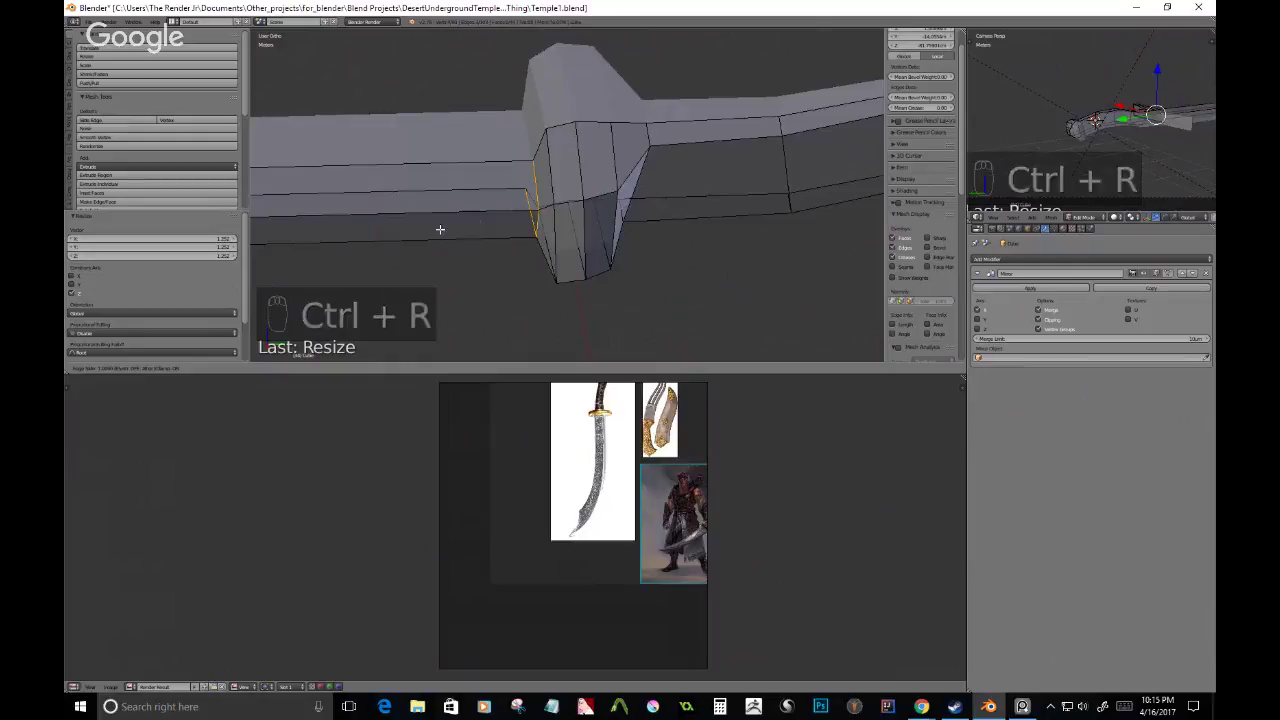
click(363, 237)
- Switch to edge selection, select the blade's edges at the guard joint, and move them along Y toward the guard in side view
middle_drag(363, 237, 597, 180)
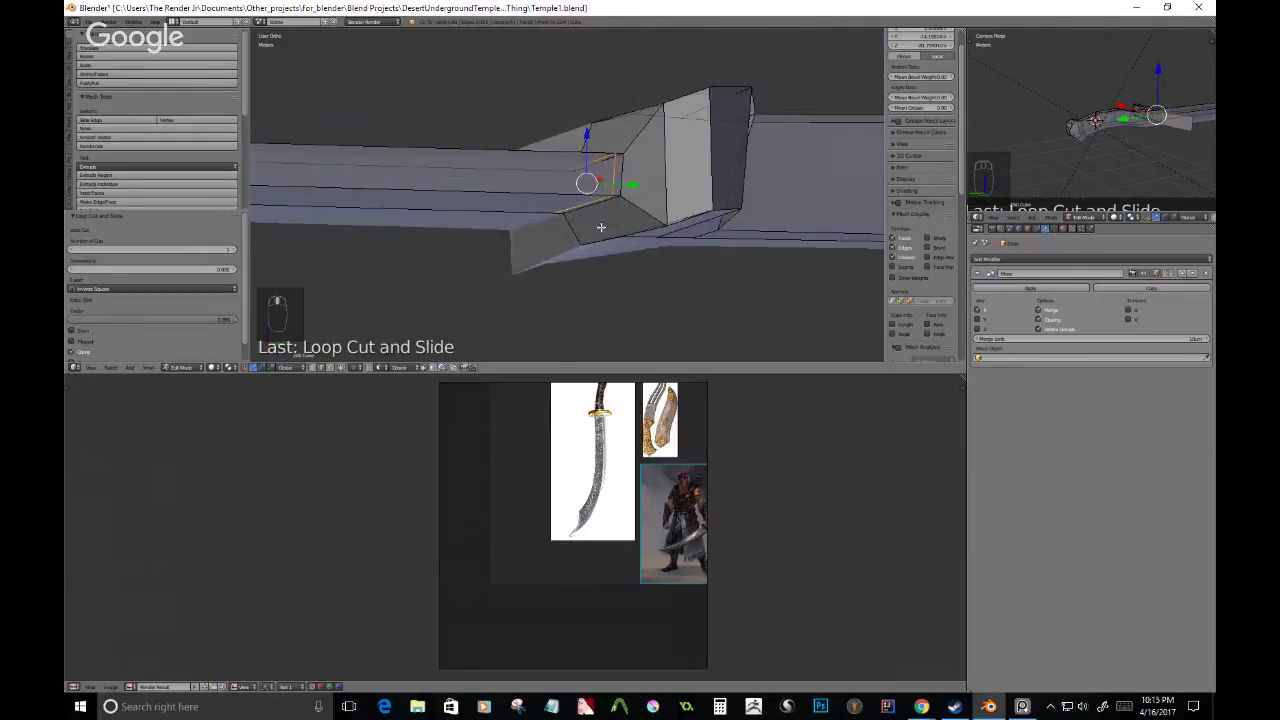
key(ctrl+Tab)
click(598, 212)
right_click(599, 208)
shift+right_click(633, 175)
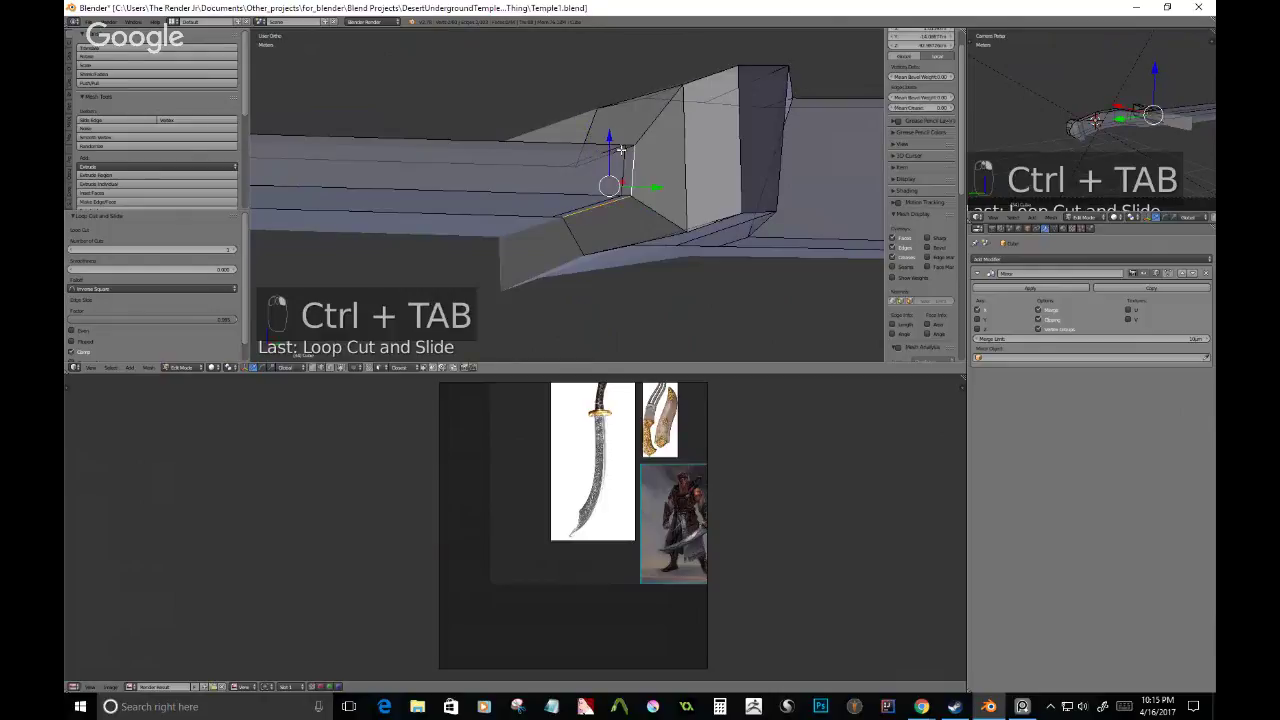
middle_drag(606, 172, 590, 233)
key(KP_3)
scroll(584, 234, down, 3)
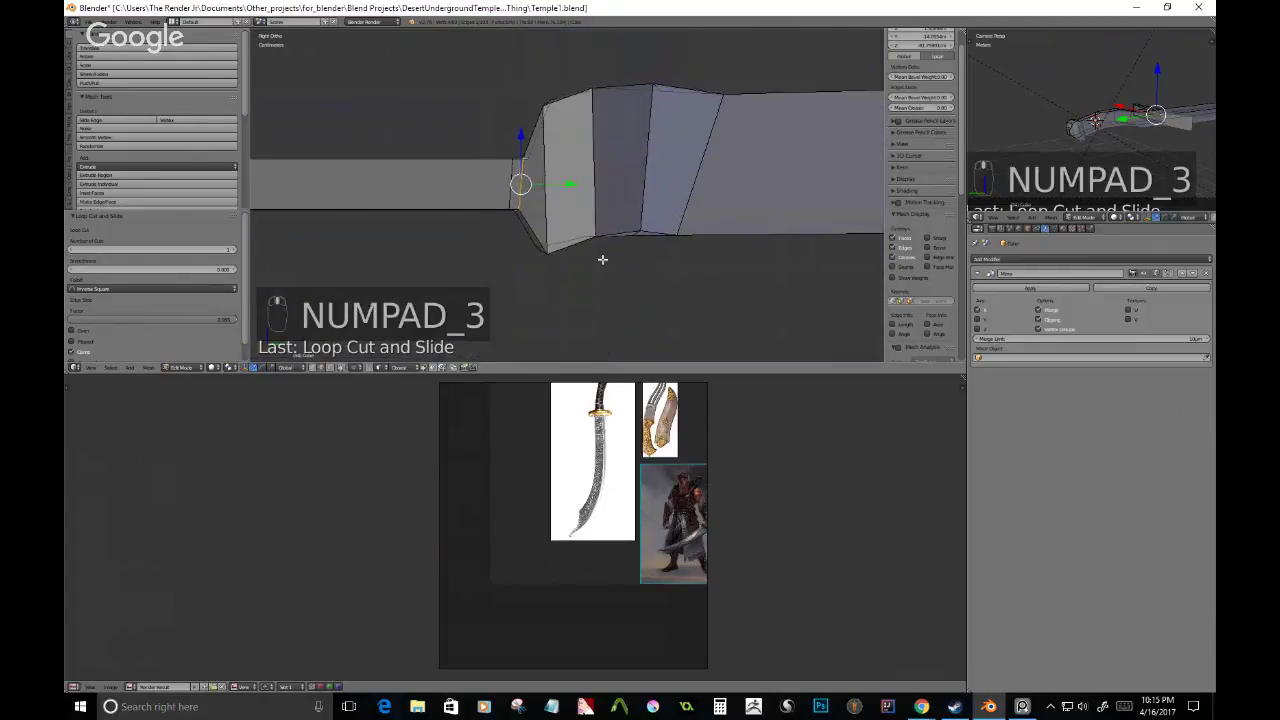
key(g)
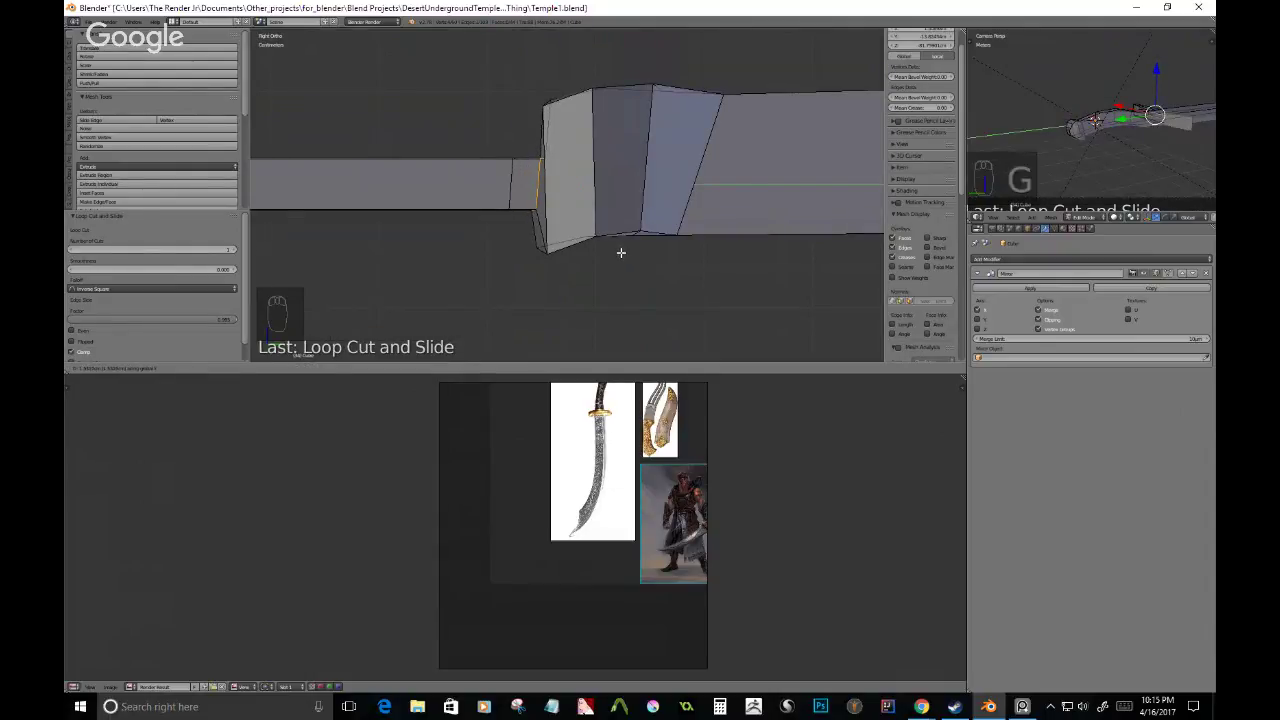
click(618, 252)
- Select the edge loop around the blade beside the guard and move it along Y up to the guard
key(ctrl+e)
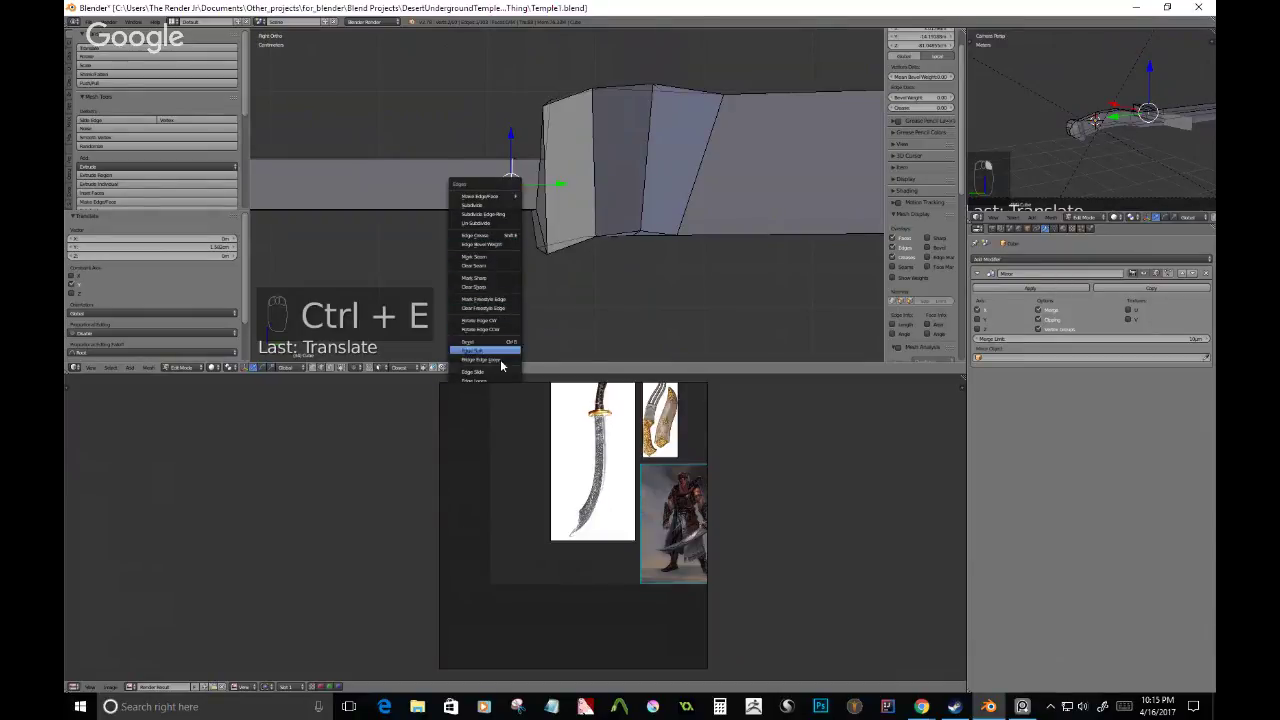
click(491, 381)
middle_drag(500, 457, 206, 457)
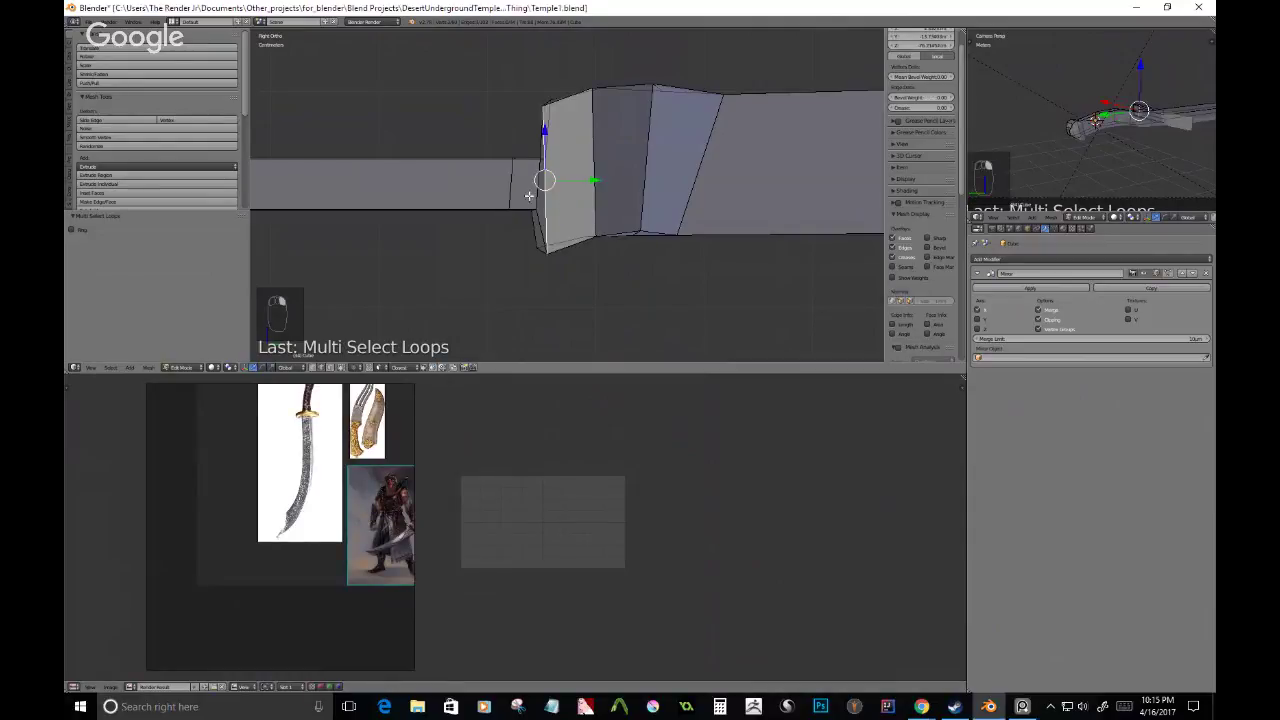
key(ctrl+e)
key(g)
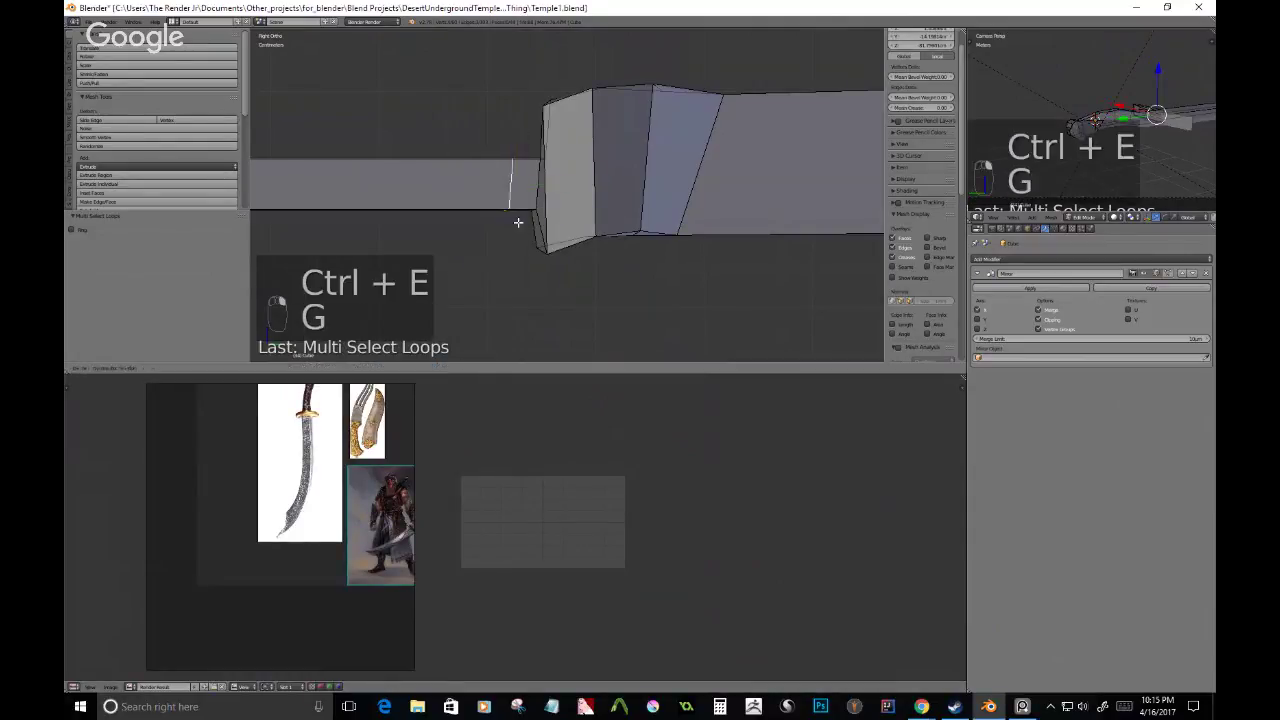
click(541, 226)
- Check the joint between blade and guard up close, and save the file over Temple1.blend
middle_drag(541, 226, 589, 242)
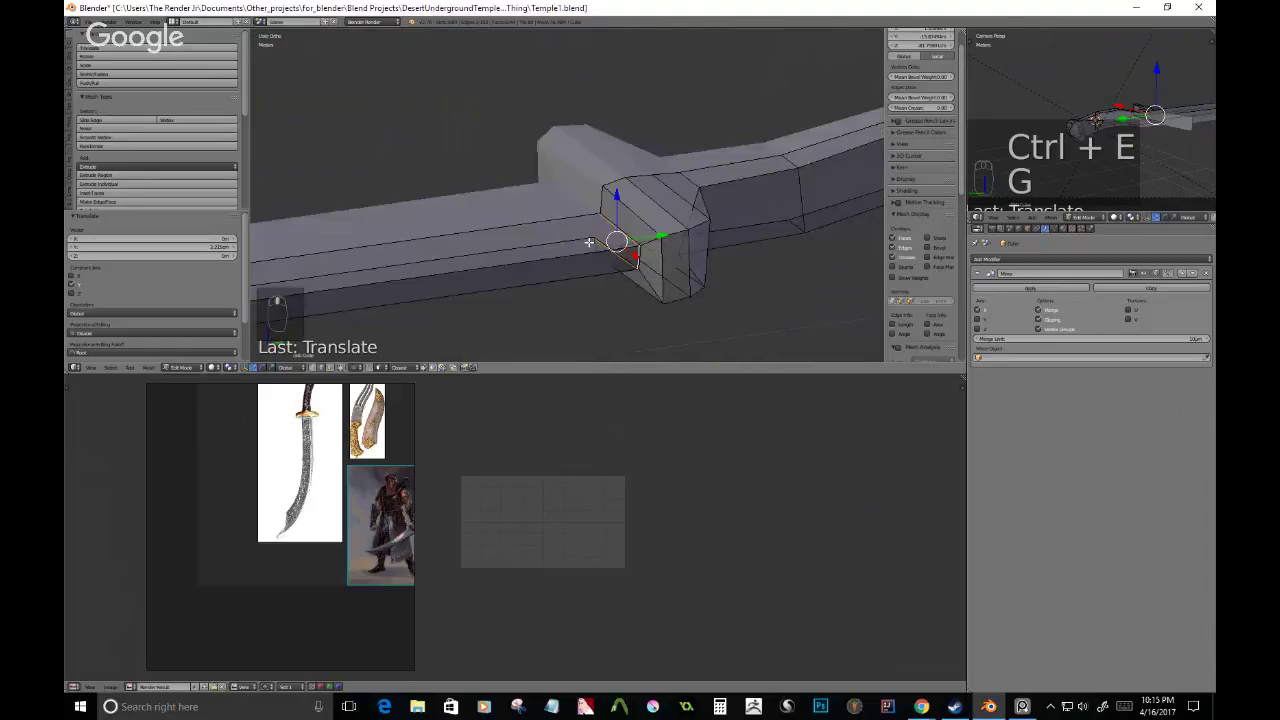
scroll(589, 242, up, 5)
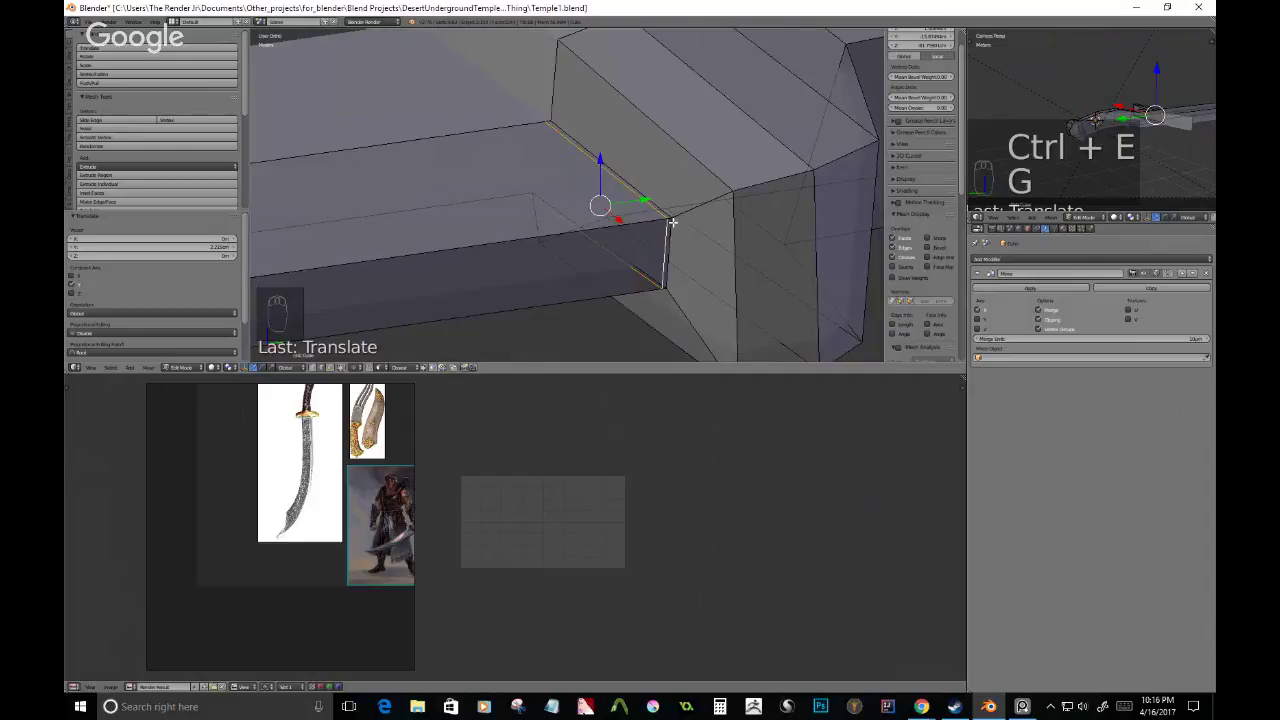
key(ctrl+s)
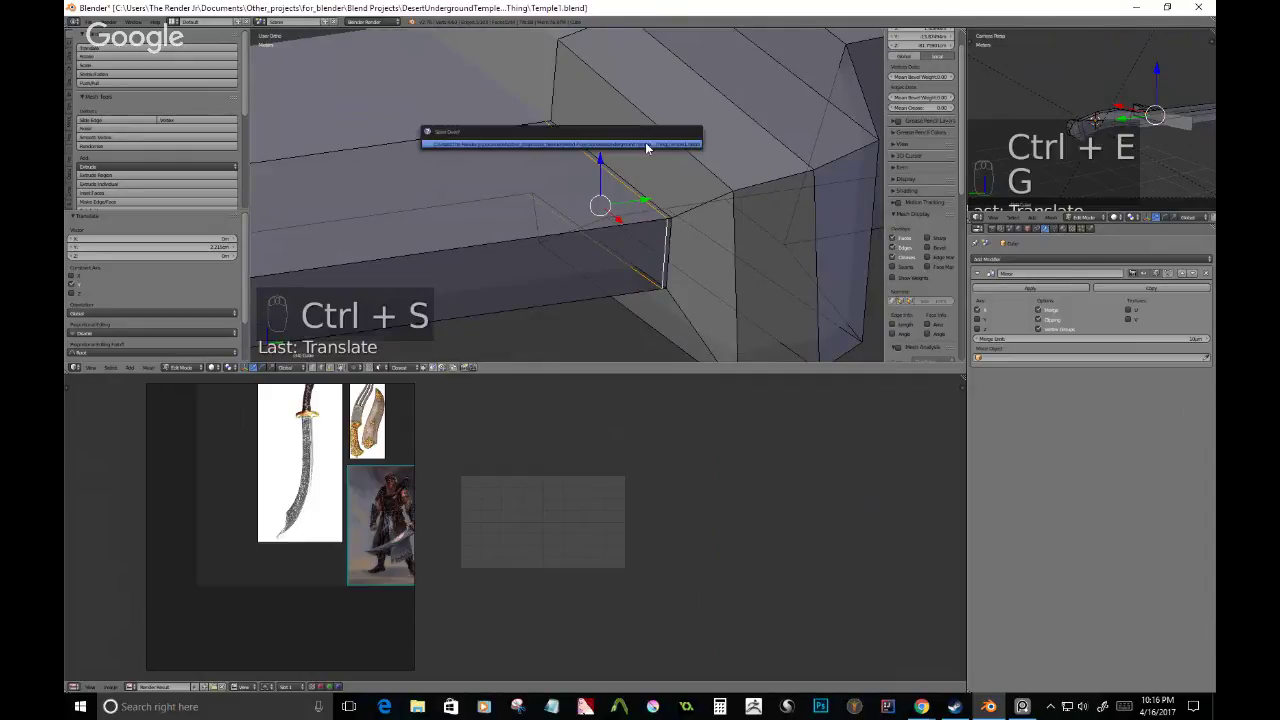
middle_drag(692, 287, 663, 280)
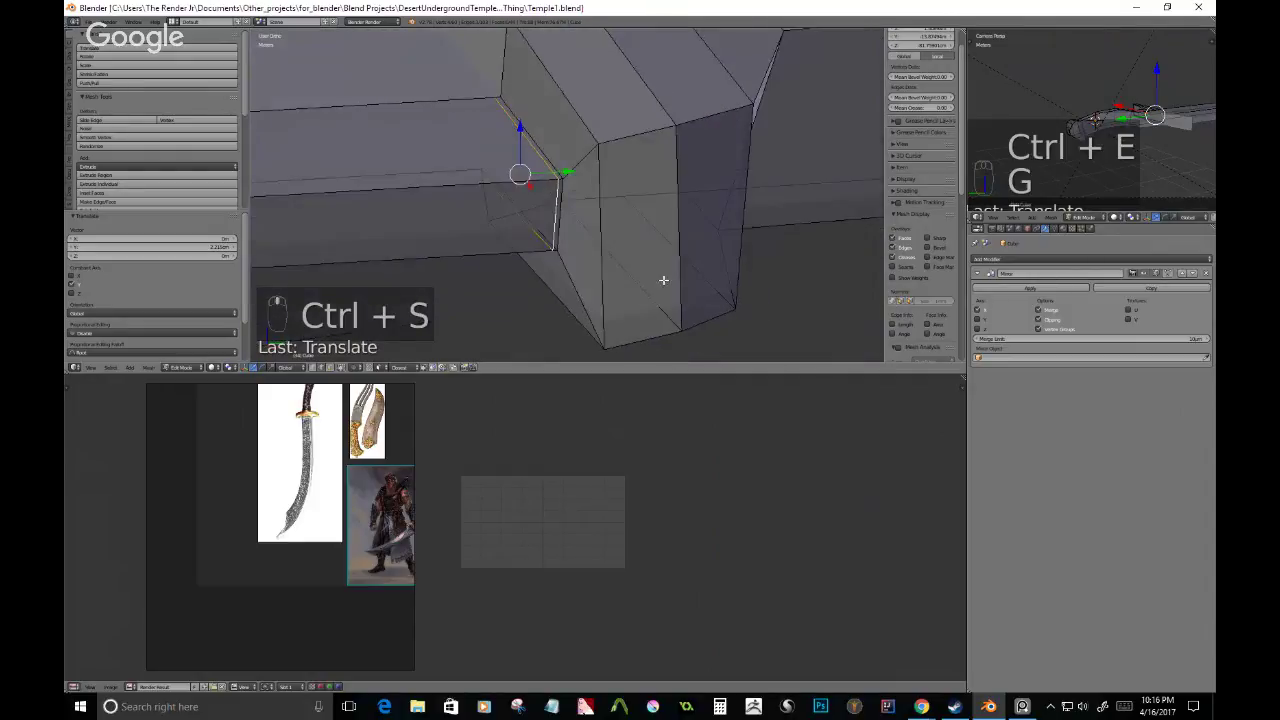
- Compare the sword's overall shape from above with the reference image, examining the handle, guard and blade
scroll(663, 280, down, 10)
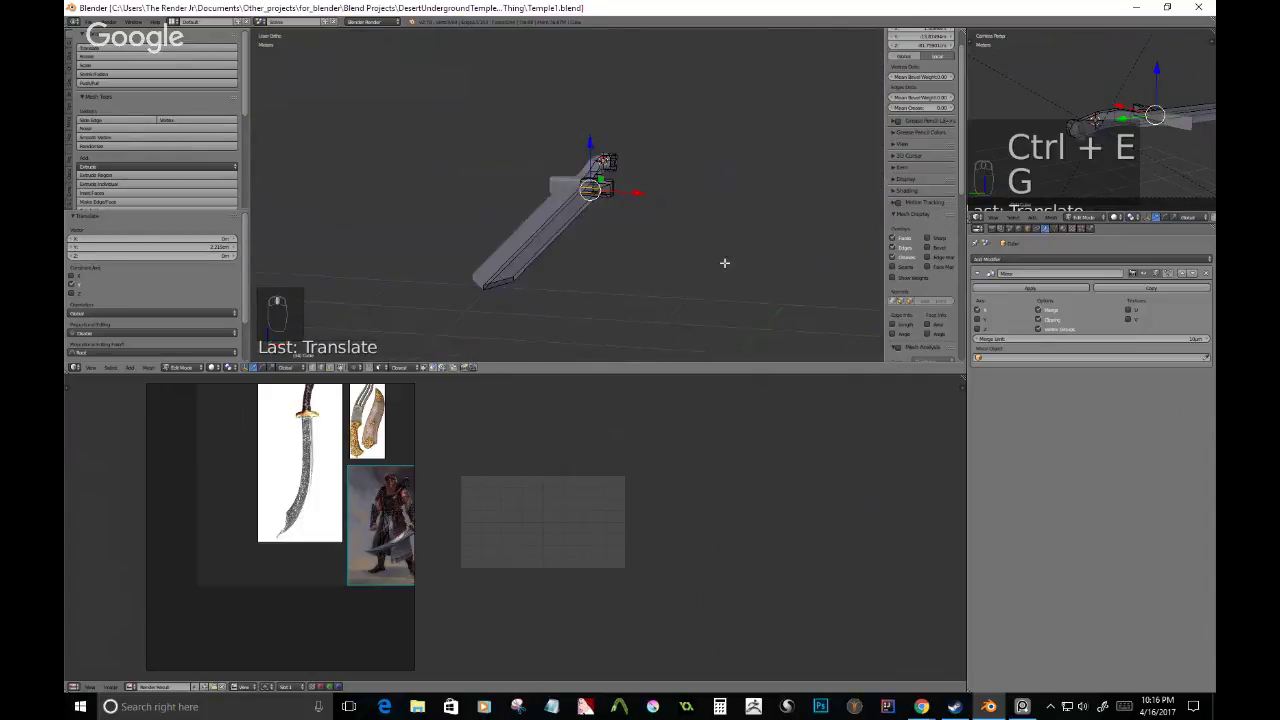
middle_drag(724, 262, 496, 305)
scroll(303, 455, up, 2)
shift+middle_drag(308, 446, 303, 496)
middle_drag(572, 178, 508, 259)
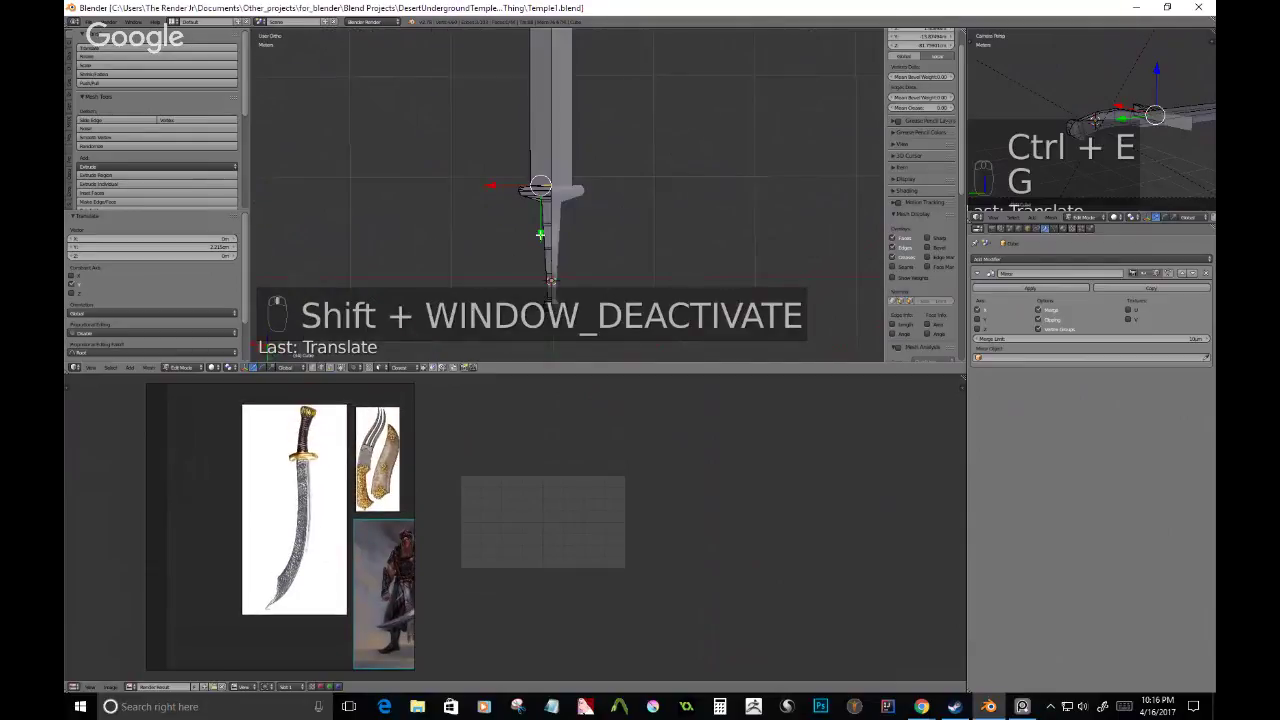
scroll(311, 437, up, 4)
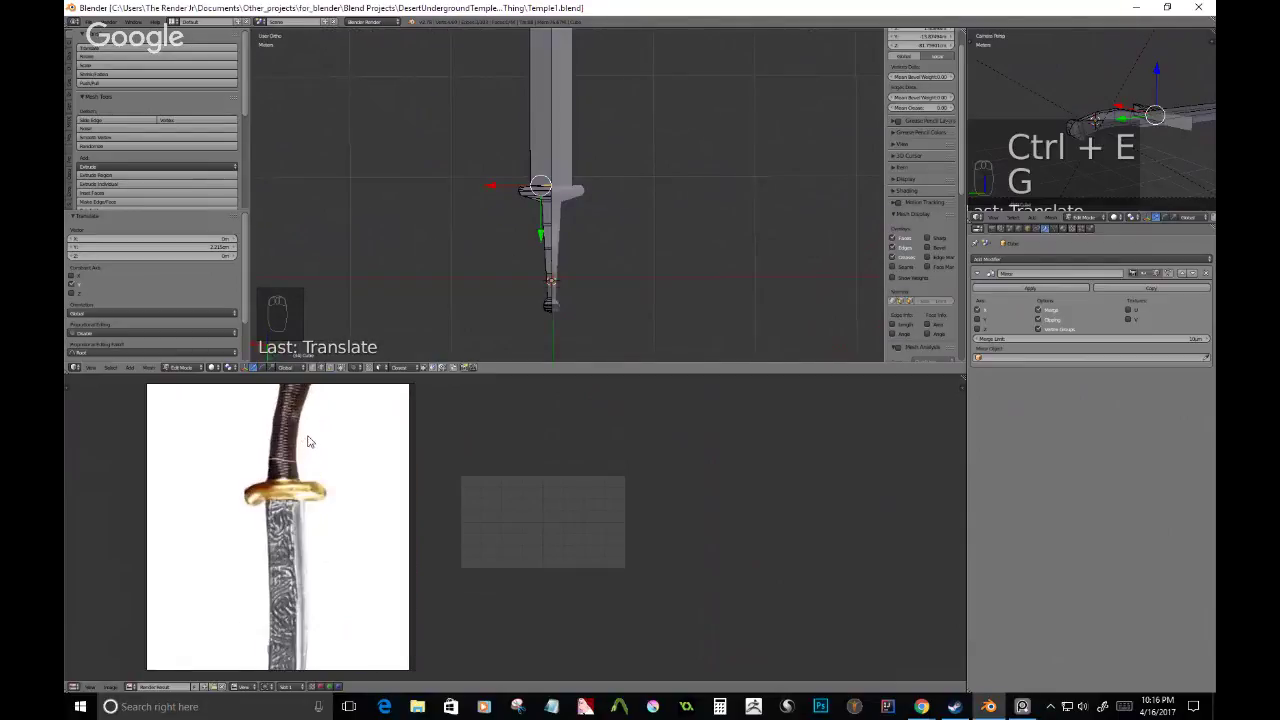
shift+middle_drag(569, 266, 600, 172)
scroll(598, 180, up, 2)
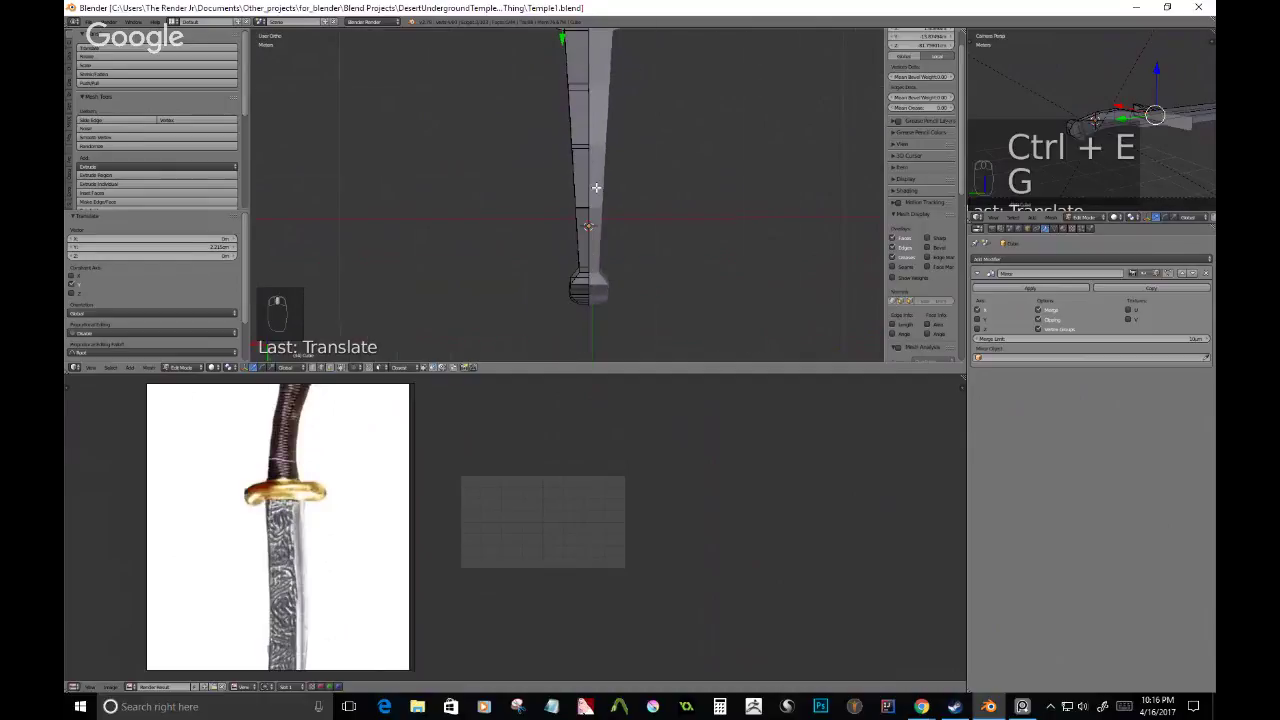
key(KP_7)
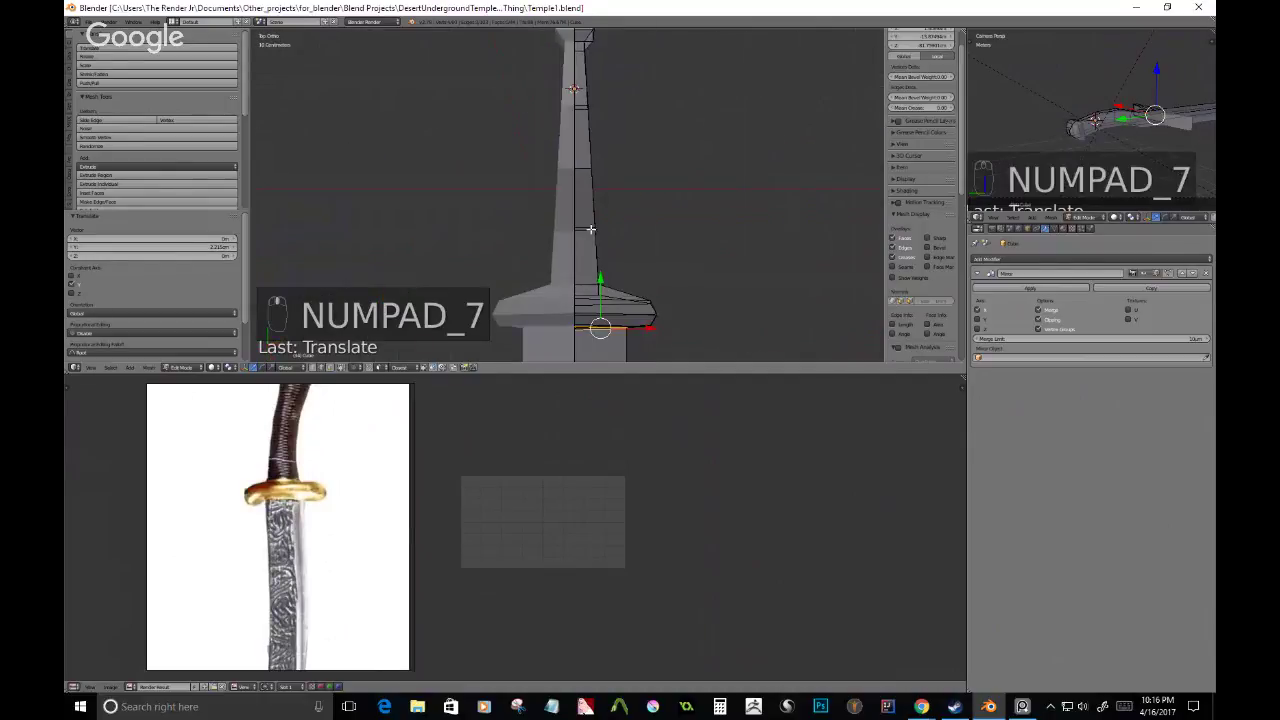
scroll(592, 229, down, 4)
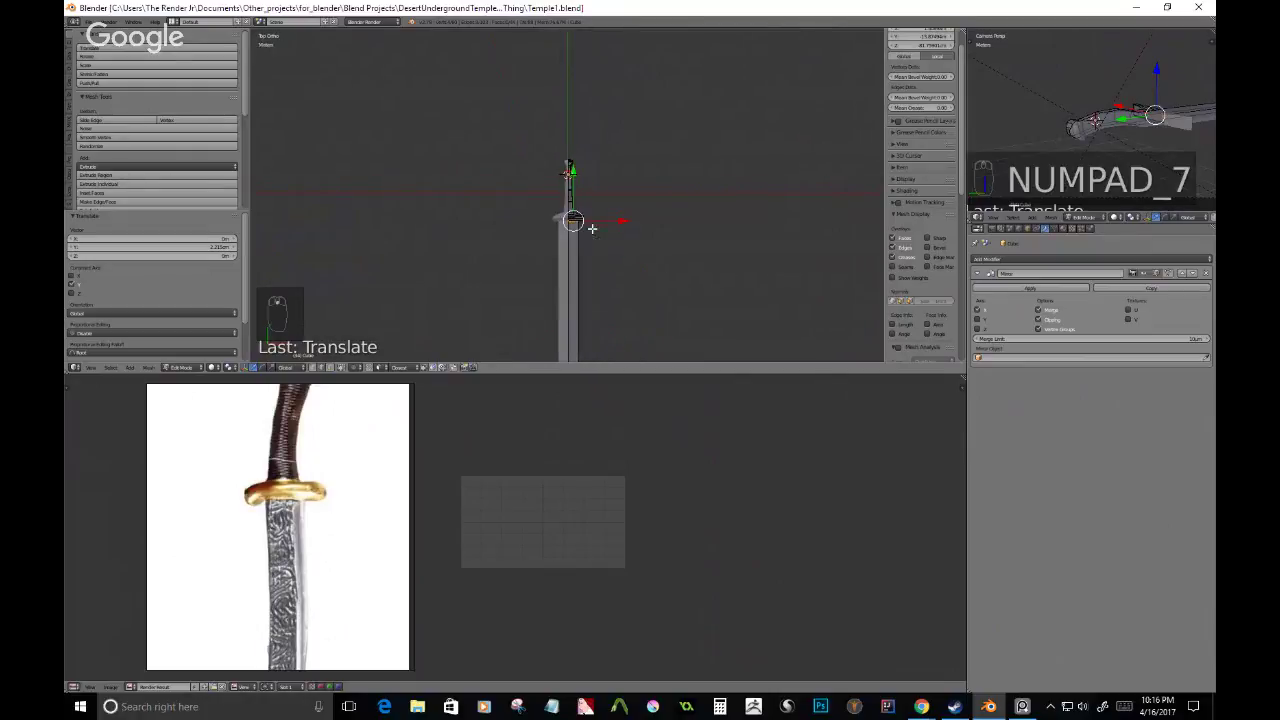
scroll(592, 229, down, 3)
shift+middle_drag(591, 269, 591, 214)
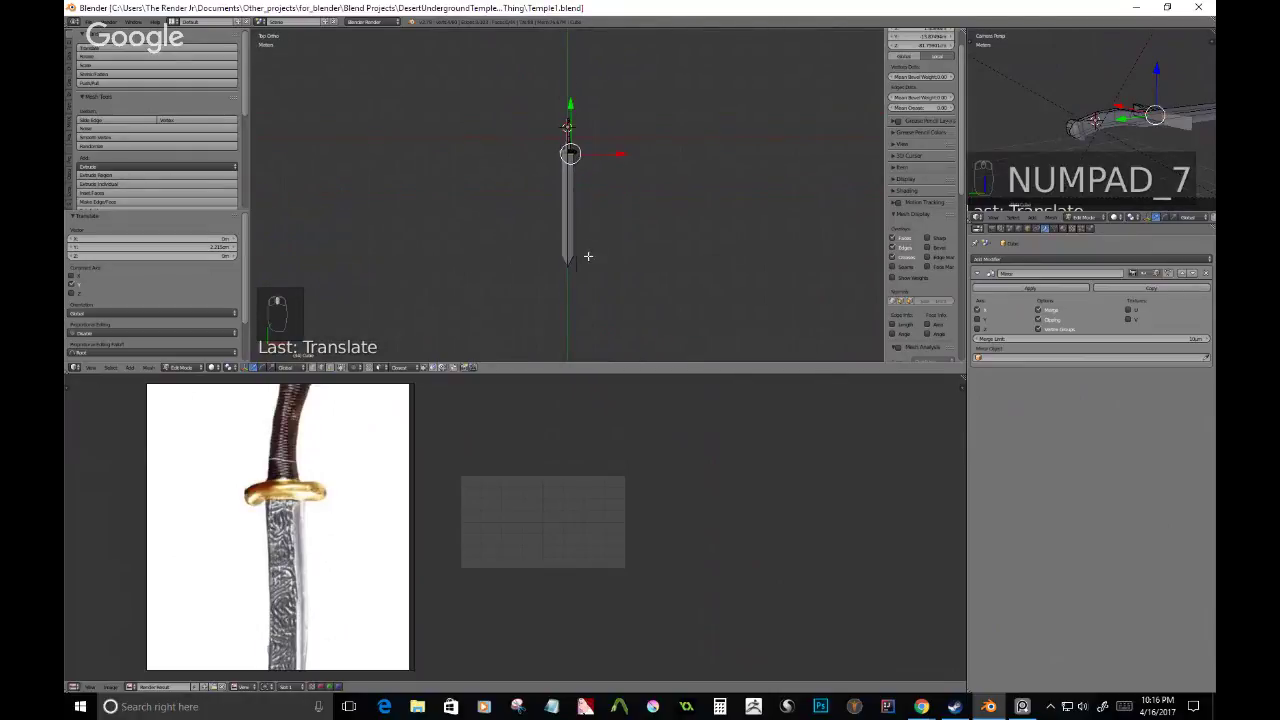
scroll(588, 256, up, 4)
scroll(588, 256, up, 1)
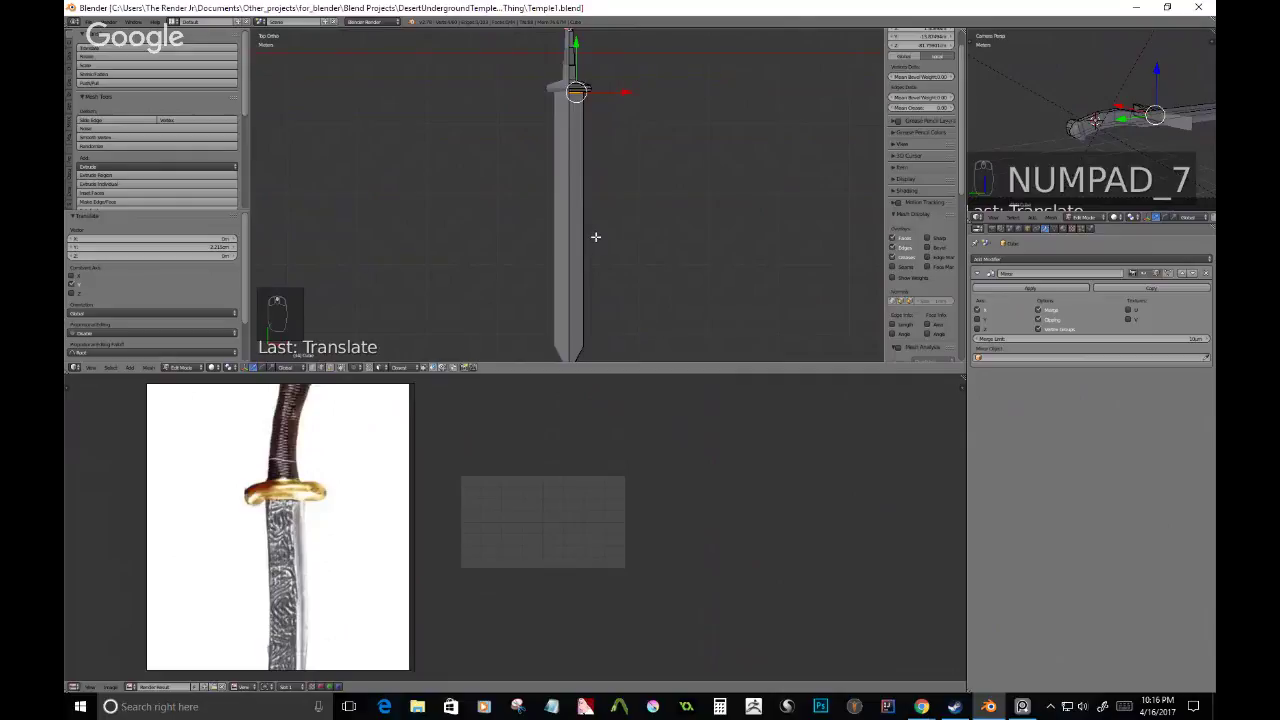
- In object mode, duplicate the sword in place onto another layer as a backup and save the file
key(Tab)
key(ctrl+s)
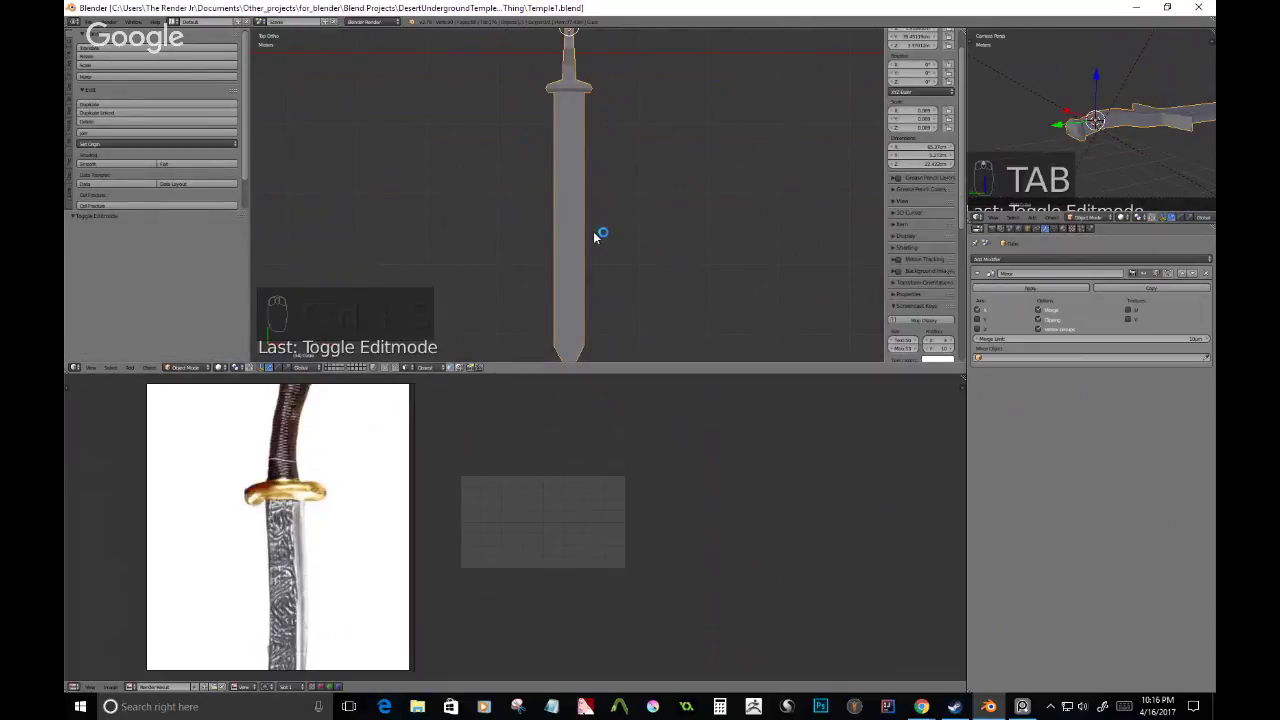
key(shift+d)
right_click(725, 206)
key(m)
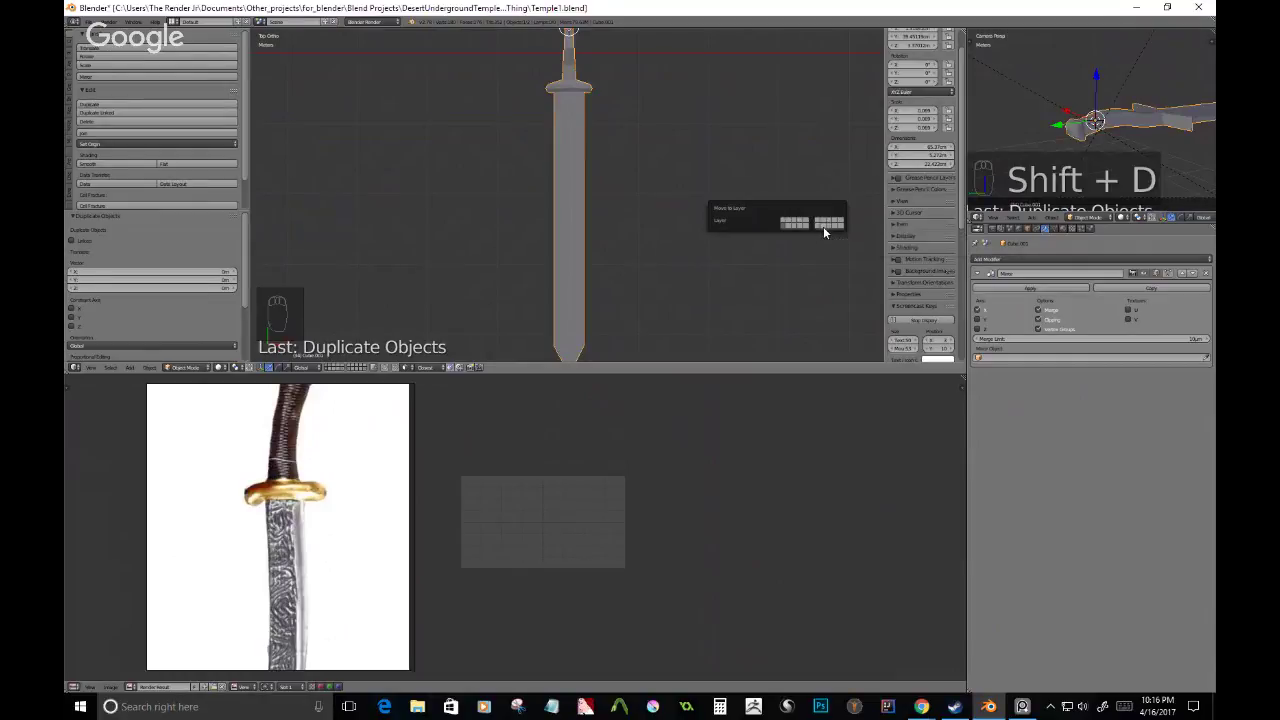
click(817, 225)
key(ctrl+s)
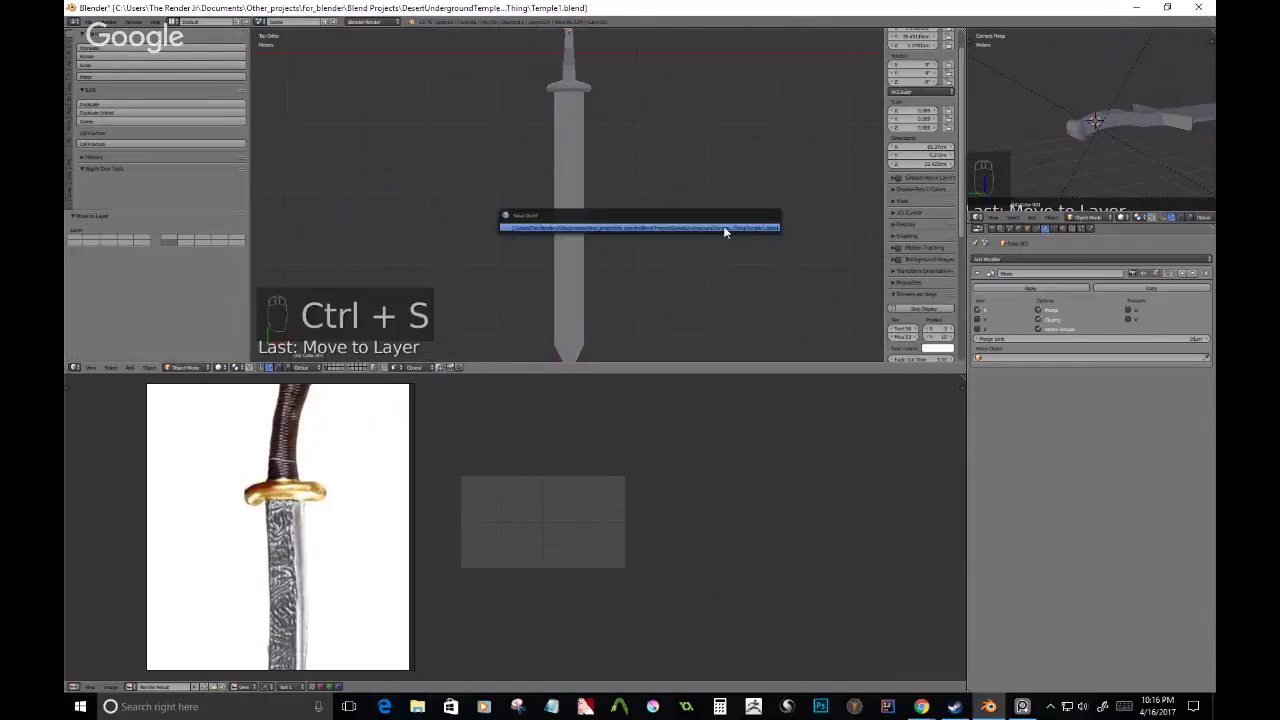
click(723, 229)
- Select the original sword, apply its Mirror modifier, and enter edit mode in top view
right_click(573, 238)
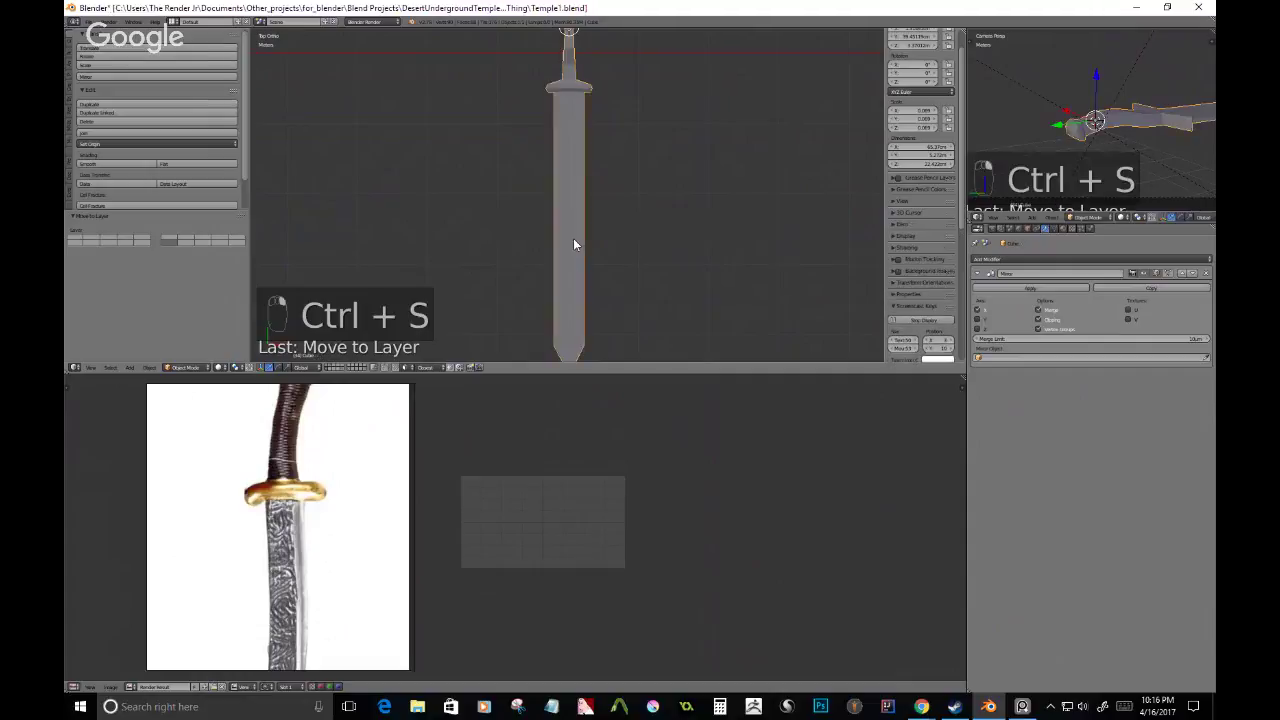
click(986, 288)
middle_drag(638, 270, 517, 162)
key(KP_7)
key(Tab)
- Zoom the reference to the curved handle, box-select the sword's pommel from above, and switch to wireframe shading
shift+middle_drag(308, 450, 314, 527)
scroll(322, 515, up, 4)
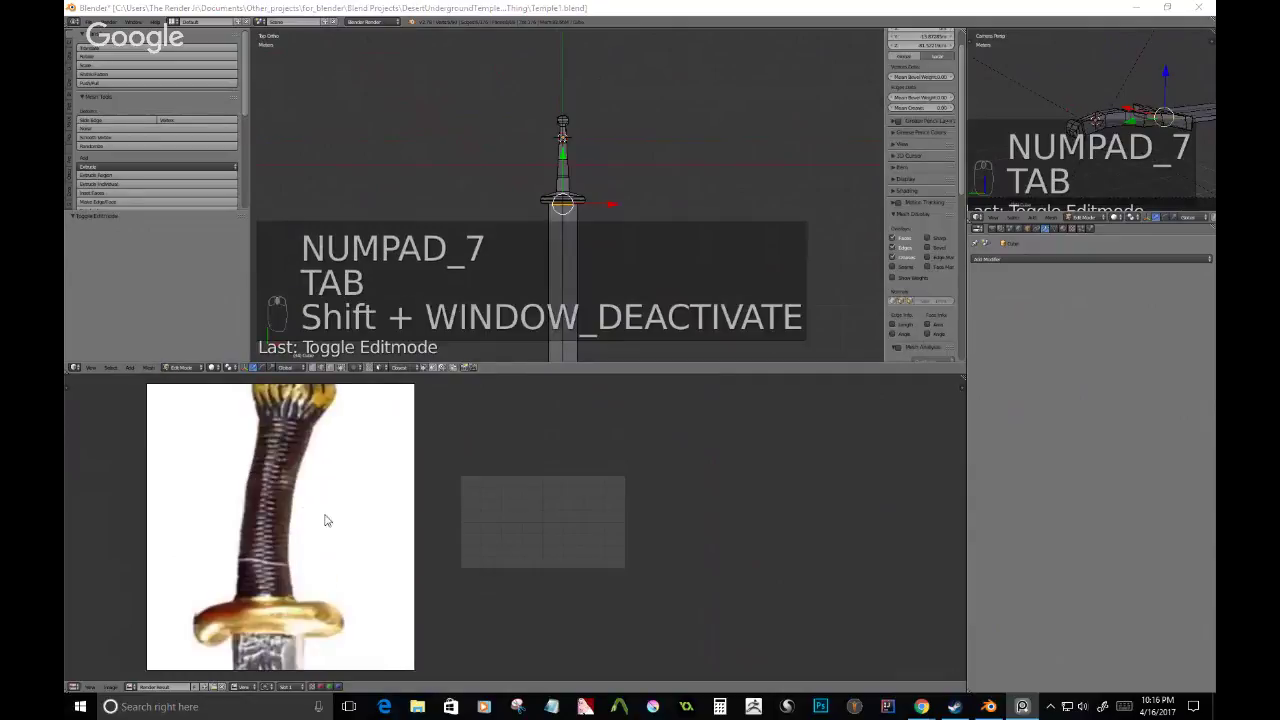
middle_drag(564, 184, 620, 257)
key(KP_7)
scroll(620, 248, up, 4)
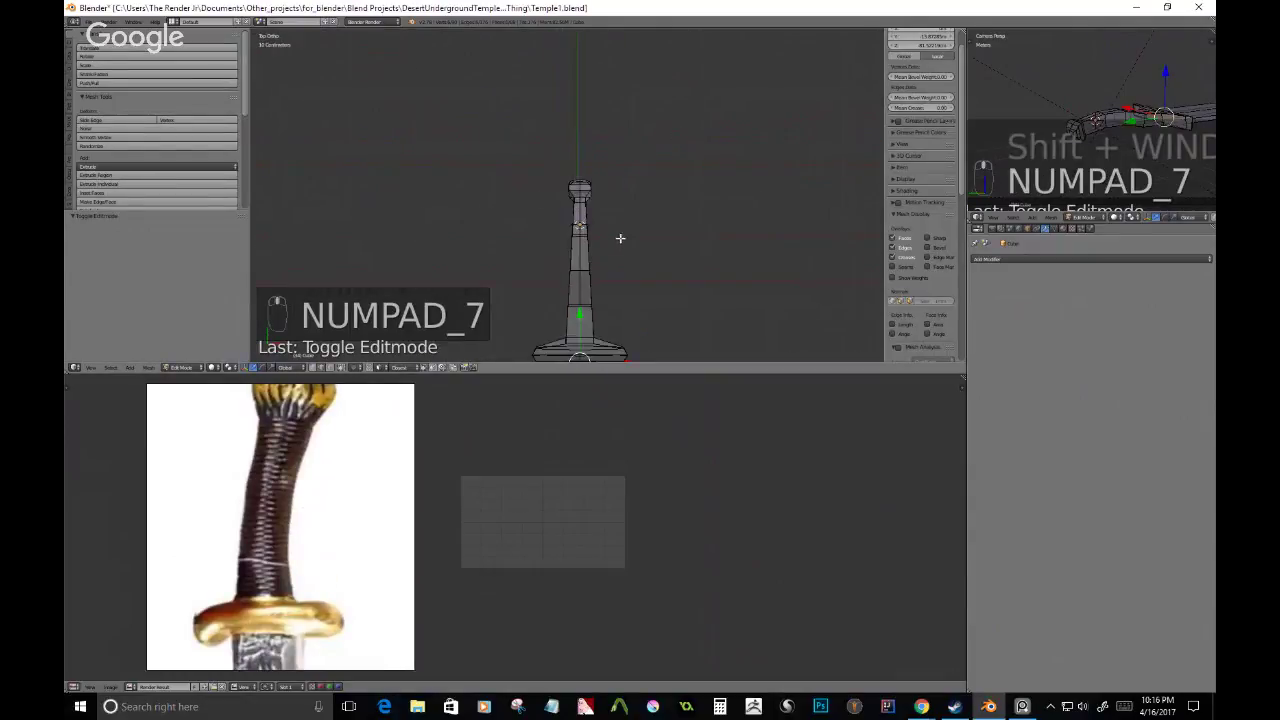
right_click(579, 194)
key(b)
drag(551, 157, 654, 204)
key(z)
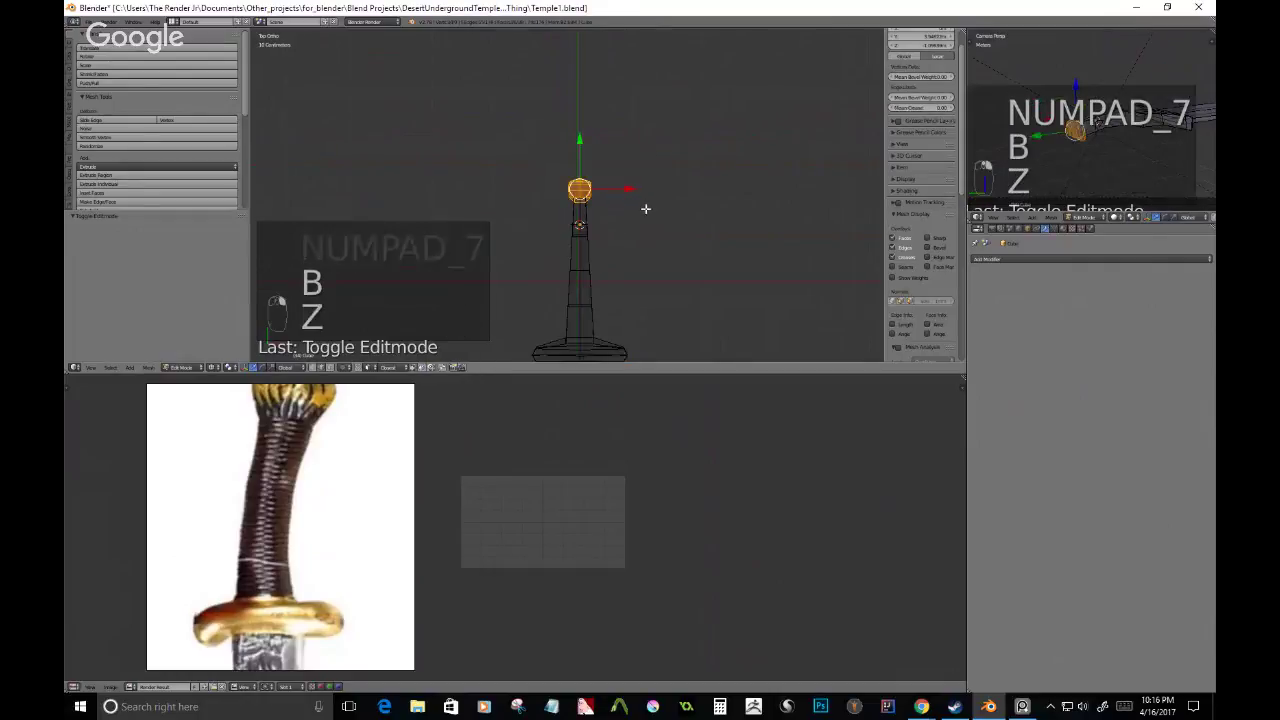
- In vertex select mode, select the pommel end of the handle, shift it sideways and rotate it to start the reference's bend
key(ctrl+Tab)
click(612, 201)
key(b)
drag(550, 162, 616, 209)
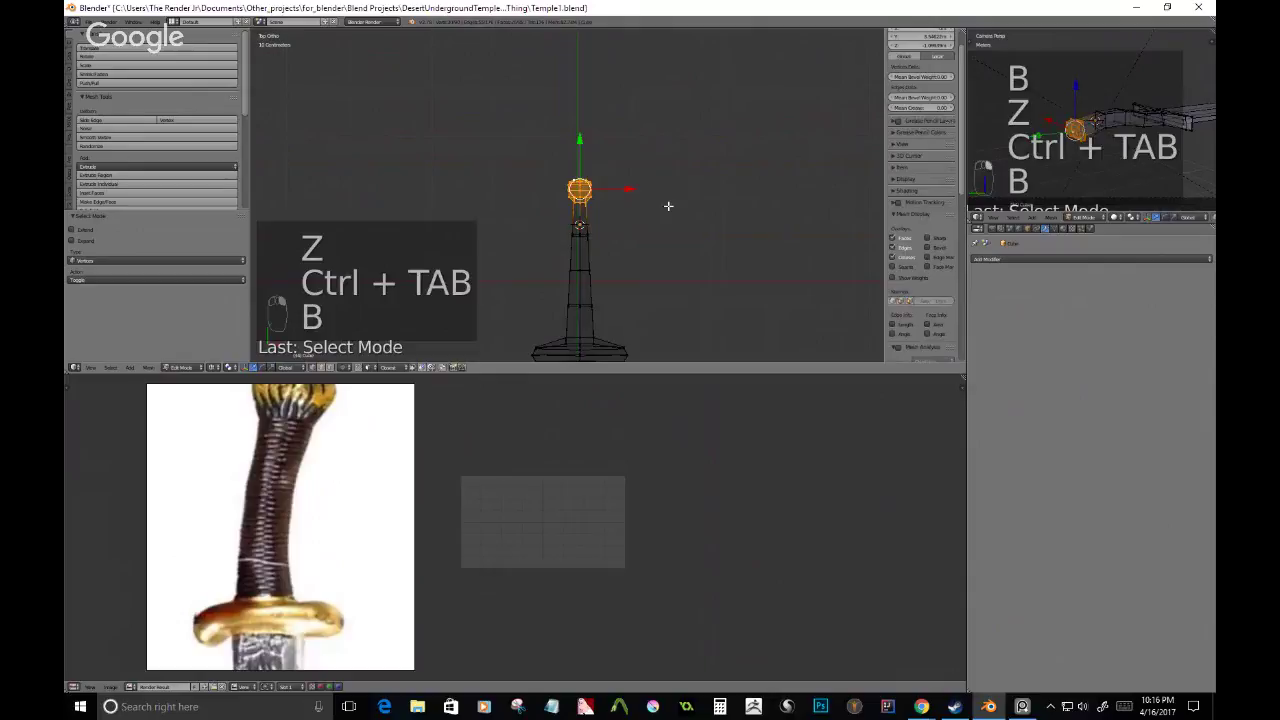
key(g)
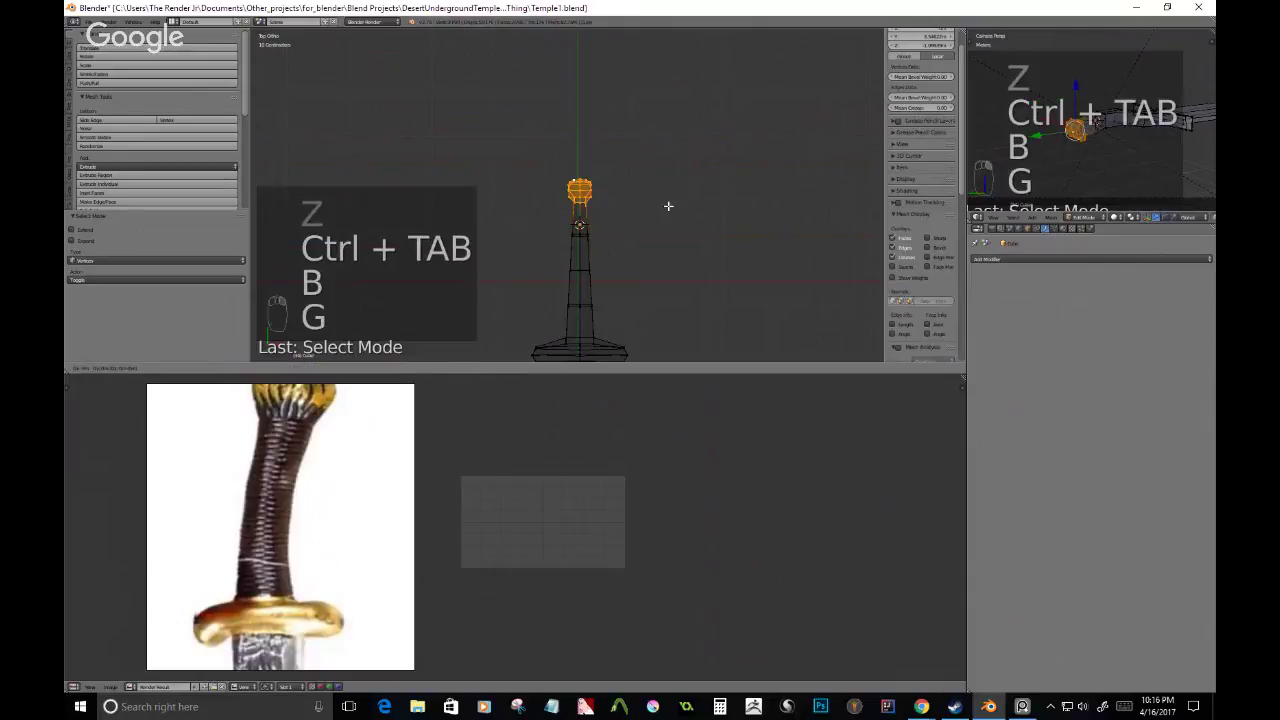
click(676, 206)
key(r)
click(740, 210)
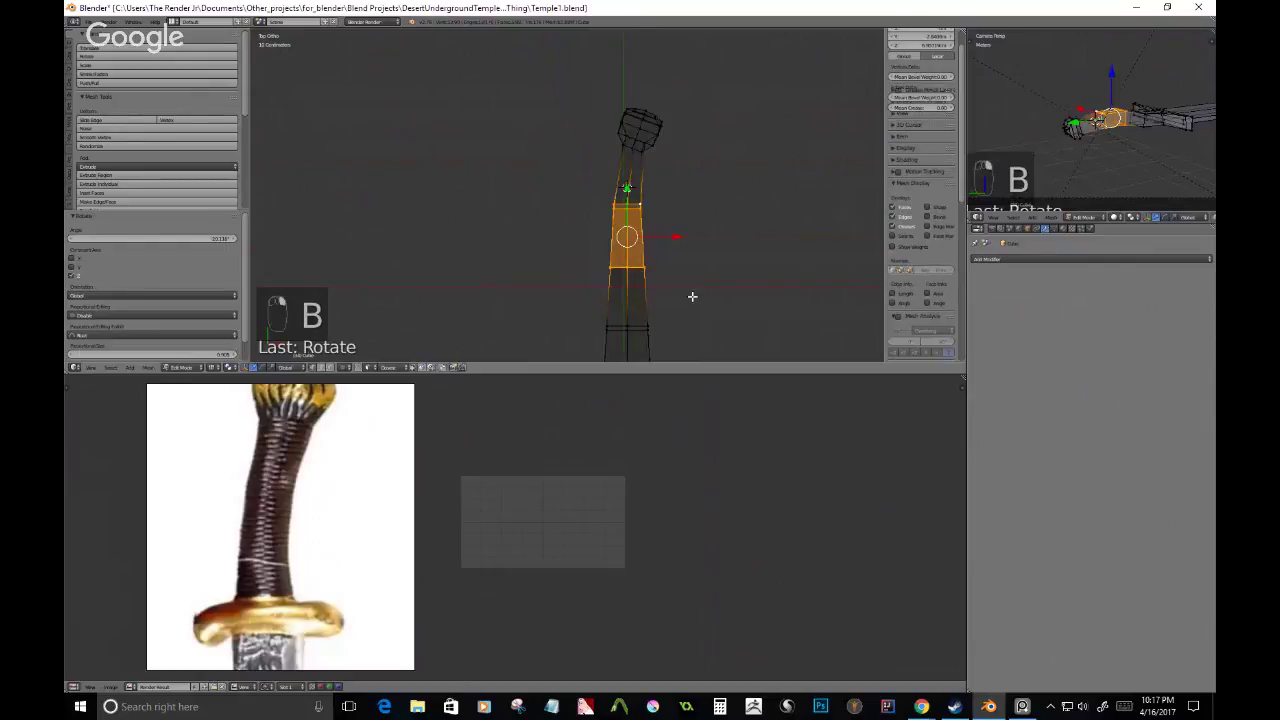
- Rotate the handle's selected middle segment and shift it sideways along X to follow the reference curve
key(r)
key(g)
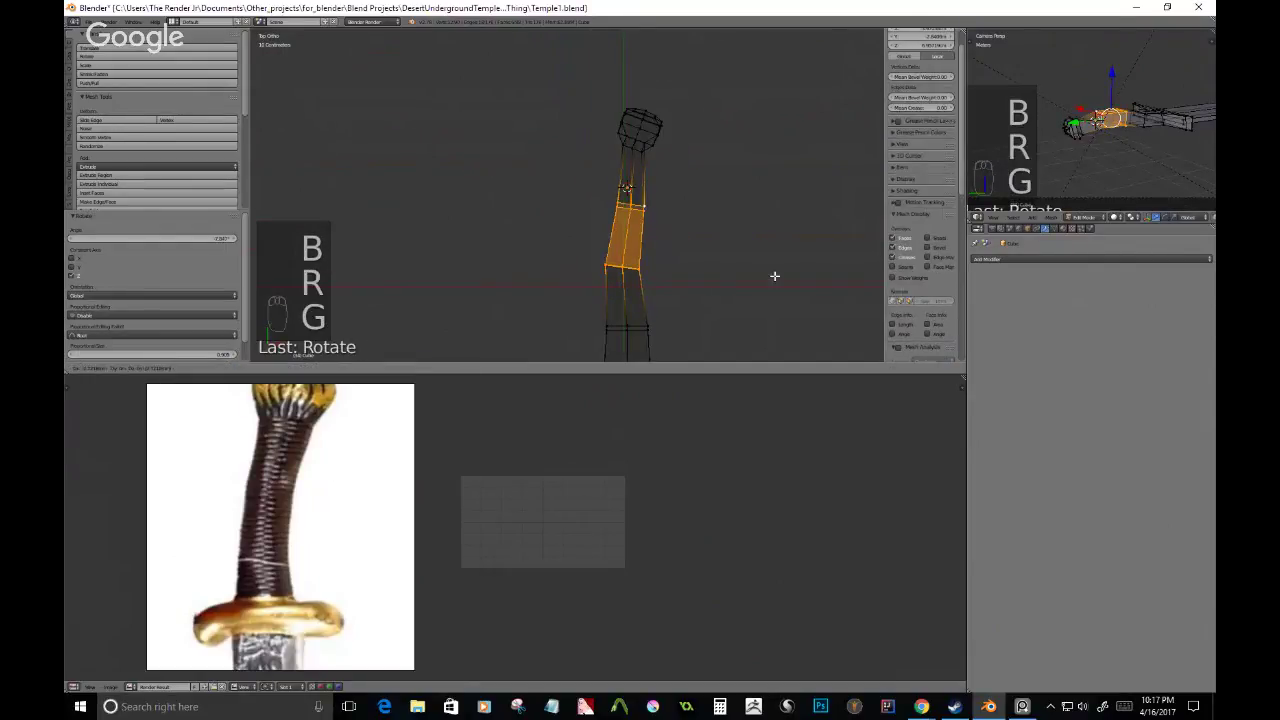
click(774, 275)
- Select only the edge loop at the middle segment's pommel end, rotate it and shift it sideways along X
key(b)
drag(593, 190, 653, 227)
key(r)
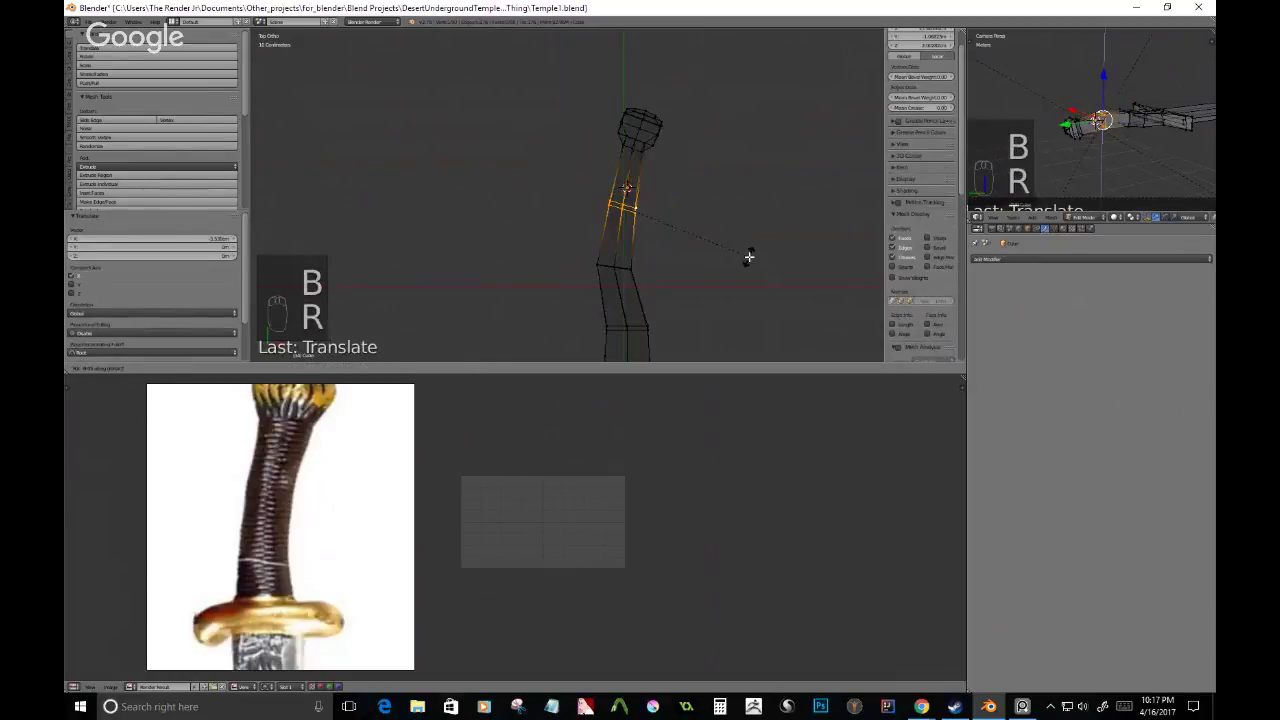
click(749, 257)
key(g)
click(691, 268)
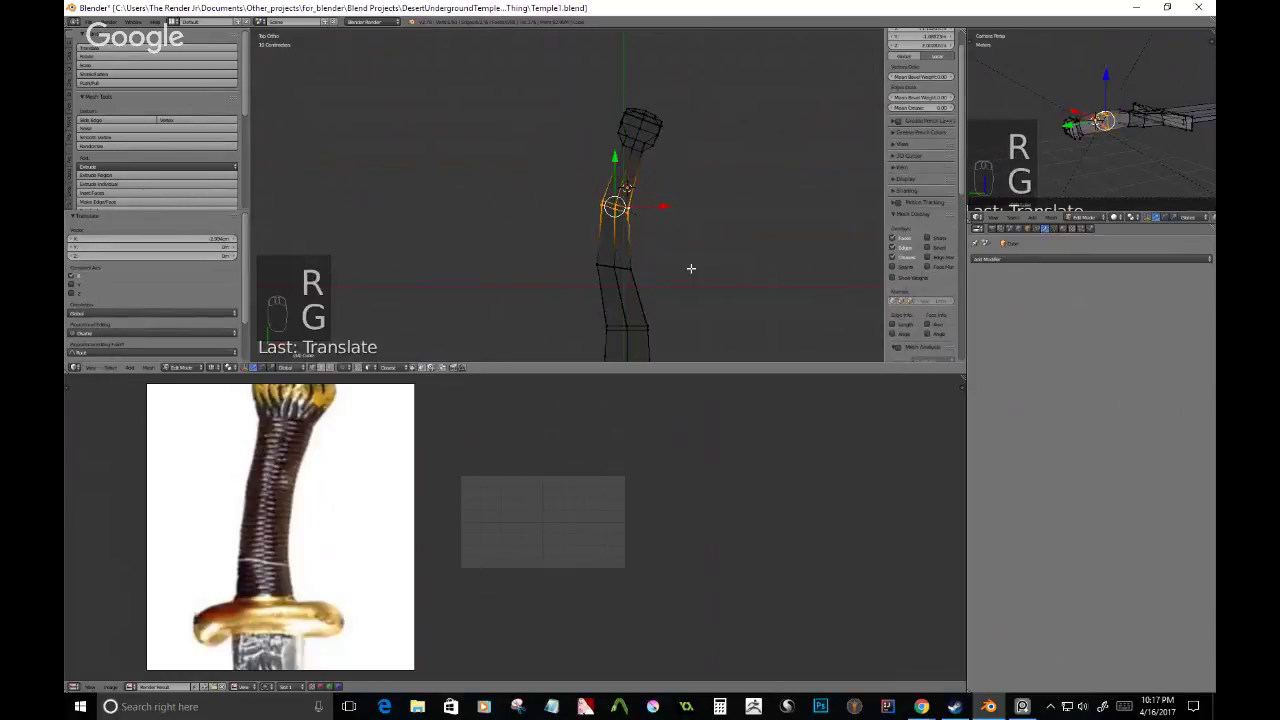
- In right view, select the pommel-side half of the handle and lower it along Z in line with the guard-side section
middle_drag(691, 268, 599, 162)
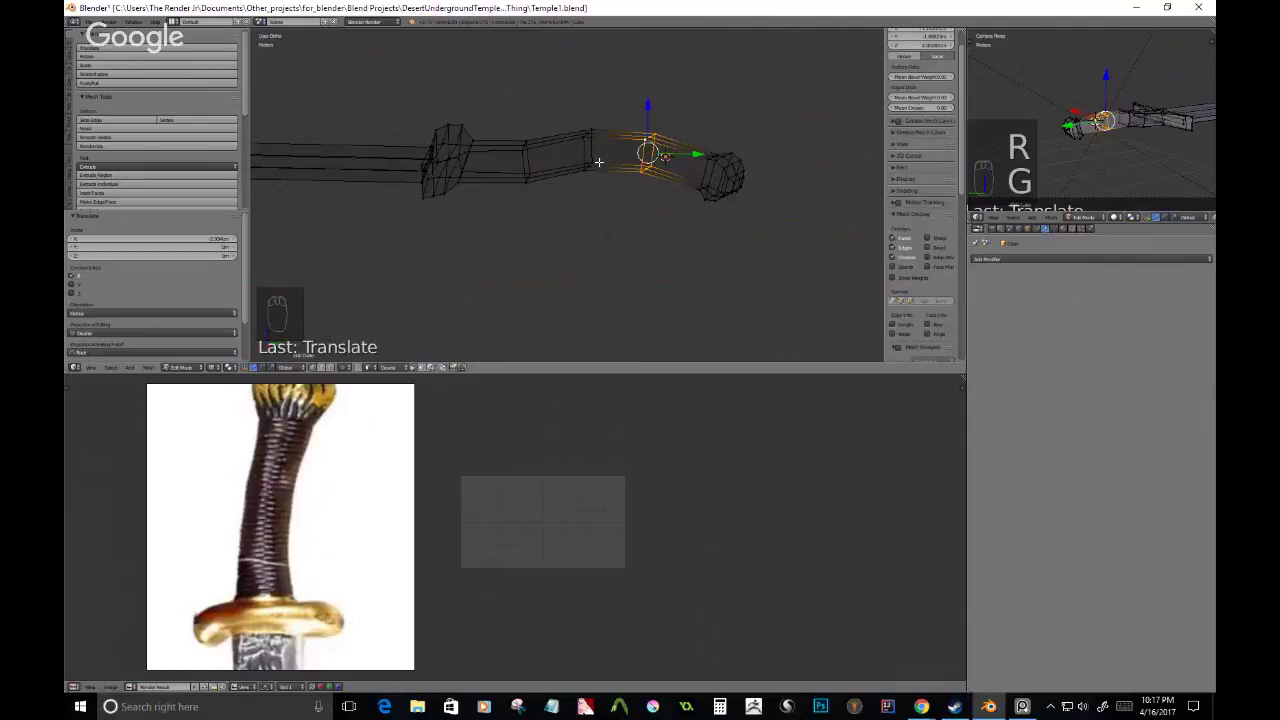
key(KP_3)
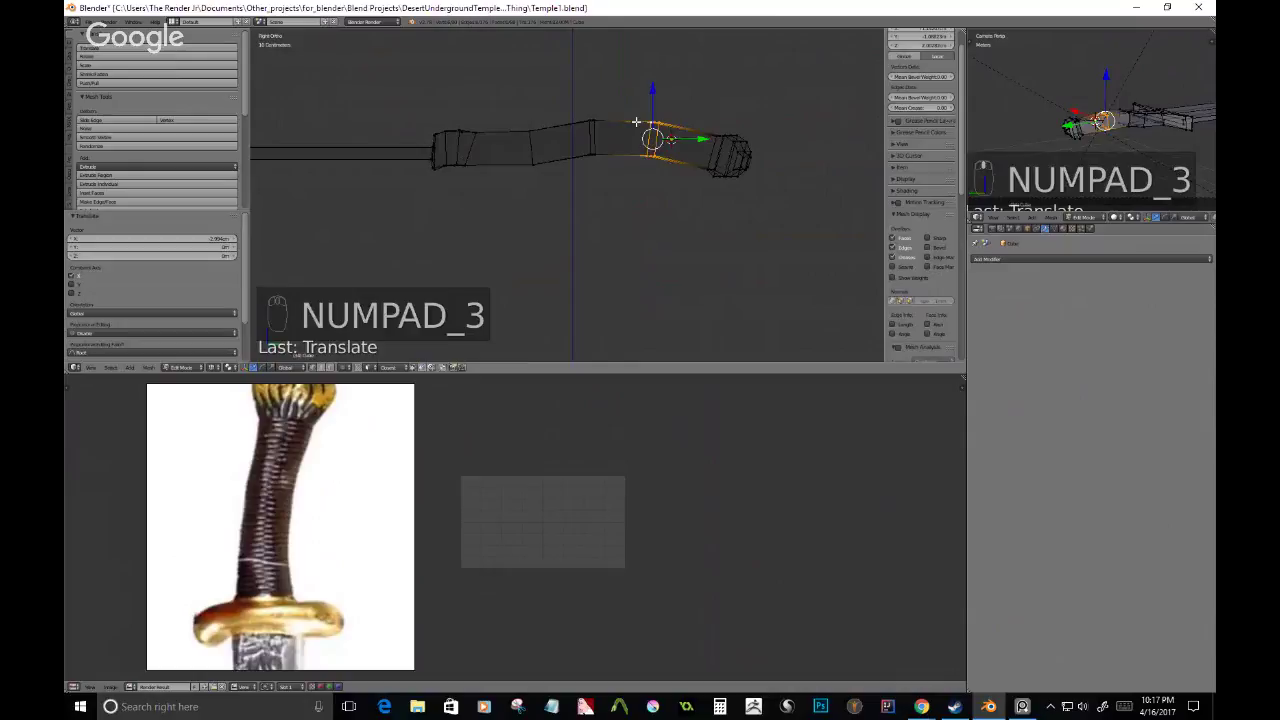
key(b)
drag(578, 98, 768, 223)
key(g)
key(z)
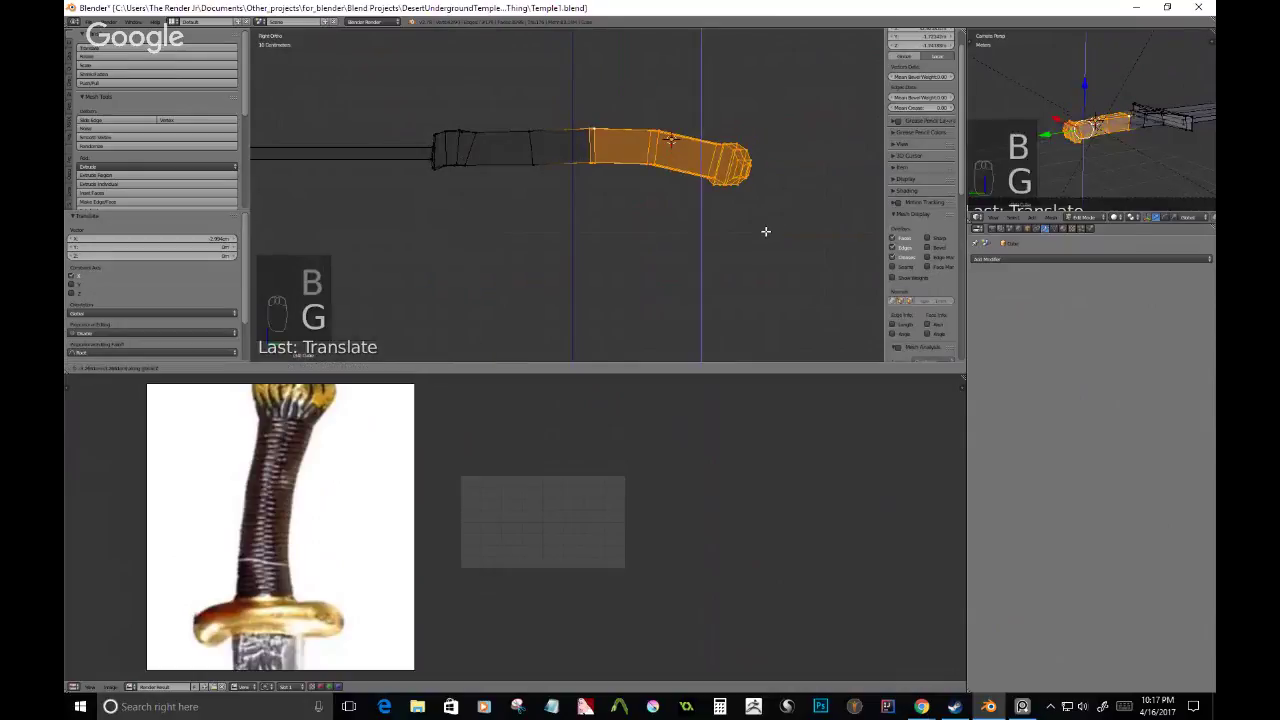
click(765, 231)
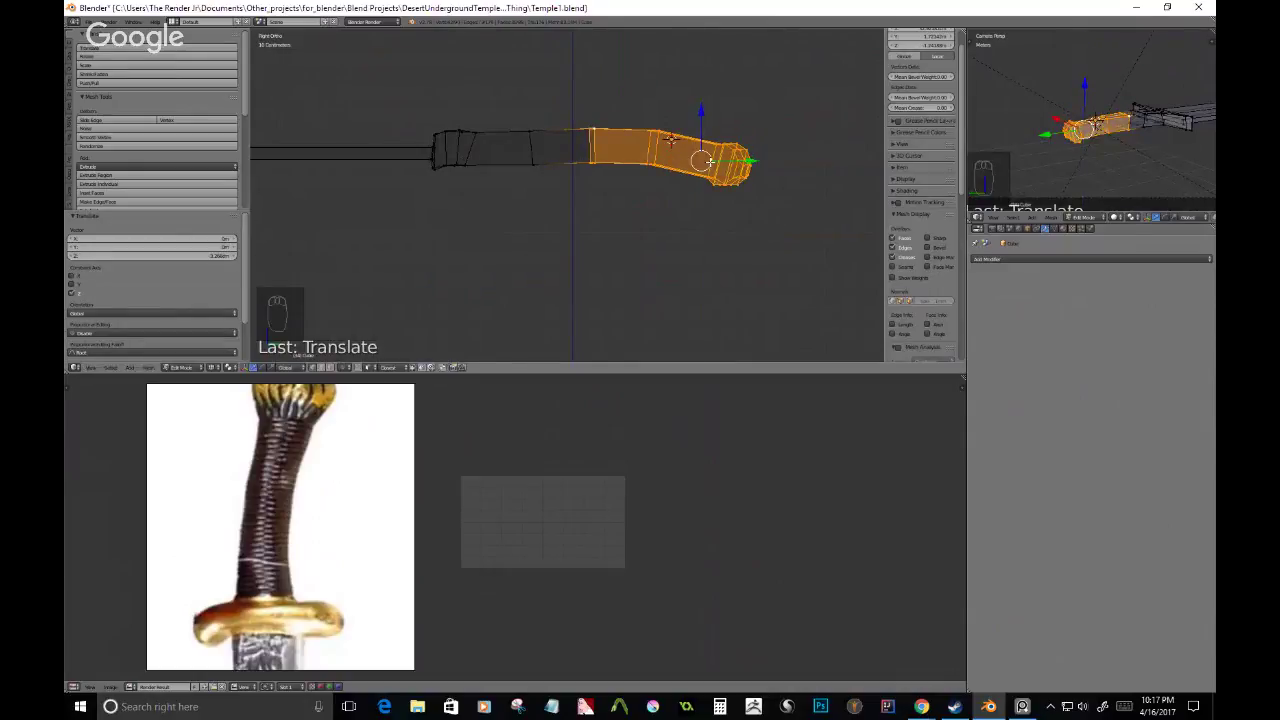
- Deselect the loop nearest the guard and move the remaining handle end and pommel vertically to straighten the side profile
key(c)
middle_drag(592, 129, 593, 163)
right_click(814, 250)
key(g)
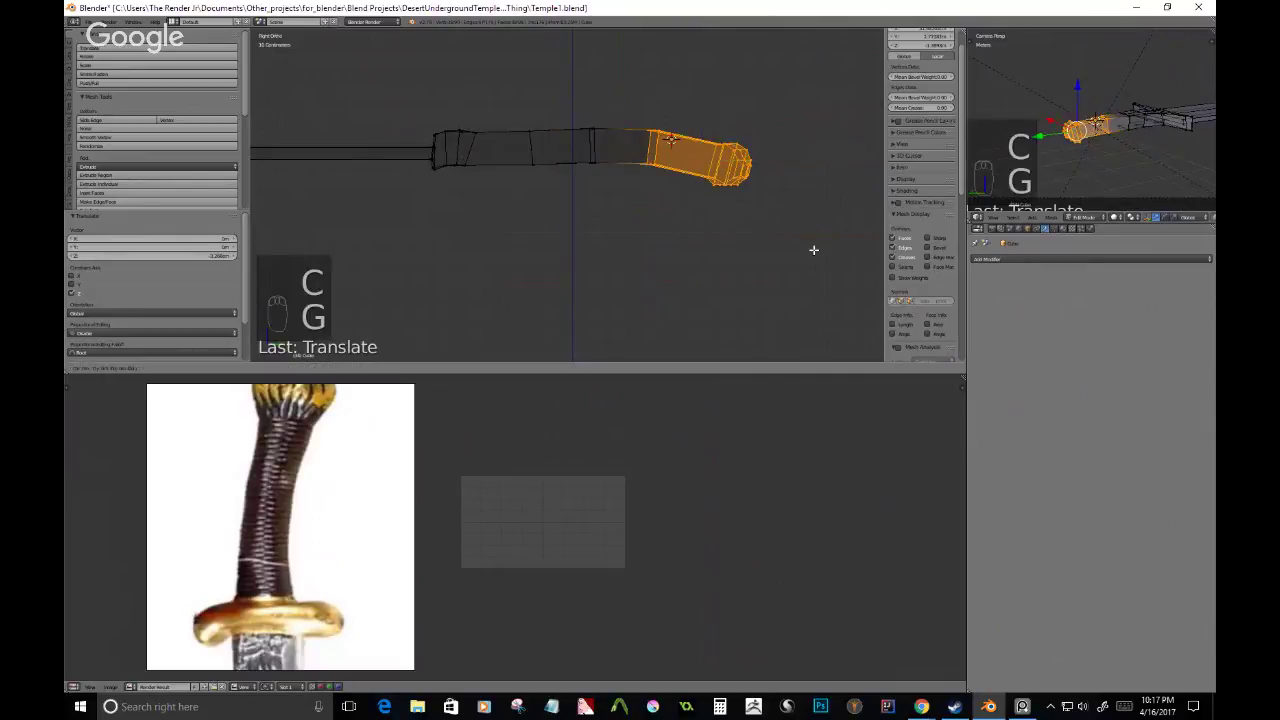
middle_click(814, 250)
click(814, 247)
- Deselect the next handle loop and raise the pommel along Z until it lines up with the handle
key(c)
middle_click(648, 125)
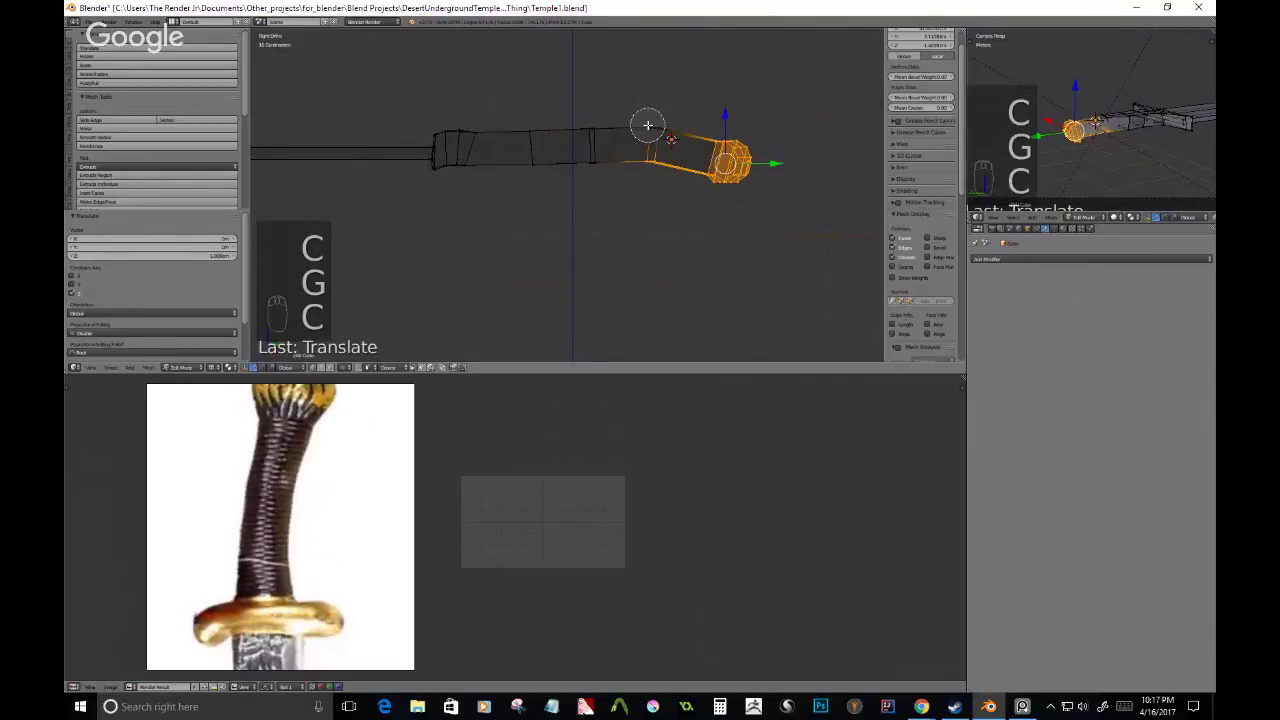
middle_drag(648, 125, 652, 161)
right_click(788, 231)
key(g)
middle_click(788, 217)
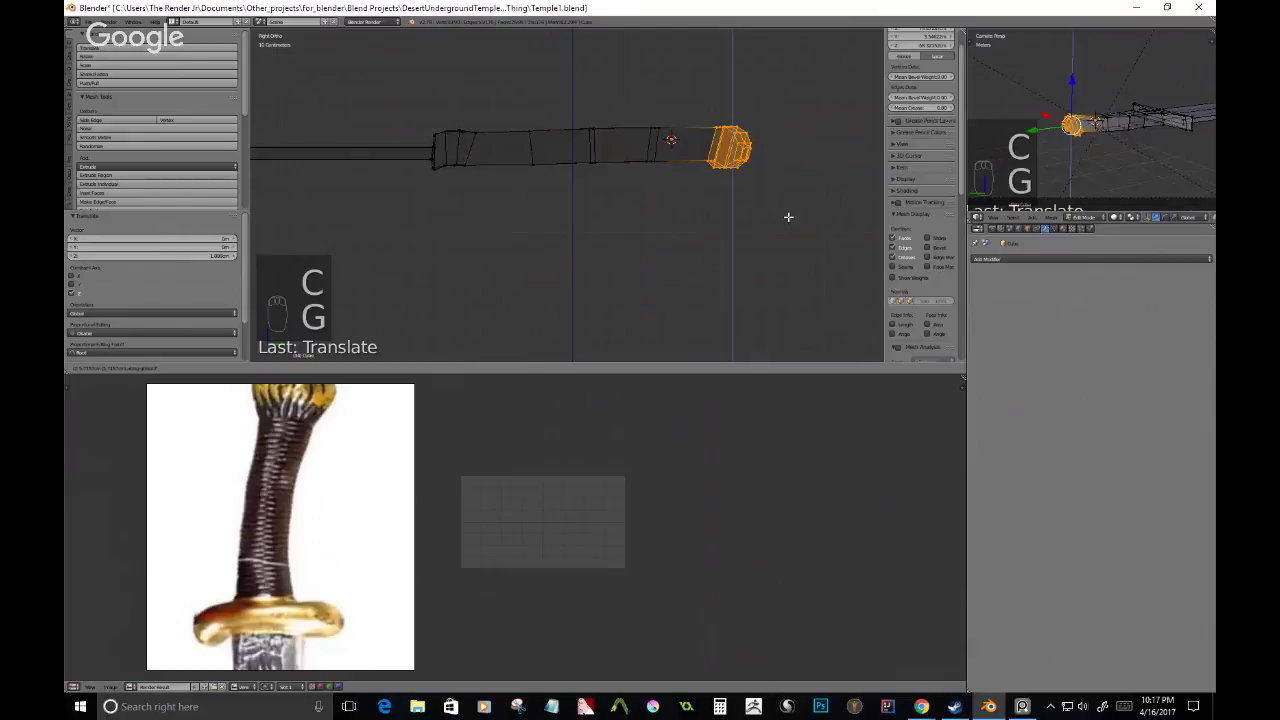
click(788, 217)
- In solid shading, select the edge loop where the handle meets the guard and flatten it by scaling to 0 along Y
middle_drag(788, 217, 620, 276)
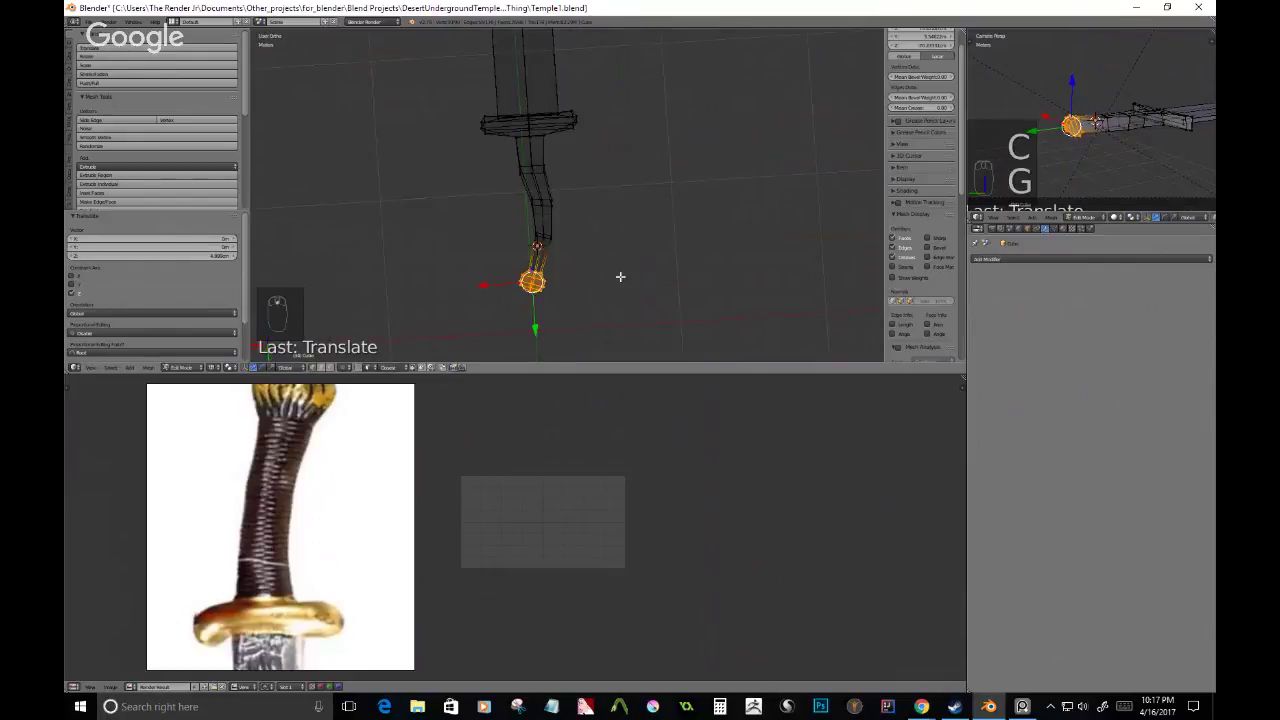
key(KP_7)
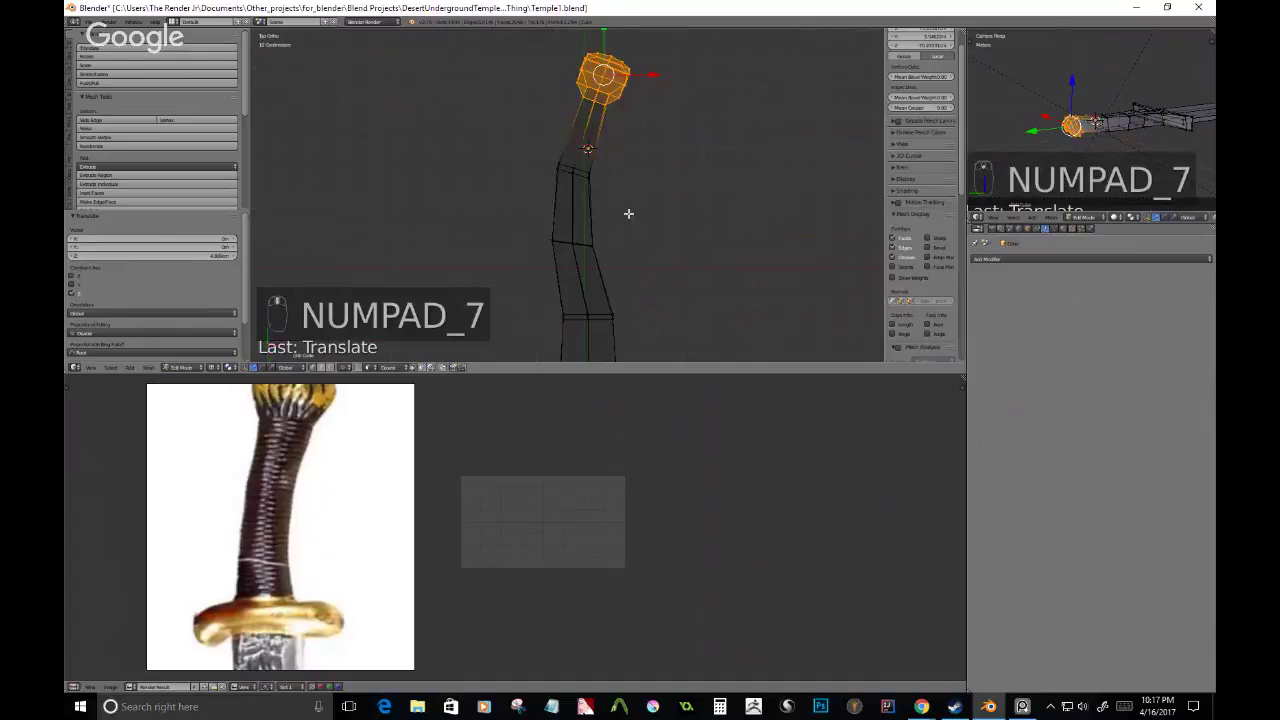
scroll(587, 193, down, 2)
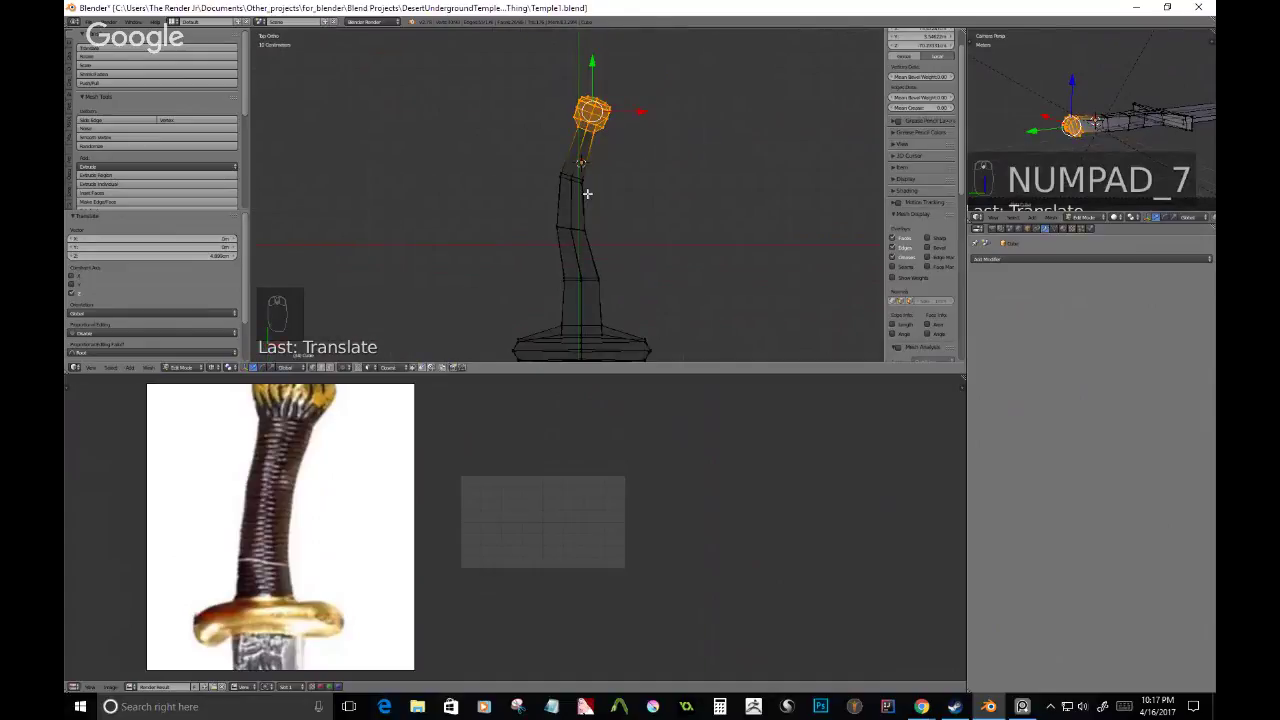
scroll(595, 220, up, 3)
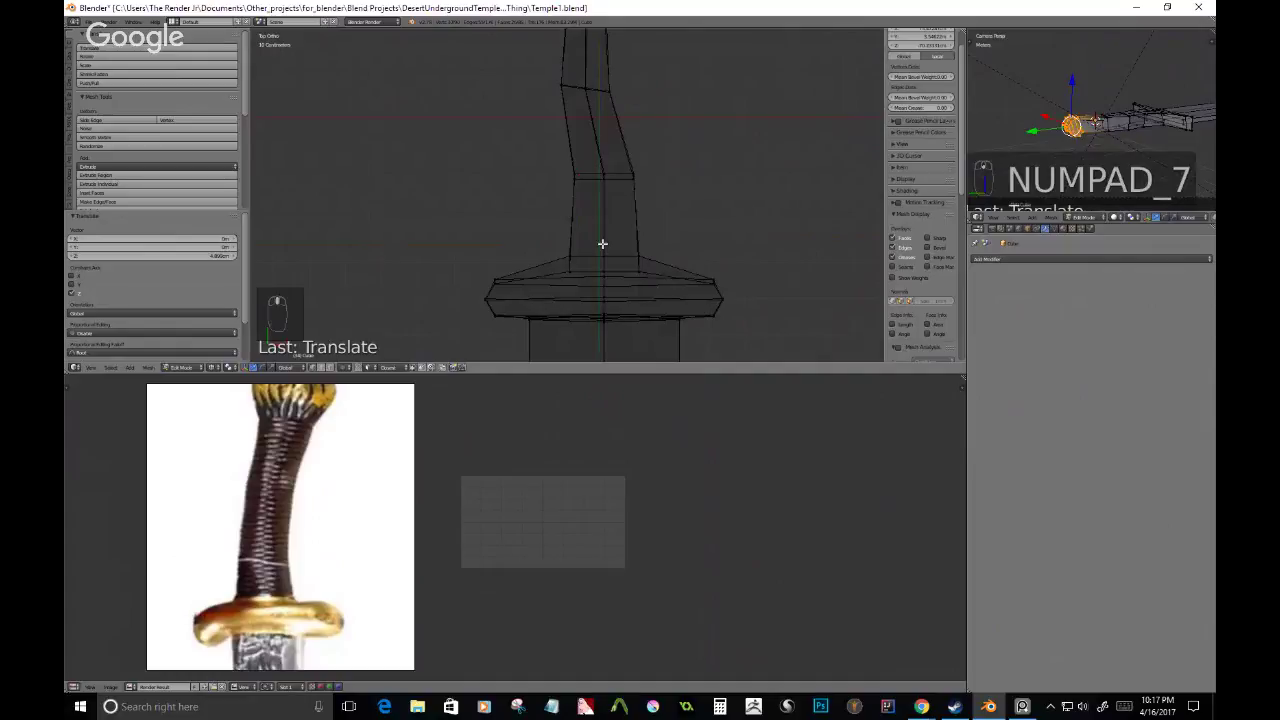
key(z)
mouse_move(602, 243)
middle_down()
mouse_move(549, 173)
mouse_move(501, 170)
mouse_move(789, 229)
mouse_move(417, 151)
mouse_move(556, 248)
middle_up()
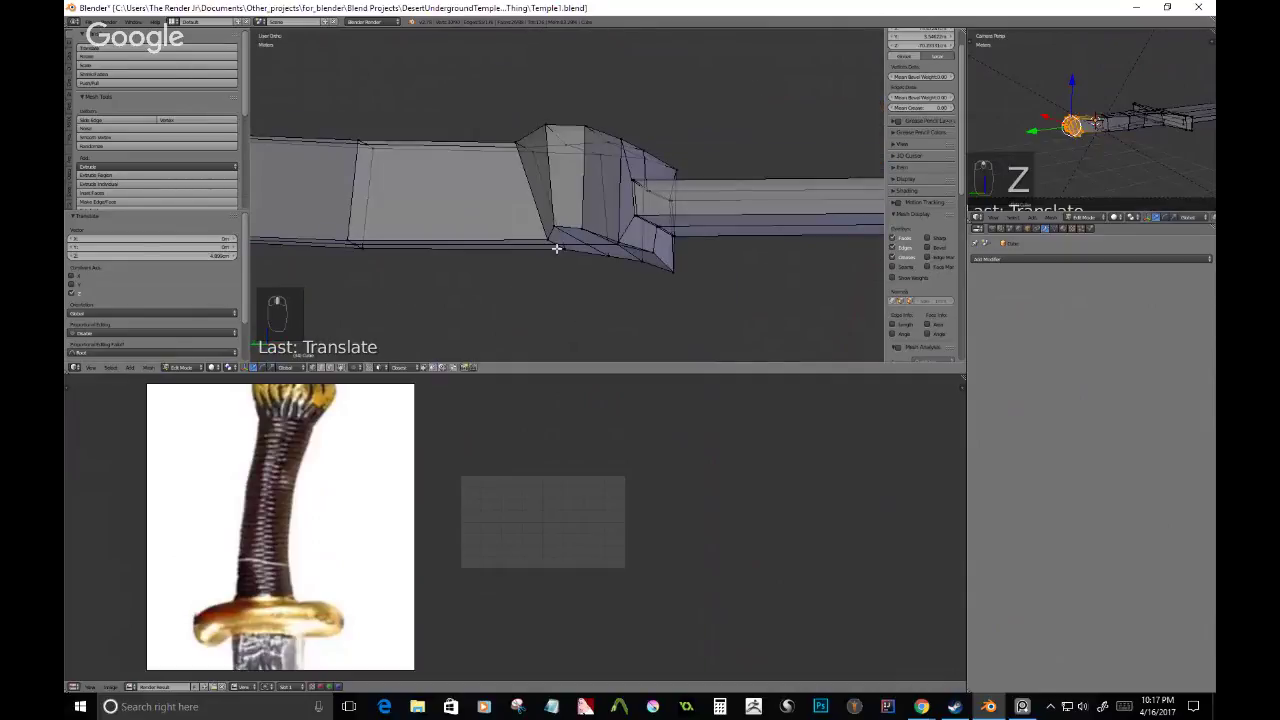
middle_drag(556, 248, 557, 244)
right_click(557, 244)
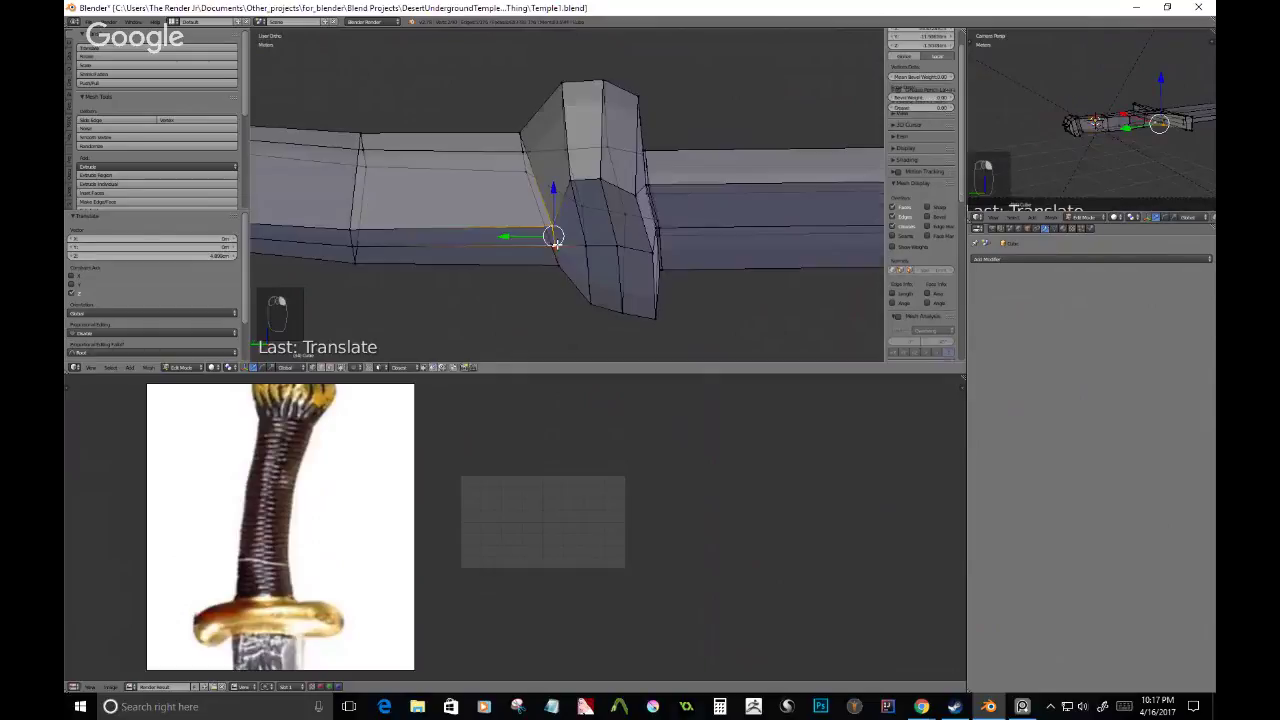
alt+right_click(516, 172)
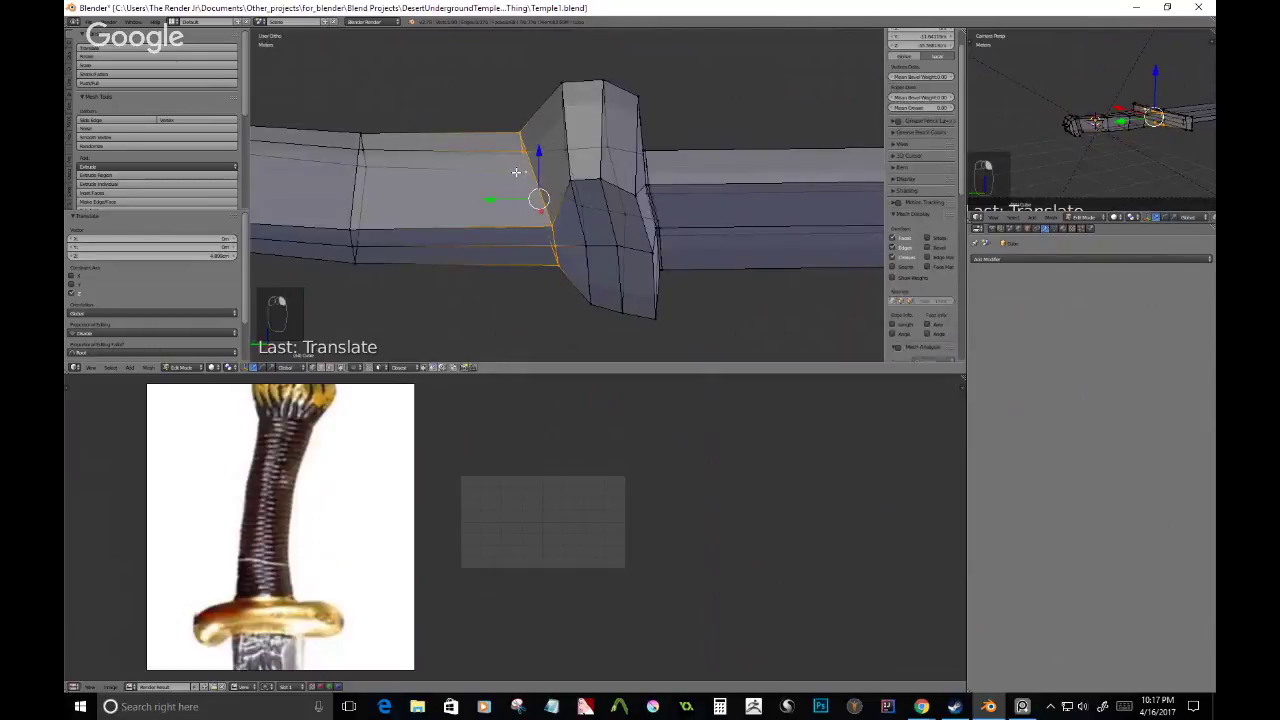
key(s)
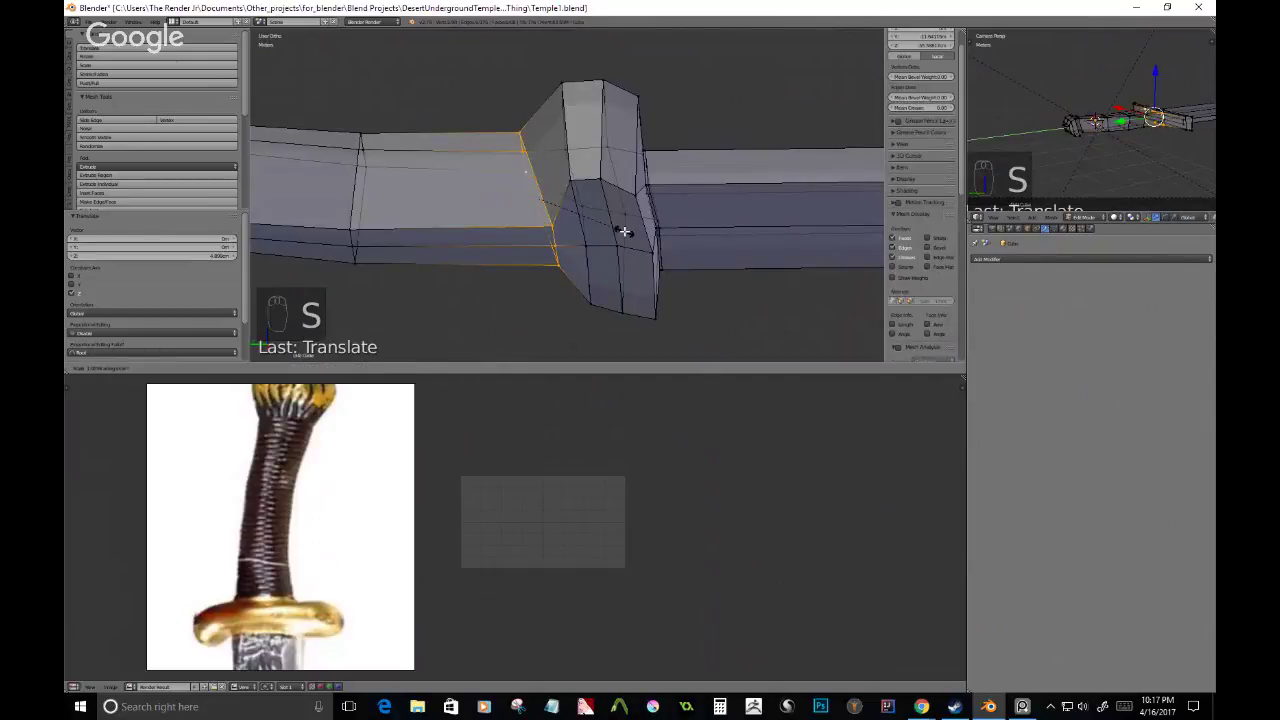
key(x)
key(0)
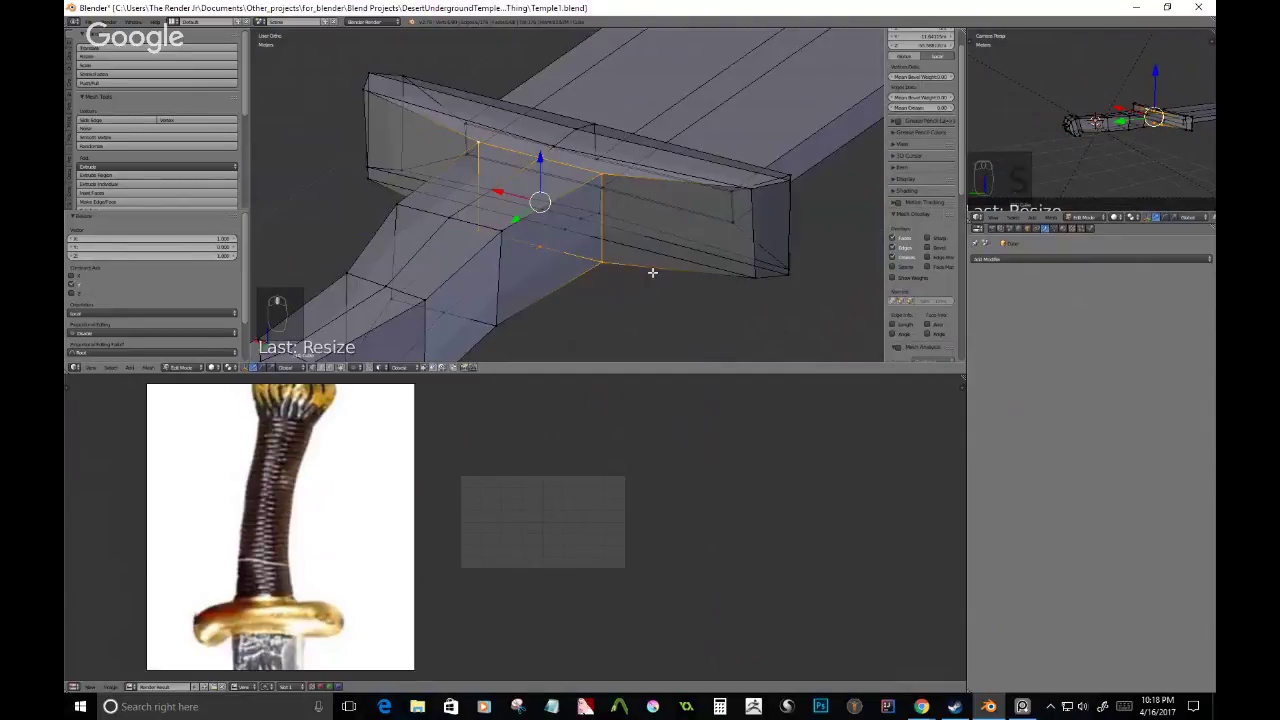
- In face select mode, select the narrow face strip along one side of the blade and inset it
middle_drag(652, 272, 449, 221)
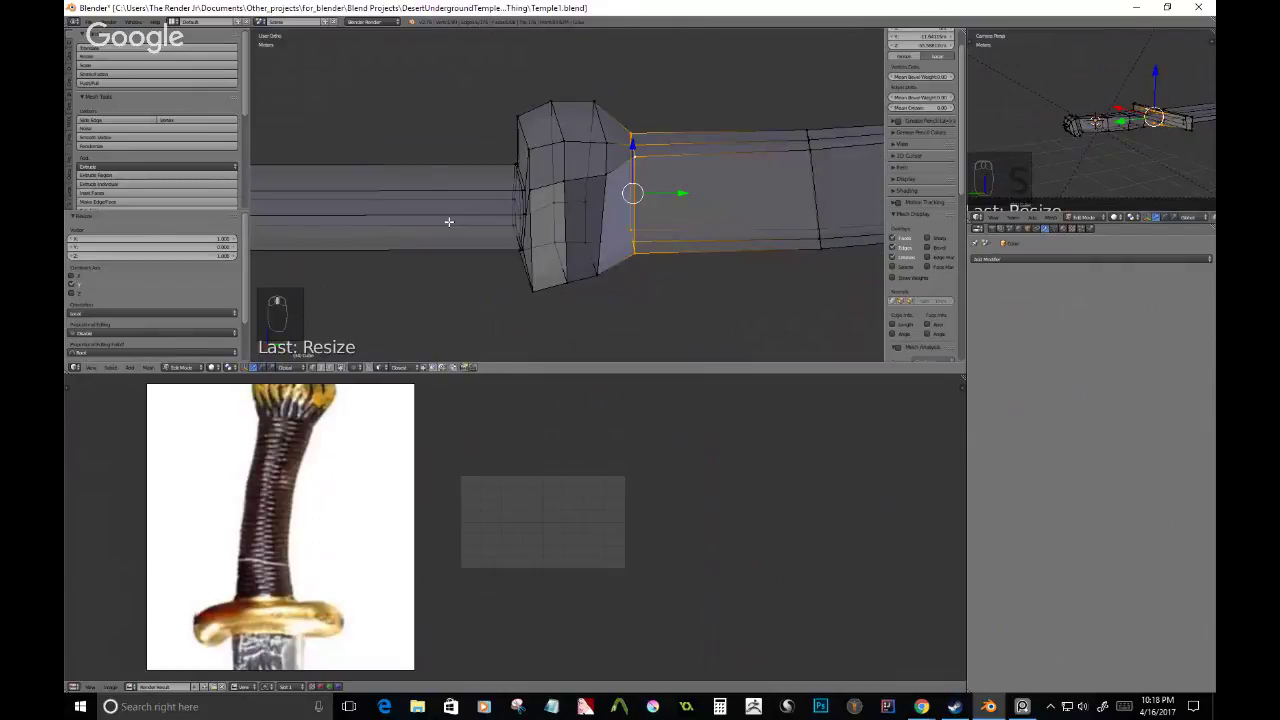
key(ctrl+Tab)
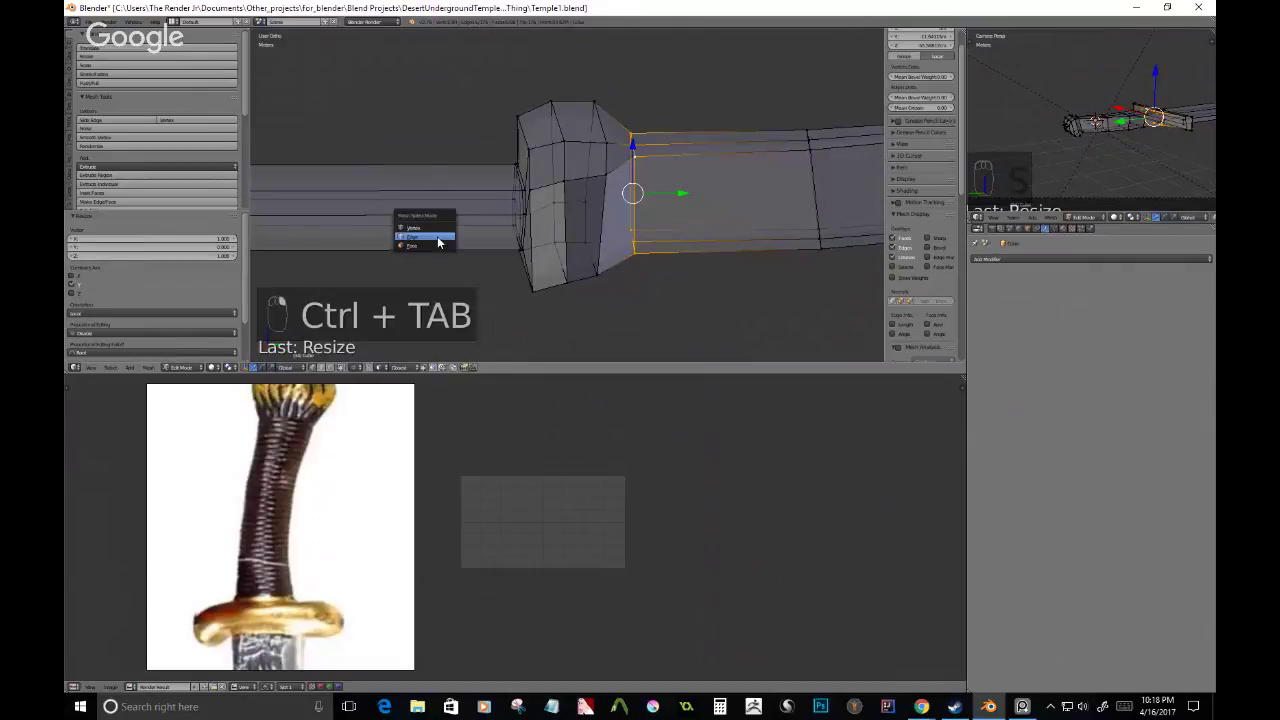
click(437, 236)
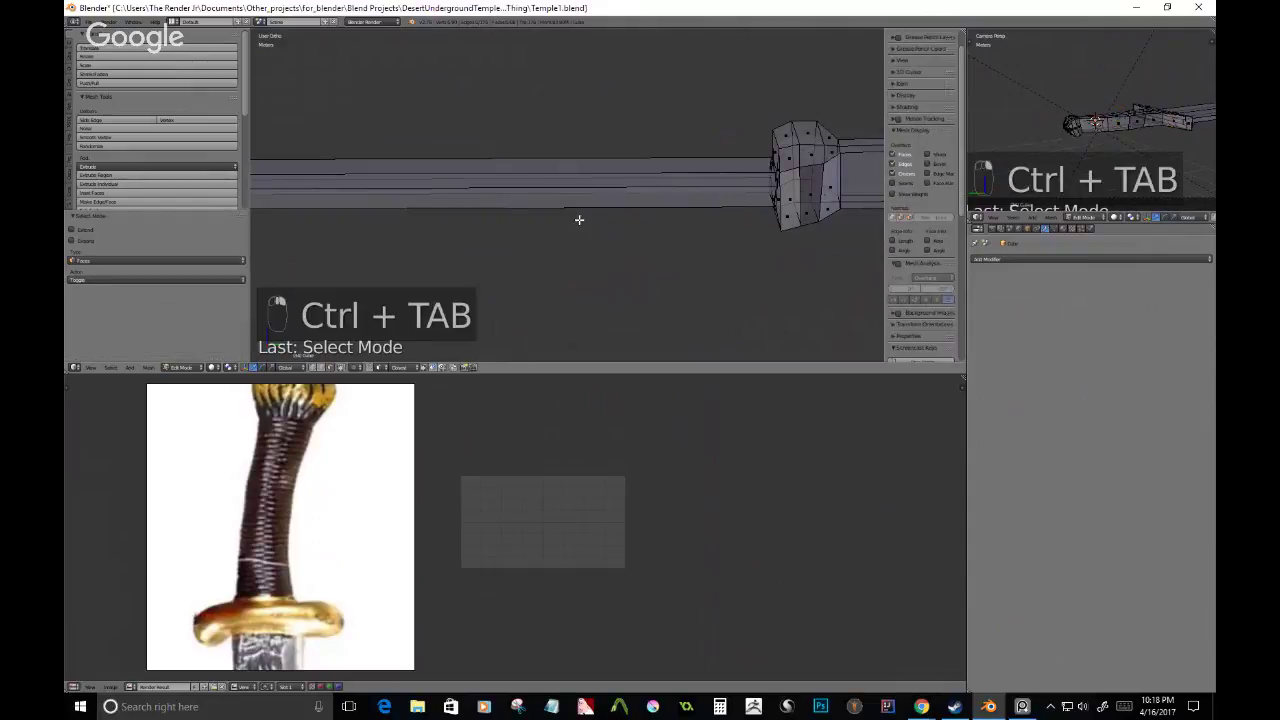
middle_drag(579, 219, 701, 241)
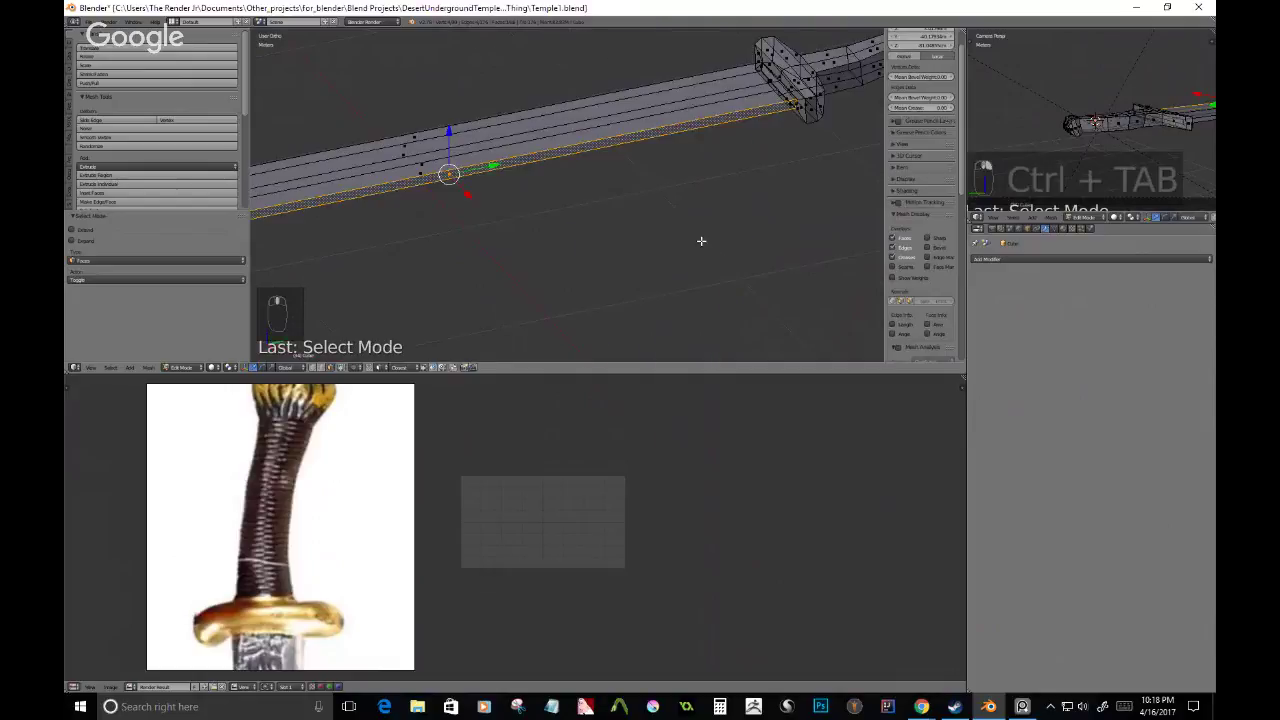
key(i)
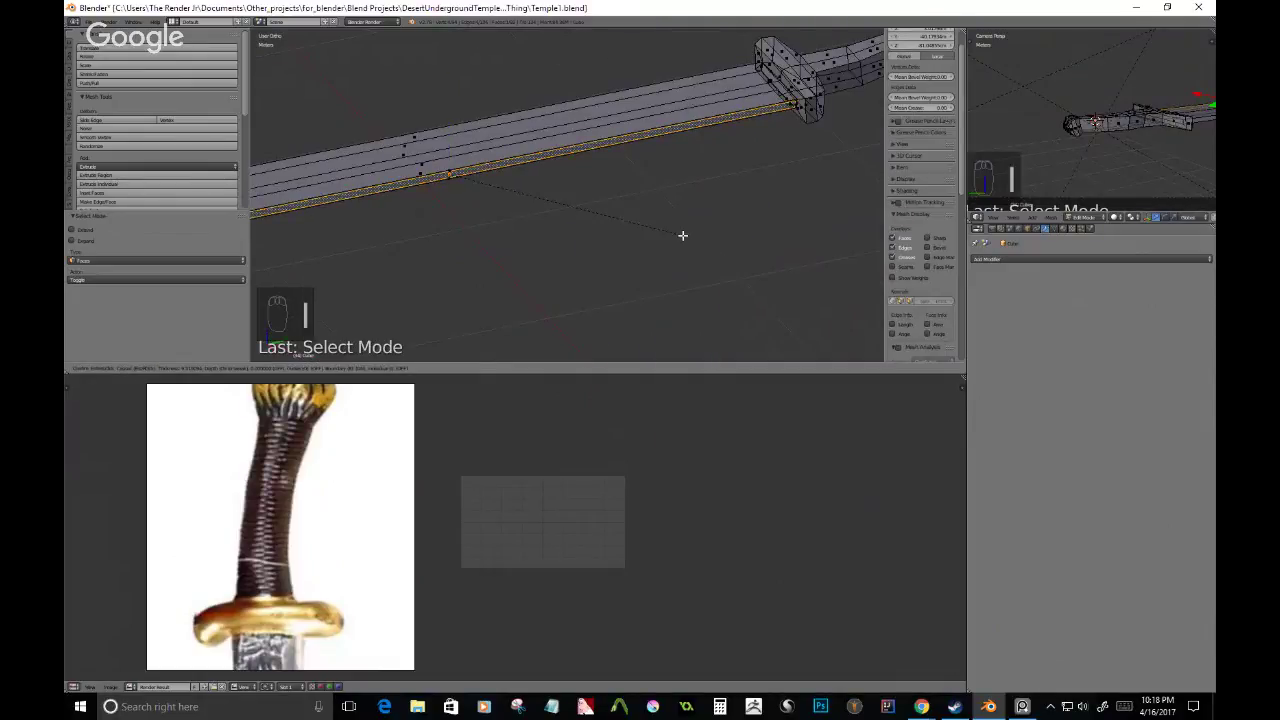
click(629, 214)
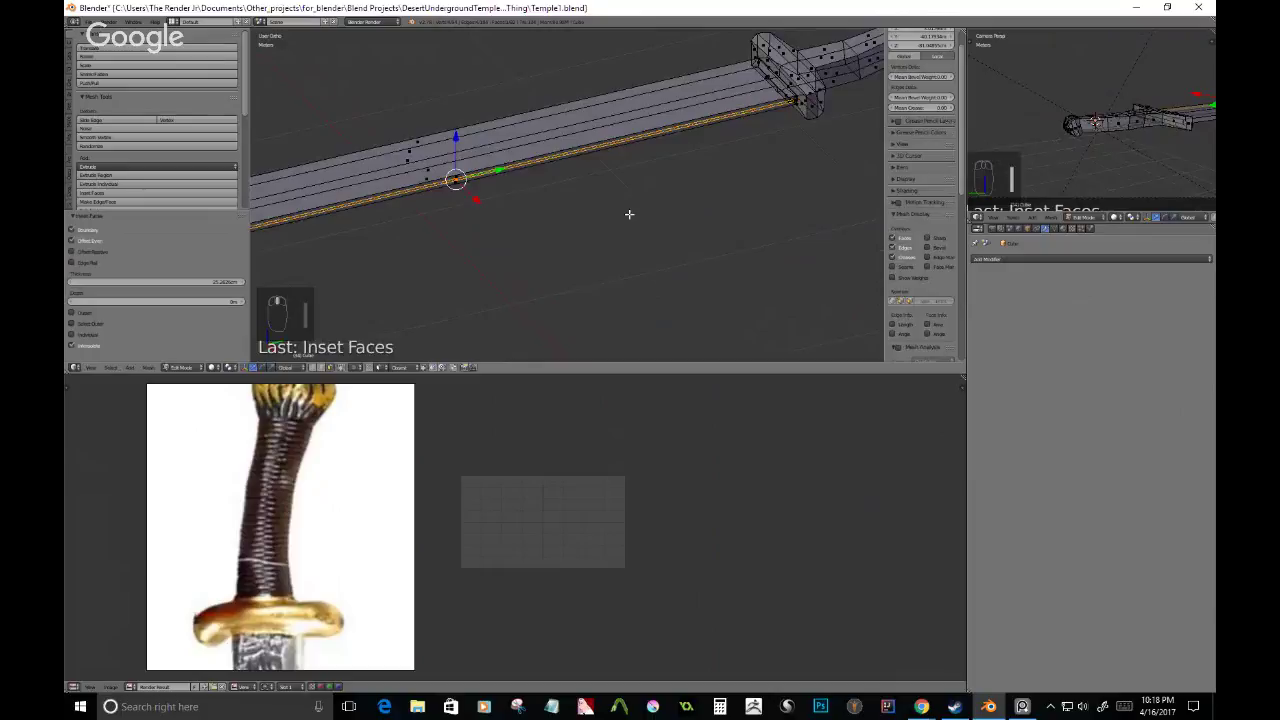
- Move the inset faces outward along X and narrow them along Z to form a cutting edge
middle_drag(629, 214, 657, 239)
key(g)
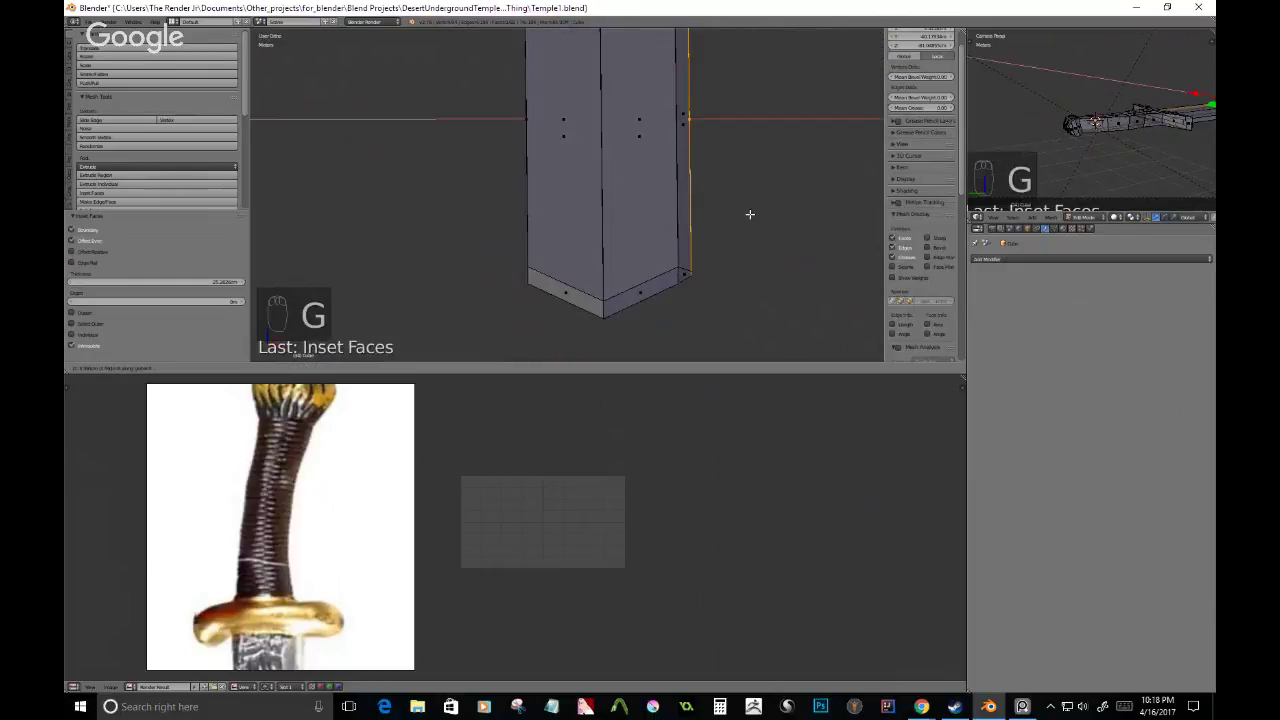
click(750, 214)
key(s)
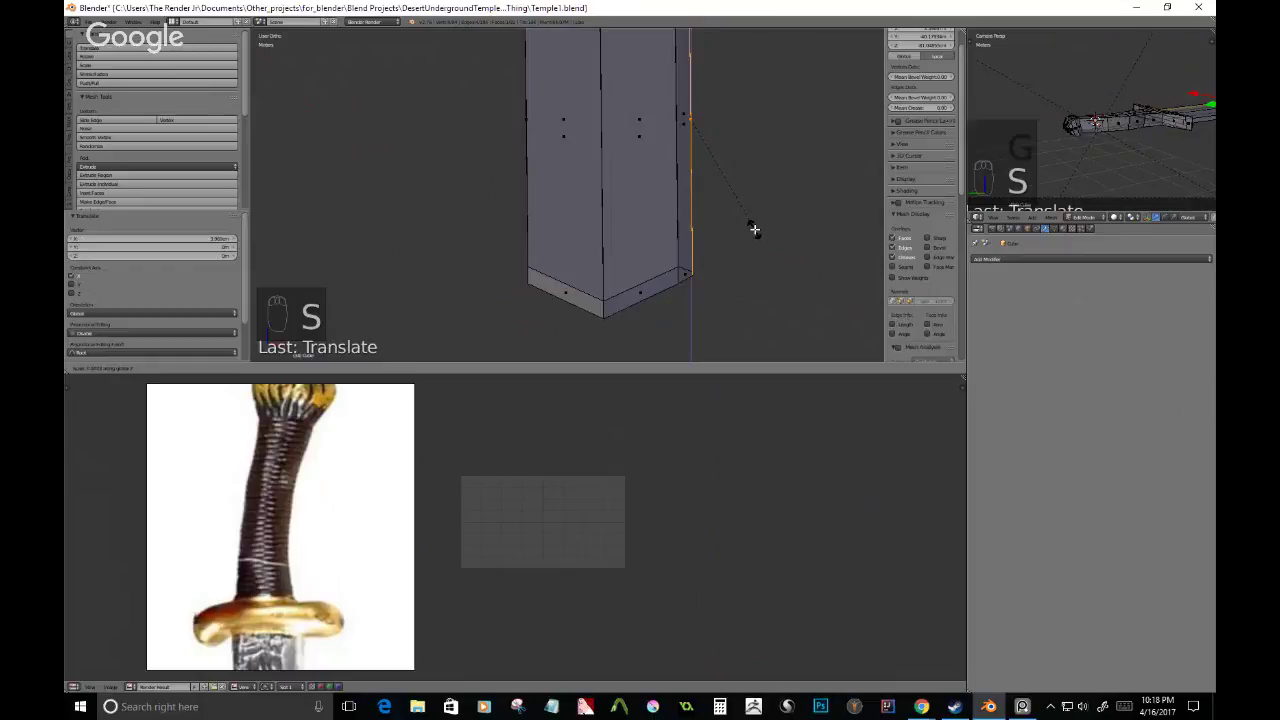
click(755, 229)
- In edge select mode, select the short edge at the blade's shoulder and edge-slide it down near the tip
scroll(755, 229, down, 5)
middle_drag(755, 229, 654, 140)
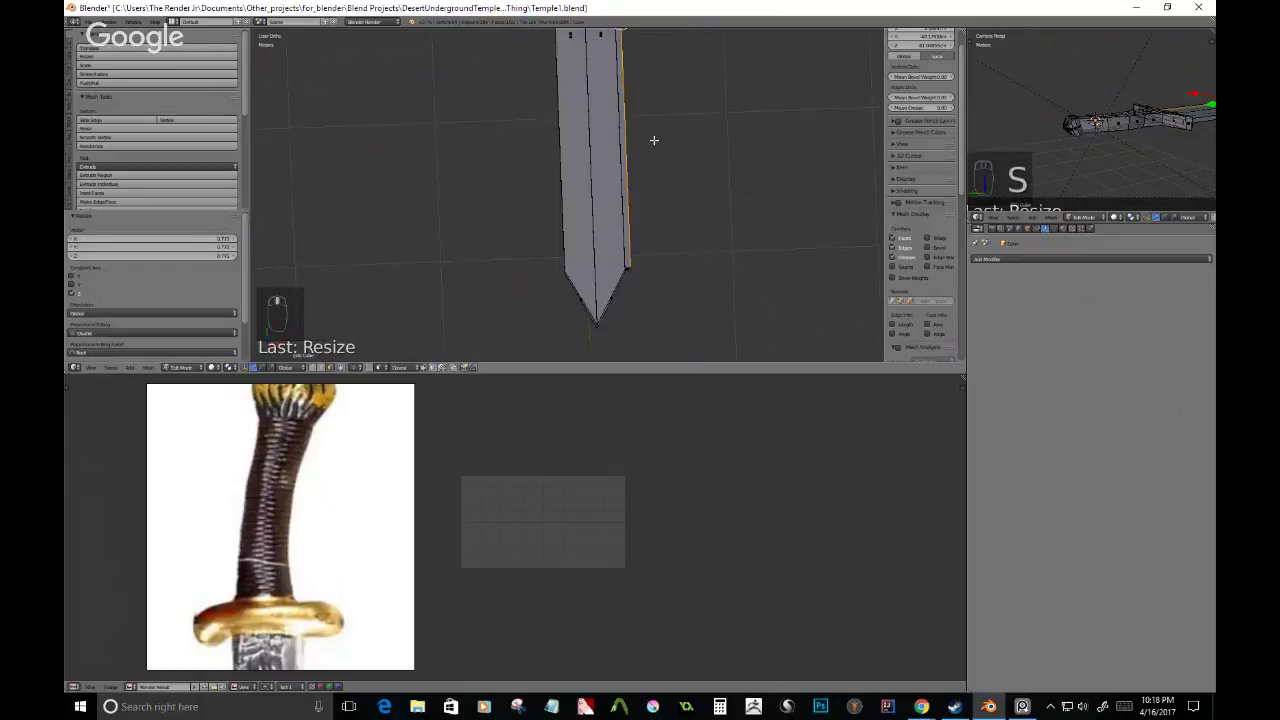
scroll(647, 241, up, 2)
key(ctrl+Tab)
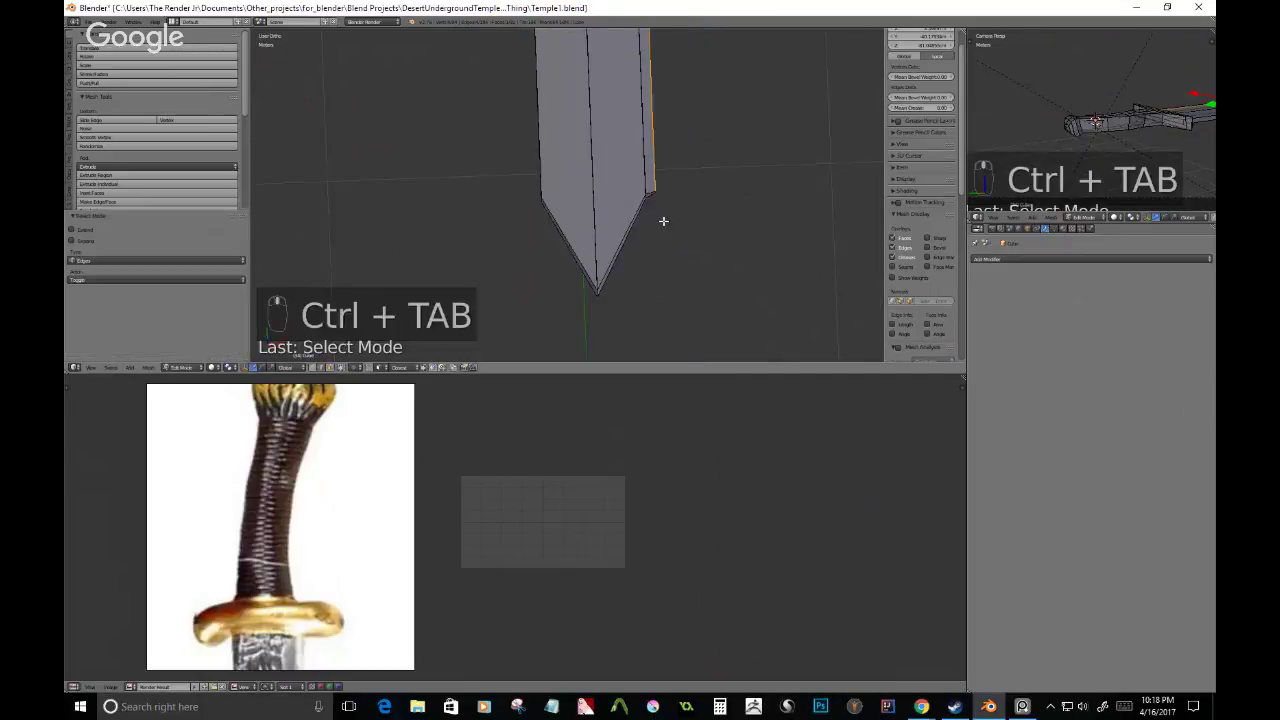
scroll(663, 221, up, 2)
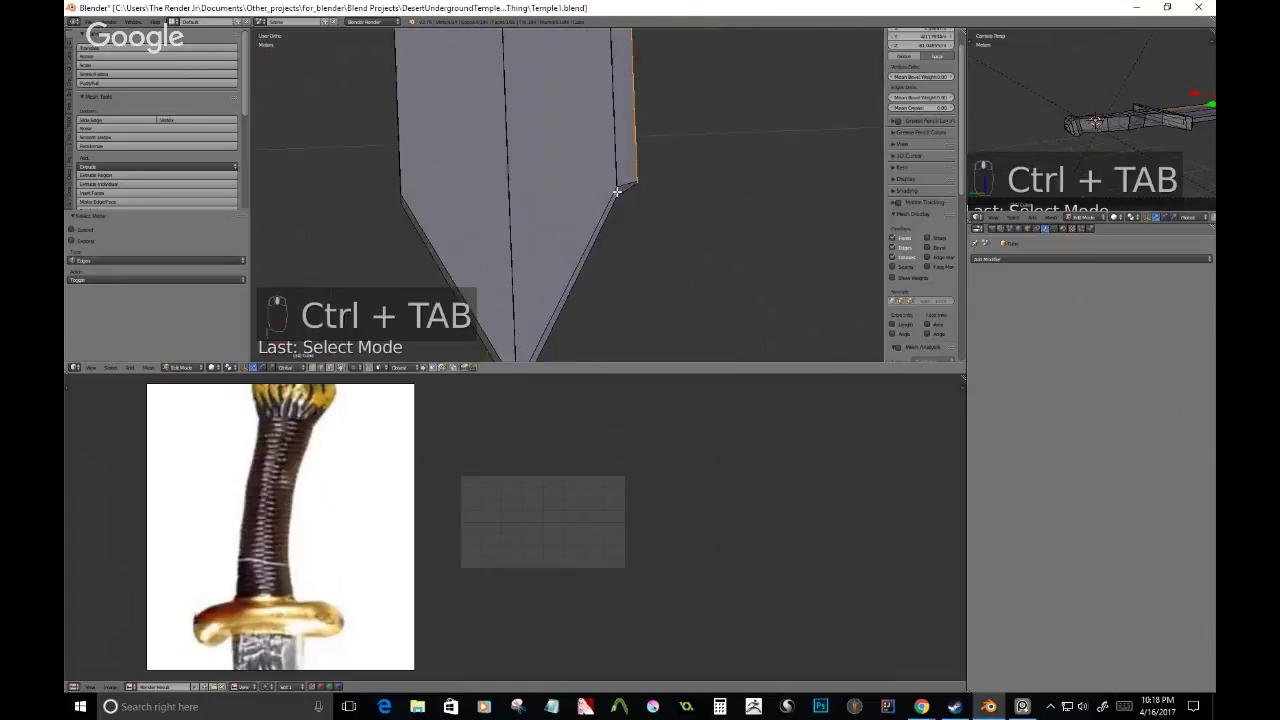
right_click(617, 191)
shift+middle_drag(632, 249, 646, 191)
key(g)
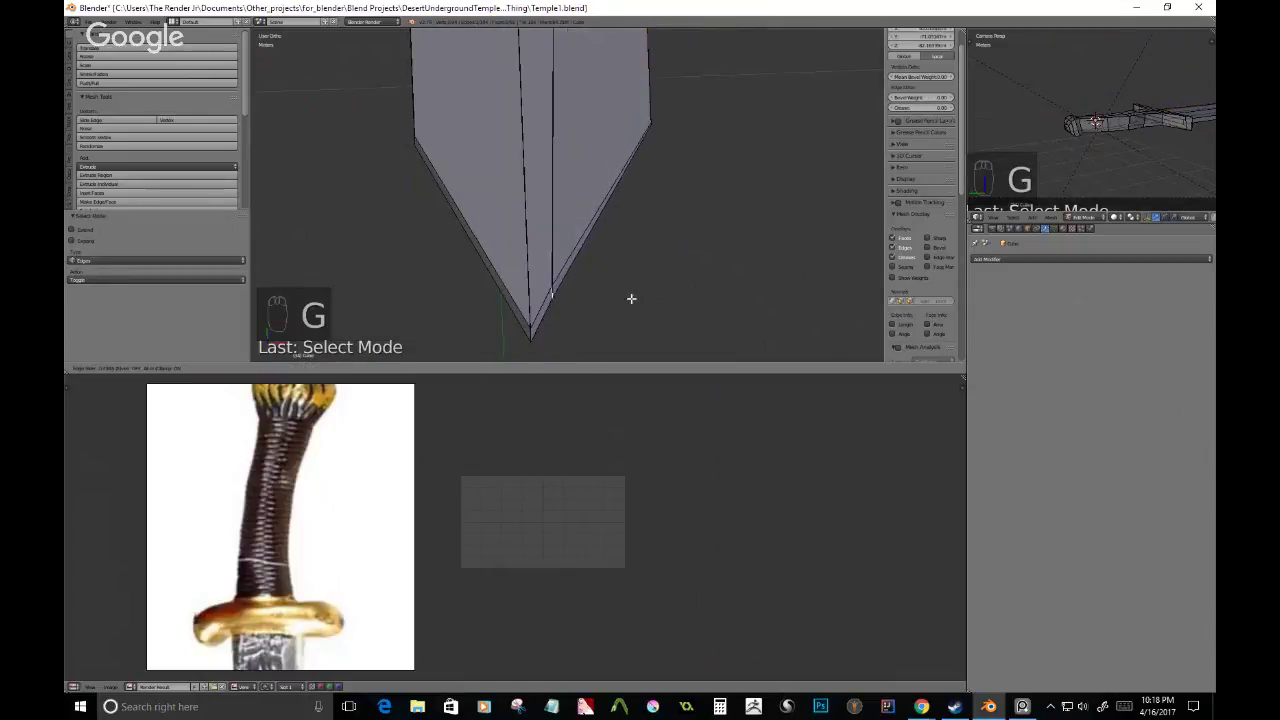
click(633, 304)
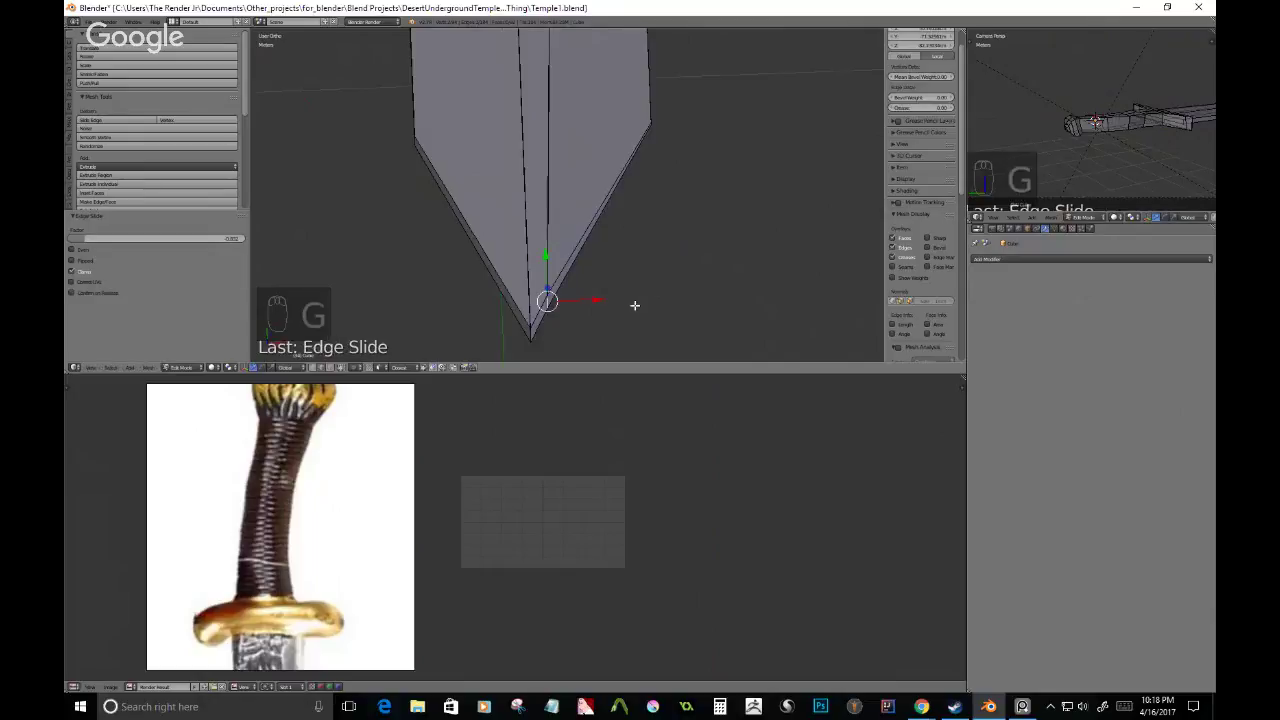
- With the full curved sword reference framed, add a single loop cut across the middle of the blade
scroll(331, 585, down, 10)
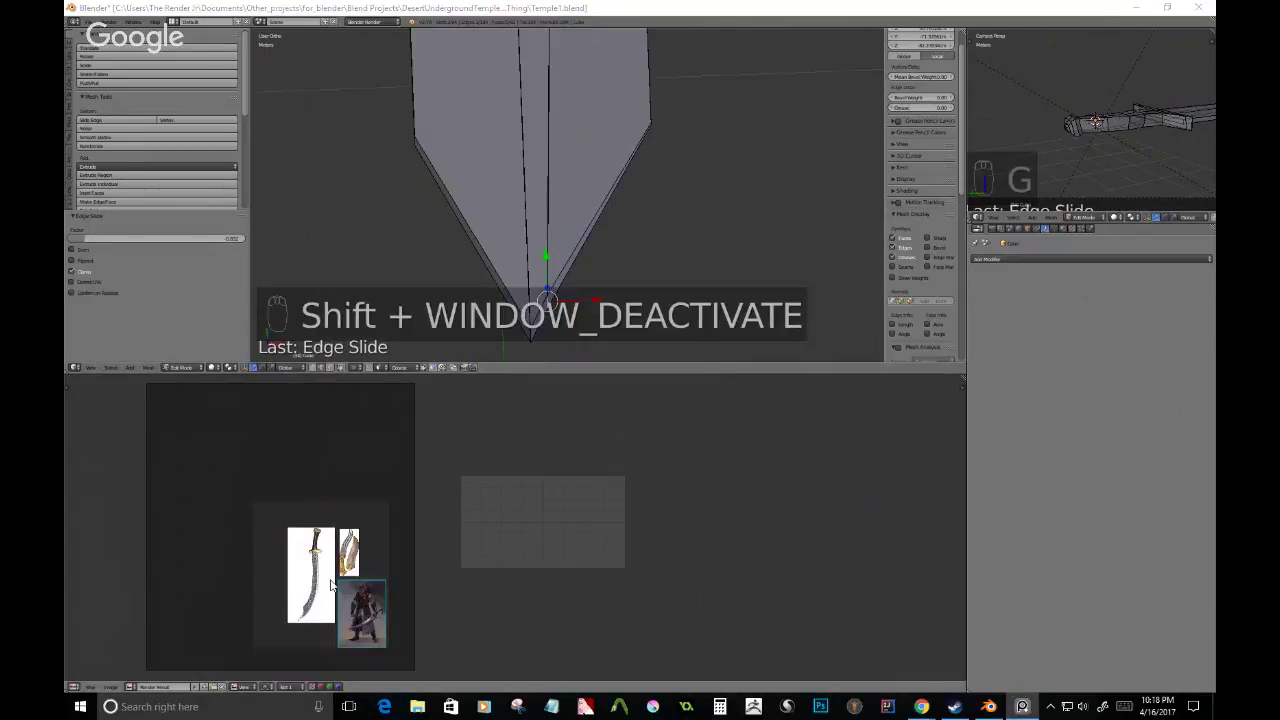
scroll(331, 585, up, 5)
scroll(577, 177, down, 5)
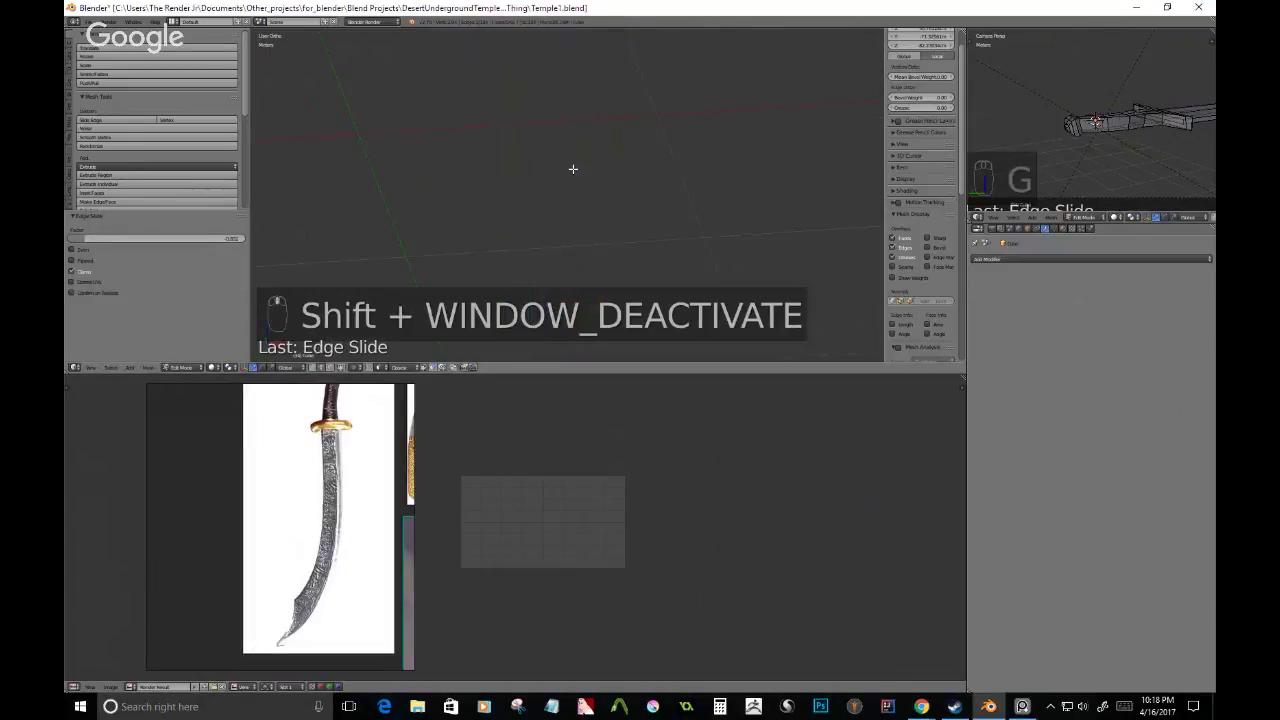
scroll(577, 150, up, 2)
key(KP_7)
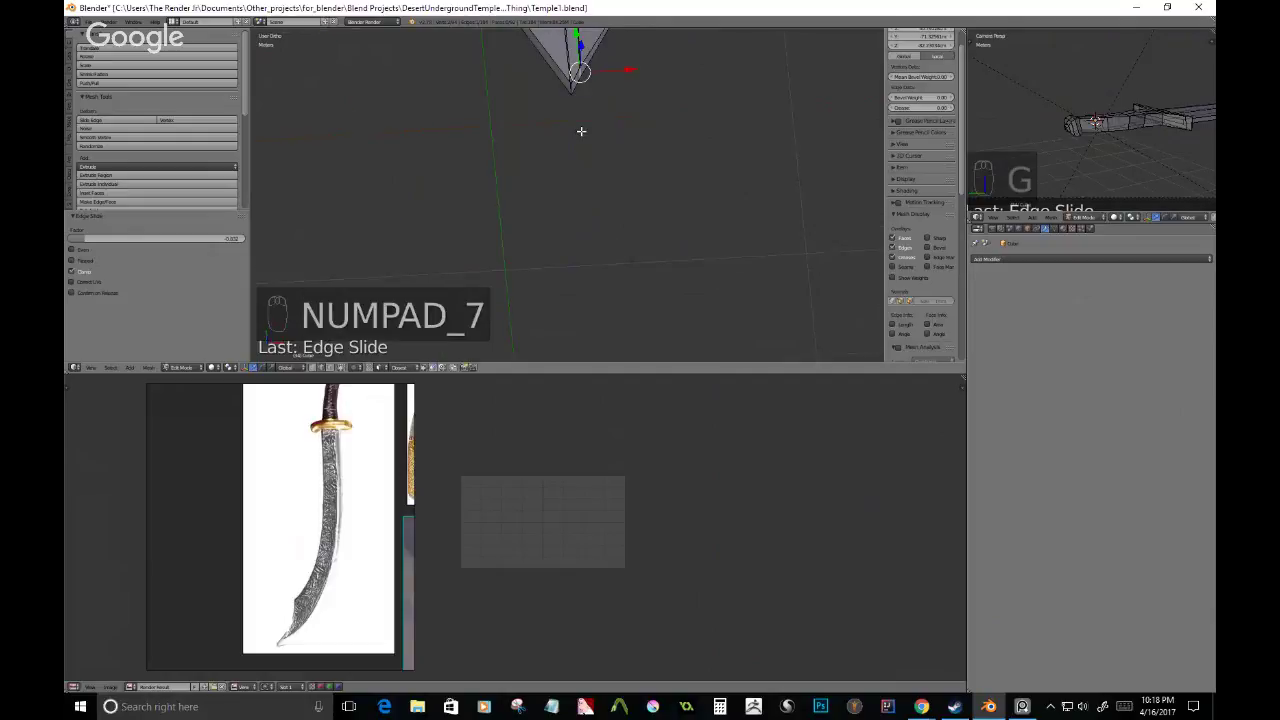
scroll(600, 105, down, 6)
shift+middle_drag(603, 103, 586, 206)
shift+middle_drag(584, 272, 578, 293)
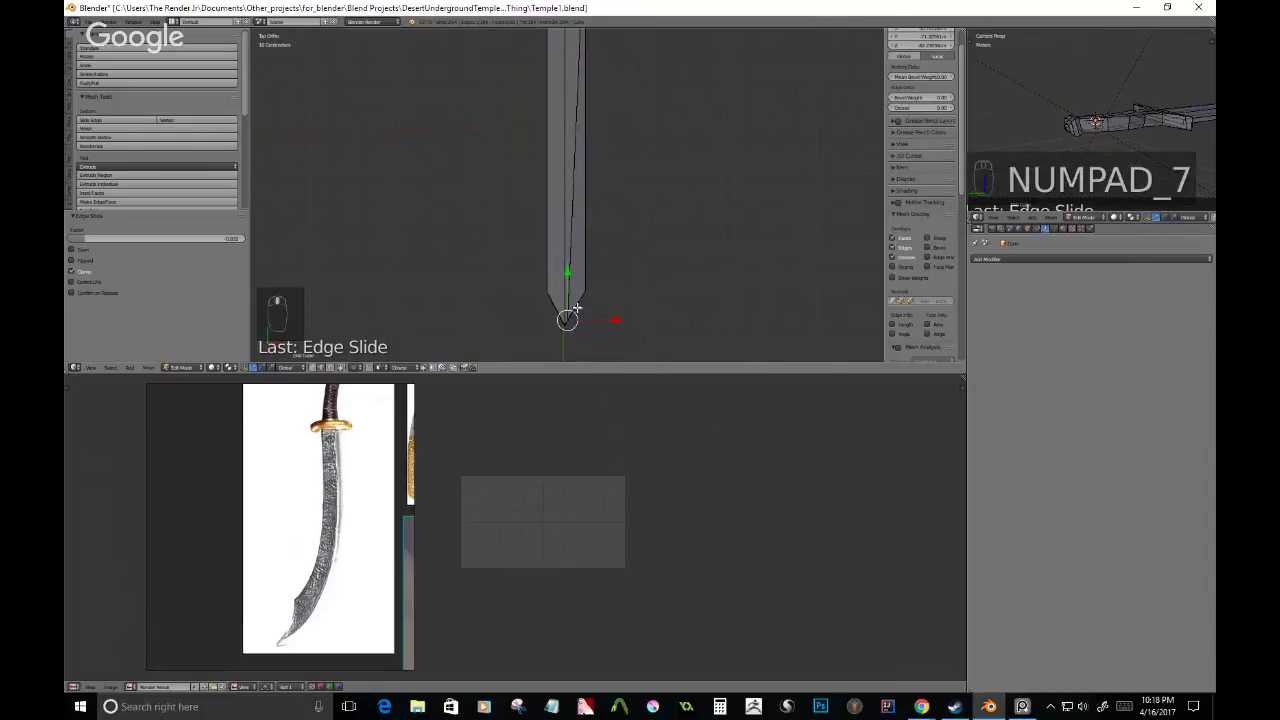
key(ctrl+r)
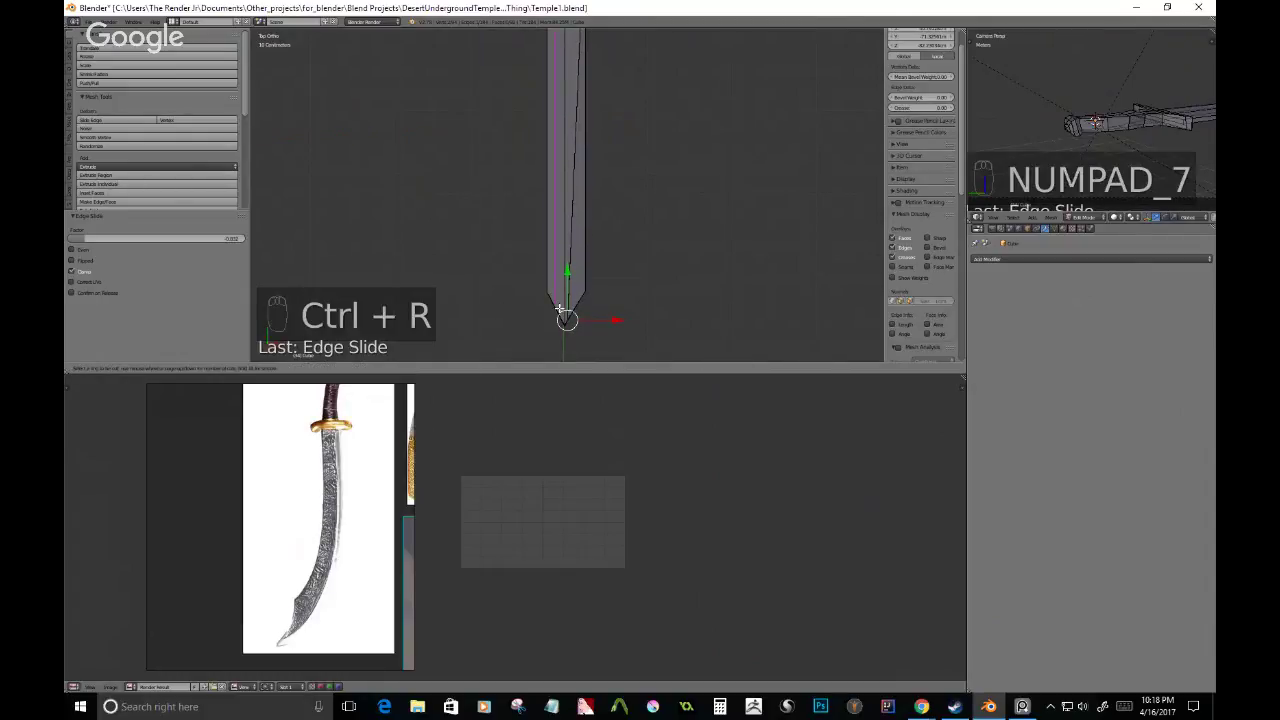
key(ctrl+r)
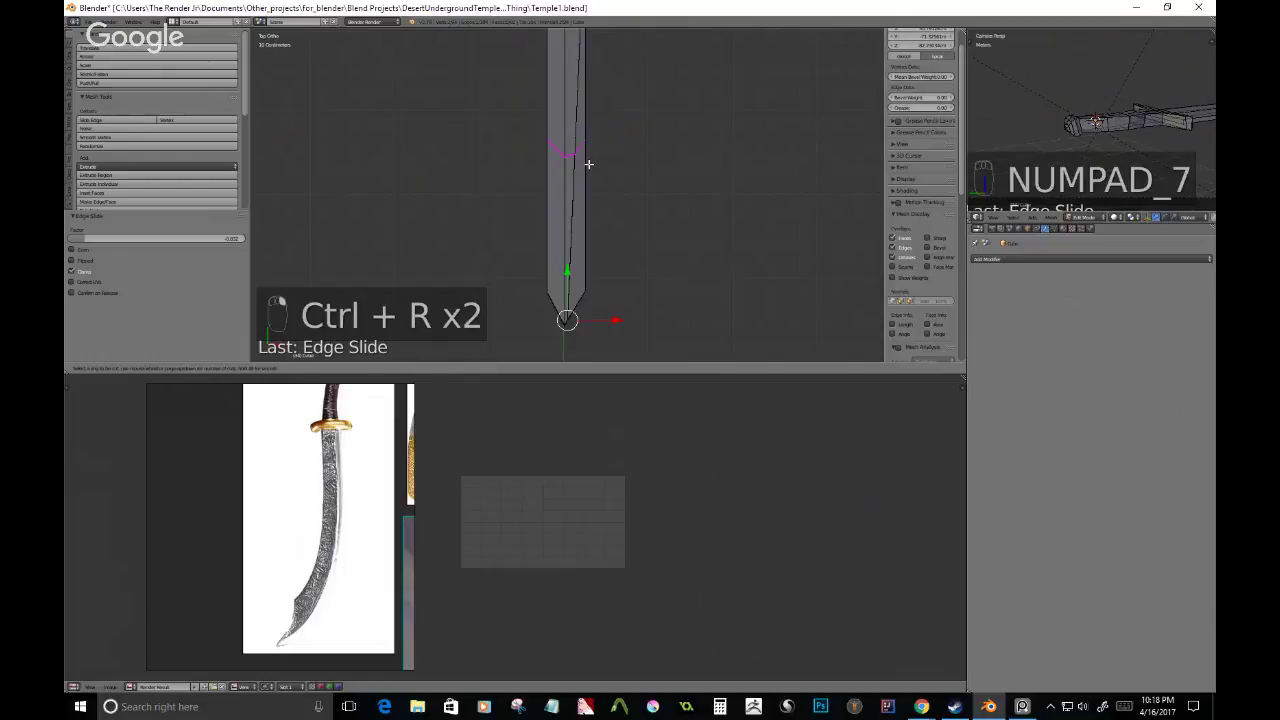
click(589, 164)
key(g)
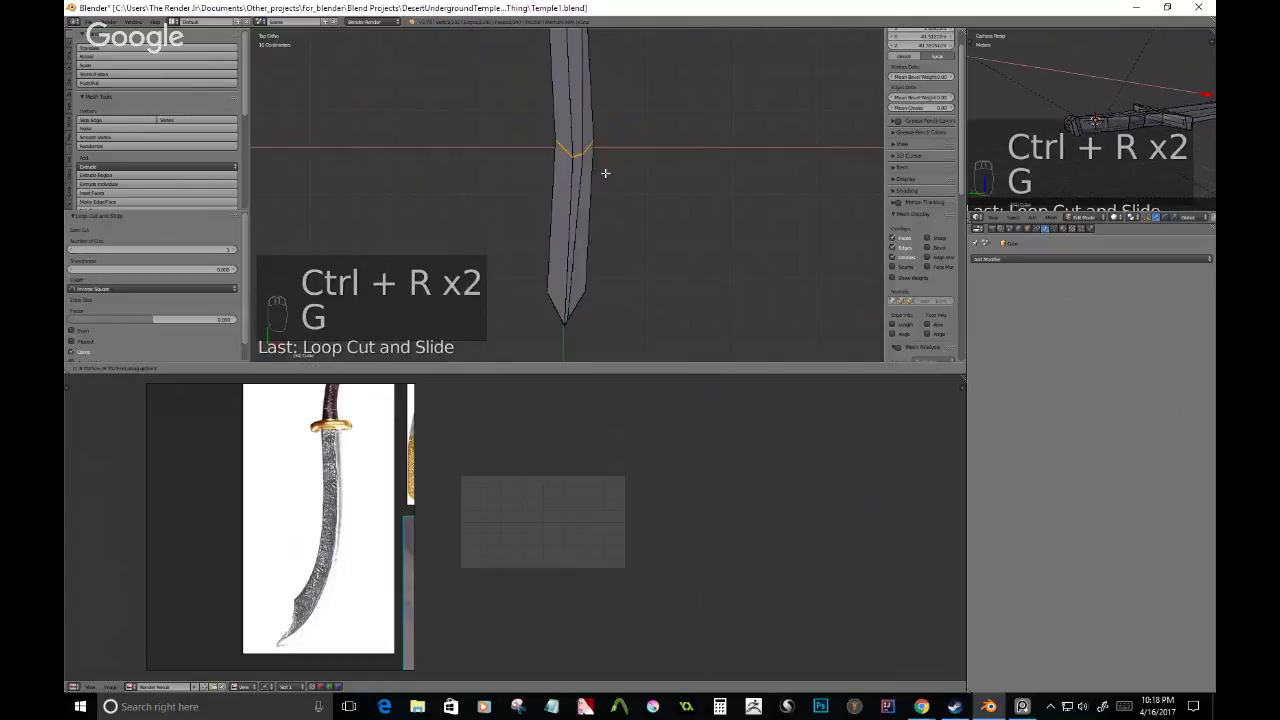
right_click(618, 172)
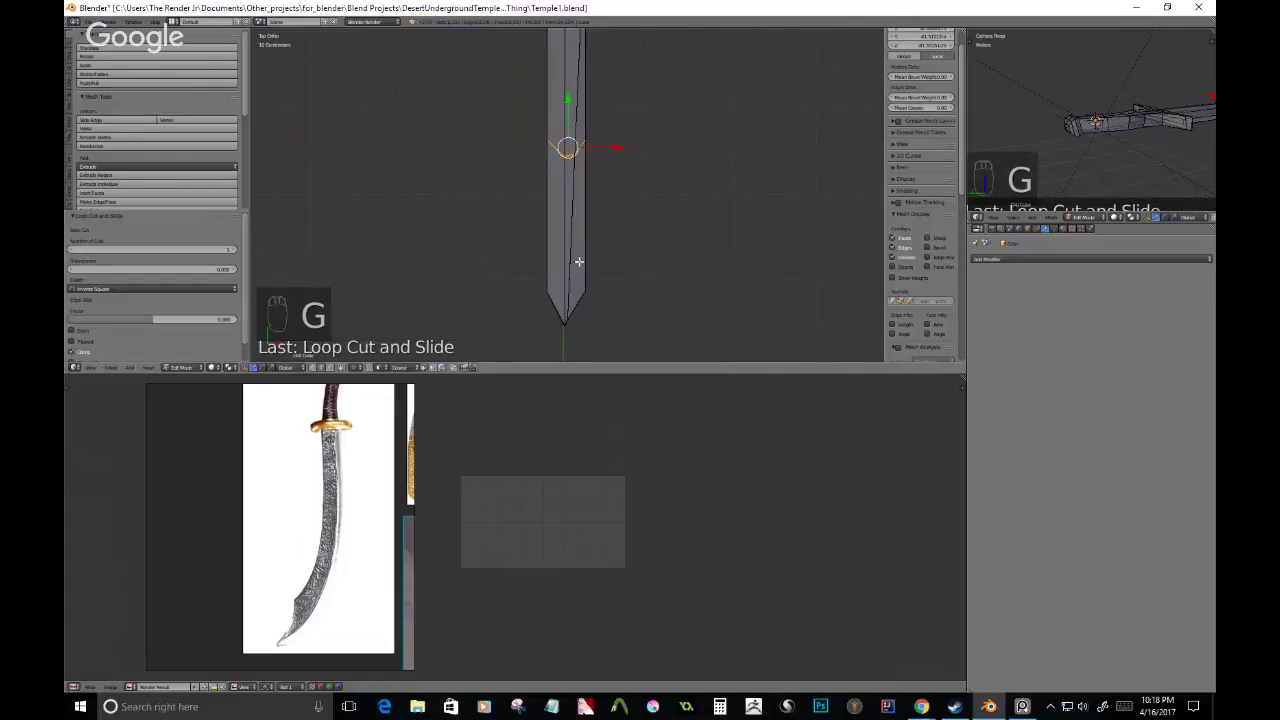
- In vertex select mode, box-select the lower half of the blade and rotate it about 12° around Z
key(b)
key(ctrl+Tab)
click(606, 318)
key(b)
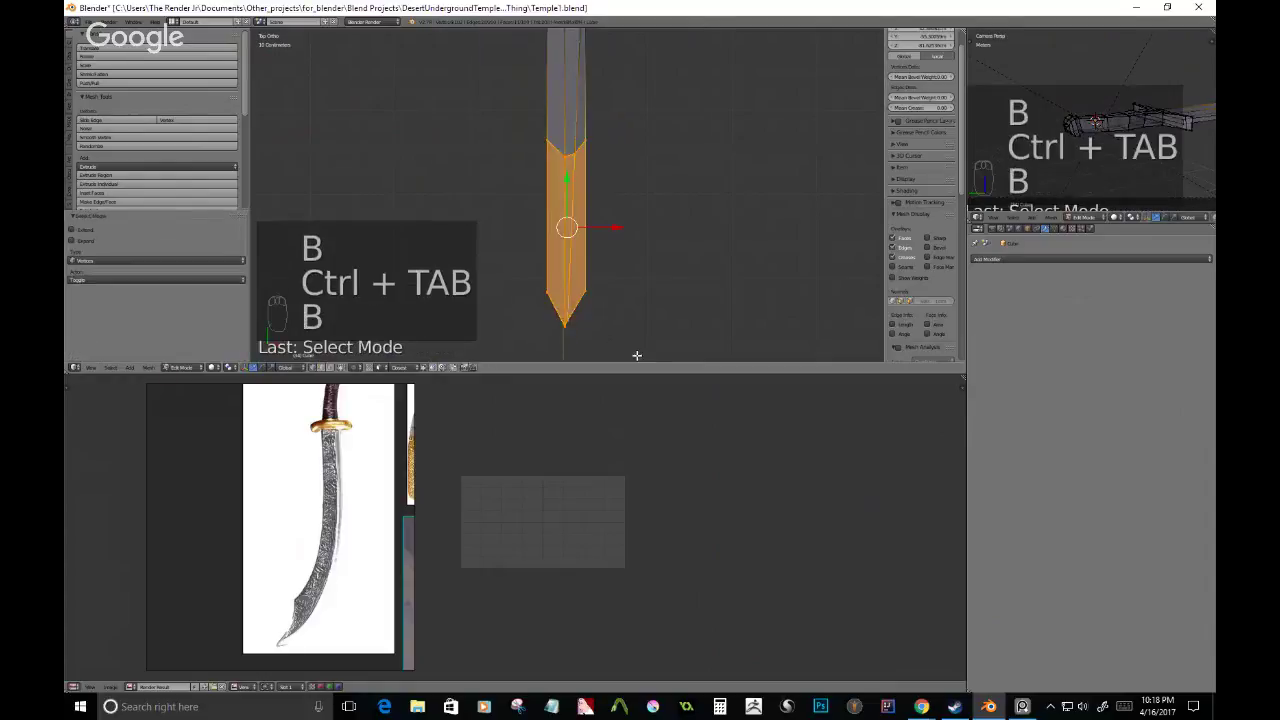
key(r)
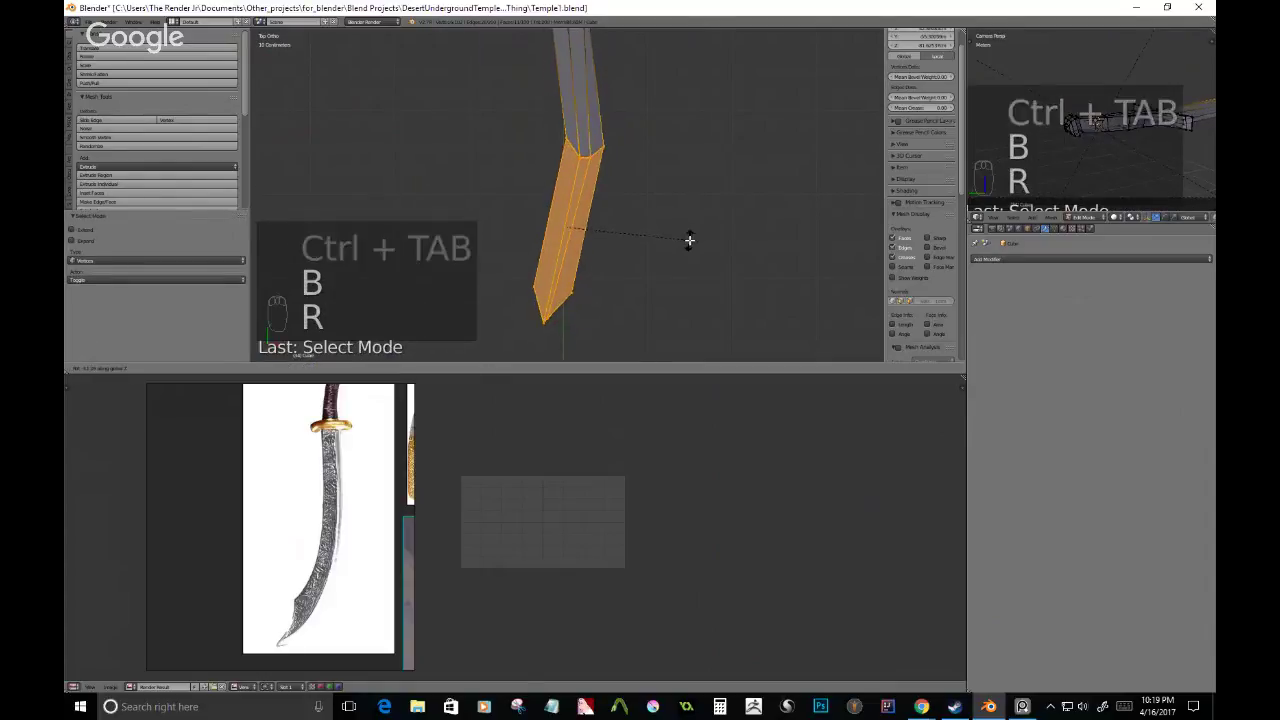
click(680, 225)
- Move the rotated lower half of the blade along X to soften the bend below the guard
shift+middle_drag(651, 172, 654, 211)
shift+middle_drag(625, 143, 627, 236)
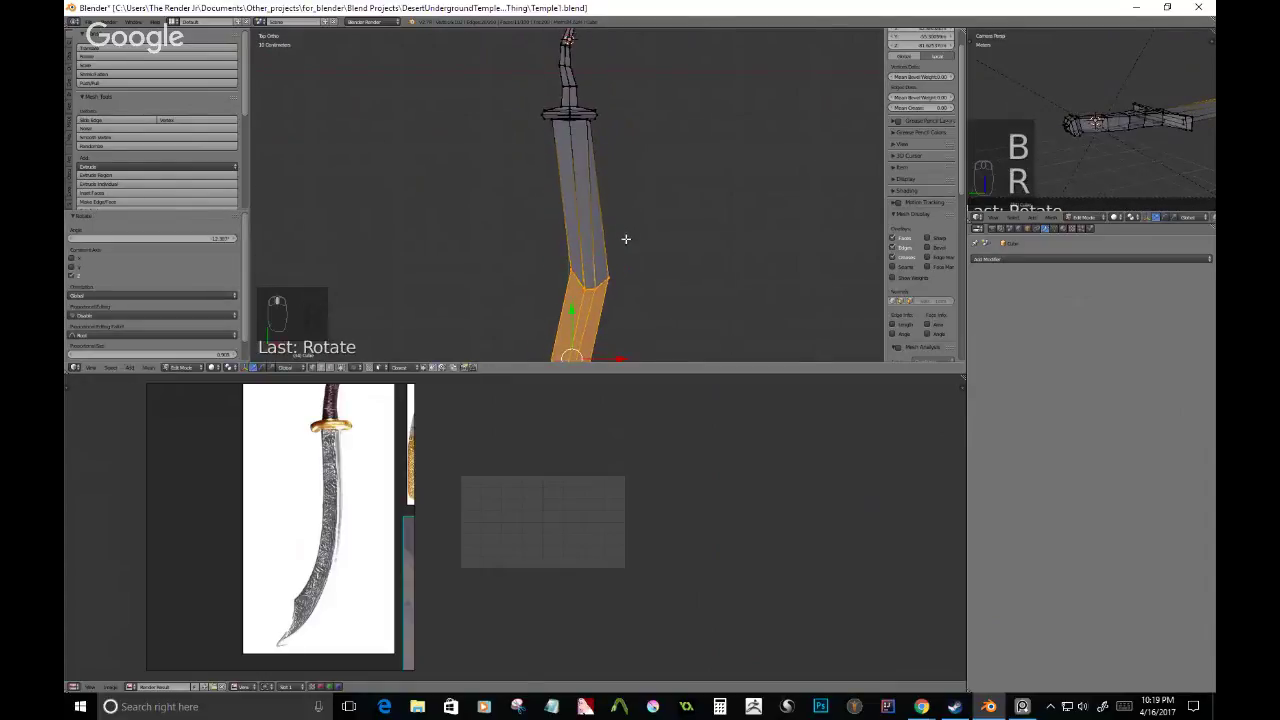
key(g)
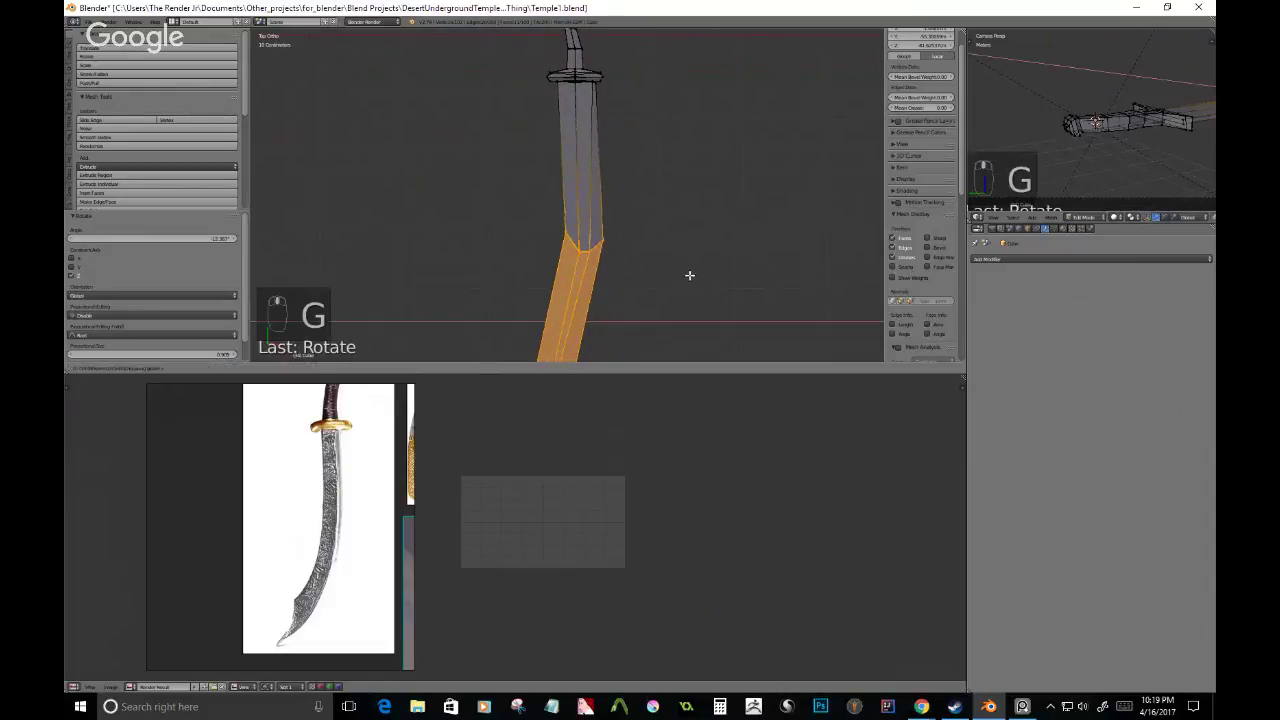
click(687, 275)
shift+middle_drag(674, 300, 674, 226)
shift+middle_drag(646, 183, 656, 260)
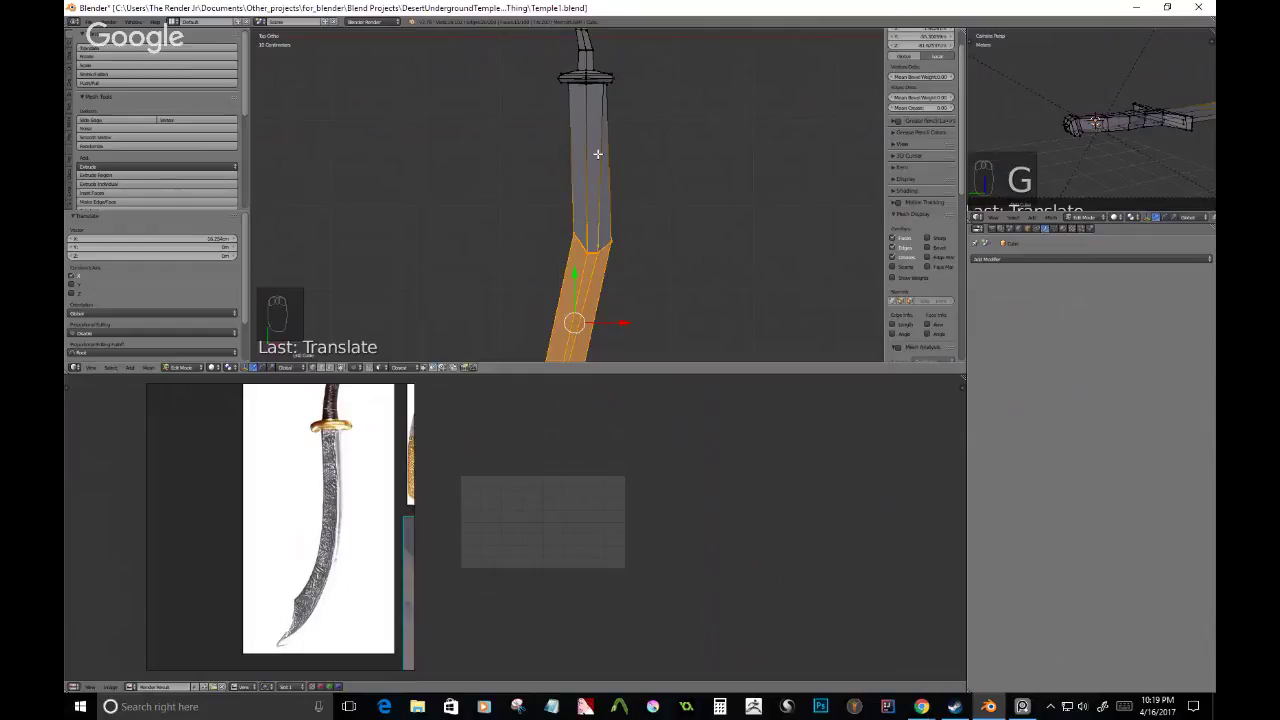
key(space)
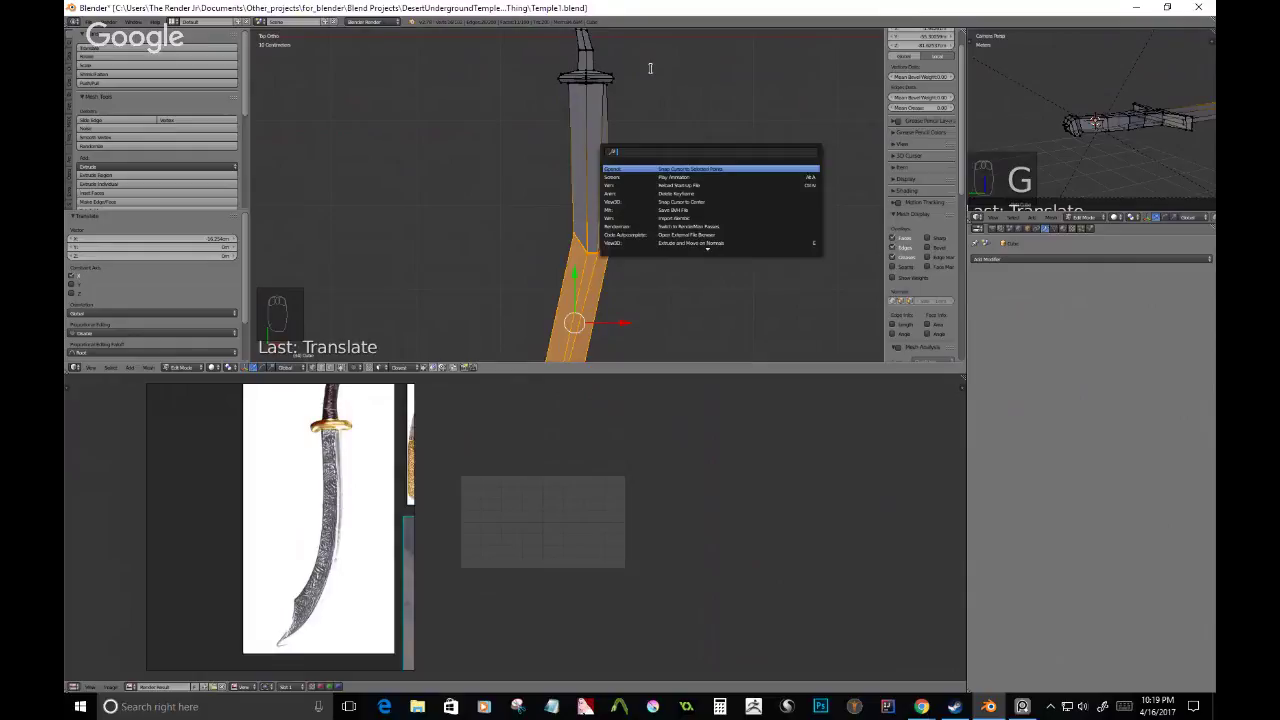
key(Escape)
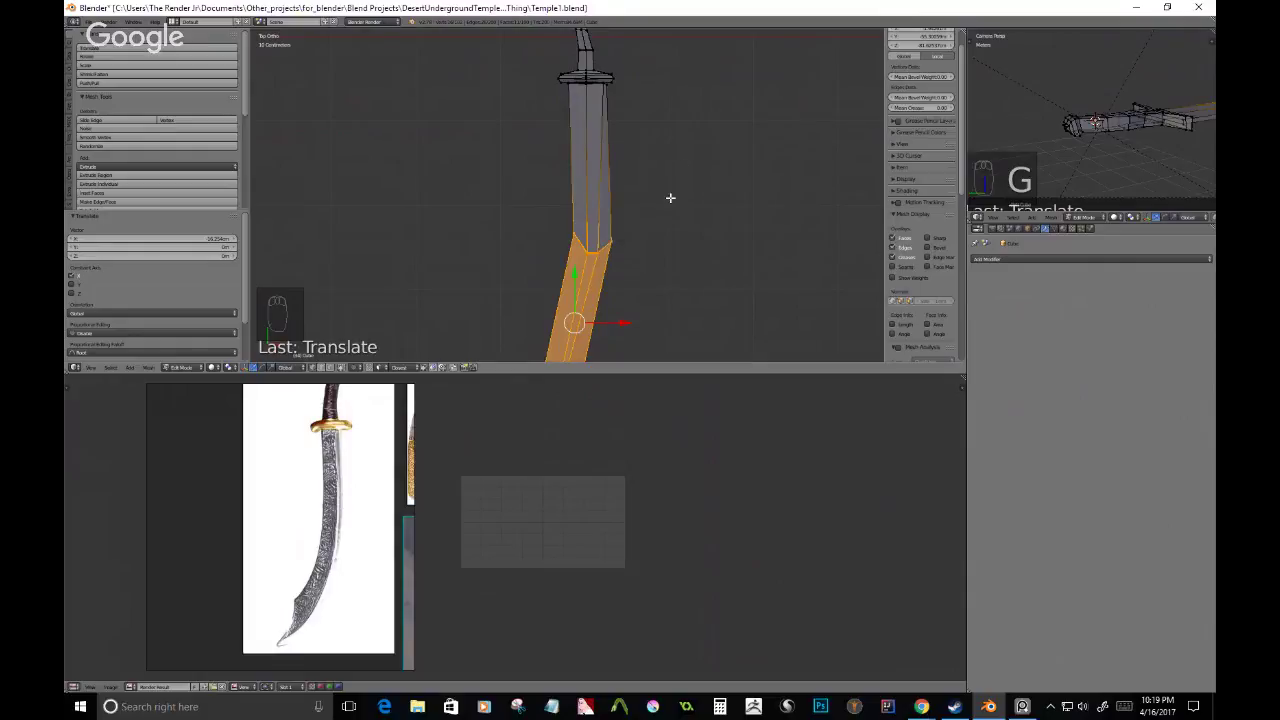
- Add a loop cut across the middle of the lower blade section and move it outward along X
shift+middle_drag(671, 197, 648, 243)
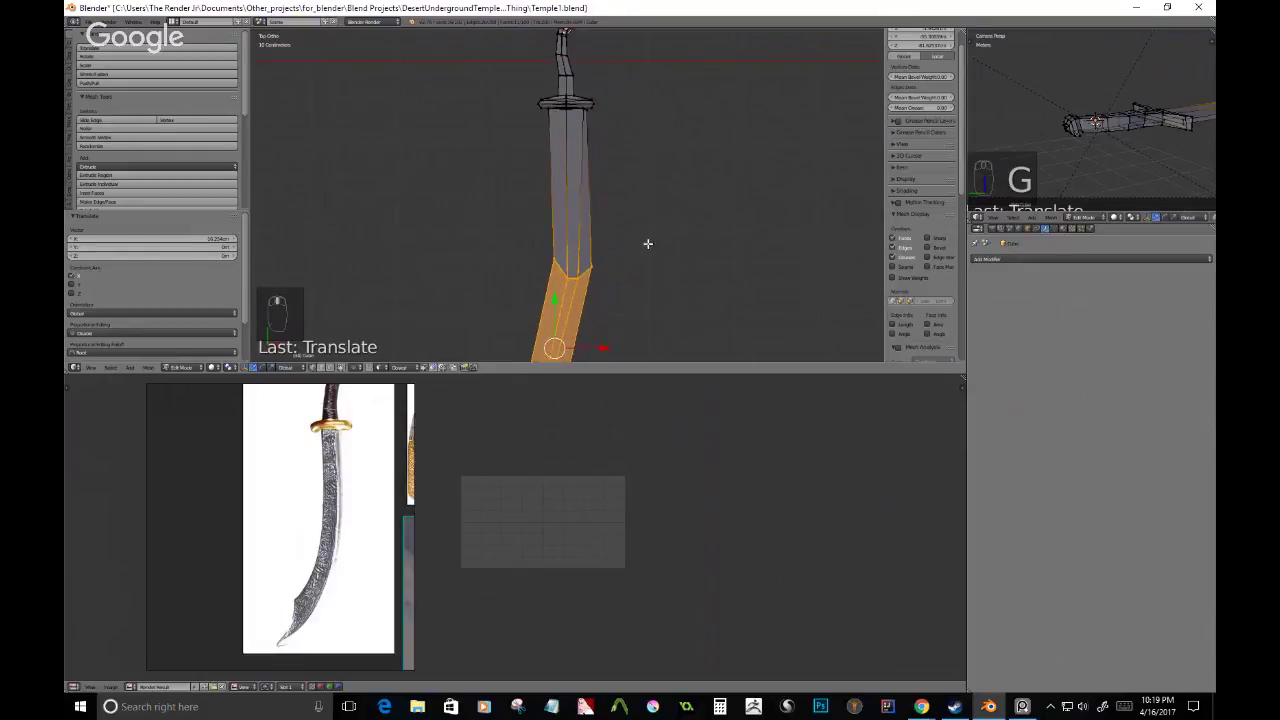
shift+middle_drag(615, 330, 629, 229)
key(ctrl+r)
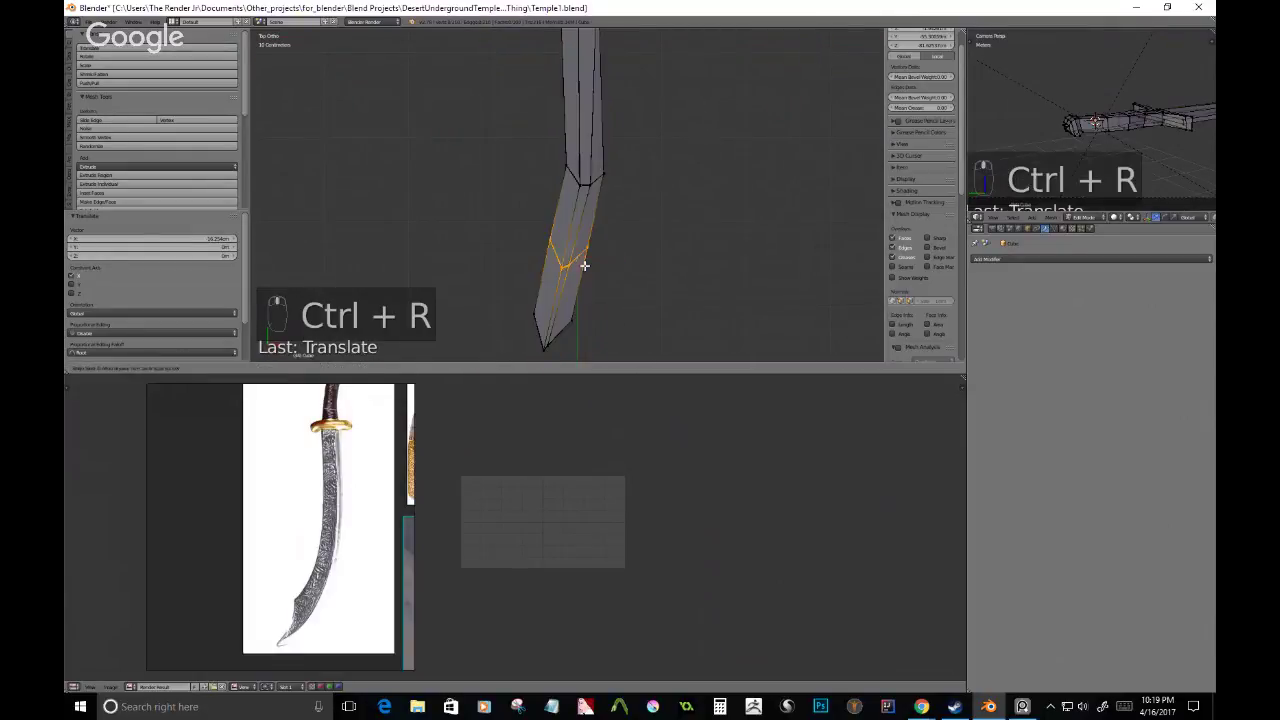
click(570, 260)
key(g)
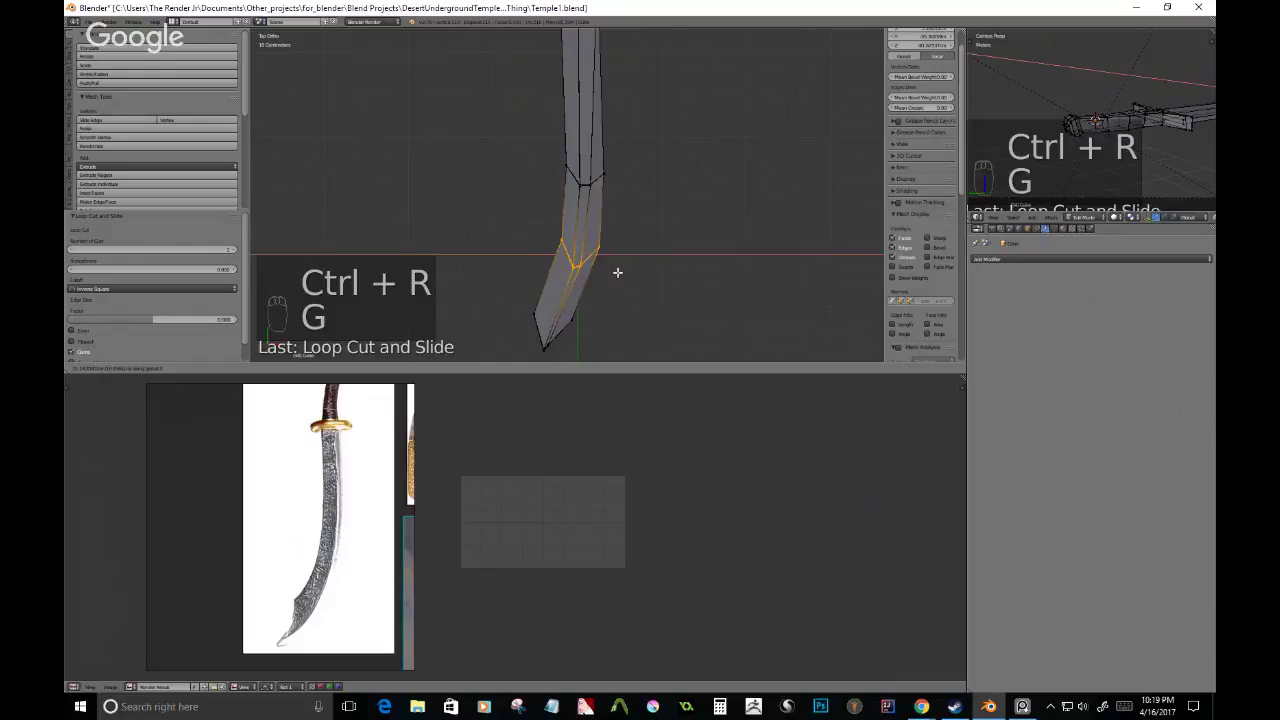
click(619, 263)
- In wireframe, box-select the loop at the blade's upper bend and edge-slide it toward the guard
shift+middle_drag(619, 263, 574, 207)
key(ctrl+r)
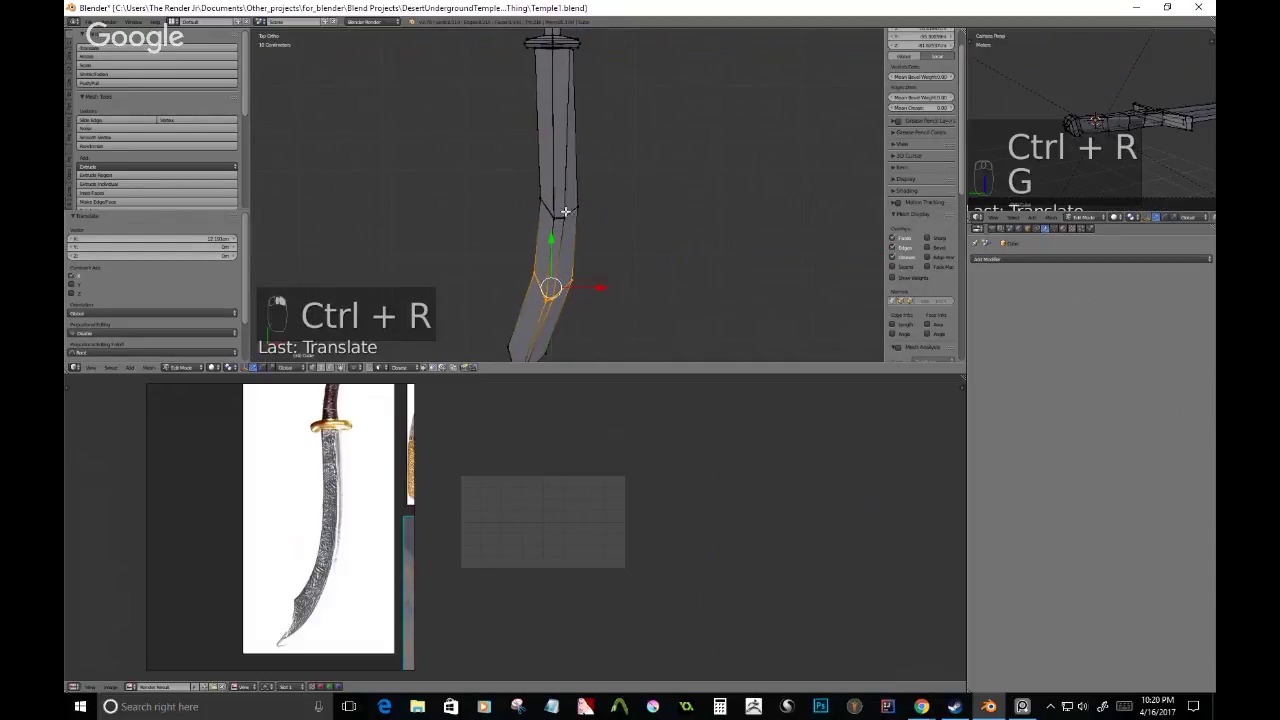
right_click(540, 196)
key(b)
drag(513, 183, 628, 242)
key(z)
key(b)
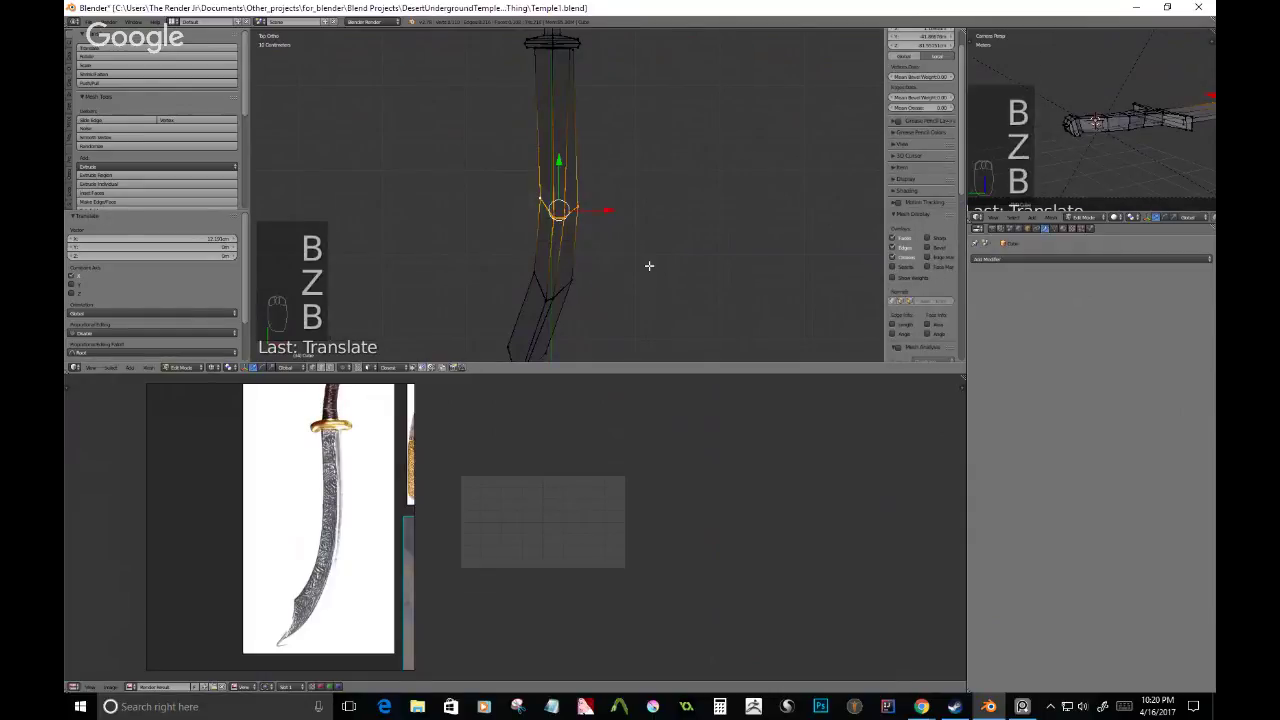
key(g)
key(g)
click(672, 253)
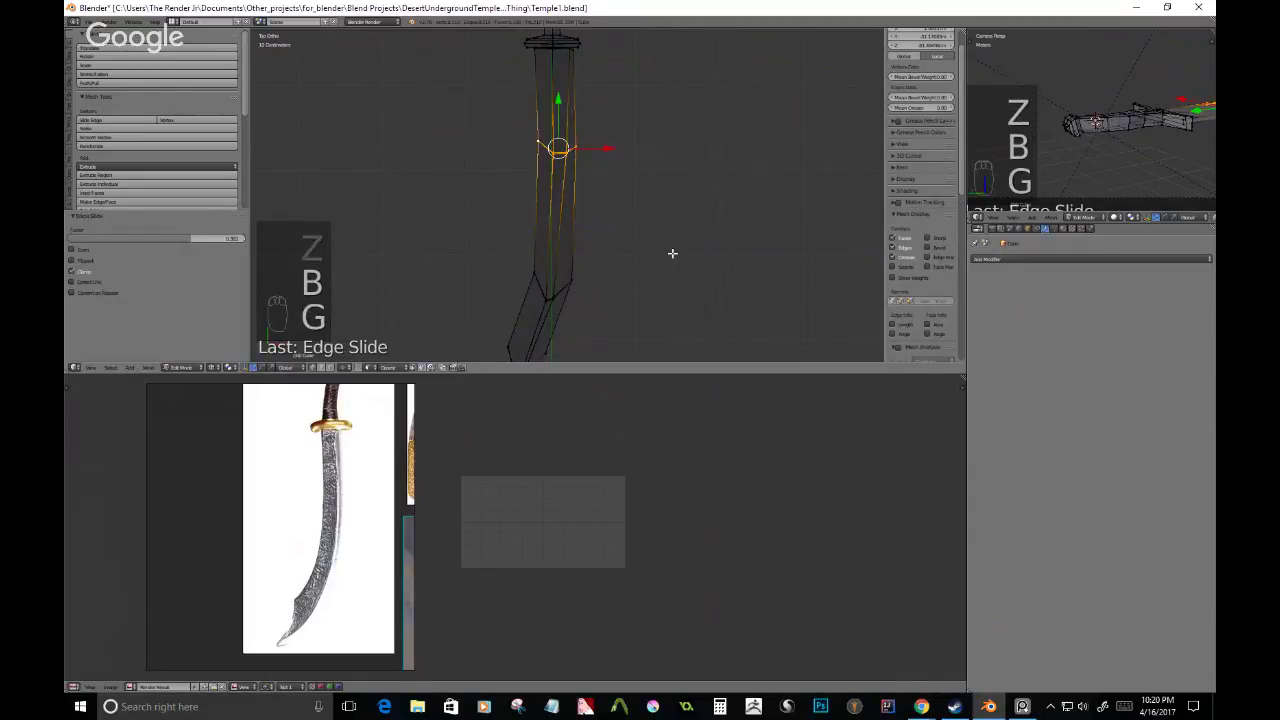
- Move the upper blade loop slightly outward along X to round the blade's curve
key(g)
key(g)
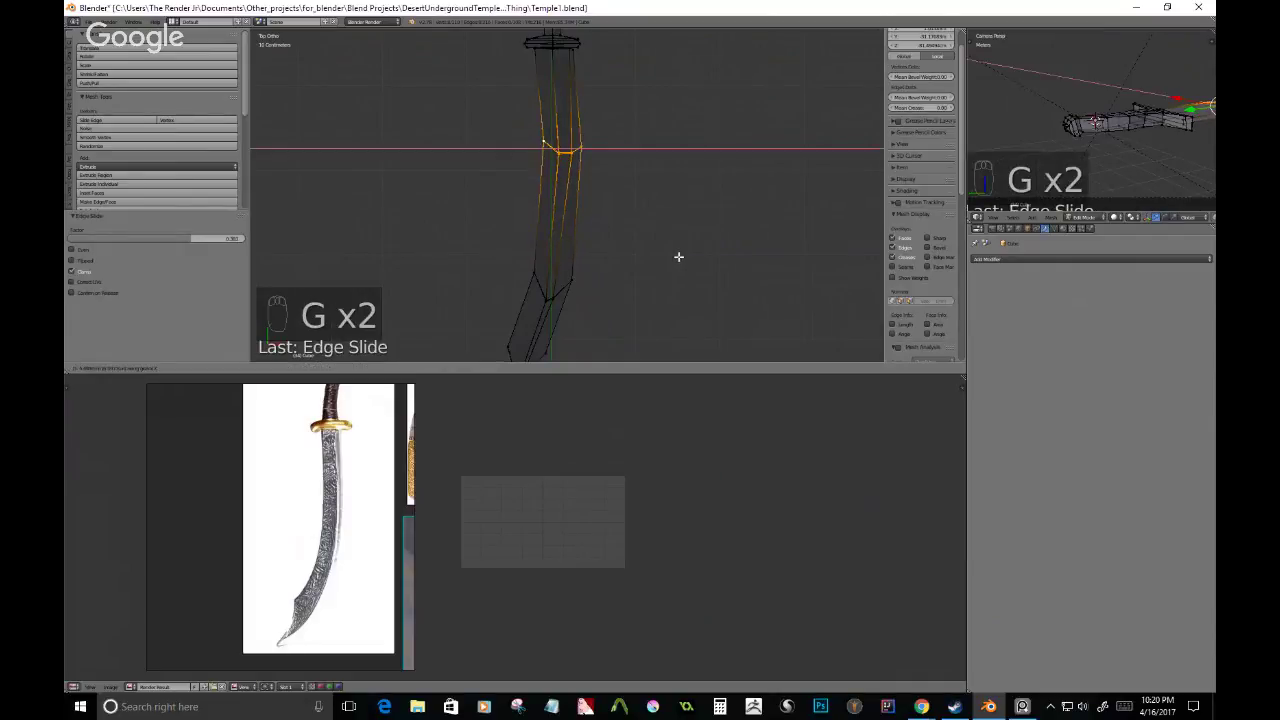
click(679, 257)
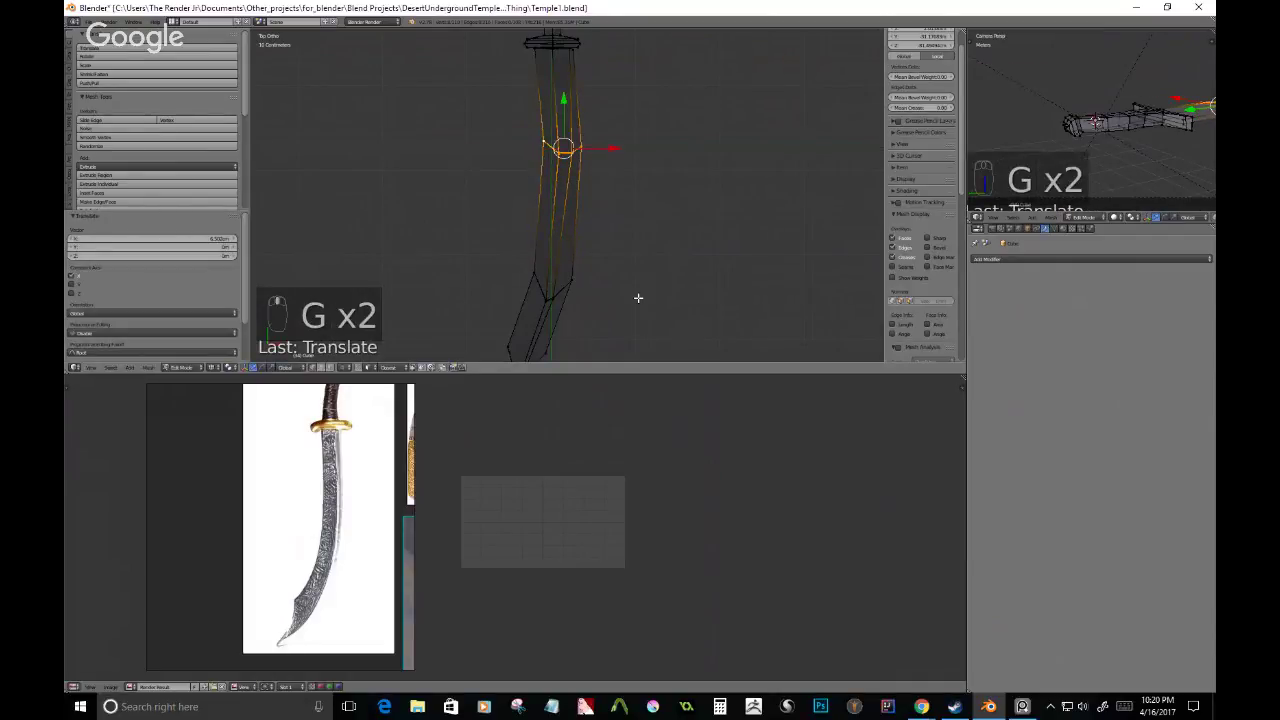
- Select the shoulder corner on the inner side of the curve near the tip and edge-slide it up the blade
shift+middle_drag(638, 298, 641, 234)
right_click(518, 287)
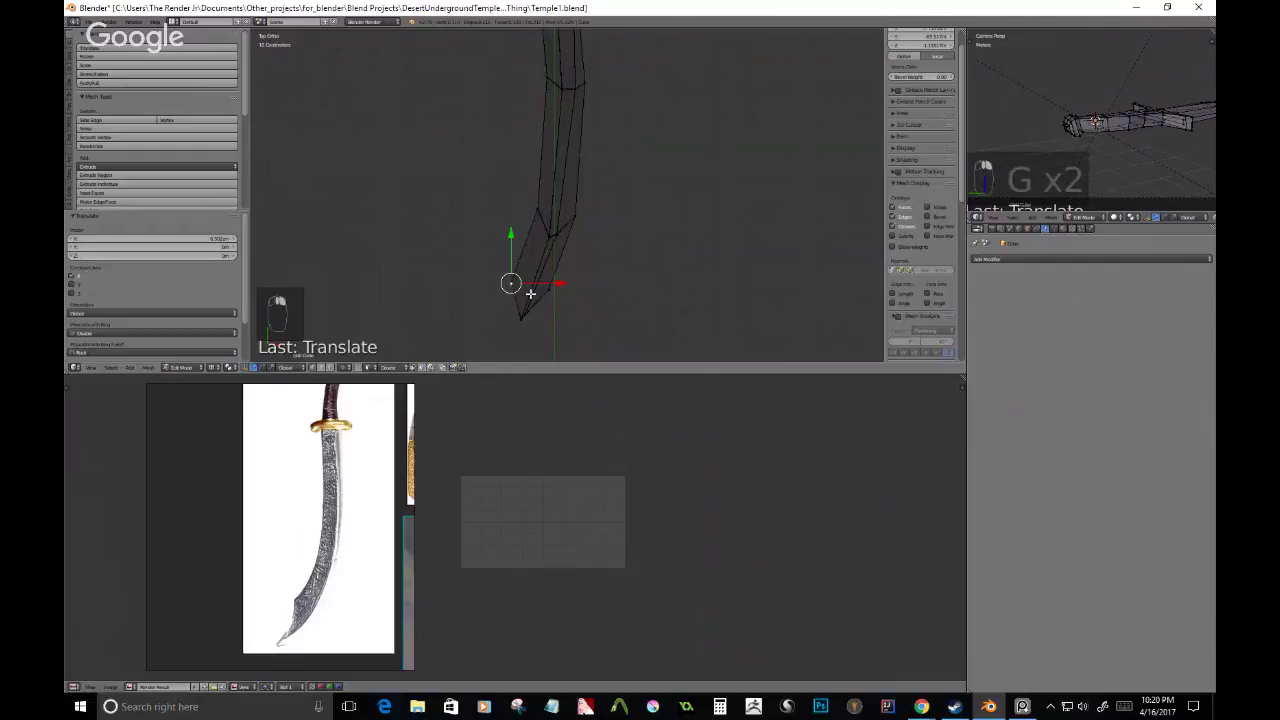
shift+middle_drag(530, 294, 527, 276)
key(b)
drag(488, 246, 532, 284)
key(g)
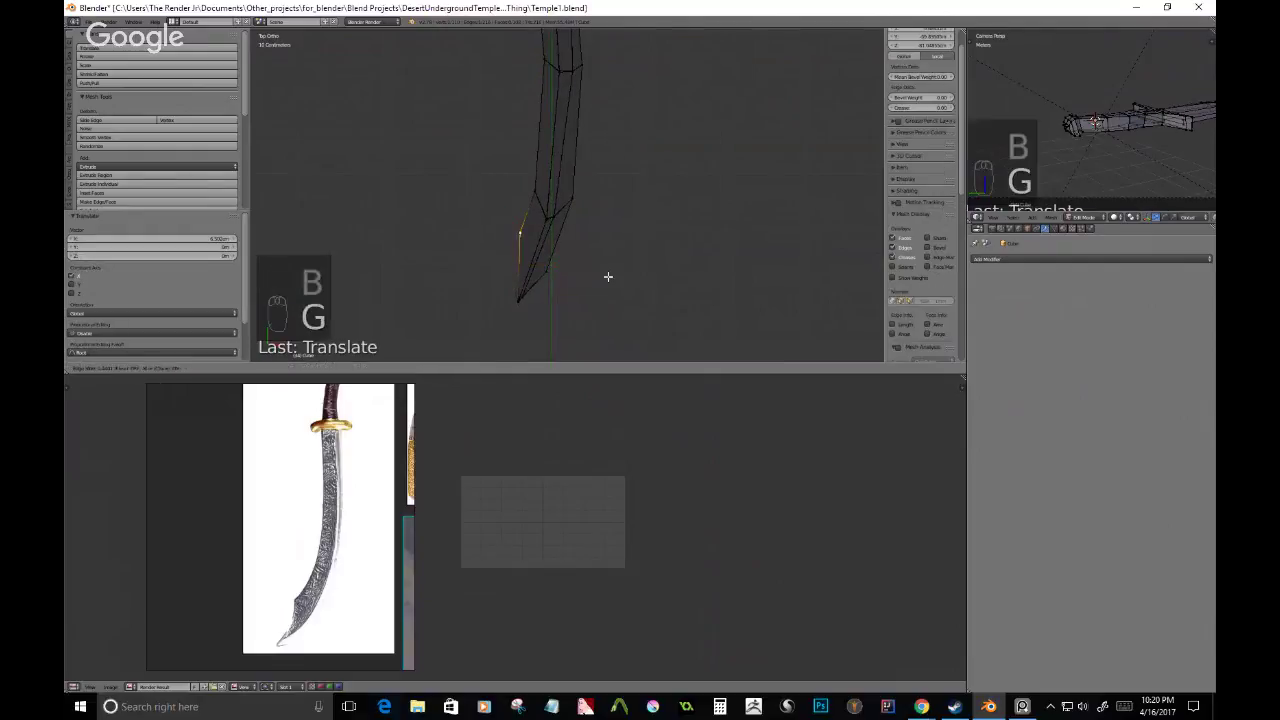
click(525, 249)
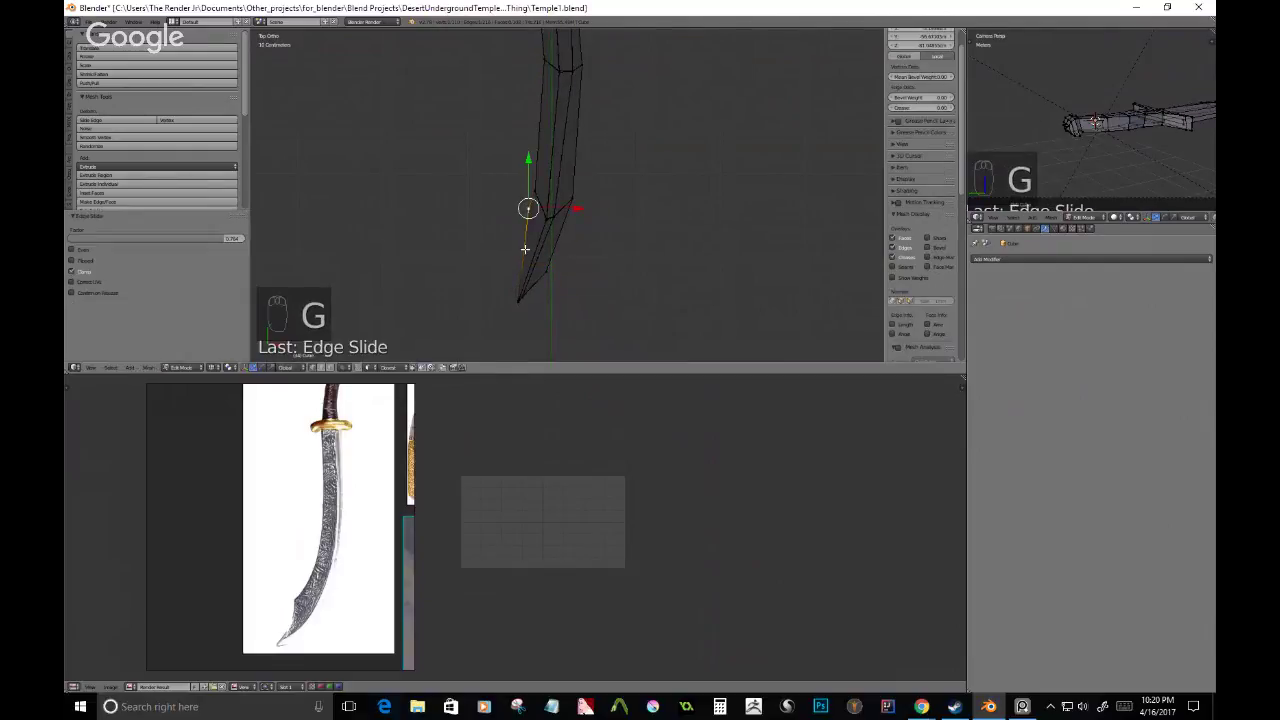
- Return to solid shading and Object Mode and examine the sword's overall shape from several angles
mouse_move(525, 249)
middle_down()
mouse_move(573, 259)
mouse_move(666, 246)
mouse_move(598, 190)
mouse_move(628, 227)
middle_up()
scroll(632, 210, down, 3)
key(z)
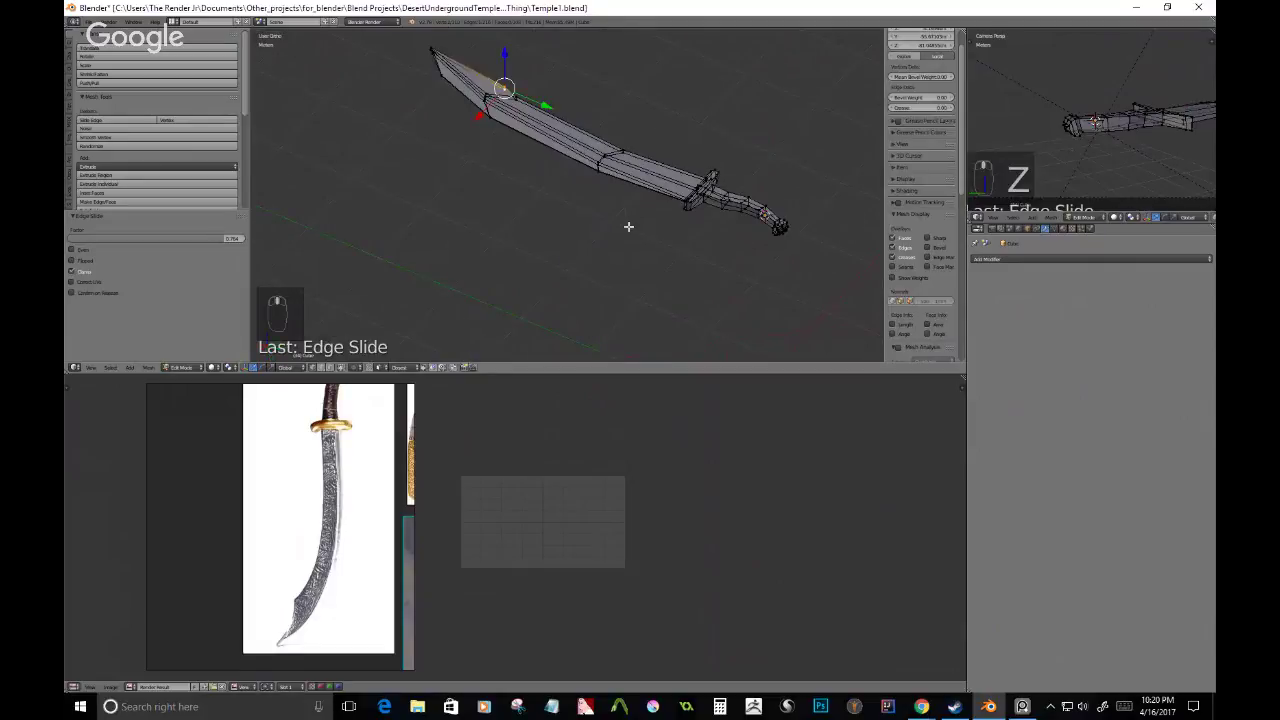
key(Tab)
scroll(627, 233, up, 5)
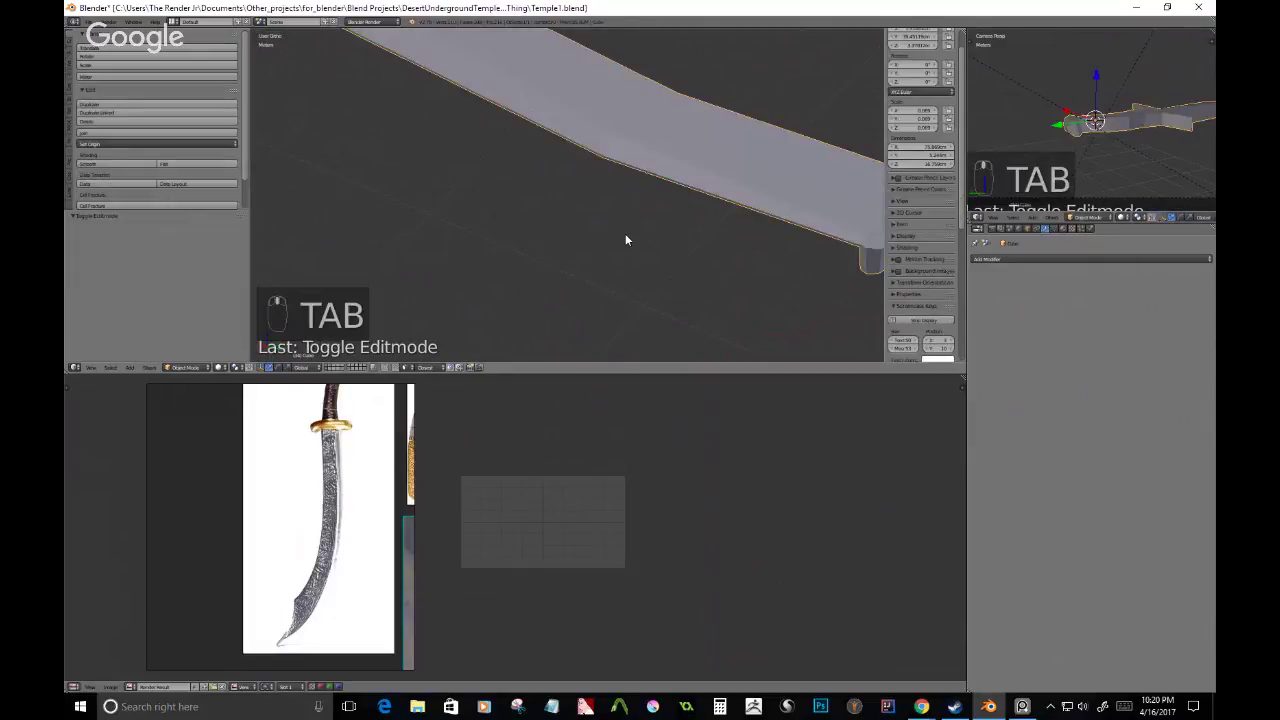
scroll(625, 240, down, 4)
middle_drag(625, 240, 522, 246)
scroll(433, 270, up, 5)
scroll(700, 251, down, 4)
scroll(549, 186, up, 4)
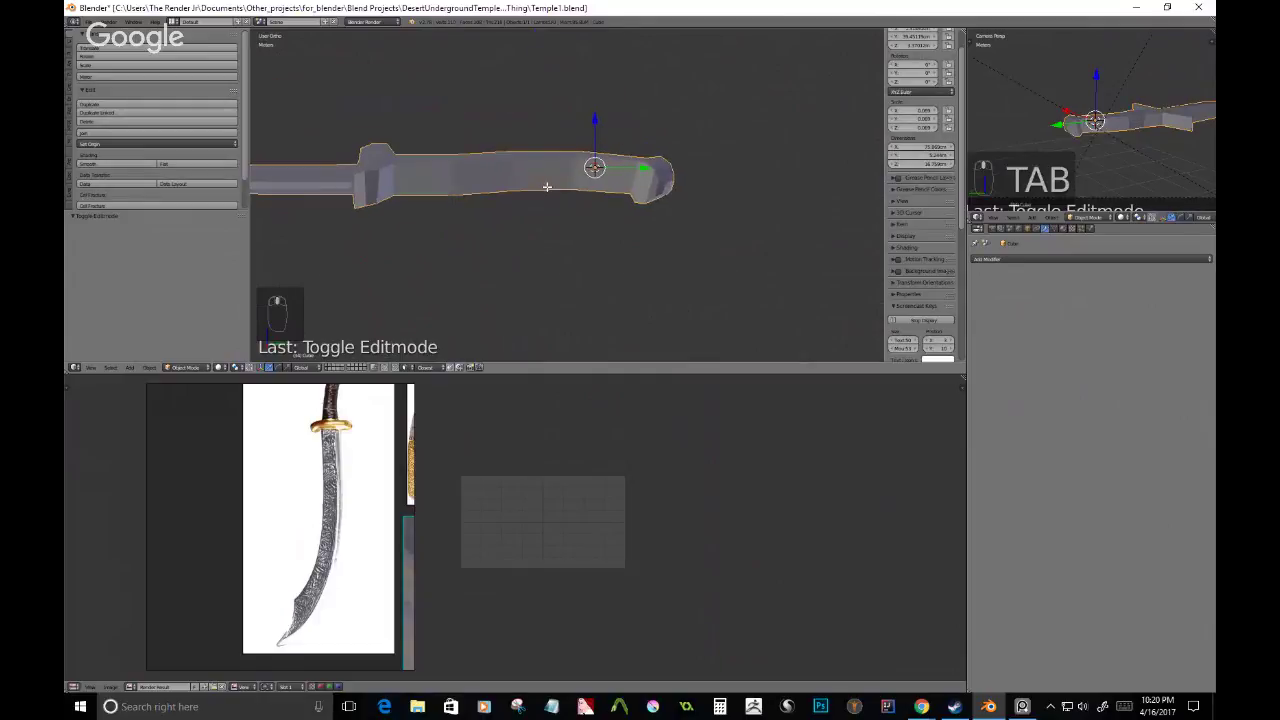
- In Edit Mode, add a loop cut lengthwise along the side of the handle, guard and blade
key(Tab)
scroll(596, 155, up, 3)
key(ctrl+r)
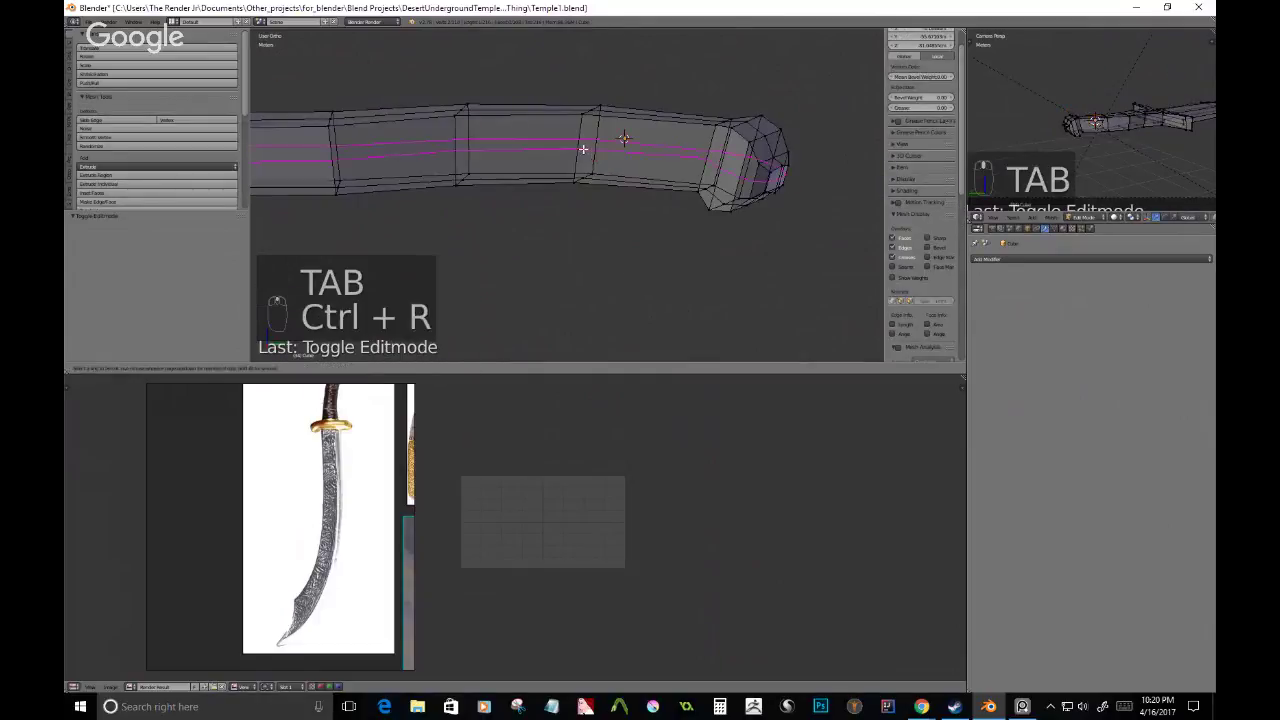
click(583, 149)
middle_drag(583, 149, 543, 197)
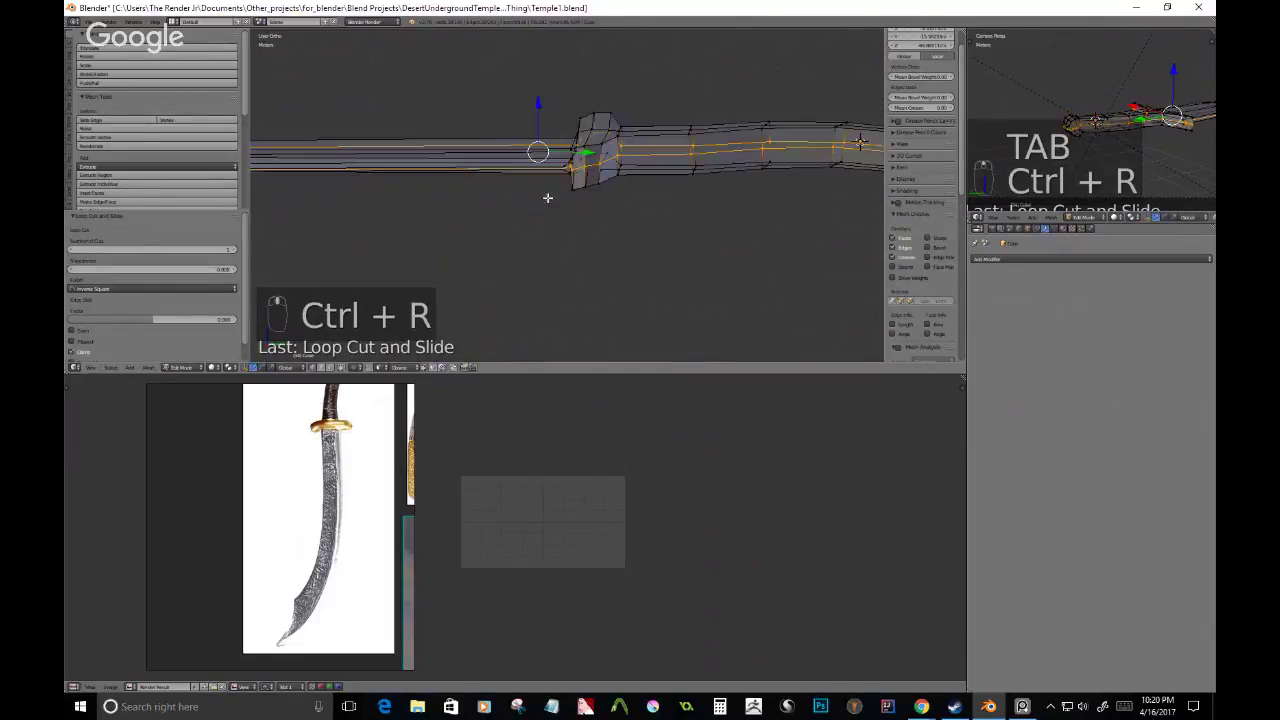
- In wireframe top view, scale the lengthwise loop by 1.034 along X
key(z)
middle_drag(728, 226, 576, 266)
key(KP_7)
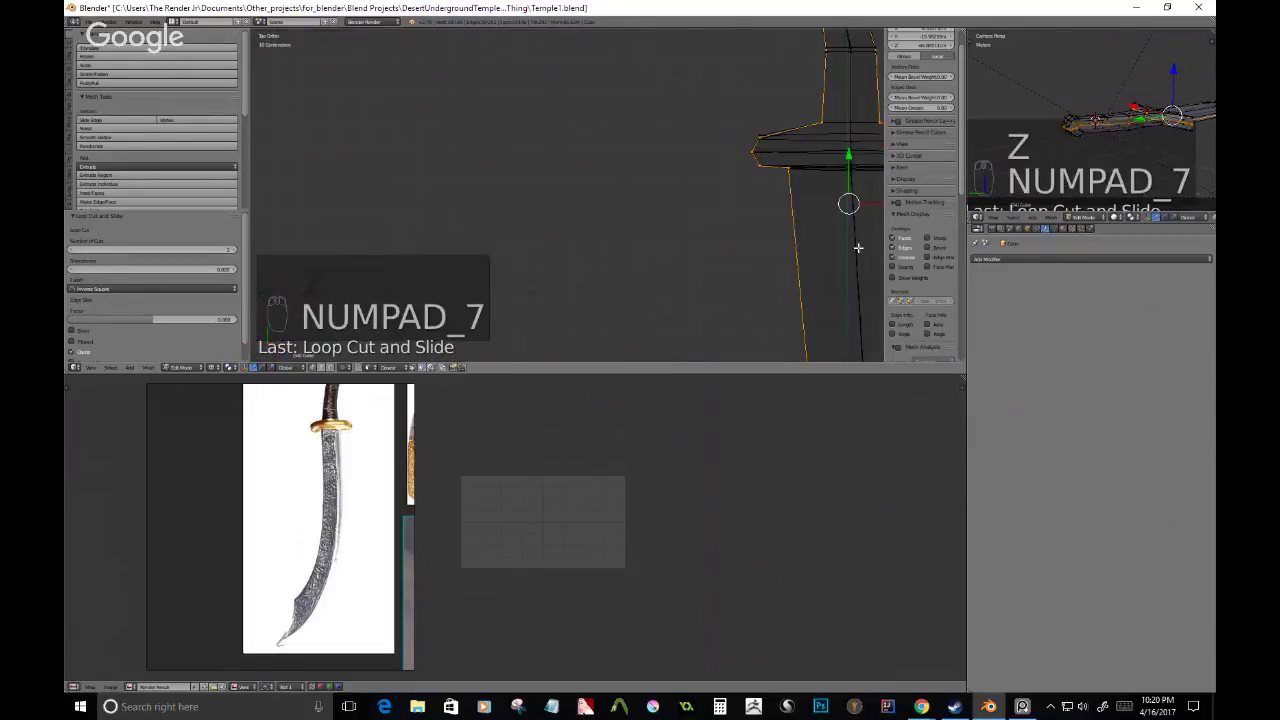
shift+middle_drag(806, 185, 645, 213)
key(s)
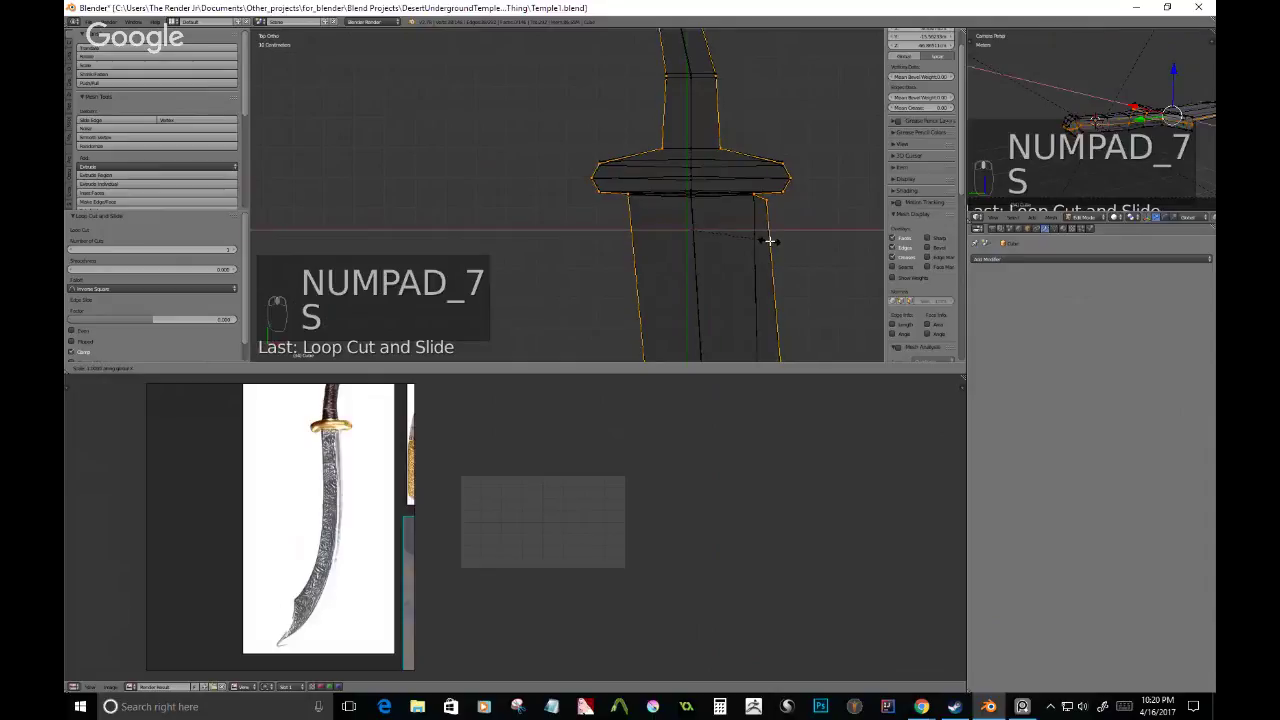
click(772, 241)
- Circle-deselect the guard and blade vertices of the lengthwise loop, keeping only the handle and pommel selected
key(c)
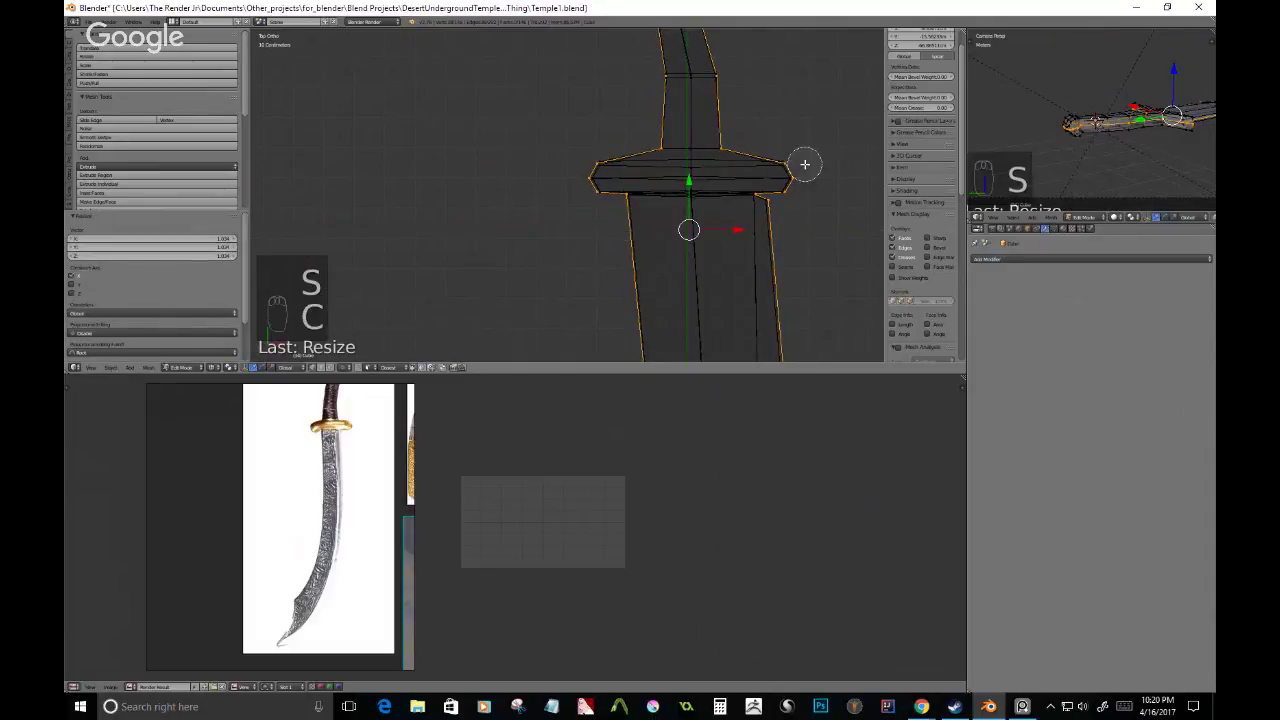
middle_drag(805, 166, 757, 203)
right_click(789, 189)
key(c)
mouse_move(597, 160)
middle_down()
mouse_move(589, 191)
mouse_move(634, 204)
mouse_move(640, 150)
mouse_move(591, 360)
mouse_move(614, 229)
mouse_move(574, 294)
middle_up()
right_click(634, 204)
scroll(636, 210, down, 7)
key(c)
scroll(598, 157, down, 2)
right_click(597, 354)
key(c)
right_click(574, 294)
shift+middle_drag(617, 70, 625, 245)
scroll(623, 167, up, 5)
scroll(623, 167, up, 3)
shift+middle_drag(623, 167, 629, 220)
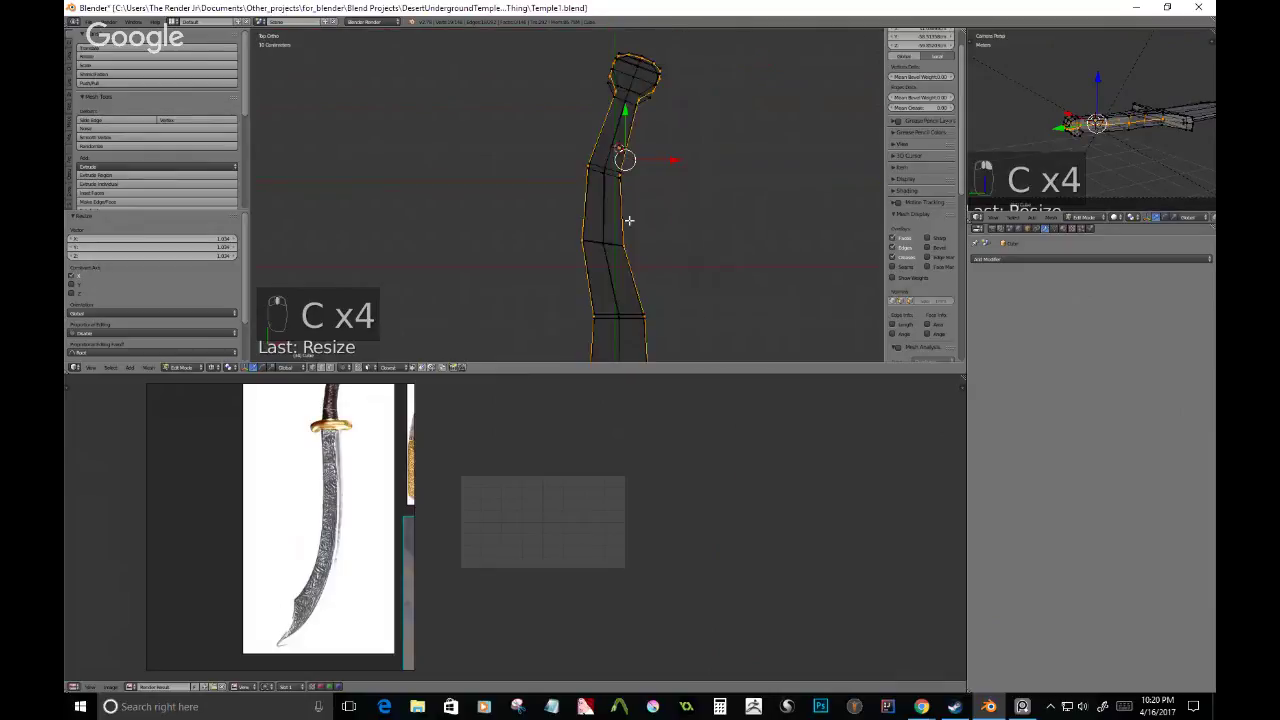
- Scale the selected handle and pommel vertices by about 1.112 along X and return to solid shading
key(s)
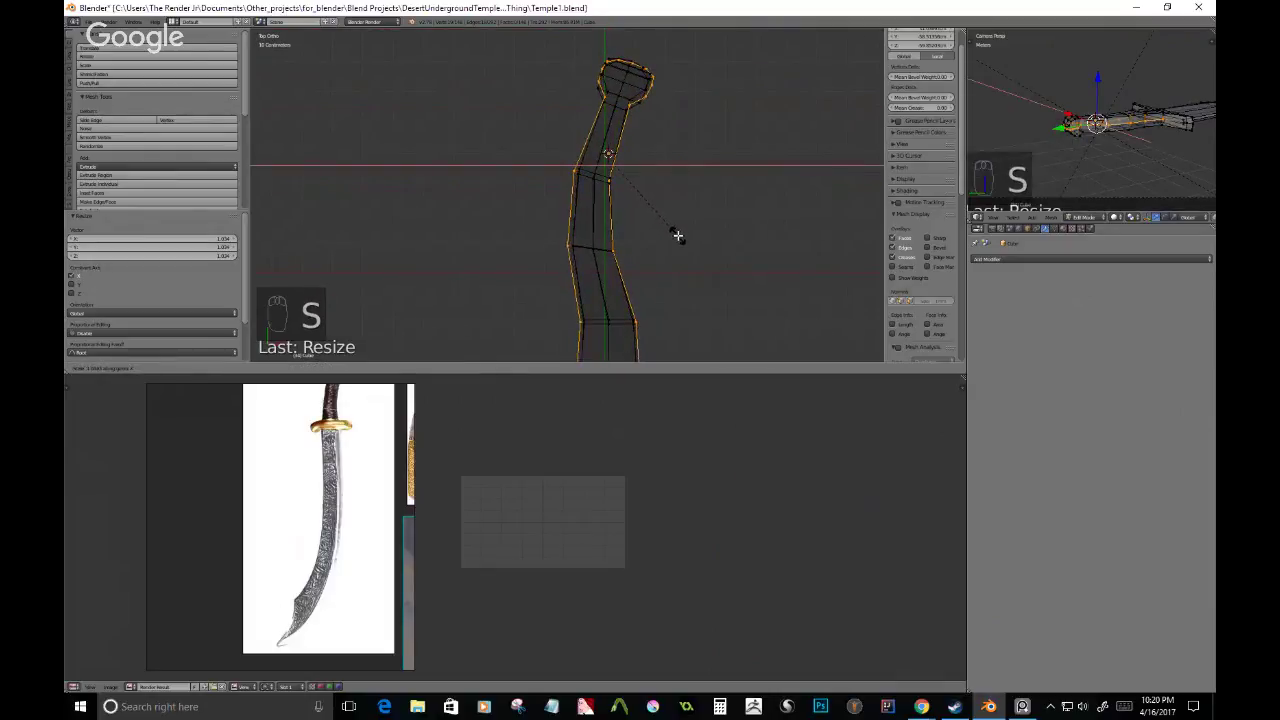
click(685, 246)
key(z)
- Circle-deselect the pommel vertices of the lengthwise loop, keeping only the handle's side vertices selected
middle_drag(660, 241, 604, 213)
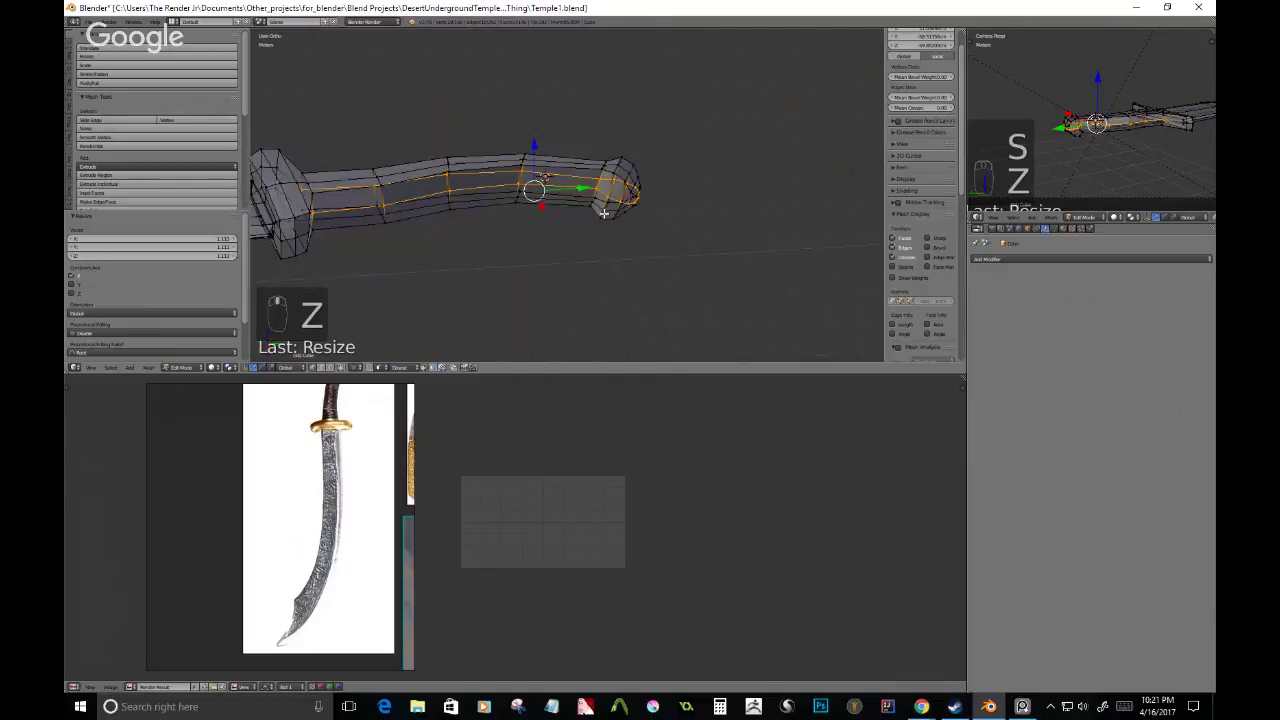
scroll(604, 213, up, 4)
key(c)
middle_drag(666, 163, 375, 235)
right_click(720, 197)
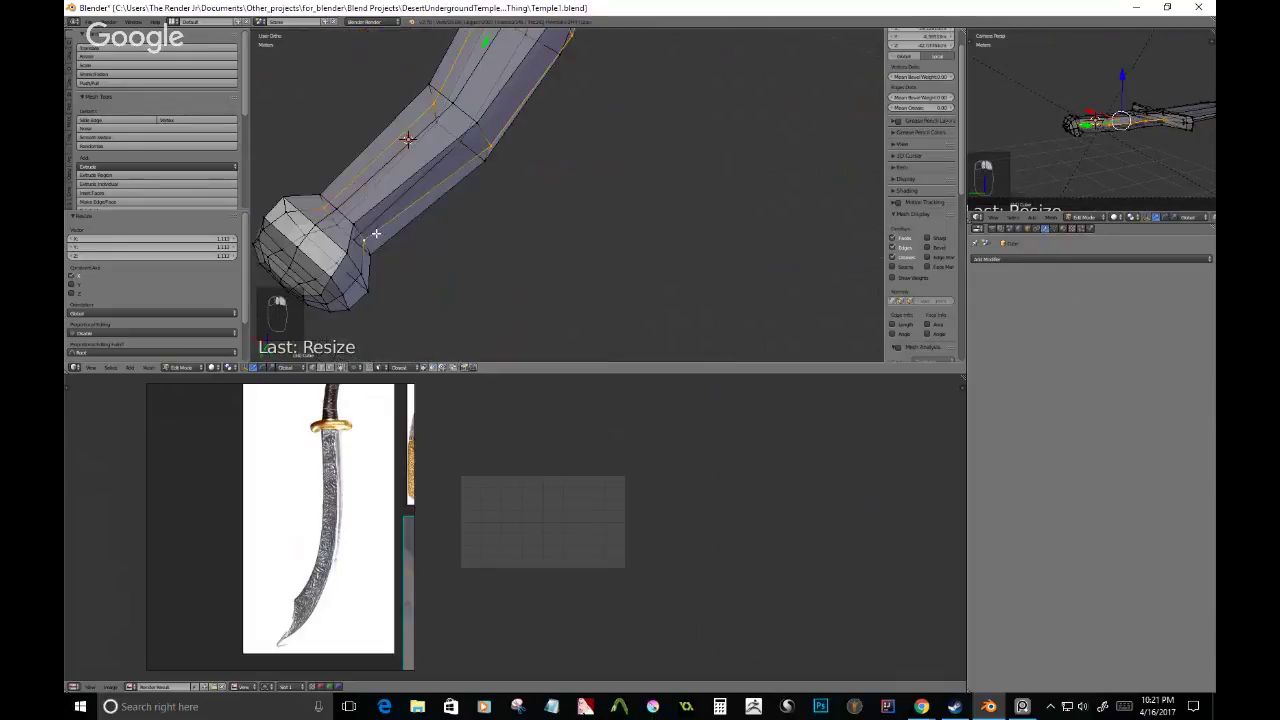
key(c)
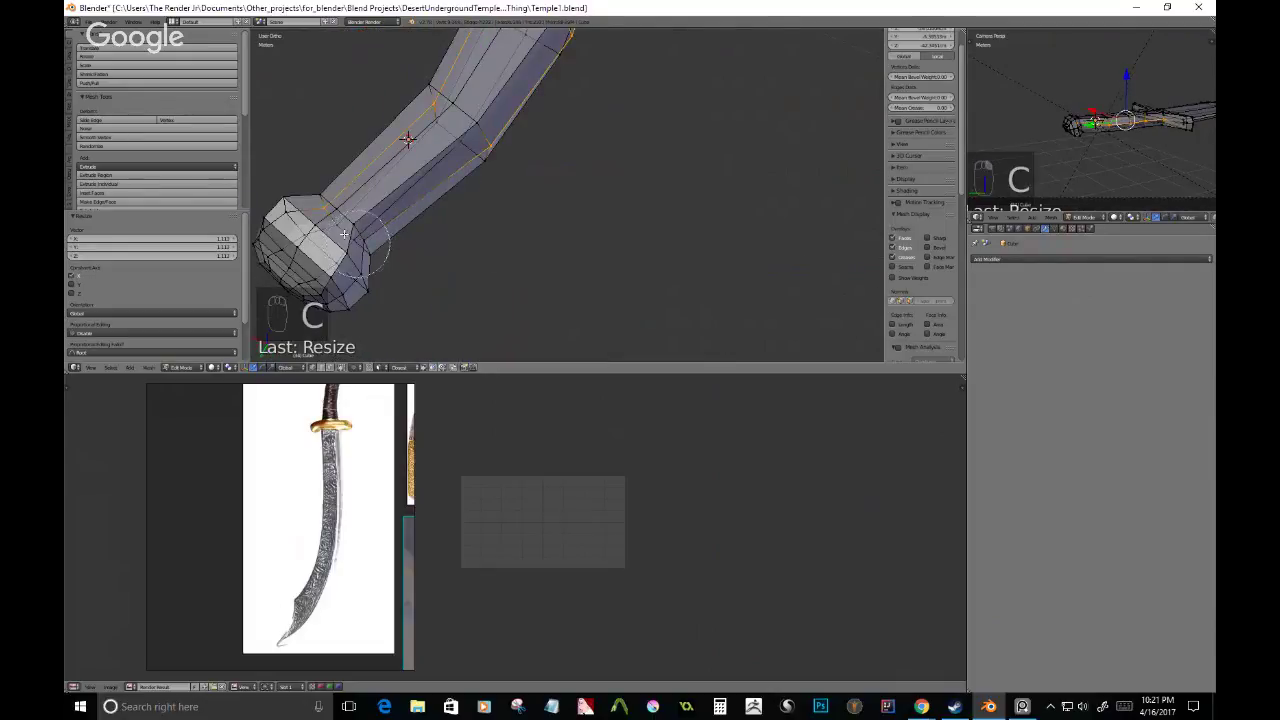
right_click(311, 221)
- Scale the handle's lengthwise side vertices outward along X by about 1.13
shift+middle_drag(503, 178, 559, 260)
key(s)
key(x)
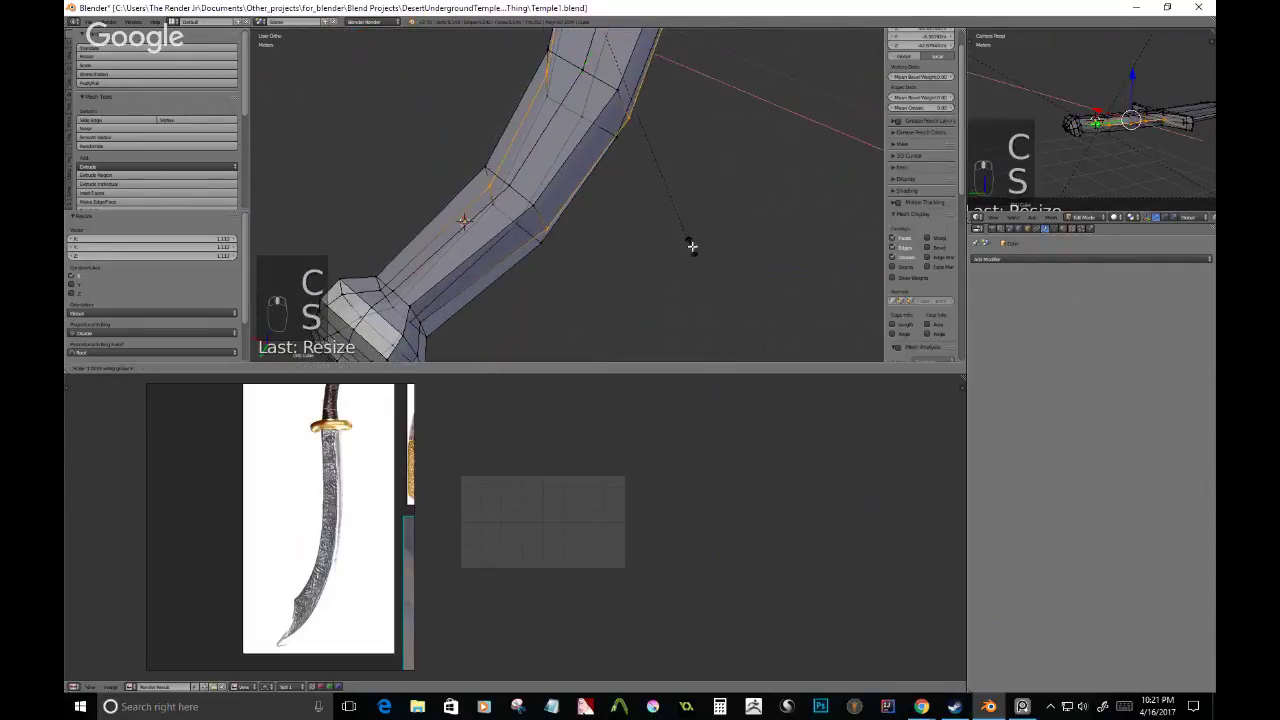
click(711, 263)
- Select a single vertex on the handle's underside near the pommel and display the mesh editing options
middle_drag(711, 263, 726, 198)
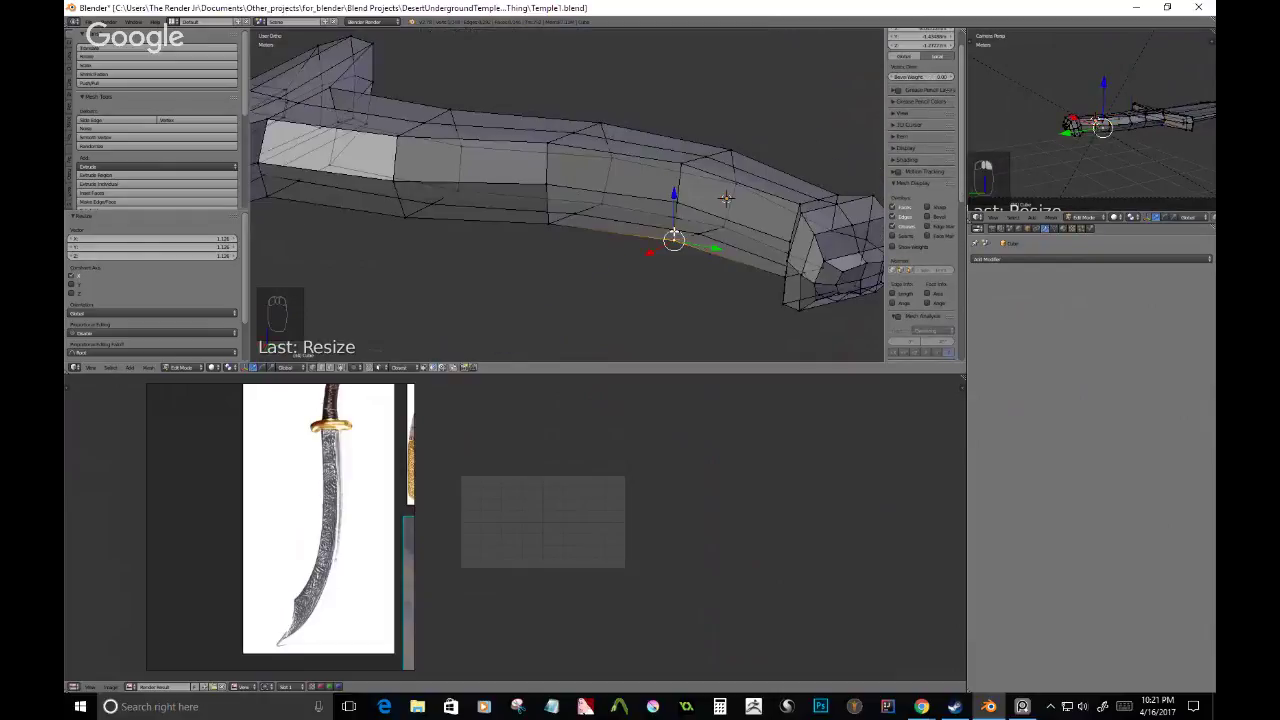
click(69, 68)
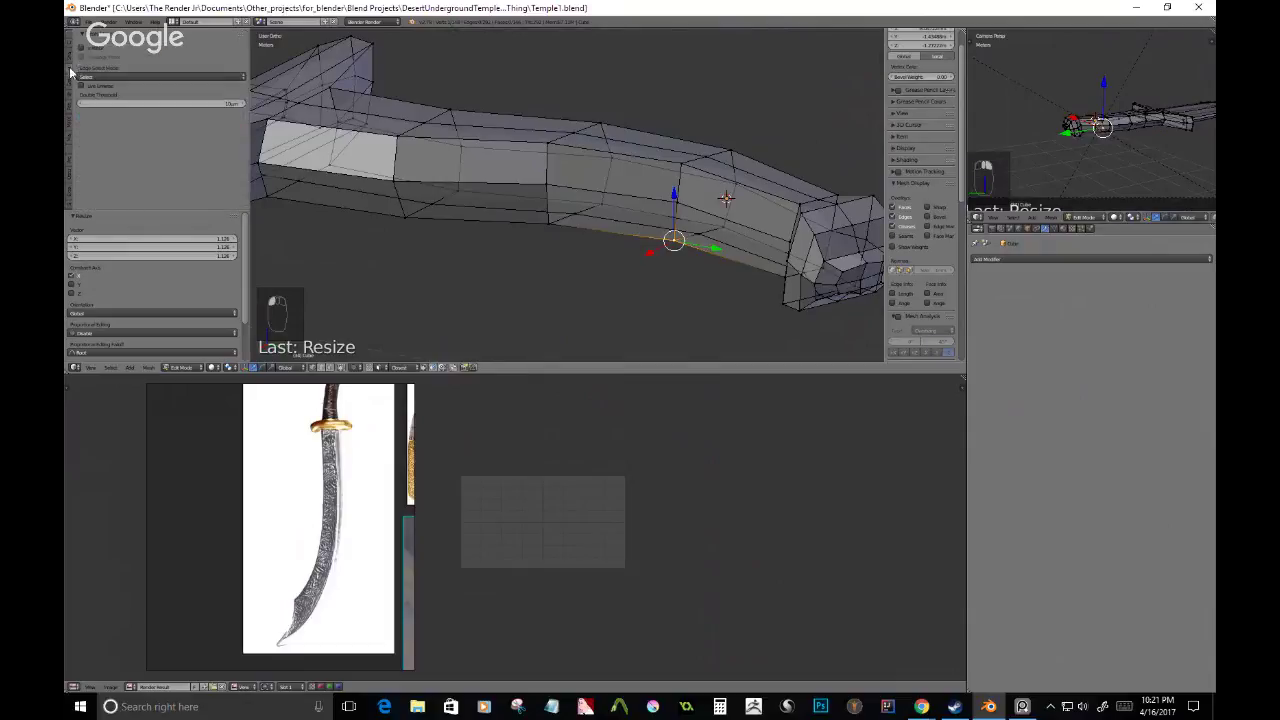
key(g)
click(664, 245)
key(ctrl+z)
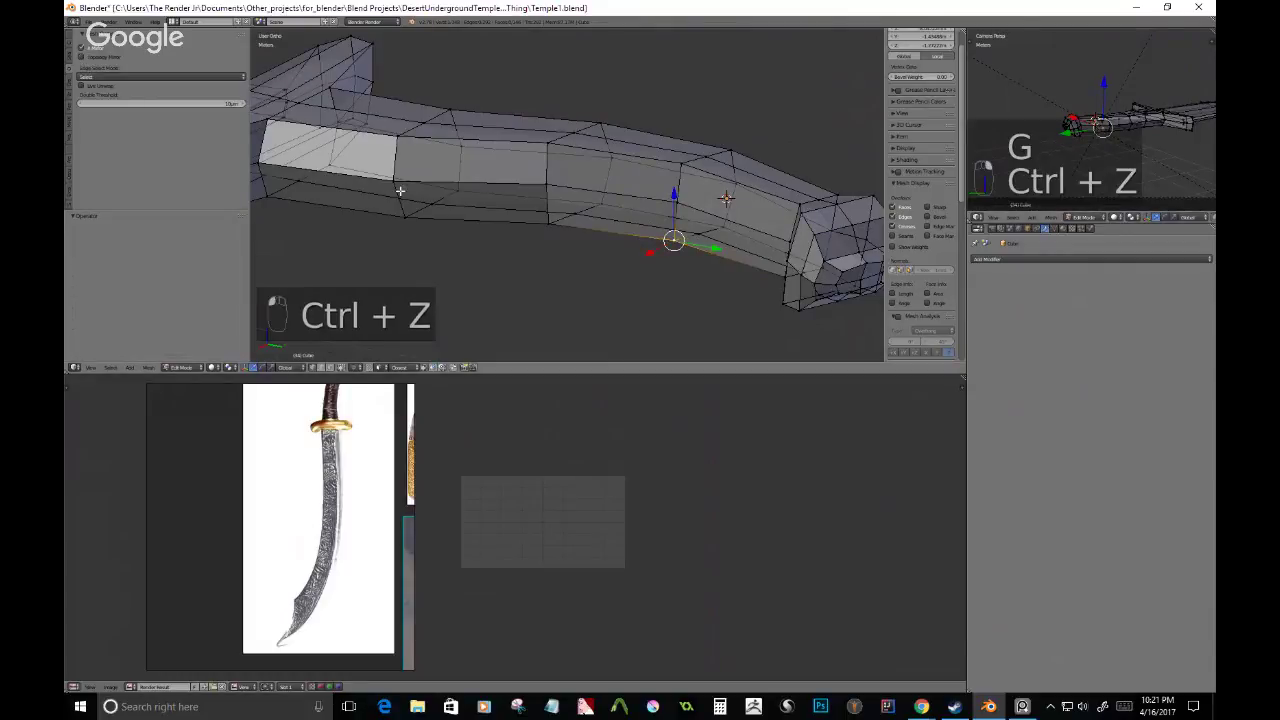
key(g)
click(690, 246)
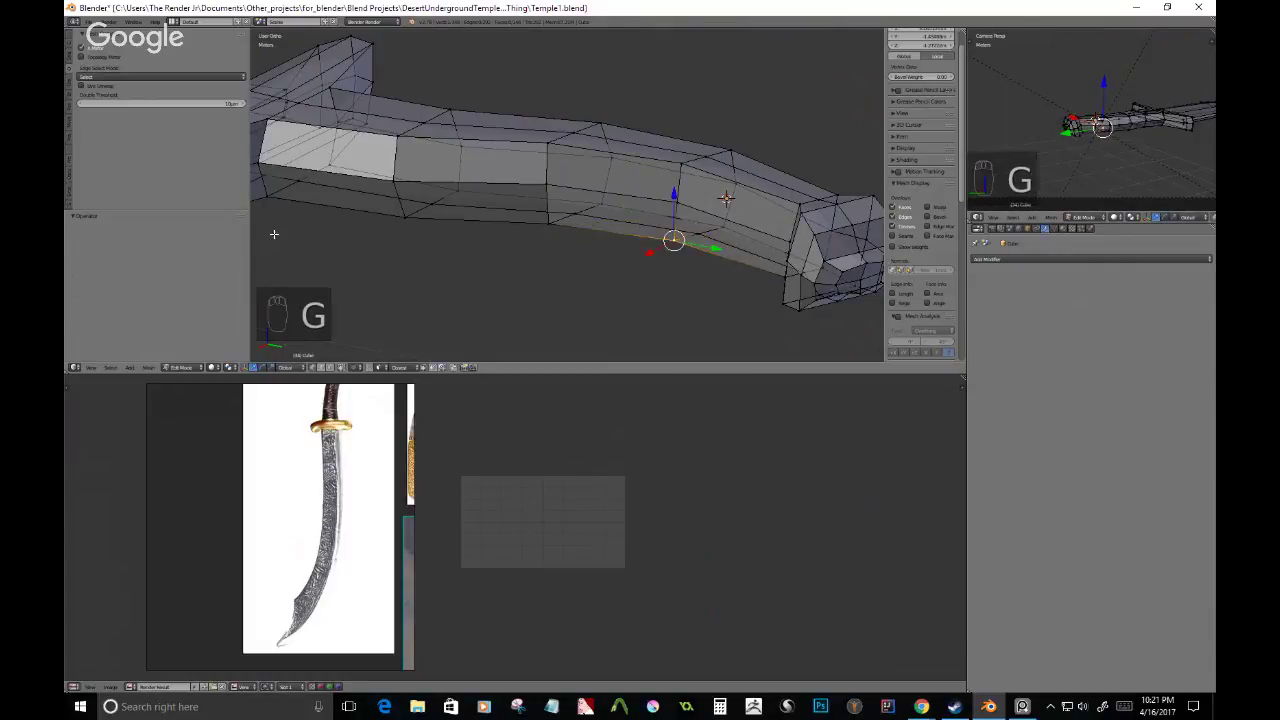
key(g)
click(646, 248)
mouse_move(655, 252)
middle_down()
mouse_move(665, 271)
mouse_move(672, 260)
middle_up()
key(ctrl+z)
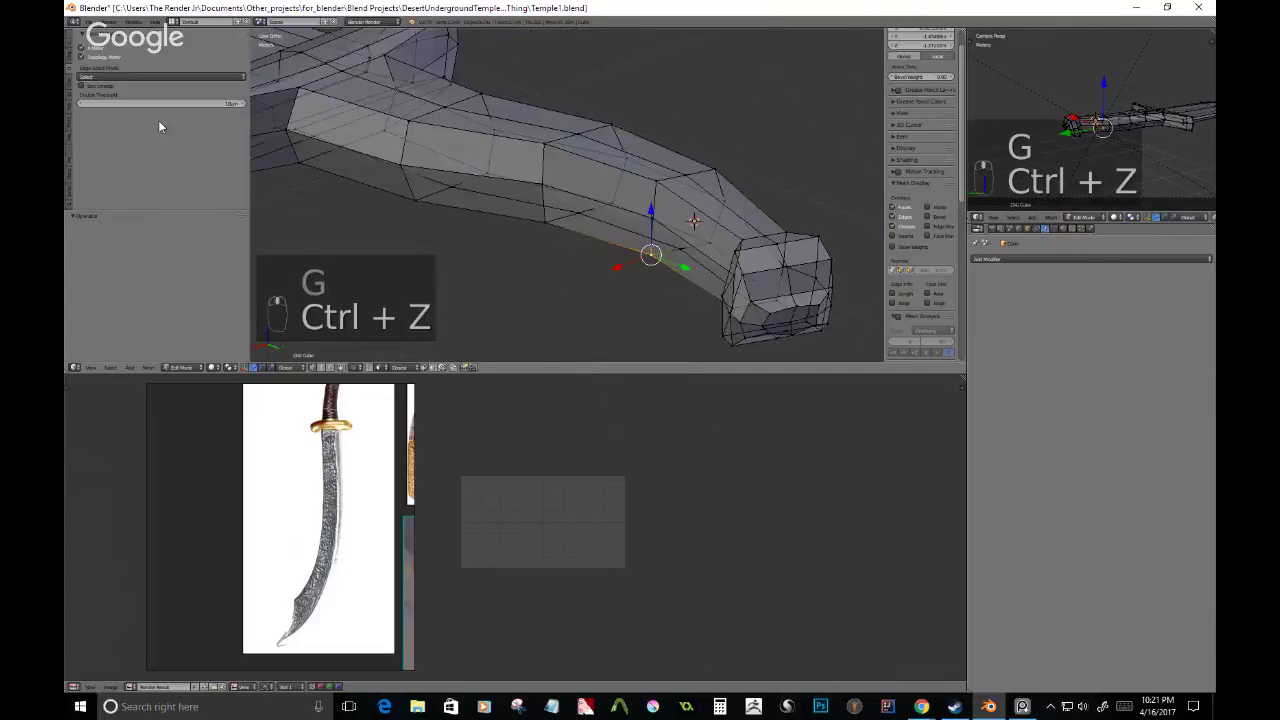
- Select the corner vertices around the handle's cross-section ring nearest the pommel and try scaling them
middle_drag(480, 151, 589, 277)
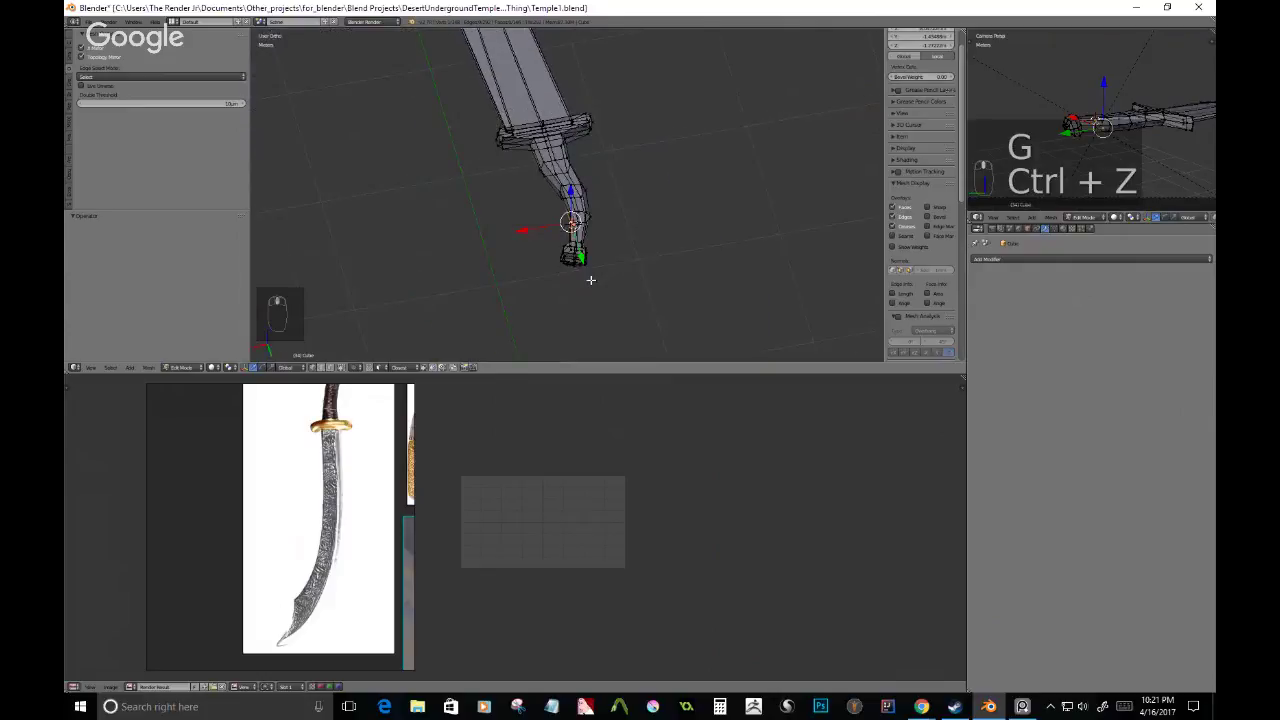
key(KP_7)
scroll(609, 240, up, 4)
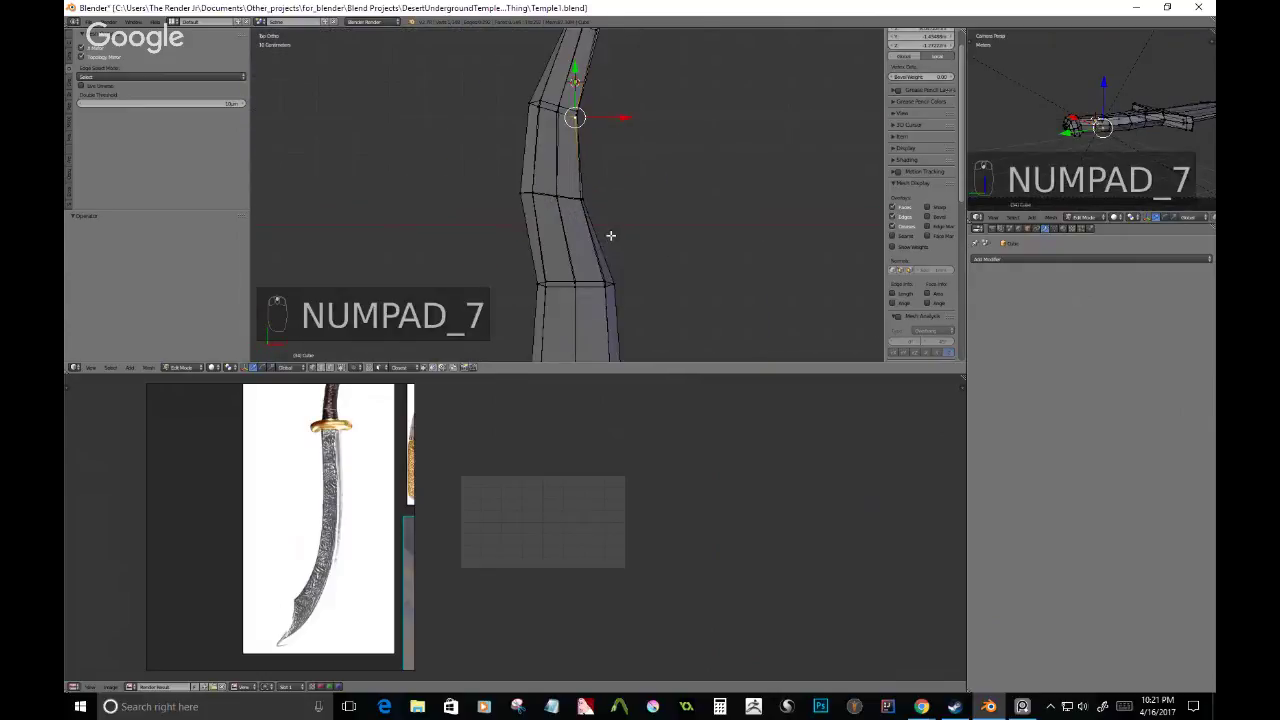
shift+middle_drag(620, 117, 560, 118)
scroll(568, 106, up, 3)
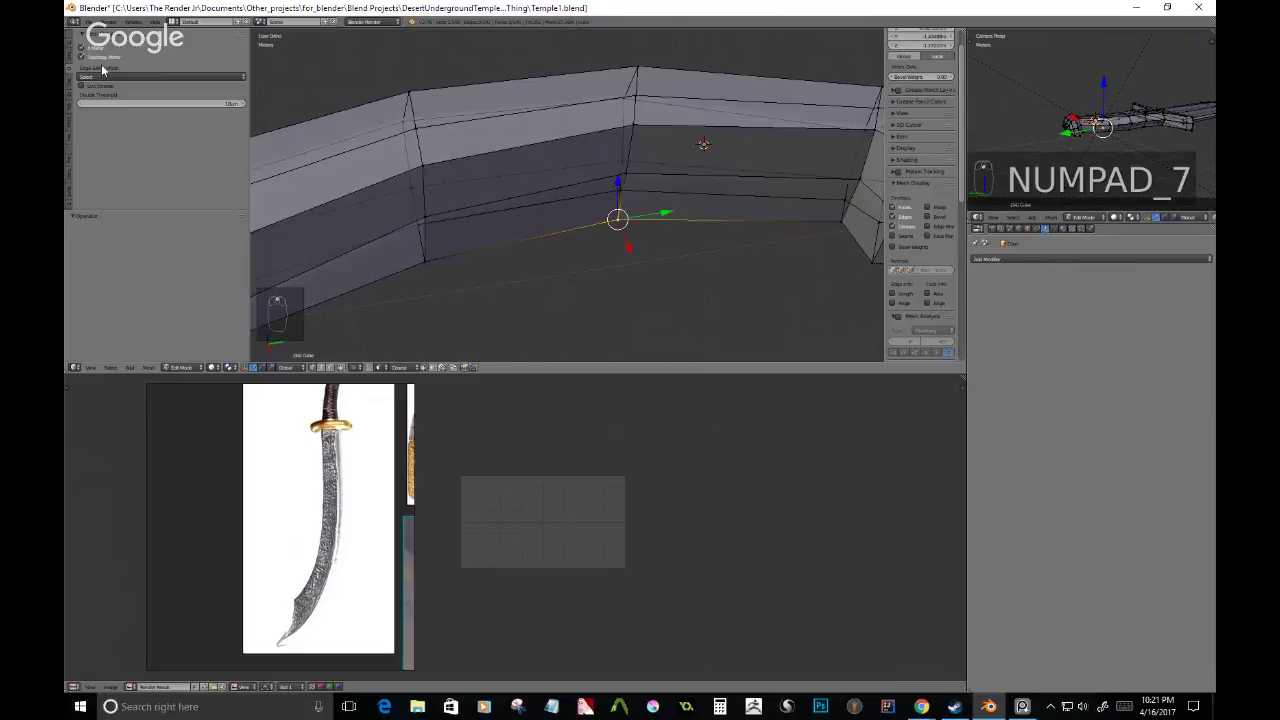
alt+shift+right_click(642, 131)
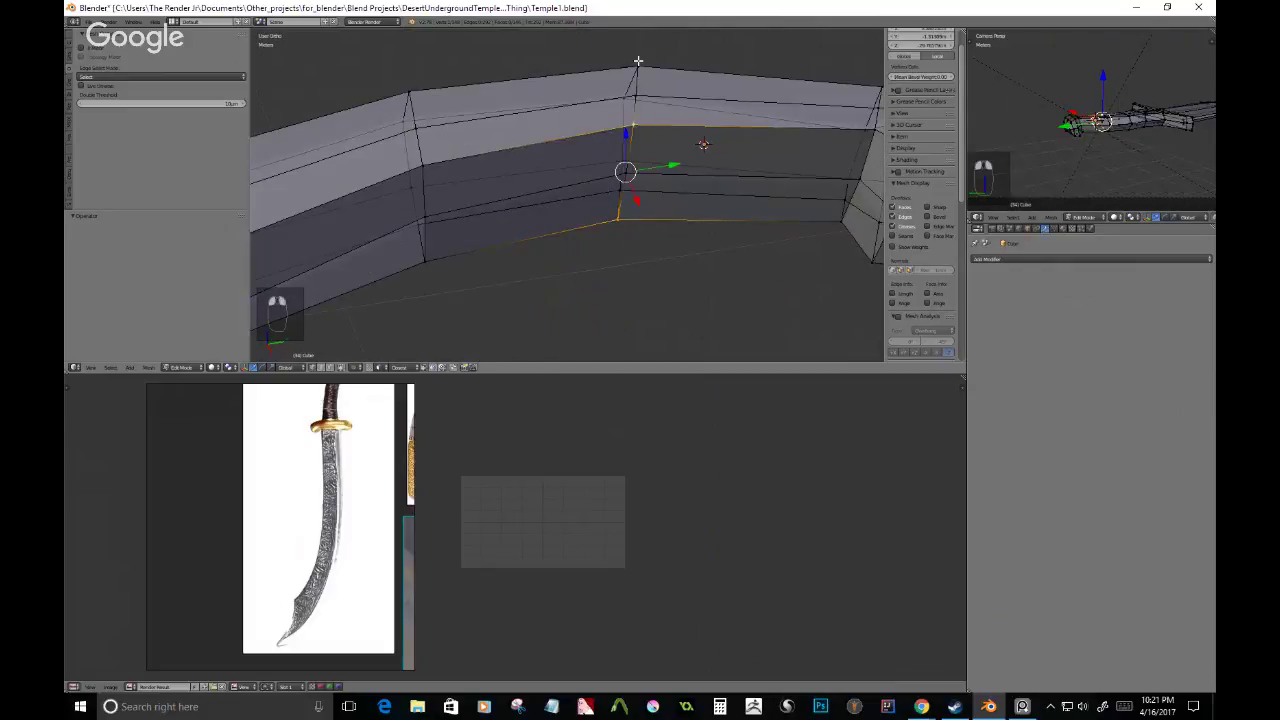
alt+shift+right_click(635, 73)
middle_drag(620, 186, 654, 262)
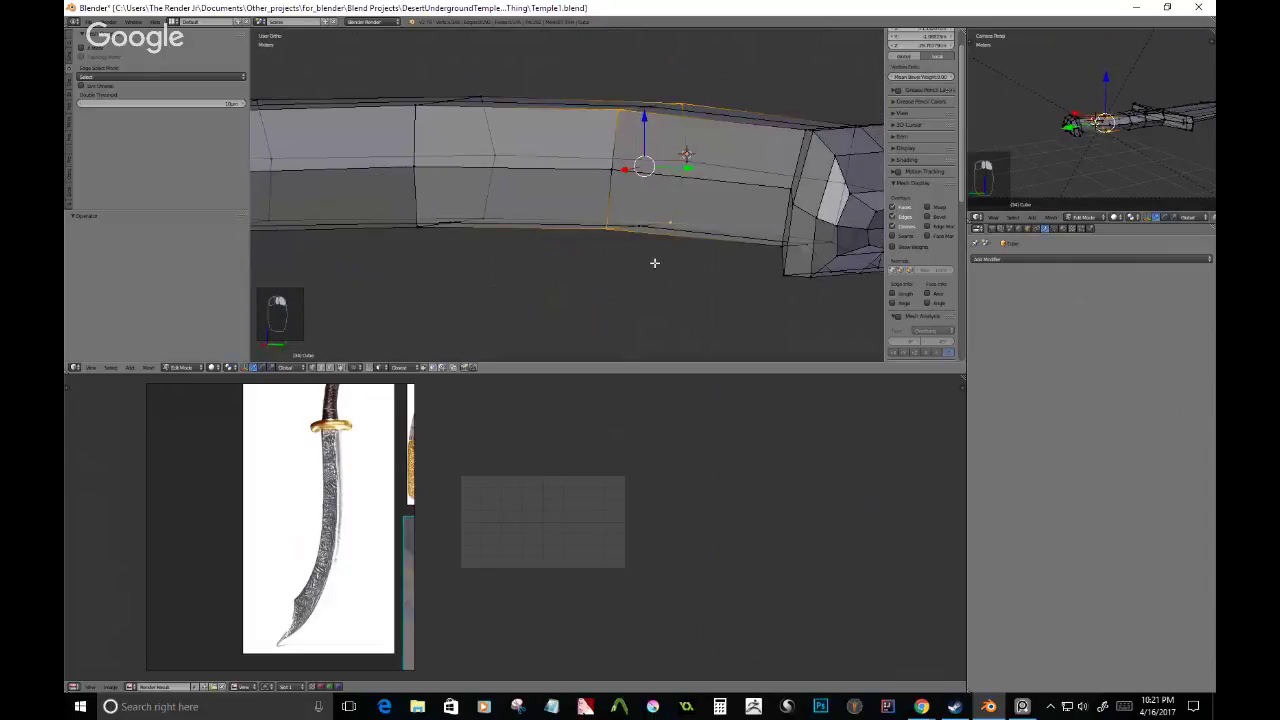
key(s)
click(661, 247)
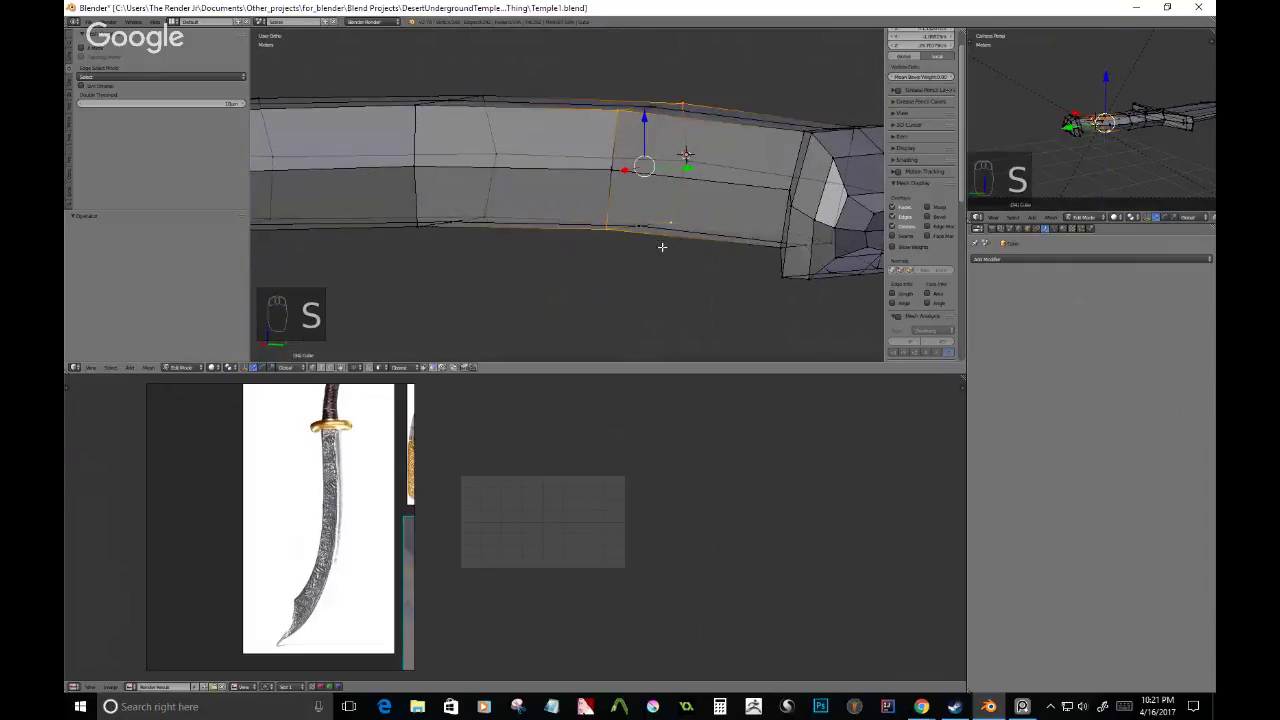
- Add the corner vertices of the next two handle rings toward the guard to the selection and scale them all inward along Z
middle_drag(661, 247, 545, 228)
alt+shift+right_click(516, 228)
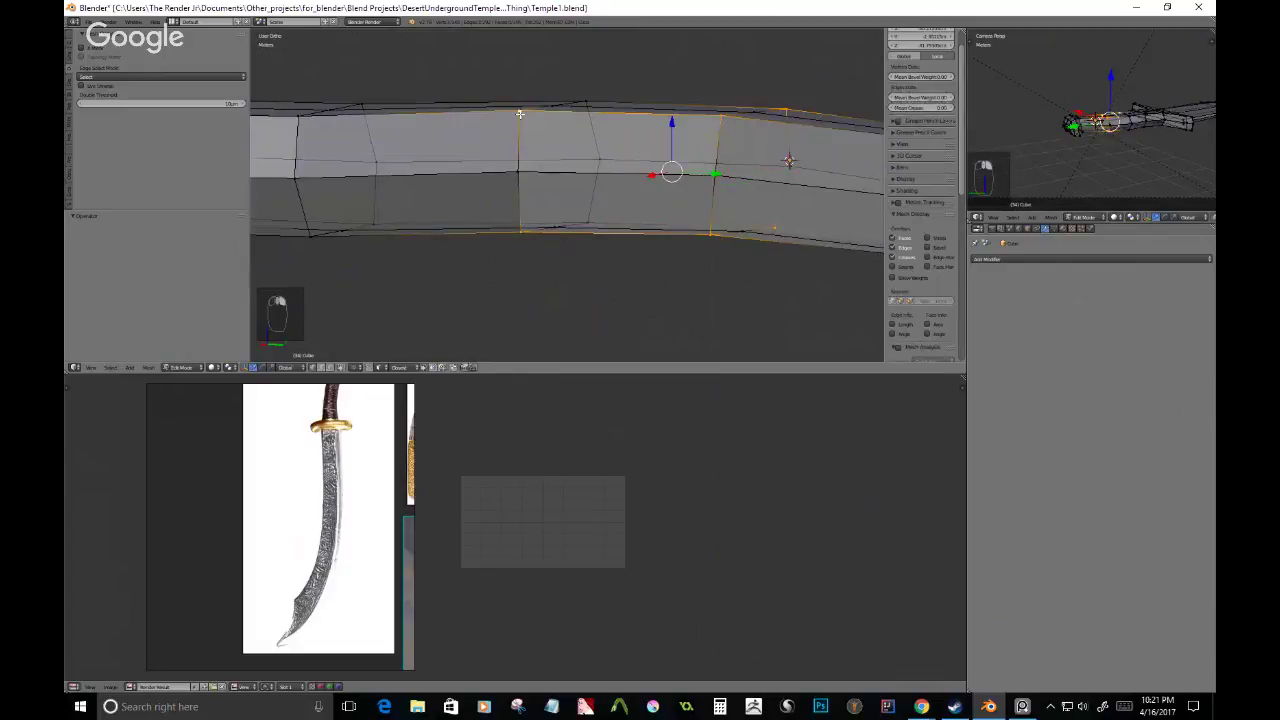
alt+shift+right_click(578, 217)
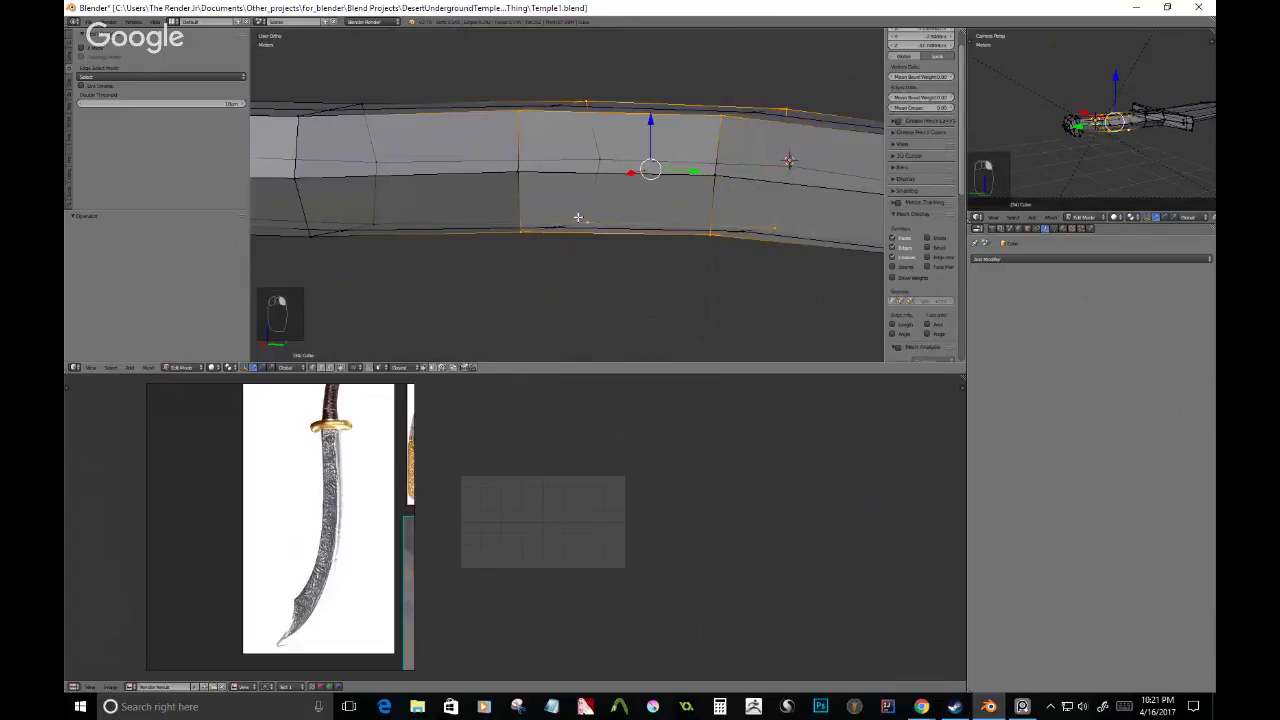
shift+middle_drag(310, 225, 553, 225)
shift+right_click(553, 236)
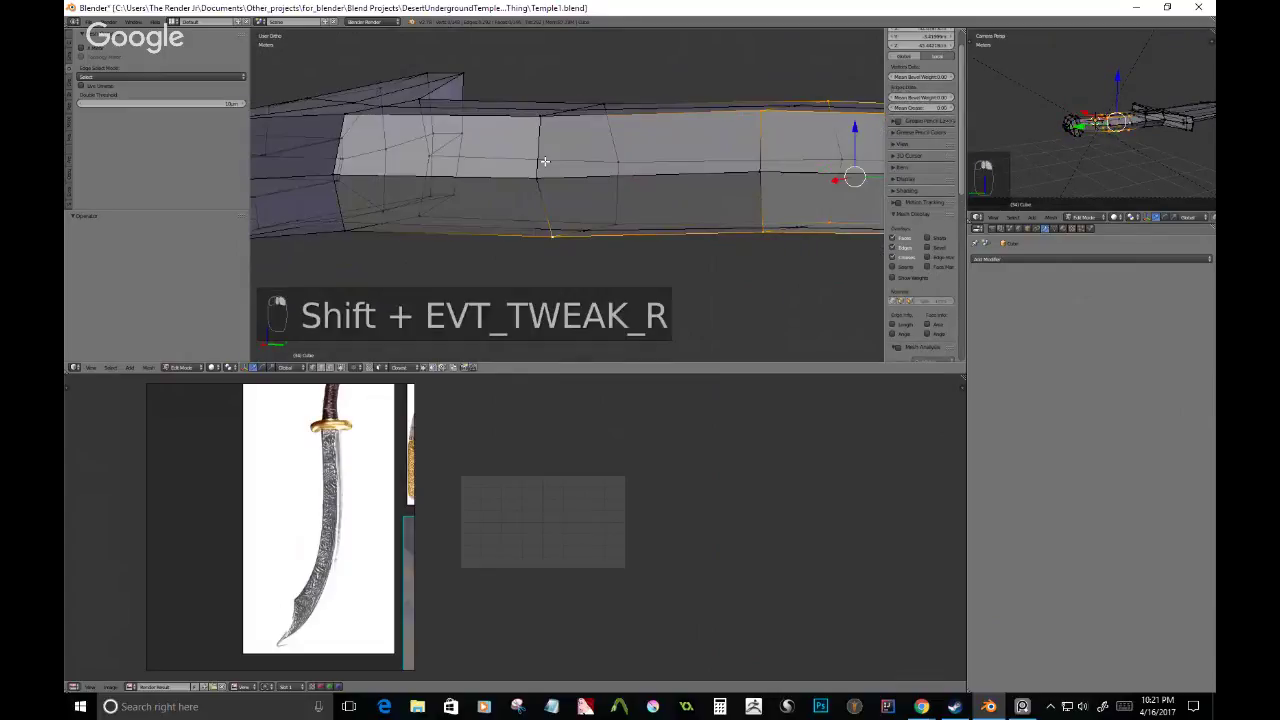
alt+shift+right_click(543, 158)
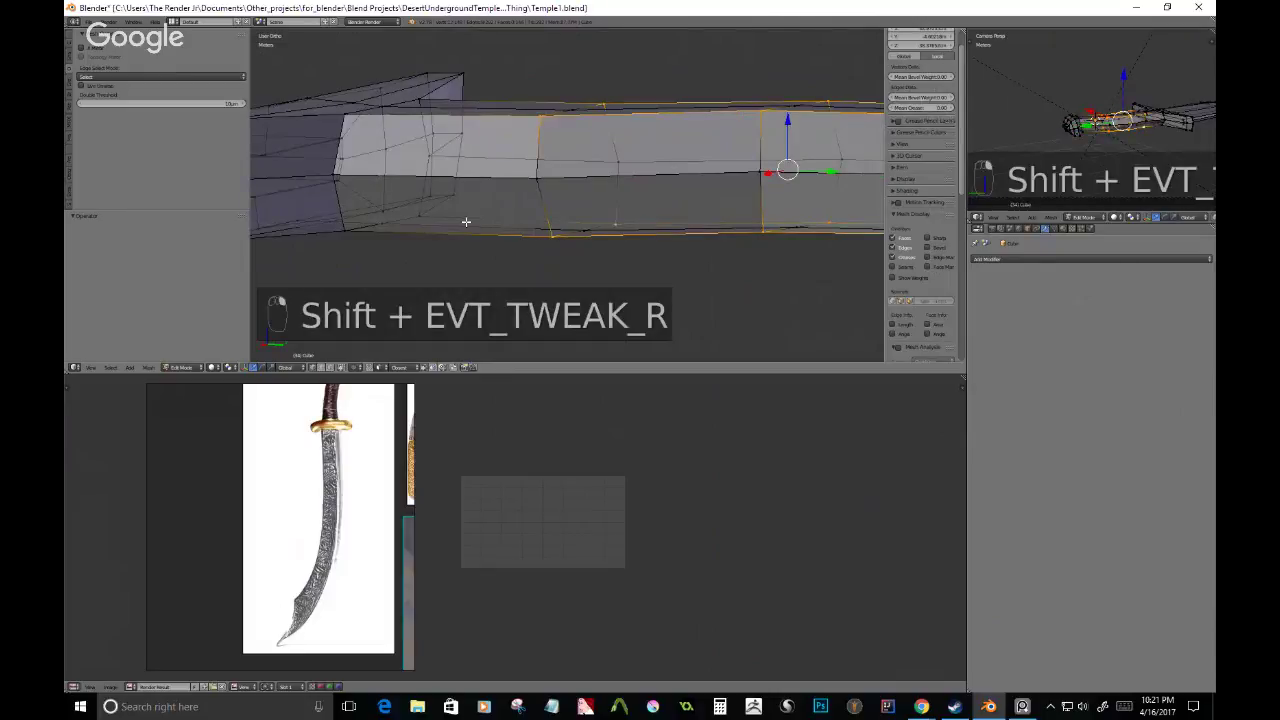
middle_drag(466, 221, 261, 211)
key(s)
key(z)
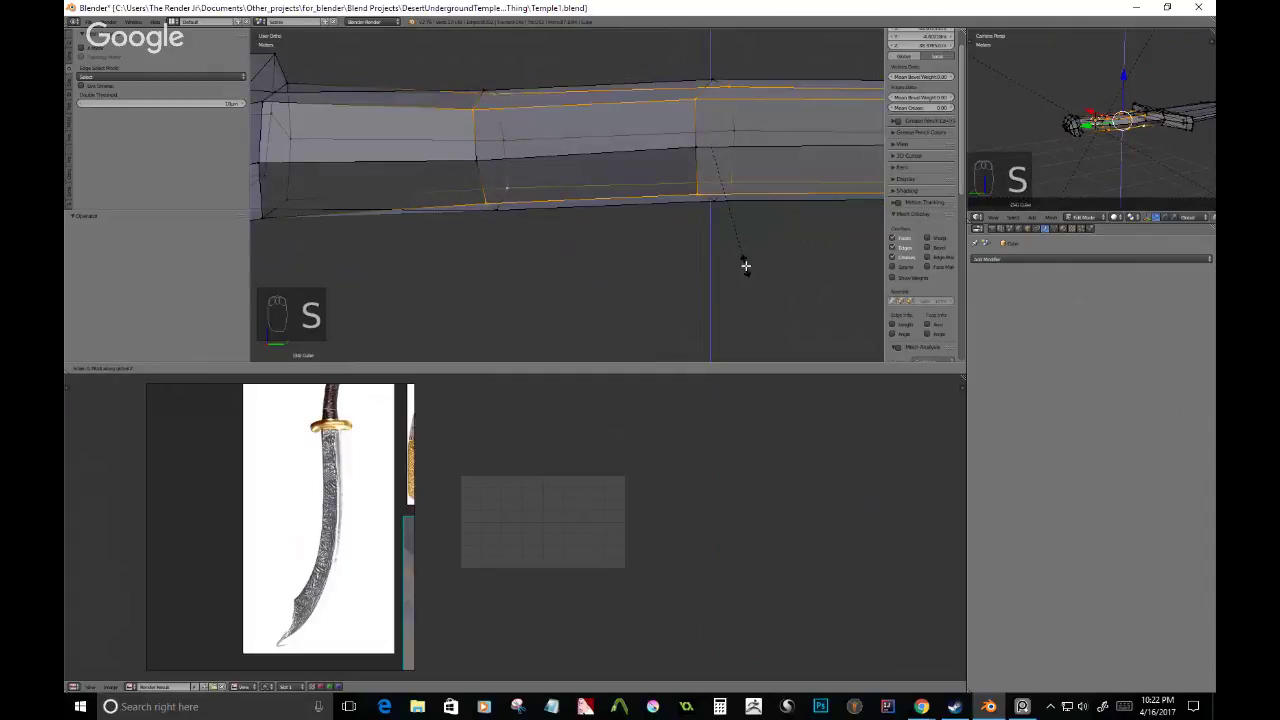
key(z)
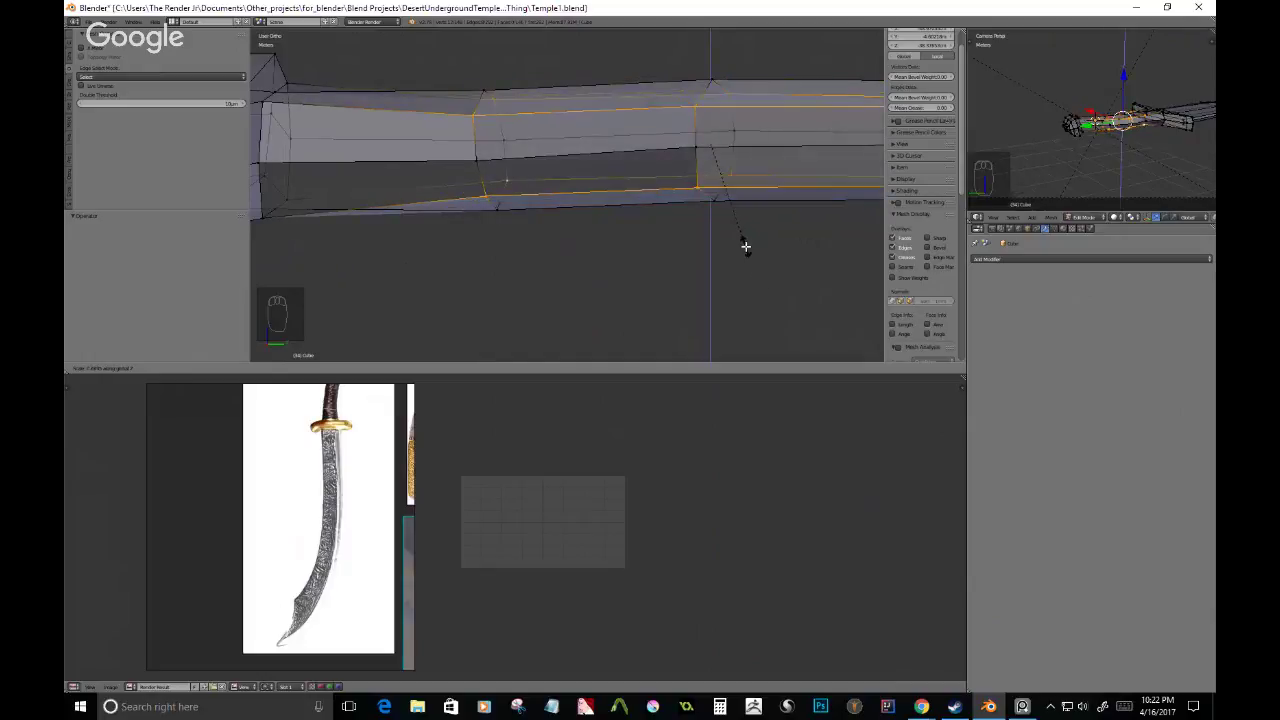
click(742, 237)
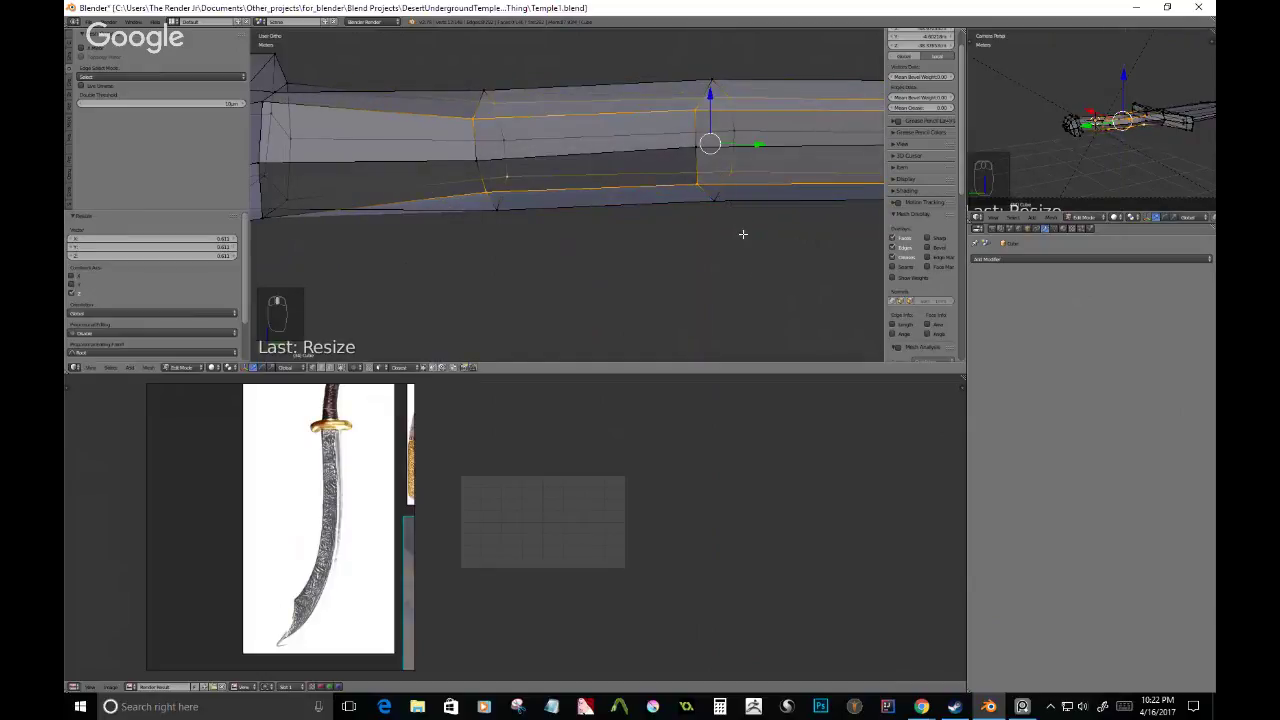
middle_drag(742, 234, 611, 245)
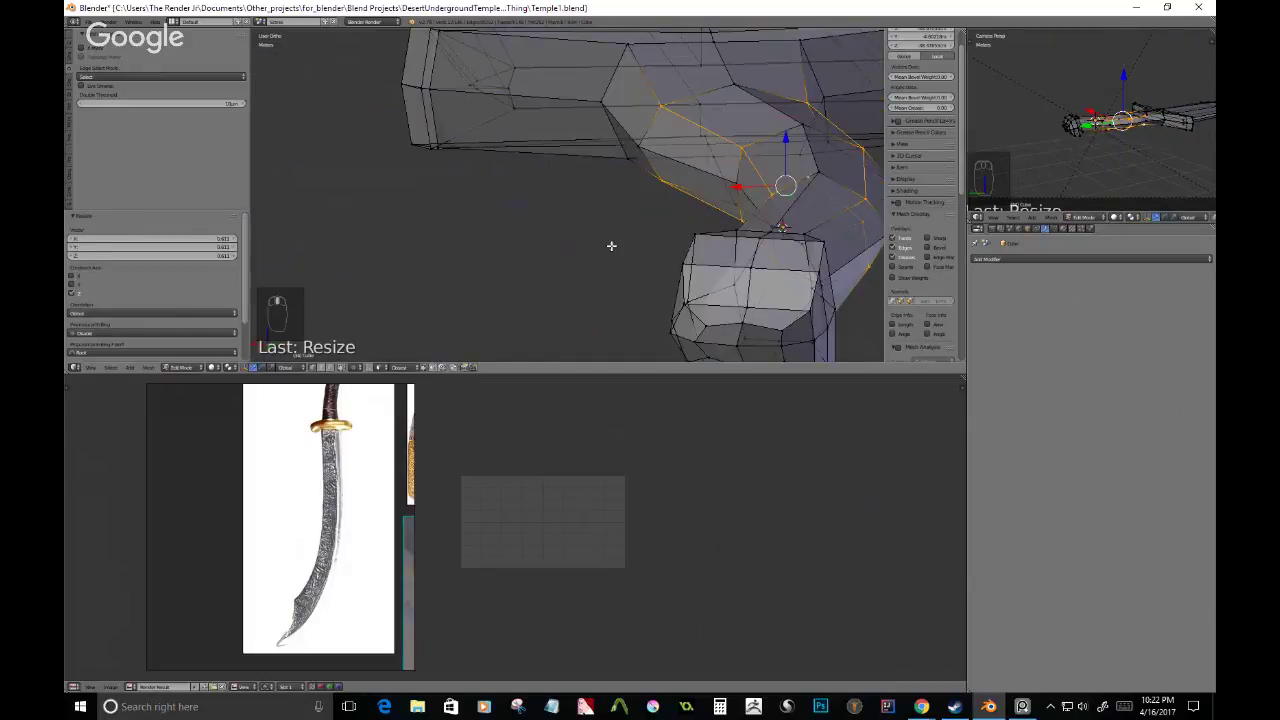
key(Tab)
middle_drag(607, 249, 661, 142)
- Select the upper and lower corner vertices of the pommel together with those where the handle meets it
key(Tab)
right_click(716, 232)
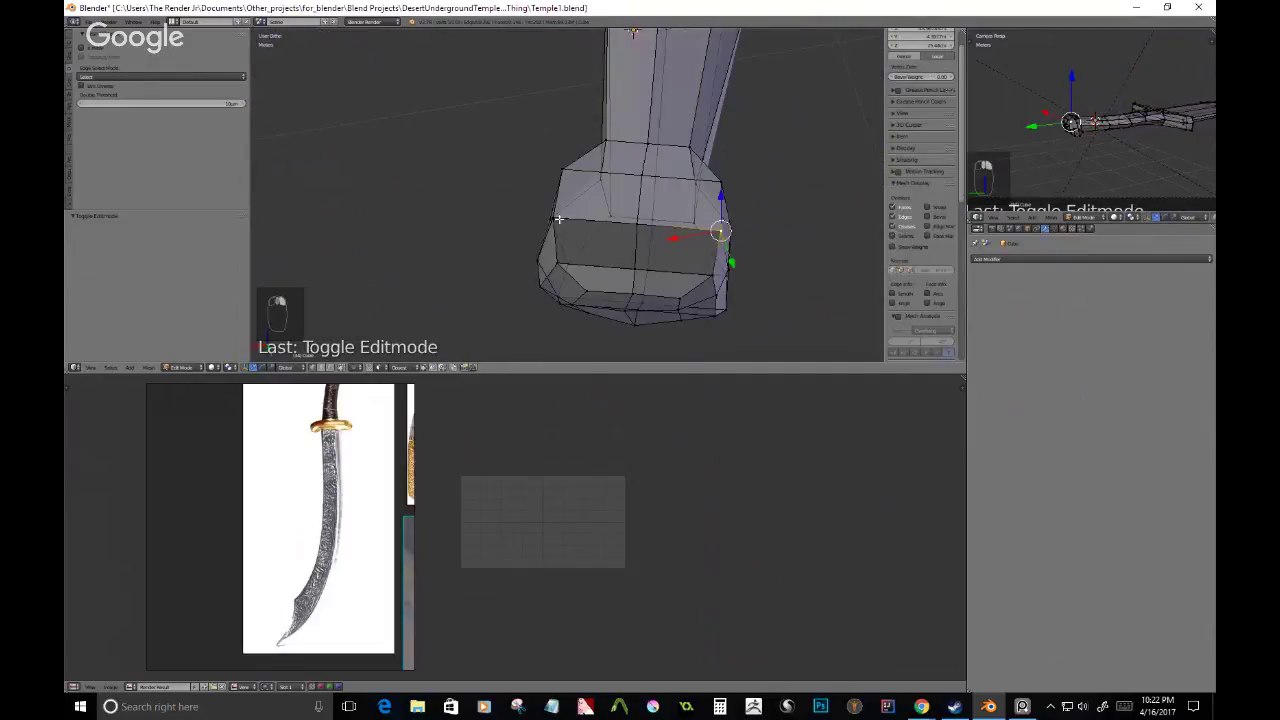
shift+right_click(556, 218)
shift+right_click(718, 184)
shift+right_click(565, 168)
middle_drag(604, 178, 646, 221)
shift+middle_drag(682, 296, 668, 198)
alt+shift+right_click(681, 208)
alt+shift+right_click(602, 204)
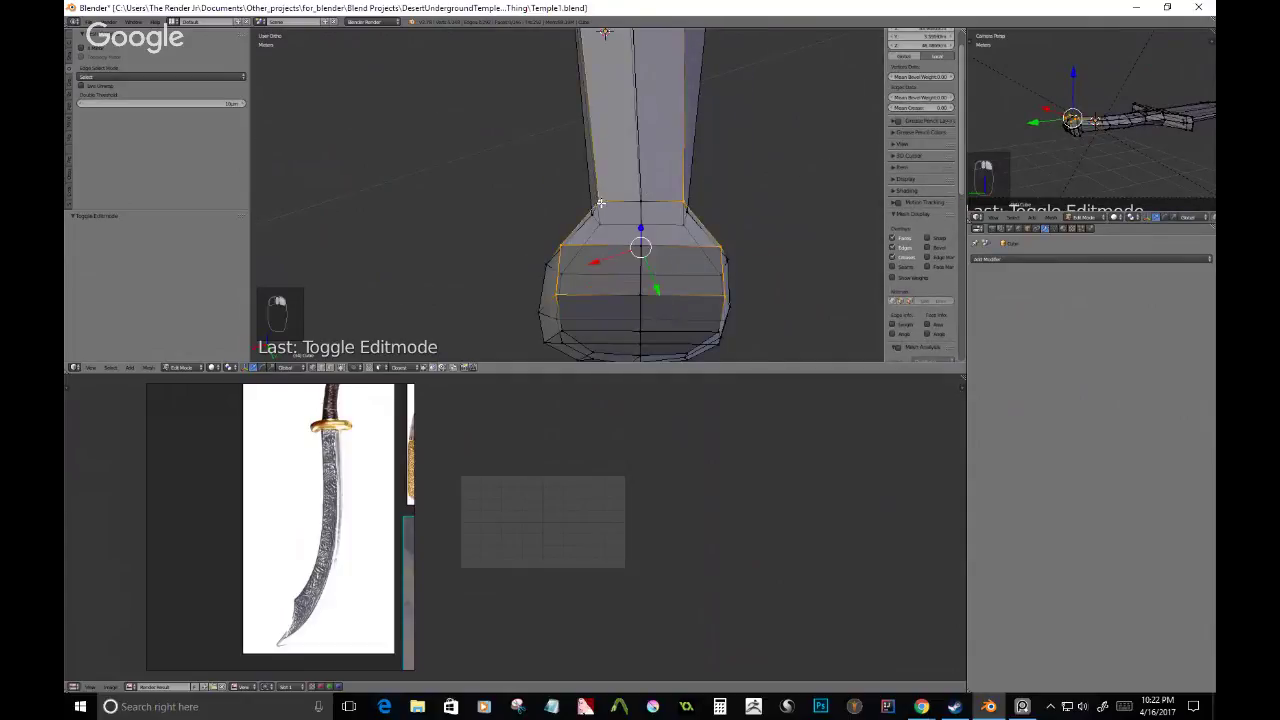
mouse_move(780, 254)
middle_down()
mouse_move(751, 234)
mouse_move(691, 290)
mouse_move(681, 179)
mouse_move(792, 268)
mouse_move(663, 237)
middle_up()
key(c)
drag(623, 223, 572, 203)
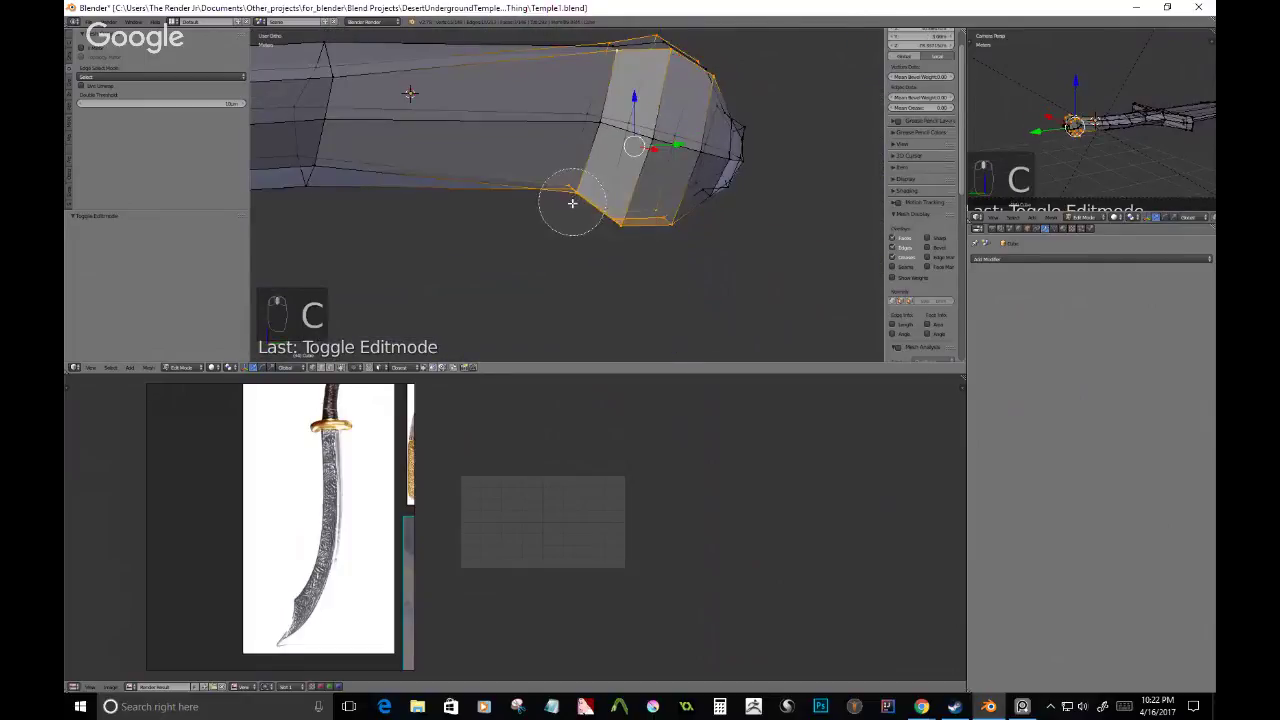
right_click(572, 203)
middle_drag(602, 268, 572, 203)
shift+right_click(570, 198)
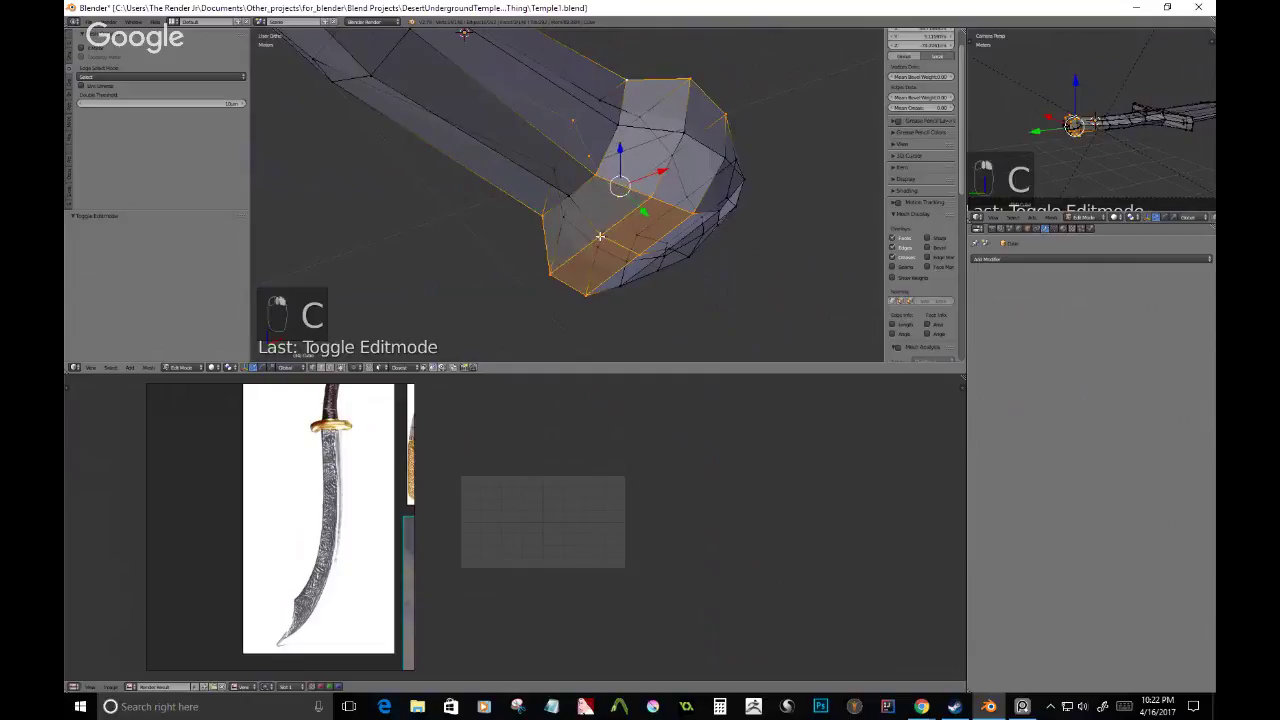
middle_drag(680, 263, 751, 289)
- Try scaling the selected pommel corners along X, check the sword in Object Mode, and undo the change
key(s)
key(x)
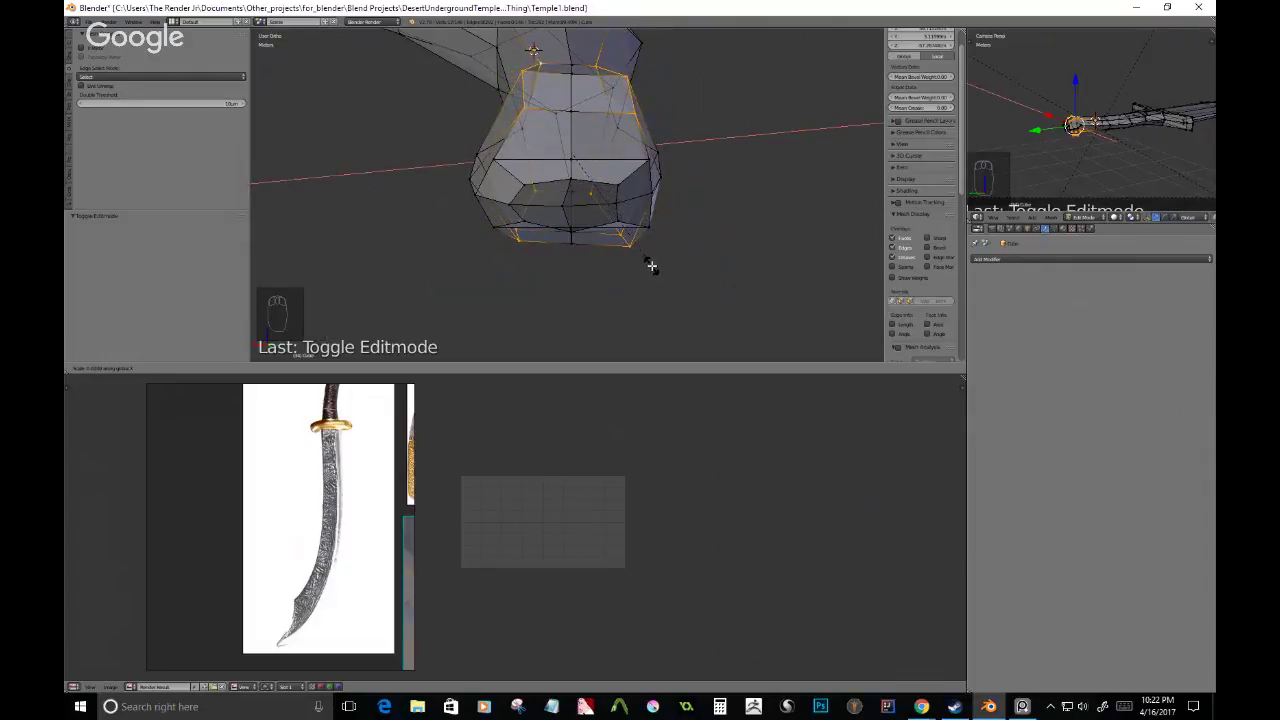
click(660, 266)
middle_drag(662, 266, 632, 262)
key(Tab)
scroll(553, 239, down, 3)
key(ctrl+z)
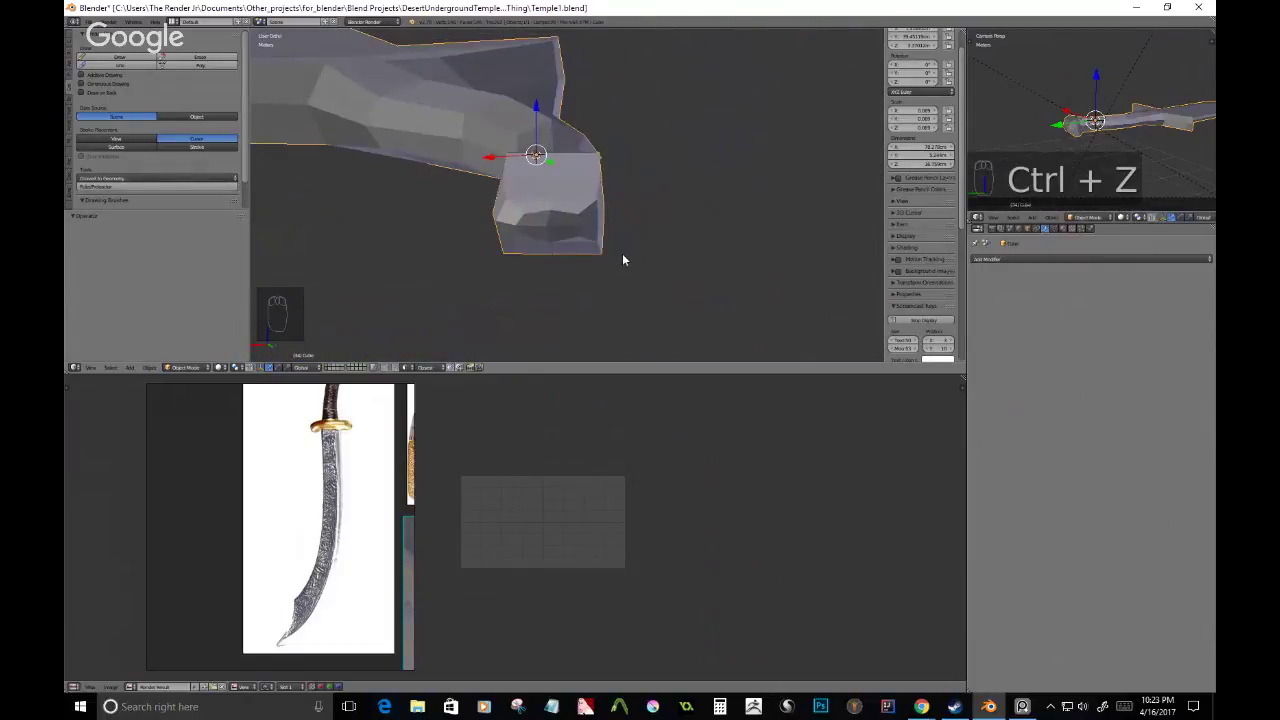
- Edge-slide the upper corner edge on one side of the pommel down toward the middle of that side
key(Tab)
scroll(542, 224, up, 5)
middle_drag(637, 226, 530, 255)
right_click(525, 190)
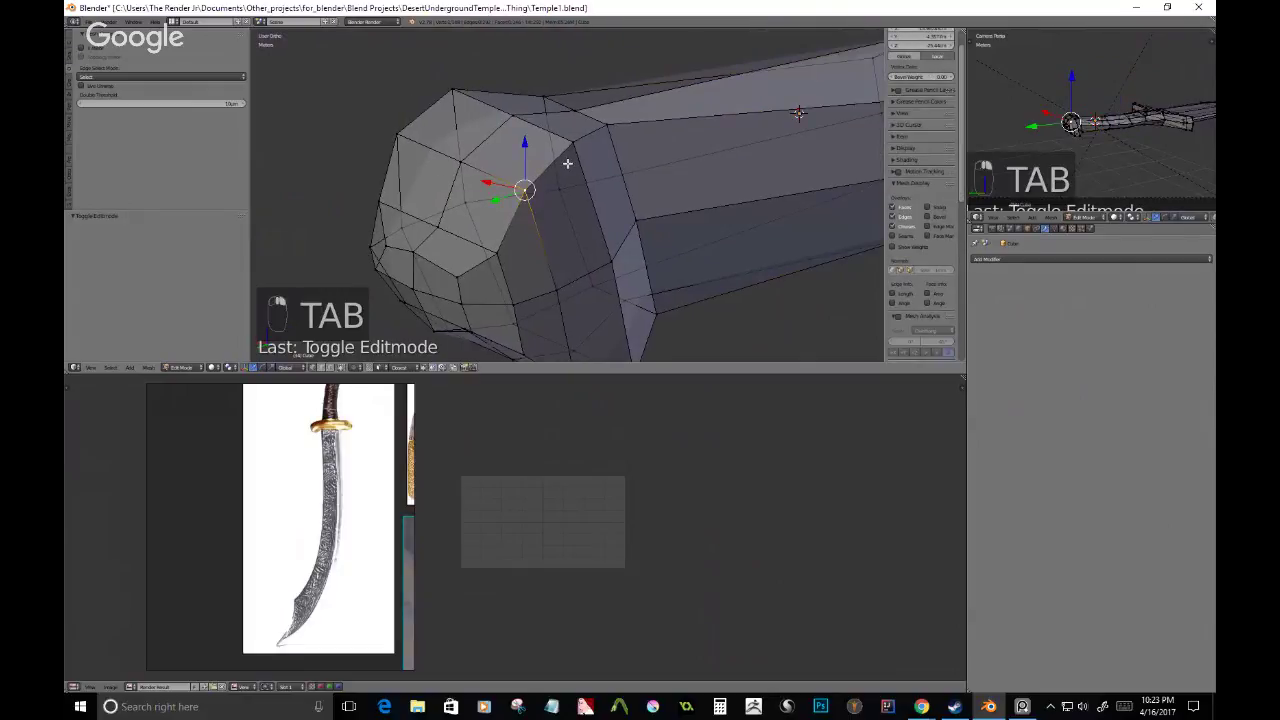
ctrl+right_click(603, 140)
key(c)
middle_click(611, 129)
right_click(611, 129)
key(g)
key(g)
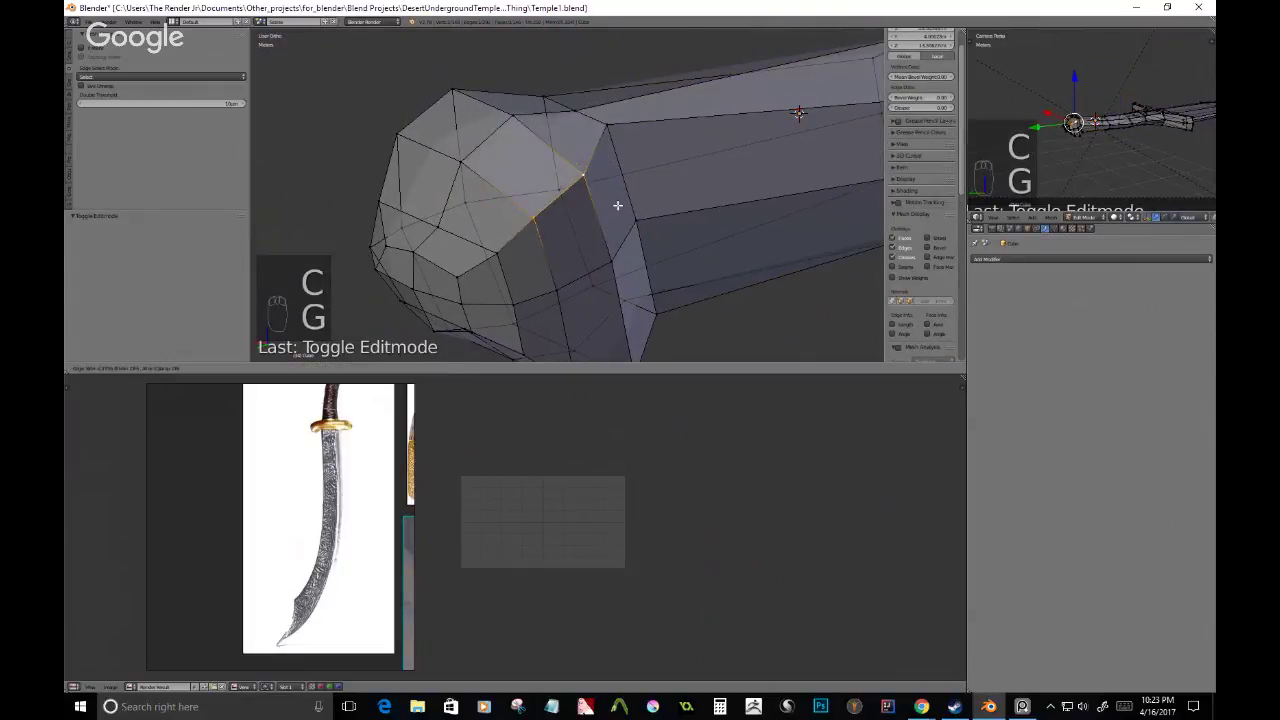
click(617, 205)
- Edge-slide the lower corner edge on the same side of the pommel up toward its middle
middle_drag(609, 290, 586, 314)
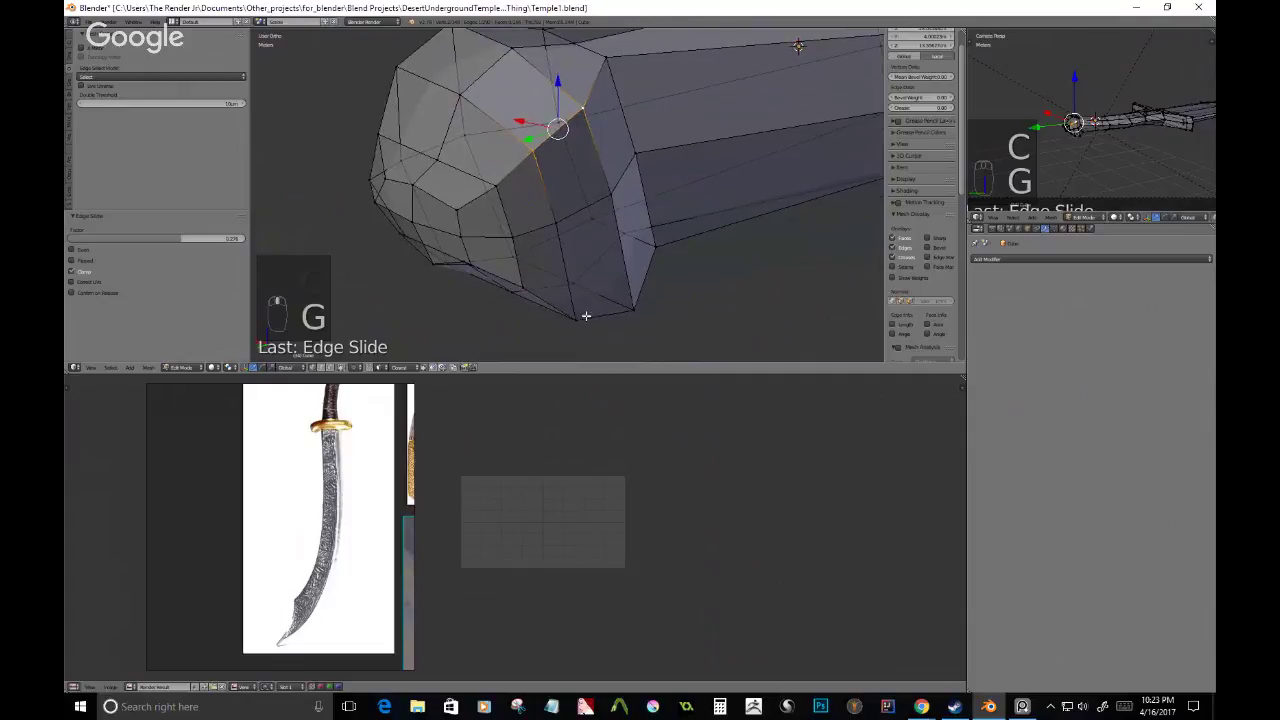
right_click(578, 316)
shift+right_click(630, 309)
key(g)
key(g)
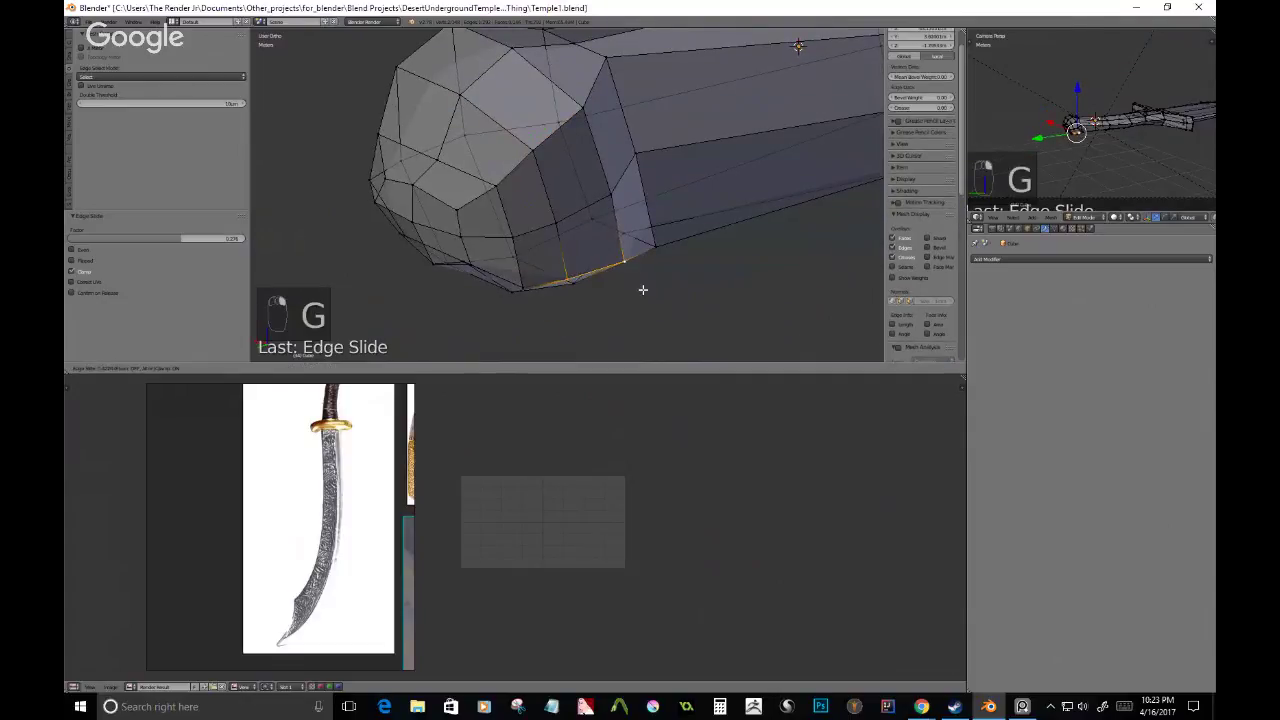
click(643, 290)
- Edge-slide the upper corner edge on the opposite side of the pommel down to round it
middle_drag(643, 289, 566, 115)
right_click(566, 115)
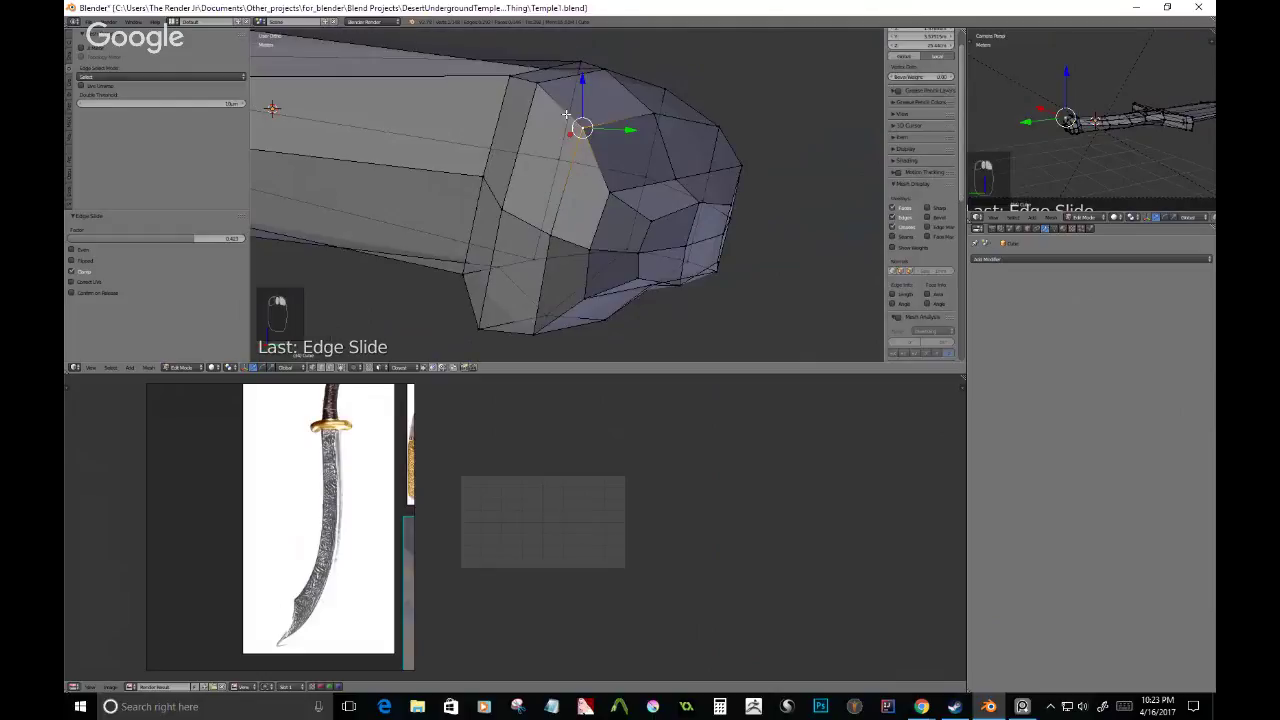
shift+right_click(543, 88)
key(g)
key(g)
click(543, 353)
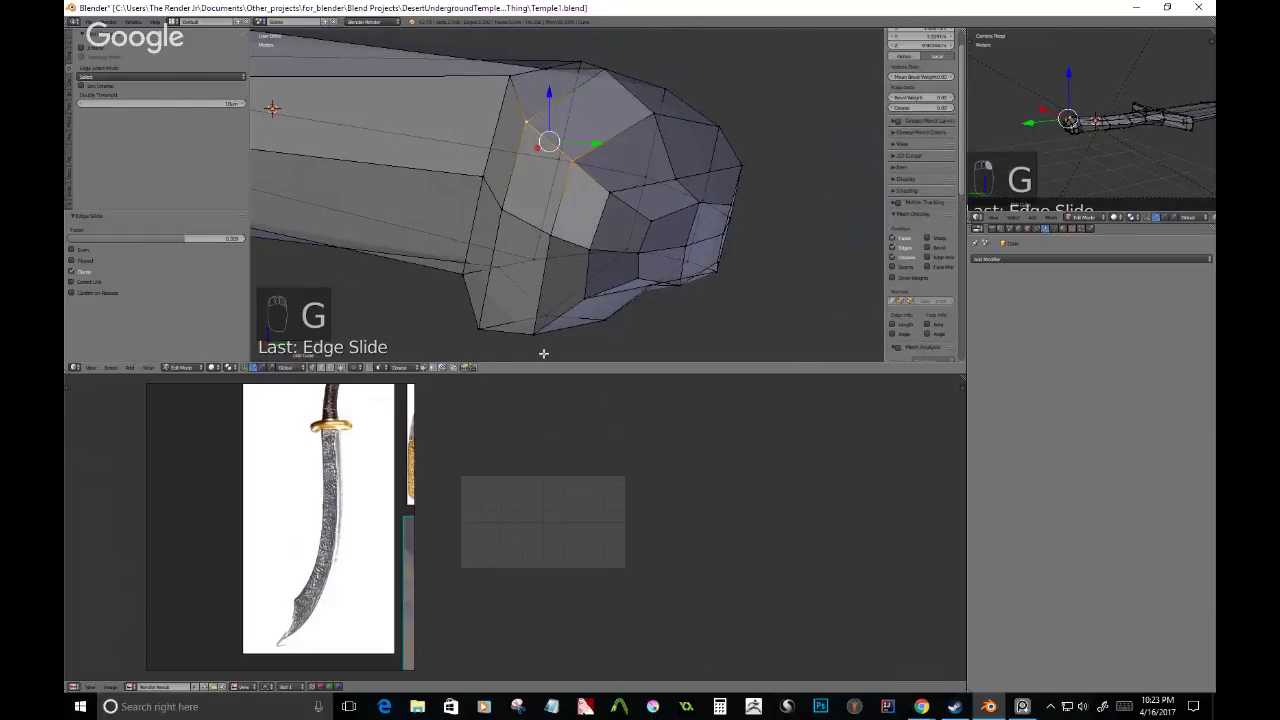
- Edge-slide the lower corner edge on the opposite side of the pommel up toward its middle
right_click(534, 335)
shift+right_click(482, 330)
key(g)
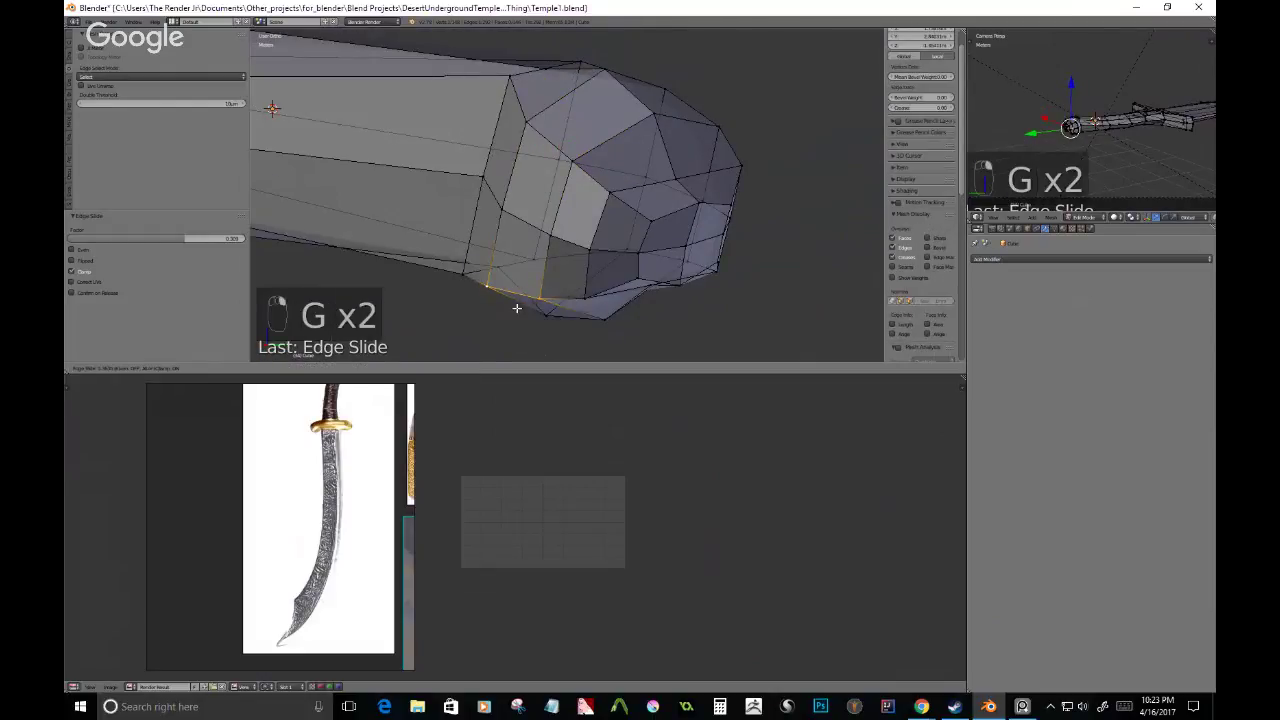
click(516, 315)
- Scale the lower pair of vertices on the pommel's end face closer together
middle_drag(516, 315, 565, 235)
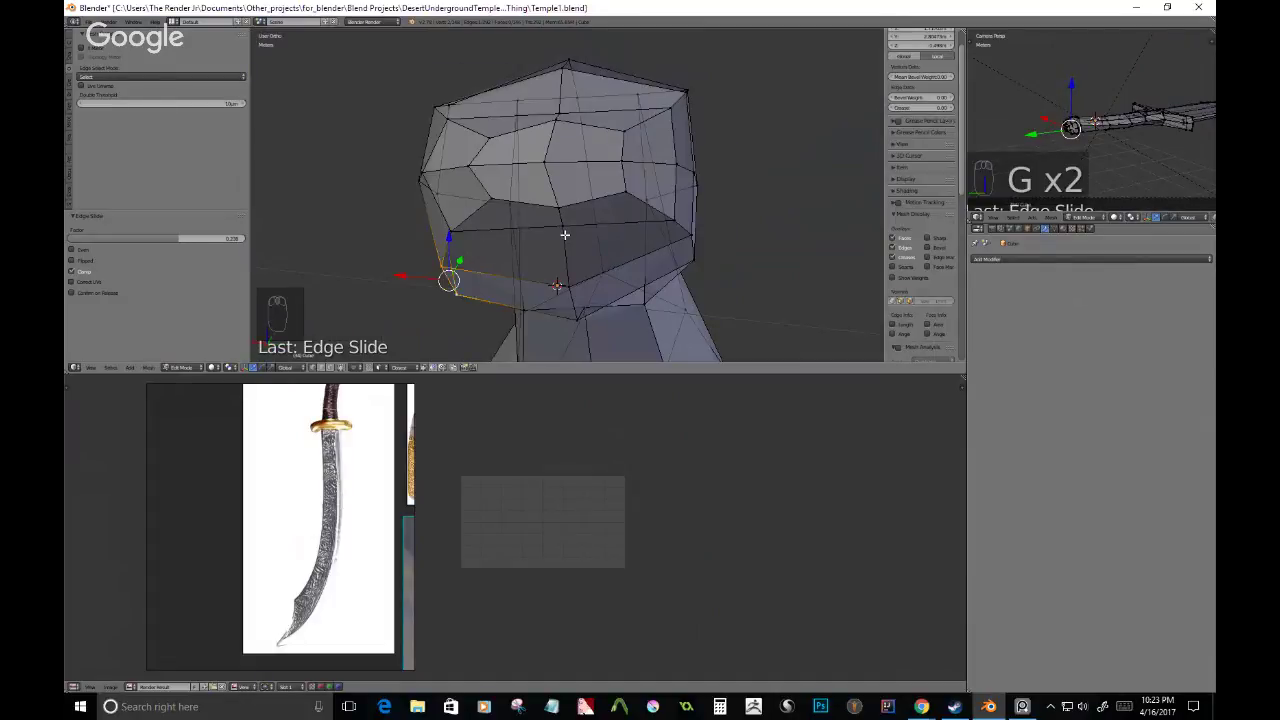
right_click(509, 203)
right_click(622, 191)
shift+right_click(491, 199)
key(s)
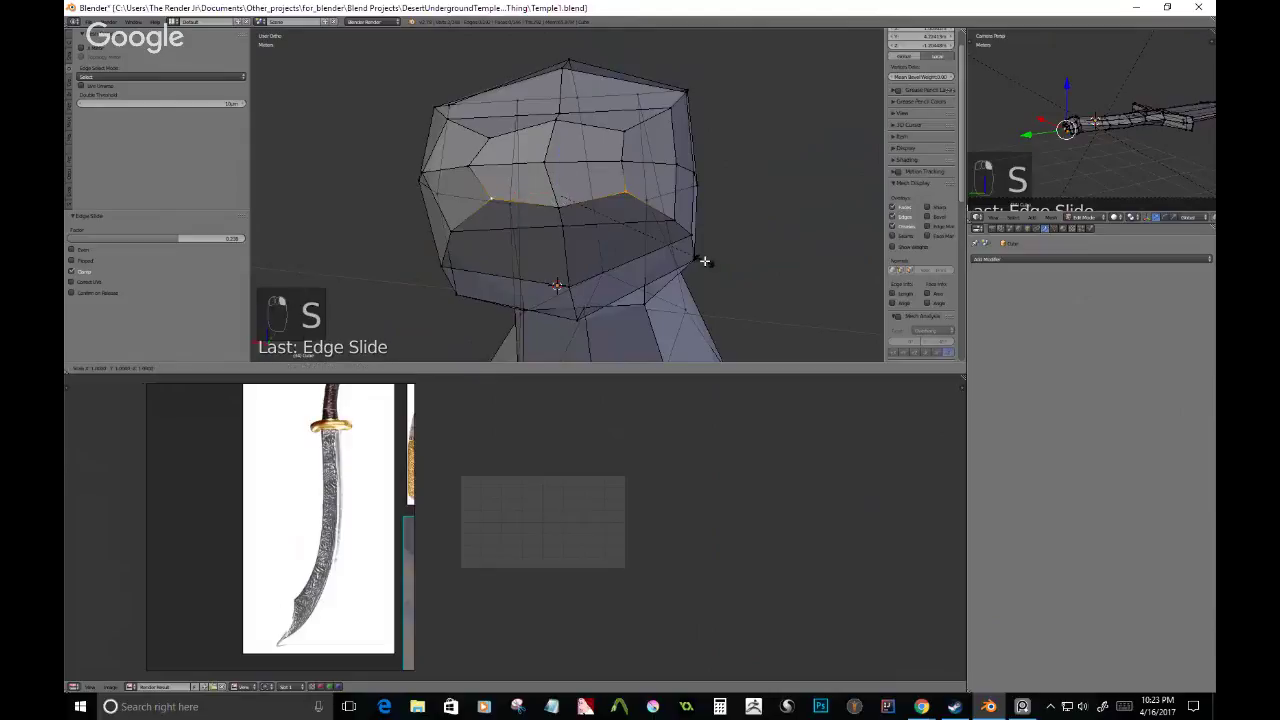
click(649, 251)
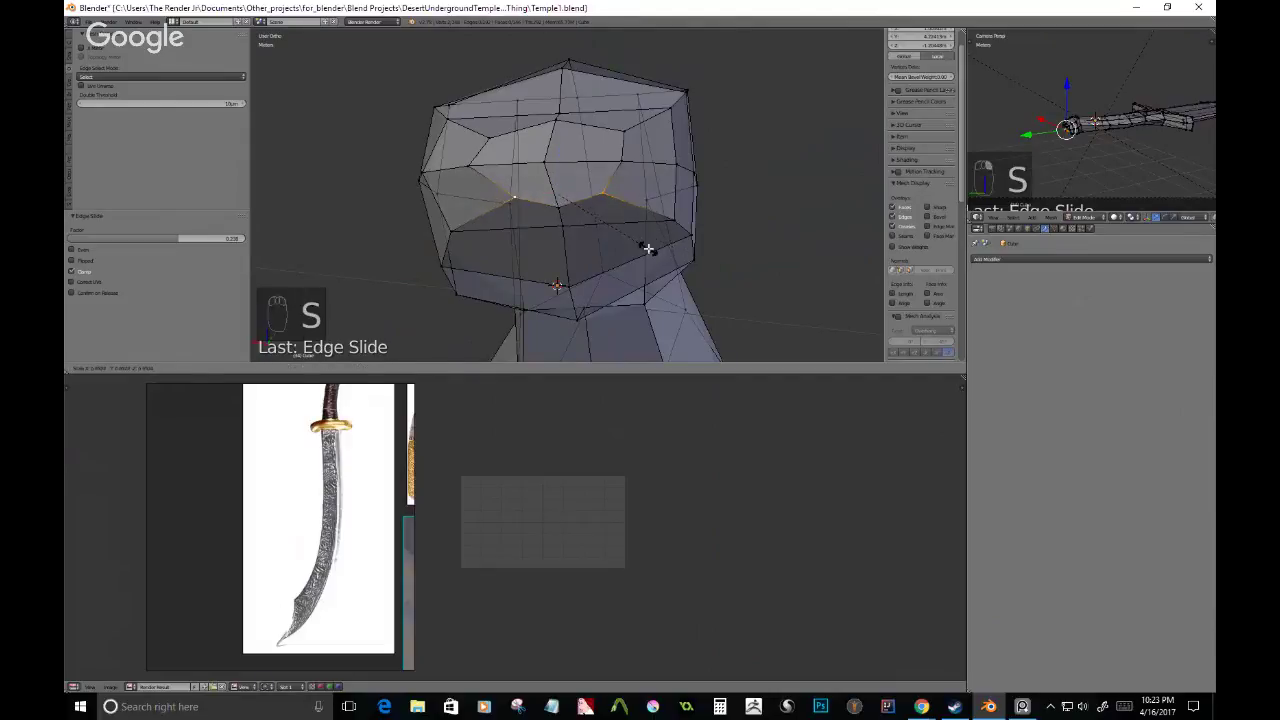
- Scale the upper pair and then the middle pair of vertices on the pommel's end face closer together
alt+click(492, 133)
key(s)
click(543, 173)
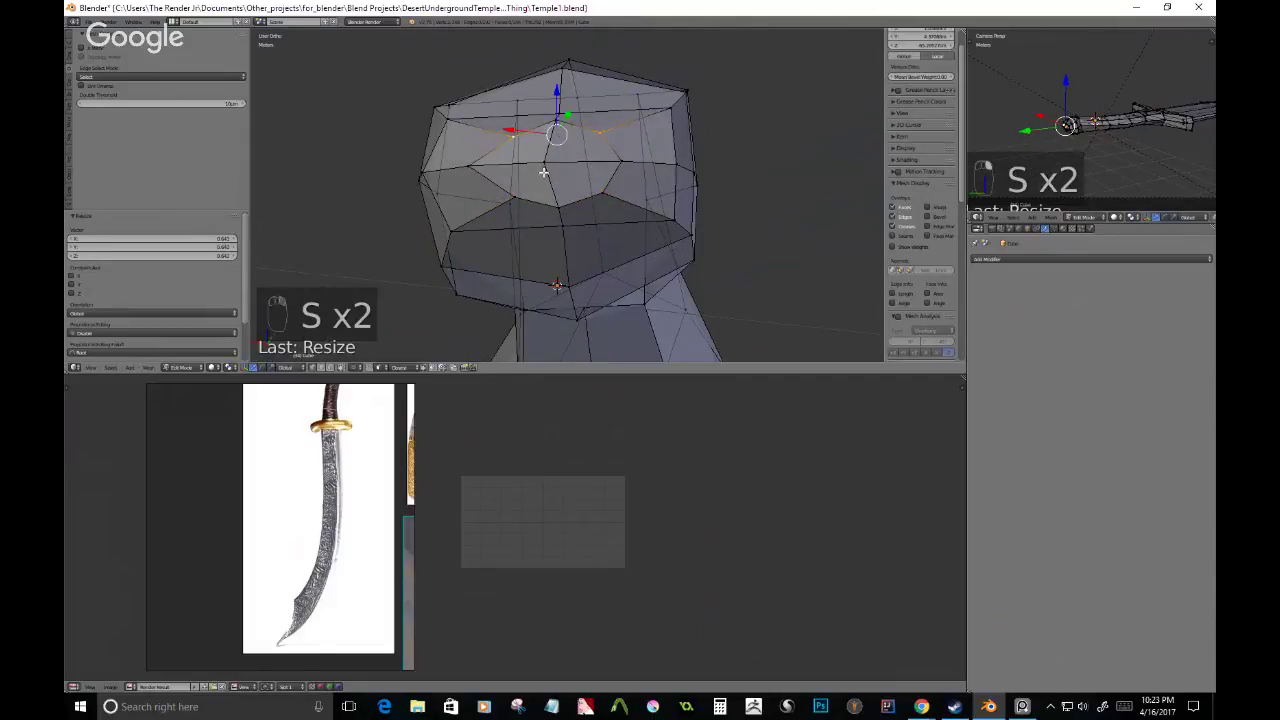
alt+click(470, 171)
key(s)
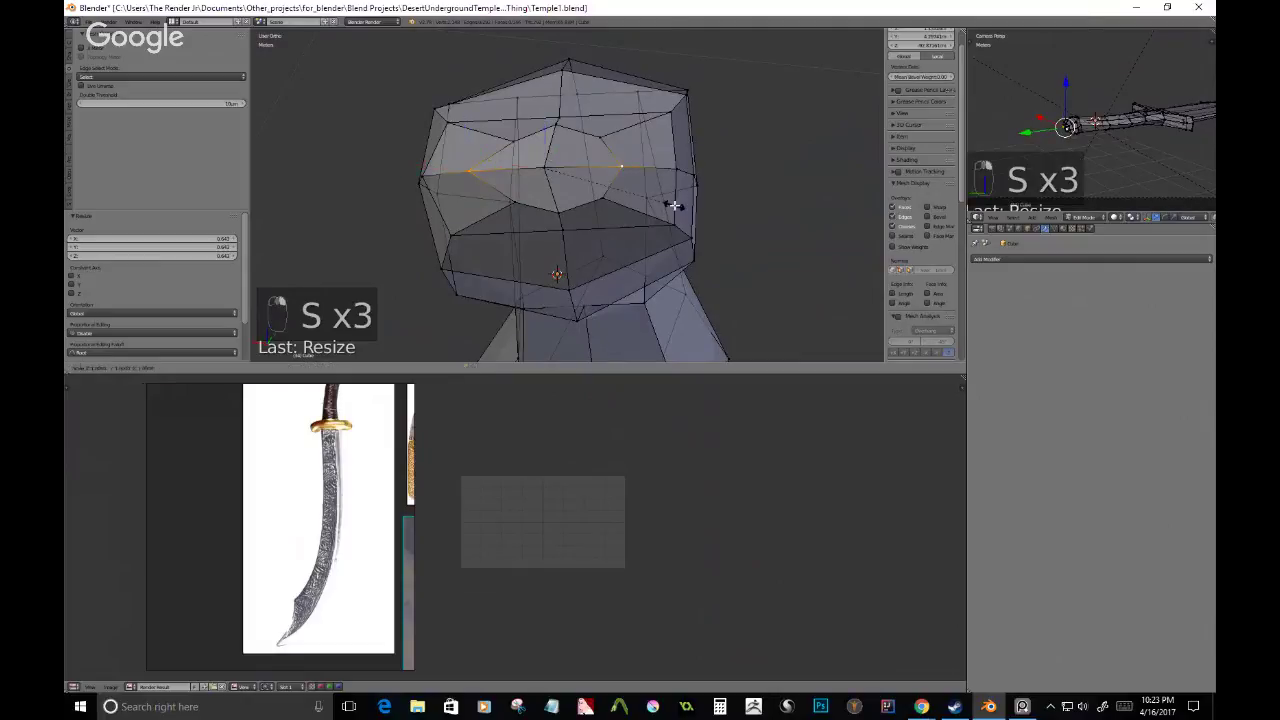
click(620, 194)
key(s)
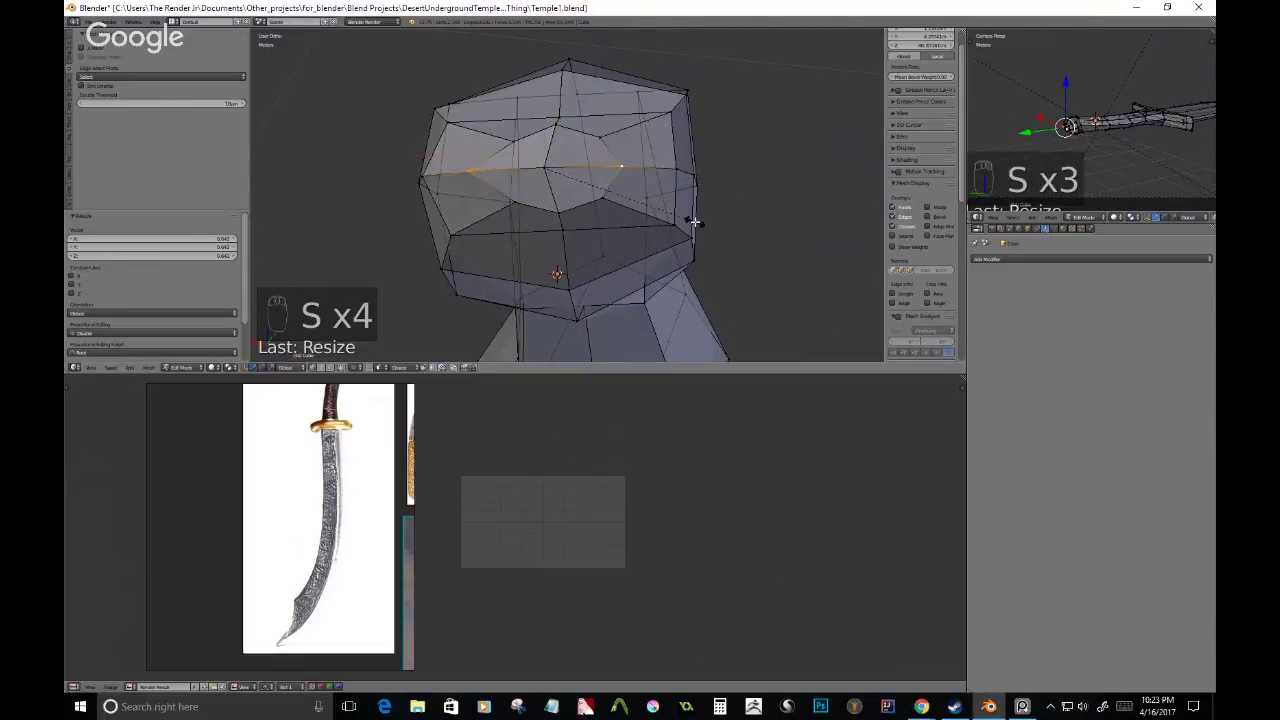
click(640, 196)
- Select the middle row of vertices on the pommel's end face and shift it along the X axis to centre it
middle_drag(640, 196, 562, 313)
key(c)
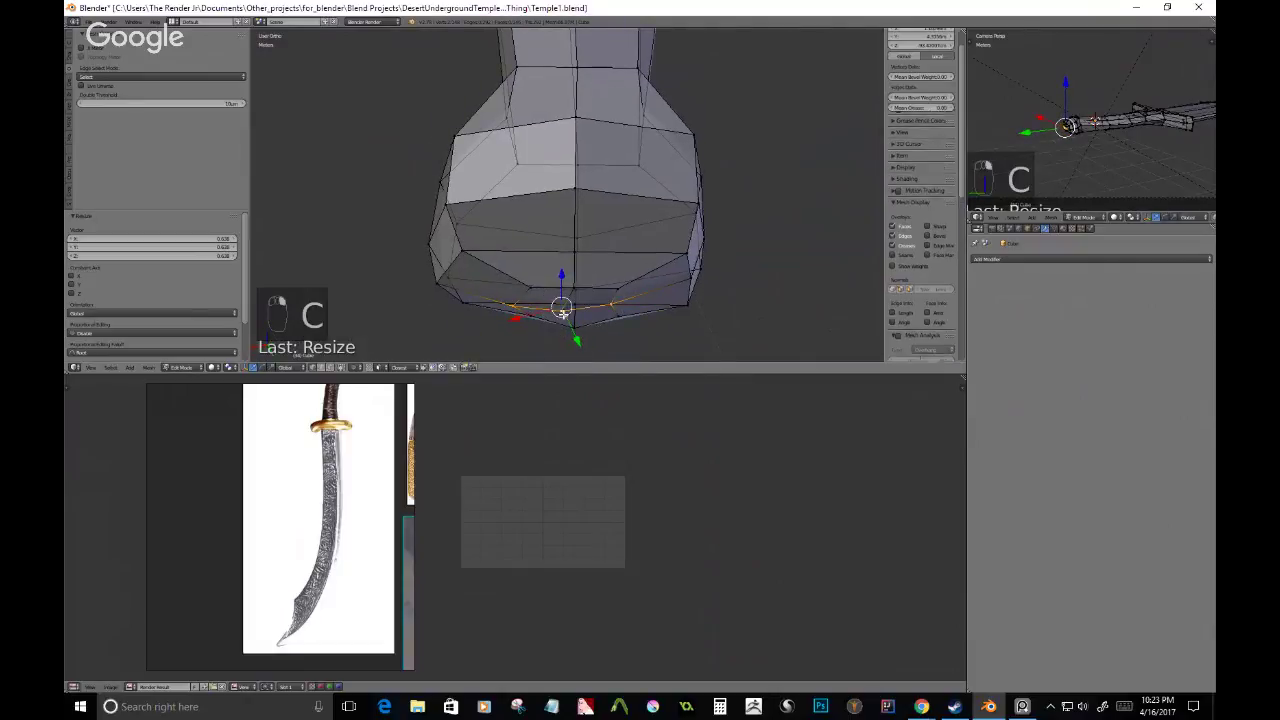
key(g)
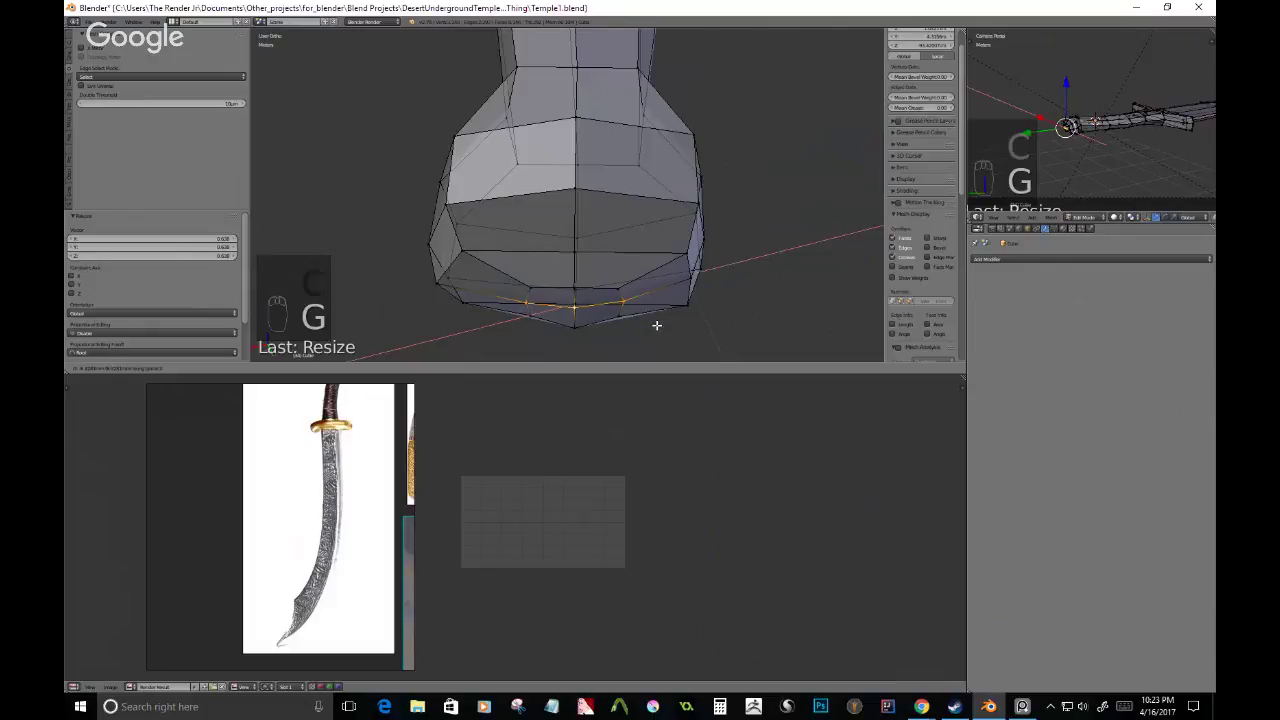
click(656, 325)
- Examine the rounded pommel in Object Mode and compare it with a close-up of the reference sword's handle and pommel
middle_drag(656, 325, 546, 246)
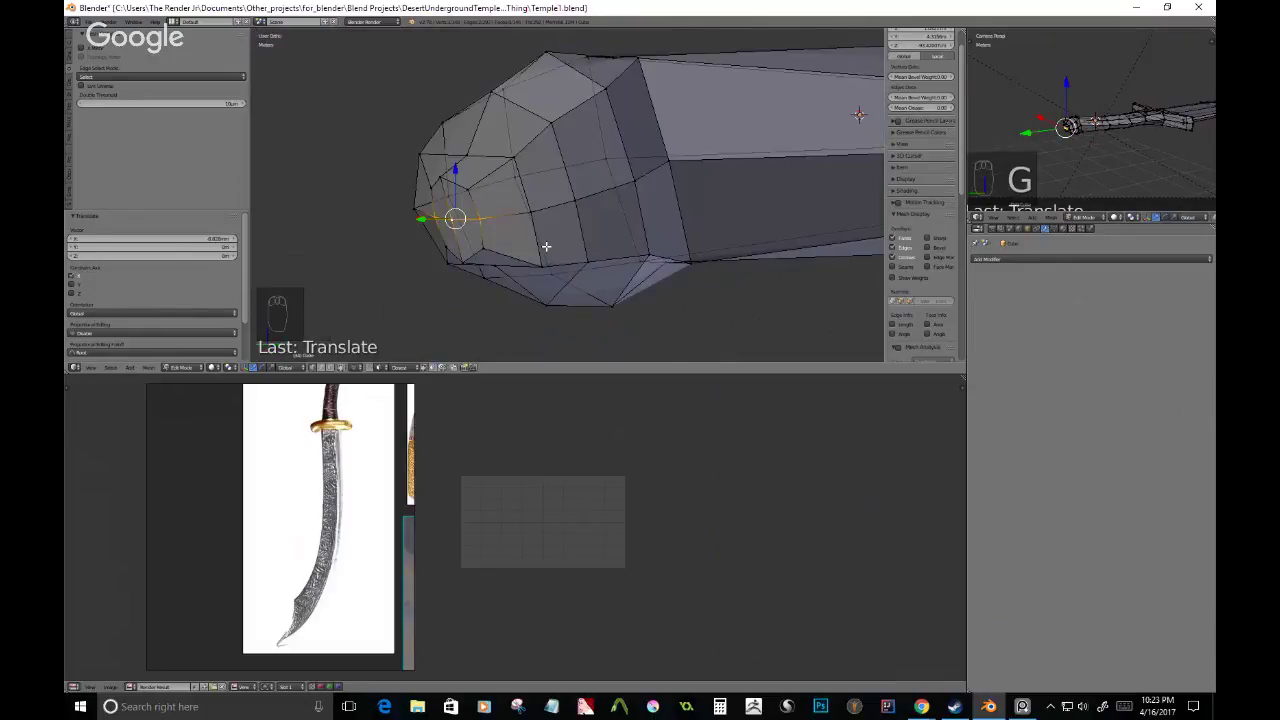
key(Tab)
middle_drag(686, 270, 557, 234)
scroll(557, 234, up, 3)
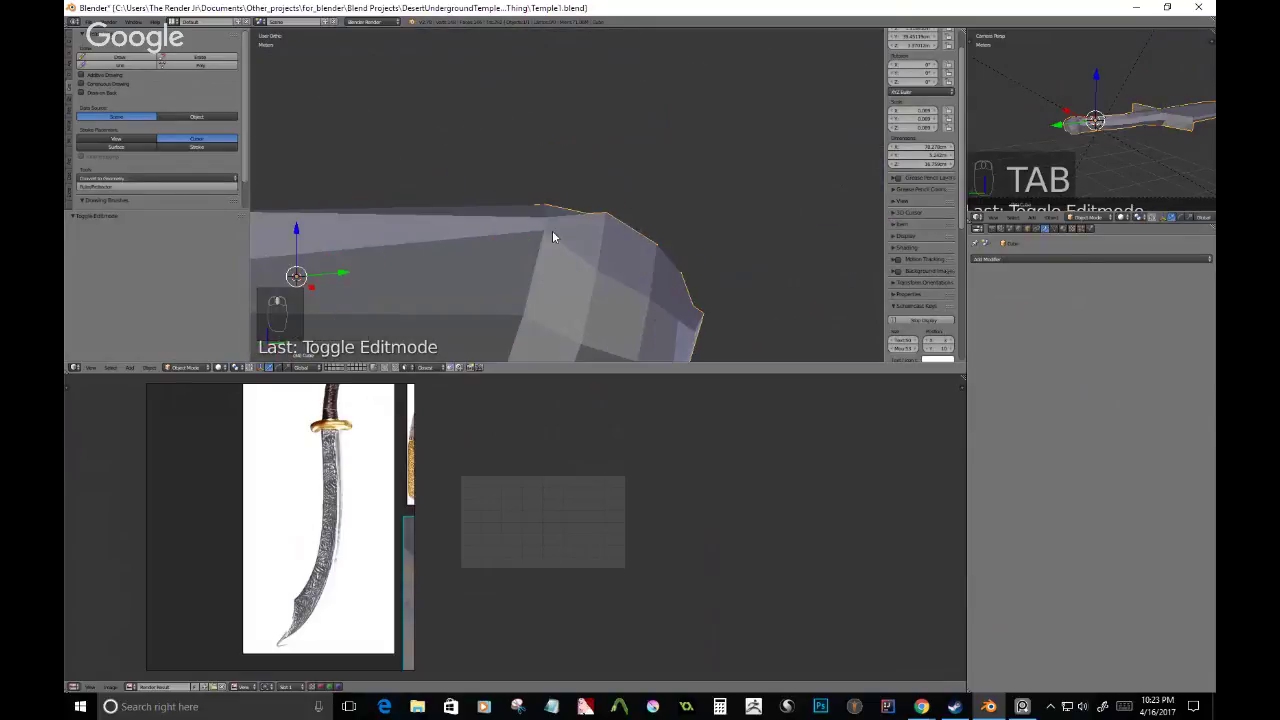
scroll(337, 405, up, 4)
middle_drag(337, 405, 317, 585)
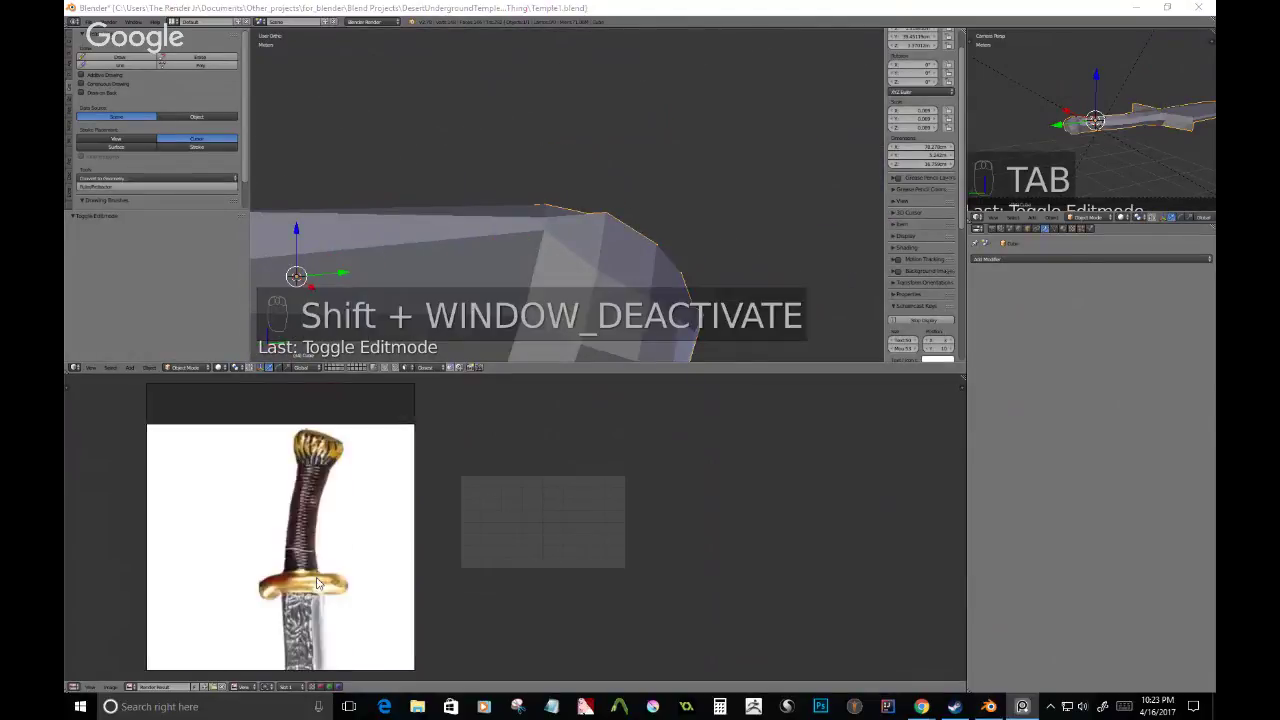
scroll(317, 585, up, 5)
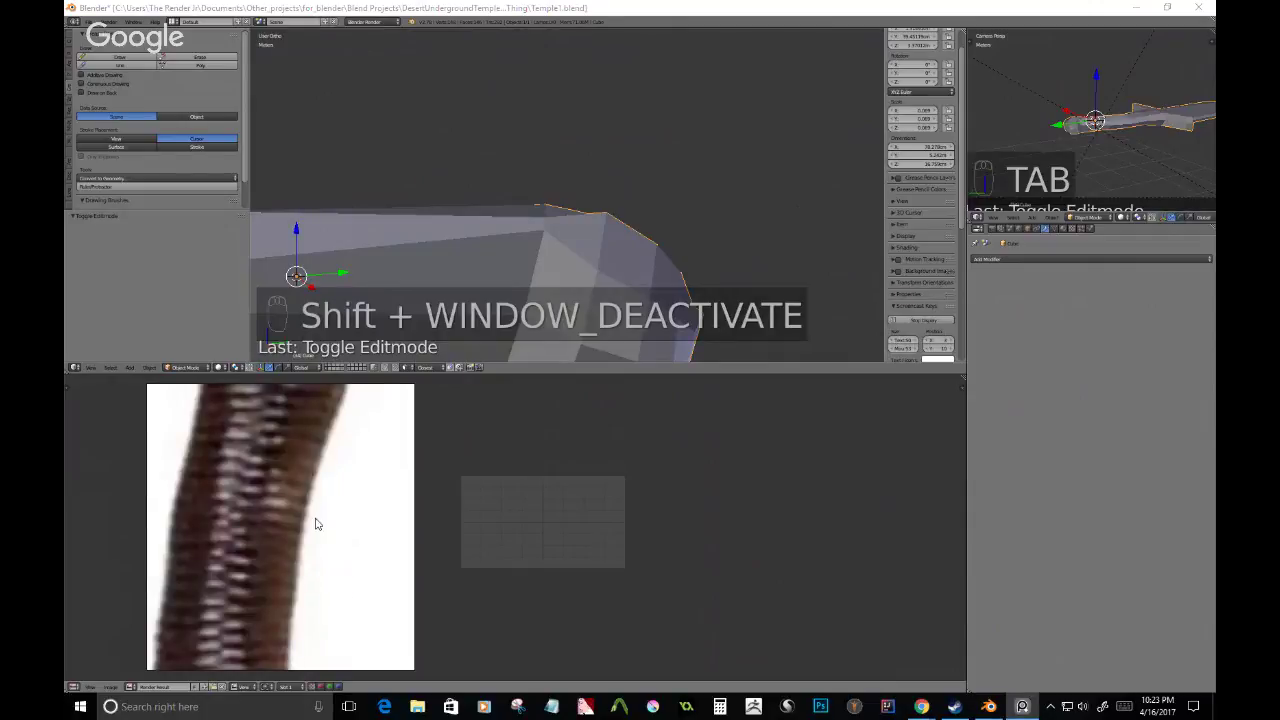
scroll(328, 490, down, 1)
middle_drag(330, 458, 326, 503)
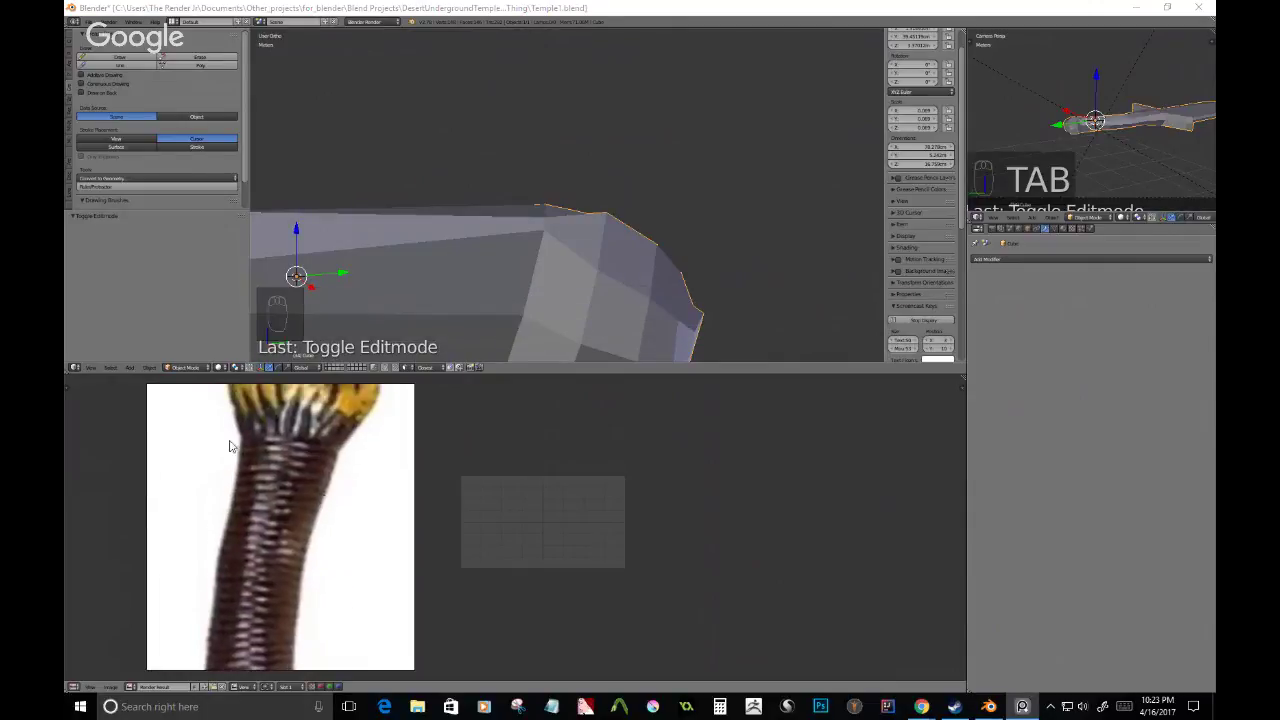
- Return to Edit Mode and select the ring of vertices where the handle meets the pommel
middle_drag(571, 268, 569, 209)
key(Tab)
right_click(569, 203)
shift+right_click(589, 181)
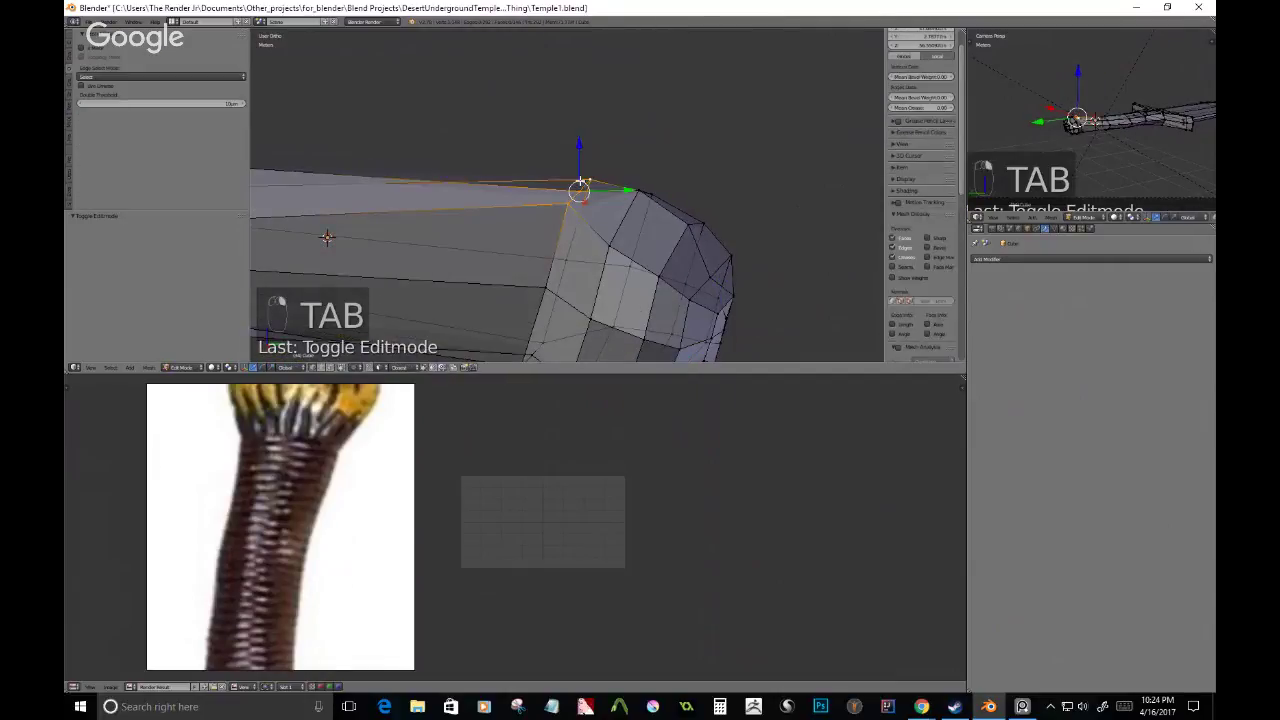
shift+middle_drag(526, 331, 642, 291)
shift+right_click(589, 243)
key(c)
click(585, 236)
right_click(586, 234)
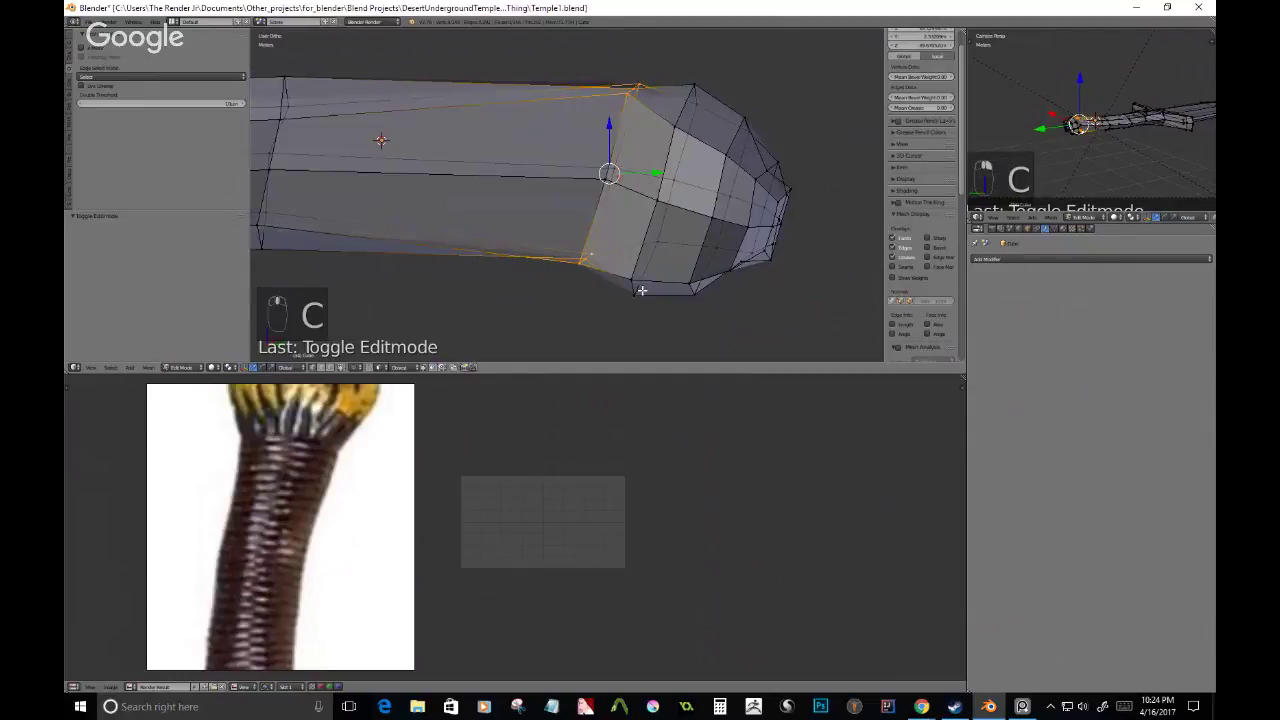
shift+right_click(600, 180)
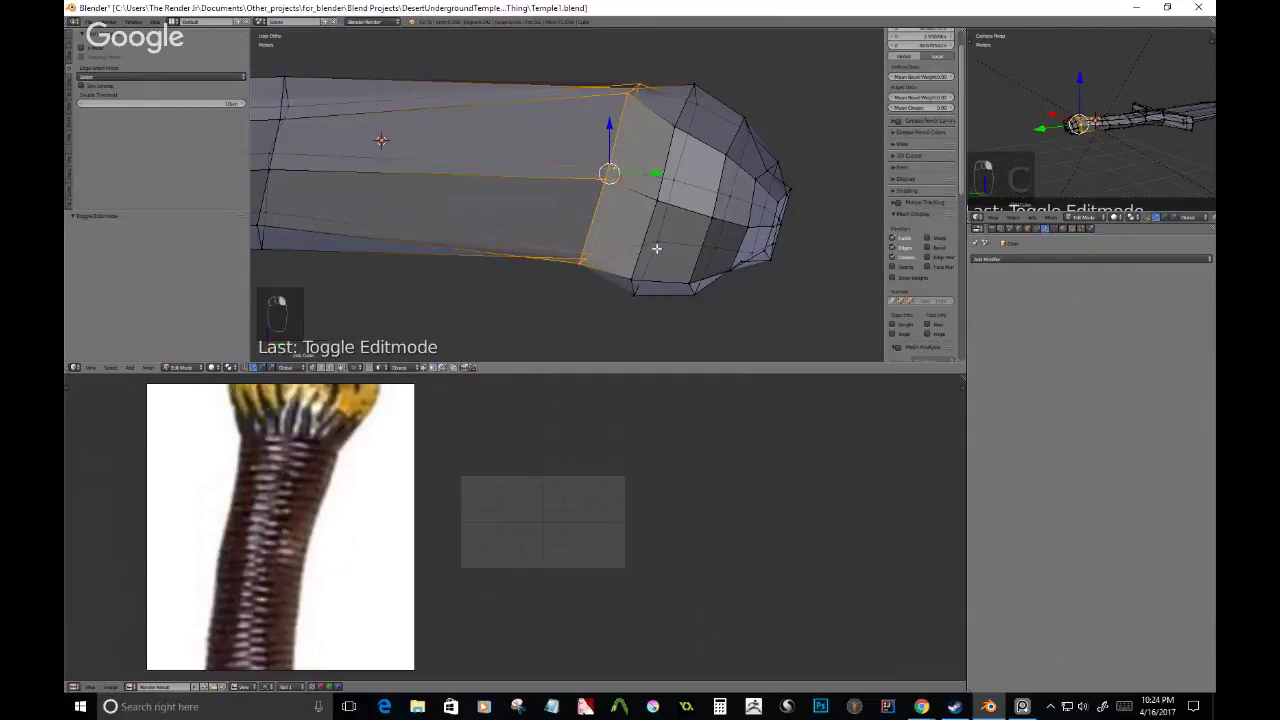
- Add one loop cut around the handle and slide it tight against the base of the pommel
key(ctrl+r)
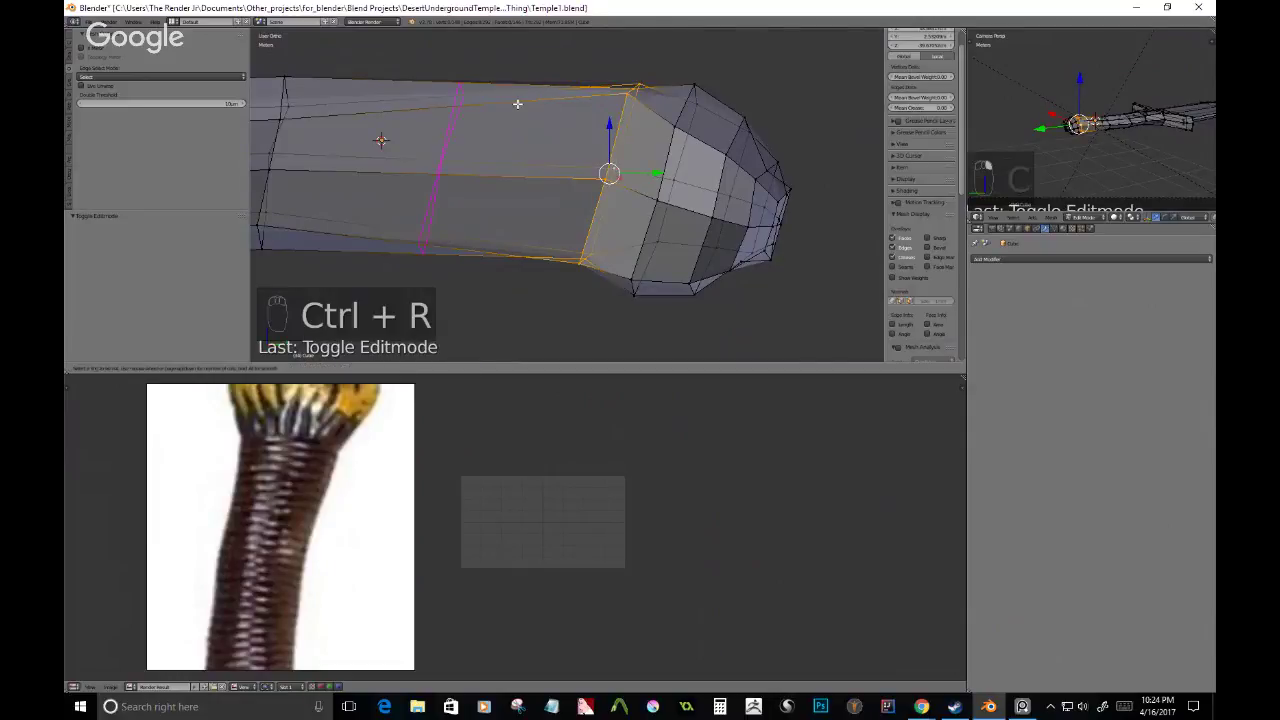
click(517, 103)
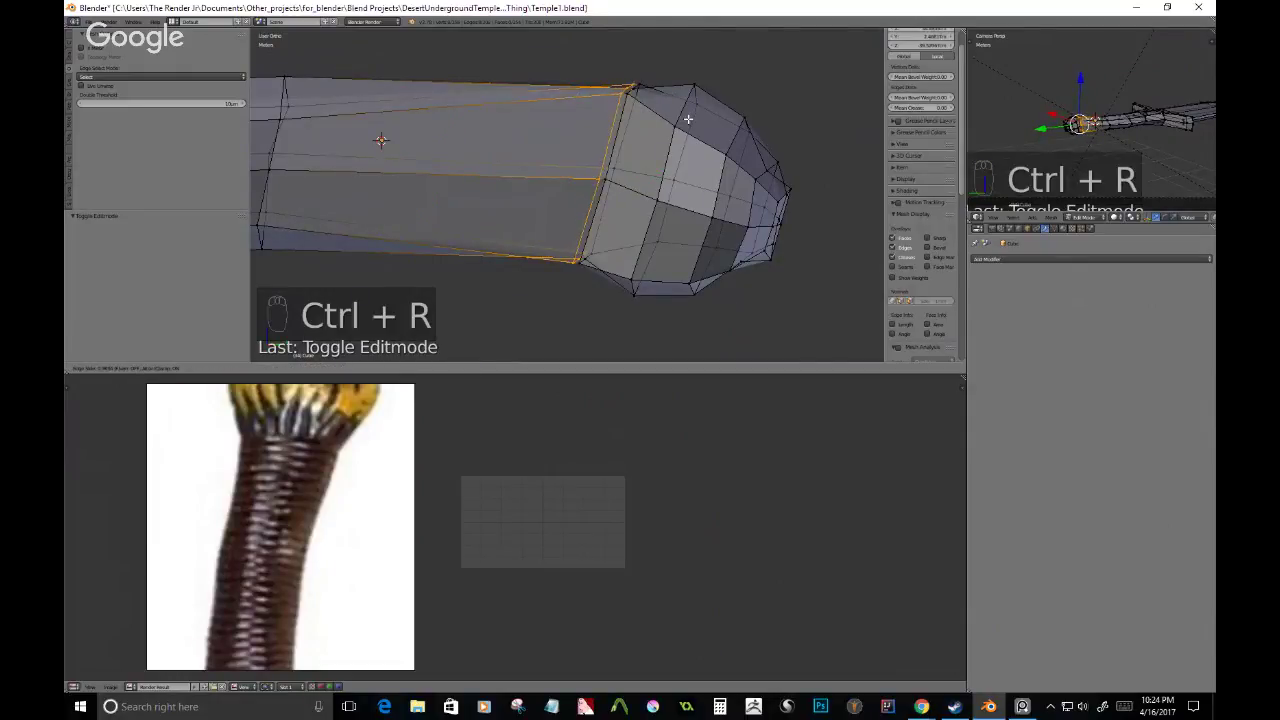
click(688, 119)
- Select the vertex ring at the pommel's base and scale it inward to form a recessed neck between handle and pommel
right_click(634, 92)
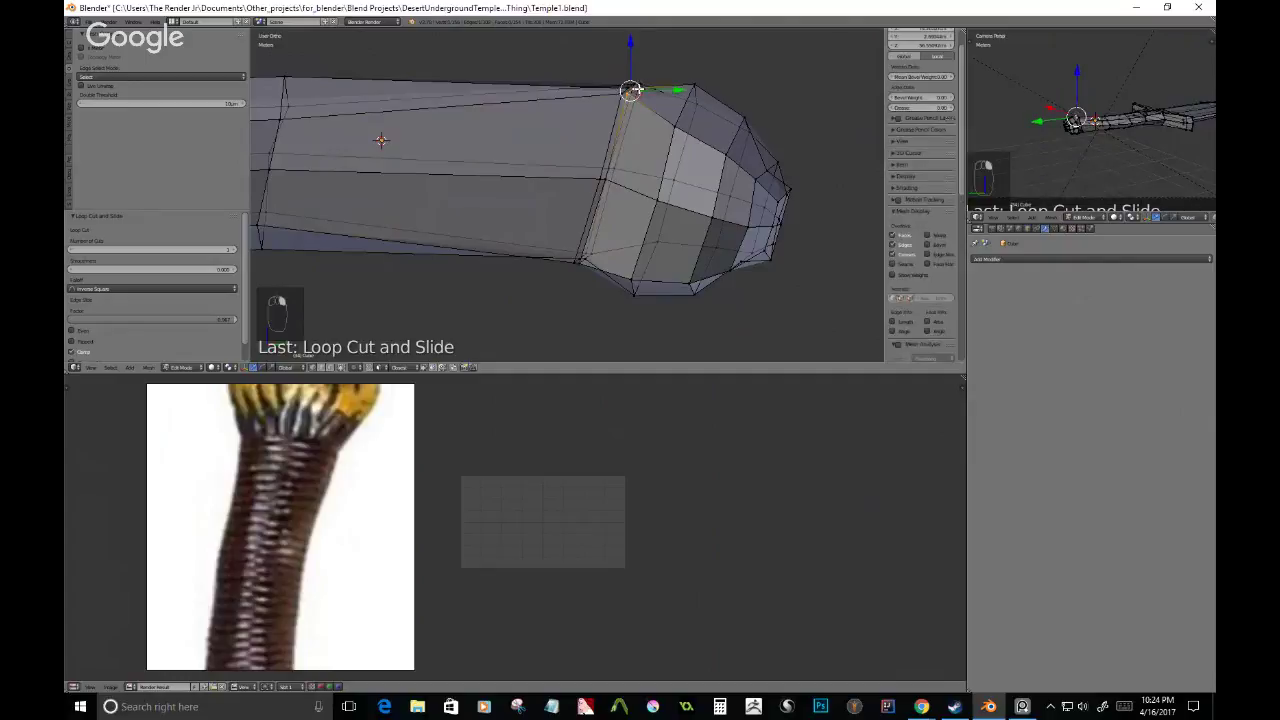
shift+right_click(612, 180)
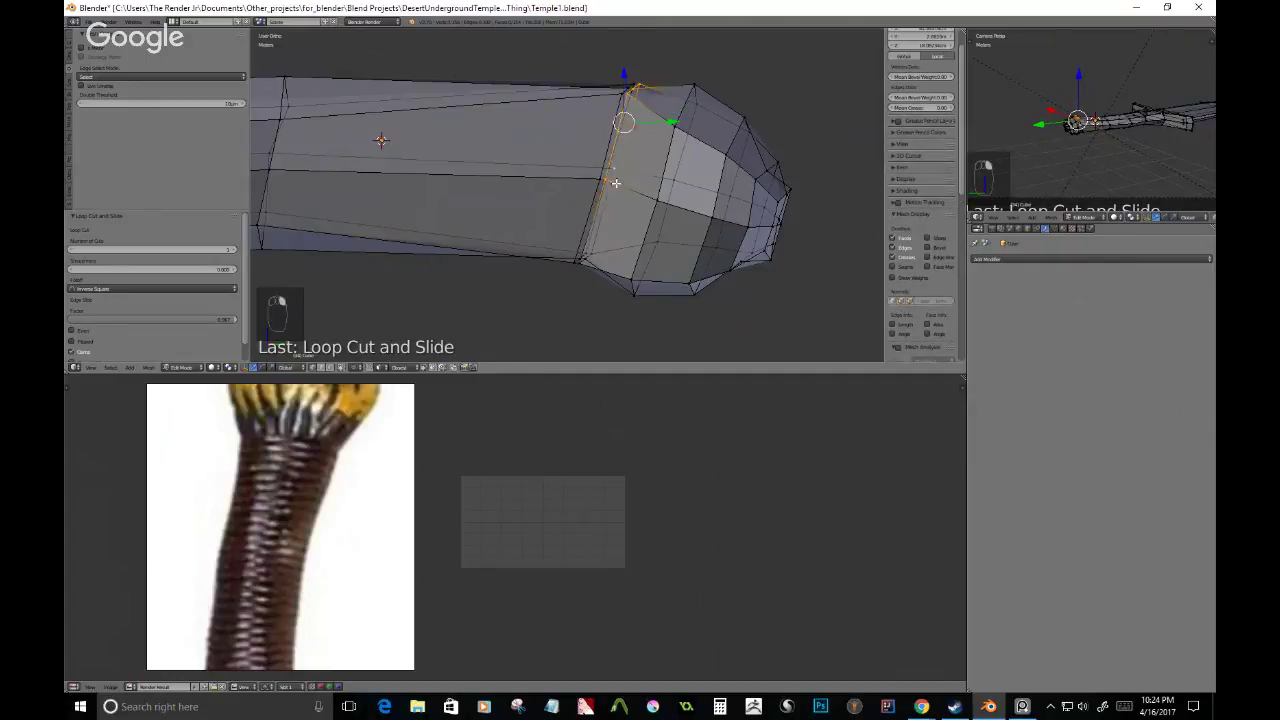
shift+right_click(582, 263)
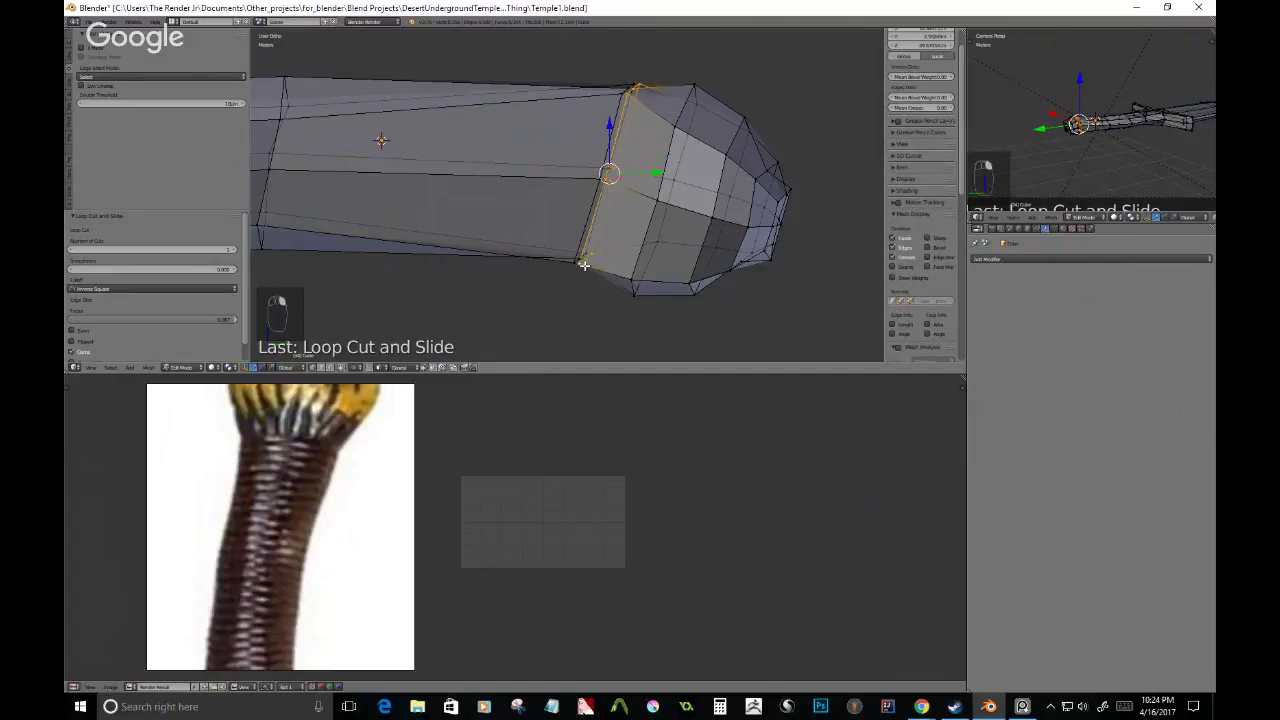
middle_drag(681, 146, 714, 286)
key(s)
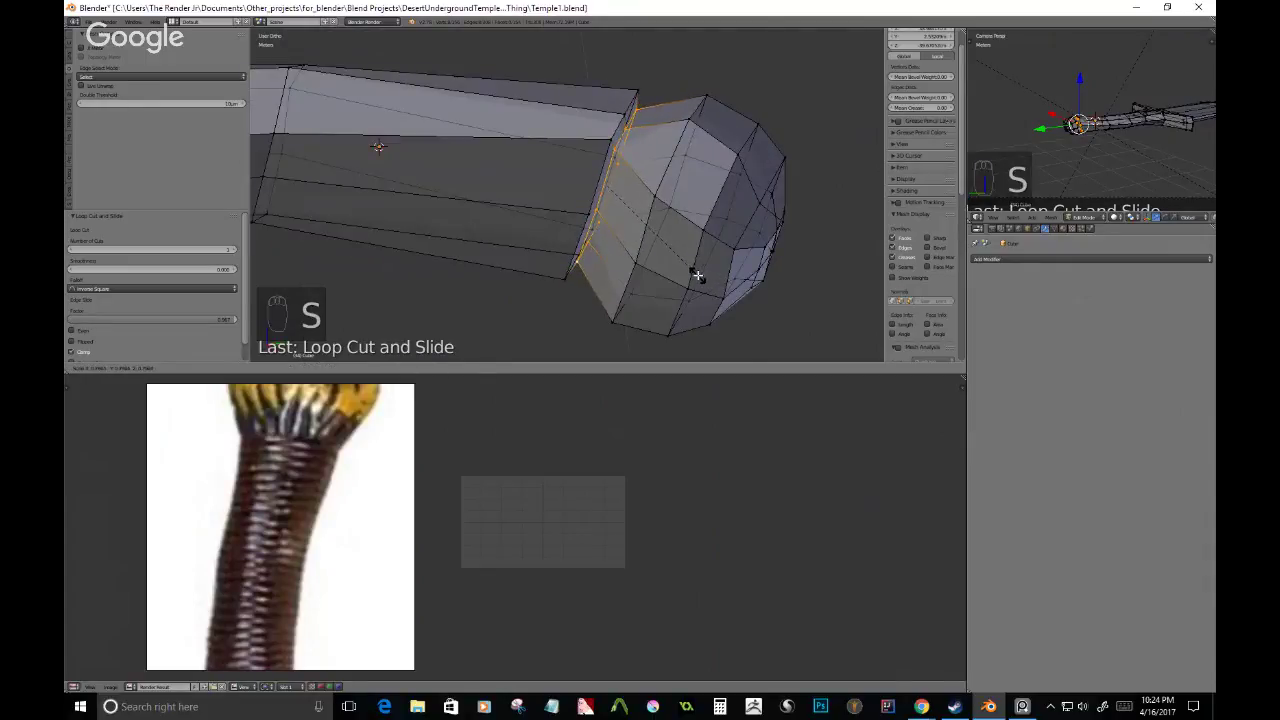
click(690, 274)
middle_drag(686, 274, 672, 194)
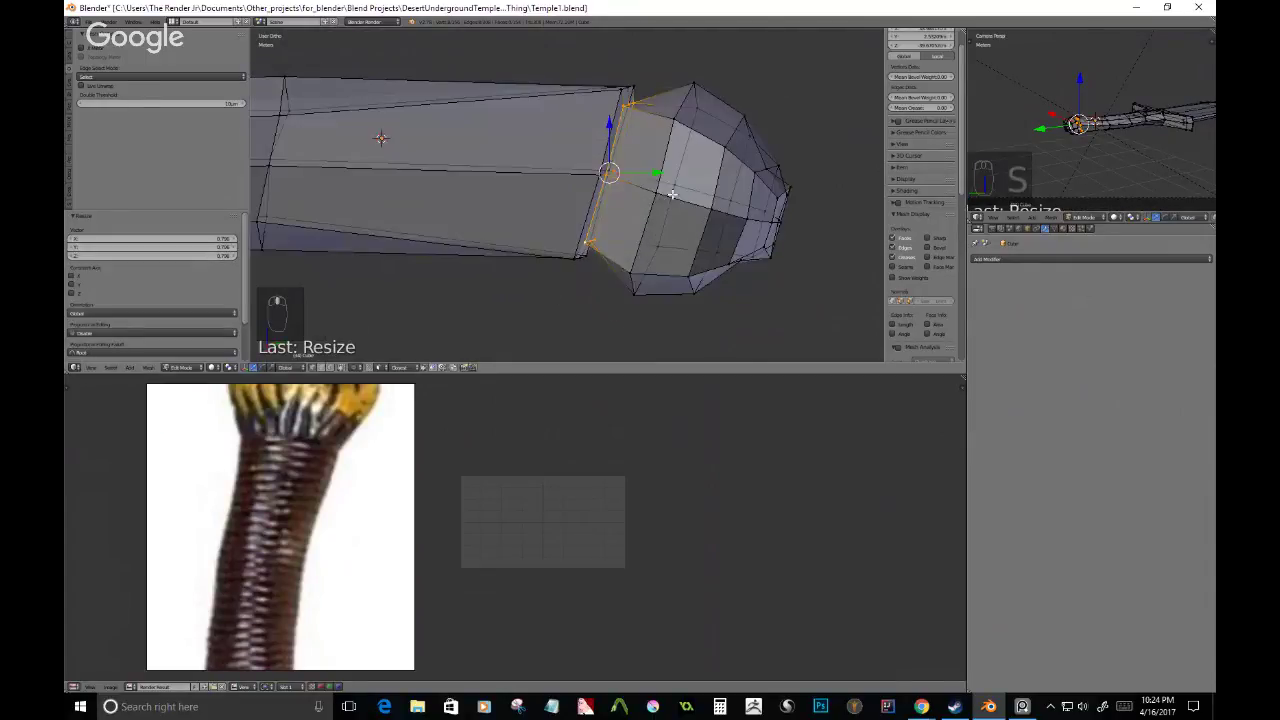
key(s)
click(717, 228)
- Select the upper and lower vertices of the handle's end loop and edge-slide them away from the pommel
right_click(622, 87)
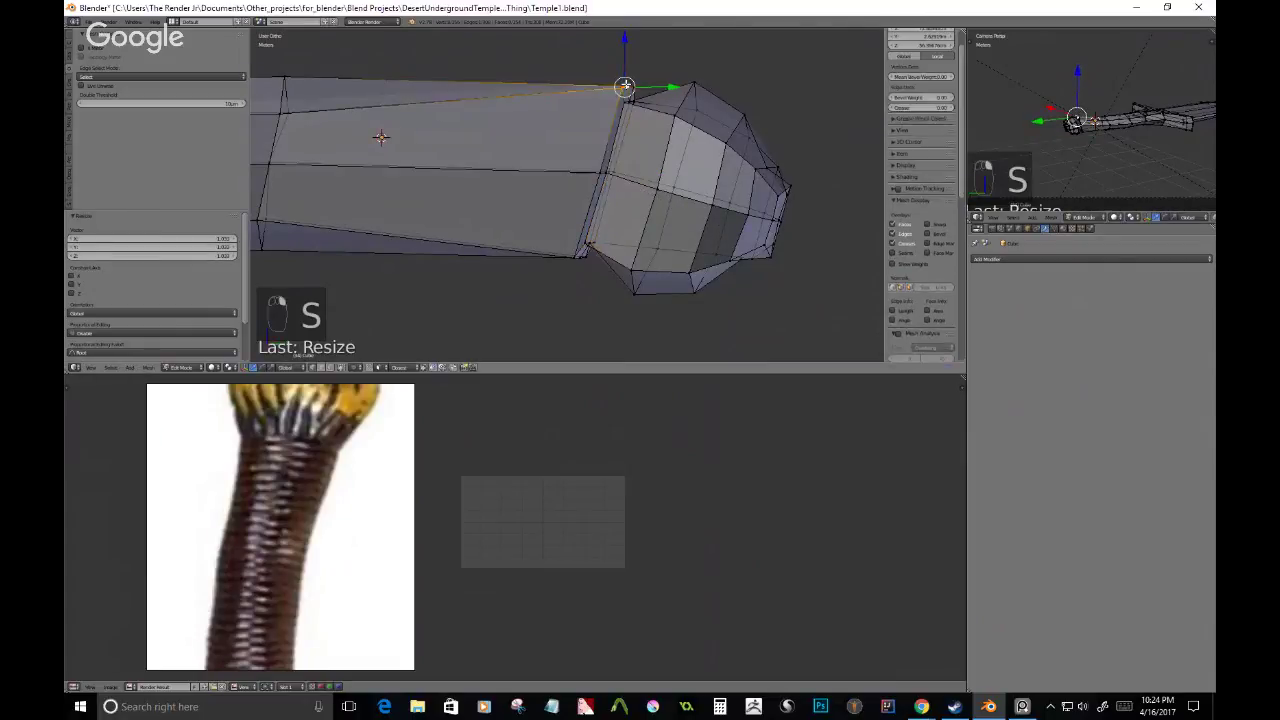
key(c)
right_click(650, 91)
right_click(616, 75)
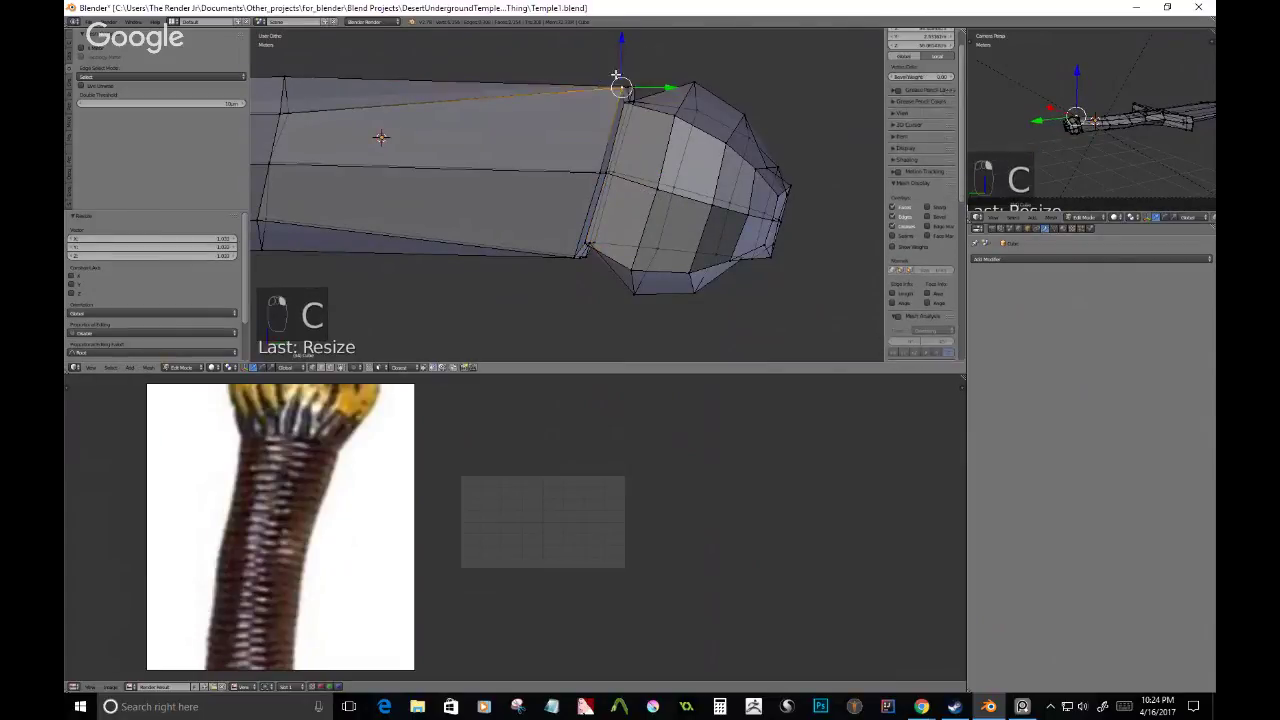
key(b)
drag(611, 71, 648, 98)
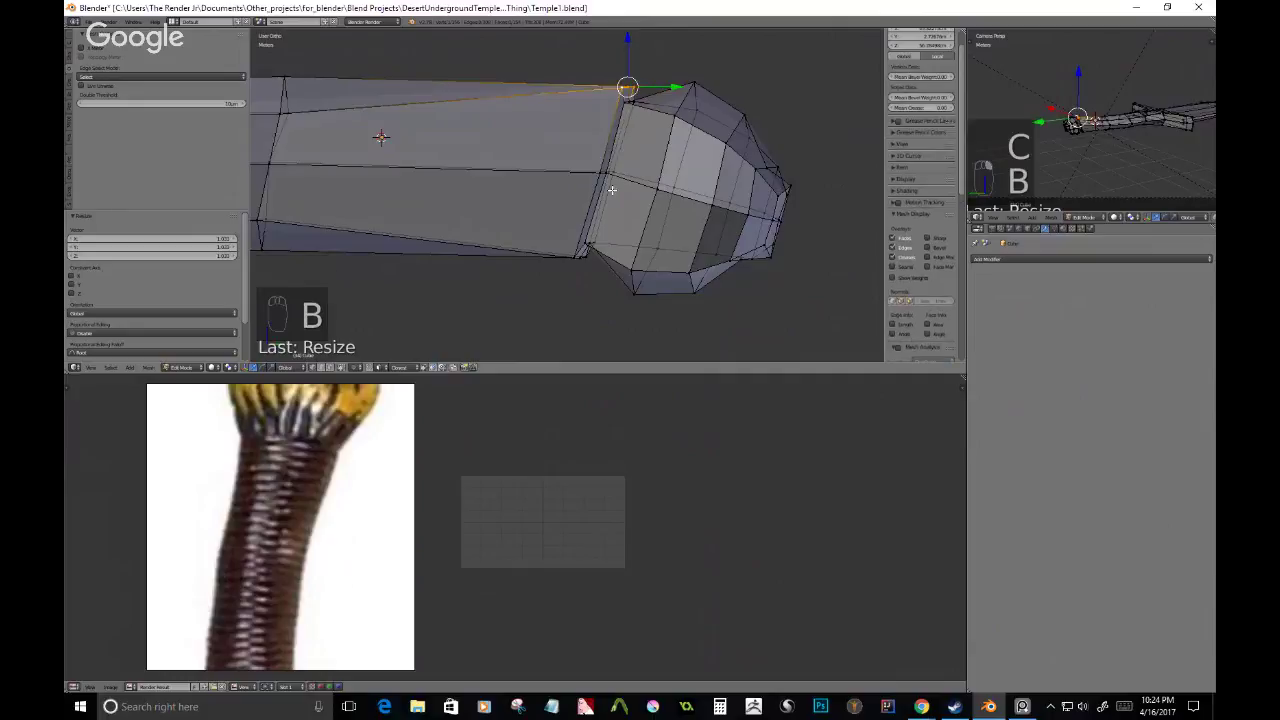
middle_drag(566, 263, 580, 269)
key(c)
click(583, 267)
right_click(586, 269)
key(g)
key(g)
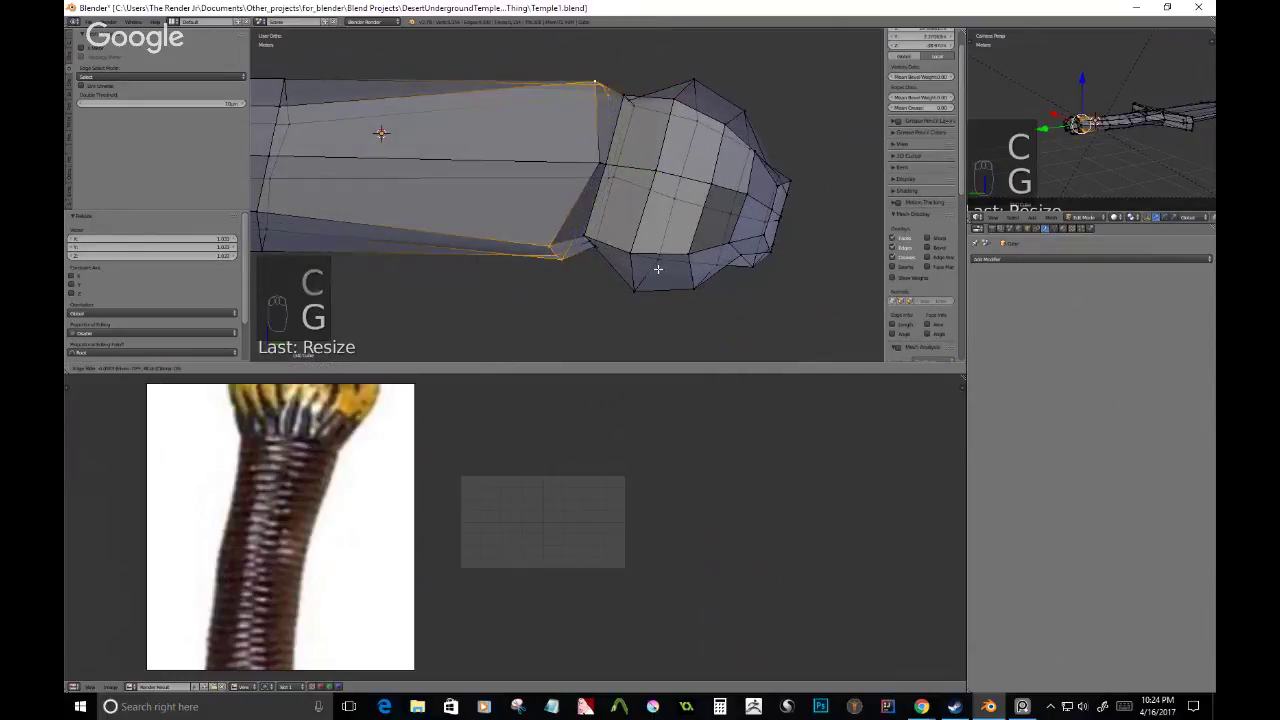
click(656, 267)
- Vertex-slide the middle side vertices of the handle's end loop along the handle to line up with its upper and lower vertices
middle_drag(656, 267, 601, 198)
right_click(489, 209)
key(g)
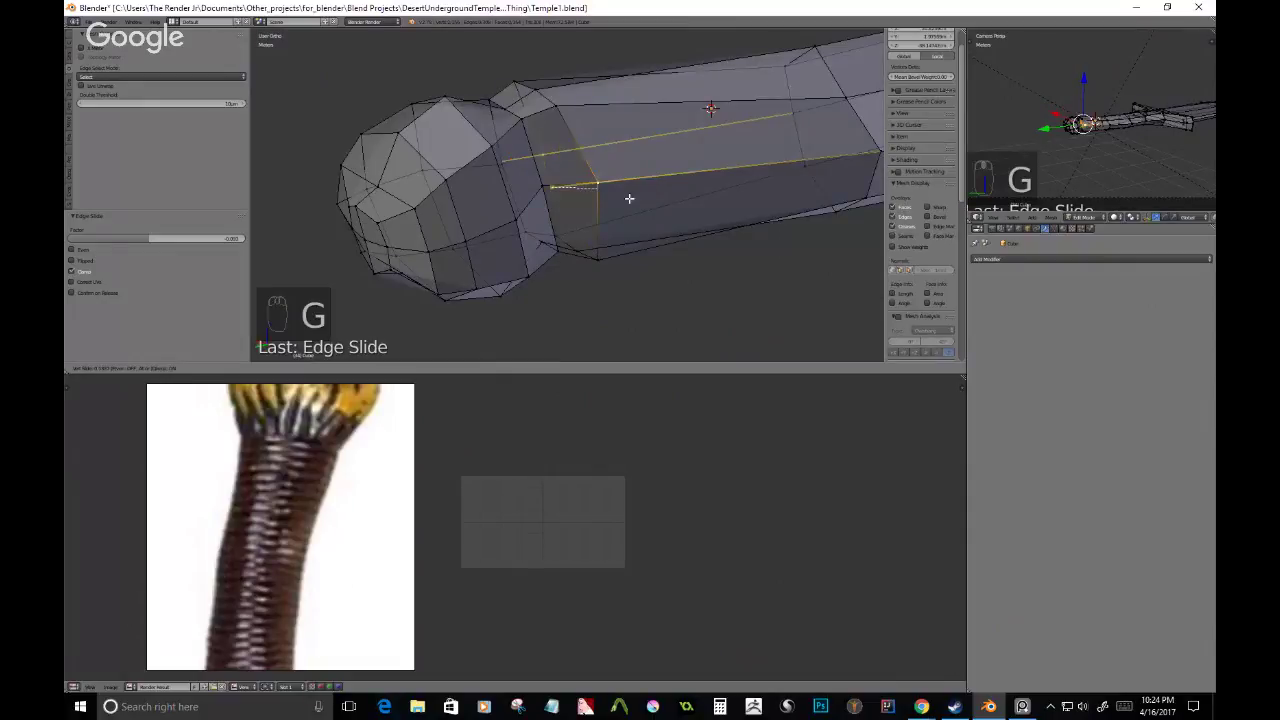
click(629, 198)
middle_drag(629, 198, 601, 183)
key(g)
key(g)
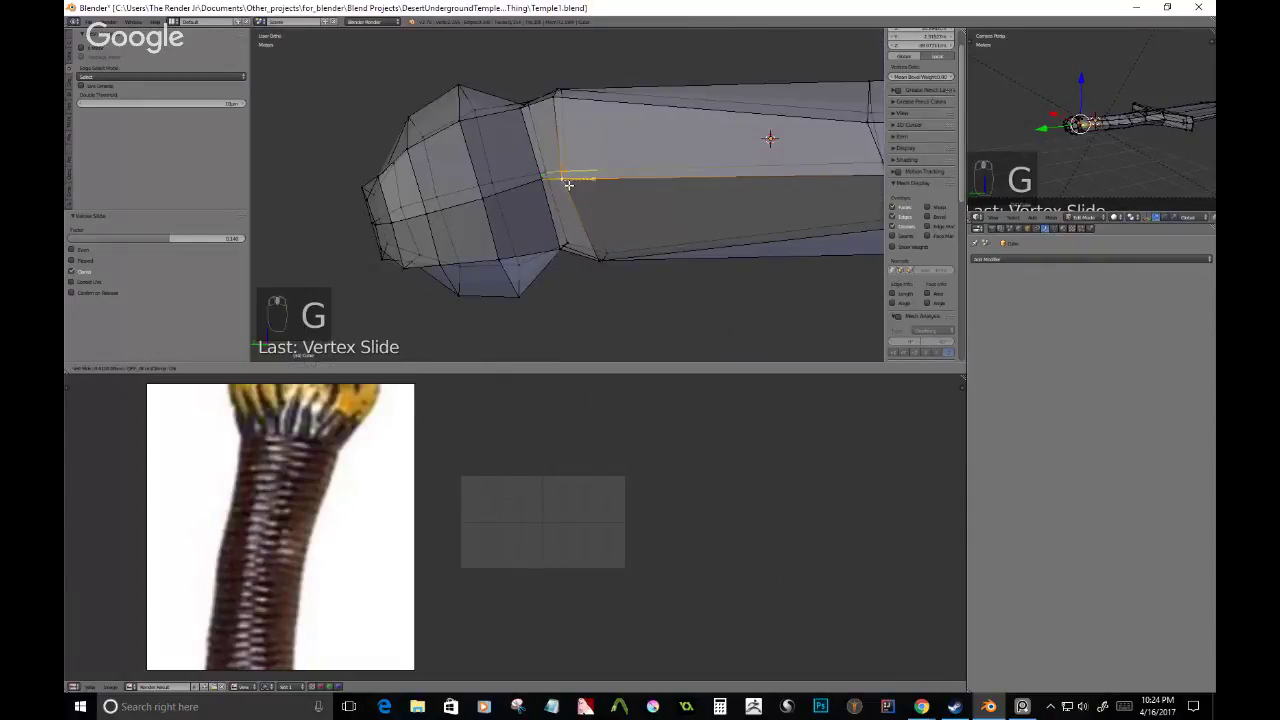
click(599, 196)
- Edge-slide the upper and lower corner vertices of the handle's end loop back toward the pommel
middle_drag(599, 196, 608, 240)
key(c)
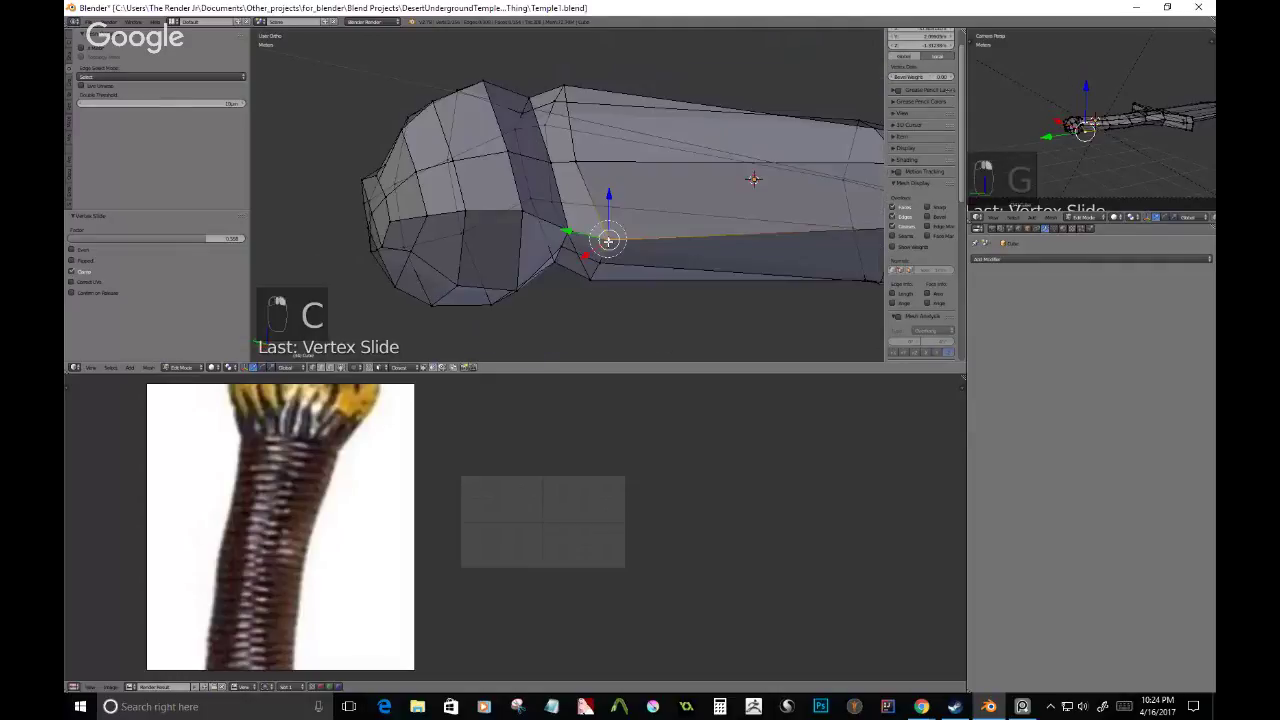
drag(608, 240, 610, 194)
key(c)
click(558, 117)
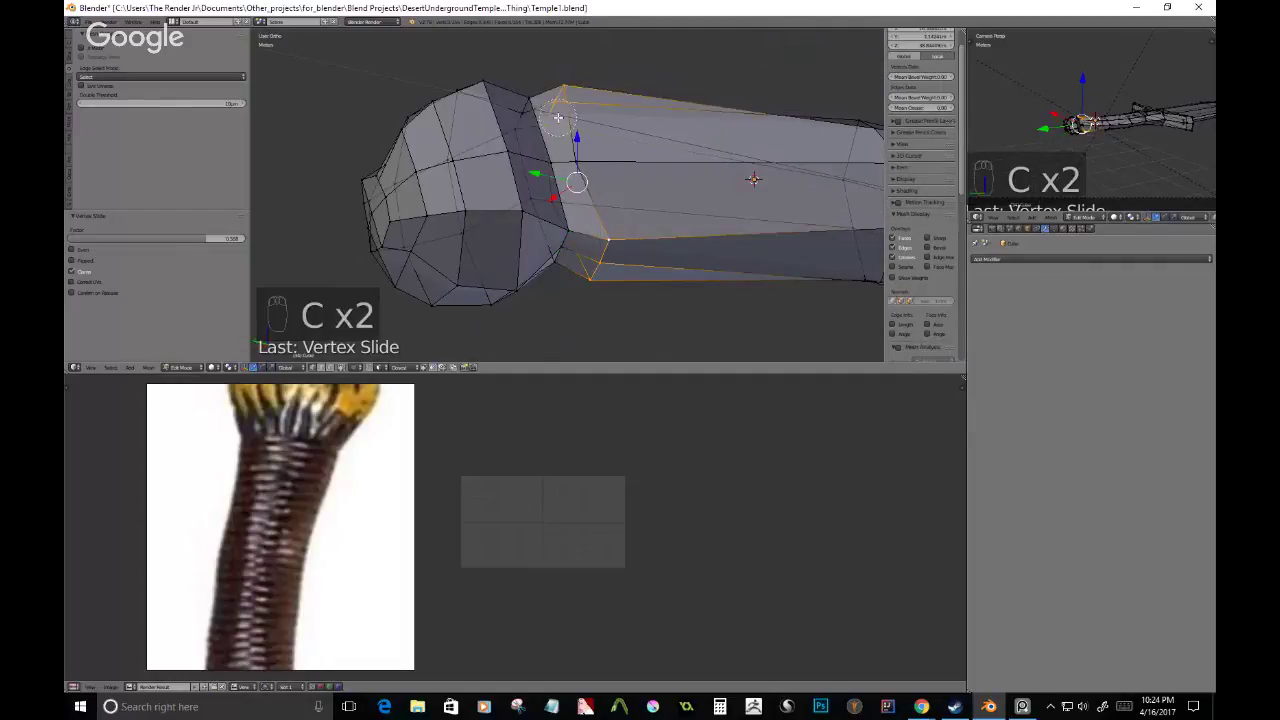
right_click(558, 117)
key(g)
key(g)
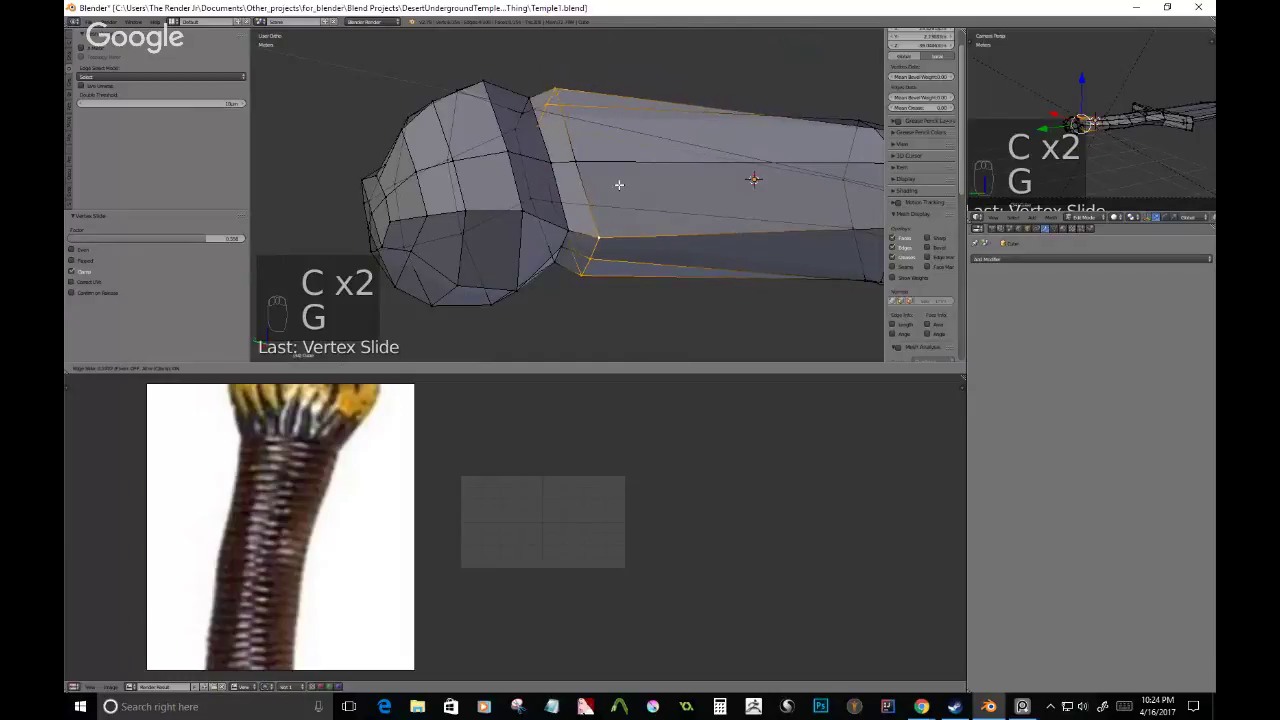
click(568, 164)
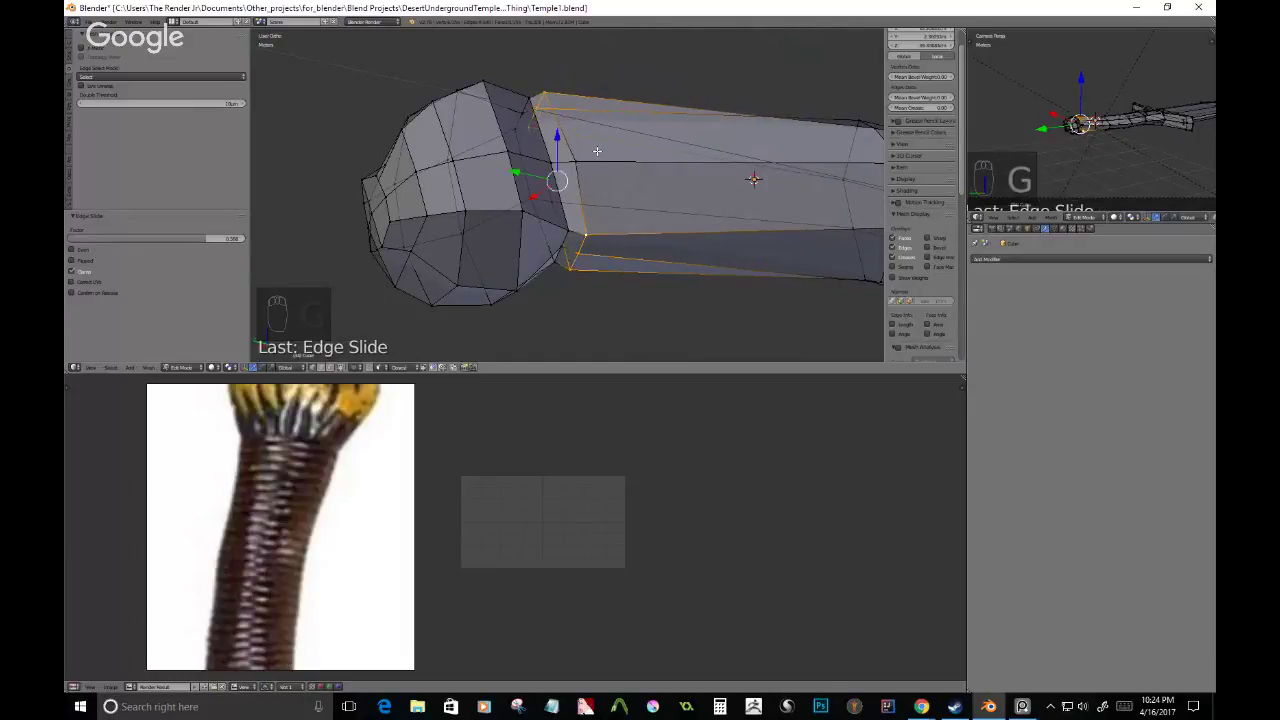
- Select the full edge loop at the pommel's neck and check the pommel's shape in Object Mode
middle_drag(597, 151, 549, 171)
alt+right_click(543, 186)
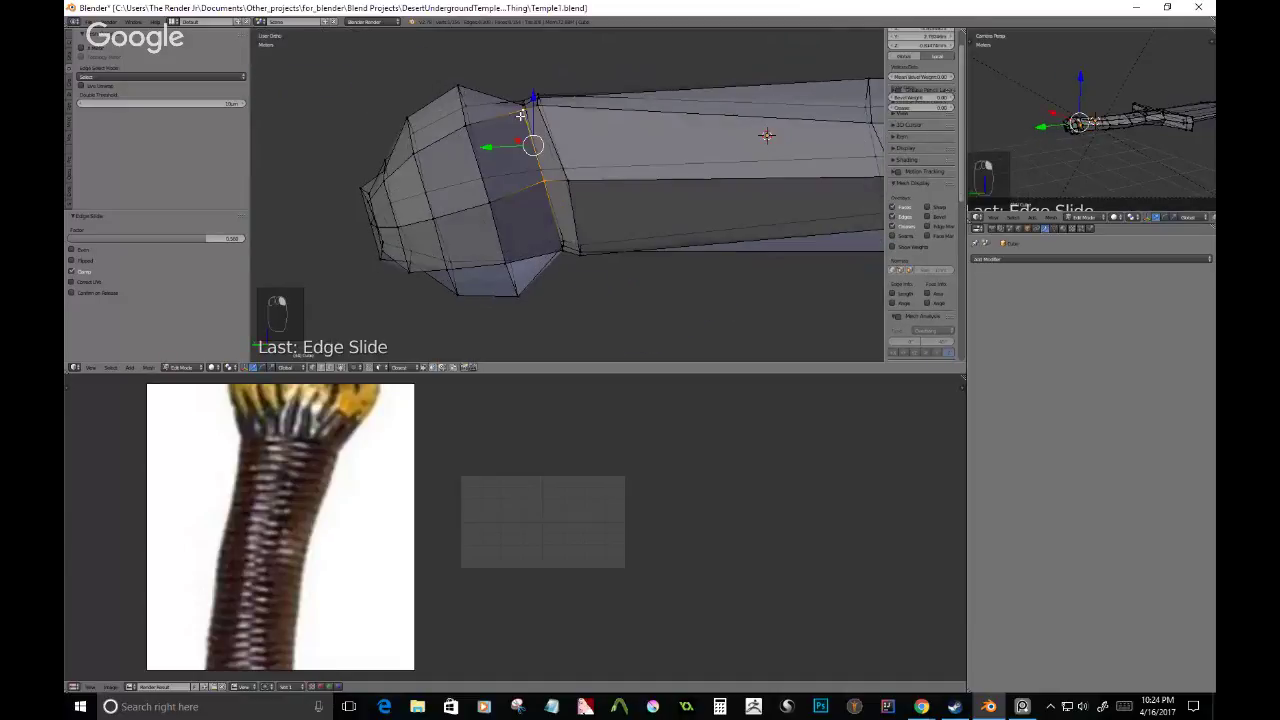
key(ctrl+e)
click(523, 171)
click(333, 561)
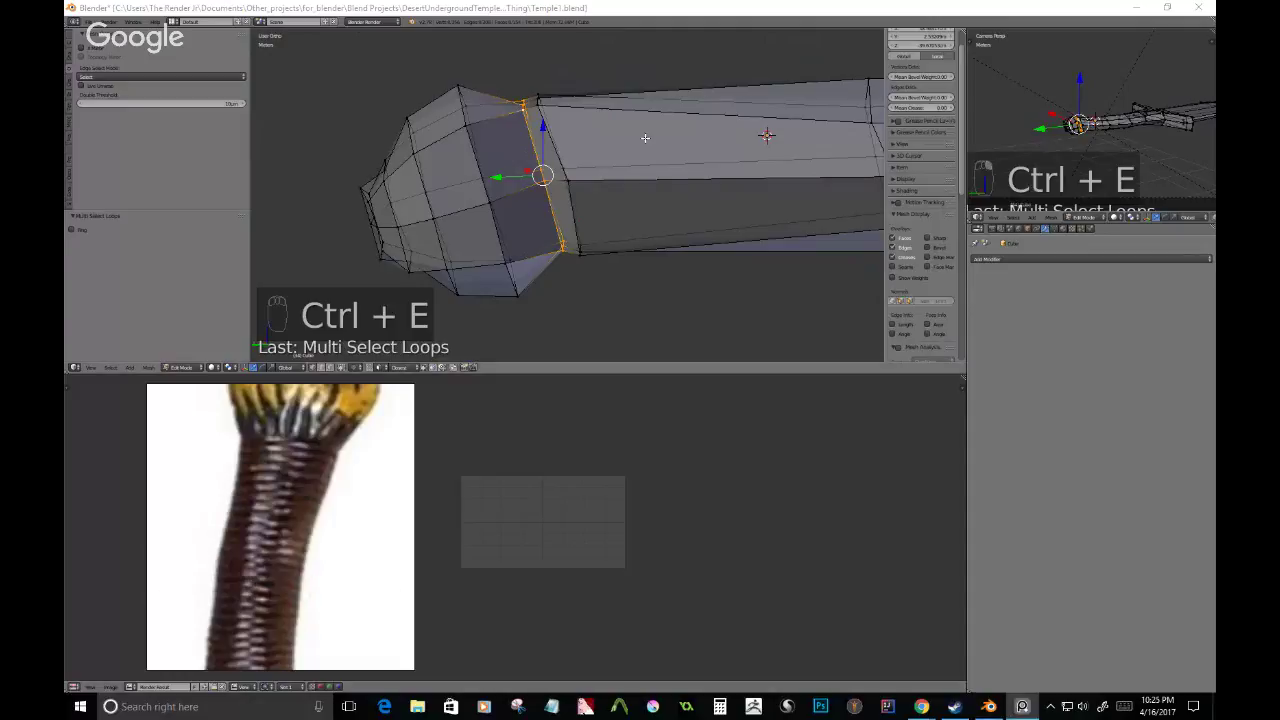
middle_drag(570, 195, 366, 163)
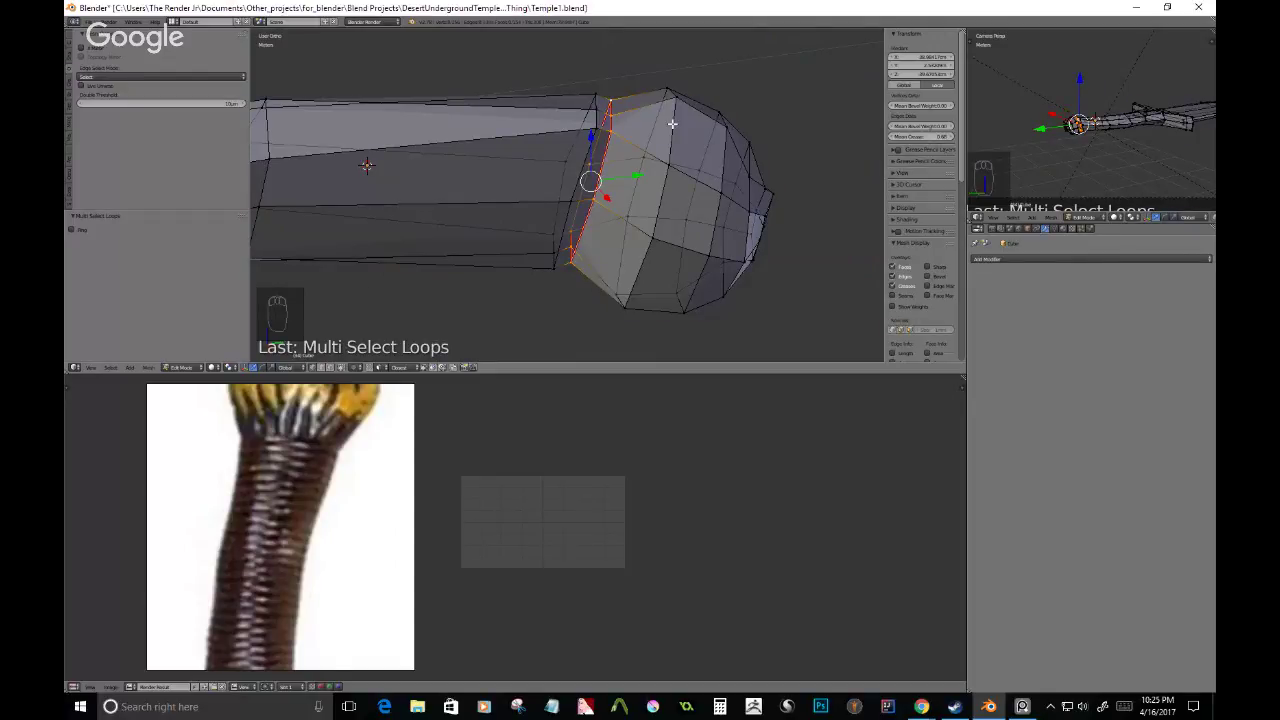
key(Tab)
middle_drag(673, 123, 595, 92)
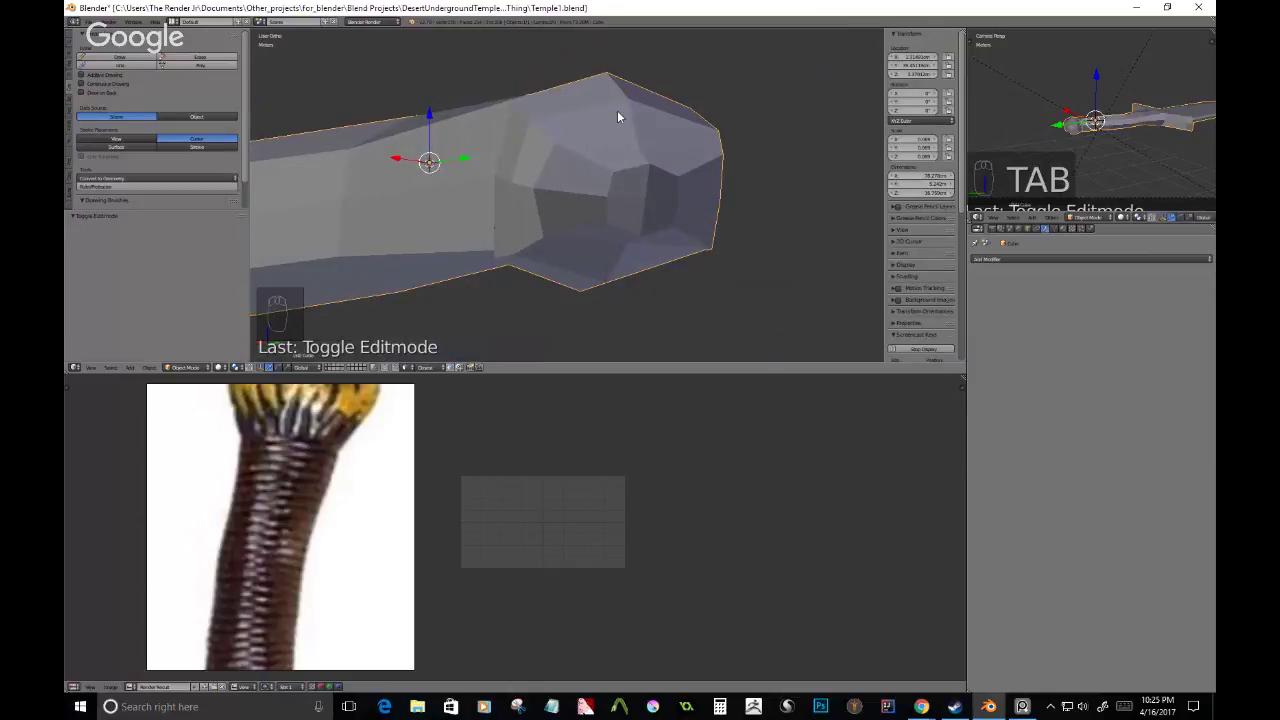
key(Tab)
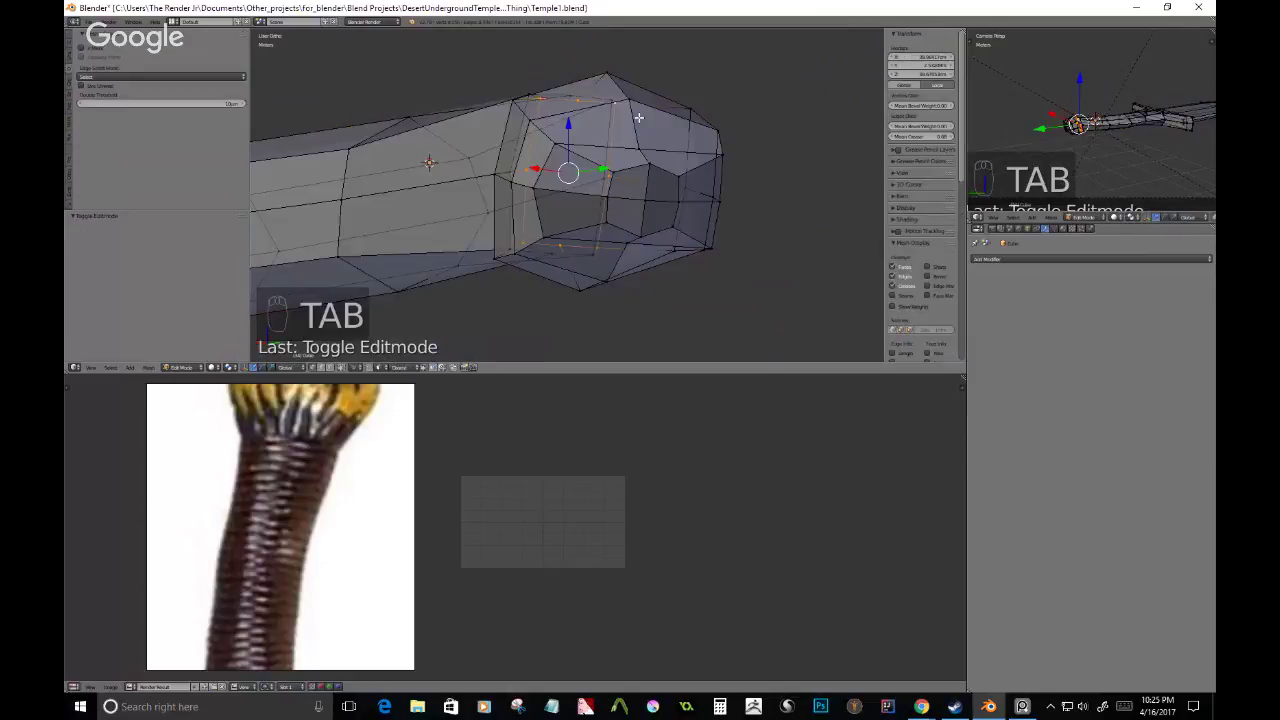
- Vertex-slide vertices on the upper side of the pommel to even out its rounding
right_click(639, 148)
key(g)
key(g)
click(636, 124)
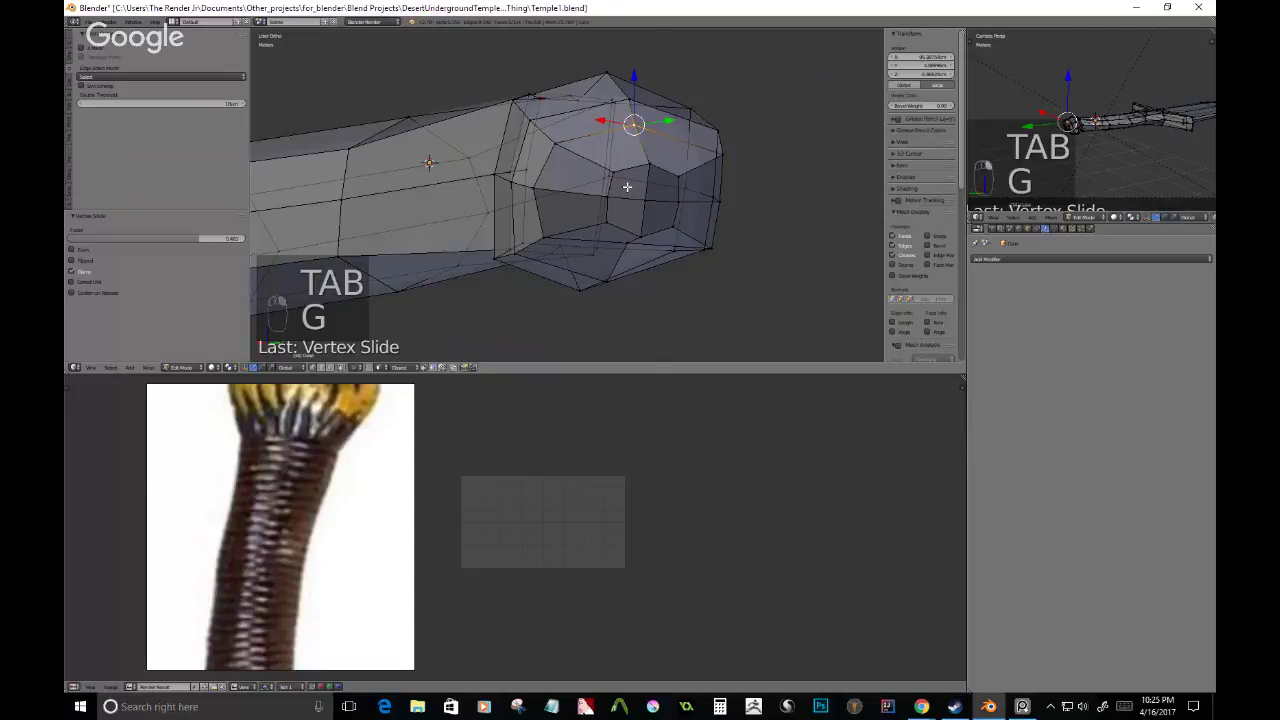
middle_drag(627, 187, 599, 205)
key(g)
key(g)
click(635, 180)
- Move the side vertices of the pommel freely to round its silhouette
key(g)
click(733, 258)
key(g)
click(450, 181)
shift+right_click(750, 200)
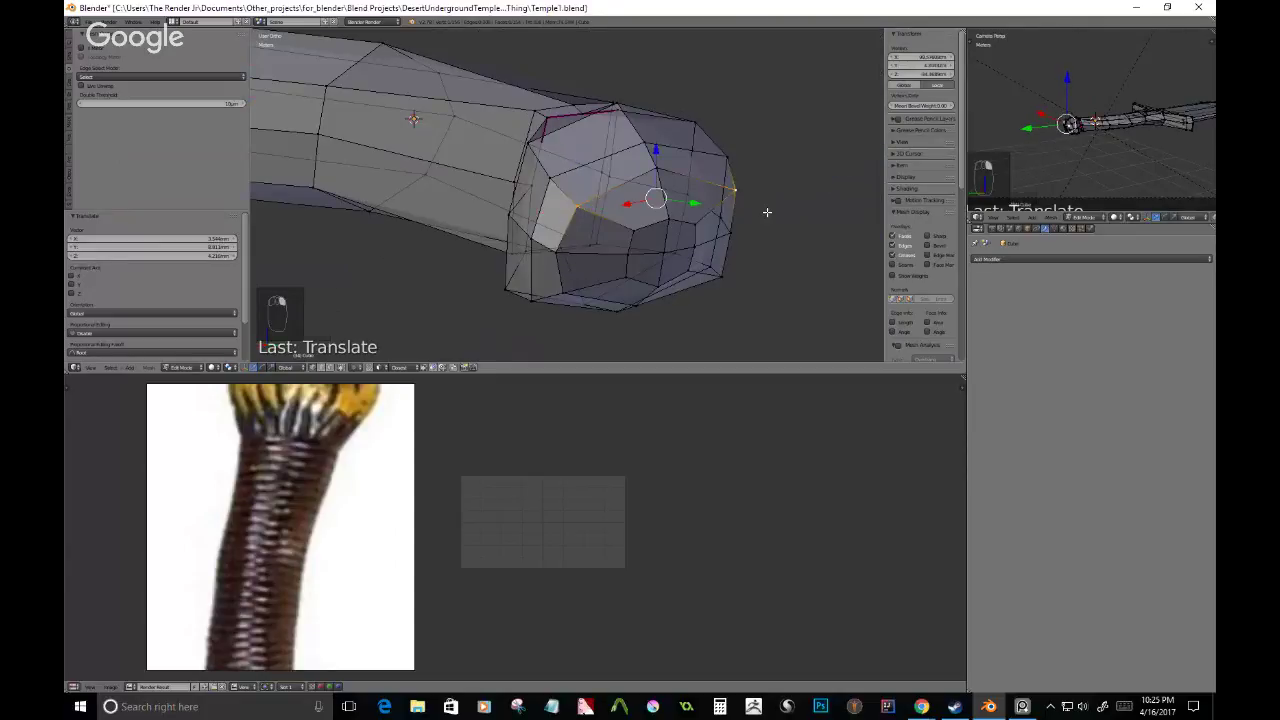
key(g)
key(x)
right_click(764, 221)
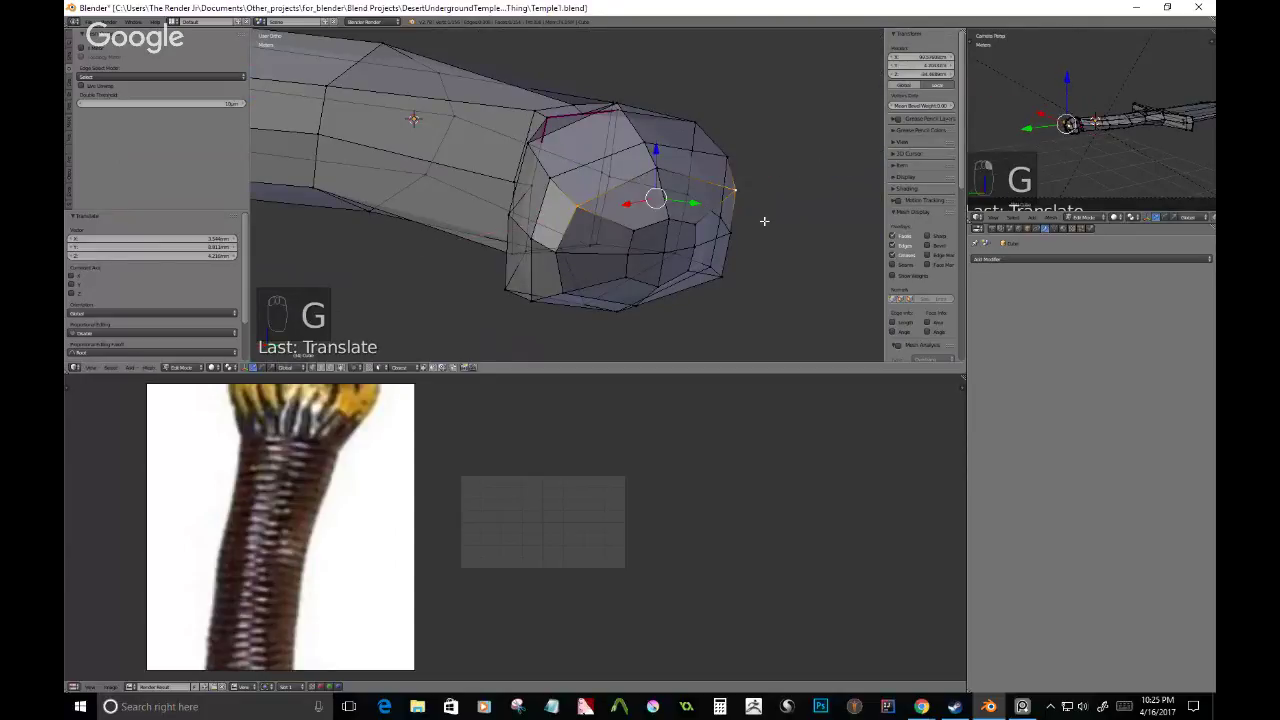
key(s)
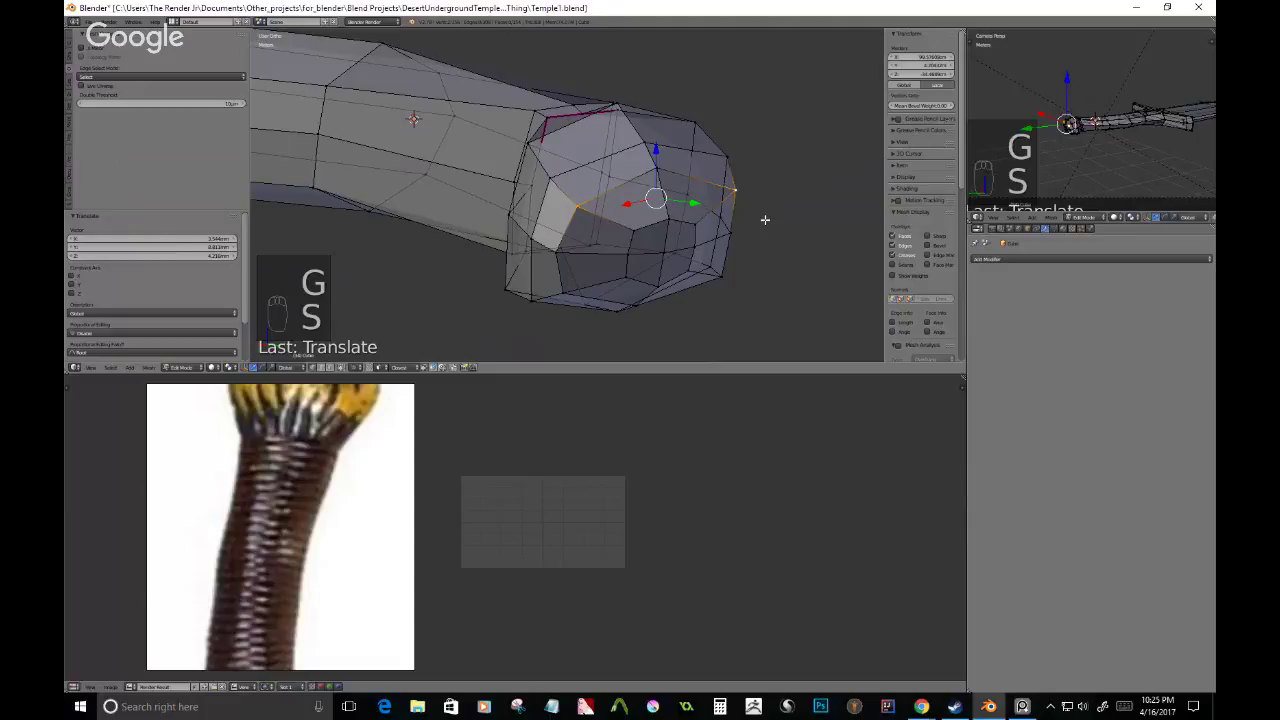
- Vertex-slide the two opposite side vertices of the pommel along their edges to round its sides
key(g)
key(g)
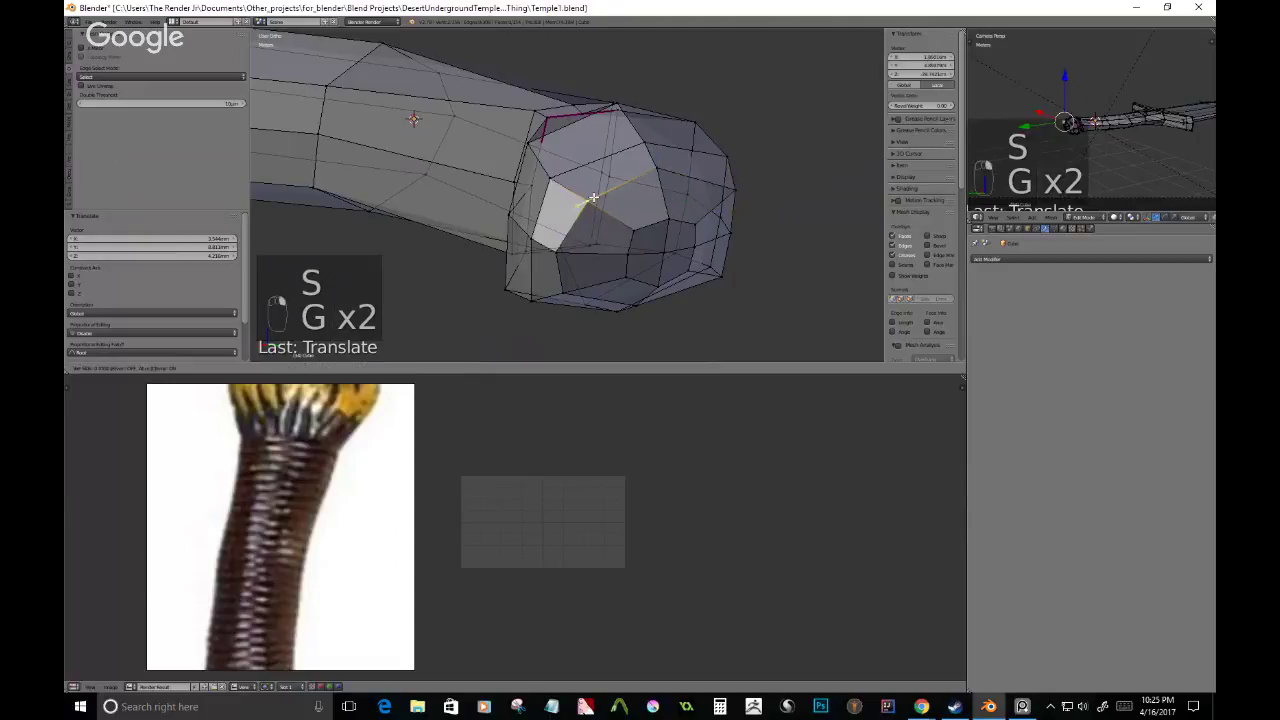
key(g)
click(733, 191)
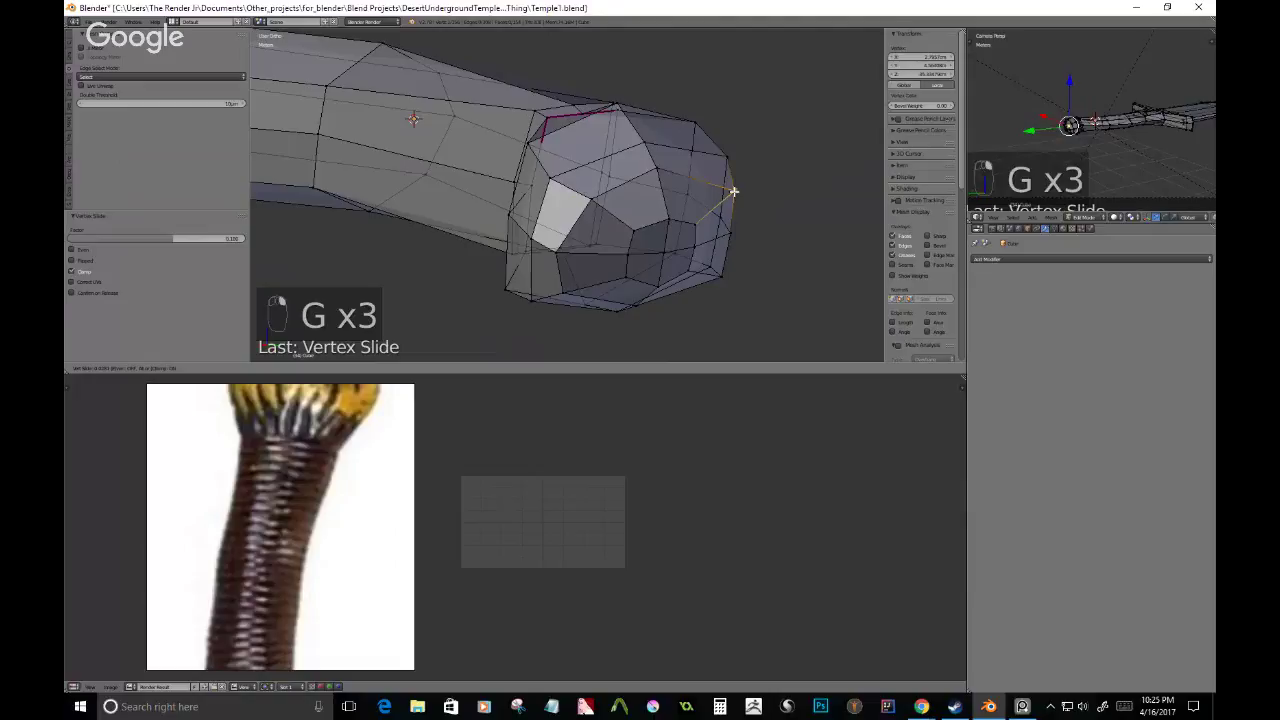
- Vertex-slide the vertices on the pommel's neck-facing side to even out its rounded shape
middle_drag(733, 191, 506, 157)
right_click(506, 157)
key(g)
click(520, 160)
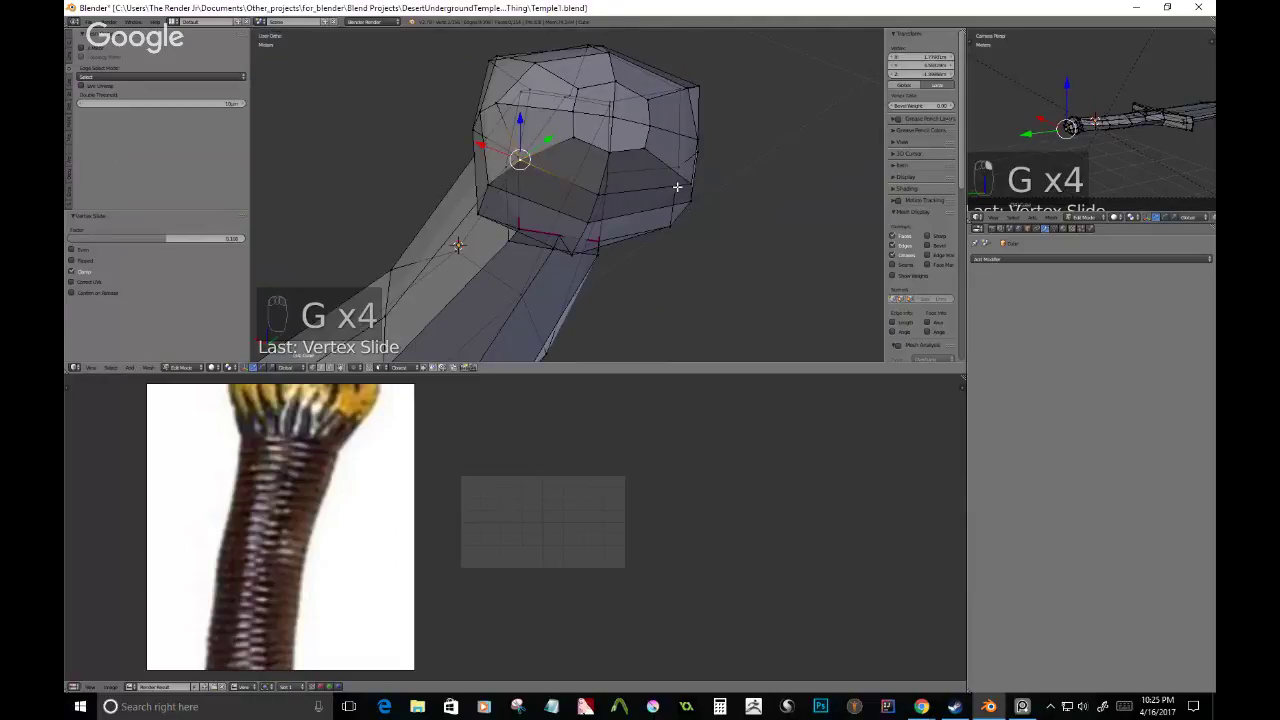
right_click(543, 247)
key(g)
key(g)
click(574, 182)
middle_drag(677, 187, 197, 133)
key(g)
key(g)
click(570, 229)
- Return to Object Mode and apply smooth shading to the whole sword
key(Tab)
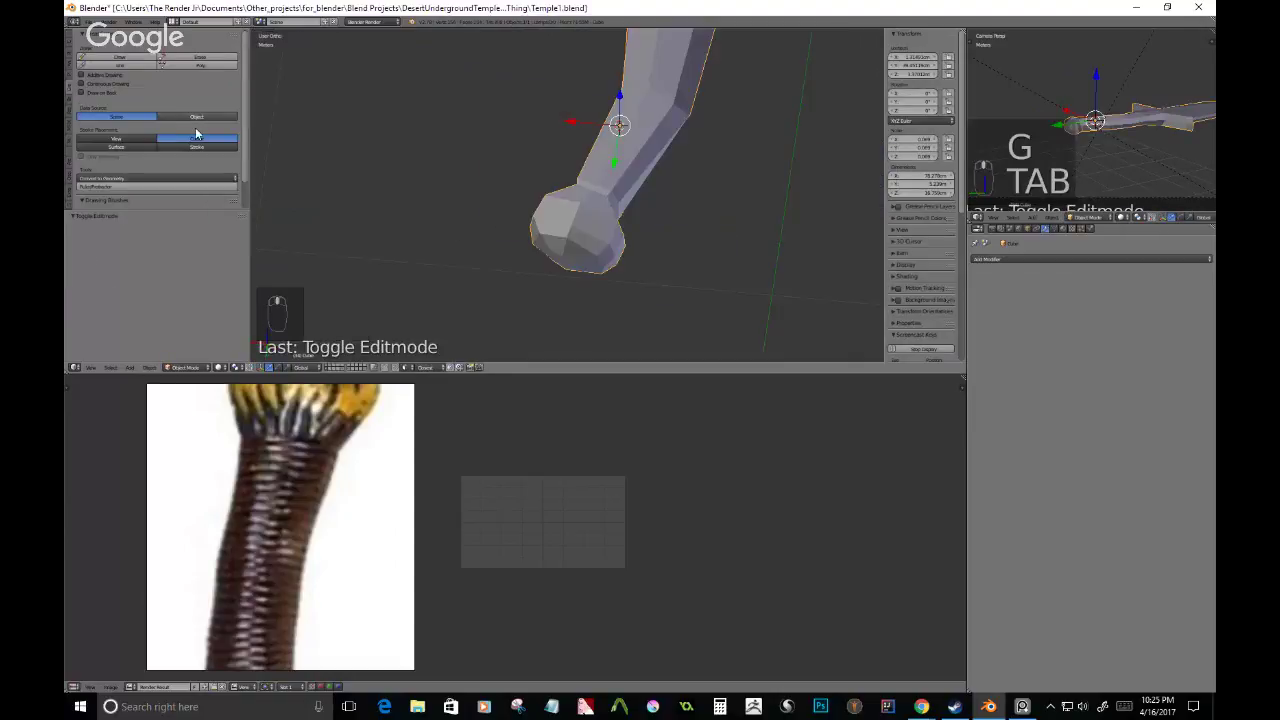
click(68, 47)
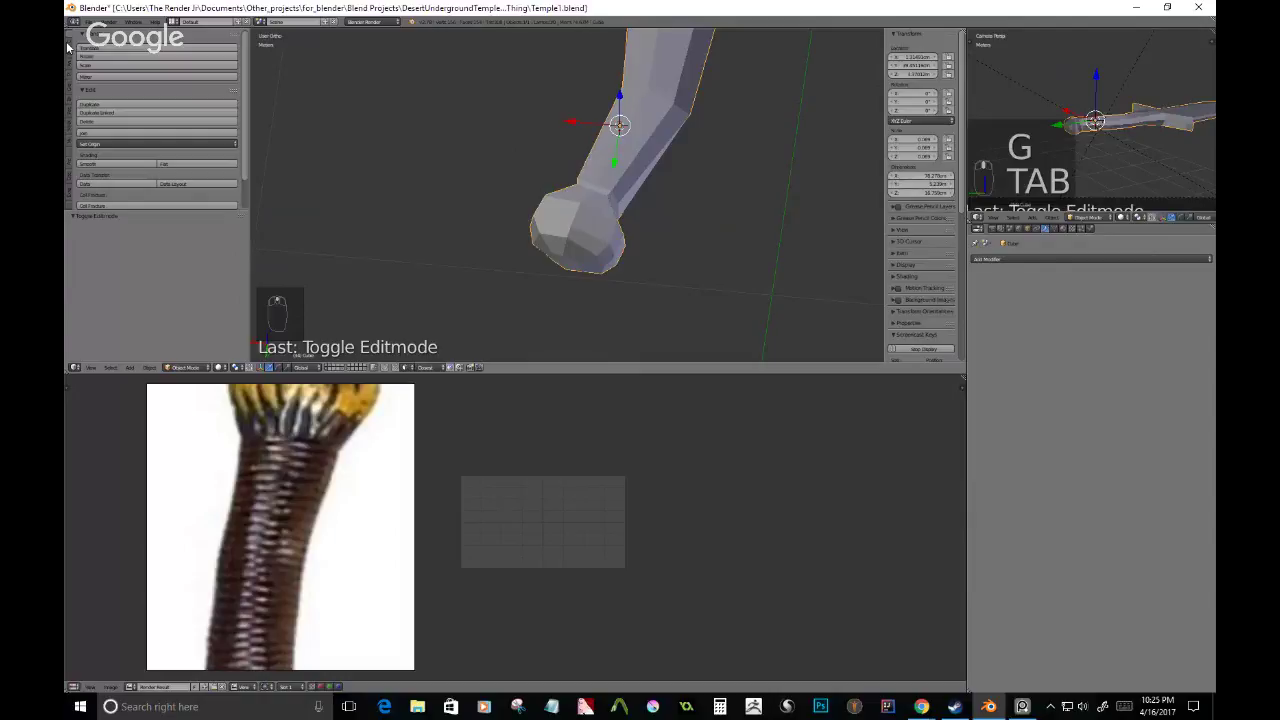
click(112, 164)
- Examine the smooth-shaded sword from several angles and compare its handle and blade with the reference image
scroll(607, 156, down, 6)
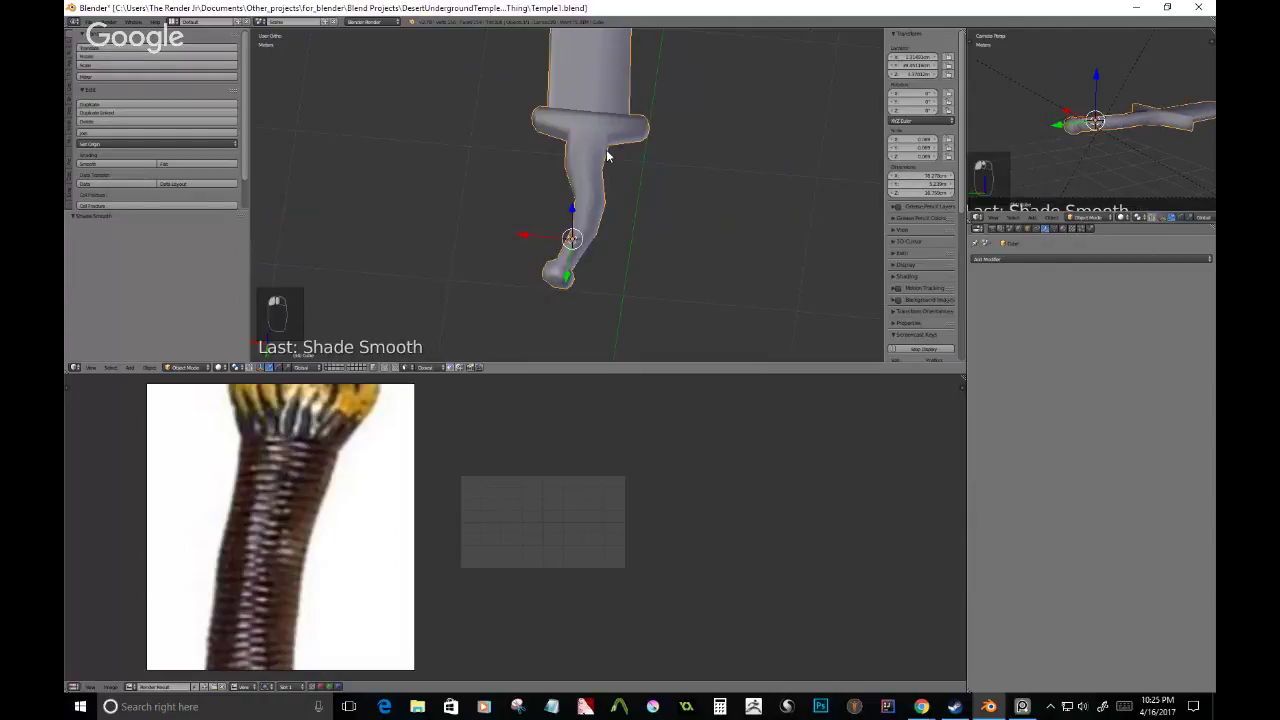
middle_drag(607, 155, 558, 237)
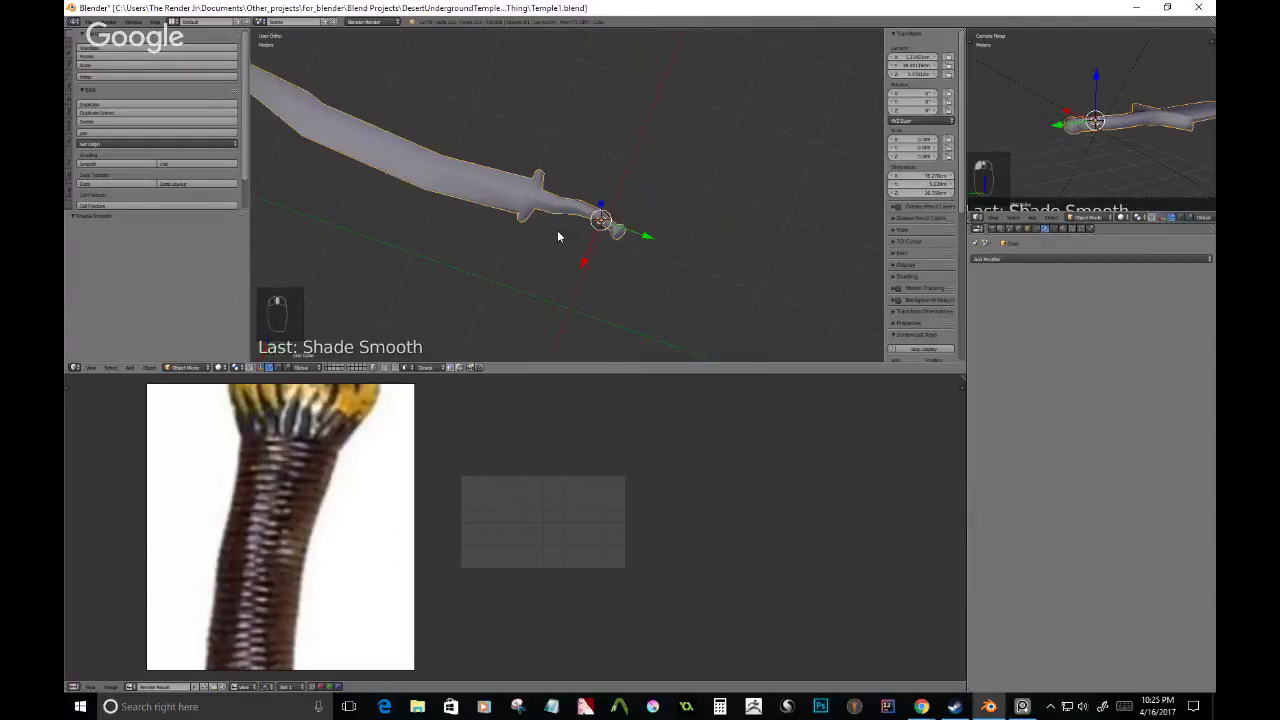
click(342, 497)
scroll(342, 497, down, 4)
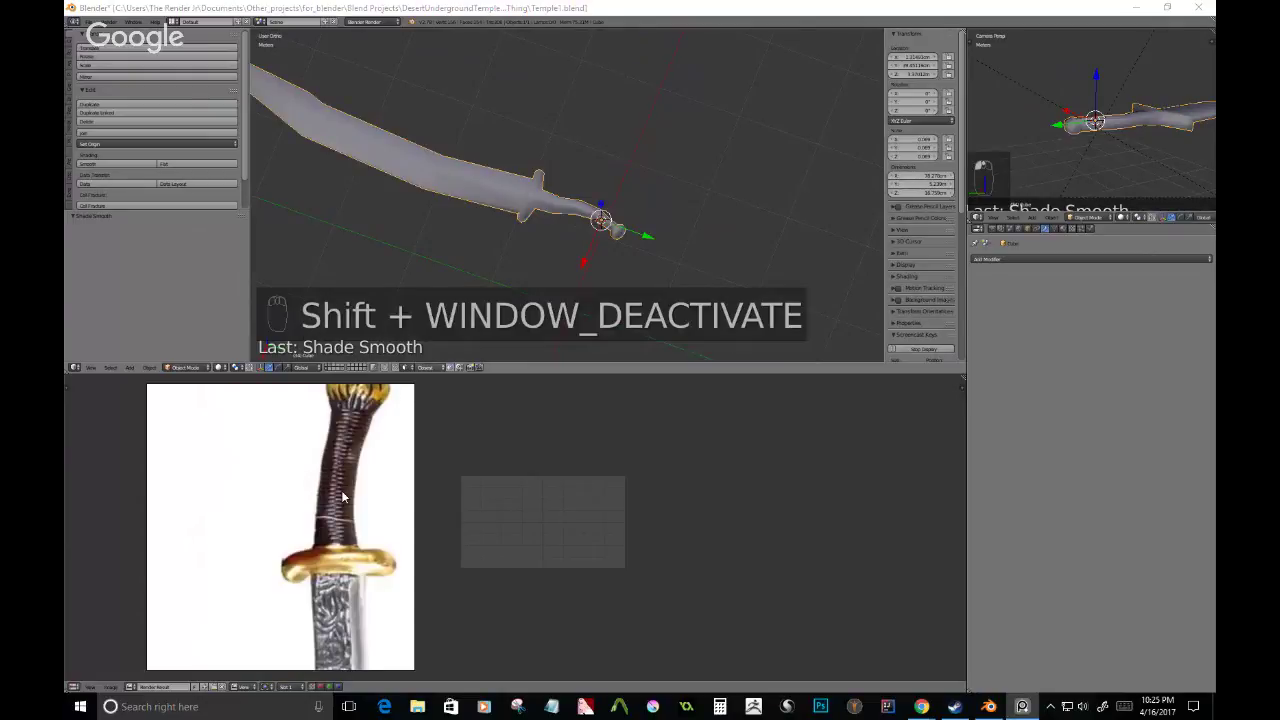
scroll(551, 54, down, 3)
middle_drag(392, 229, 657, 103)
scroll(631, 222, up, 8)
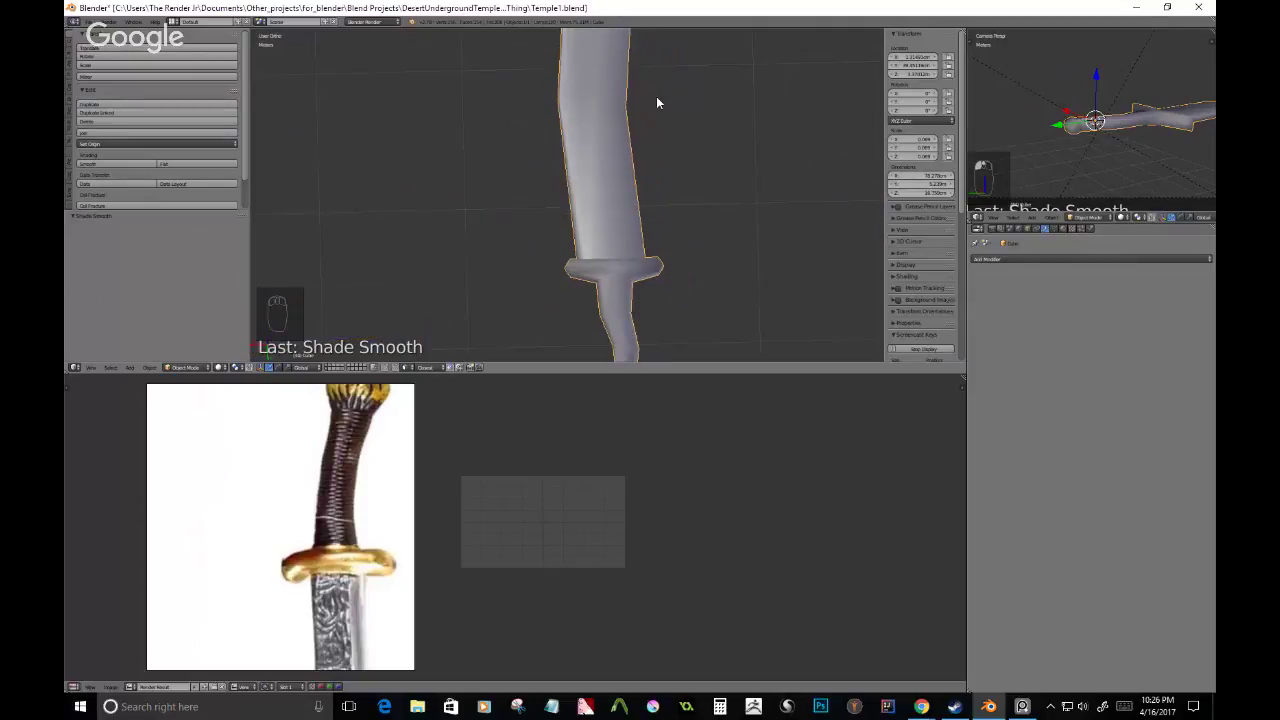
scroll(621, 130, down, 3)
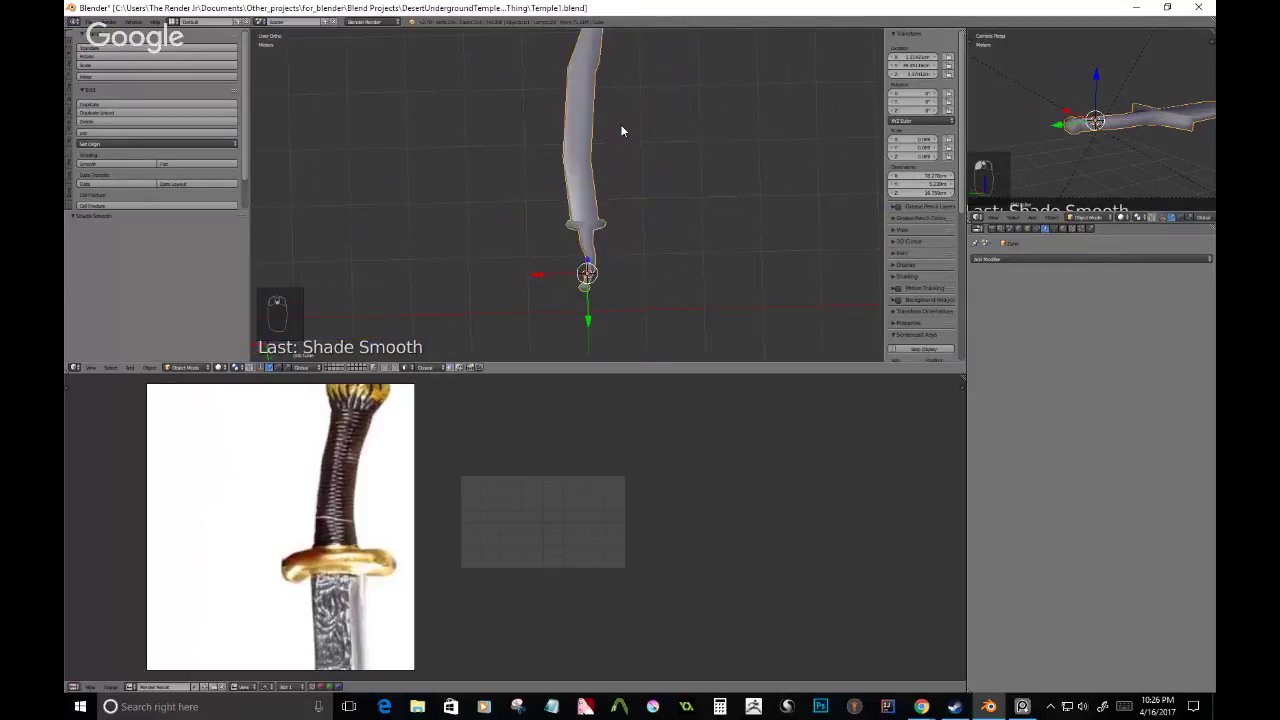
- In top view, enter Edit Mode and add a centred loop cut across the blade section between its two bends
key(KP_7)
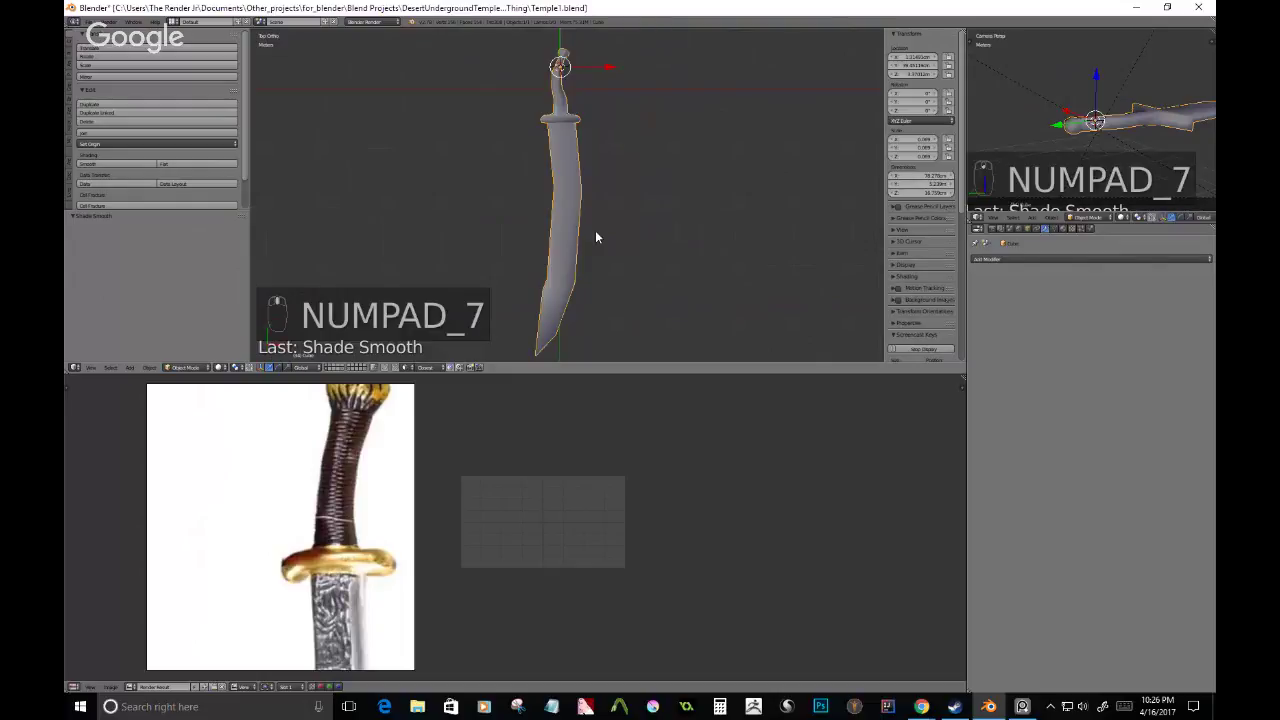
key(Tab)
scroll(596, 201, up, 3)
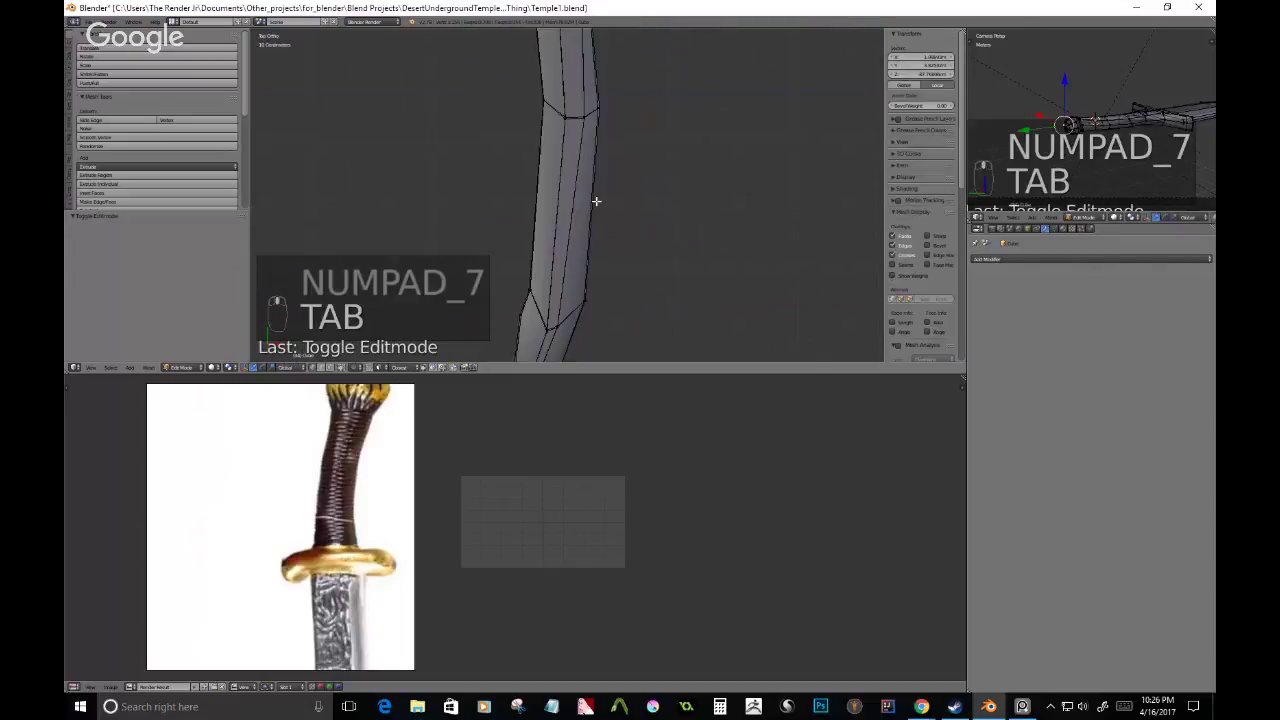
key(ctrl+r)
click(598, 205)
- Flatten the new blade loop along Y and shift it along X toward the blade's convex edge
key(s)
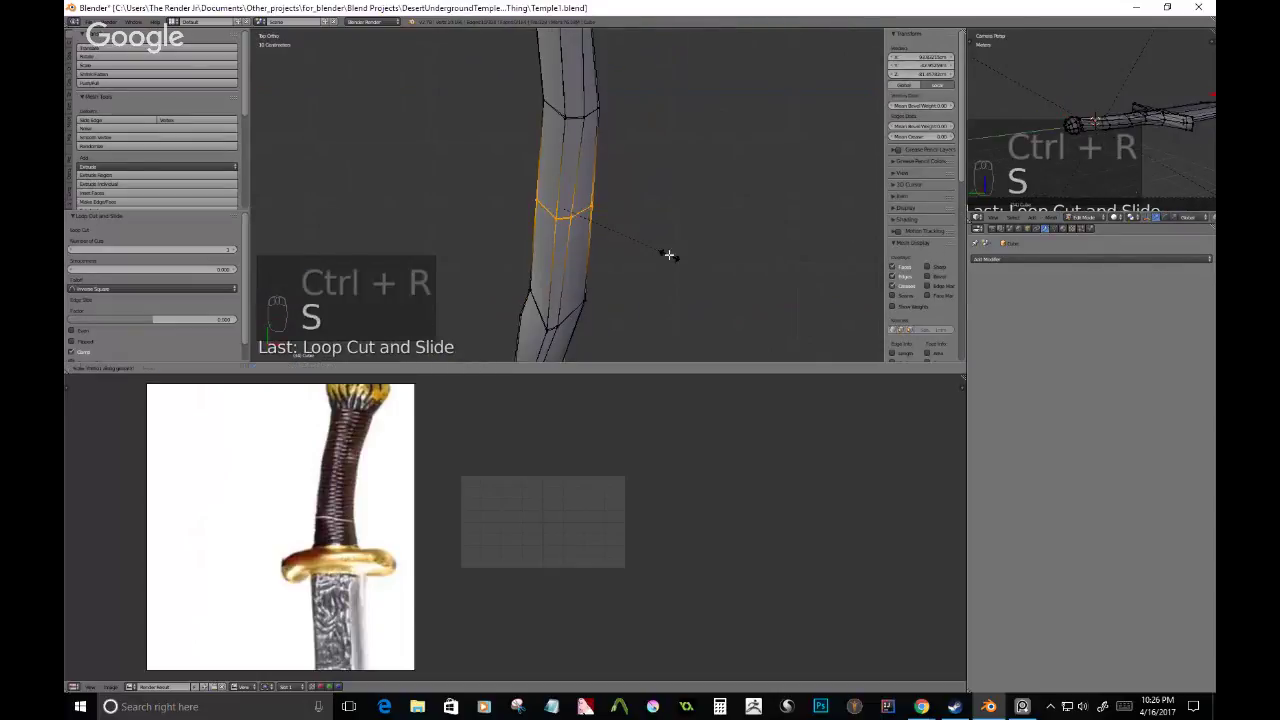
key(s)
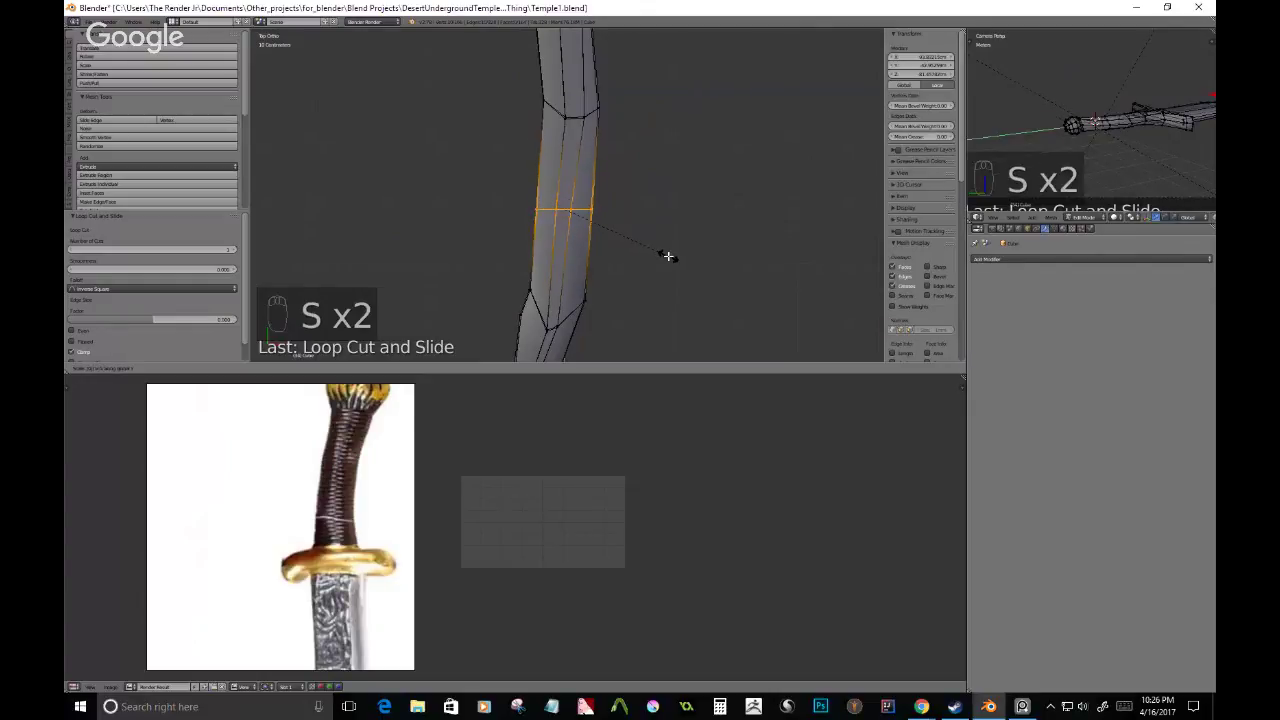
click(668, 257)
key(g)
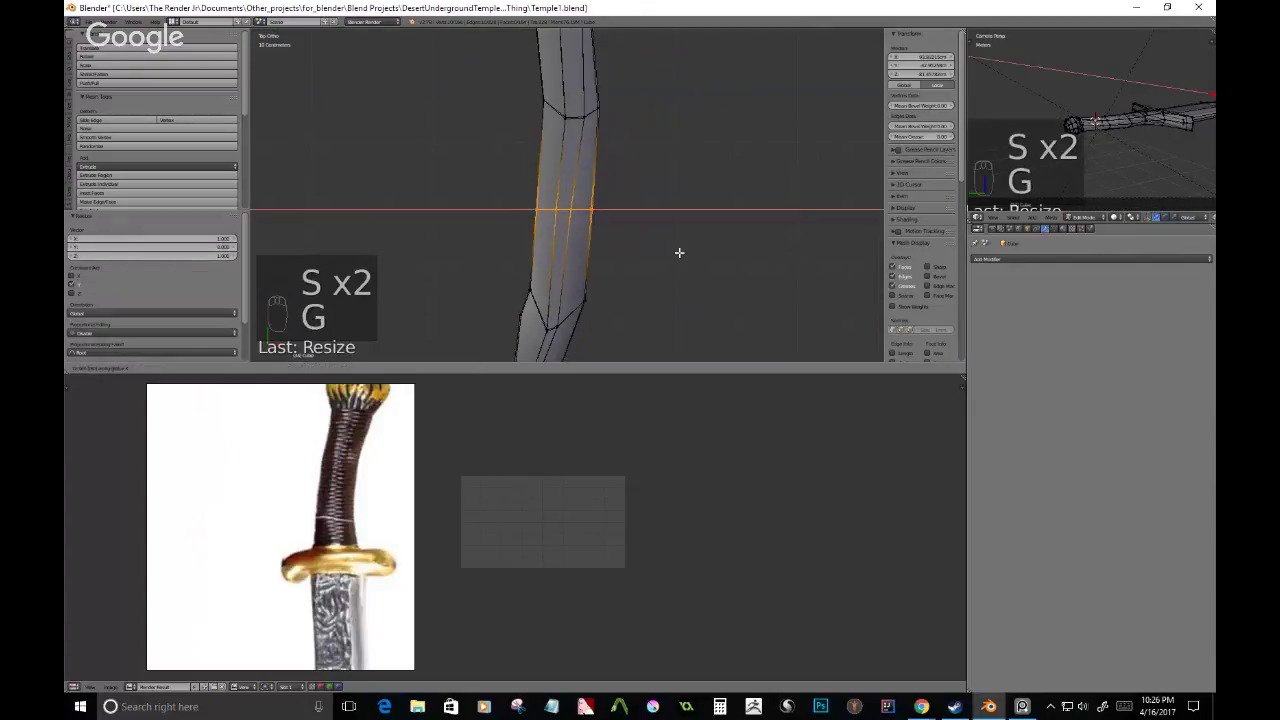
click(663, 204)
- Box-select the neighbouring blade loop on the guard side and flatten it along Y
right_click(565, 119)
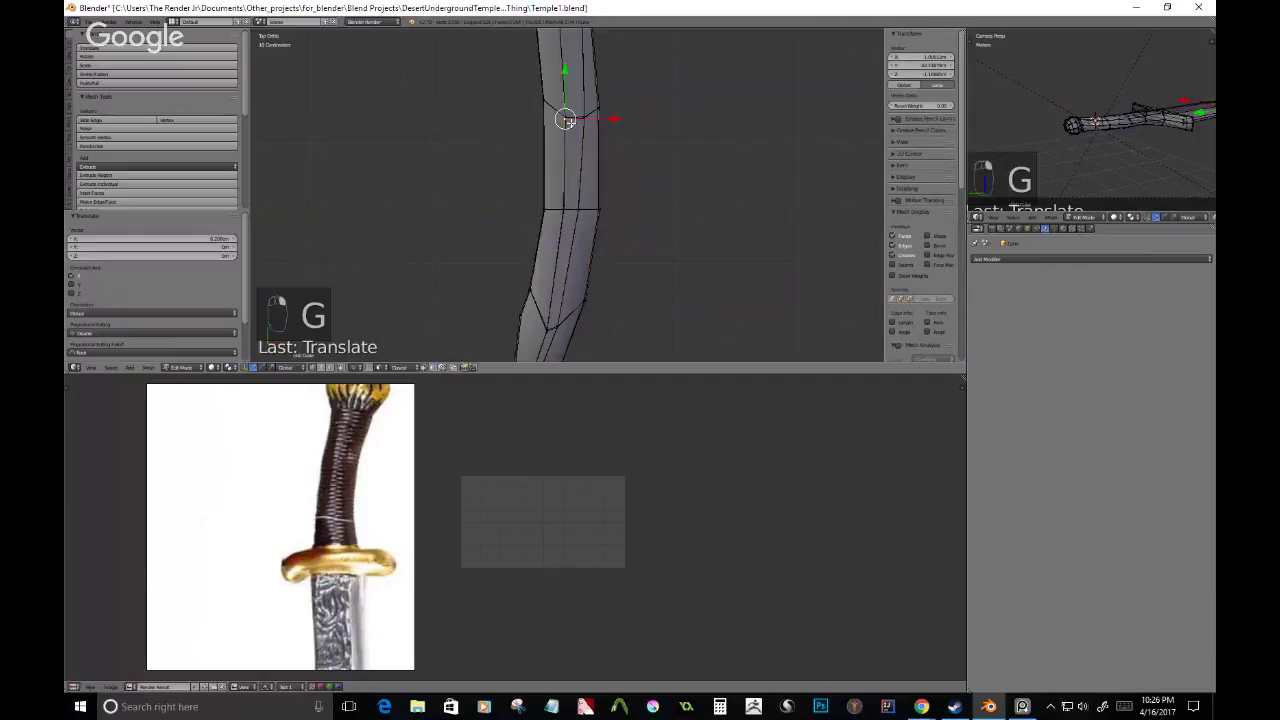
key(b)
drag(526, 74, 634, 150)
key(s)
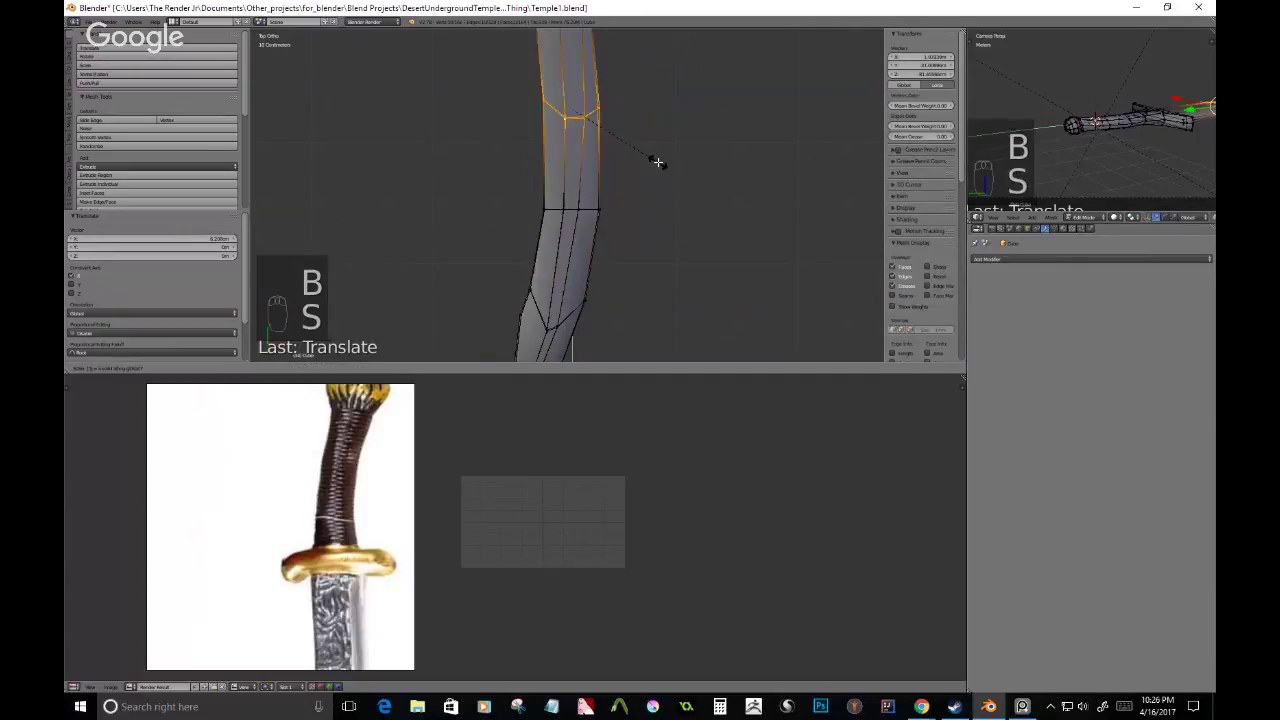
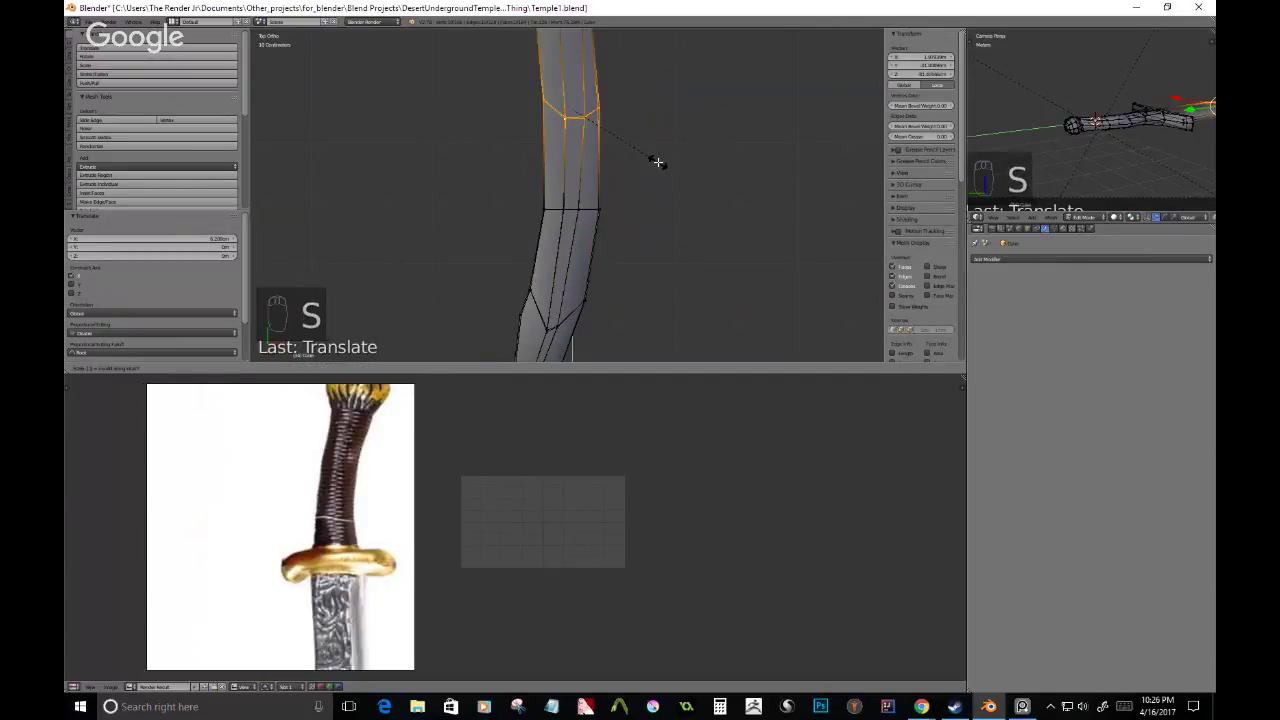
key(Return)
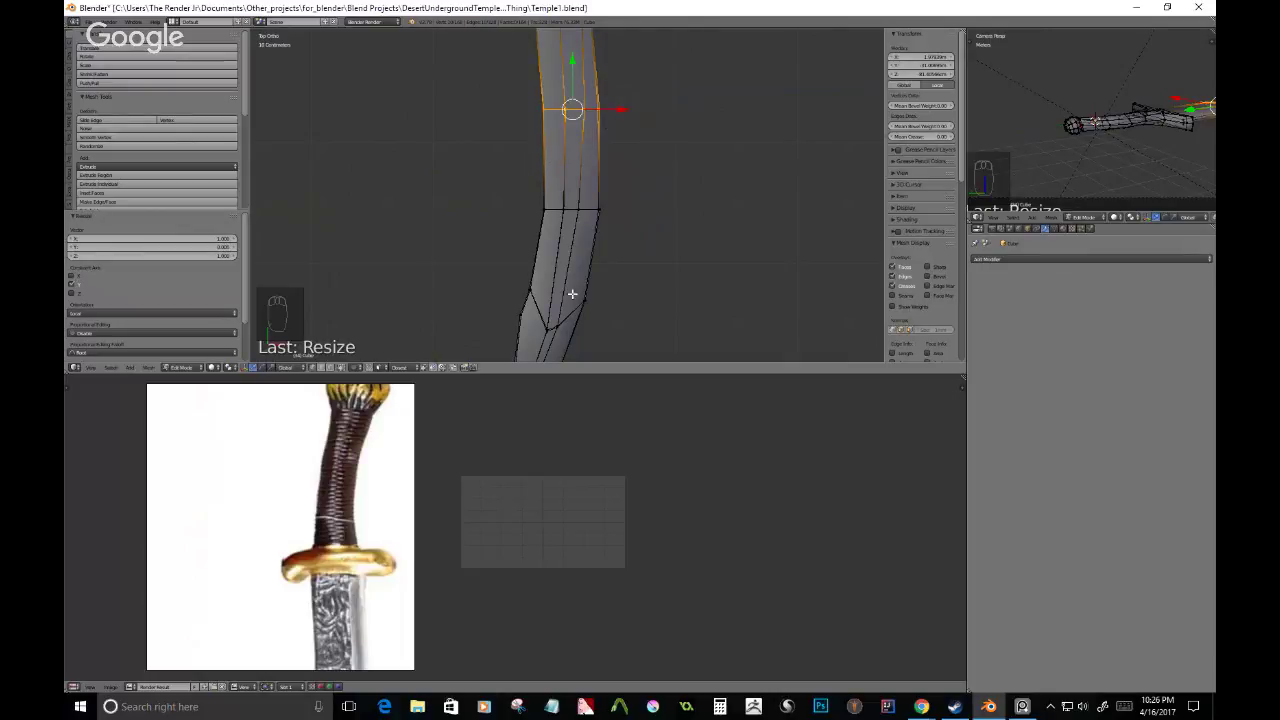
- Circle-select the V-shaped blade loop nearer the tip in wireframe and flatten it along Y
shift+middle_drag(571, 294, 562, 254)
right_click(523, 250)
key(c)
key(z)
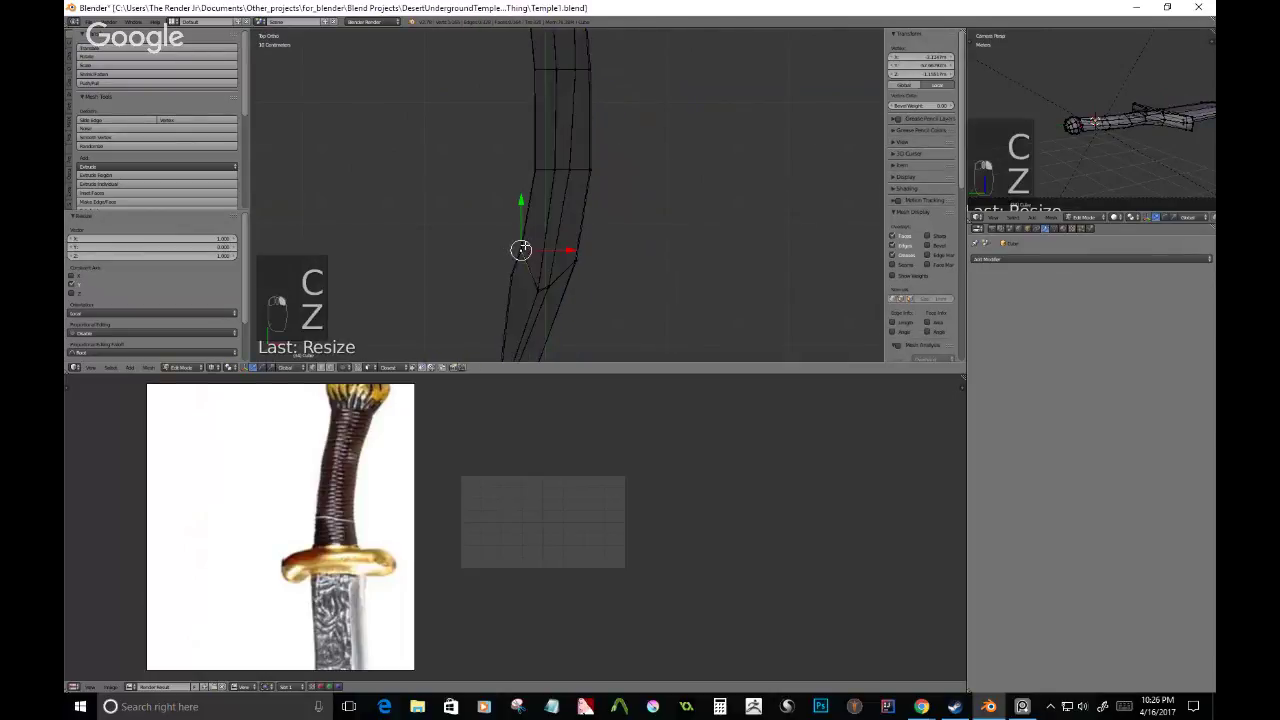
key(c)
drag(523, 249, 538, 297)
right_click(543, 280)
key(s)
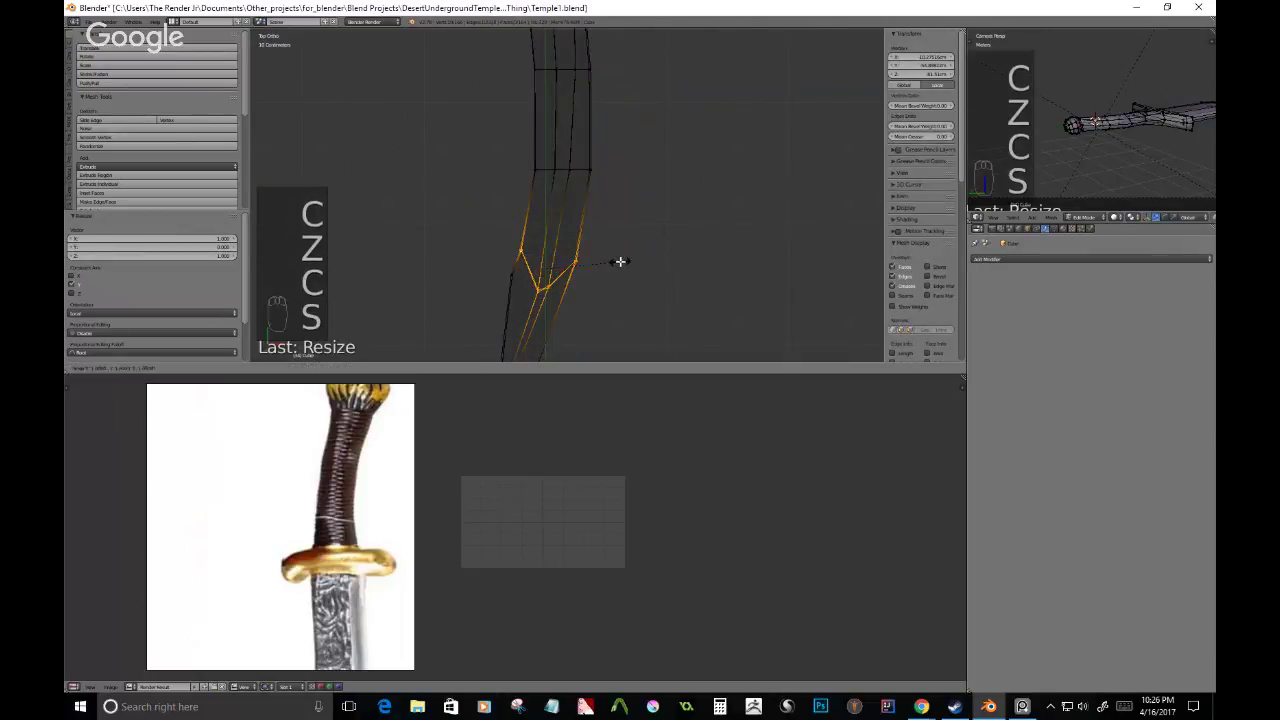
click(620, 261)
- Try to edge-slide the flattened loop nearer the tip toward the guard, and undo the slide
key(g)
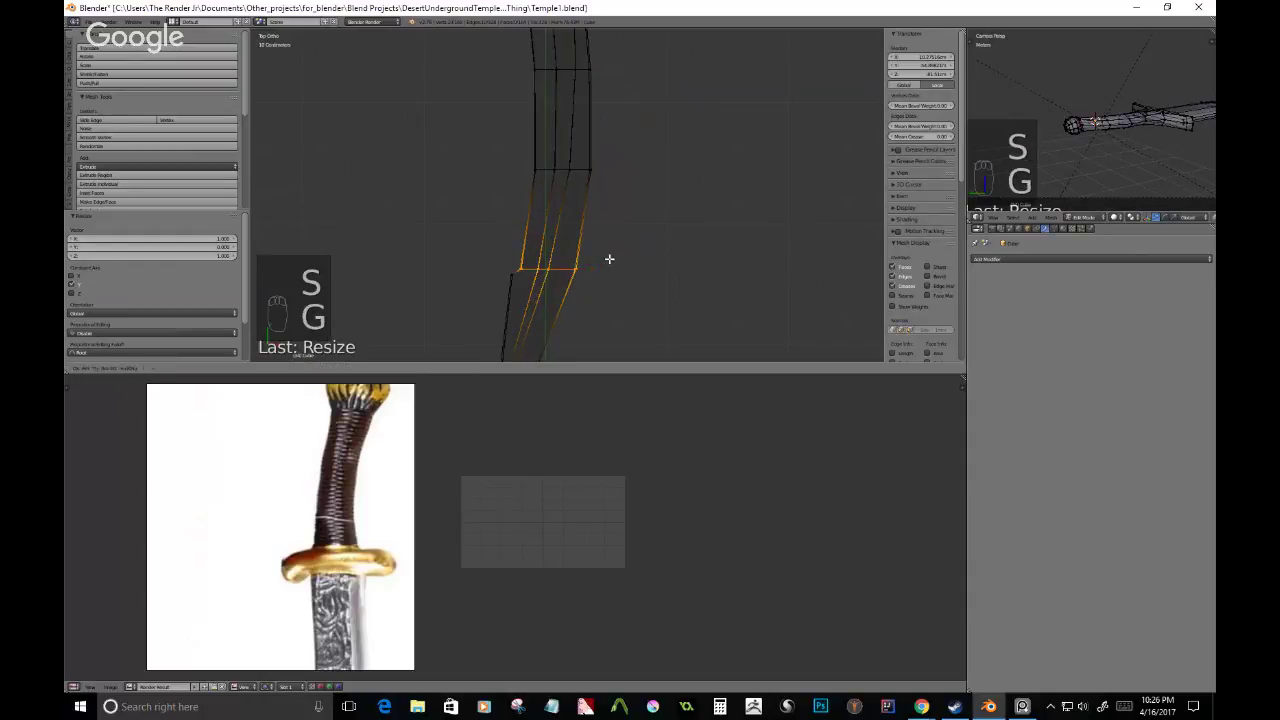
key(g)
click(619, 233)
key(z)
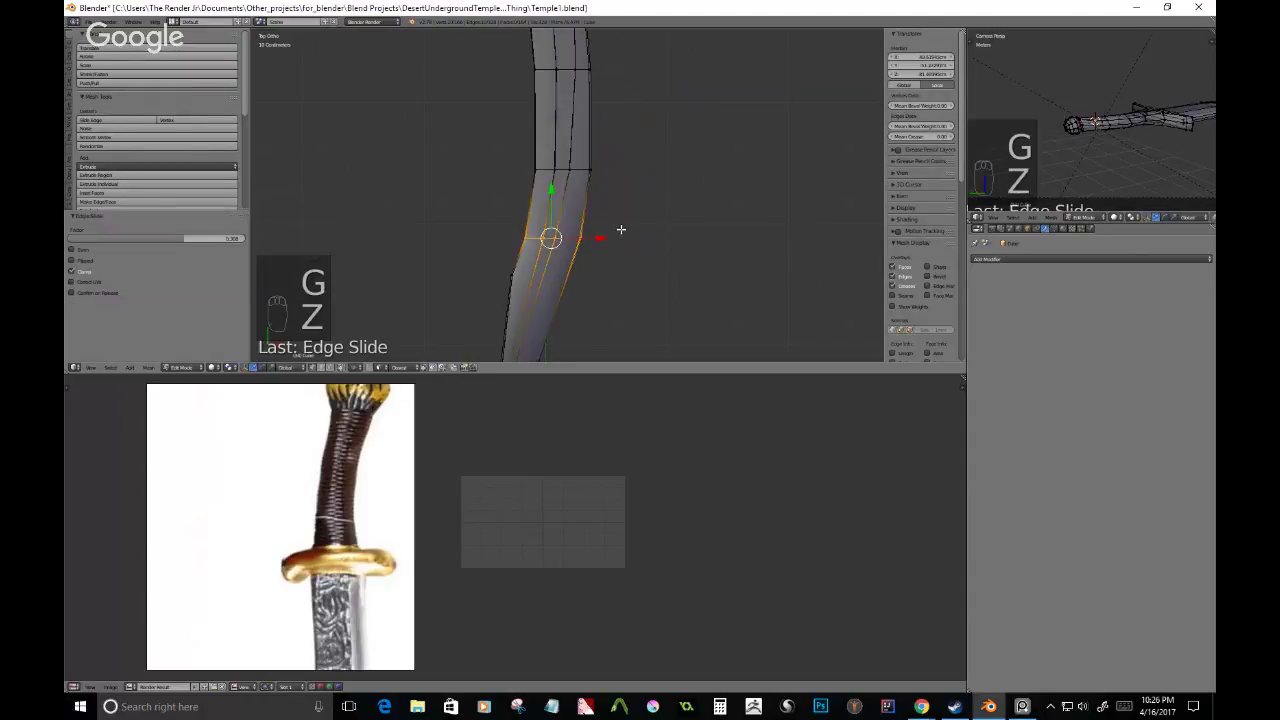
key(ctrl+z)
- Compare the blade's curve and tip notch with the full reference sword image from several angles
scroll(563, 286, down, 3)
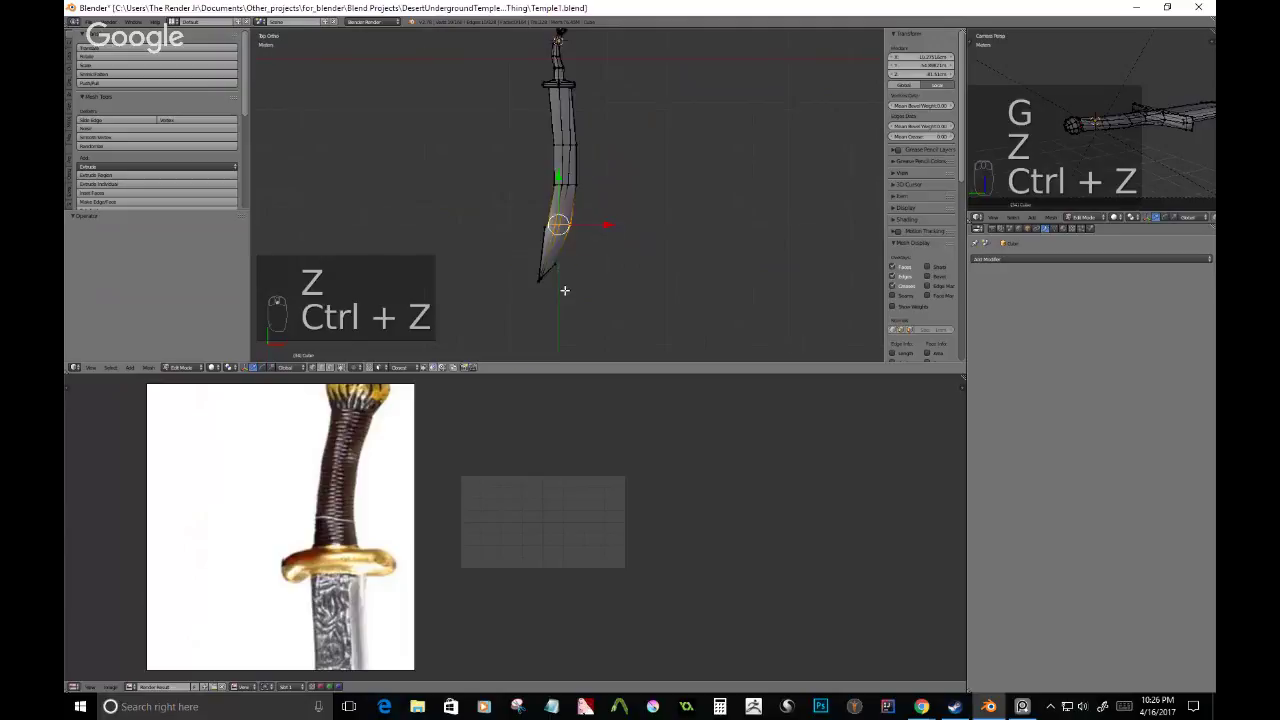
scroll(557, 254, up, 5)
scroll(559, 254, up, 4)
scroll(560, 256, down, 4)
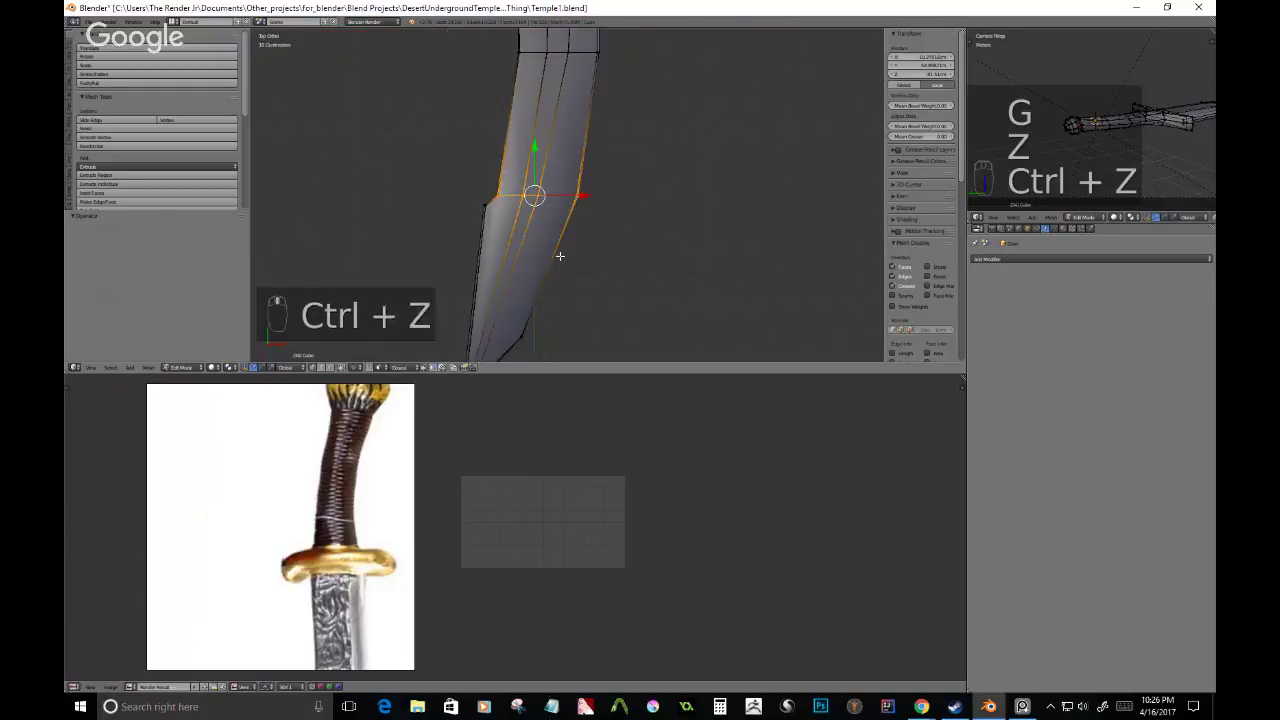
shift+middle_drag(542, 294, 552, 277)
scroll(551, 276, up, 4)
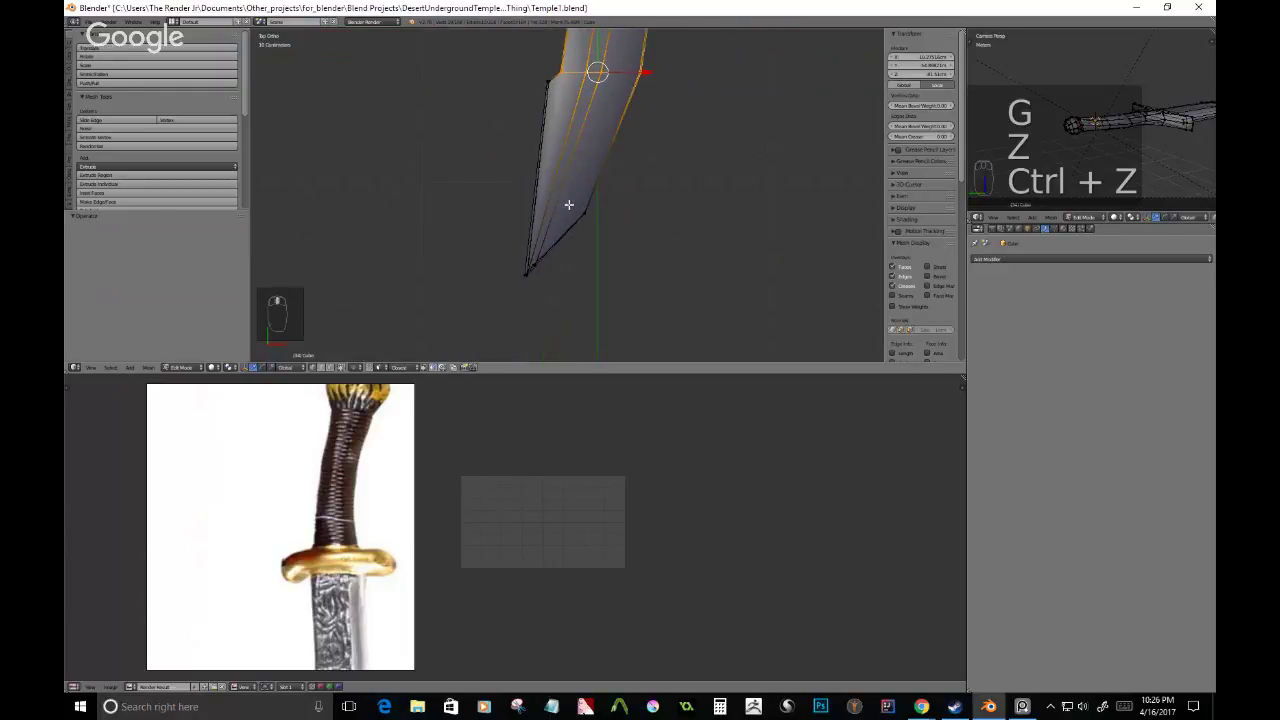
scroll(569, 206, down, 4)
scroll(334, 522, down, 7)
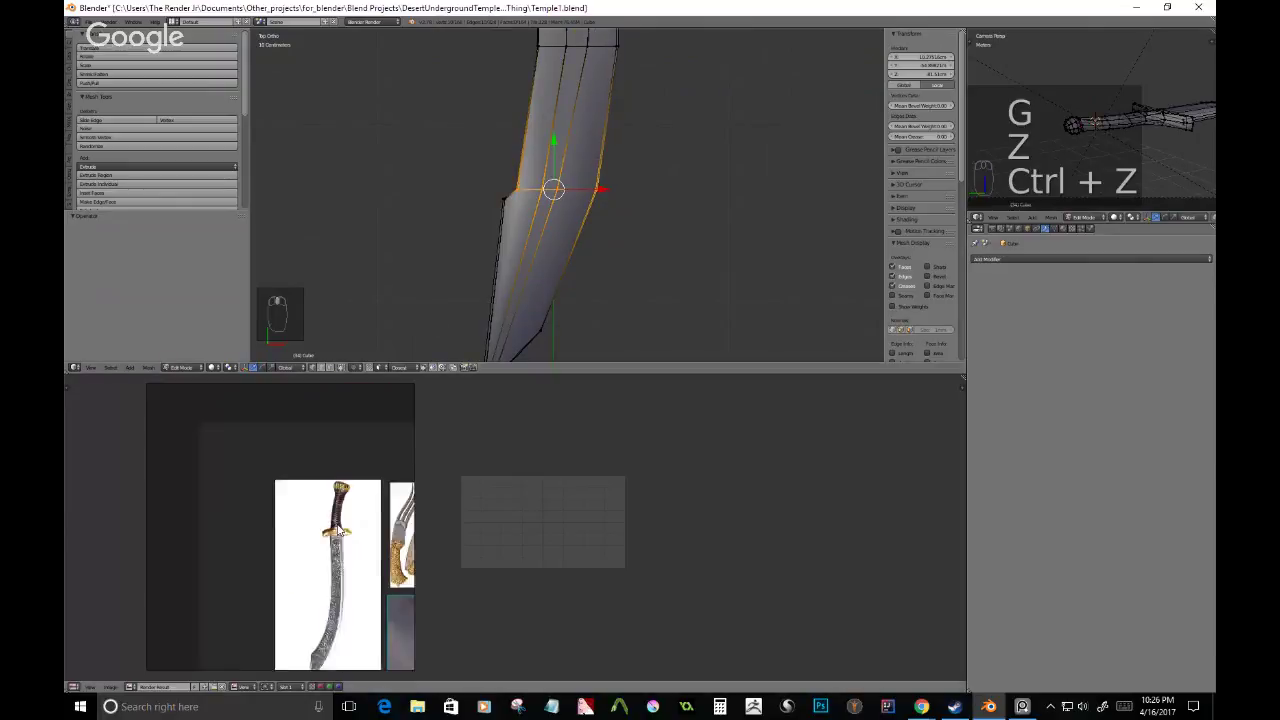
shift+middle_drag(334, 638, 340, 600)
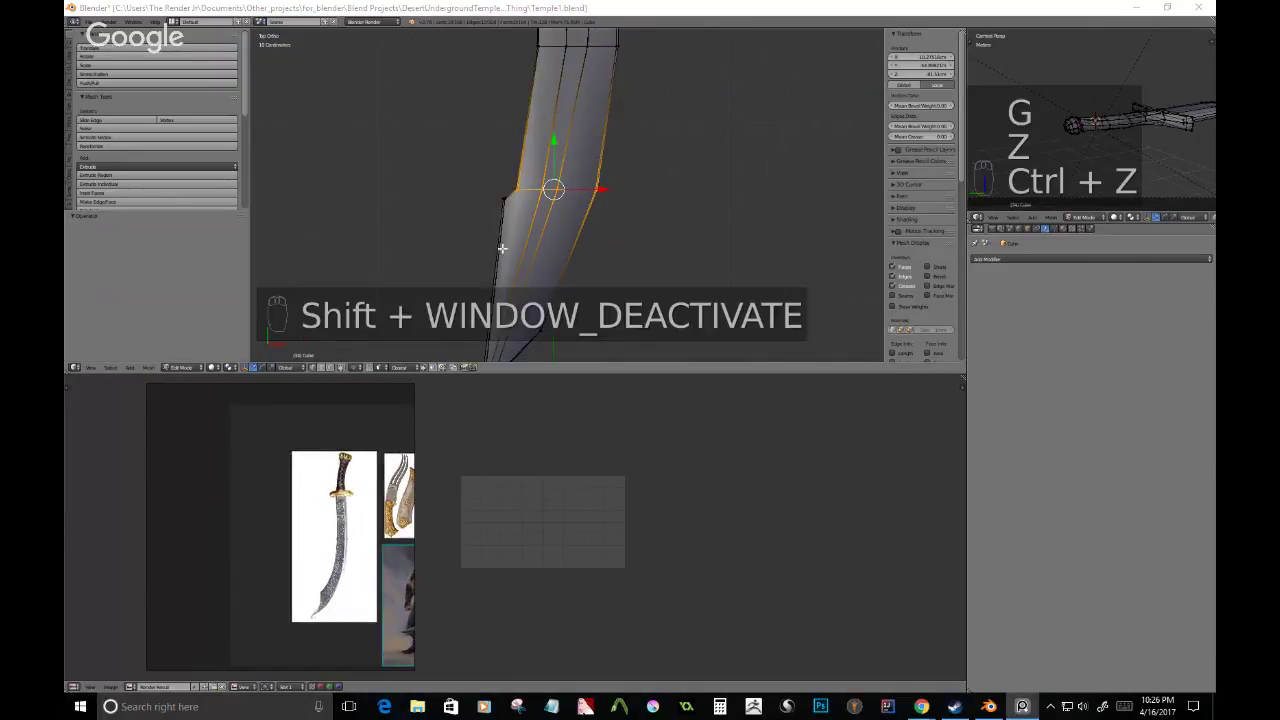
scroll(601, 221, down, 2)
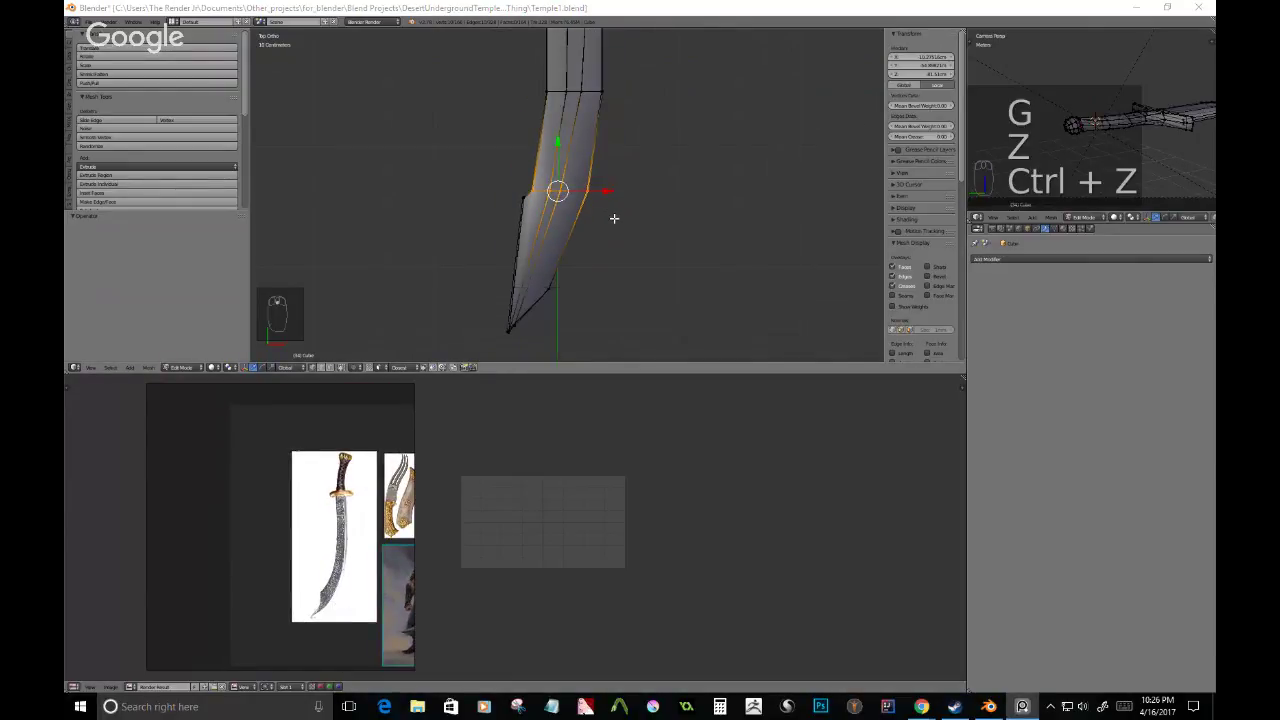
middle_drag(606, 144, 770, 76)
scroll(673, 198, down, 2)
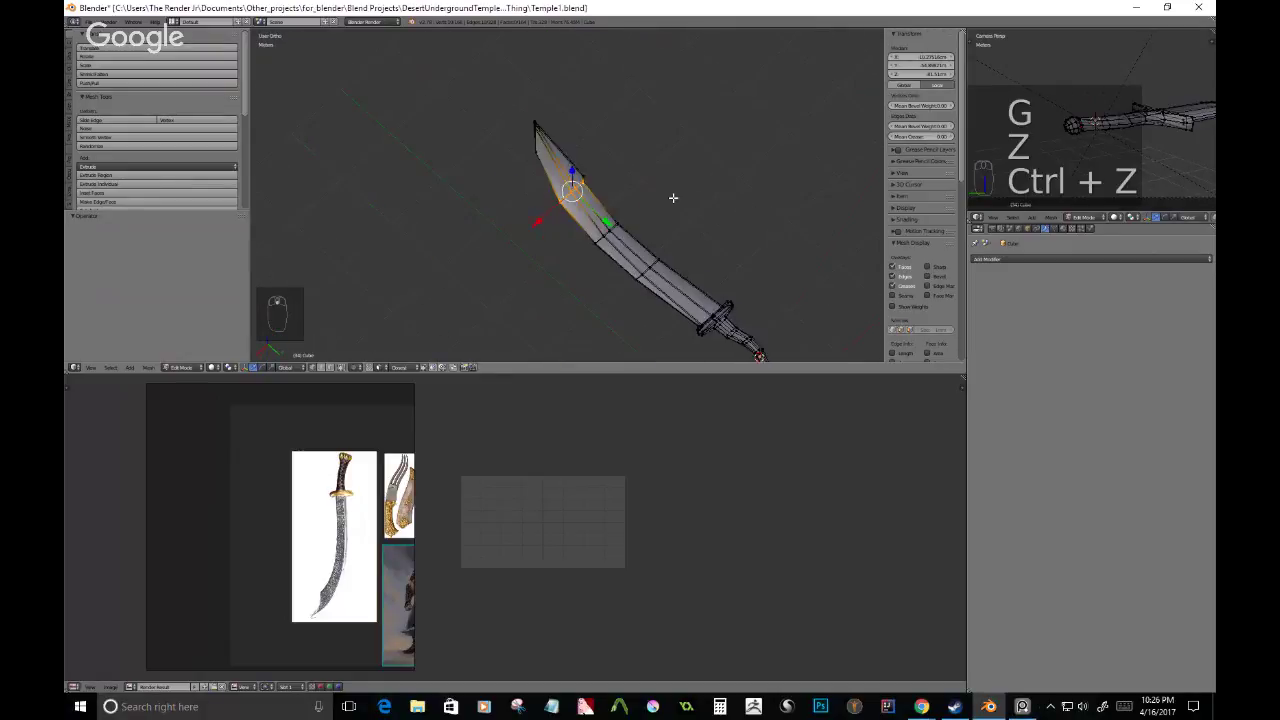
middle_drag(673, 198, 691, 277)
scroll(674, 229, up, 3)
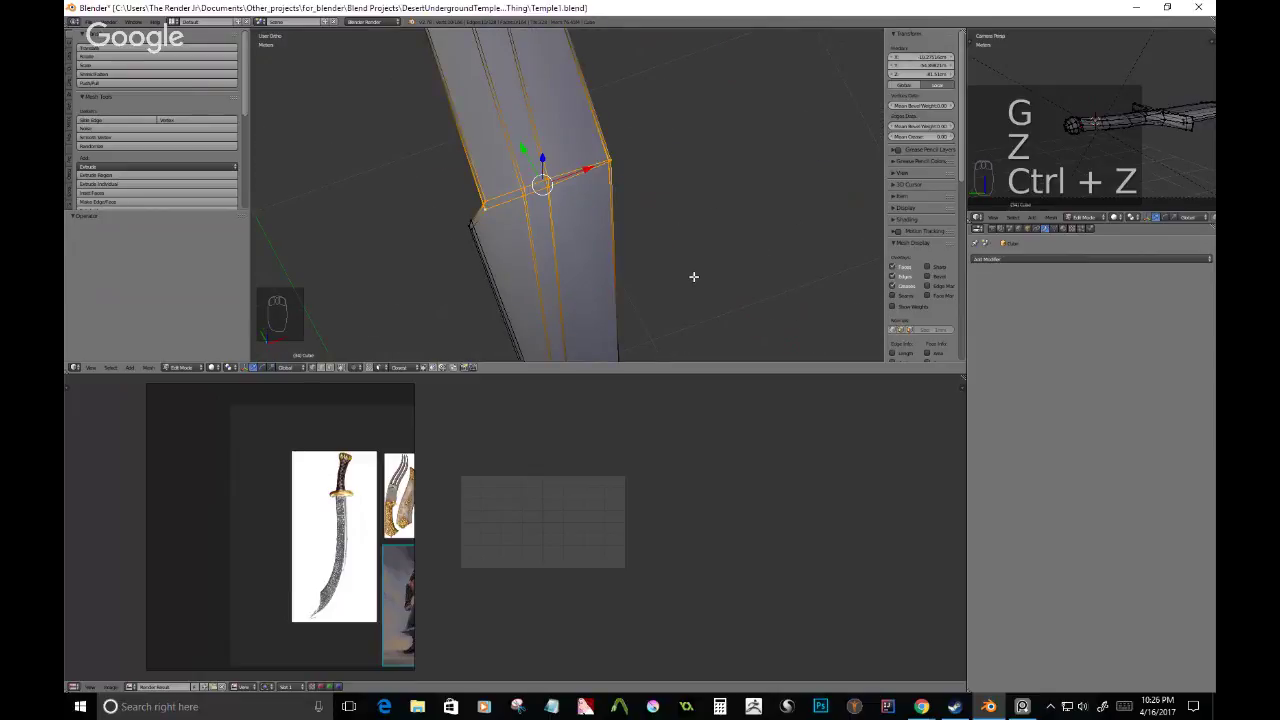
- Switch to the top view of the blade and save the file, overwriting Temple1.blend
middle_drag(623, 203, 633, 199)
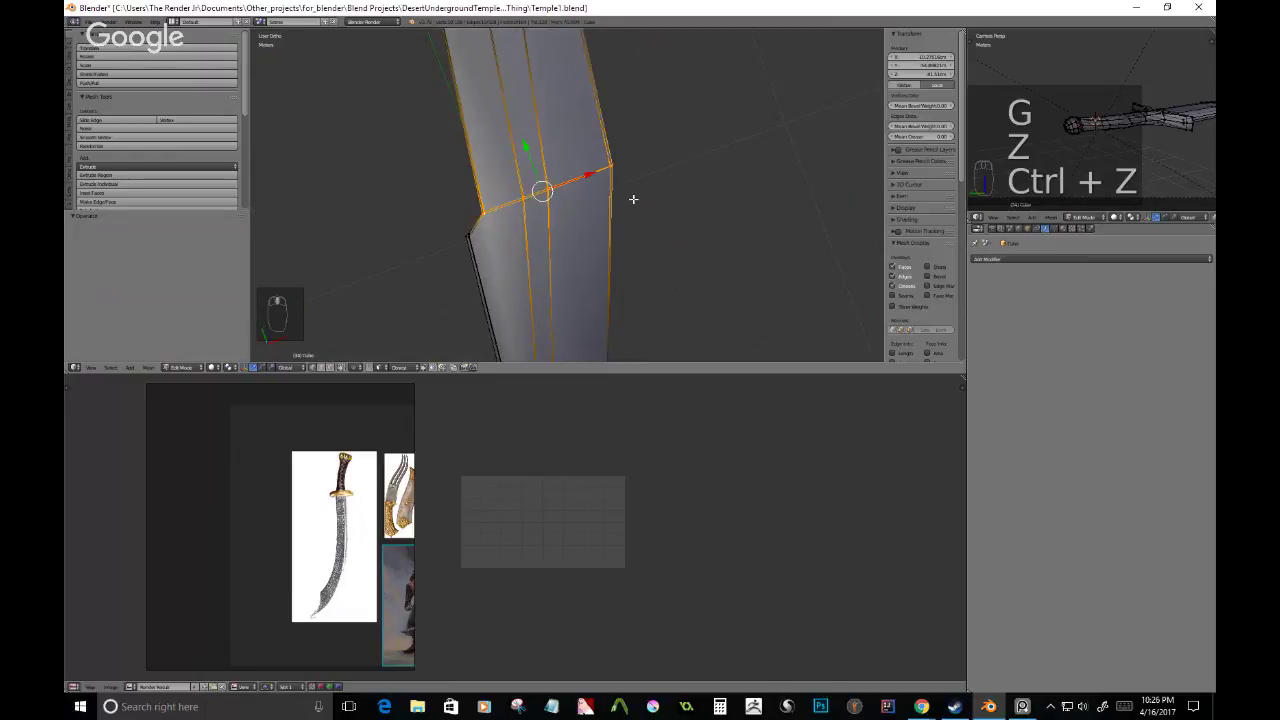
key(KP_7)
key(ctrl+s)
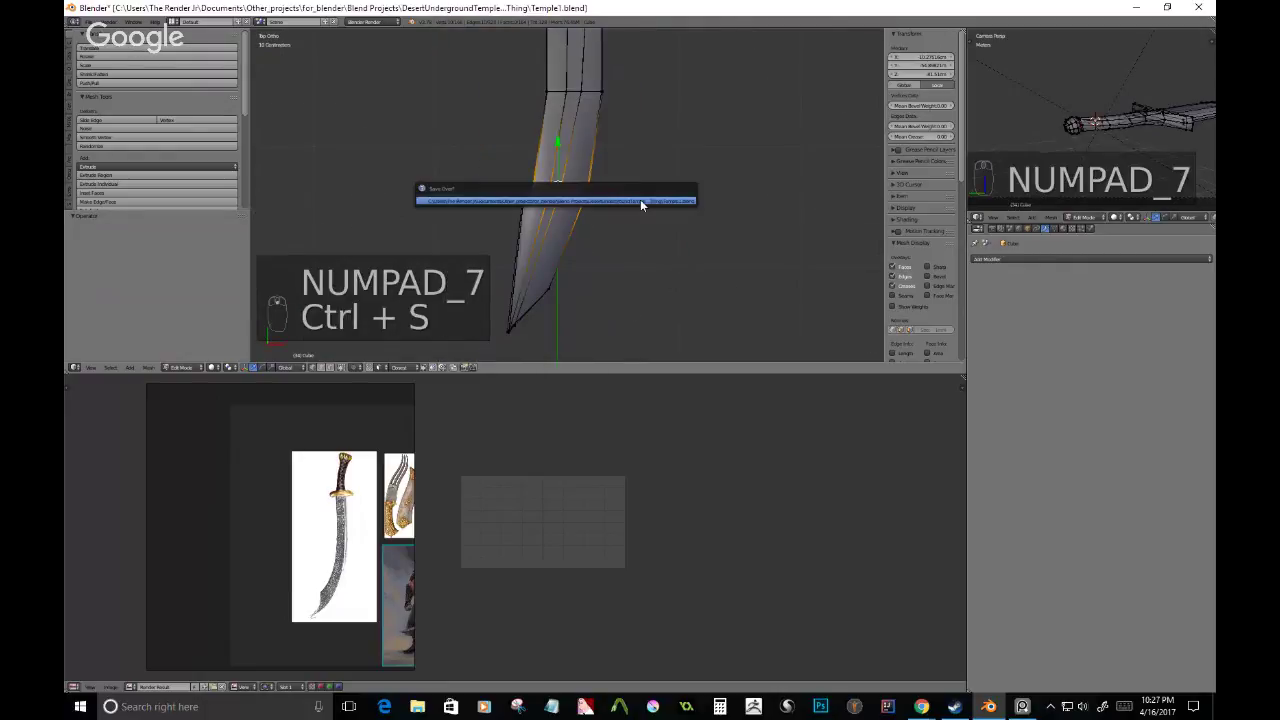
click(640, 201)
scroll(590, 245, up, 2)
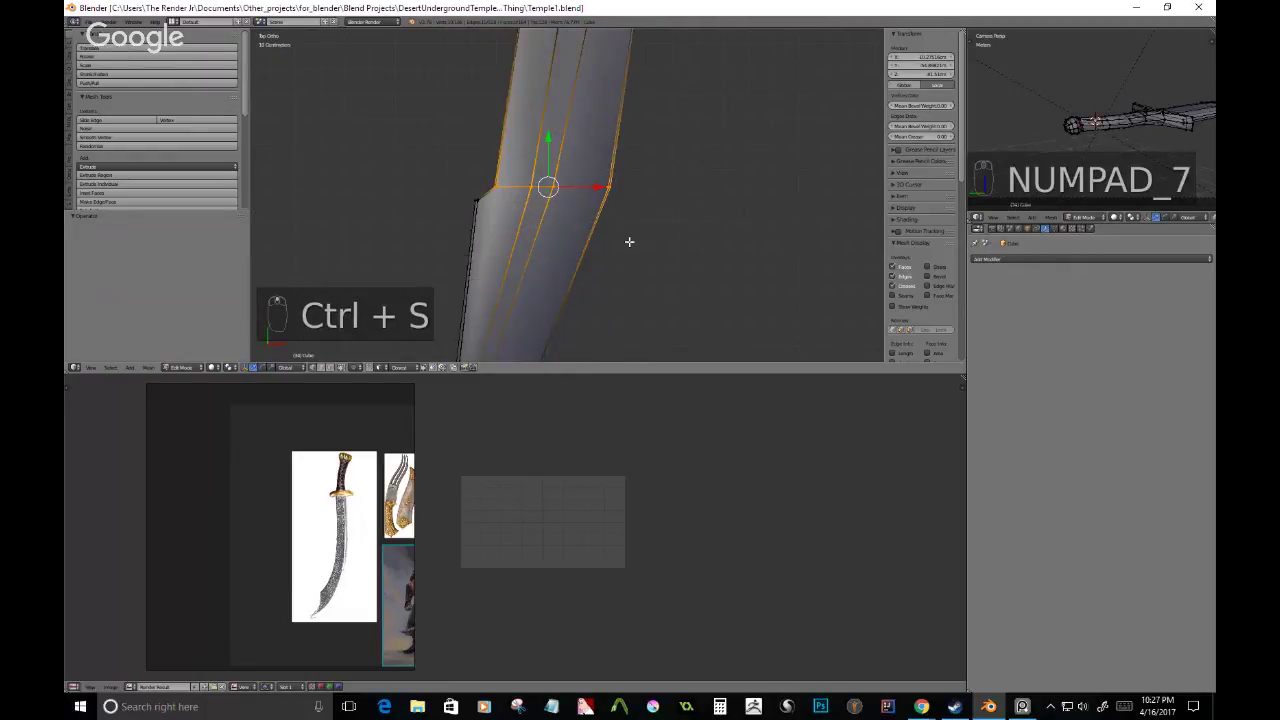
scroll(629, 241, down, 3)
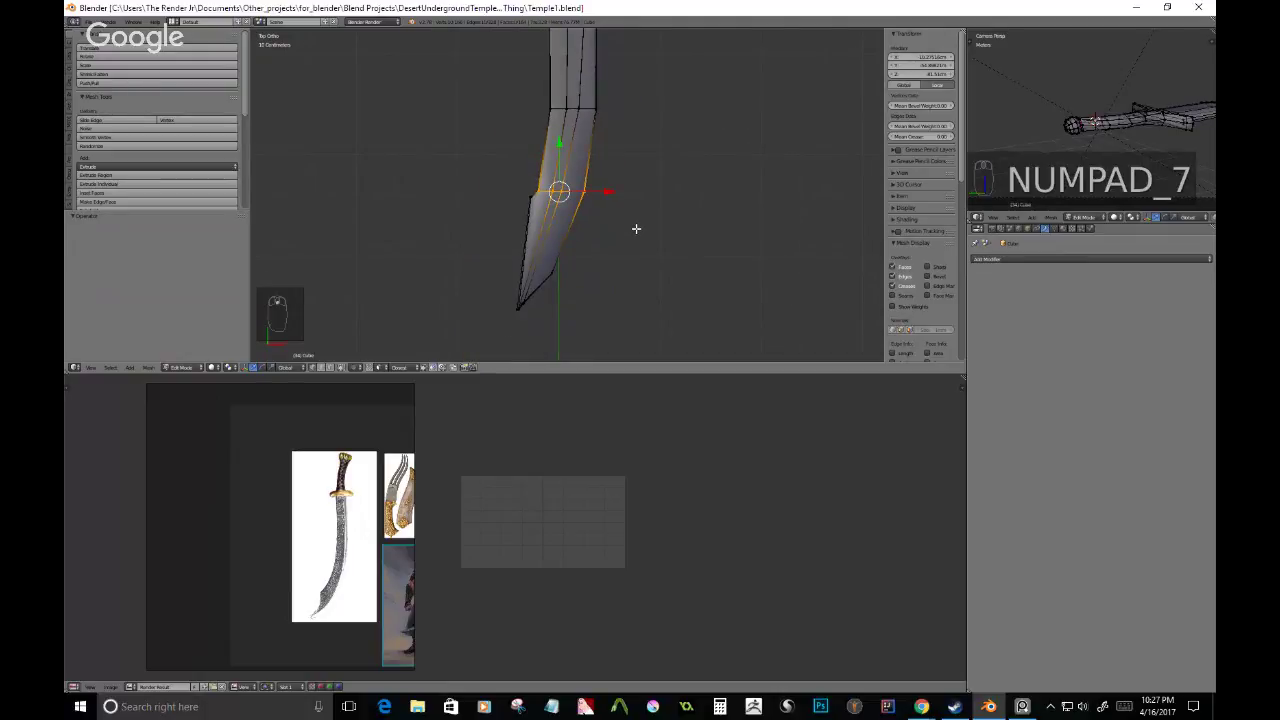
- Cut a centred lengthwise edge loop along the notch-side strip of the blade, crossing the edge between the notch and the tip
scroll(568, 248, up, 2)
shift+middle_drag(537, 266, 582, 222)
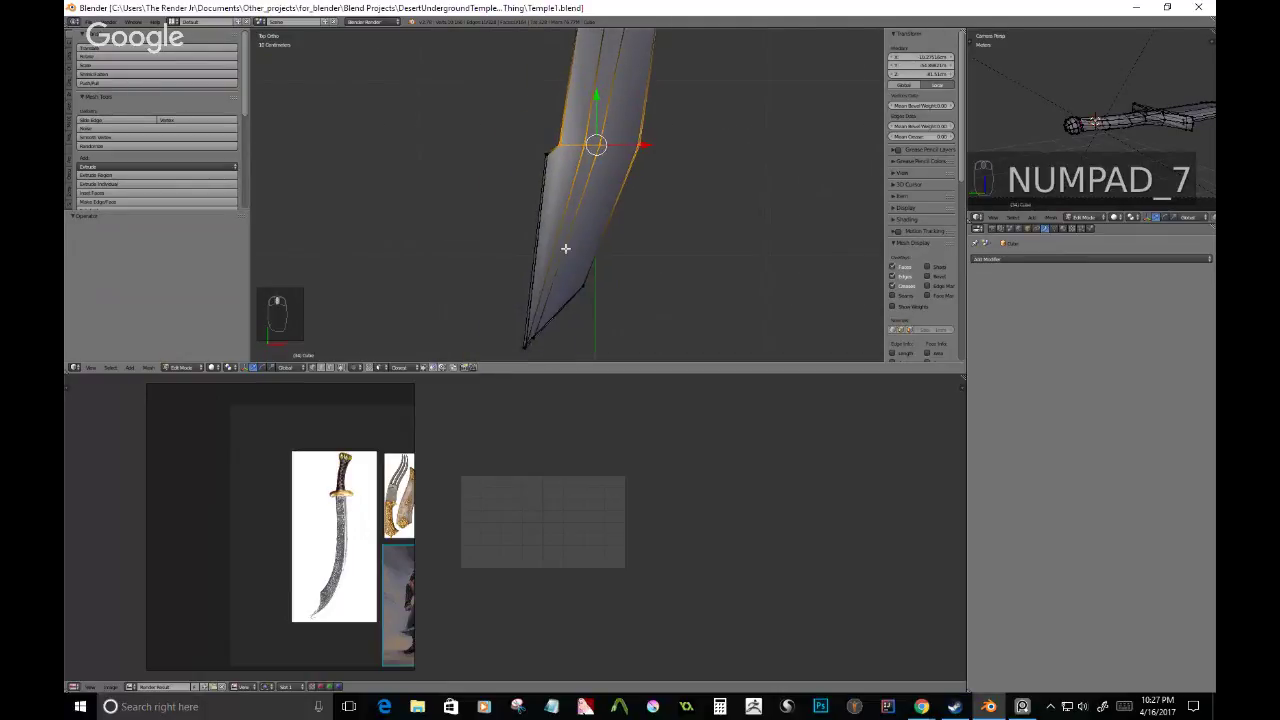
key(ctrl+r)
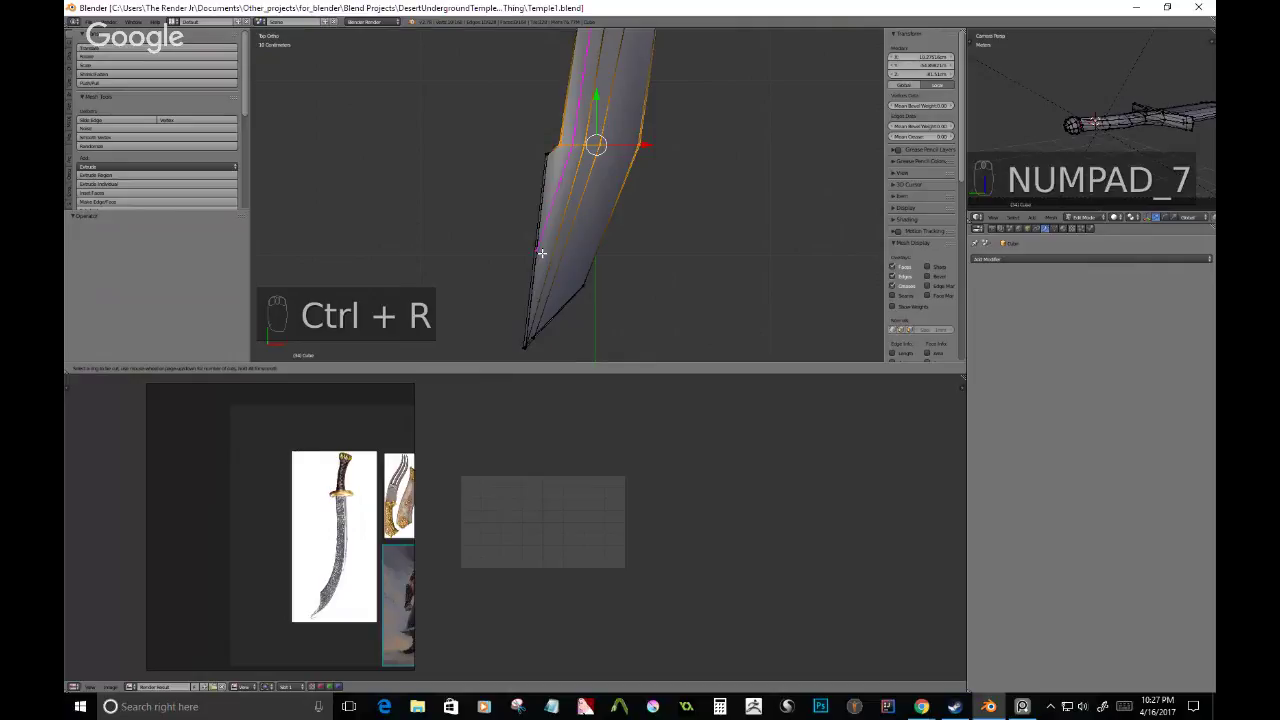
click(542, 253)
right_click(540, 253)
scroll(530, 266, up, 3)
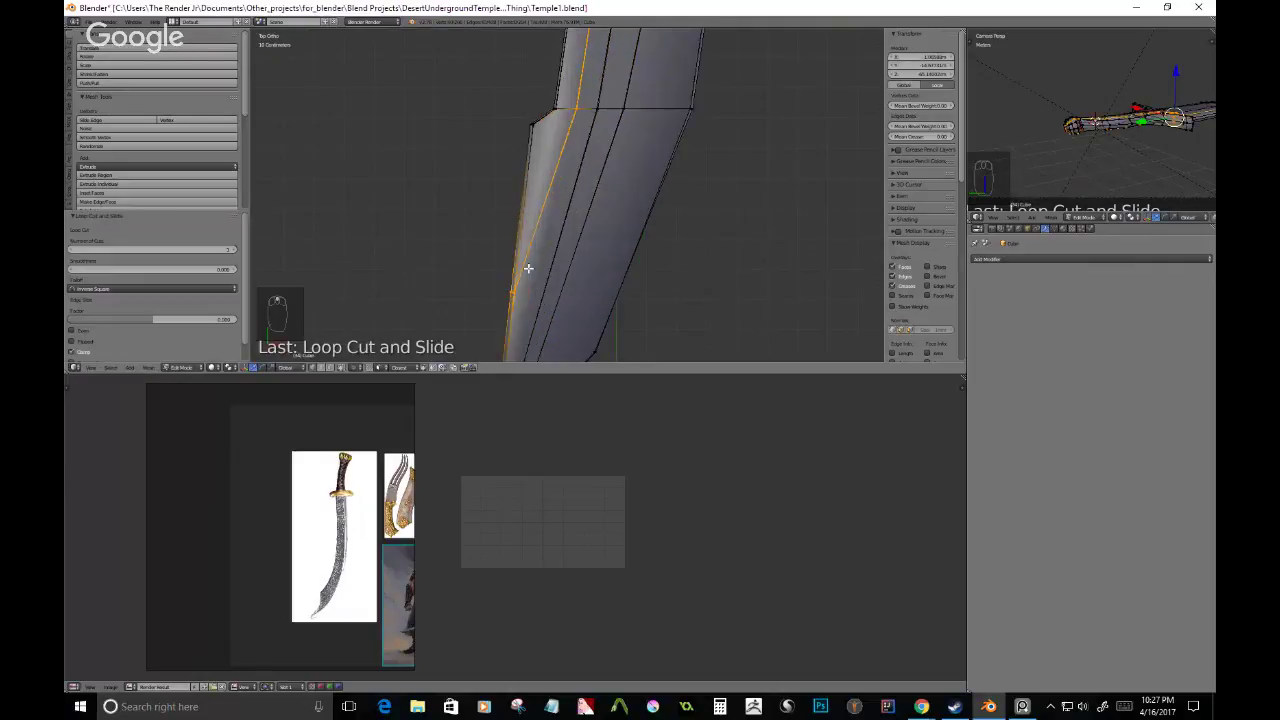
- Box-select the new loop's vertices on the notch-side edge in wireframe and move them inward and toward the guard
right_click(514, 290)
key(z)
key(b)
drag(496, 274, 536, 317)
key(z)
key(g)
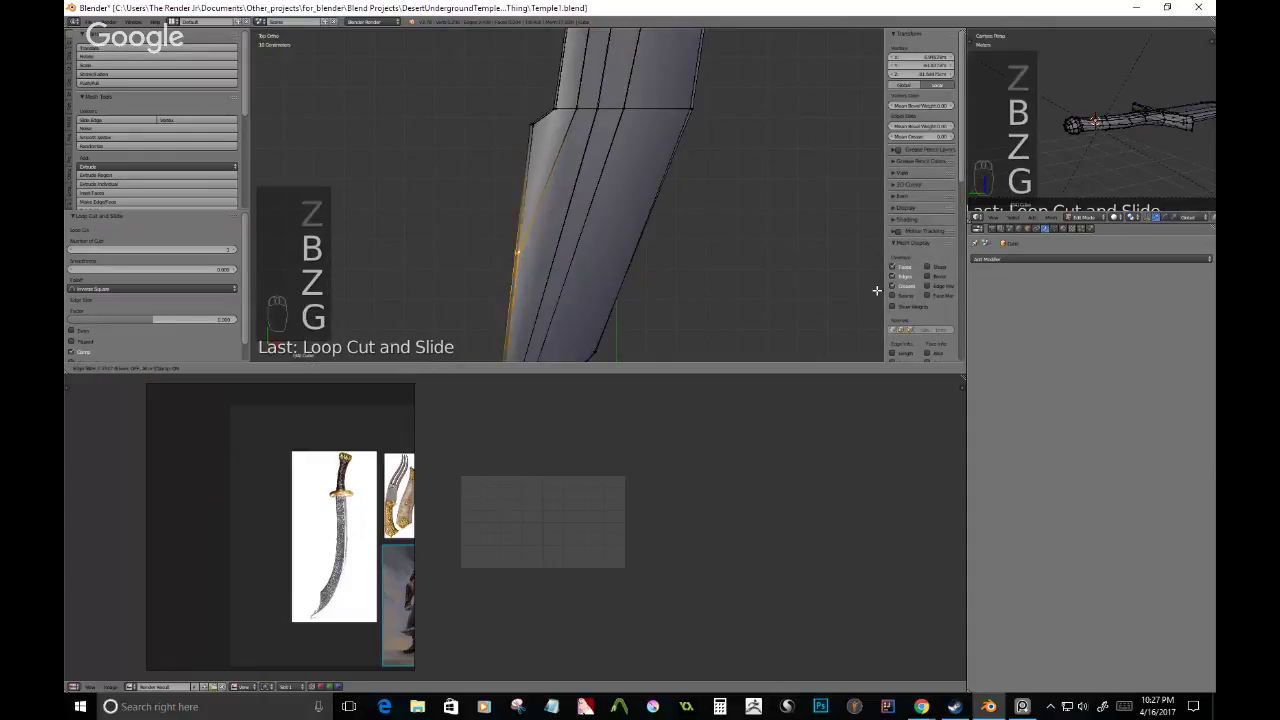
key(g)
key(g)
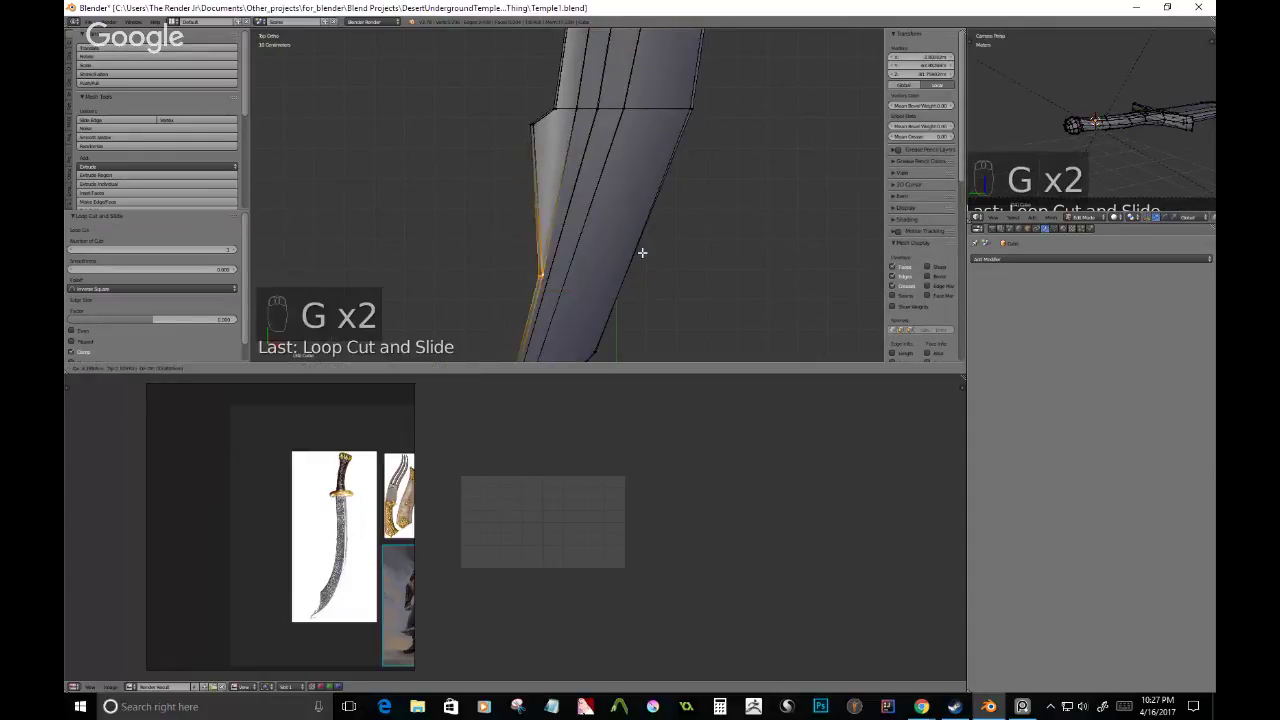
click(631, 219)
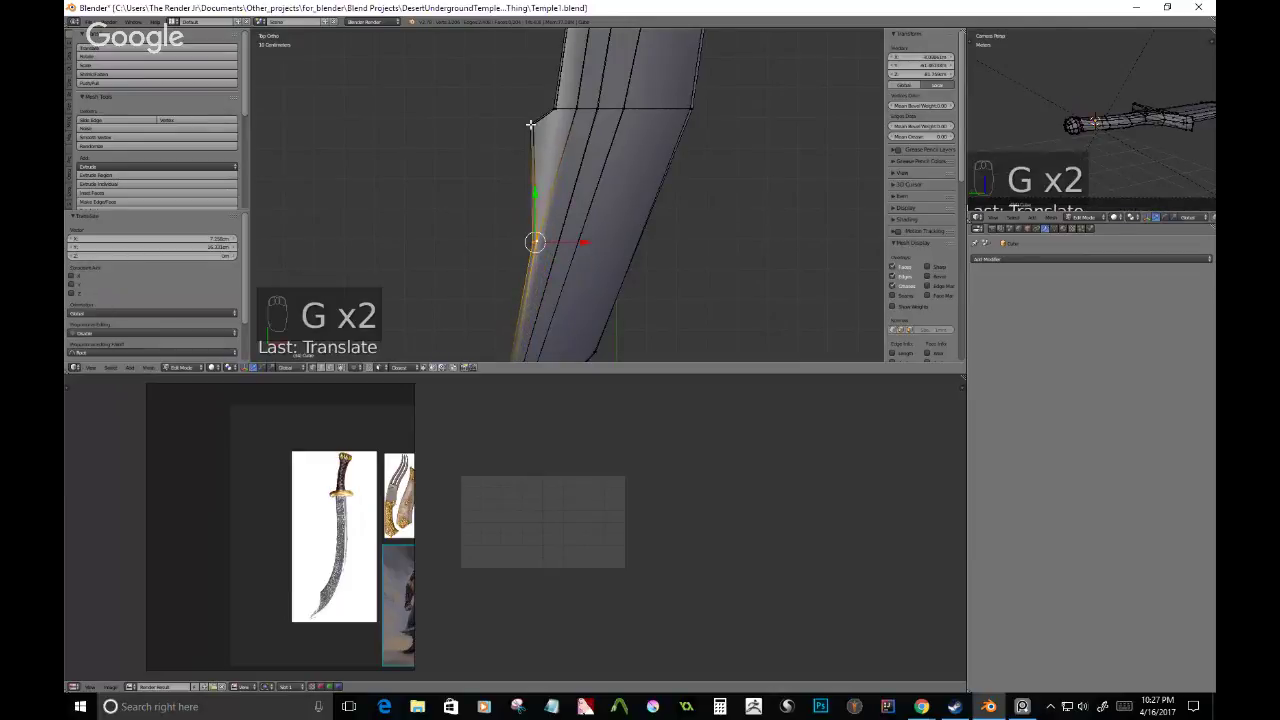
- Box-select the notch corner vertices and move them outward and toward the tip to form a pointed spur
right_click(531, 124)
key(b)
drag(501, 99, 563, 175)
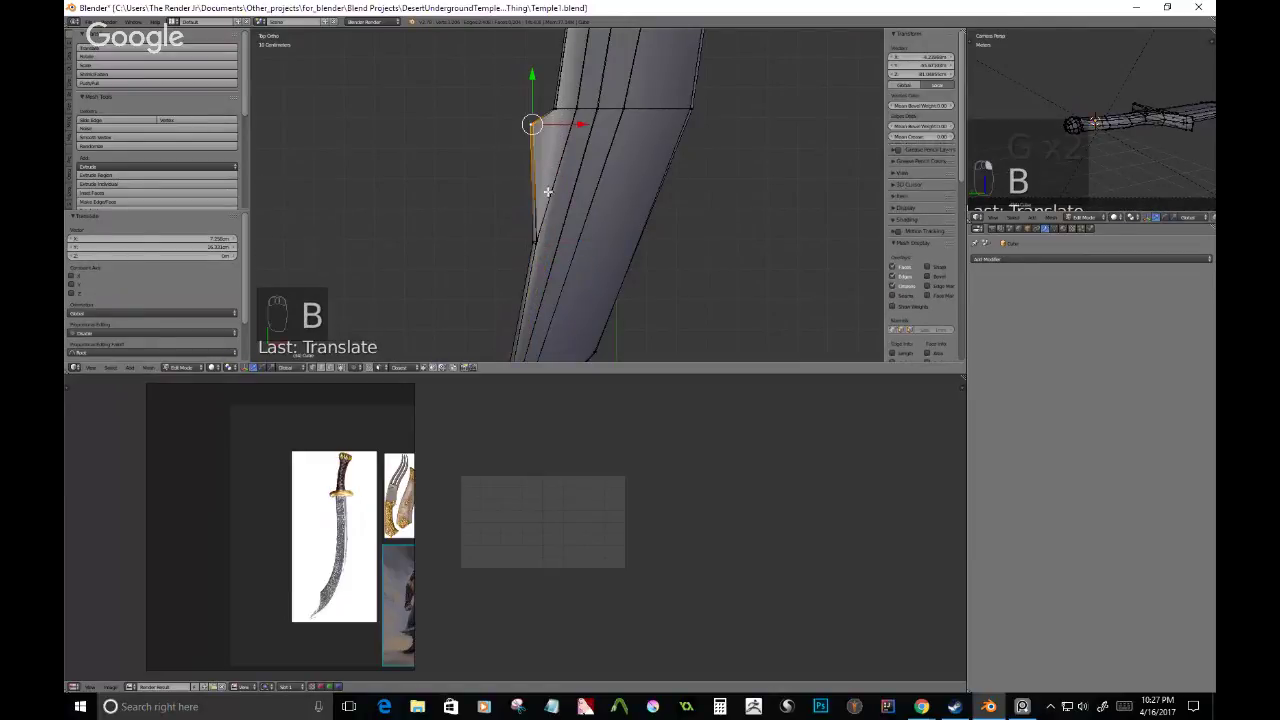
key(g)
click(530, 263)
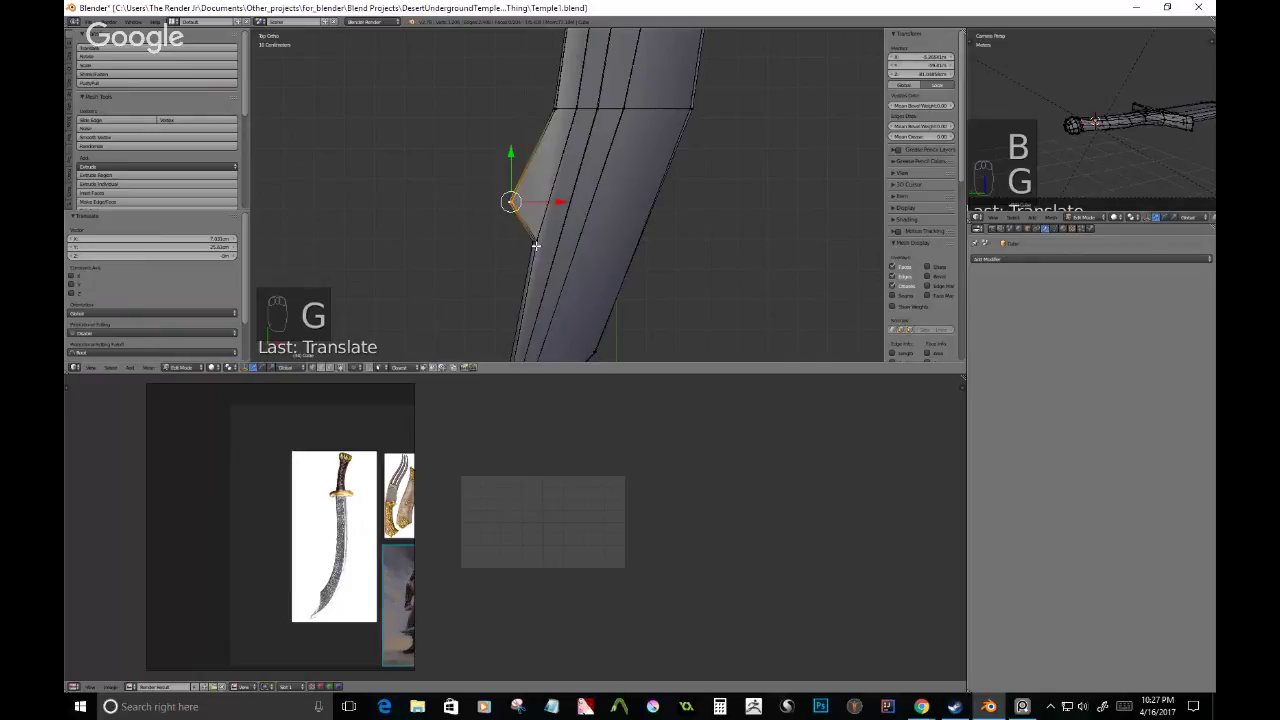
- Try to move the blade tip vertices together with the inner notch vertices below the spur
right_click(535, 243)
shift+middle_drag(539, 269, 549, 199)
shift+middle_drag(544, 268, 517, 183)
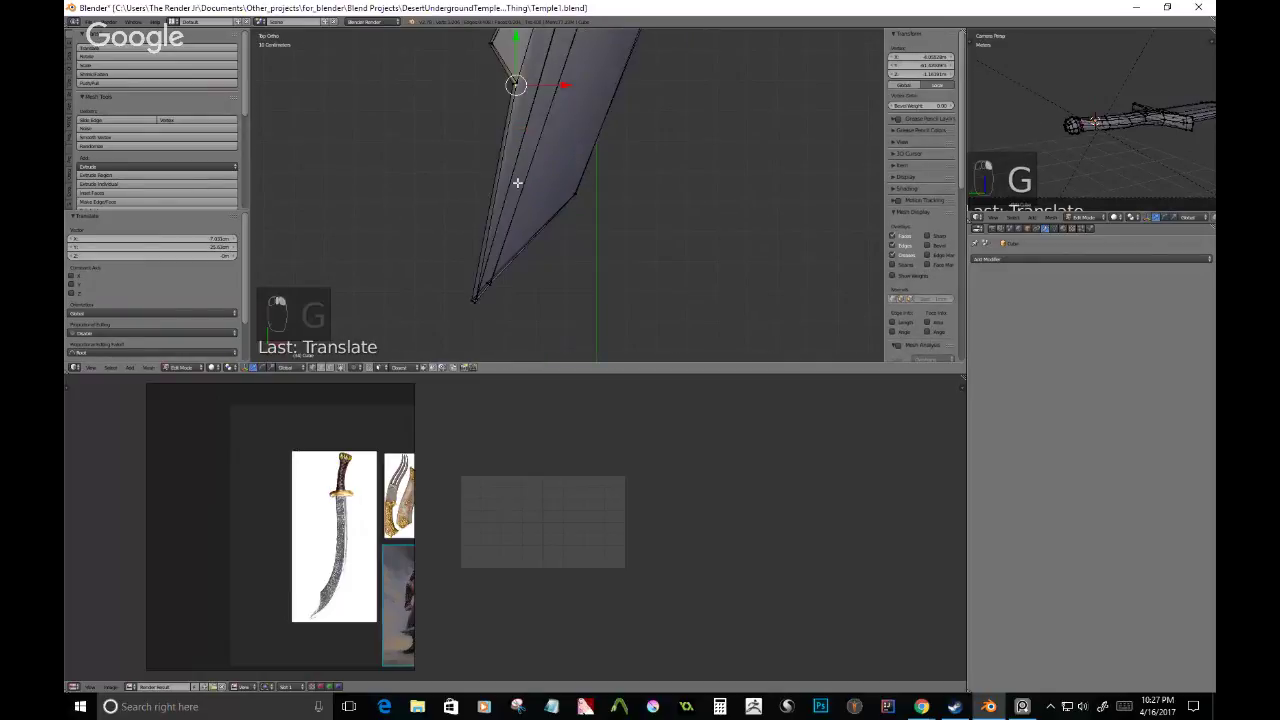
scroll(517, 183, down, 2)
key(b)
drag(507, 106, 534, 304)
key(b)
drag(503, 251, 552, 308)
key(b)
drag(476, 214, 560, 306)
key(g)
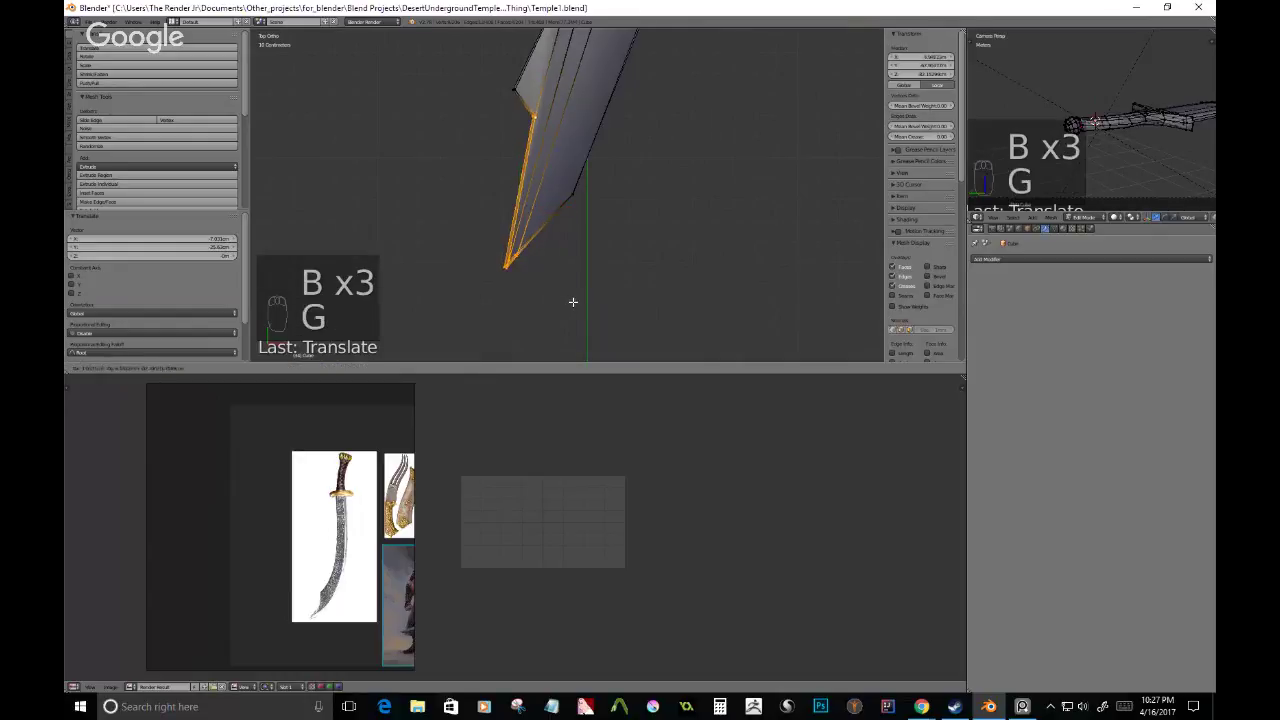
click(574, 301)
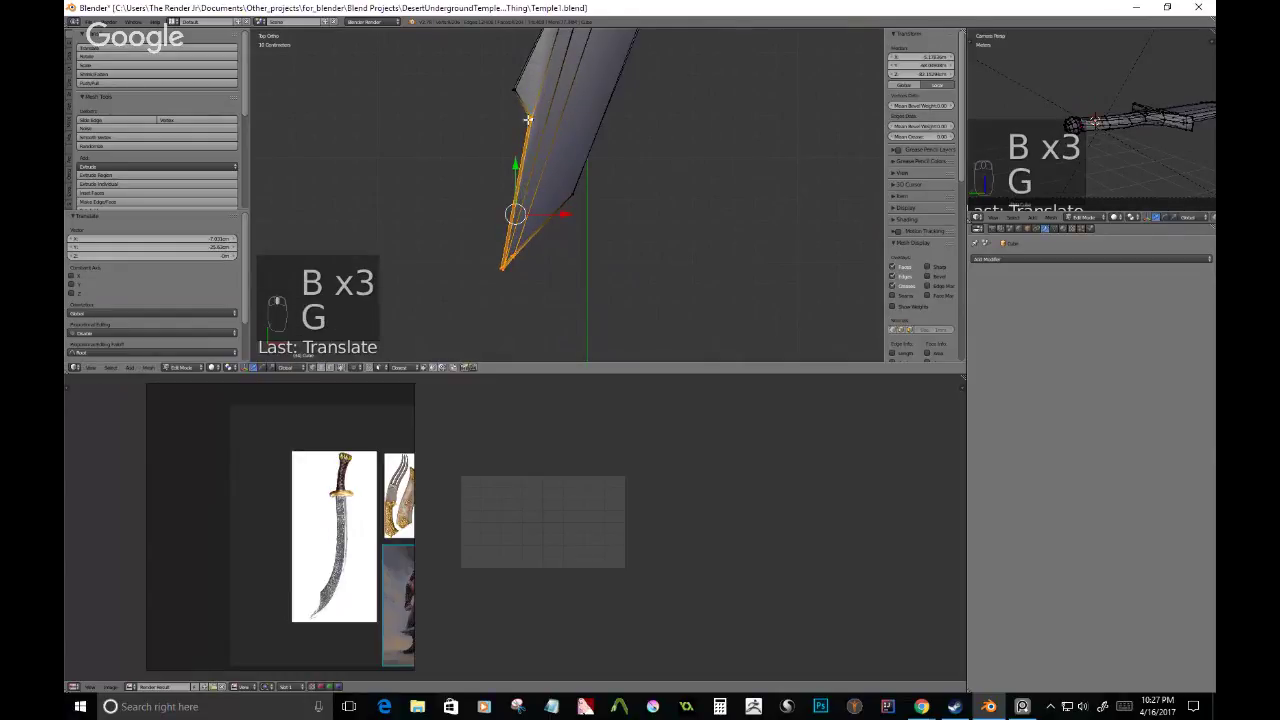
- Box-select the inner notch vertices, shift them outward along X and move them toward the tip along Y
key(b)
drag(522, 104, 543, 163)
key(g)
key(x)
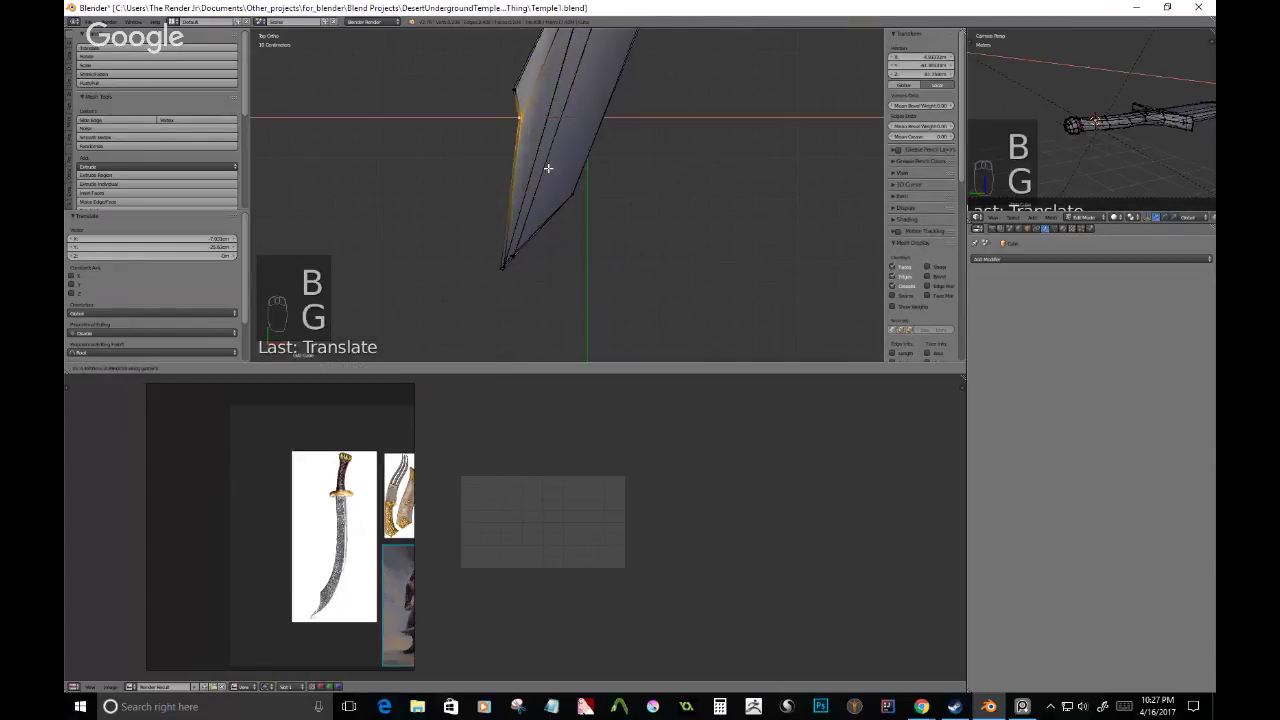
click(547, 170)
key(g)
key(y)
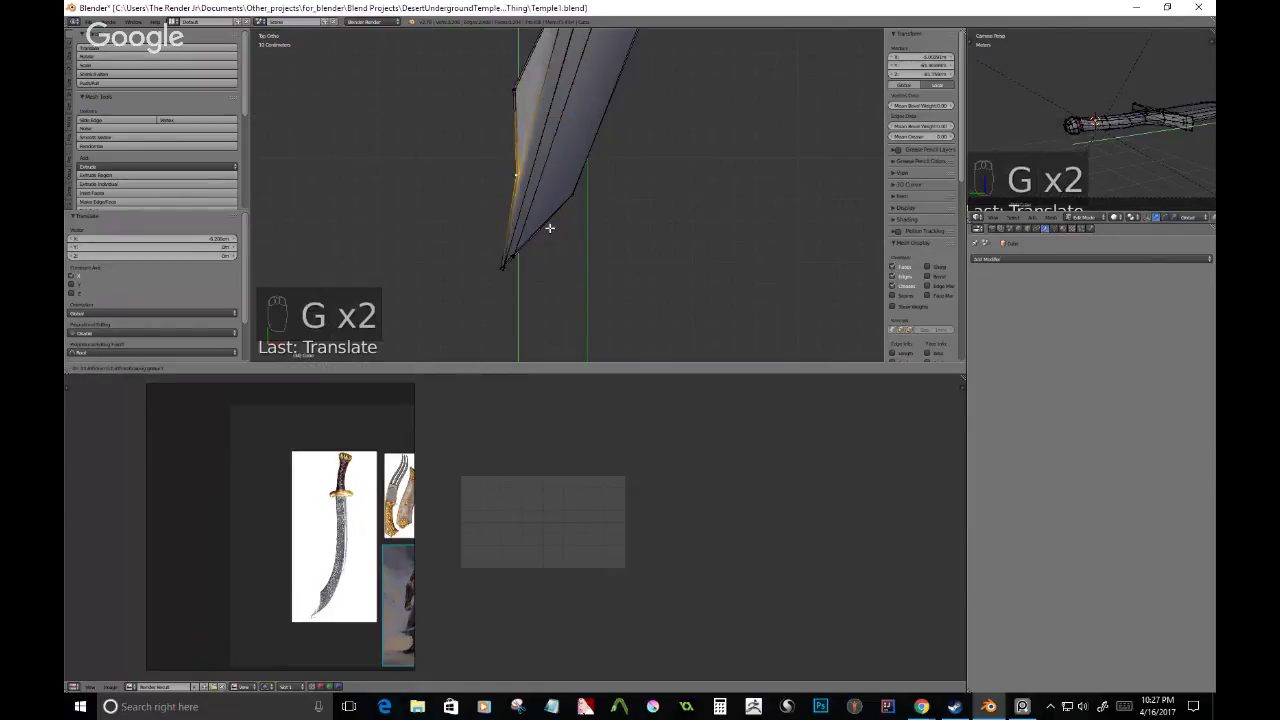
click(550, 218)
shift+middle_drag(562, 154, 535, 263)
scroll(568, 251, down, 5)
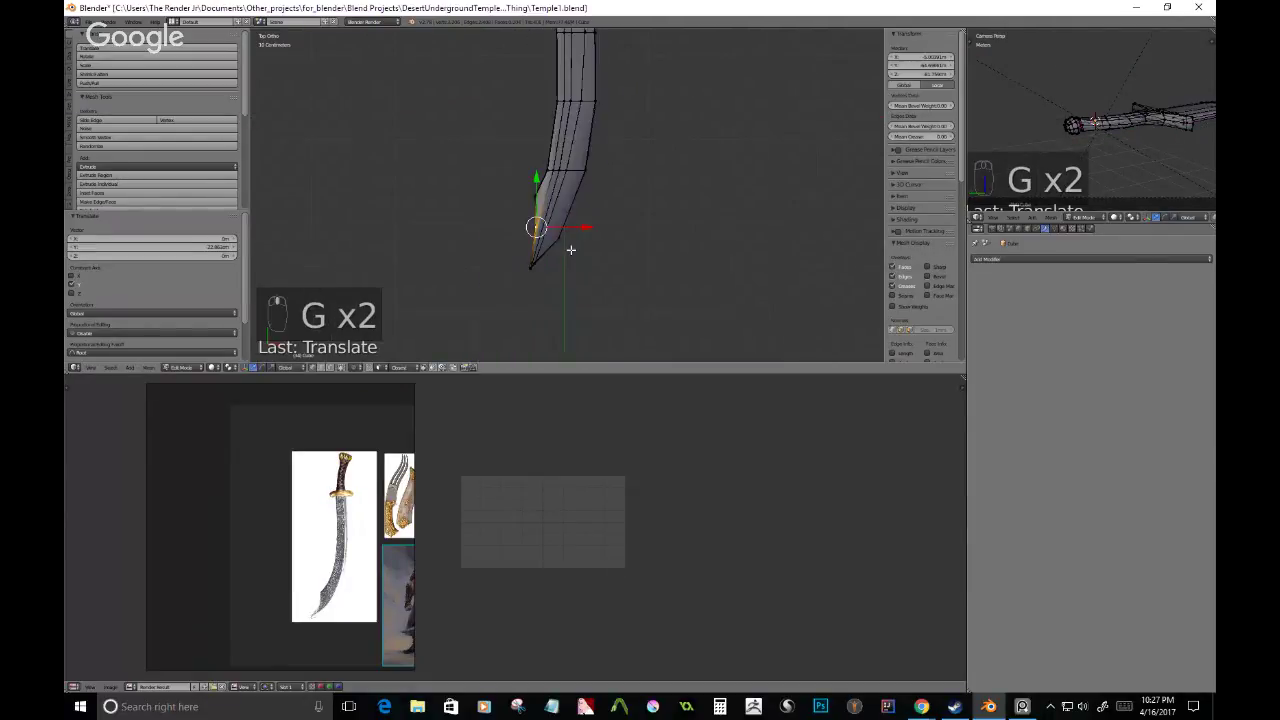
- Add a centred edge loop across the blade section nearest the guard, without rotating it
scroll(580, 190, up, 5)
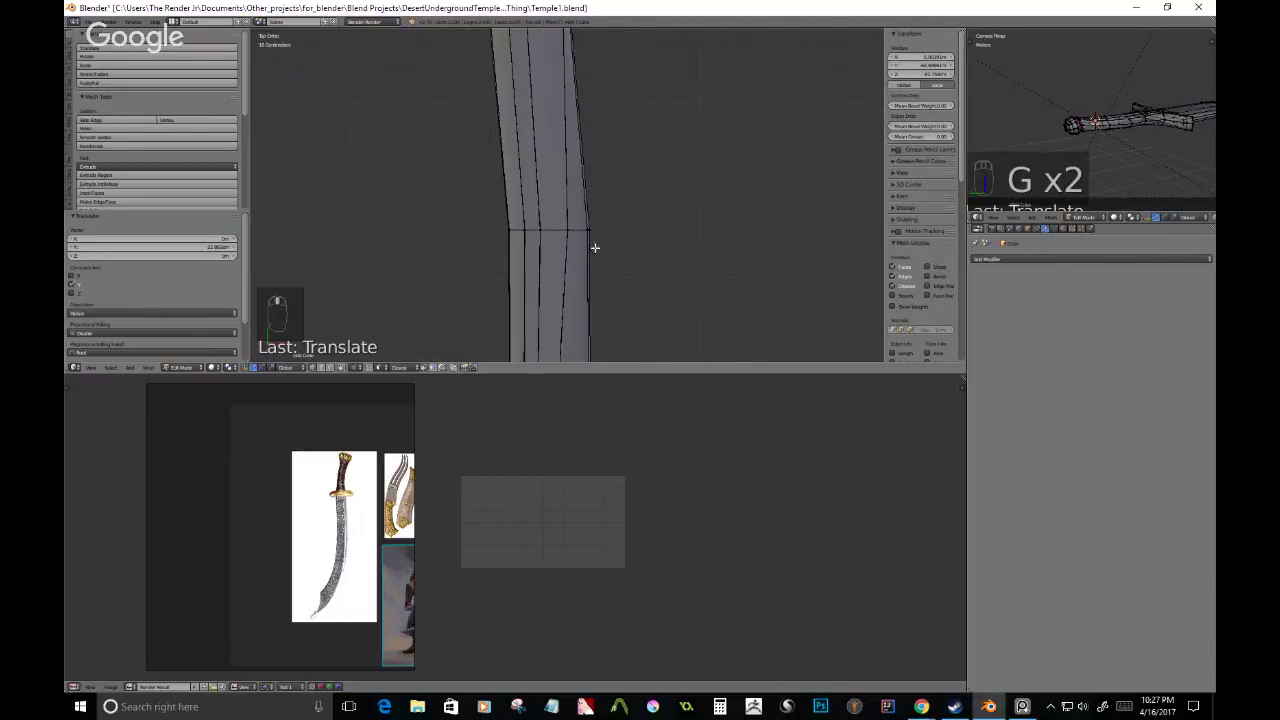
shift+middle_drag(594, 258, 603, 237)
shift+middle_drag(569, 60, 577, 134)
key(ctrl+r)
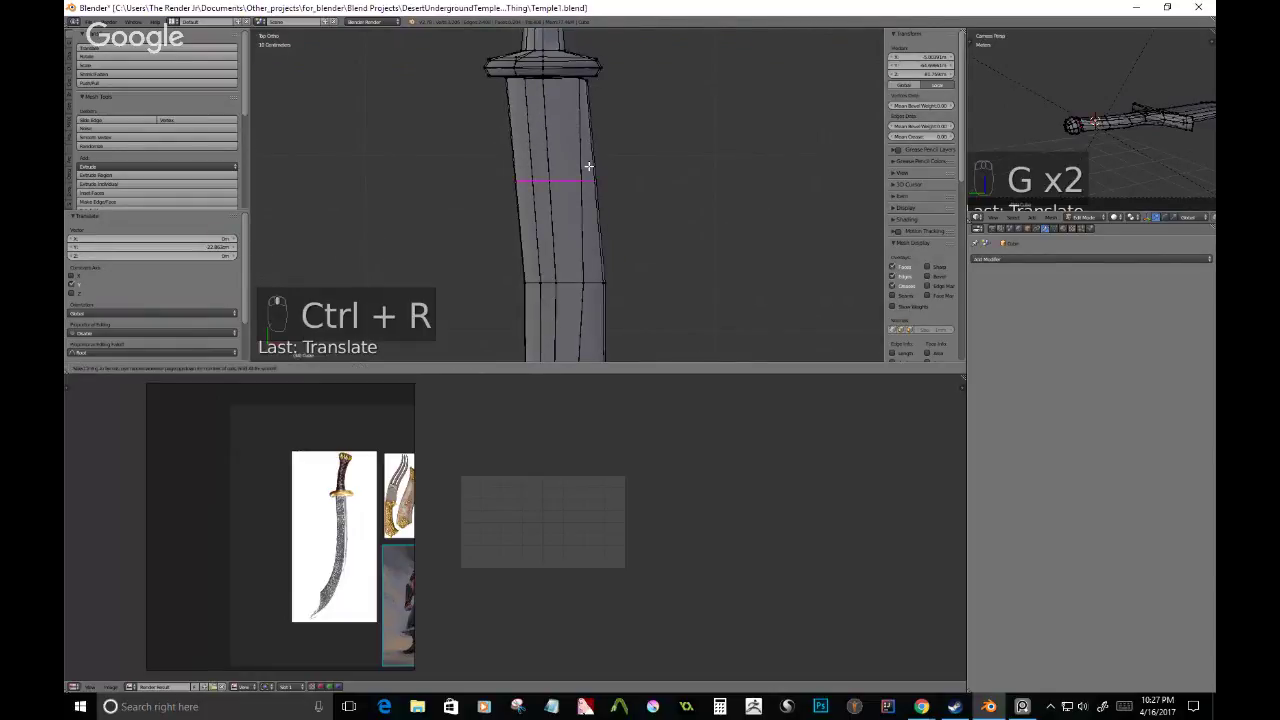
click(589, 166)
right_click(589, 166)
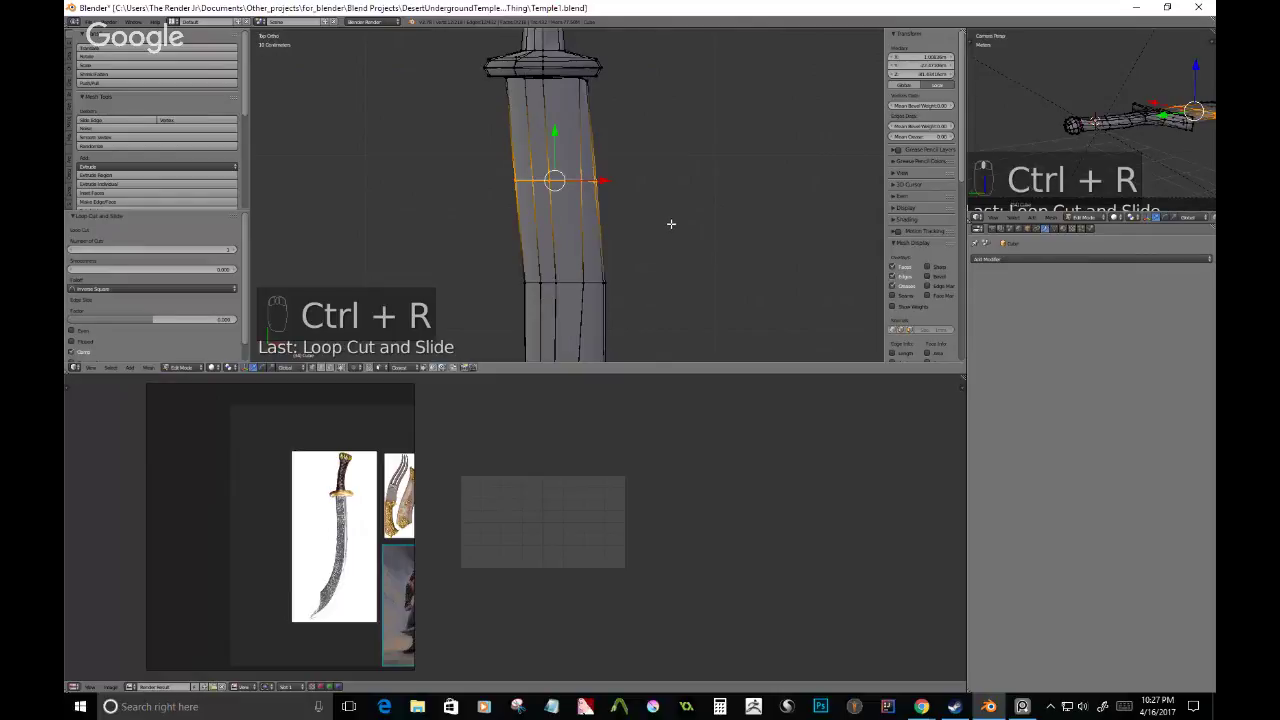
key(r)
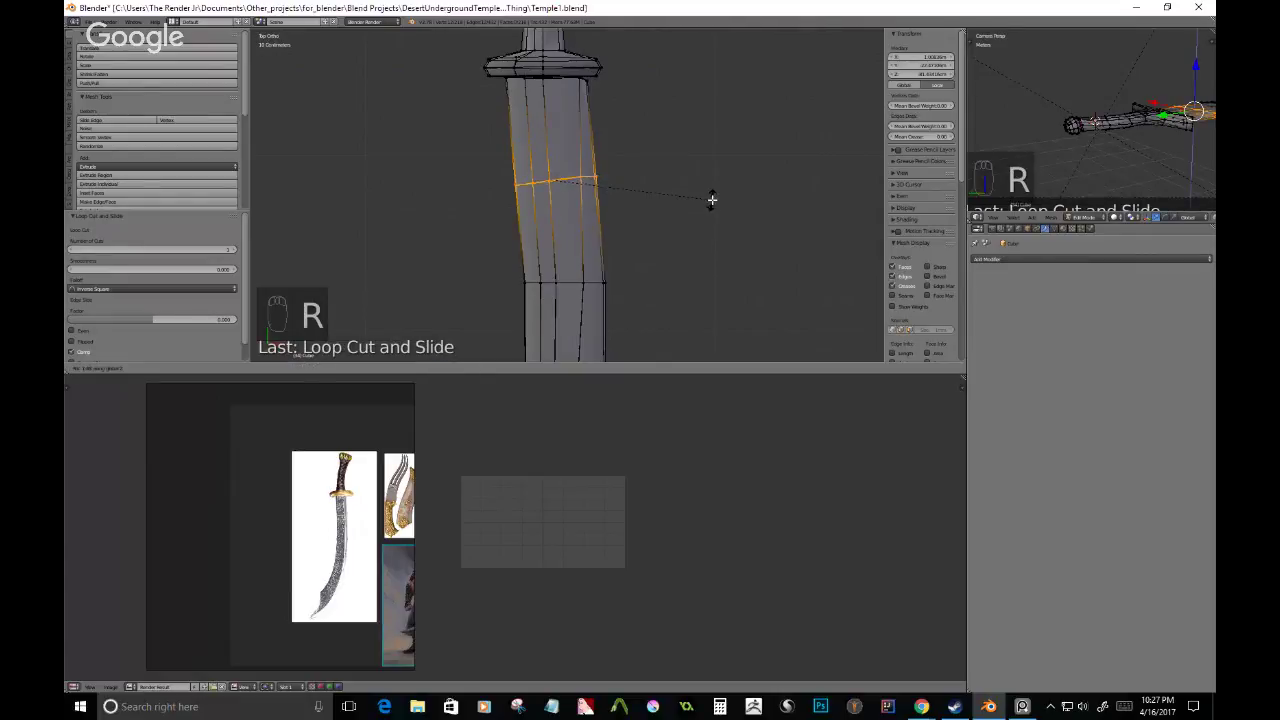
right_click(712, 200)
- Select the edge at the spur's point on the notch side and move it inward along X
shift+middle_drag(680, 266, 687, 217)
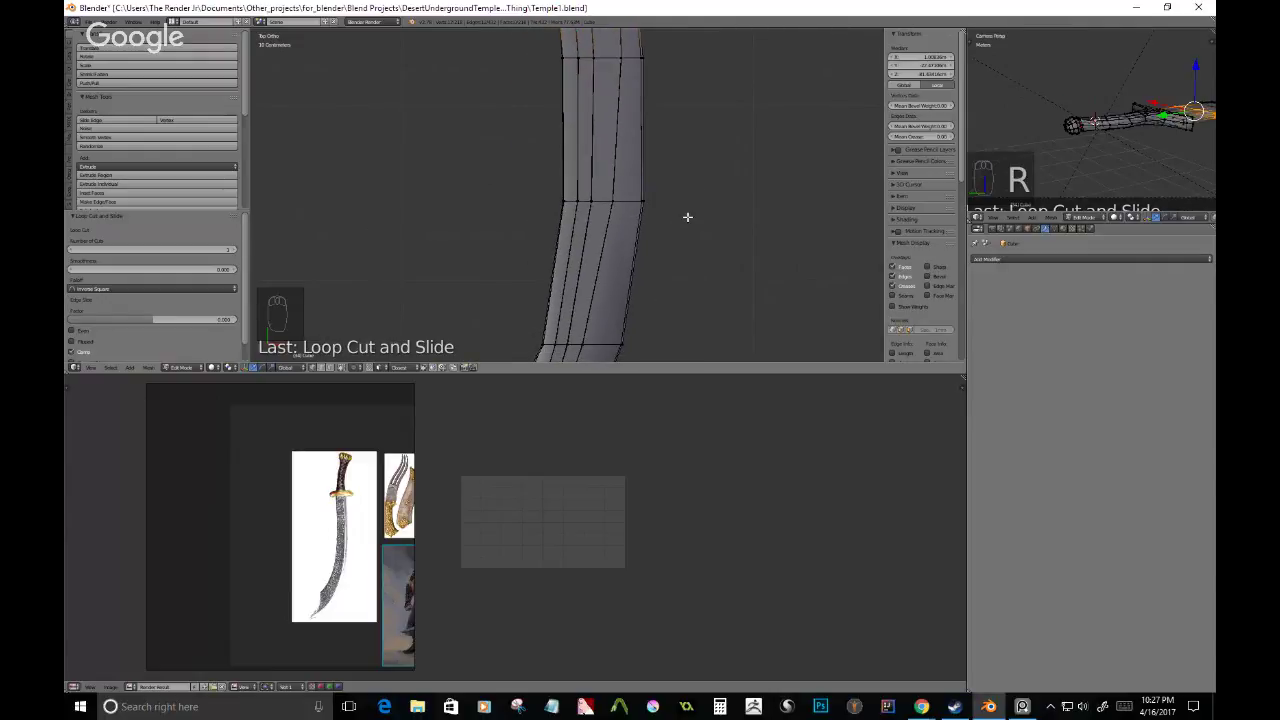
middle_drag(686, 237, 313, 244)
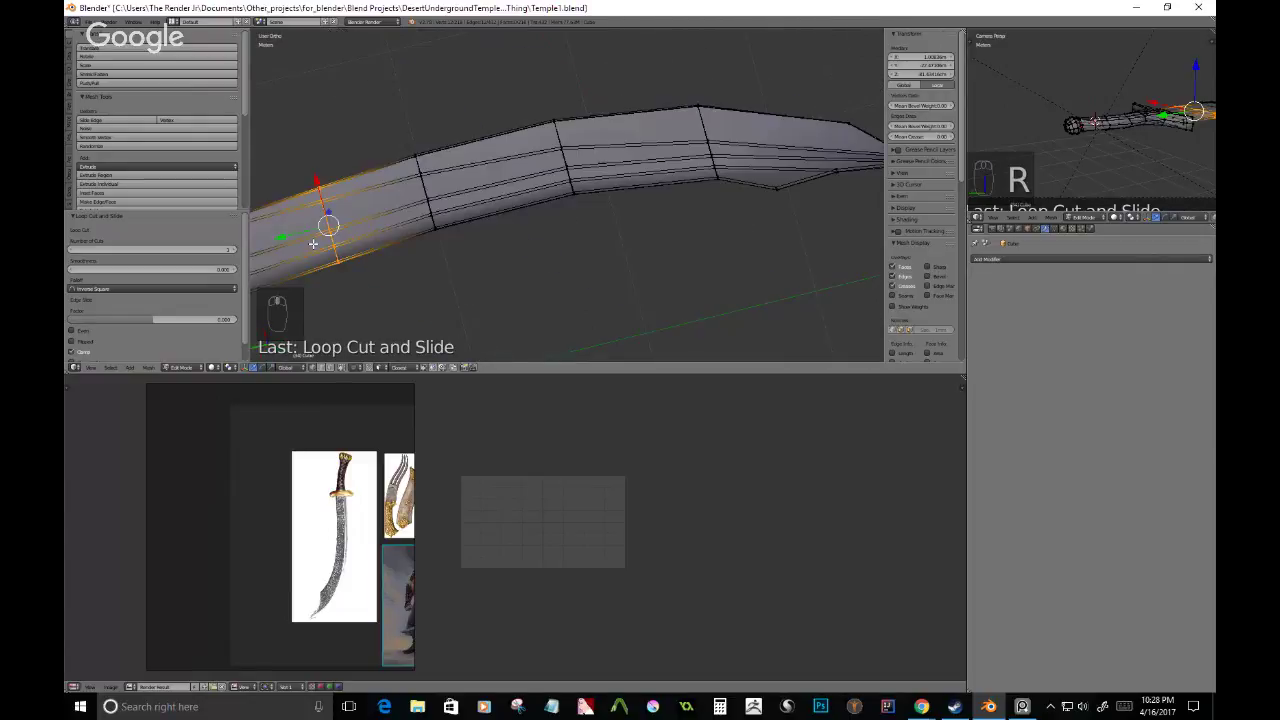
scroll(637, 206, down, 3)
middle_drag(637, 206, 481, 220)
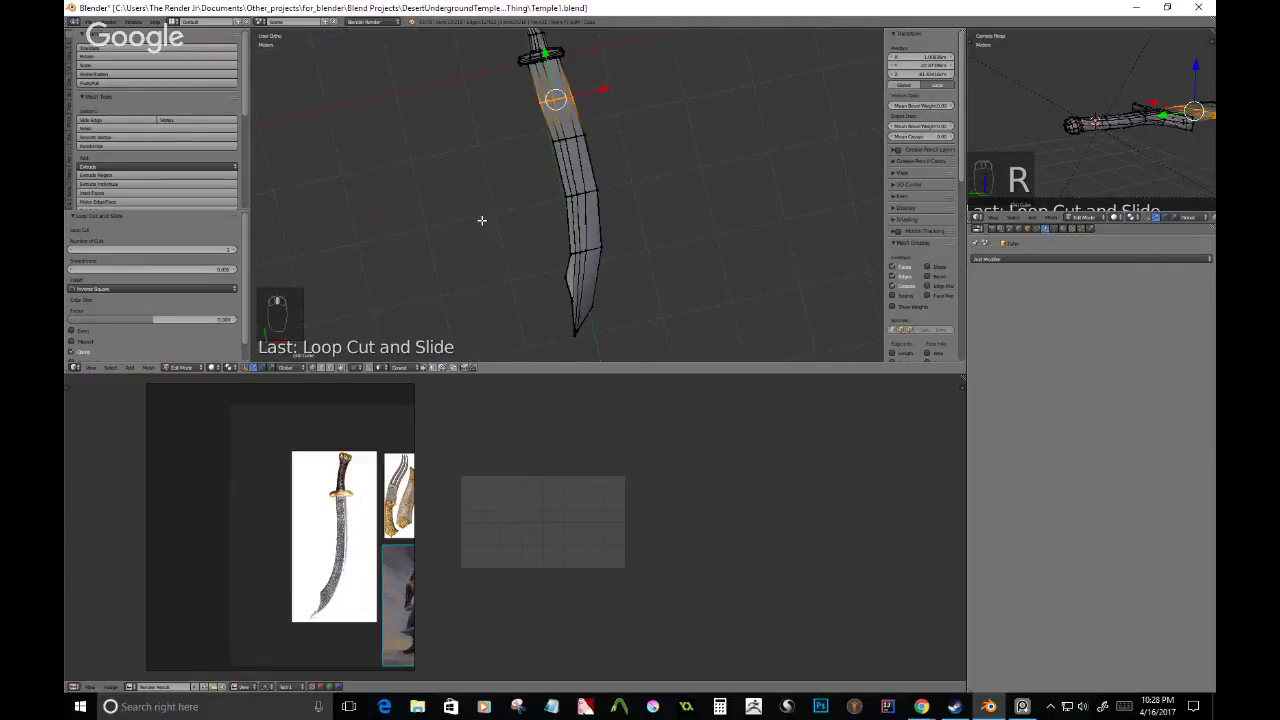
key(Tab)
key(Tab)
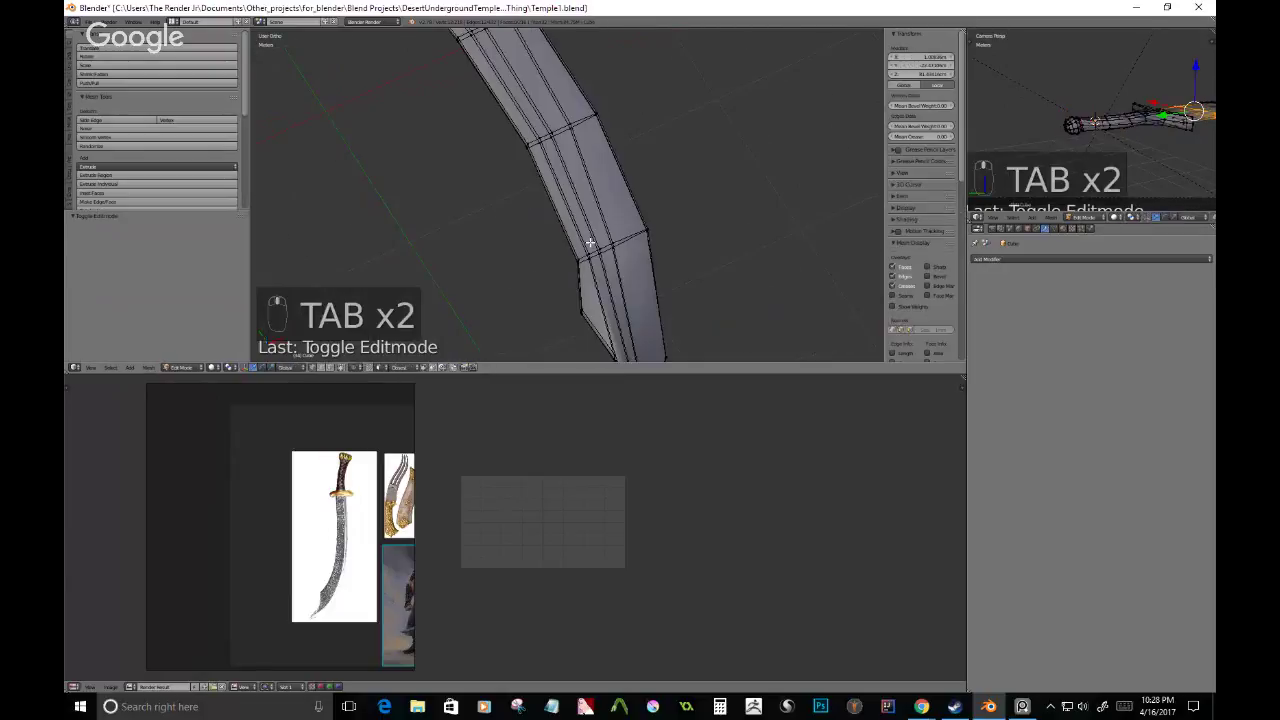
scroll(590, 242, up, 3)
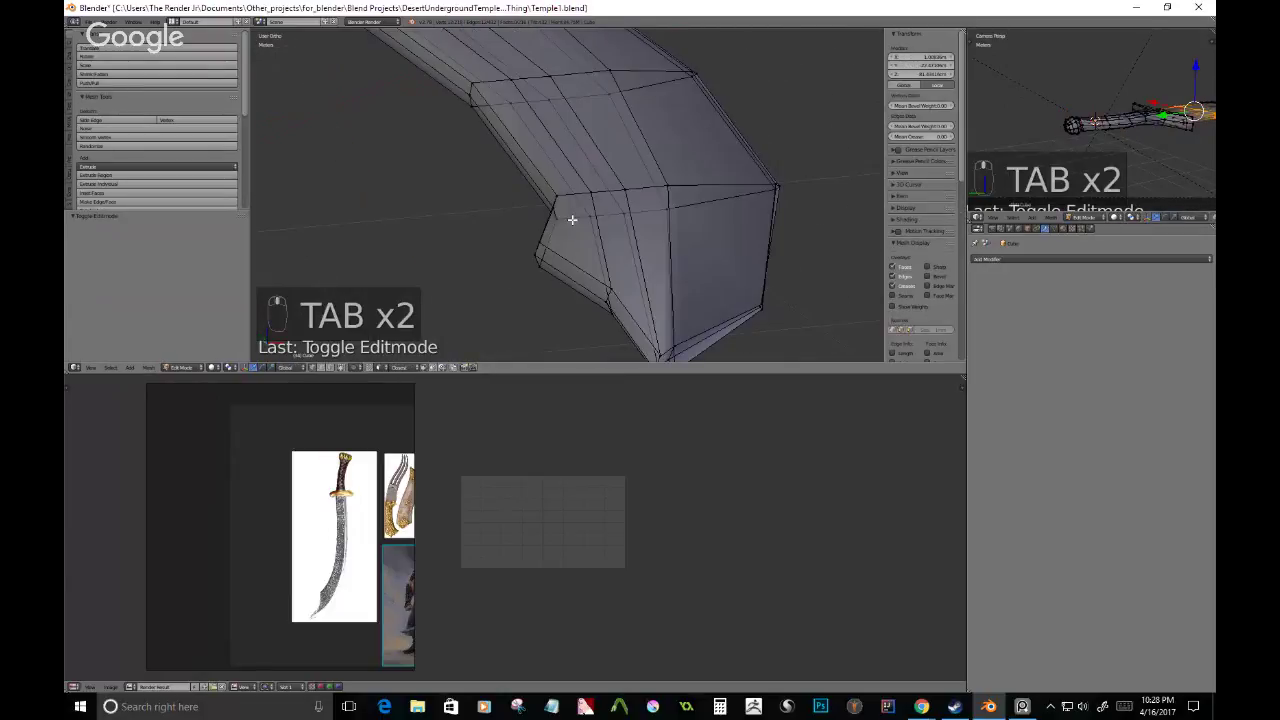
middle_drag(572, 219, 577, 274)
right_click(577, 275)
key(g)
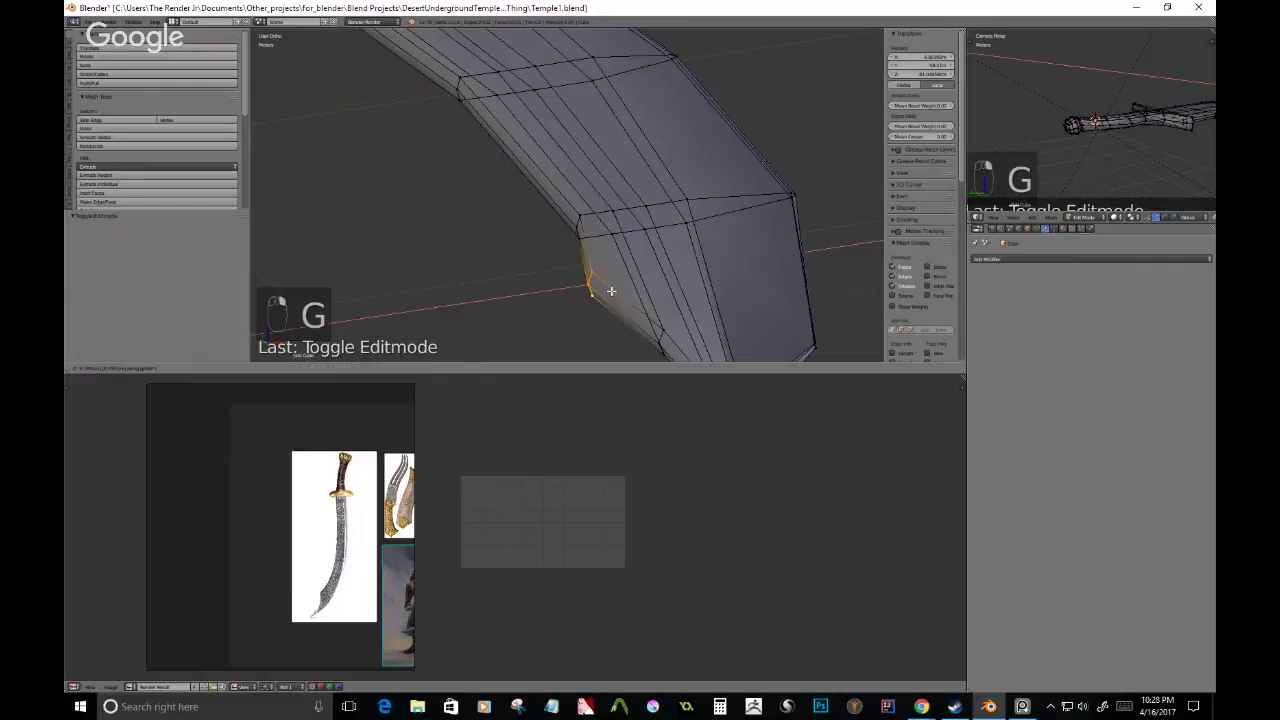
click(614, 289)
- Add the neighbouring notch-side edge vertices to the selection in top view and try to move them outward along X
key(KP_7)
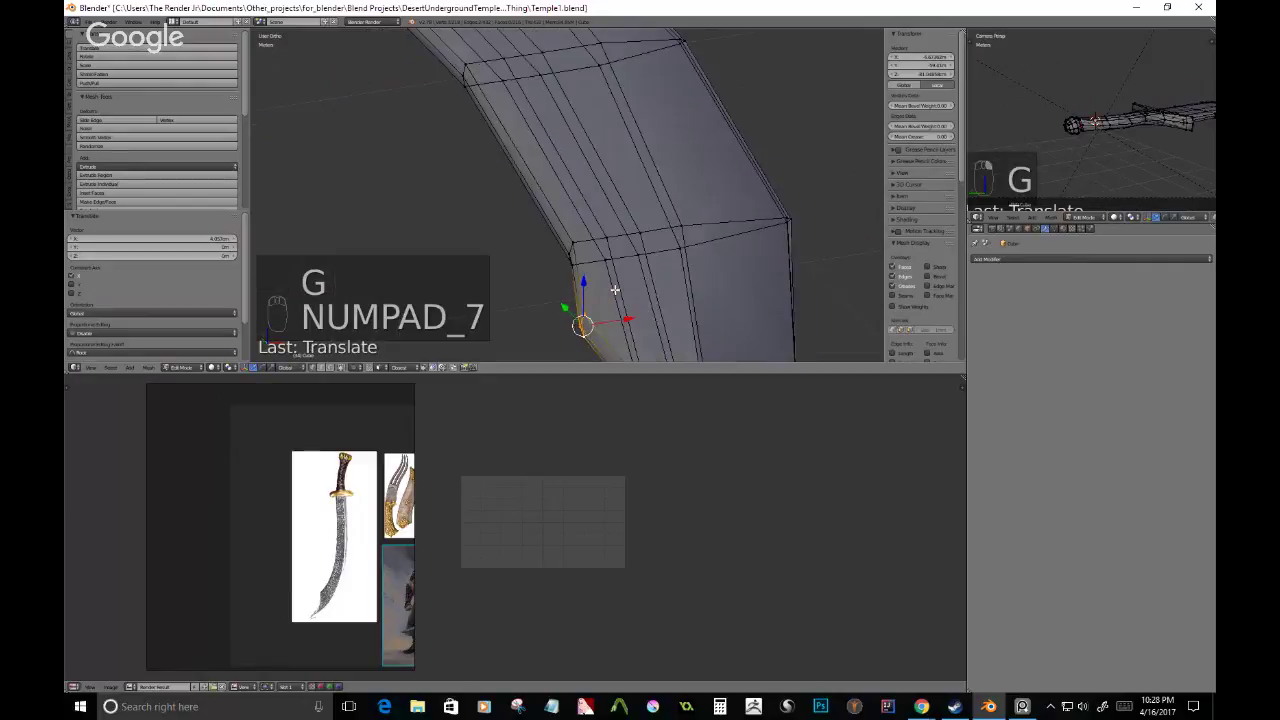
key(b)
drag(637, 122, 665, 149)
scroll(720, 244, down, 3)
shift+middle_drag(729, 251, 684, 261)
key(g)
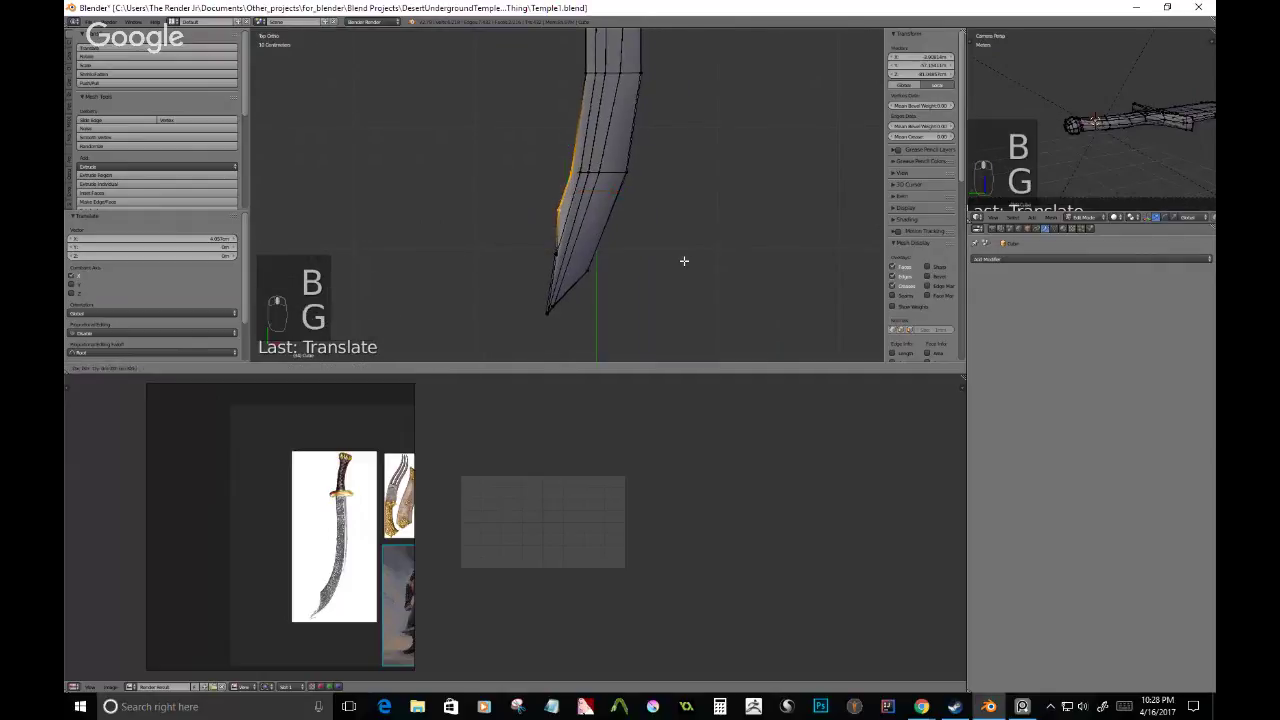
key(g)
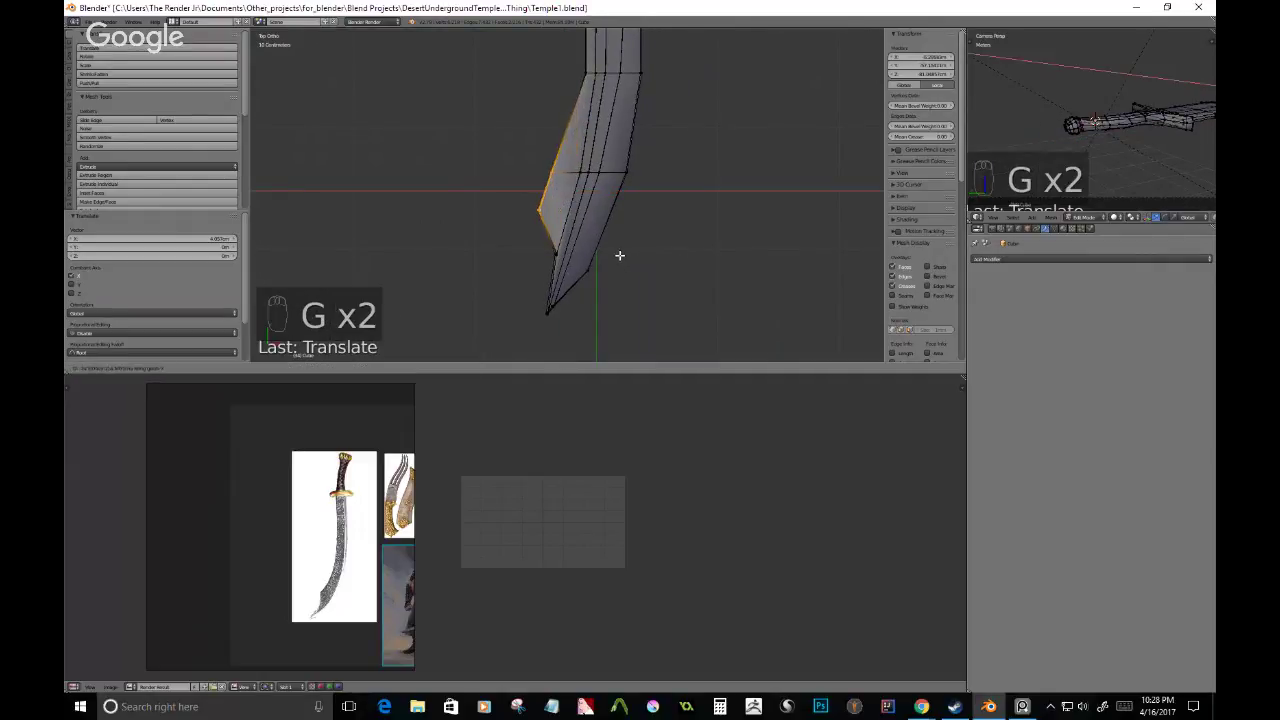
click(627, 256)
- Box-select the next notch-side edge vertices toward the guard, and undo both that selection and the outward move
shift+middle_drag(599, 127, 602, 179)
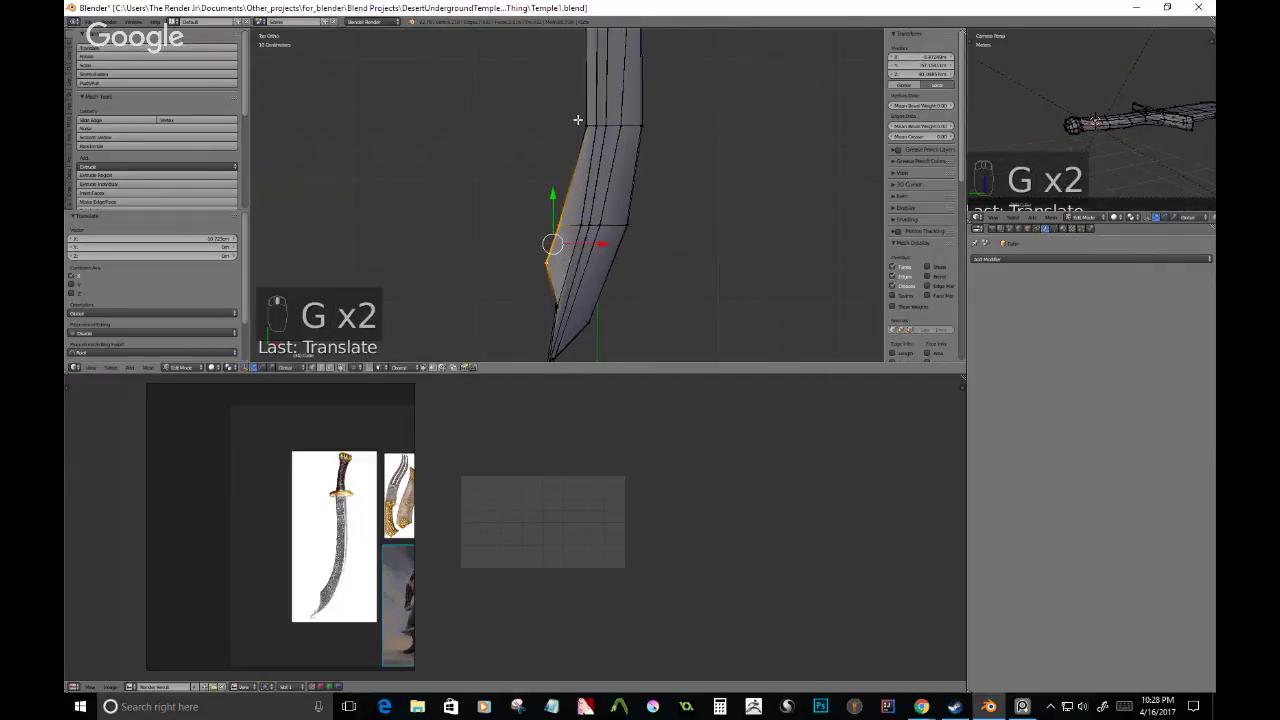
key(b)
drag(578, 120, 477, 160)
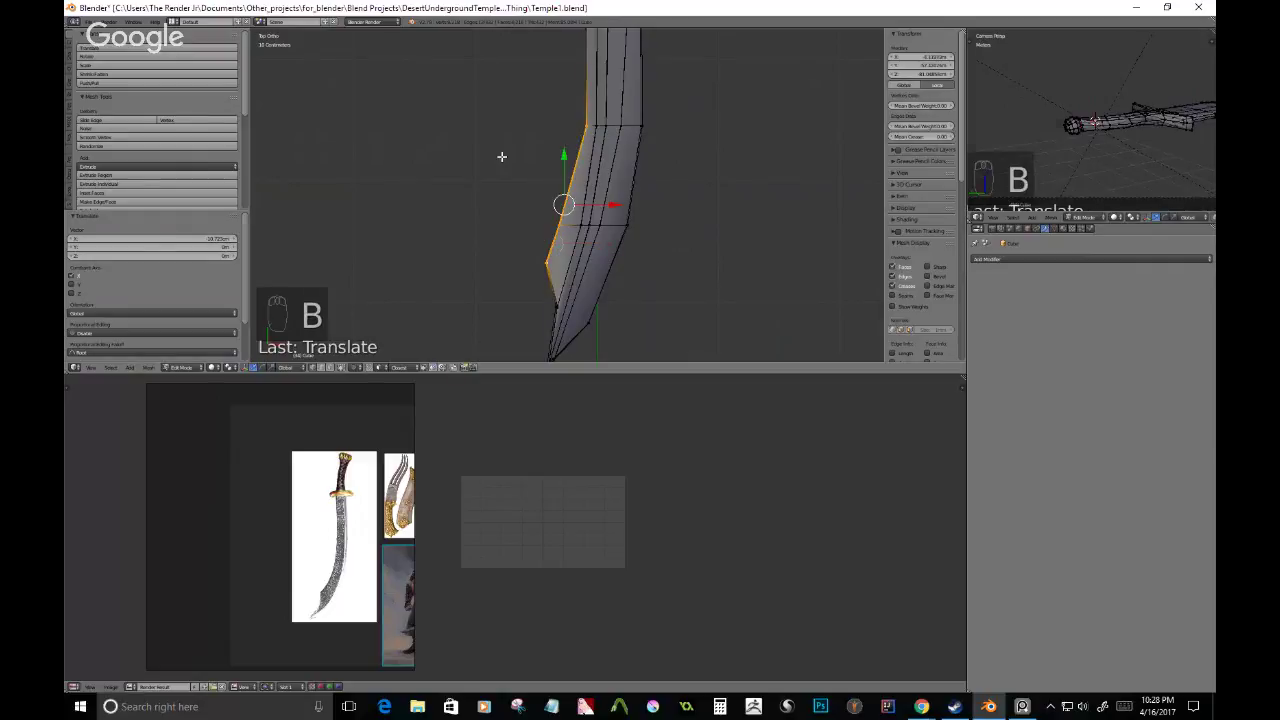
key(ctrl+z)
key(ctrl+z)
- Box-select the remaining notch-side edge vertices up to the guard end and move the whole edge slightly outward along X
key(b)
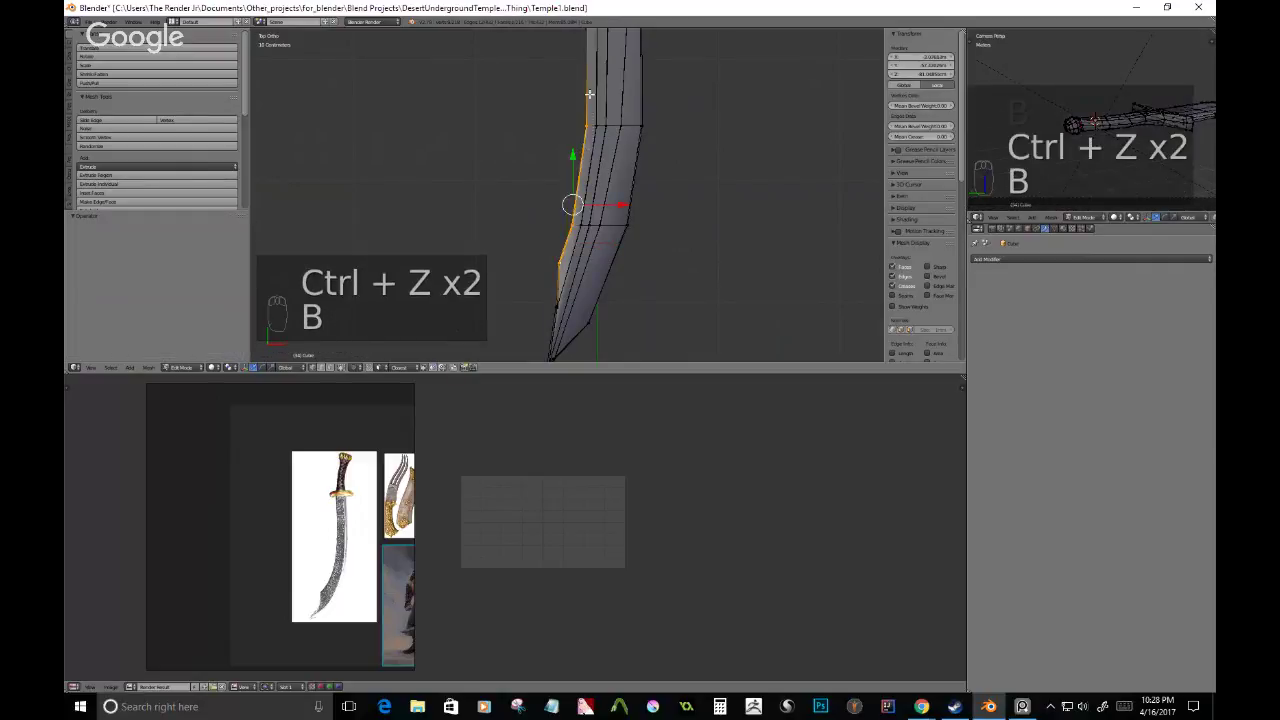
shift+middle_drag(590, 94, 592, 224)
key(b)
drag(559, 141, 596, 198)
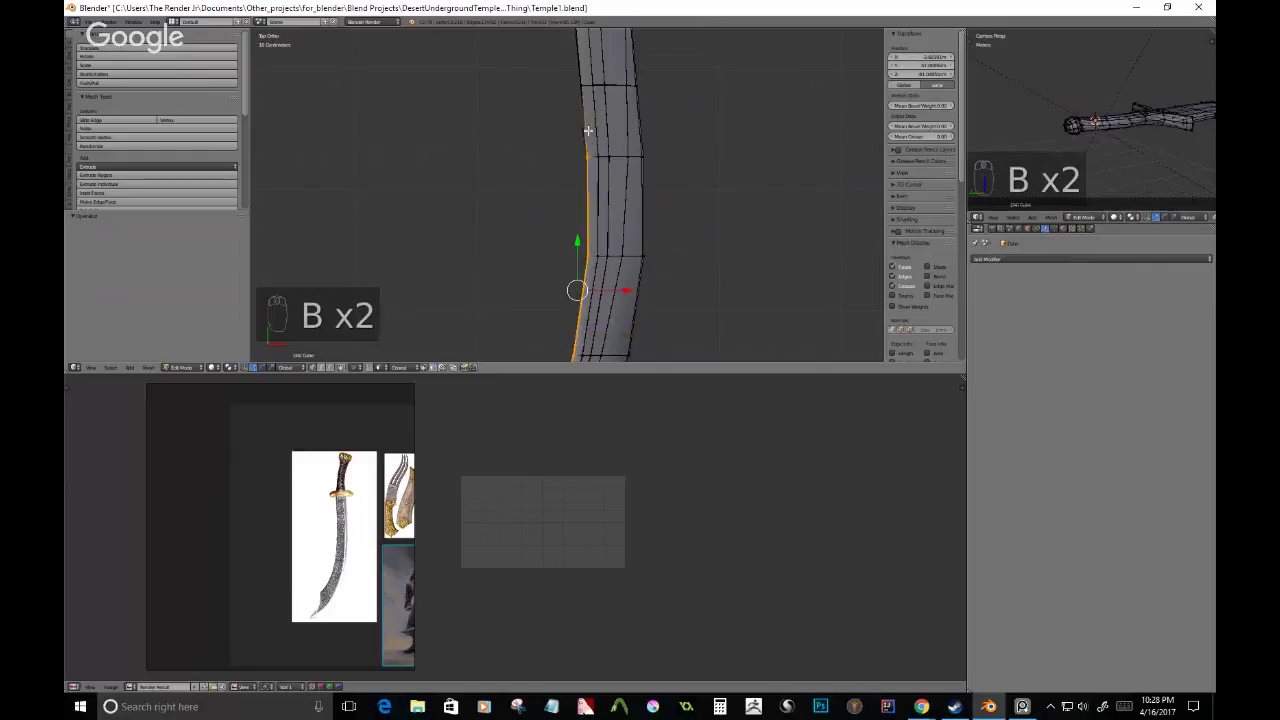
key(b)
drag(560, 70, 588, 144)
scroll(588, 146, down, 4)
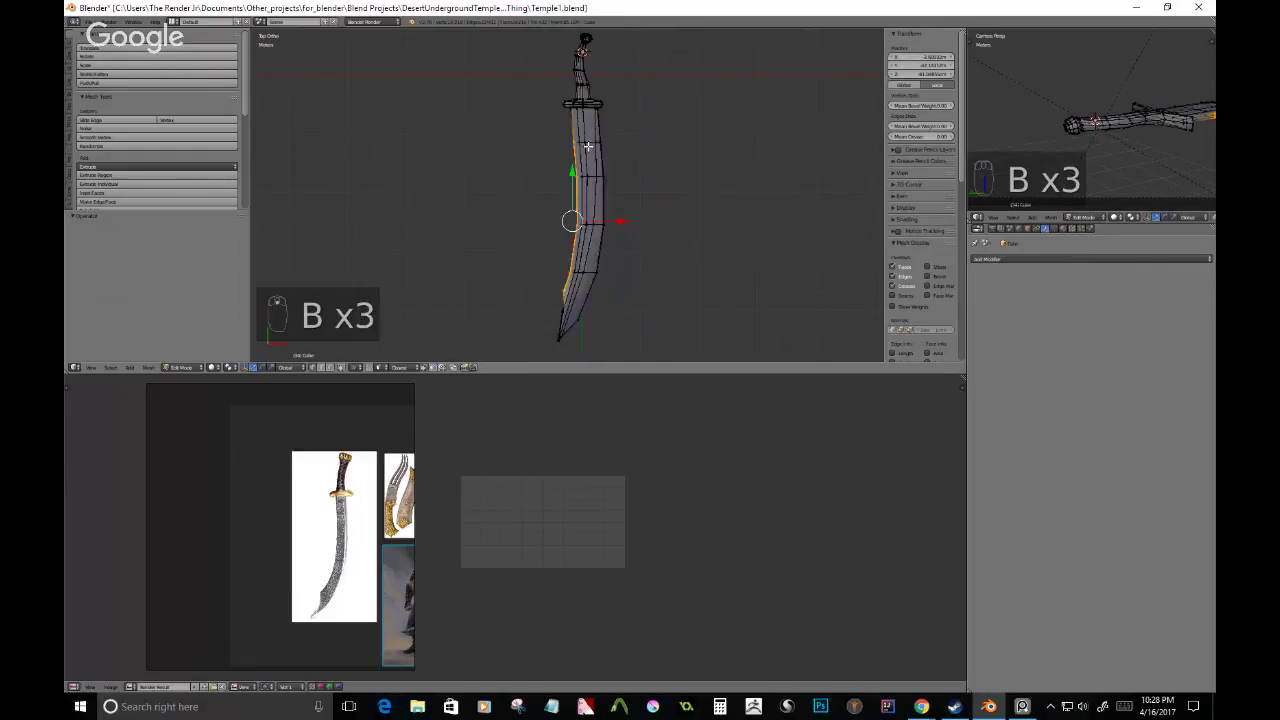
key(g)
click(680, 248)
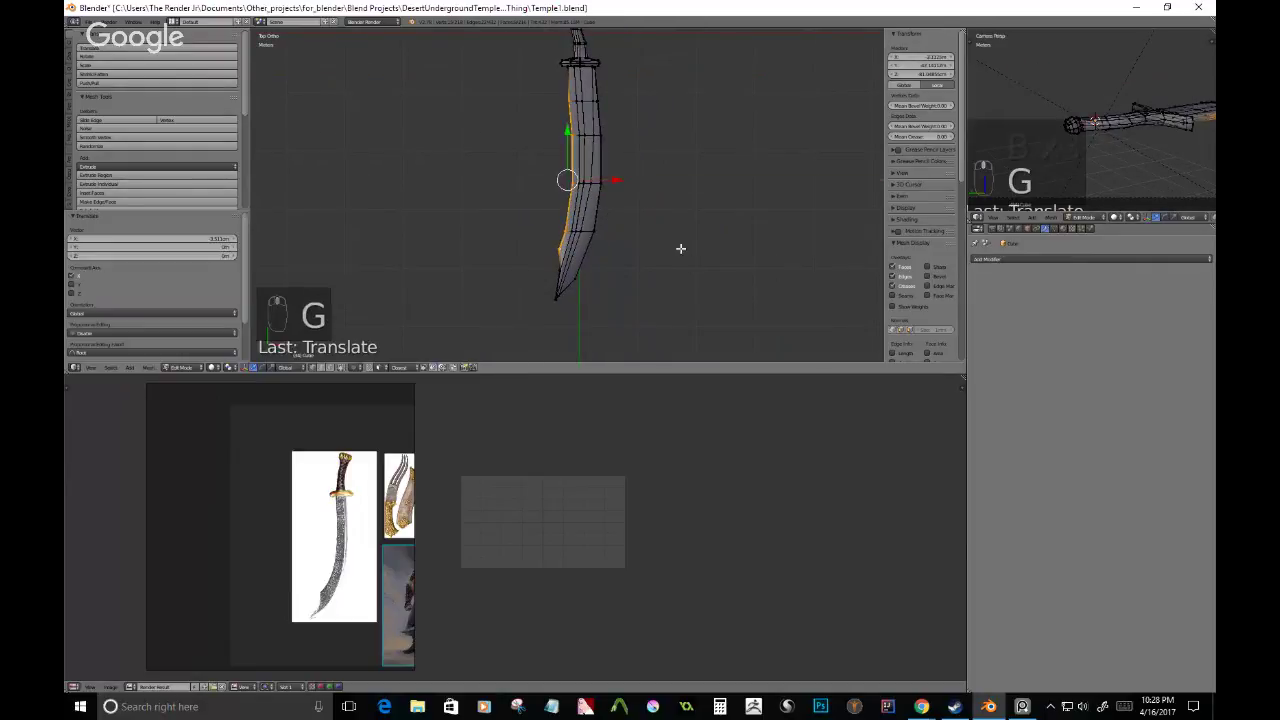
- Deselect the edge vertices nearest the guard and move the rest of the notch-side edge farther outward along X
key(c)
middle_click(571, 104)
right_click(571, 104)
key(g)
middle_click(672, 200)
click(671, 200)
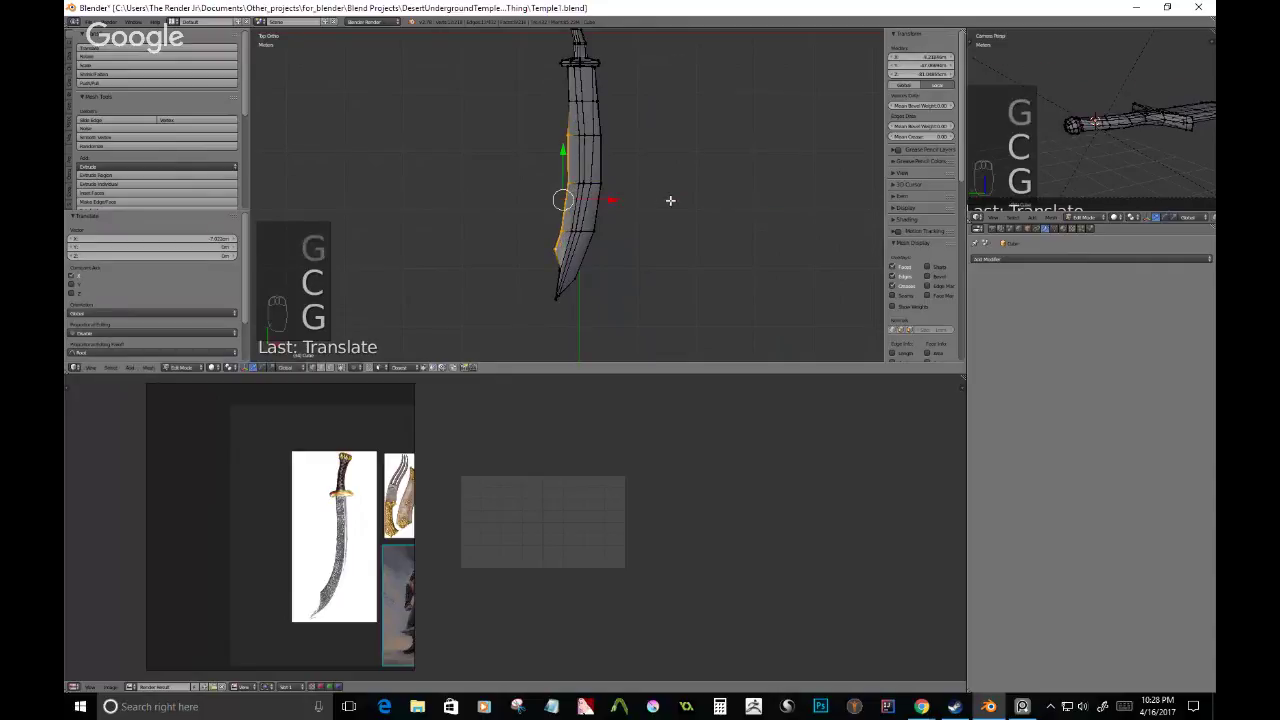
- Drop the next notch-side vertices toward the tip from the selection in stages, moving the remaining ones outward along X each time
key(c)
middle_click(571, 141)
right_click(571, 141)
key(g)
middle_click(672, 208)
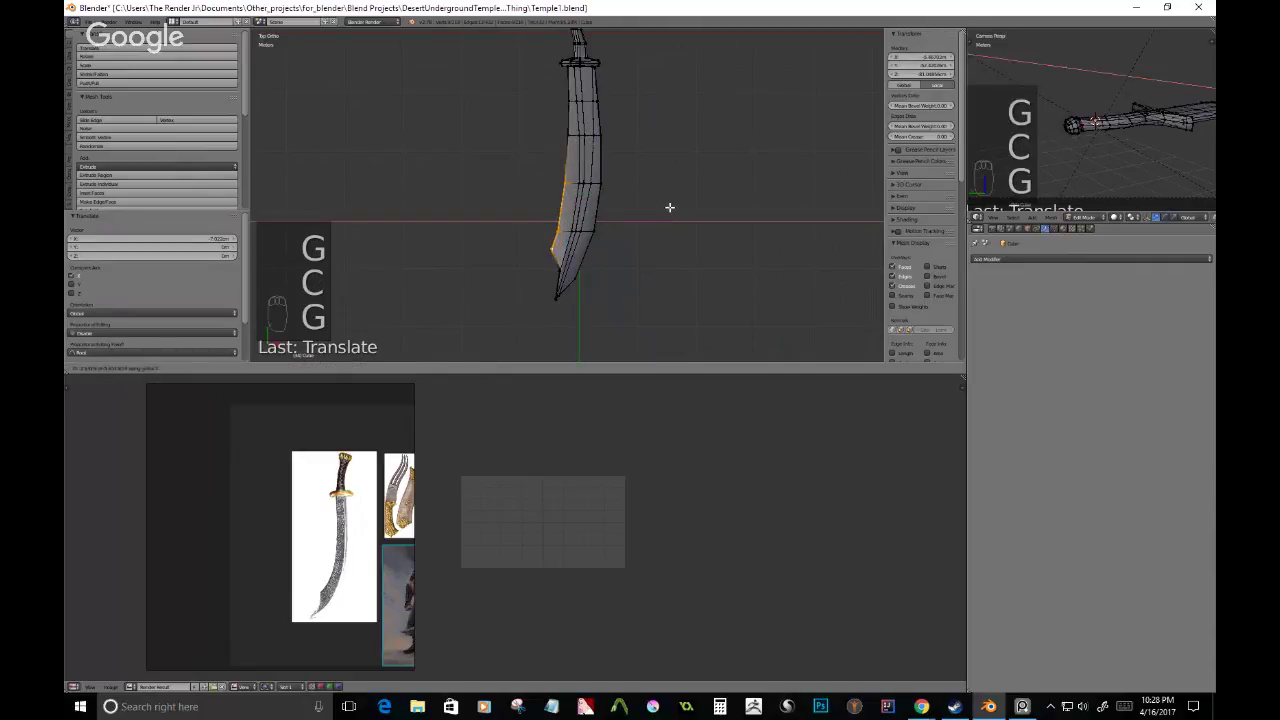
click(669, 207)
key(c)
key(g)
key(x)
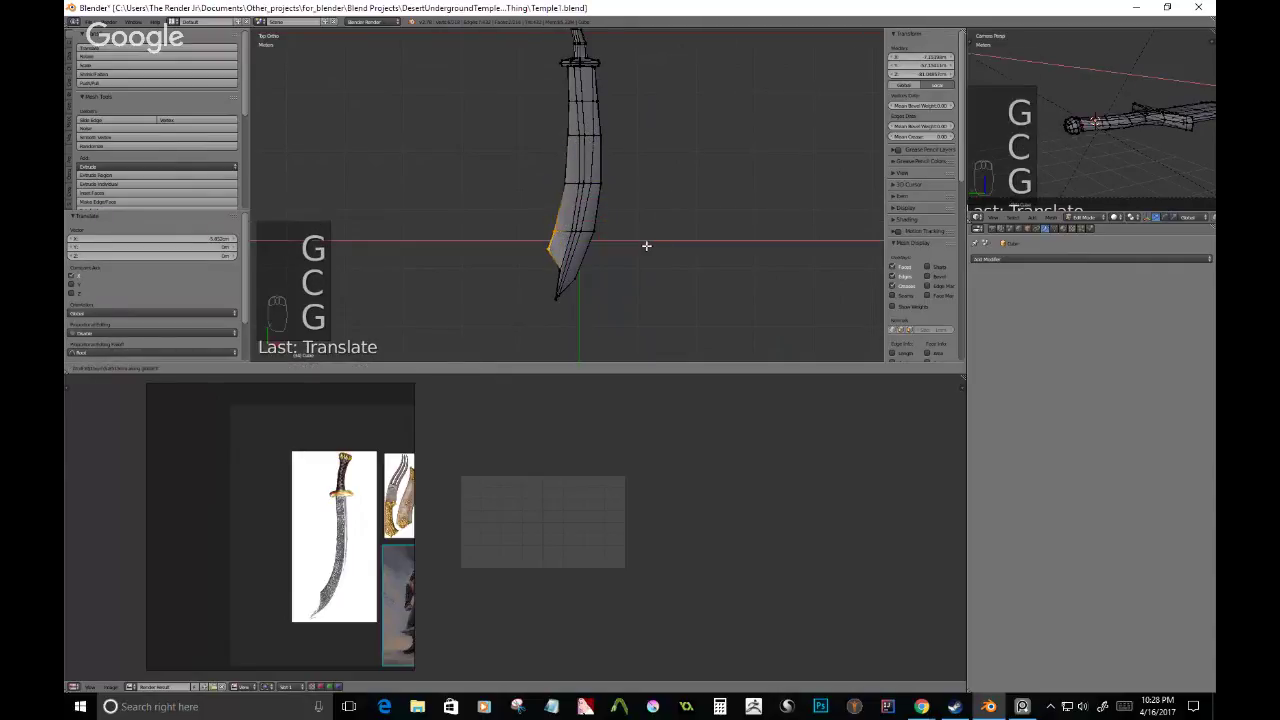
click(607, 244)
- Keep only the spur's point selected, move it outward along X and edge-slide it slightly
key(c)
middle_click(564, 223)
right_click(564, 223)
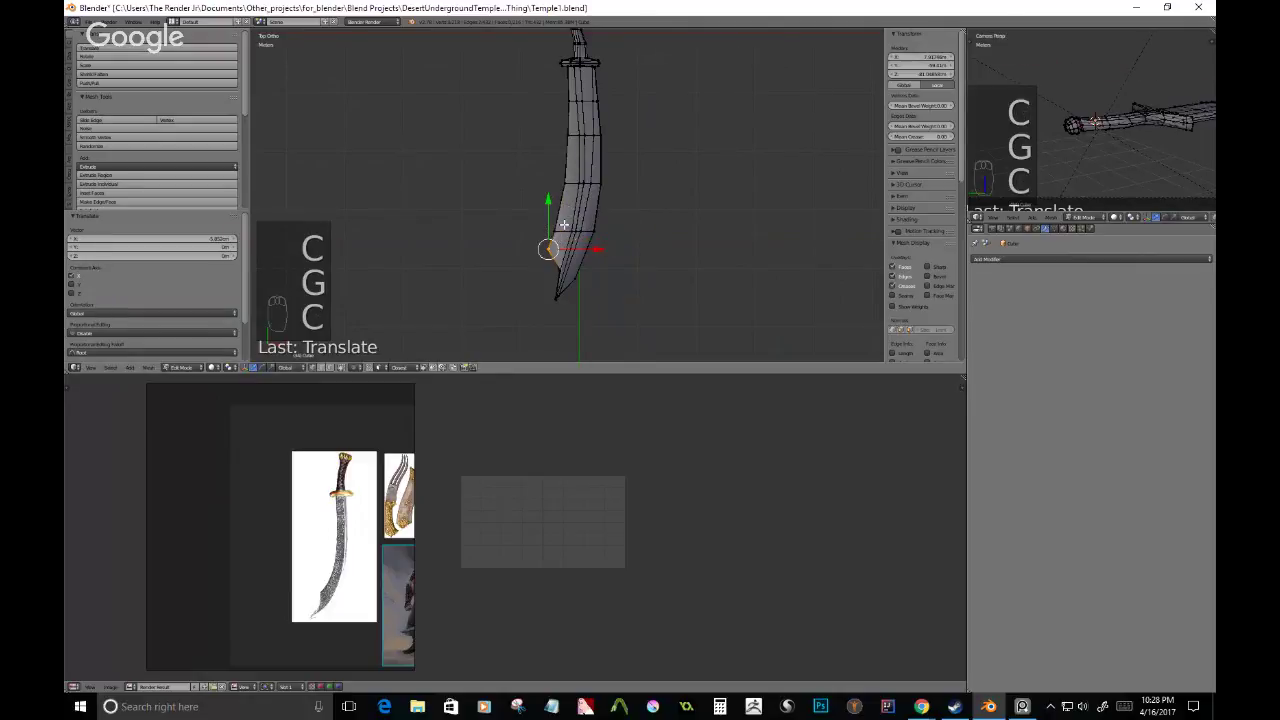
key(g)
key(x)
click(636, 267)
key(g)
key(g)
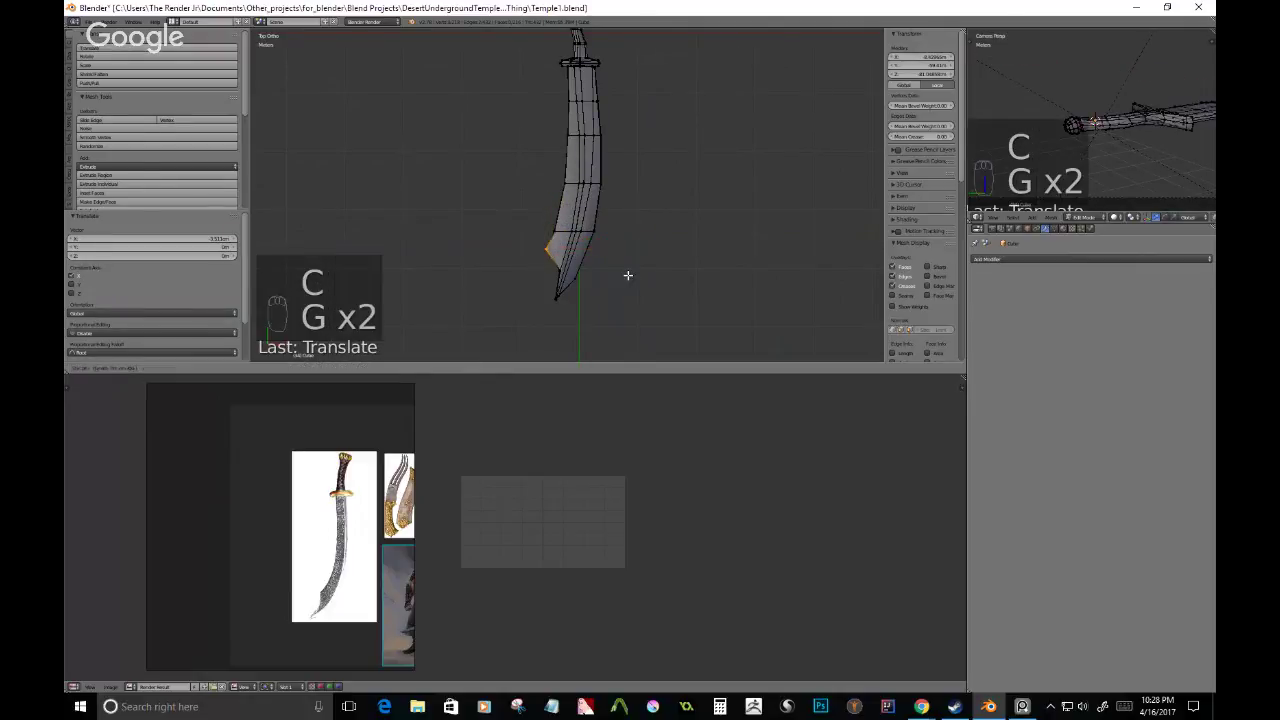
click(636, 267)
- Select the vertices of the lengthwise edge line beside the notch-side edge, from the notch below the spur to mid-blade
scroll(603, 277, up, 3)
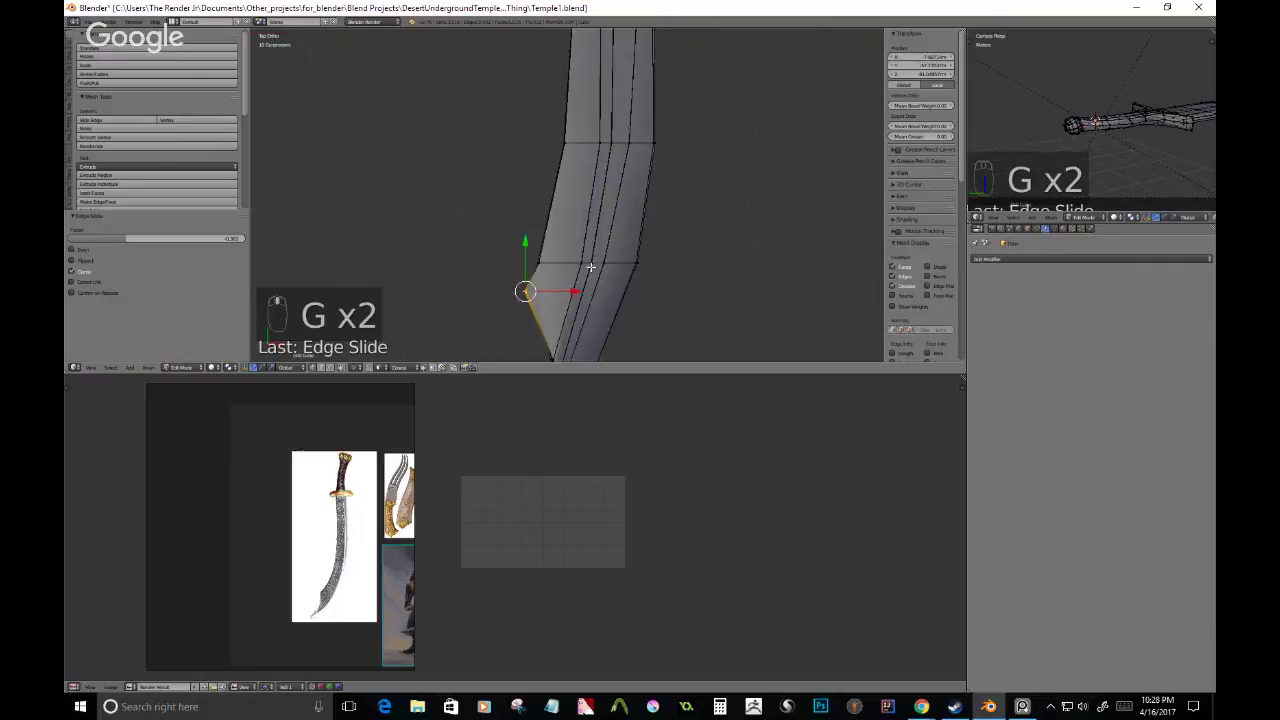
right_click(572, 298)
key(b)
key(b)
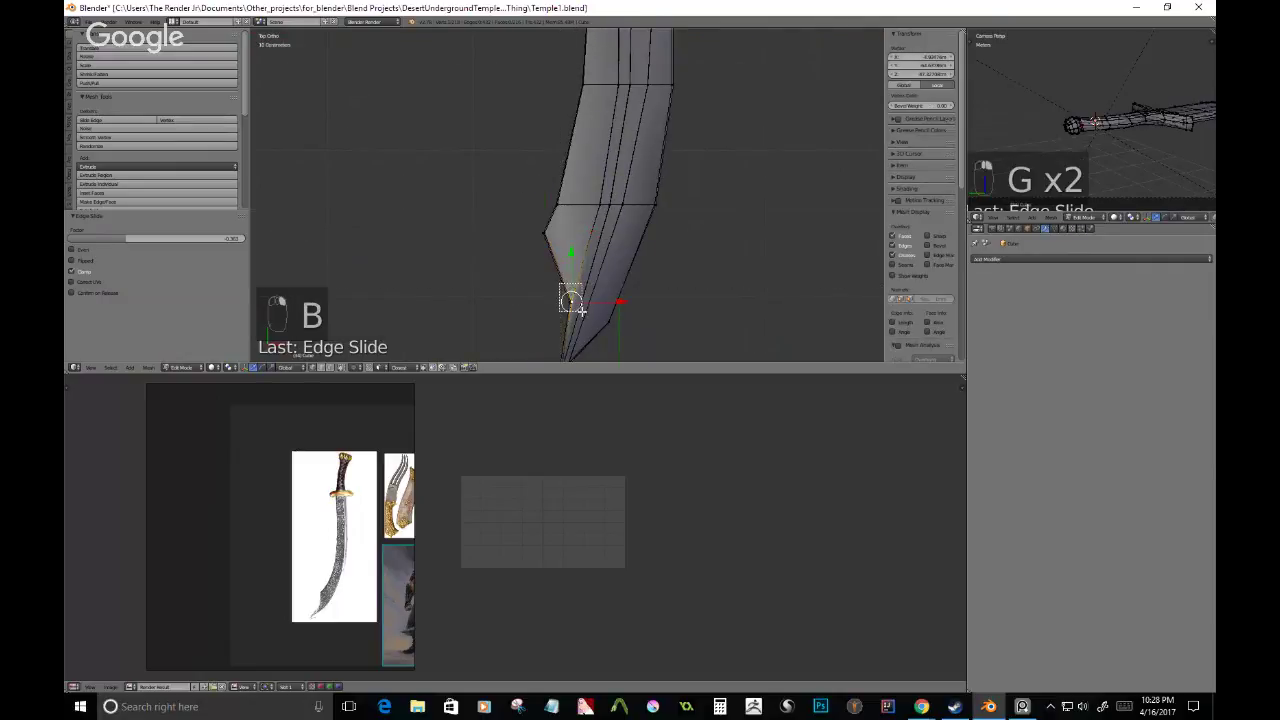
drag(569, 186, 608, 230)
shift+middle_drag(612, 165, 598, 265)
key(b)
drag(595, 170, 610, 219)
key(c)
click(597, 63)
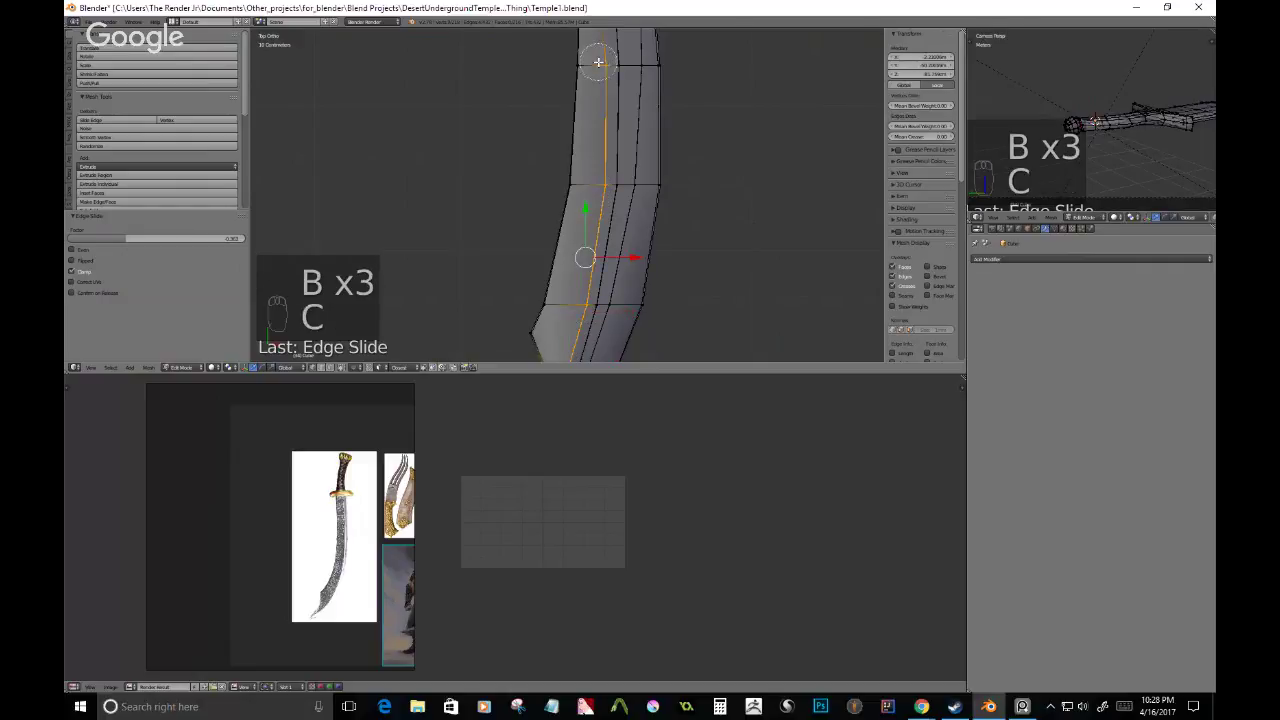
right_click(600, 63)
- Extend the selection along that line toward the guard and edge-slide it toward the notch-side edge
shift+middle_drag(640, 92, 608, 263)
key(c)
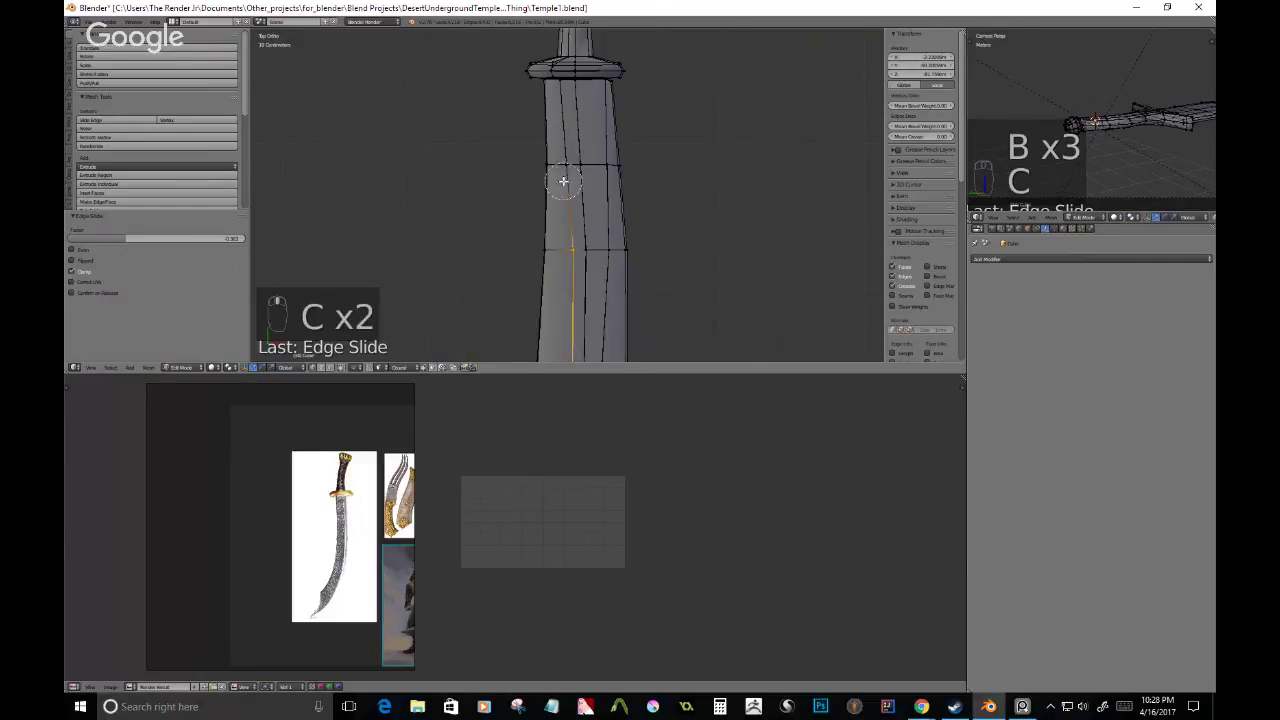
click(568, 165)
right_click(569, 163)
scroll(644, 280, down, 2)
shift+middle_drag(645, 298, 686, 171)
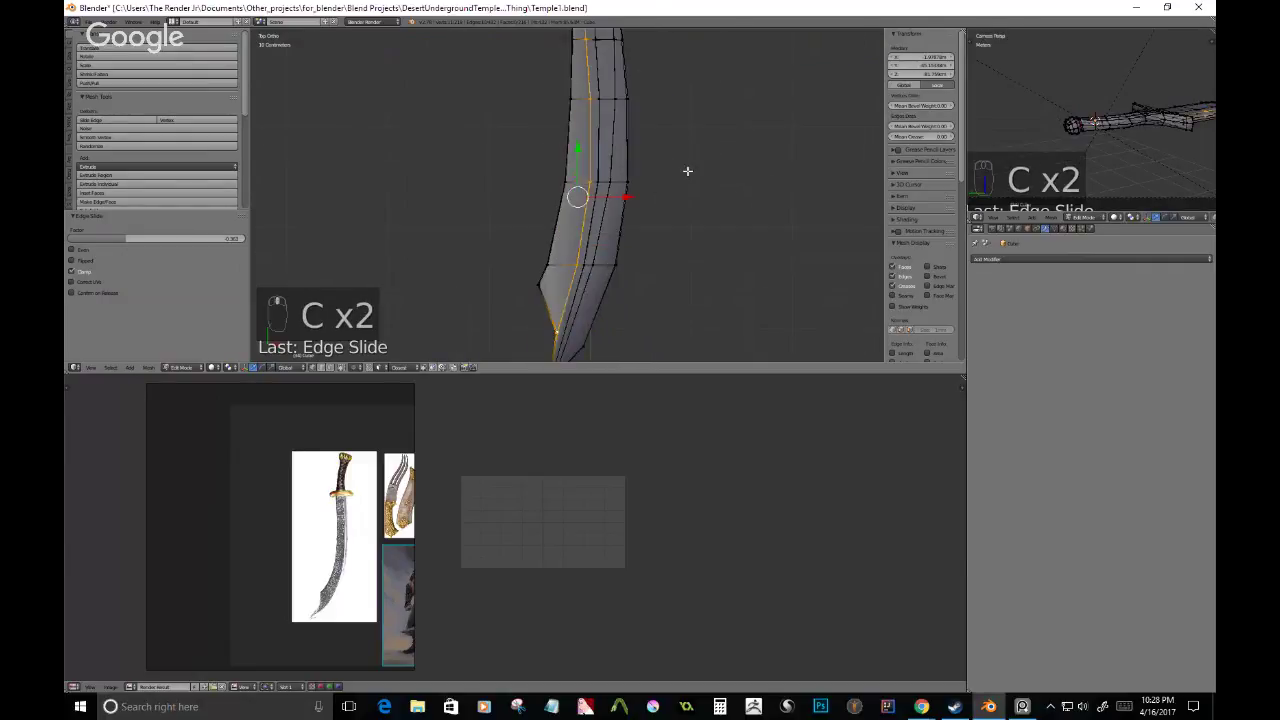
key(g)
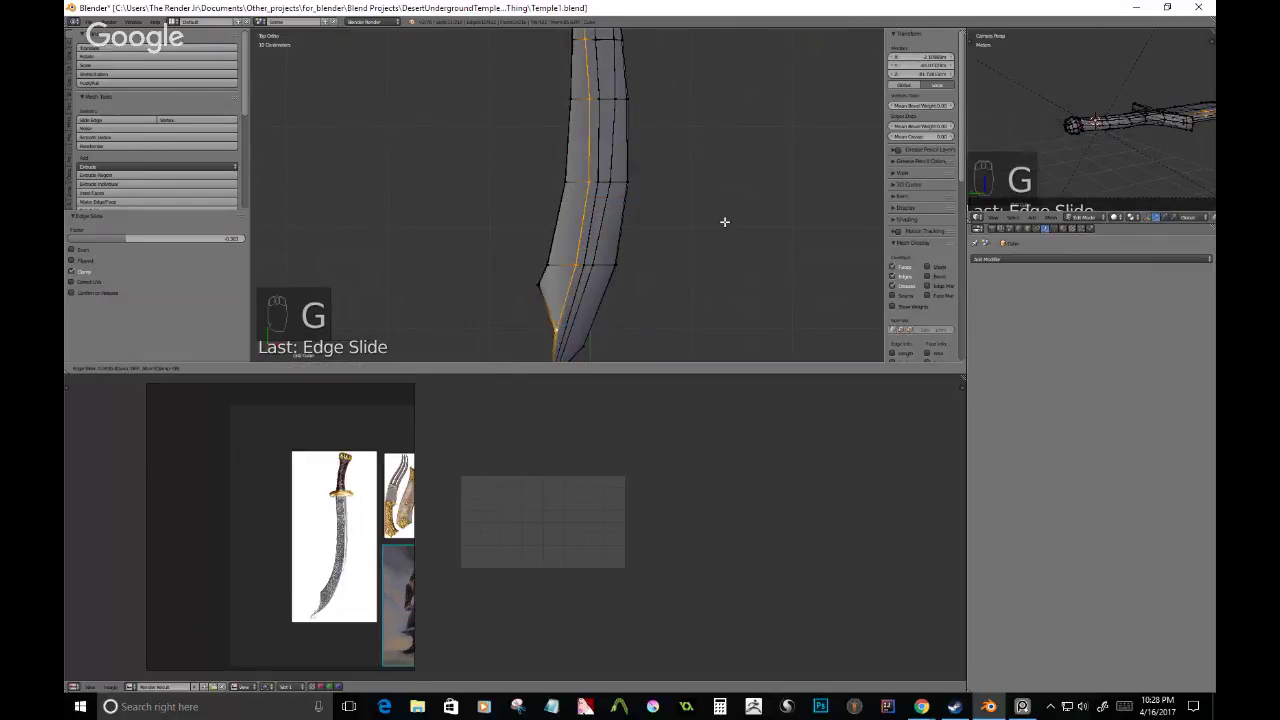
click(724, 220)
- Deselect the line's guard-end vertices in stages, edge-sliding the remaining ones closer to the notch-side edge each time
key(c)
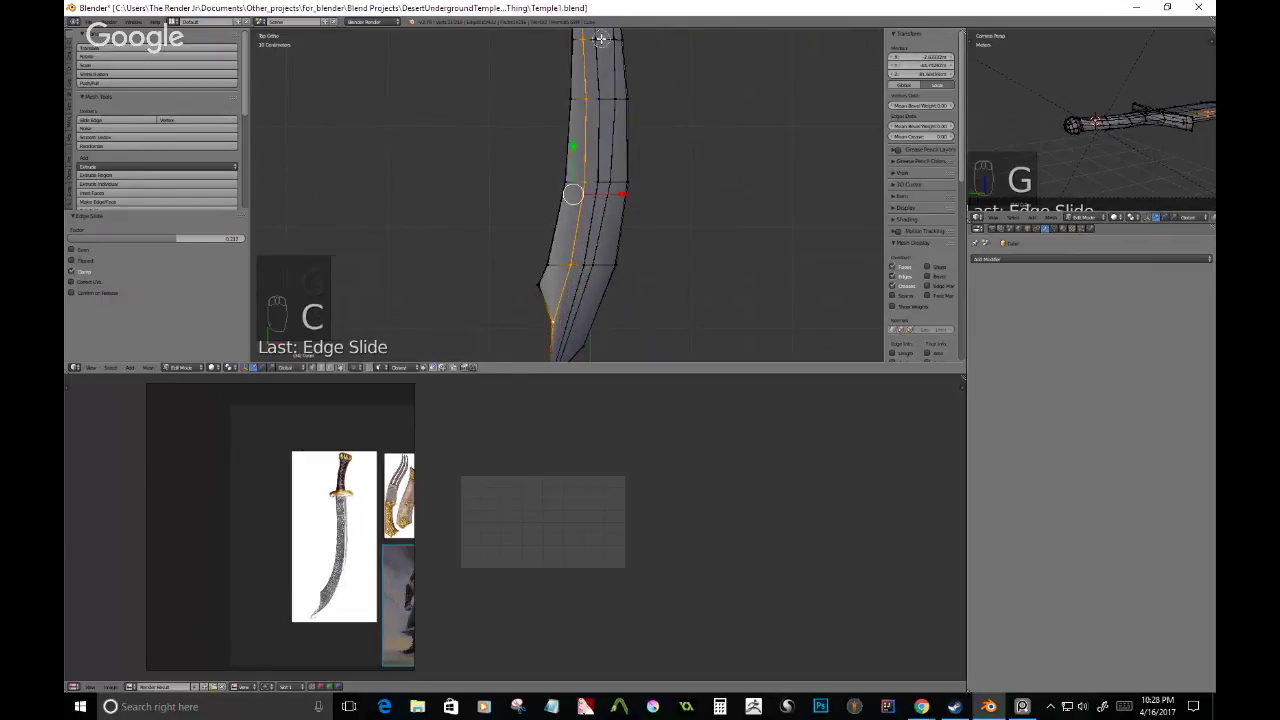
key(g)
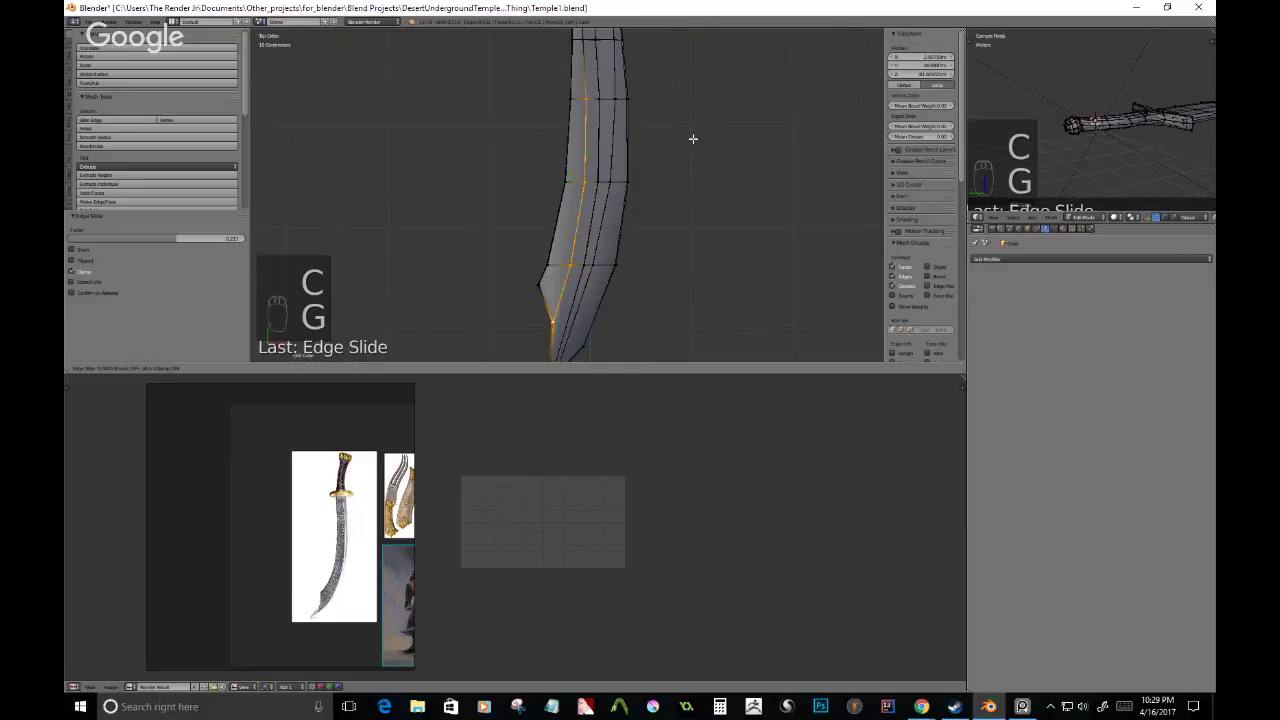
click(691, 137)
key(c)
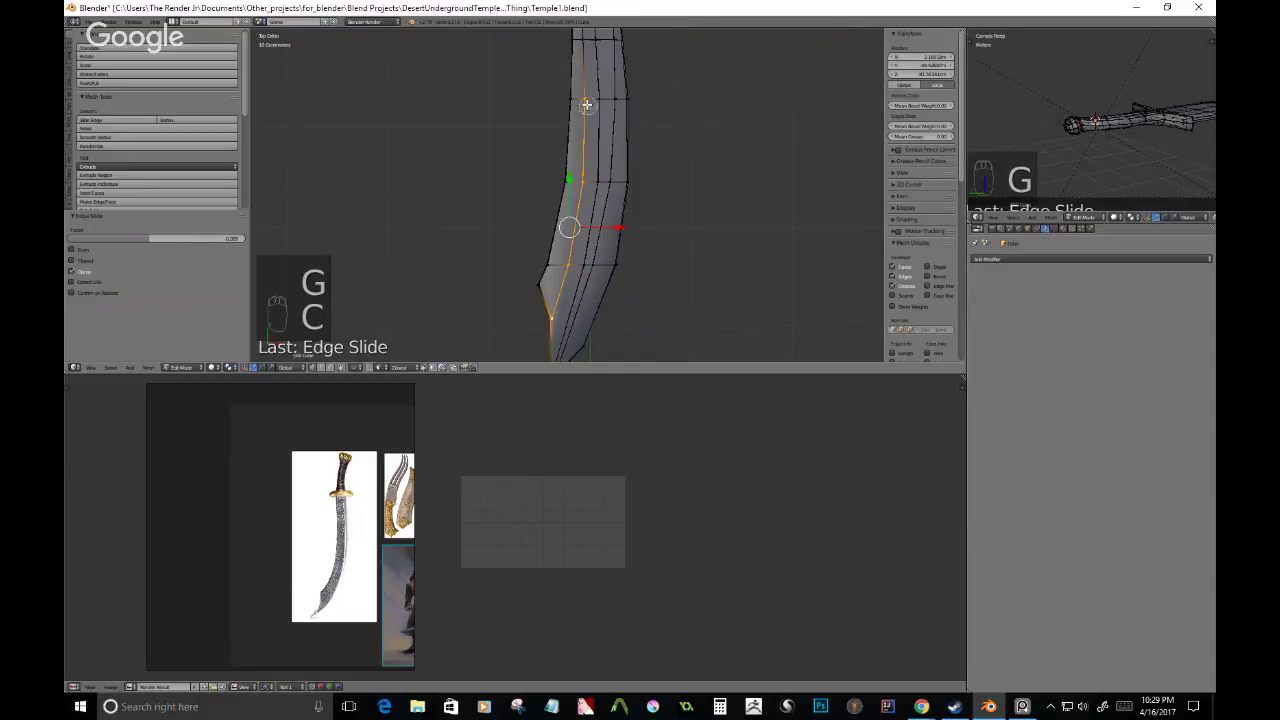
middle_click(583, 99)
right_click(585, 100)
key(g)
click(645, 152)
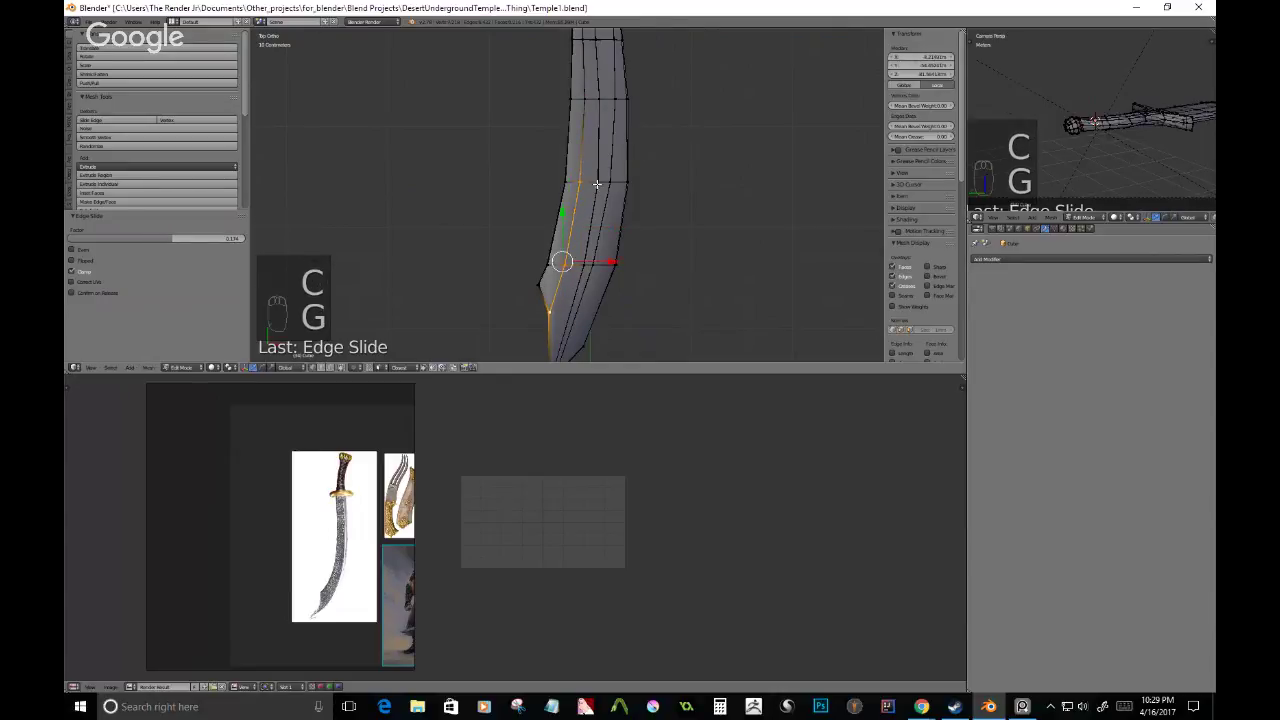
- Reduce the selection to the notch vertices just below the spur and nudge them slightly toward the guard
key(c)
shift+middle_drag(601, 246, 588, 168)
scroll(660, 242, up, 2)
key(c)
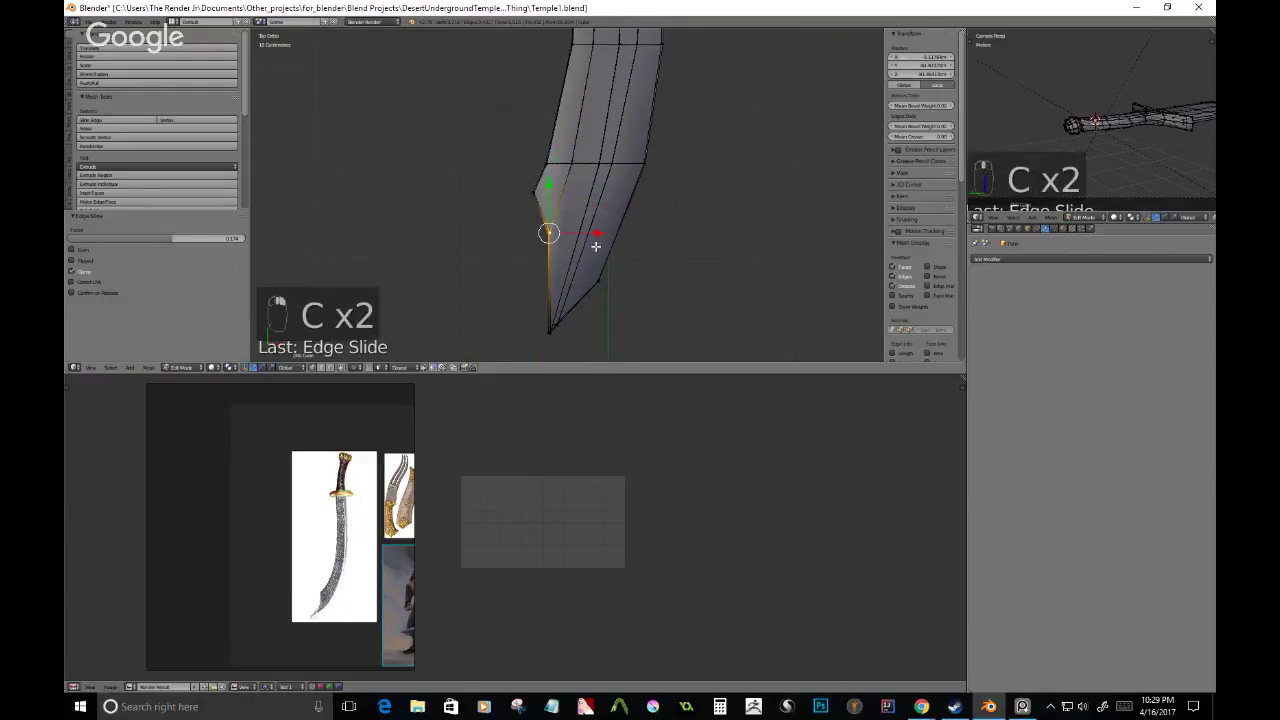
key(g)
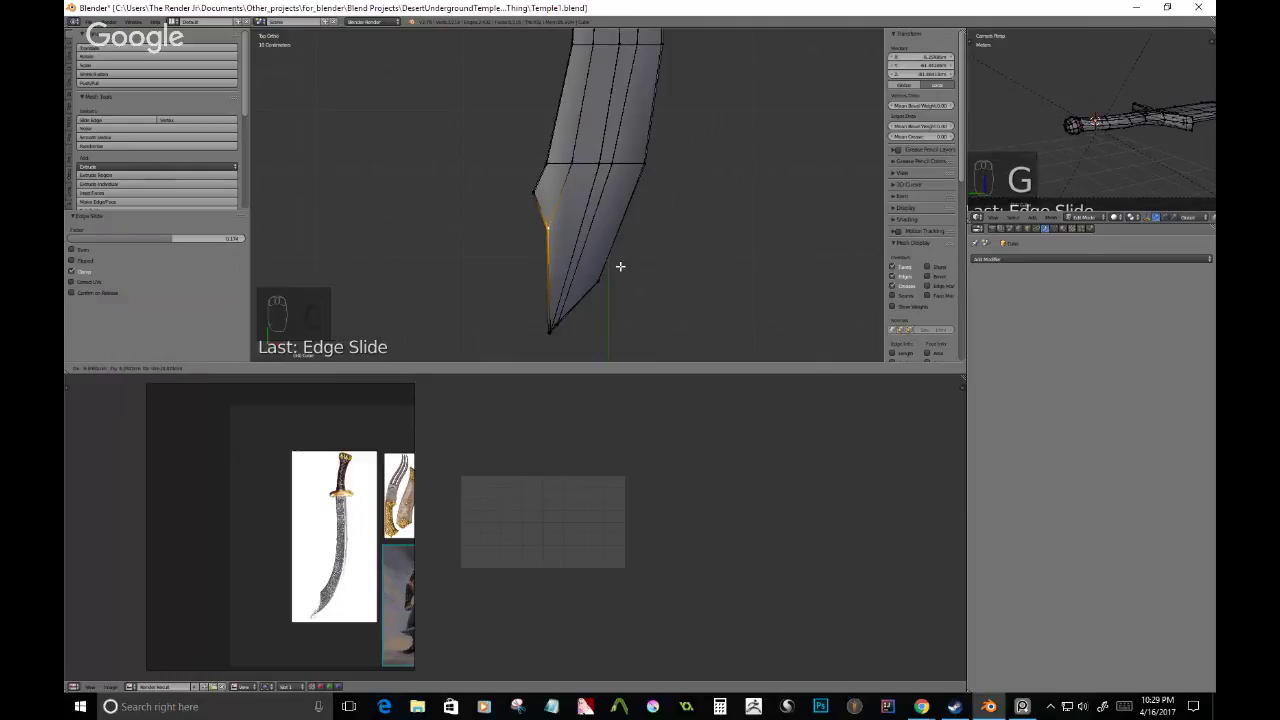
click(620, 266)
- Check the reference sword's tip up close and add a centred lengthwise edge loop beside the blade's notch-side edge line
scroll(285, 630, up, 4)
middle_drag(352, 590, 311, 588)
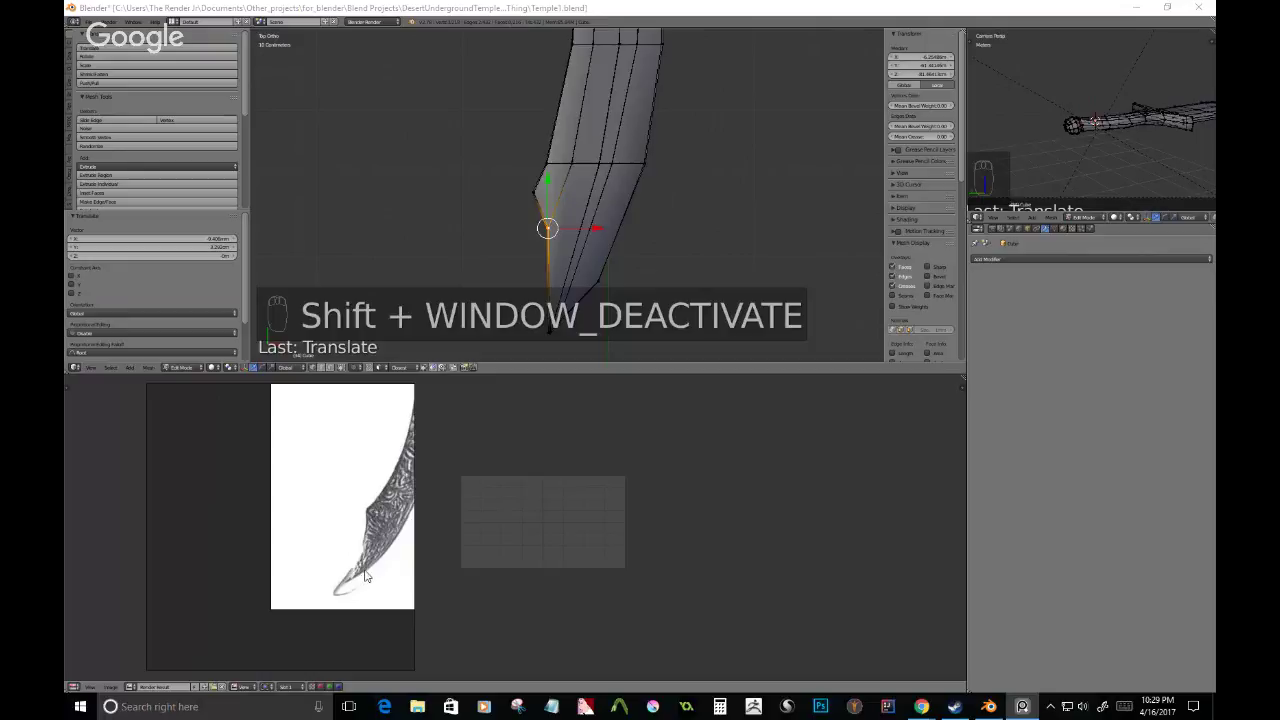
middle_drag(628, 330, 646, 209)
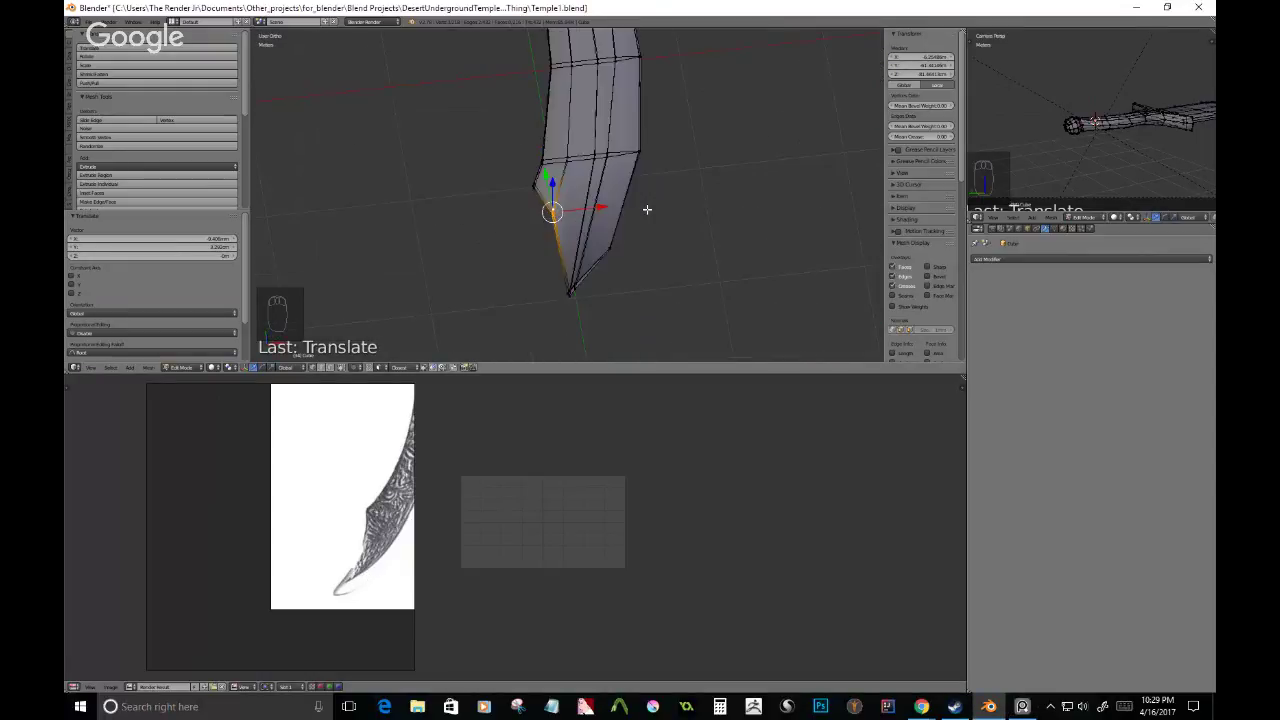
scroll(577, 268, up, 3)
key(ctrl+r)
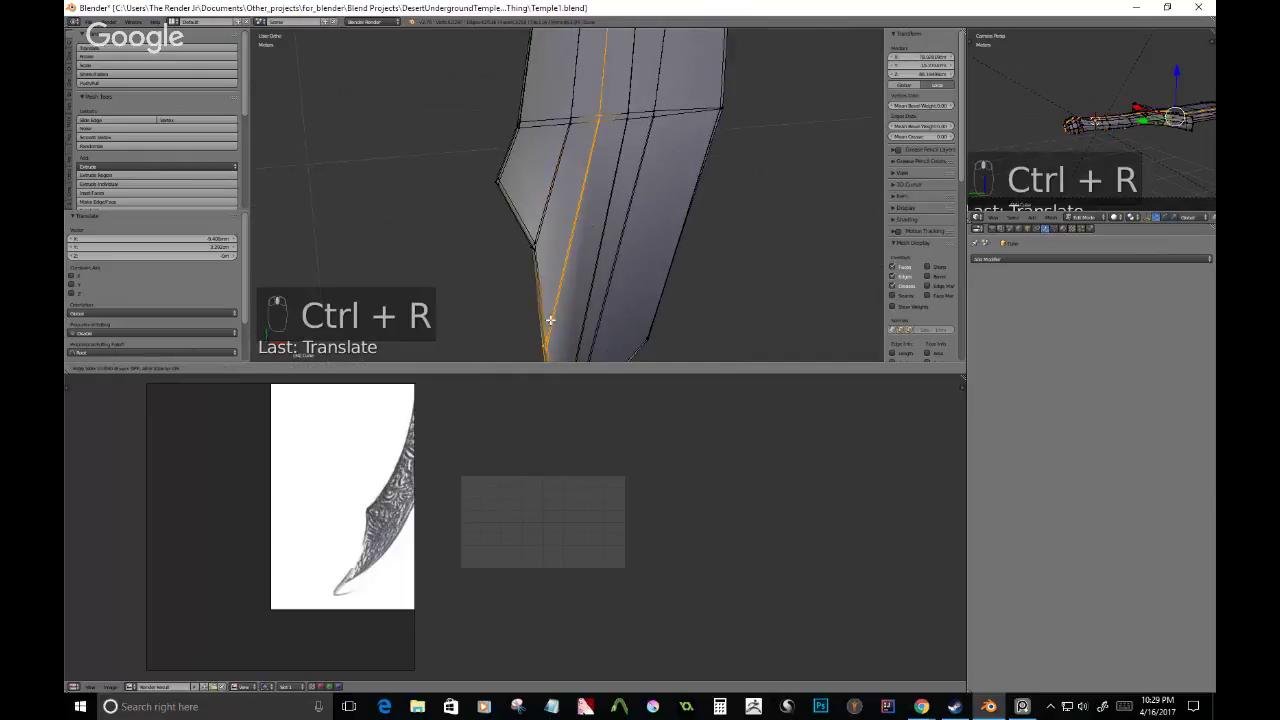
right_click(550, 320)
- Box-select the new loop's vertices on the edge near the tip and move them inward and toward the guard in top view
shift+middle_drag(550, 320, 562, 271)
right_click(556, 294)
key(b)
drag(546, 283, 572, 314)
key(KP_7)
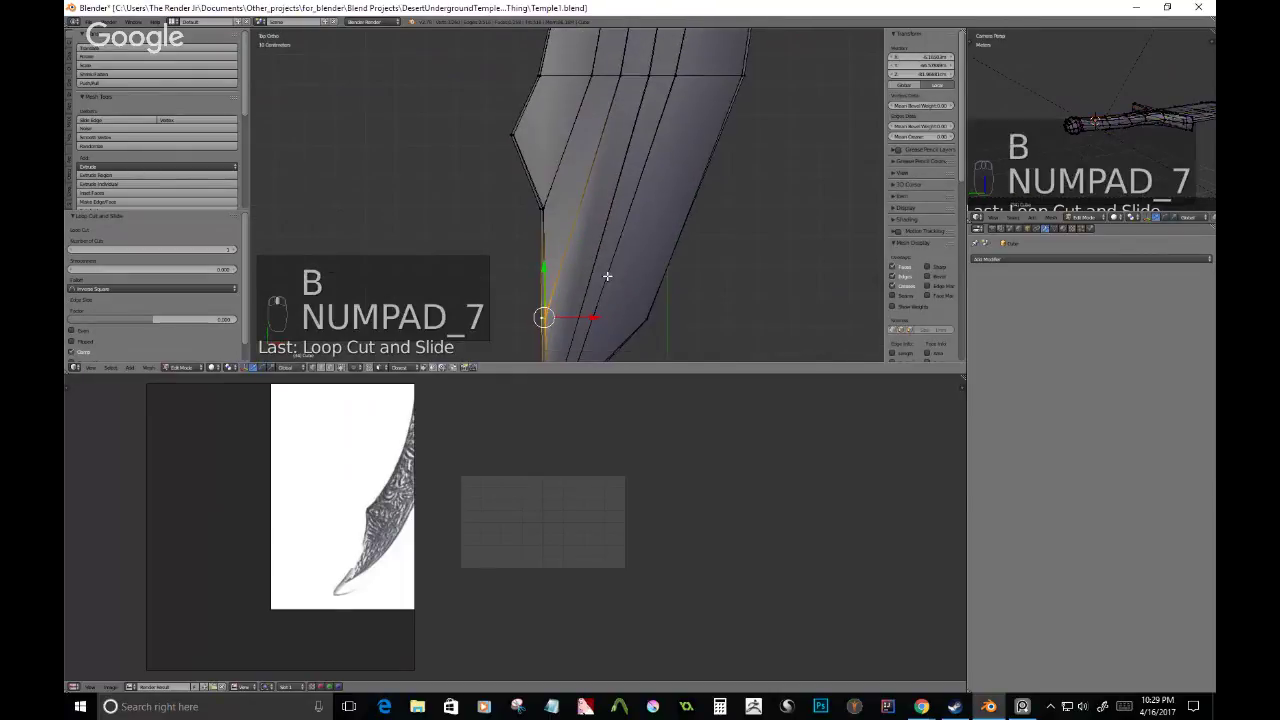
key(g)
click(626, 261)
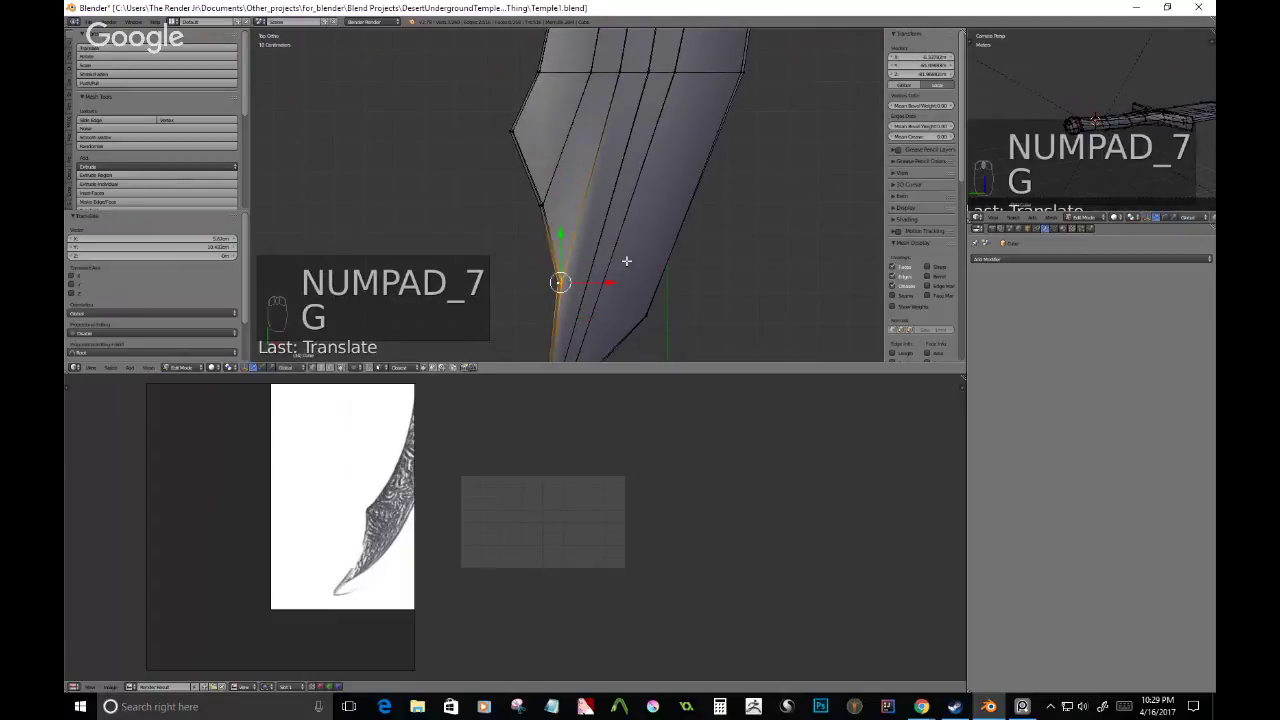
- Select the spur's point and the edge vertices just below it, and move them toward the tip along Y and outward along X
scroll(626, 261, down, 3)
mouse_move(626, 261)
shift+middle_down()
mouse_move(612, 289)
mouse_move(607, 274)
shift+middle_up()
right_click(539, 260)
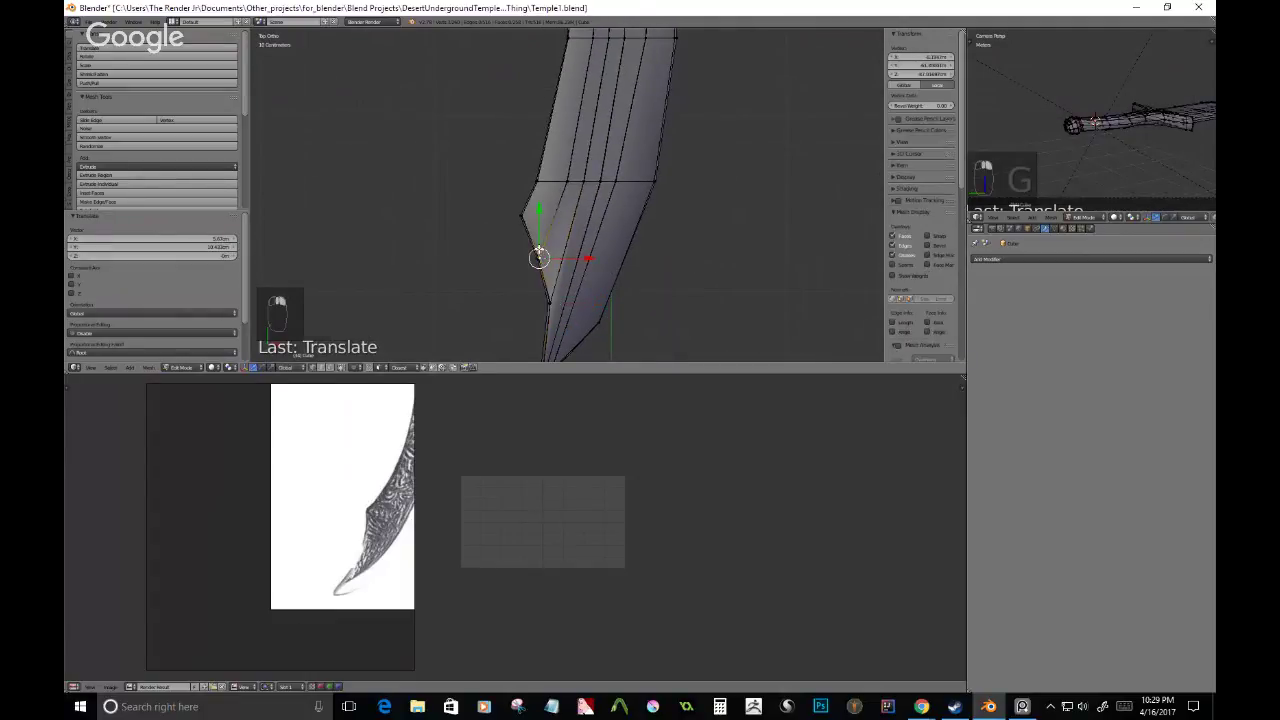
key(b)
drag(530, 238, 560, 287)
key(b)
drag(510, 200, 557, 284)
key(g)
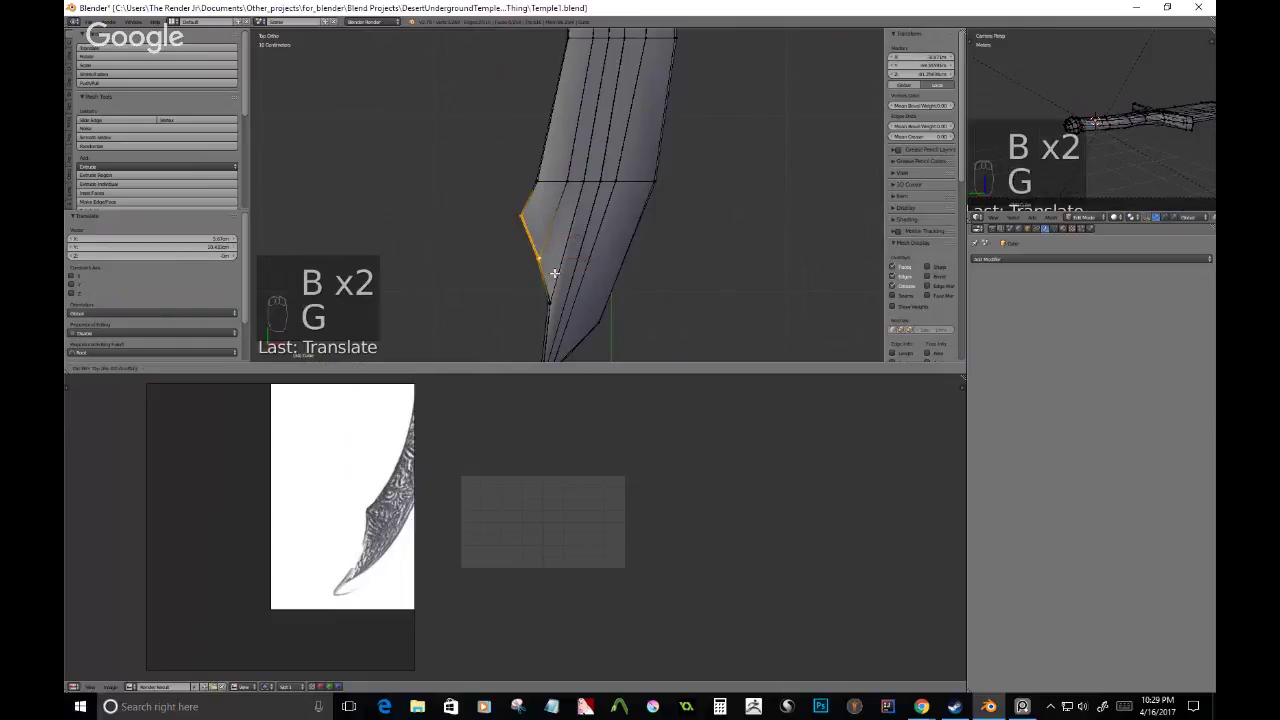
click(551, 286)
key(g)
key(x)
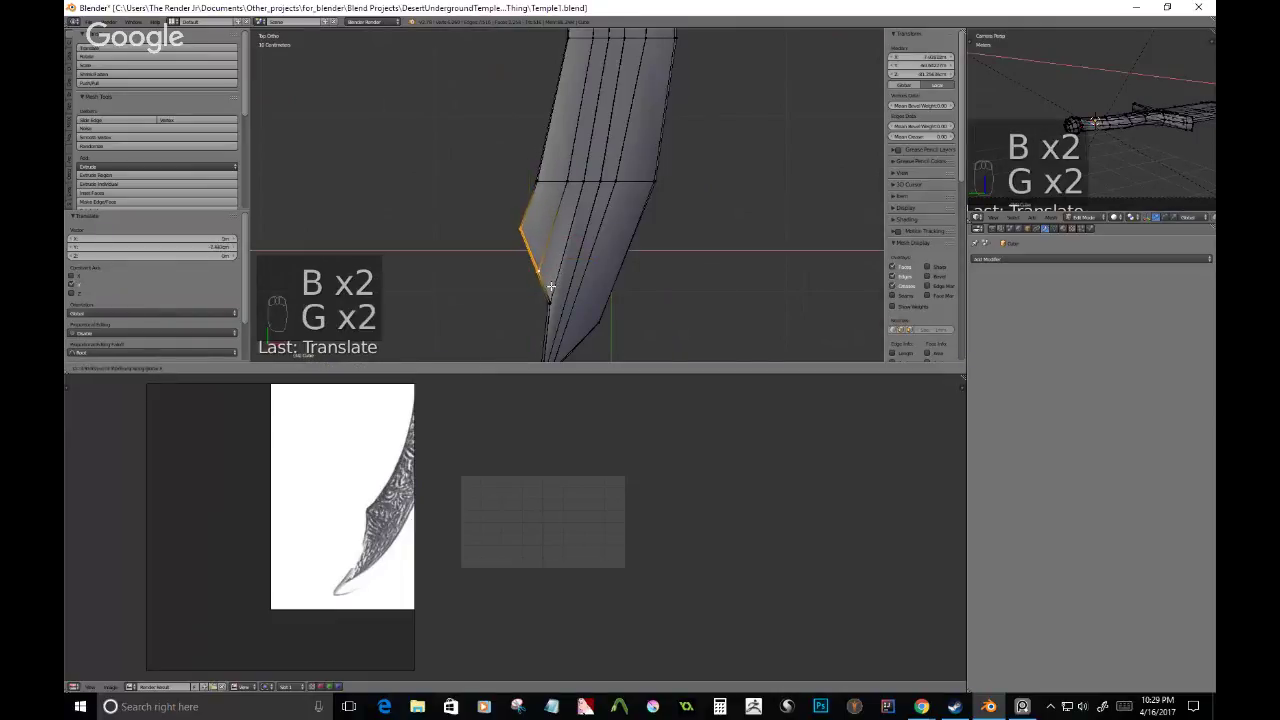
click(542, 283)
- Deselect the spur's point and move the vertices below it toward the guard along Y and inward along X
key(c)
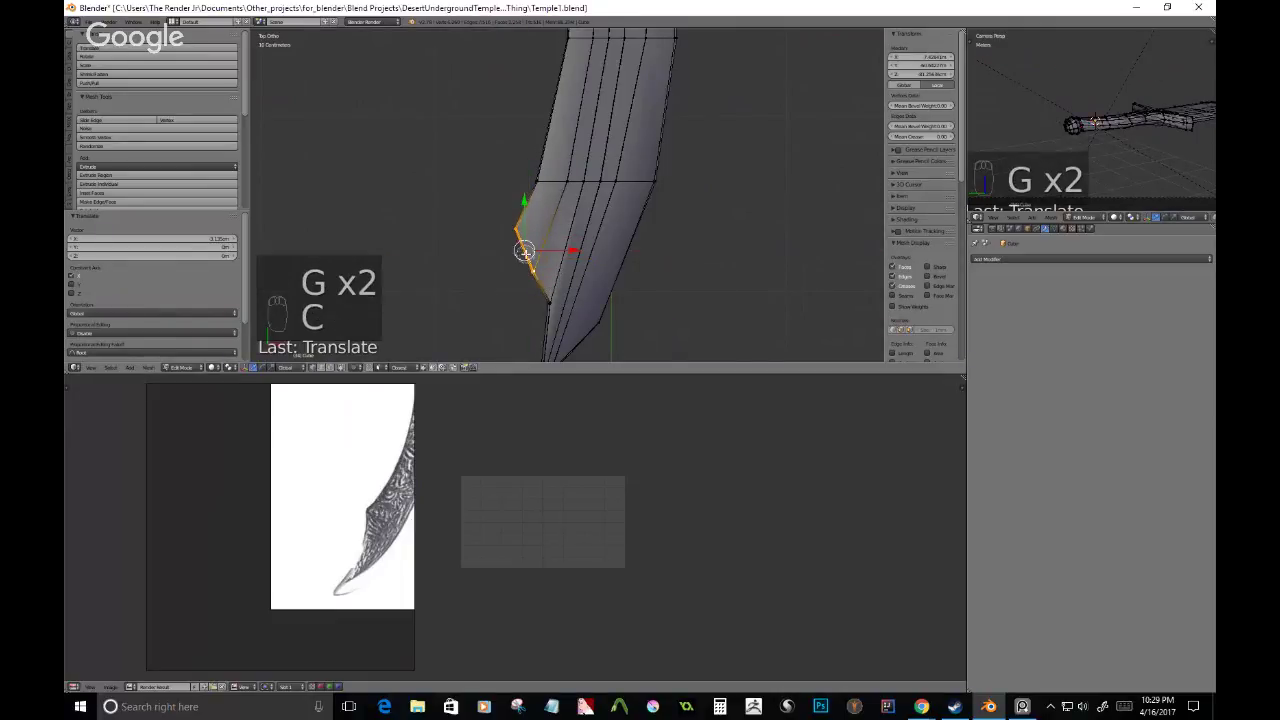
key(c)
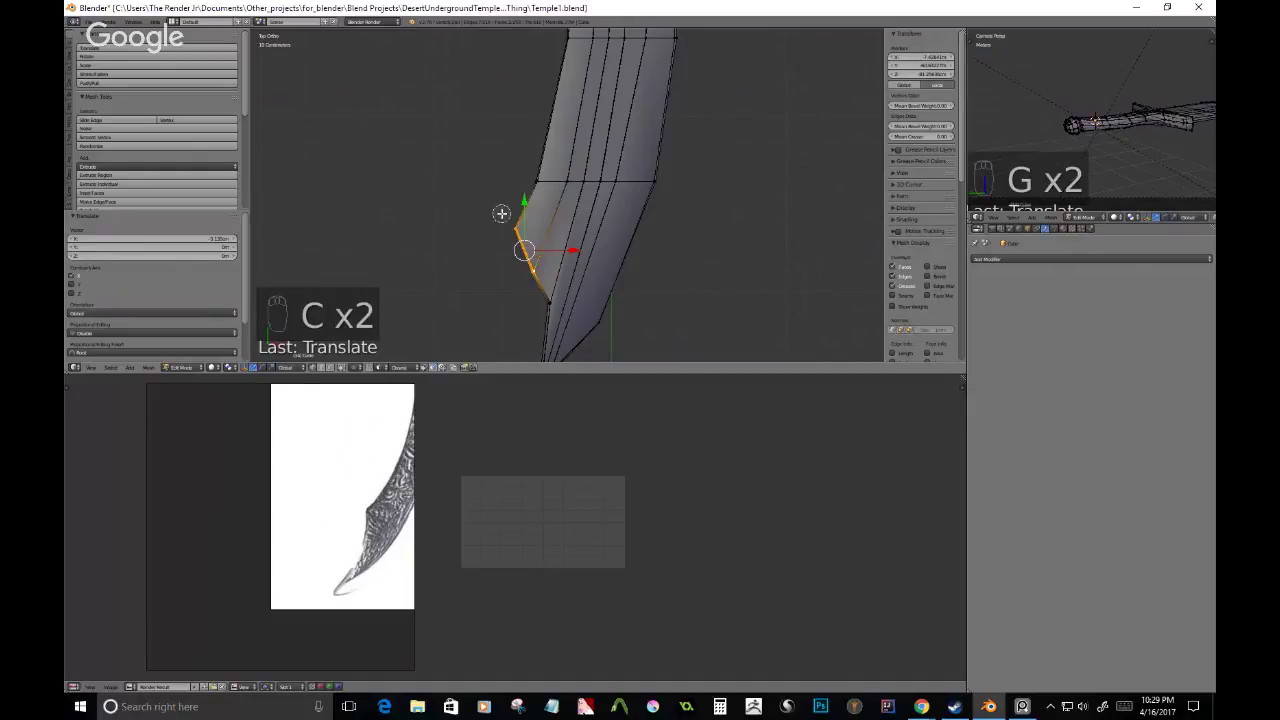
middle_click(515, 229)
right_click(516, 230)
key(g)
key(y)
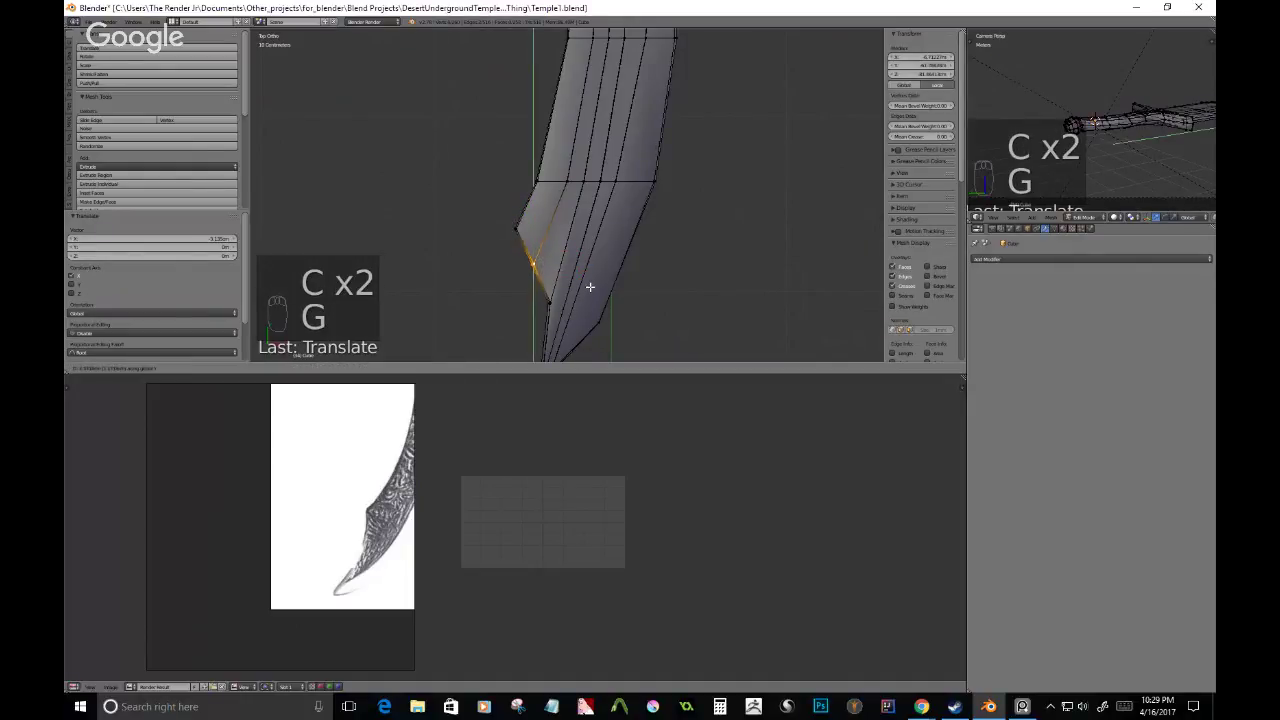
click(591, 286)
key(g)
key(x)
click(594, 286)
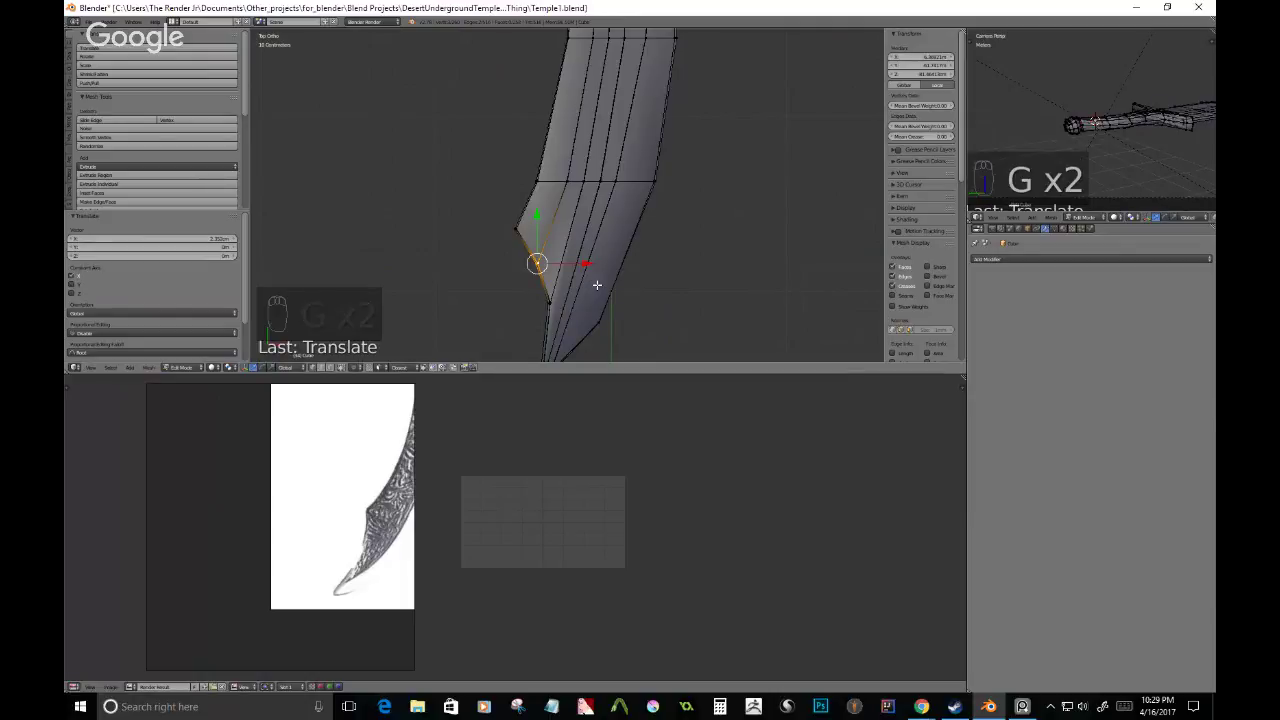
- Leave Edit Mode and examine the whole blade's outline against the full reference sword image
scroll(605, 285, down, 3)
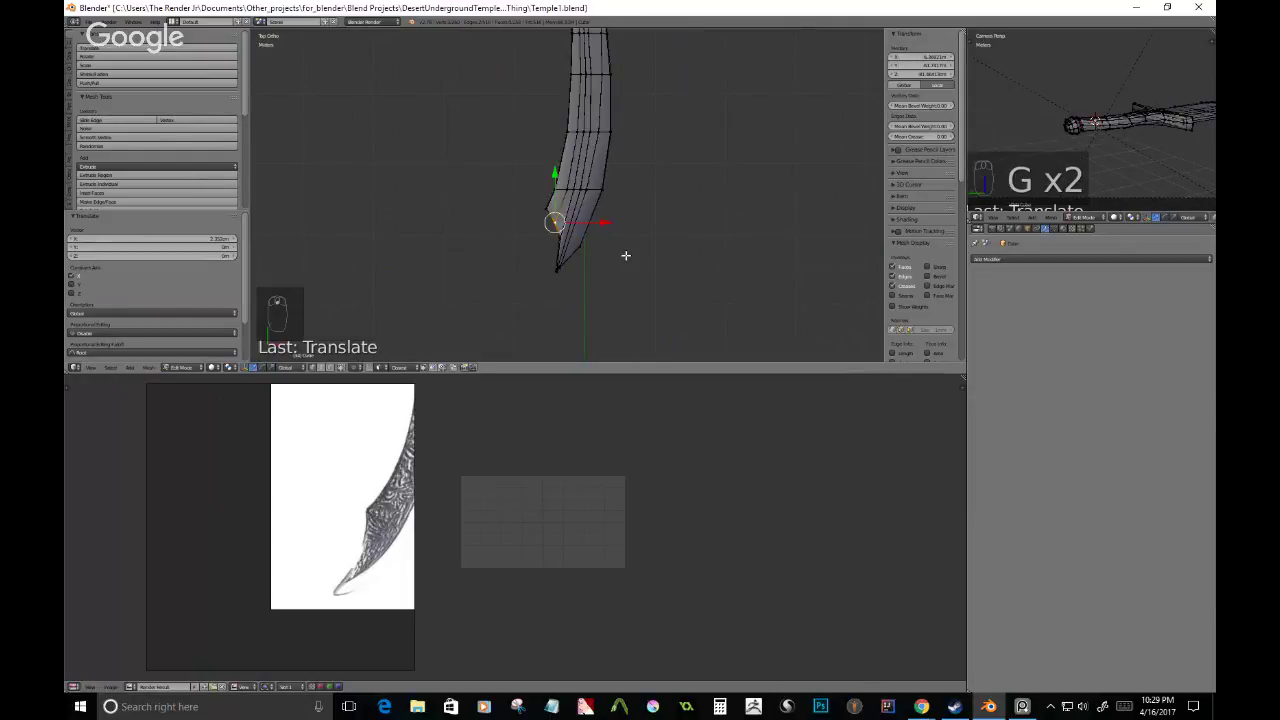
key(Tab)
middle_drag(629, 251, 534, 234)
scroll(403, 520, down, 4)
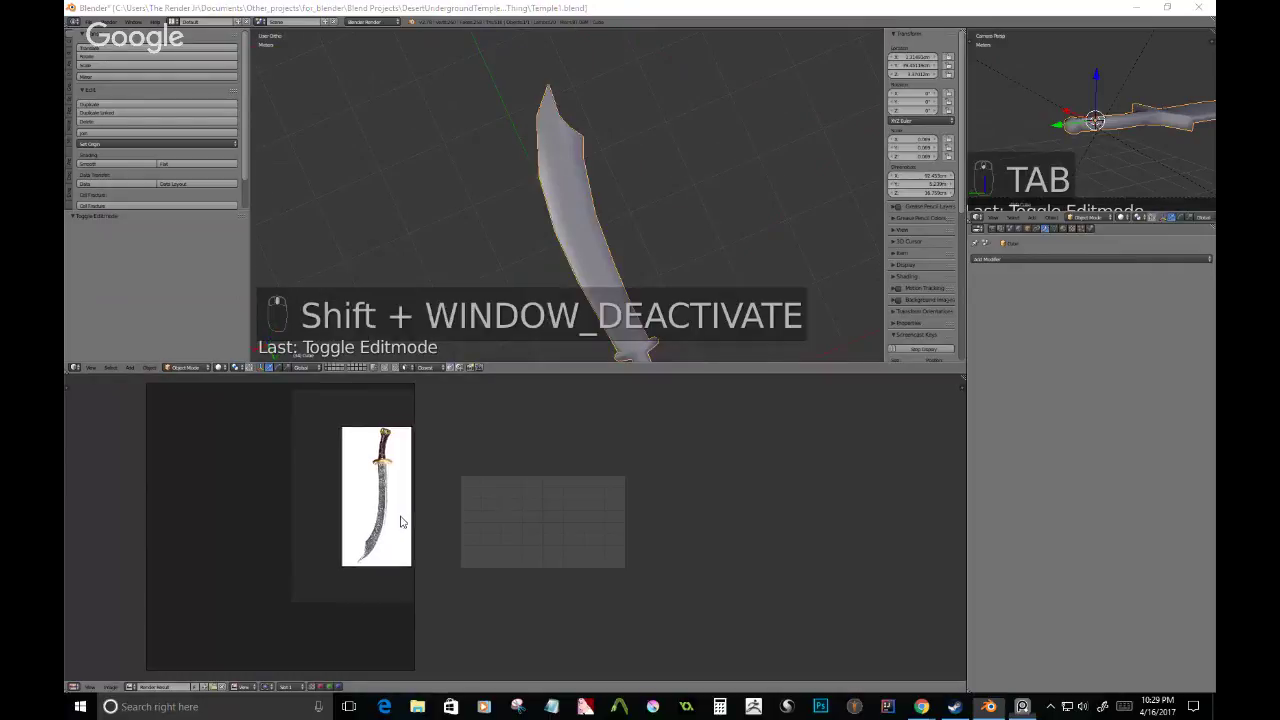
- Select the three vertices across the cutting edge at the bend behind the tip and edge slide them toward the blade's point
middle_drag(657, 228, 547, 149)
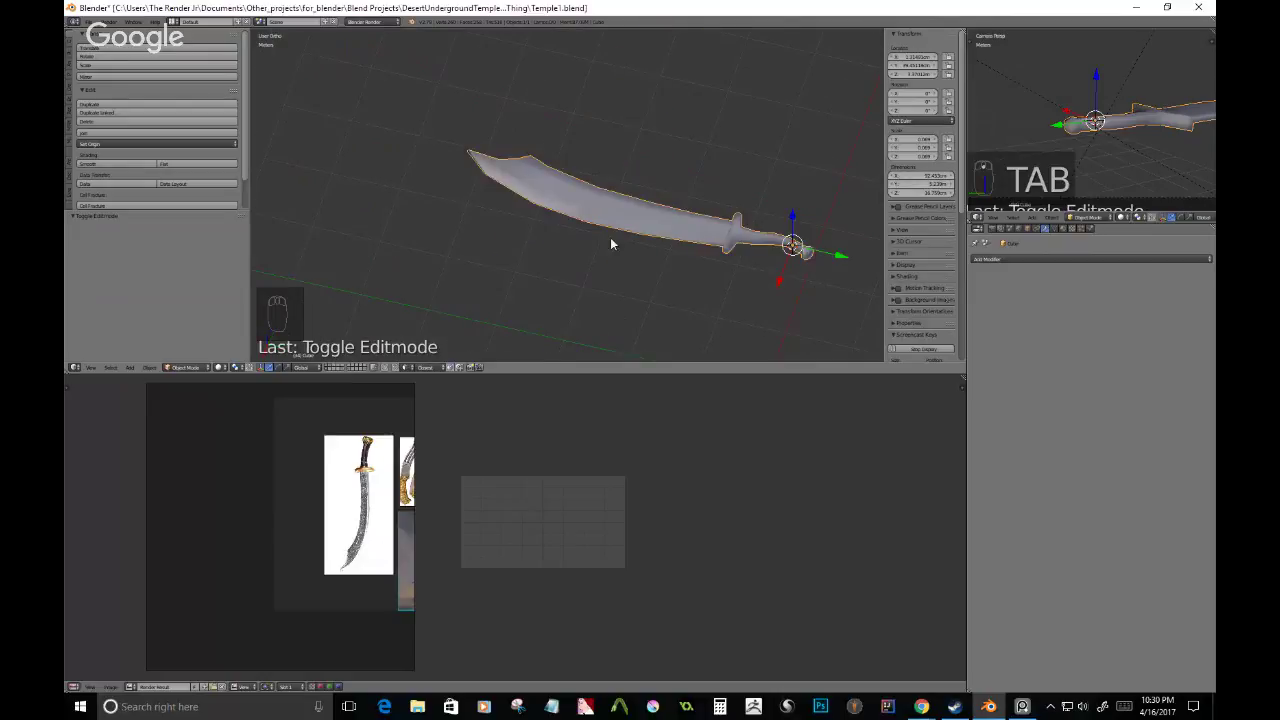
mouse_move(610, 240)
middle_down()
mouse_move(580, 252)
mouse_move(657, 277)
mouse_move(562, 285)
mouse_move(623, 212)
mouse_move(564, 185)
mouse_move(599, 186)
mouse_move(647, 147)
mouse_move(633, 205)
mouse_move(597, 240)
mouse_move(638, 153)
mouse_move(650, 180)
mouse_move(571, 146)
mouse_move(591, 139)
mouse_move(592, 251)
mouse_move(606, 251)
middle_up()
scroll(564, 185, up, 5)
key(Tab)
right_click(698, 221)
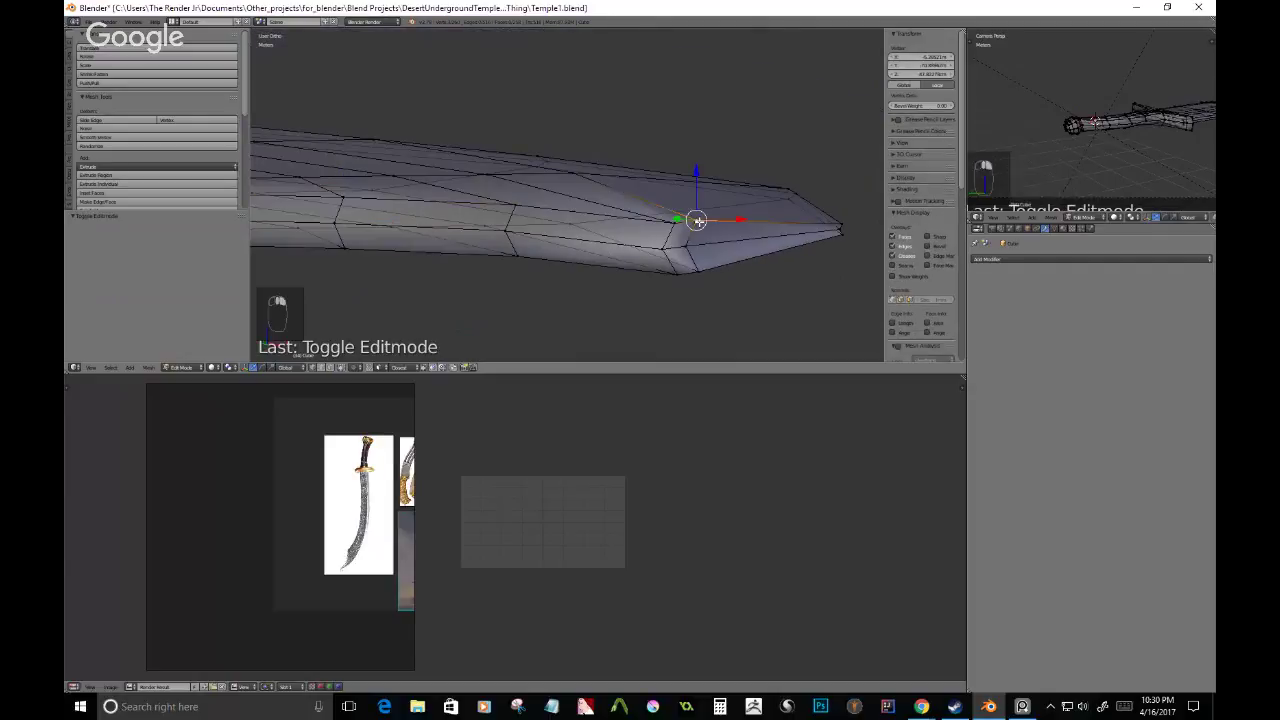
shift+right_click(688, 246)
shift+right_click(700, 270)
key(g)
key(g)
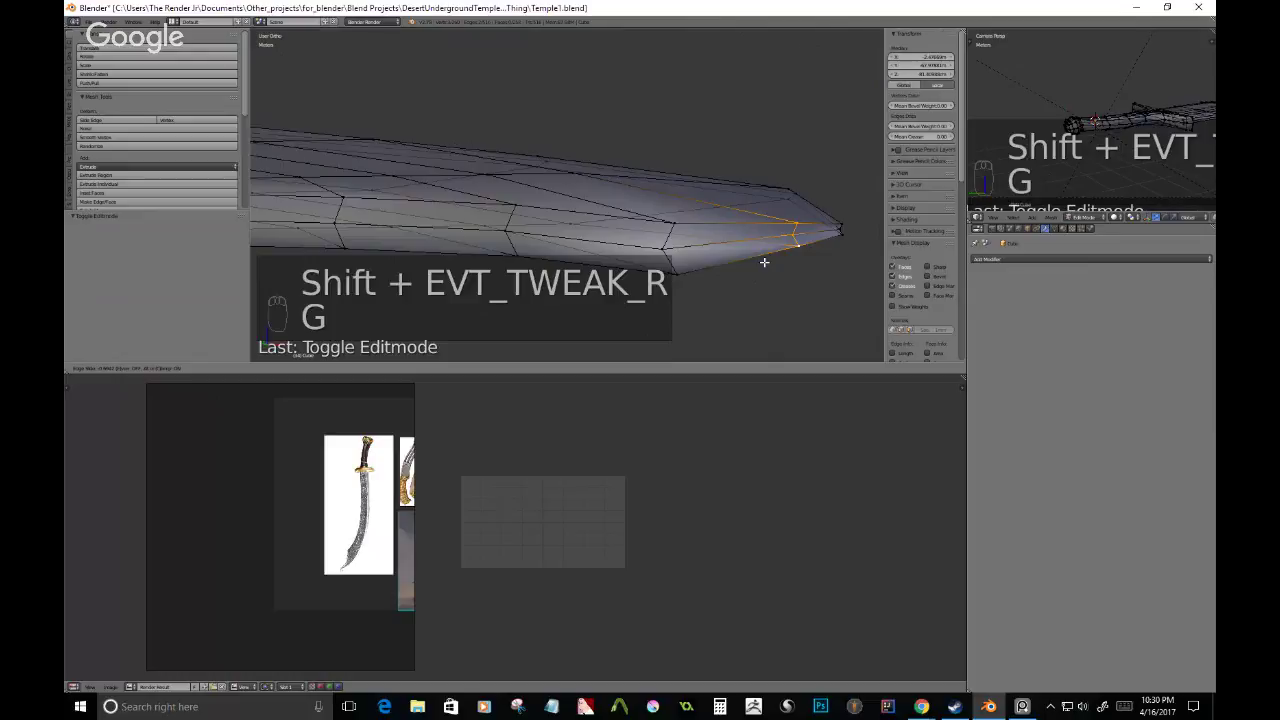
click(763, 261)
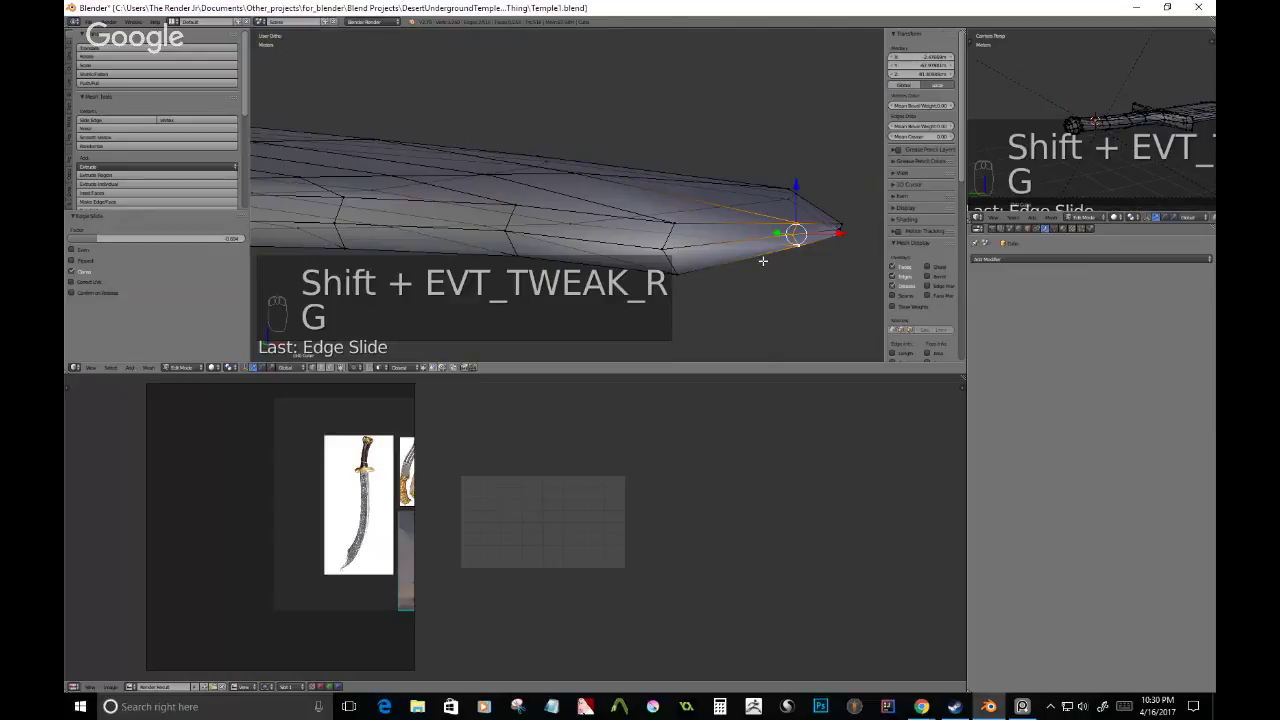
middle_drag(763, 261, 722, 260)
key(Tab)
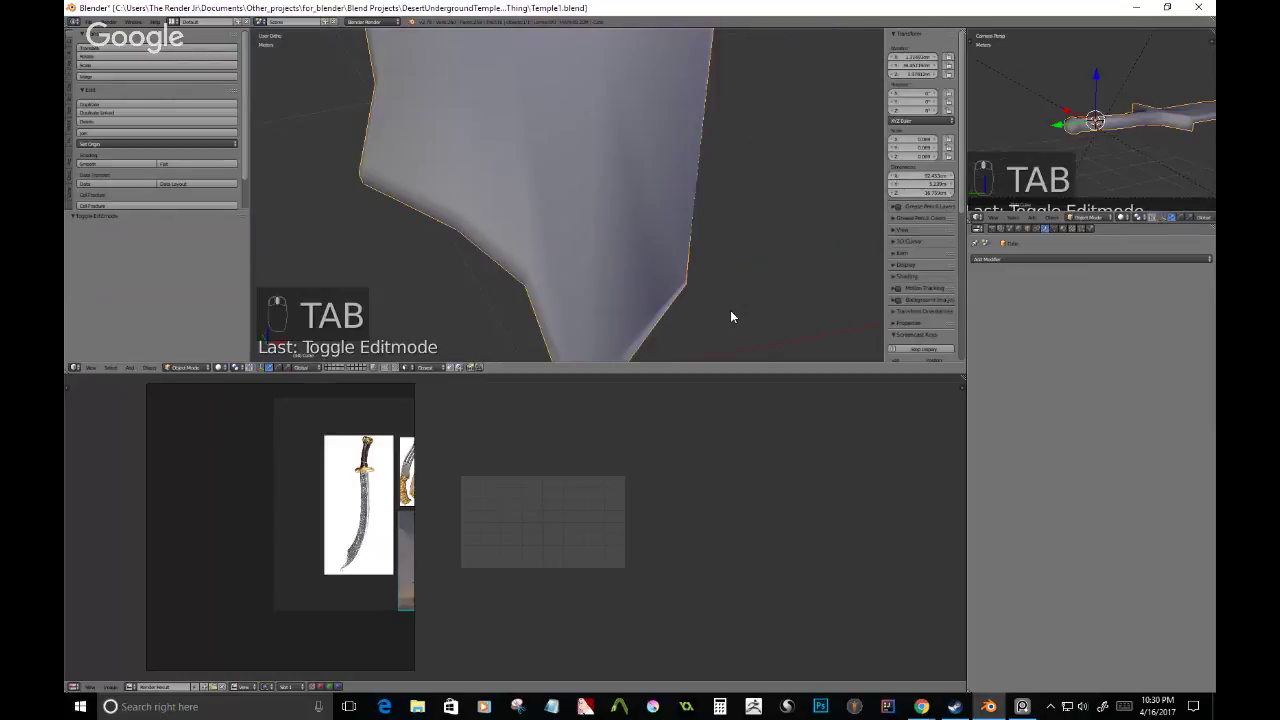
scroll(730, 312, down, 4)
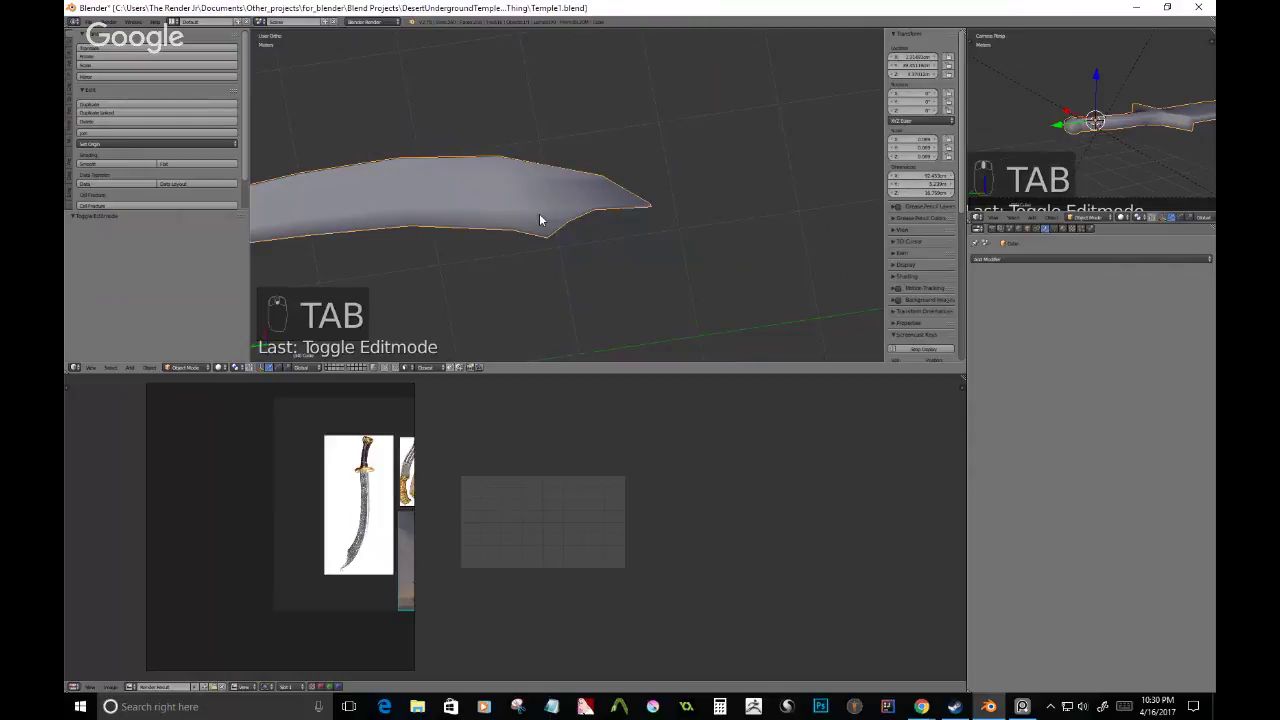
- In Edit Mode, select the vertices along one side of the blade's cutting edge, working from the blade's middle toward the tip
key(Tab)
middle_drag(539, 213, 615, 189)
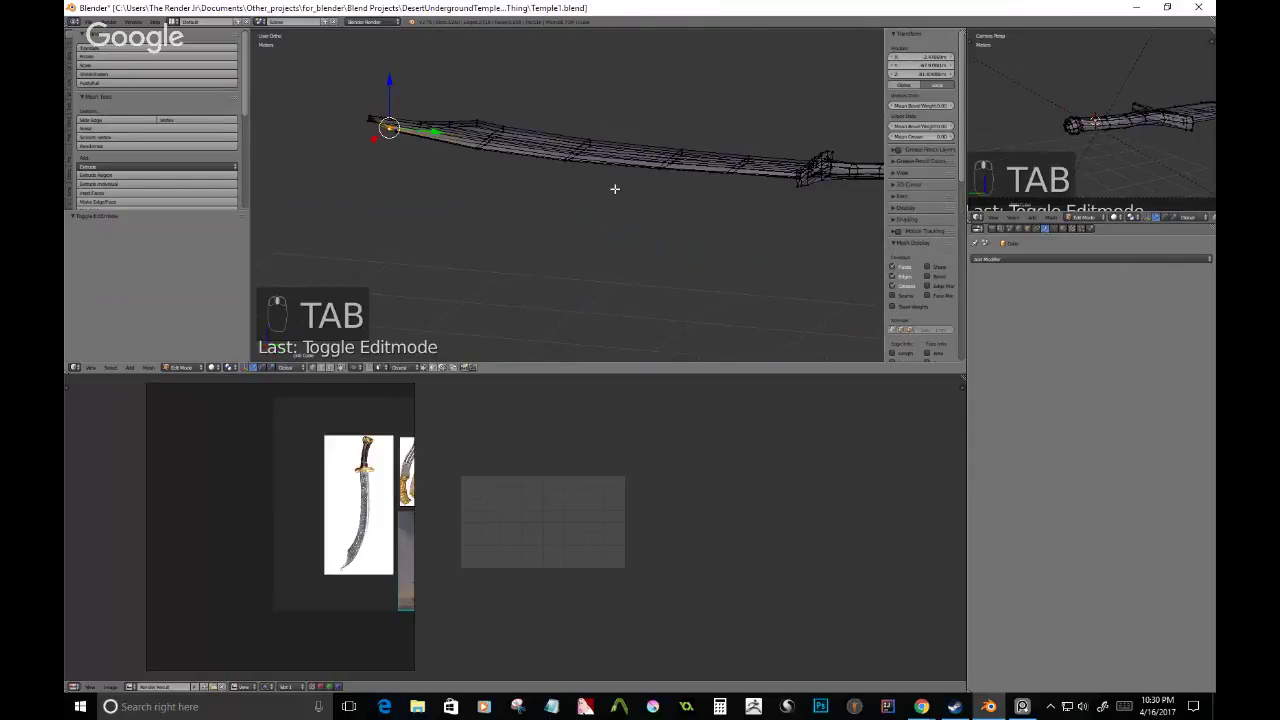
scroll(774, 285, up, 5)
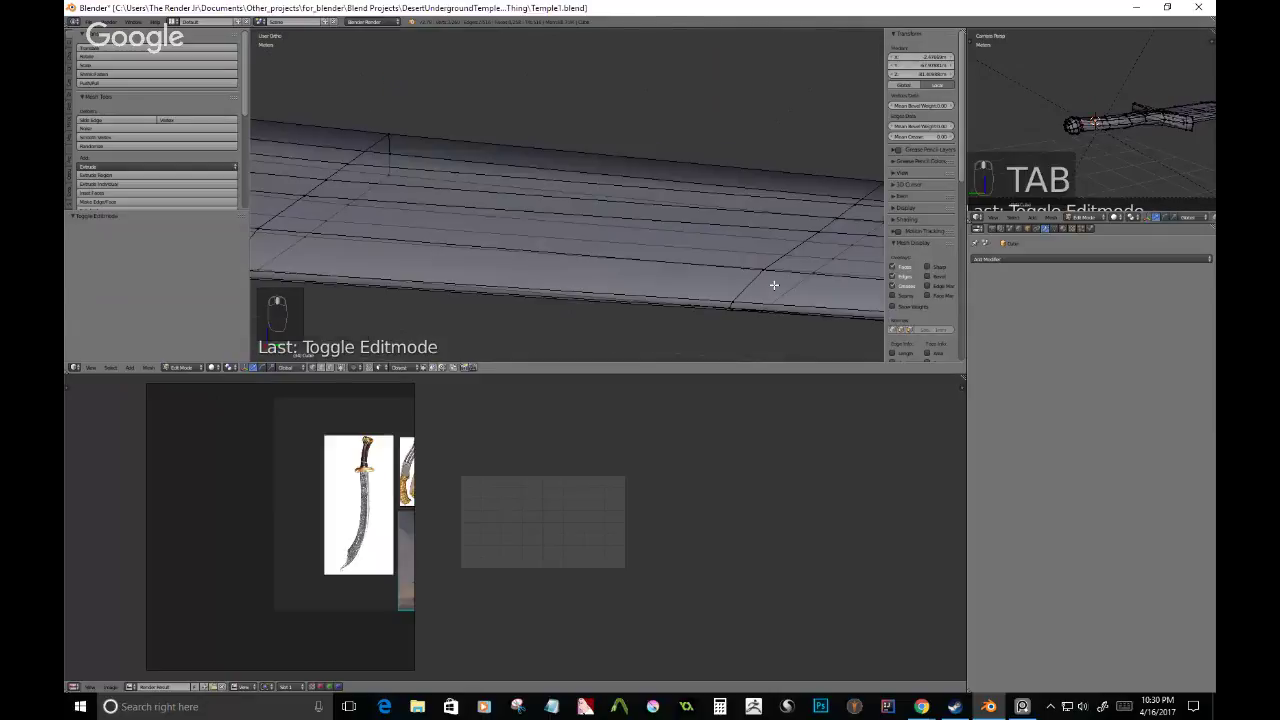
middle_drag(774, 285, 585, 232)
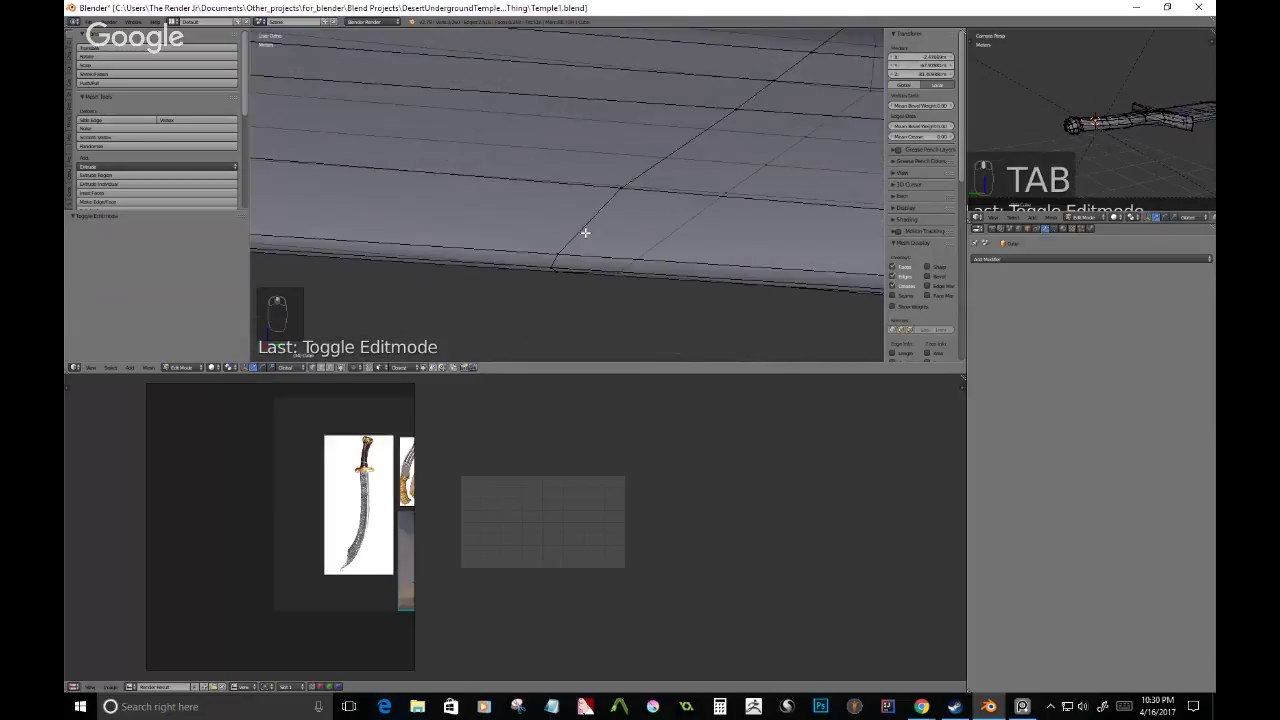
scroll(585, 233, down, 4)
right_click(782, 257)
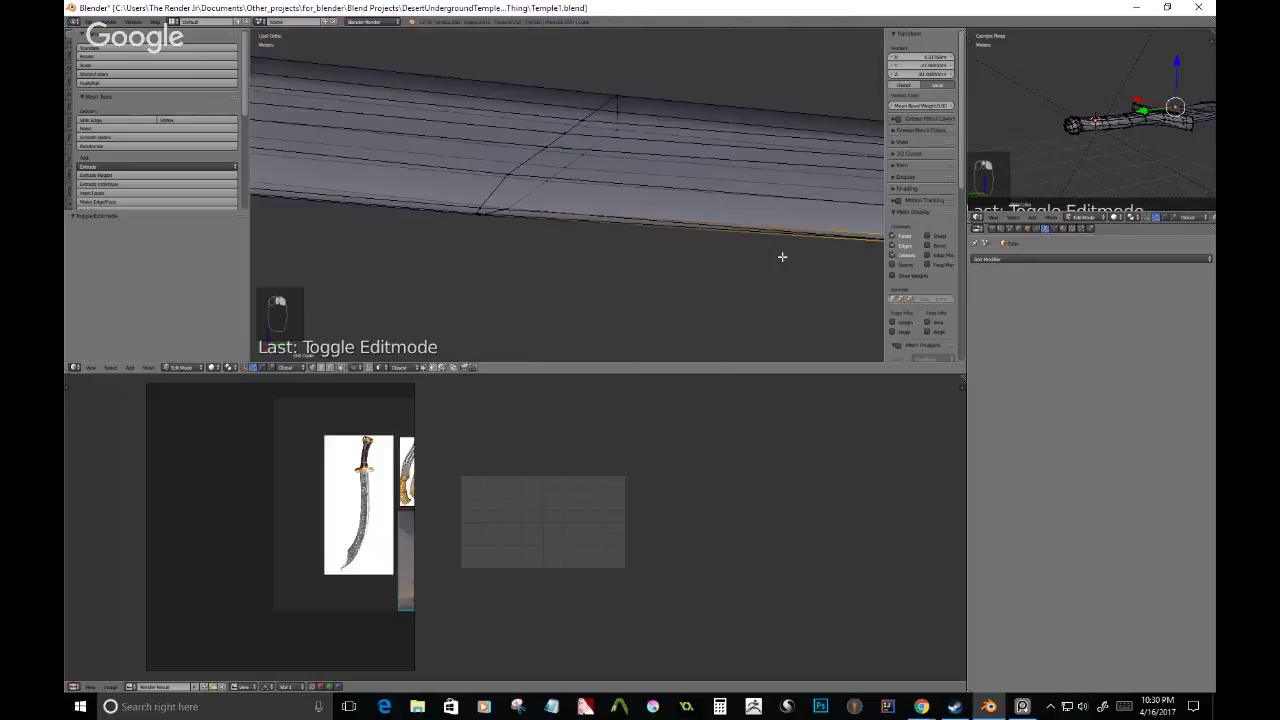
key(ctrl+z)
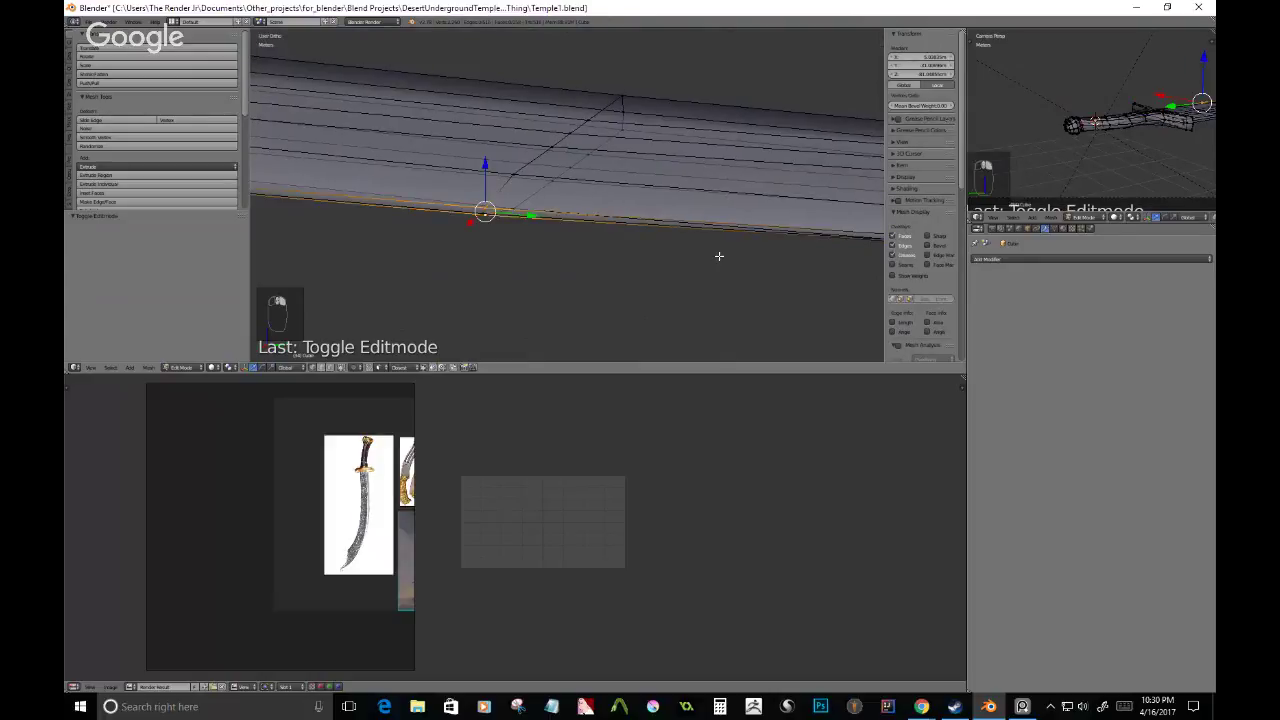
key(ctrl+z)
scroll(482, 200, up, 3)
shift+middle_drag(482, 200, 701, 97)
scroll(653, 251, down, 6)
shift+right_click(866, 264)
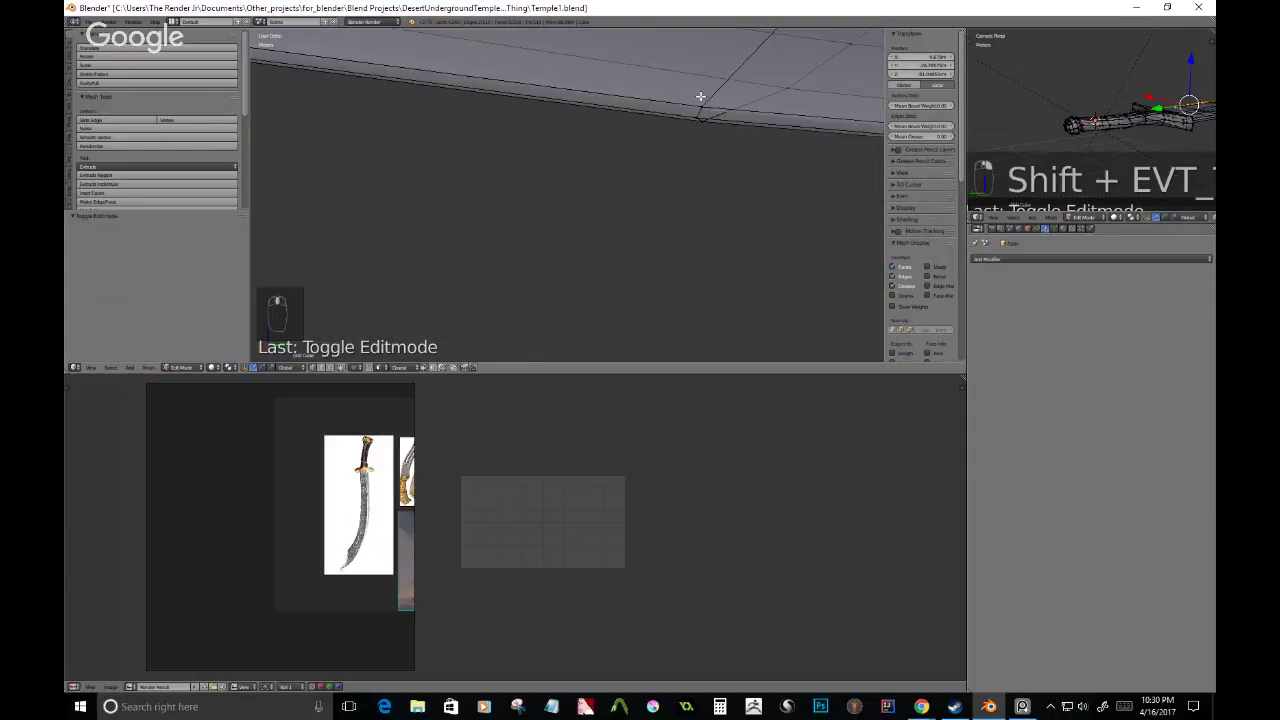
- Adjust the cutting-edge vertex selection near the tip, edge slide it slightly inward across the blade's face, and check the blade in Object Mode
middle_drag(701, 97, 832, 289)
scroll(607, 189, down, 4)
alt+right_click(611, 248)
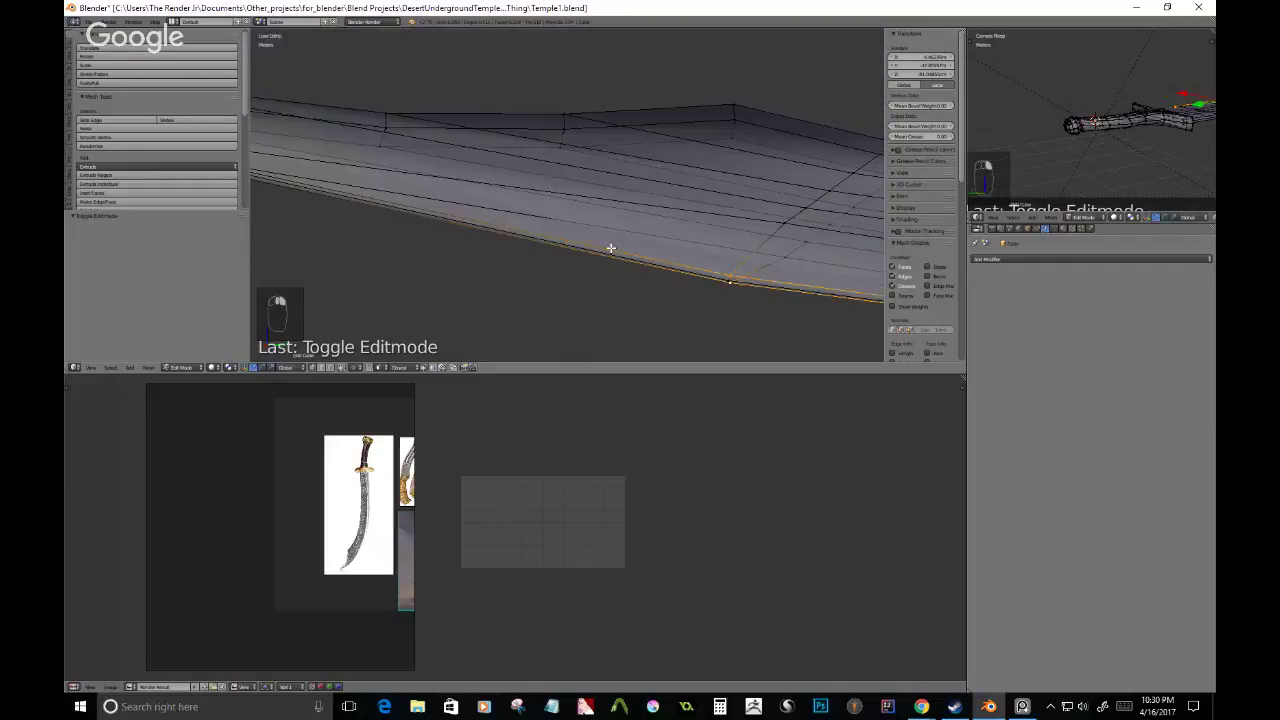
middle_drag(611, 248, 537, 287)
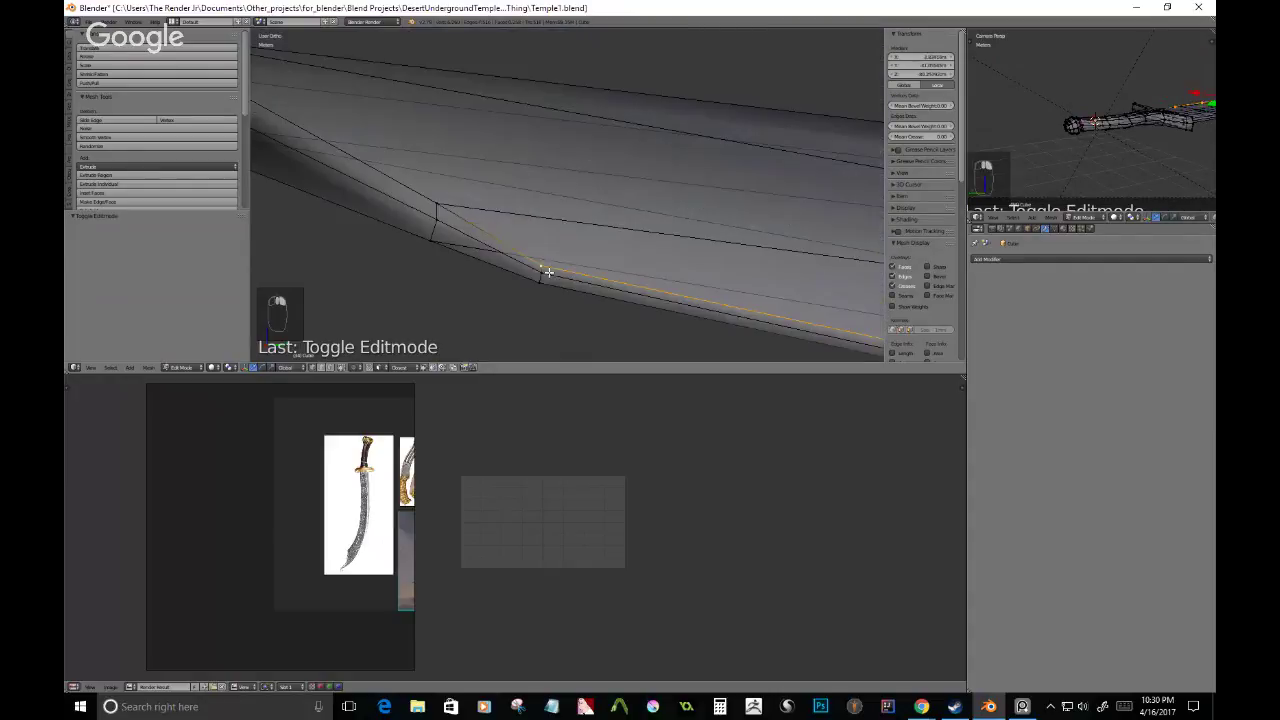
key(c)
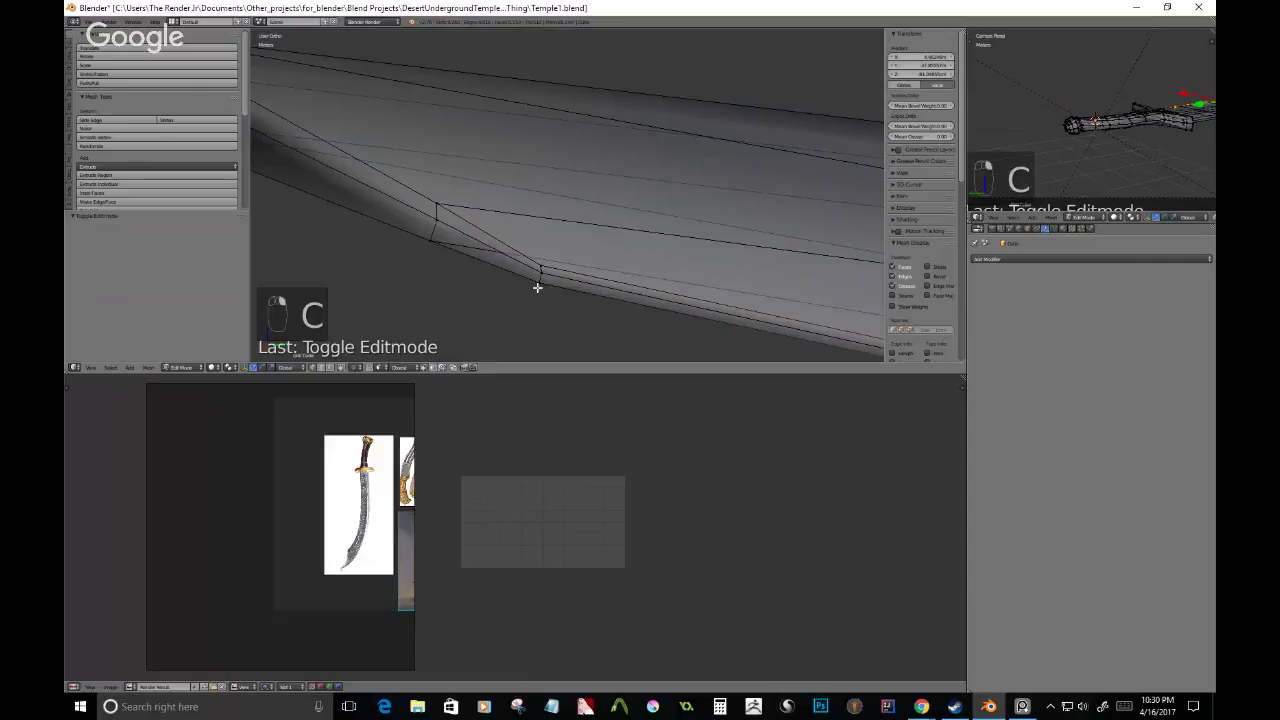
middle_drag(537, 287, 787, 304)
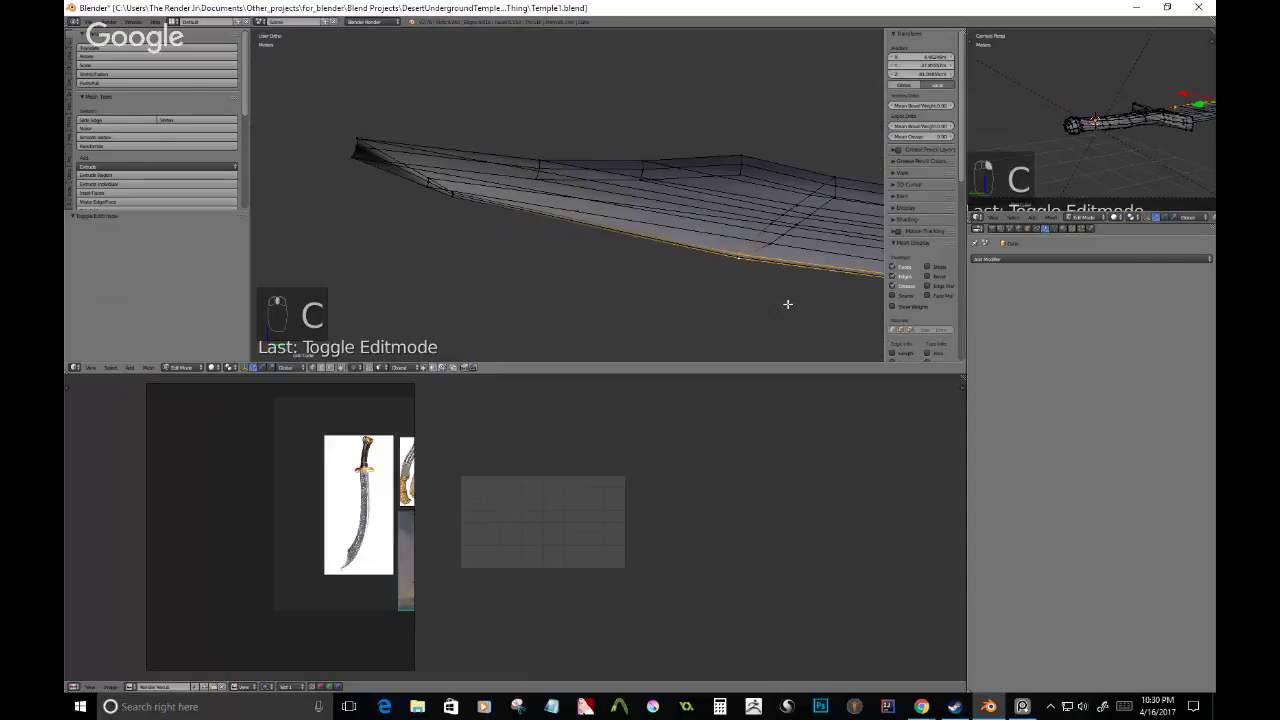
key(g)
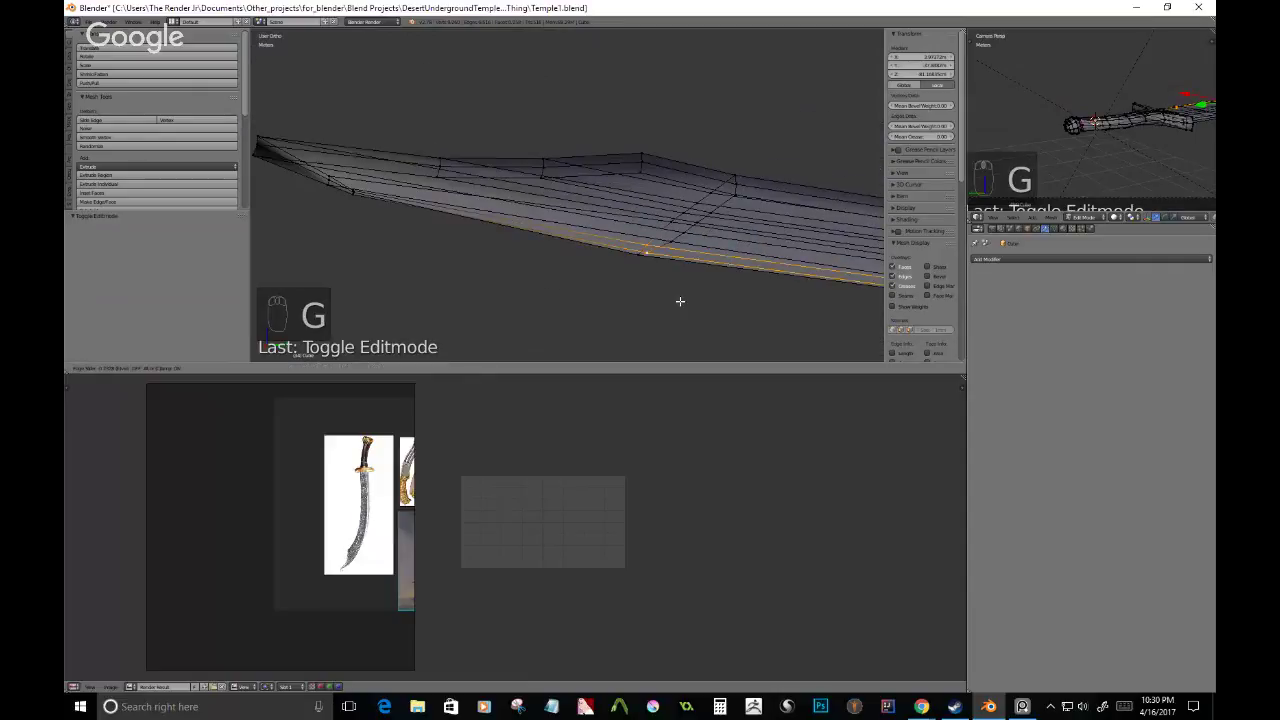
click(680, 301)
key(Tab)
middle_drag(680, 301, 839, 233)
scroll(839, 233, down, 3)
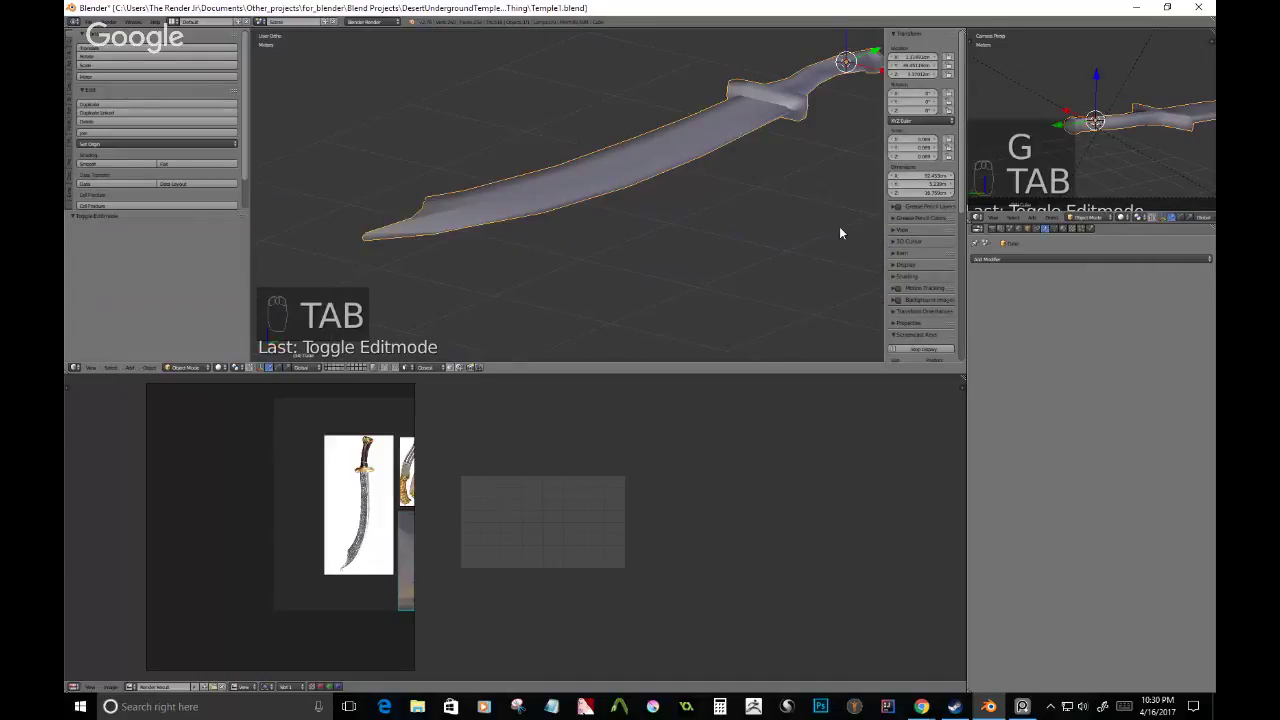
middle_drag(840, 233, 560, 248)
- In right view, select the upper and lower vertices at the blade's tip and rotate them until they line up vertically
key(Tab)
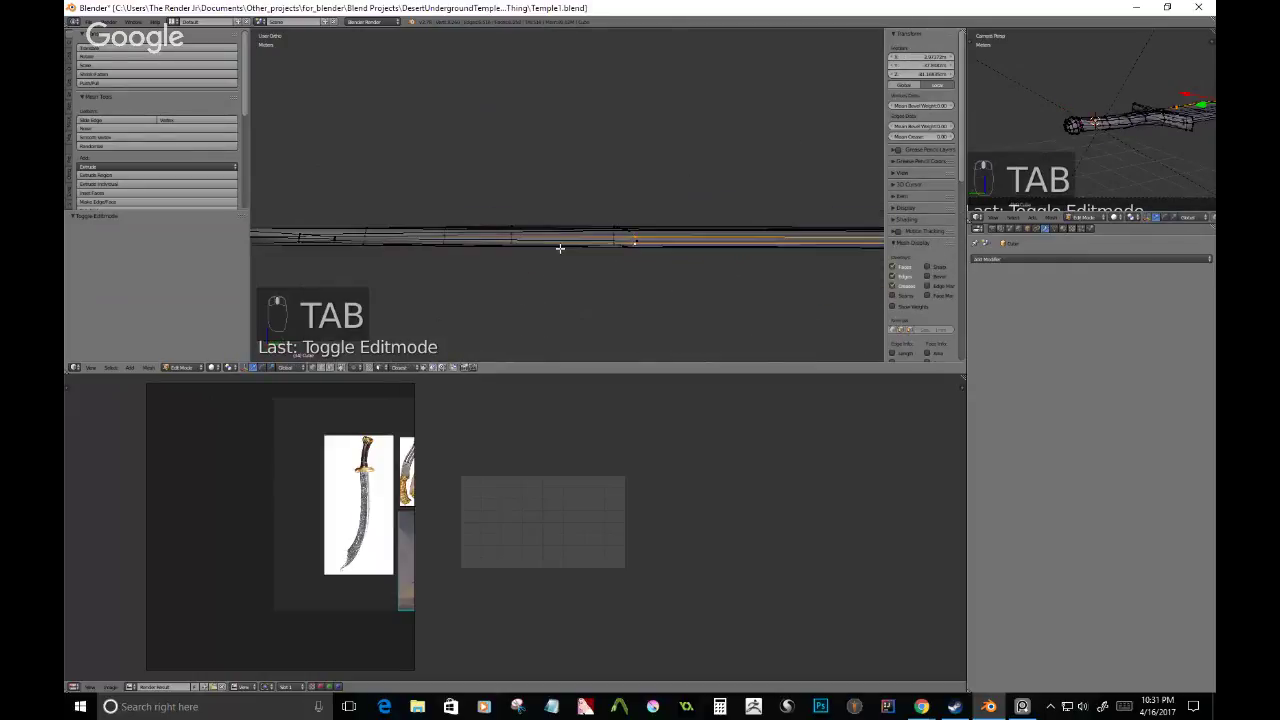
key(KP_3)
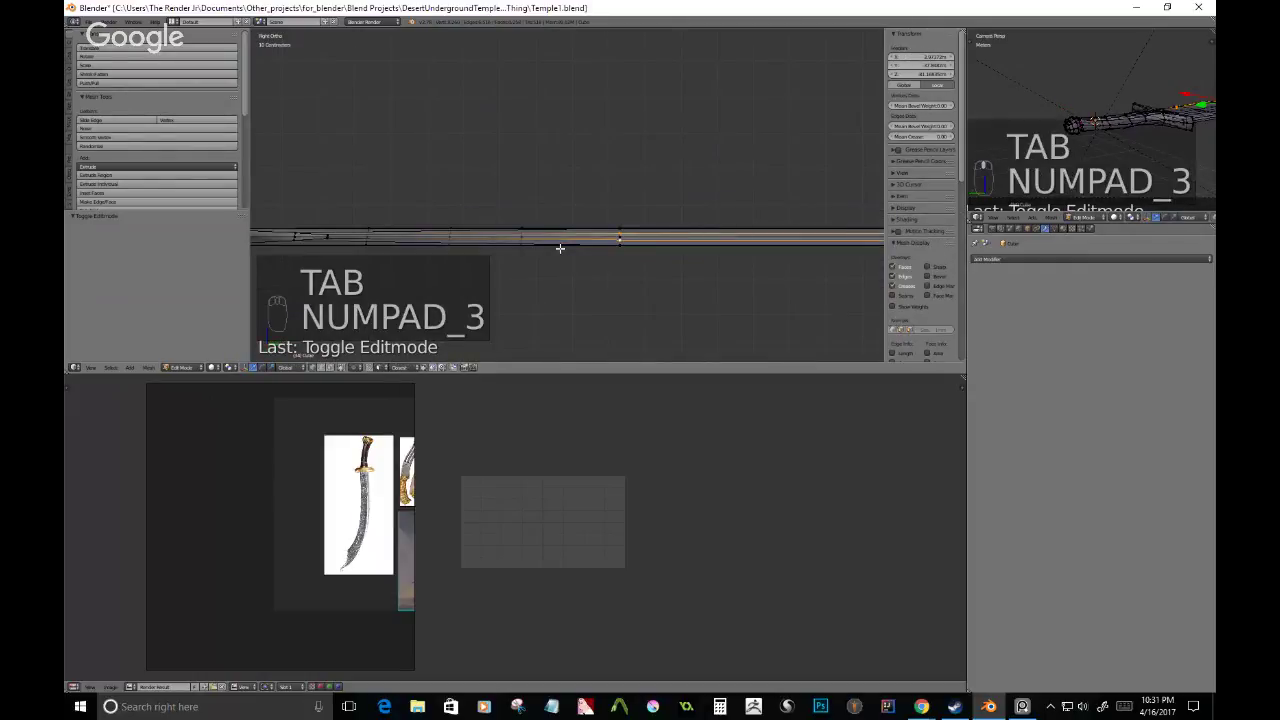
shift+middle_drag(560, 248, 759, 241)
right_click(369, 219)
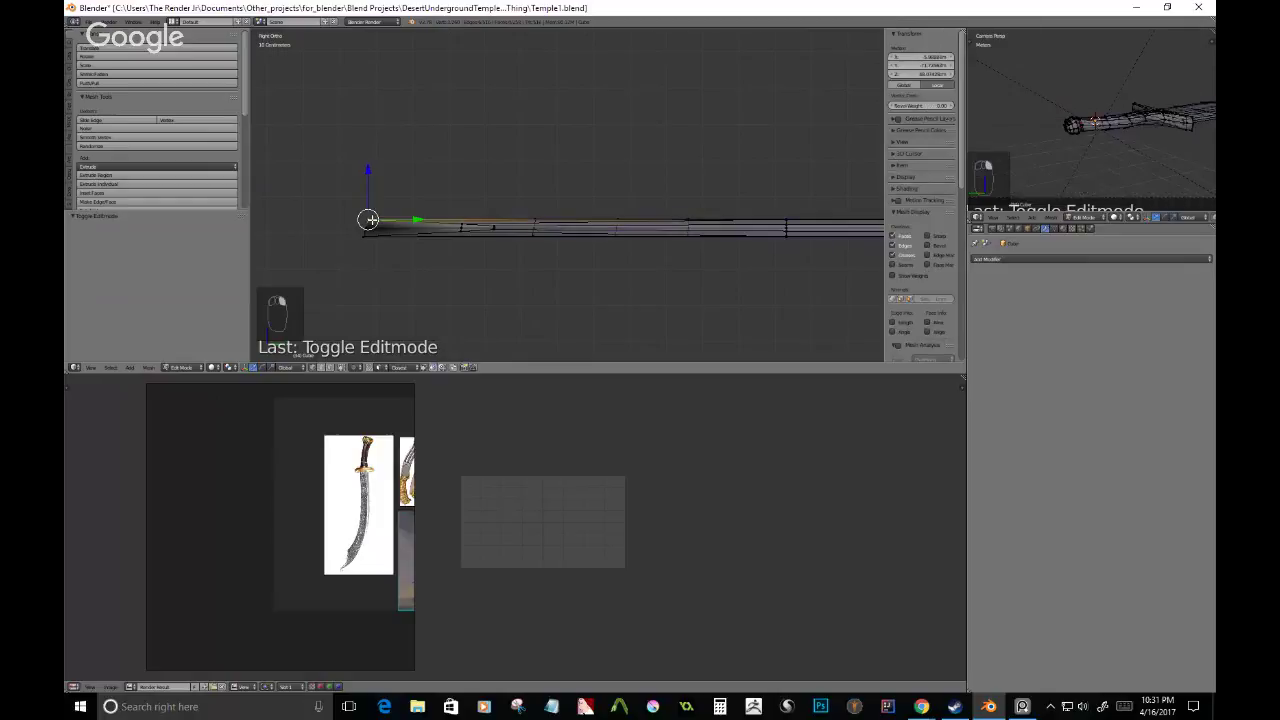
scroll(374, 220, up, 3)
shift+middle_drag(337, 249, 349, 245)
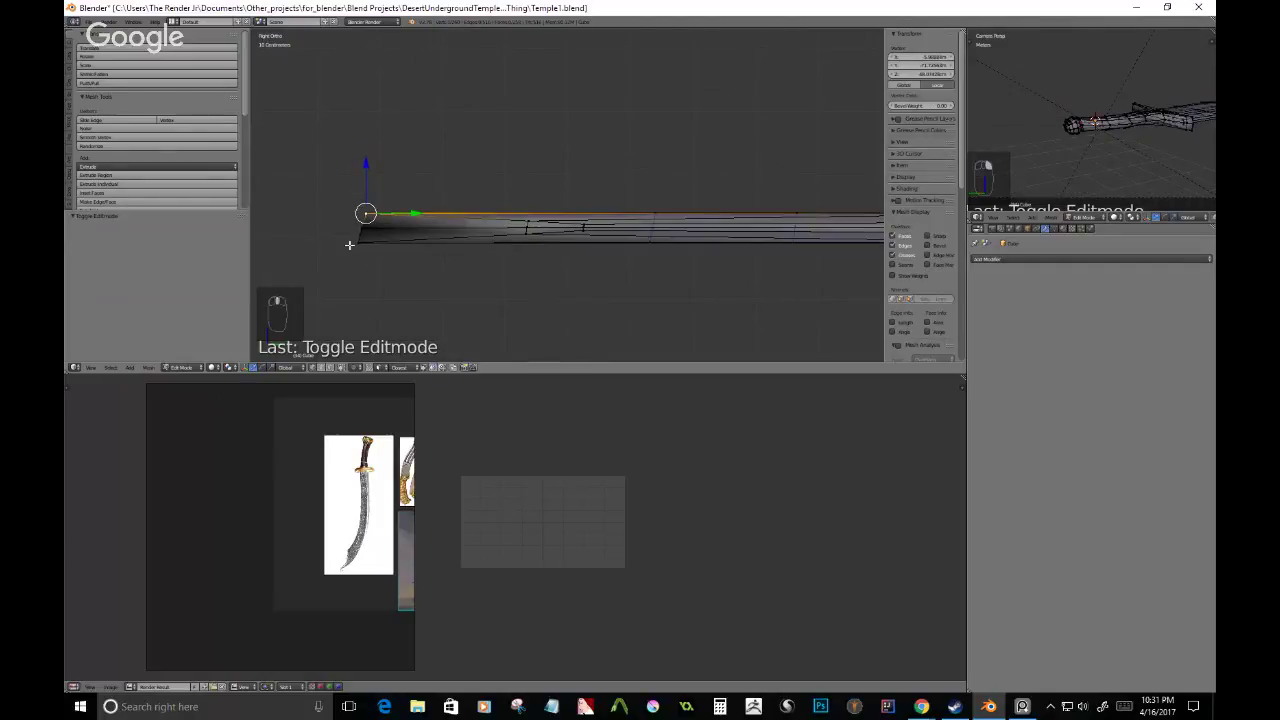
key(r)
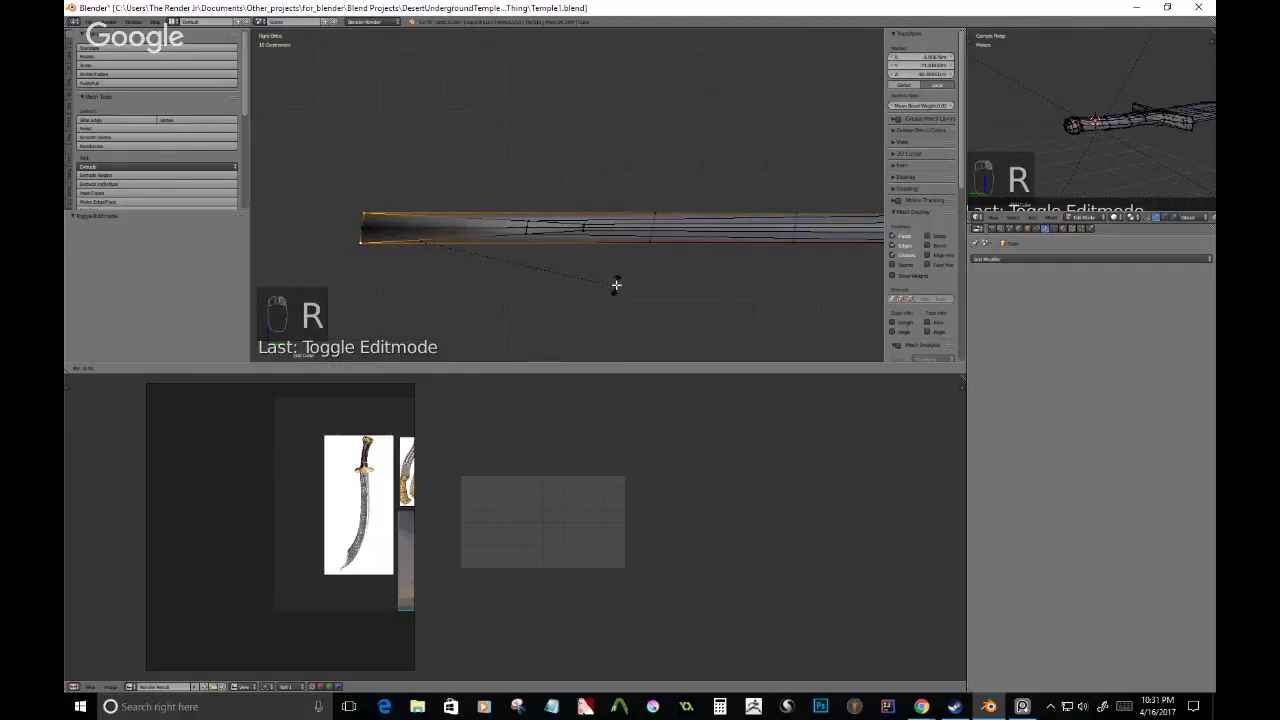
click(603, 272)
- Scale the two tip vertices closer together along Z to thin the blade's end
key(s)
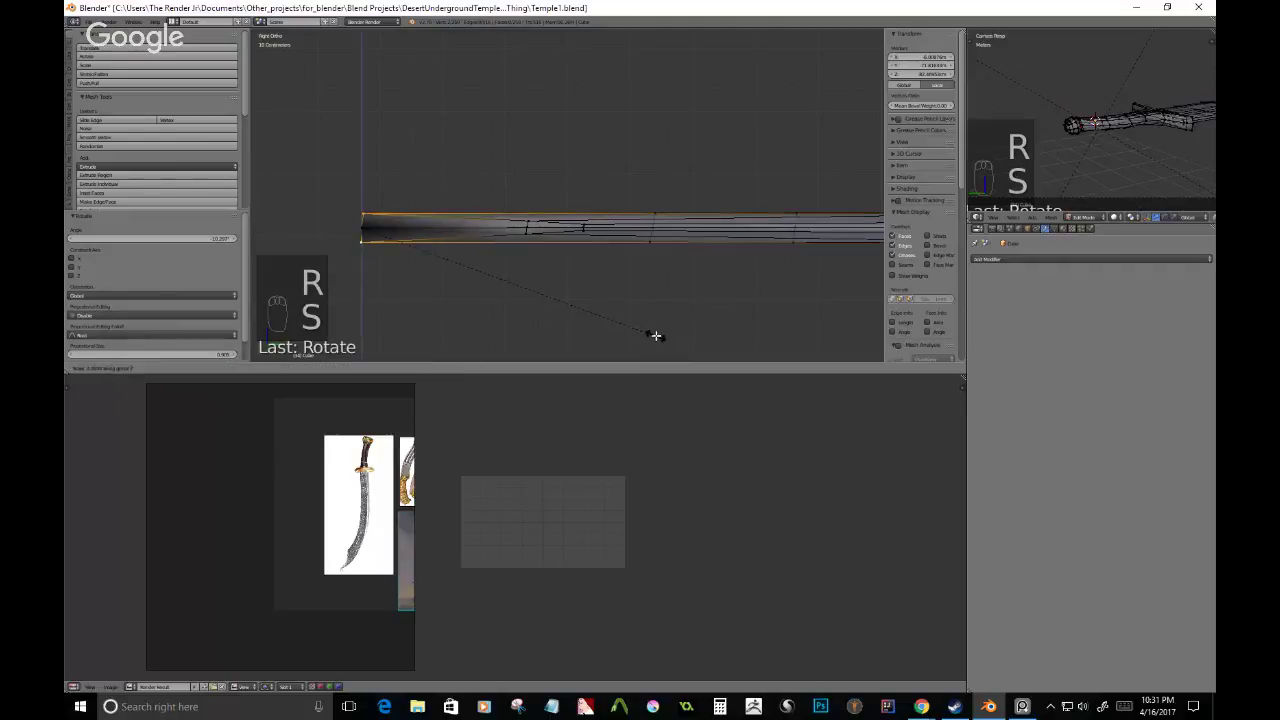
click(640, 326)
key(s)
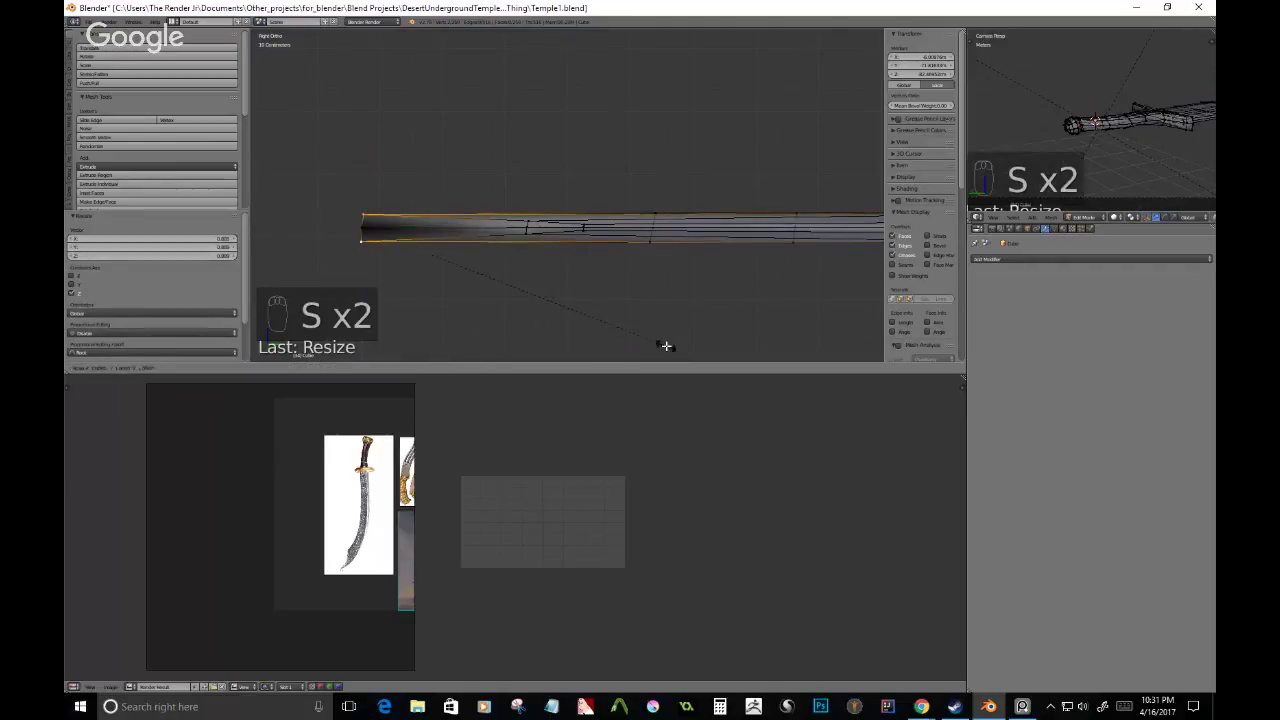
click(551, 300)
- Select the middle vertex at the tip and move it outward along Y to sharpen the point
right_click(360, 230)
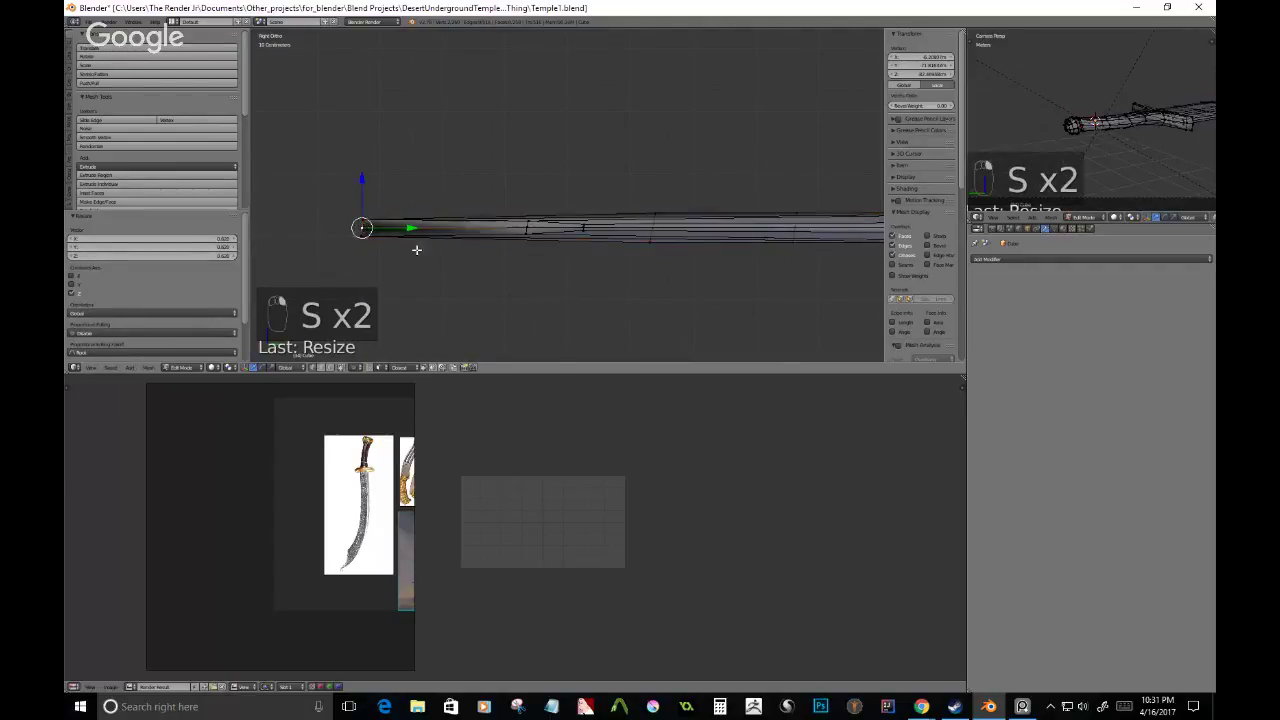
key(g)
click(636, 314)
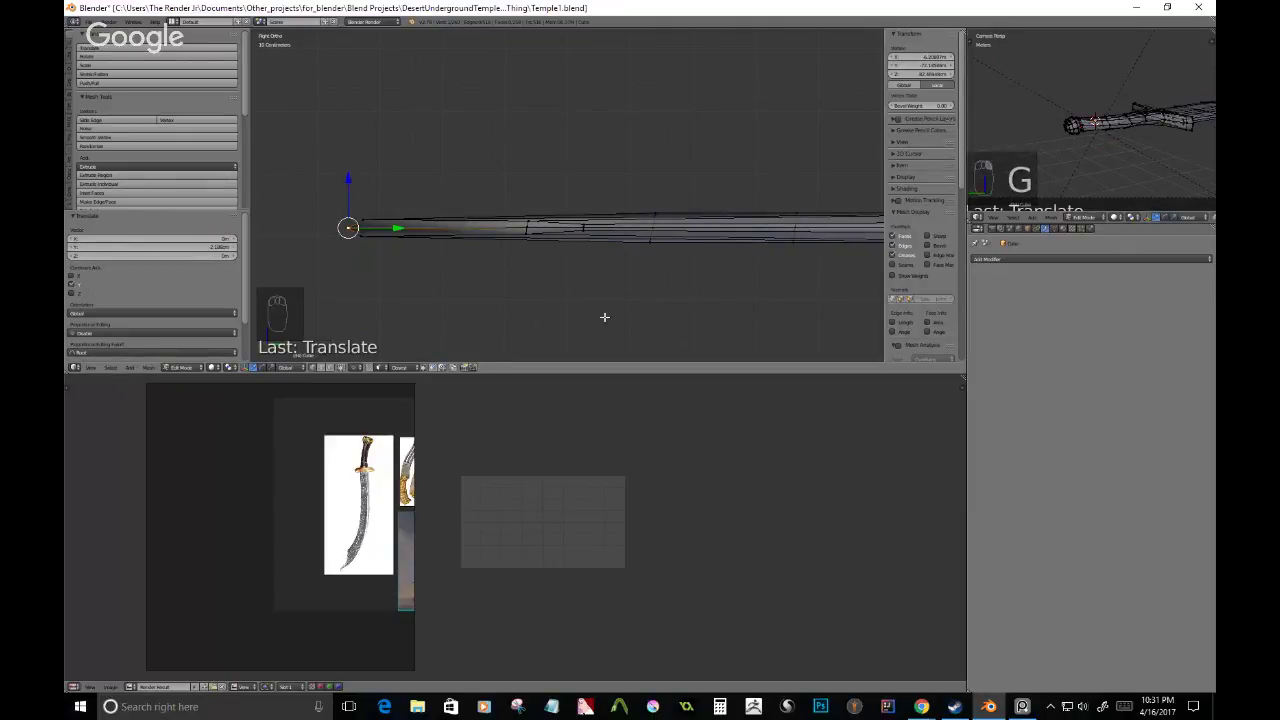
- Select the full edge loop running along the middle of the blade's thin outer edge
scroll(630, 278, up, 2)
scroll(630, 278, up, 2)
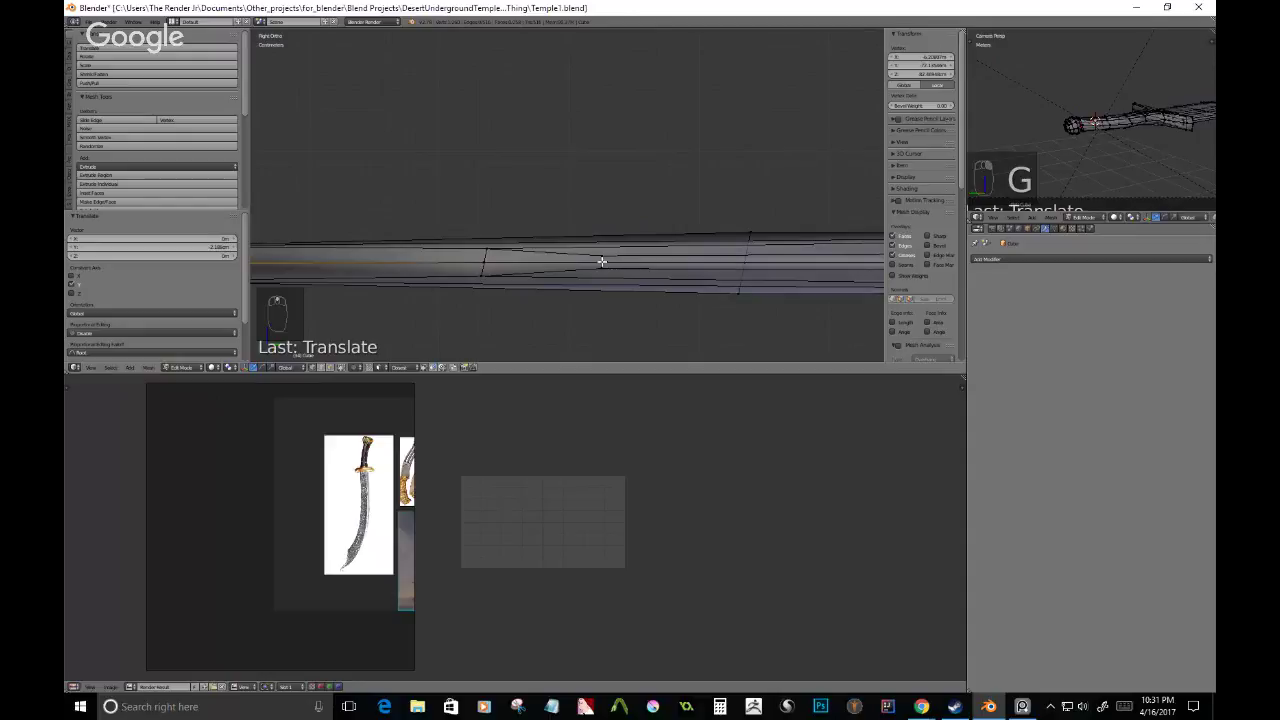
right_click(601, 262)
shift+middle_drag(600, 263, 510, 252)
shift+middle_drag(810, 247, 603, 234)
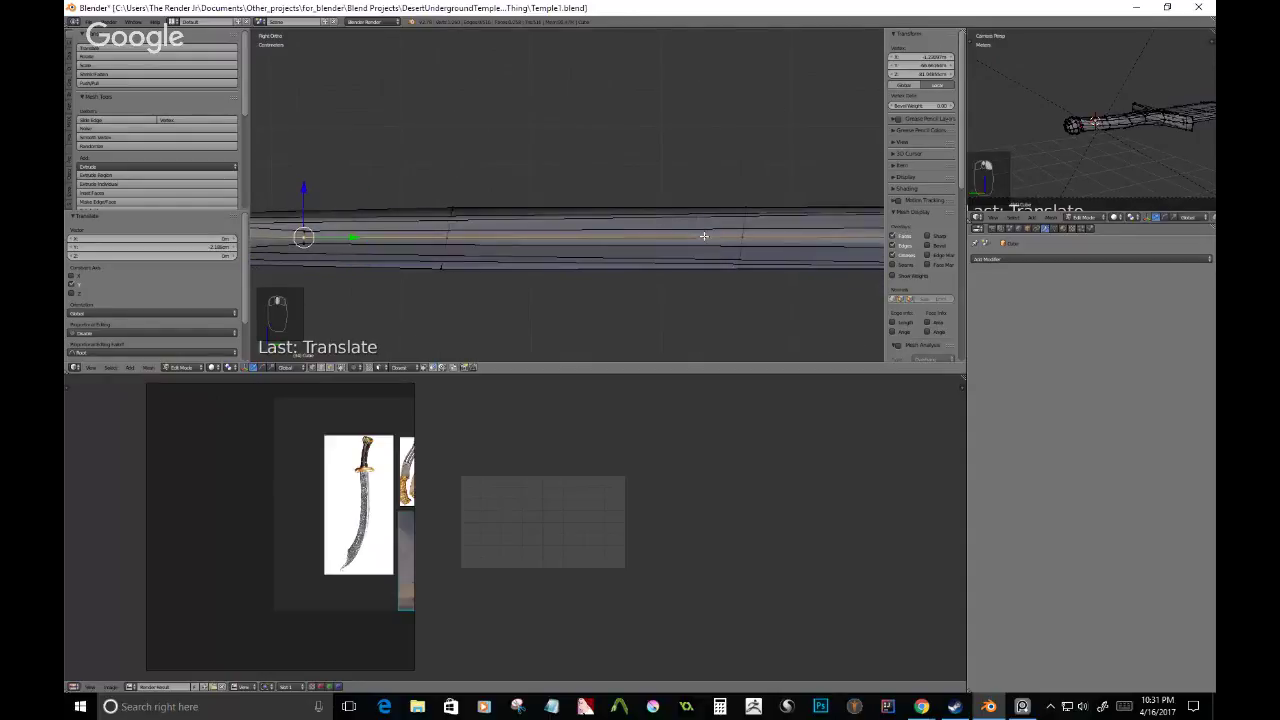
middle_drag(703, 234, 780, 286)
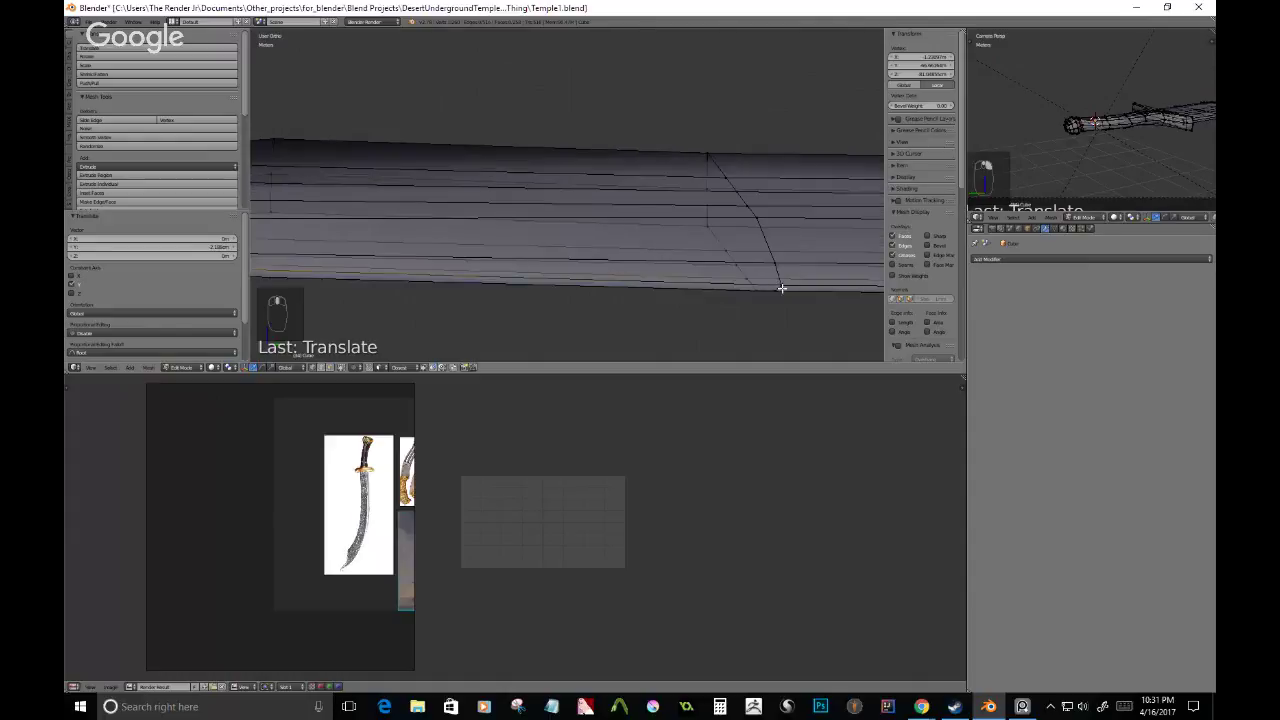
alt+right_click(781, 287)
key(ctrl+e)
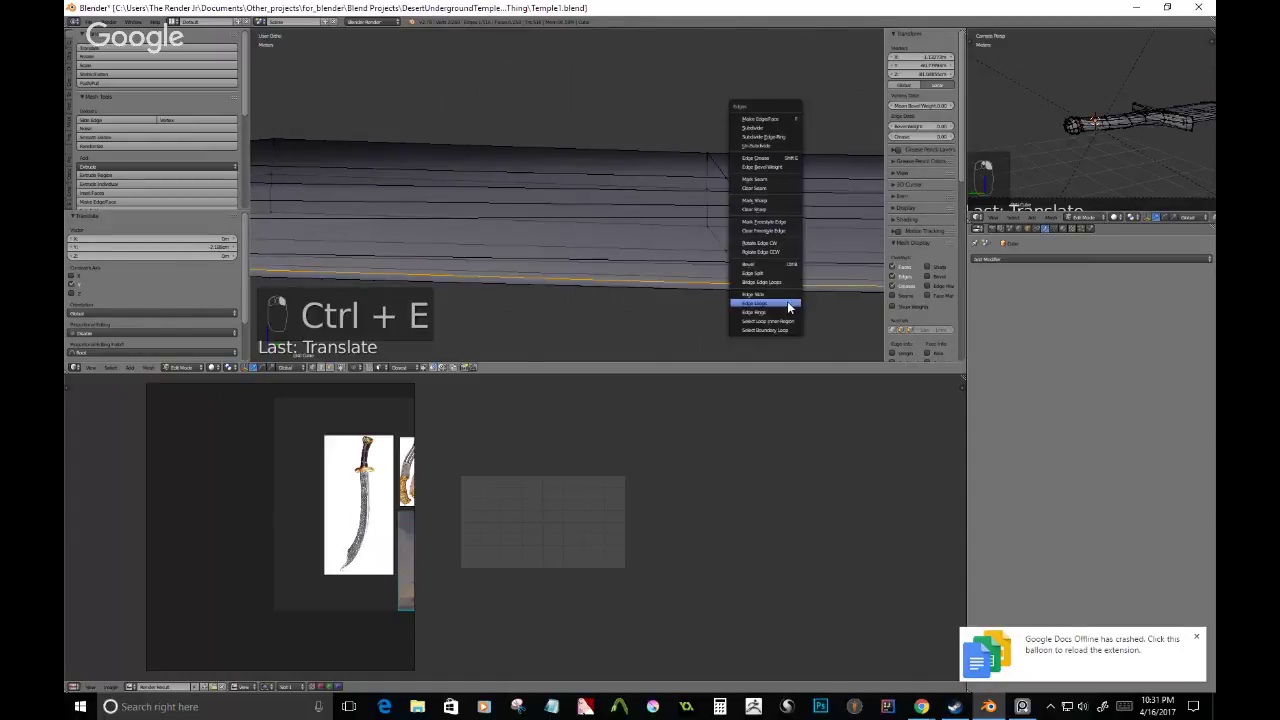
click(771, 301)
middle_drag(770, 304, 711, 285)
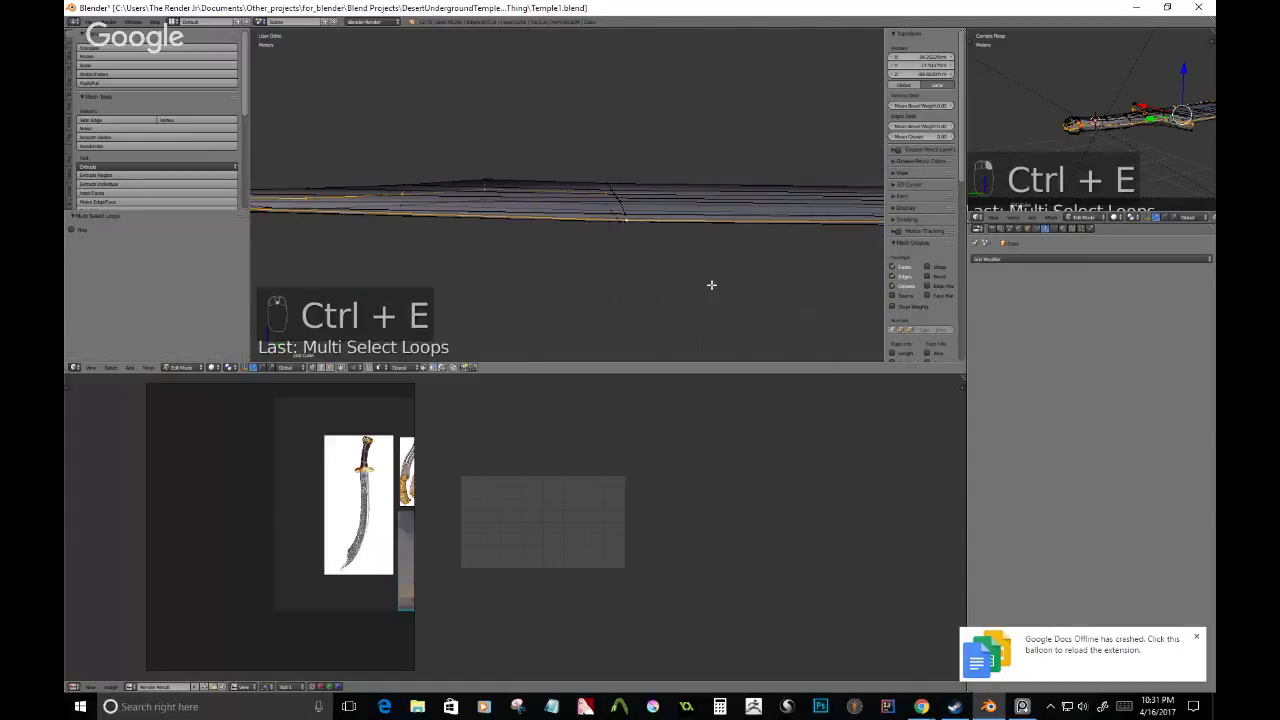
- In top view, circle-deselect the loop's vertices along the blade's spine, guard and handle, keeping the cutting edge selected
key(KP_7)
scroll(601, 206, down, 4)
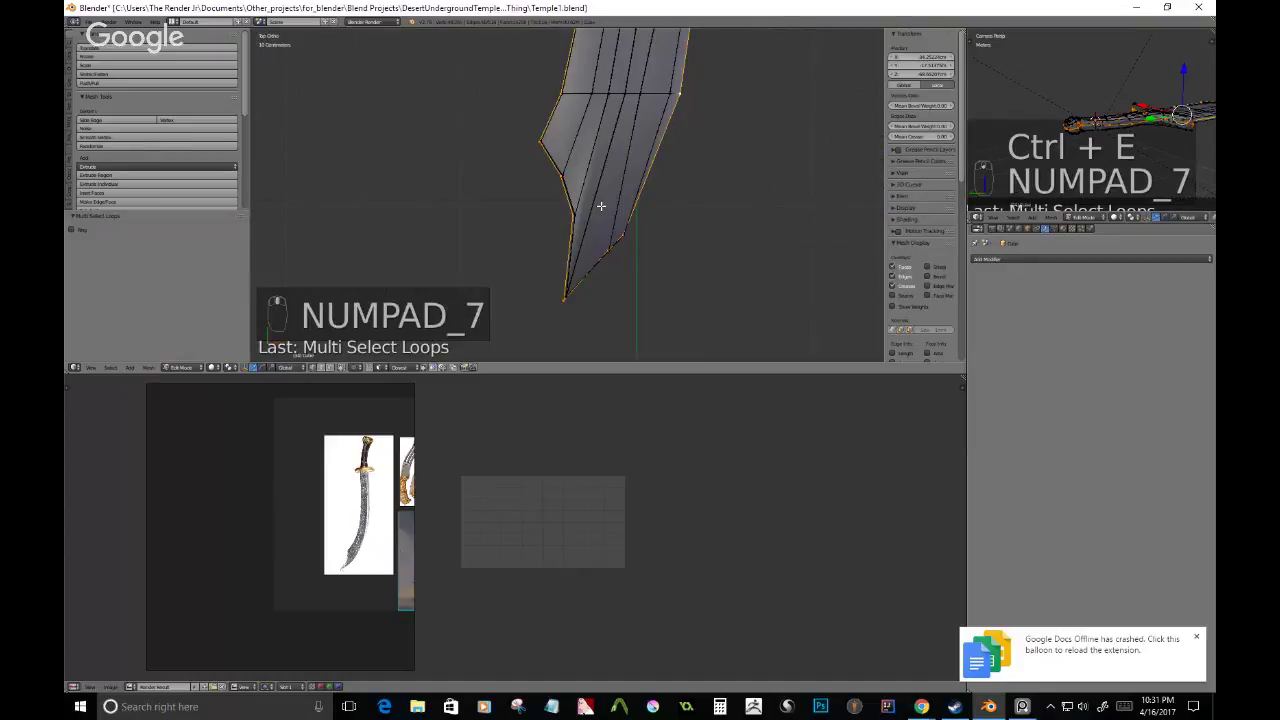
key(c)
mouse_move(569, 218)
middle_down()
mouse_move(532, 138)
mouse_move(547, 74)
mouse_move(615, 368)
middle_up()
right_click(545, 73)
key(c)
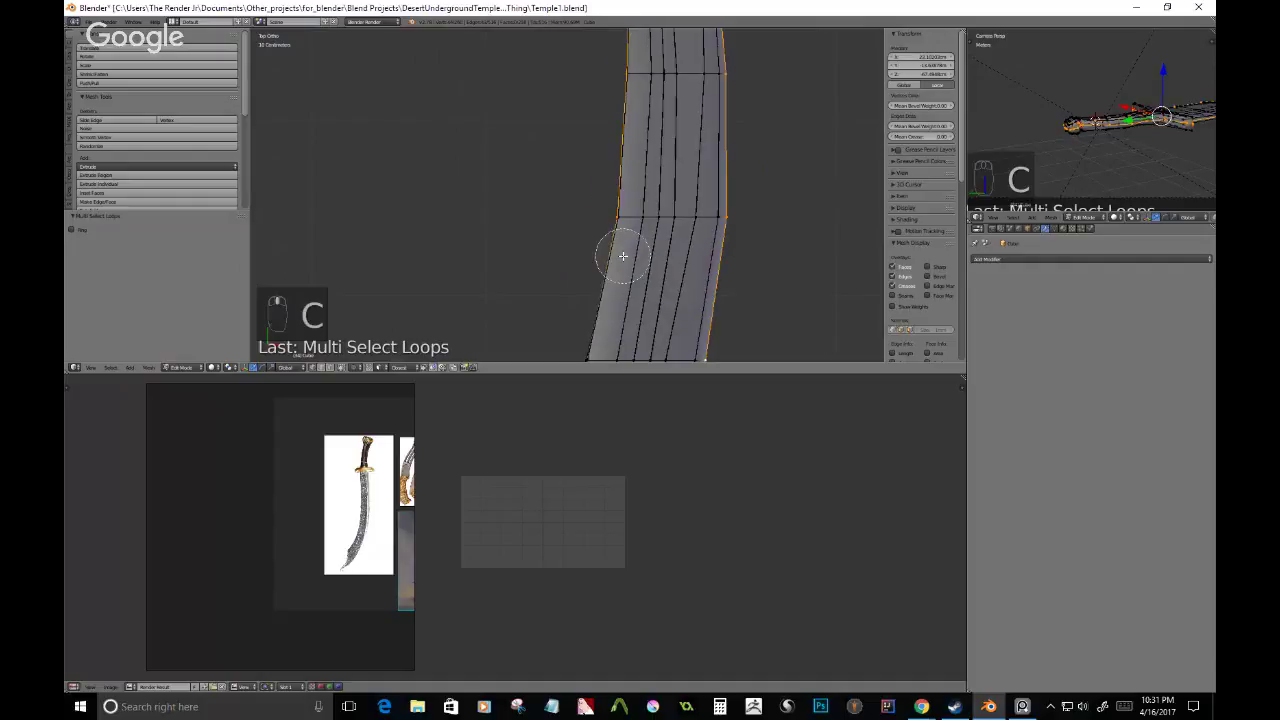
mouse_move(621, 255)
middle_down()
mouse_move(631, 64)
mouse_move(649, 348)
mouse_move(628, 99)
middle_up()
right_click(633, 67)
key(c)
key(c)
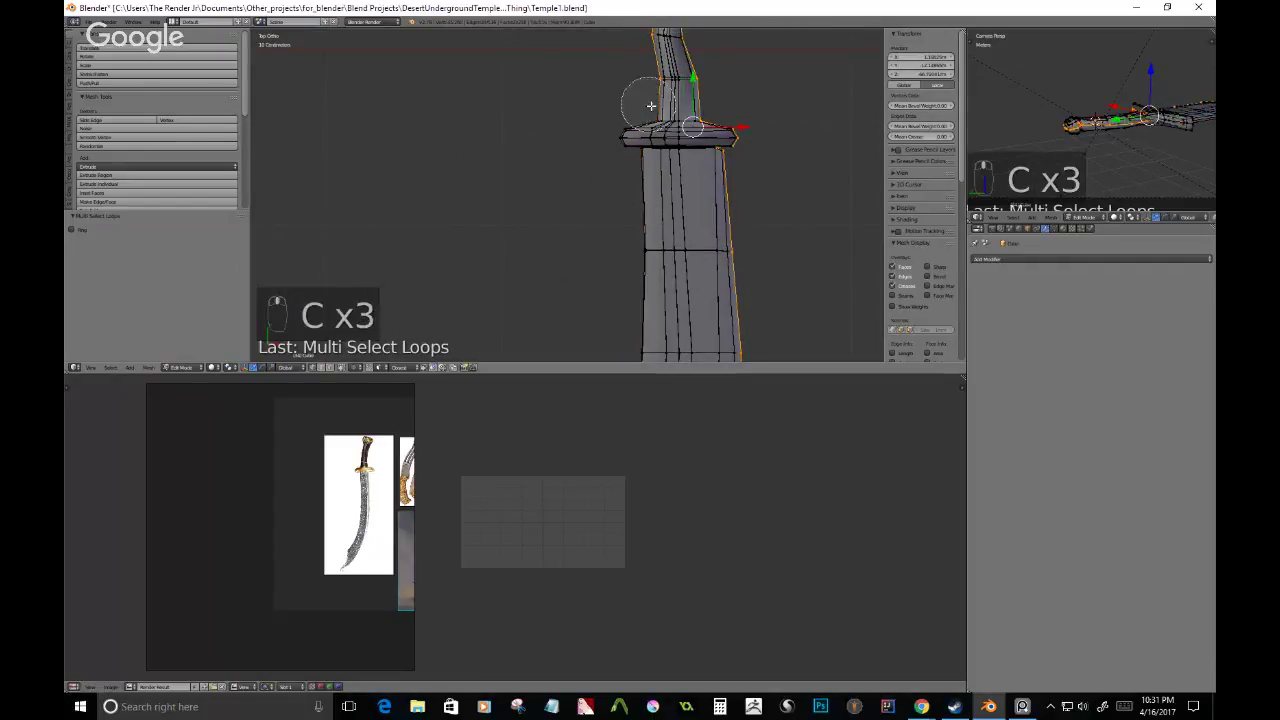
mouse_move(765, 129)
middle_down()
mouse_move(746, 129)
mouse_move(720, 306)
mouse_move(688, 282)
mouse_move(705, 131)
middle_up()
right_click(745, 128)
key(c)
right_click(657, 227)
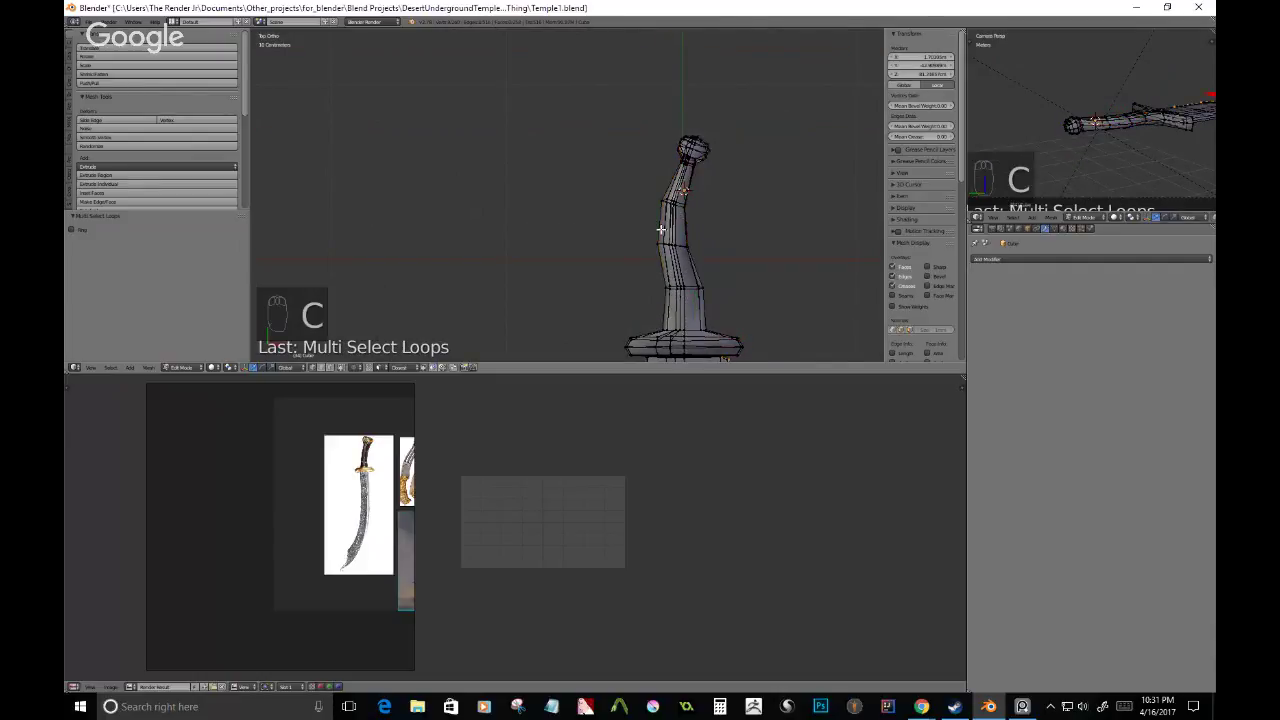
- Deselect the leftover loop vertex where the blade meets the guard and raise the mean crease of the cutting edge
mouse_move(663, 229)
middle_down()
mouse_move(591, 166)
mouse_move(585, 125)
middle_up()
shift+middle_drag(470, 250, 637, 253)
scroll(637, 253, up, 3)
scroll(637, 253, up, 6)
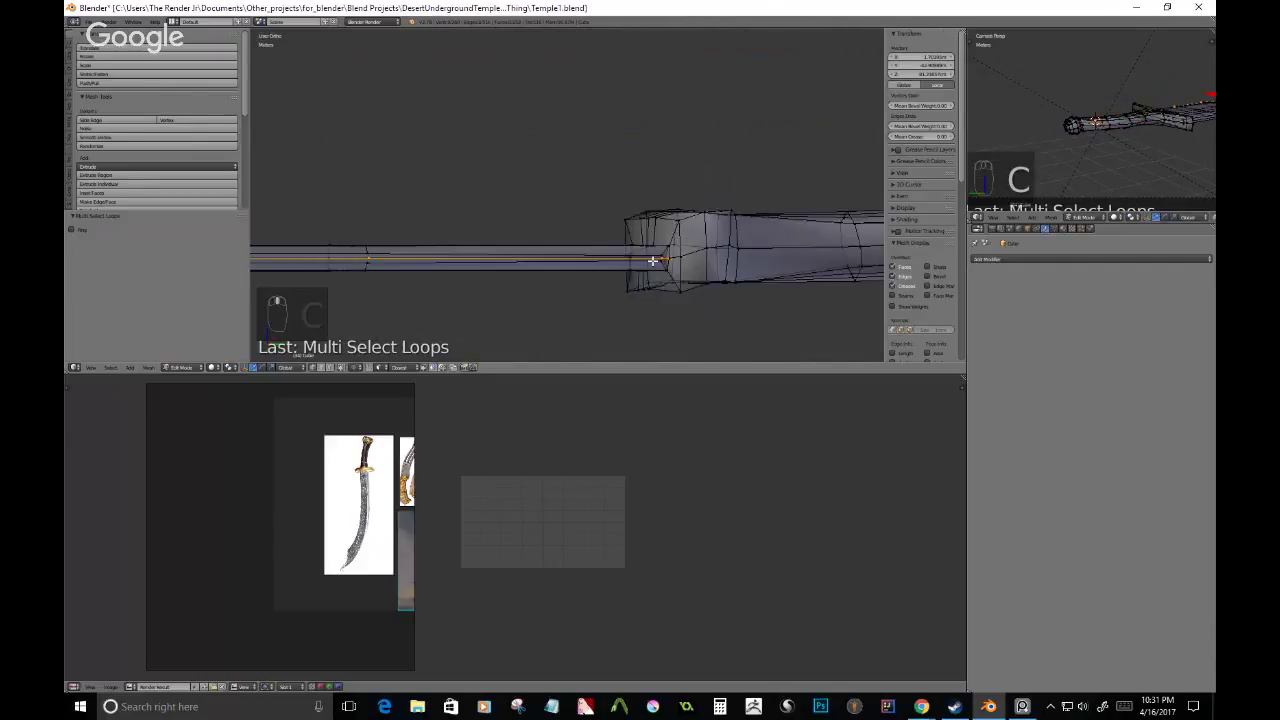
key(c)
right_click(706, 151)
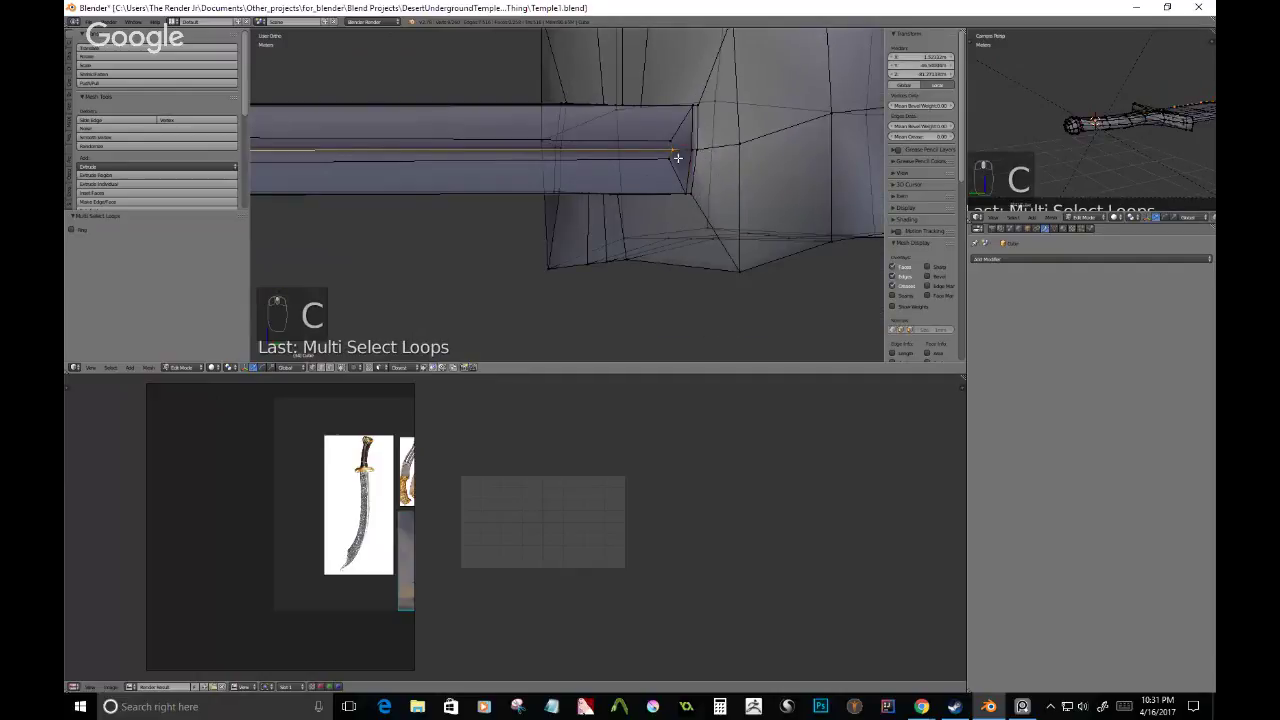
scroll(646, 210, down, 4)
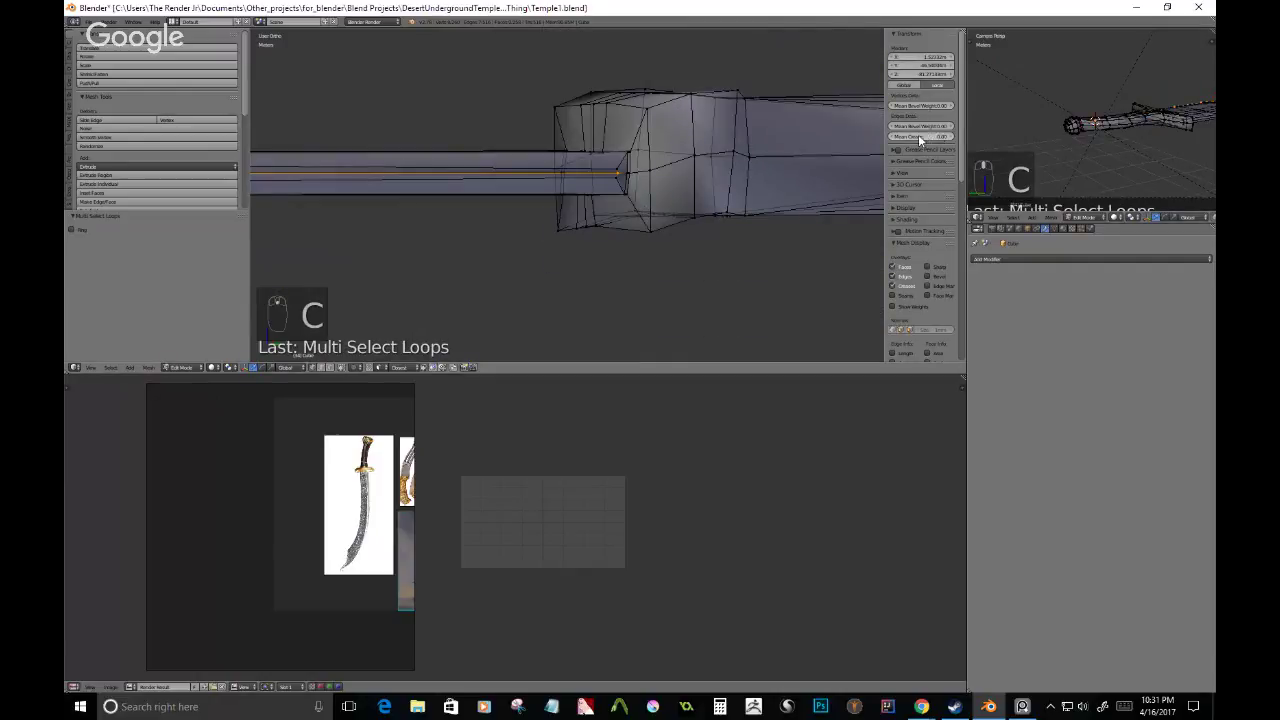
drag(921, 136, 955, 136)
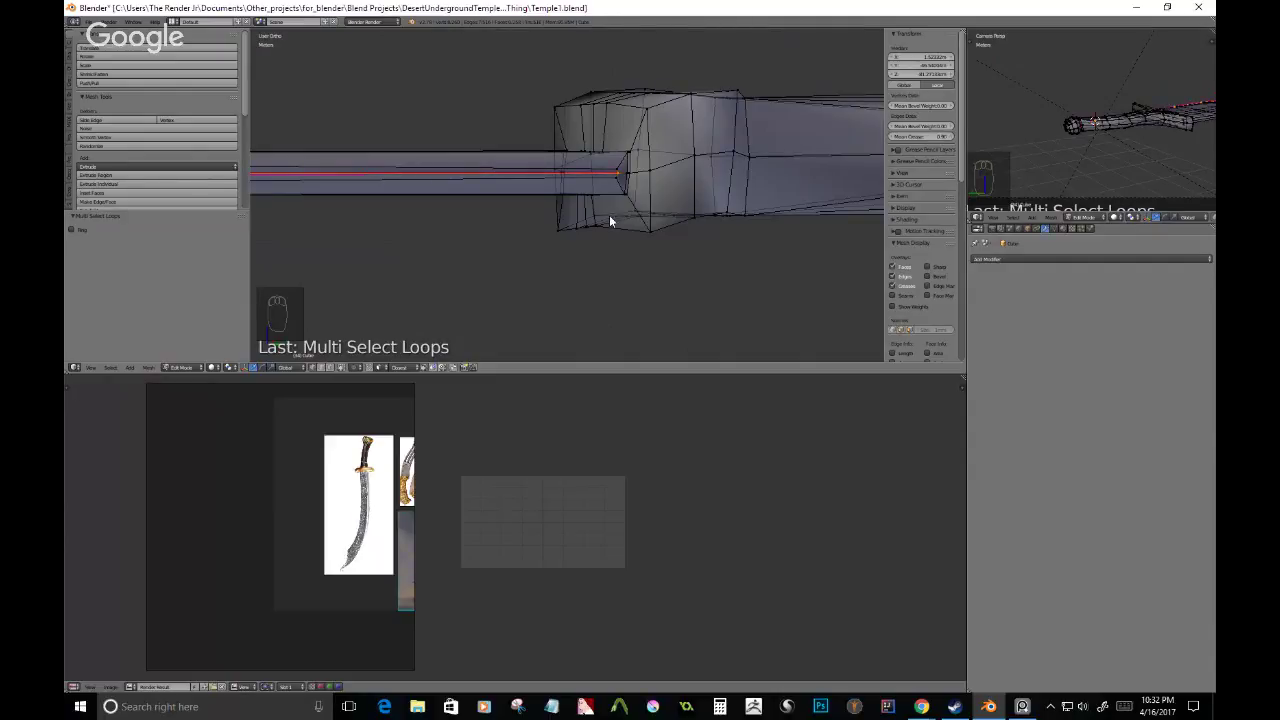
- Examine the creased cutting edge on the whole sword in object mode and up close in edit mode
key(Tab)
middle_drag(618, 222, 639, 267)
scroll(804, 150, up, 3)
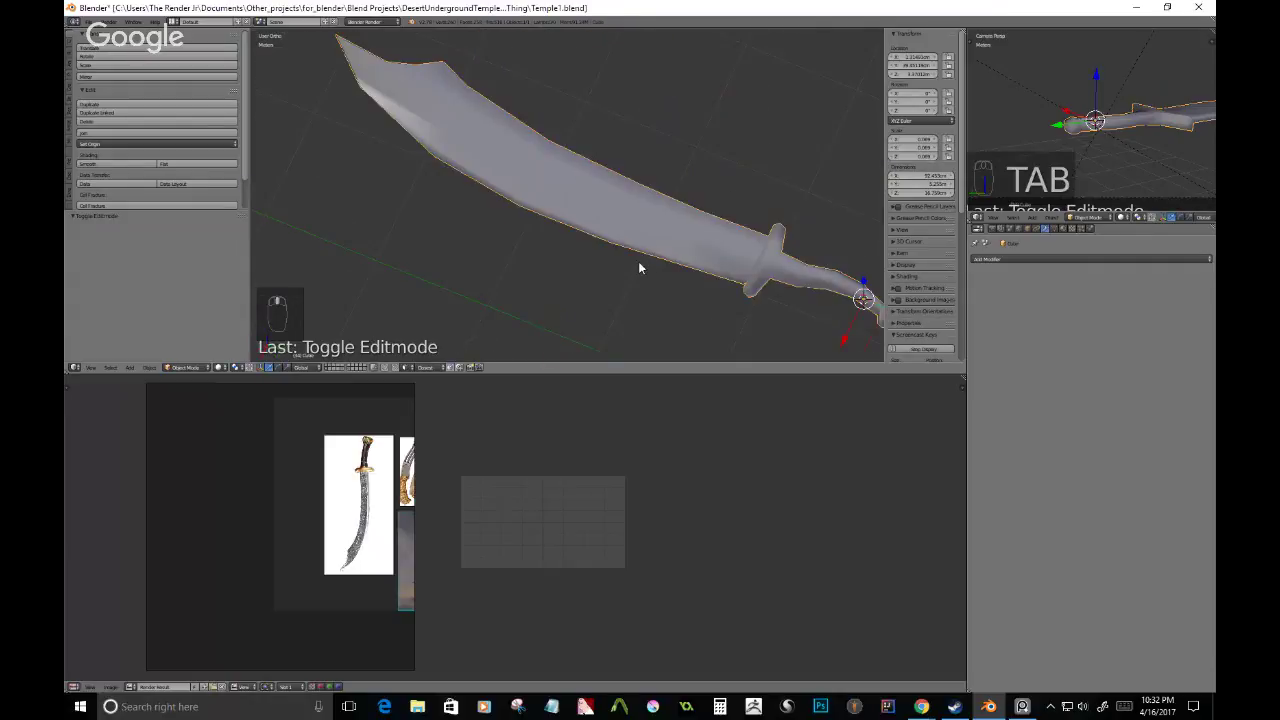
middle_drag(535, 237, 624, 240)
key(Tab)
scroll(600, 260, up, 4)
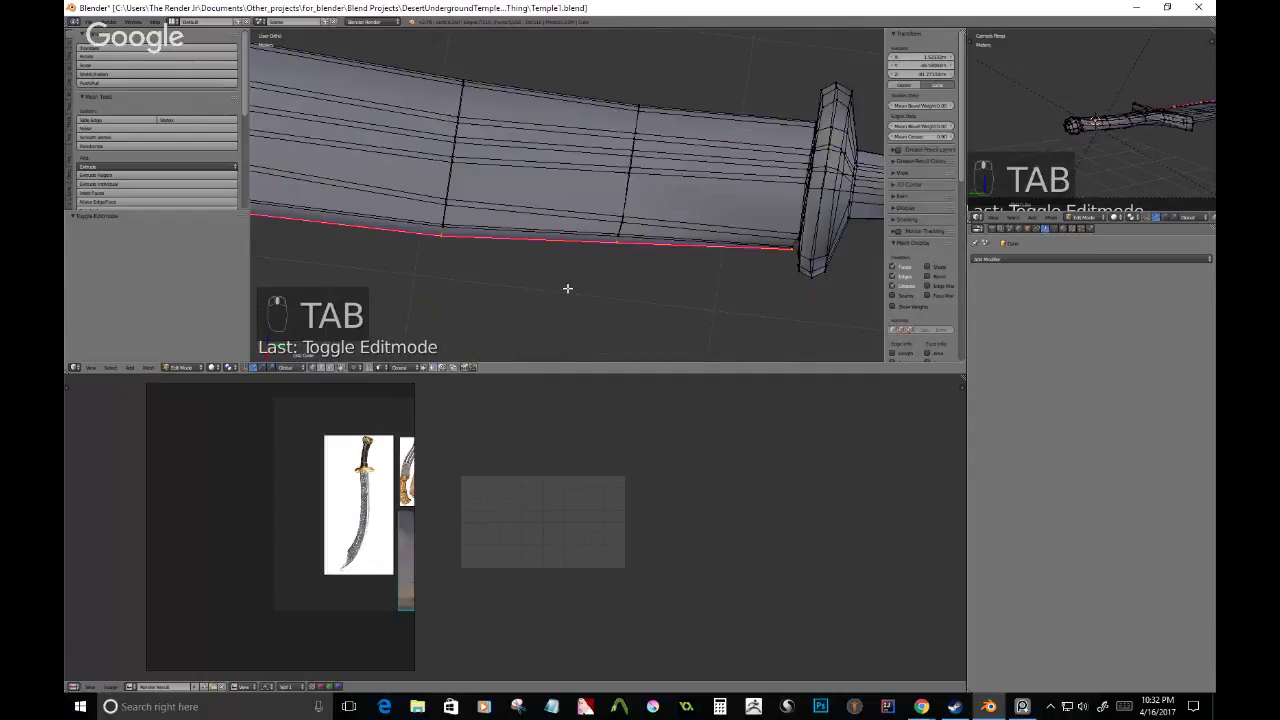
middle_drag(567, 288, 586, 220)
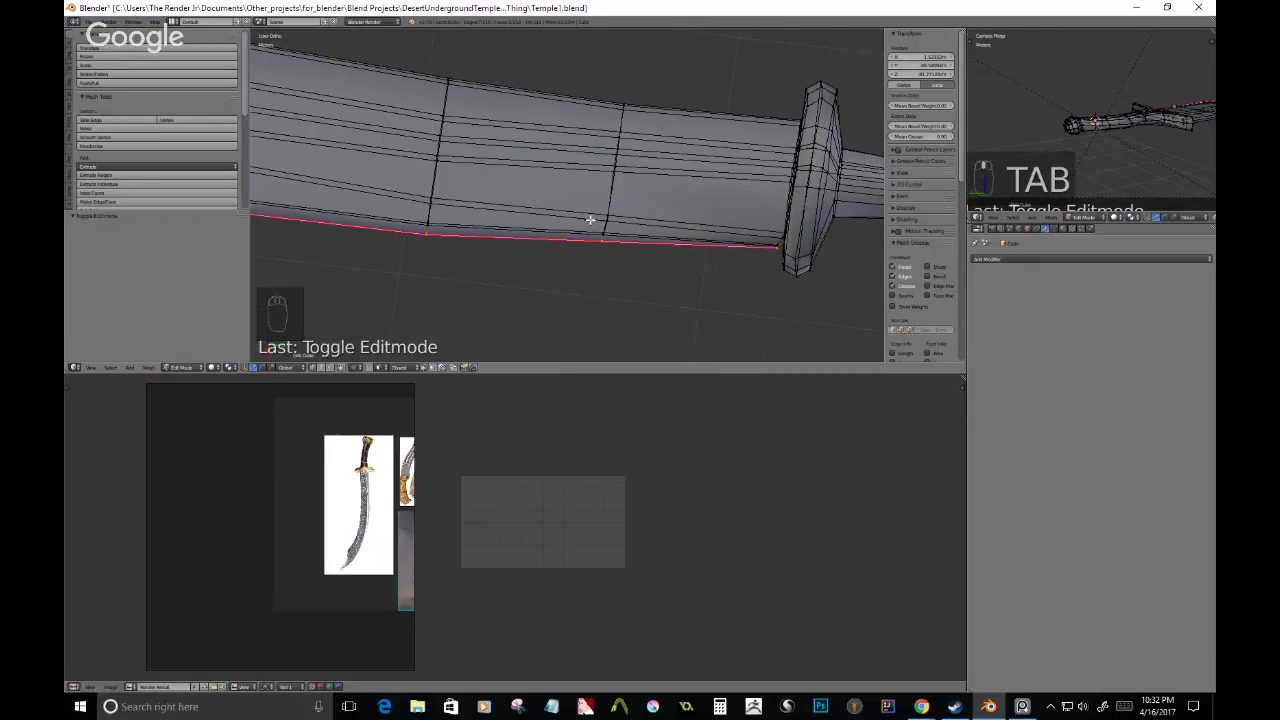
- Compare the blade with the serrated sword in the reference painting and save the blend file
middle_drag(367, 540, 330, 563)
scroll(330, 563, up, 6)
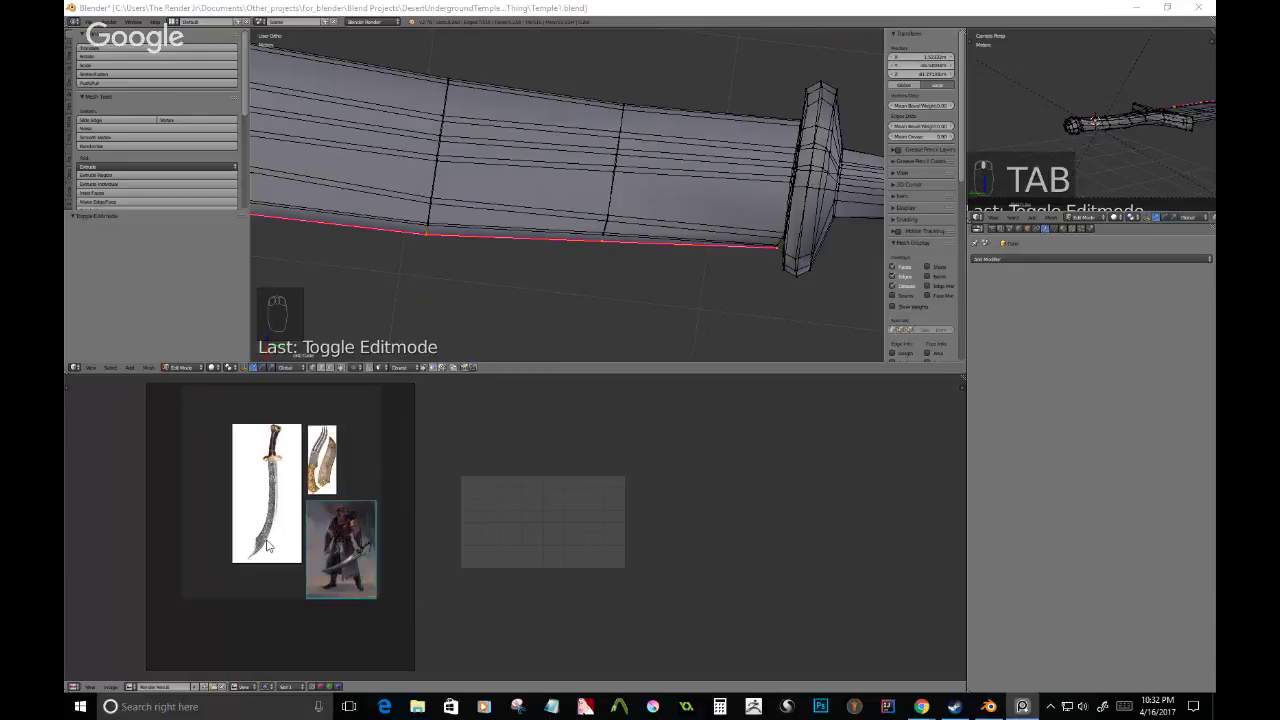
scroll(335, 534, up, 4)
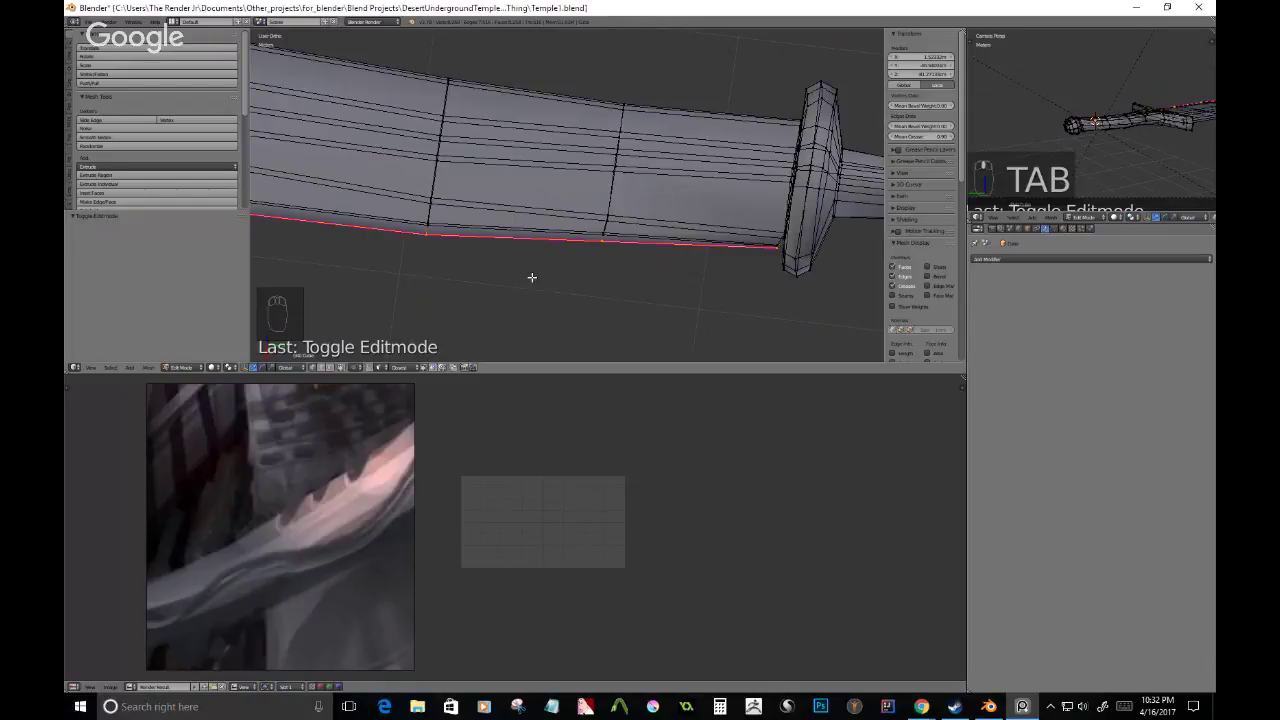
middle_drag(531, 277, 639, 280)
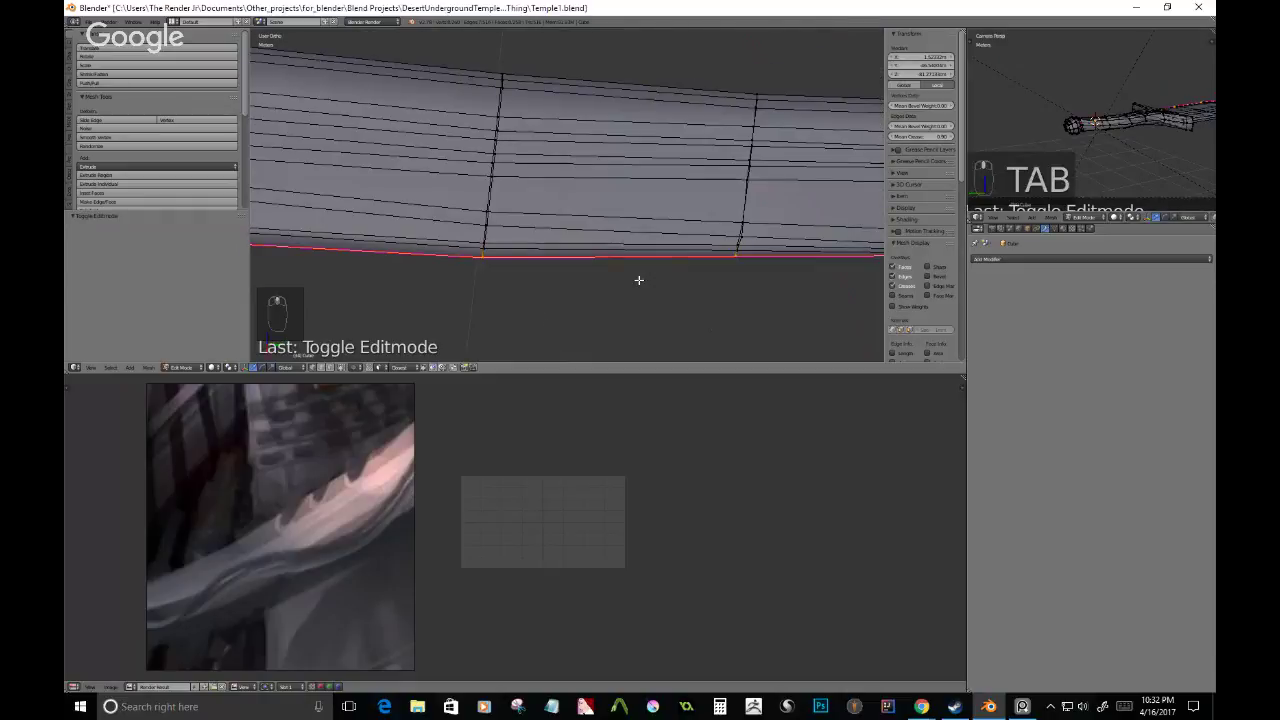
scroll(639, 280, down, 3)
scroll(676, 176, down, 4)
key(ctrl+s)
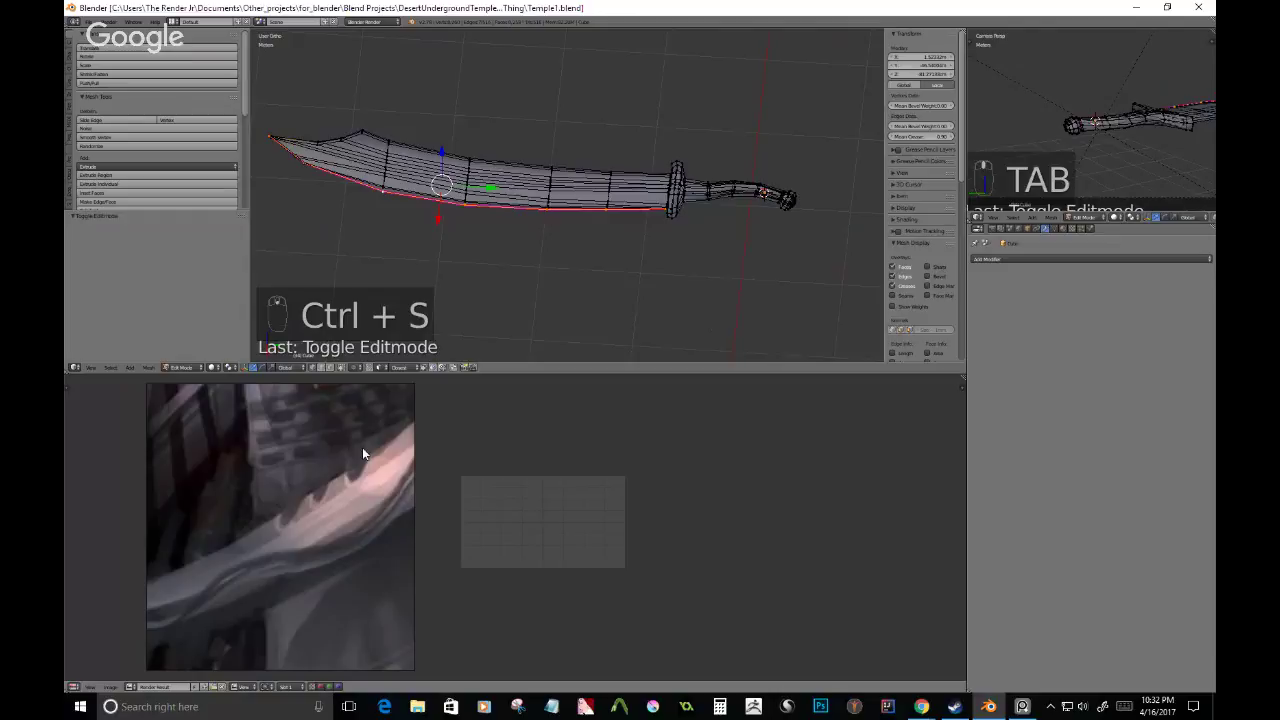
- Compare the sword's handle and guard in object mode with the hilts in the reference images
key(Tab)
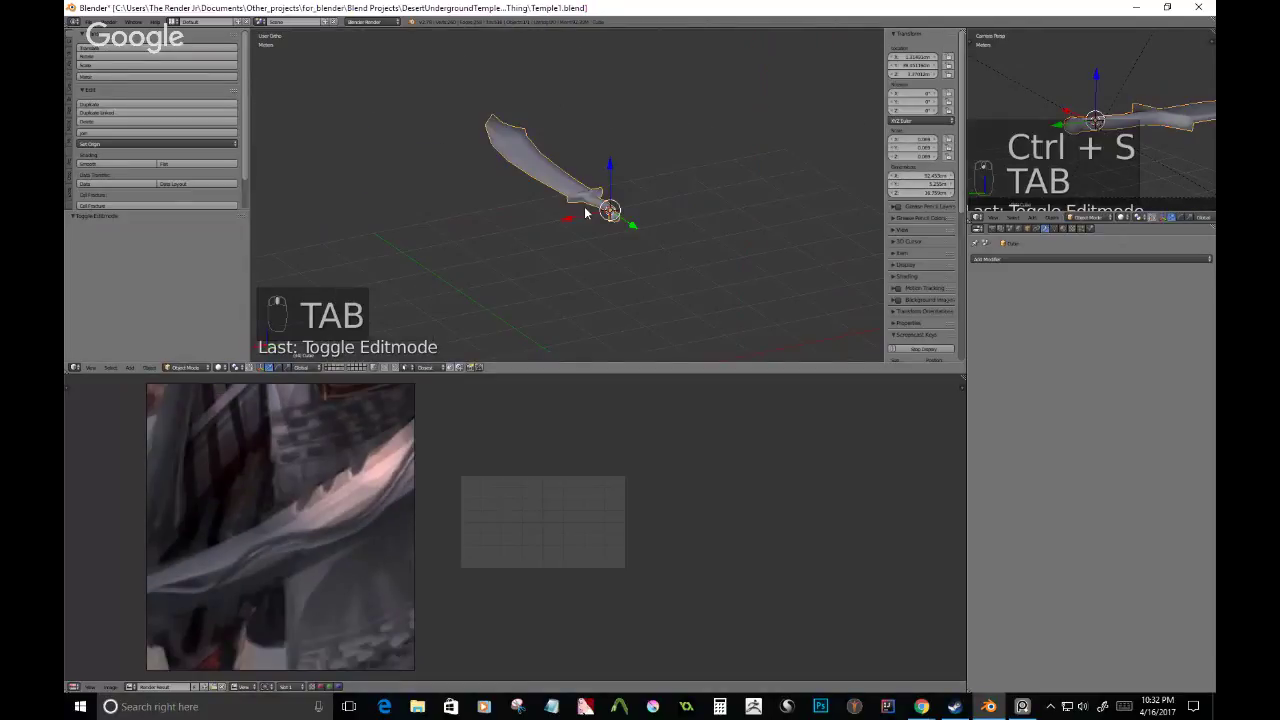
middle_drag(584, 206, 540, 204)
click(315, 561)
scroll(315, 561, down, 5)
scroll(322, 484, up, 4)
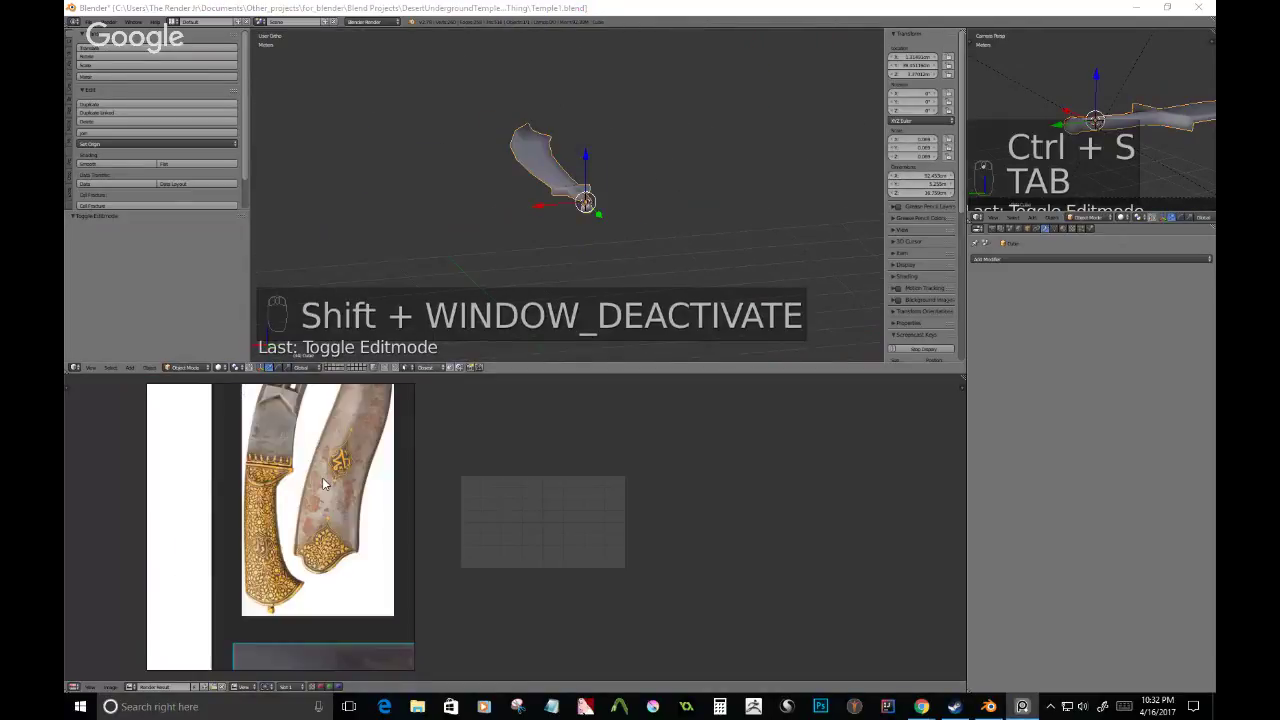
scroll(322, 478, down, 4)
middle_drag(540, 165, 597, 243)
scroll(597, 243, up, 7)
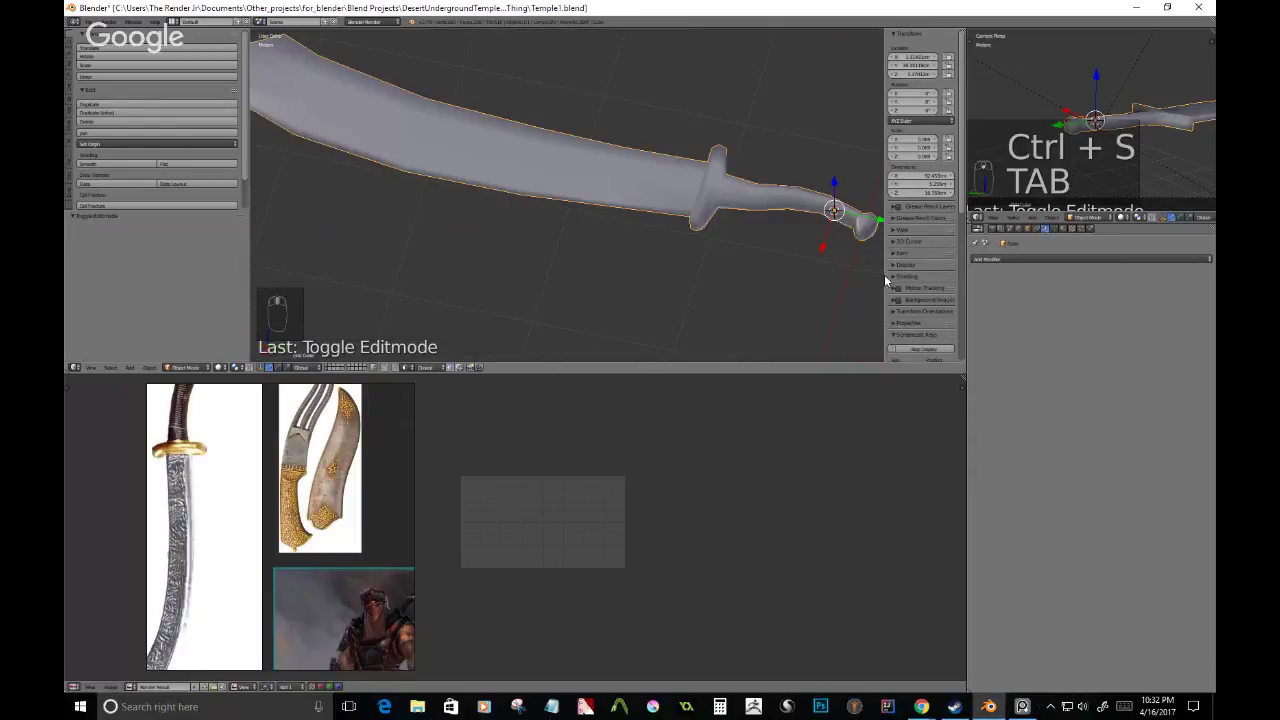
middle_drag(884, 274, 690, 188)
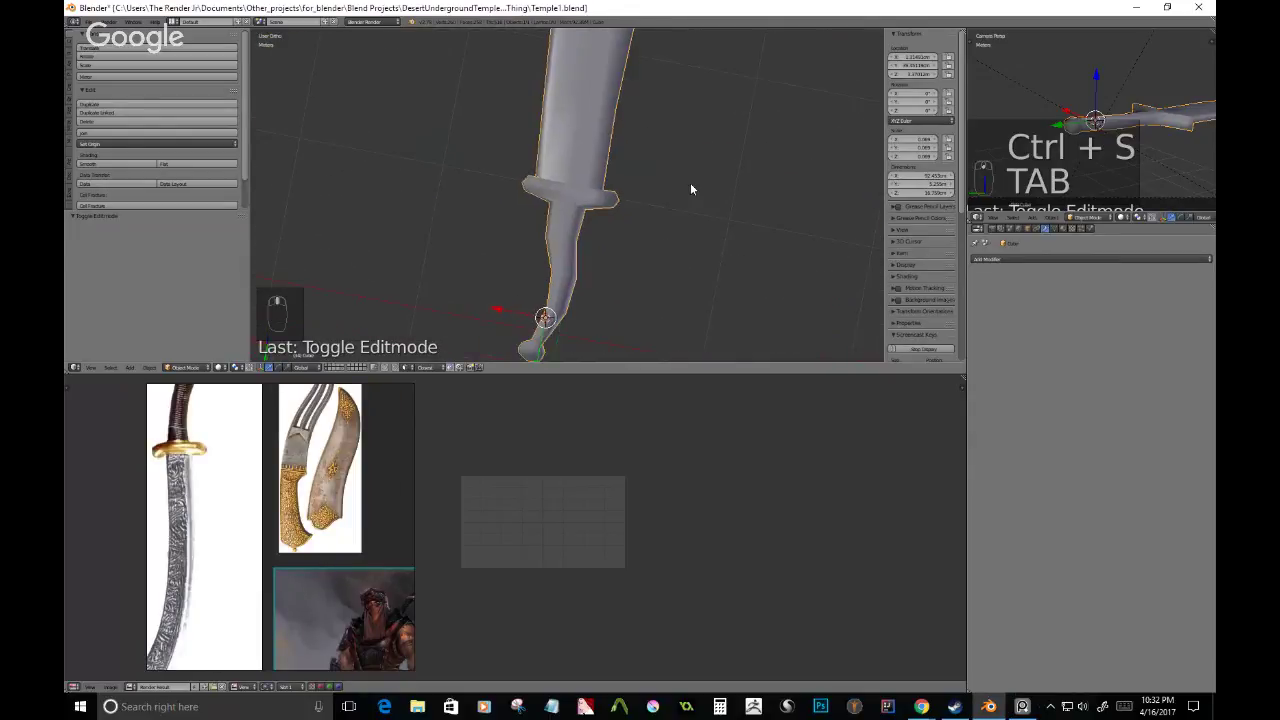
- In top view, move the grip vertices on the cutting-edge side just above the guard inward along X
key(KP_7)
key(KP_7)
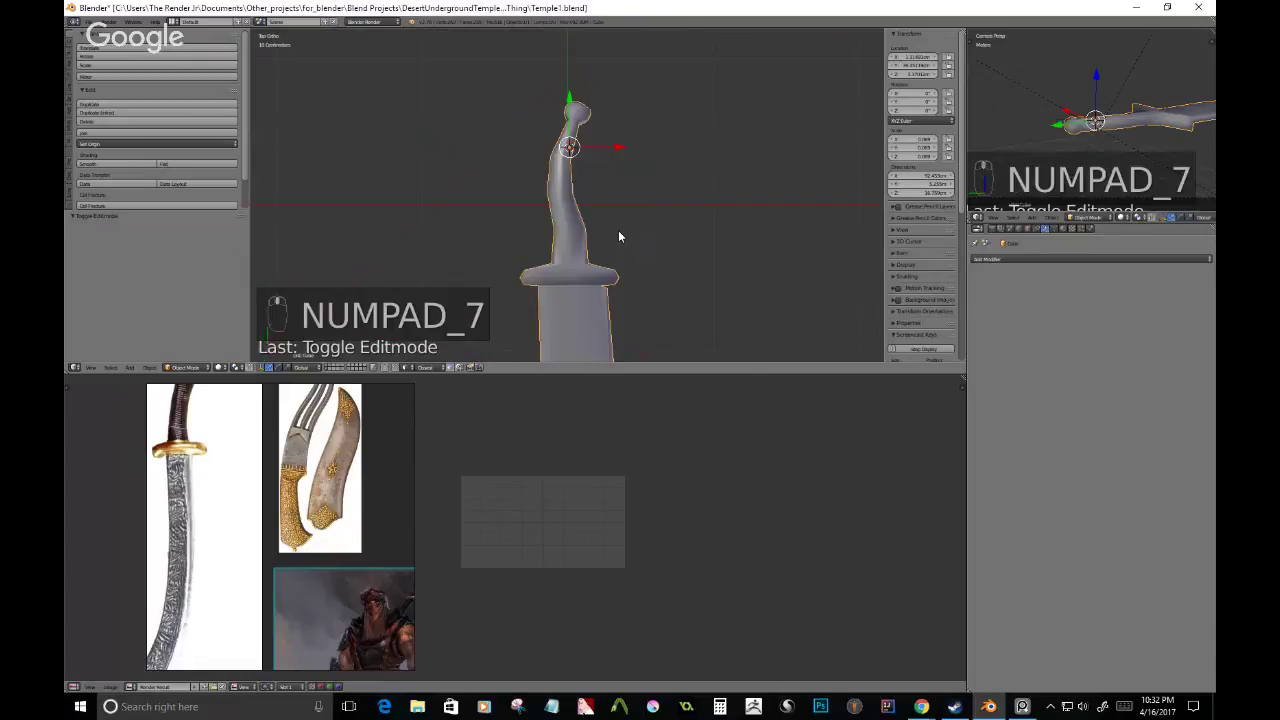
key(Tab)
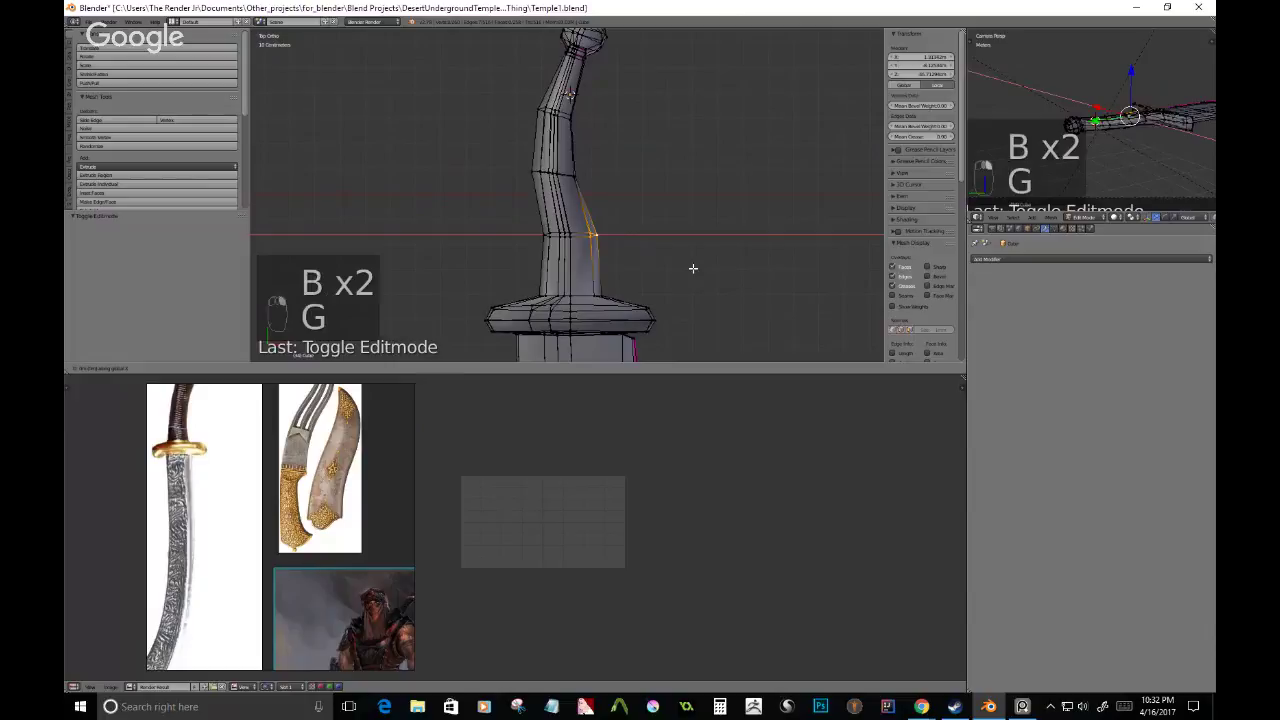
click(656, 265)
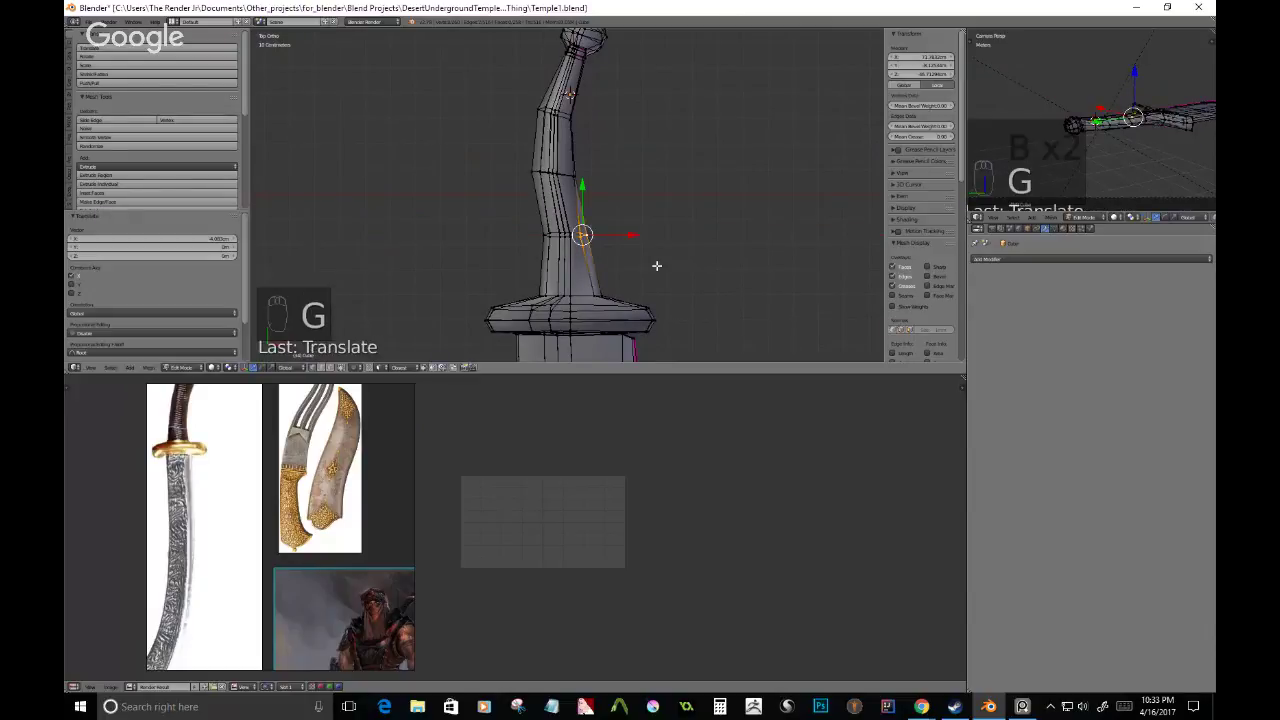
- Box-select the pommel and the grip down to the ring above the guard and shift them along X
scroll(656, 265, down, 3)
key(b)
drag(493, 51, 647, 233)
key(g)
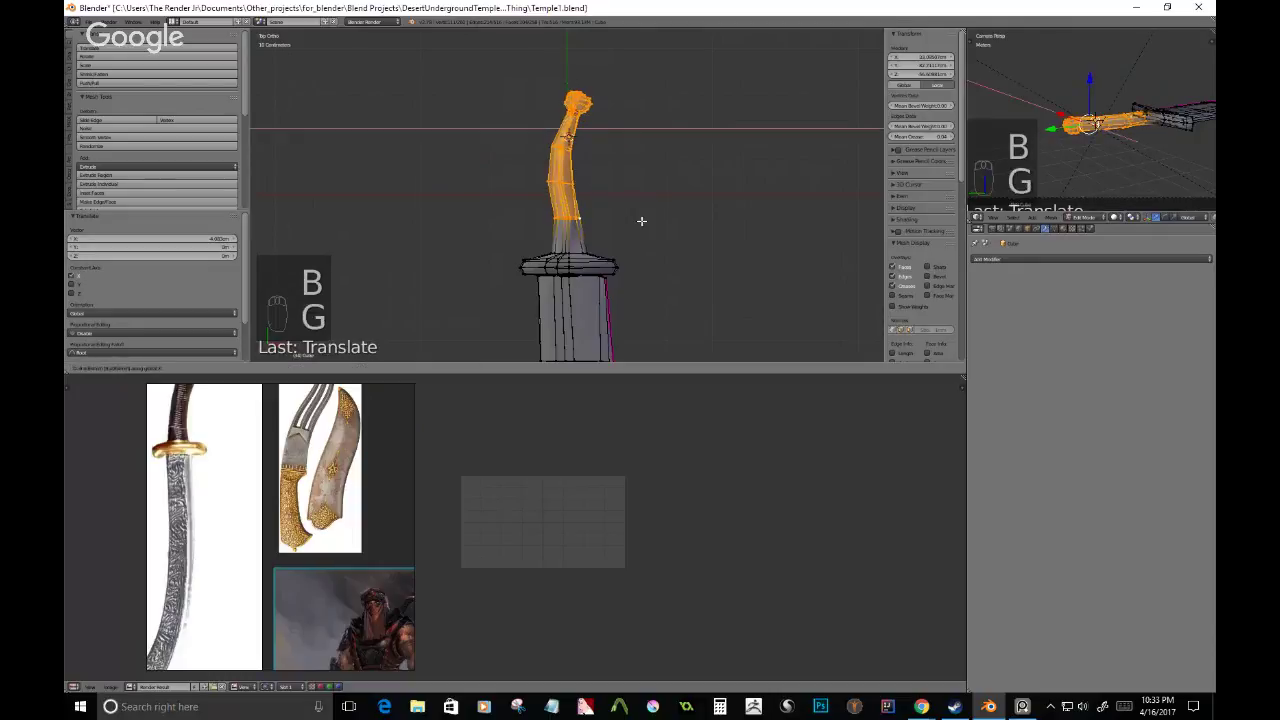
click(594, 223)
- Add a centred loop cut to the grip section next to the guard and move it slightly along X
scroll(593, 223, up, 1)
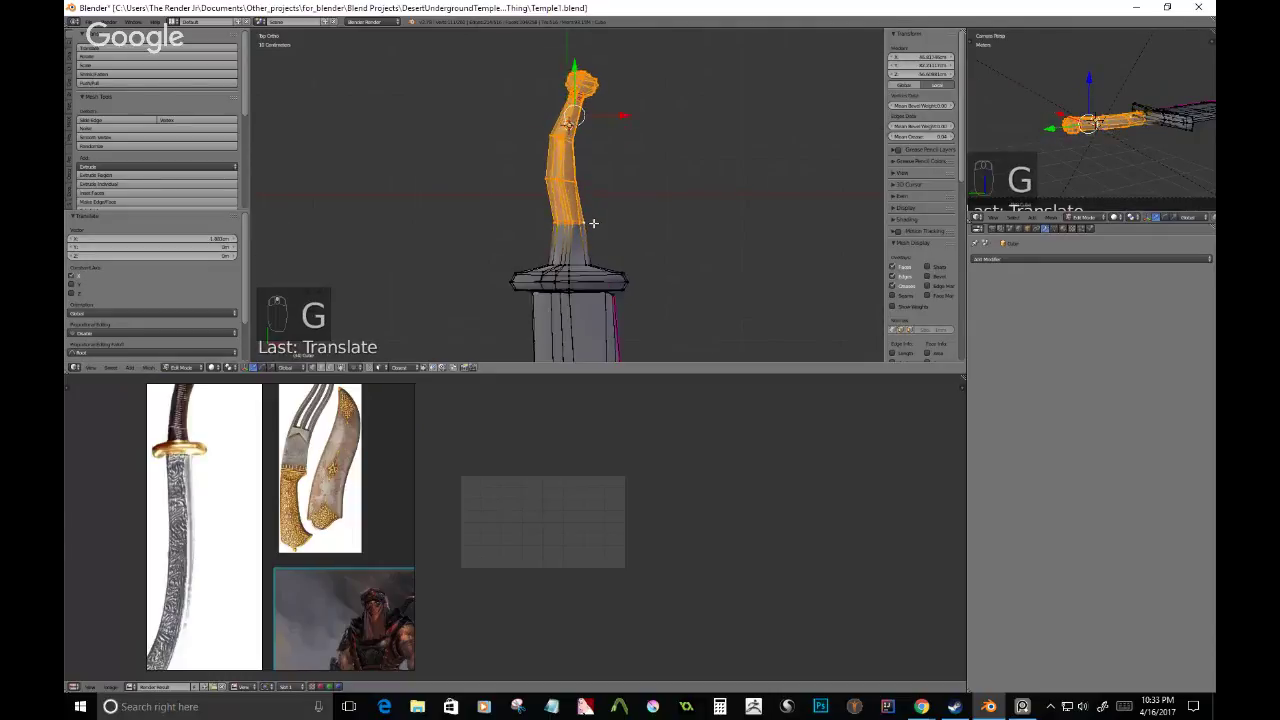
scroll(593, 223, up, 2)
scroll(603, 225, up, 1)
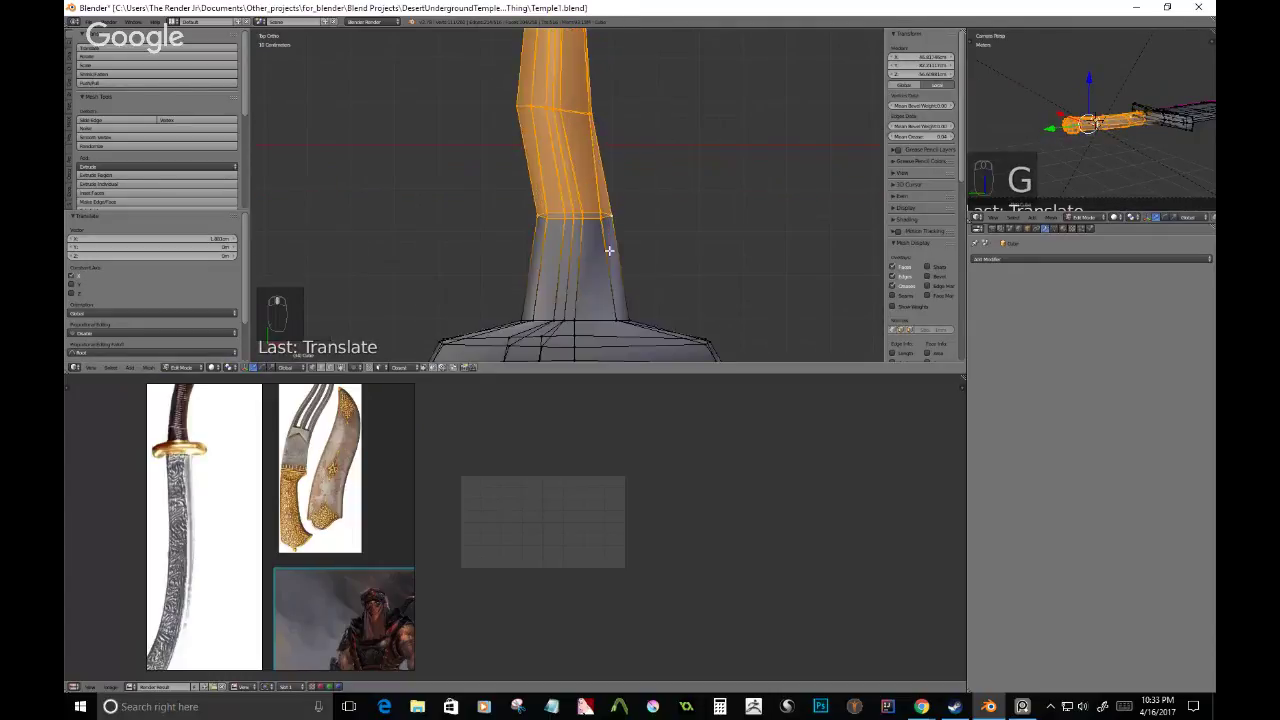
key(ctrl+r)
click(617, 266)
right_click(628, 271)
key(g)
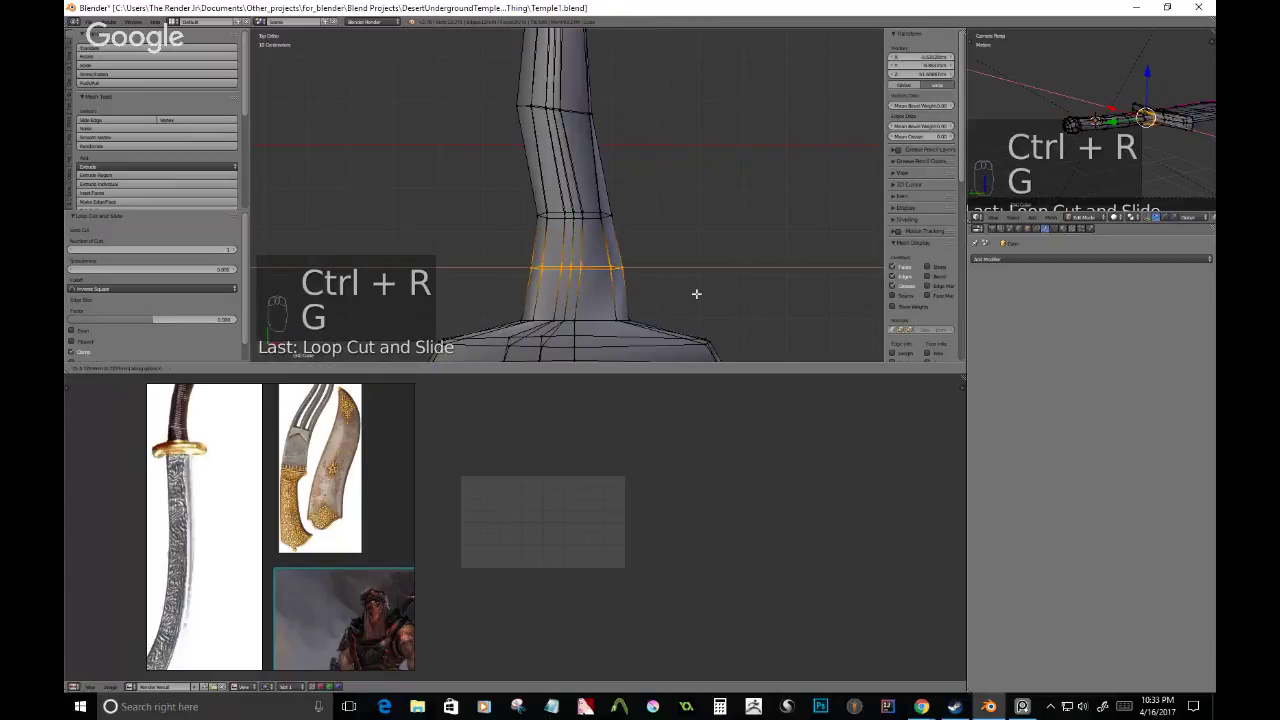
click(697, 291)
- Add a centred loop cut to the second grip section from the guard and shift it along X to smooth the curve
shift+middle_drag(616, 127, 608, 192)
key(ctrl+r)
click(591, 231)
right_click(630, 233)
key(g)
middle_click(638, 234)
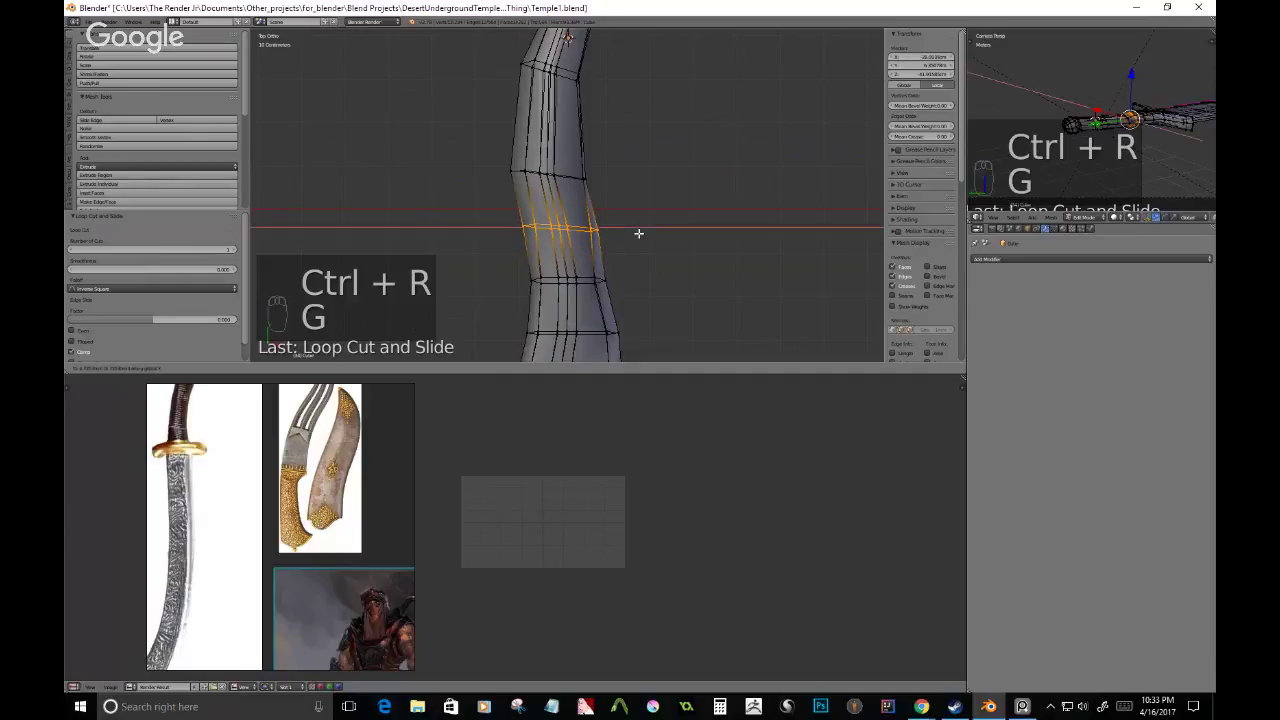
click(640, 234)
- Add a loop cut across the grip's middle section and nudge it along X to round the bend
shift+middle_drag(625, 144, 587, 200)
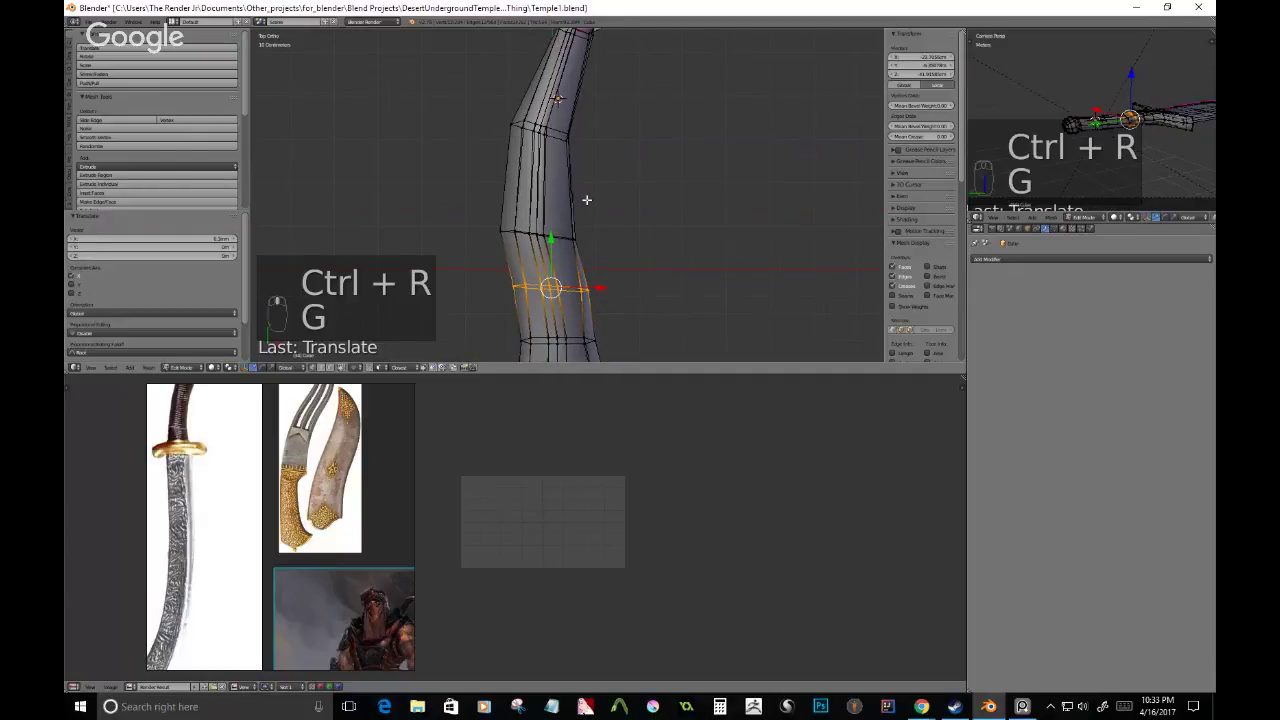
key(ctrl+r)
click(626, 207)
key(g)
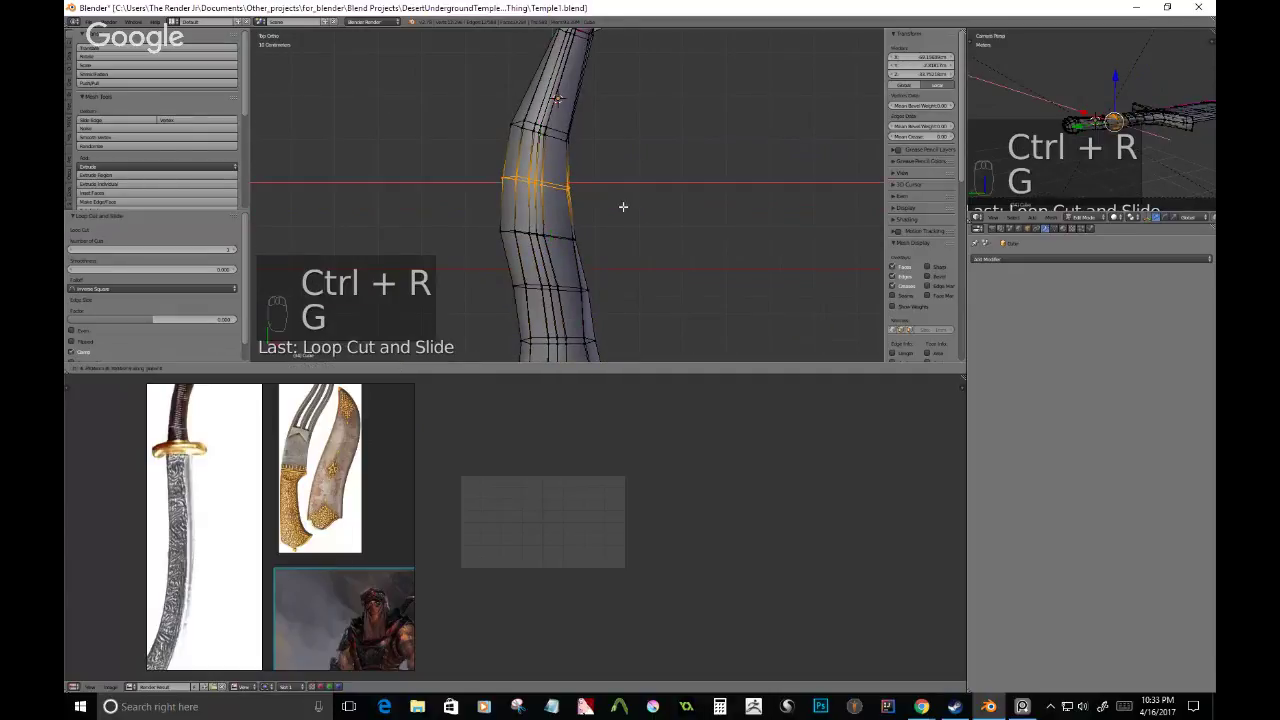
click(623, 207)
- Add a loop cut to the grip section next to the pommel and adjust it along X
shift+scroll(602, 176, up, 2)
key(ctrl+r)
click(624, 172)
key(g)
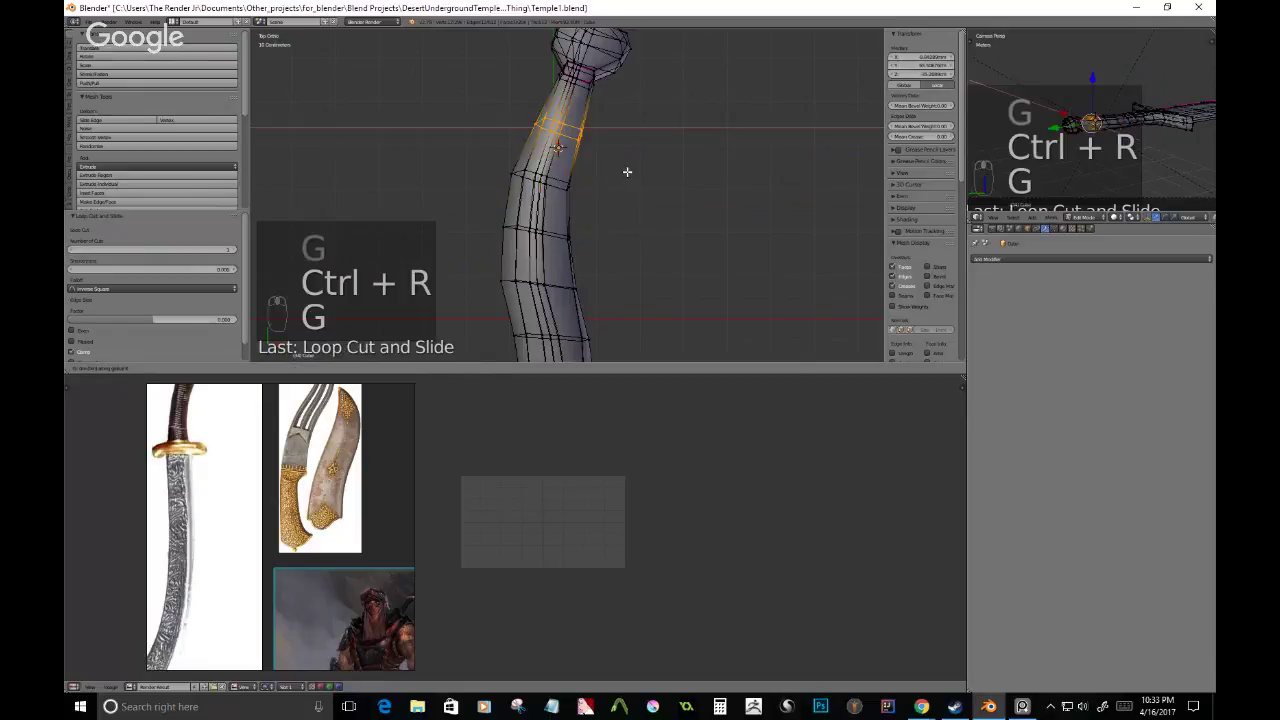
click(624, 171)
- Examine the smoothed handle, pommel and guard in object mode
key(Tab)
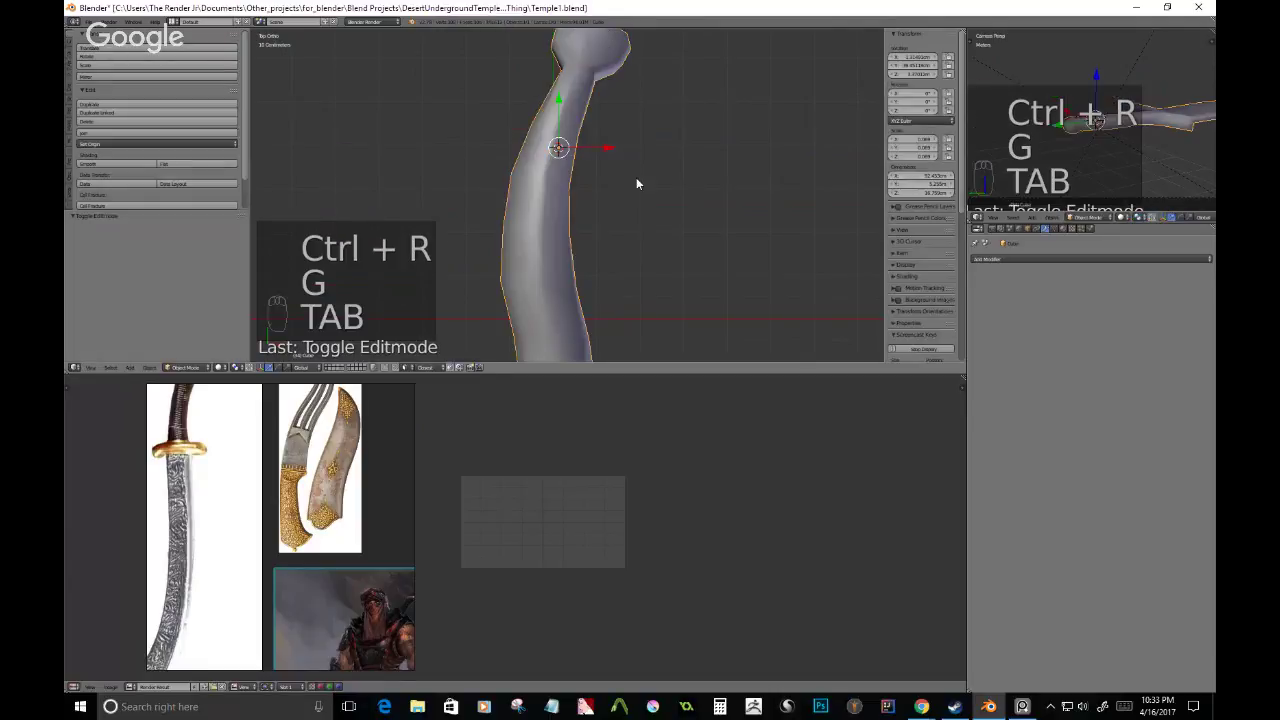
middle_drag(636, 184, 651, 214)
scroll(651, 214, up, 5)
scroll(699, 210, up, 4)
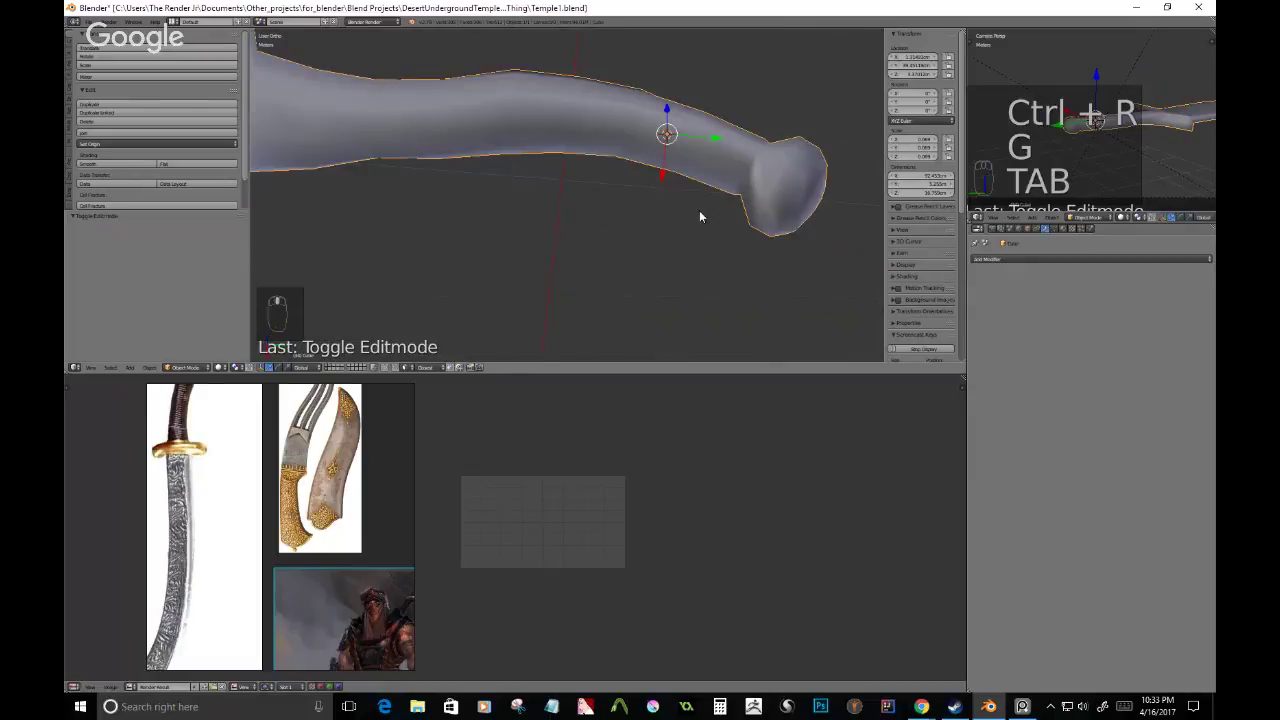
scroll(570, 215, down, 2)
middle_drag(571, 215, 601, 208)
scroll(686, 136, up, 2)
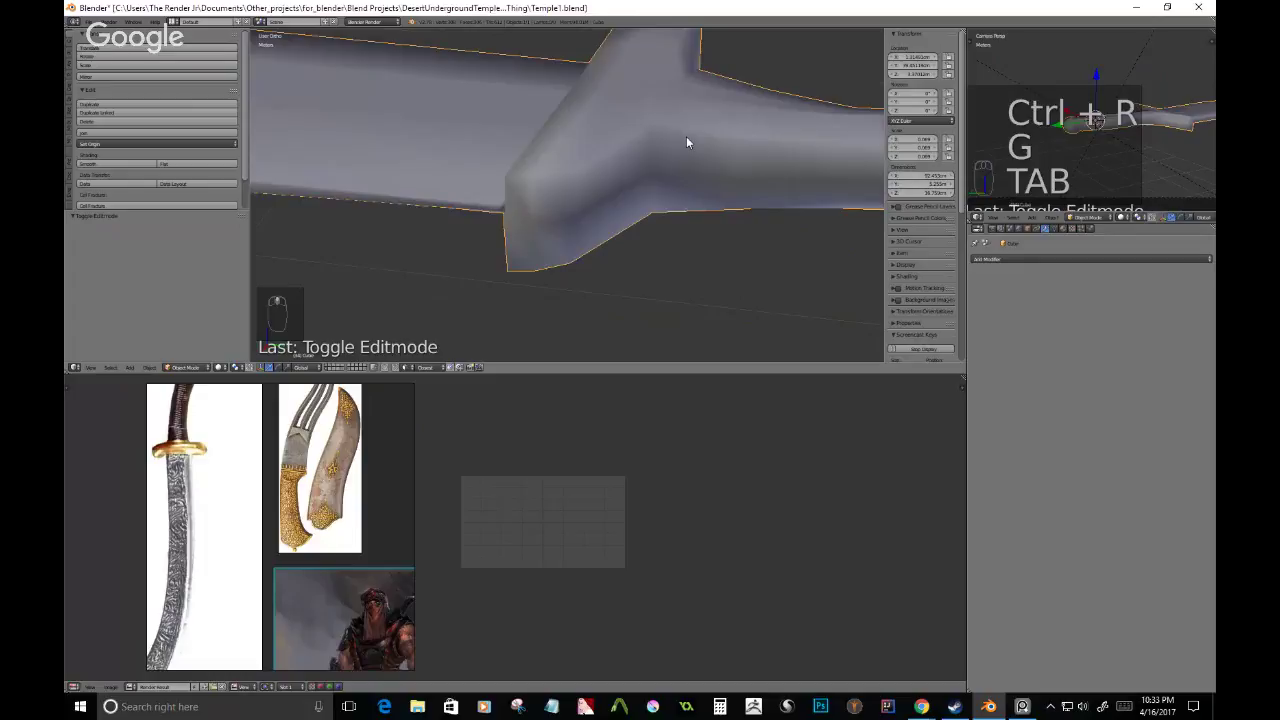
- Add a loop cut to the grip section beside the guard and slide it tight against the guard junction
key(Tab)
middle_drag(686, 143, 598, 218)
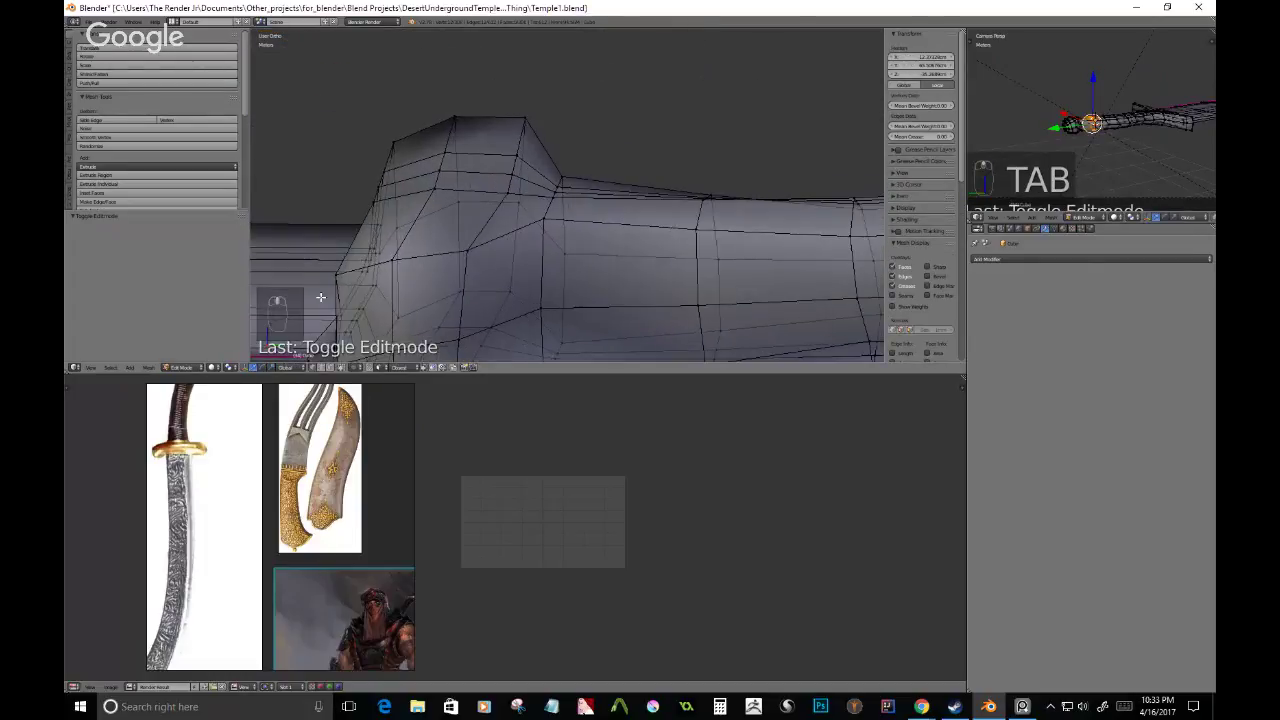
key(ctrl+r)
click(585, 222)
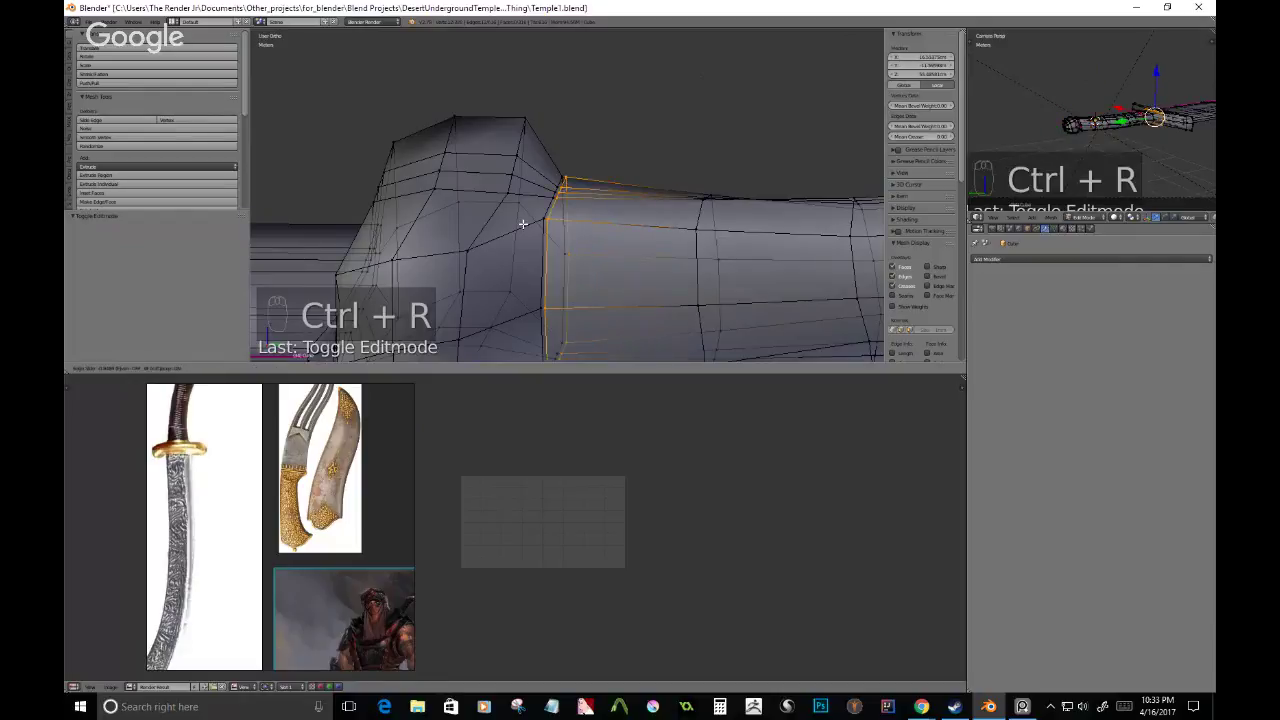
click(522, 225)
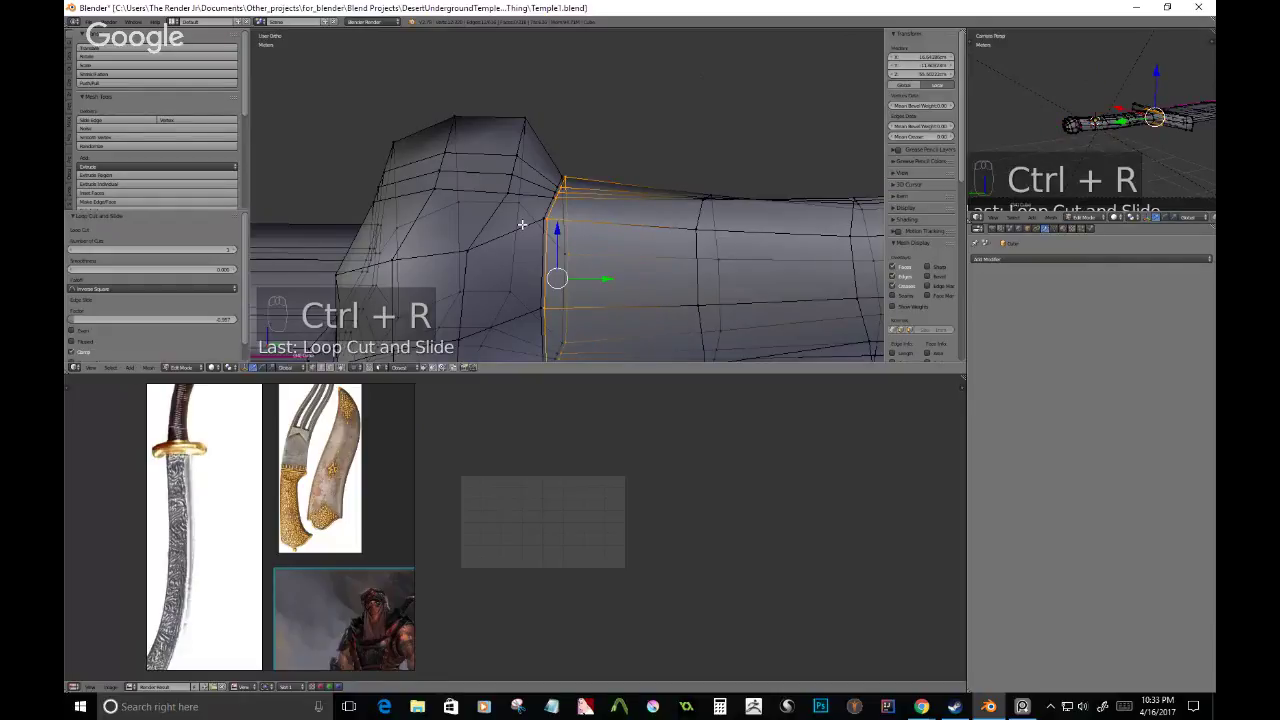
scroll(522, 225, up, 4)
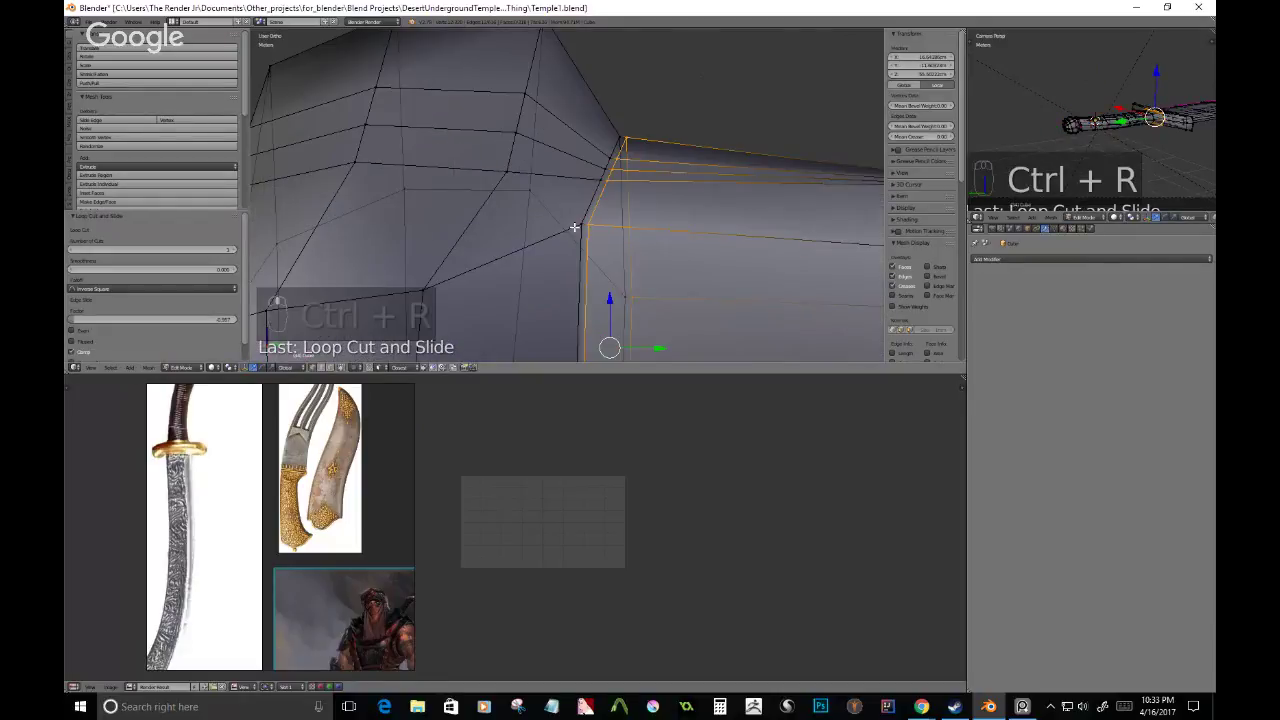
- Select the whole edge loop where the guard meets the grip and examine the reference sword's gold guard up close
click(574, 228)
key(ctrl+e)
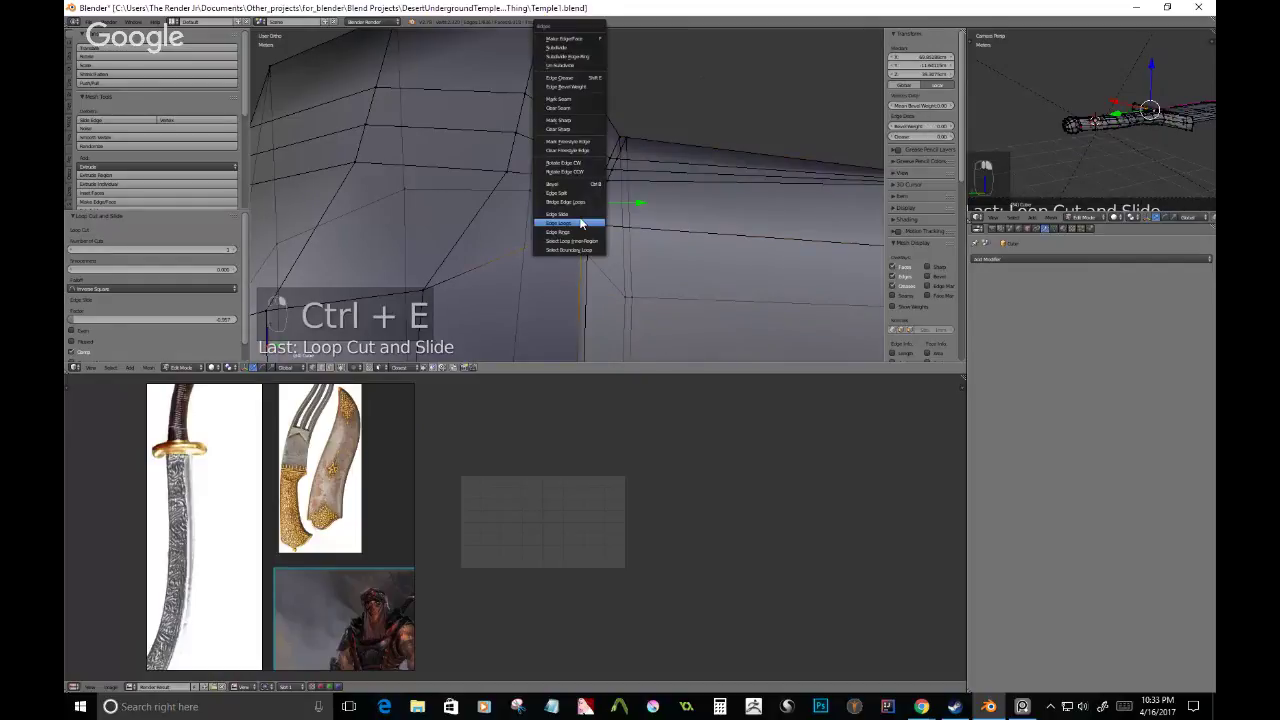
click(580, 222)
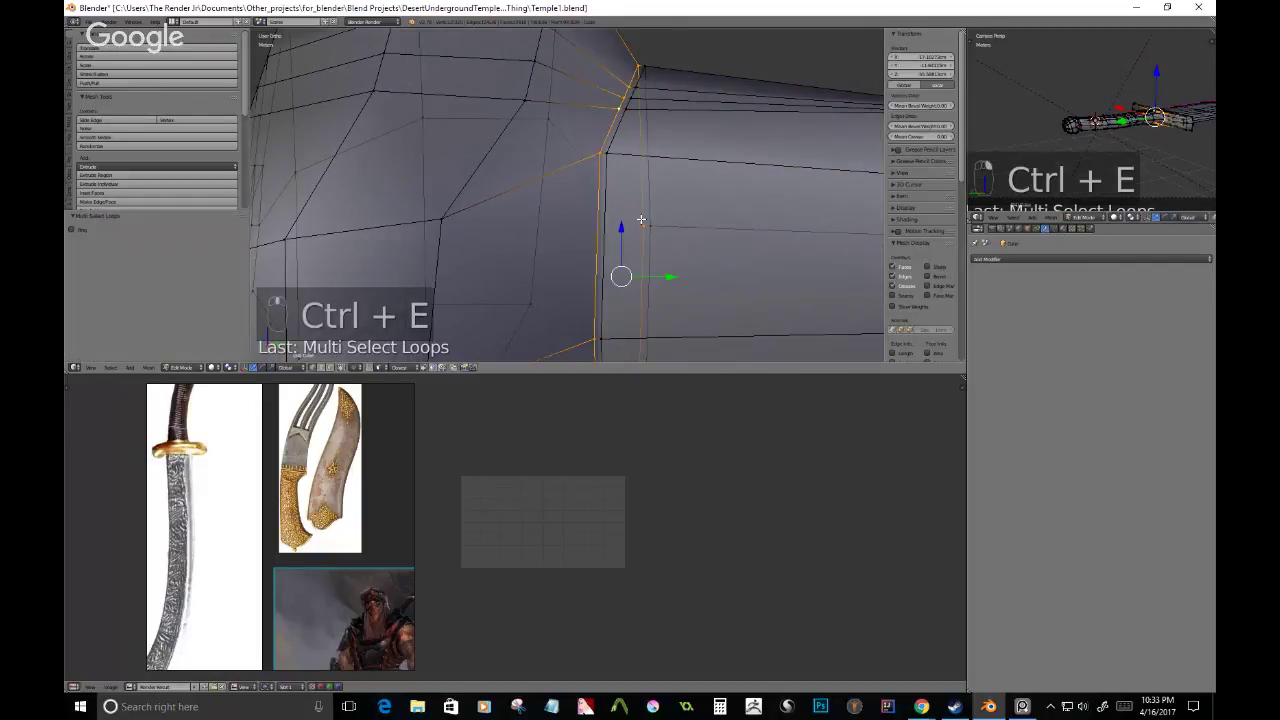
click(314, 487)
scroll(314, 487, up, 8)
scroll(314, 487, down, 5)
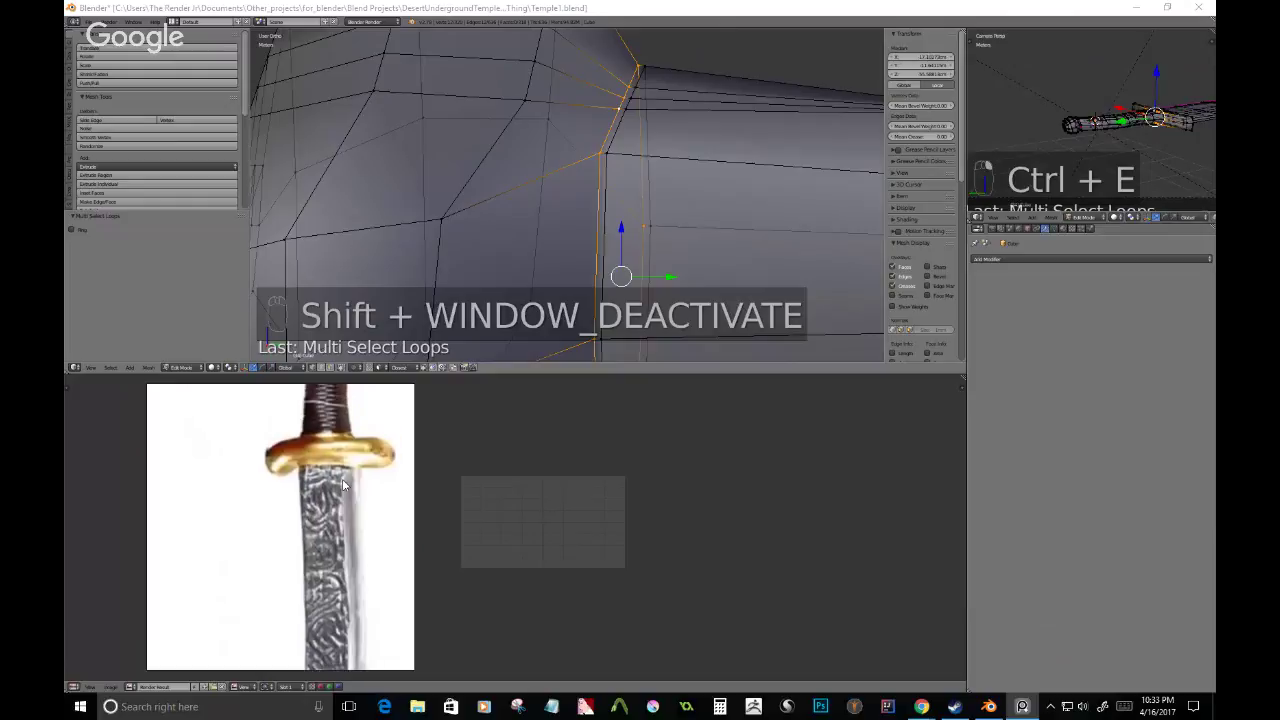
scroll(339, 508, up, 5)
scroll(339, 508, down, 3)
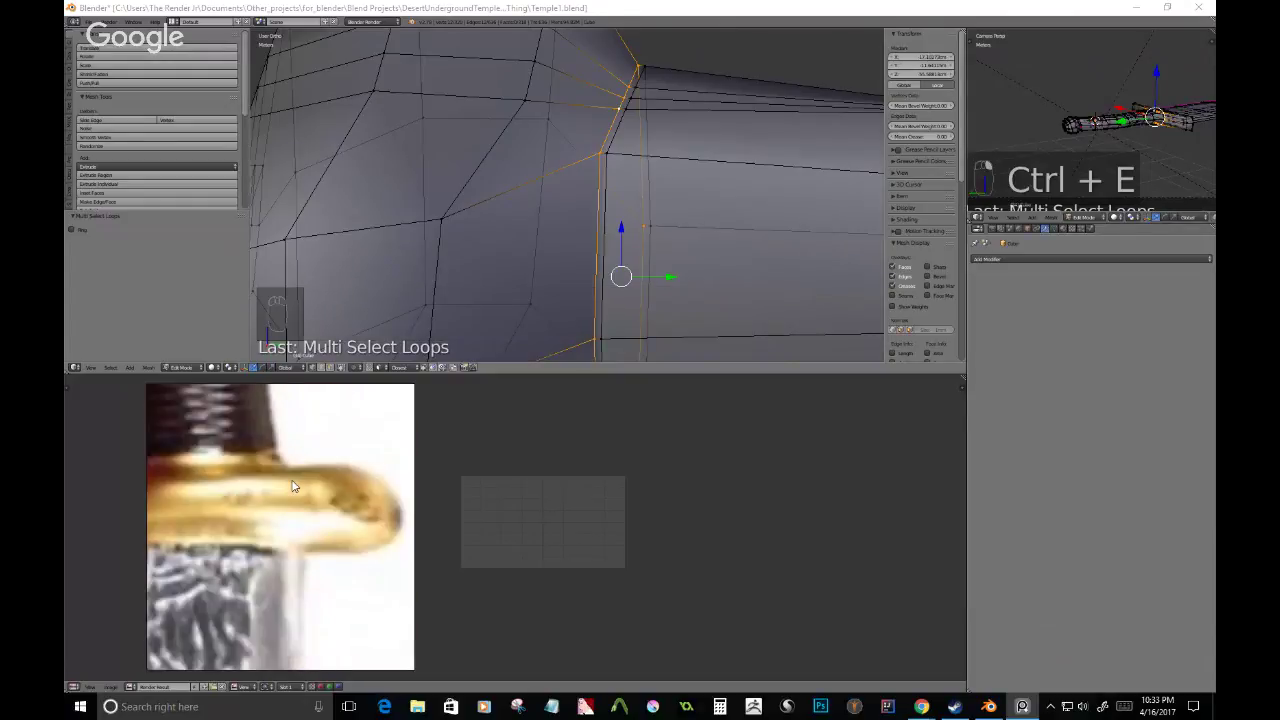
- Scale the selected junction loop up slightly, widening it further along X to start a step between guard and grip
middle_drag(631, 197, 735, 272)
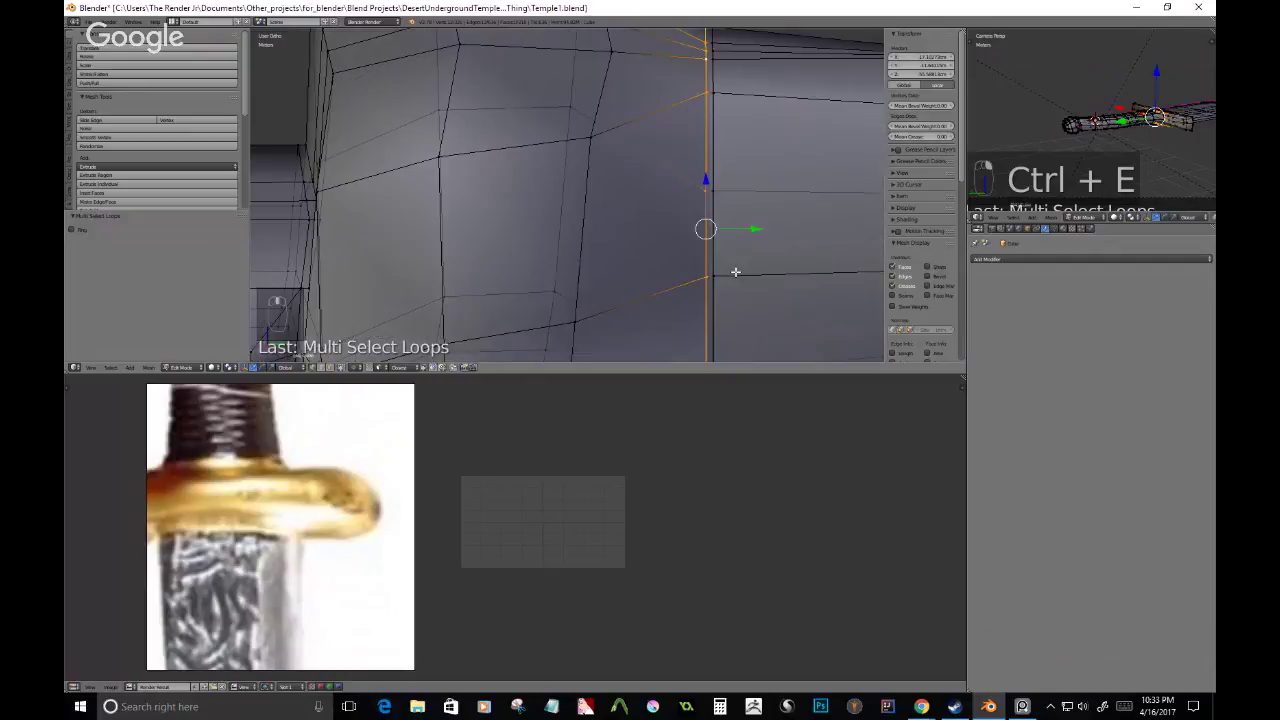
key(s)
click(731, 268)
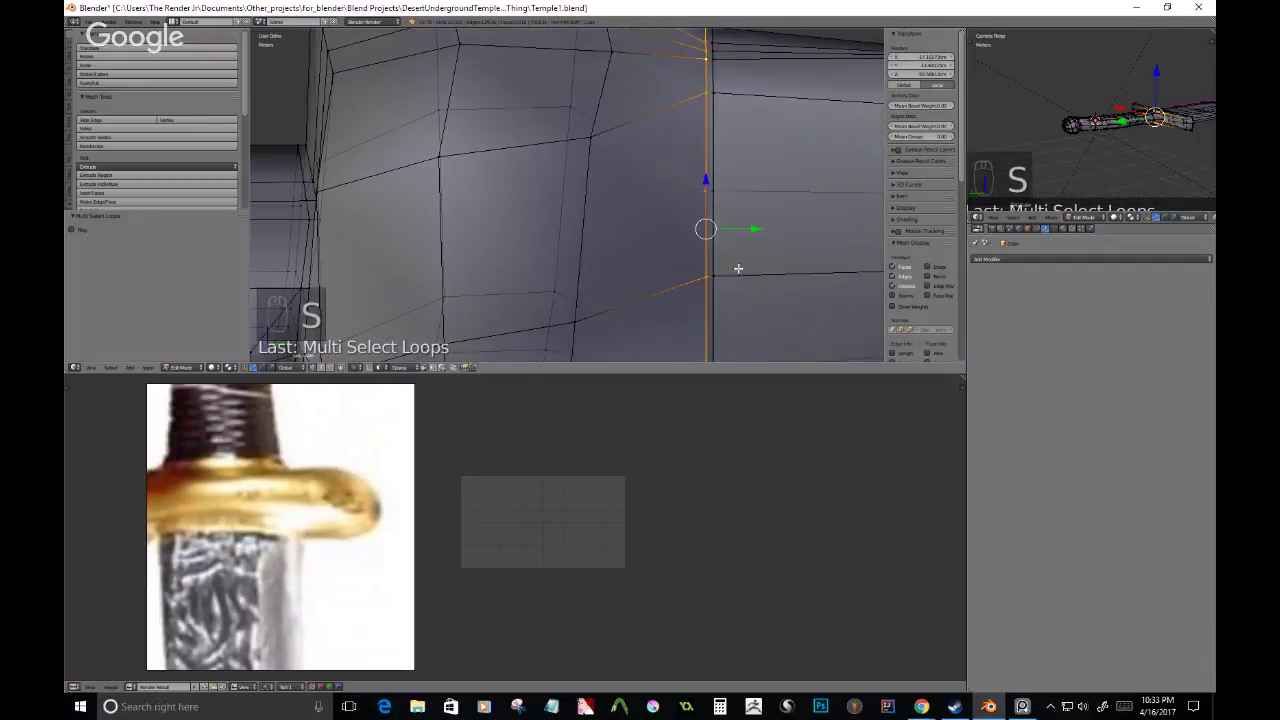
key(s)
click(744, 270)
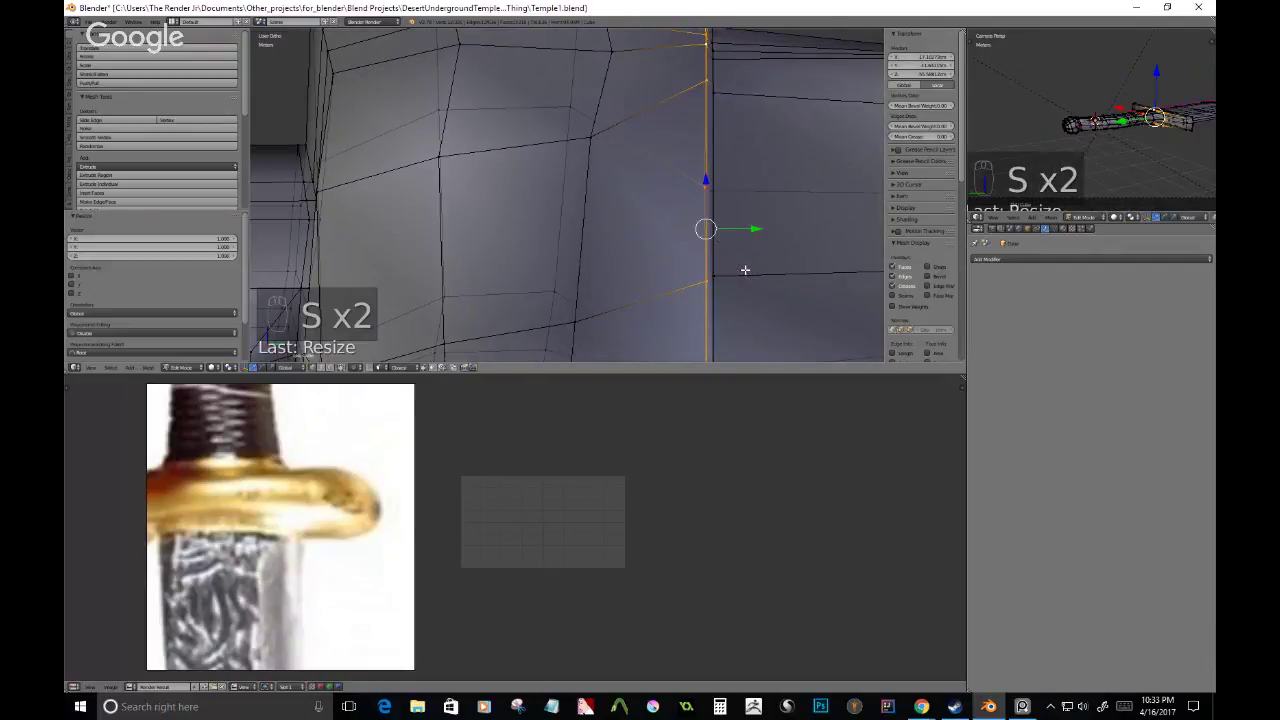
scroll(729, 248, down, 3)
middle_drag(729, 248, 590, 211)
key(s)
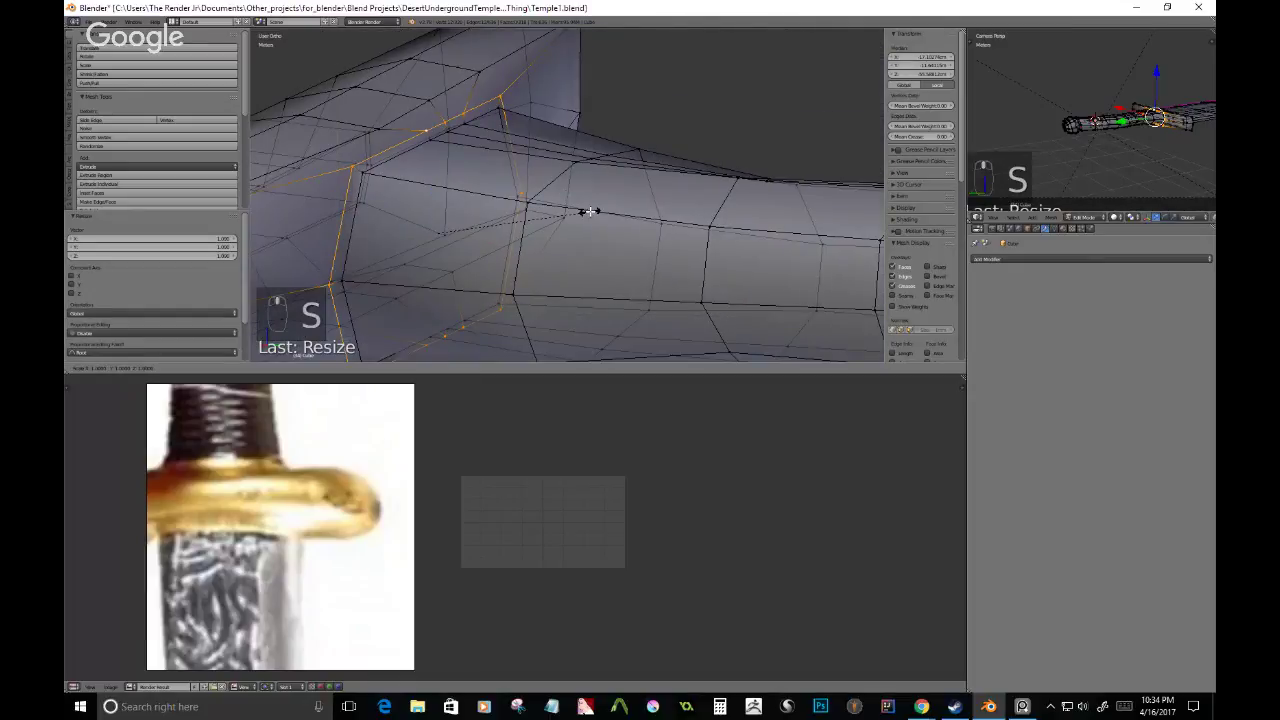
click(596, 212)
key(s)
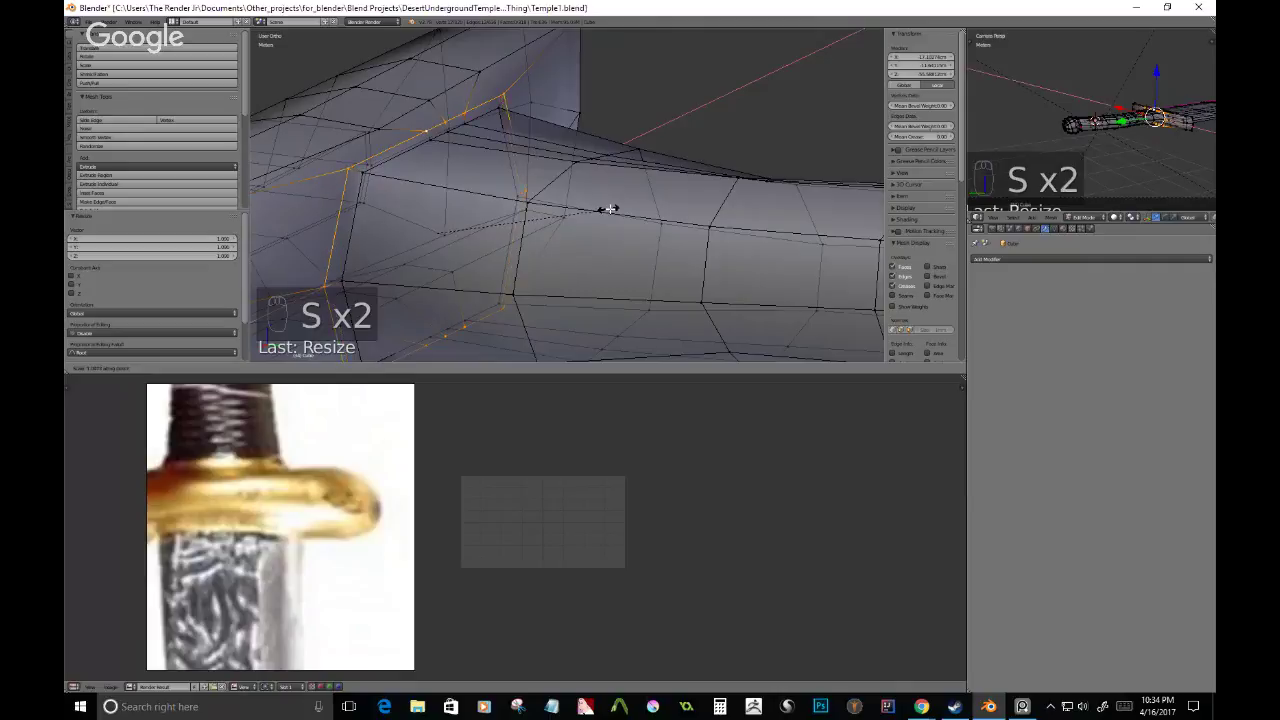
click(615, 216)
- Edge-slide the enlarged loop away from the grip and onto the guard
key(g)
key(g)
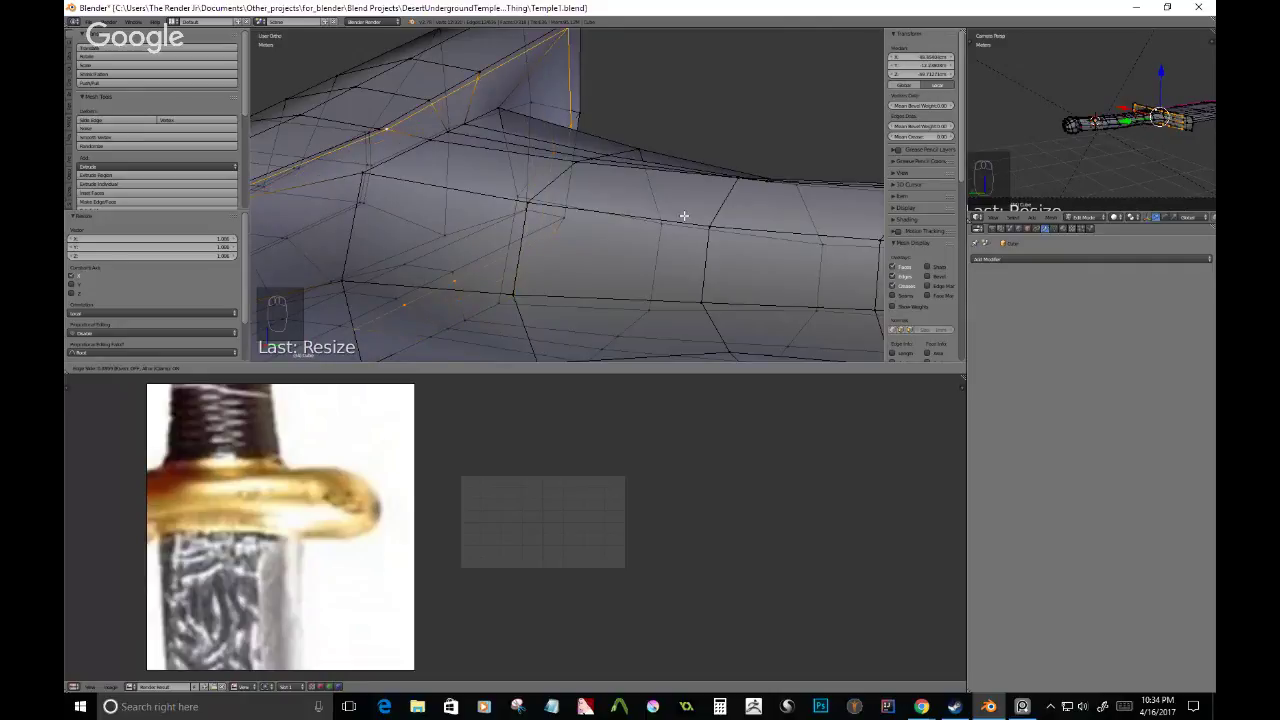
click(609, 233)
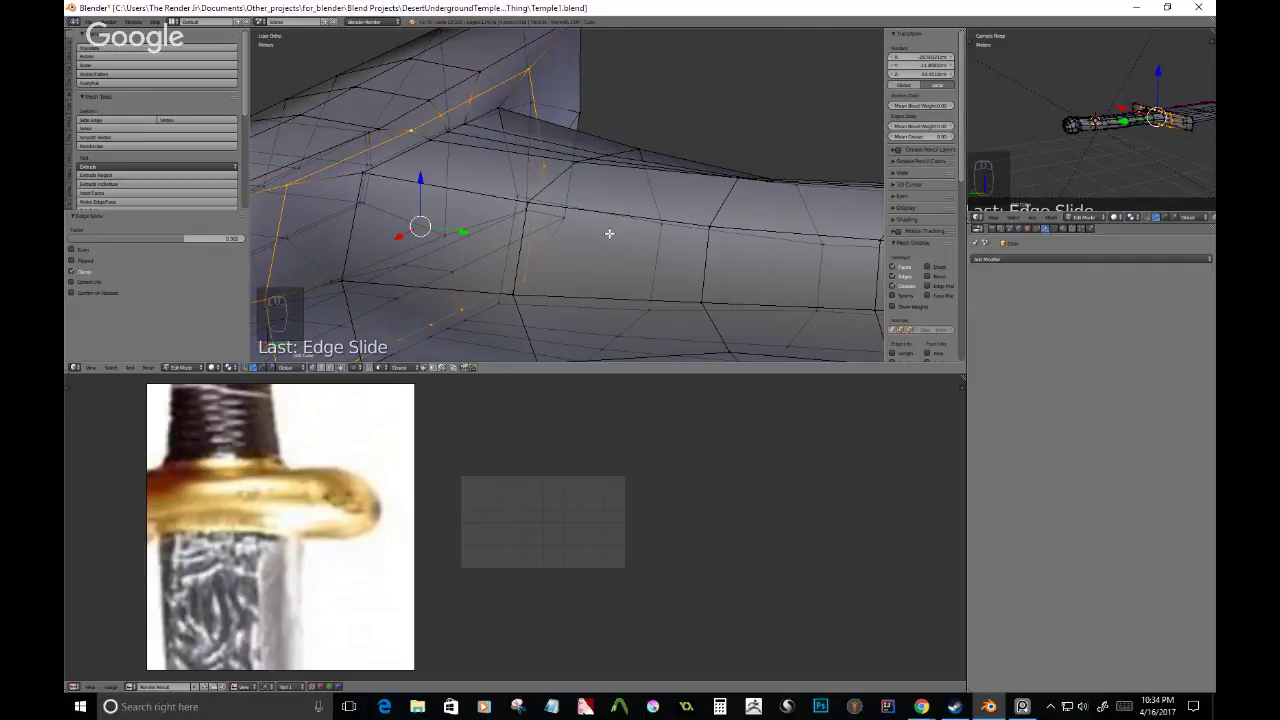
middle_drag(609, 233, 609, 200)
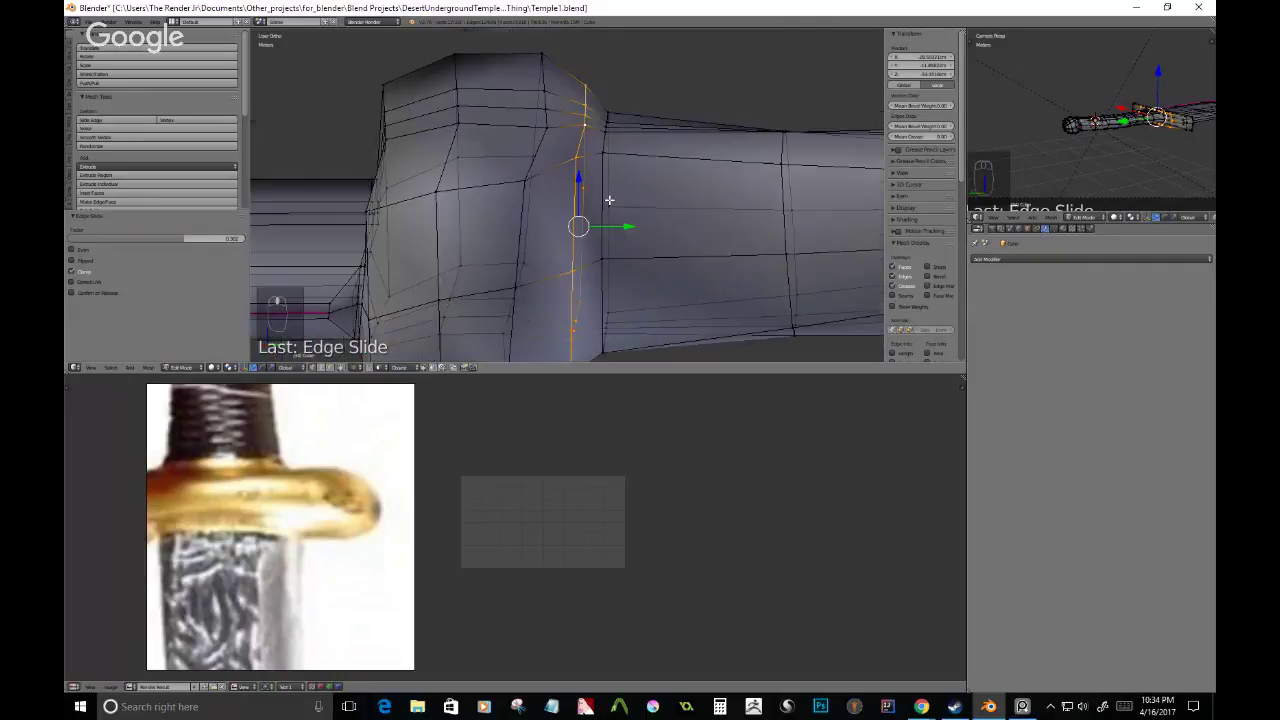
- Select the ring of vertices where the grip meets the guard and set its mean crease to 0.75
right_click(608, 140)
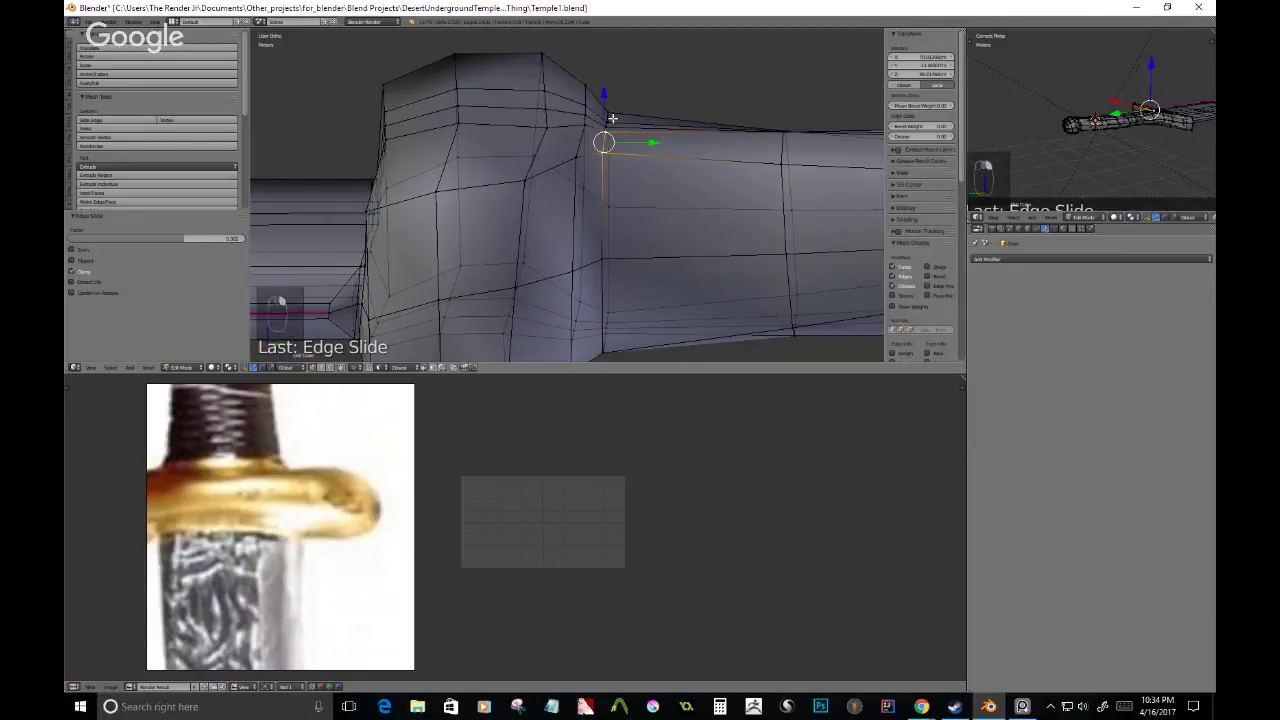
key(c)
drag(606, 120, 614, 337)
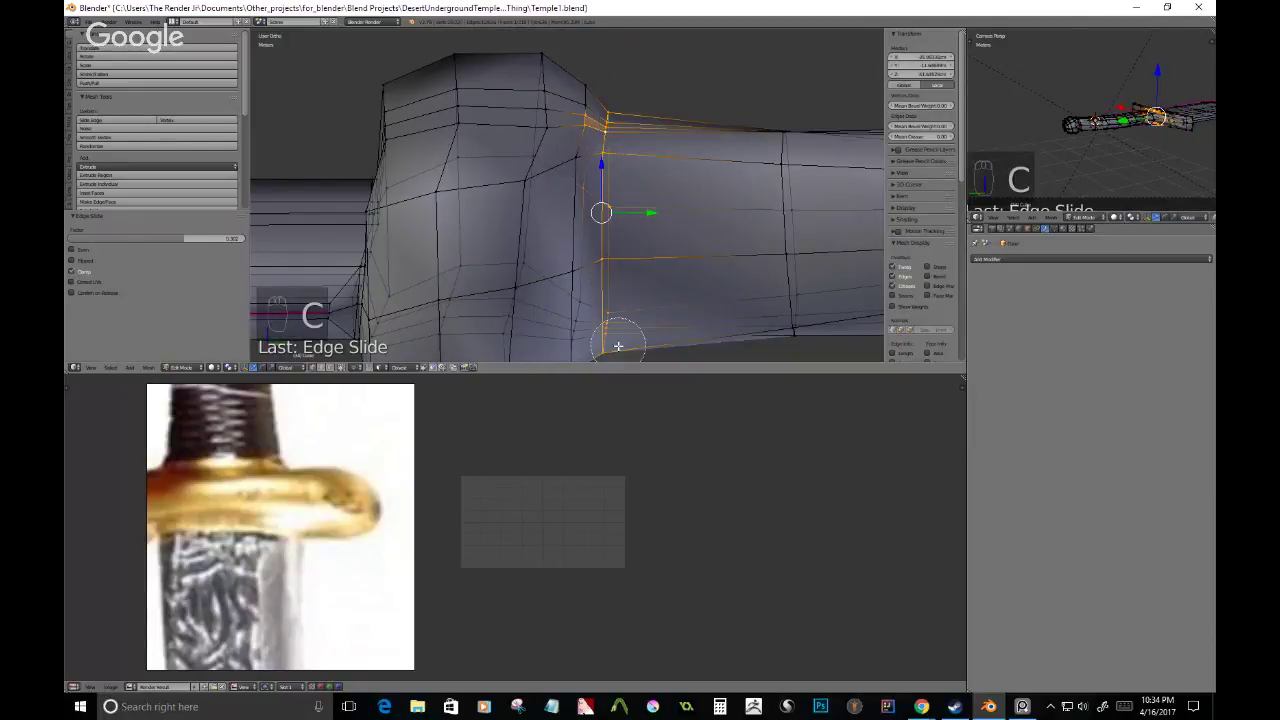
key(c)
middle_click(567, 195)
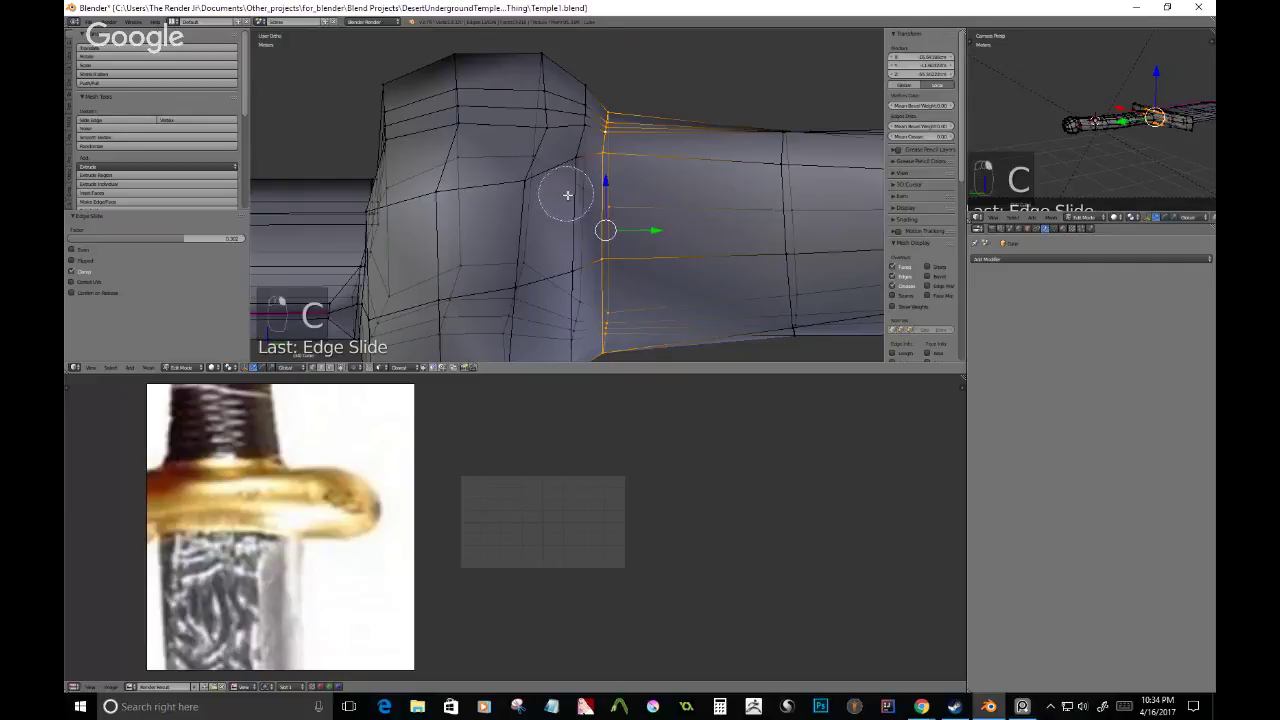
right_click(568, 195)
drag(927, 137, 956, 137)
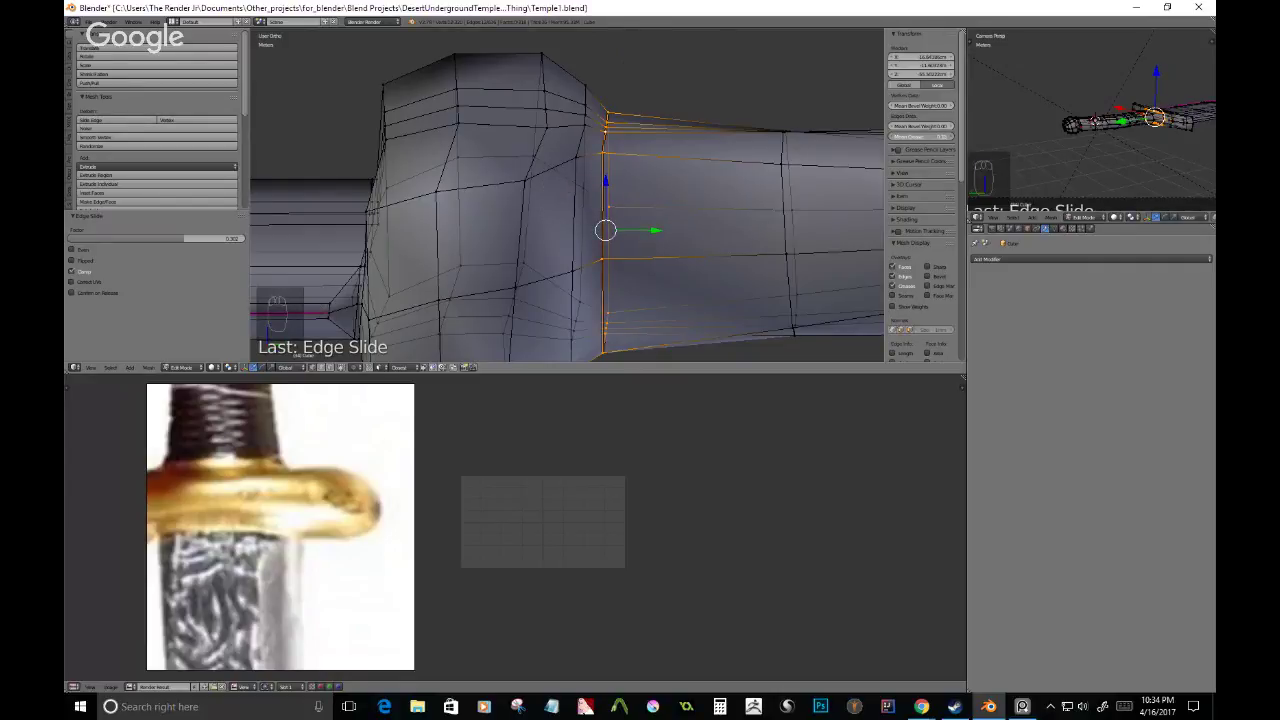
click(926, 138)
text(.75)
key(Return)
- Return to object mode, save the file, and compare the guard's shape with the reference swords
key(Tab)
middle_drag(610, 124, 674, 214)
key(ctrl+s)
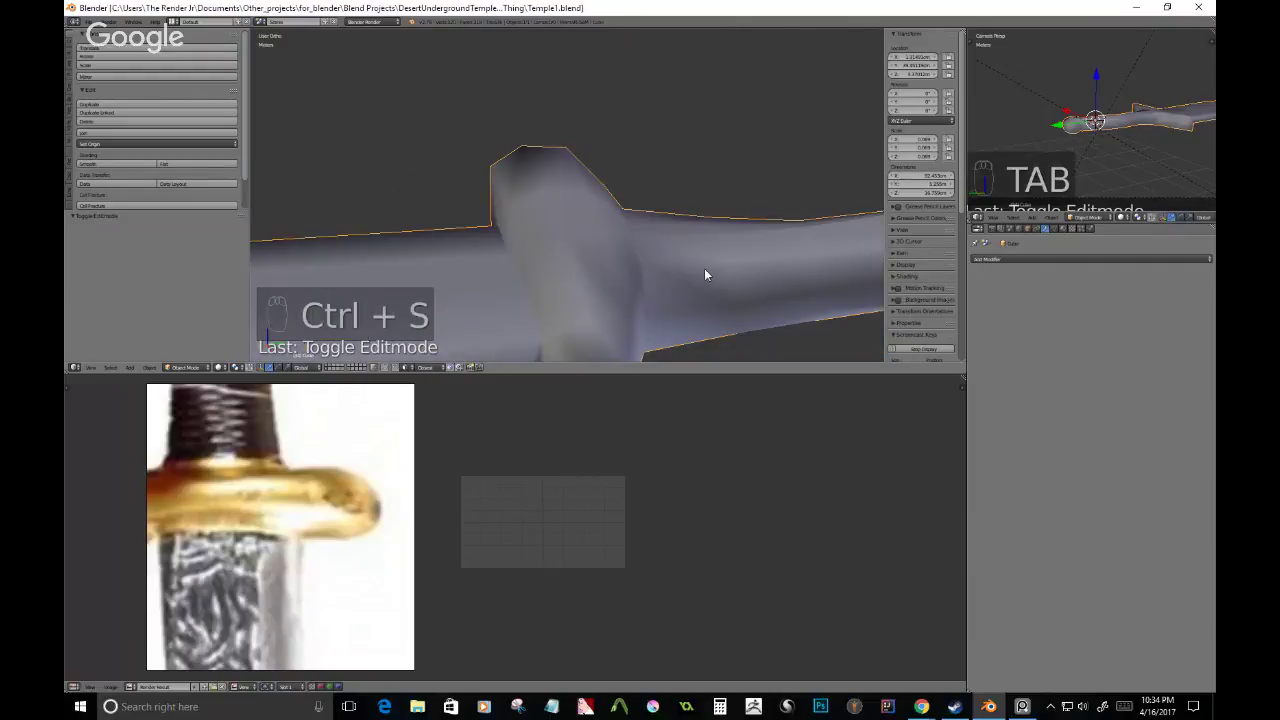
middle_drag(704, 268, 643, 221)
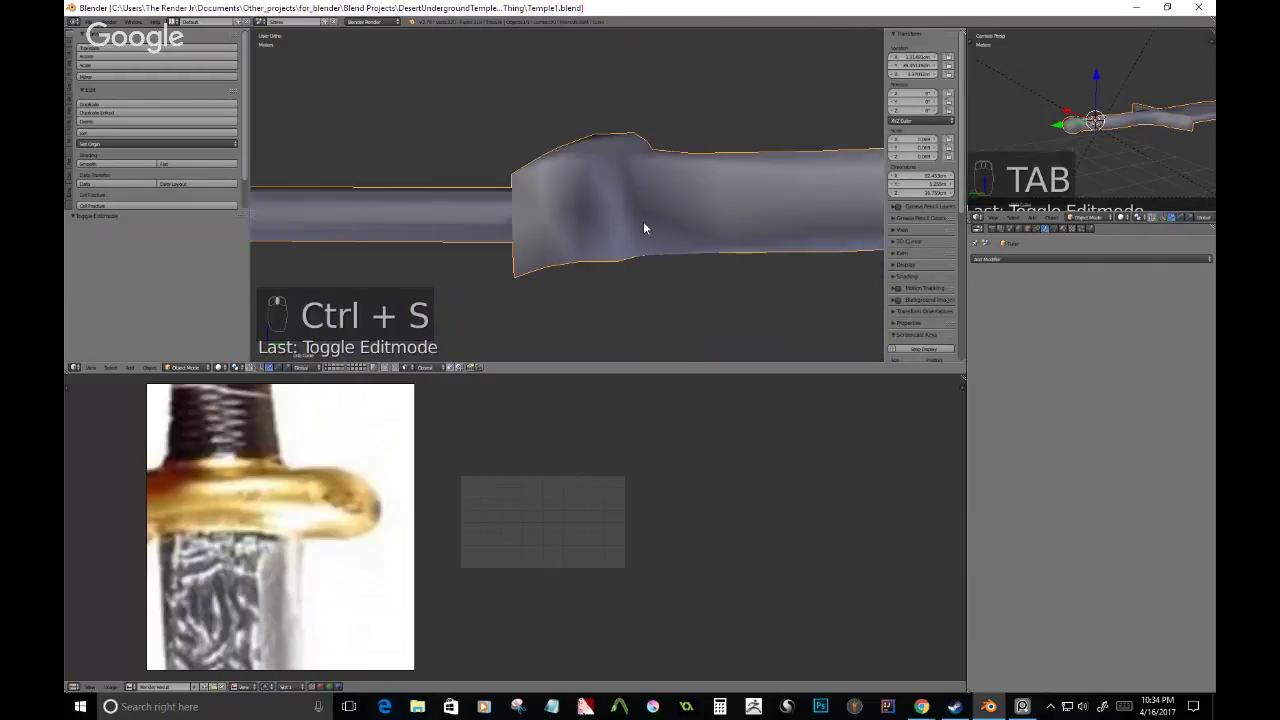
scroll(283, 470, down, 3)
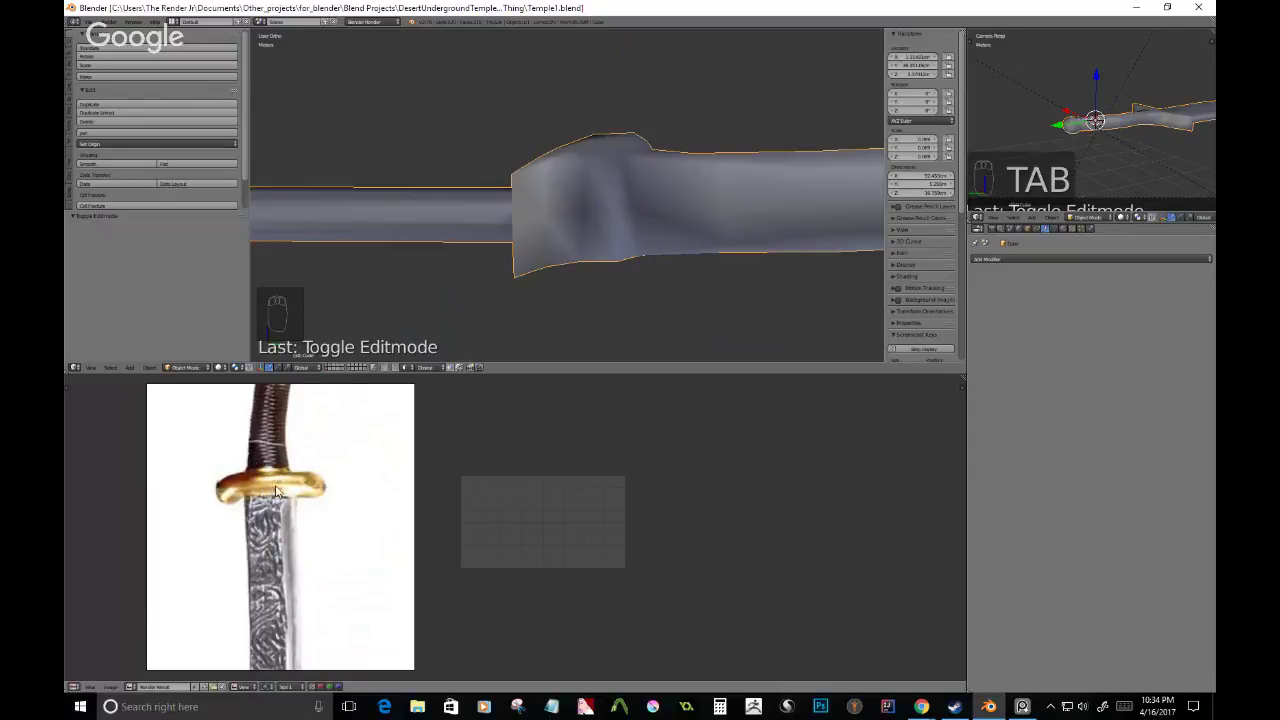
scroll(345, 495, down, 5)
scroll(352, 513, up, 5)
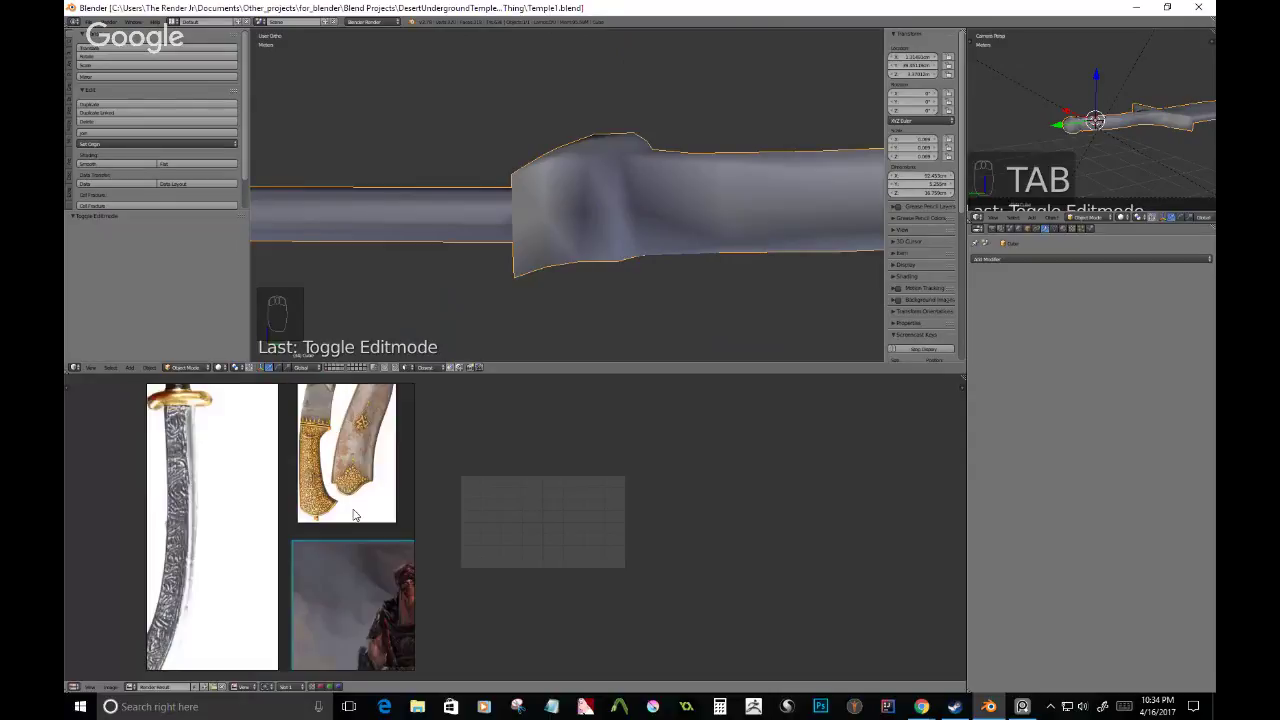
- Select the row of vertices across the middle of the guard in edit mode
key(Tab)
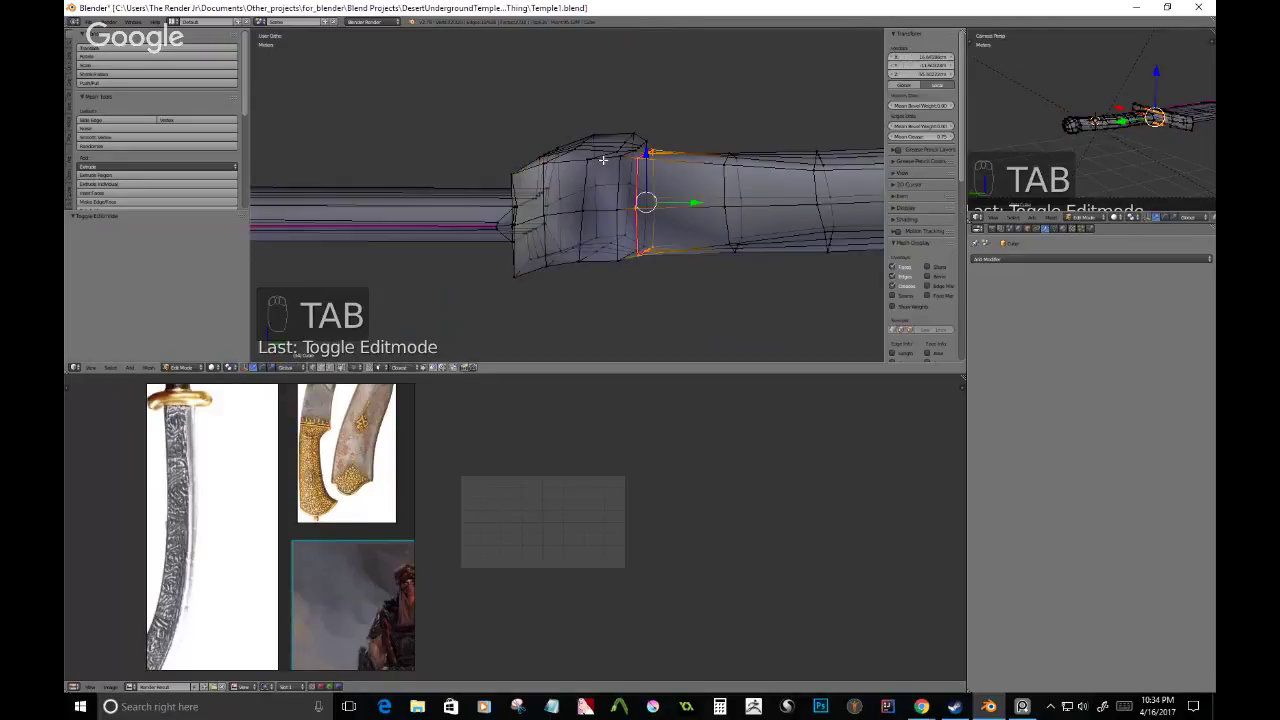
shift+middle_drag(603, 160, 587, 208)
right_click(576, 177)
key(c)
right_click(578, 211)
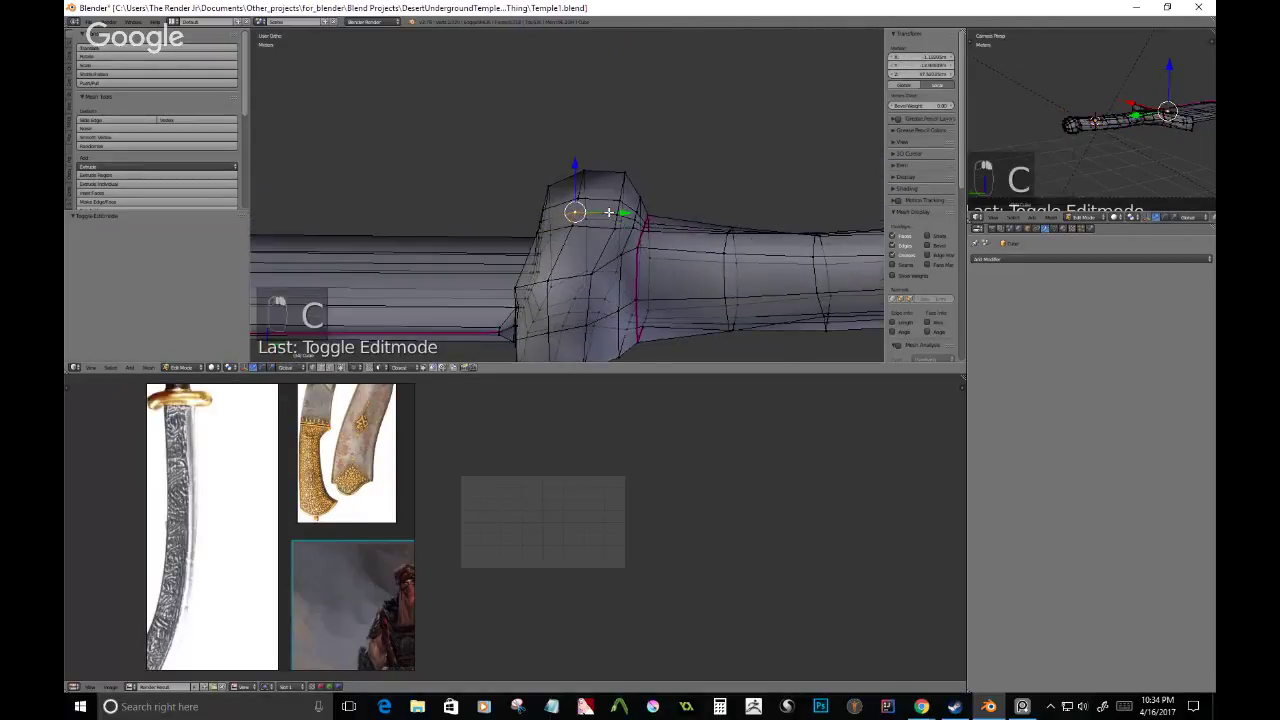
drag(608, 212, 624, 219)
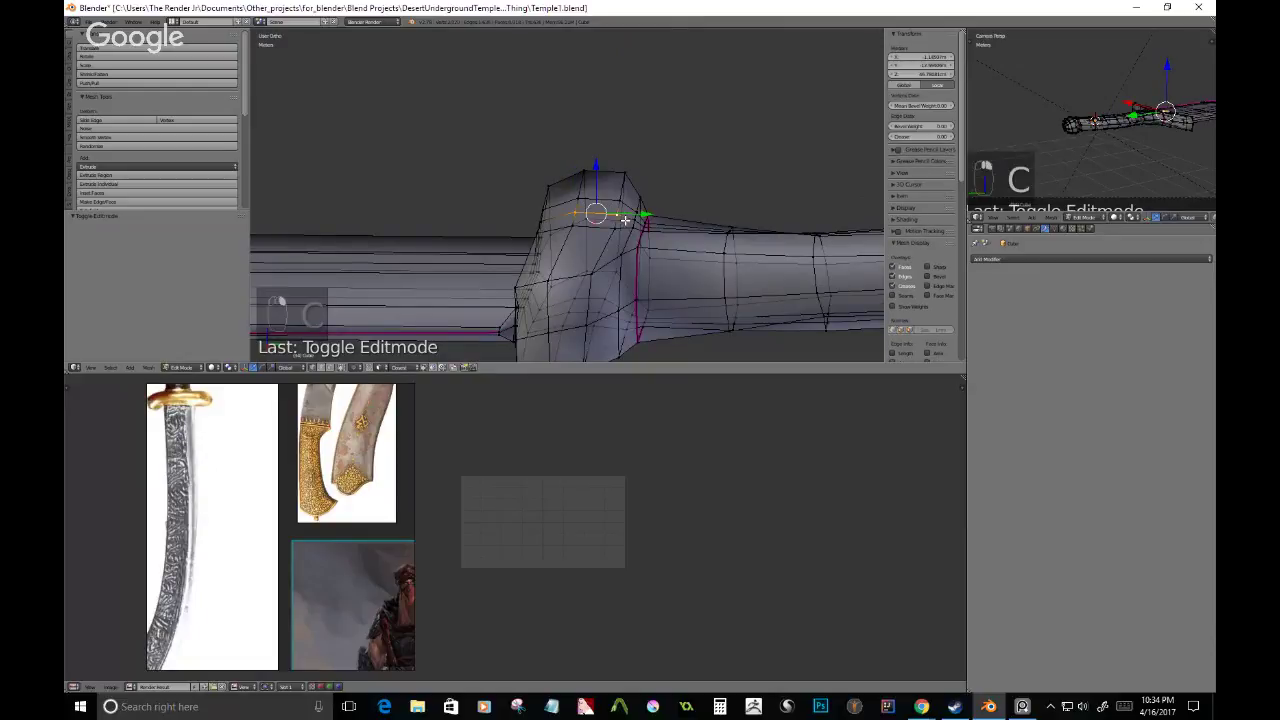
mouse_move(624, 219)
middle_down()
mouse_move(602, 162)
mouse_move(611, 206)
middle_up()
- Scale the selected guard vertices up along Z with proportional editing, adjusting the influence radius, and check the result in object mode
key(o)
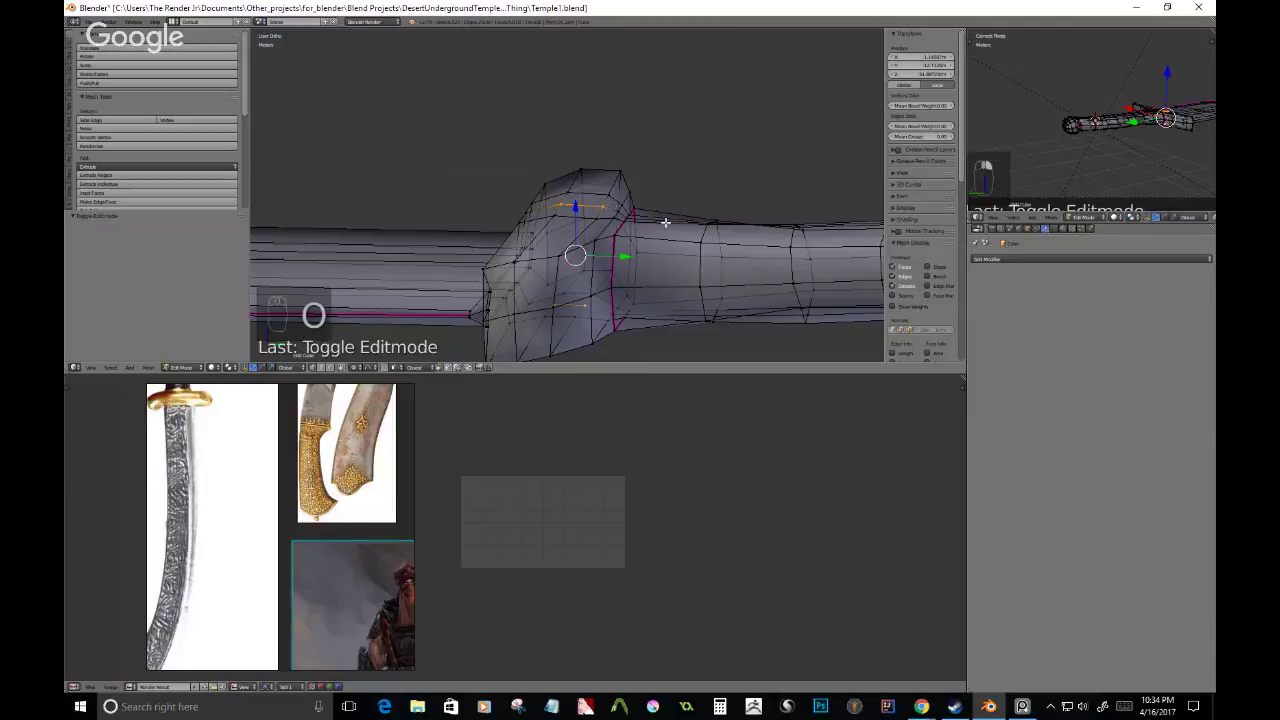
key(s)
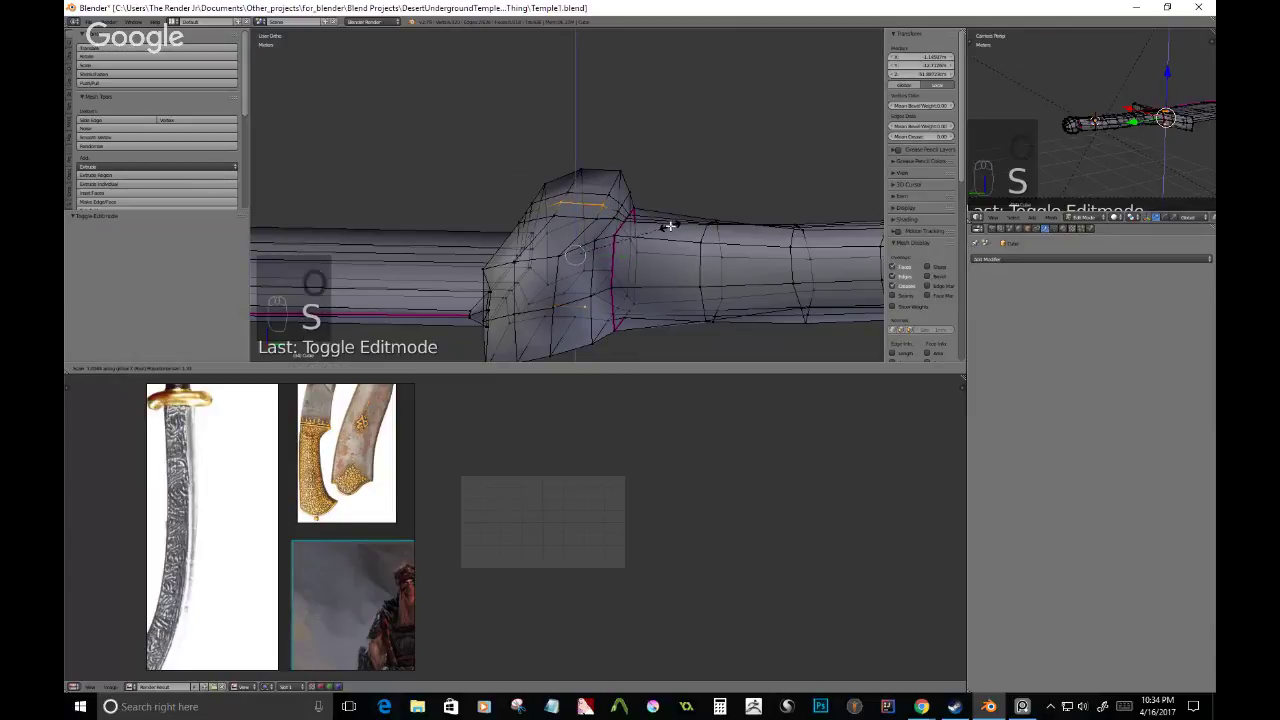
scroll(670, 226, down, 5)
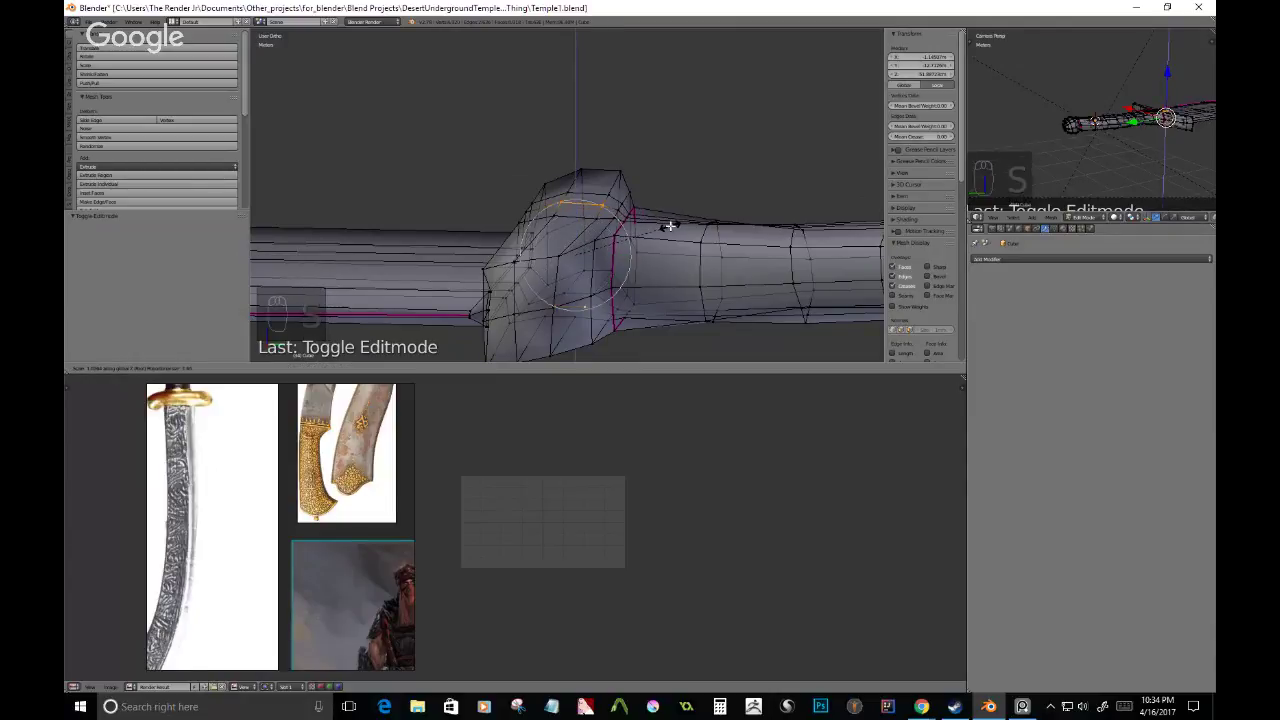
scroll(670, 226, up, 3)
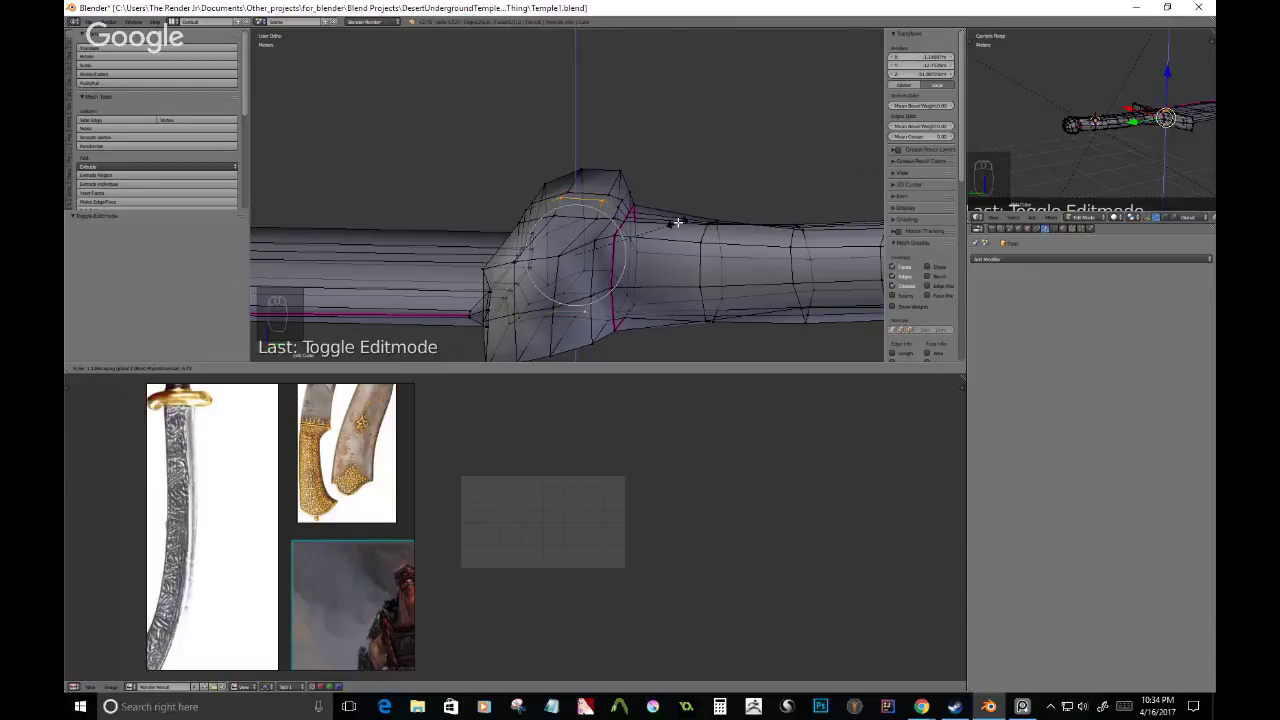
scroll(678, 222, down, 2)
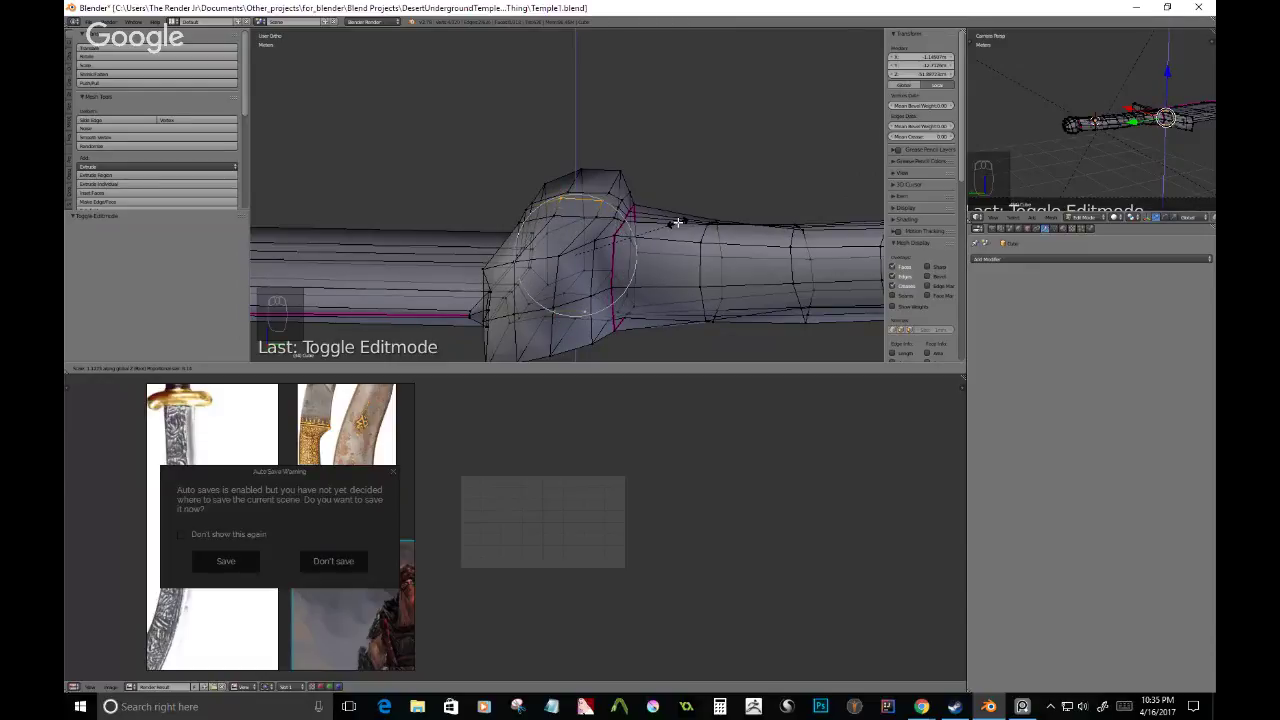
scroll(679, 222, down, 10)
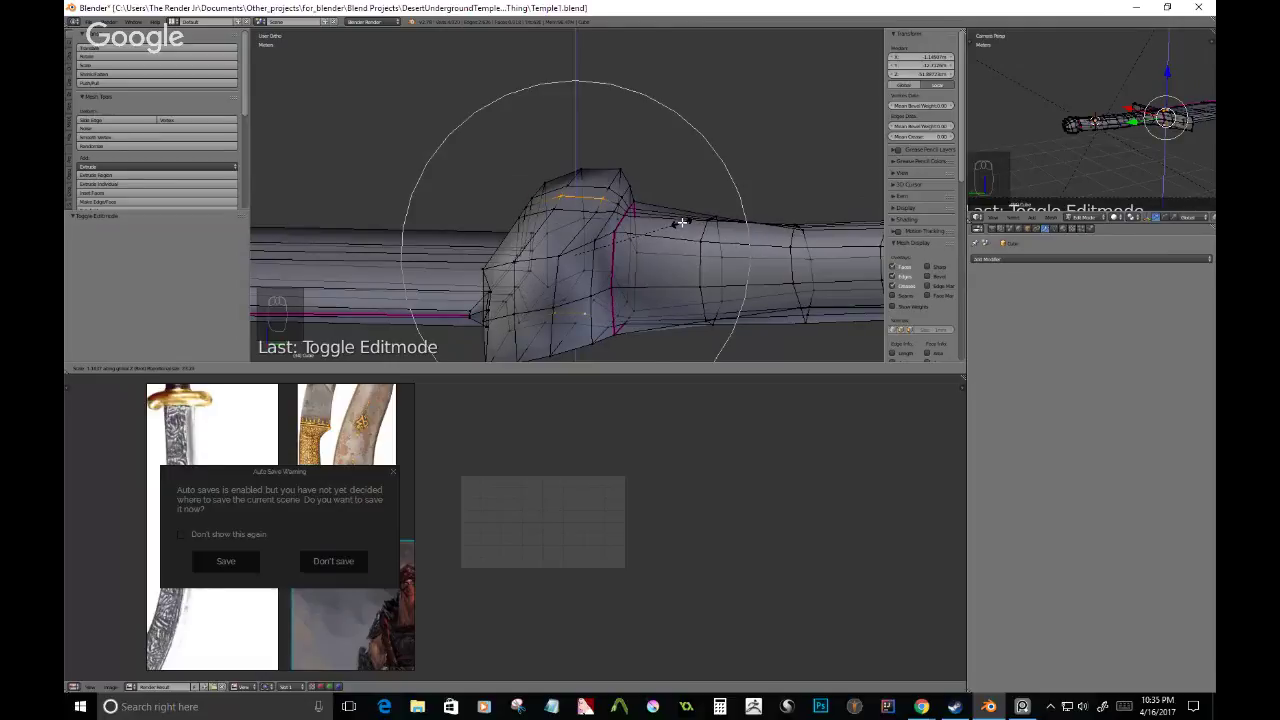
scroll(682, 222, up, 3)
click(685, 222)
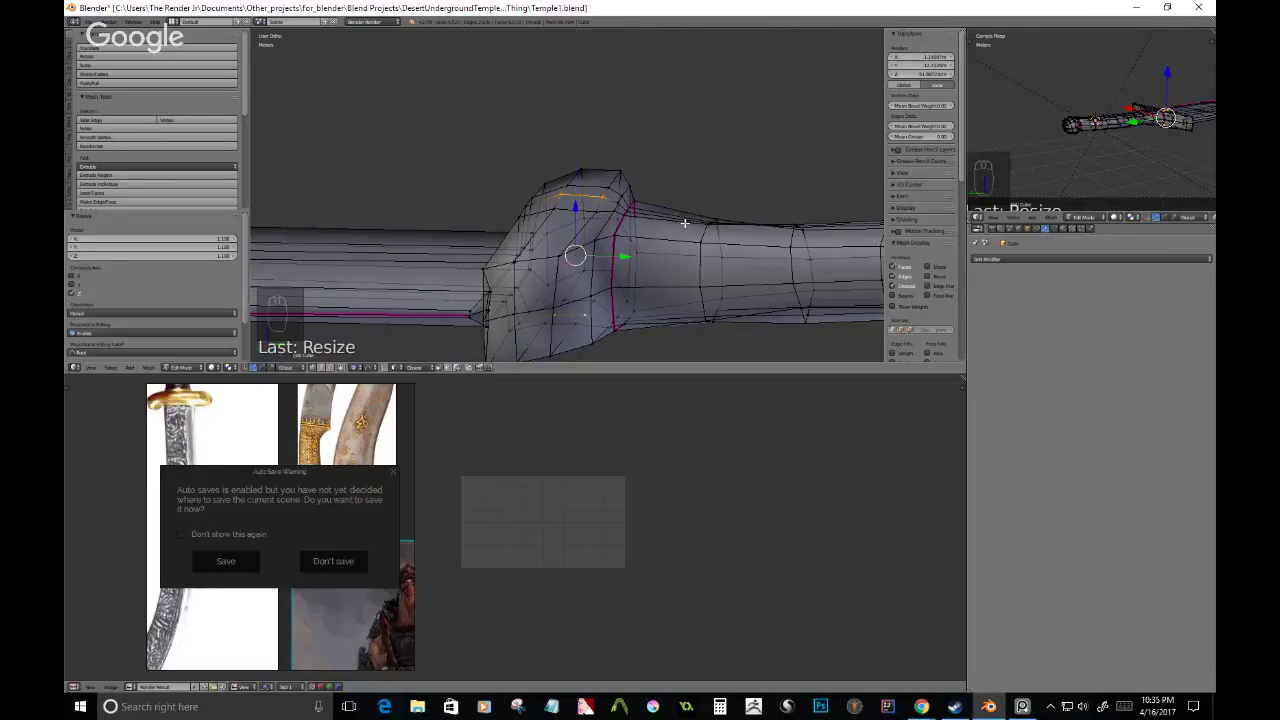
middle_drag(685, 222, 577, 197)
key(Tab)
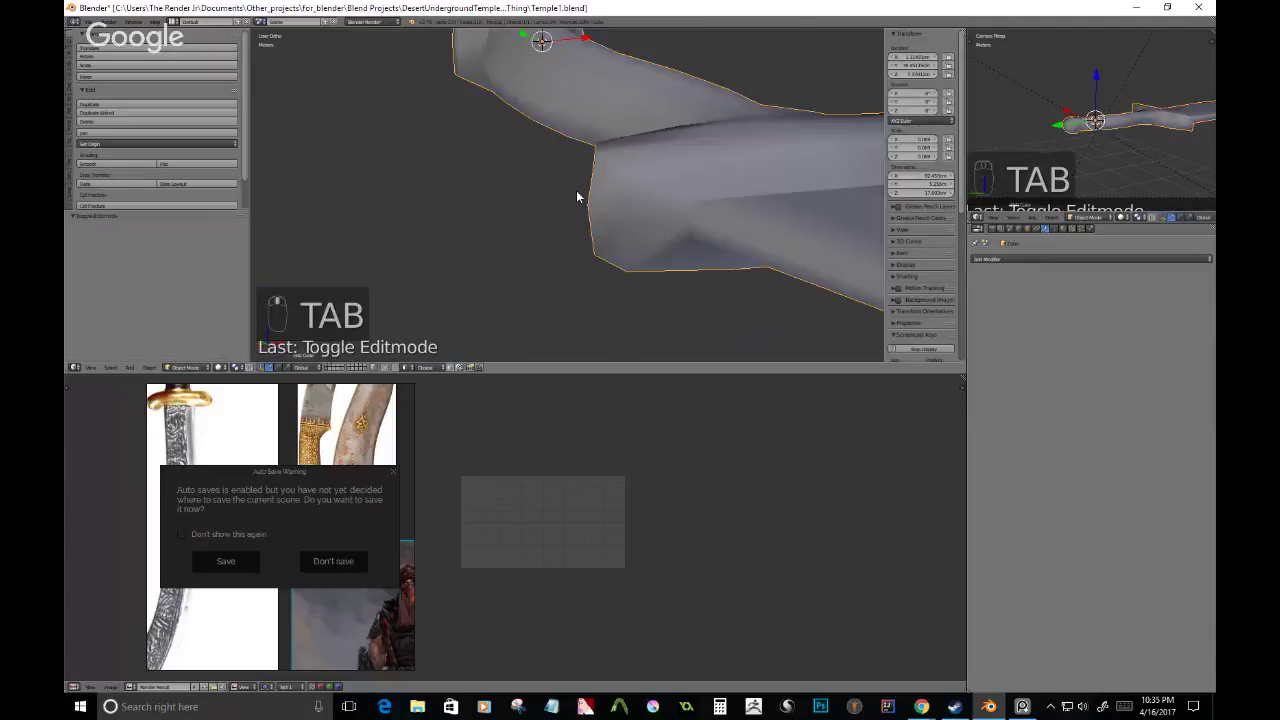
- Select the vertices at both ends of the guard in edit mode, on the front and back
key(Tab)
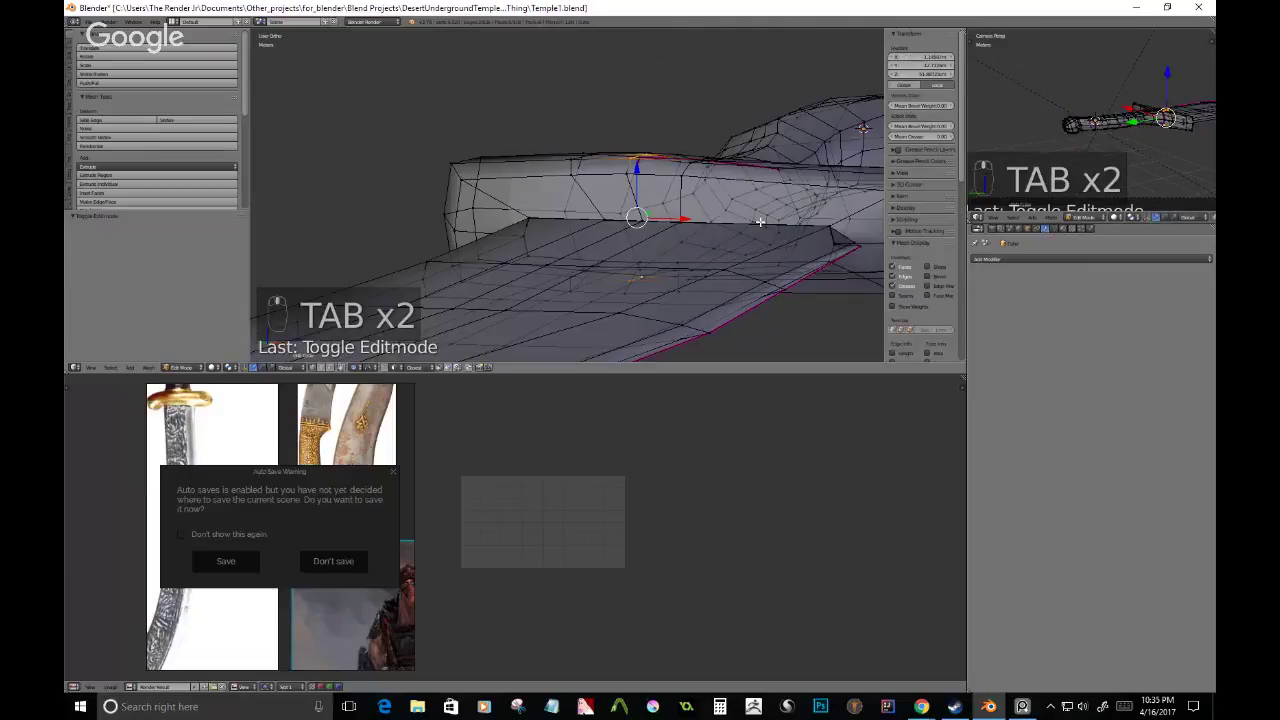
mouse_move(760, 222)
middle_down()
mouse_move(692, 242)
mouse_move(751, 328)
mouse_move(750, 287)
mouse_move(646, 232)
mouse_move(559, 155)
middle_up()
key(c)
key(c)
key(c)
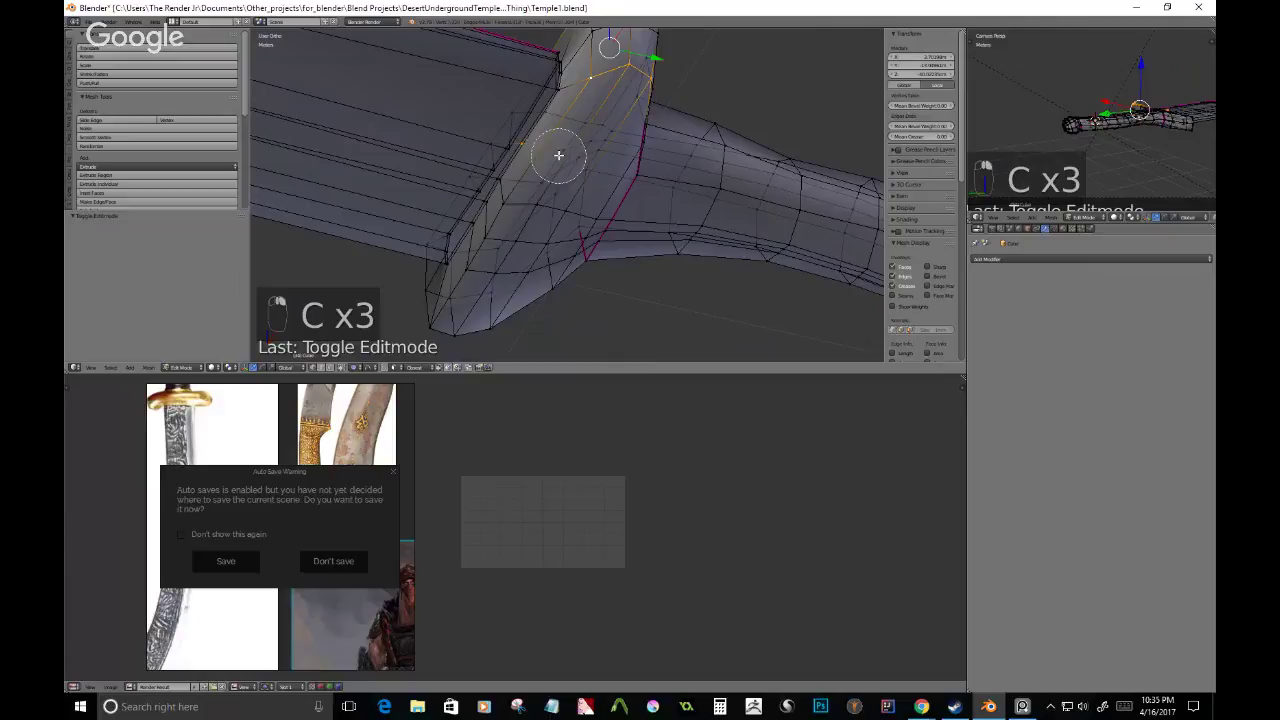
key(c)
drag(488, 318, 441, 316)
right_click(481, 237)
middle_drag(480, 237, 640, 204)
key(c)
key(c)
click(360, 134)
right_click(382, 157)
- Scale the guard's end vertices inward along X to about 0.7 with a reduced proportional editing radius, and check the shape in object mode
key(s)
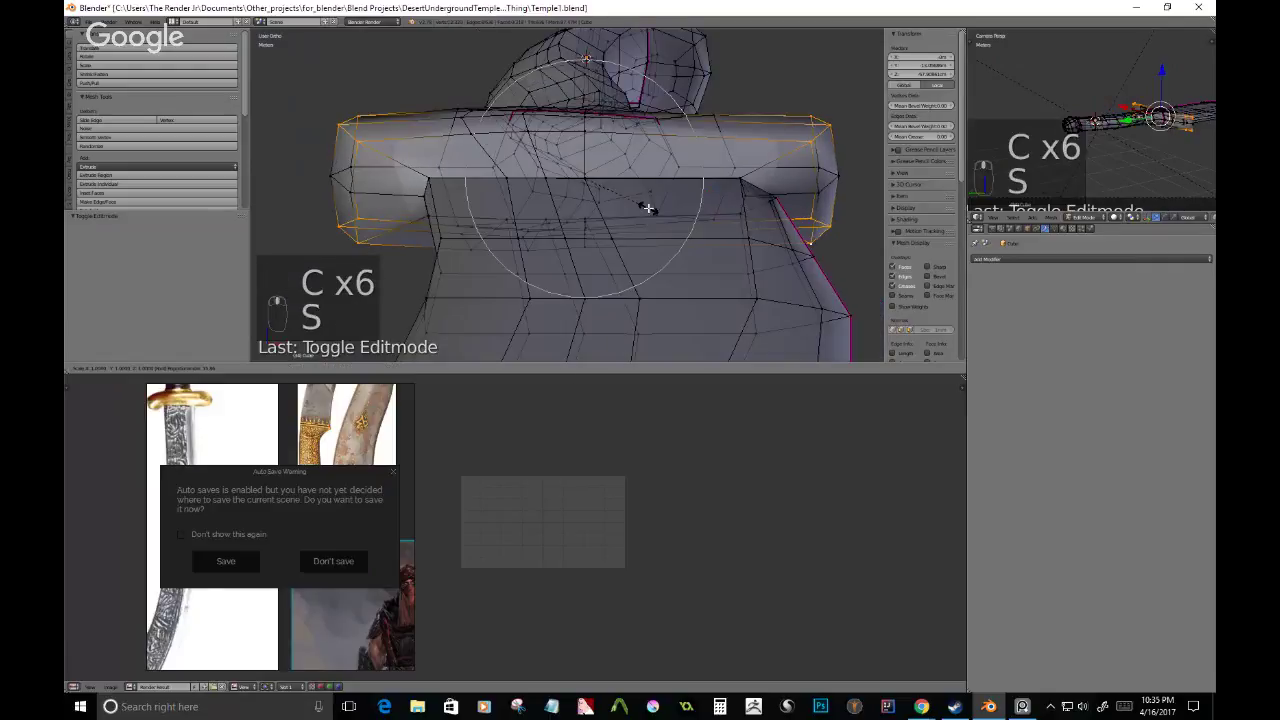
key(x)
scroll(646, 207, up, 8)
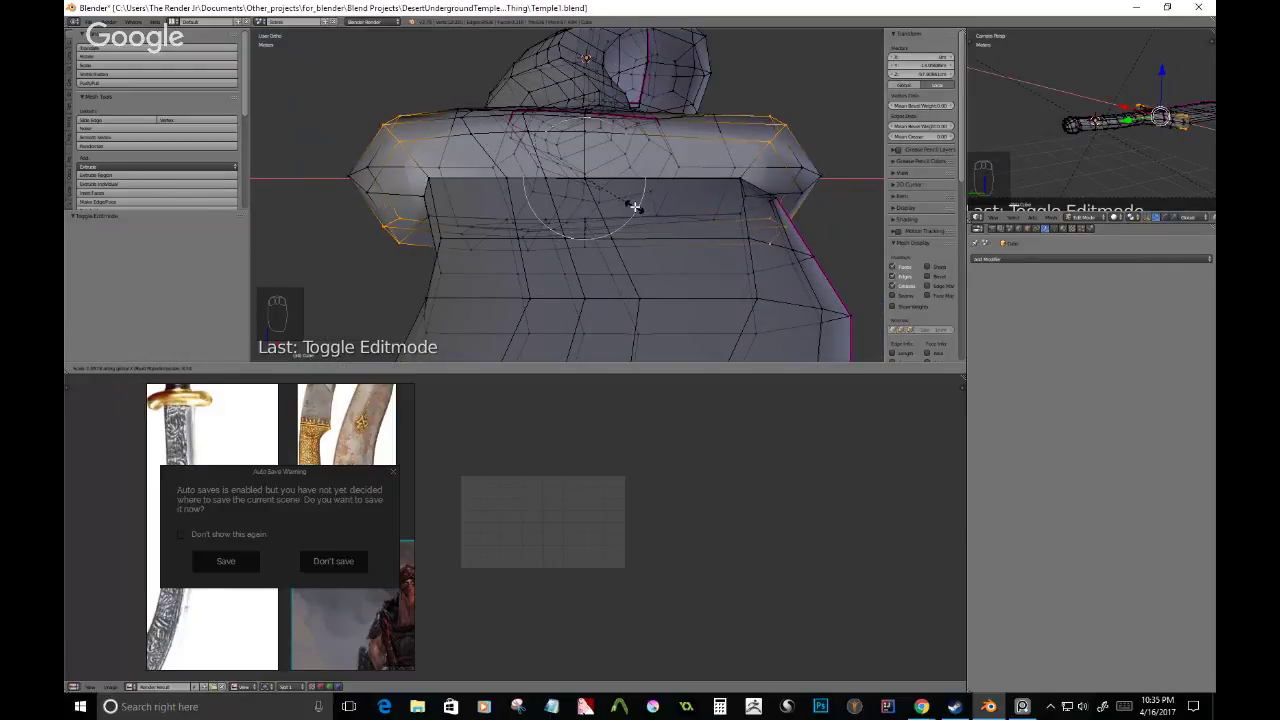
click(630, 206)
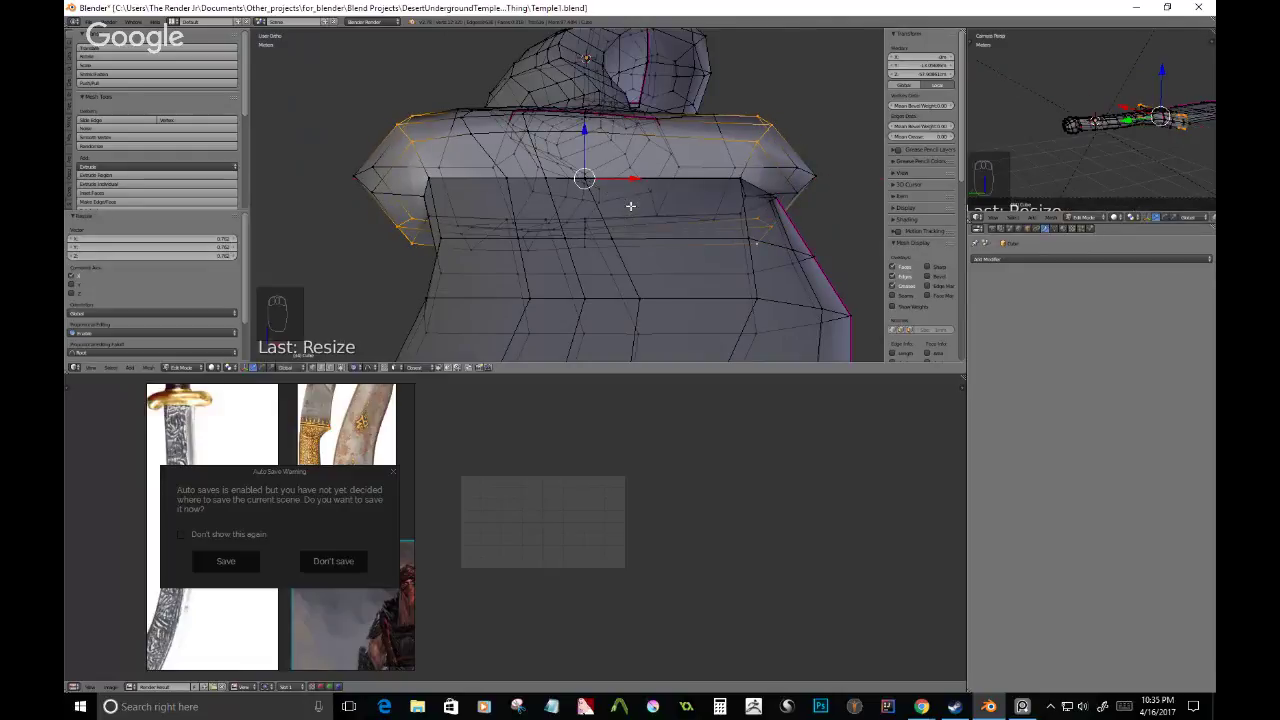
key(Tab)
middle_drag(671, 231, 484, 262)
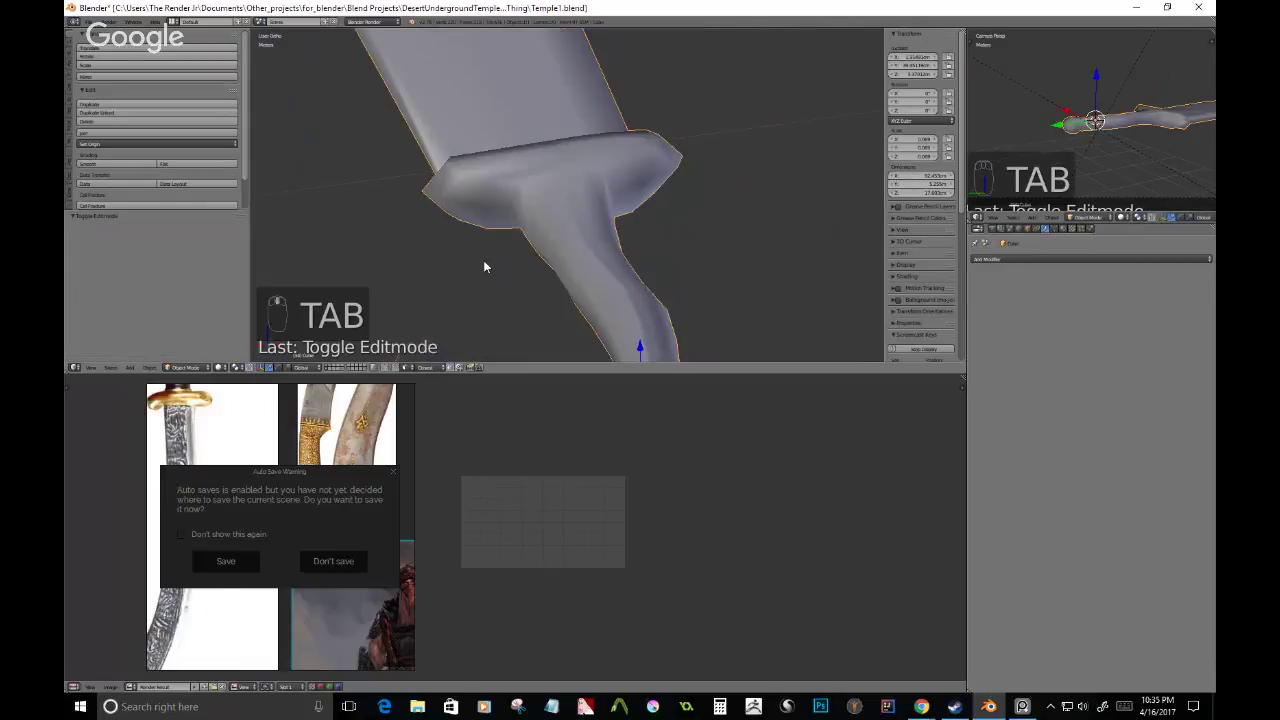
scroll(483, 260, down, 7)
middle_drag(546, 206, 673, 234)
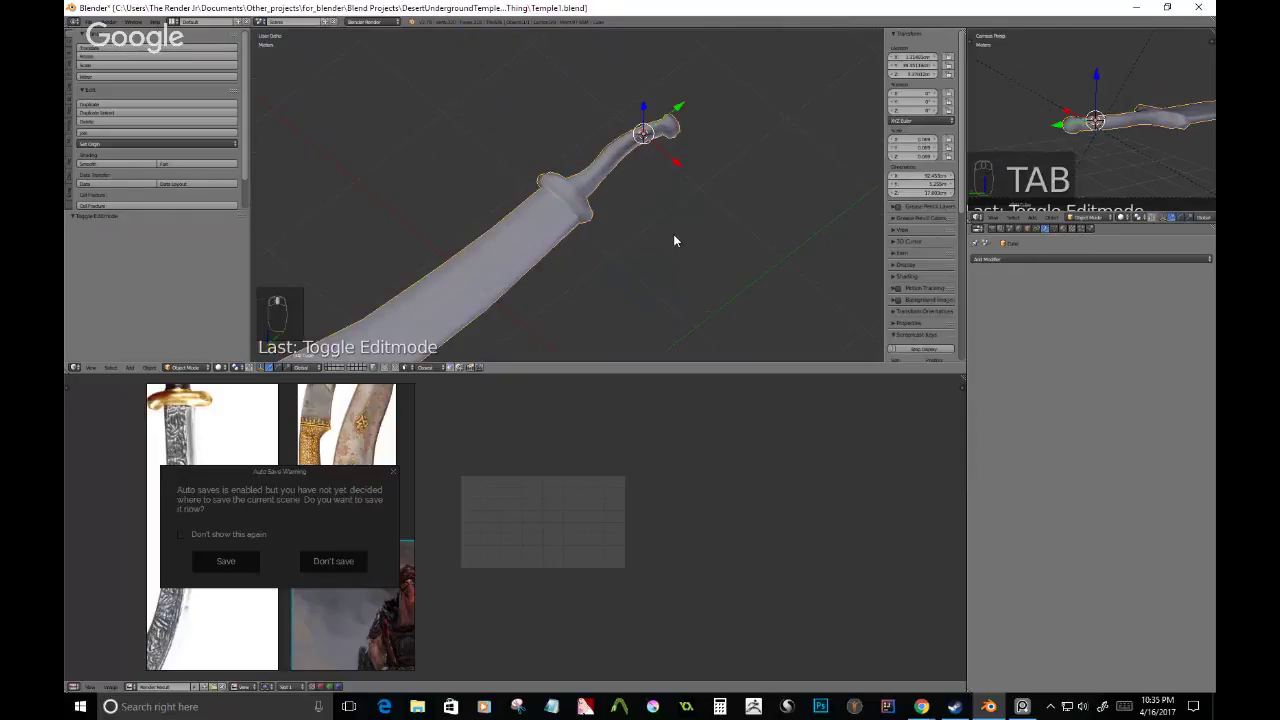
- Fine-tune the X scale of the guard's end vertices in edit mode and view the whole sword in object mode
key(Tab)
key(s)
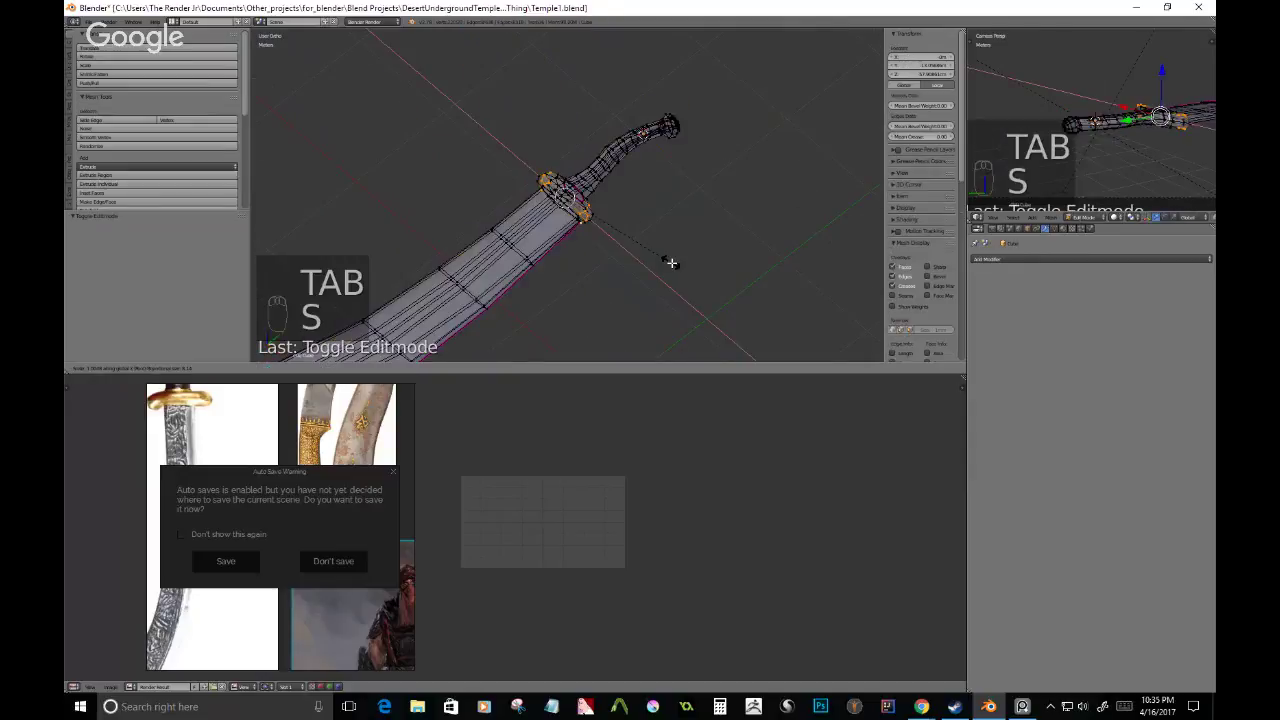
click(671, 263)
key(Tab)
middle_drag(671, 263, 466, 250)
scroll(622, 233, down, 3)
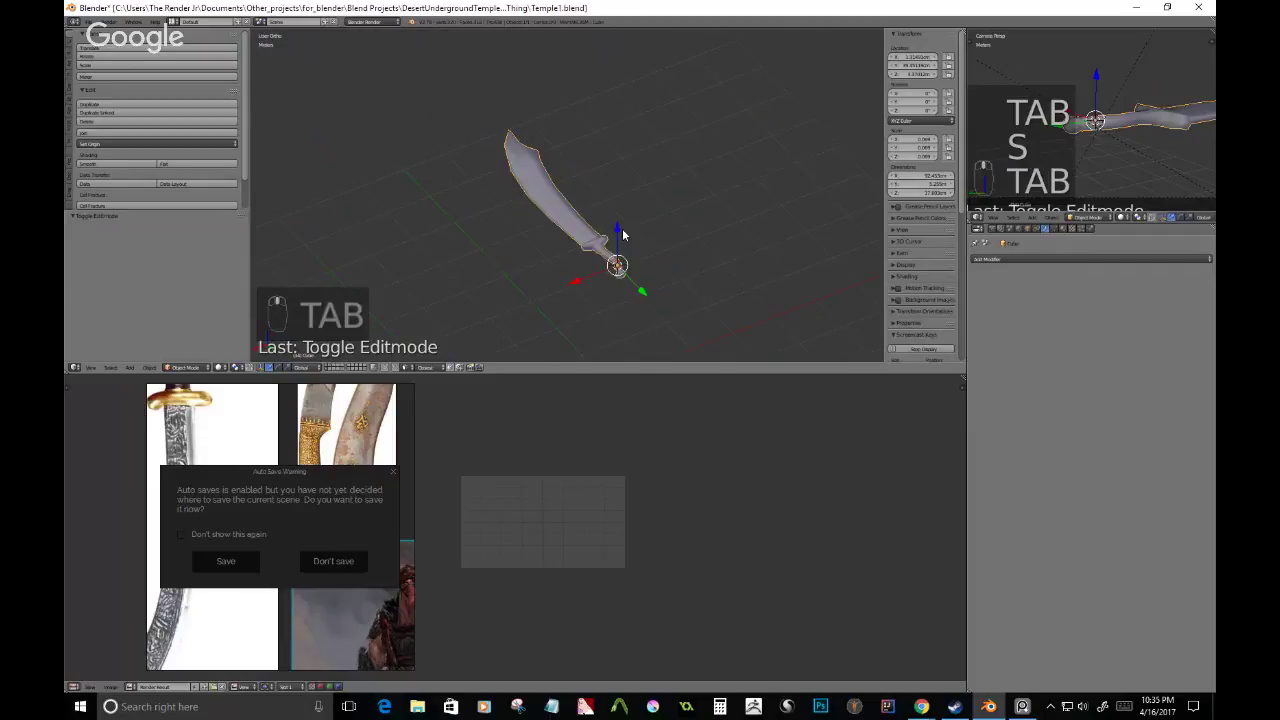
- Save the Blender file and dismiss the reference board's auto-save warning without saving
key(ctrl+s)
middle_drag(622, 233, 608, 324)
click(352, 557)
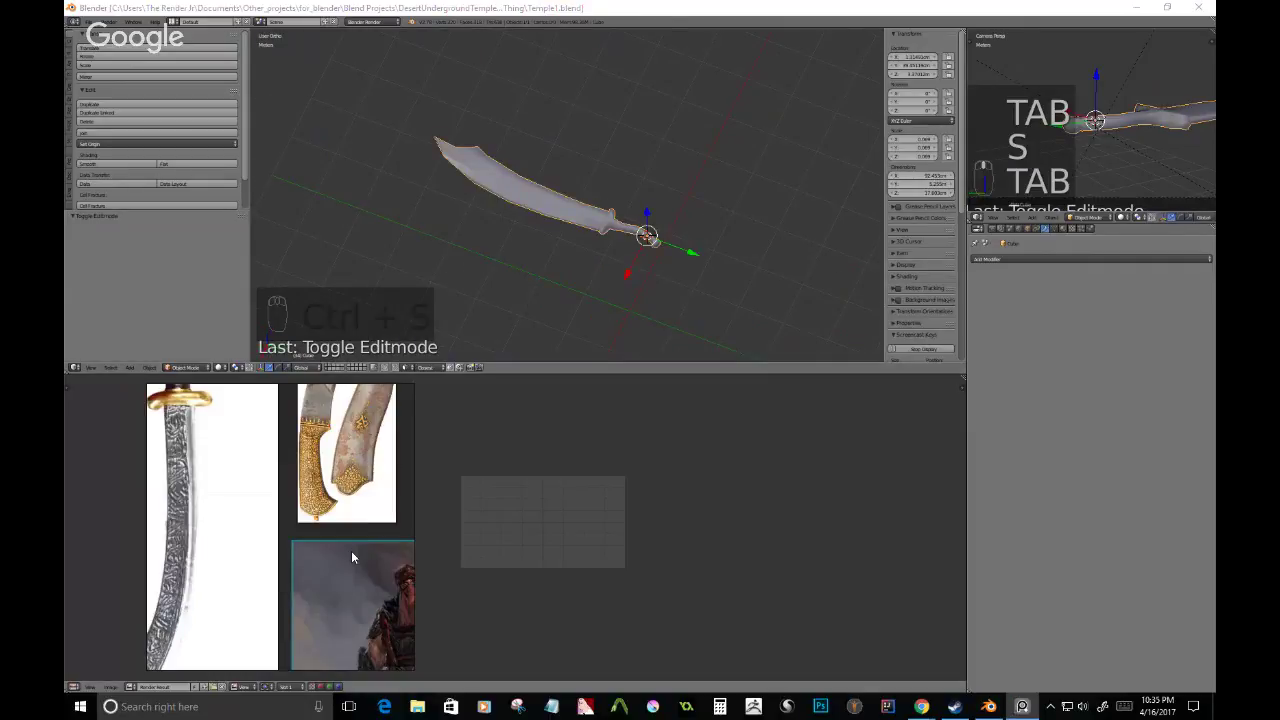
middle_drag(542, 205, 559, 193)
scroll(559, 193, up, 4)
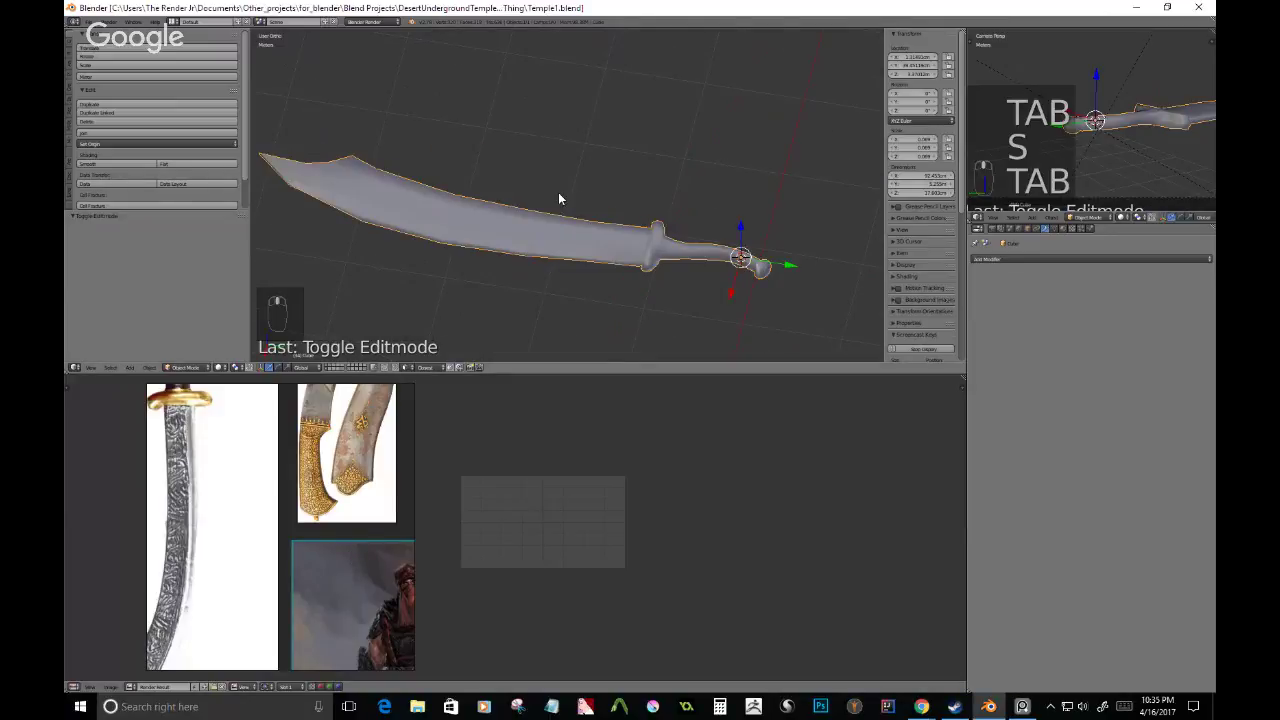
key(KP_7)
key(ctrl+s)
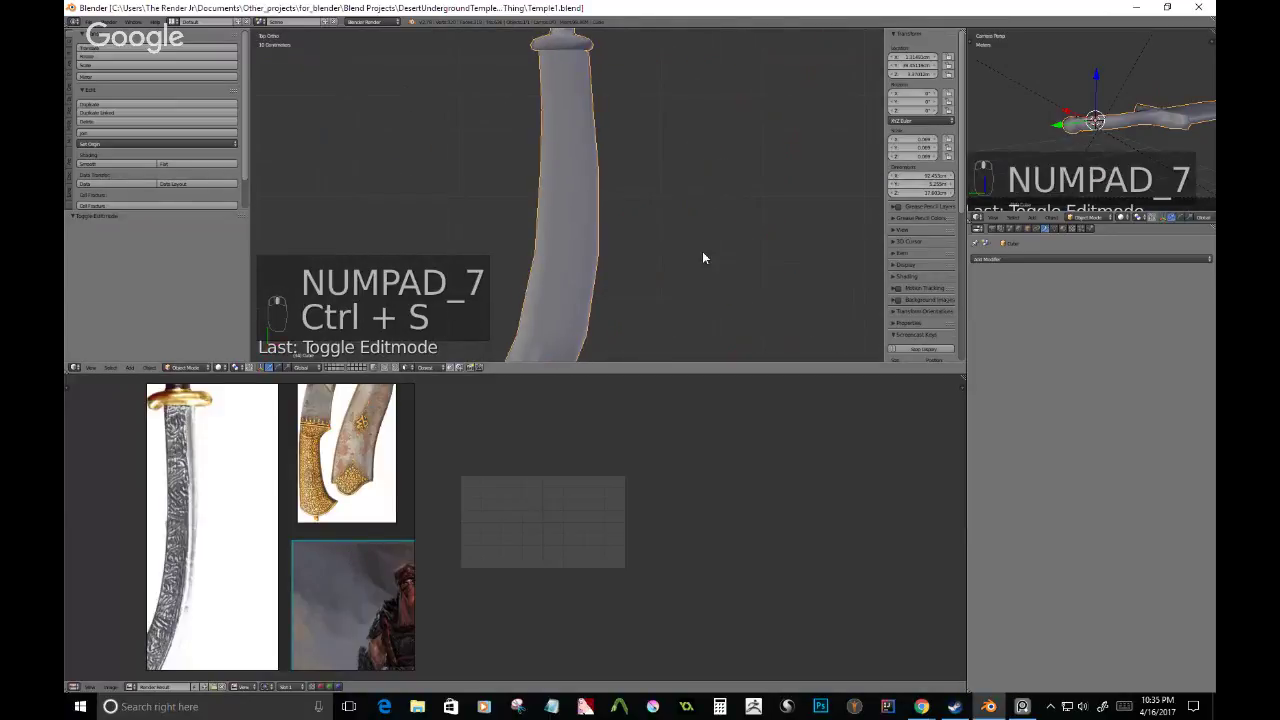
- In edit mode from the top view, select the vertices along the blade's back edge between the guard and the flared tip
middle_drag(702, 258, 528, 207)
key(Tab)
scroll(528, 207, up, 3)
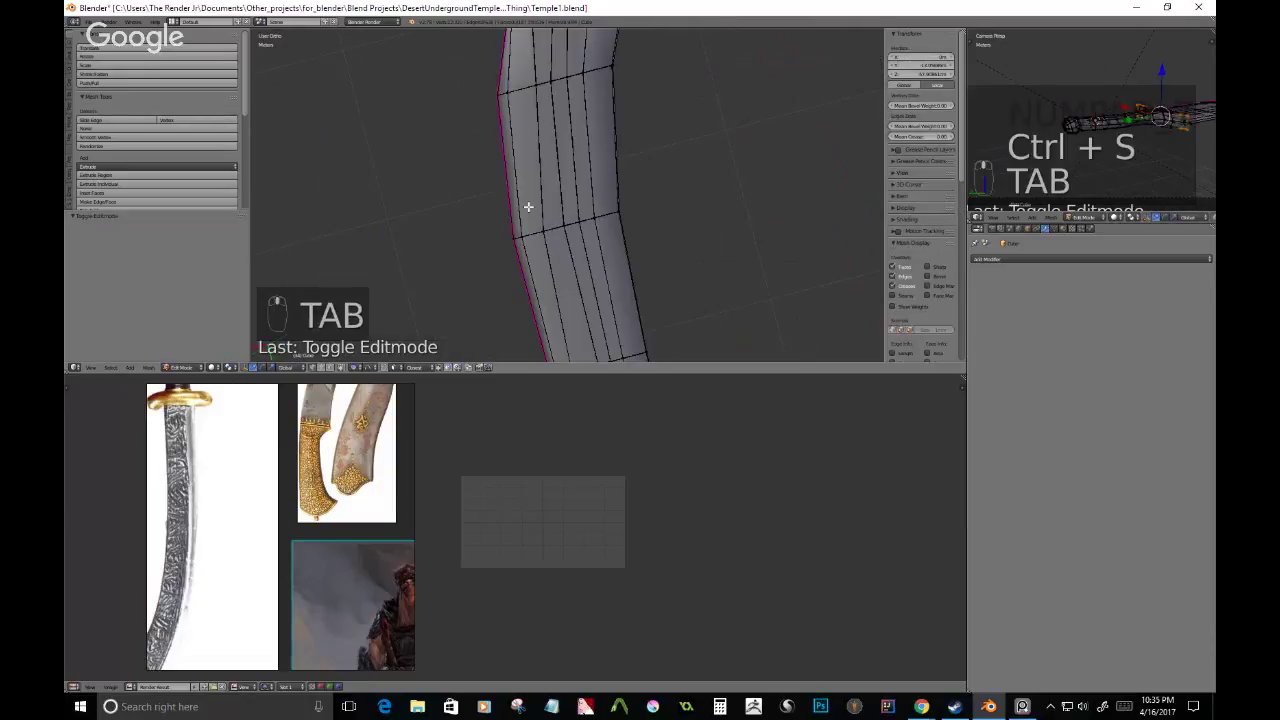
key(KP_7)
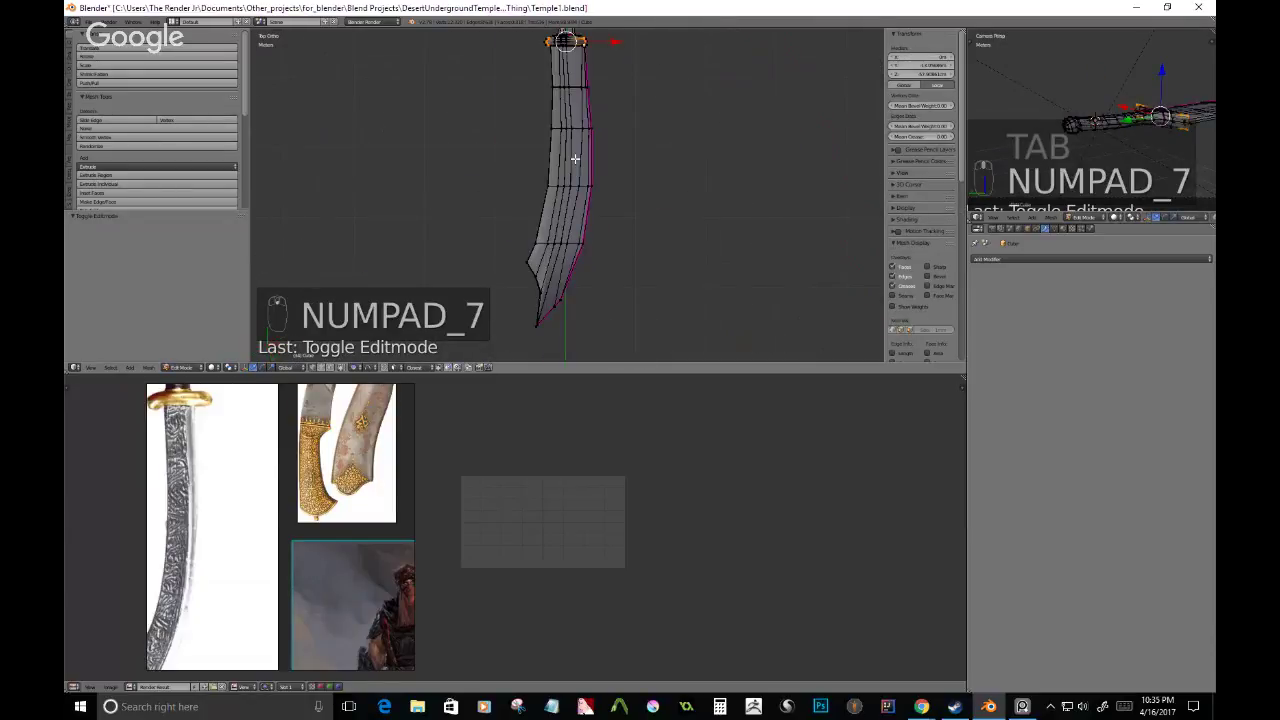
scroll(224, 532, down, 4)
scroll(224, 532, up, 2)
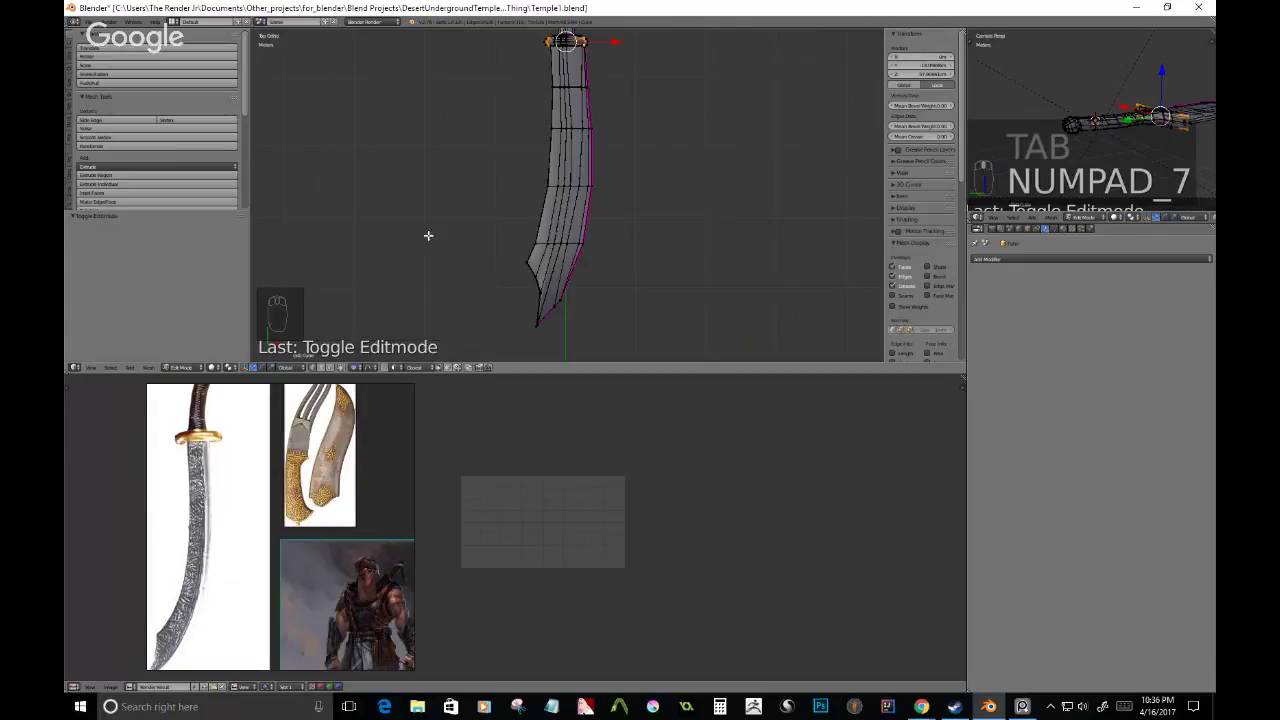
shift+middle_drag(588, 187, 592, 233)
scroll(592, 233, up, 3)
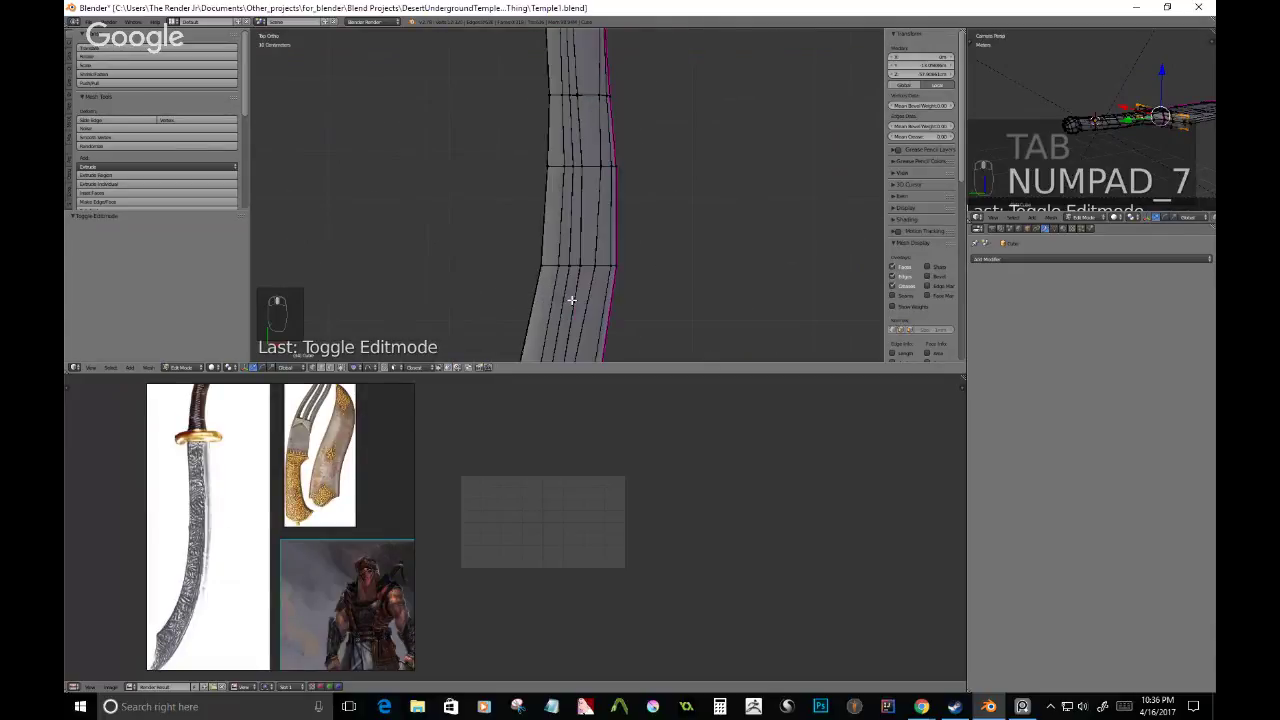
right_click(545, 128)
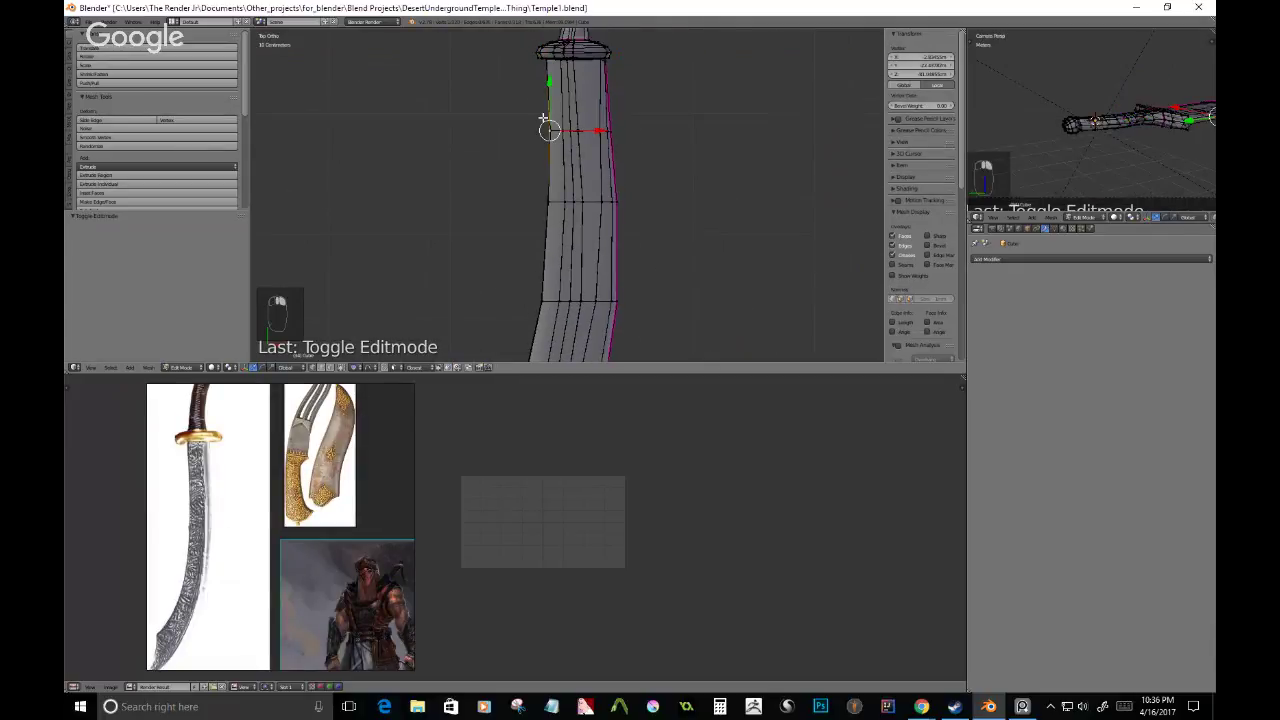
key(b)
drag(540, 120, 554, 269)
shift+middle_drag(554, 269, 560, 190)
key(b)
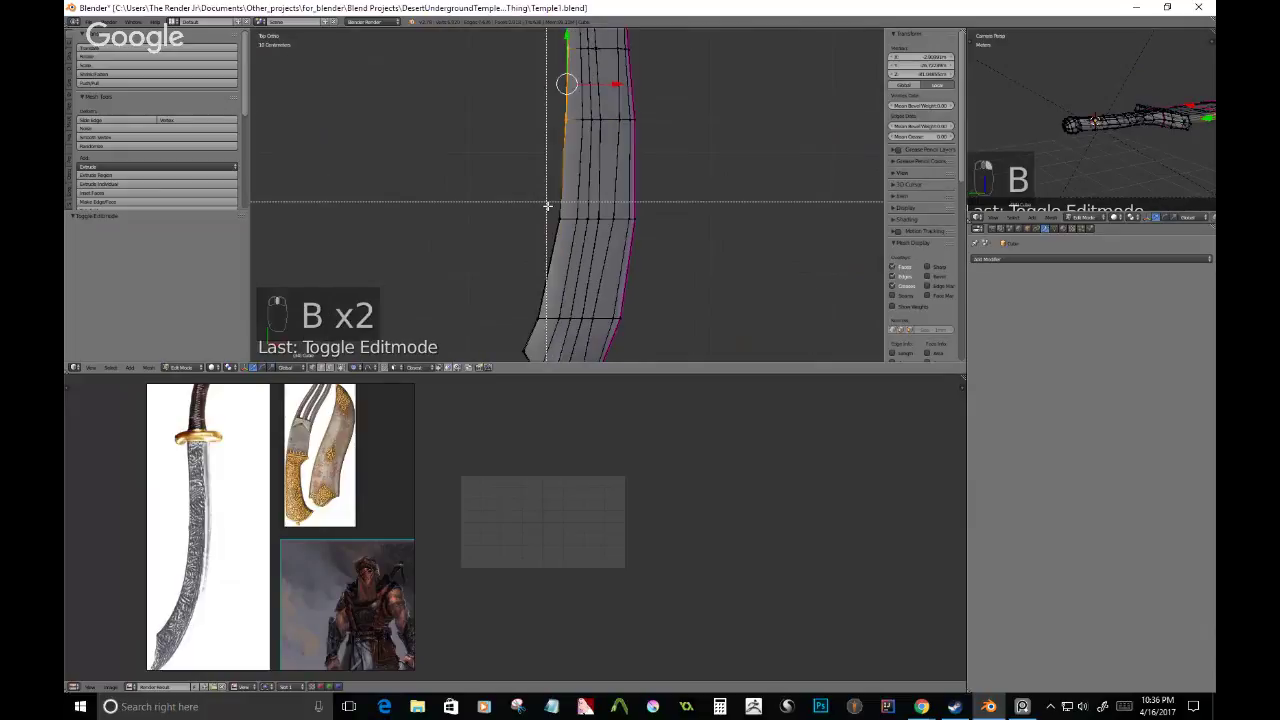
drag(547, 206, 570, 250)
shift+middle_drag(570, 250, 570, 211)
key(b)
drag(525, 256, 560, 295)
- Move the selected back-edge vertices along X toward the cutting edge with proportional editing, enlarging the influence radius to bend the blade
key(g)
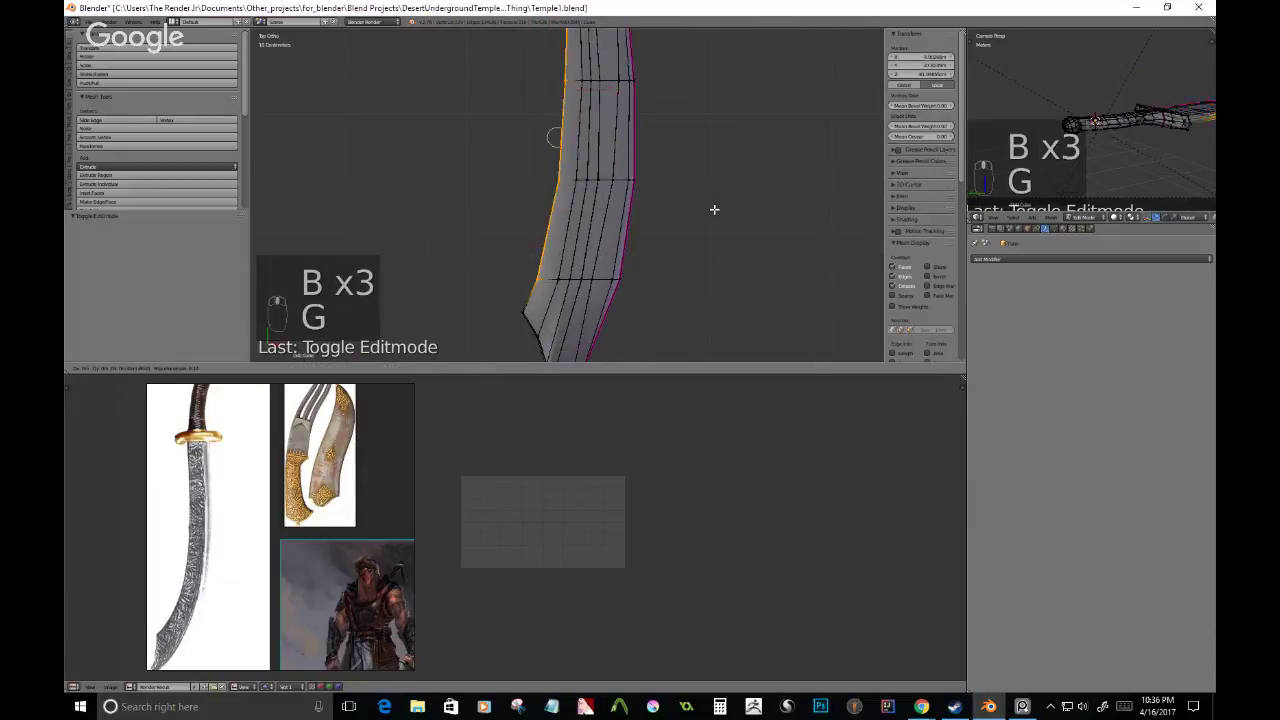
scroll(715, 209, down, 15)
scroll(714, 209, down, 7)
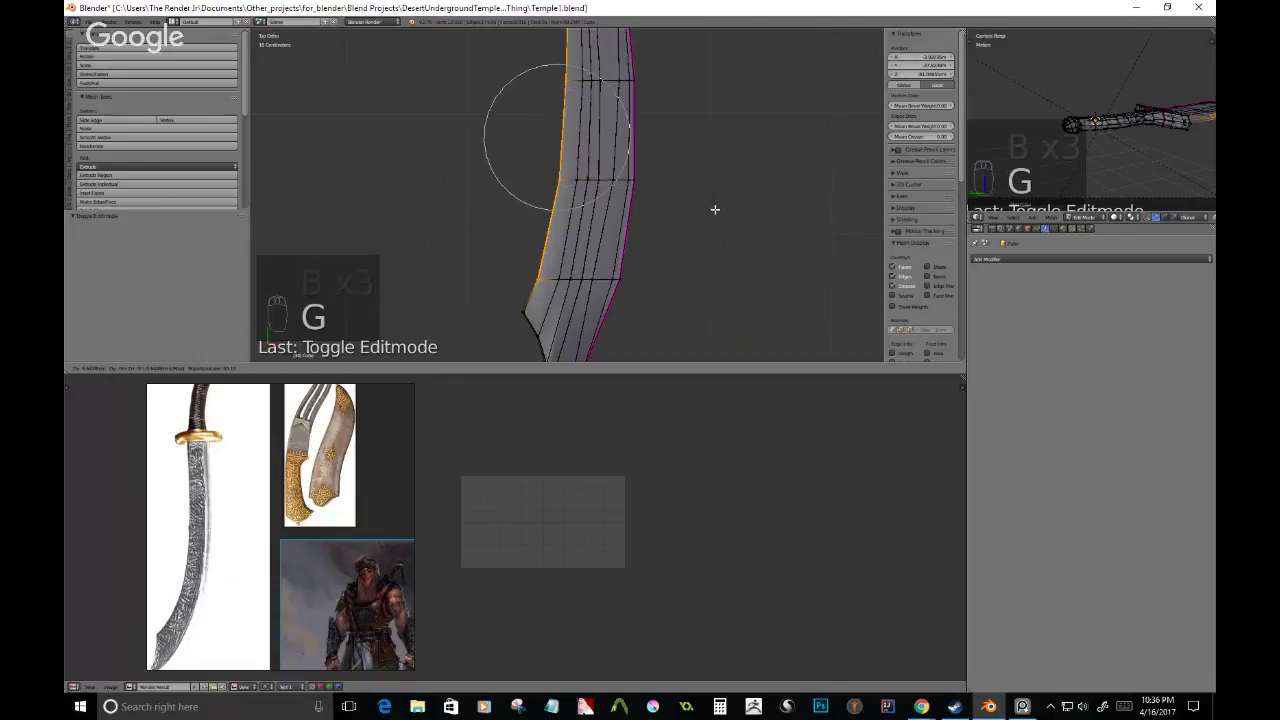
key(x)
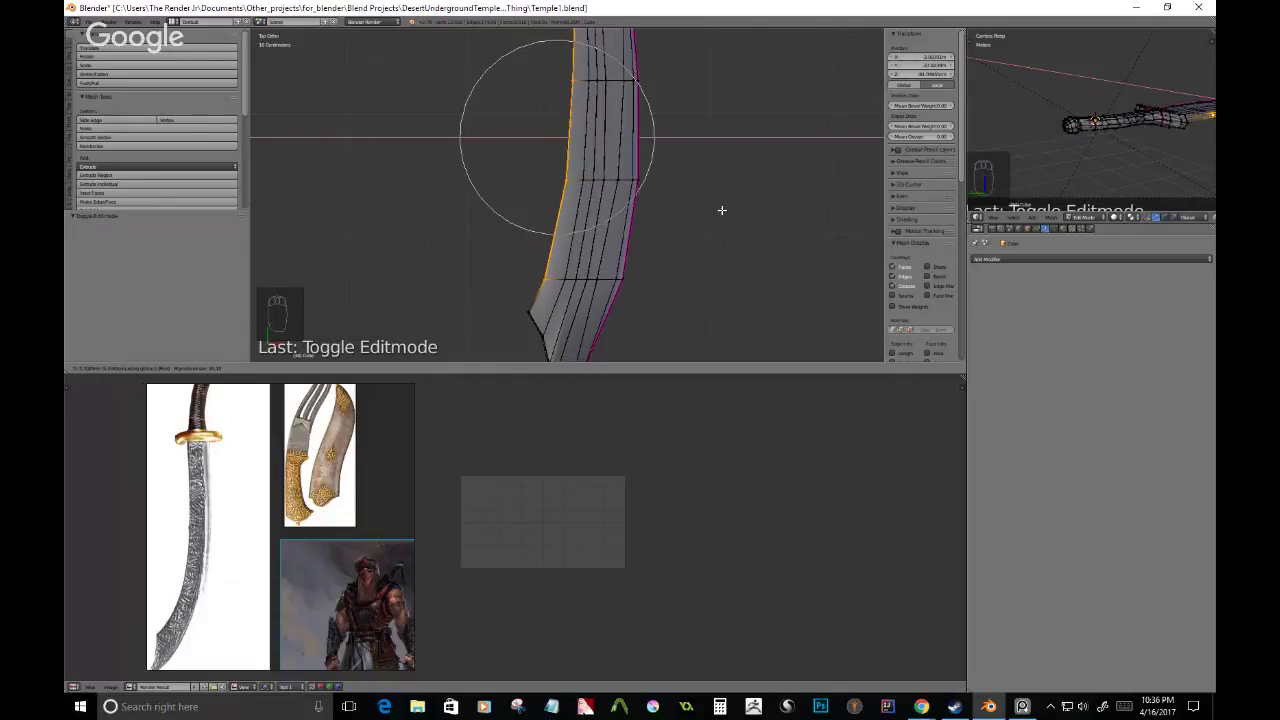
scroll(723, 209, up, 3)
click(728, 210)
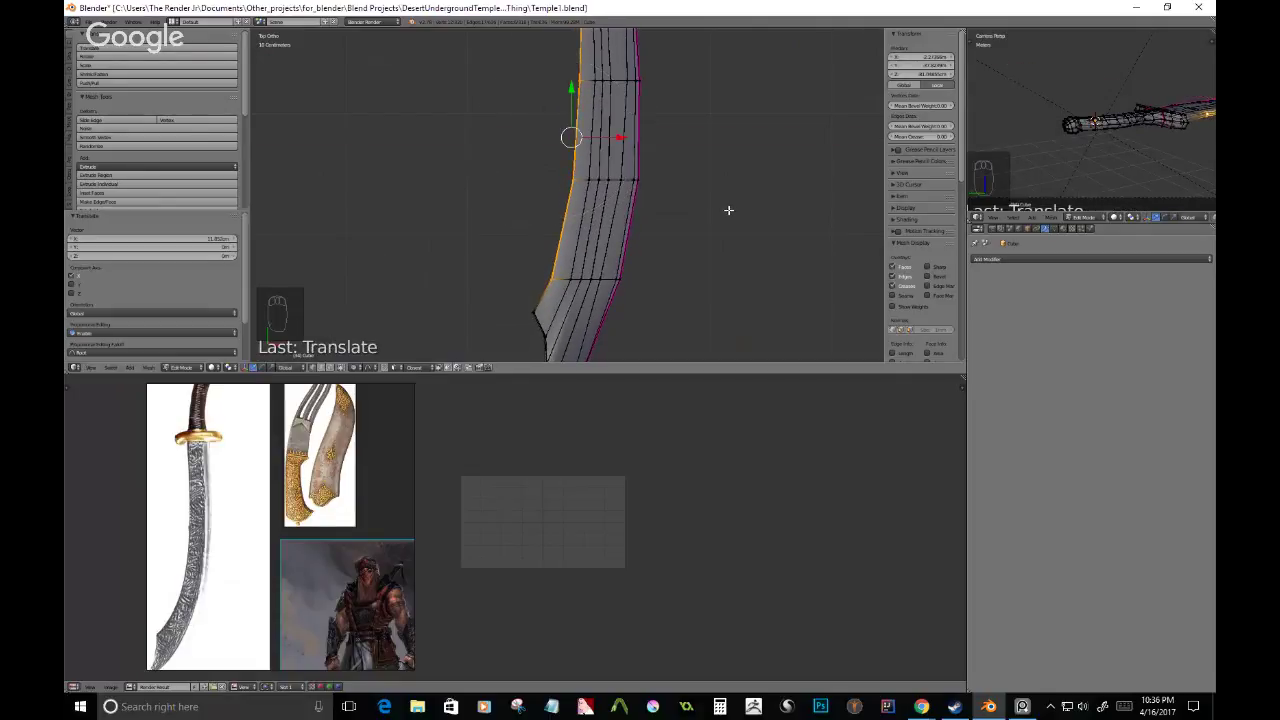
- Check the reshaped blade in object mode, return to edit mode, and save the file
shift+middle_drag(702, 134, 702, 190)
right_click(657, 138)
scroll(654, 140, down, 3)
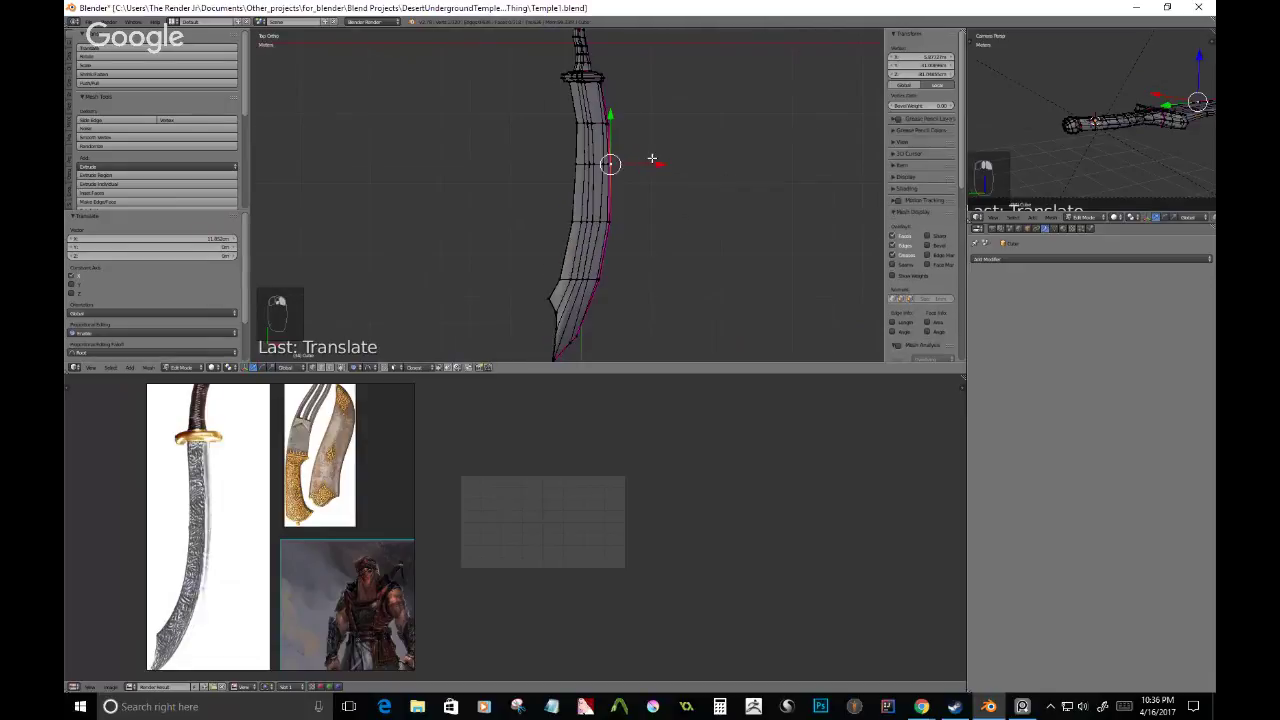
key(Tab)
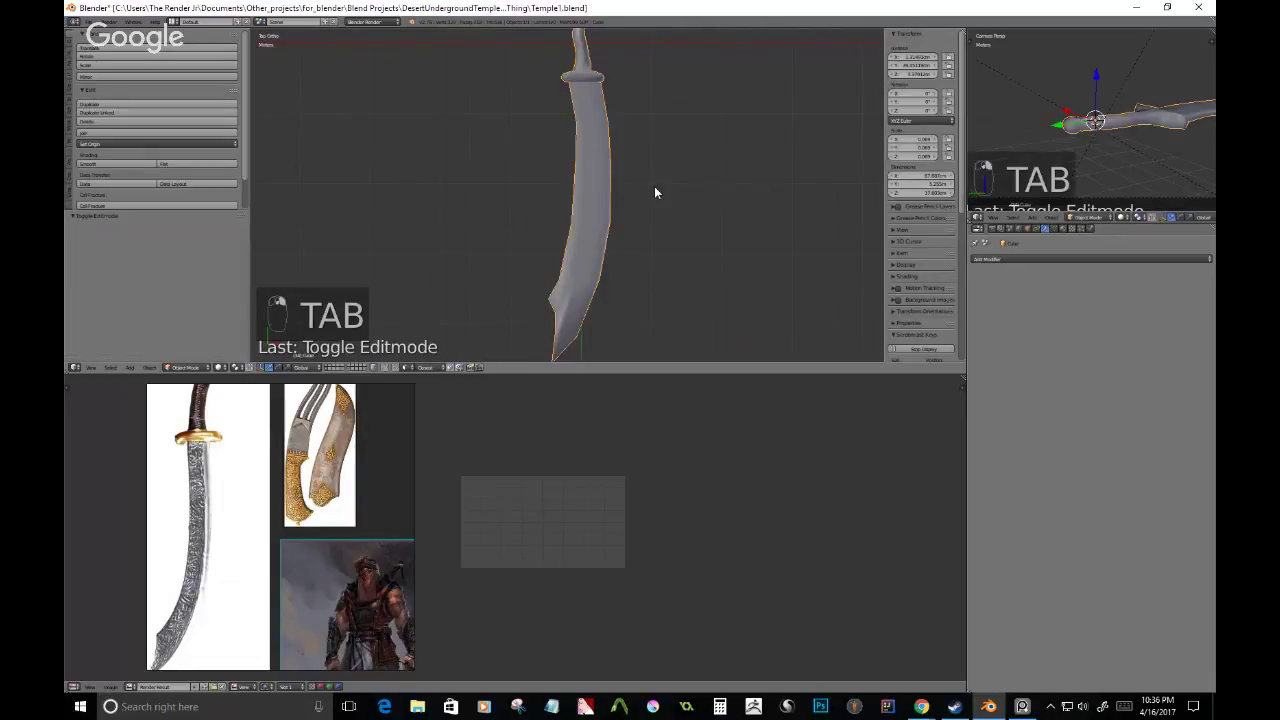
middle_drag(654, 186, 758, 267)
key(Tab)
key(ctrl+s)
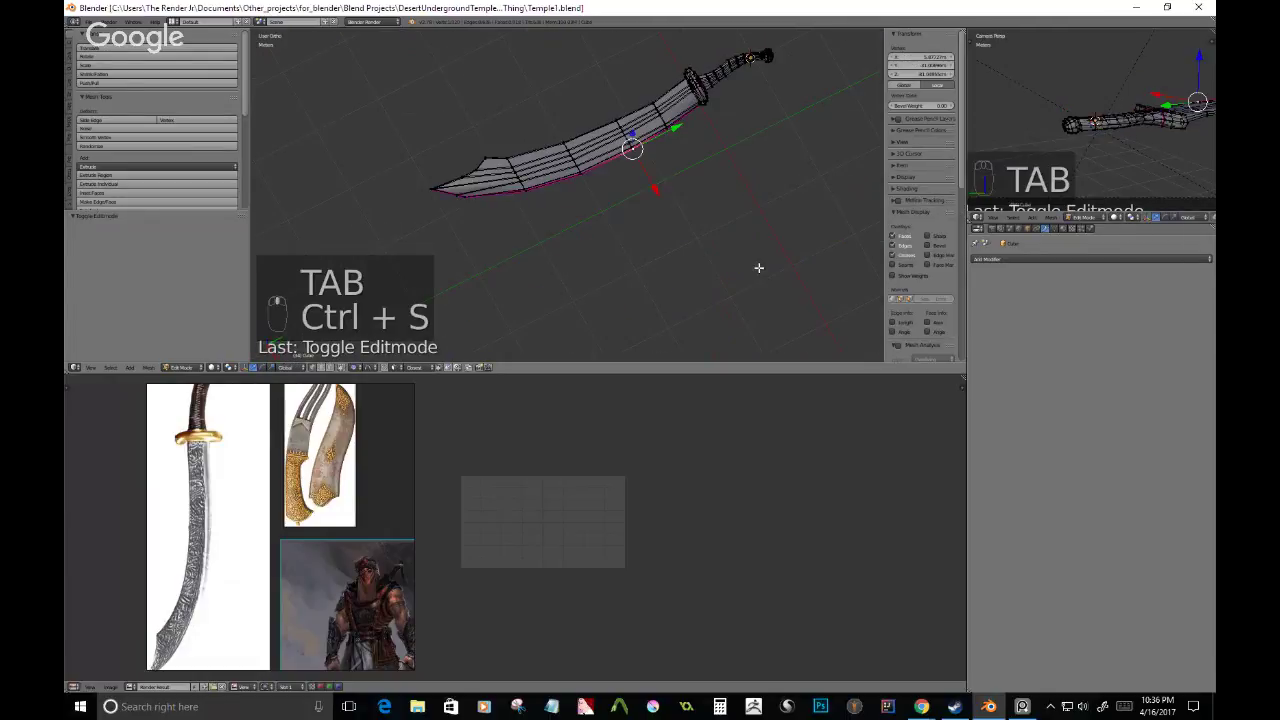
- Examine the blade's tip section and compare it with the serrated blade in the warrior reference image
key(KP_7)
scroll(668, 170, up, 3)
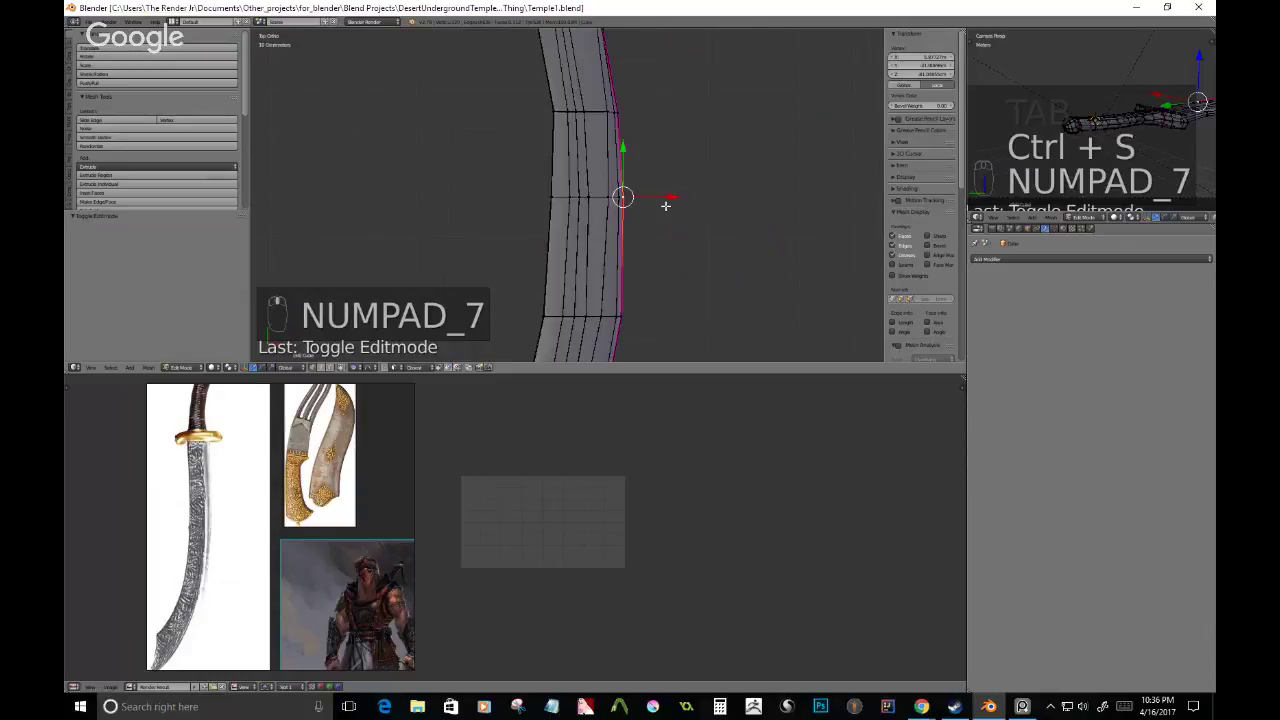
shift+middle_drag(665, 205, 669, 97)
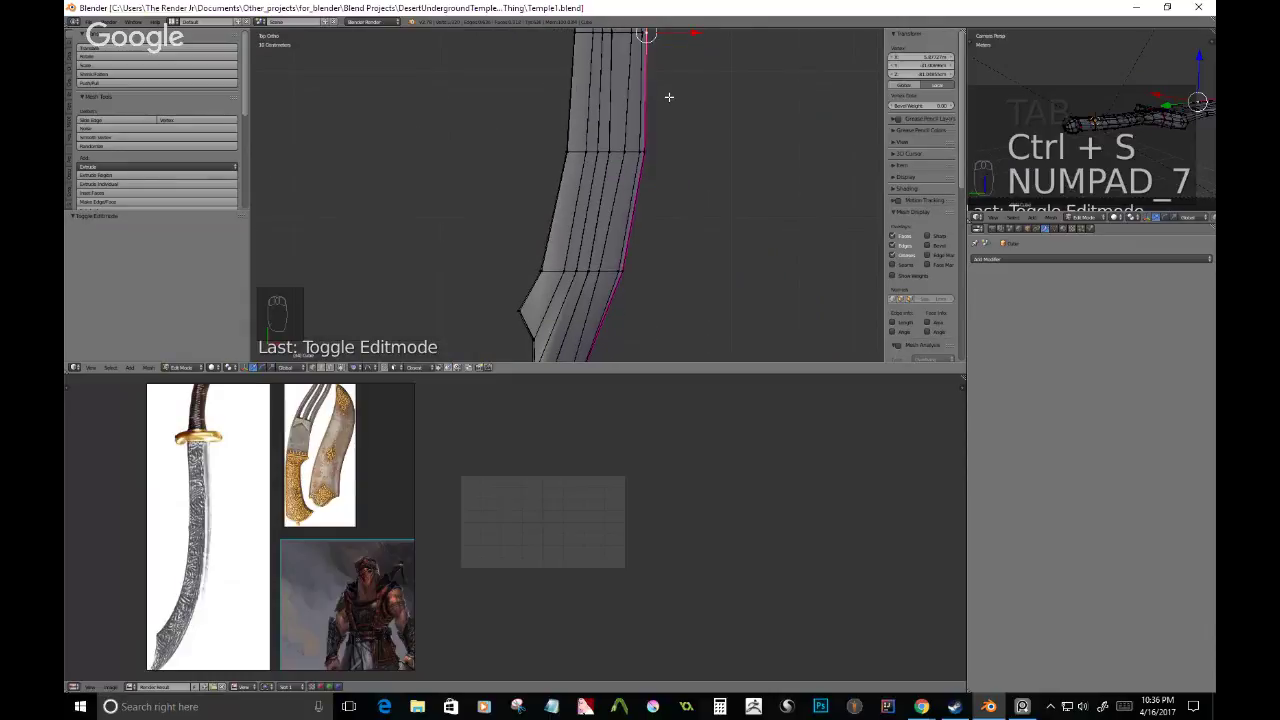
shift+middle_drag(642, 218, 638, 121)
scroll(637, 124, up, 3)
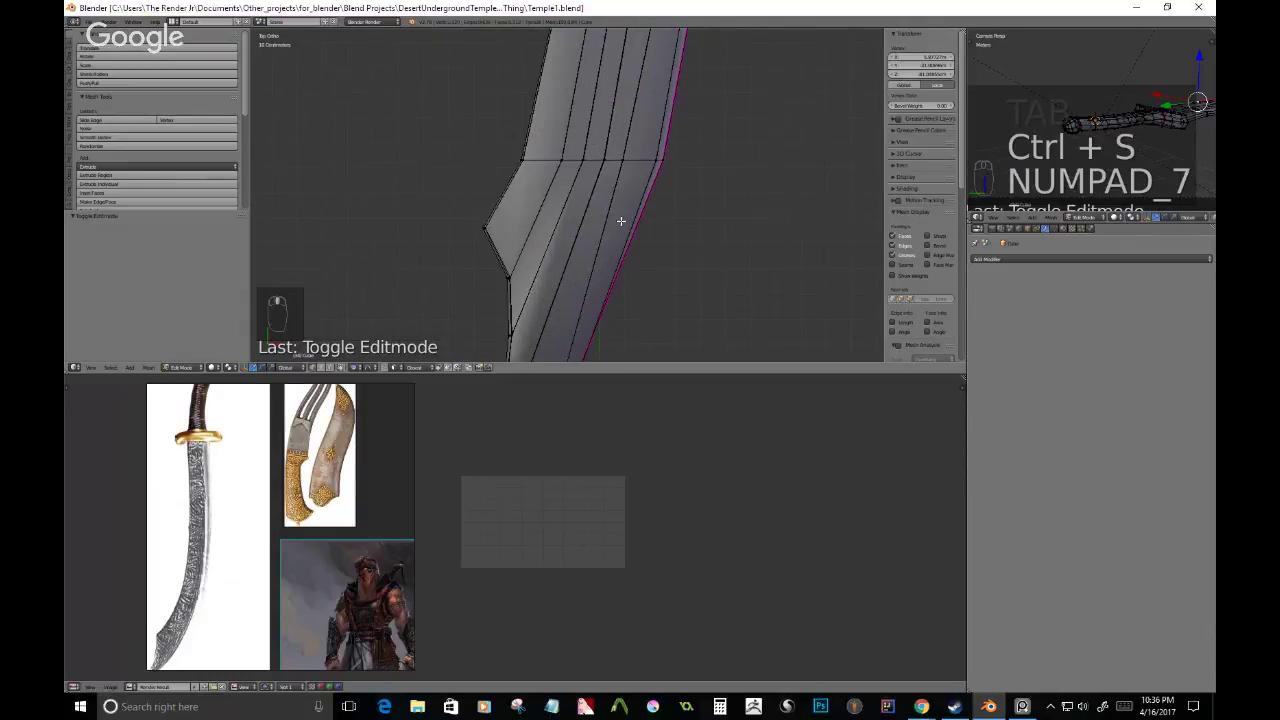
shift+middle_drag(621, 221, 574, 252)
scroll(355, 599, up, 3)
middle_drag(355, 599, 360, 525)
middle_drag(400, 657, 329, 528)
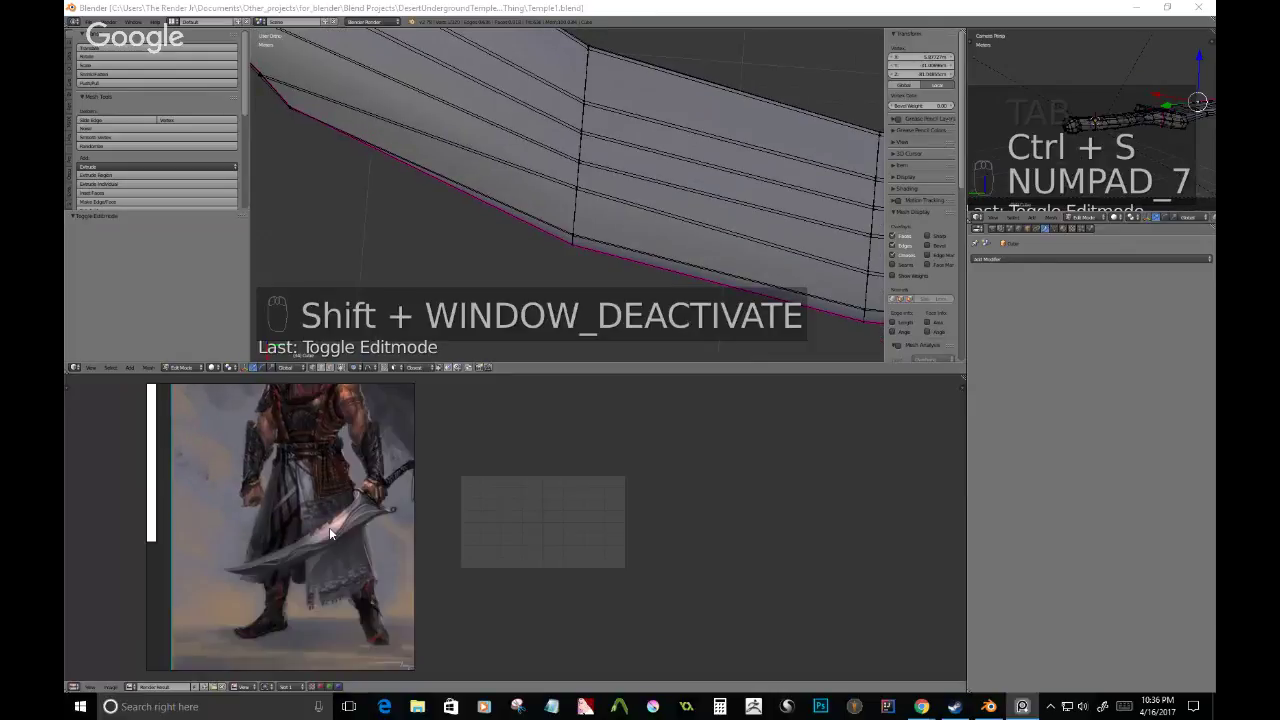
scroll(329, 527, up, 3)
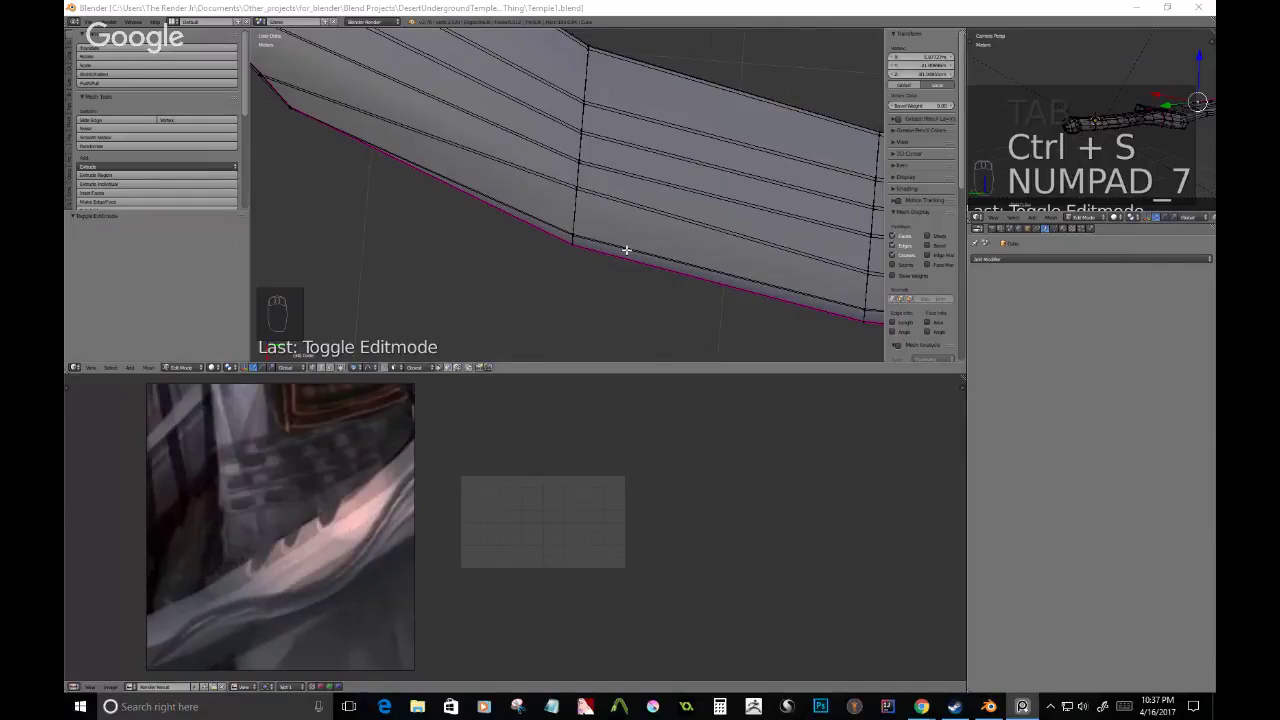
- Save the file over the existing Temple1.blend
middle_drag(626, 249, 649, 259)
key(ctrl+s)
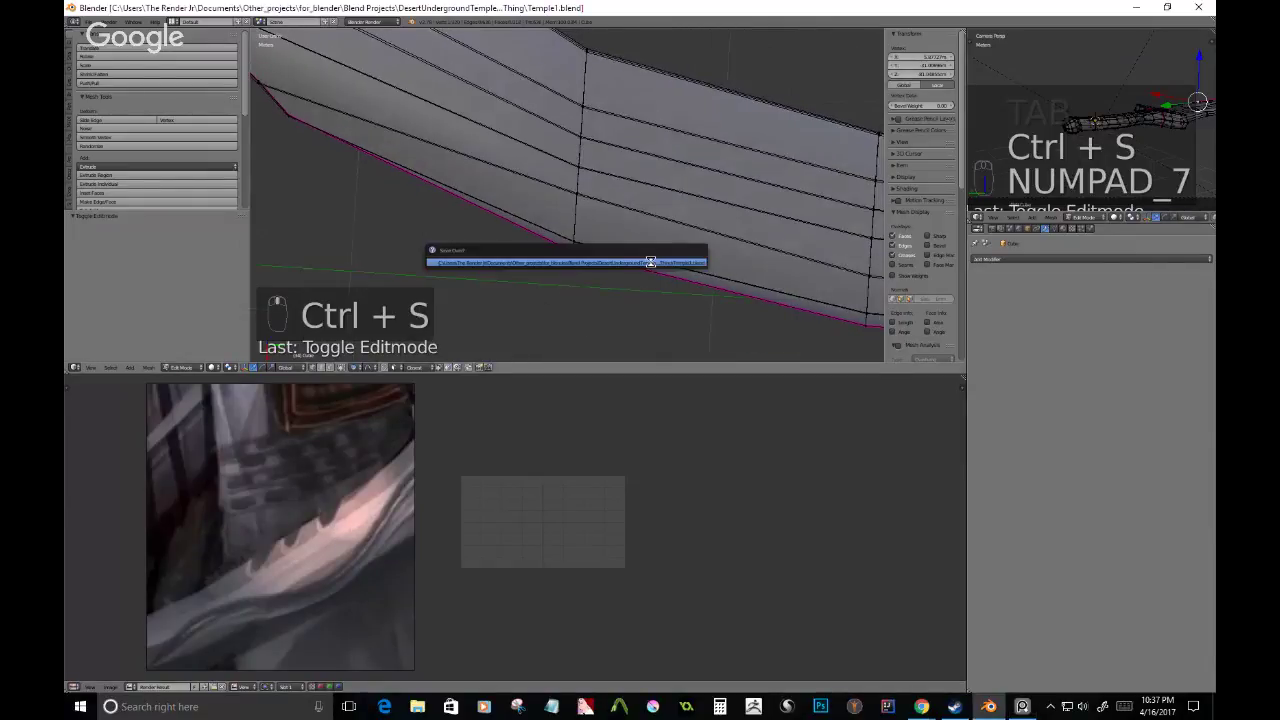
click(650, 262)
- Try adding three closely spaced edge loops across the blade's middle section, sliding the outer two close to the central one
middle_drag(650, 262, 583, 246)
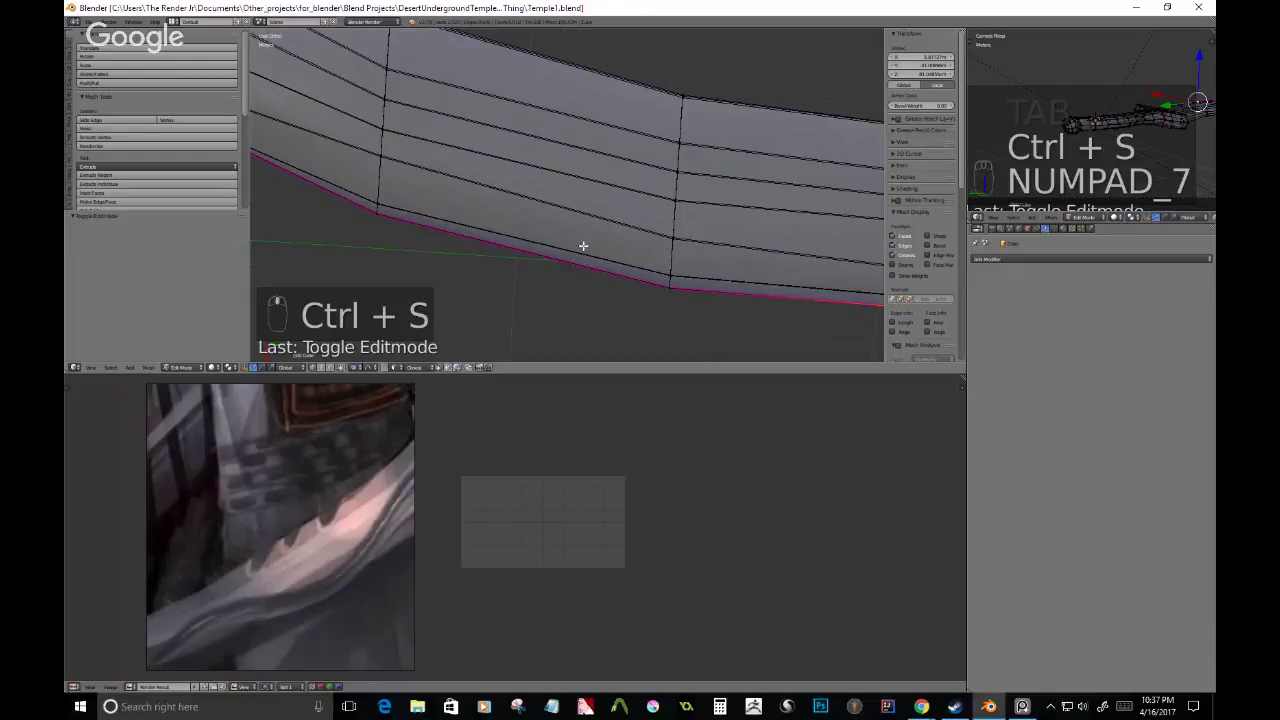
key(KP_7)
key(ctrl+r)
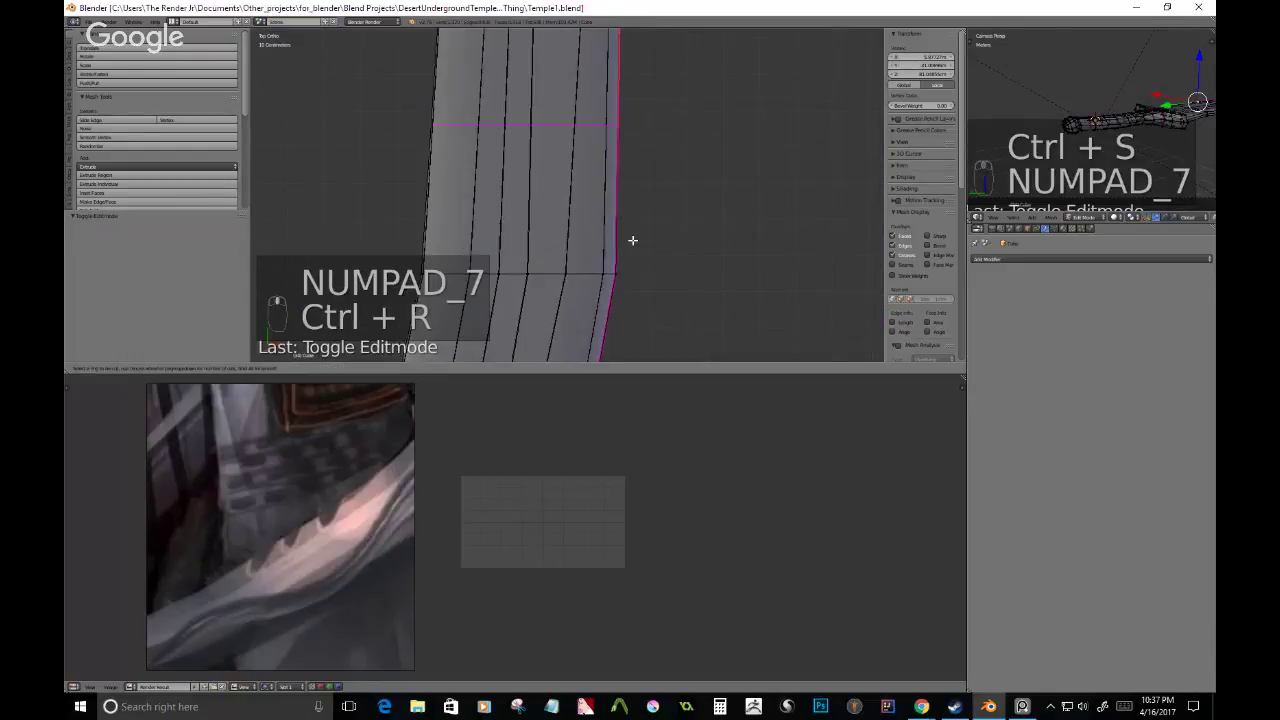
click(632, 240)
right_click(632, 240)
key(ctrl+r)
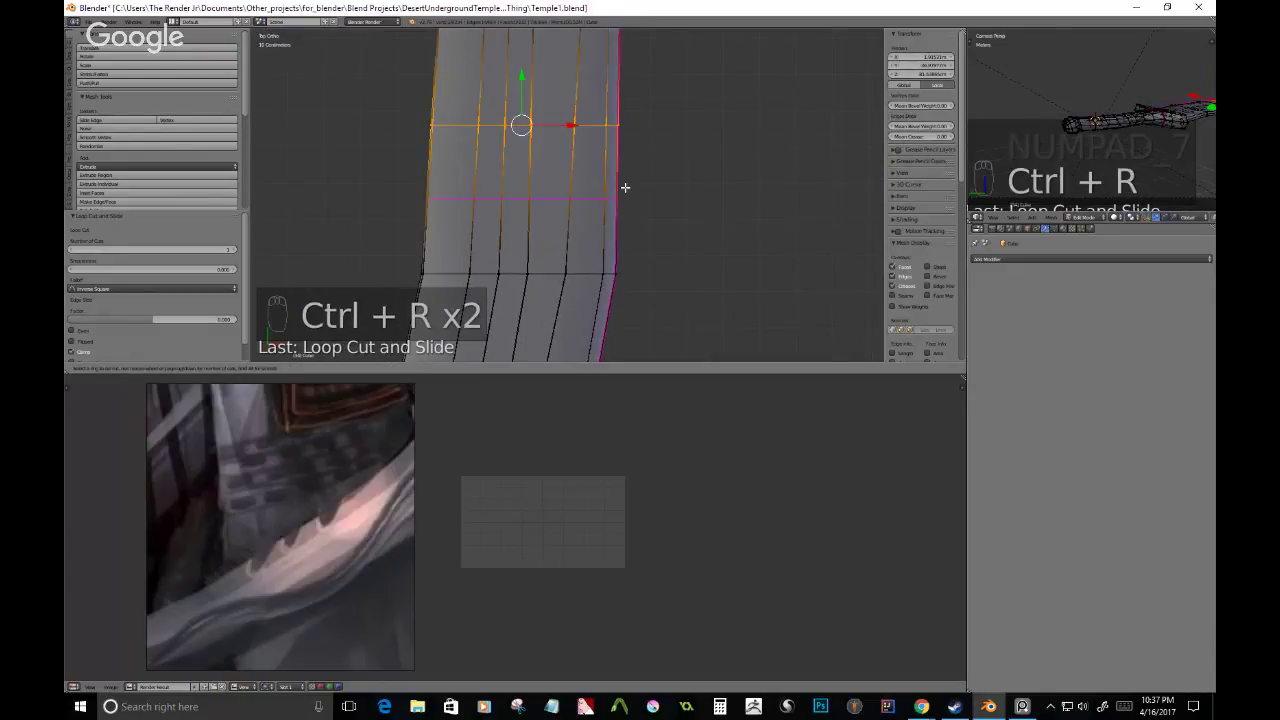
click(625, 187)
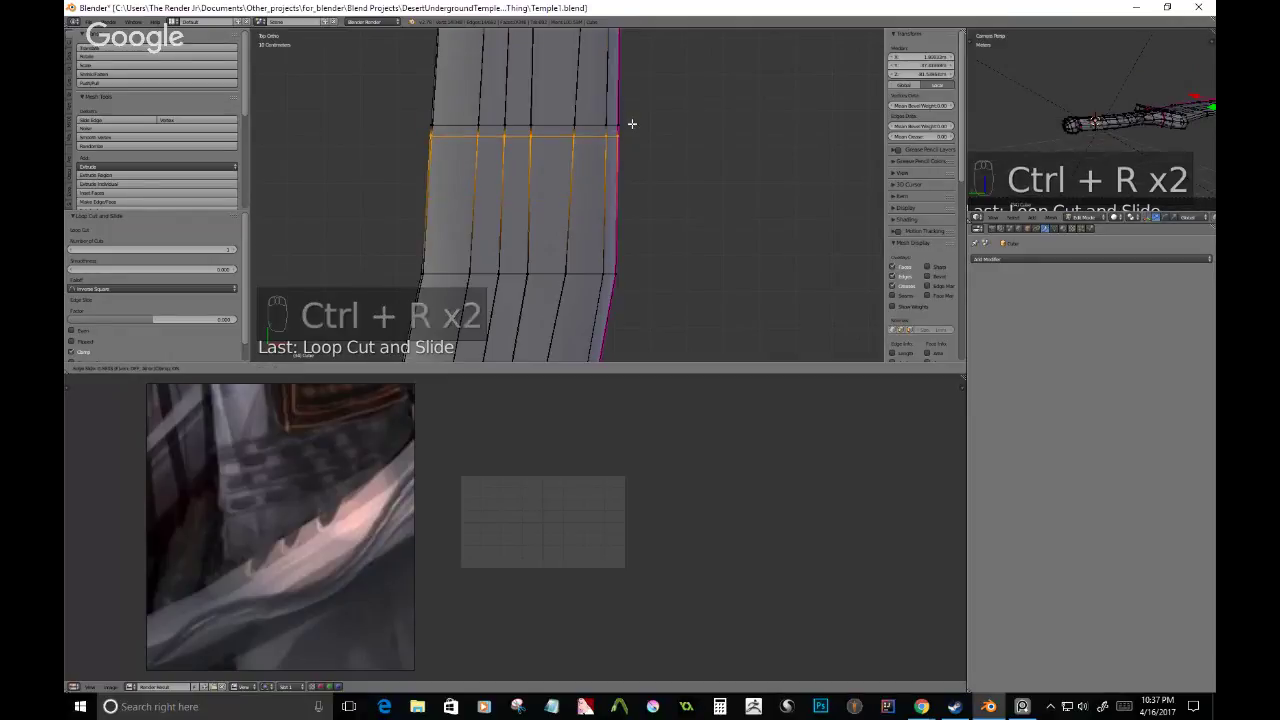
click(631, 118)
key(r)
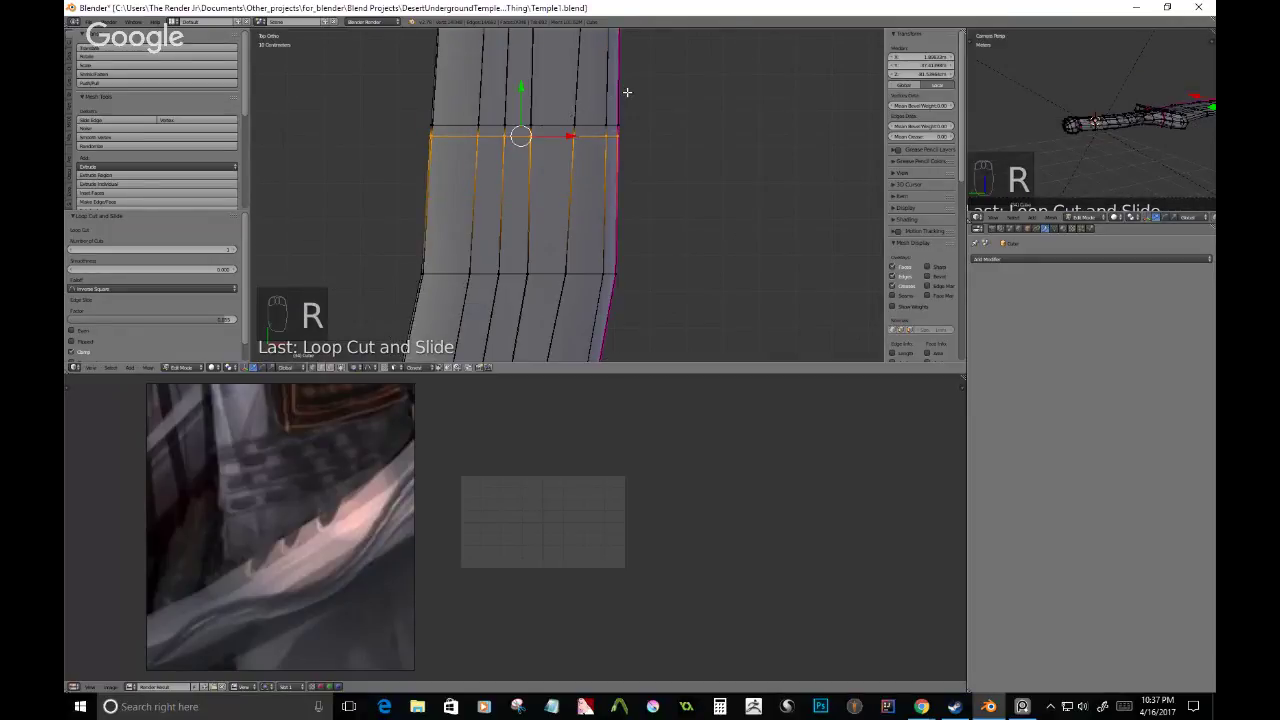
key(ctrl+r)
click(624, 115)
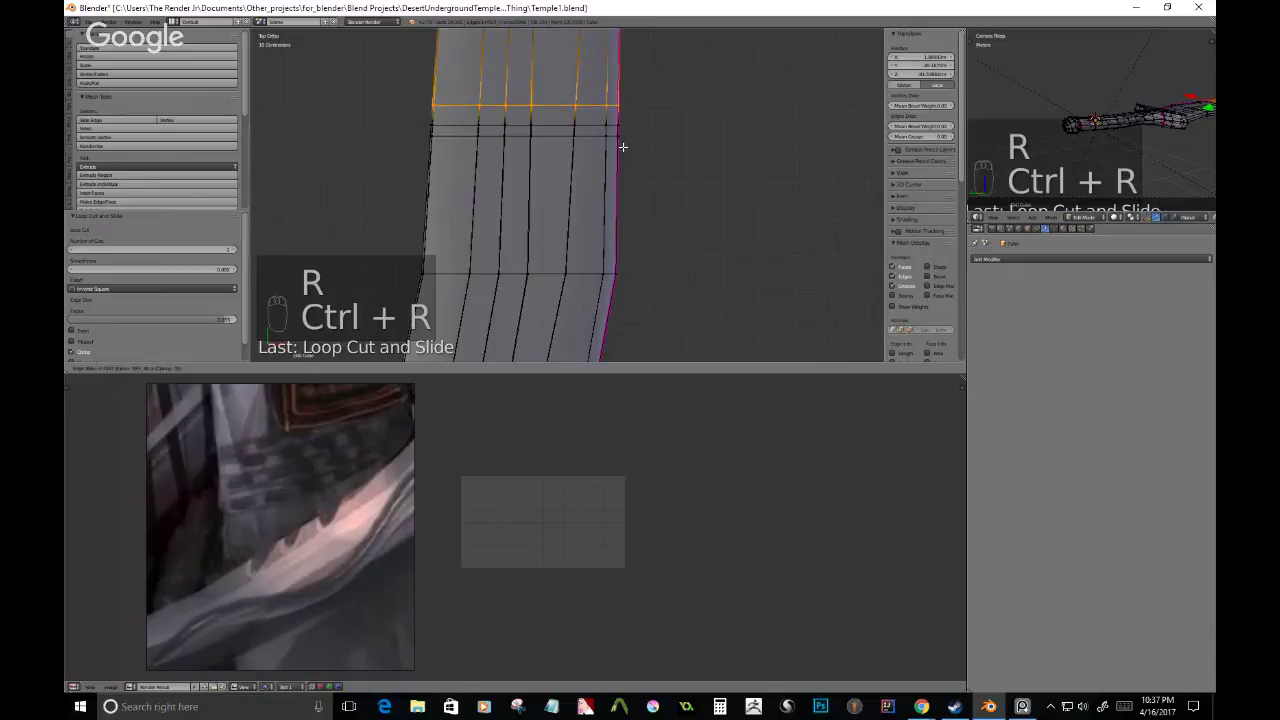
click(625, 150)
- Move the central loop's vertex on the creased edge inward along X with a small proportional influence to form a first notch
right_click(622, 124)
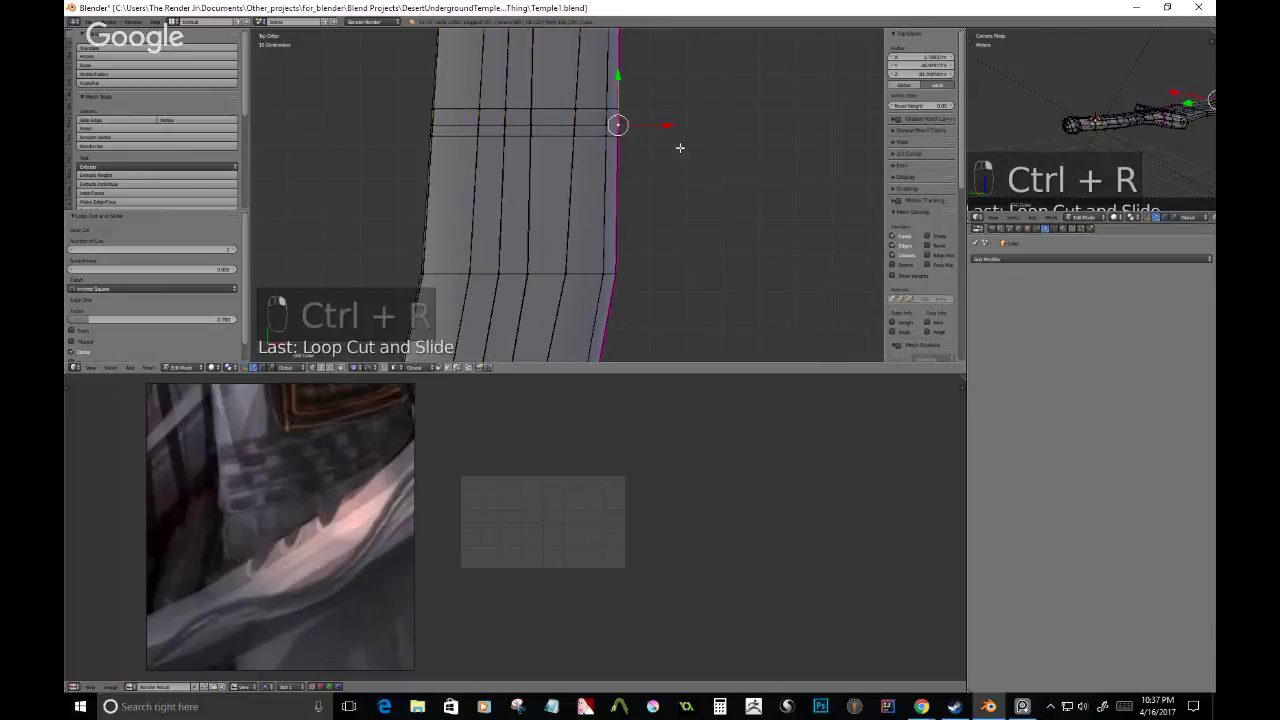
key(g)
scroll(686, 150, up, 5)
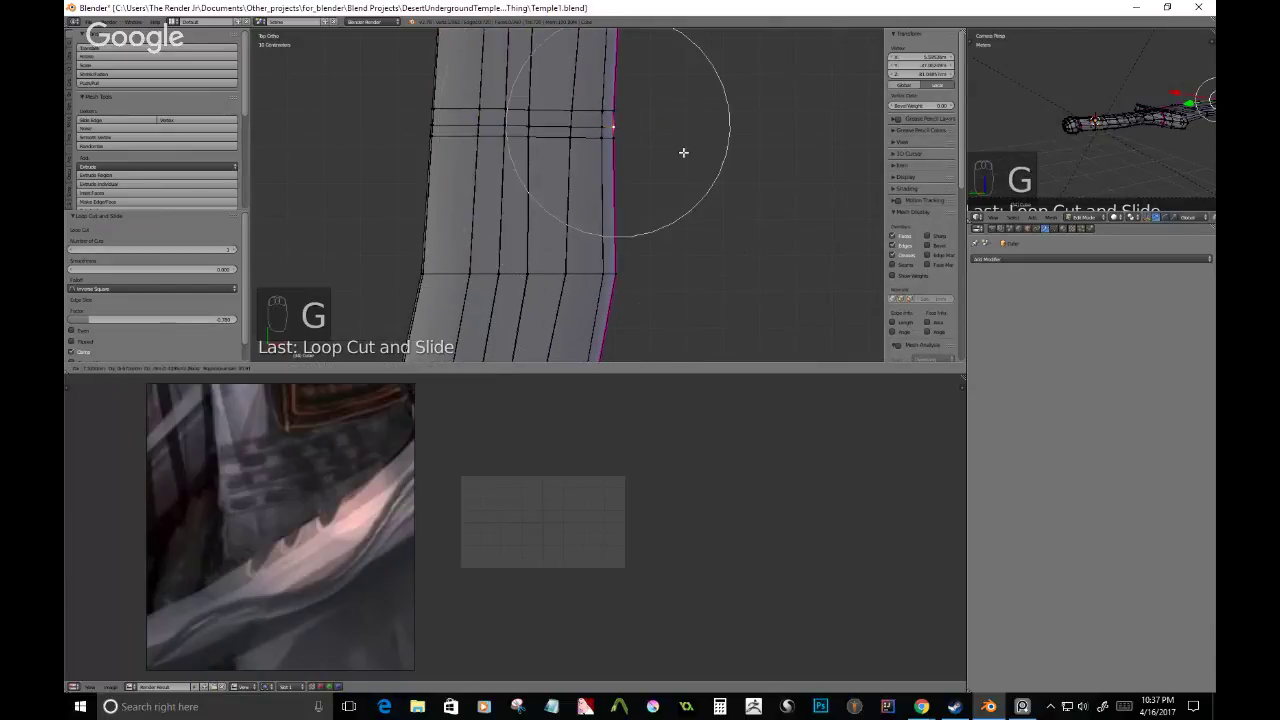
scroll(682, 152, up, 9)
key(x)
scroll(672, 148, up, 4)
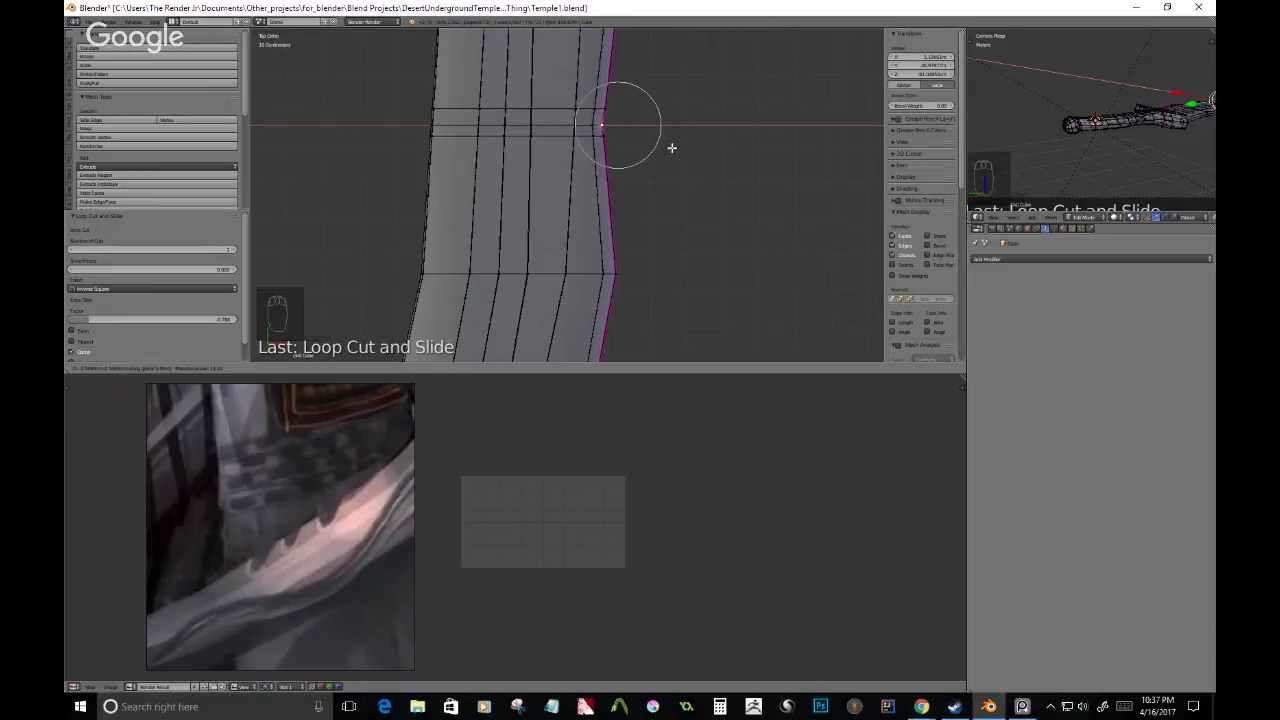
scroll(668, 146, up, 3)
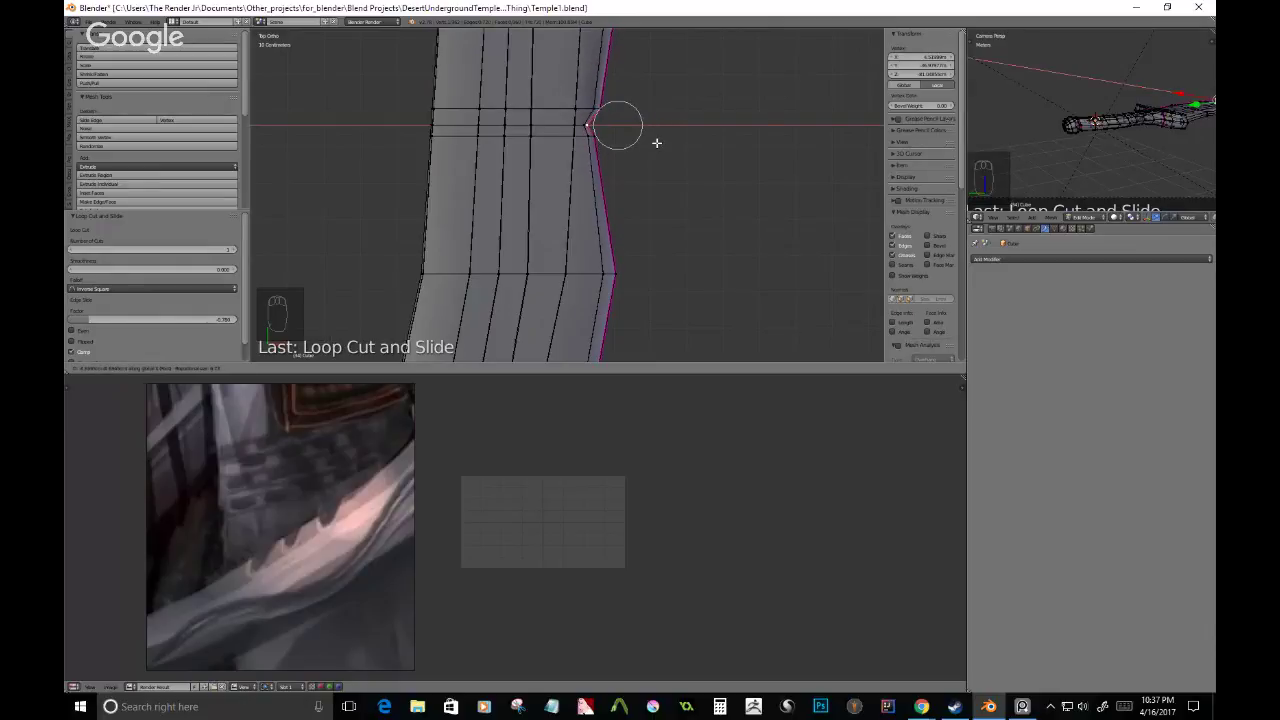
click(656, 143)
- Add two more edge loops just above the first notch, slid close to the existing loops
shift+middle_drag(640, 134, 674, 266)
key(ctrl+r)
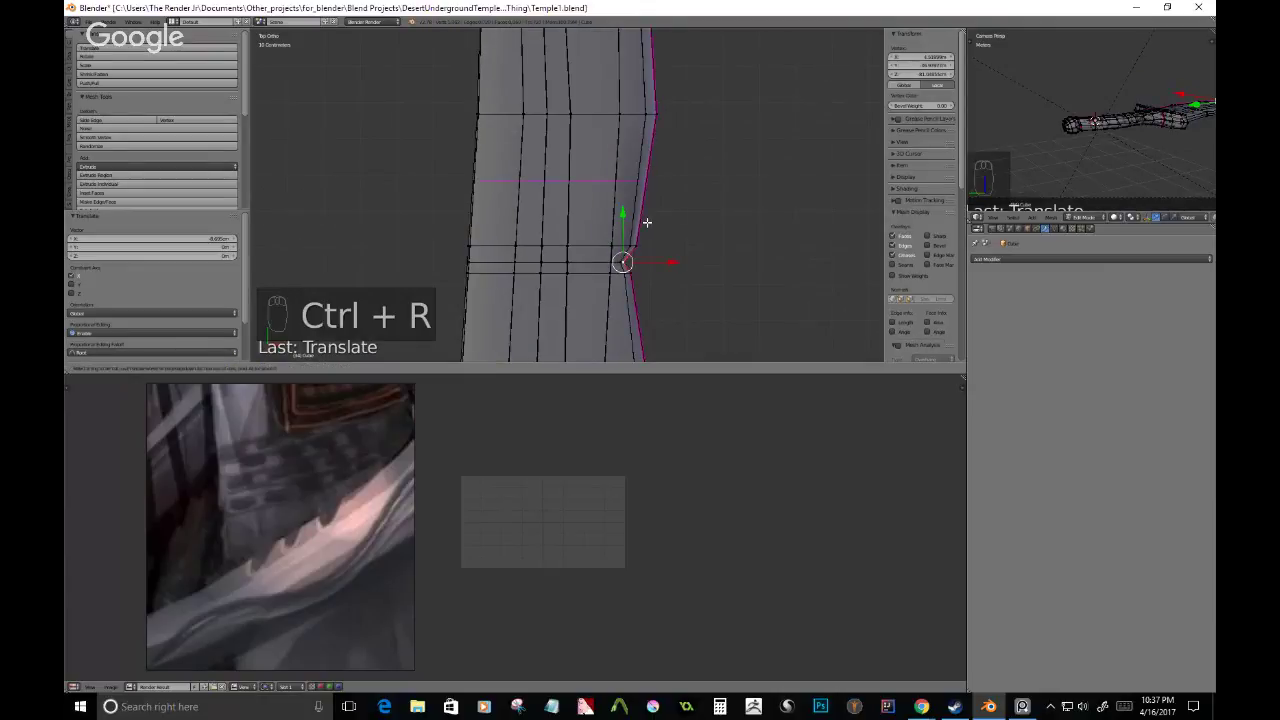
click(643, 249)
click(650, 274)
key(ctrl+r)
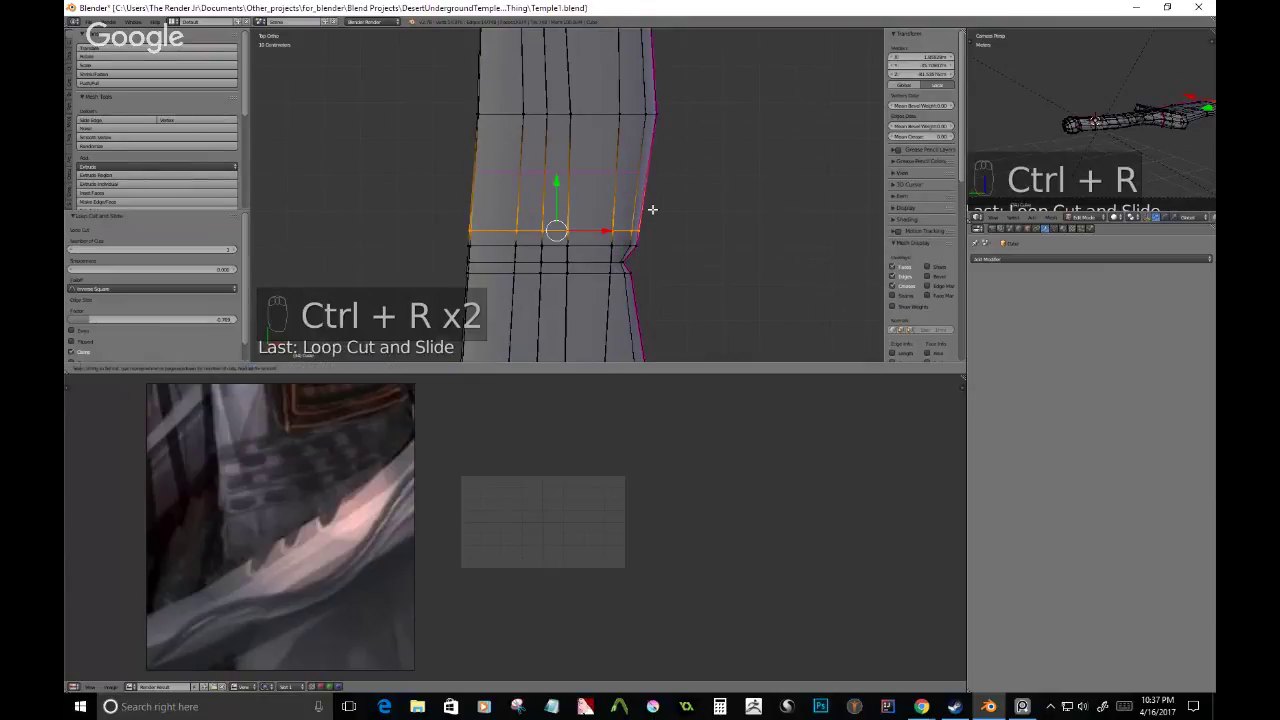
click(651, 209)
click(656, 255)
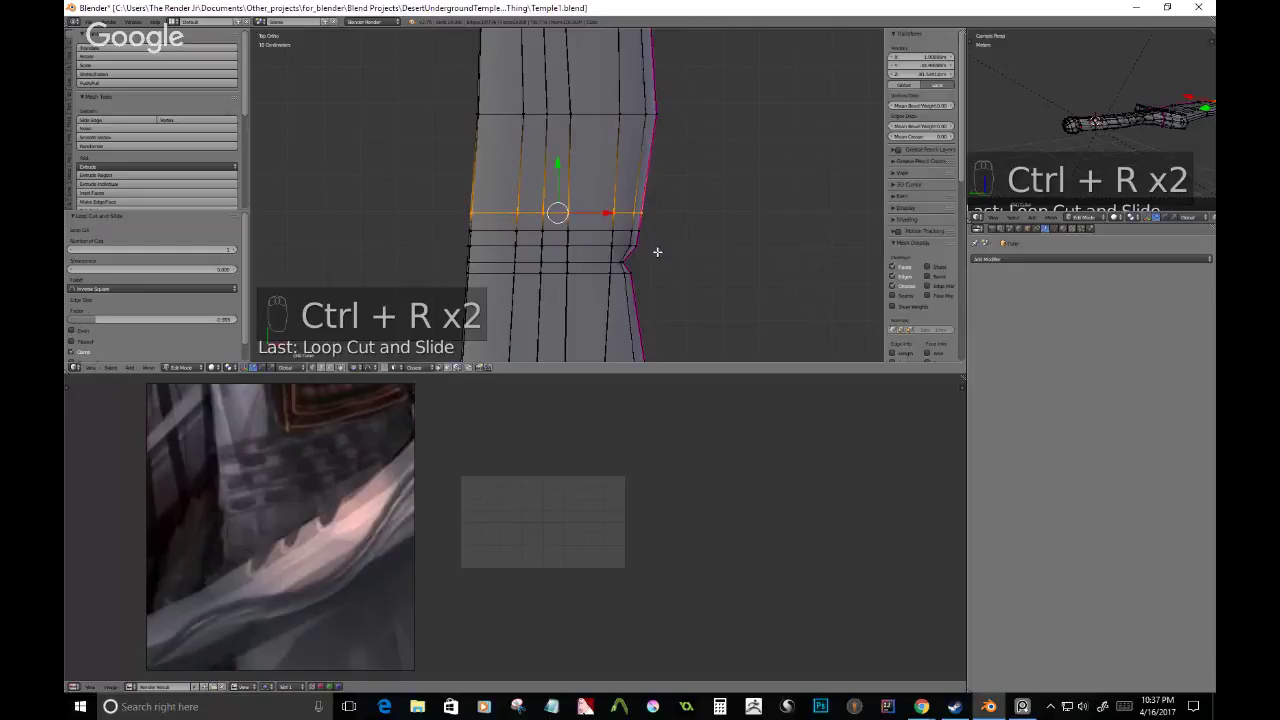
- Move the creased-edge vertex above the first notch inward along X with reduced proportional influence to form a second notch
right_click(640, 229)
key(g)
key(x)
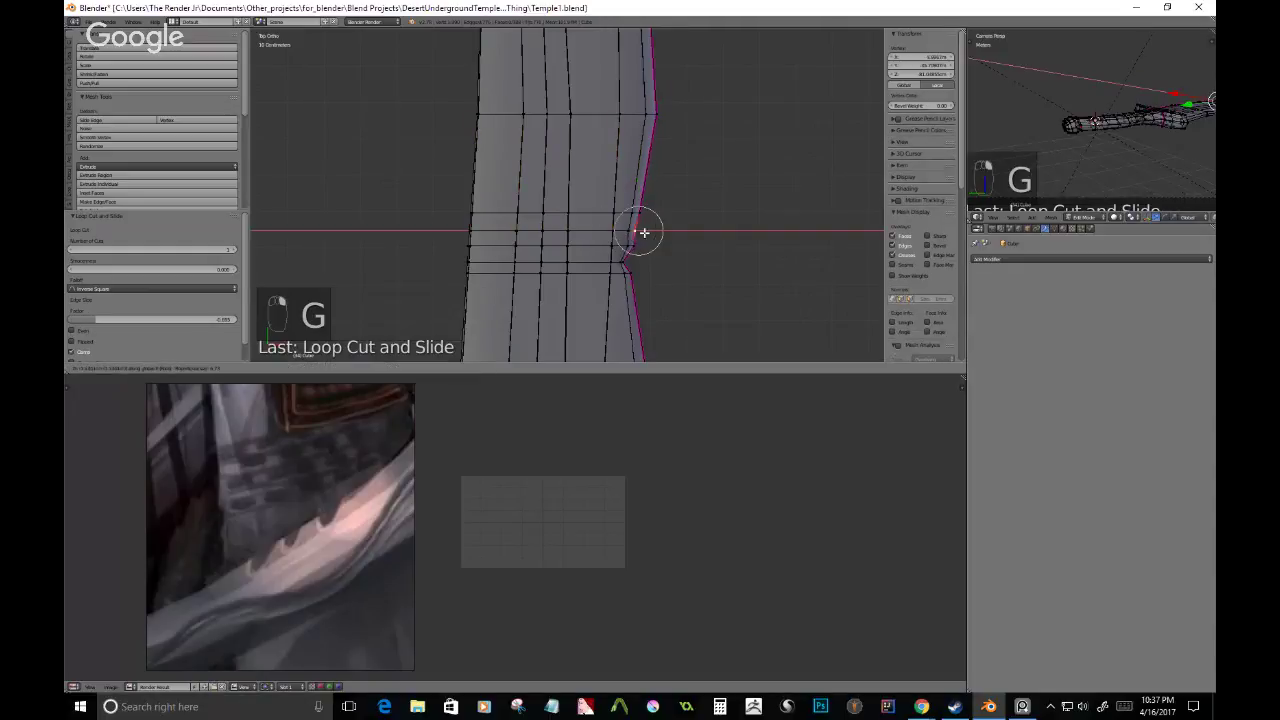
scroll(641, 233, up, 3)
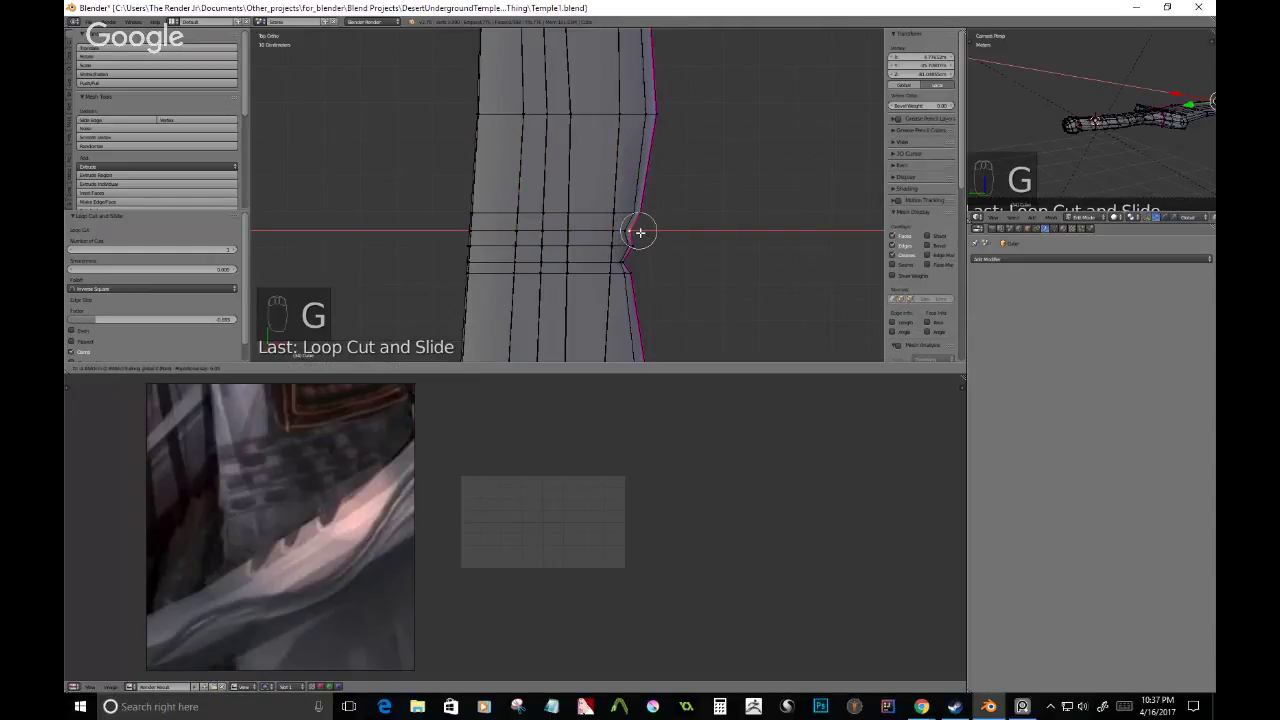
click(640, 233)
- Add three edge loops across the blade below the first notch, each halving the spacing toward it
ctrl+scroll(654, 255, down, 4)
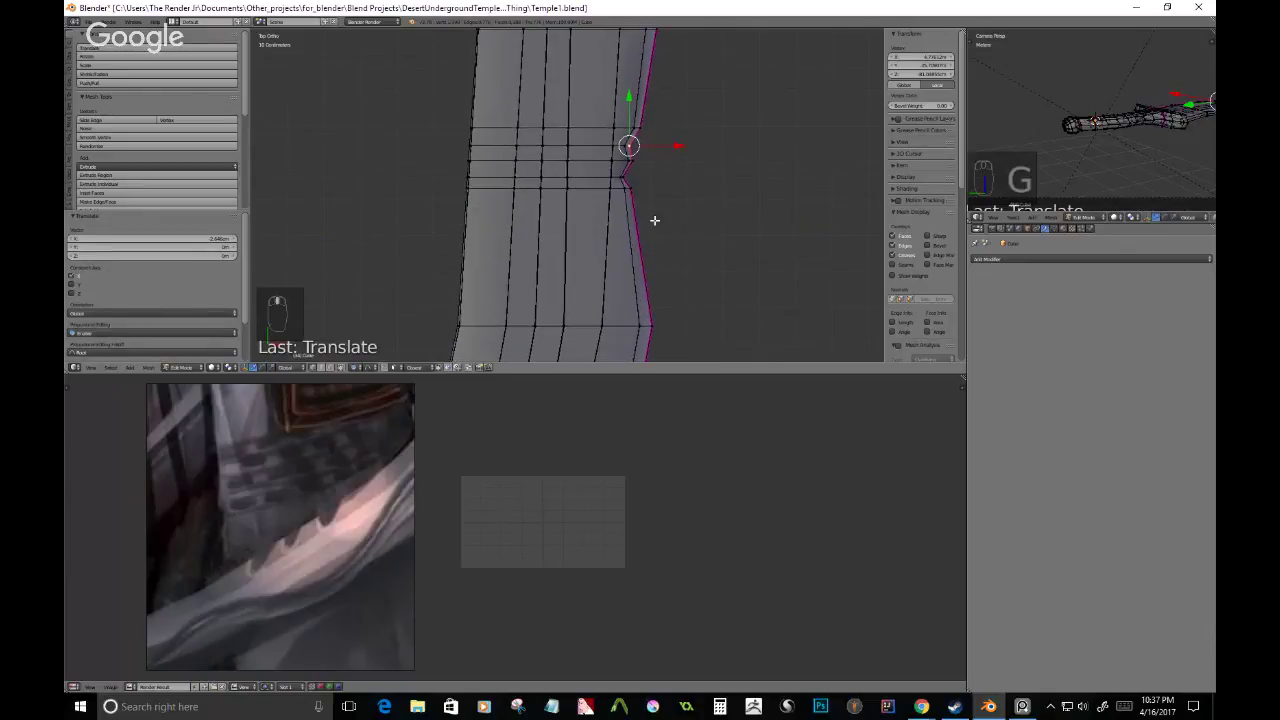
key(ctrl+r)
key(ctrl+r)
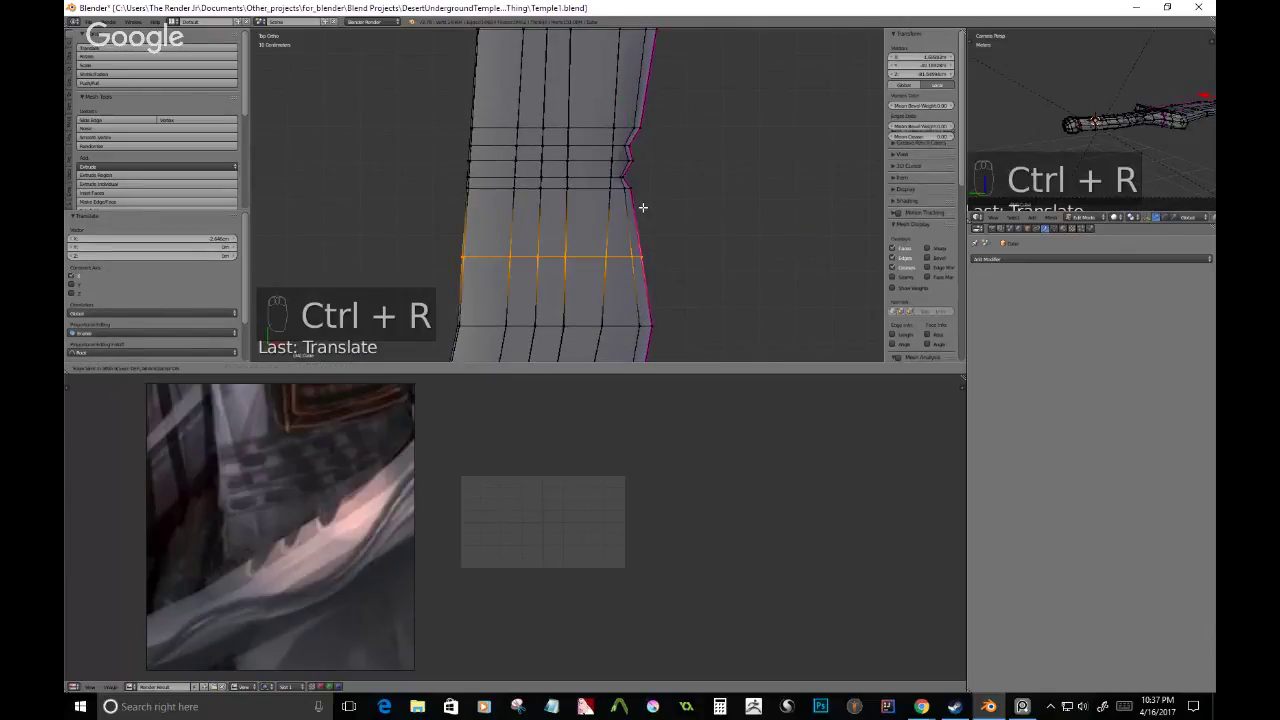
click(643, 210)
key(ctrl+r)
click(643, 220)
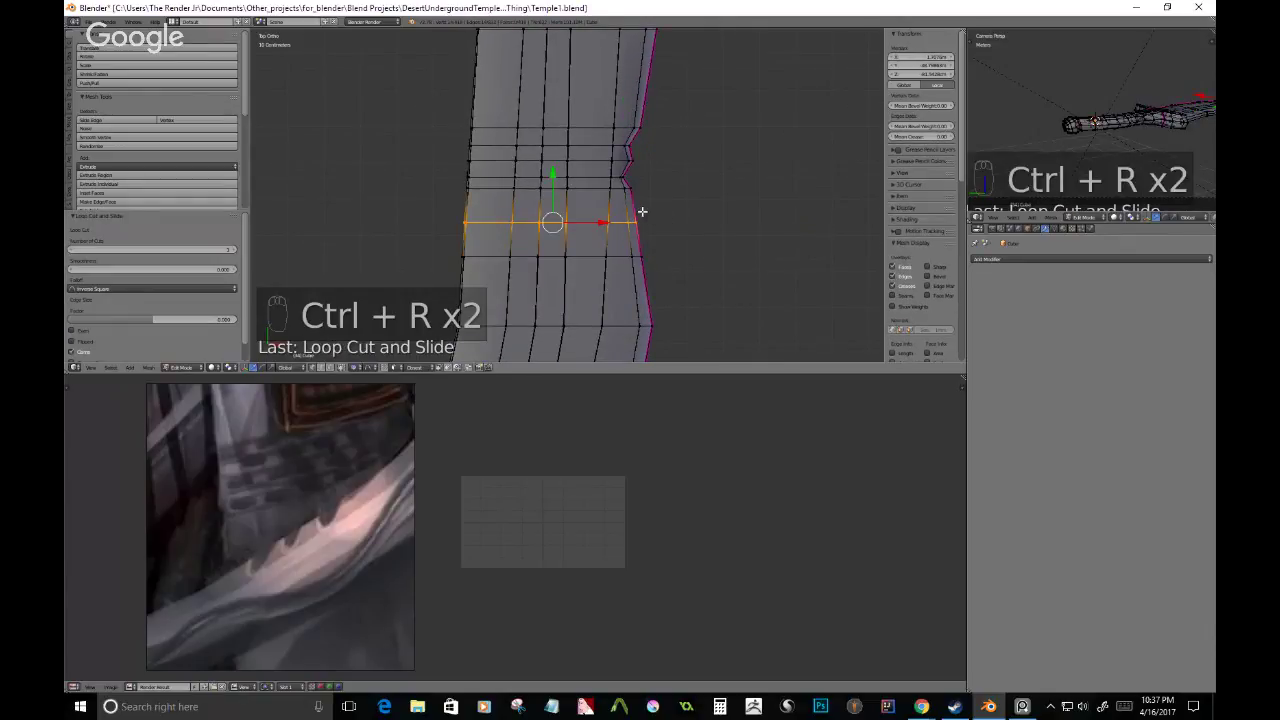
key(ctrl+r)
click(639, 206)
click(637, 205)
- Move the creased-edge vertex just below the first notch inward along X to form a third notch
right_click(636, 205)
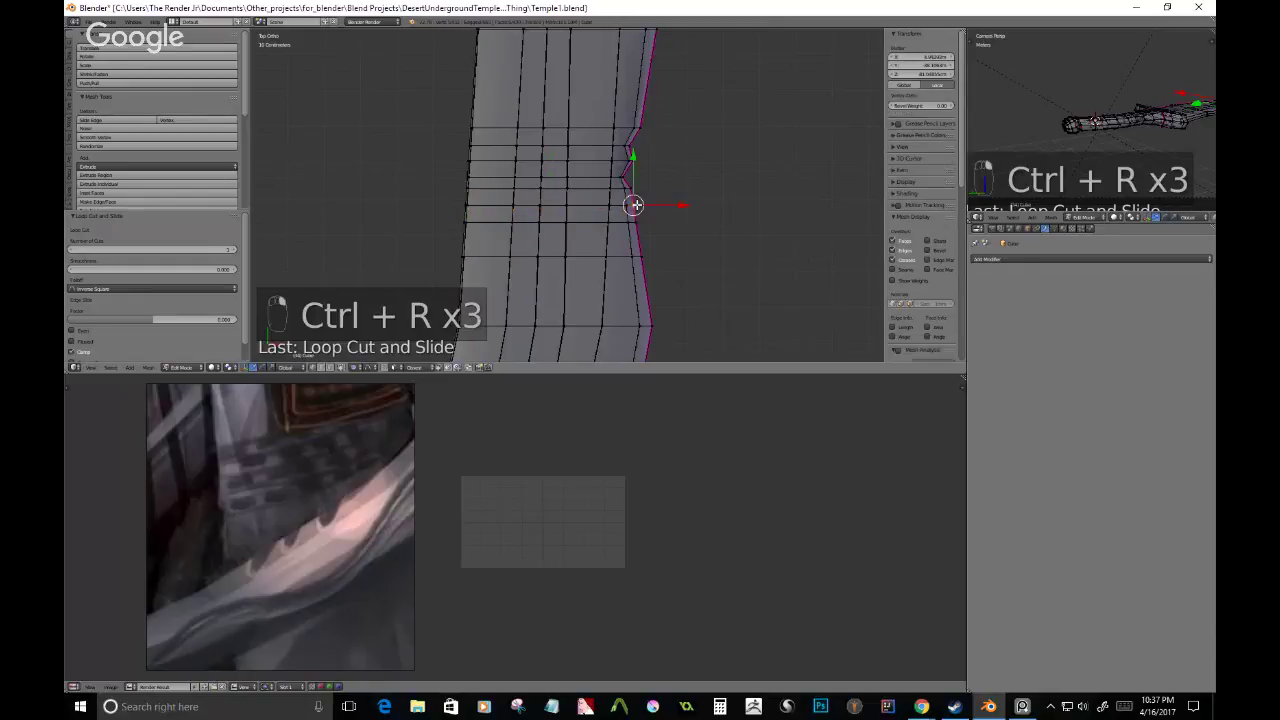
key(g)
key(x)
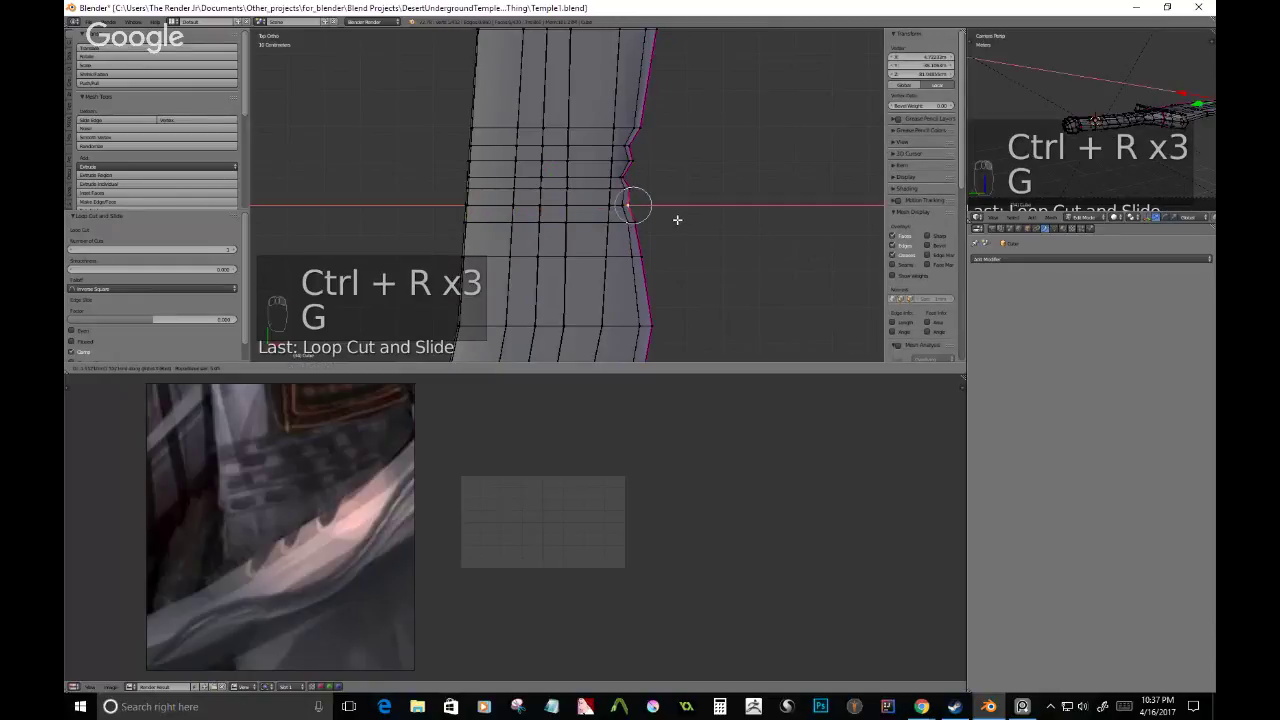
click(672, 218)
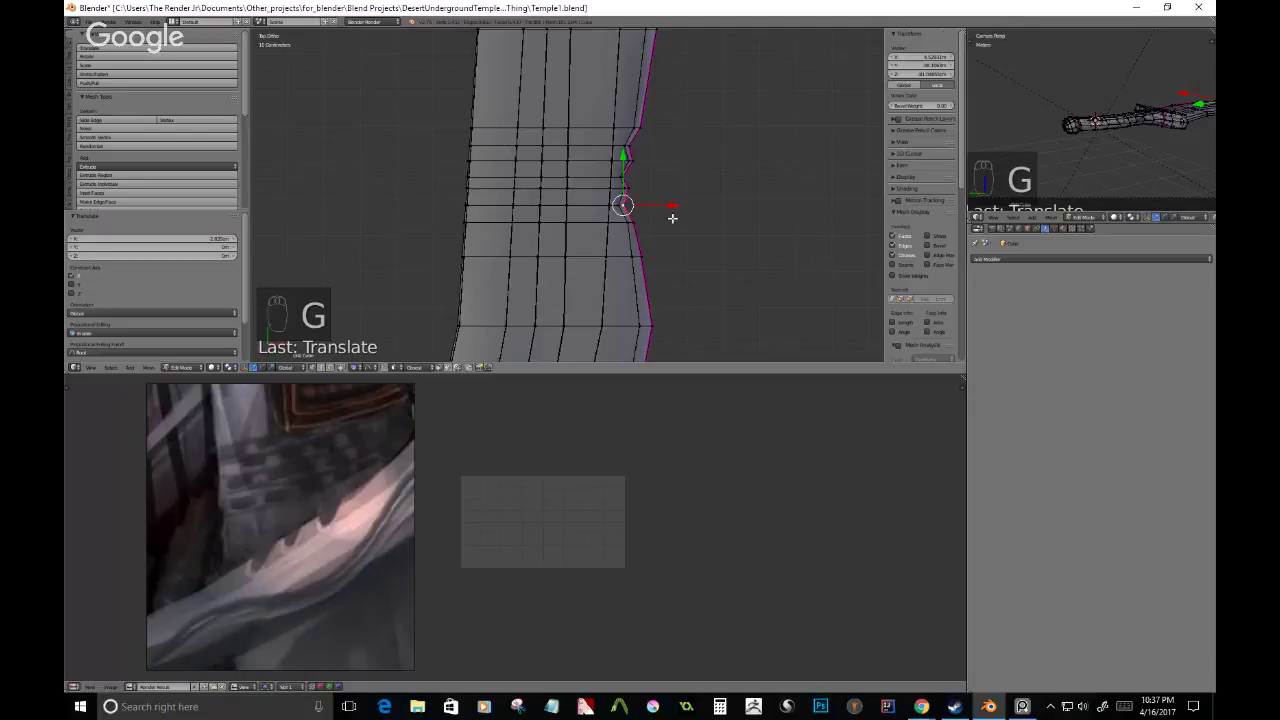
- Add one more edge loop below the third notch and move its creased-edge vertex inward along X
shift+middle_drag(641, 245, 634, 212)
key(ctrl+r)
click(639, 207)
right_click(639, 207)
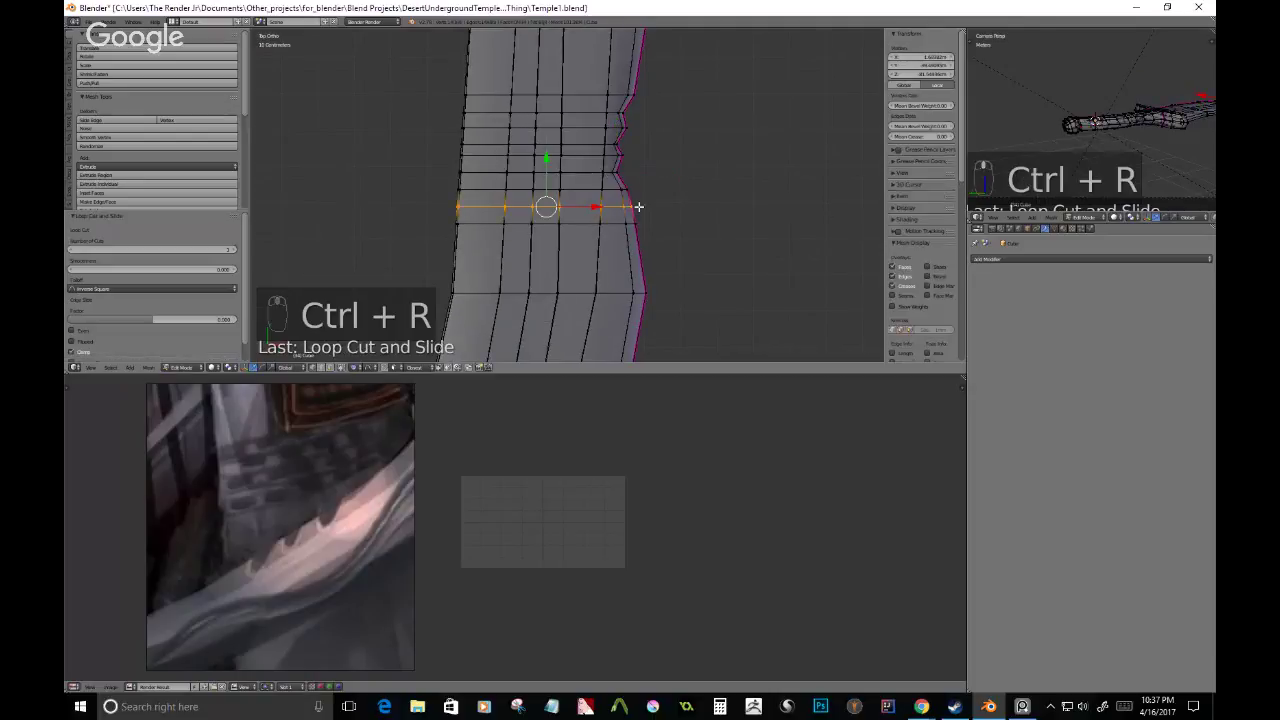
right_click(638, 207)
key(b)
drag(650, 202, 629, 213)
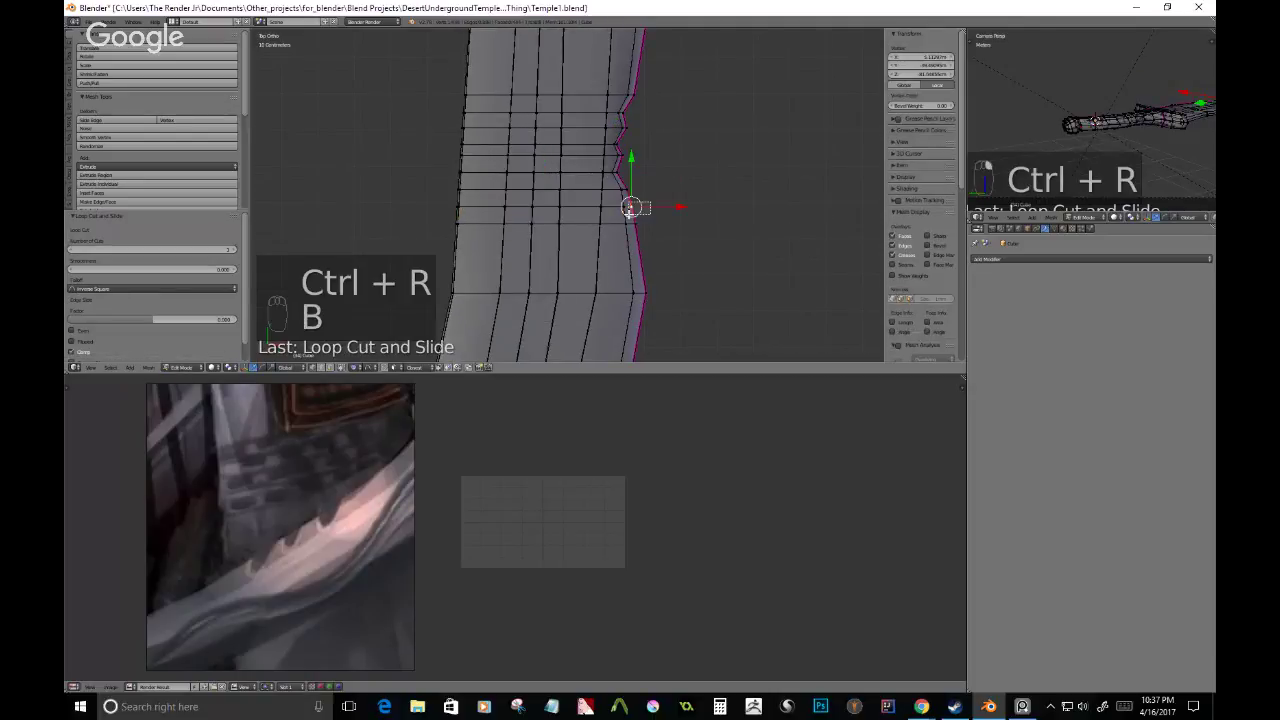
key(g)
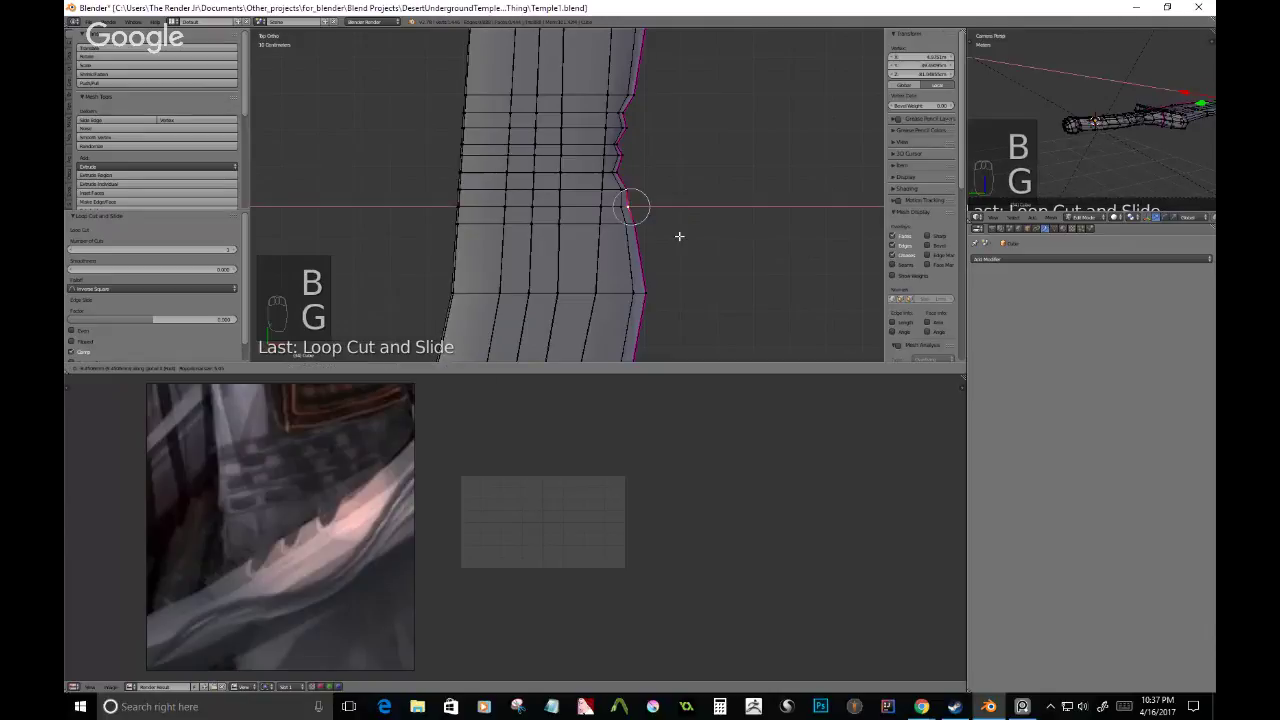
click(673, 235)
- Inspect the serrations, then undo all the notch moves and loop cuts back to the smooth blade
scroll(645, 272, down, 5)
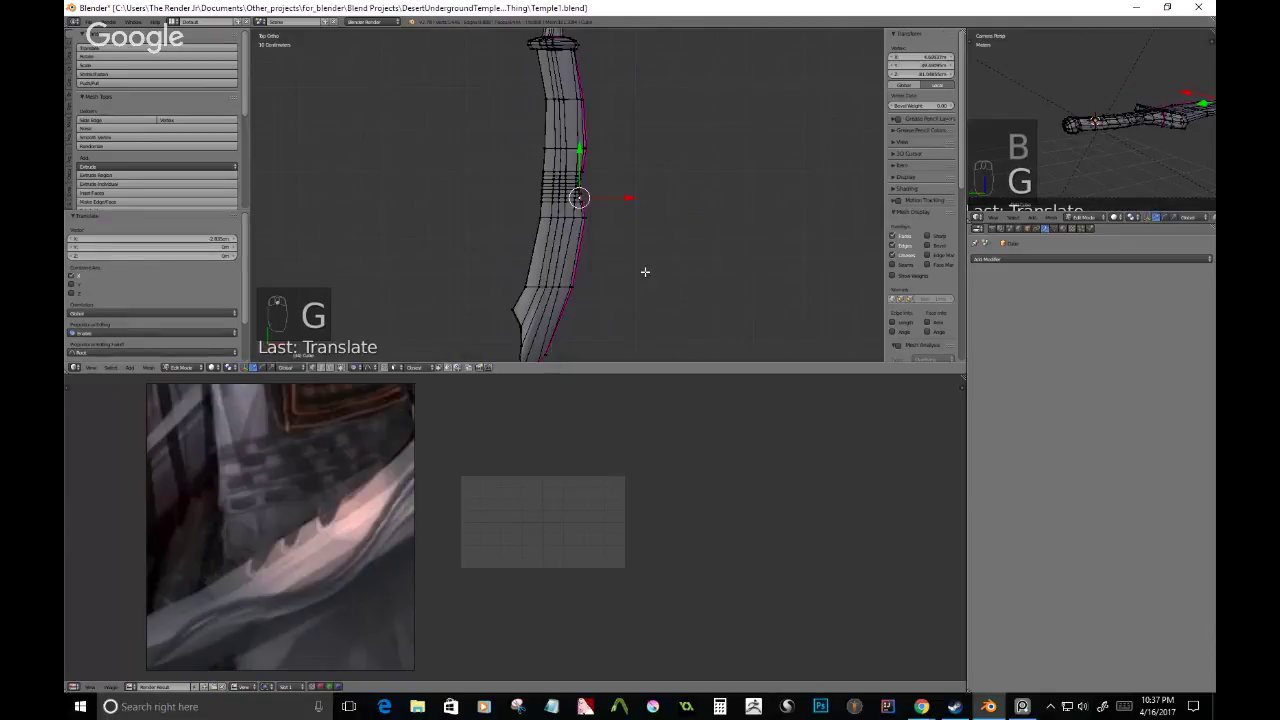
scroll(645, 272, up, 3)
scroll(628, 268, up, 1)
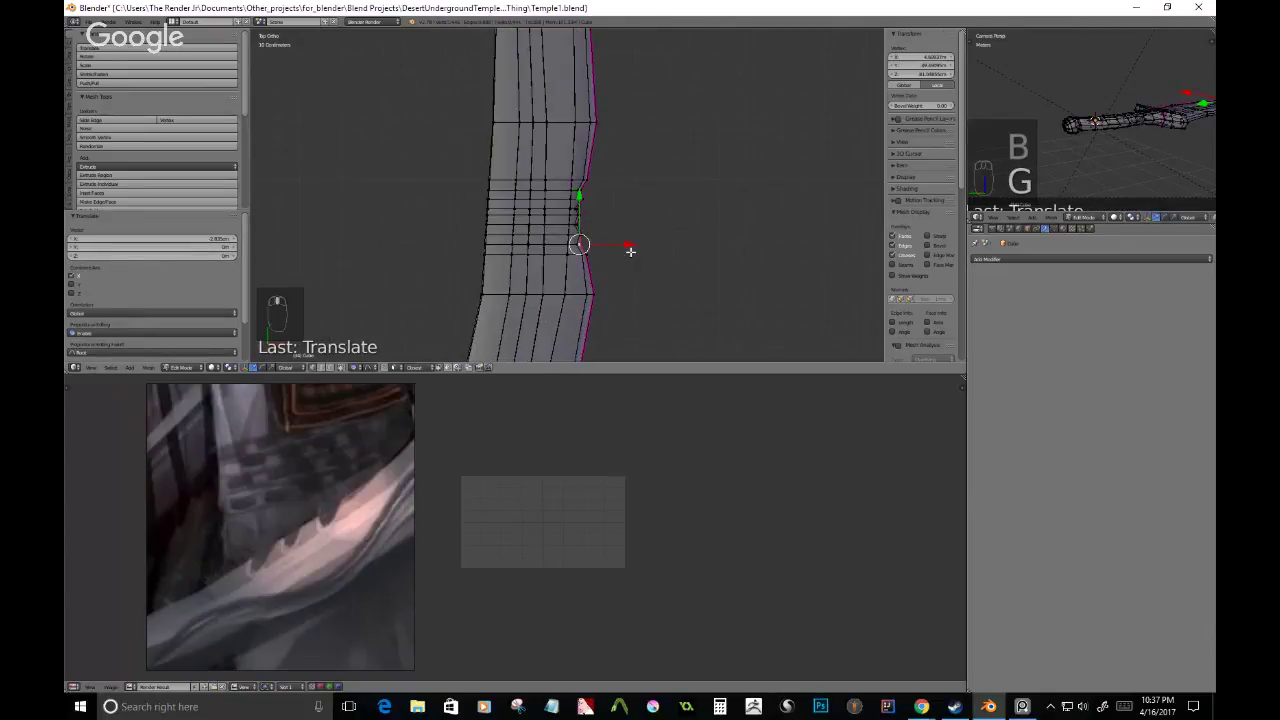
shift+middle_drag(603, 260, 734, 269)
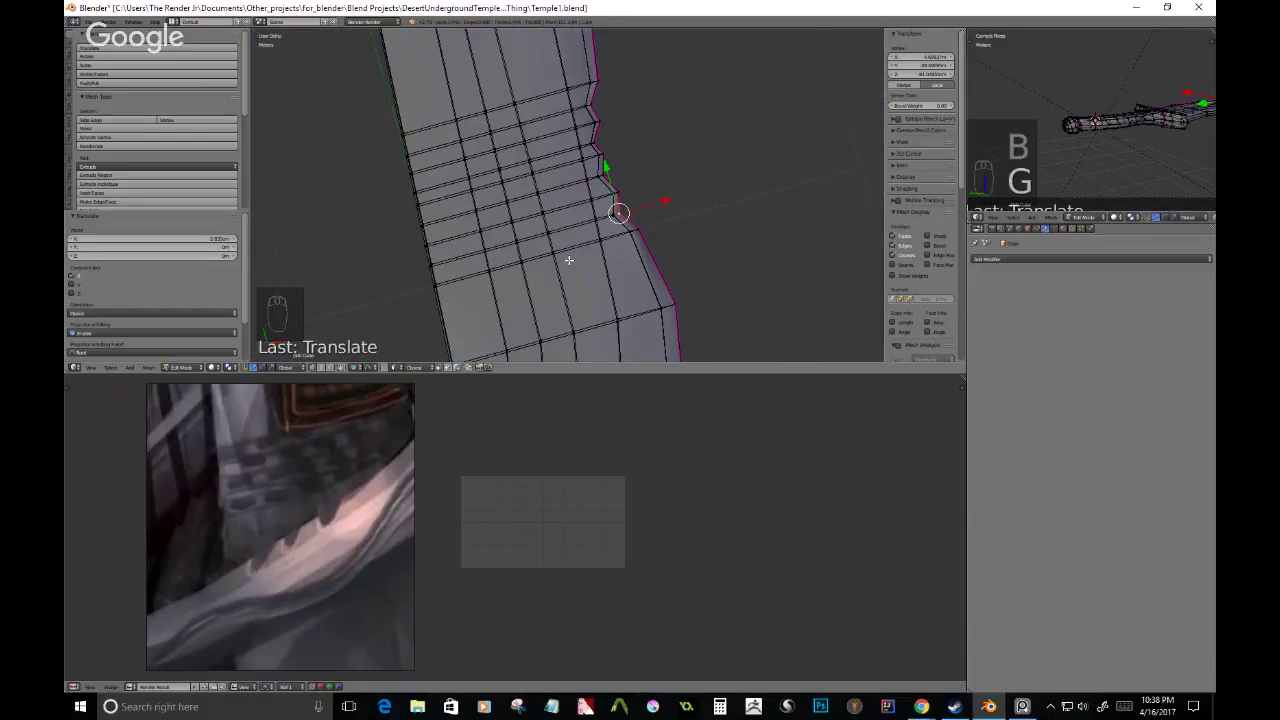
middle_drag(569, 260, 610, 226)
key(ctrl+z)
key(ctrl+z)
key(ctrl+z)
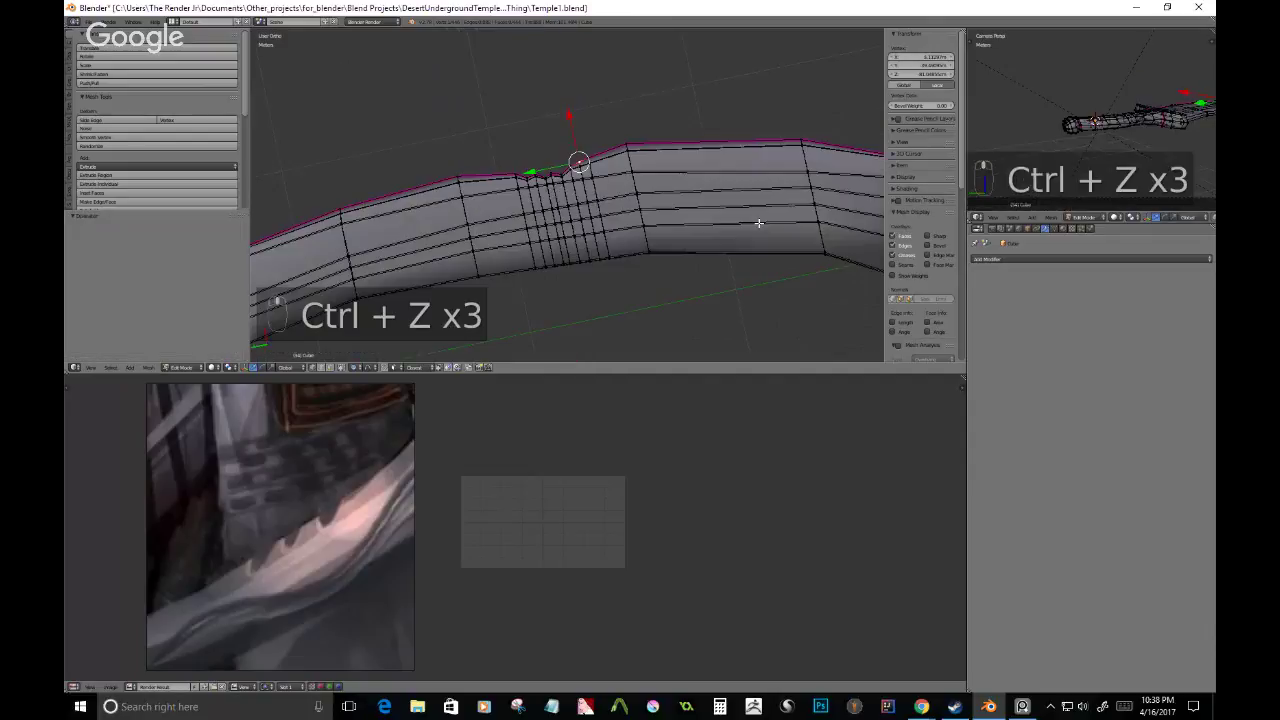
key(ctrl+z)
key(ctrl+z)
key(ctrl+z)
key(ctrl+z)
key(ctrl+z)
key(ctrl+z)
key(ctrl+z)
key(ctrl+z)
key(ctrl+z)
key(ctrl+z)
key(ctrl+z)
key(ctrl+z)
key(ctrl+z)
key(ctrl+z)
key(ctrl+z)
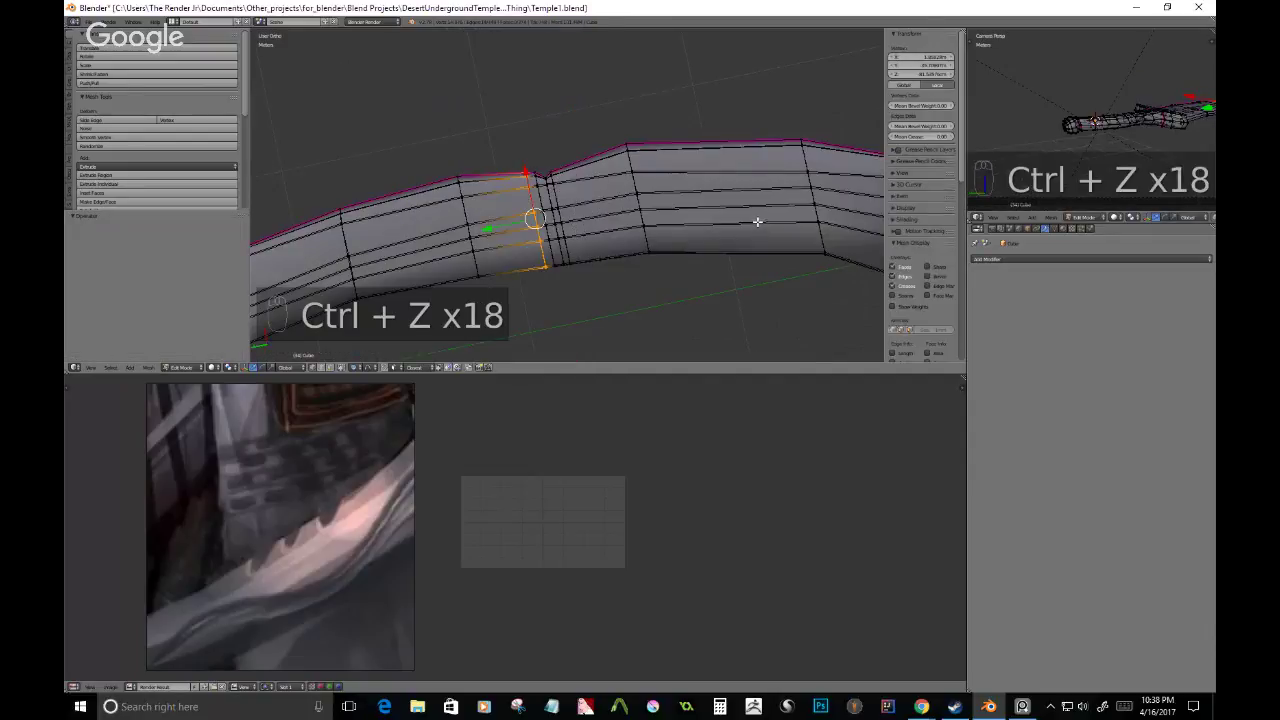
key(ctrl+z)
key(ctrl+z)
key(ctrl+z)
key(ctrl+z)
key(ctrl+z)
key(ctrl+z)
key(ctrl+z)
key(ctrl+z)
key(ctrl+z)
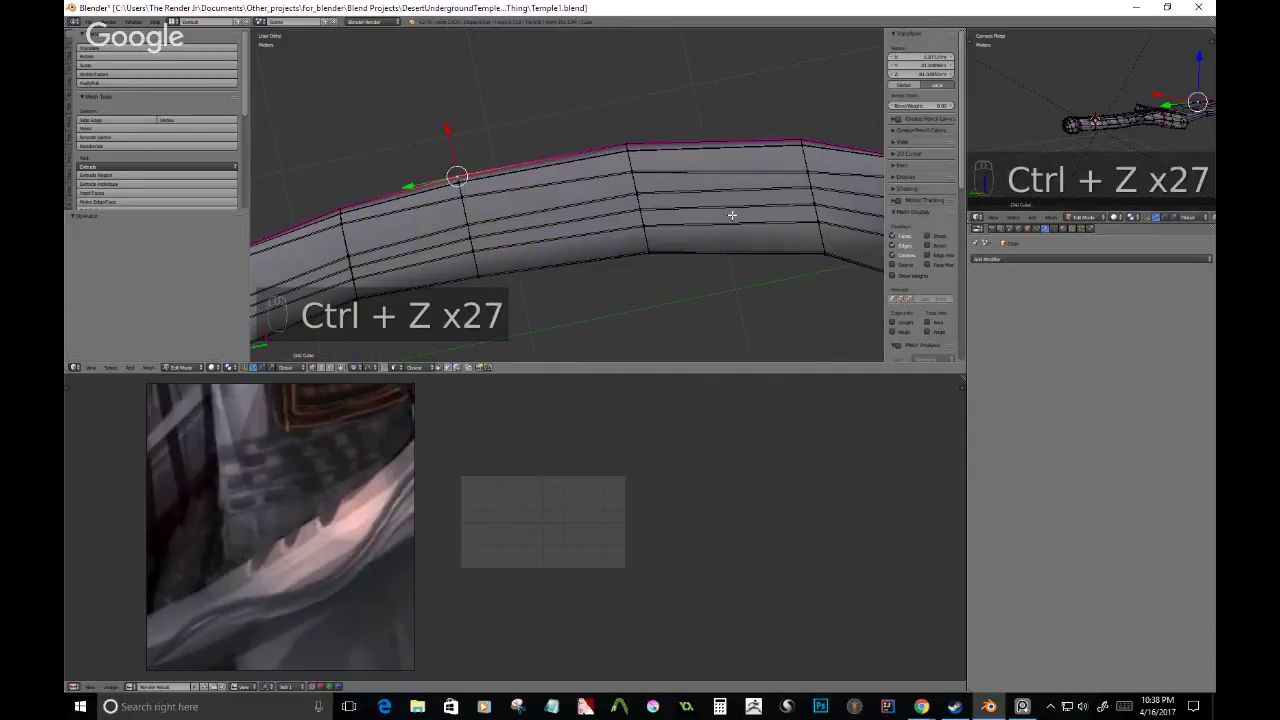
- Add a single centred edge loop across the blade's middle segment
middle_drag(732, 215, 477, 163)
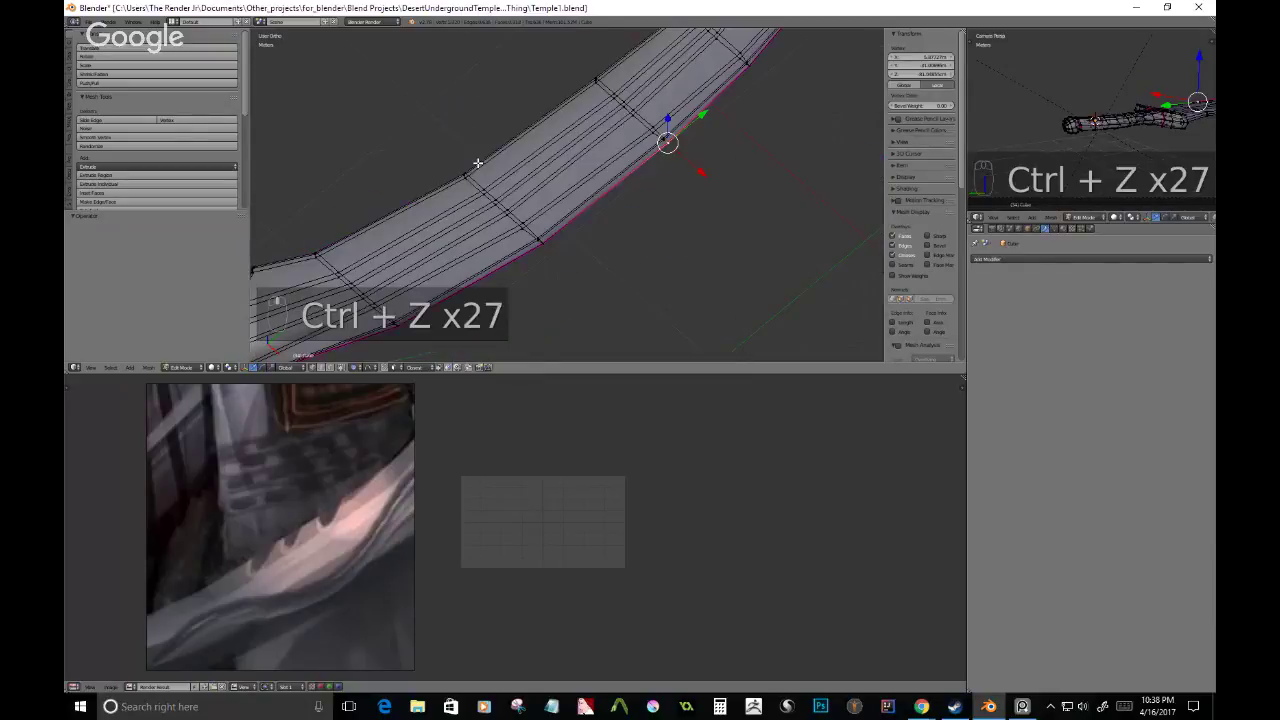
key(ctrl+r)
click(585, 185)
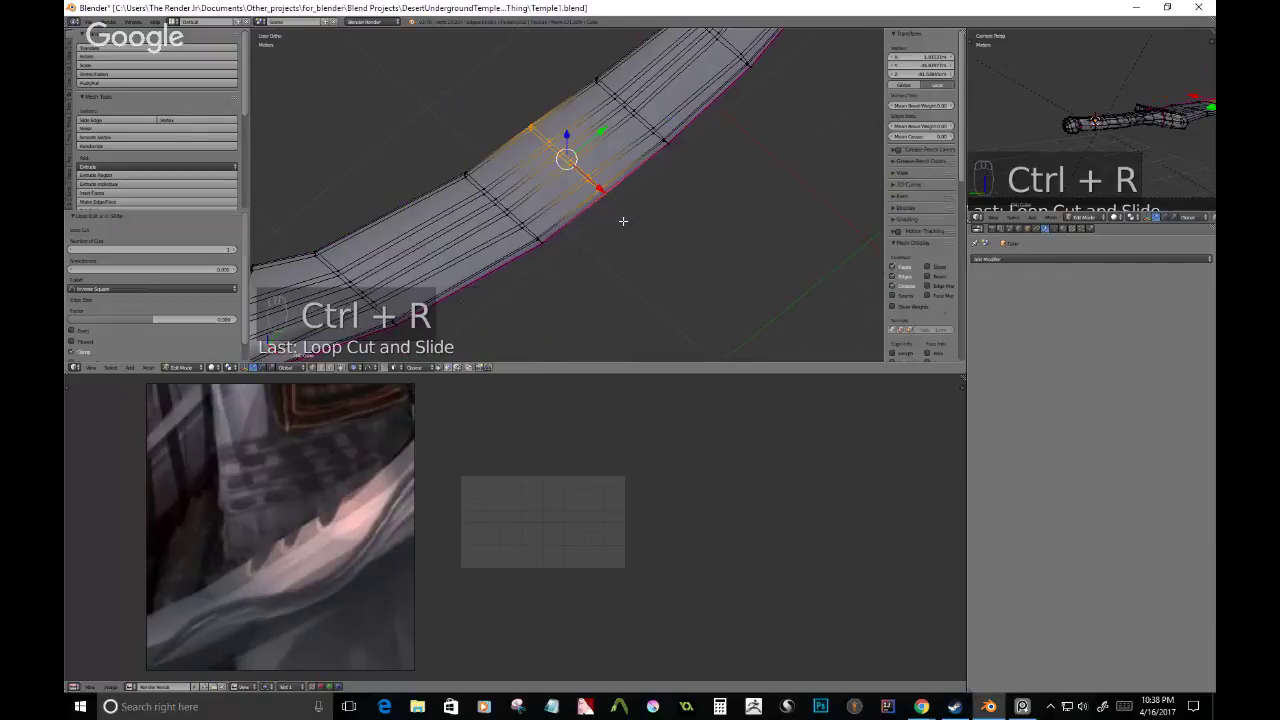
- In edge select mode, select the short edge at the new loop beside the creased edge and bevel it with several segments
middle_drag(623, 220, 645, 215)
key(ctrl+Tab)
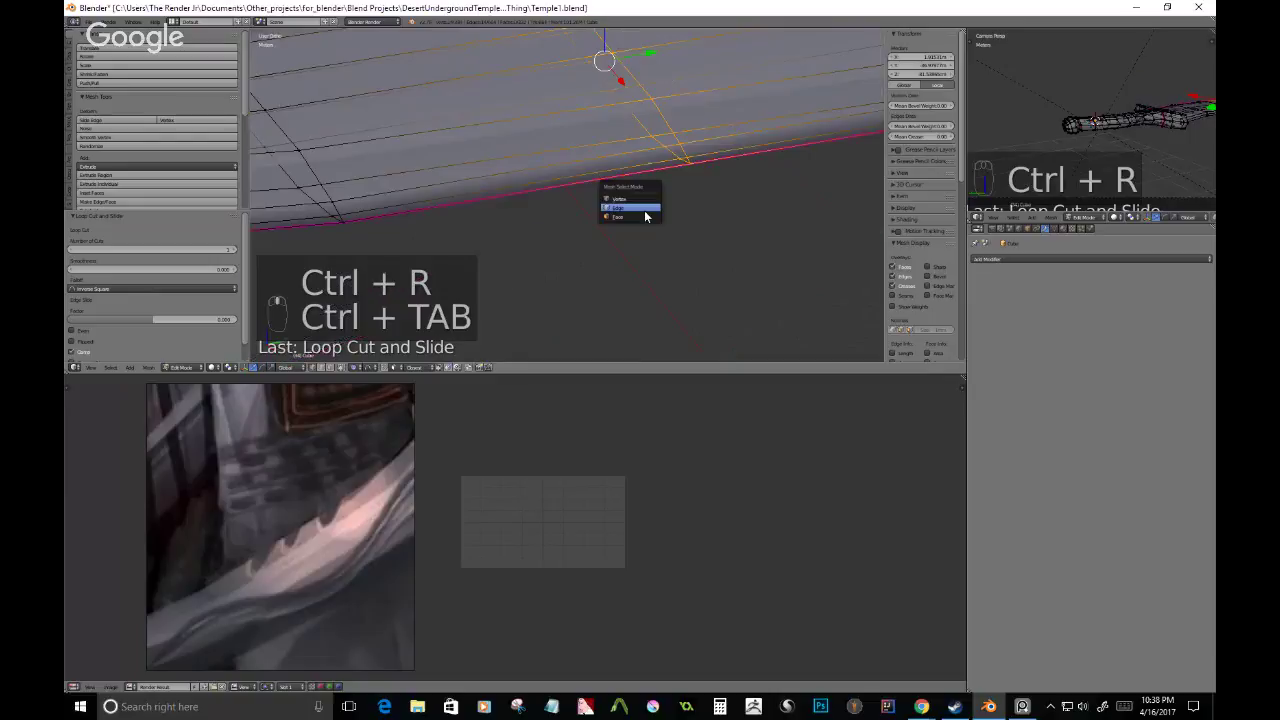
click(645, 211)
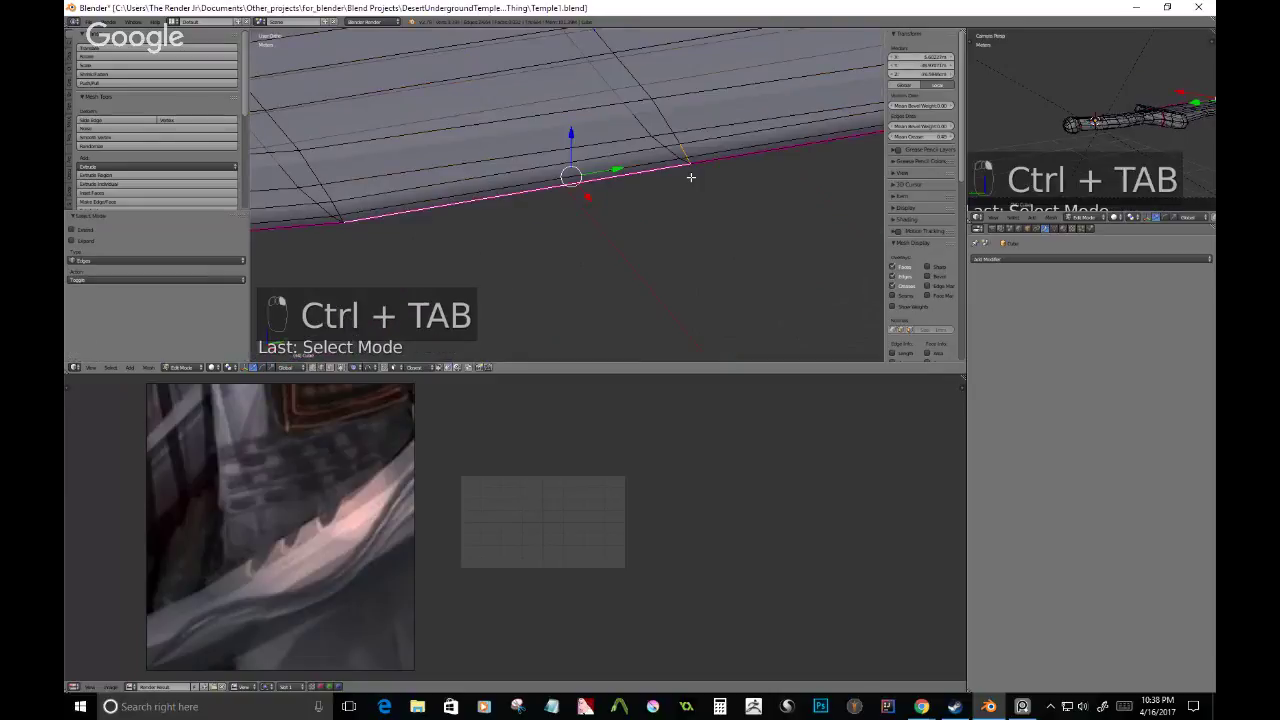
right_click(690, 175)
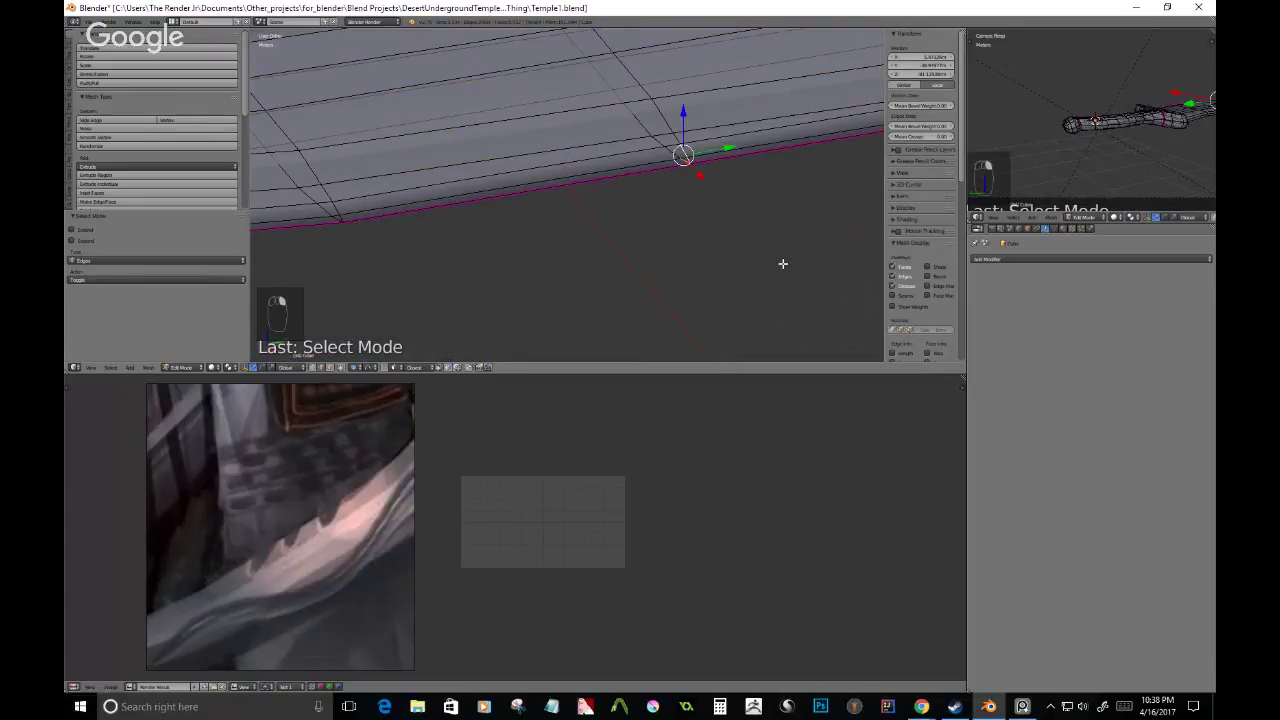
key(ctrl+b)
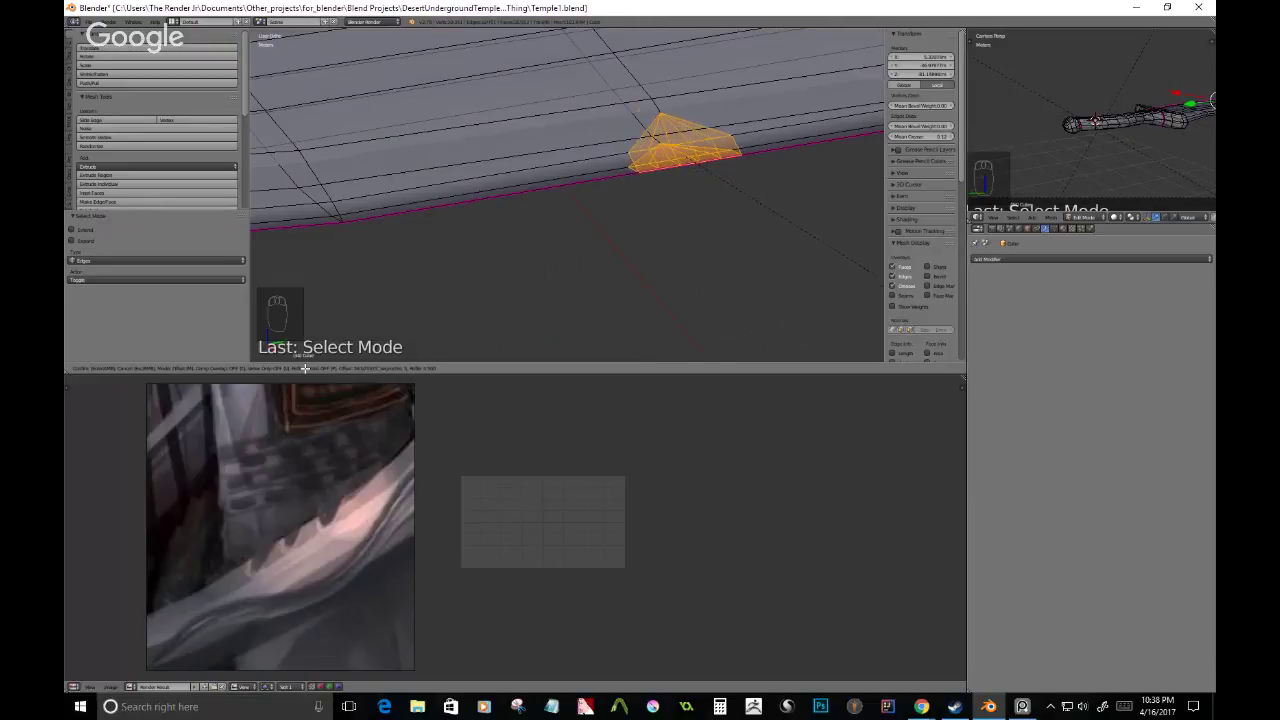
click(621, 95)
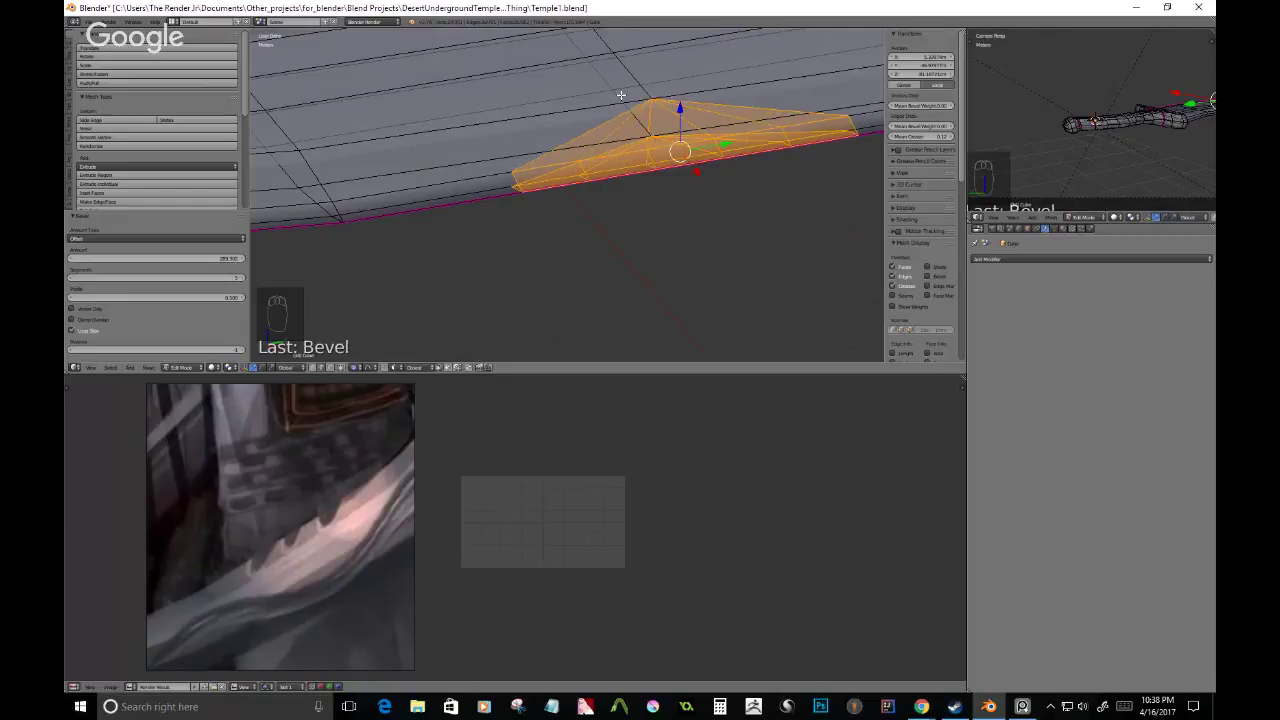
- Move the bevel's middle creased edge inward along X to form a notch and scale that edge down along Y
middle_drag(621, 95, 783, 321)
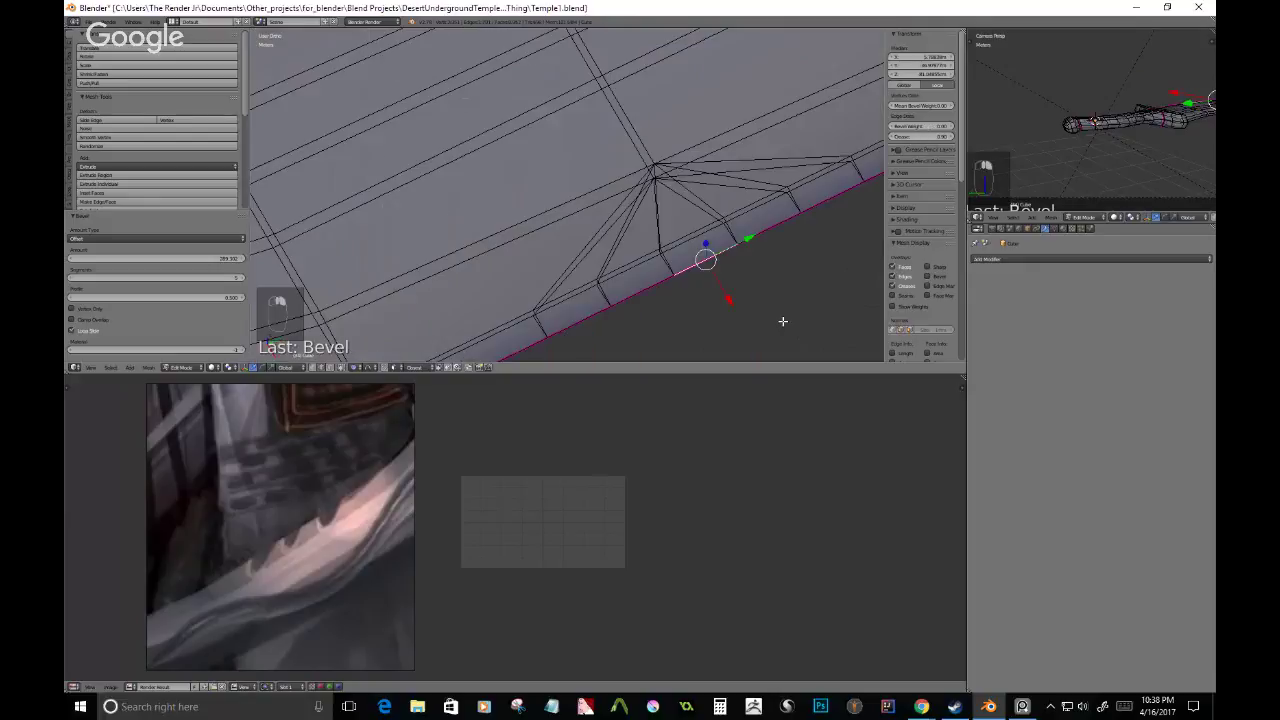
key(g)
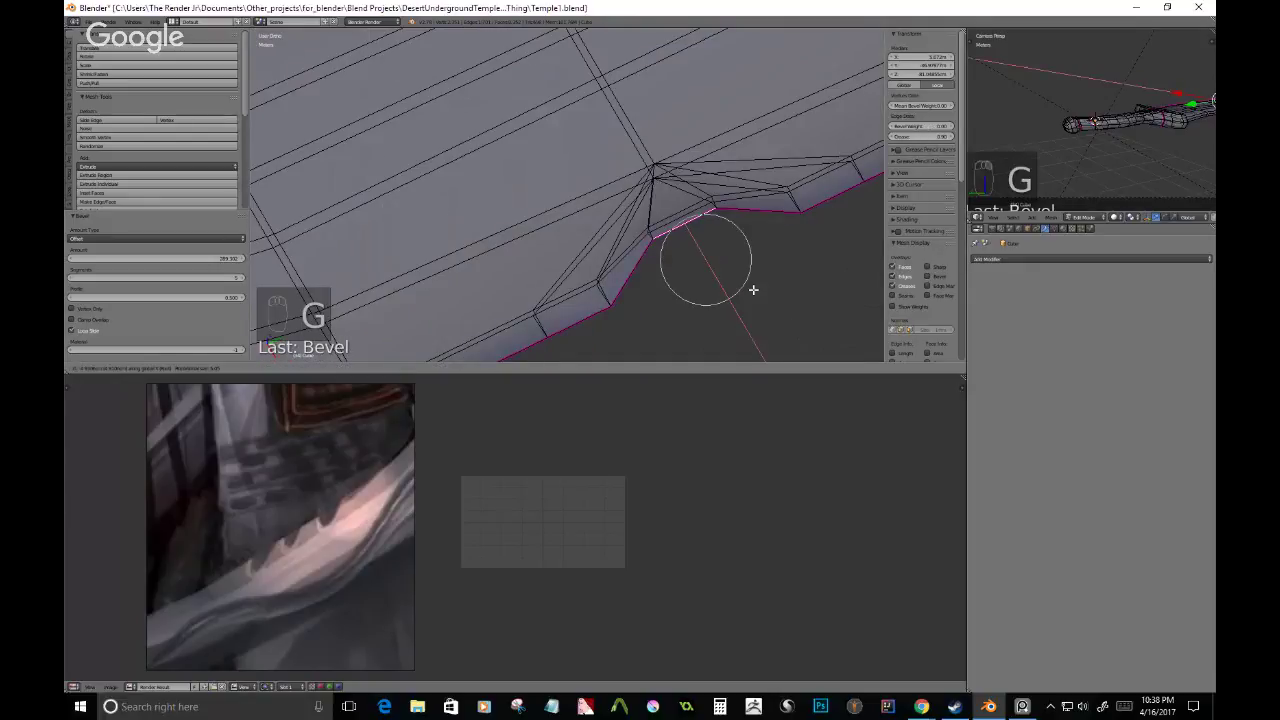
click(753, 289)
middle_drag(753, 289, 672, 230)
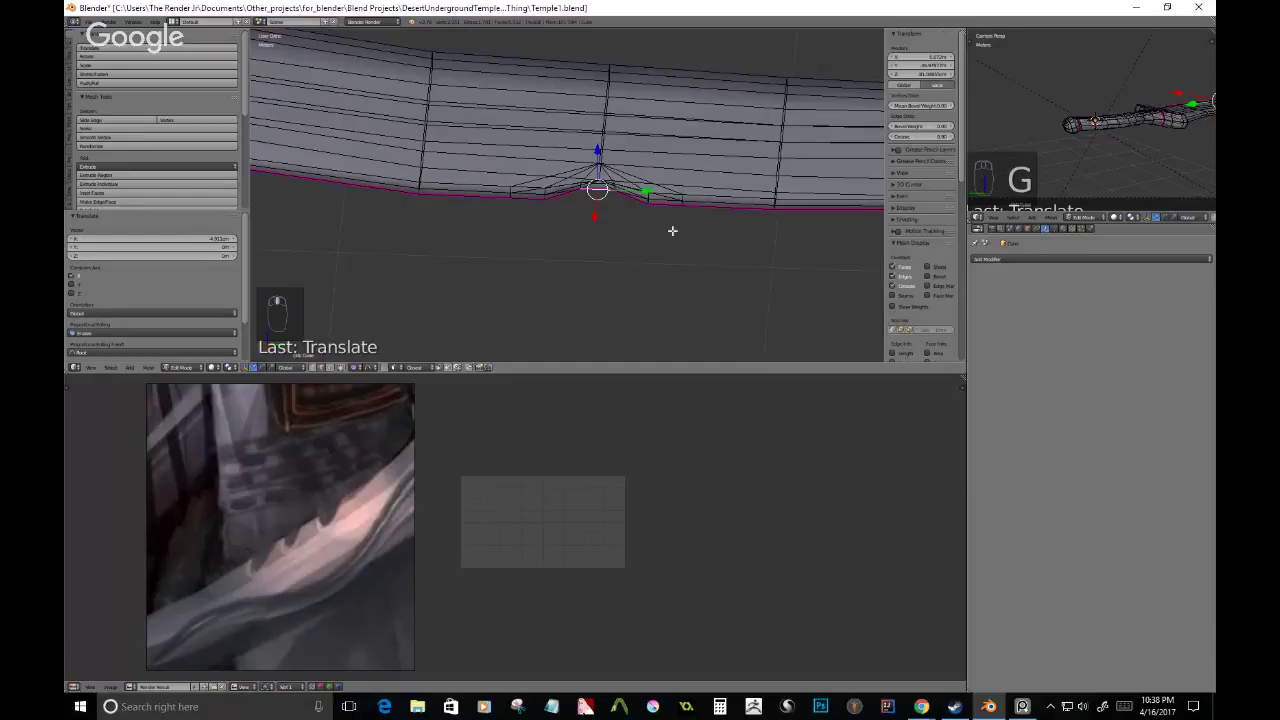
key(s)
click(640, 206)
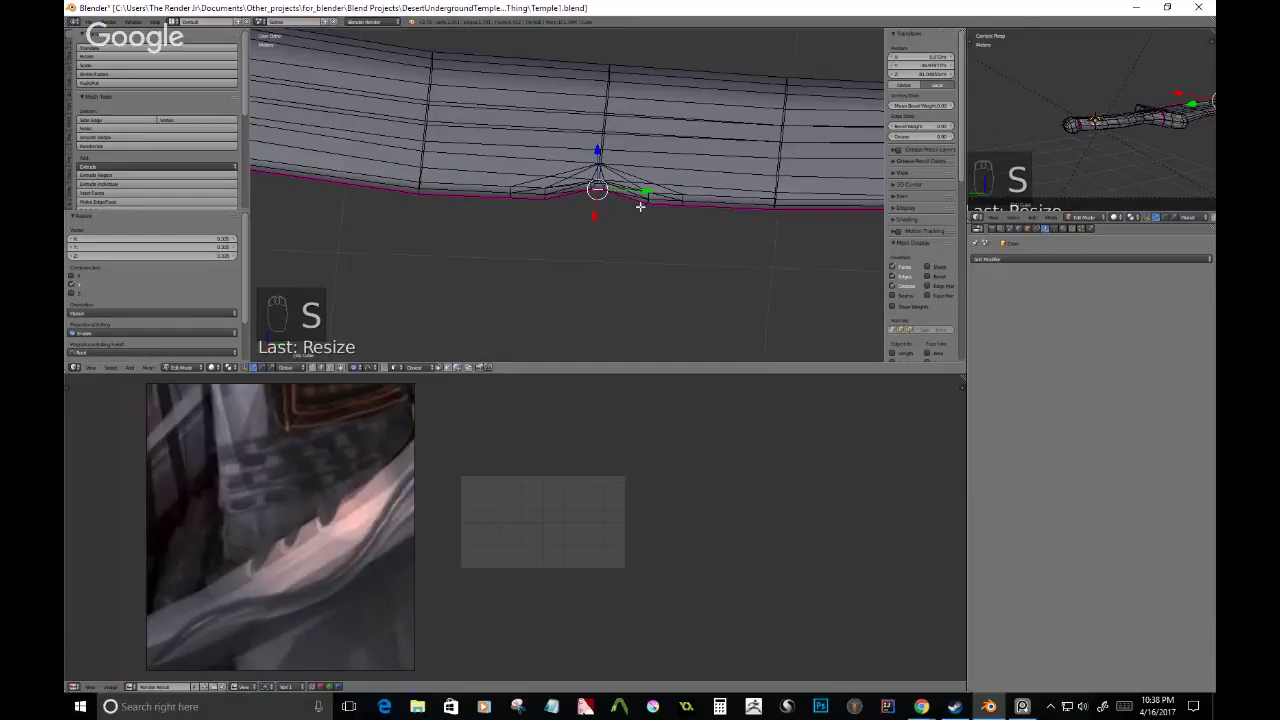
- Inspect the notched blade in Object Mode, undo the bevel-based notch back to the smooth blade, and resume mesh editing
middle_drag(640, 206, 406, 227)
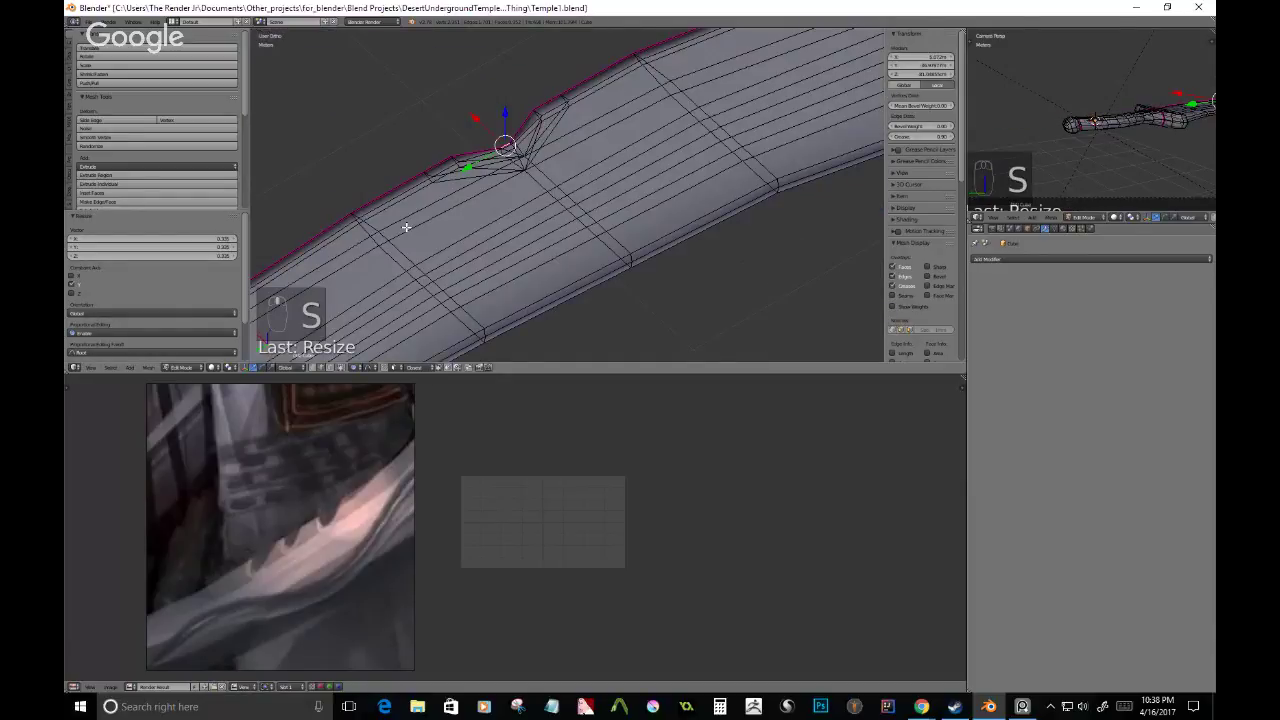
key(Tab)
scroll(620, 180, down, 5)
middle_drag(620, 181, 813, 240)
key(ctrl+z)
key(ctrl+z)
key(ctrl+z)
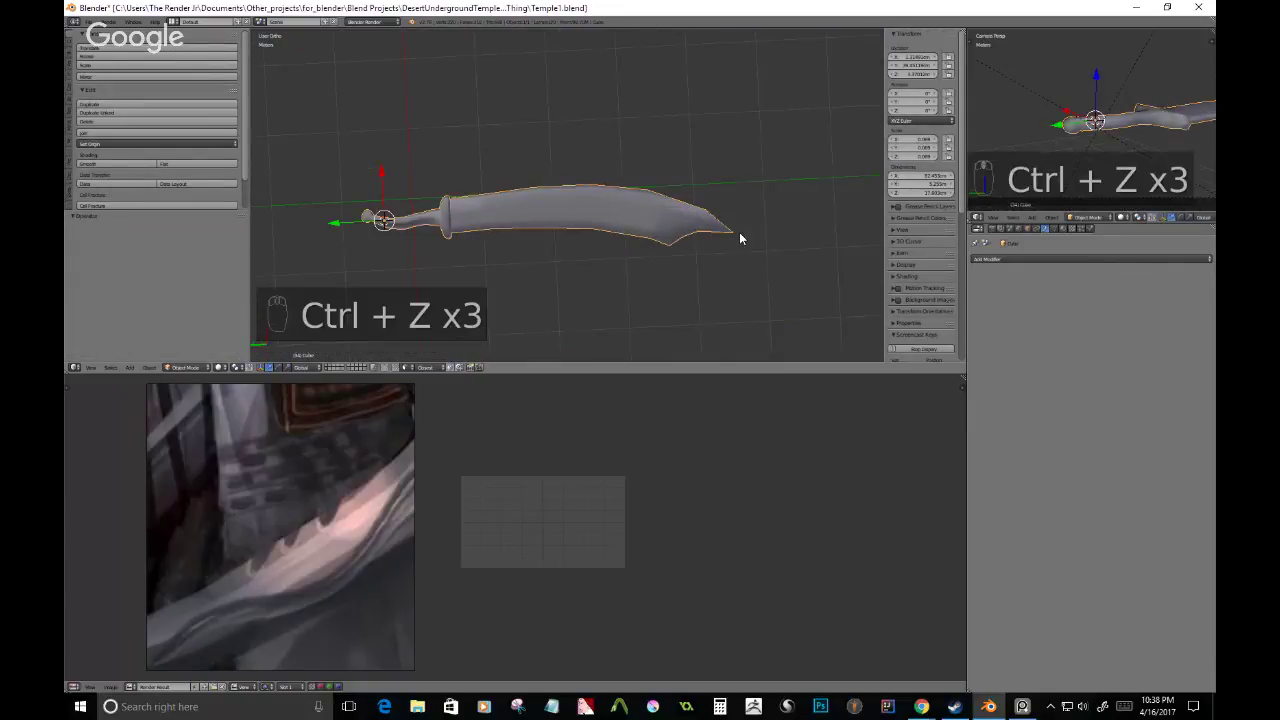
key(ctrl+shift+z)
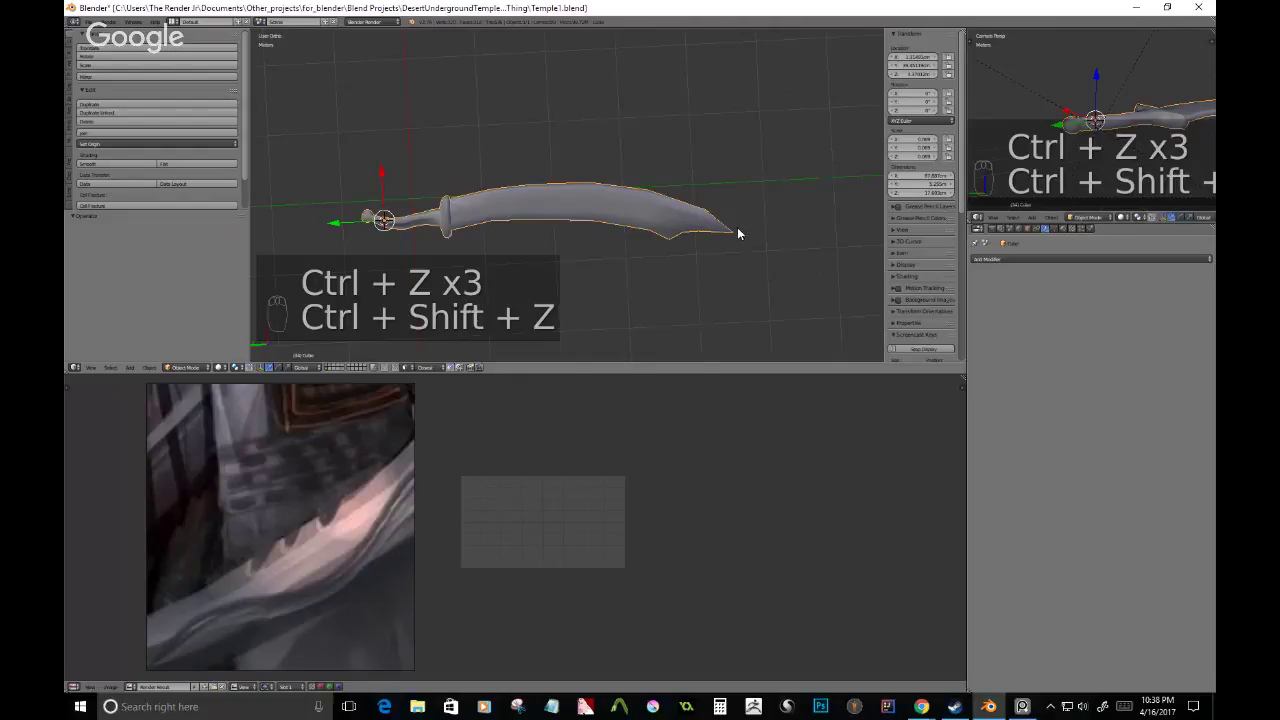
key(Tab)
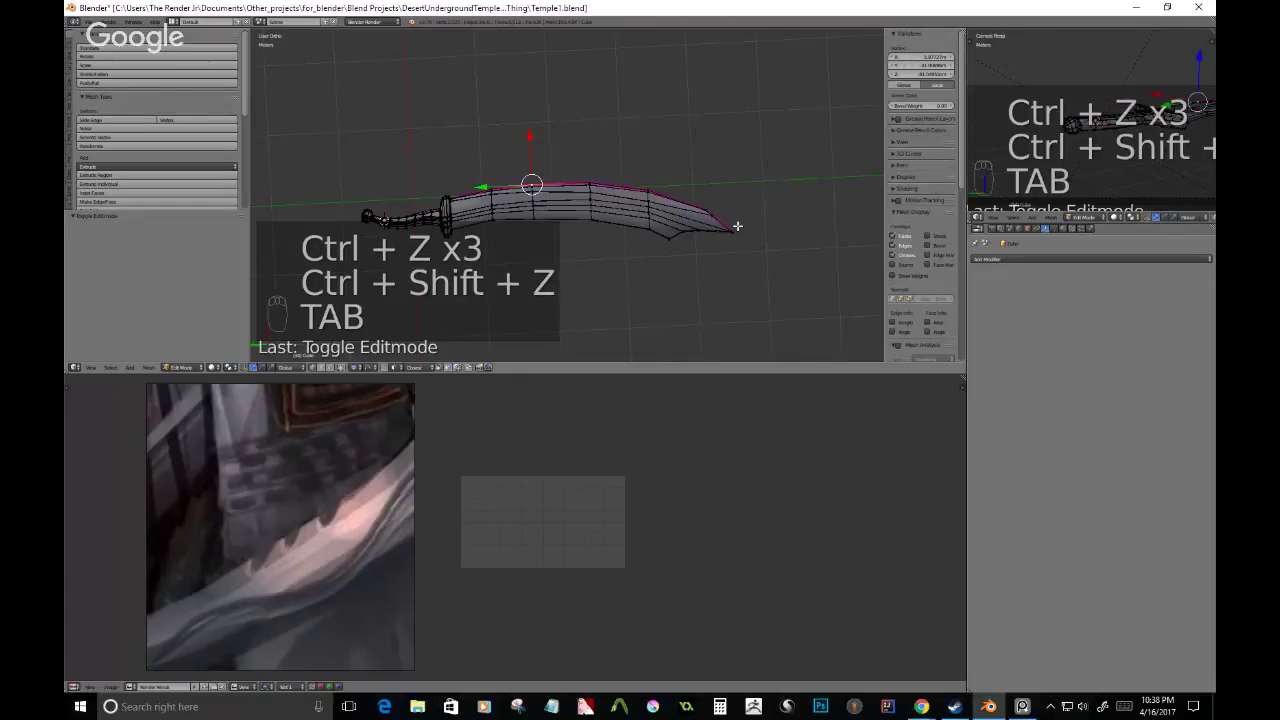
- Add a centred edge loop across the blade segment just below the flared tip section
middle_drag(737, 226, 544, 172)
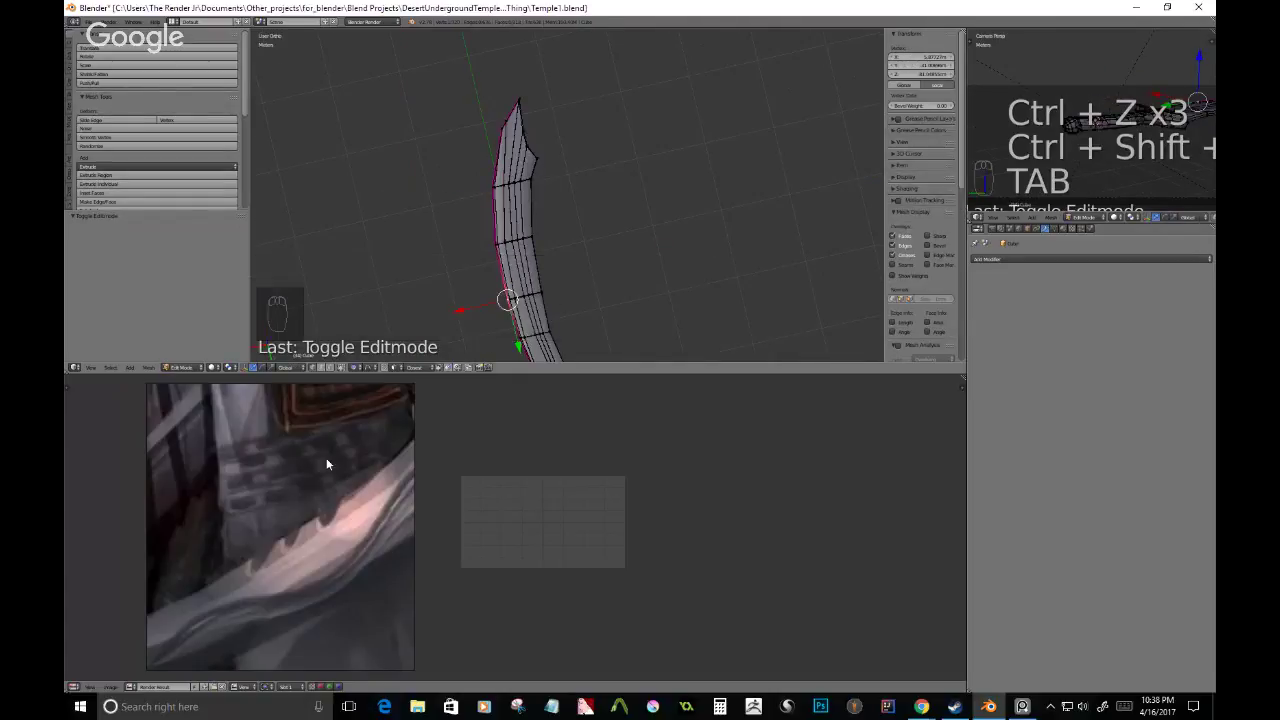
middle_drag(551, 266, 652, 244)
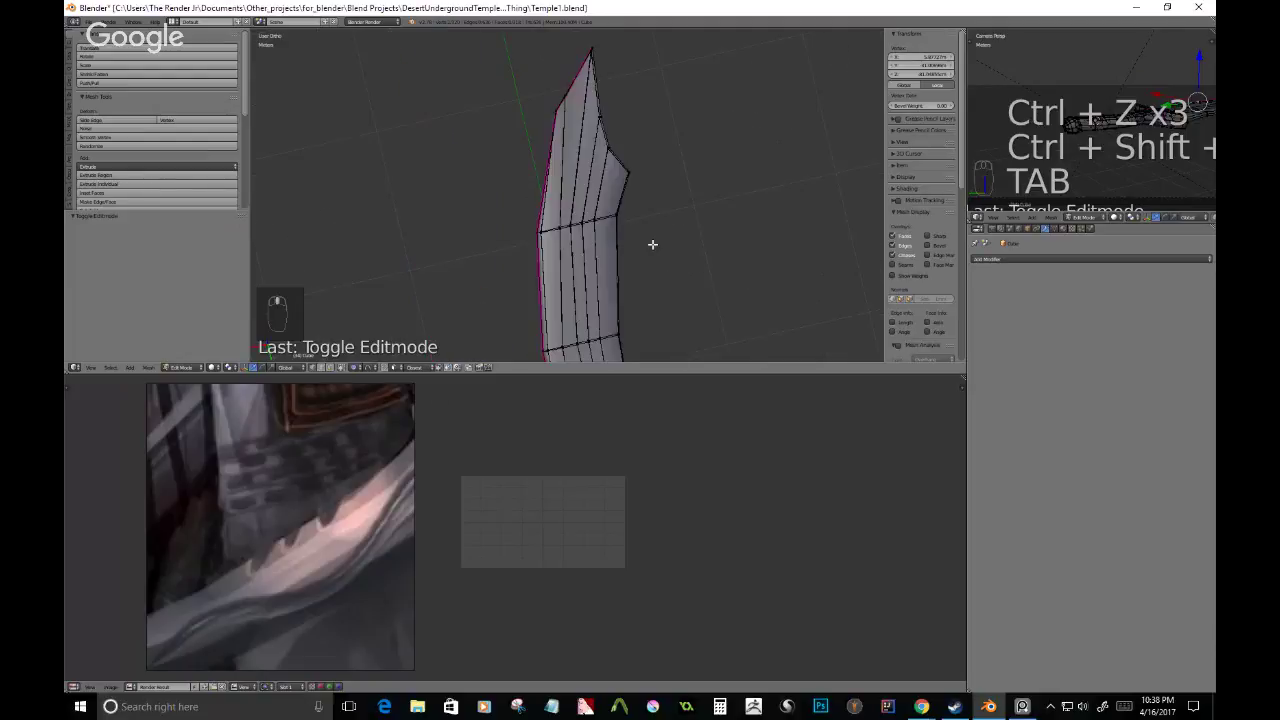
scroll(656, 240, up, 2)
key(ctrl+r)
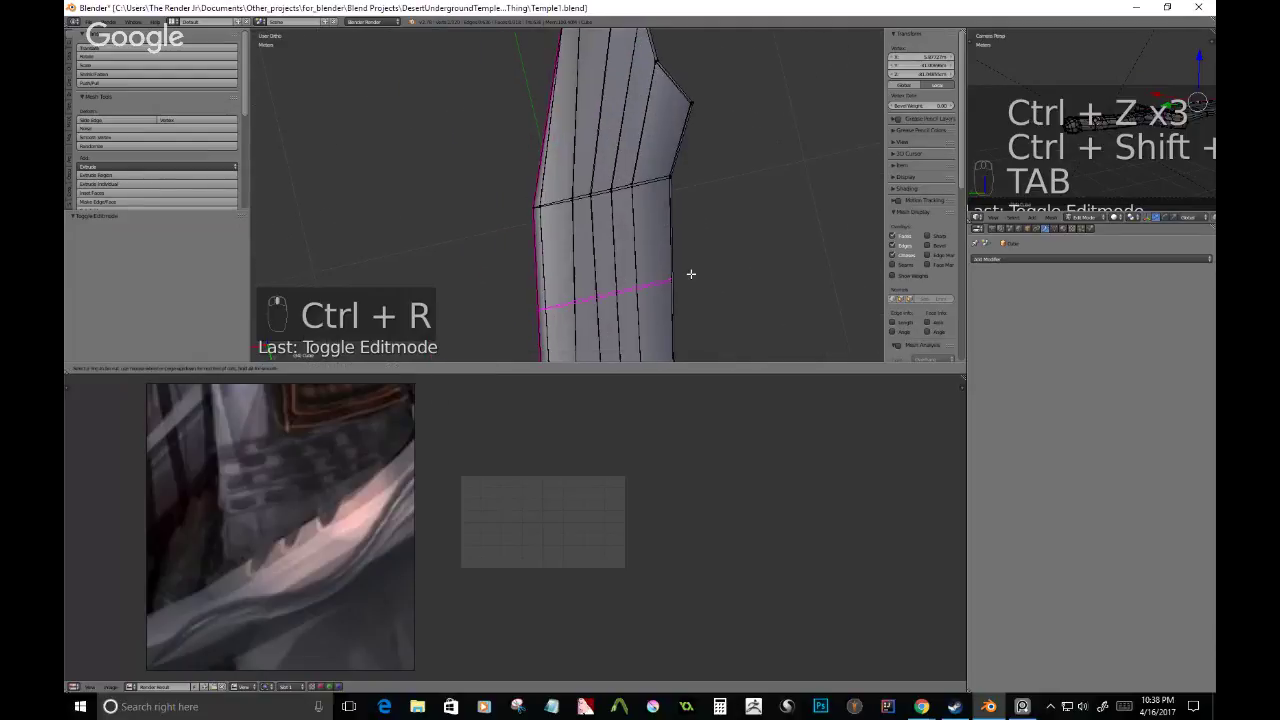
click(691, 274)
right_click(691, 274)
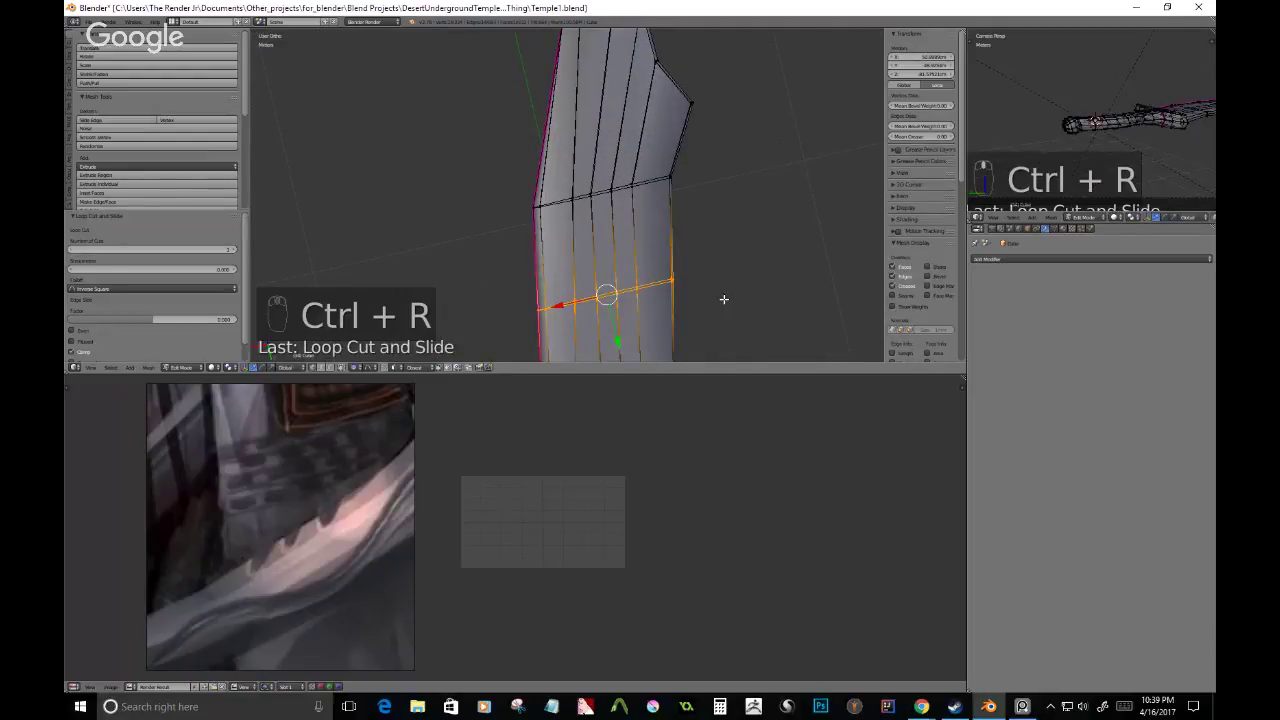
- Bevel the new edge loop into many evenly spaced loops that fill the whole blade segment
key(ctrl+b)
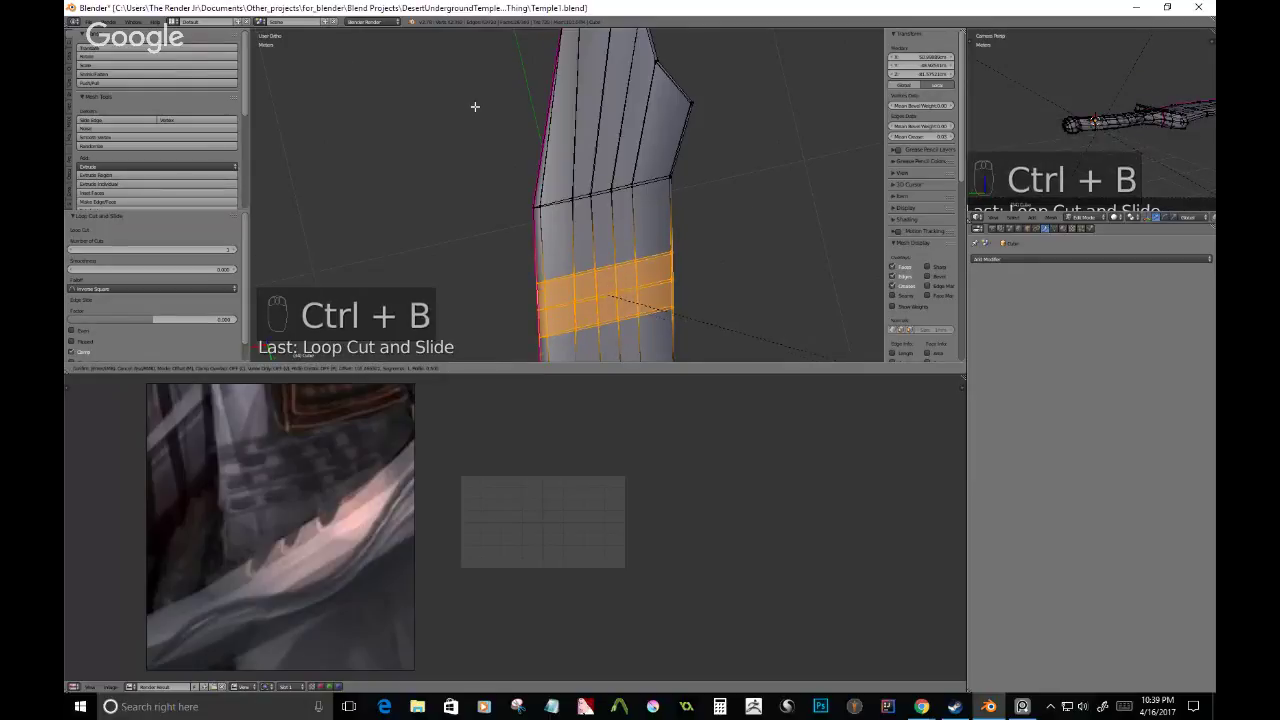
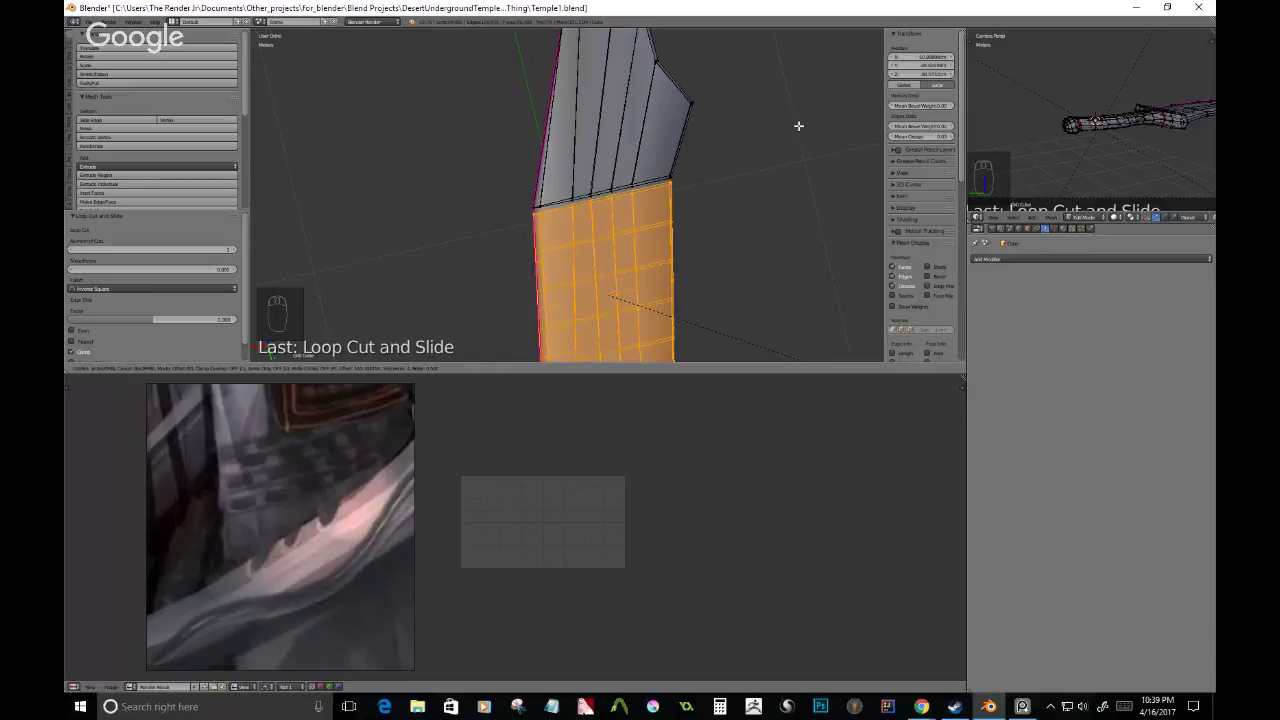
scroll(799, 126, up, 4)
click(798, 126)
shift+middle_drag(709, 271, 720, 111)
scroll(563, 174, up, 4)
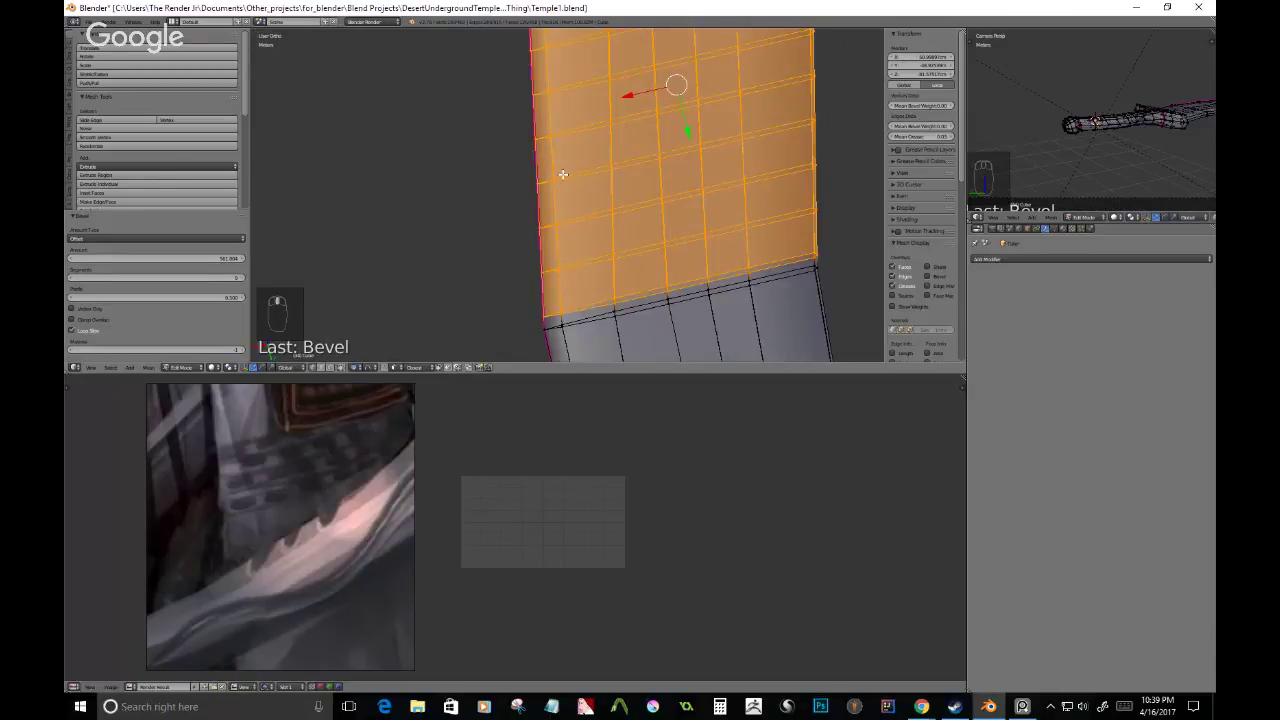
- In edge select mode, select four alternating edges along the creased edge of the subdivided segment
shift+middle_drag(563, 174, 550, 199)
right_click(555, 207)
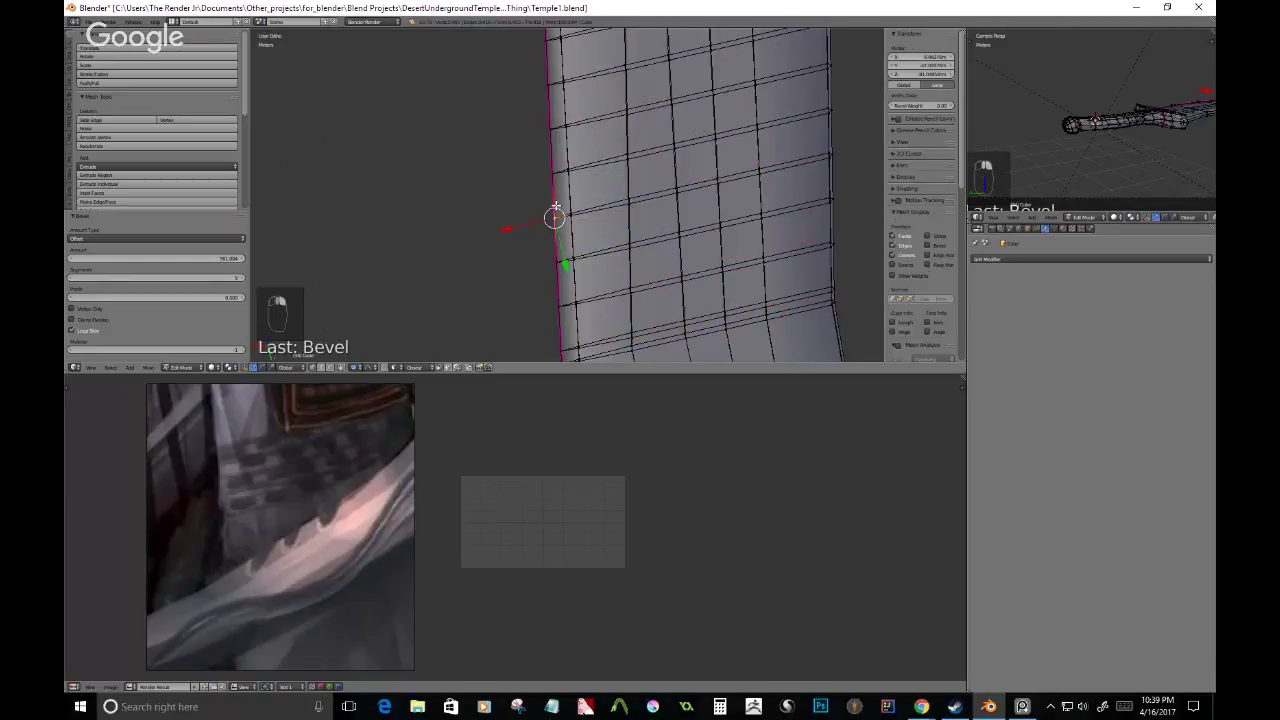
key(ctrl+Tab)
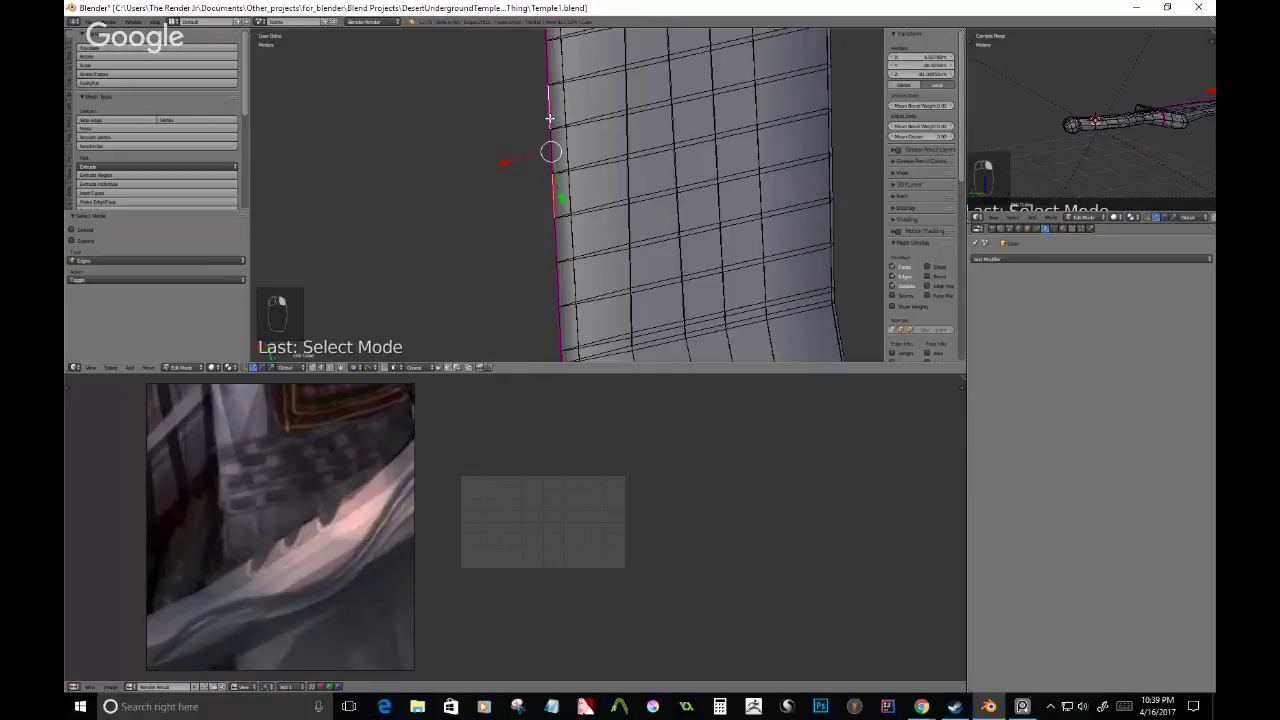
shift+middle_drag(549, 117, 555, 180)
shift+right_click(554, 129)
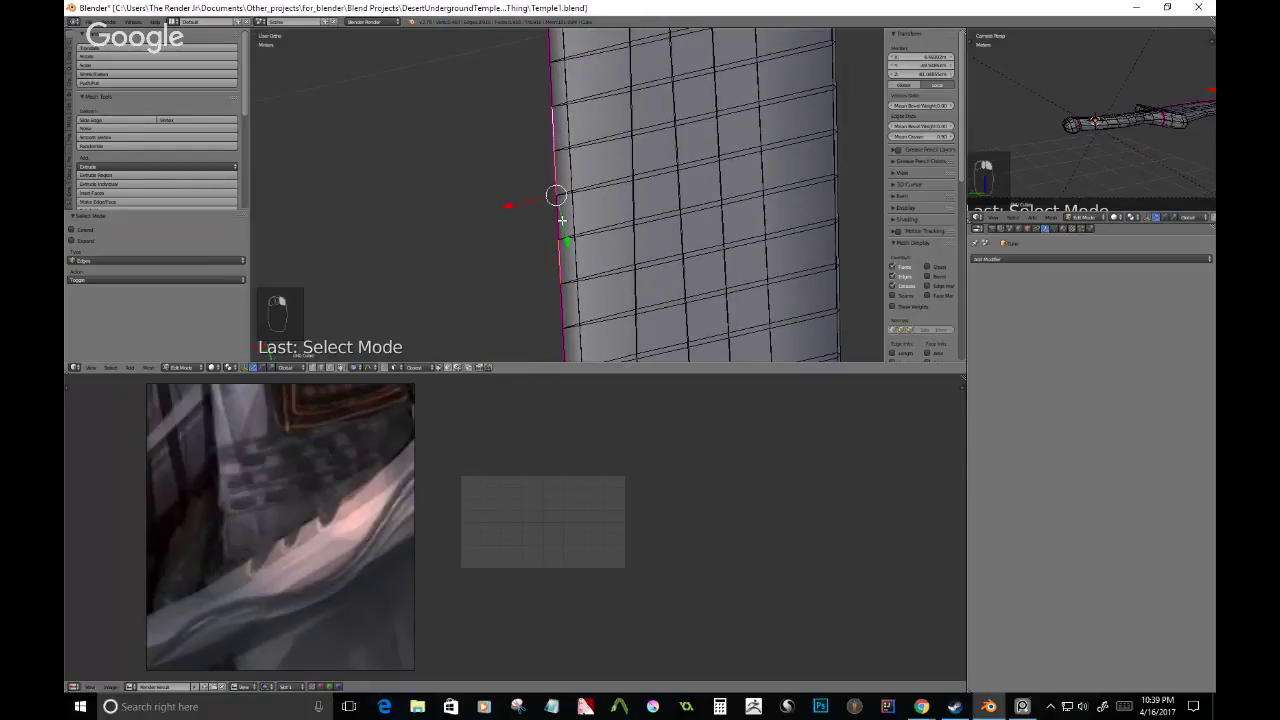
shift+right_click(563, 221)
shift+middle_drag(549, 303, 549, 229)
shift+right_click(567, 242)
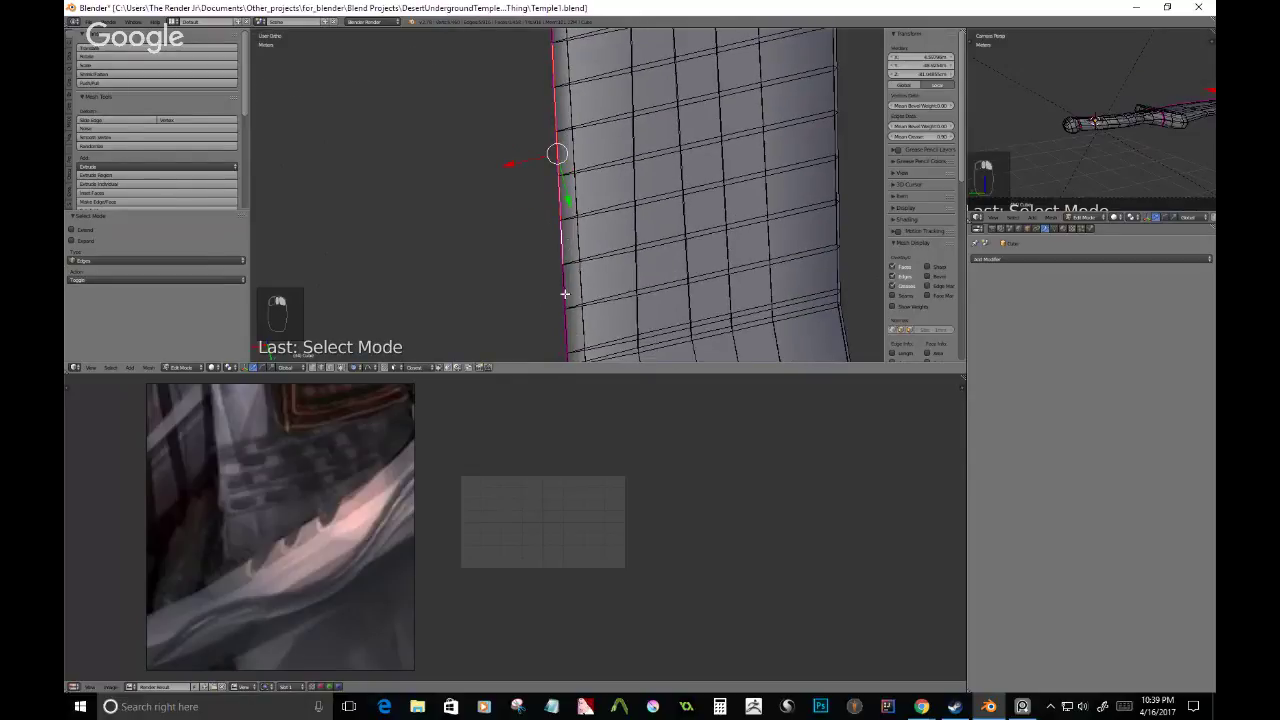
shift+scroll(565, 300, up, 2)
middle_drag(567, 328, 619, 219)
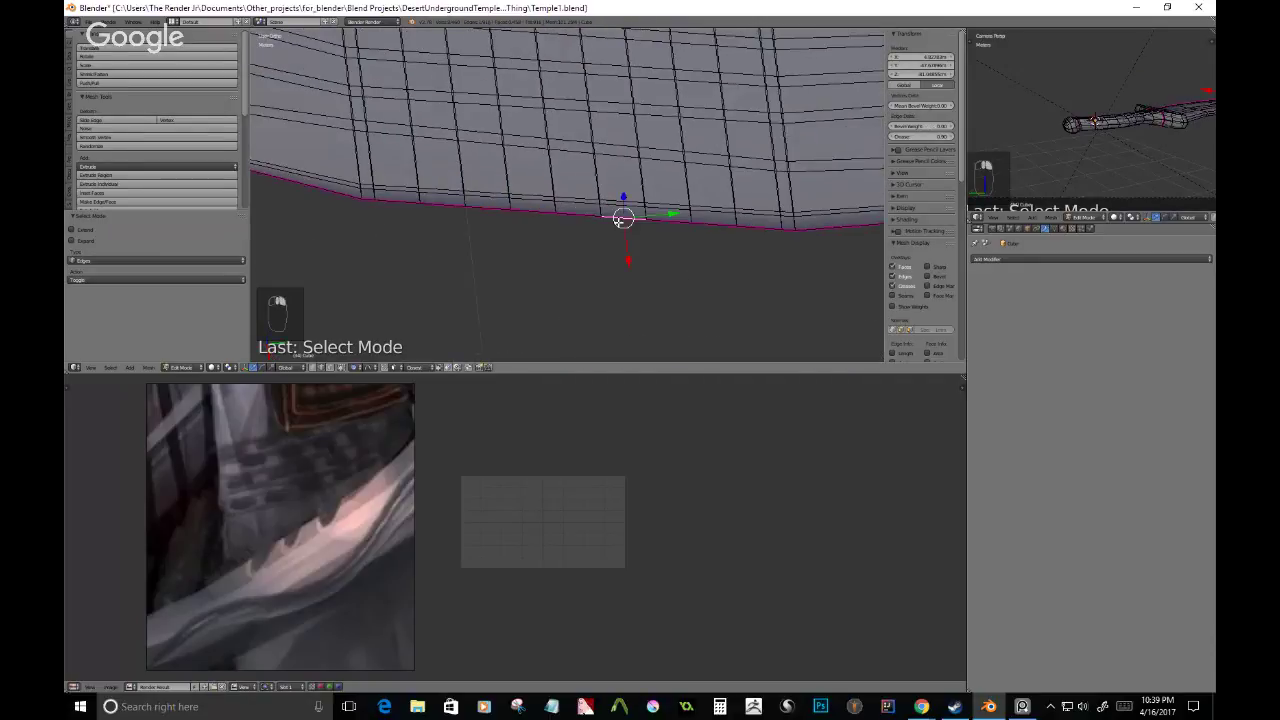
mouse_move(697, 229)
middle_down()
mouse_move(697, 247)
mouse_move(709, 242)
middle_up()
shift+right_click(447, 236)
- Try moving the four selected edges inward along X with a reduced proportional editing radius
key(g)
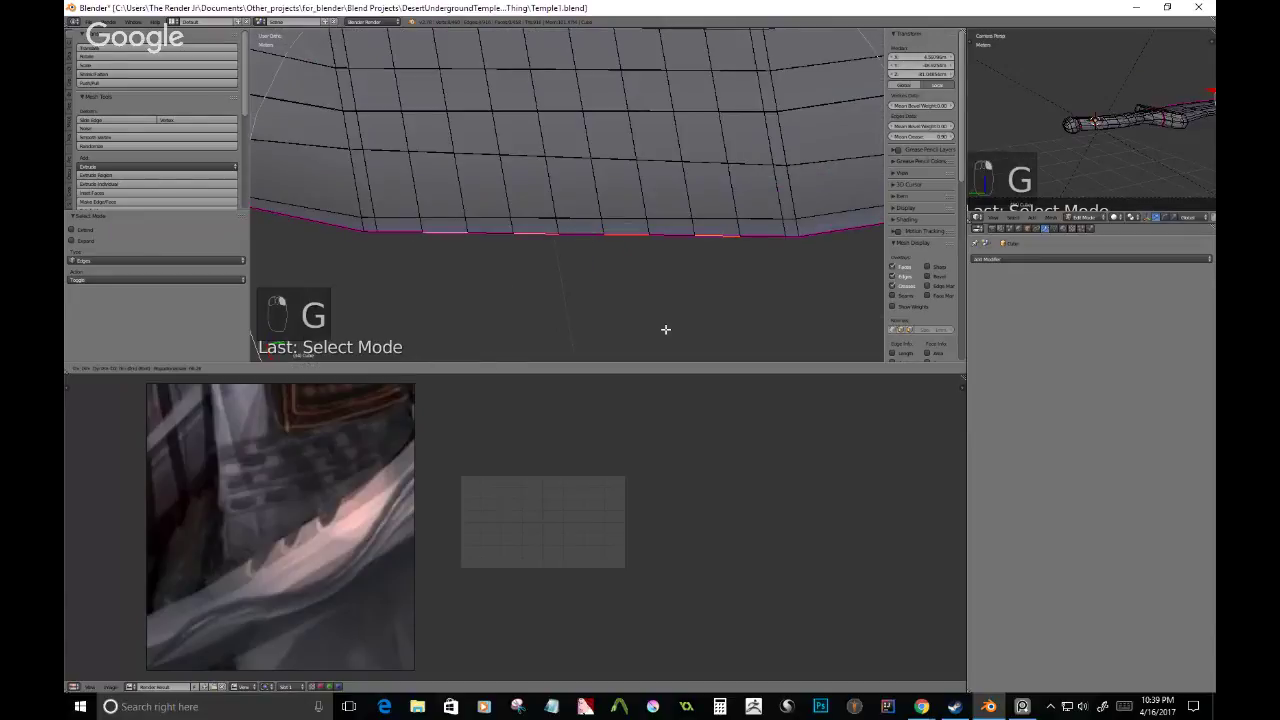
middle_click(665, 329)
scroll(659, 316, up, 15)
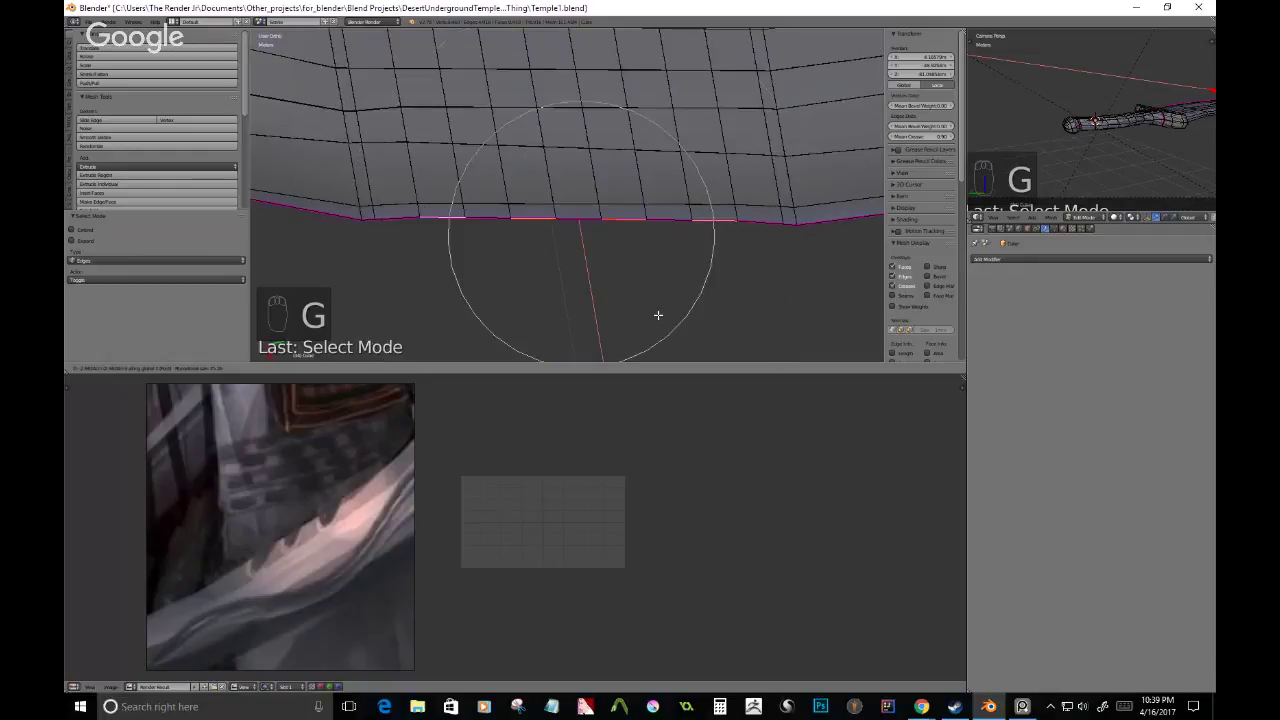
scroll(658, 312, up, 7)
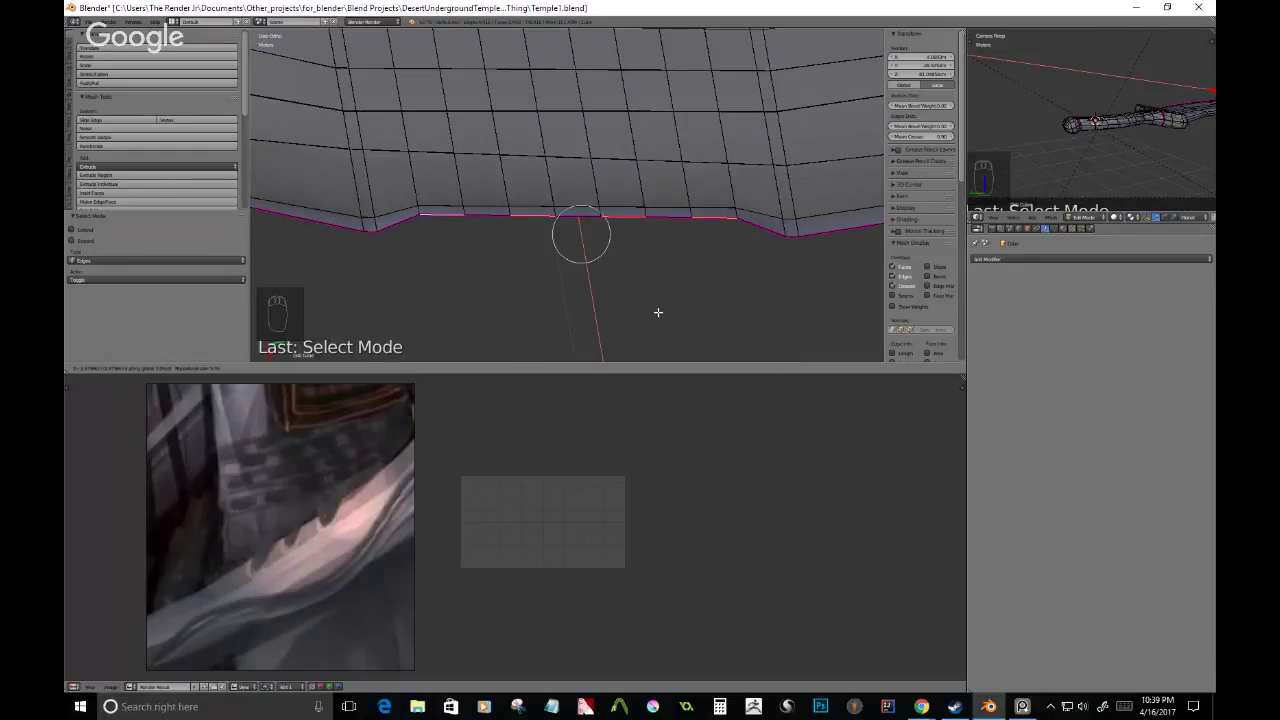
click(658, 312)
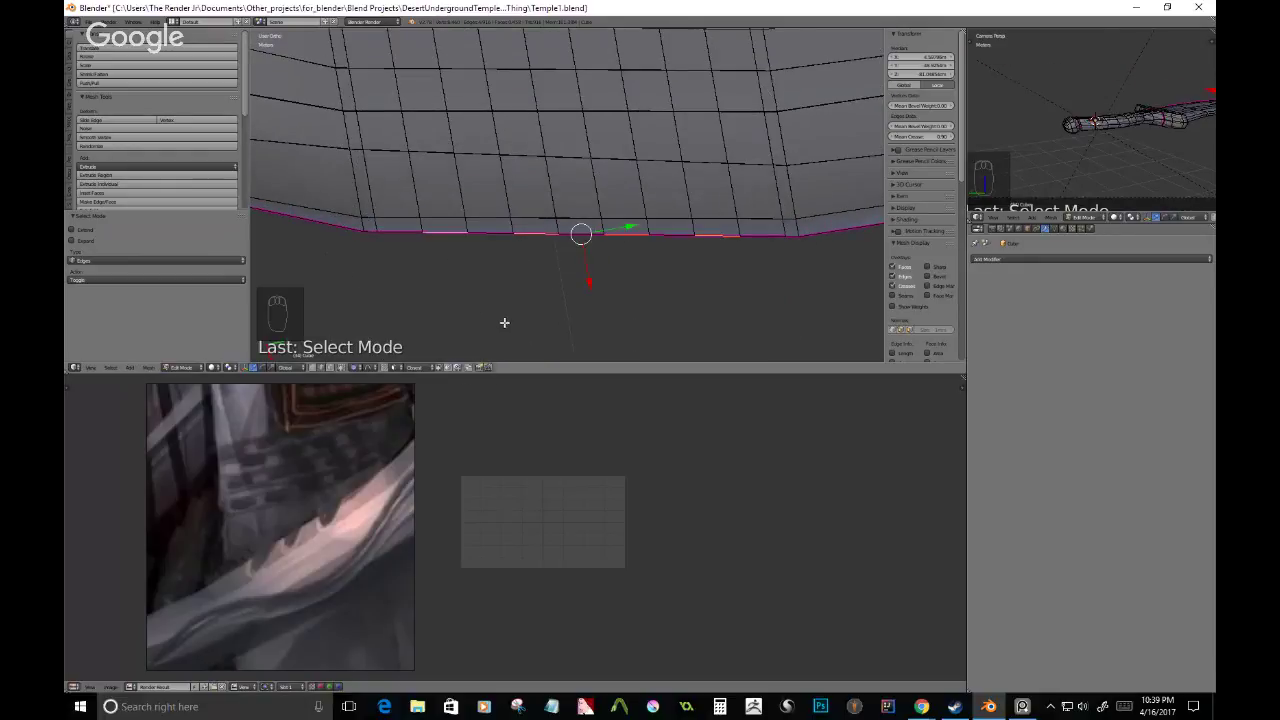
- Switch proportional editing to Connected and try to move the selected edges again
click(370, 366)
click(357, 369)
click(355, 369)
click(378, 328)
key(g)
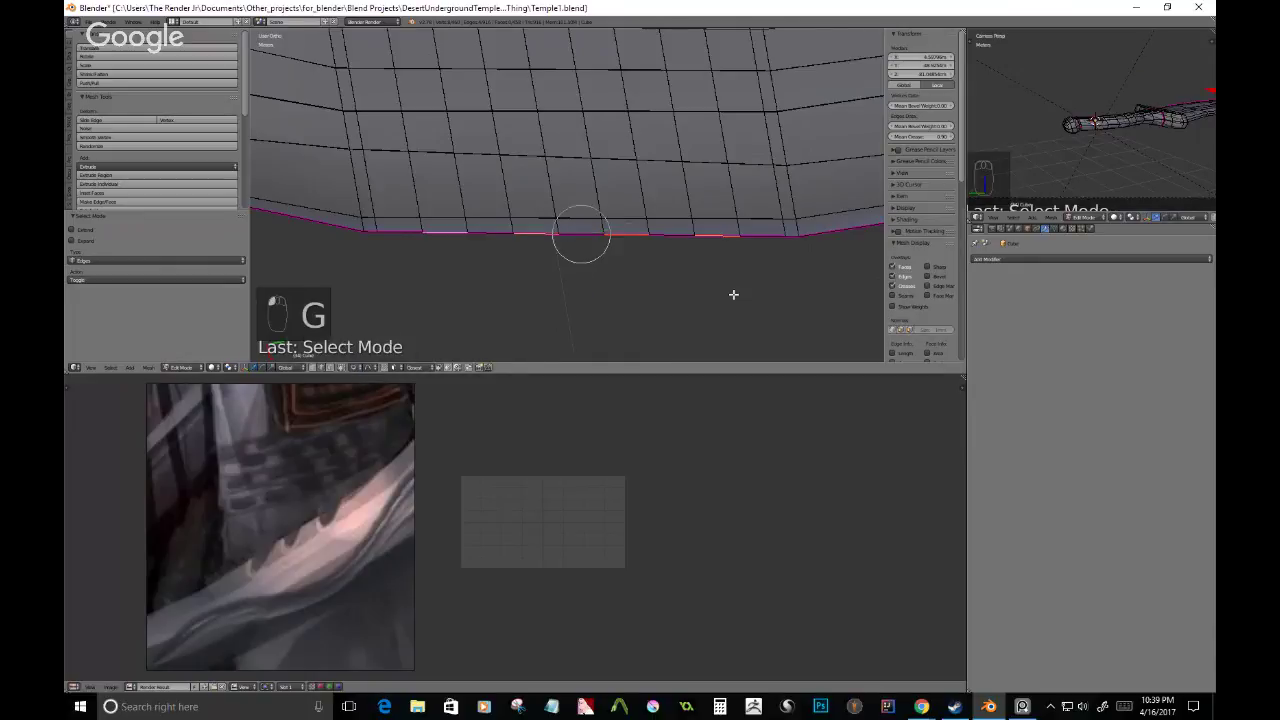
click(734, 271)
- Set proportional editing to Enable and try moving the selected edges inward along X
click(357, 369)
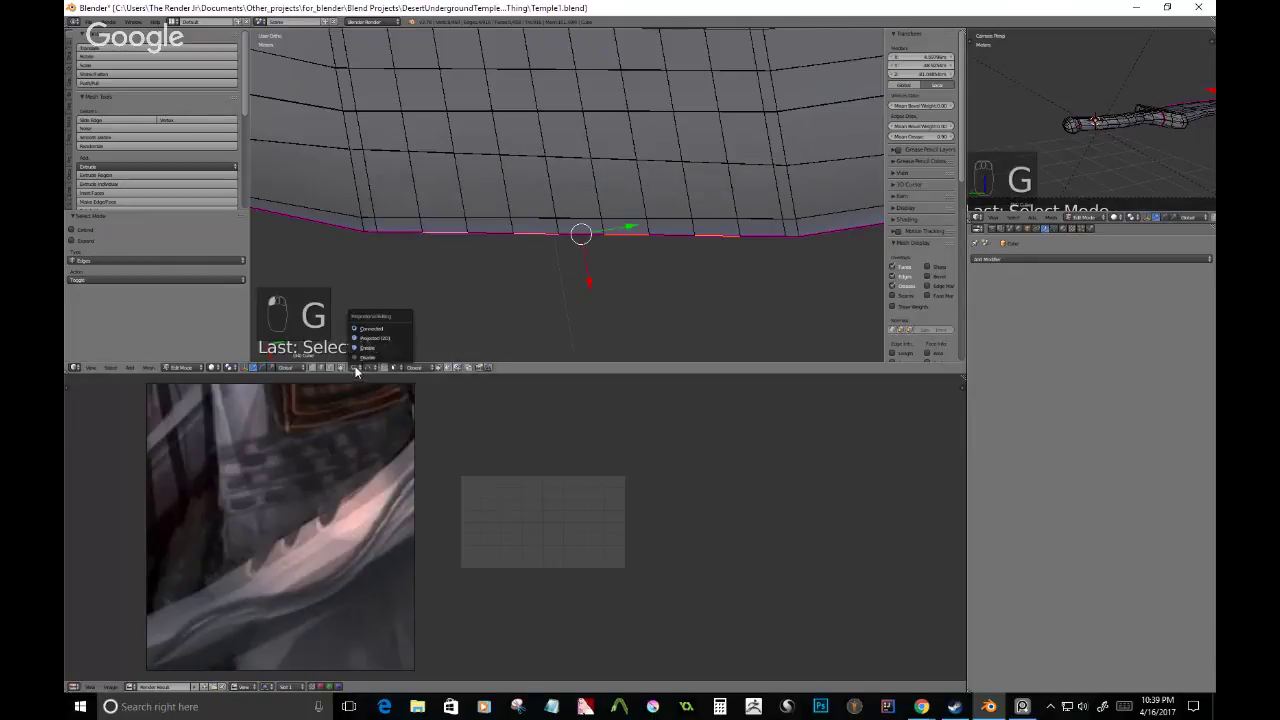
click(370, 347)
key(g)
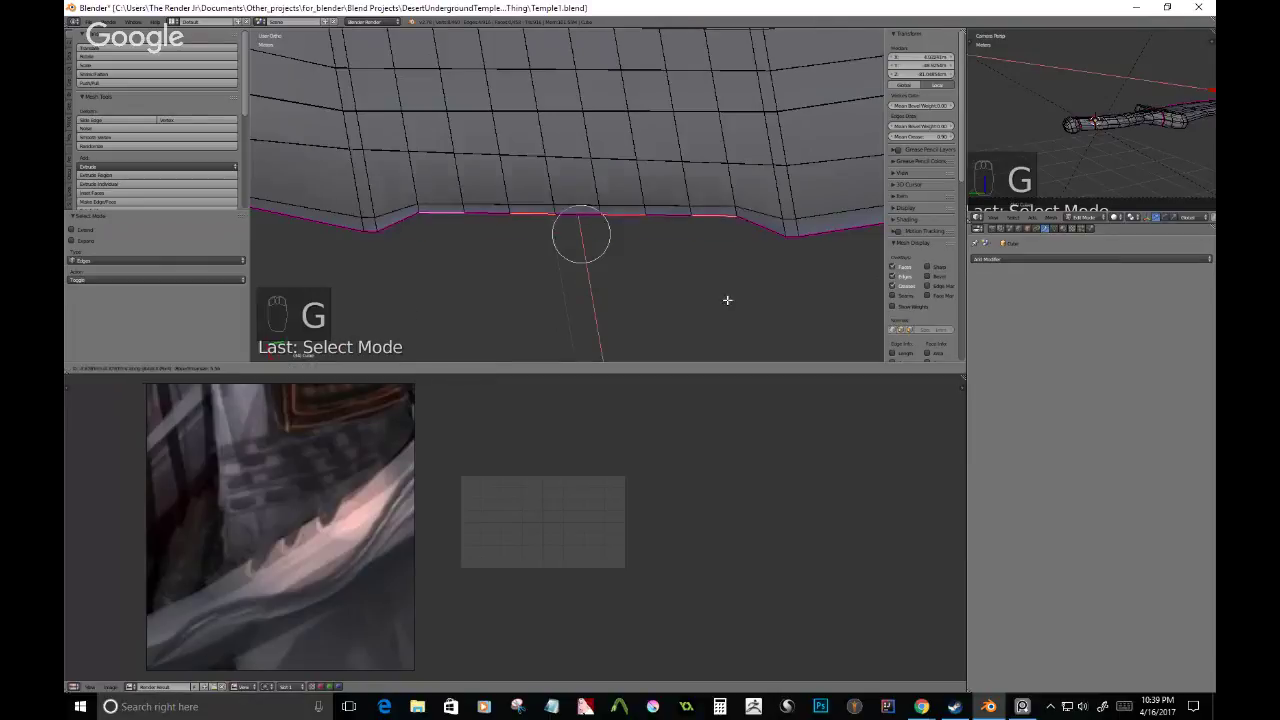
click(712, 320)
- Toggle proportional editing and move the four alternating creased edges inward along X
middle_drag(669, 323, 682, 261)
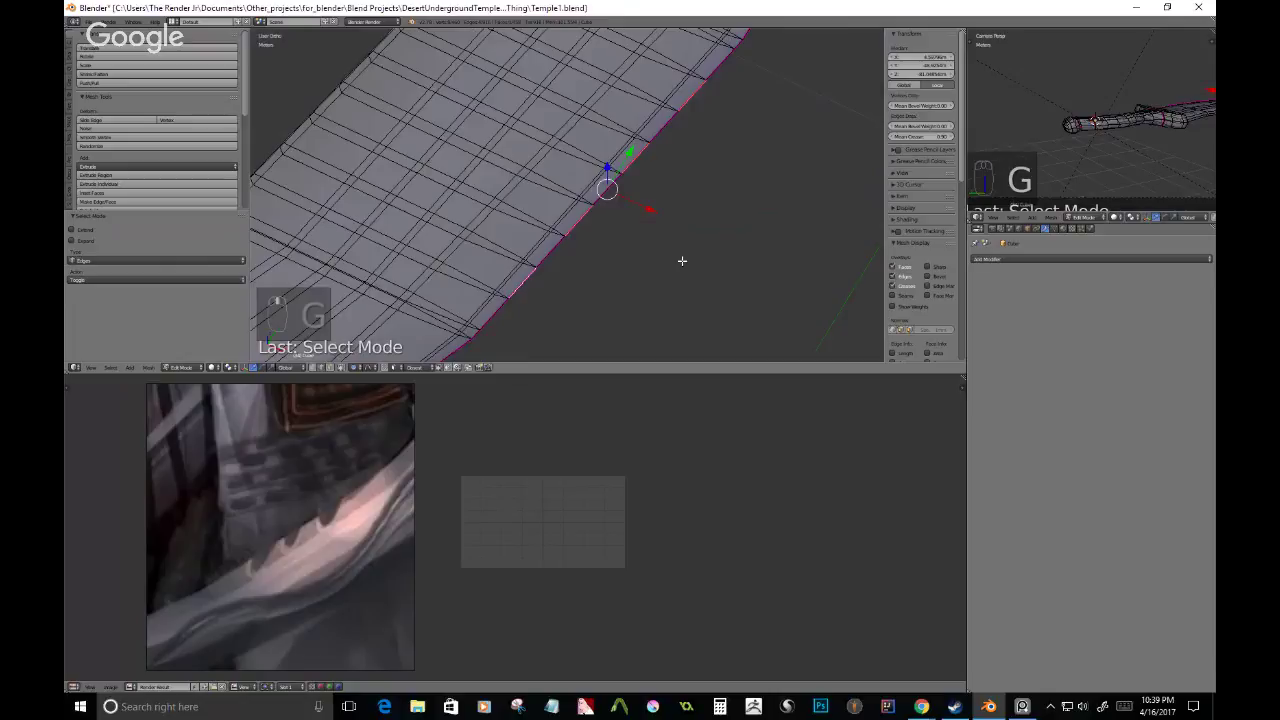
key(o)
key(g)
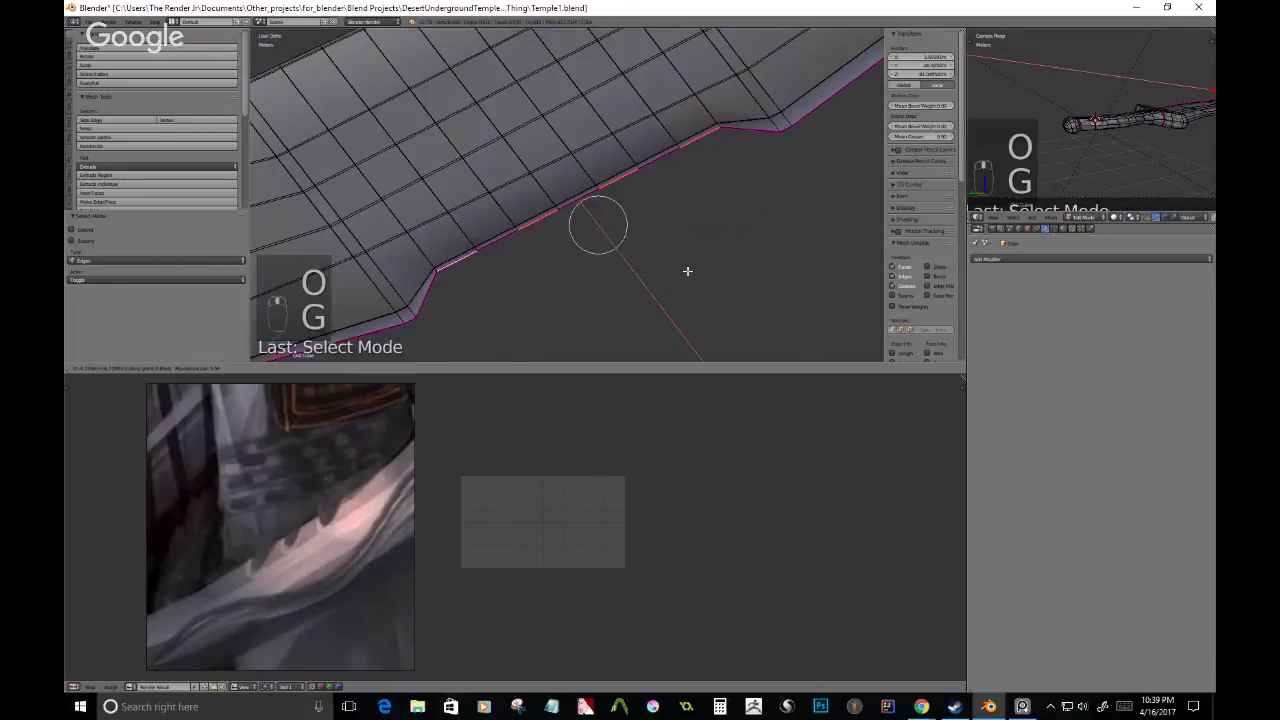
- Move the cutting-edge segment nearest the blade's tip inward along X and rotate it to form the first serration
right_click(687, 271)
right_click(559, 254)
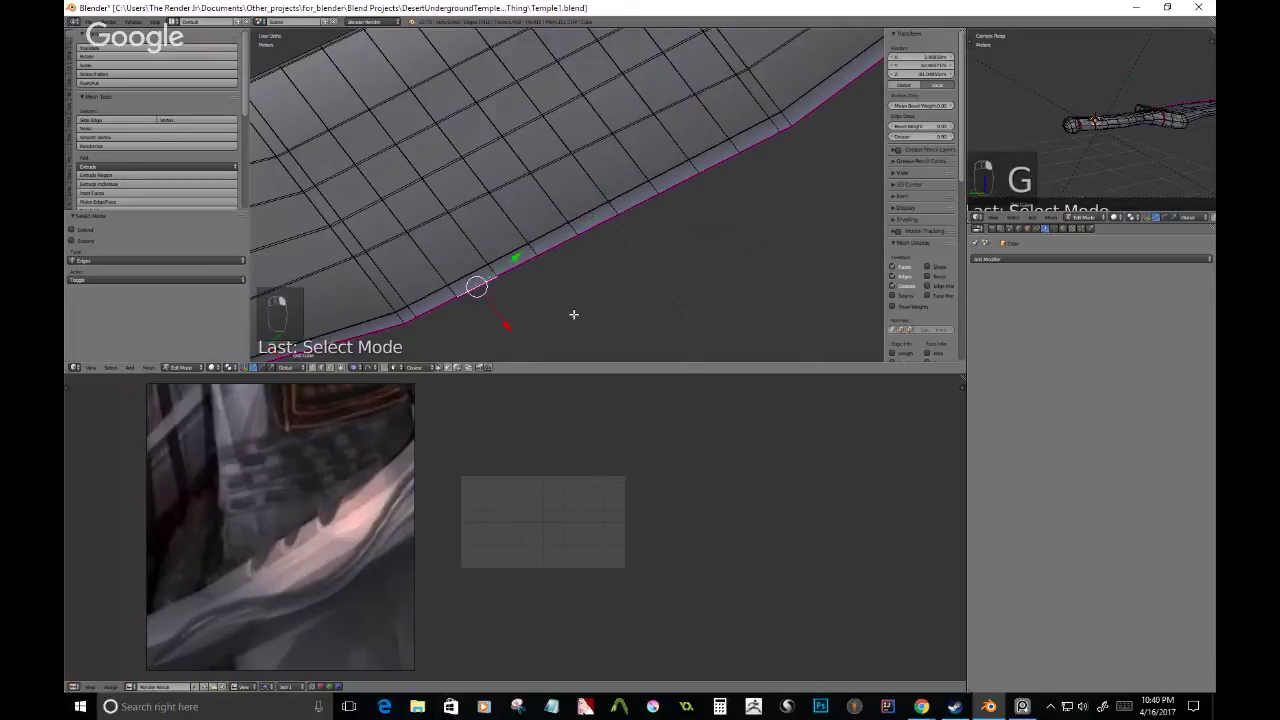
key(g)
click(556, 299)
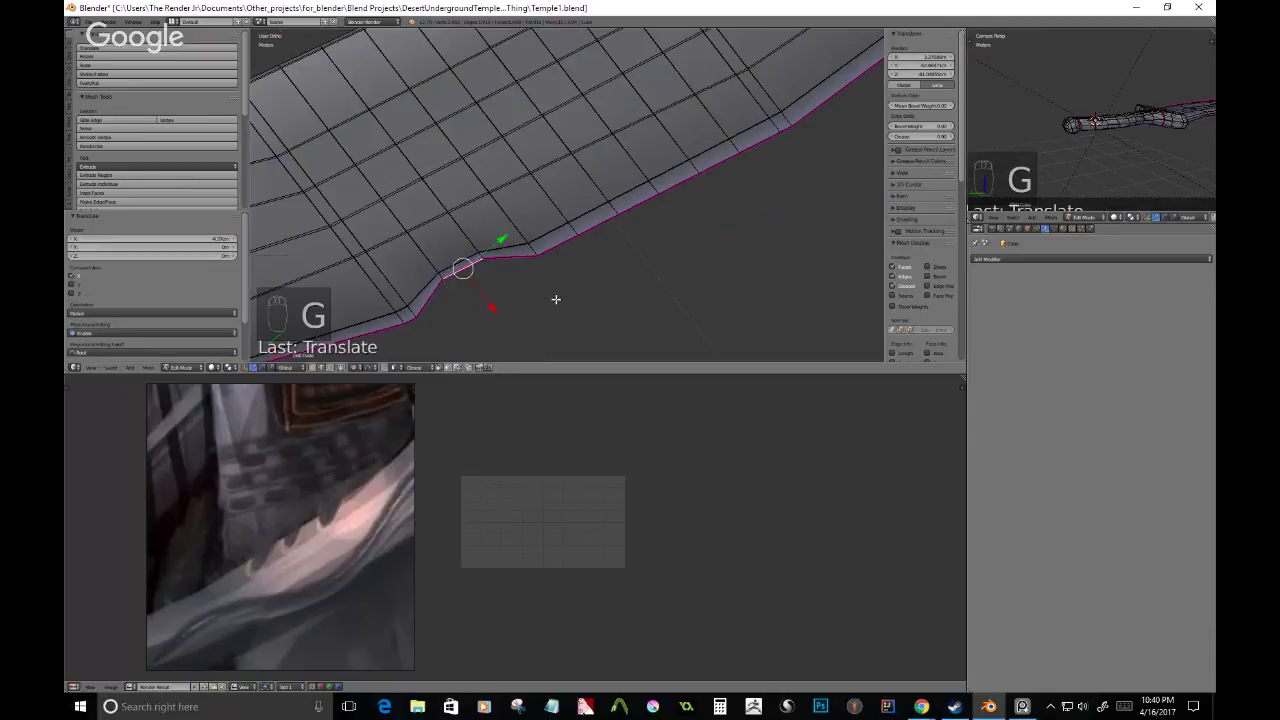
key(r)
click(586, 149)
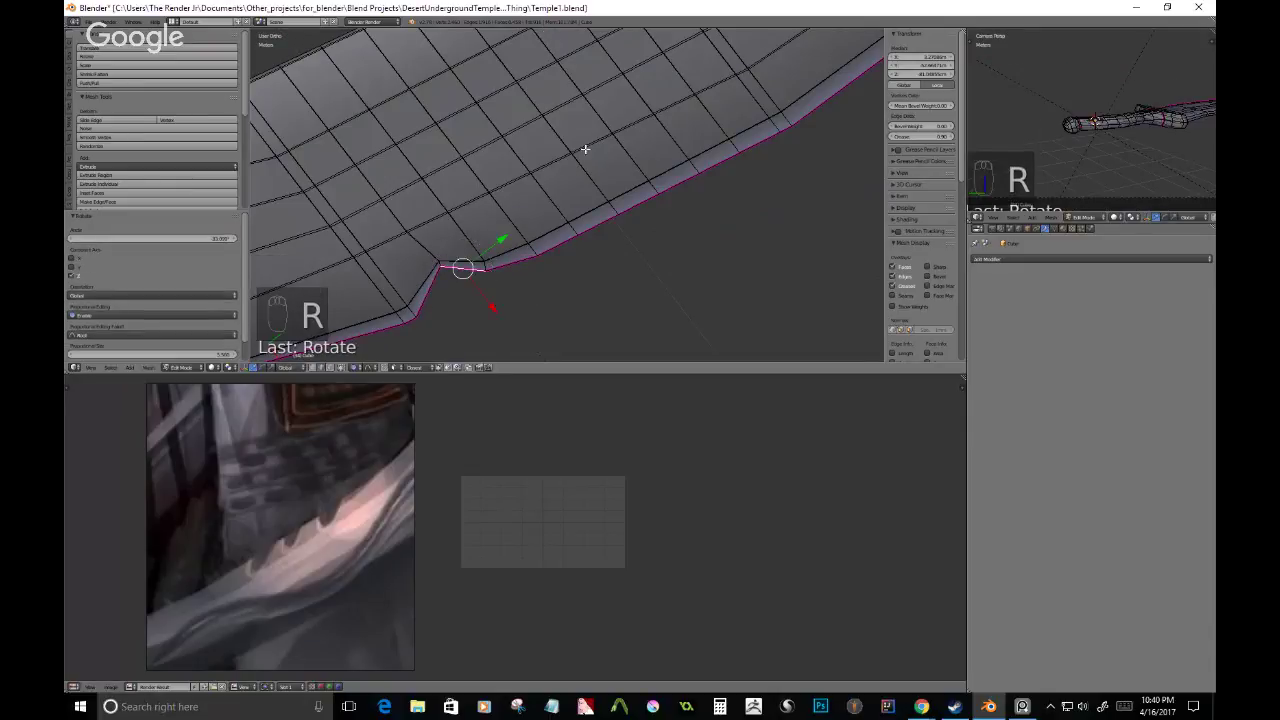
- Form a second serration by moving another cutting-edge segment, further toward the handle, inward along X and rotating it
right_click(556, 250)
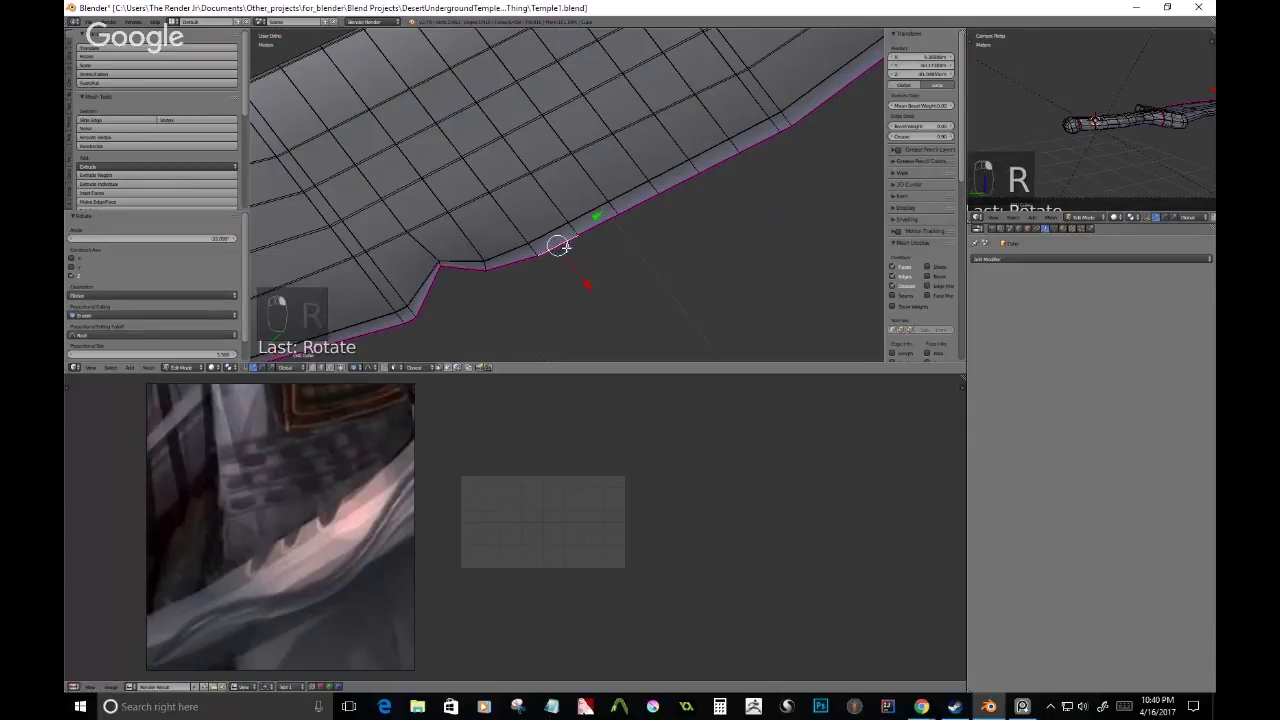
key(c)
right_click(652, 215)
key(g)
click(656, 249)
key(r)
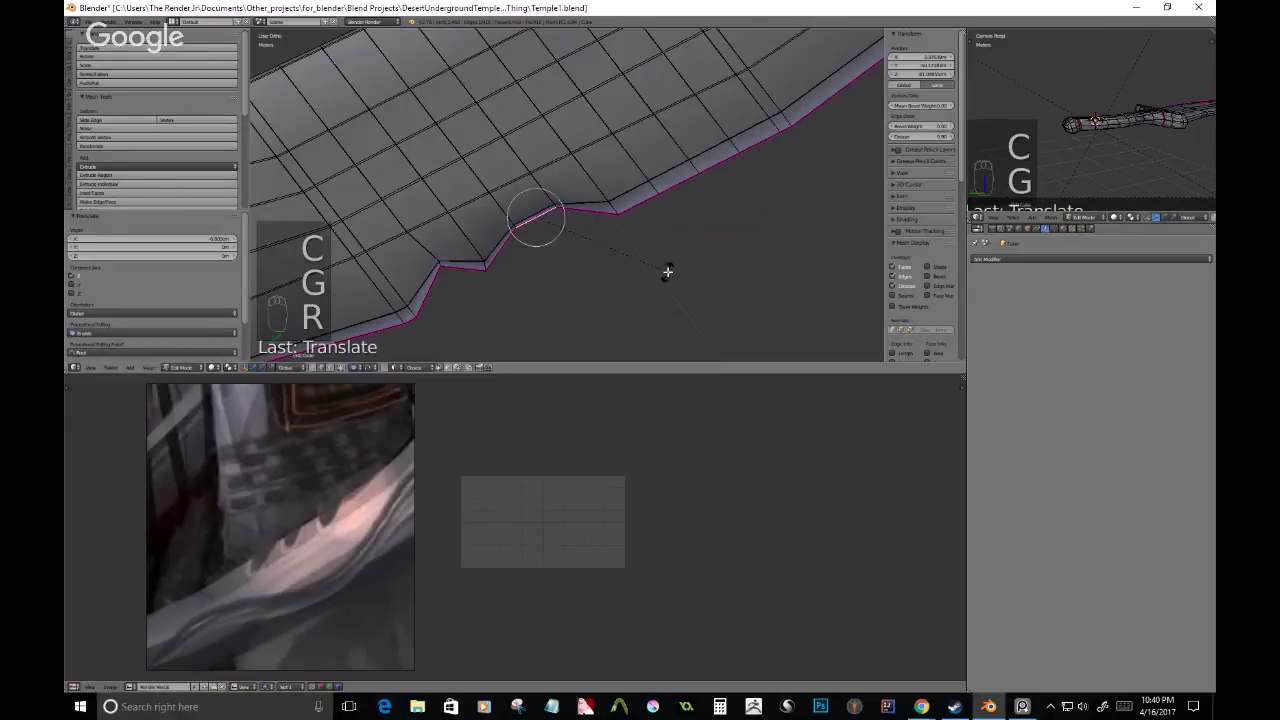
middle_click(660, 296)
click(628, 29)
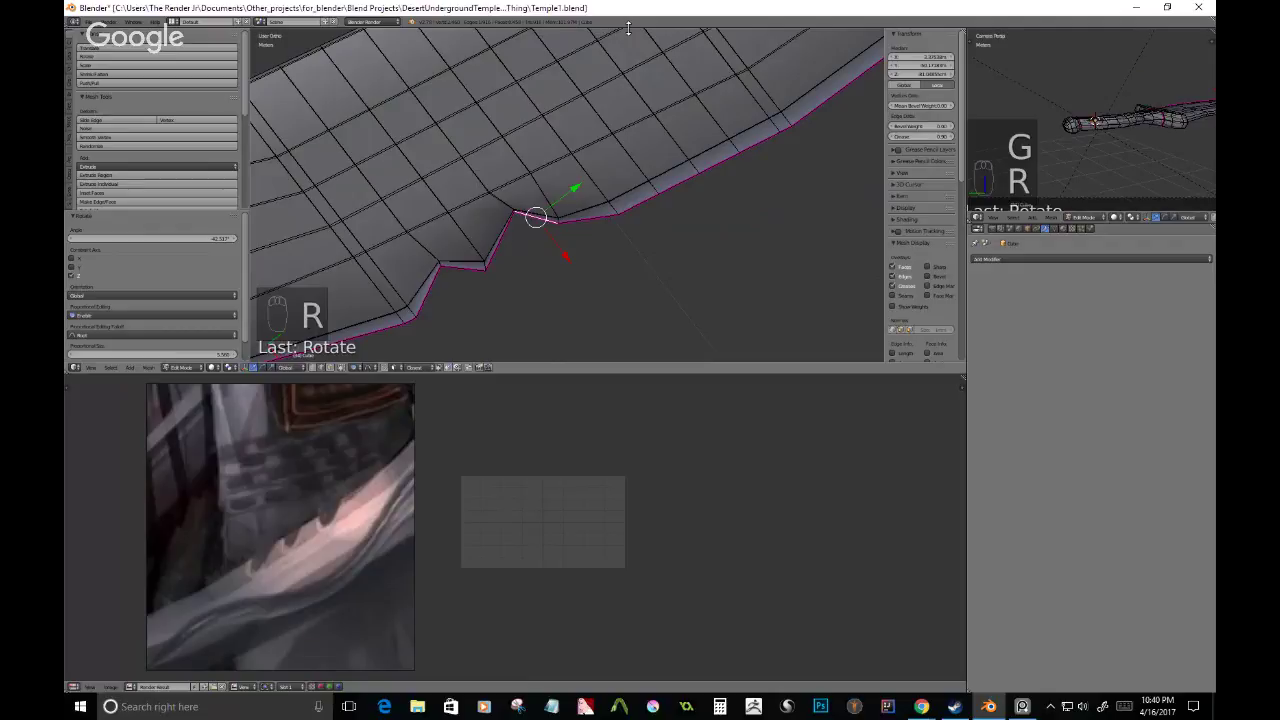
- Form a third serration by moving the following alternate edge segment inward along X and rotating it
shift+middle_drag(676, 241, 649, 254)
key(g)
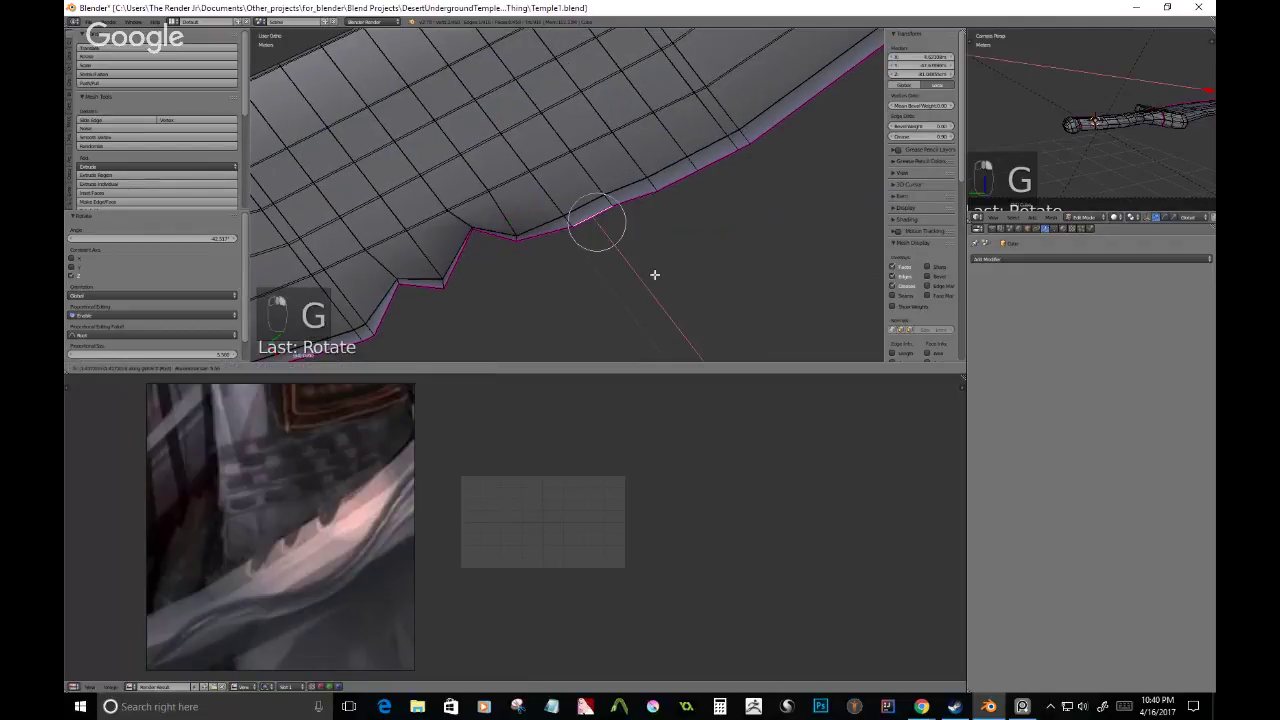
click(655, 274)
key(r)
click(626, 289)
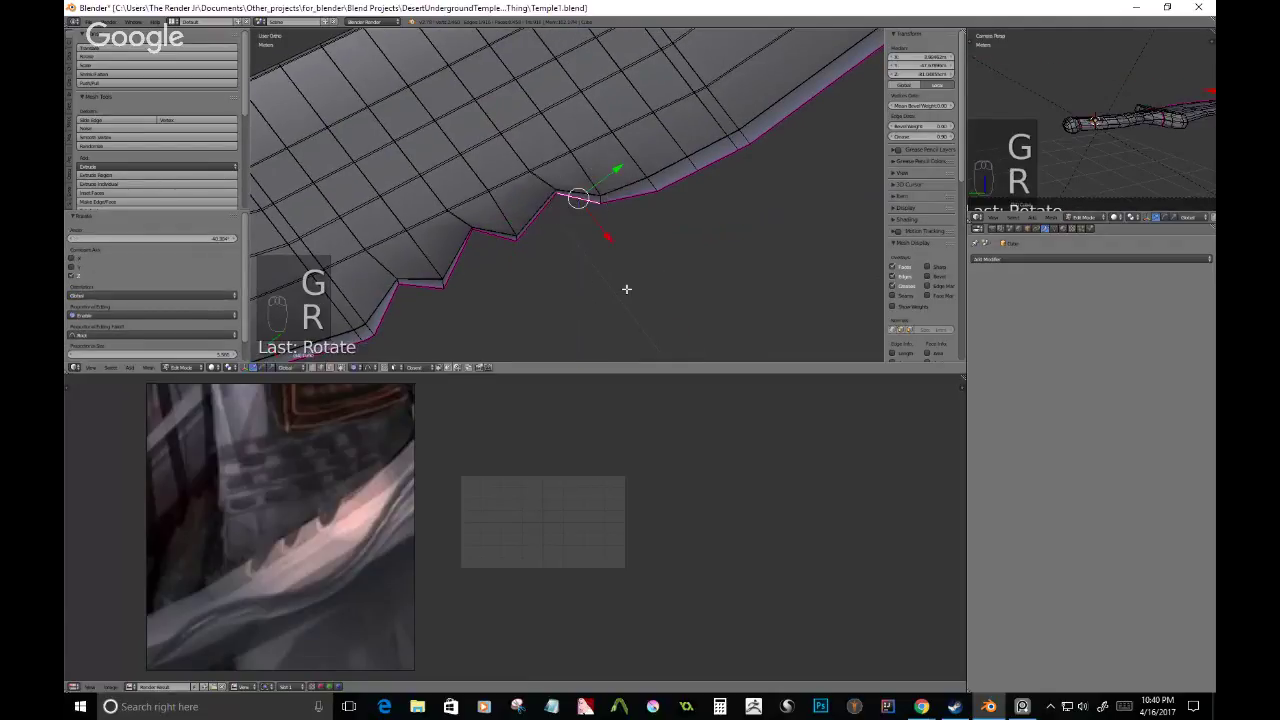
- Form the fourth serration at the handle end of the subdivided section by moving its edge inward along X and rotating it
shift+middle_drag(666, 197, 620, 217)
right_click(620, 217)
key(g)
key(x)
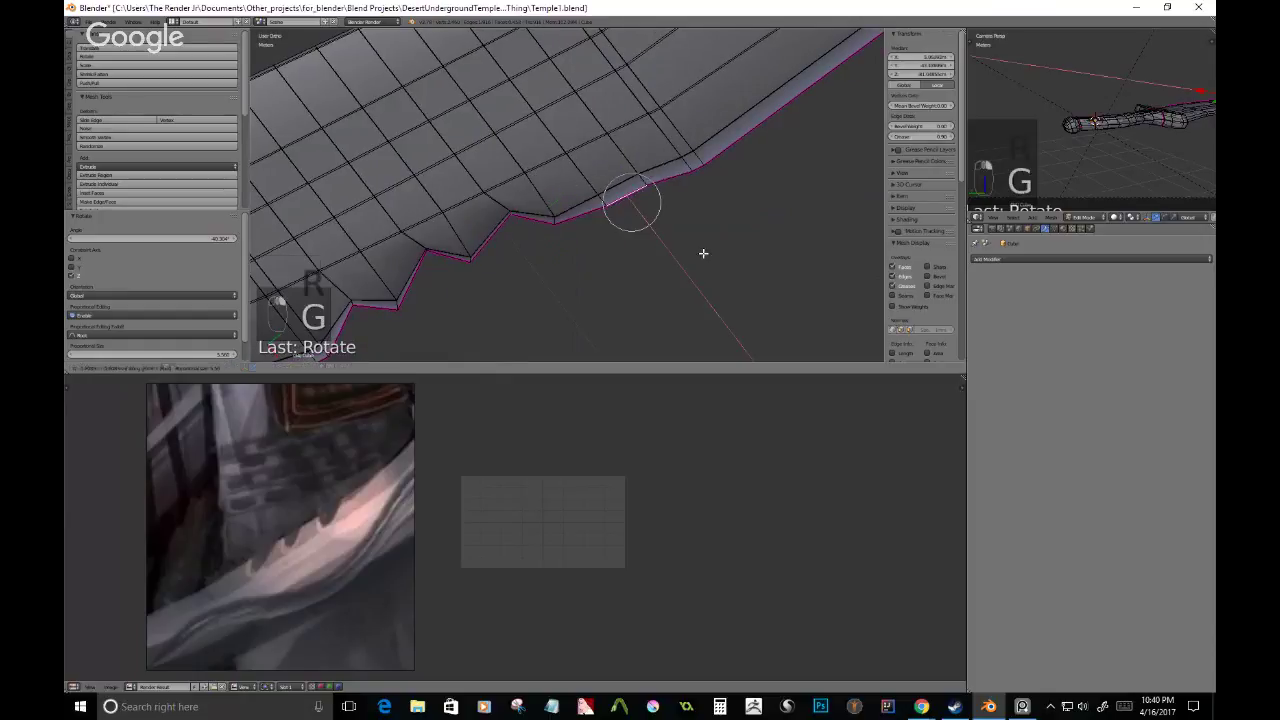
click(683, 249)
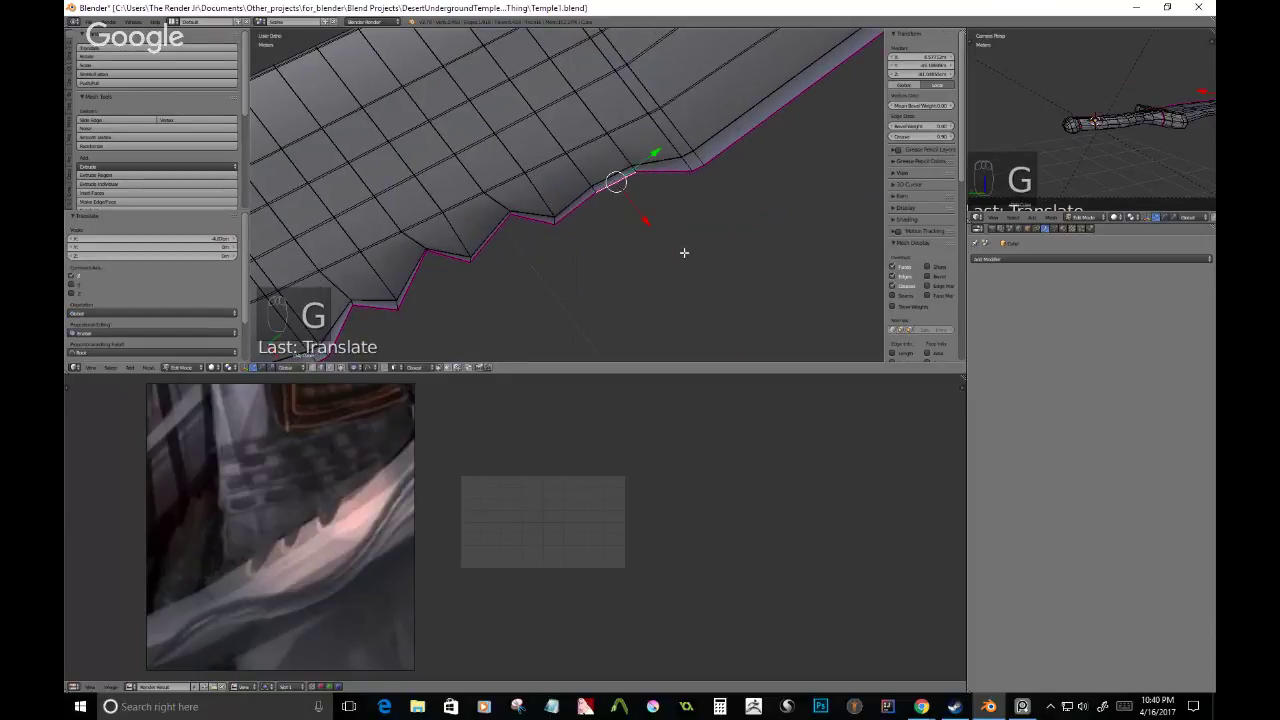
key(r)
click(661, 314)
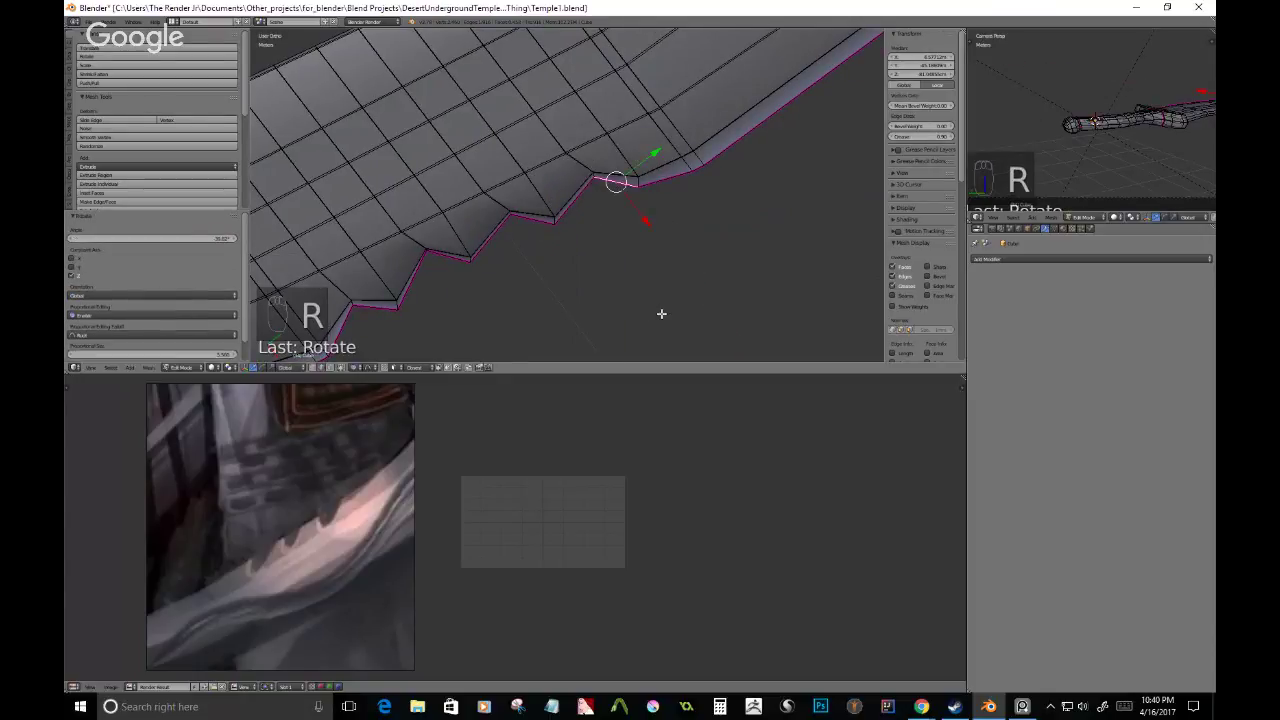
- Fine-tune the rotation of the fourth serration's edge to match the slant of the other teeth
middle_drag(661, 314, 640, 199)
scroll(693, 182, down, 4)
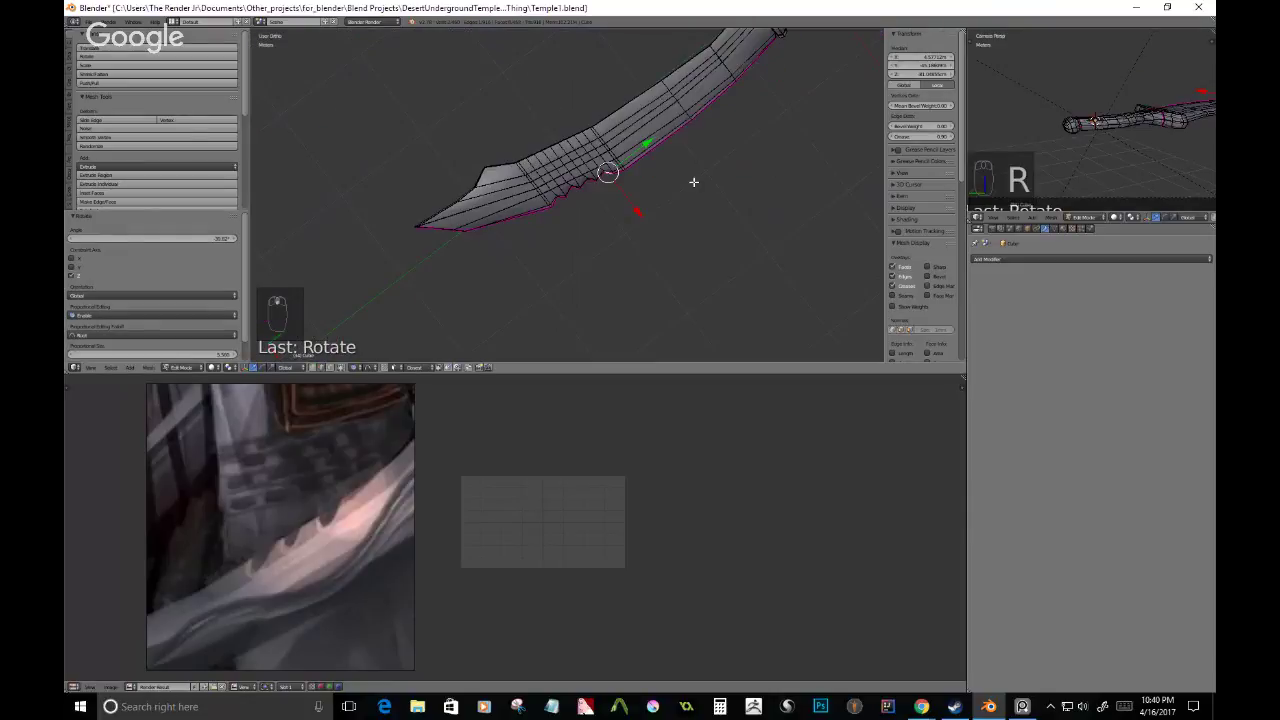
middle_drag(693, 182, 397, 177)
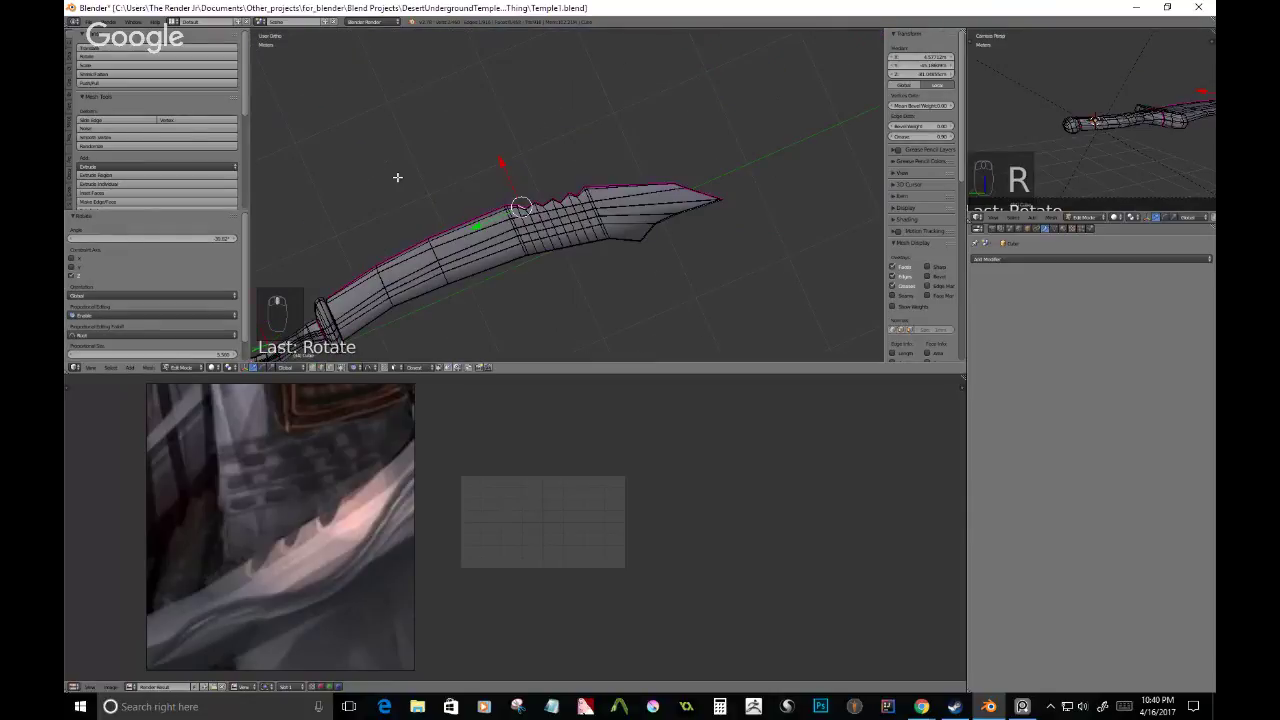
scroll(633, 200, up, 3)
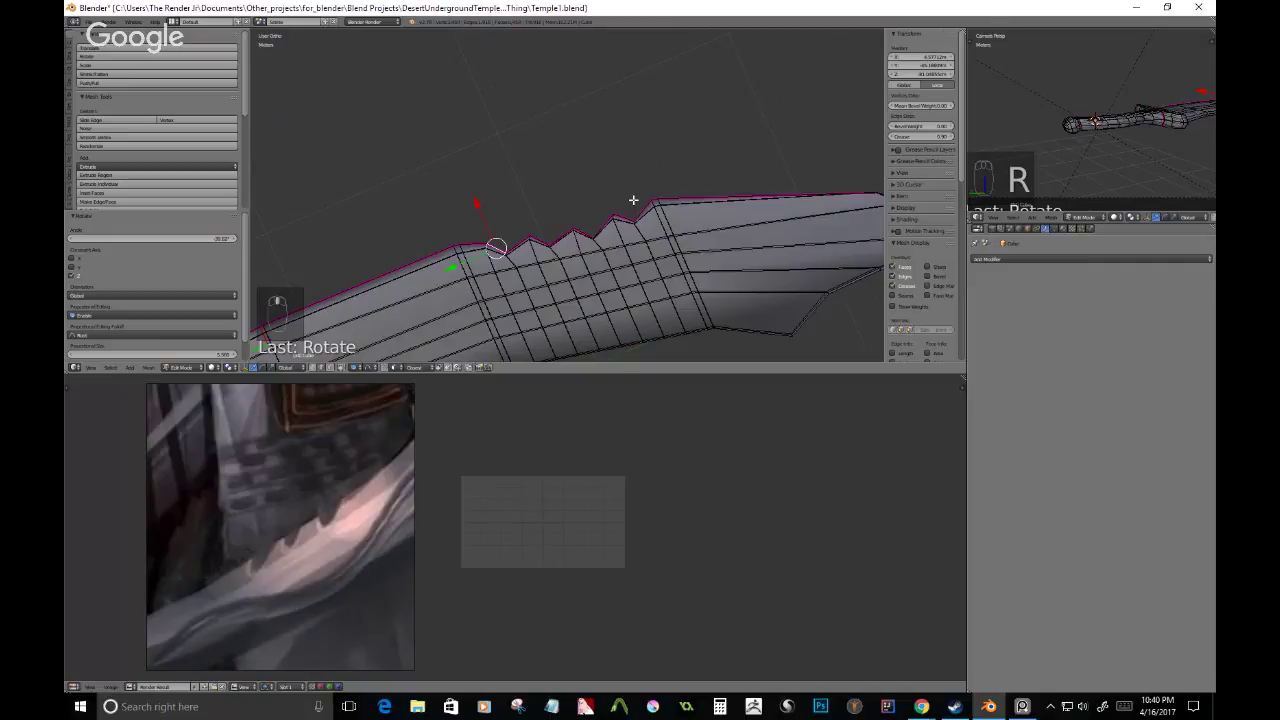
shift+middle_drag(752, 199, 679, 191)
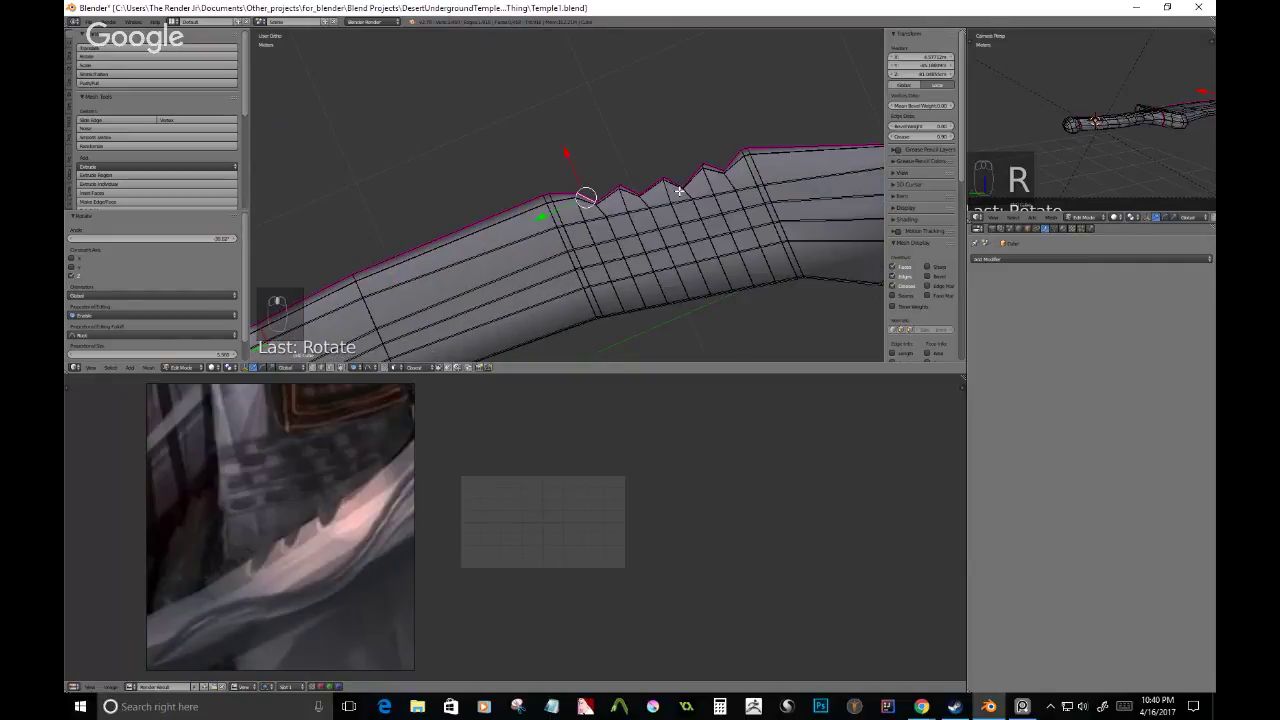
scroll(679, 191, up, 2)
key(r)
click(680, 246)
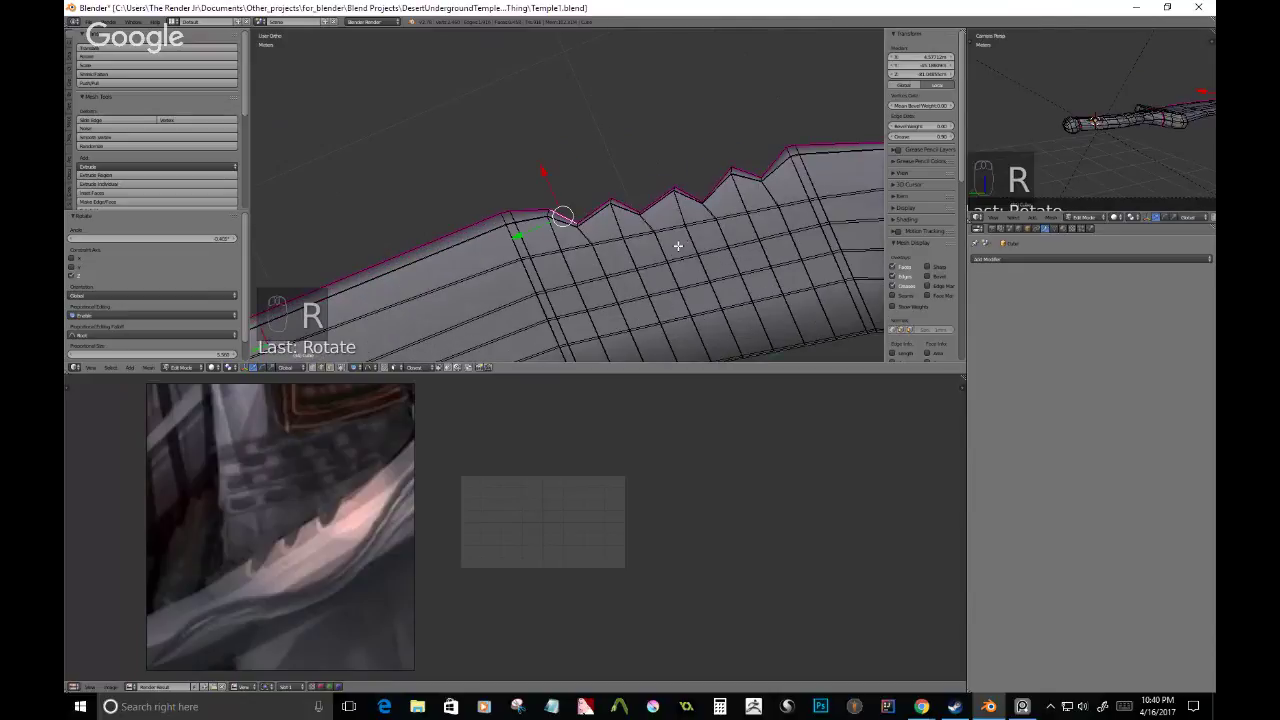
- Switch to vertex selection, select the four tooth tips and move them outward along X to sharpen the serrations
key(ctrl+Tab)
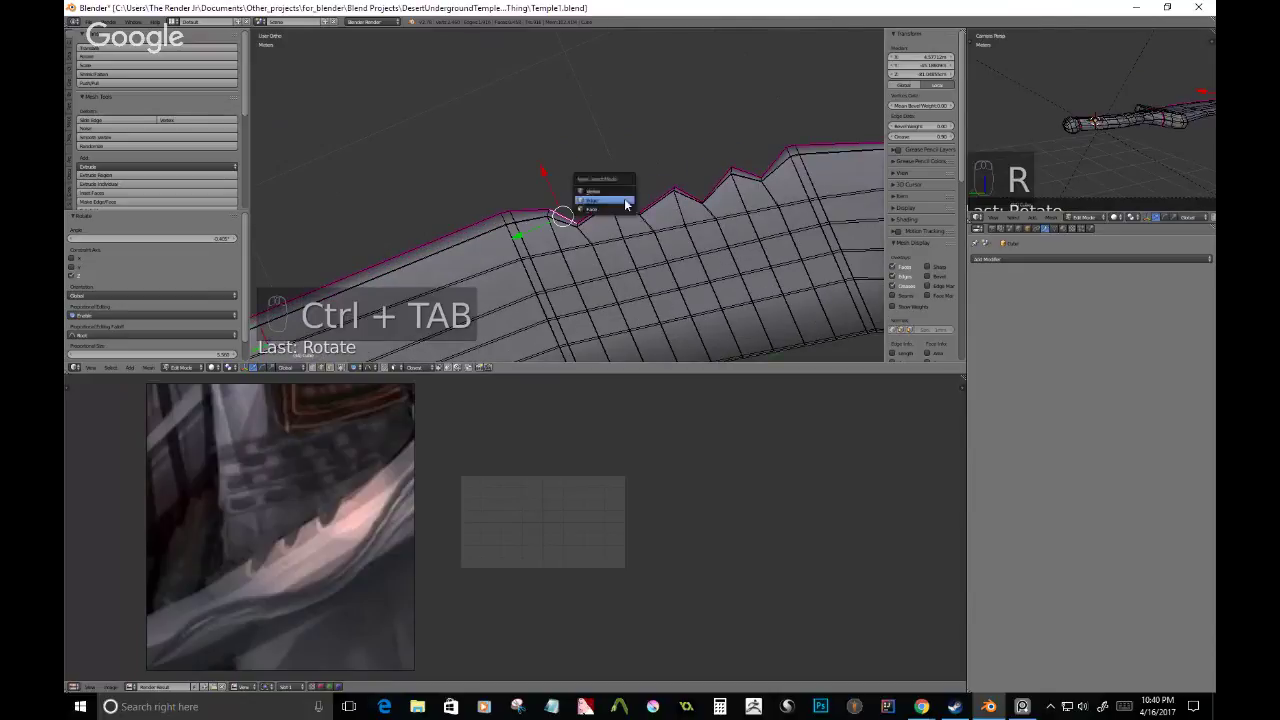
click(619, 188)
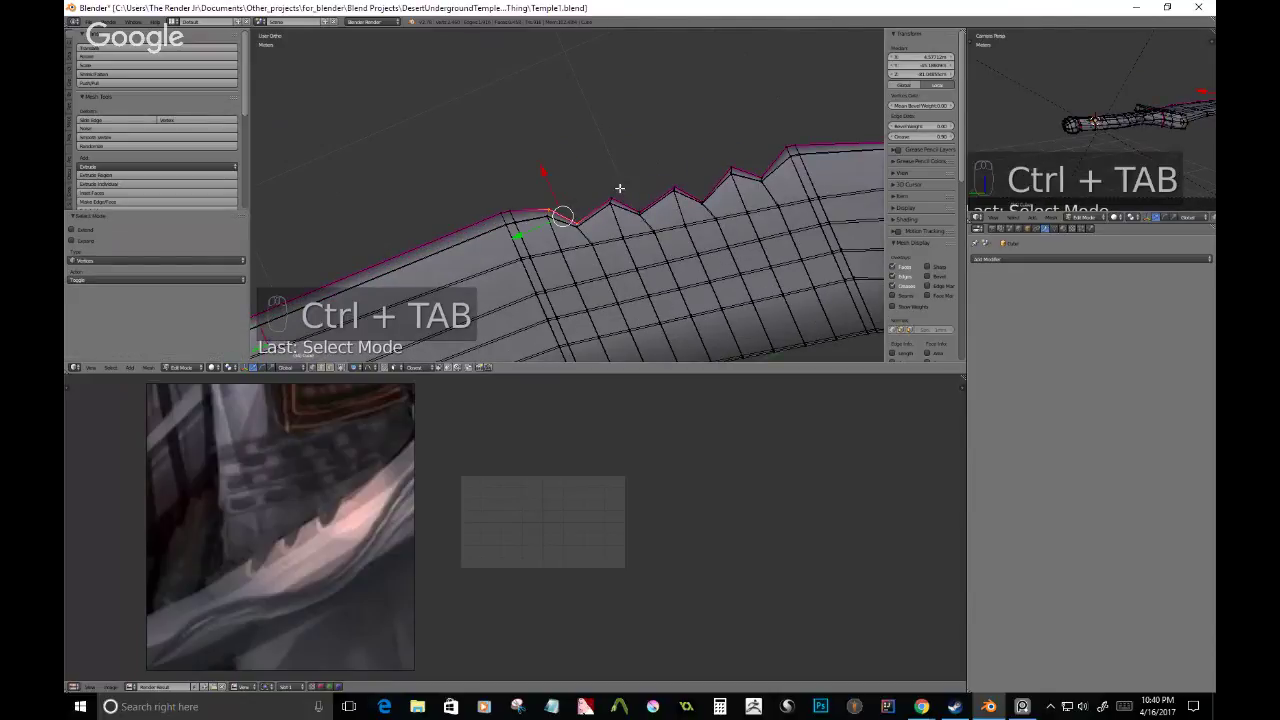
key(b)
drag(600, 180, 619, 228)
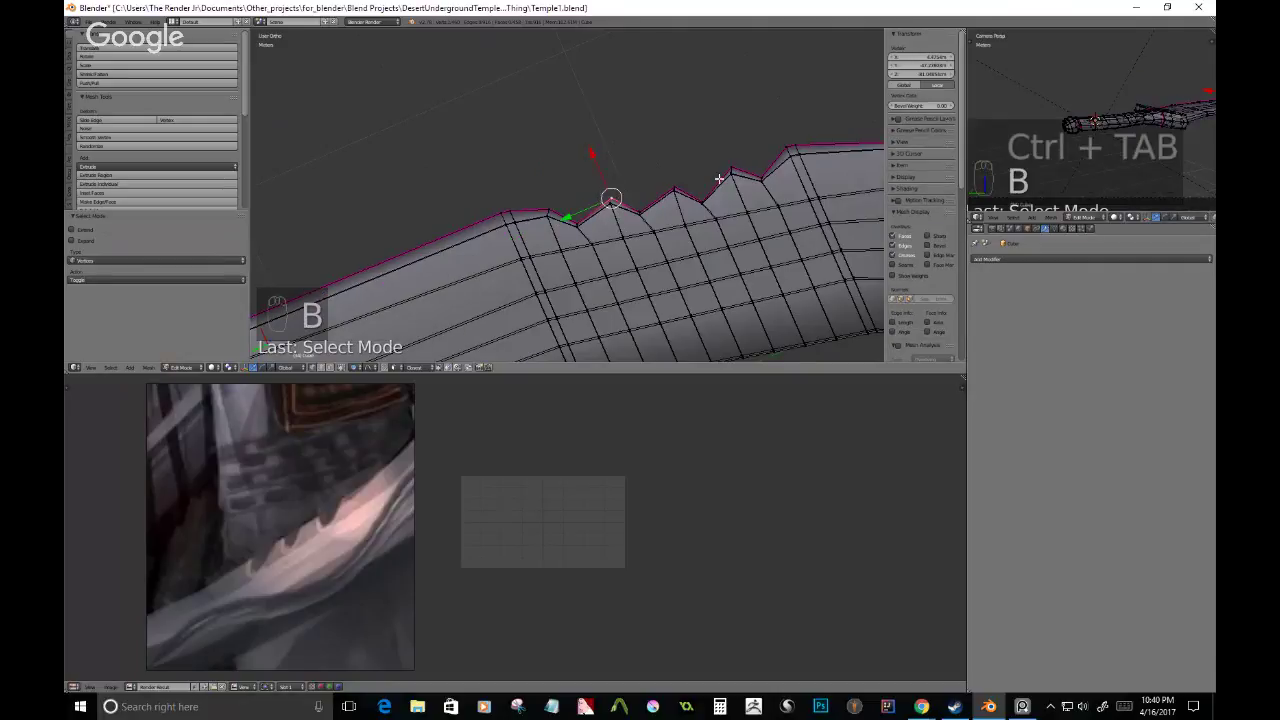
key(b)
drag(662, 174, 686, 204)
key(b)
drag(598, 186, 628, 216)
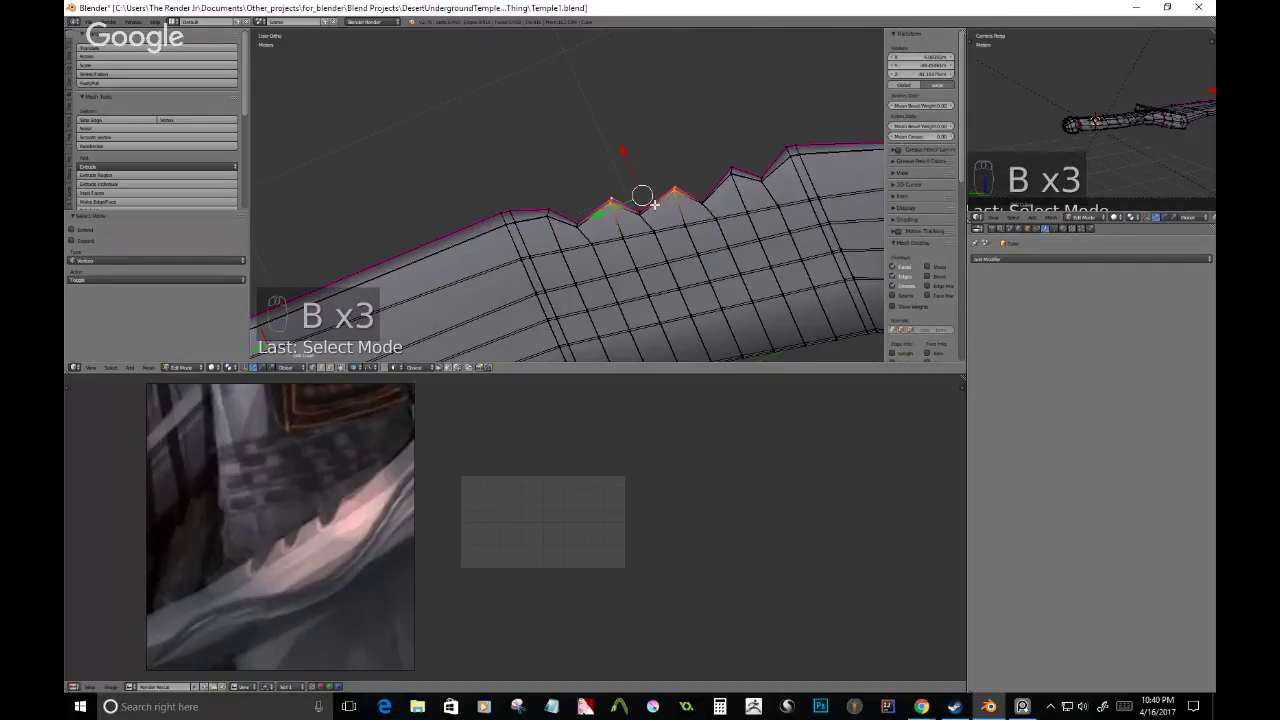
key(b)
drag(724, 155, 746, 205)
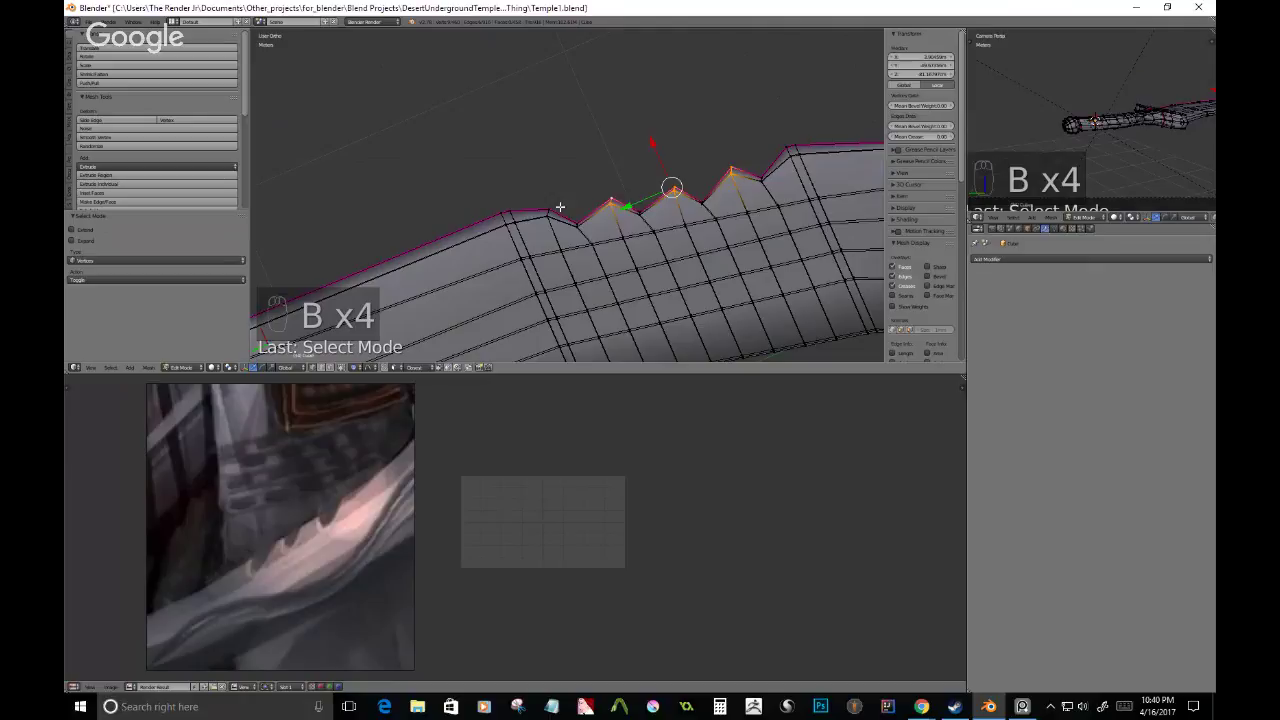
key(b)
drag(543, 200, 566, 229)
key(g)
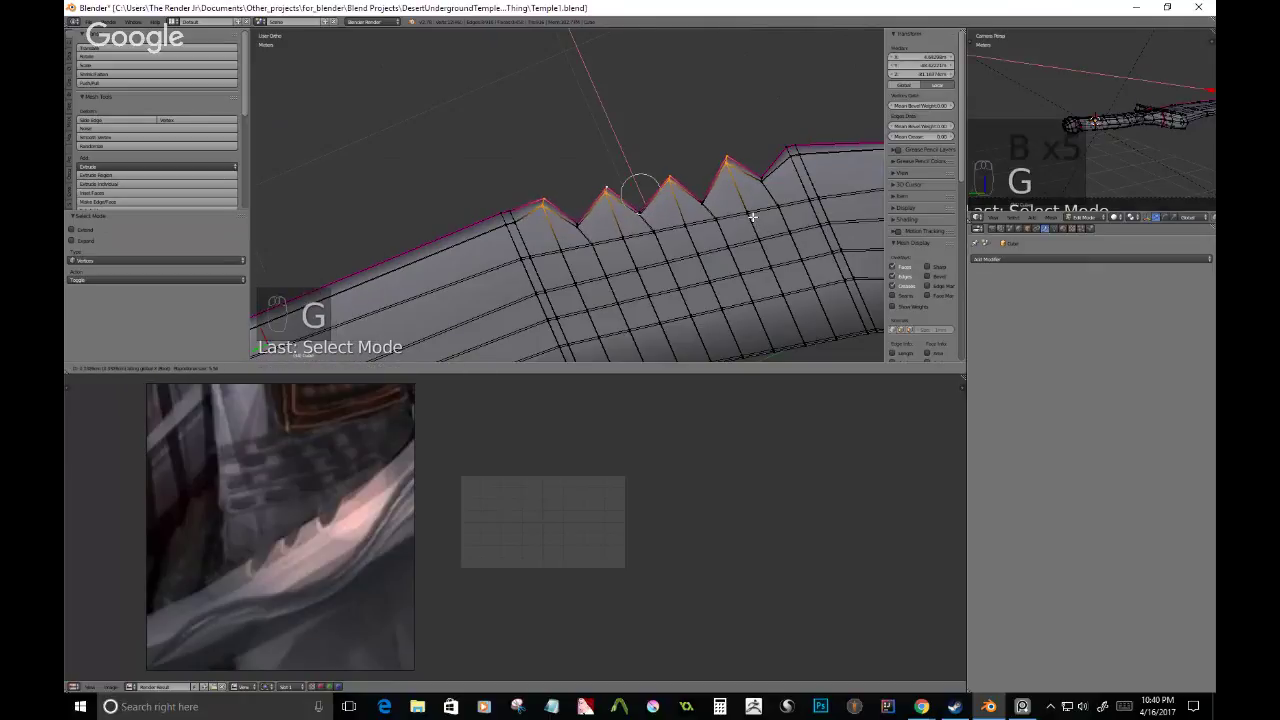
click(752, 216)
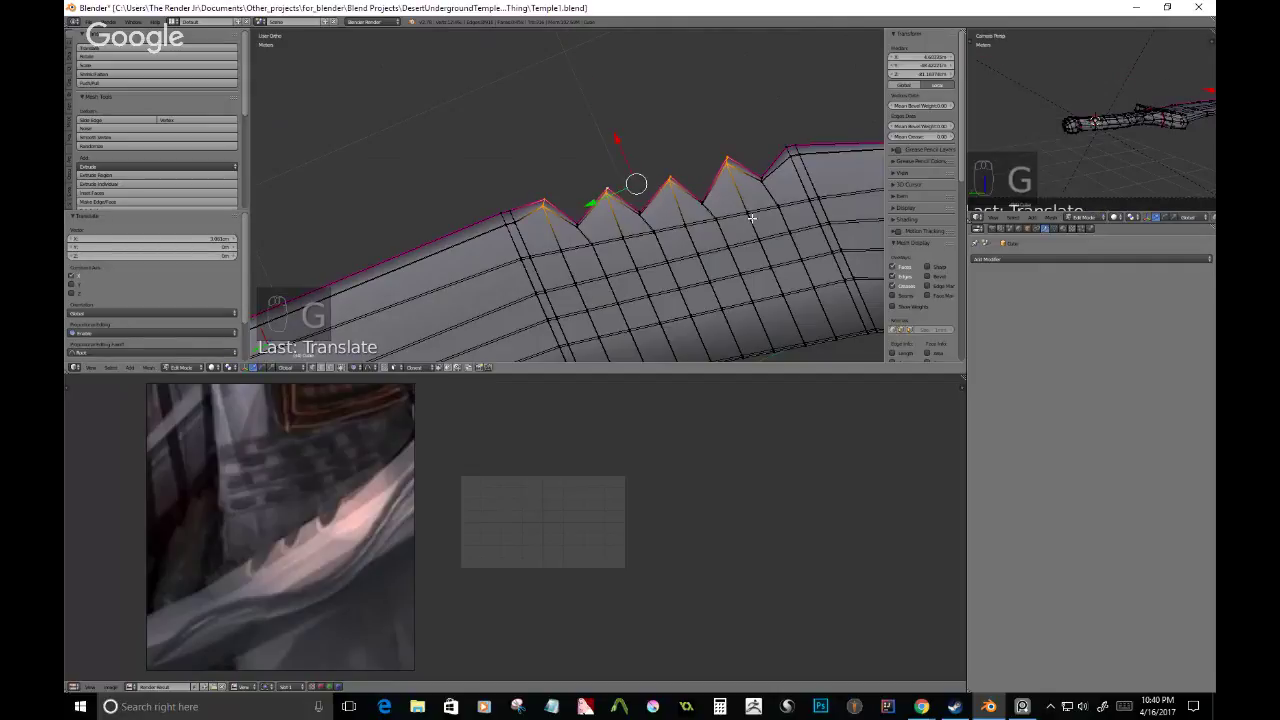
- Deselect the tooth tips and inspect the serrated sword in Object Mode from several angles
key(c)
middle_drag(534, 206, 737, 168)
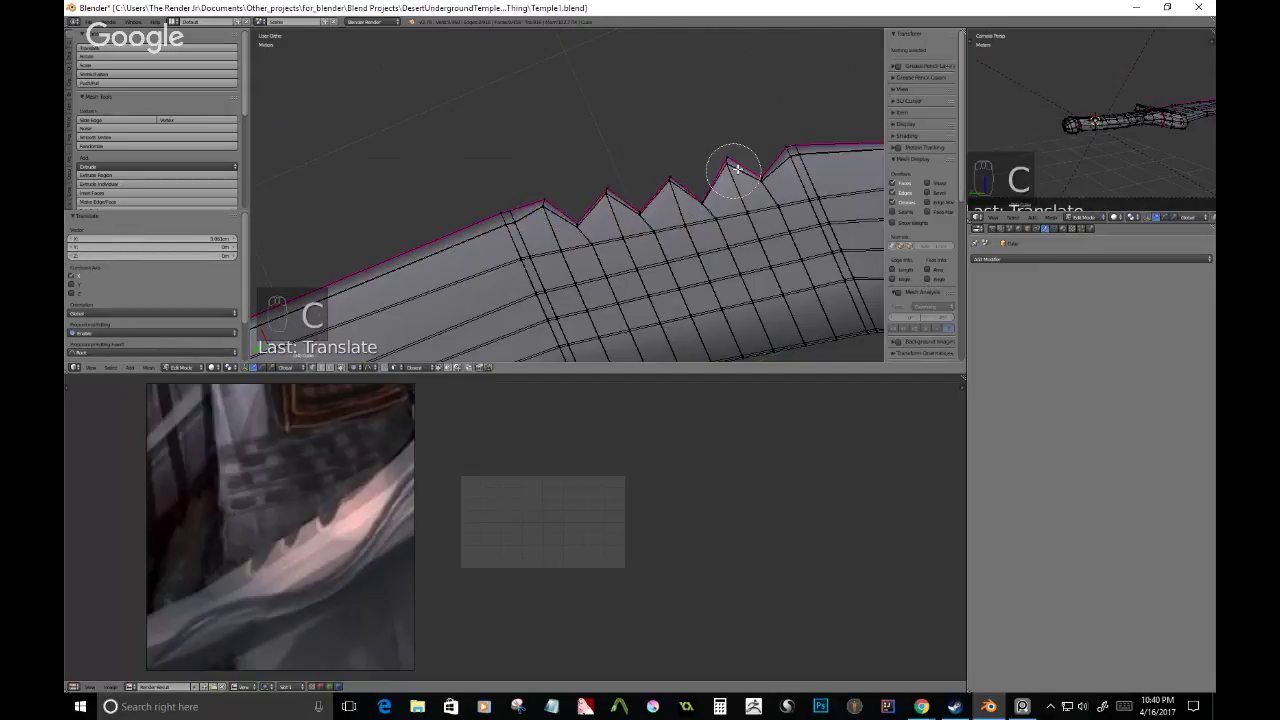
right_click(738, 168)
scroll(533, 225, down, 4)
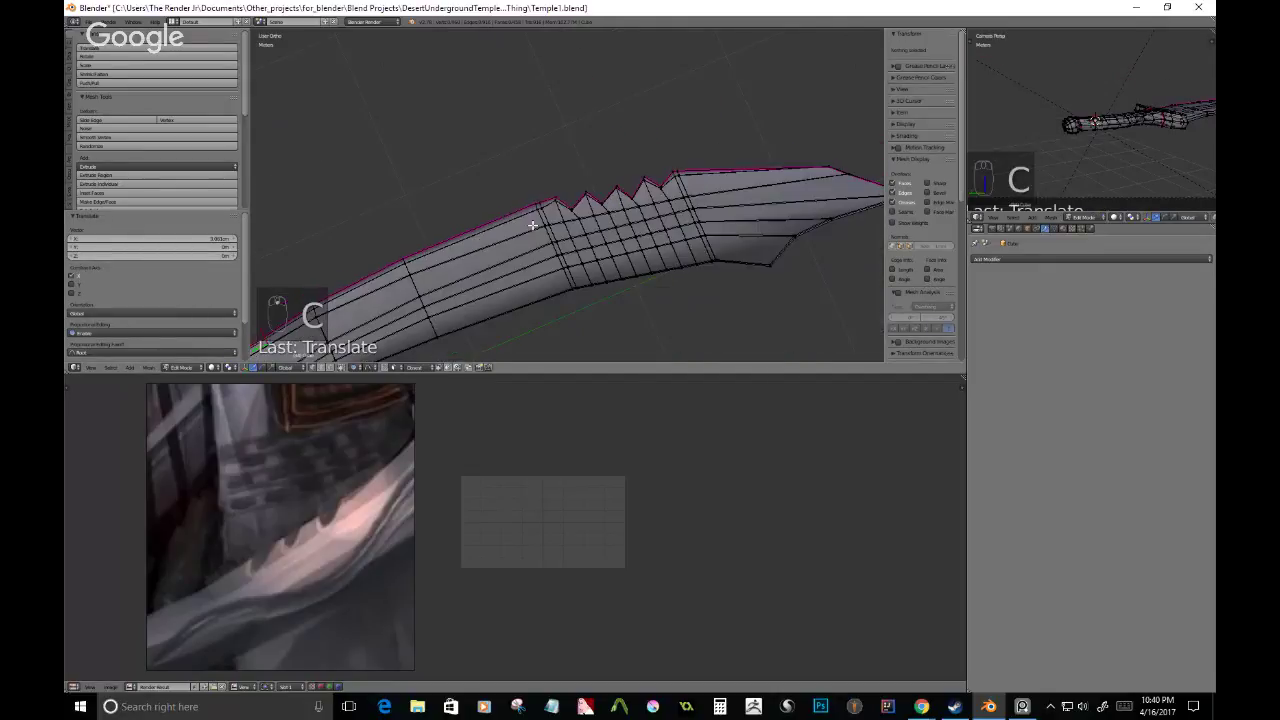
middle_drag(533, 225, 436, 318)
key(Tab)
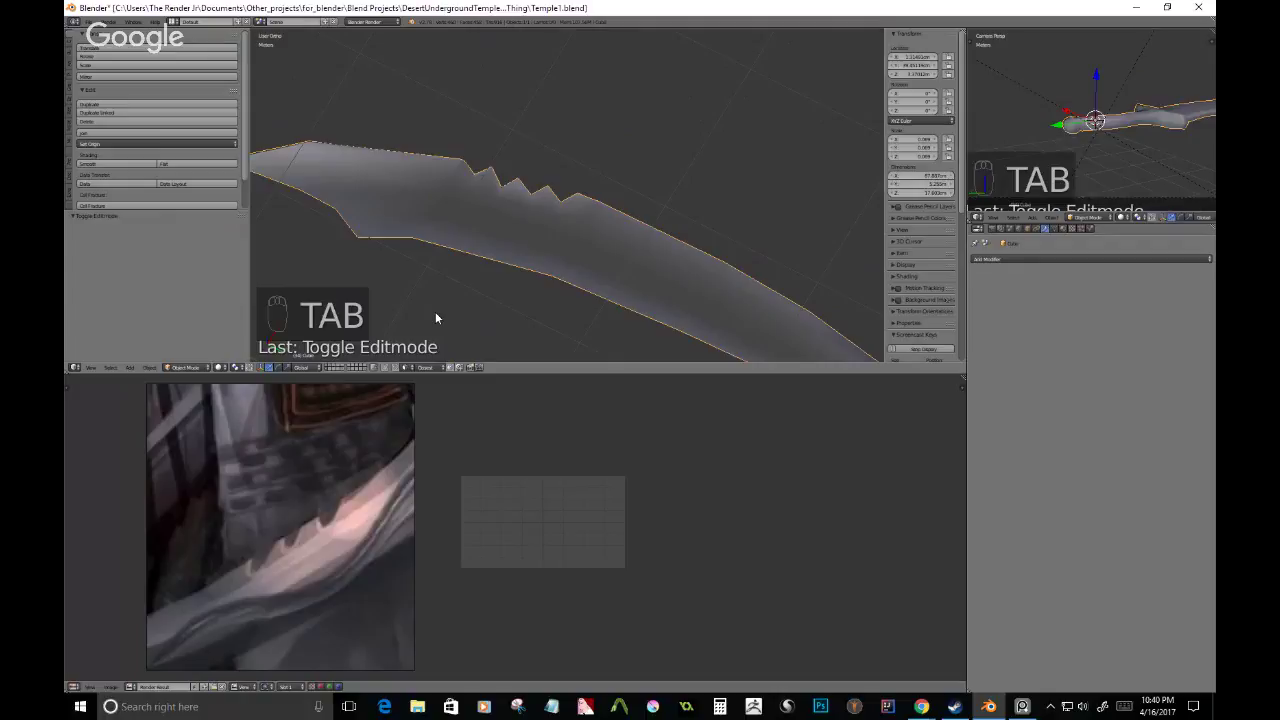
middle_drag(435, 318, 753, 278)
scroll(753, 278, down, 5)
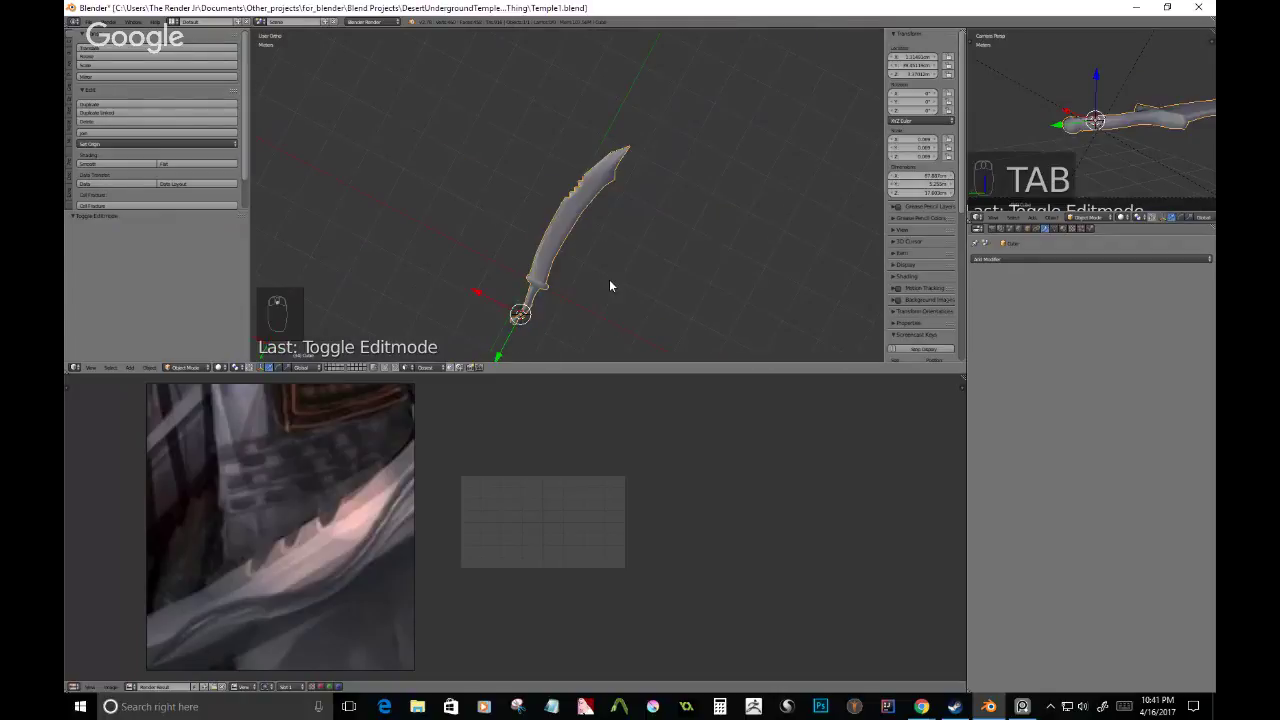
middle_drag(610, 286, 766, 248)
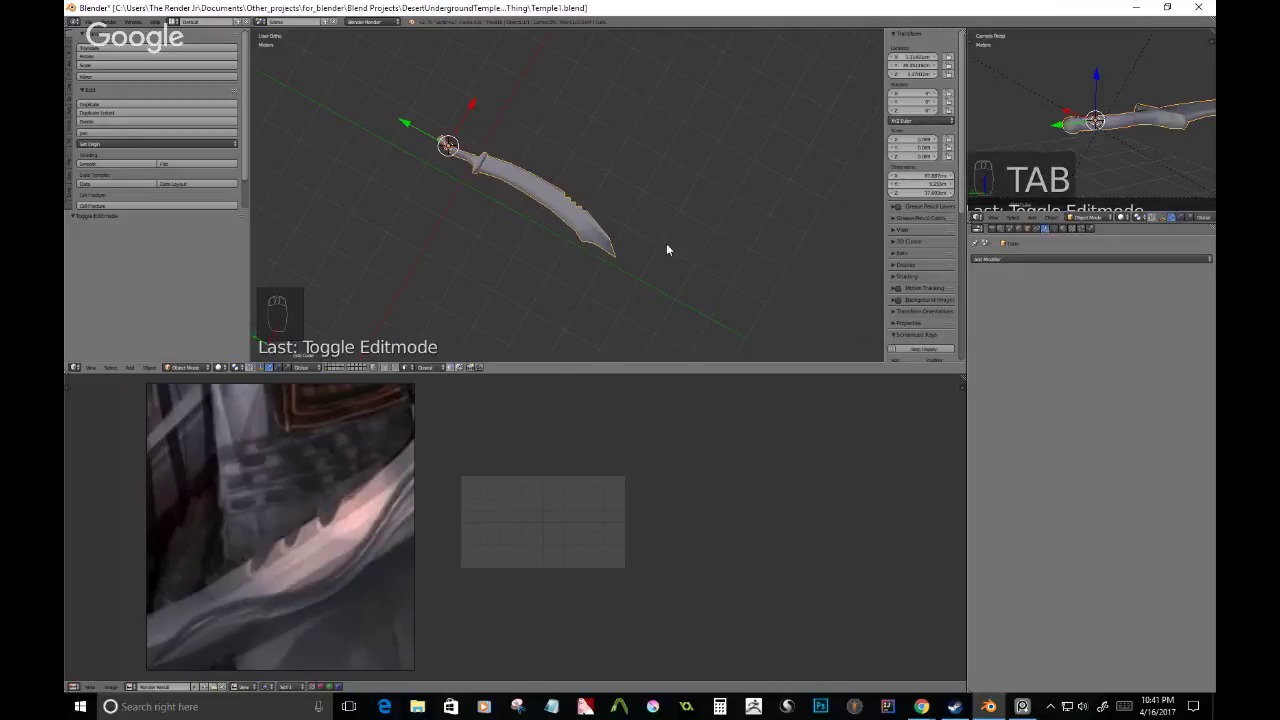
middle_drag(665, 243, 460, 259)
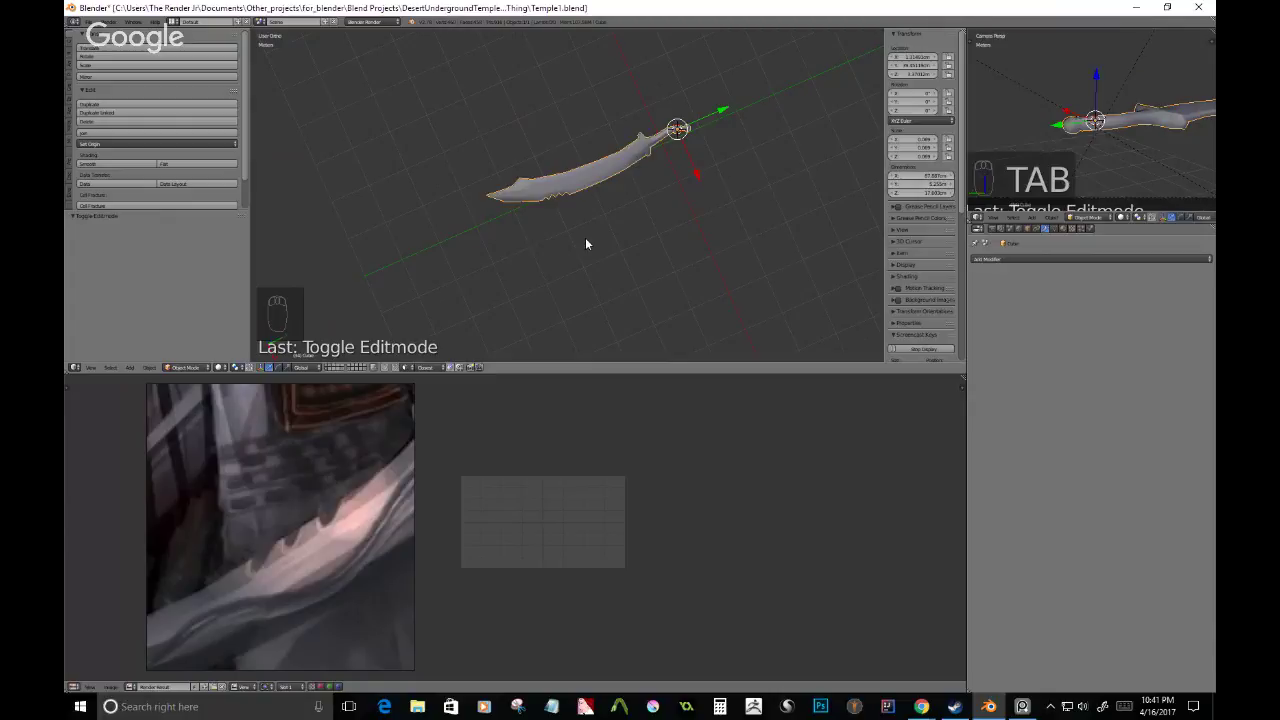
scroll(583, 243, up, 3)
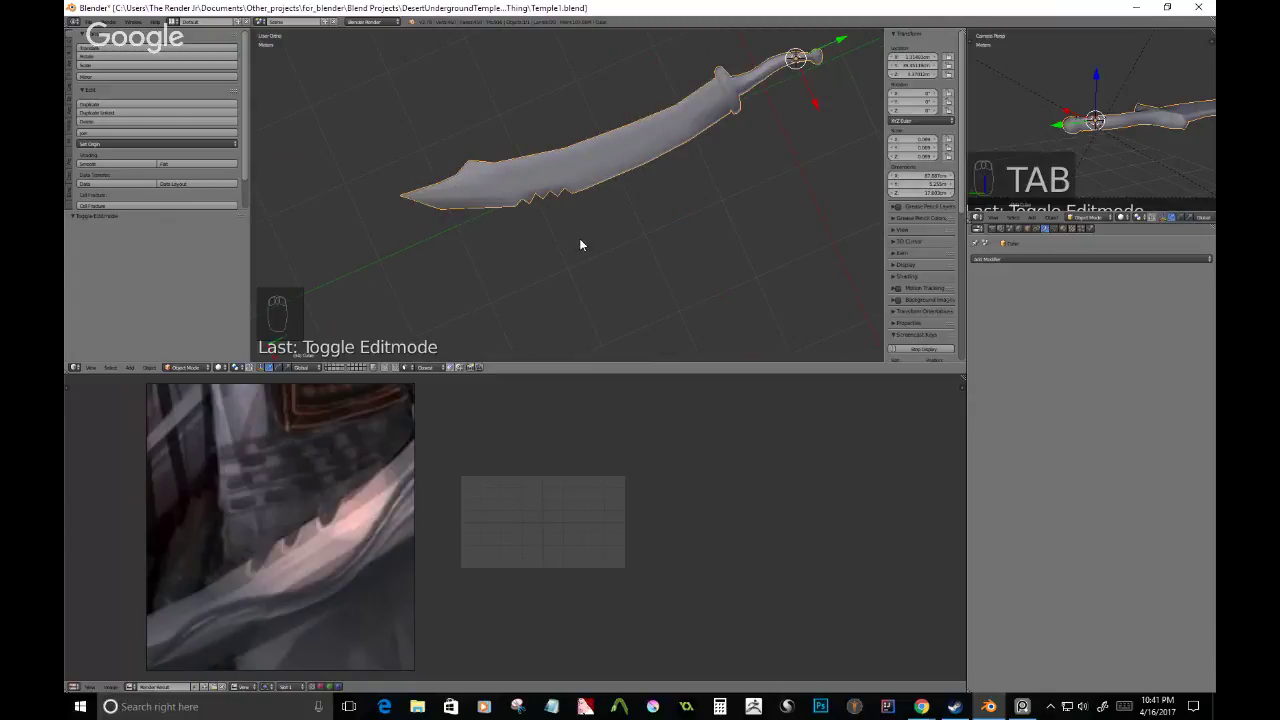
- Undo the serration edits to bring back the smooth cutting edge, and save the file
key(ctrl+z)
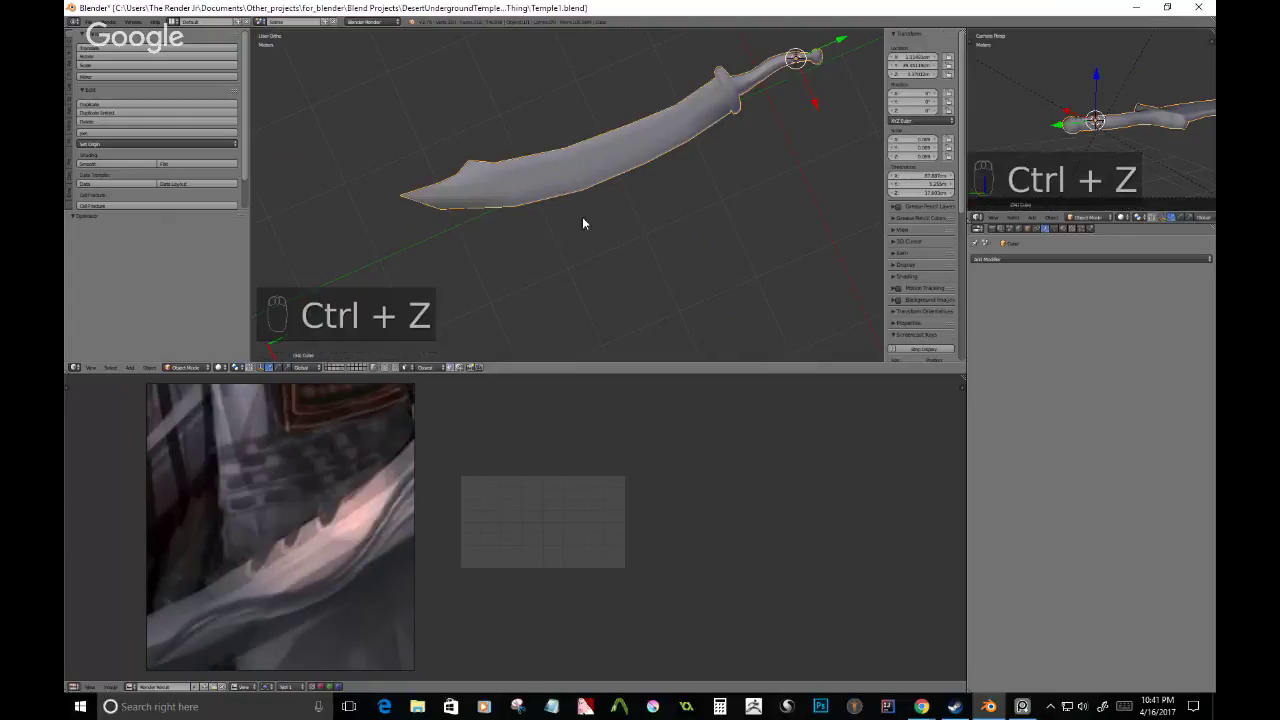
key(Tab)
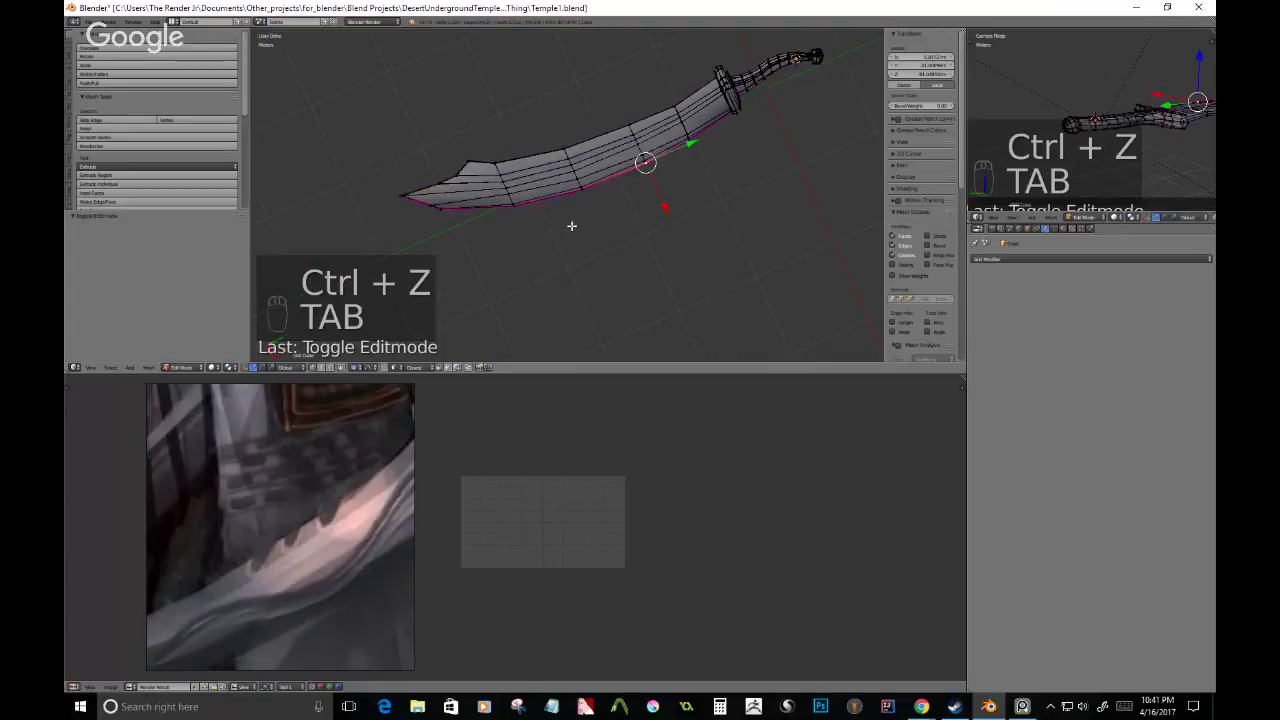
key(ctrl+s)
key(Tab)
- Compare the sword with the full reference painting and set its origin to its geometry
middle_drag(571, 226, 640, 207)
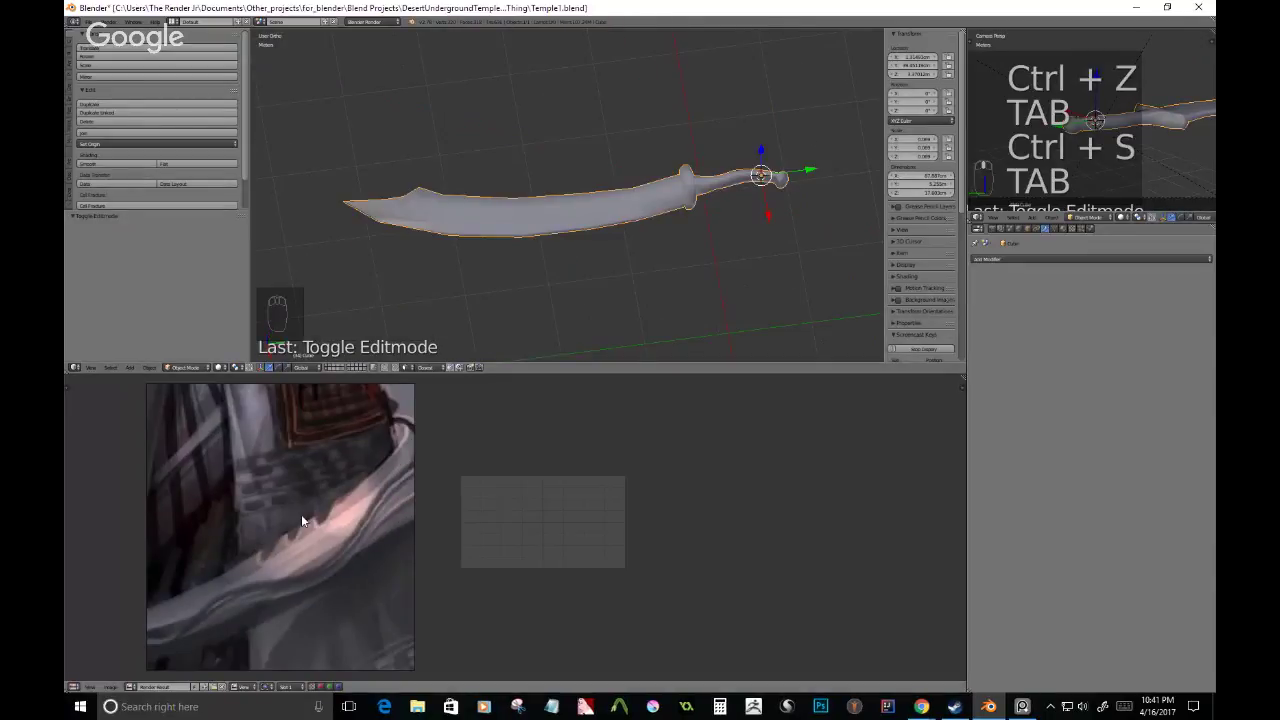
scroll(301, 520, down, 6)
mouse_move(645, 240)
middle_down()
mouse_move(613, 249)
mouse_move(589, 215)
mouse_move(634, 228)
middle_up()
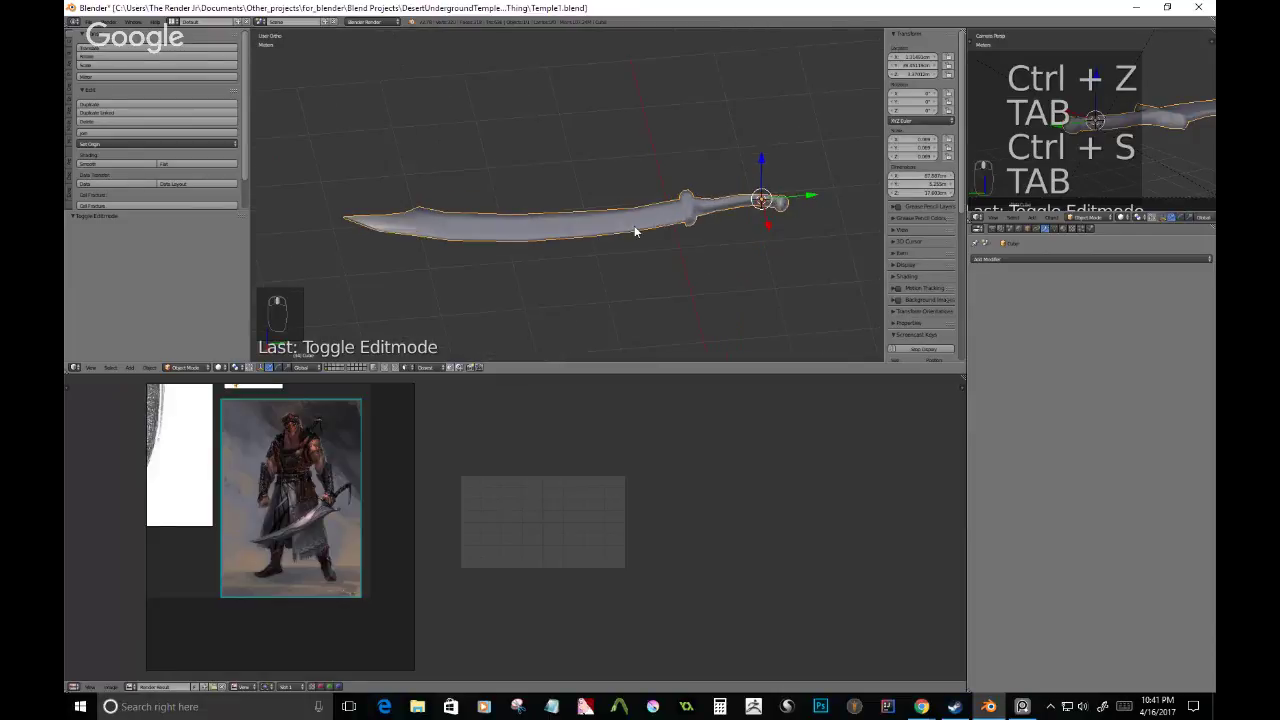
key(ctrl+alt+shift+c)
click(628, 231)
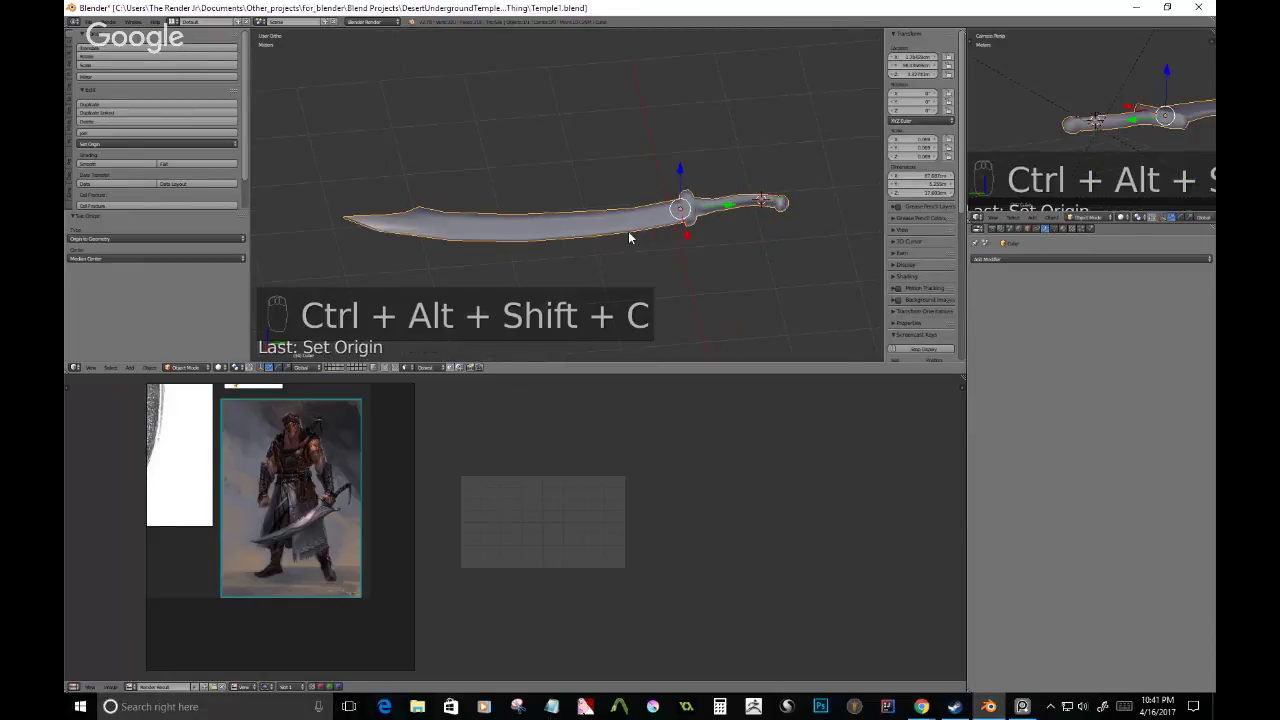
- Save the file, and show the character's scene layer together with the sword in perspective view
key(ctrl+s)
key(Return)
middle_drag(702, 291, 690, 262)
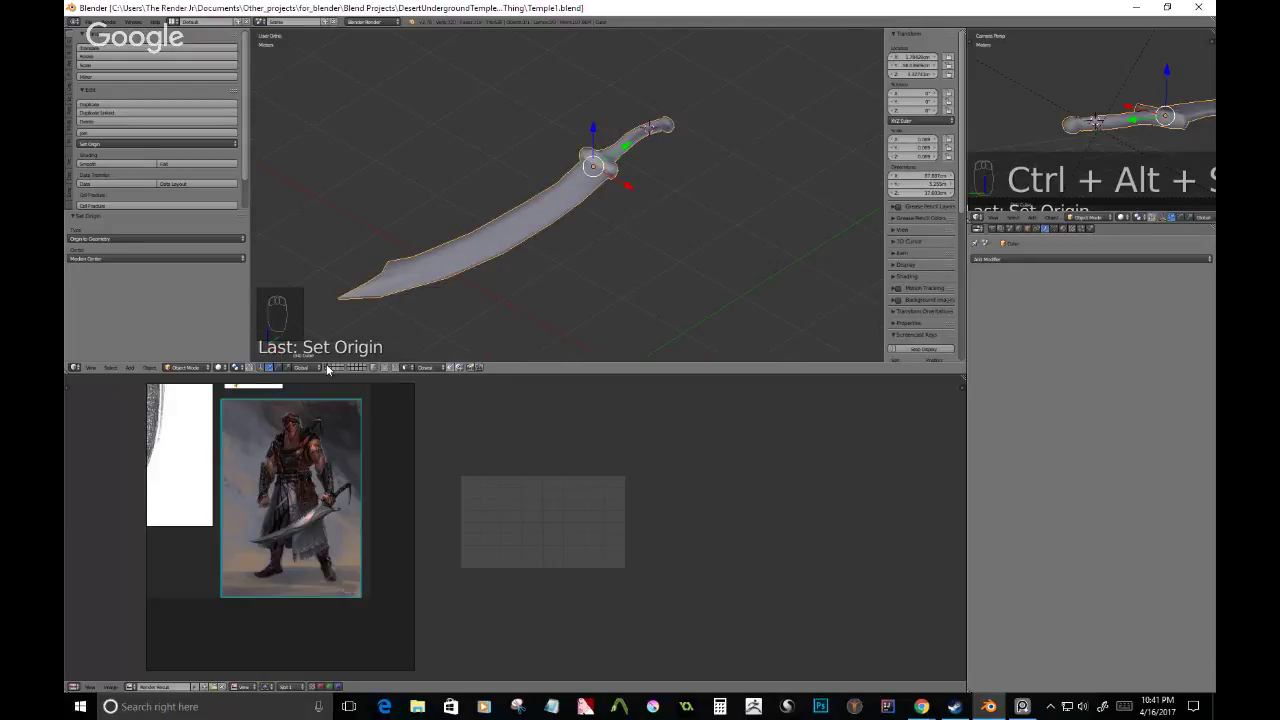
click(334, 368)
middle_drag(668, 240, 607, 211)
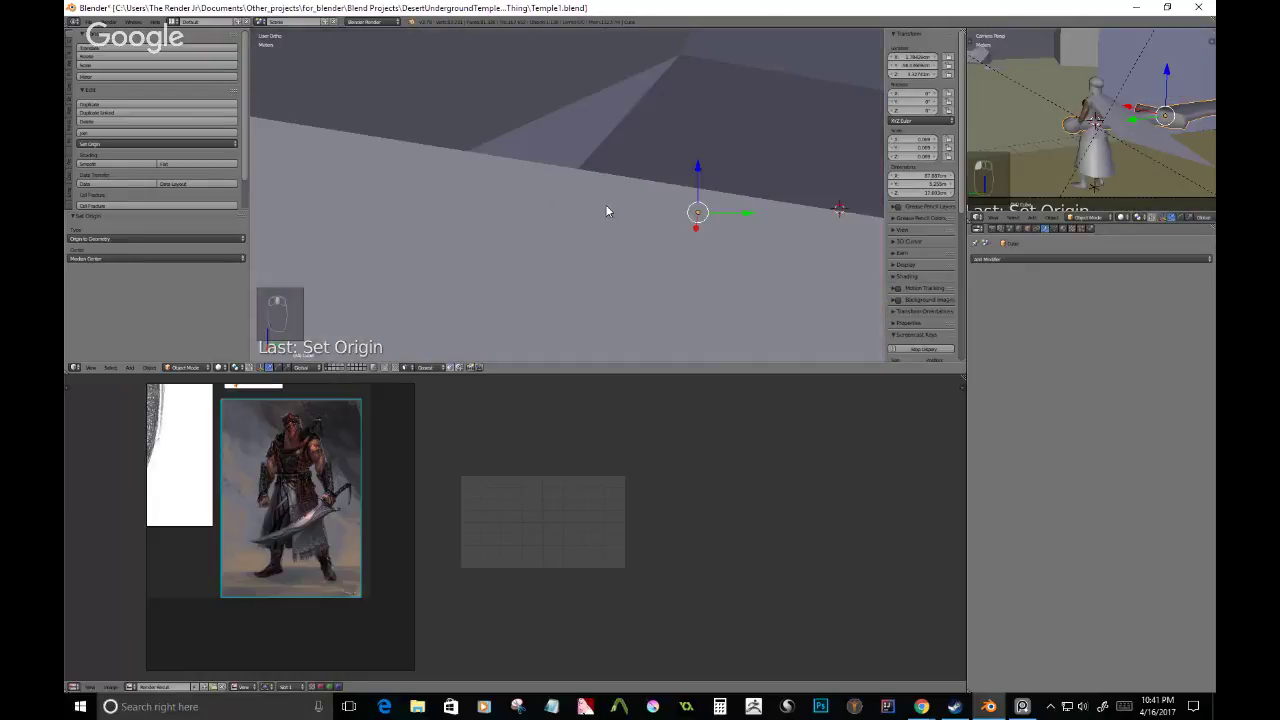
key(KP_5)
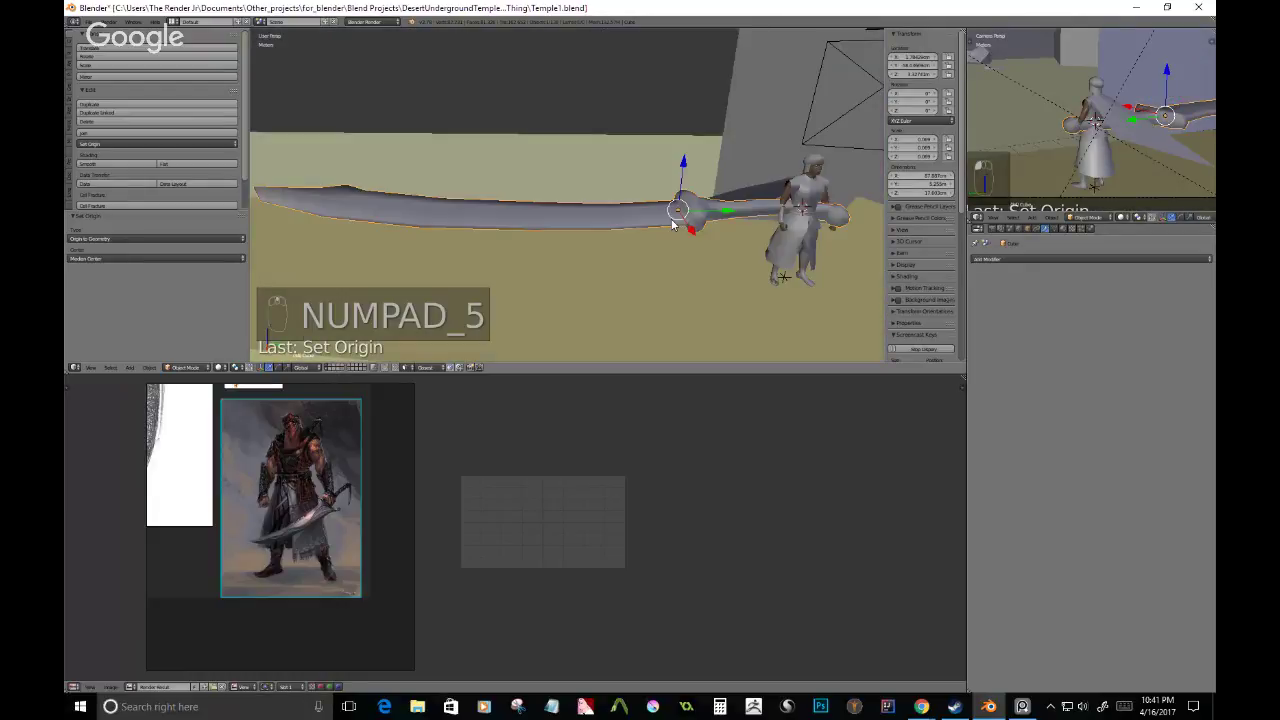
- Scale the sword down to the character's proportions and move it along Y to the figure's side
key(s)
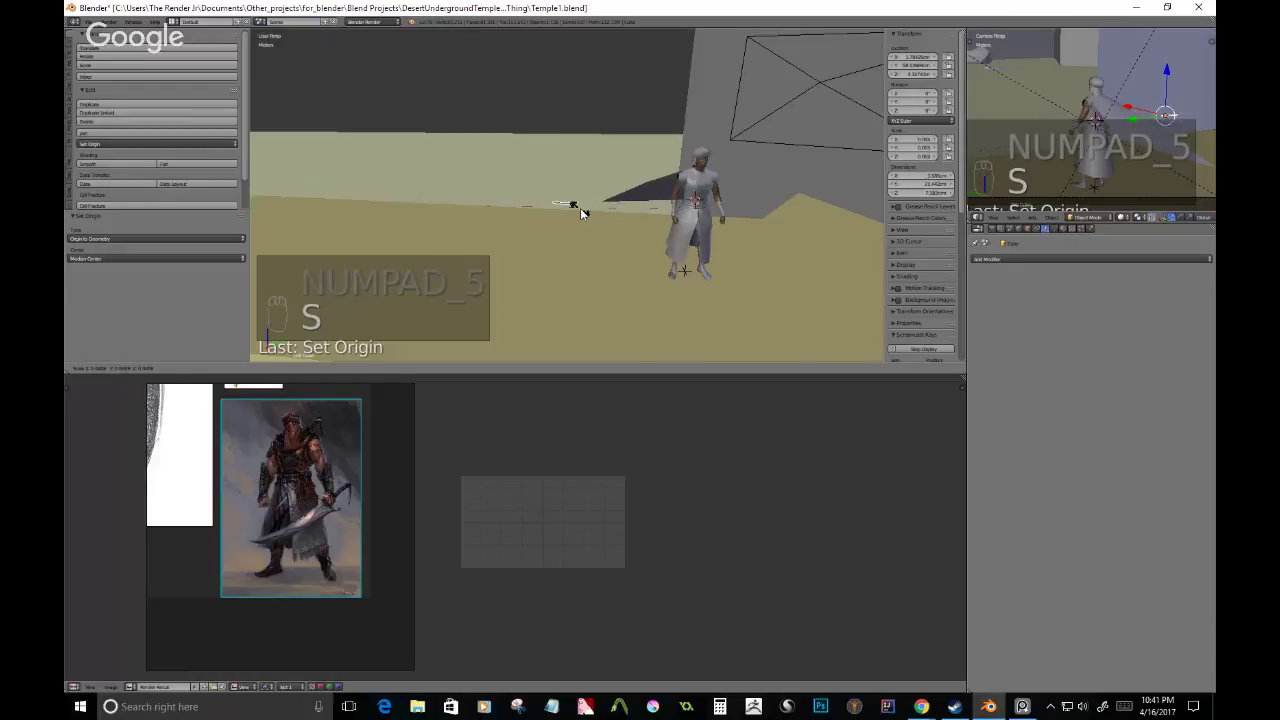
click(586, 218)
key(g)
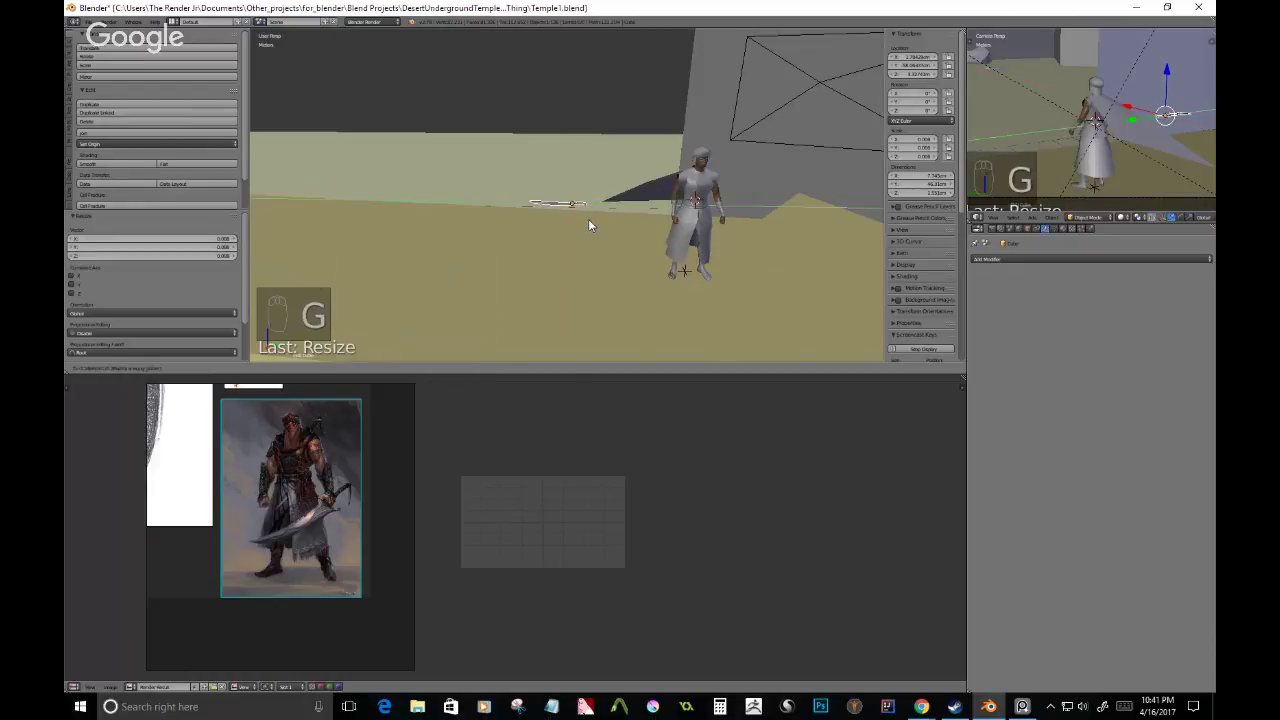
click(738, 236)
middle_drag(738, 236, 566, 208)
scroll(565, 208, up, 7)
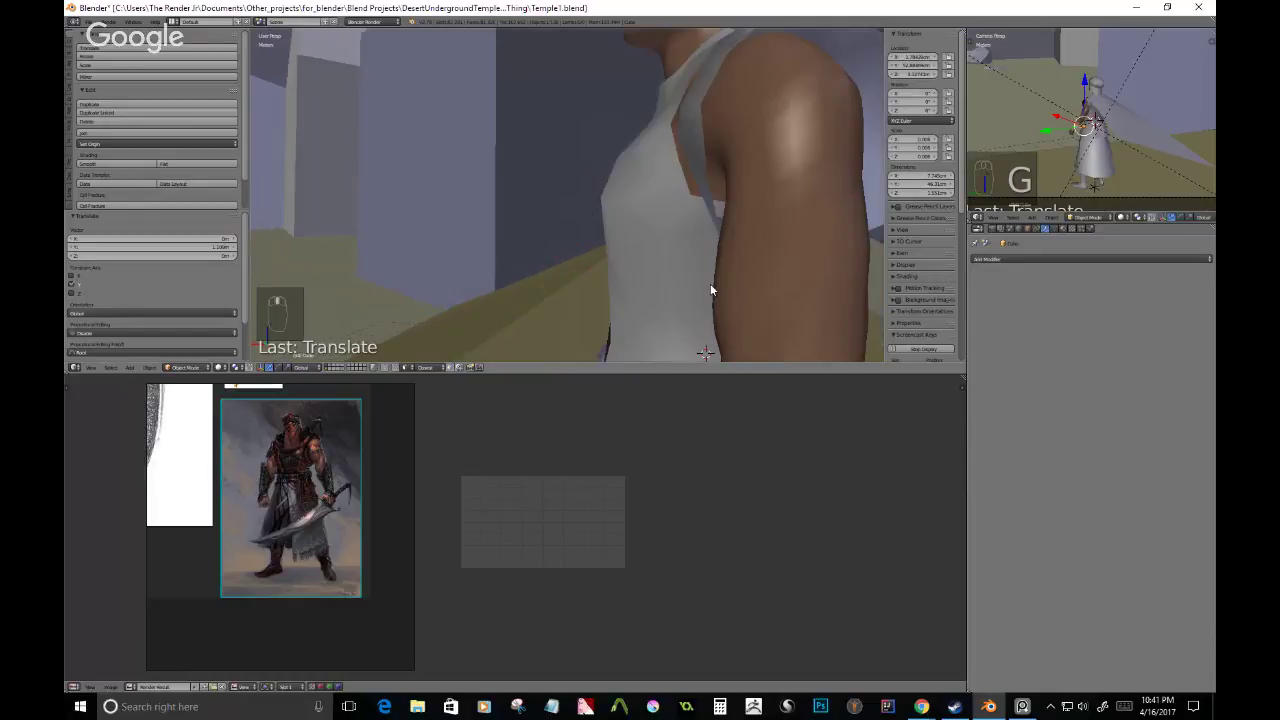
scroll(710, 283, down, 5)
- Rotate the sword about Z to point backwards, and about X by about 97° so the blade hangs down behind the hip
key(r)
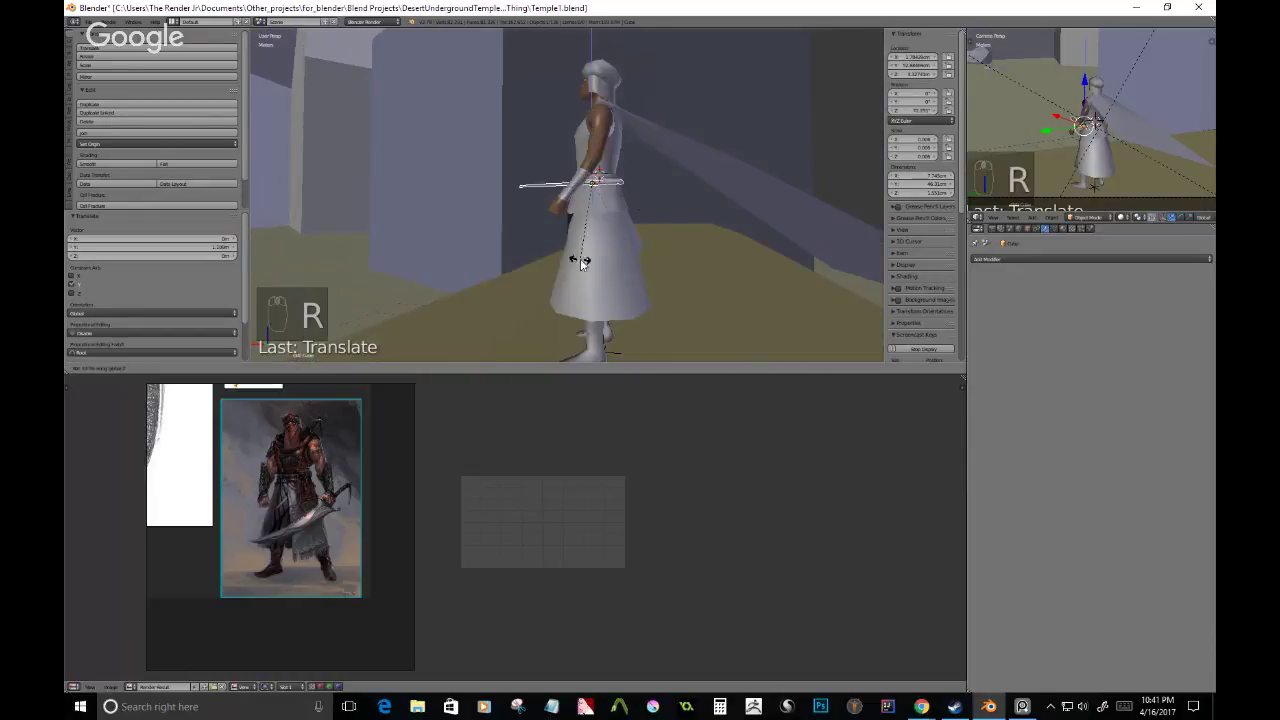
click(680, 137)
key(r)
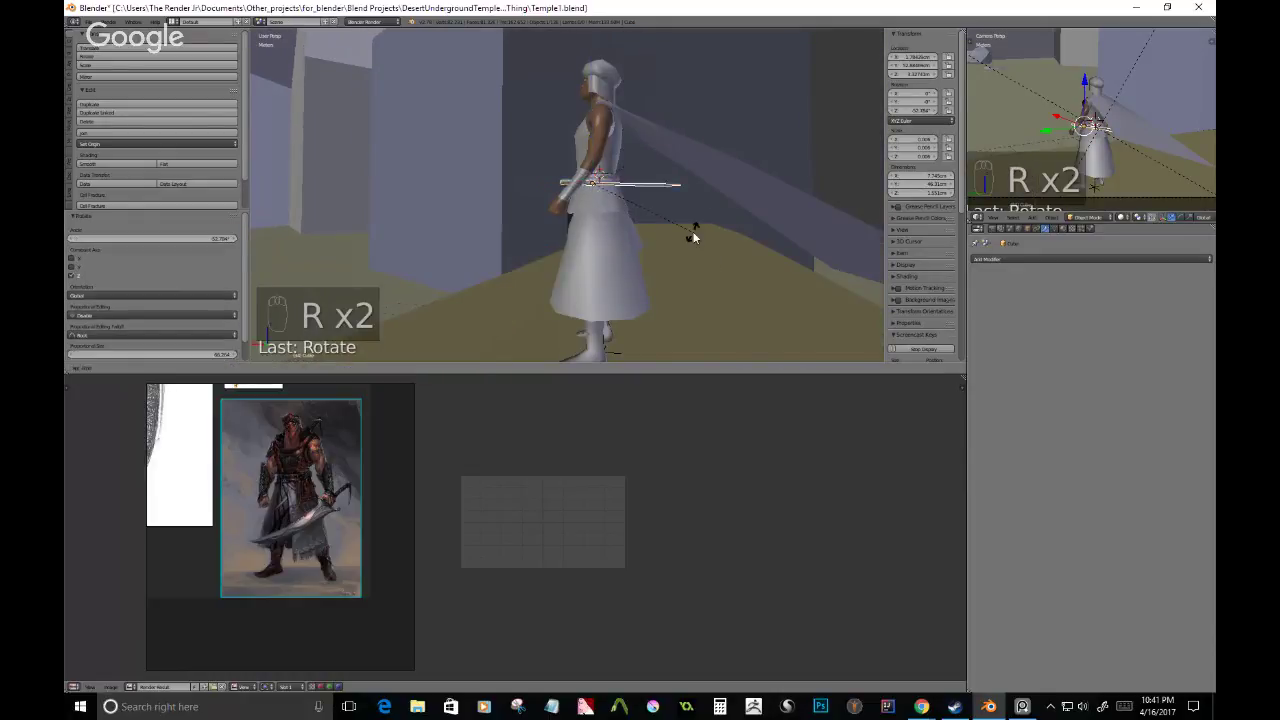
click(551, 64)
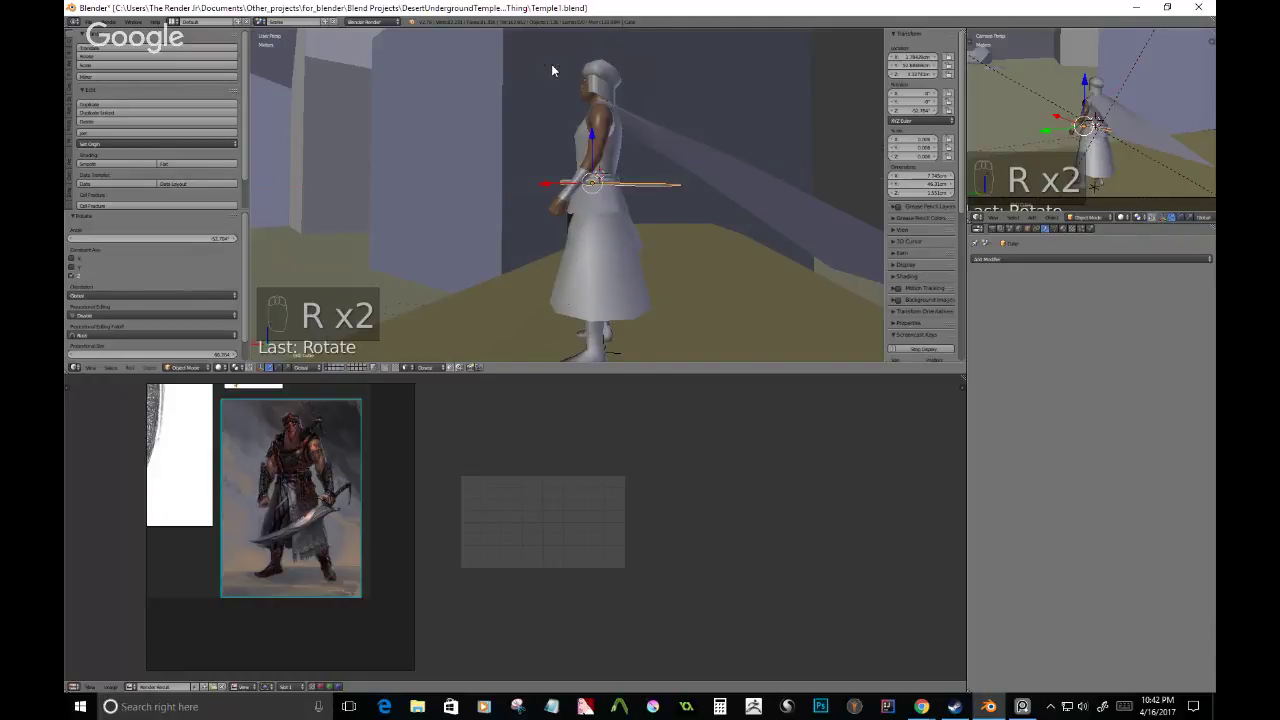
key(r)
key(x)
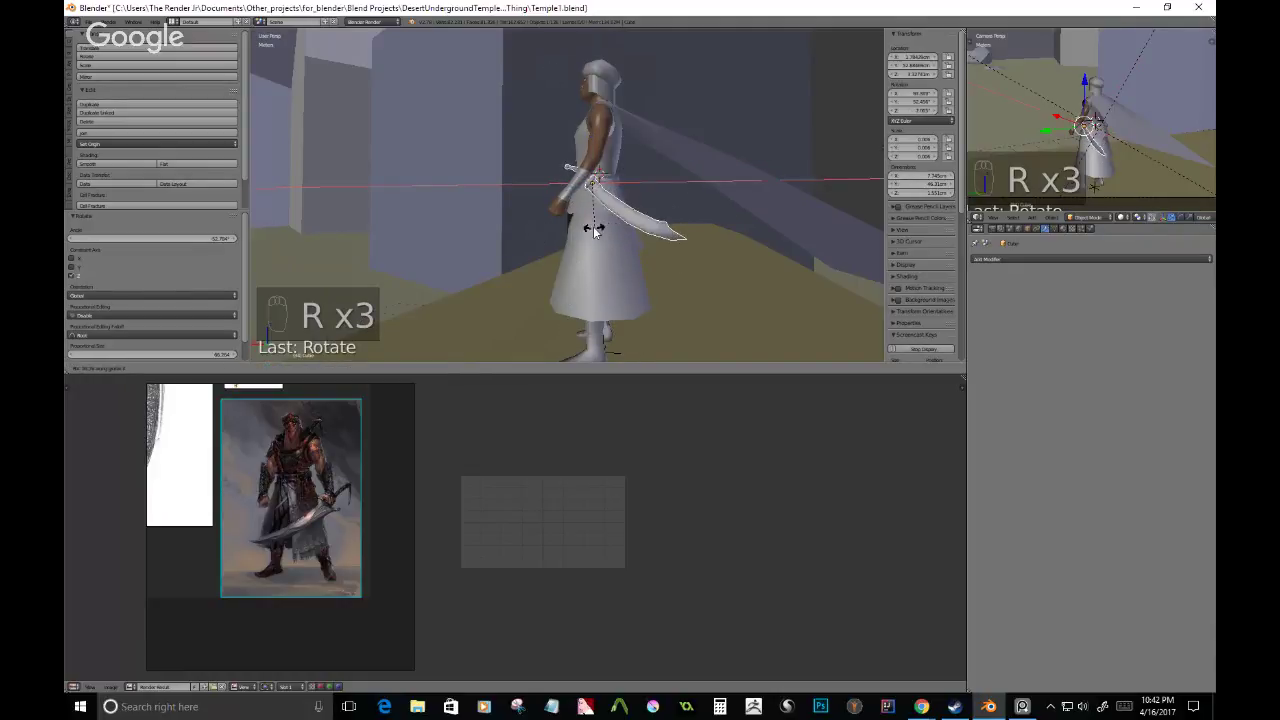
click(593, 232)
- Compare the sword at the figure's hip with the sword and warrior reference images, and save the file
middle_drag(593, 226, 655, 218)
scroll(650, 215, up, 5)
scroll(204, 478, down, 5)
shift+middle_drag(205, 478, 205, 492)
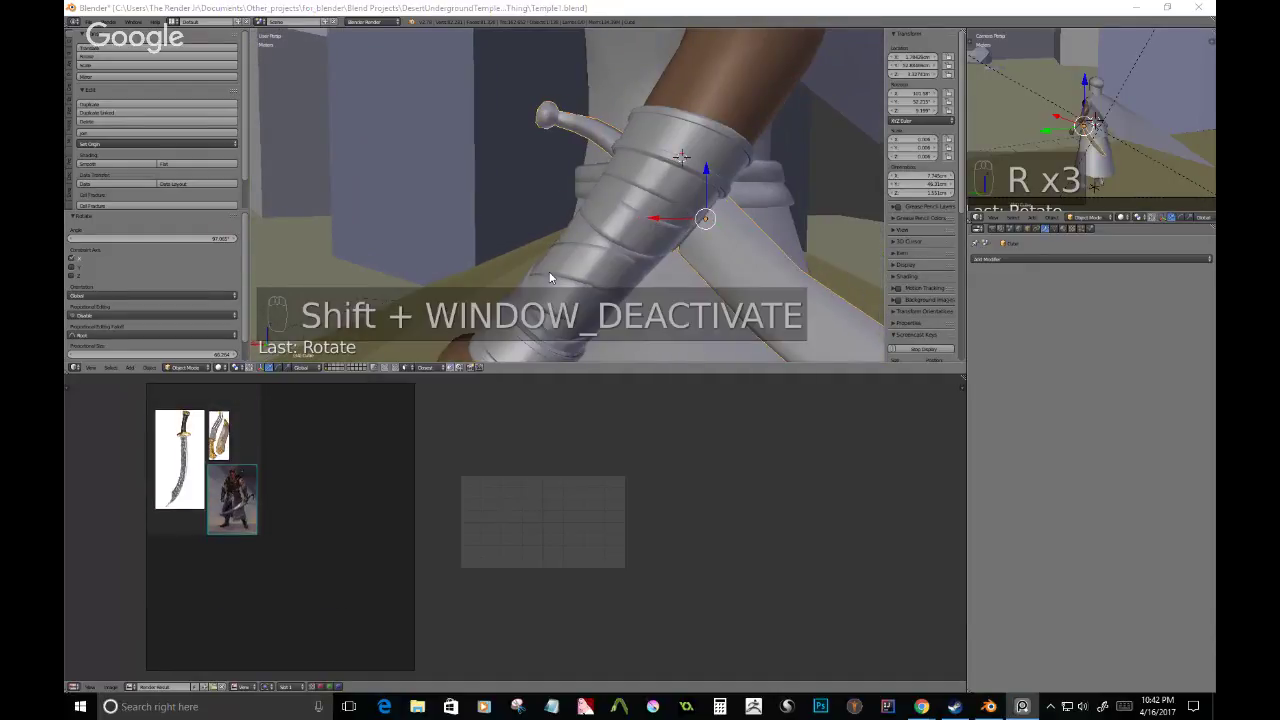
scroll(700, 211, down, 6)
middle_drag(699, 205, 687, 207)
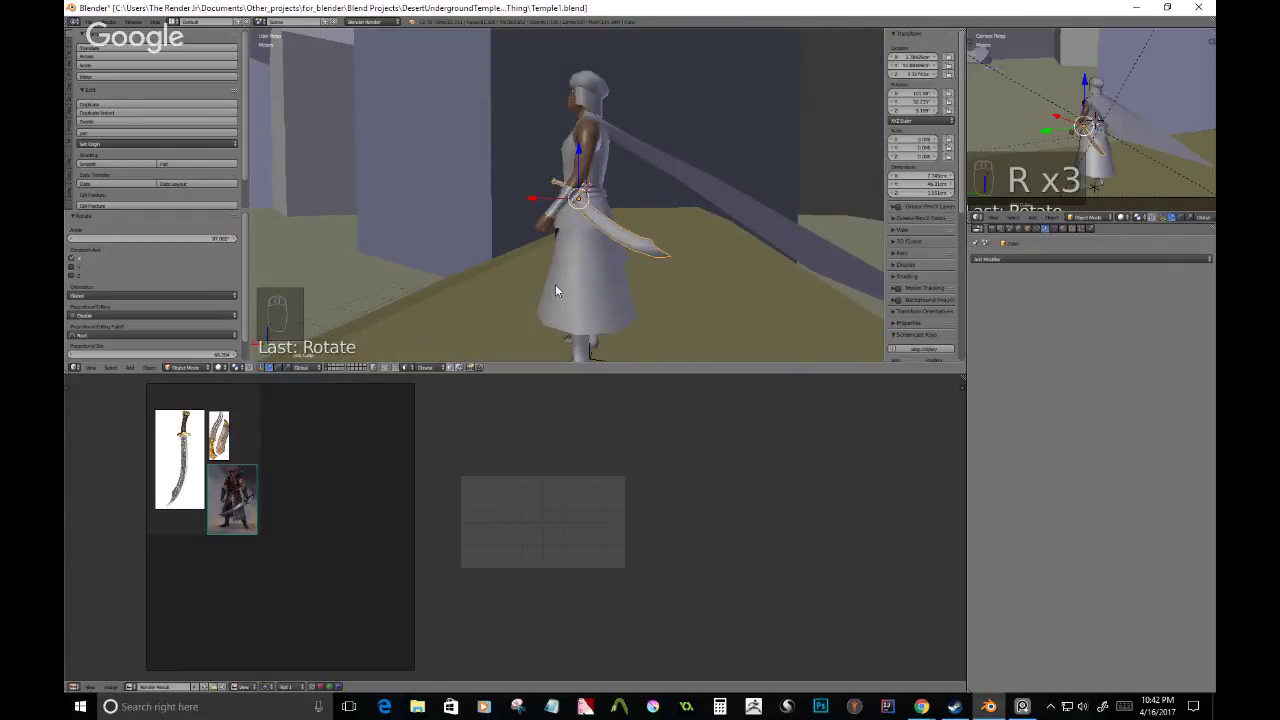
scroll(185, 428, up, 6)
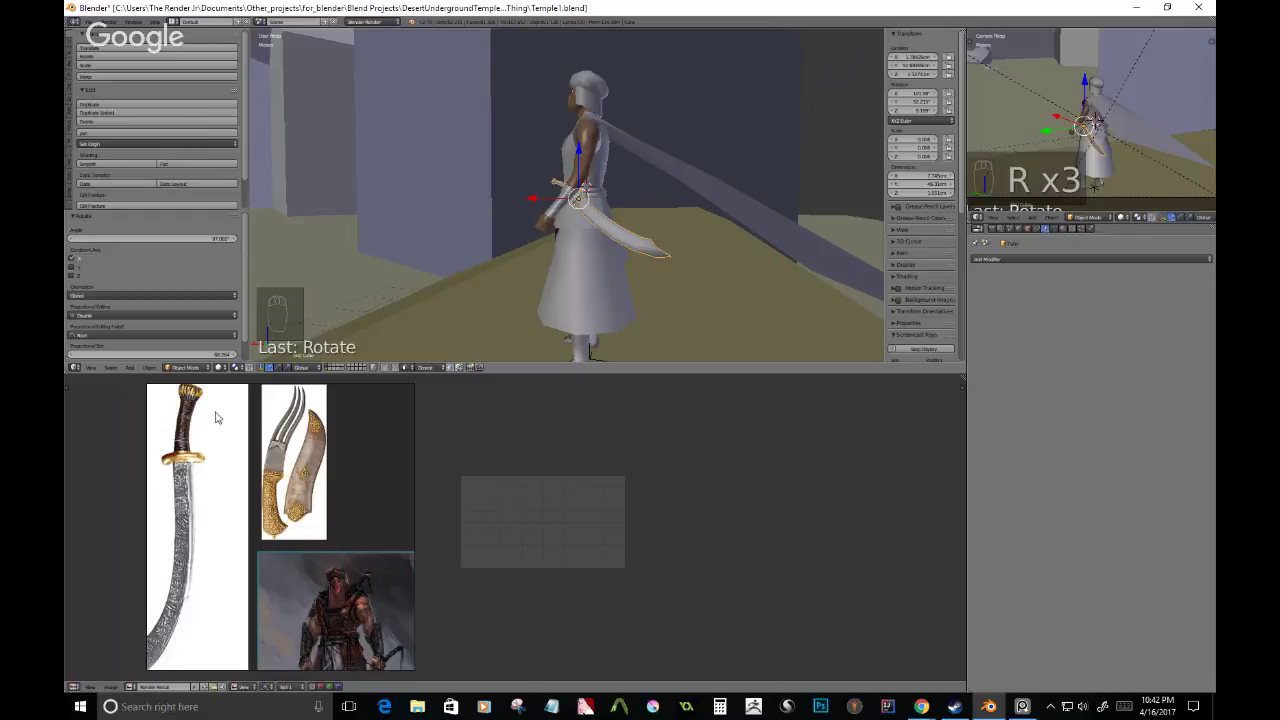
middle_drag(609, 219, 693, 243)
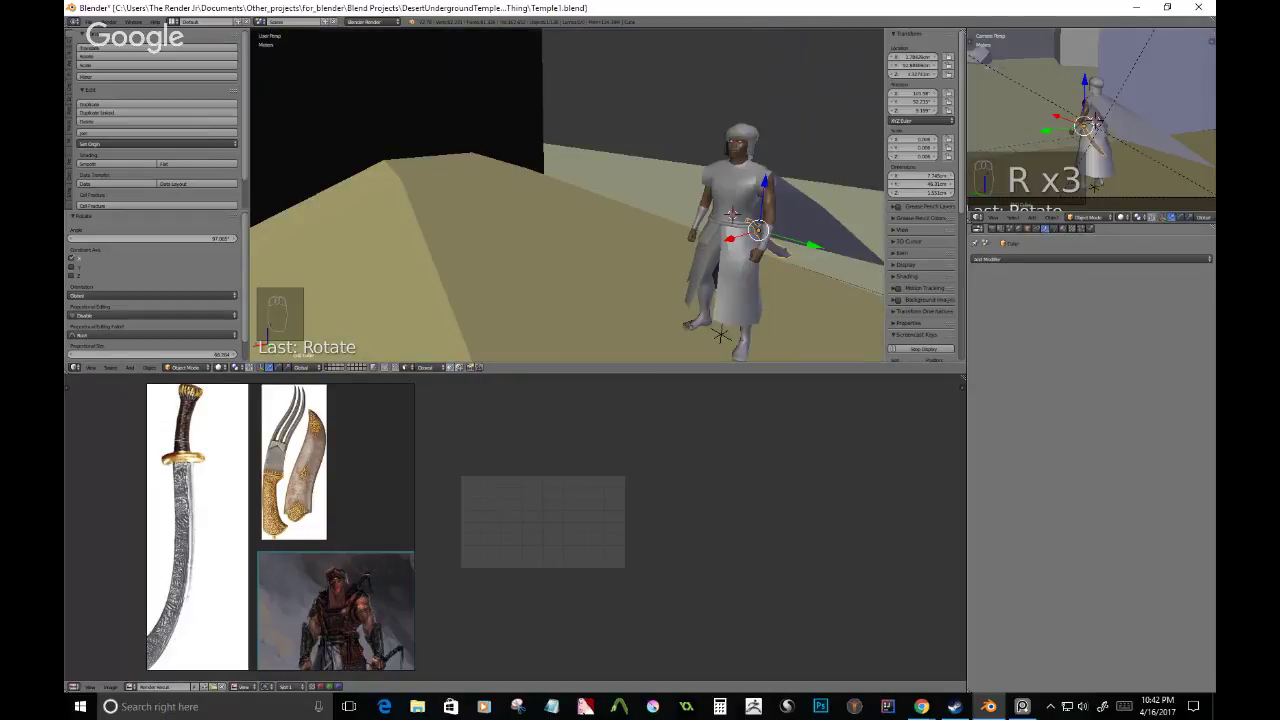
key(alt+Tab)
key(ctrl+s)
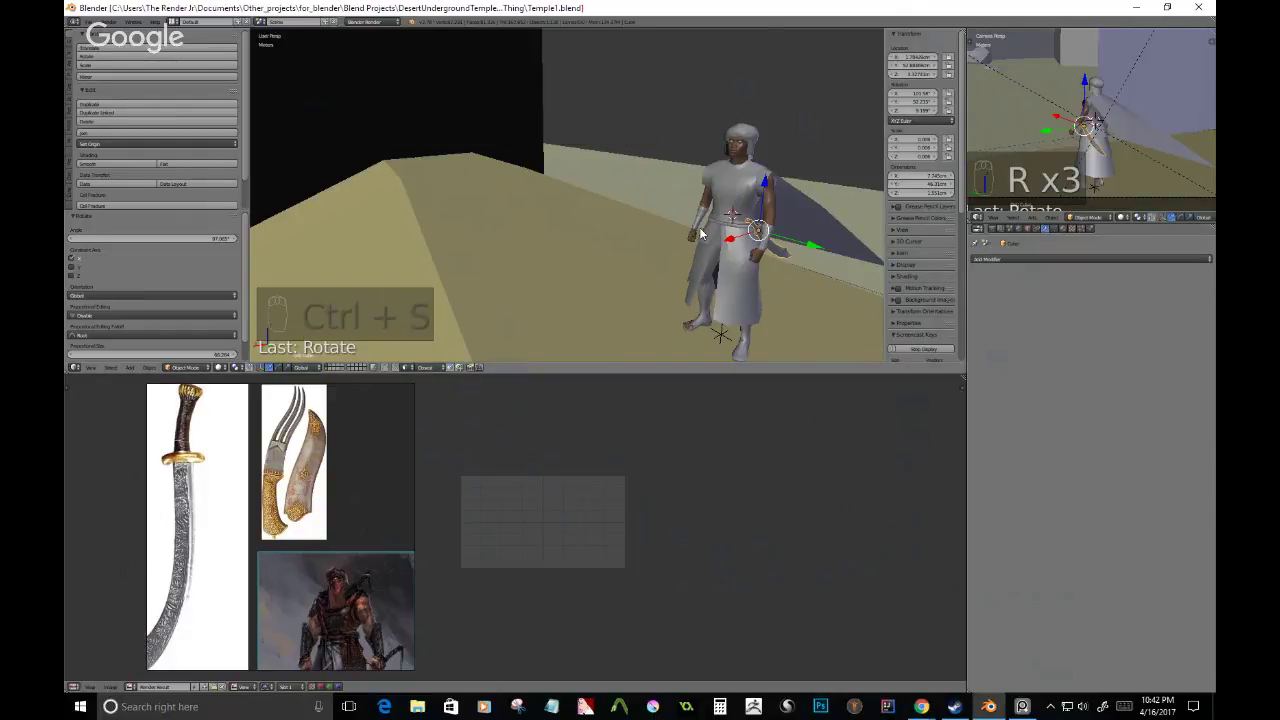
- Shift the sword forward along X and adjust its height along Z beside the figure's belt
middle_drag(662, 190, 686, 225)
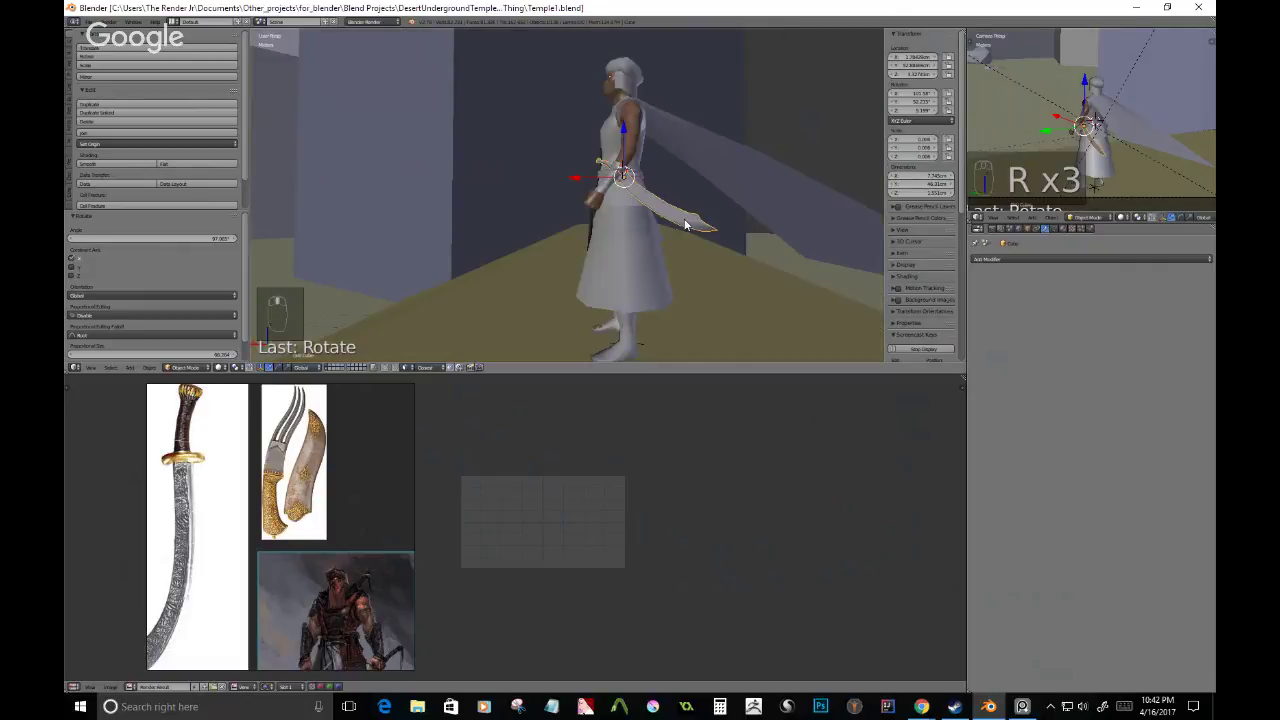
scroll(686, 225, up, 3)
key(g)
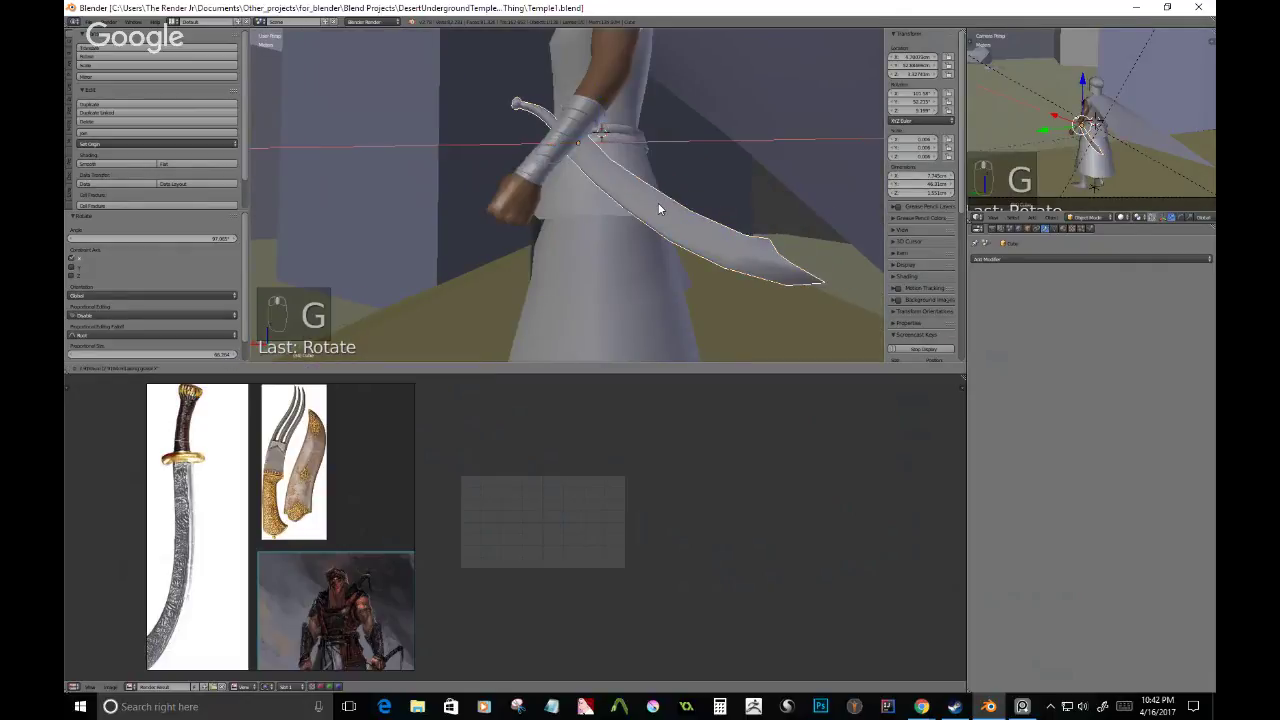
click(656, 208)
middle_drag(610, 207, 747, 231)
scroll(708, 222, down, 2)
key(g)
key(z)
click(712, 226)
scroll(747, 231, down, 4)
scroll(747, 228, up, 4)
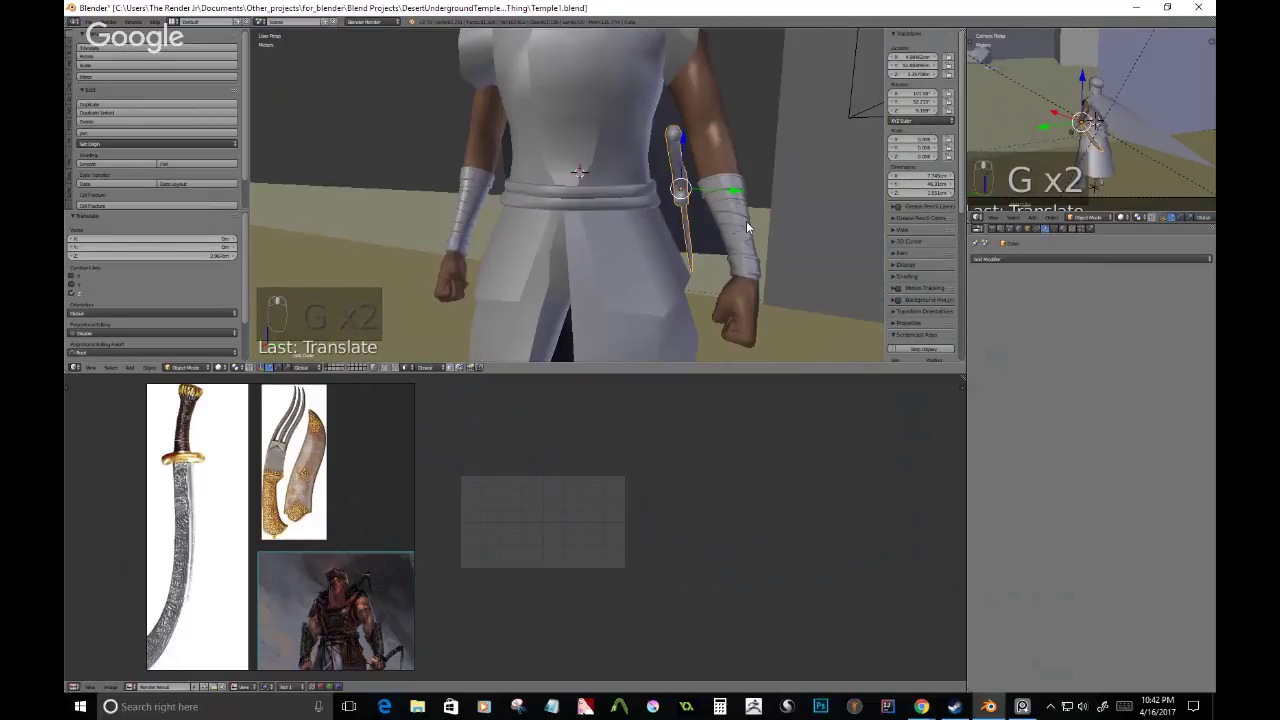
- Move the sword along Y against the figure's waist and check its fit from several angles
scroll(746, 221, up, 2)
key(g)
key(g)
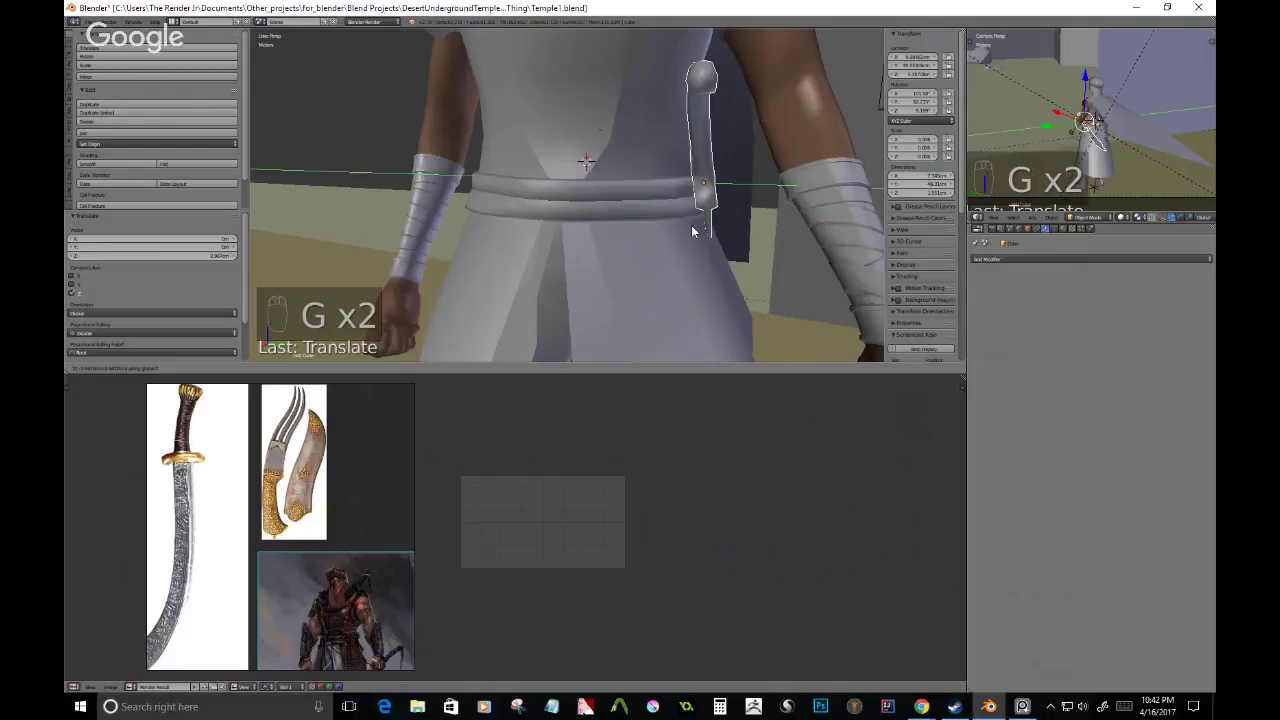
click(693, 228)
middle_drag(780, 226, 609, 225)
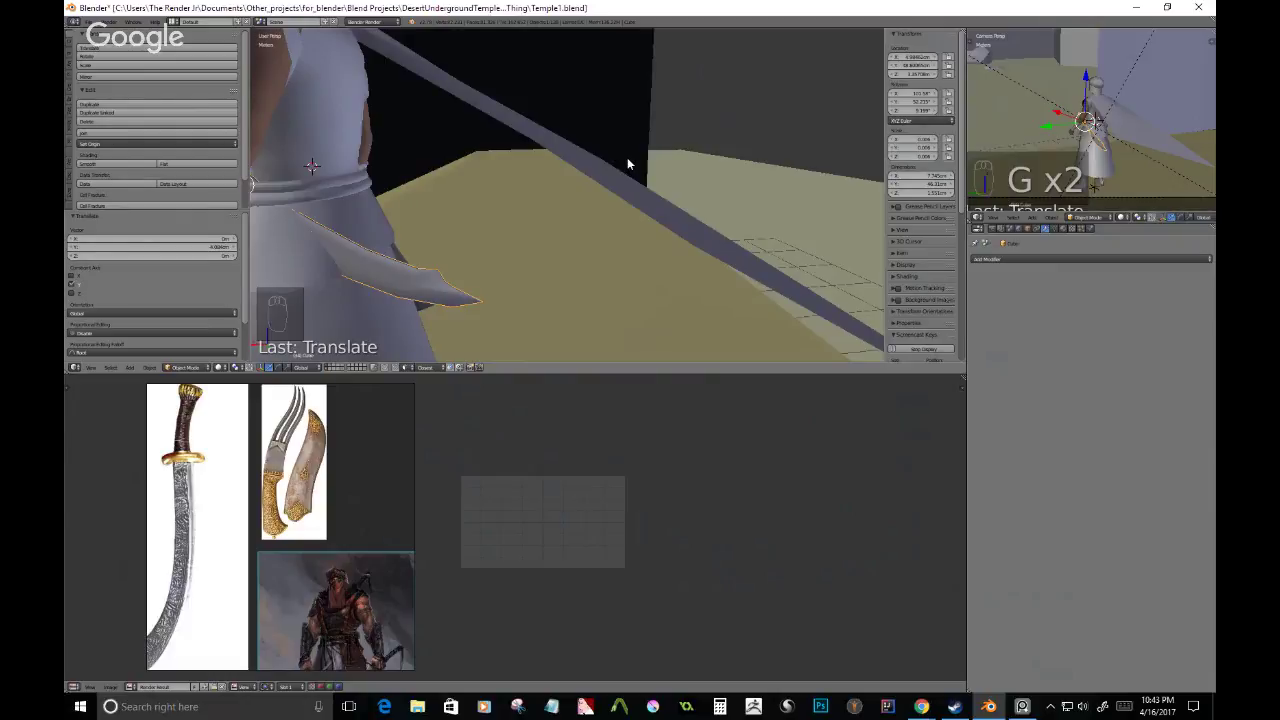
scroll(624, 169, down, 8)
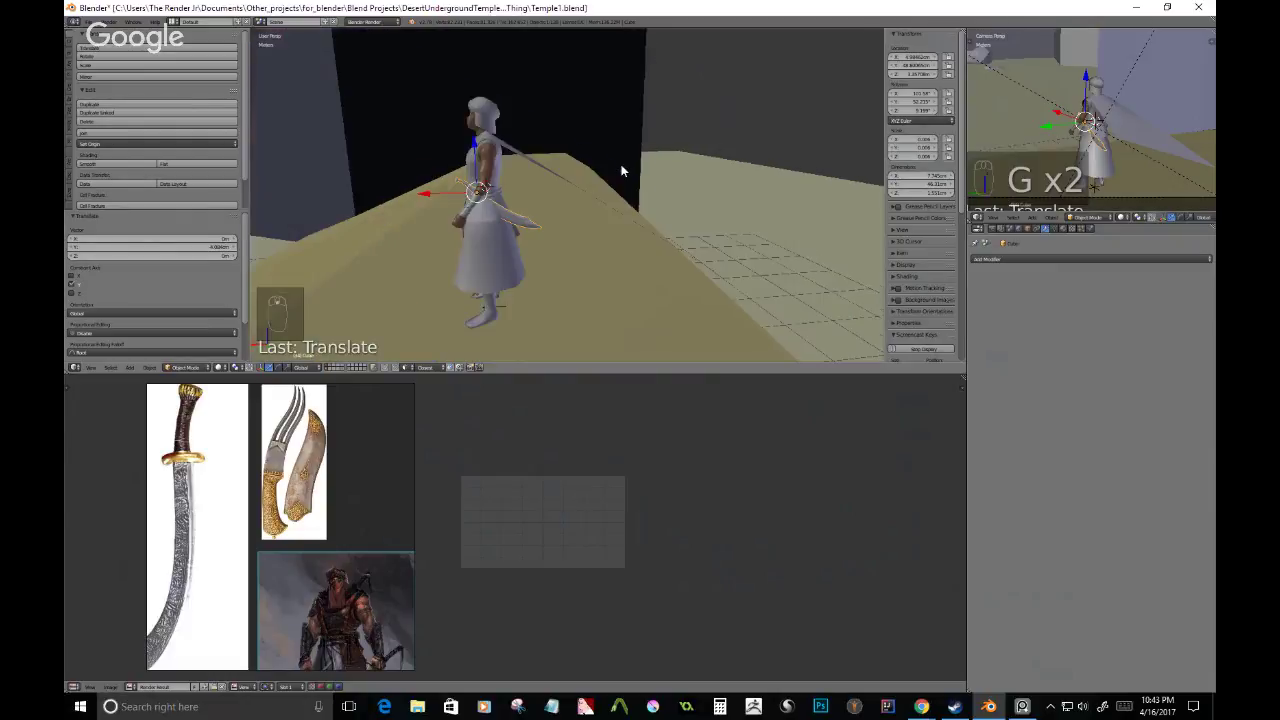
middle_drag(444, 242, 706, 224)
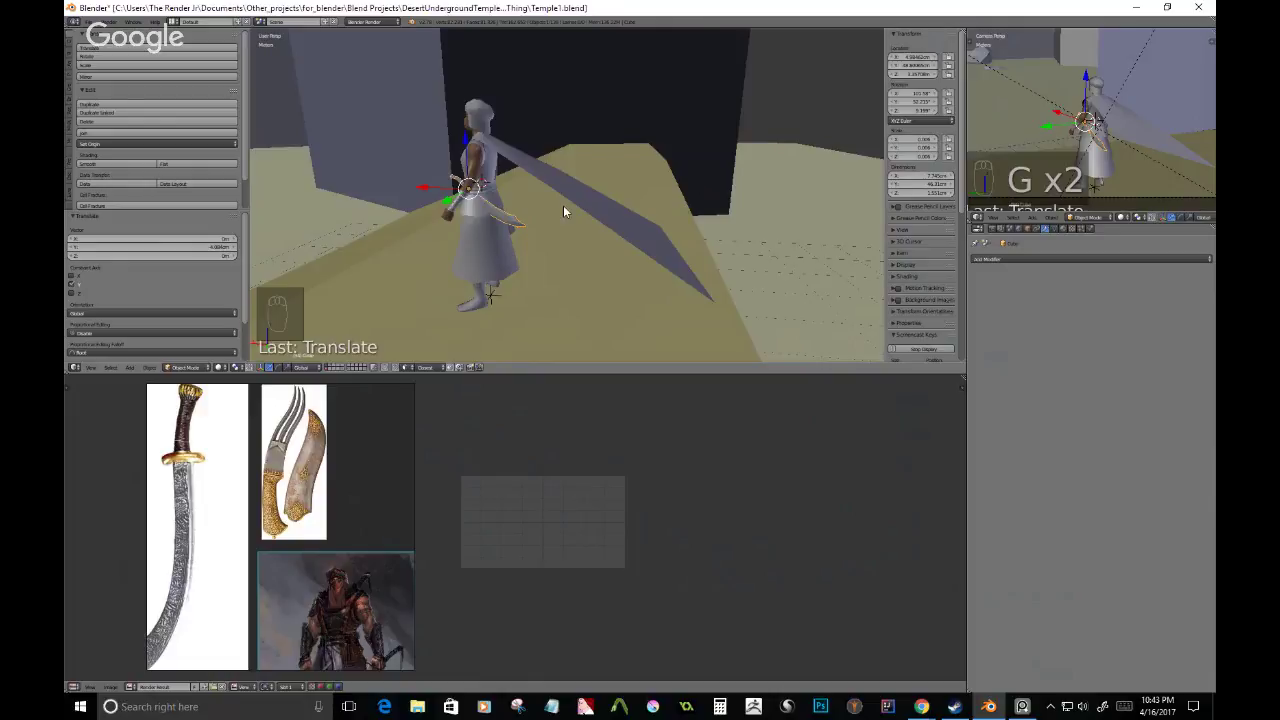
middle_drag(563, 205, 642, 210)
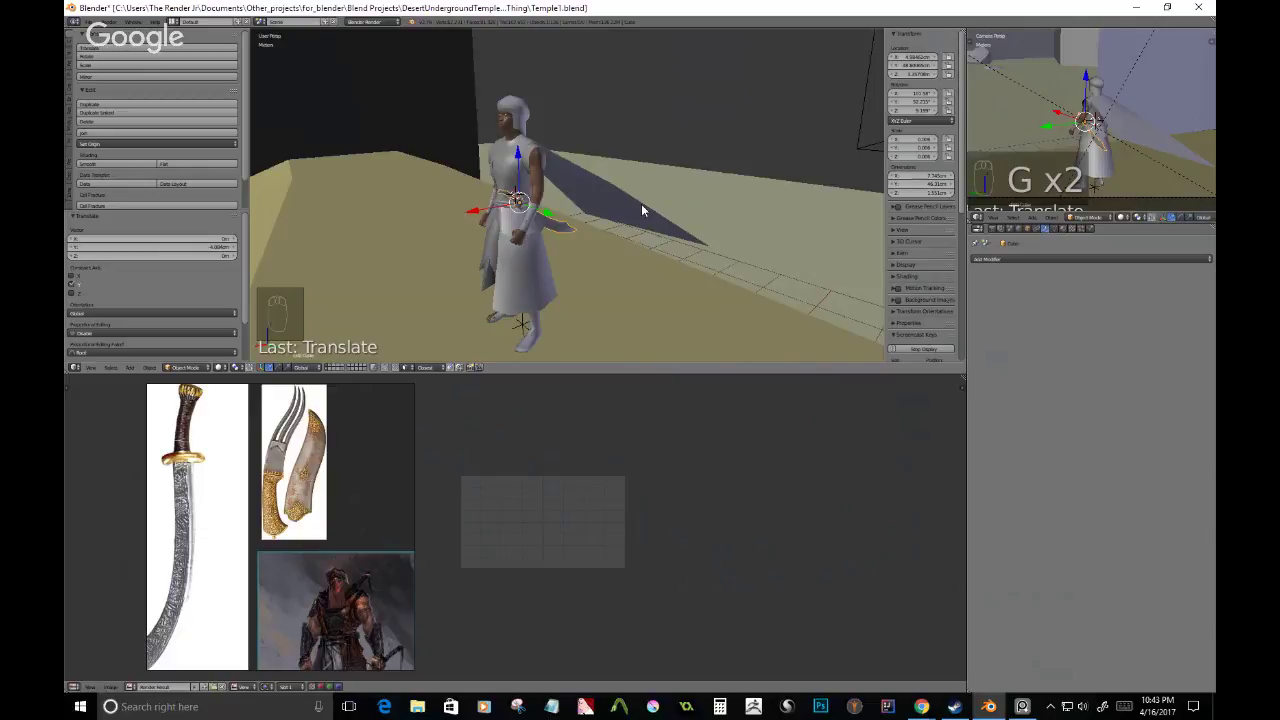
middle_drag(586, 206, 558, 230)
scroll(607, 227, up, 3)
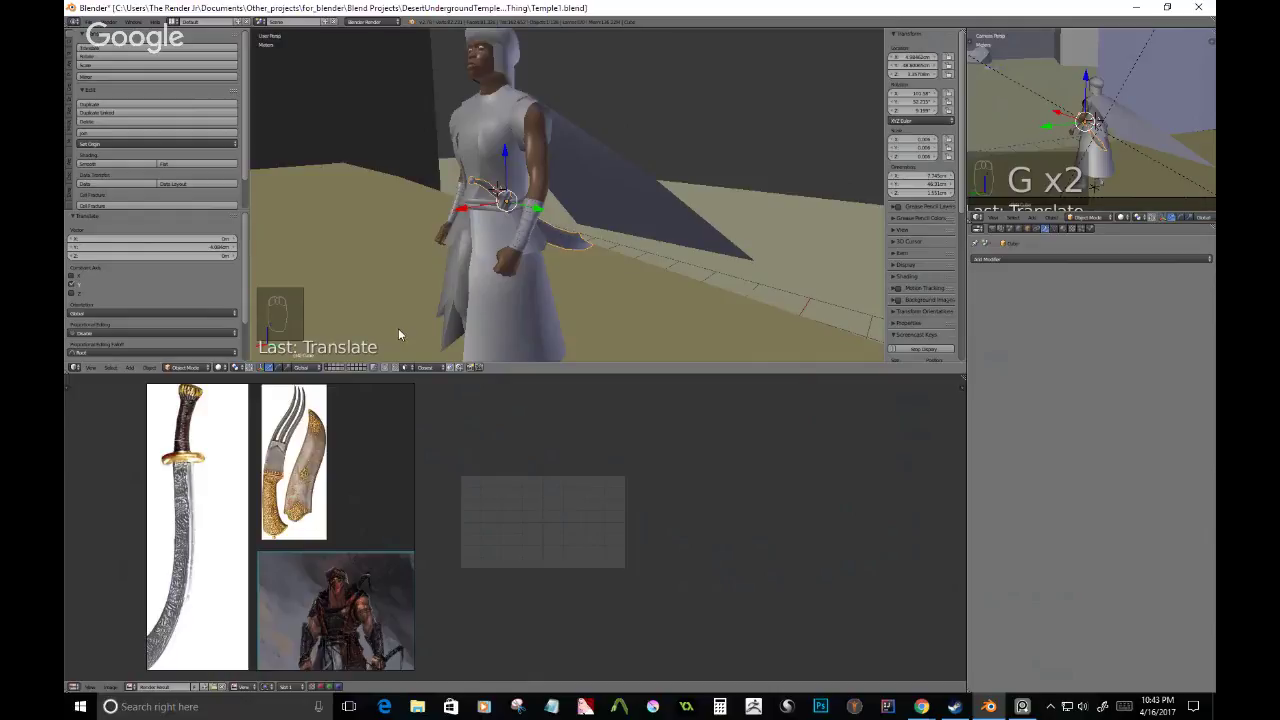
- Isolate the sword's layer, apply the sword's scale, and save the file
click(335, 369)
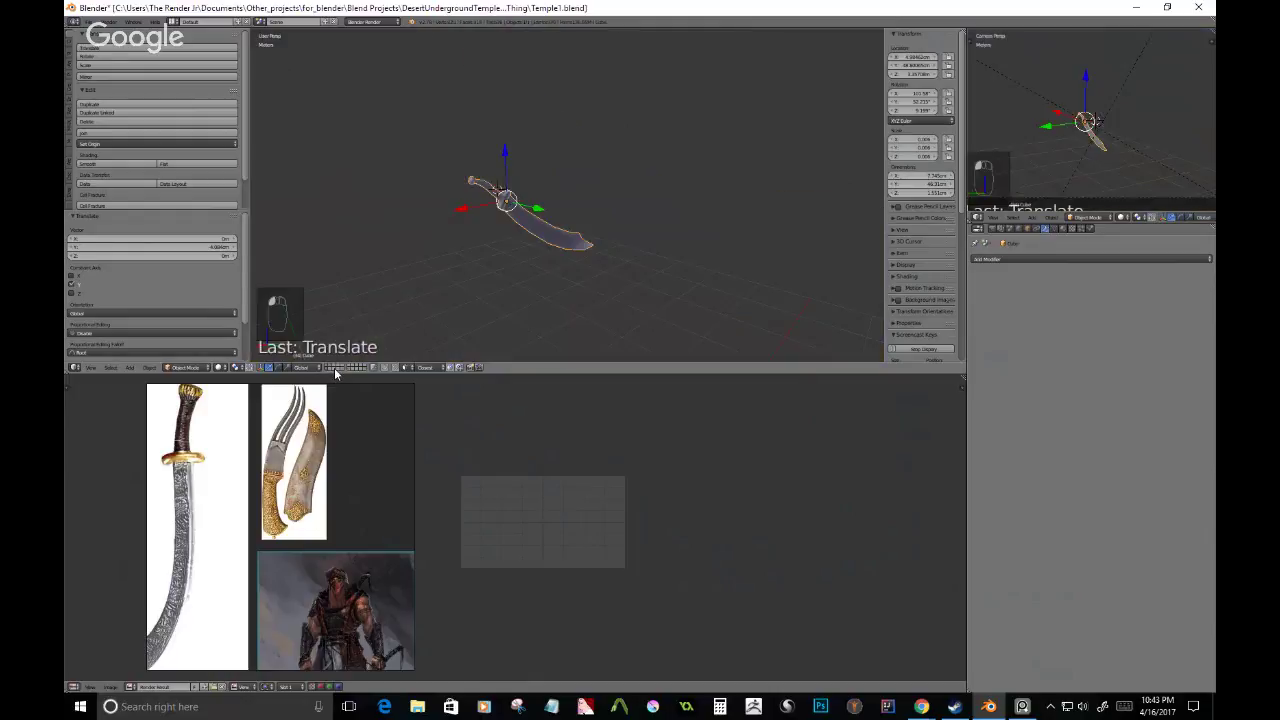
key(ctrl+a)
click(618, 227)
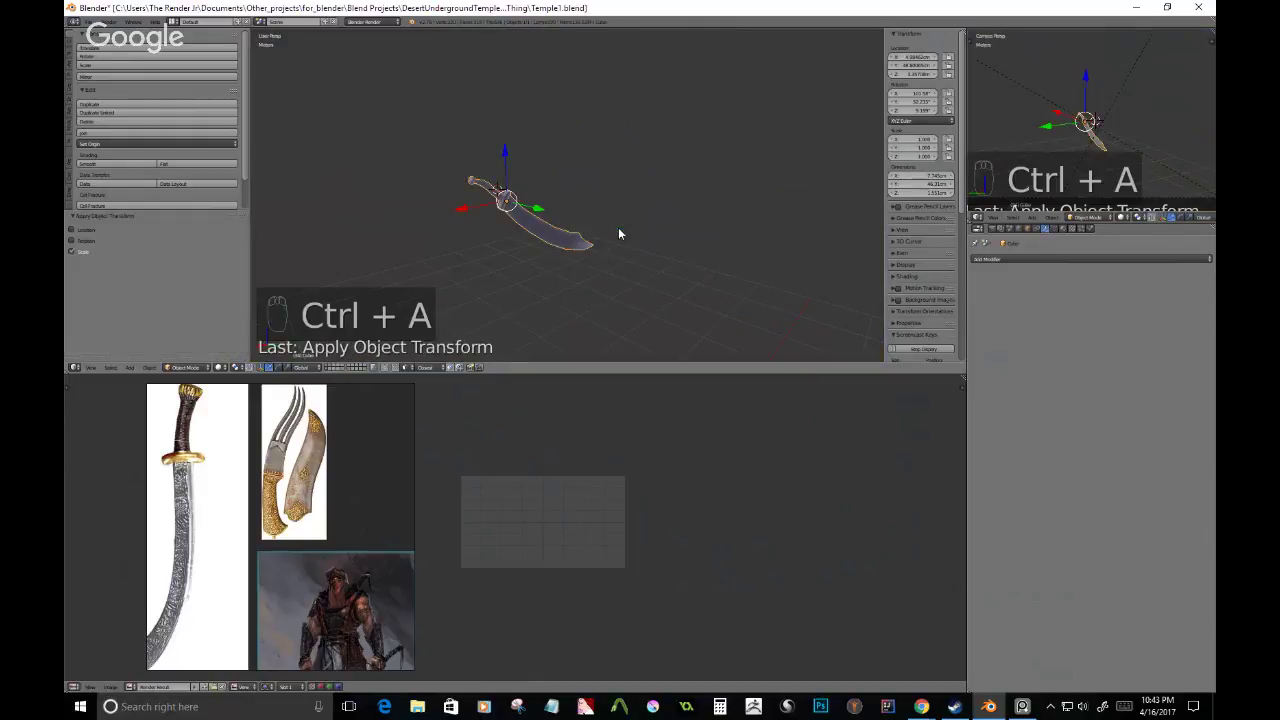
key(ctrl+s)
middle_drag(637, 280, 592, 221)
scroll(521, 256, up, 4)
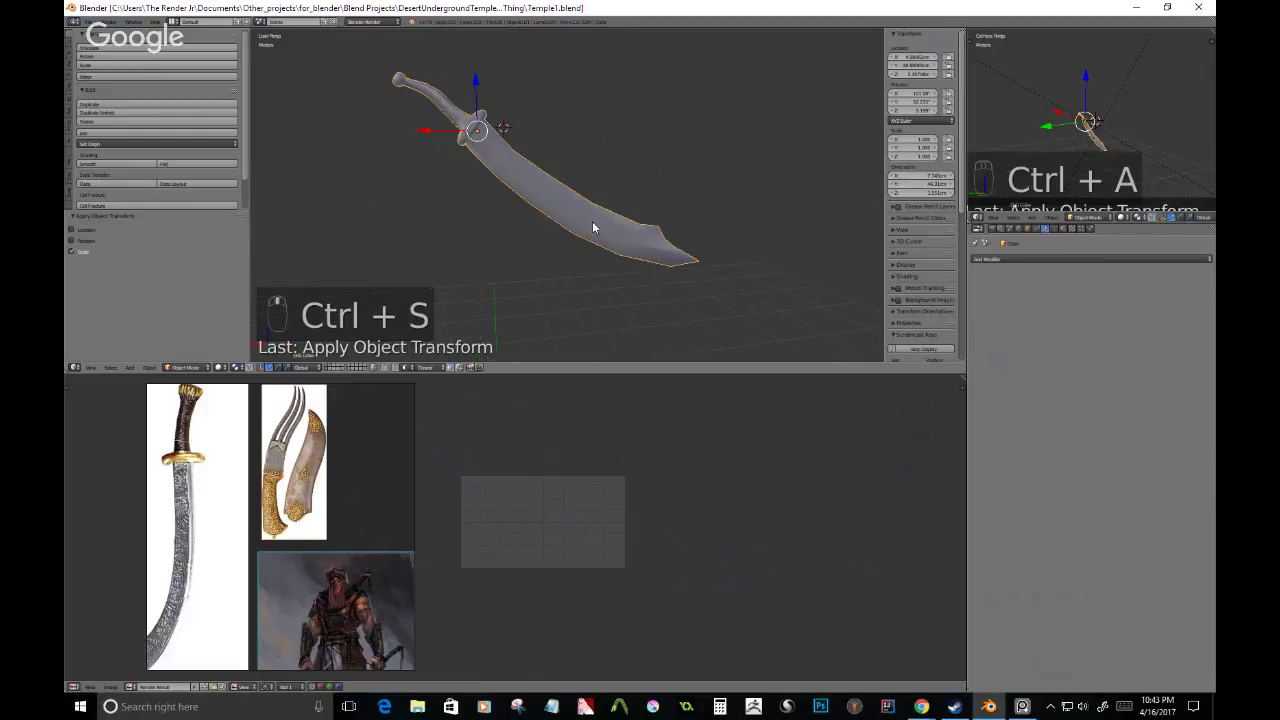
- Examine the sword's mesh in Edit Mode and its material settings, and return to Object Mode
key(Tab)
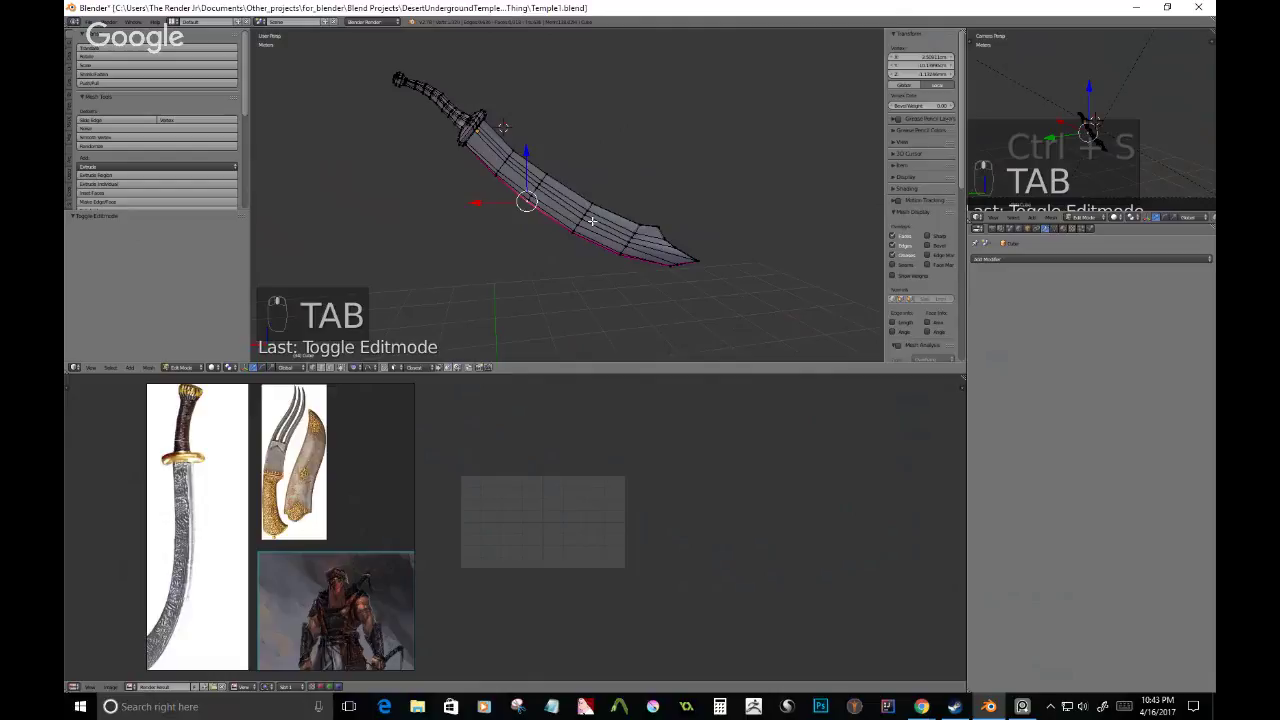
key(Tab)
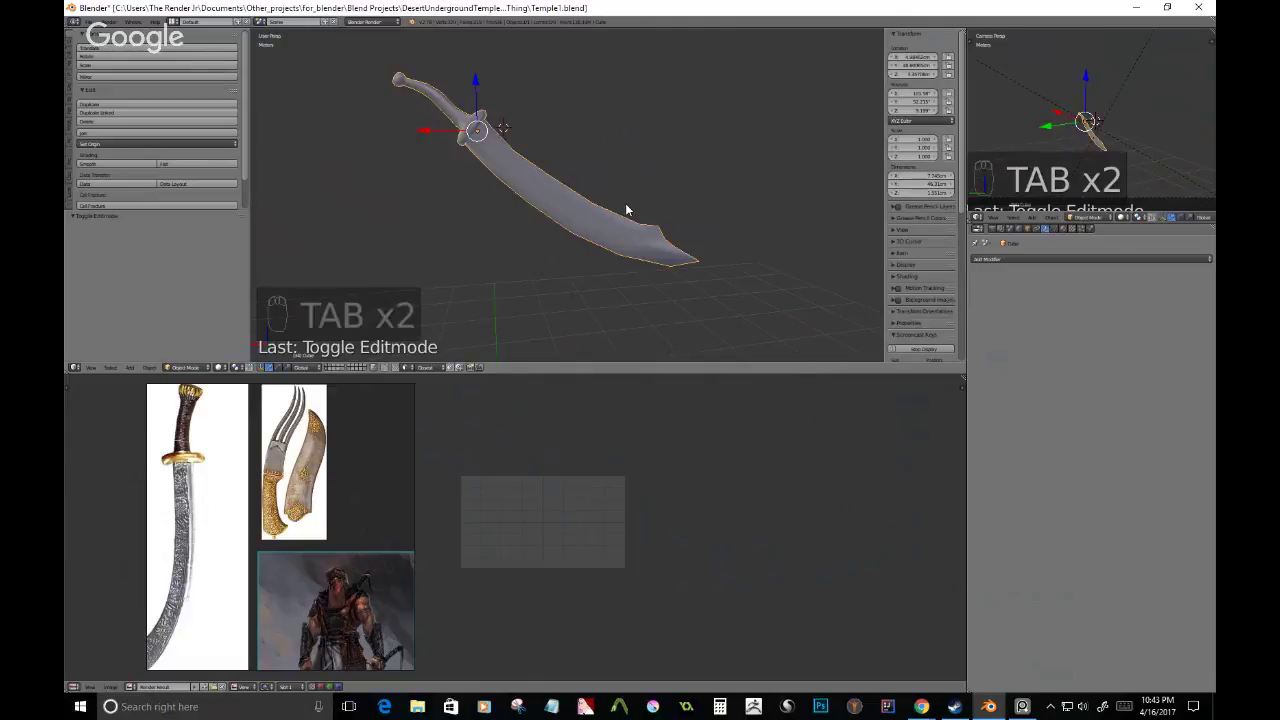
key(Tab)
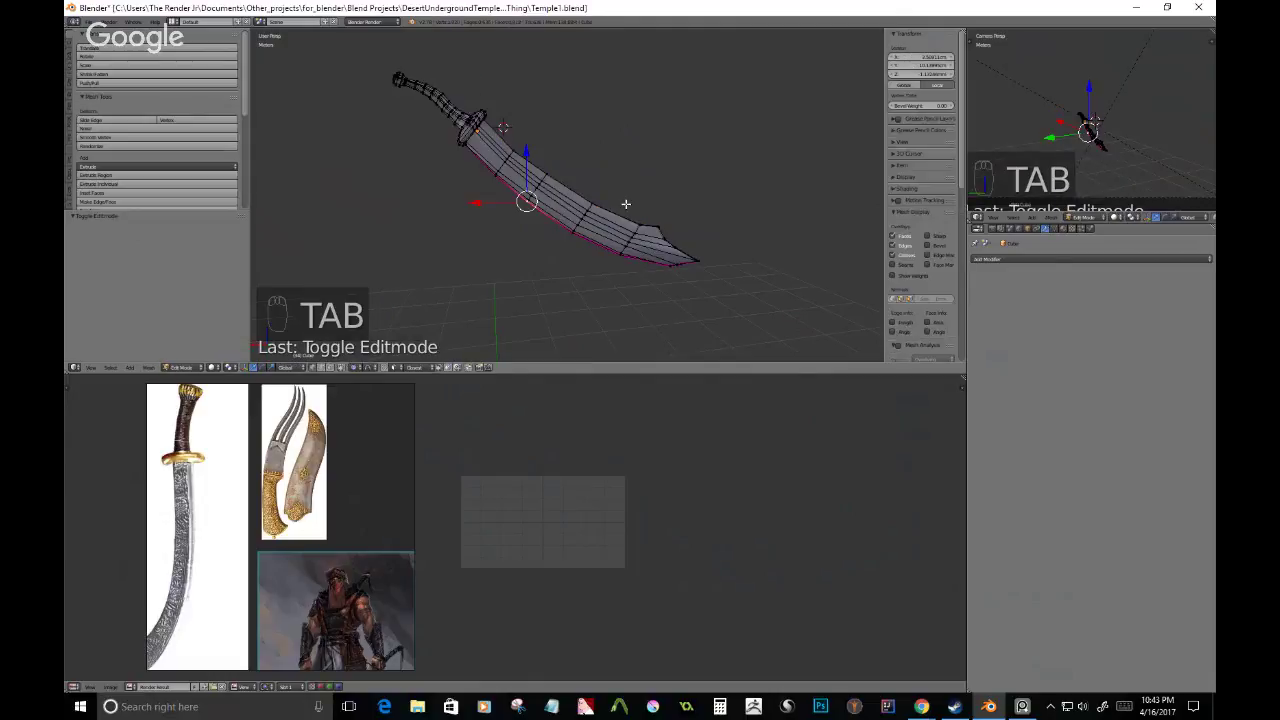
mouse_move(626, 204)
shift+middle_down()
mouse_move(710, 191)
mouse_move(609, 194)
shift+middle_up()
click(1062, 228)
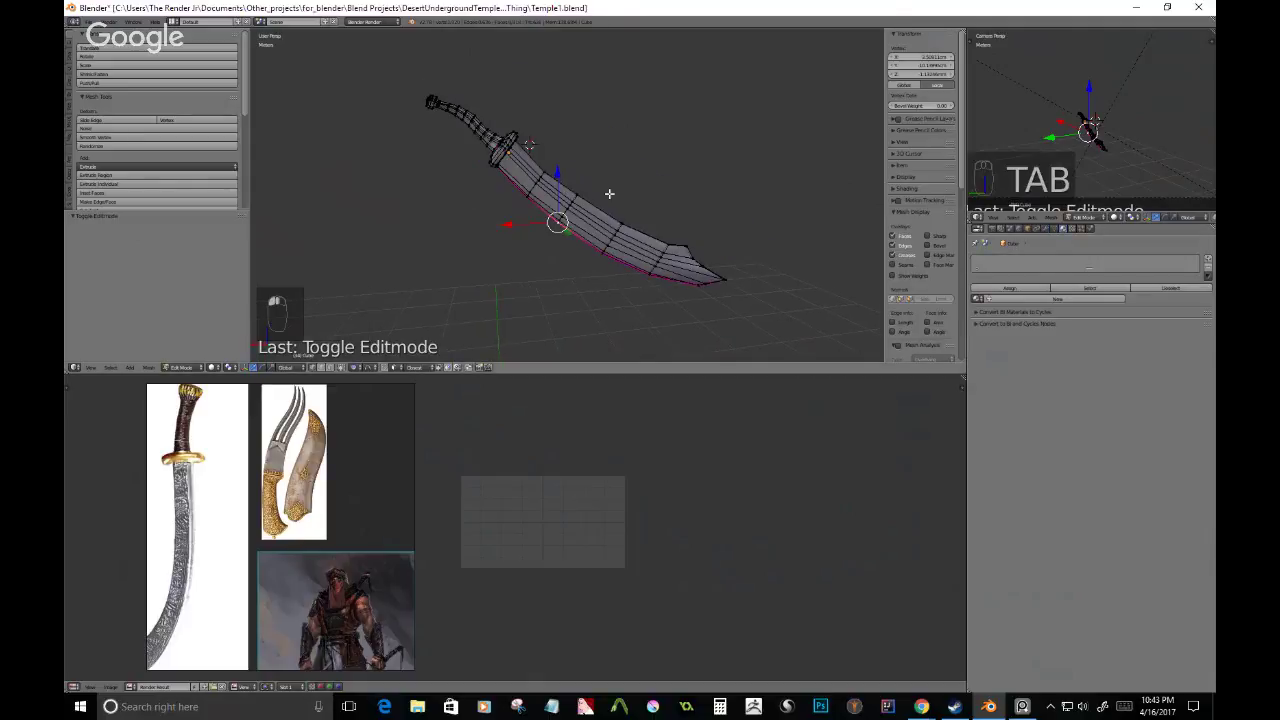
scroll(561, 172, up, 4)
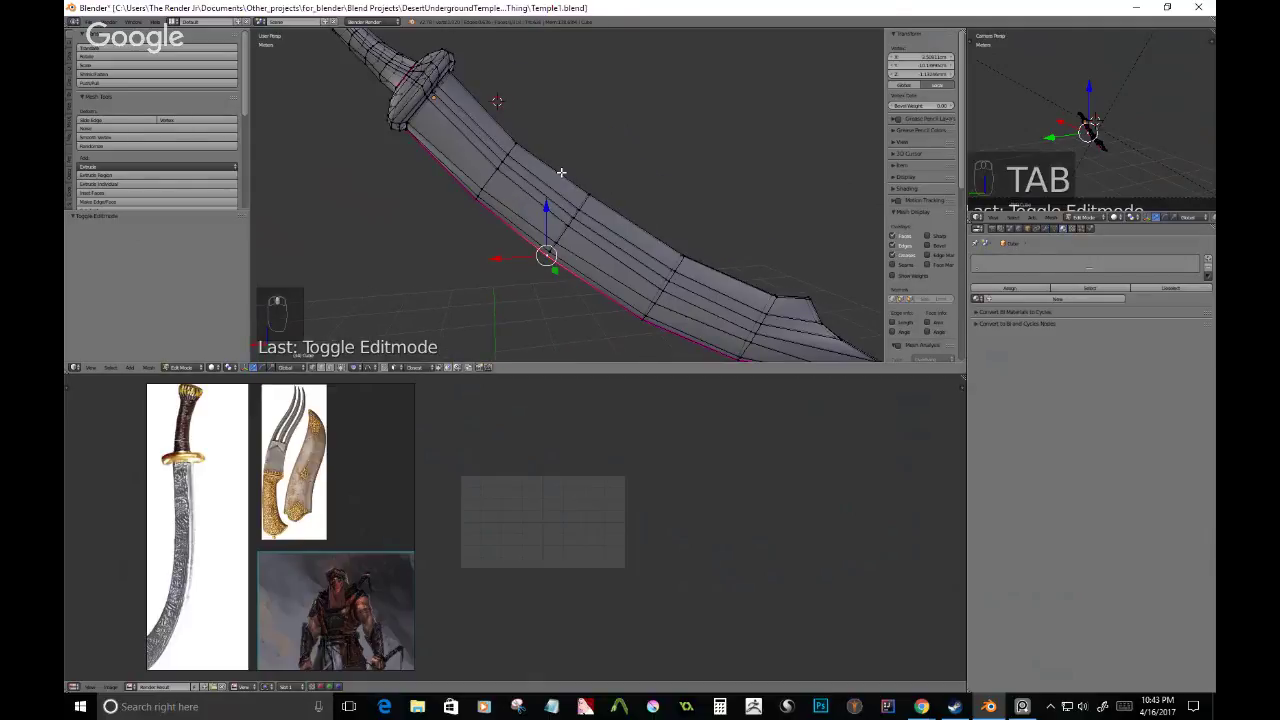
key(Tab)
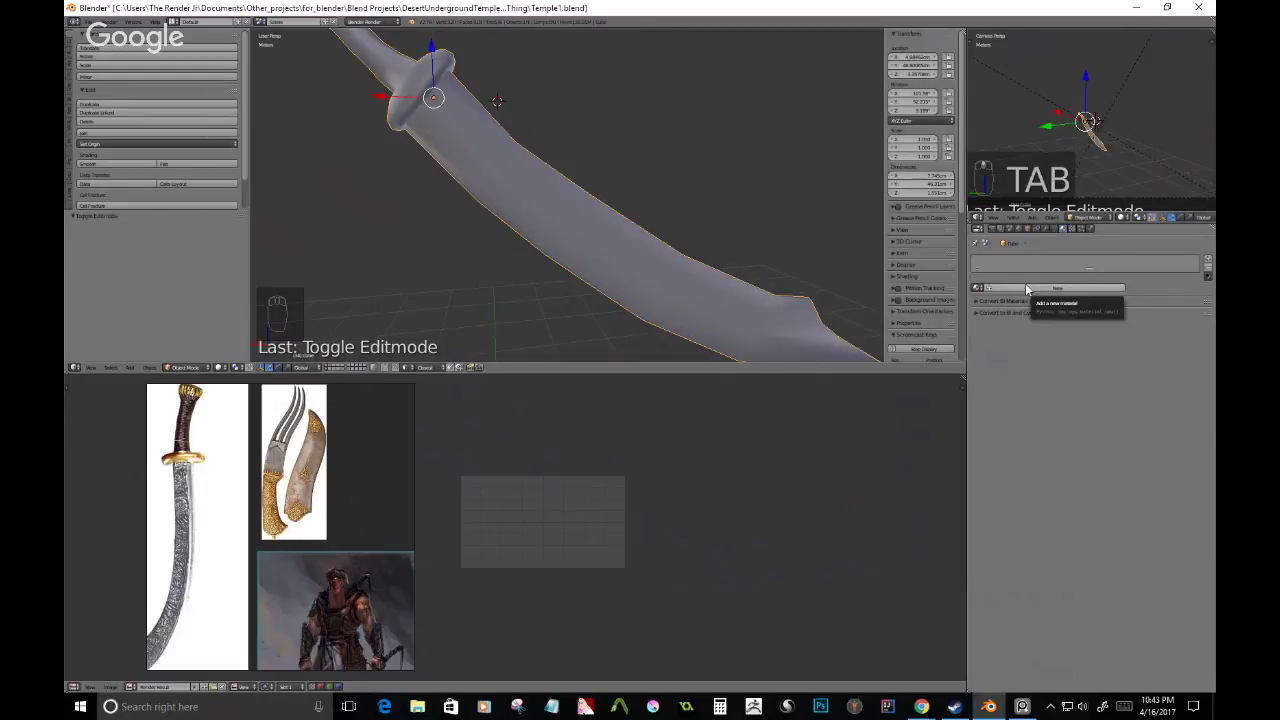
- Rename the sword object as MS_SwordBlade
click(1028, 230)
click(1027, 260)
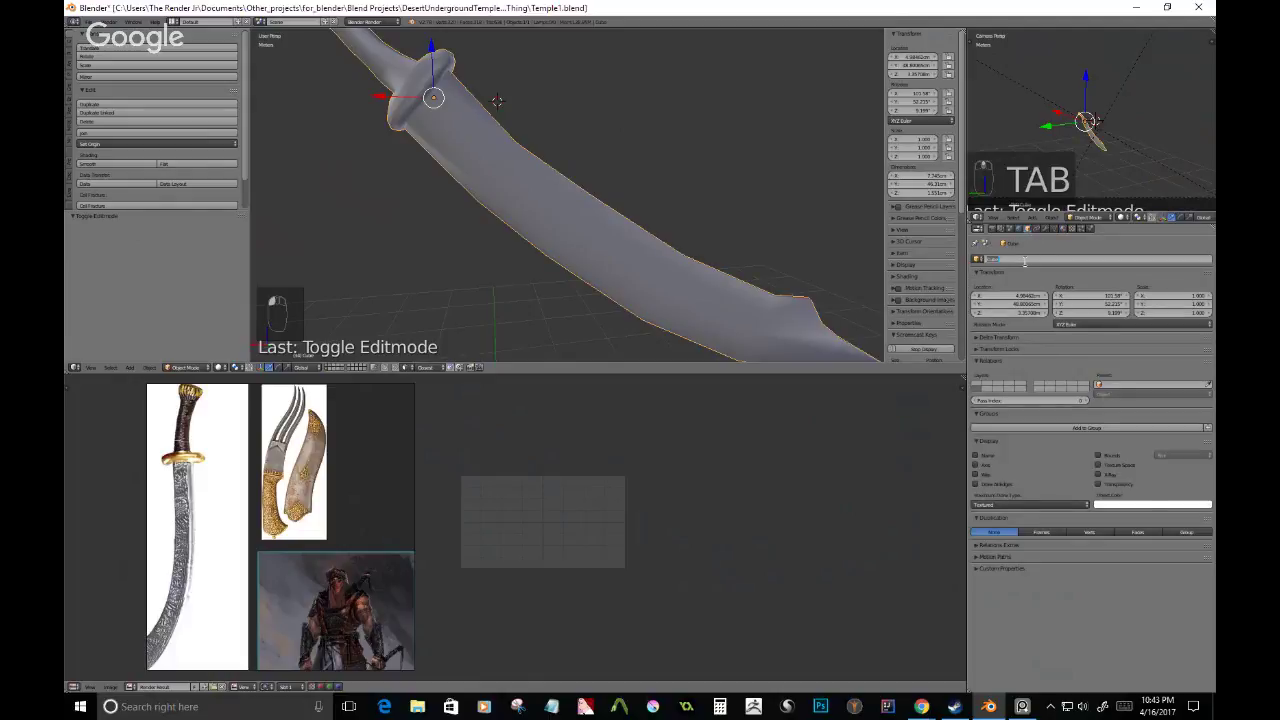
key(BackSpace)
key(BackSpace)
key(BackSpace)
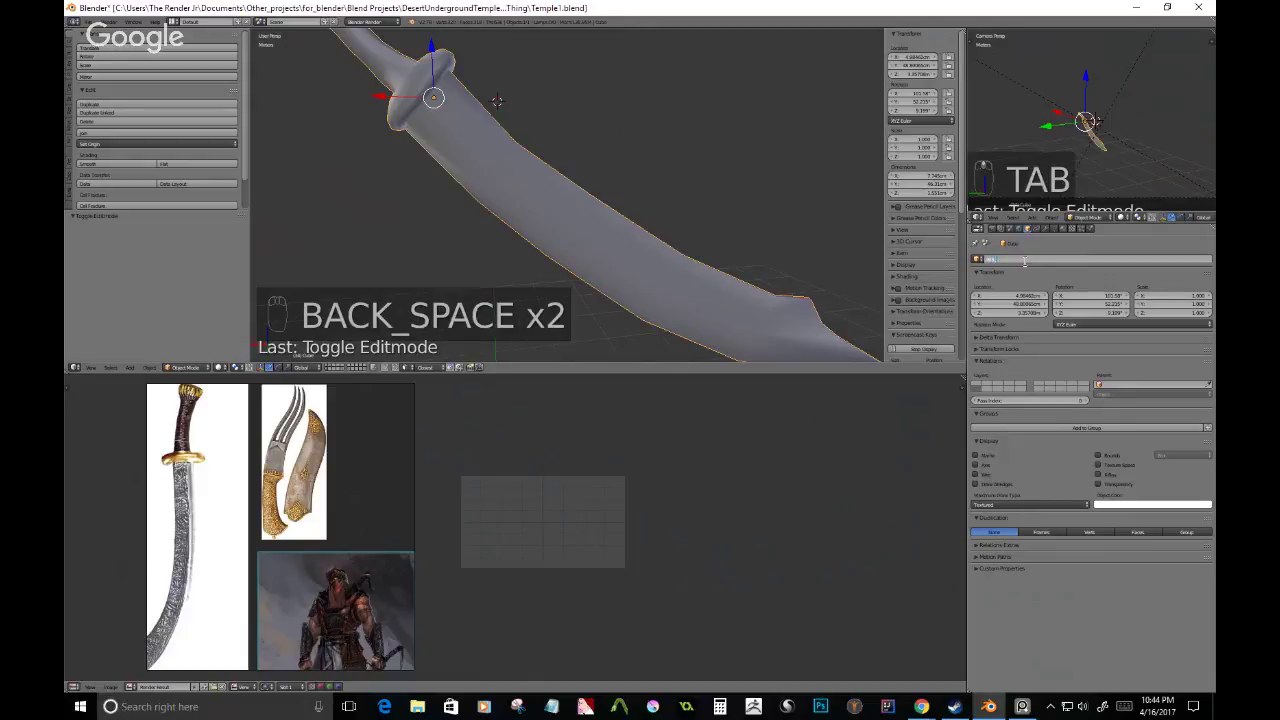
text(Scimitar)
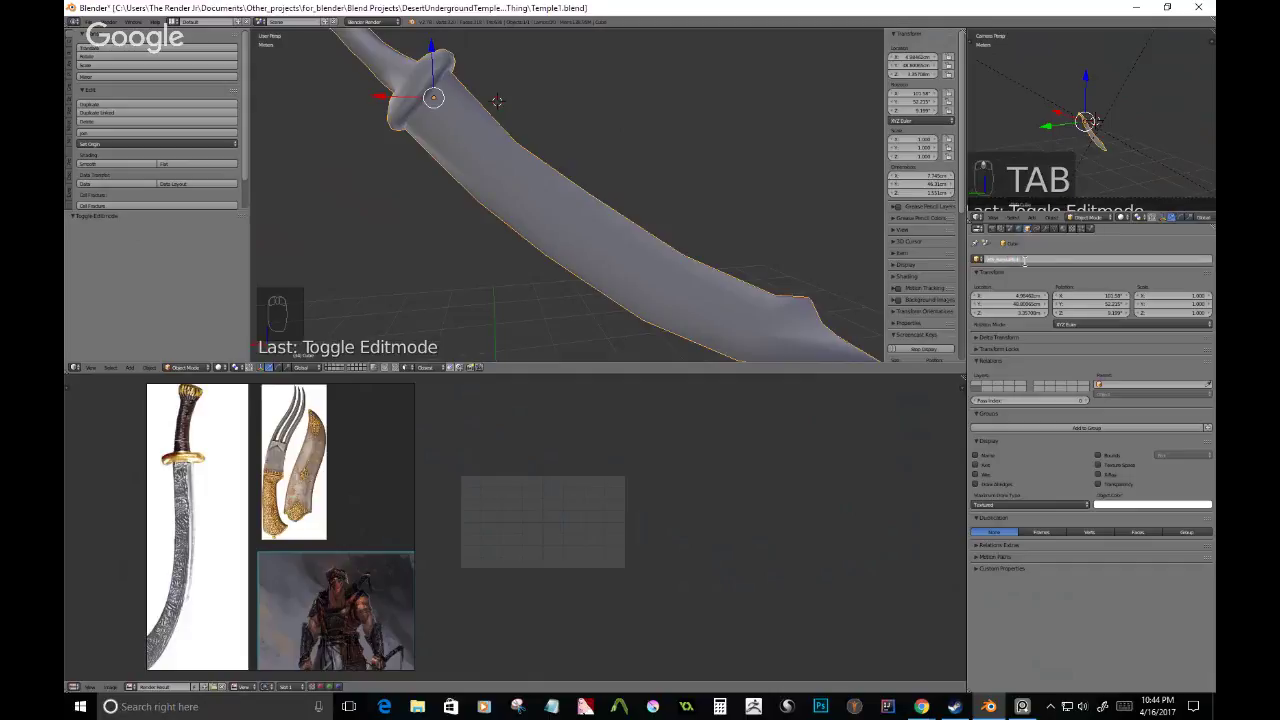
- Copy the object's name to its mesh data block and save the file
click(1006, 261)
key(ctrl+c)
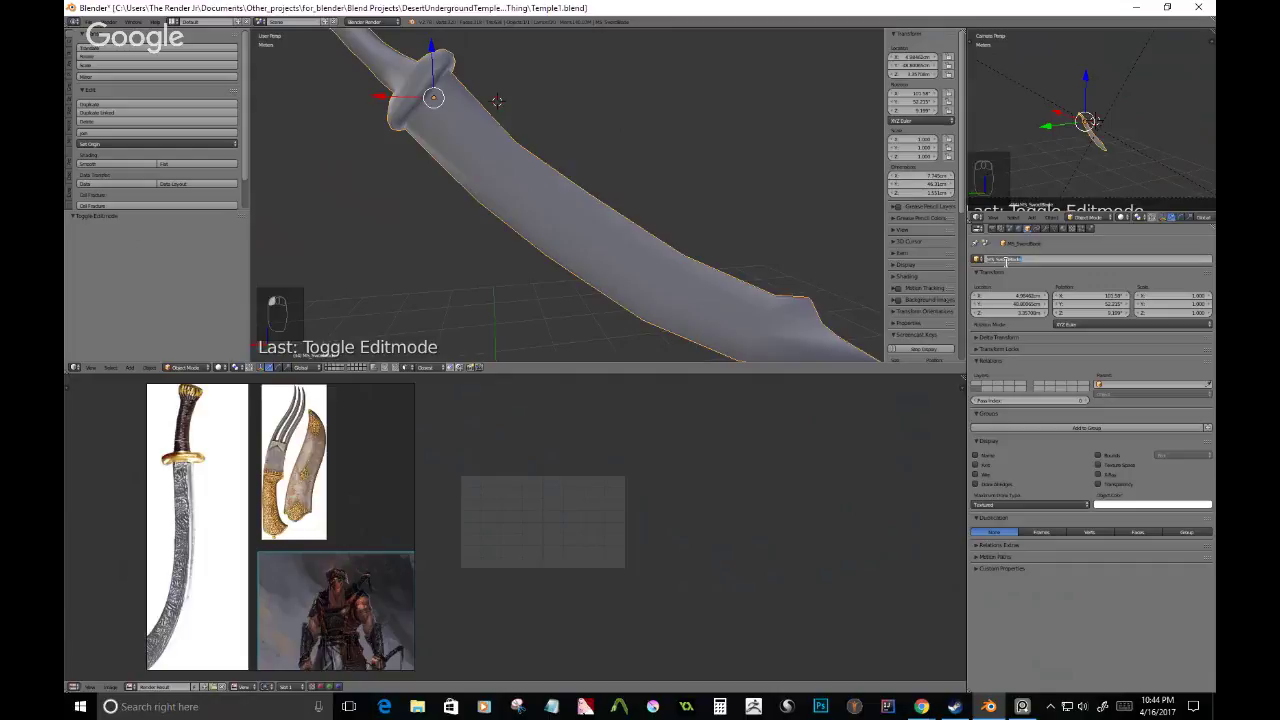
click(1057, 230)
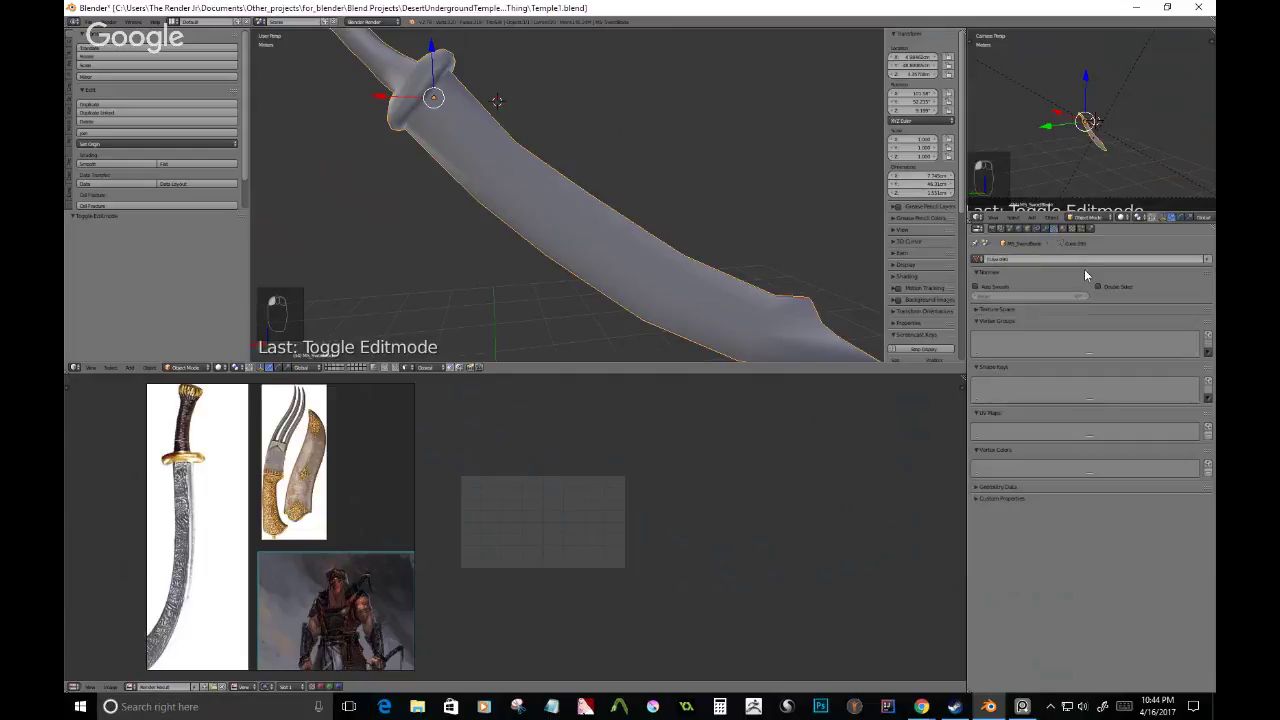
click(1080, 262)
key(ctrl+v)
key(Return)
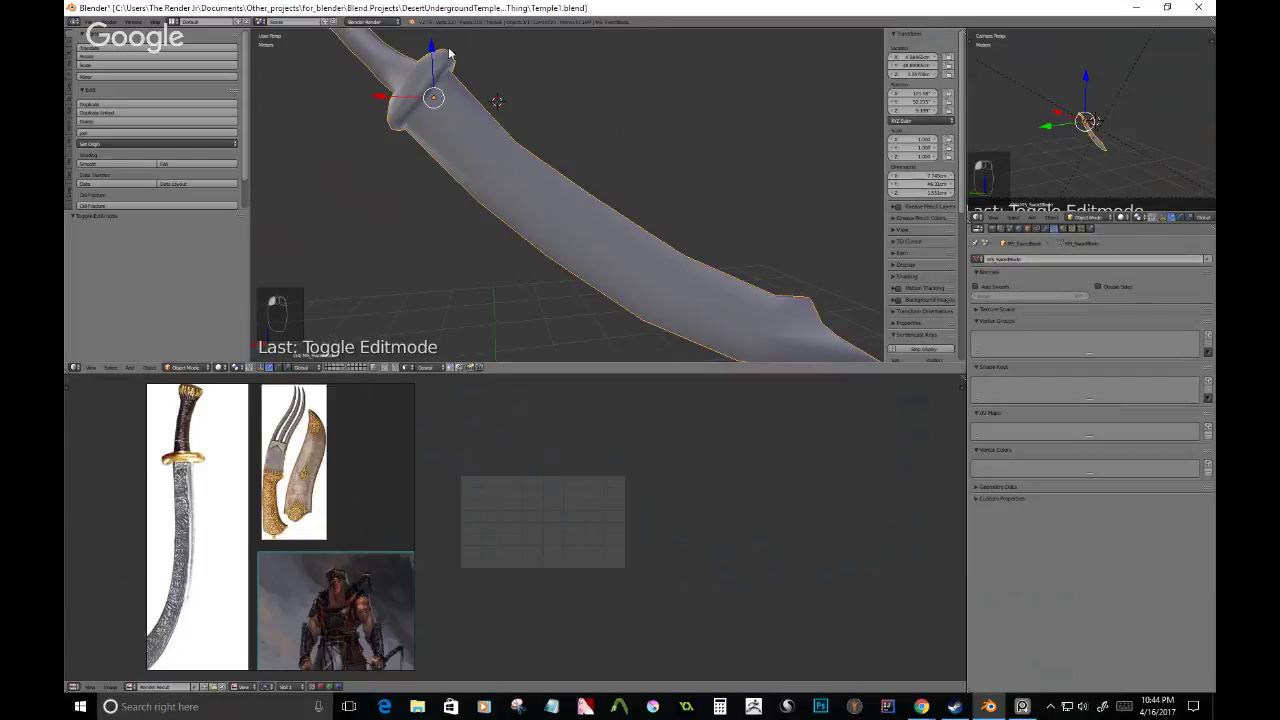
key(ctrl+s)
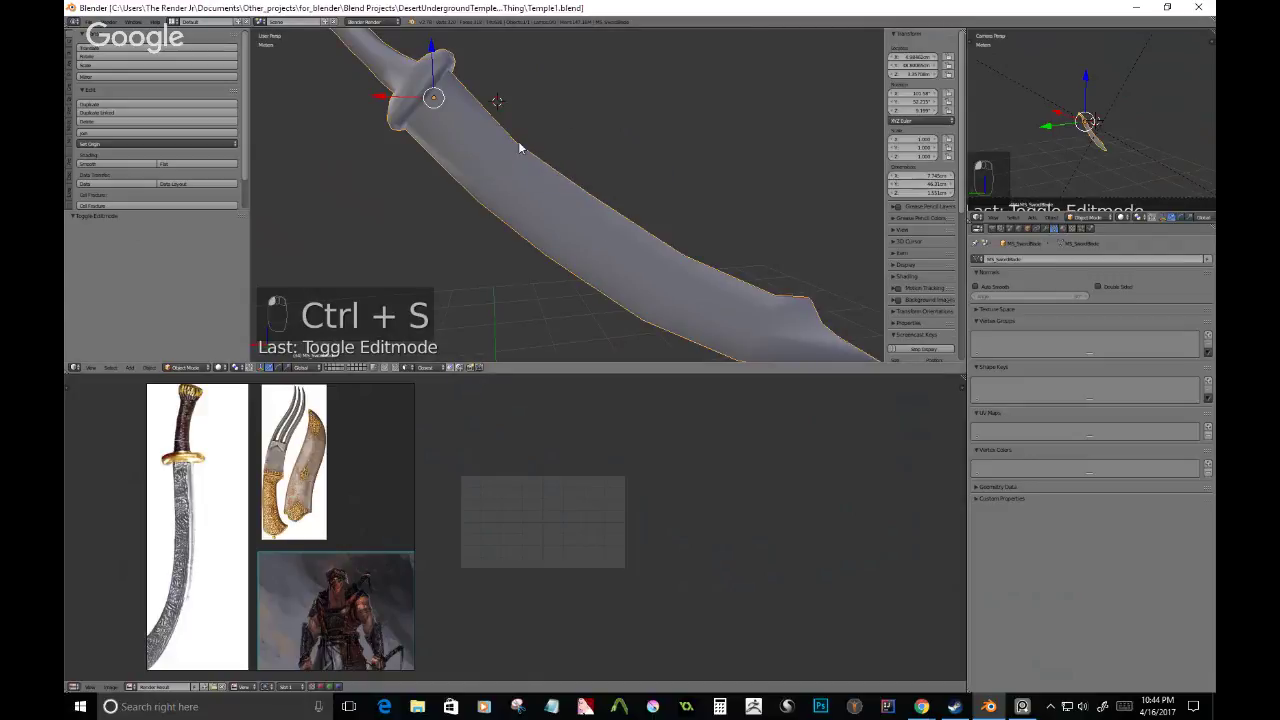
- Enter Edit Mode on the sword and box-select the blade's vertices below the guard
middle_drag(518, 141, 575, 177)
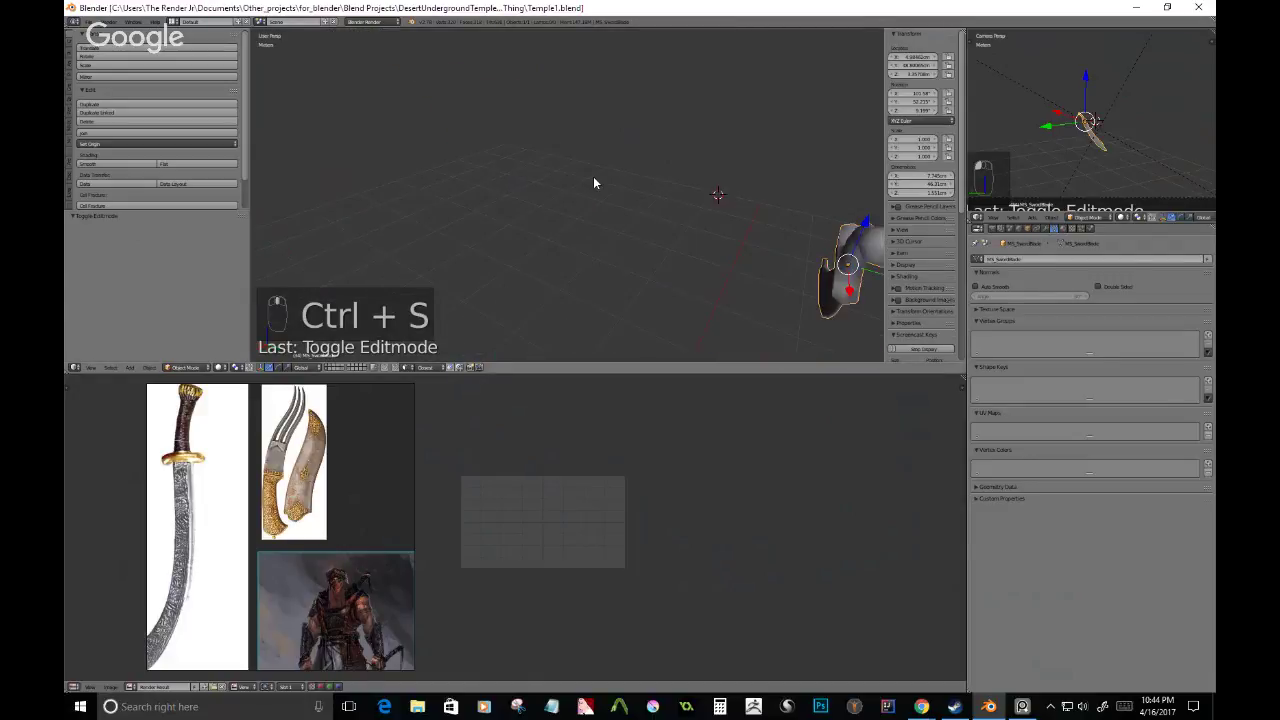
middle_drag(593, 178, 532, 161)
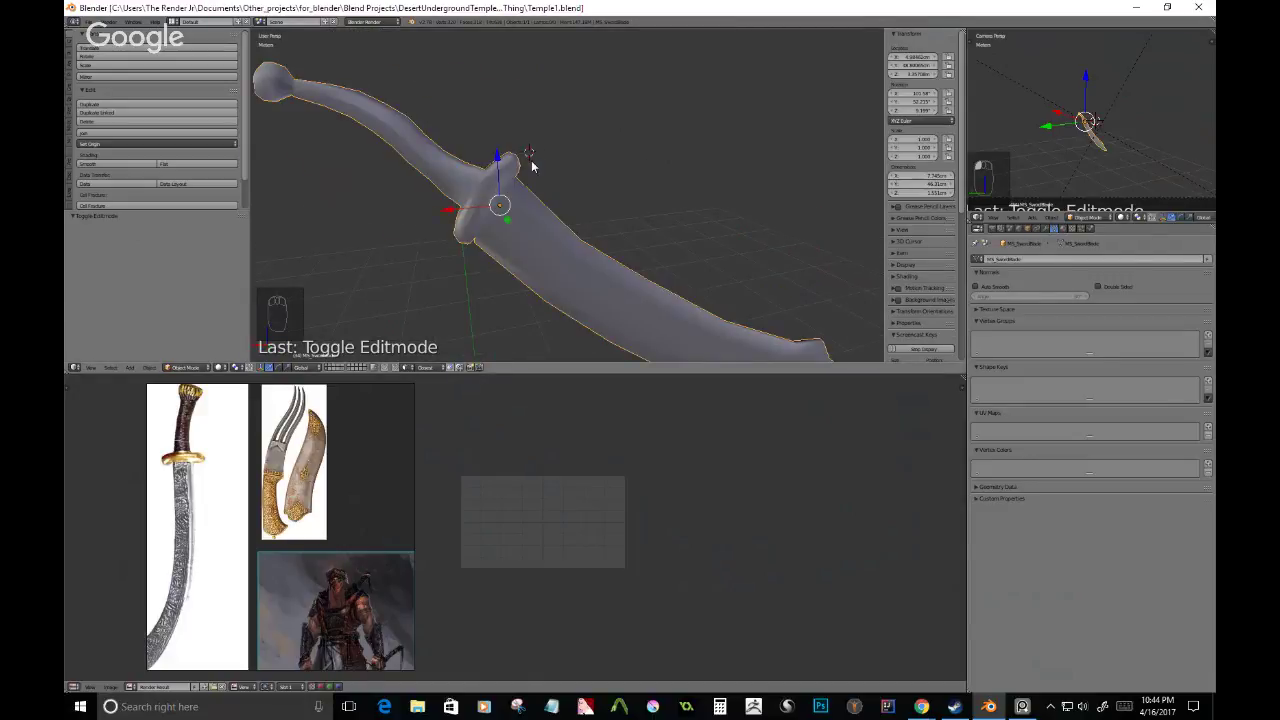
scroll(497, 195, up, 5)
scroll(495, 192, down, 5)
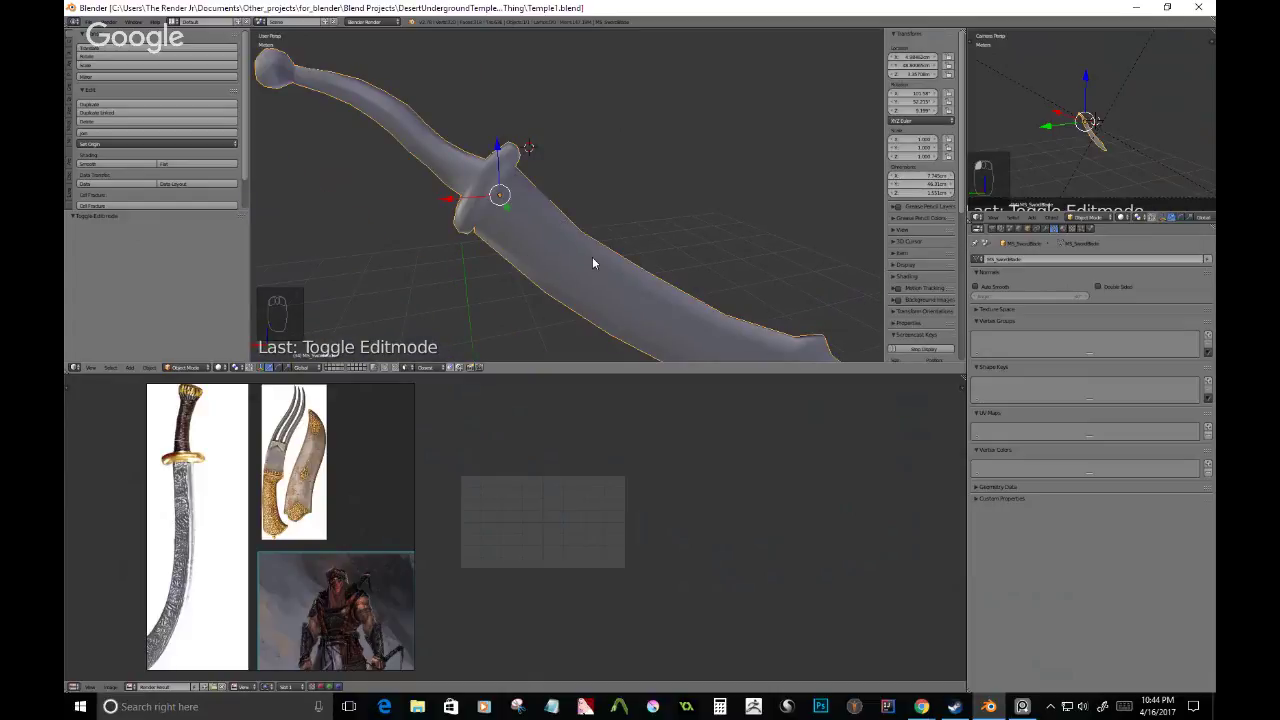
key(Tab)
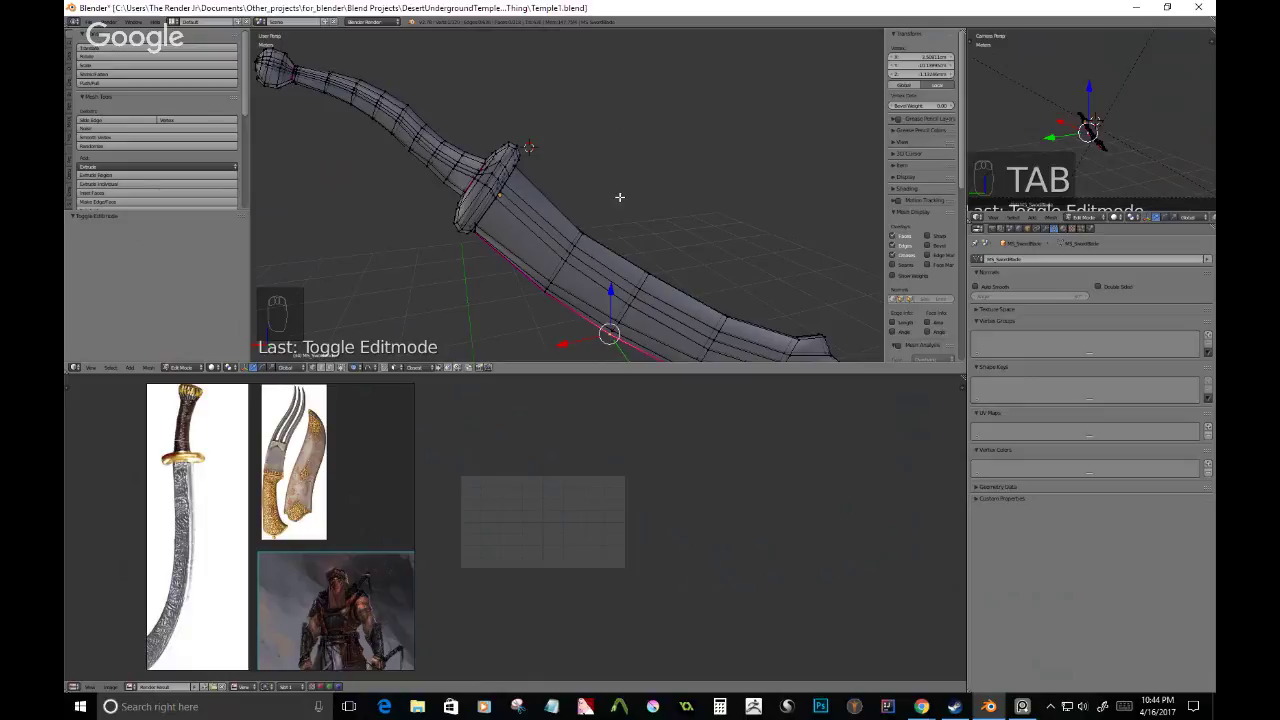
middle_drag(619, 197, 626, 172)
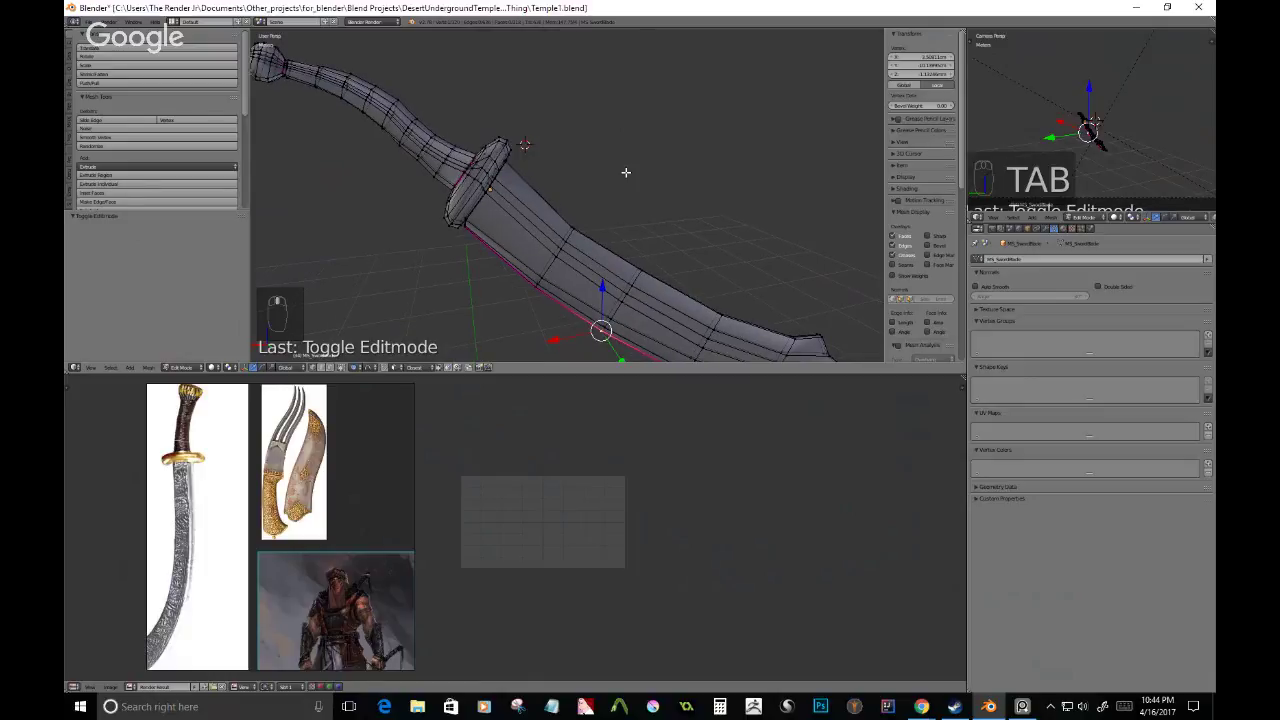
middle_drag(626, 172, 590, 130)
right_click(535, 130)
key(b)
drag(484, 101, 797, 361)
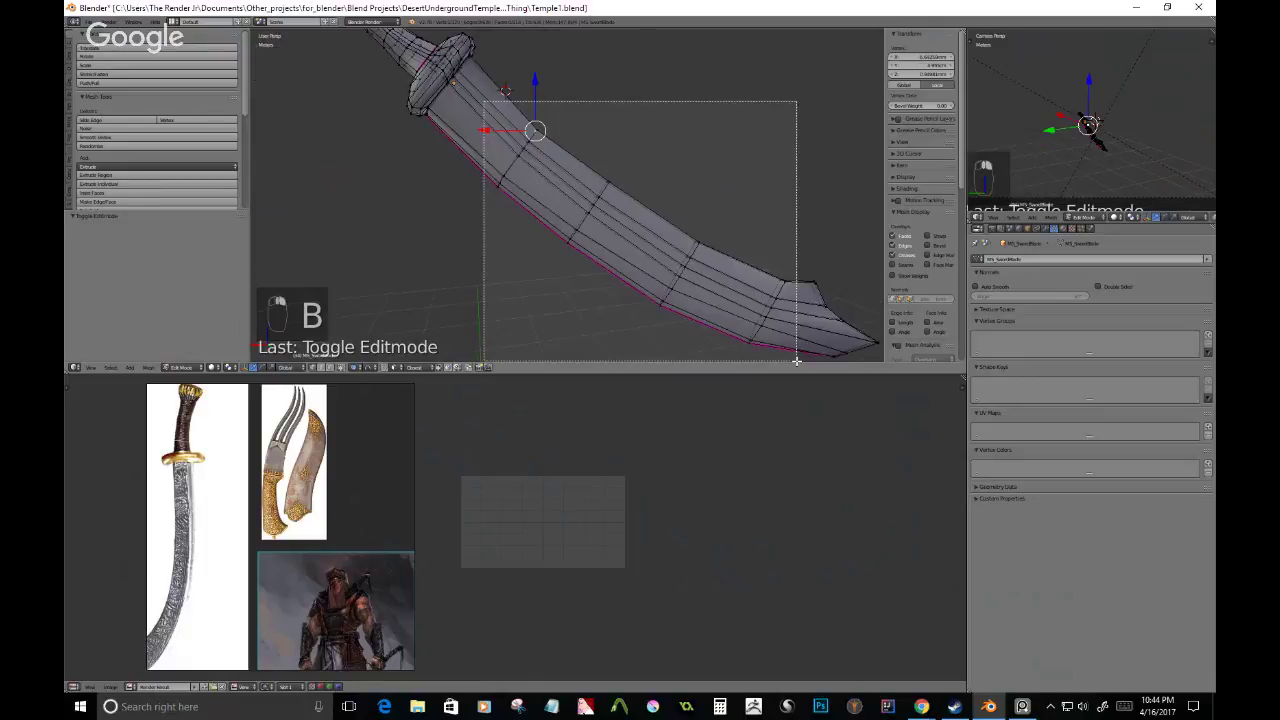
- Extend the selection over the whole blade up to the guard and check its edge there
middle_drag(796, 361, 604, 164)
key(b)
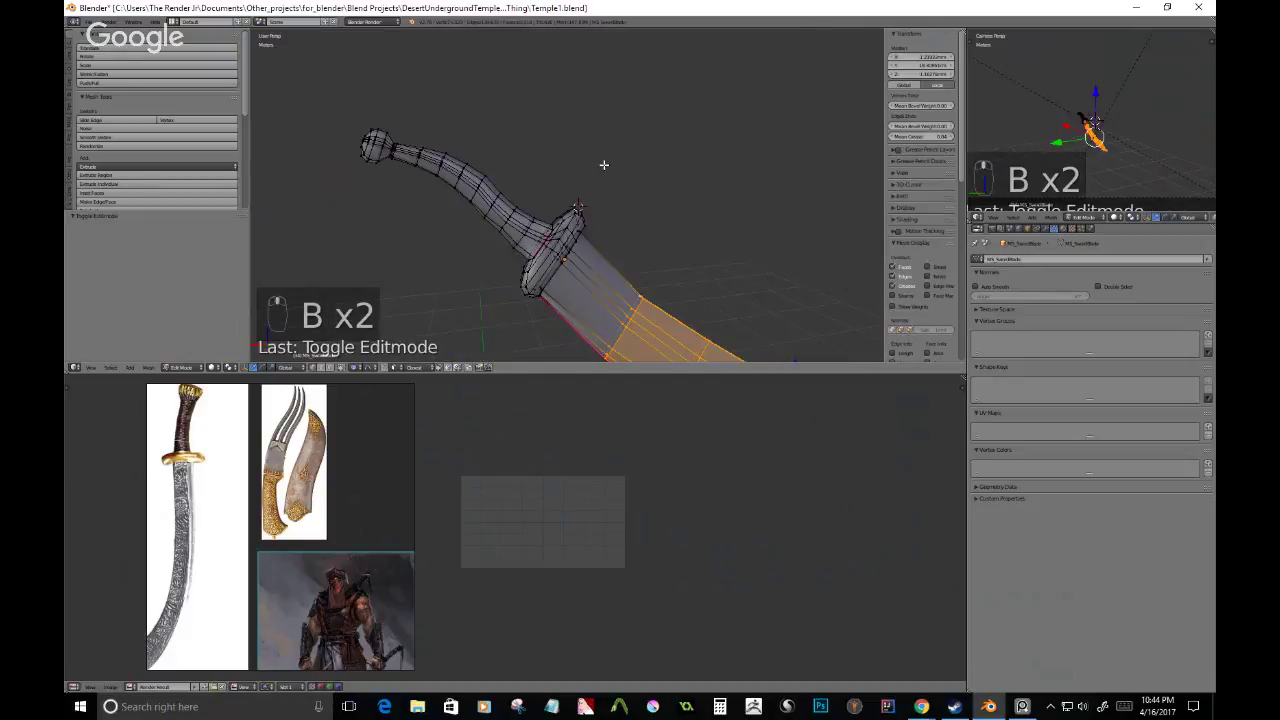
key(ctrl+KP_Add)
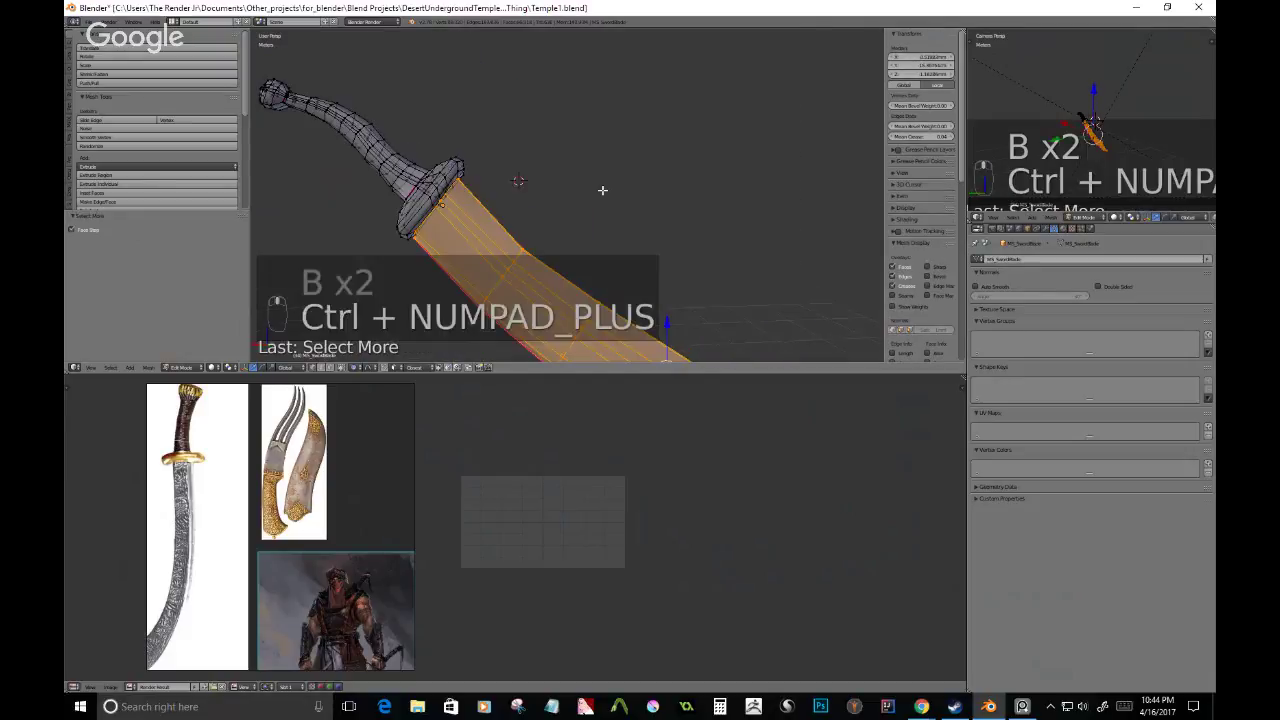
key(KP_Enter)
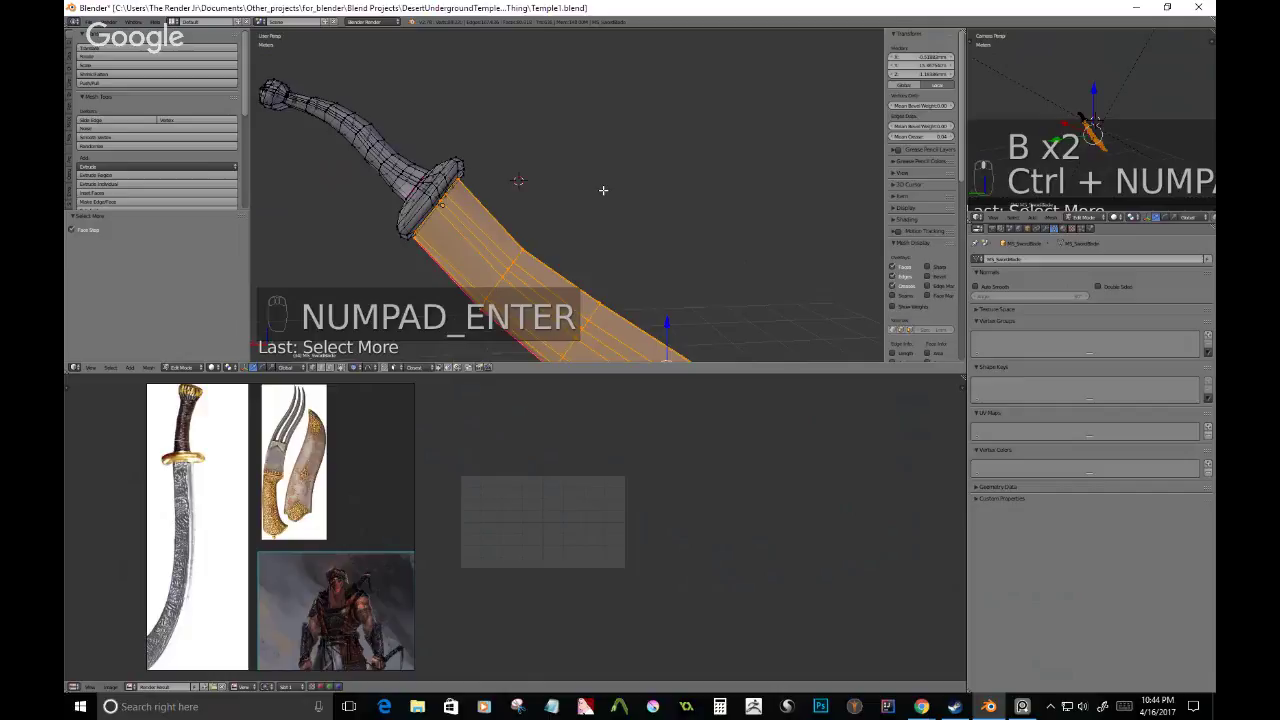
key(KP_Decimal)
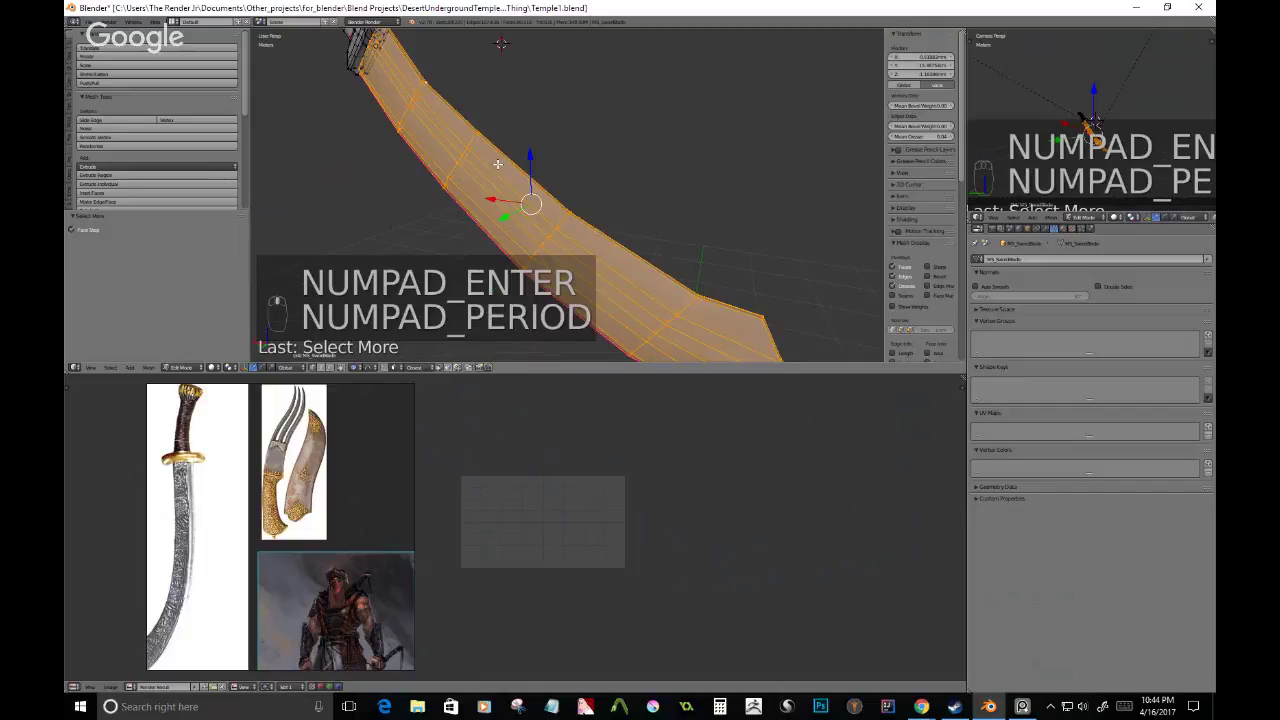
middle_drag(497, 164, 530, 228)
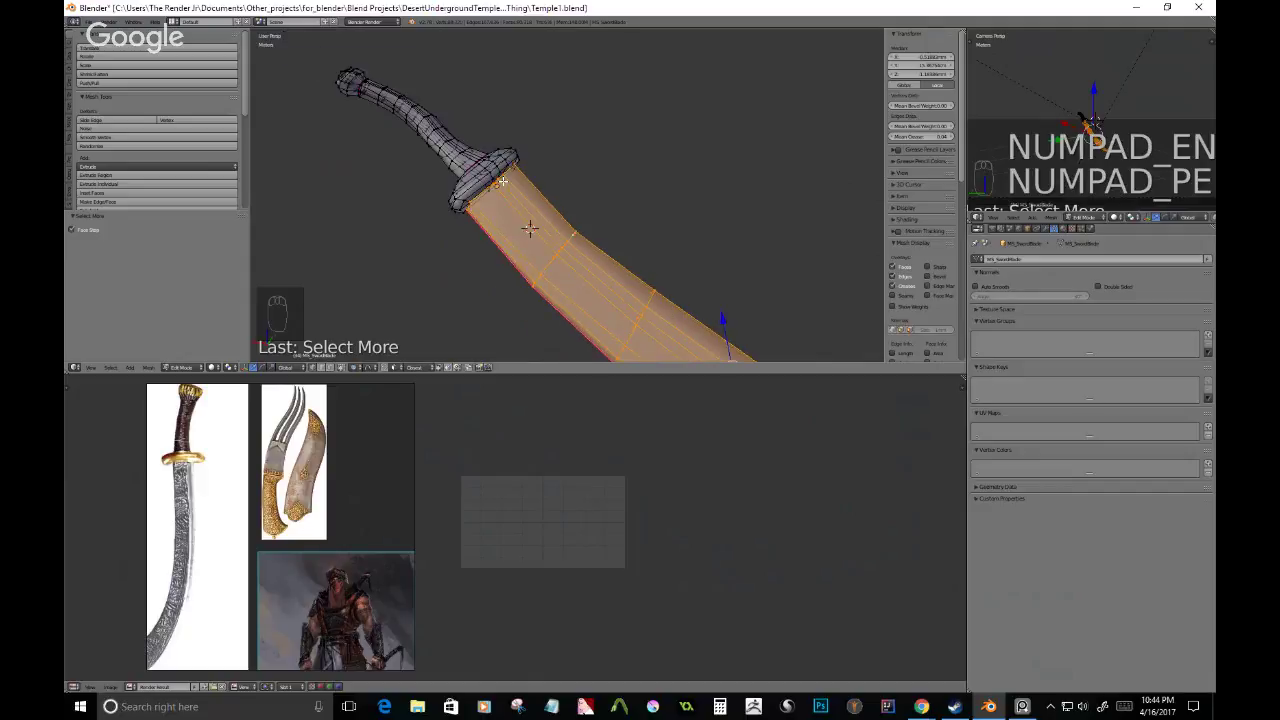
scroll(490, 184, up, 4)
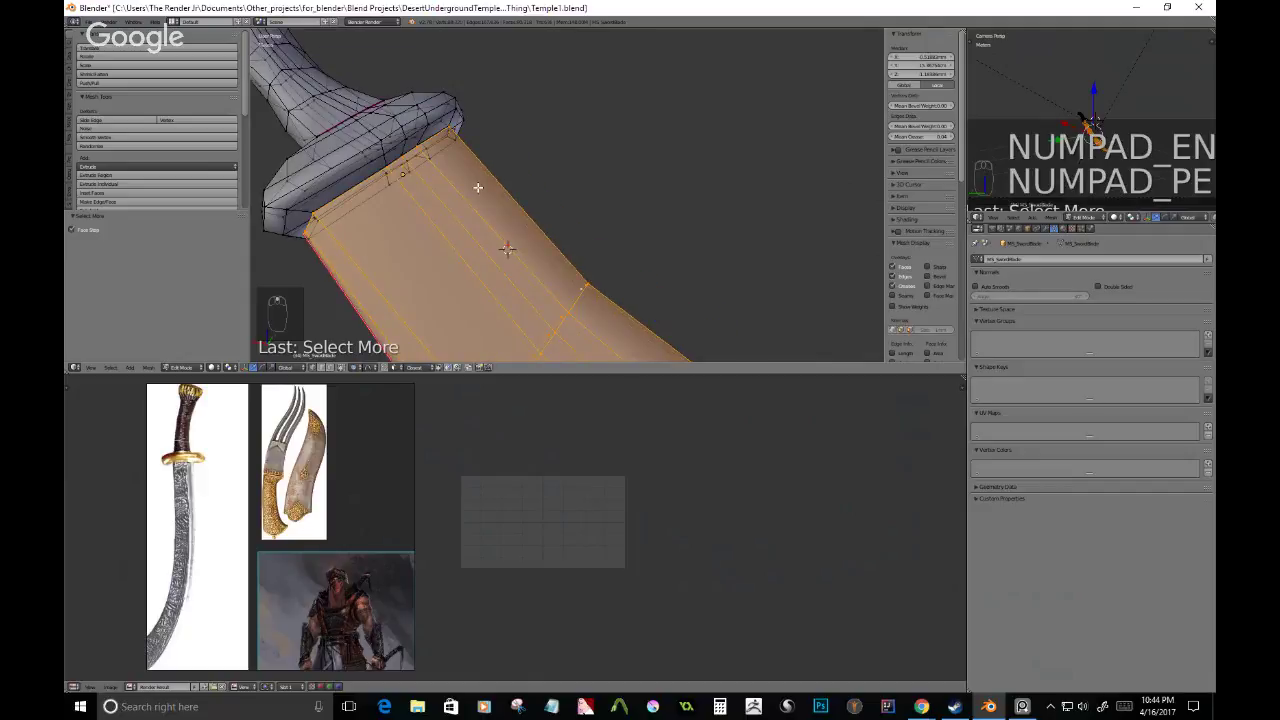
middle_drag(478, 187, 587, 185)
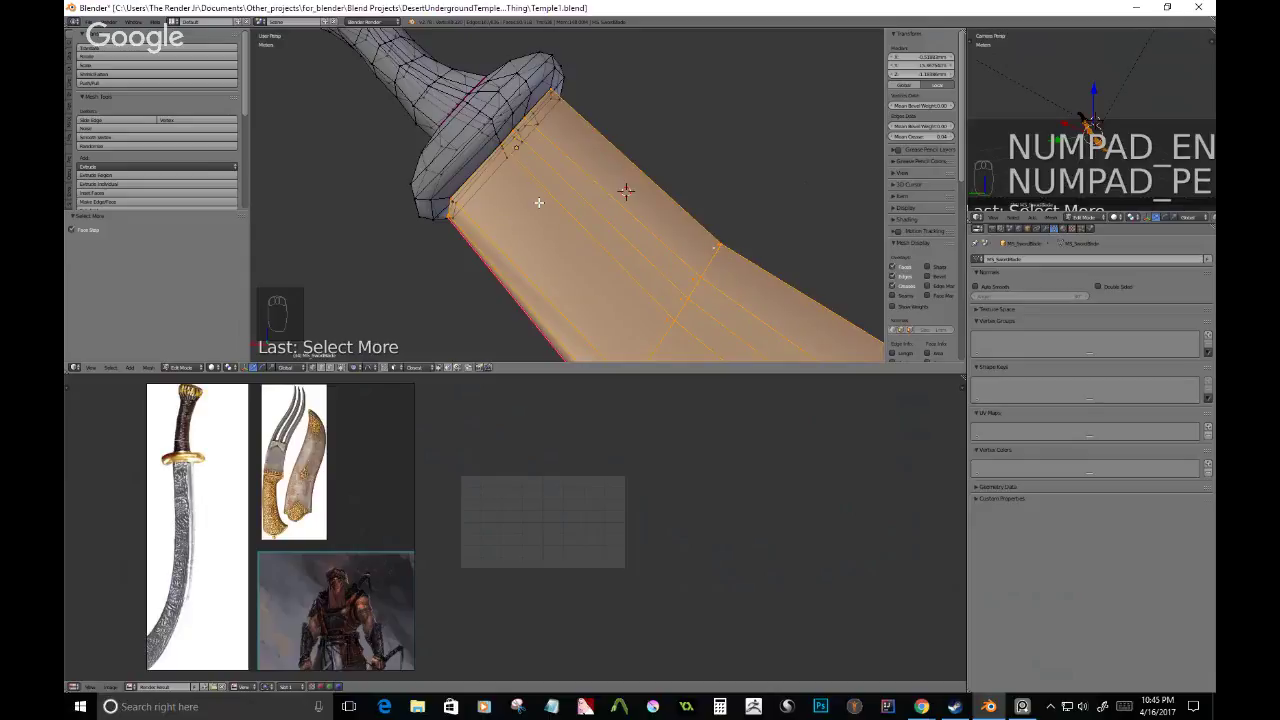
- Create a new material for the sword and name it MS_SwordBlade_Metal
click(1067, 228)
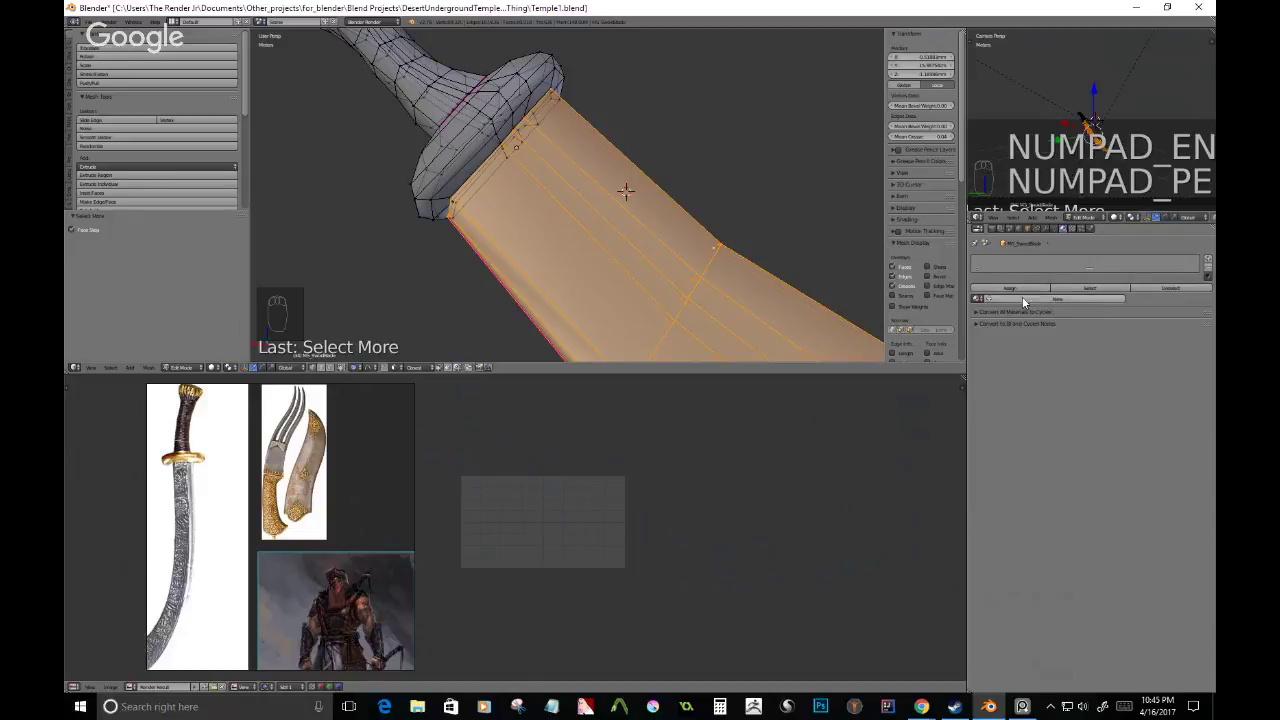
click(1022, 296)
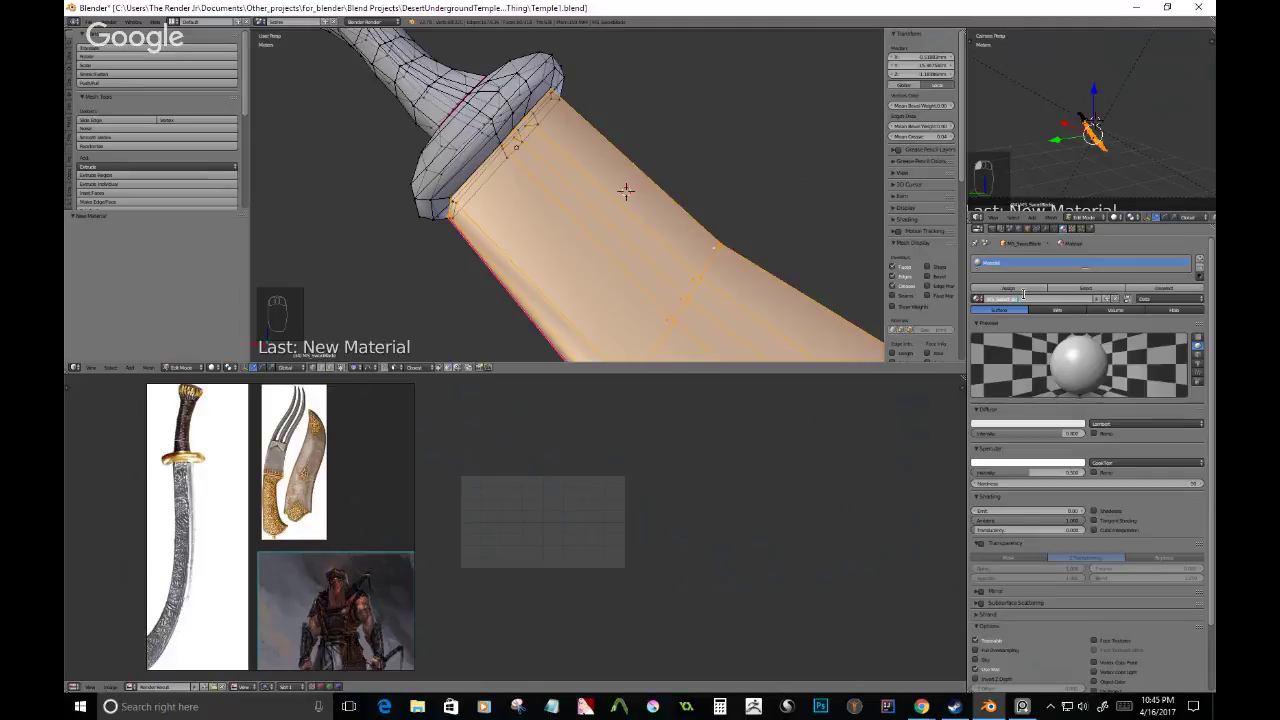
key(BackSpace)
key(BackSpace)
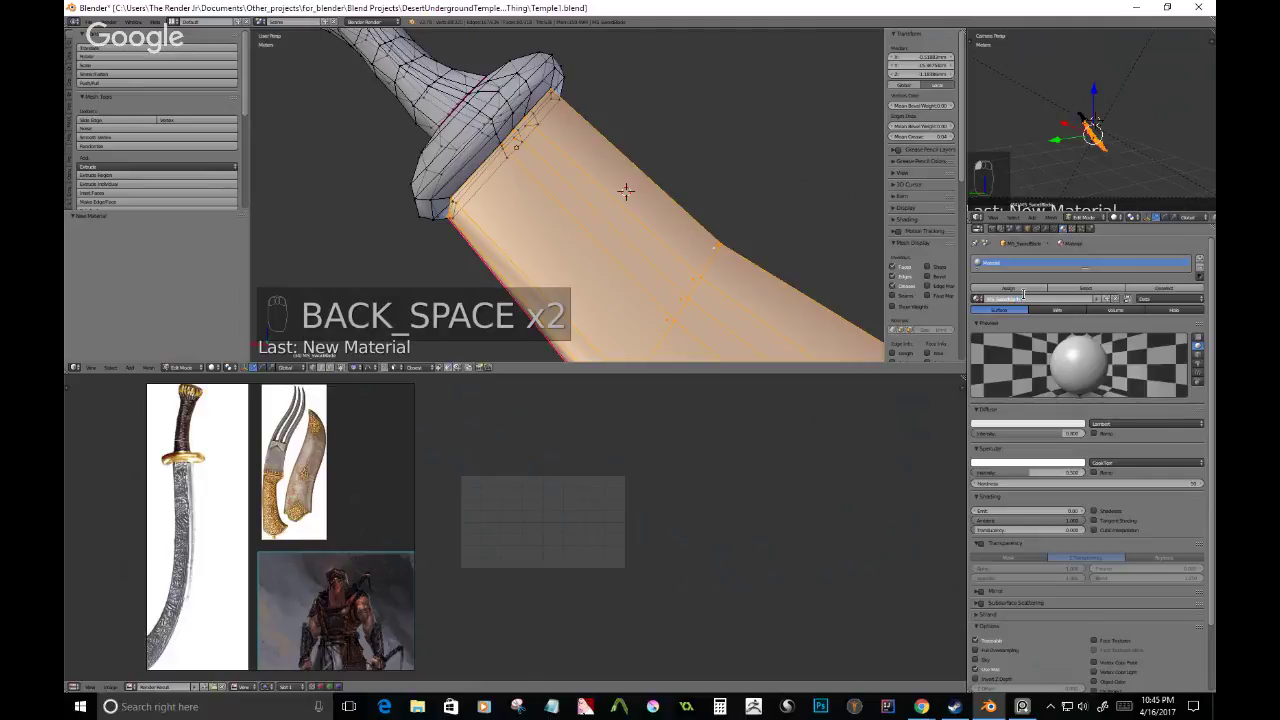
text(tal)
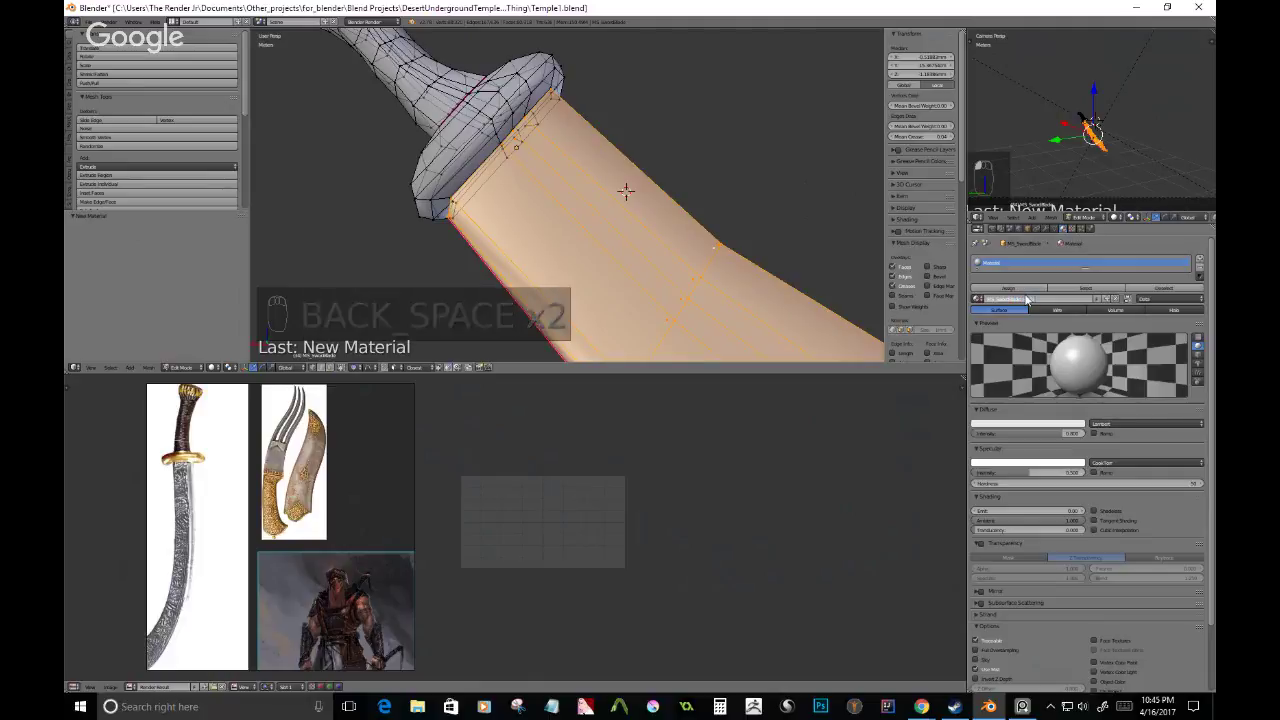
key(Return)
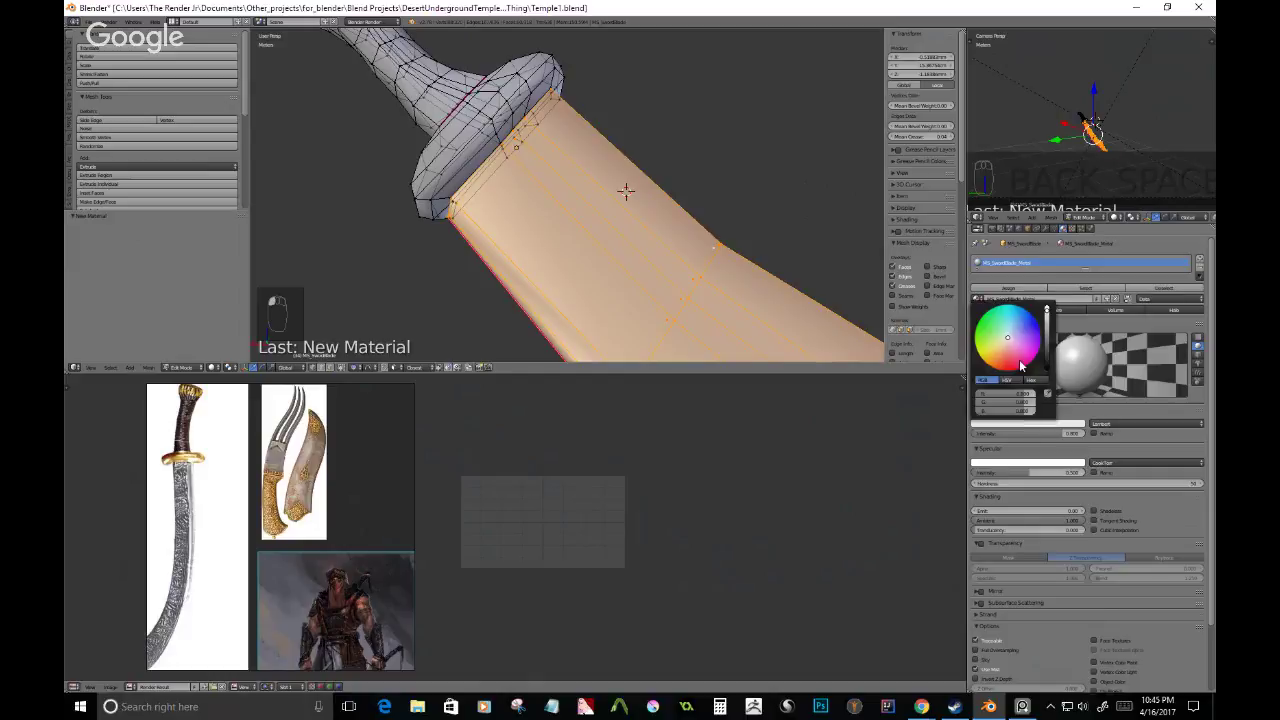
- Set the metal material's diffuse colour to a blue-violet and assign it to the selected blade faces
click(1021, 428)
drag(1025, 336, 1019, 330)
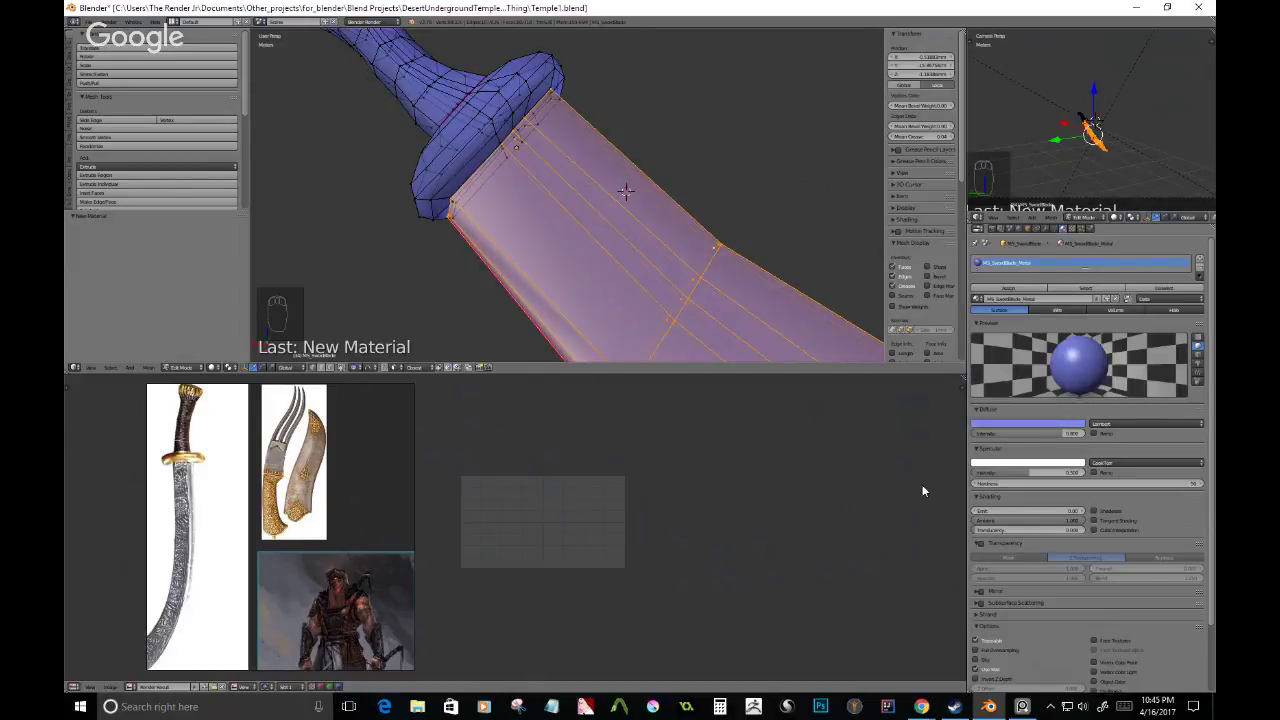
middle_drag(526, 132, 654, 225)
click(1000, 288)
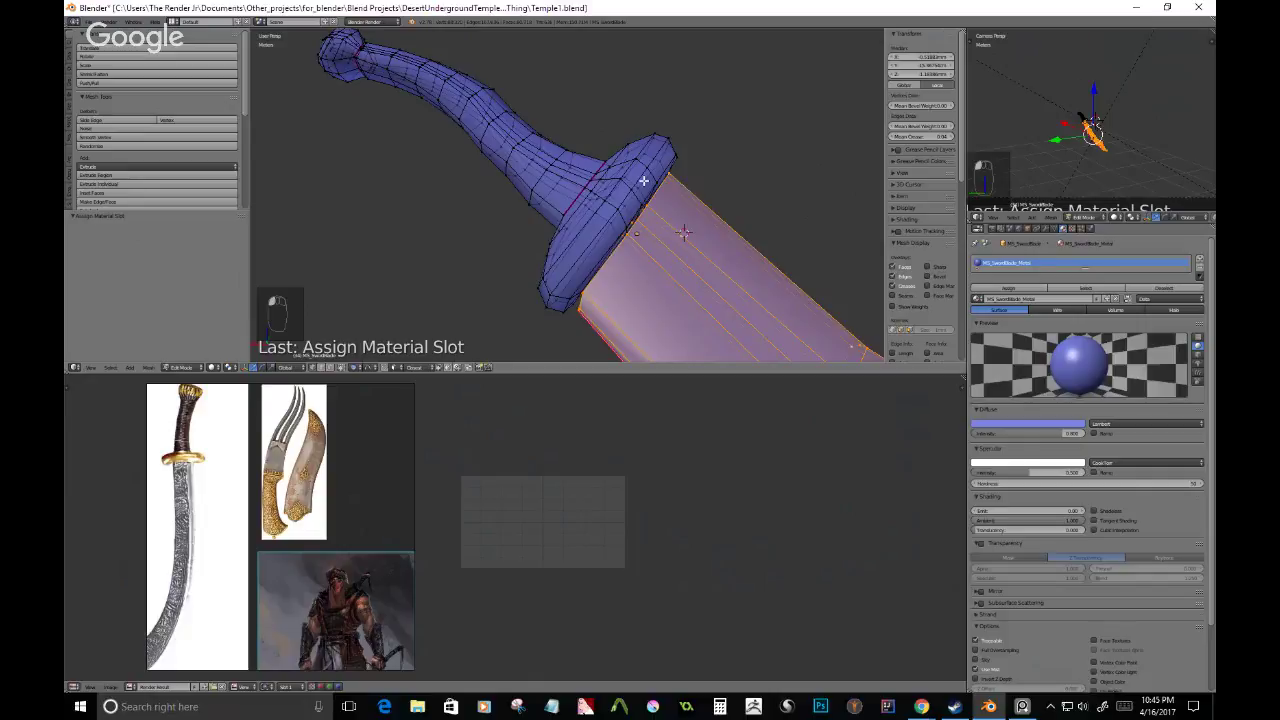
- Box-select both ends and the middle of the sword's guard
right_click(646, 167)
middle_drag(643, 168, 622, 136)
key(b)
drag(622, 132, 670, 176)
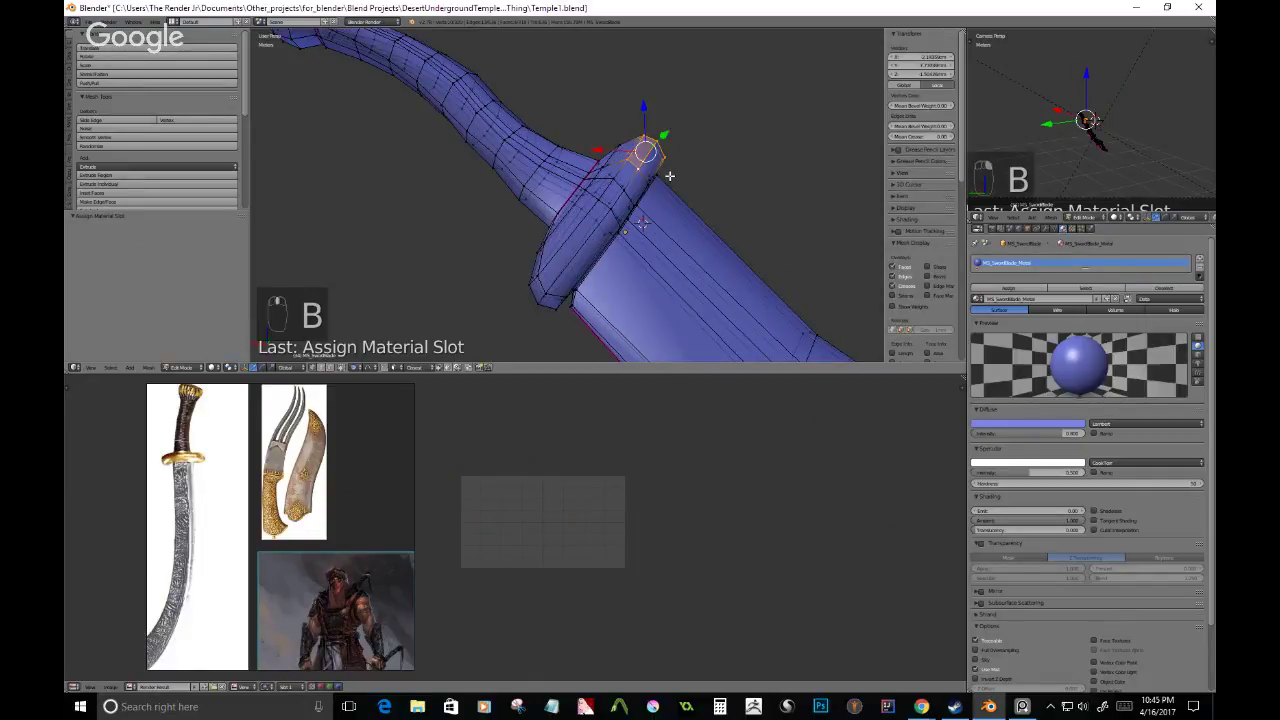
middle_drag(669, 176, 675, 177)
key(b)
key(b)
drag(573, 321, 556, 262)
middle_drag(570, 220, 602, 166)
key(b)
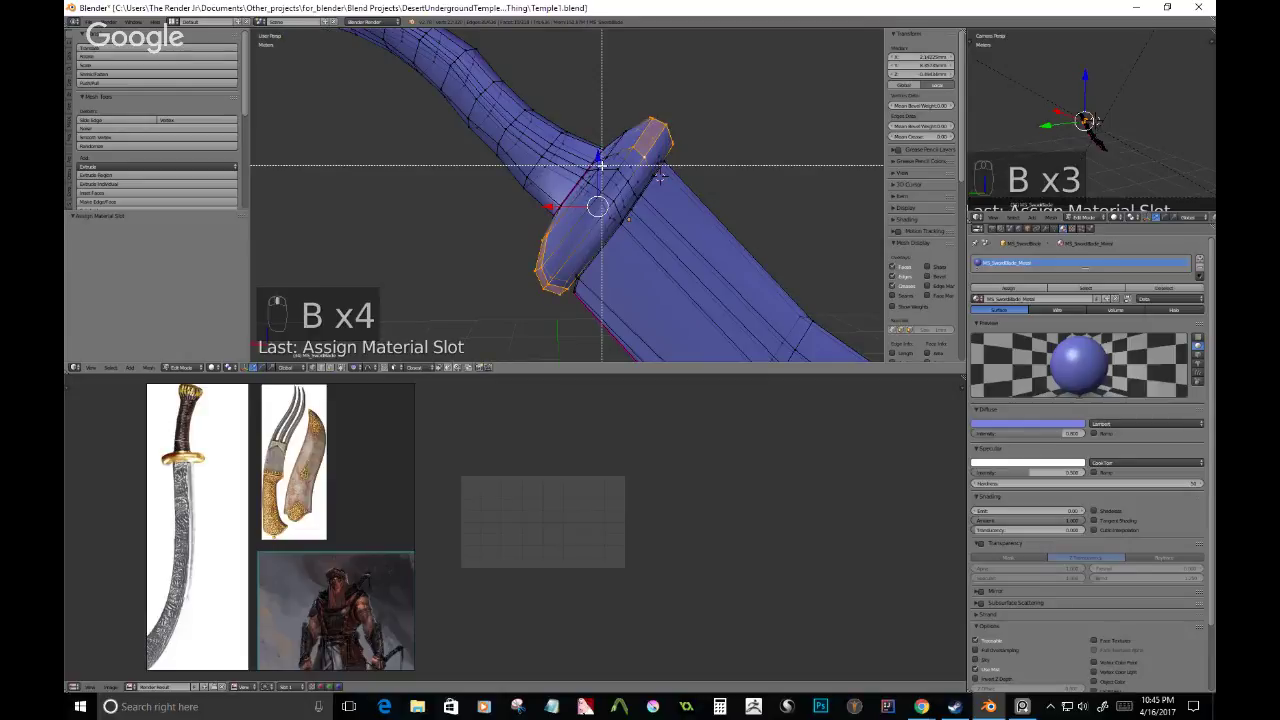
drag(602, 166, 628, 206)
middle_drag(628, 206, 617, 194)
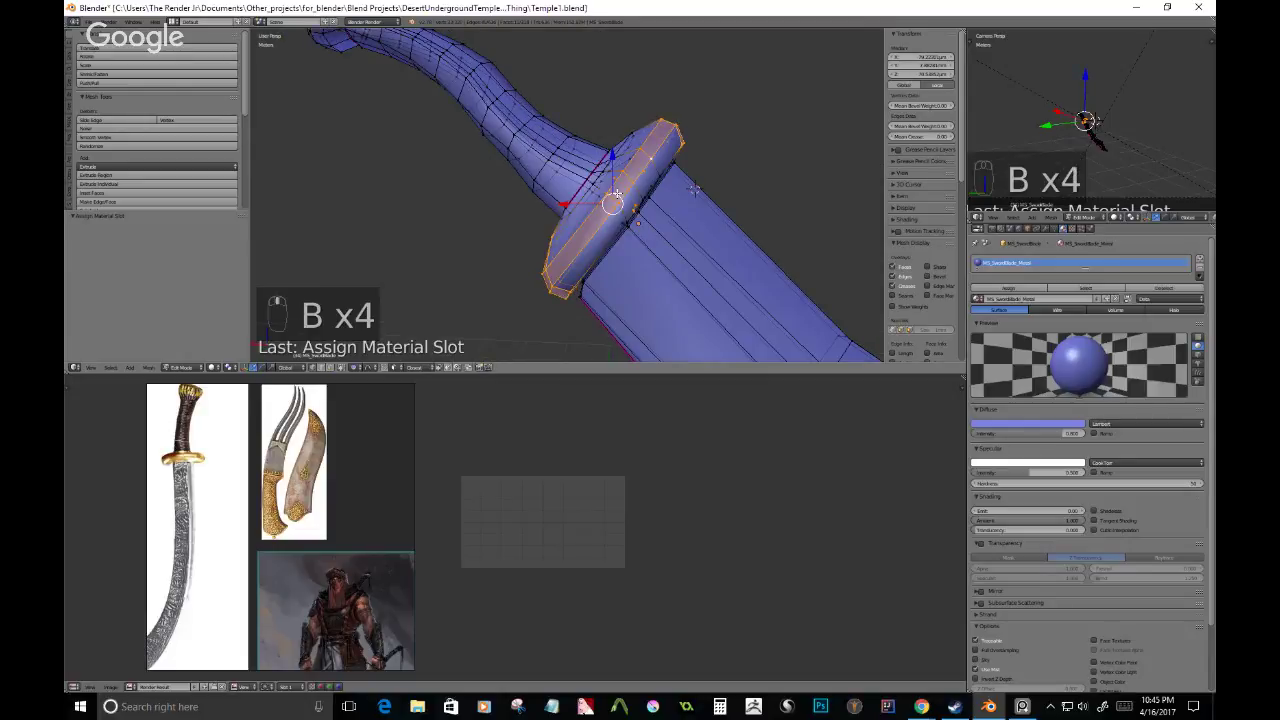
- Grow the guard selection twice, trim stray vertices with circle select in wireframe, dismiss the auto-save warning, and return to solid shading
key(ctrl+KP_Add)
key(ctrl+KP_Add)
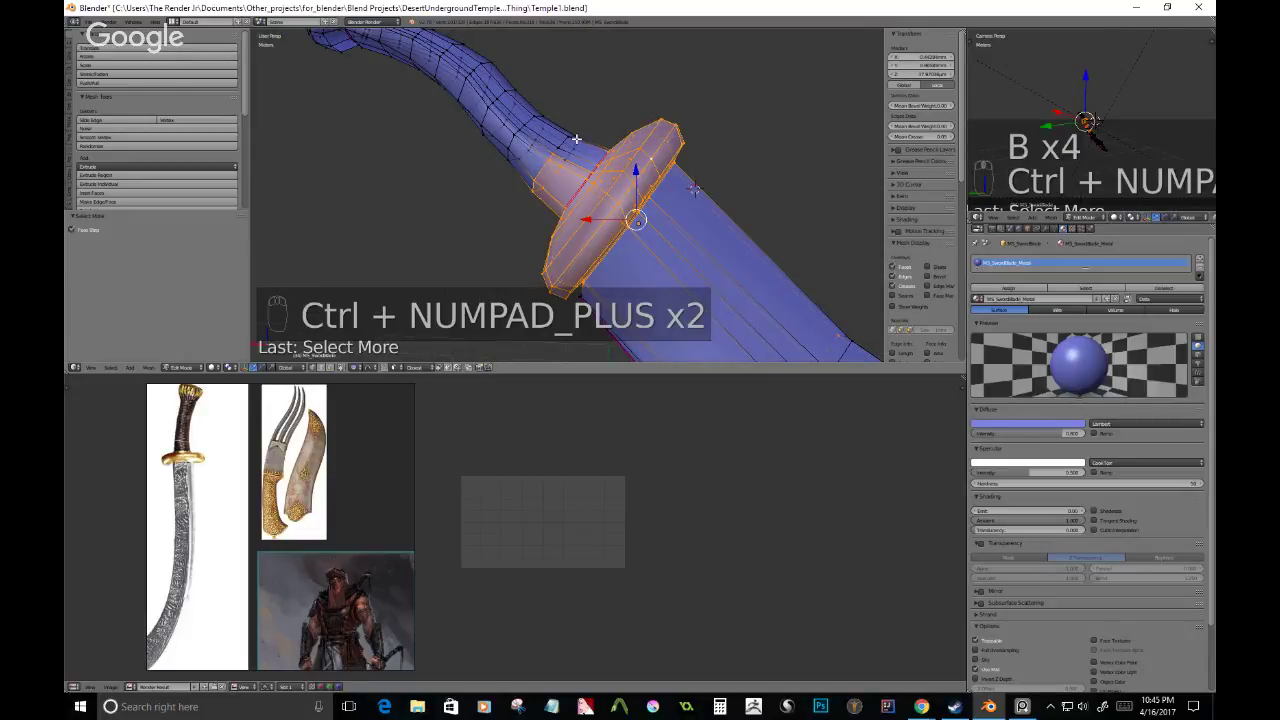
key(c)
mouse_move(576, 138)
middle_down()
mouse_move(716, 237)
mouse_move(644, 233)
mouse_move(559, 257)
mouse_move(533, 178)
mouse_move(635, 222)
middle_up()
key(z)
scroll(644, 233, up, 5)
key(c)
key(c)
key(c)
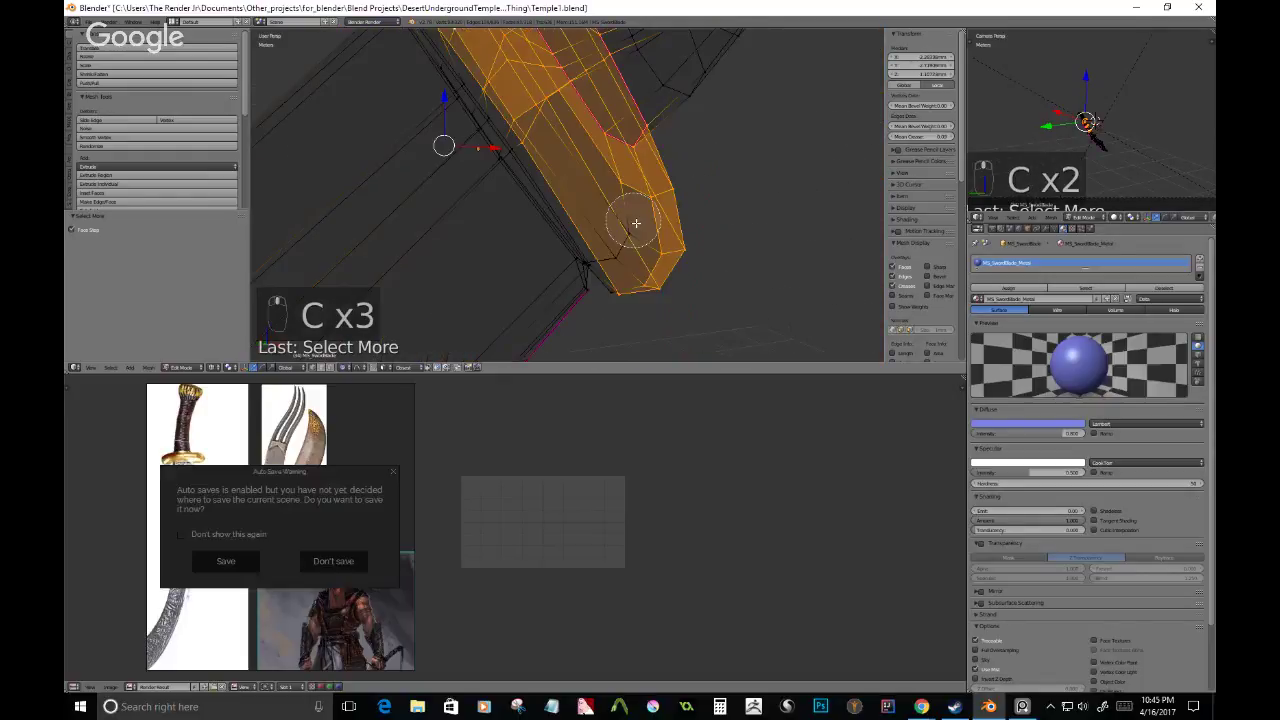
click(393, 472)
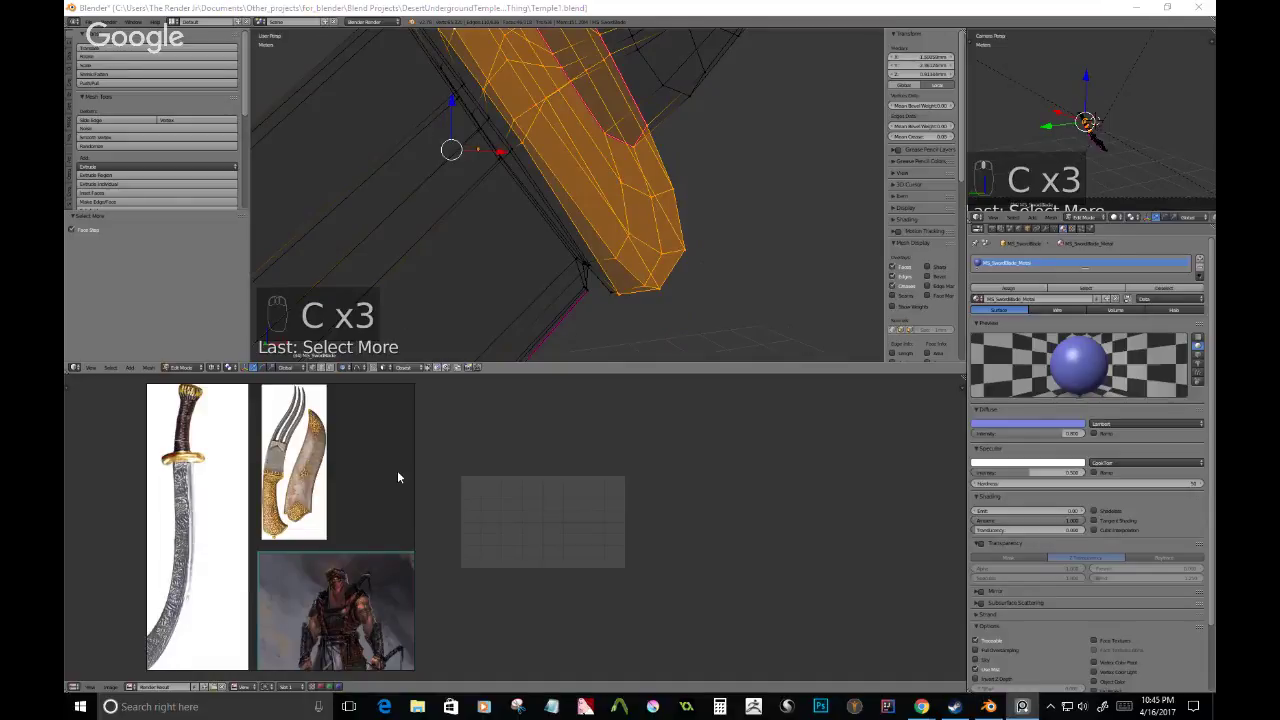
key(z)
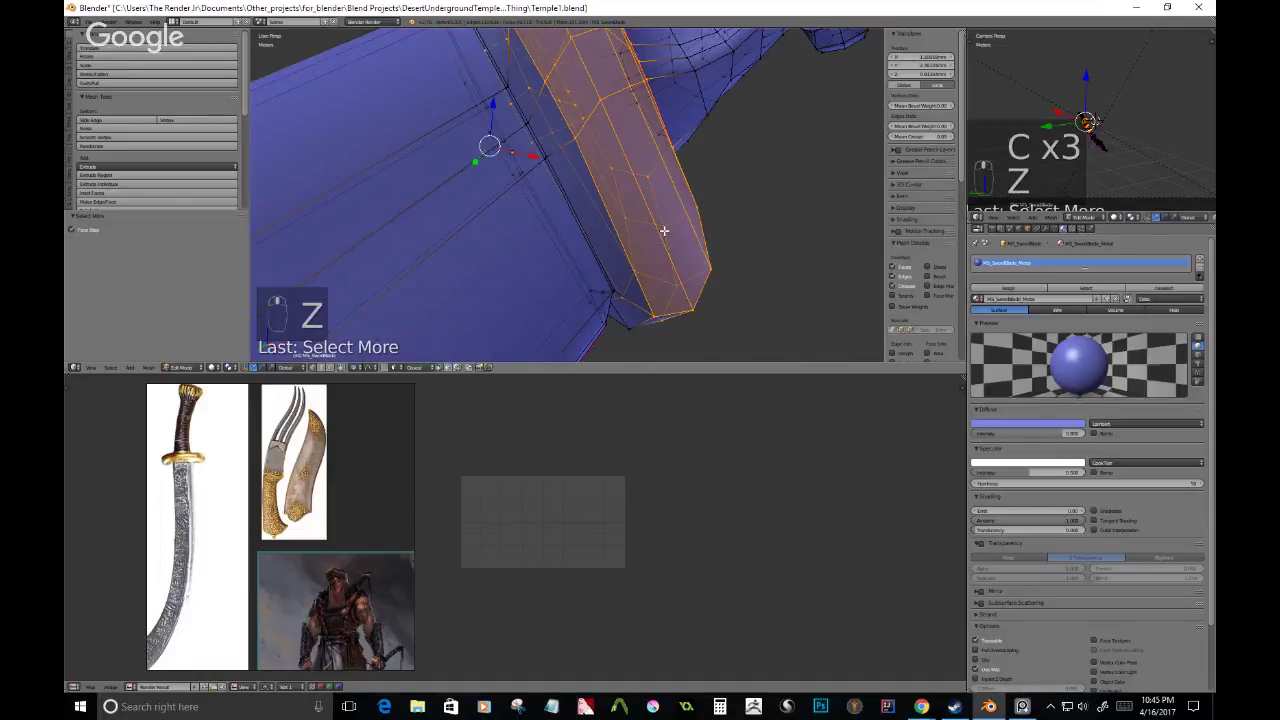
- Refine the selection with Select More and circle select so it covers only the whole guard
key(c)
mouse_move(664, 231)
middle_down()
mouse_move(675, 251)
mouse_move(492, 212)
mouse_move(570, 233)
mouse_move(643, 102)
mouse_move(640, 148)
mouse_move(749, 211)
mouse_move(612, 66)
mouse_move(708, 223)
mouse_move(753, 148)
middle_up()
key(c)
right_click(492, 212)
scroll(643, 102, up, 3)
key(ctrl+KP_Add)
key(c)
key(c)
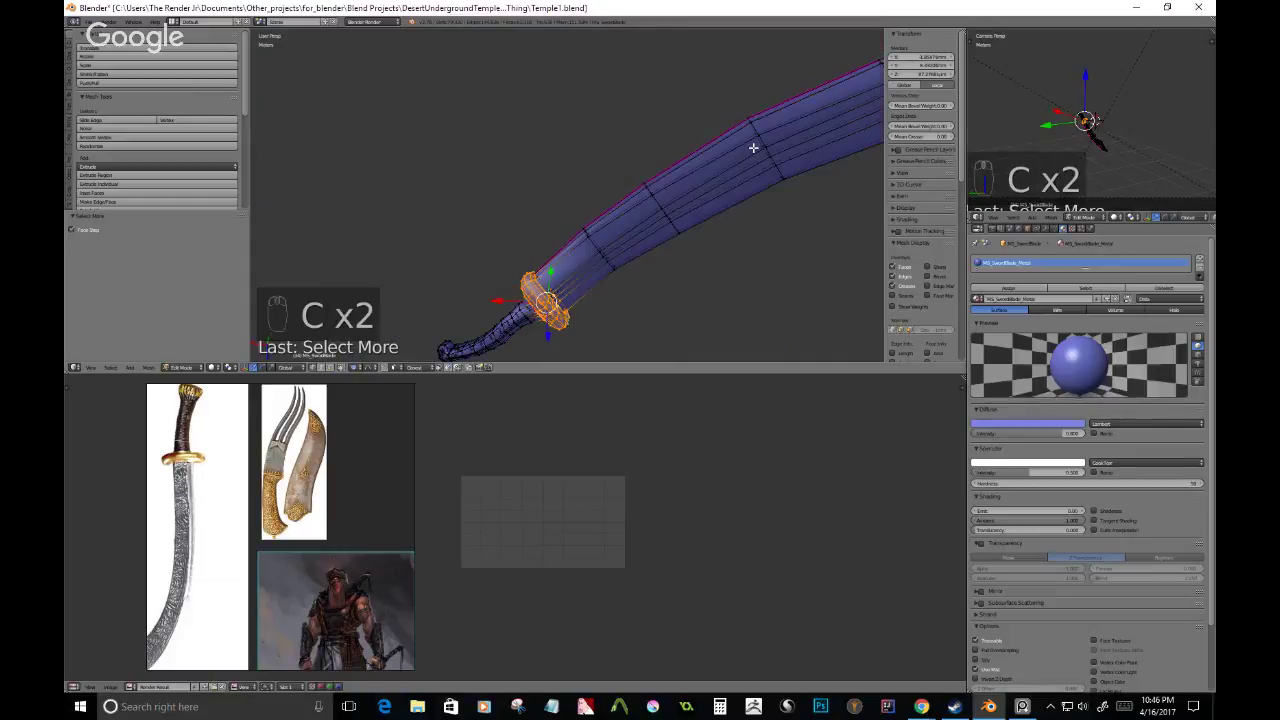
- Add a second material slot to the sword with a new material named MS_SwordBlade_Gold
scroll(672, 228, up, 6)
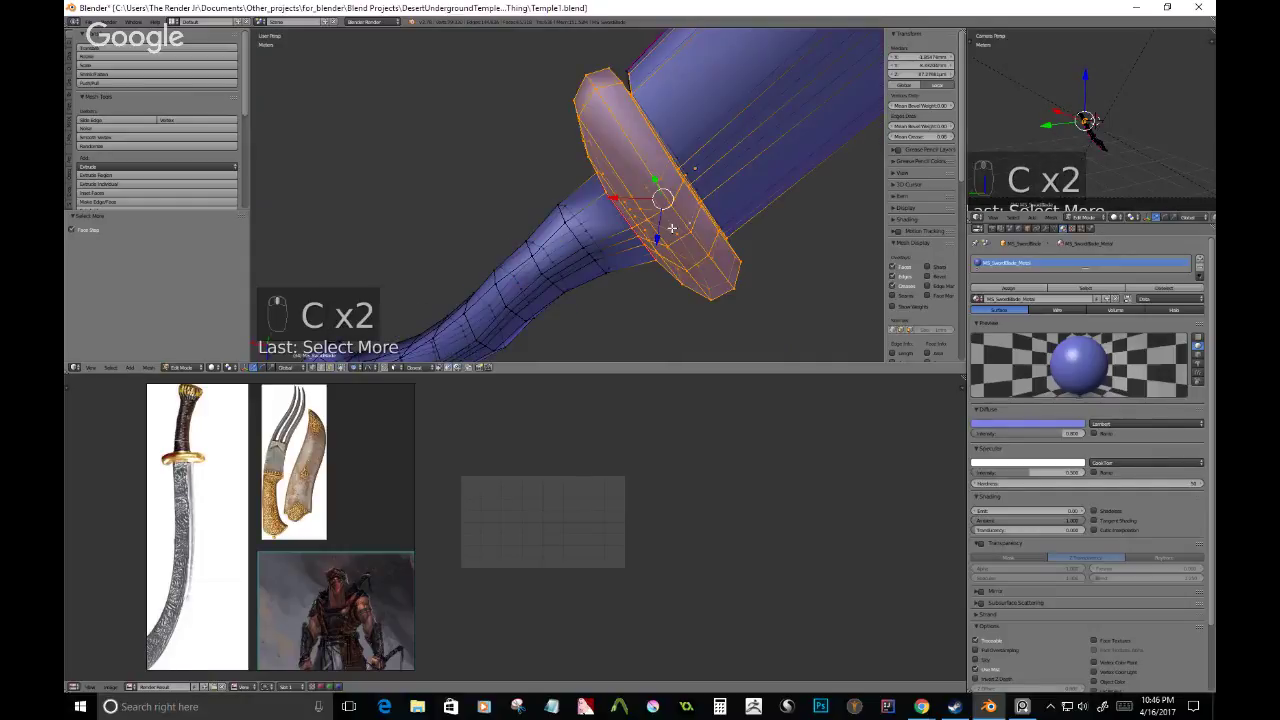
double_click(1021, 298)
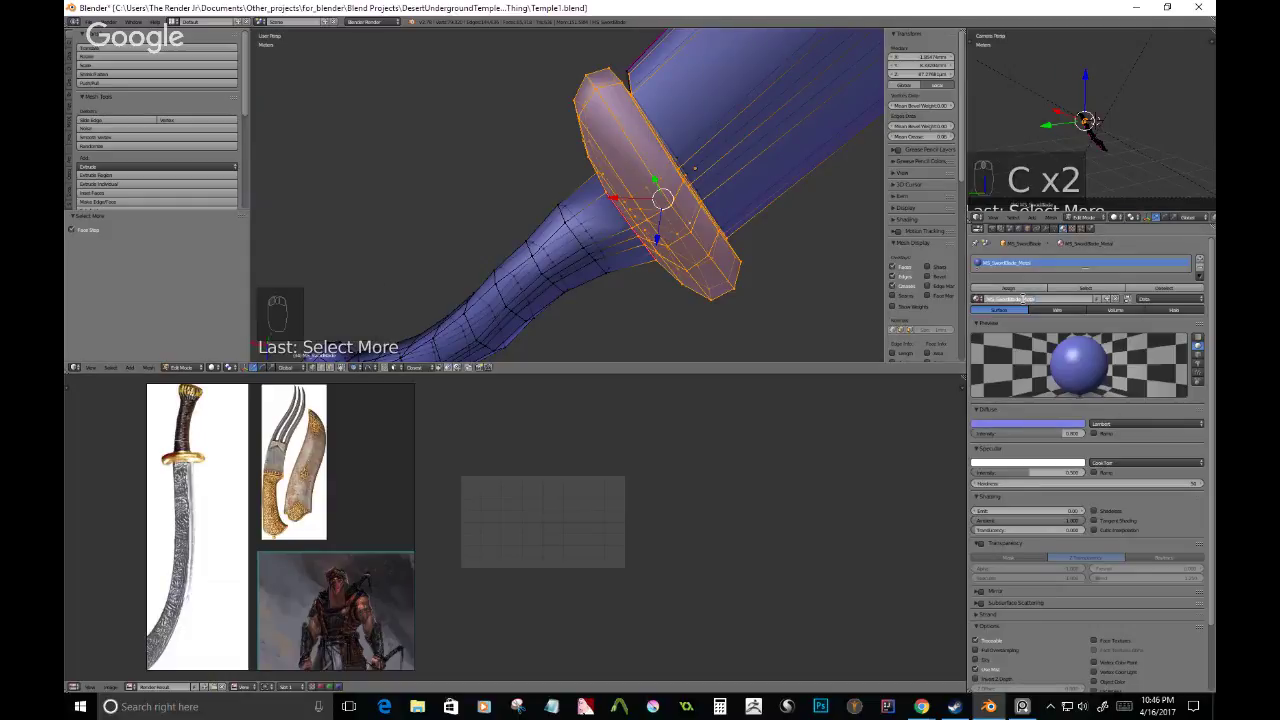
click(1058, 261)
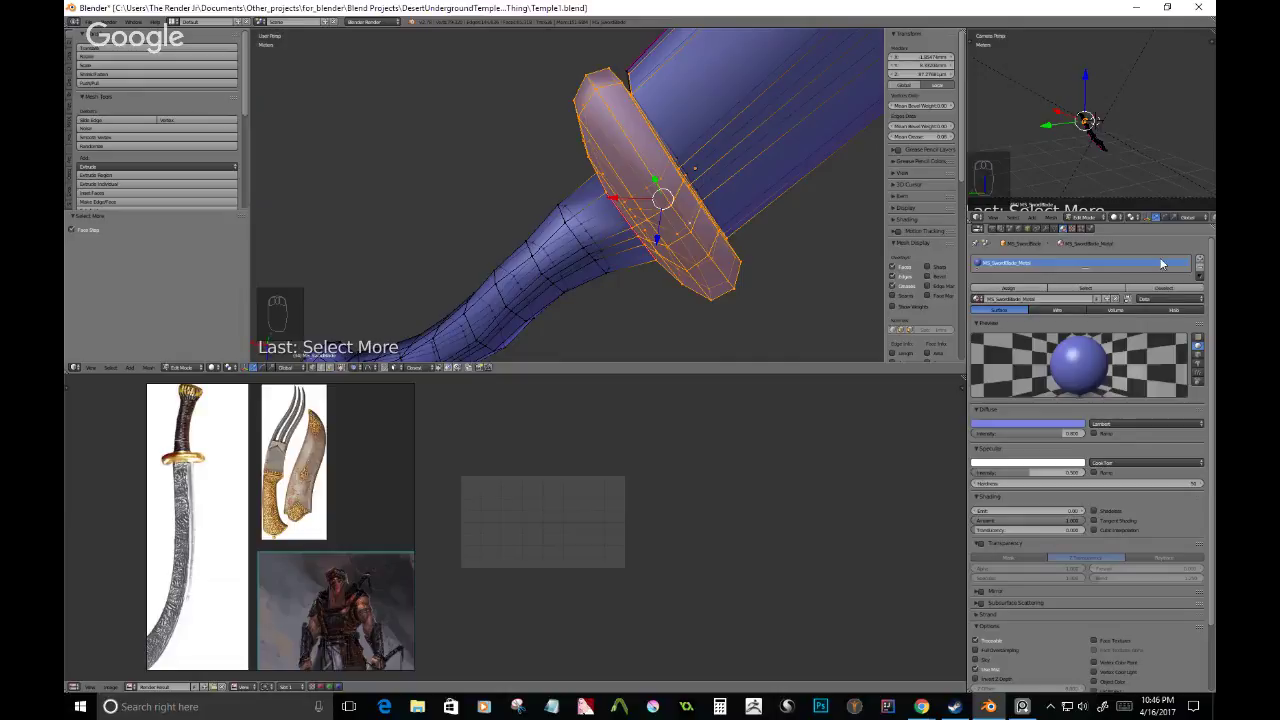
click(1200, 259)
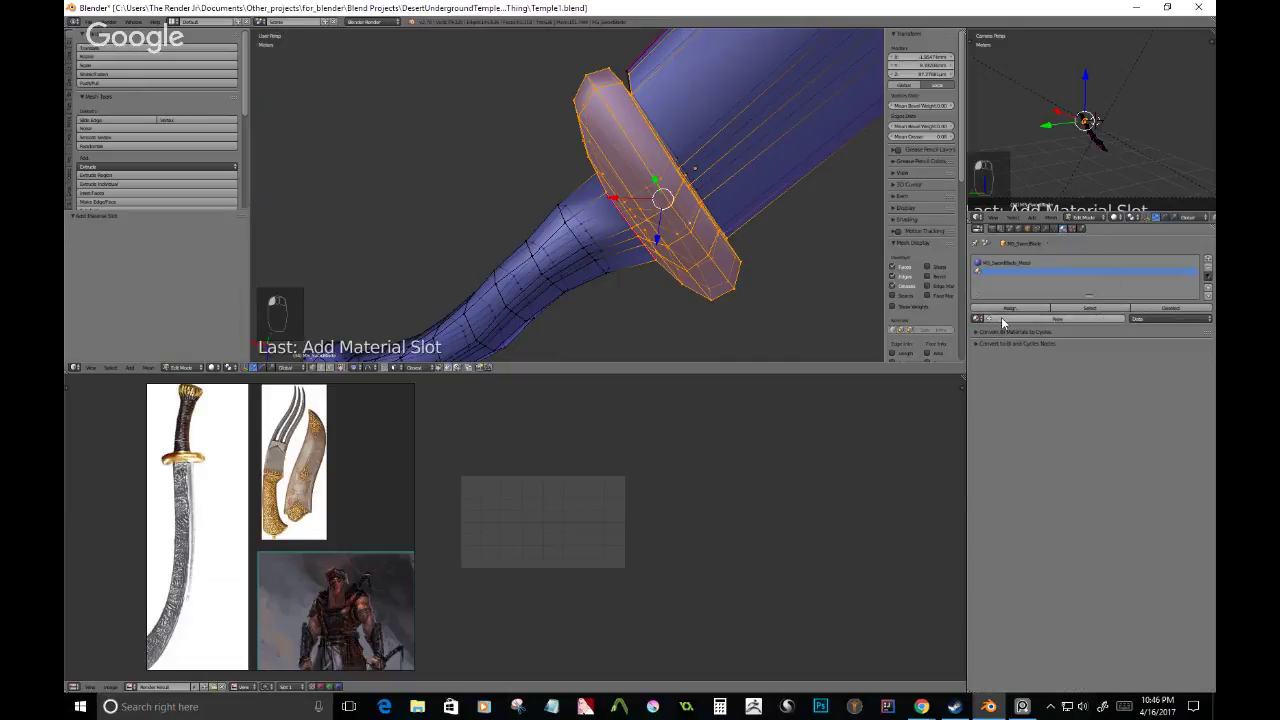
click(1001, 317)
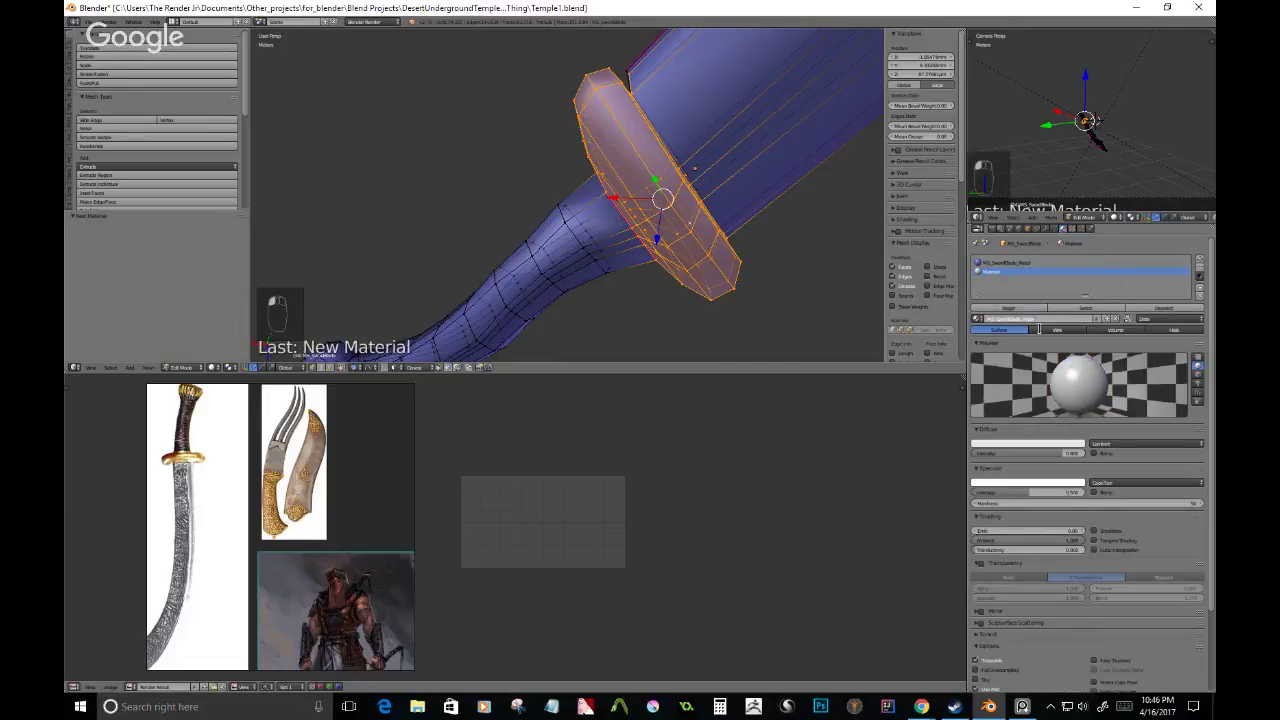
key(BackSpace)
key(BackSpace)
key(BackSpace)
key(BackSpace)
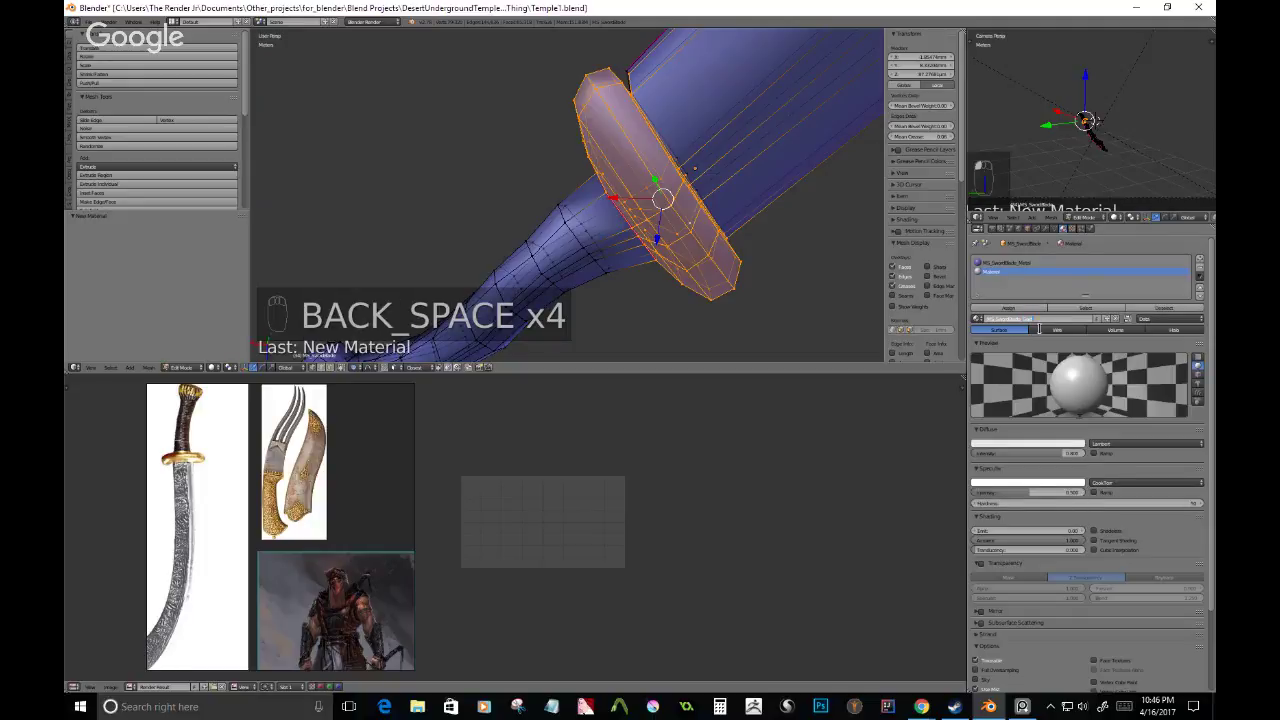
key(Return)
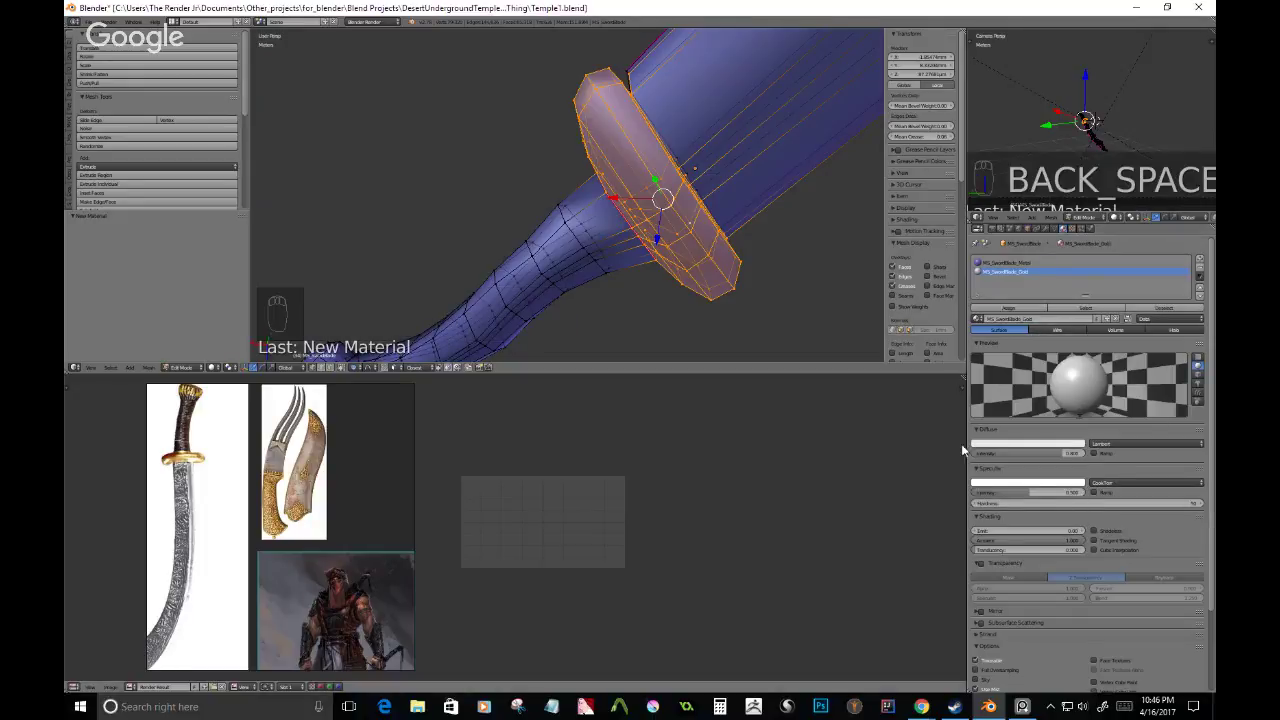
- Set the gold material's diffuse colour to a golden yellow and assign it to the selected guard
click(1013, 442)
click(994, 368)
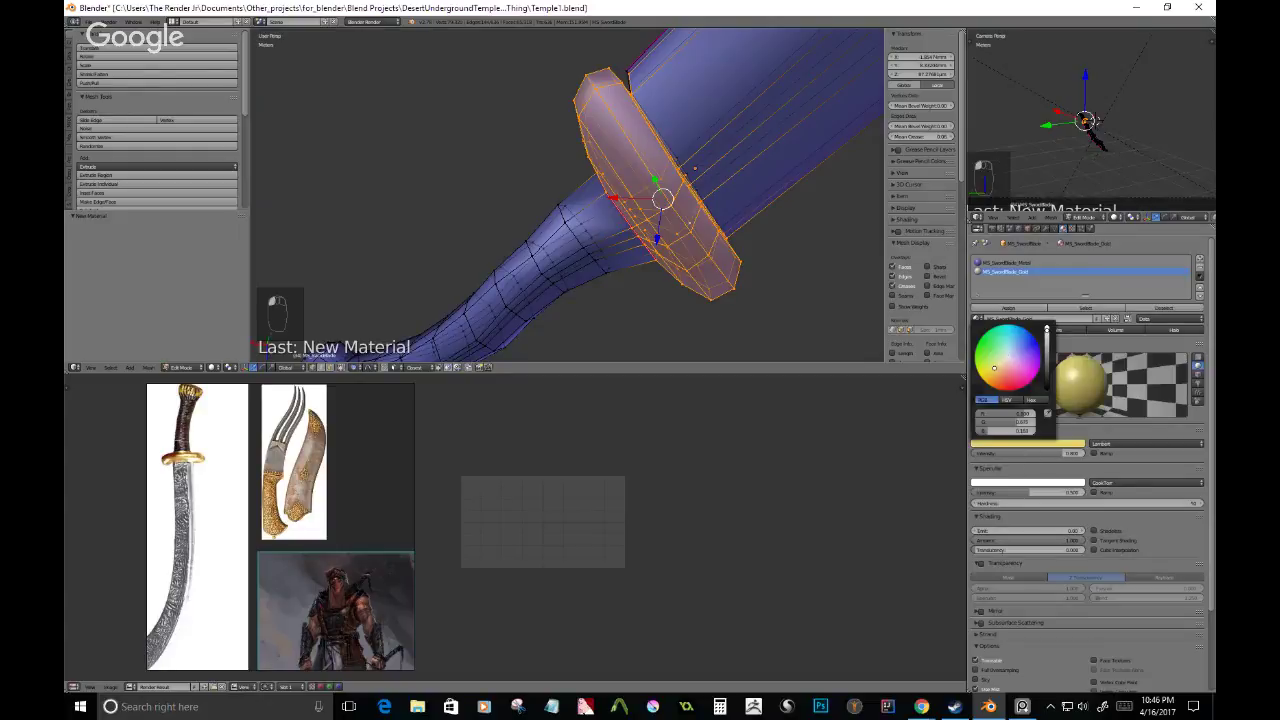
click(1006, 306)
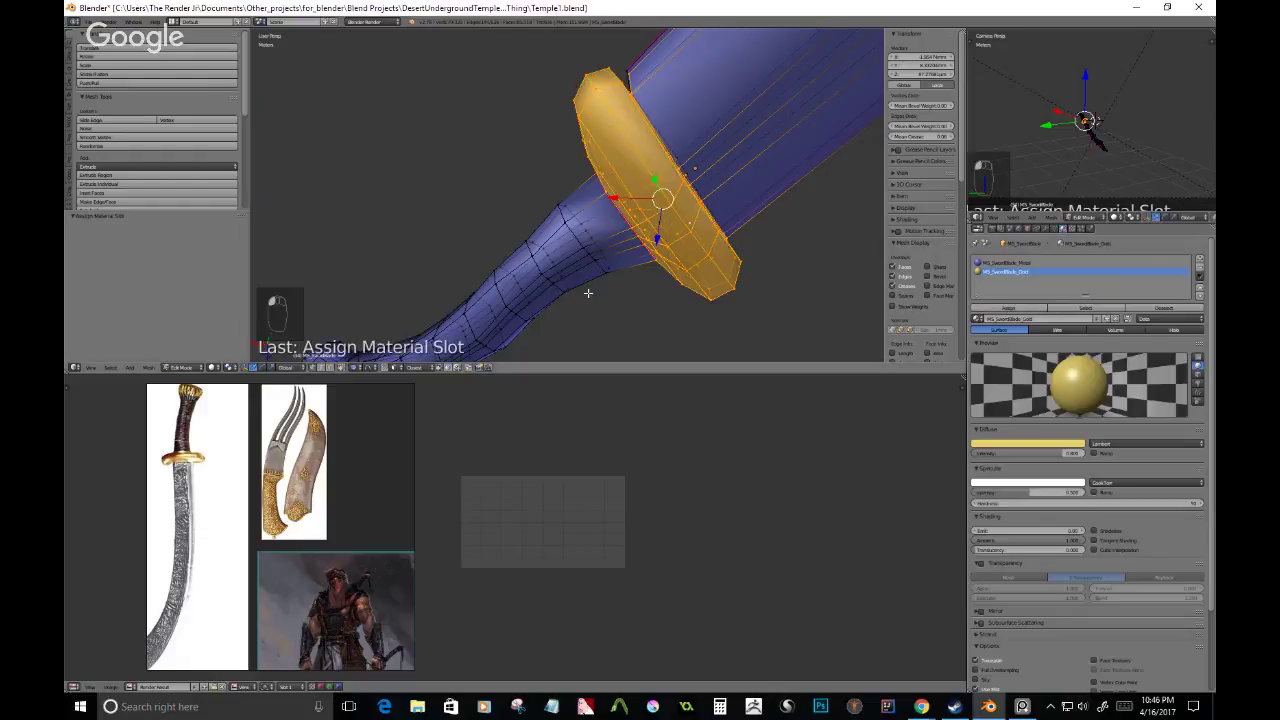
- Box-select the vertices of the rounded pommel at the end of the sword's handle
middle_drag(588, 293, 633, 186)
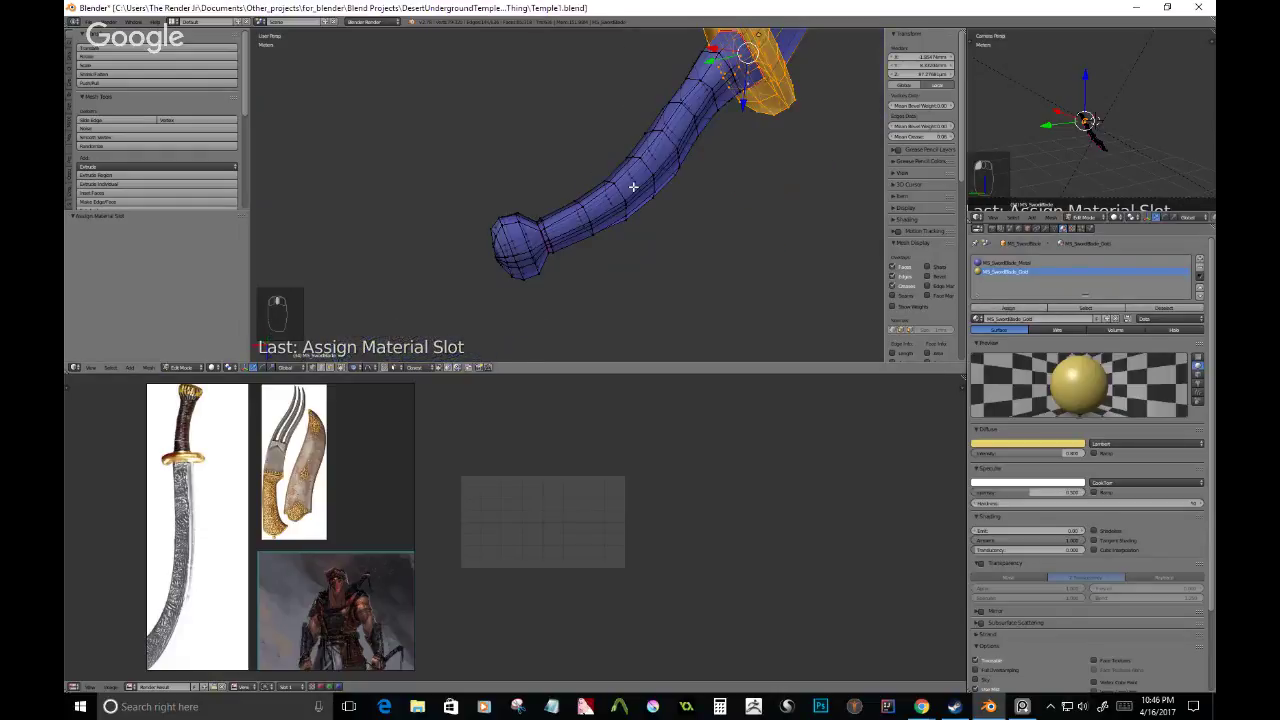
scroll(563, 211, up, 3)
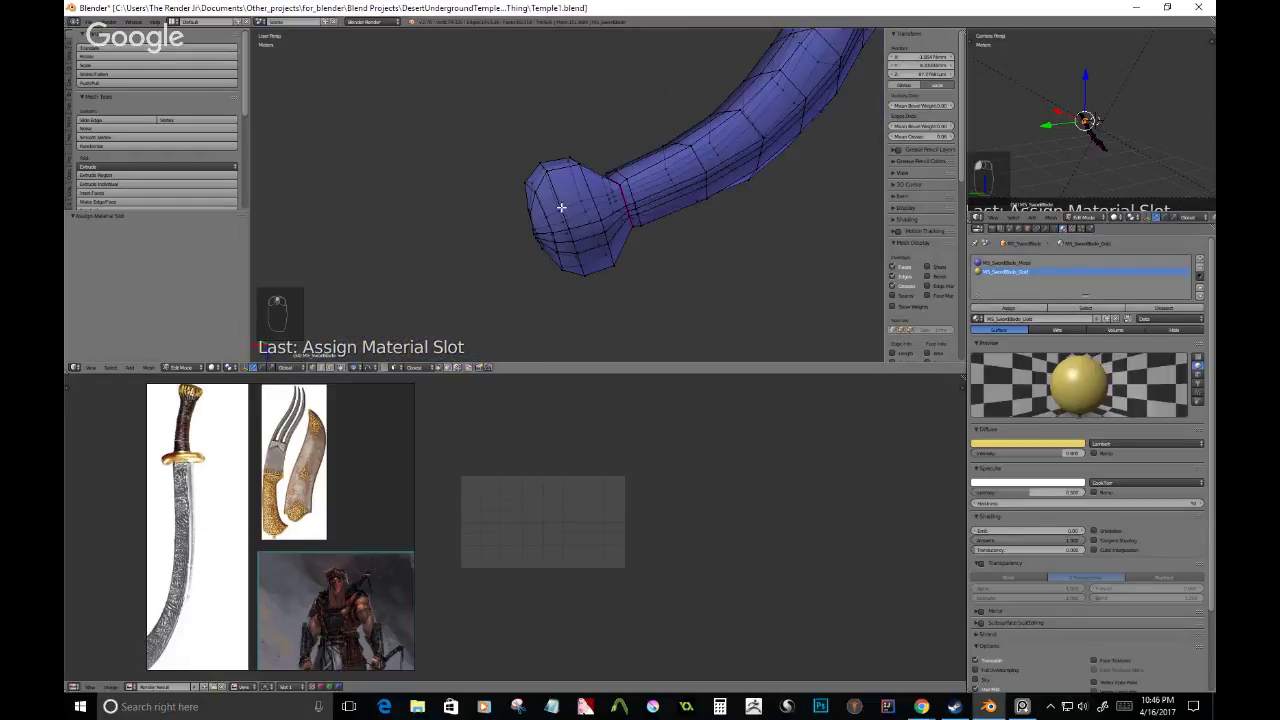
scroll(569, 193, up, 2)
middle_drag(570, 194, 586, 186)
right_click(586, 164)
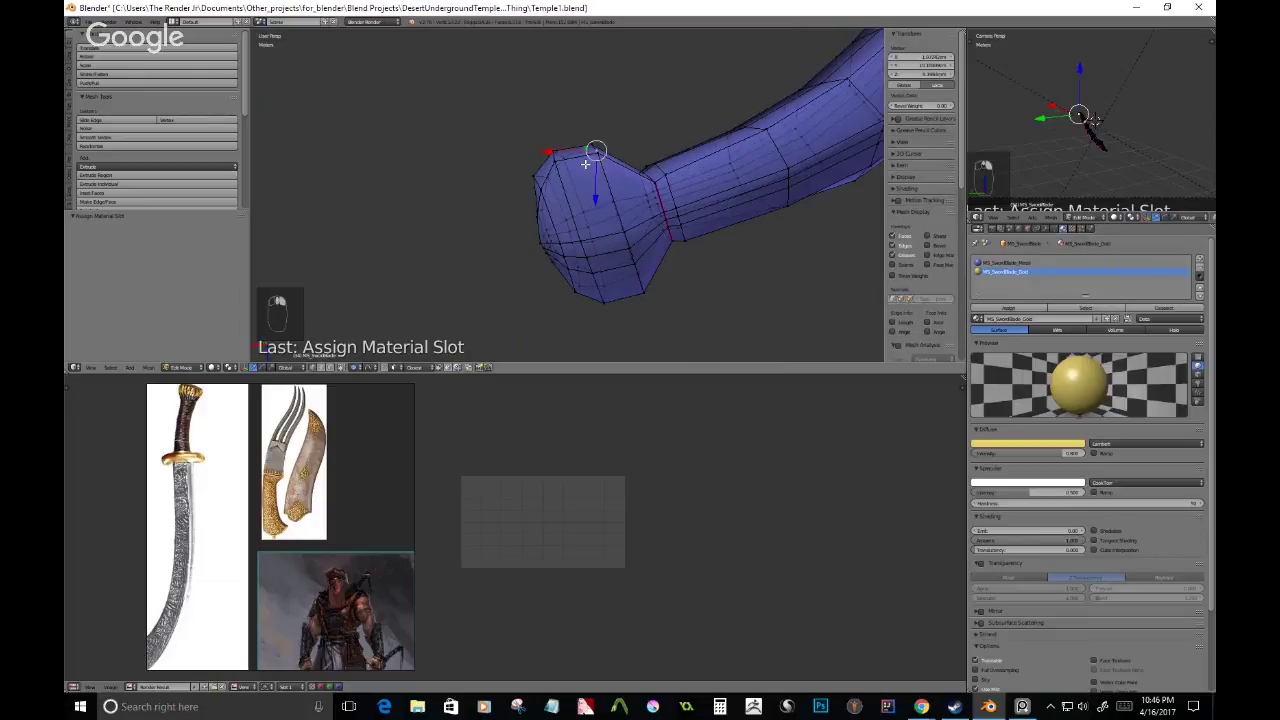
key(b)
drag(506, 129, 647, 319)
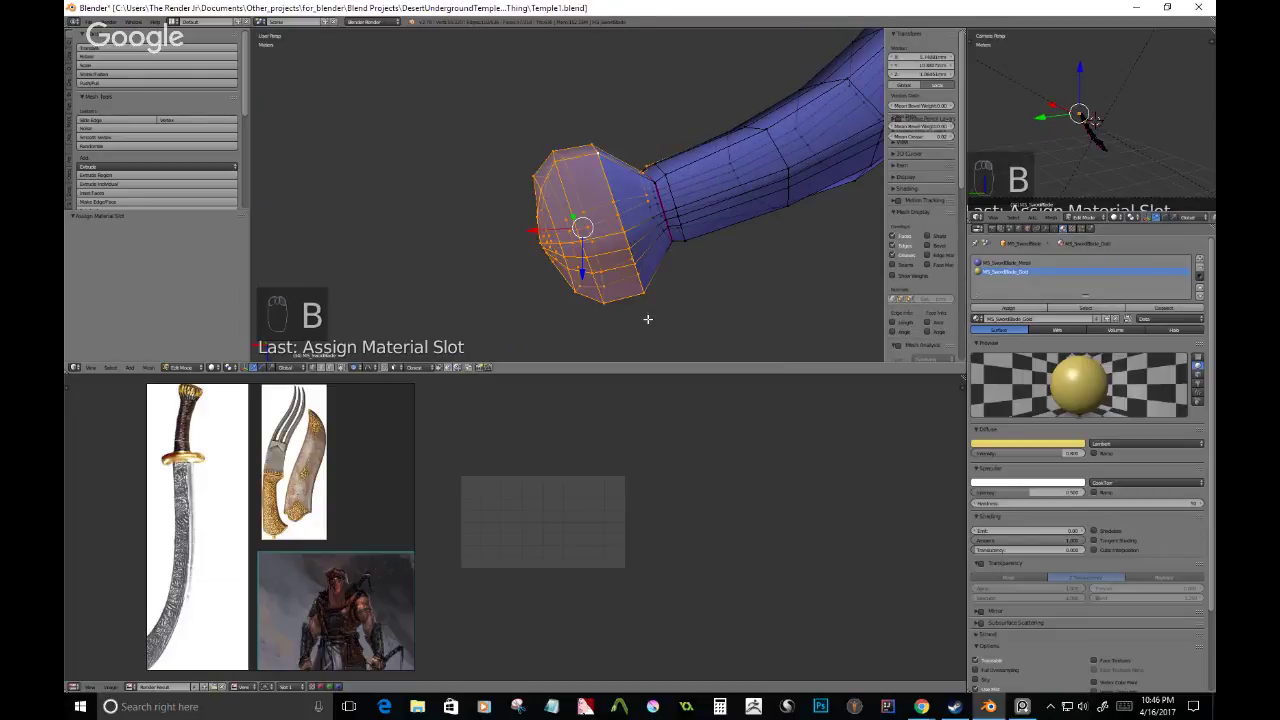
- Refine the pommel selection around its neck using box select and circle select
middle_drag(647, 319, 671, 200)
key(c)
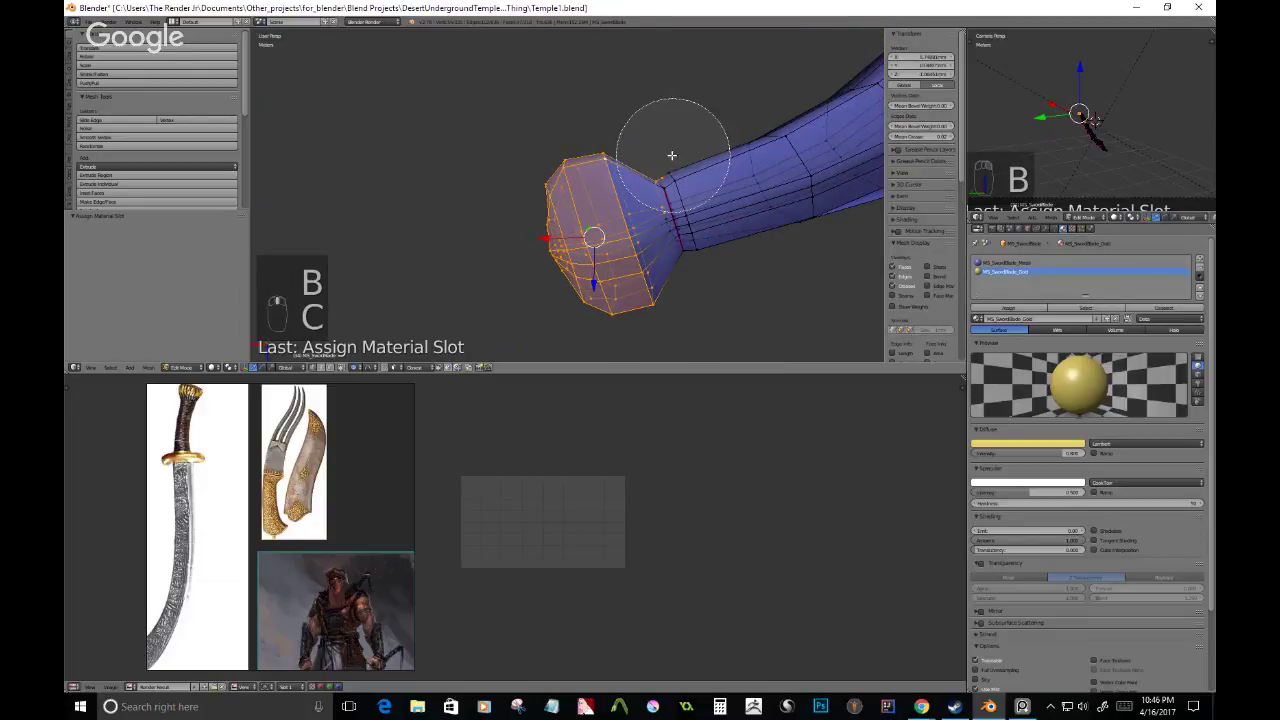
key(b)
drag(604, 208, 669, 263)
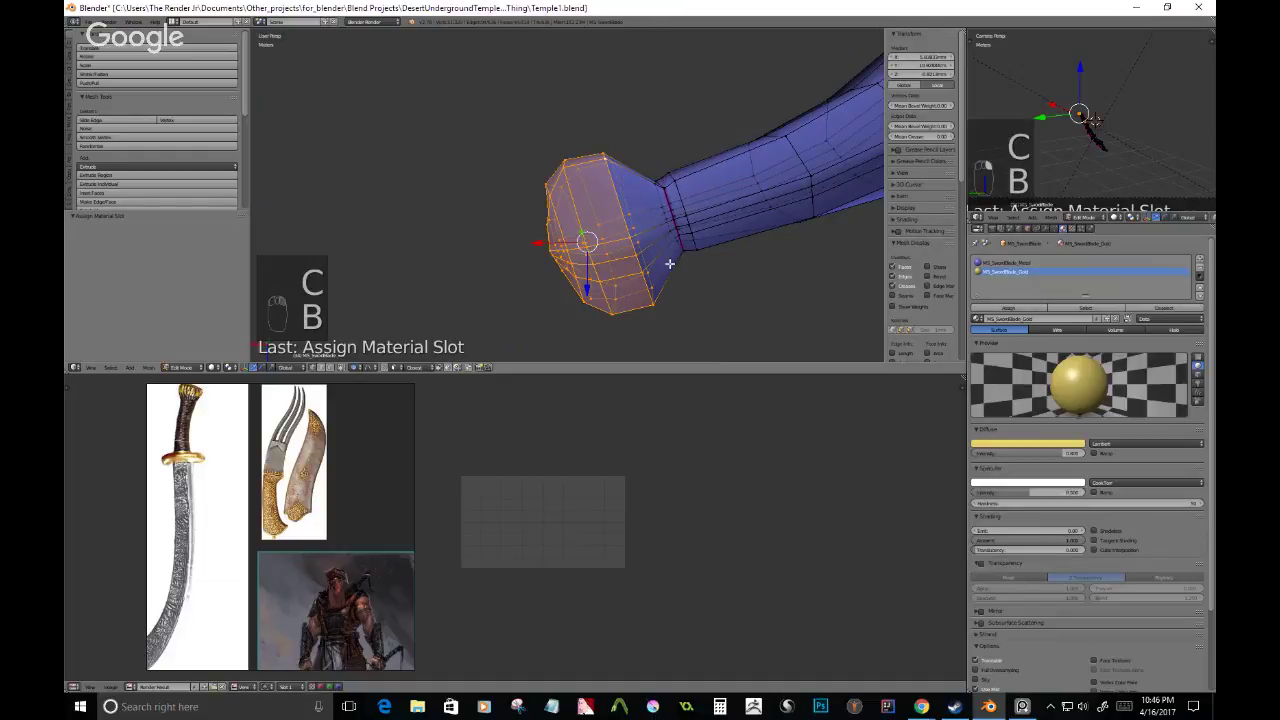
middle_drag(669, 263, 631, 155)
key(b)
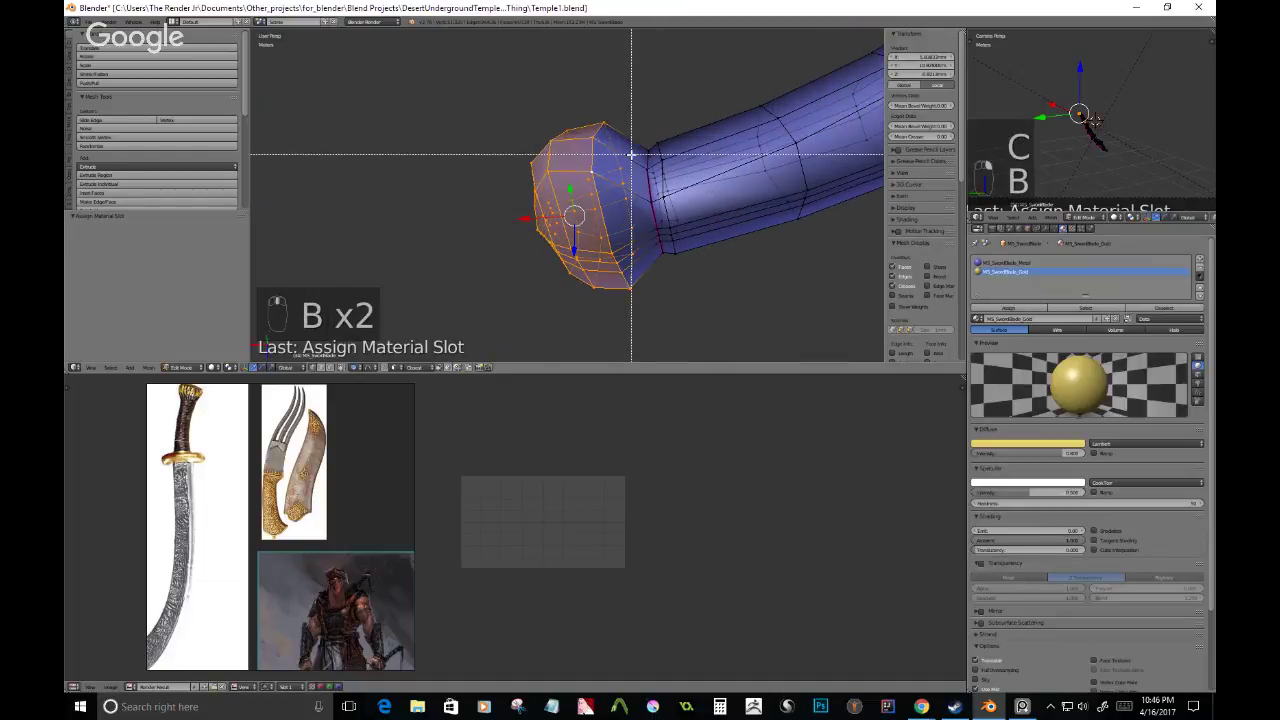
key(c)
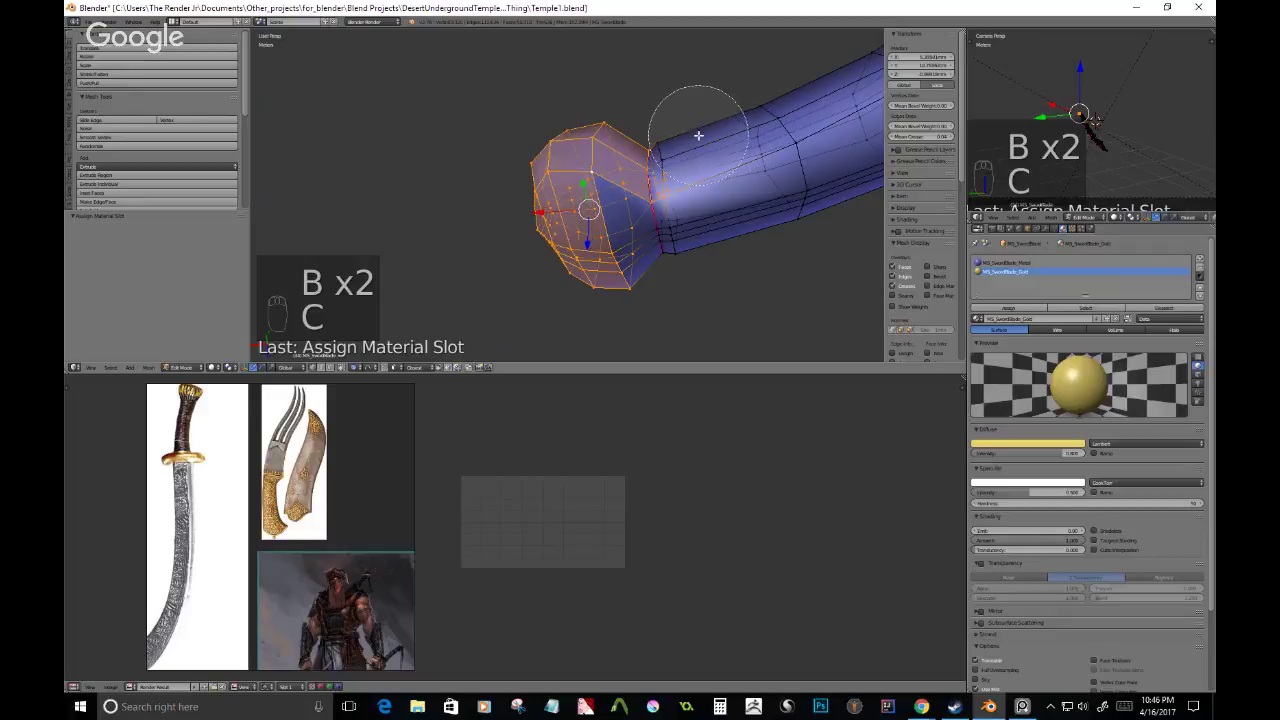
- Complete the pommel selection with circle select and assign the gold material to it
mouse_move(698, 135)
middle_down()
mouse_move(708, 189)
mouse_move(617, 265)
mouse_move(764, 296)
mouse_move(595, 116)
mouse_move(703, 226)
mouse_move(1025, 307)
middle_up()
right_click(704, 178)
key(c)
click(611, 261)
right_click(616, 266)
key(c)
click(618, 266)
right_click(618, 266)
scroll(595, 116, down, 3)
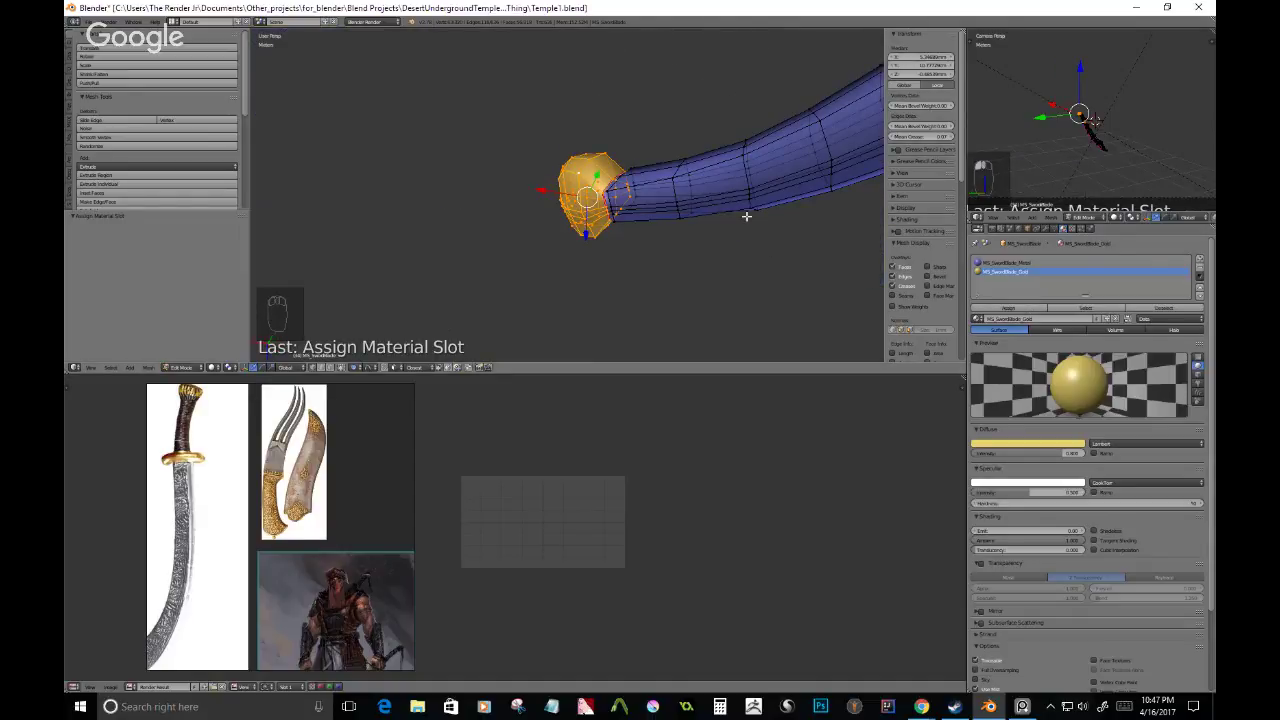
- Select vertices across the middle of the handle with circle select
middle_drag(746, 216, 586, 200)
right_click(635, 190)
key(b)
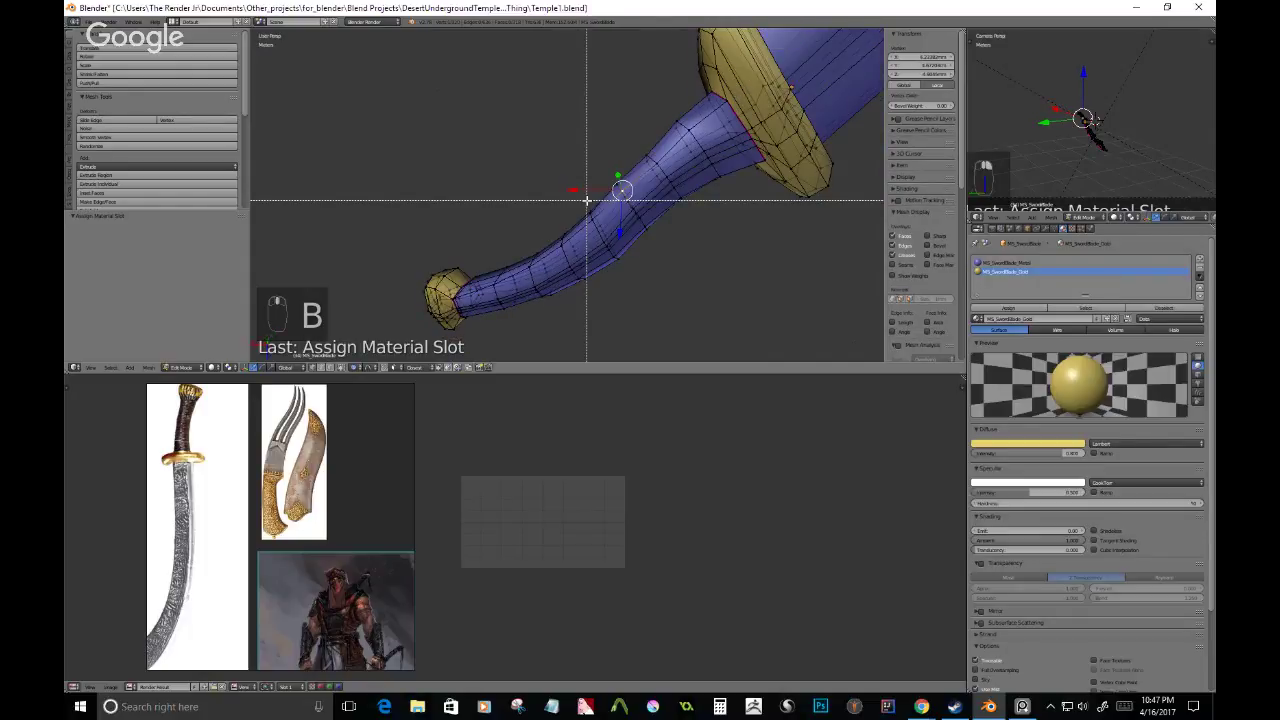
key(c)
mouse_move(587, 201)
mouse_down()
mouse_move(624, 265)
mouse_move(612, 242)
mouse_up()
right_click(632, 176)
key(b)
right_click(604, 235)
key(c)
right_click(610, 241)
- Grow the handle selection six times and add the edge ring next to the pommel with circle select
key(ctrl+KP_Add)
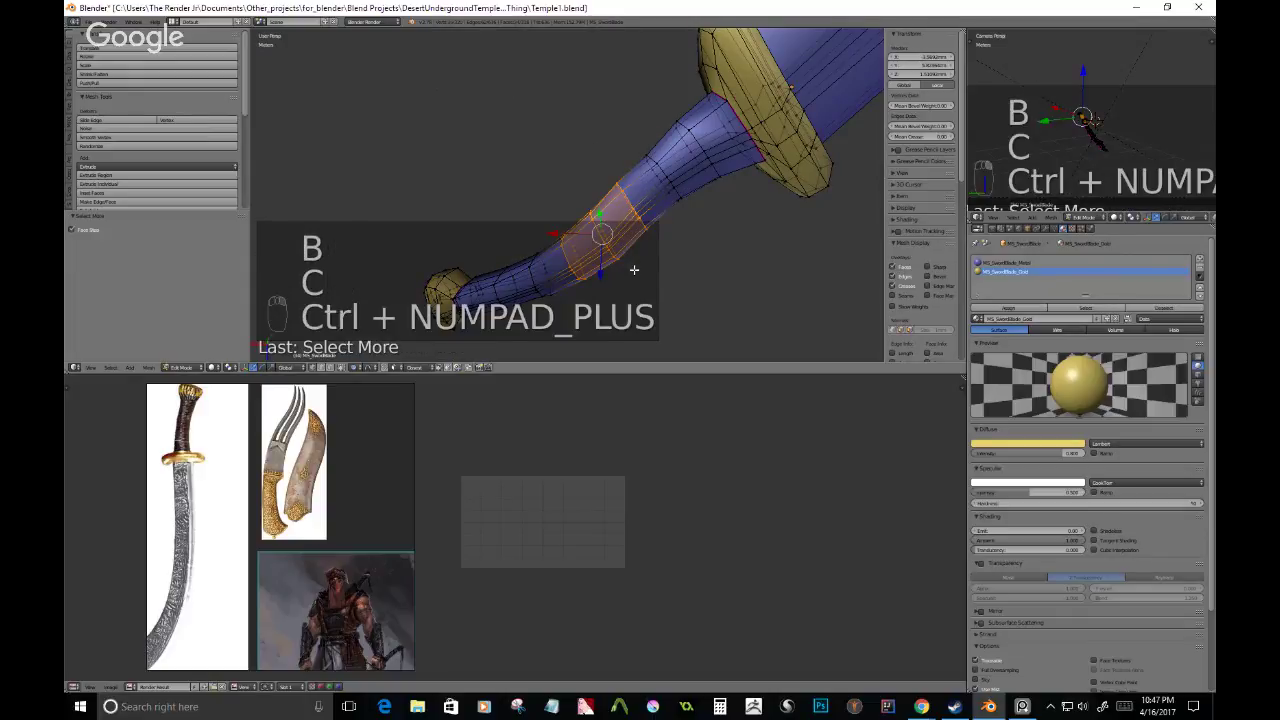
key(ctrl+KP_Add)
key(ctrl+KP_Add)
key(ctrl+KP_Add)
key(ctrl+KP_Add)
key(ctrl+KP_Add)
scroll(600, 235, up, 5)
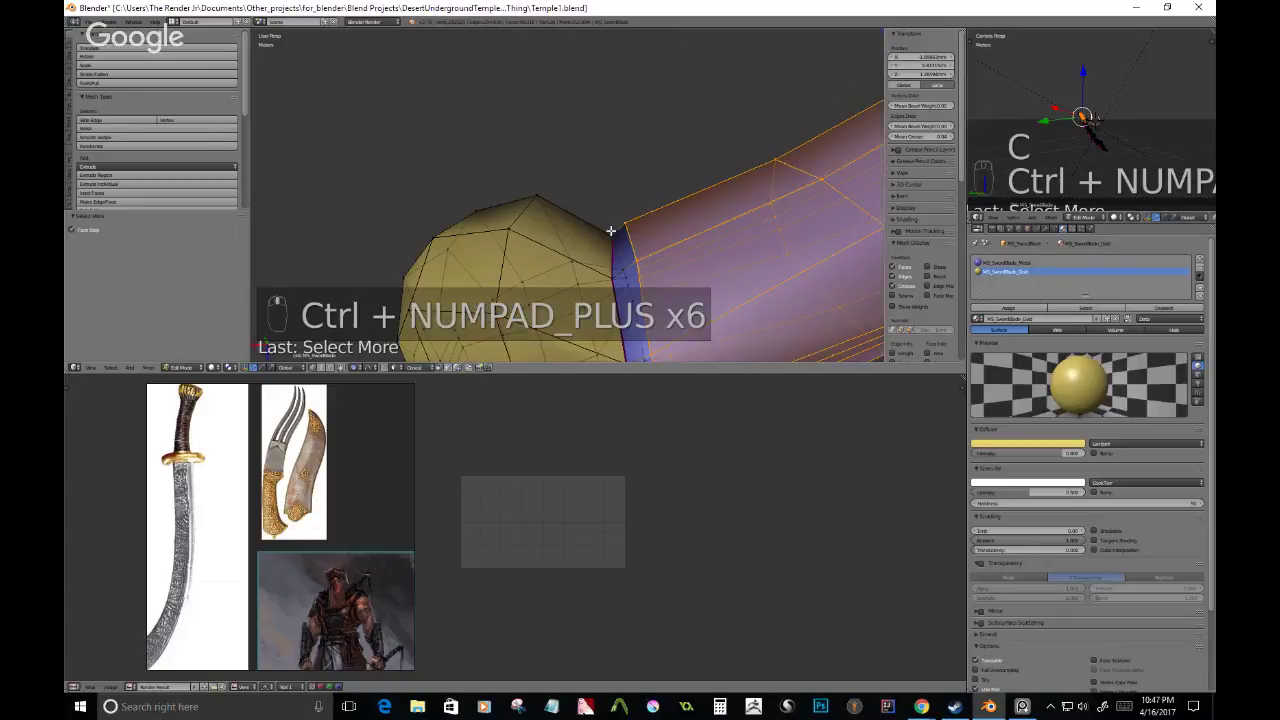
middle_drag(610, 231, 638, 218)
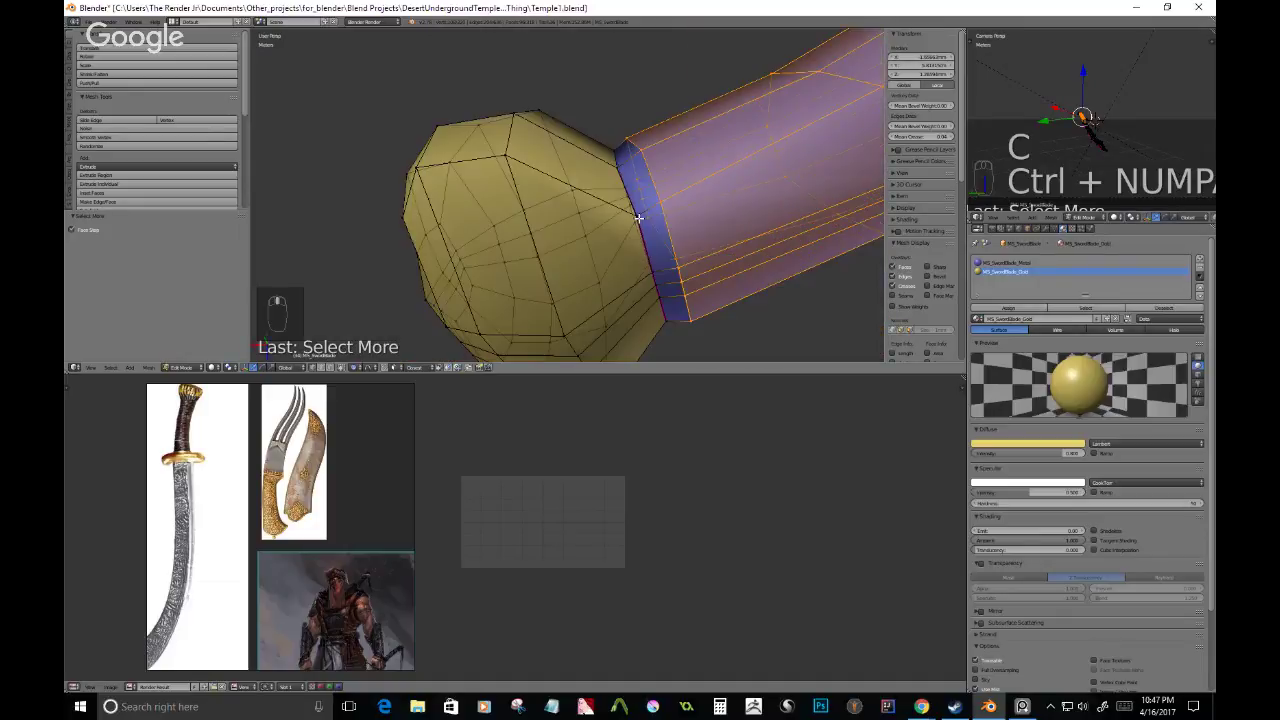
key(c)
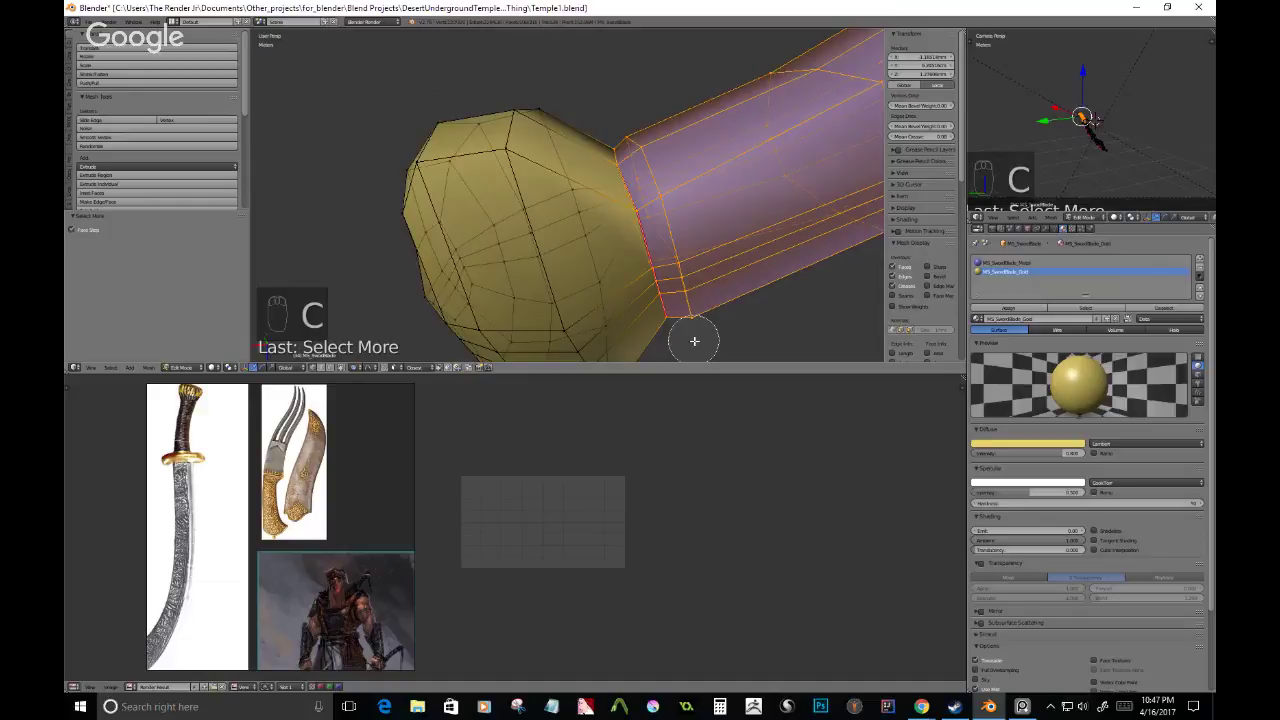
right_click(694, 341)
- Add a third material slot with a new material named MS_SwordBlade_Handle
click(1200, 258)
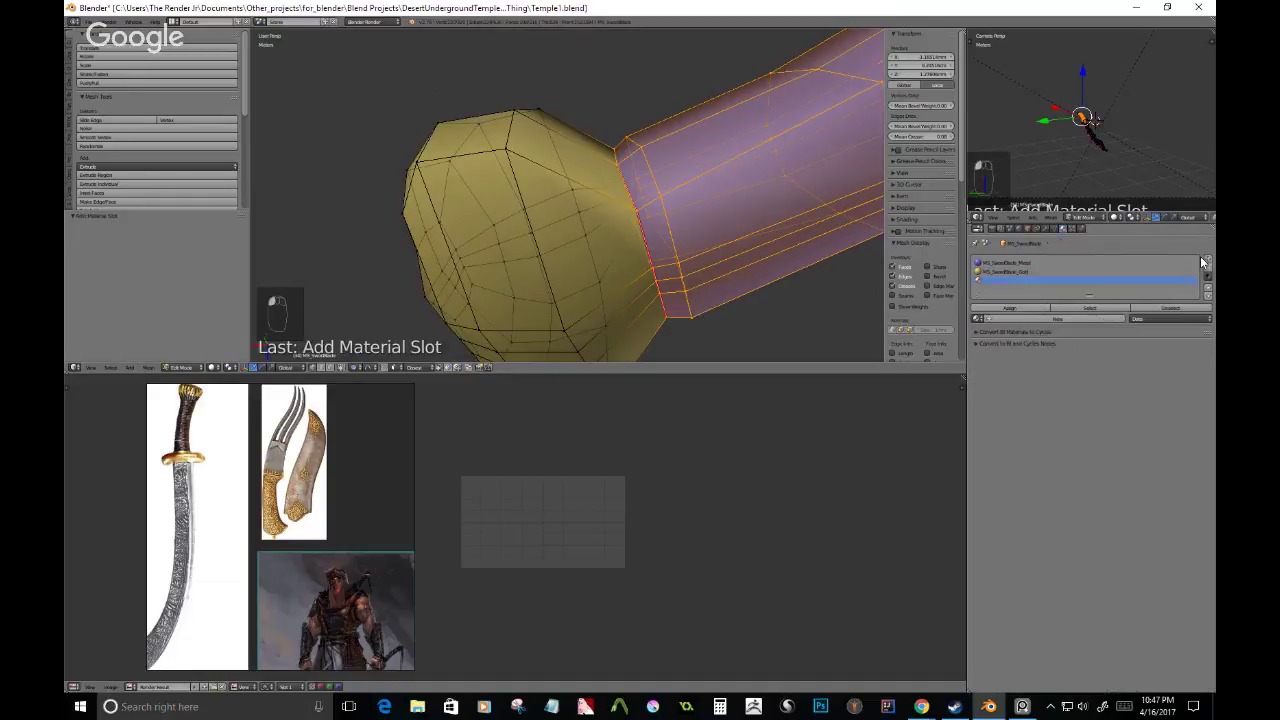
click(1006, 317)
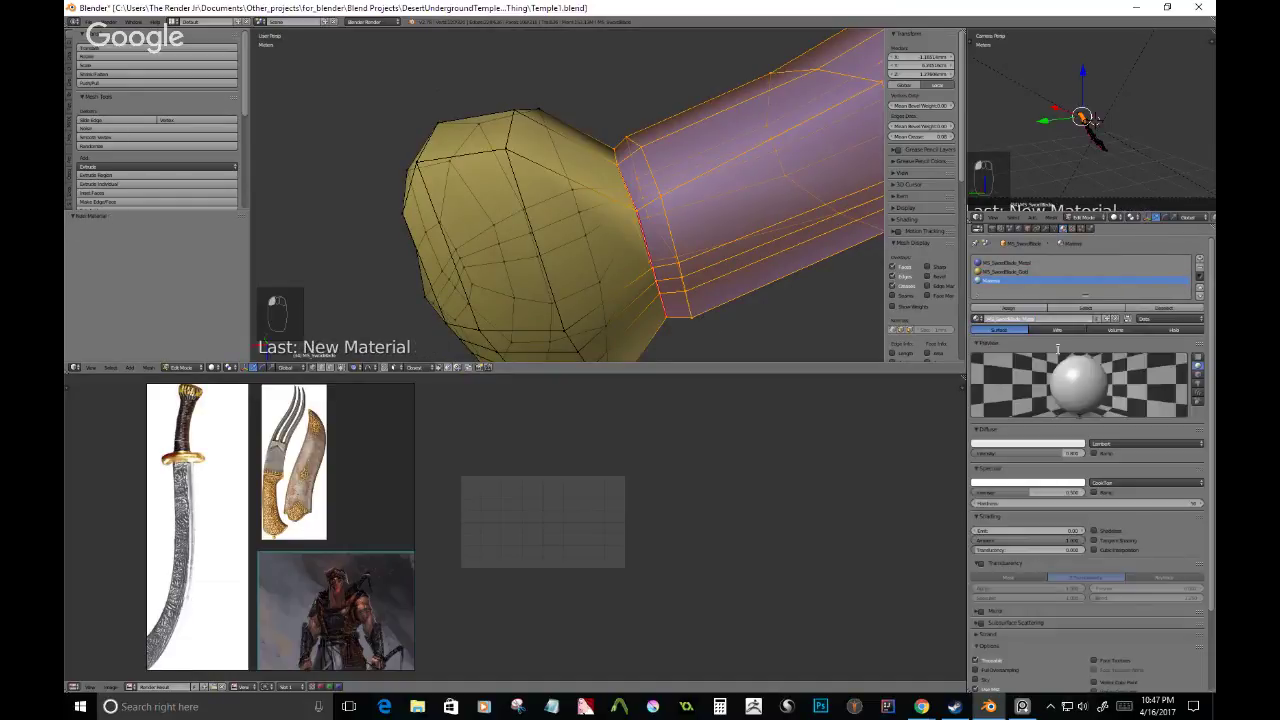
key(BackSpace)
key(BackSpace)
key(BackSpace)
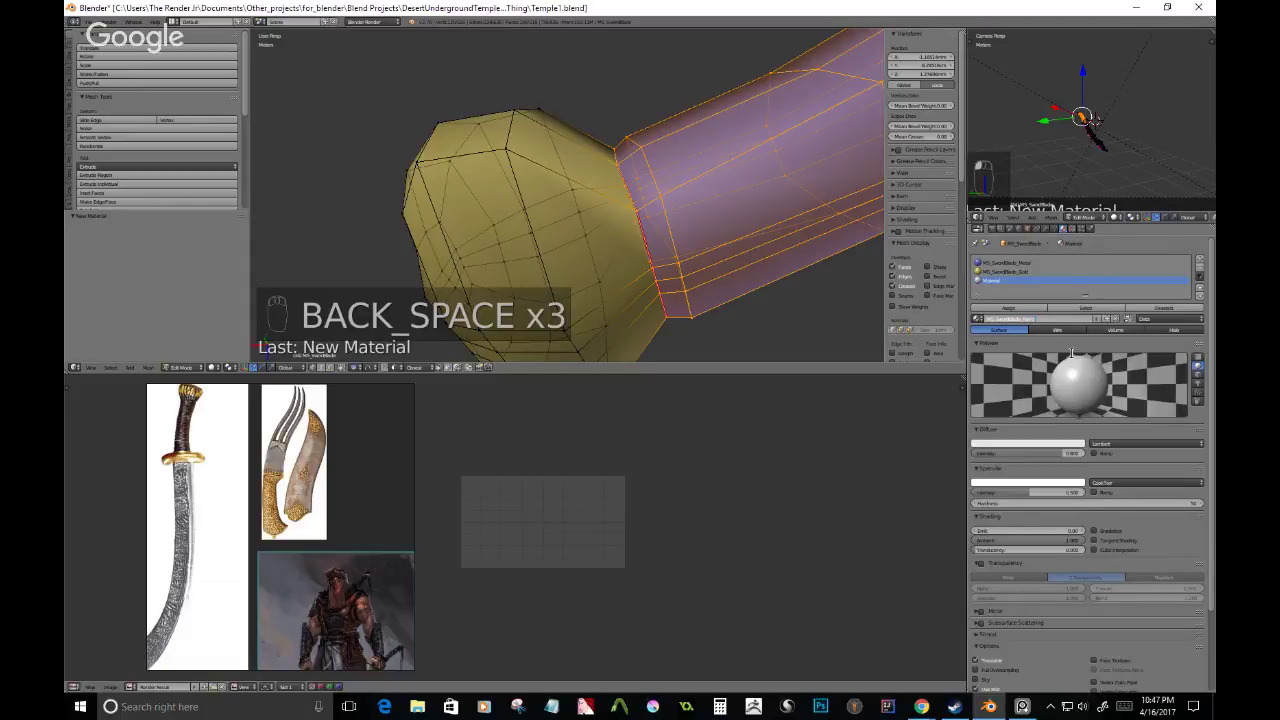
text(le)
key(Return)
- Assign the handle material to the selected faces and set its diffuse colour to a dark reddish brown
click(1025, 311)
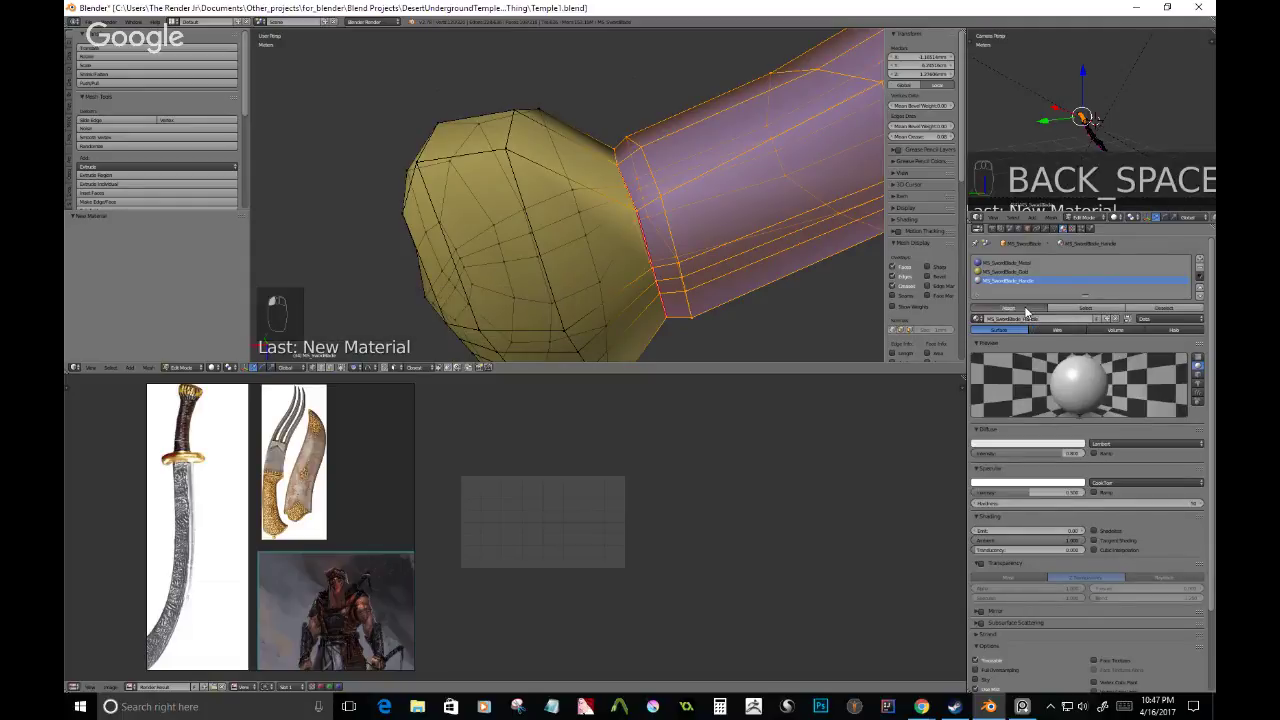
click(1022, 308)
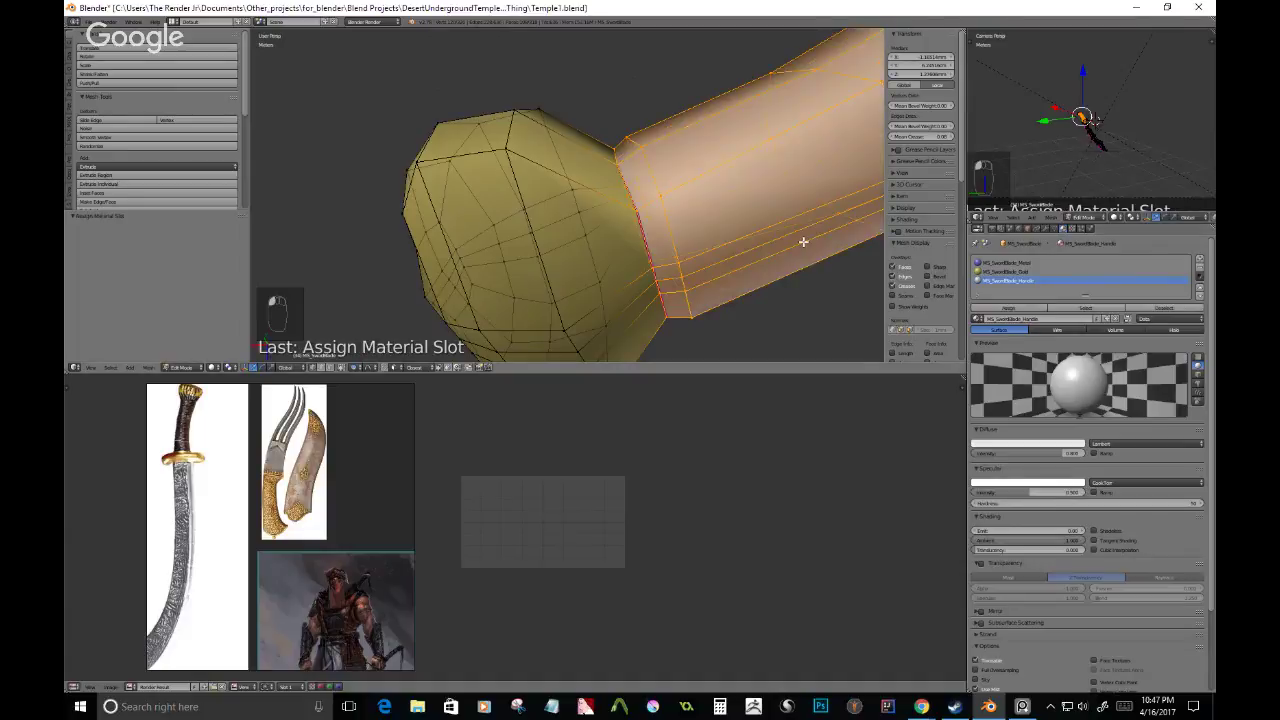
click(1027, 443)
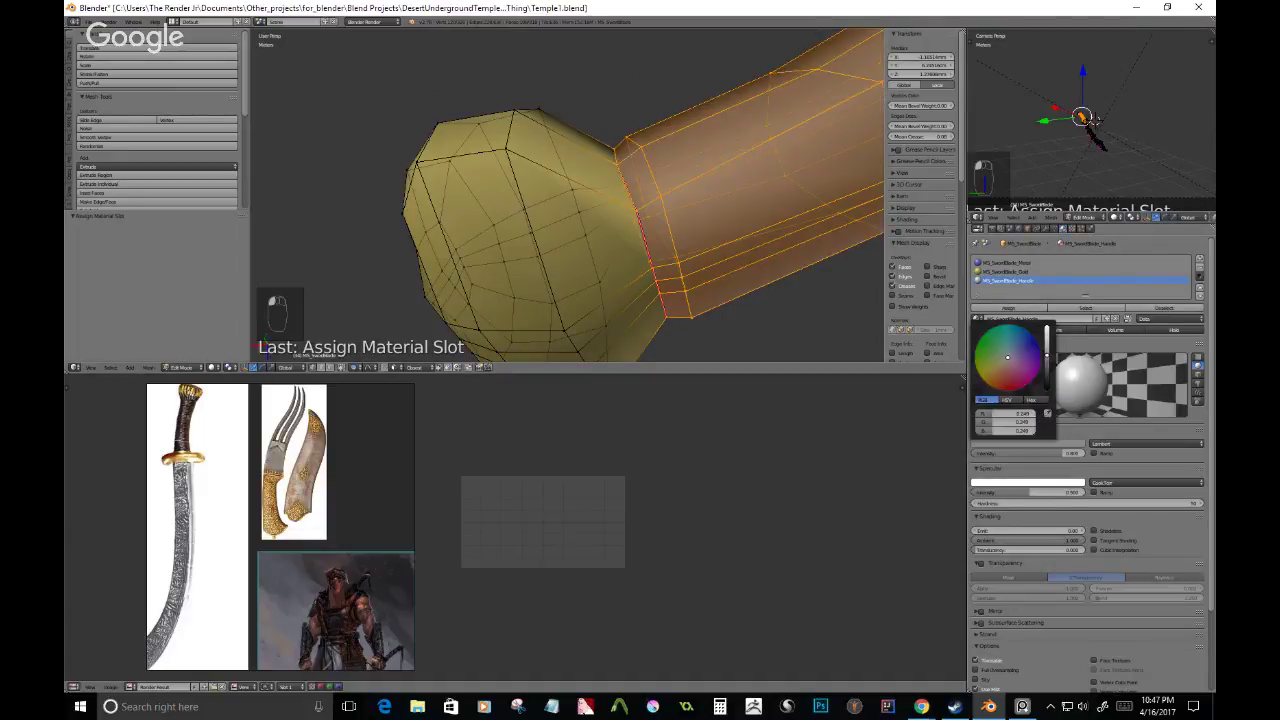
drag(1007, 357, 1002, 364)
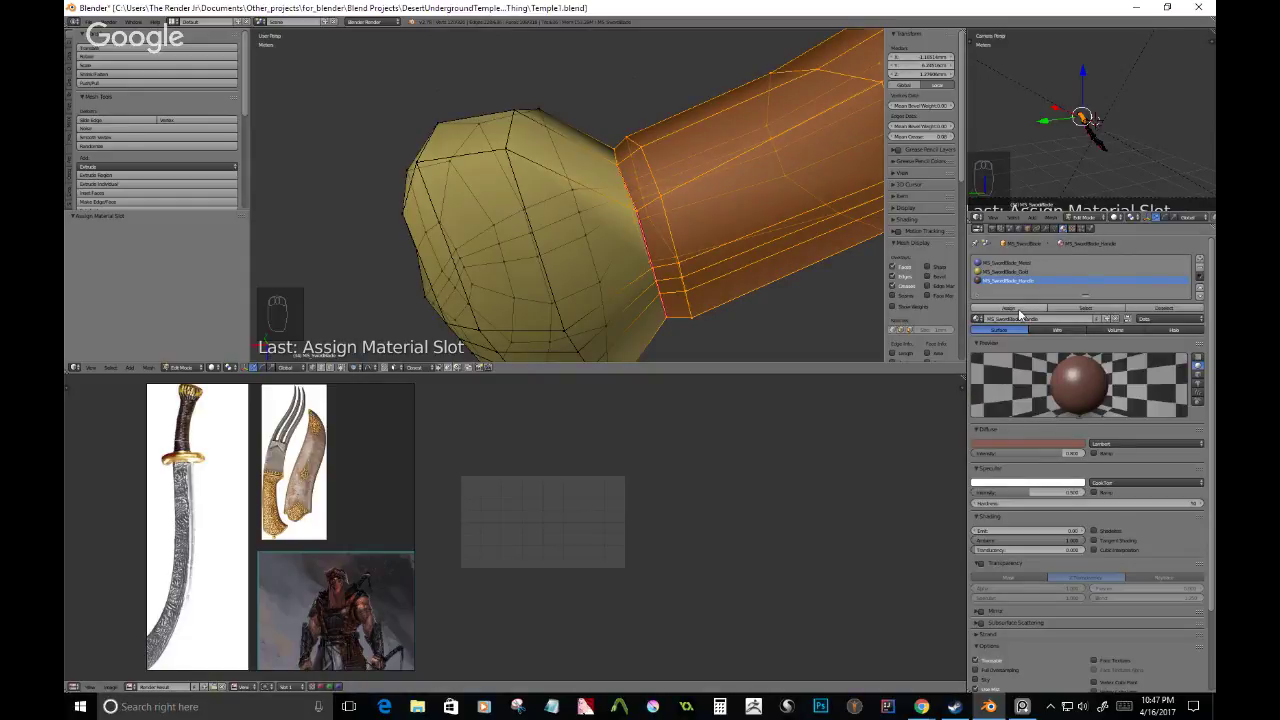
- Inspect the material colours on the whole sword in Object Mode, and return to Edit Mode to examine where the guard meets the handle
scroll(794, 276, down, 3)
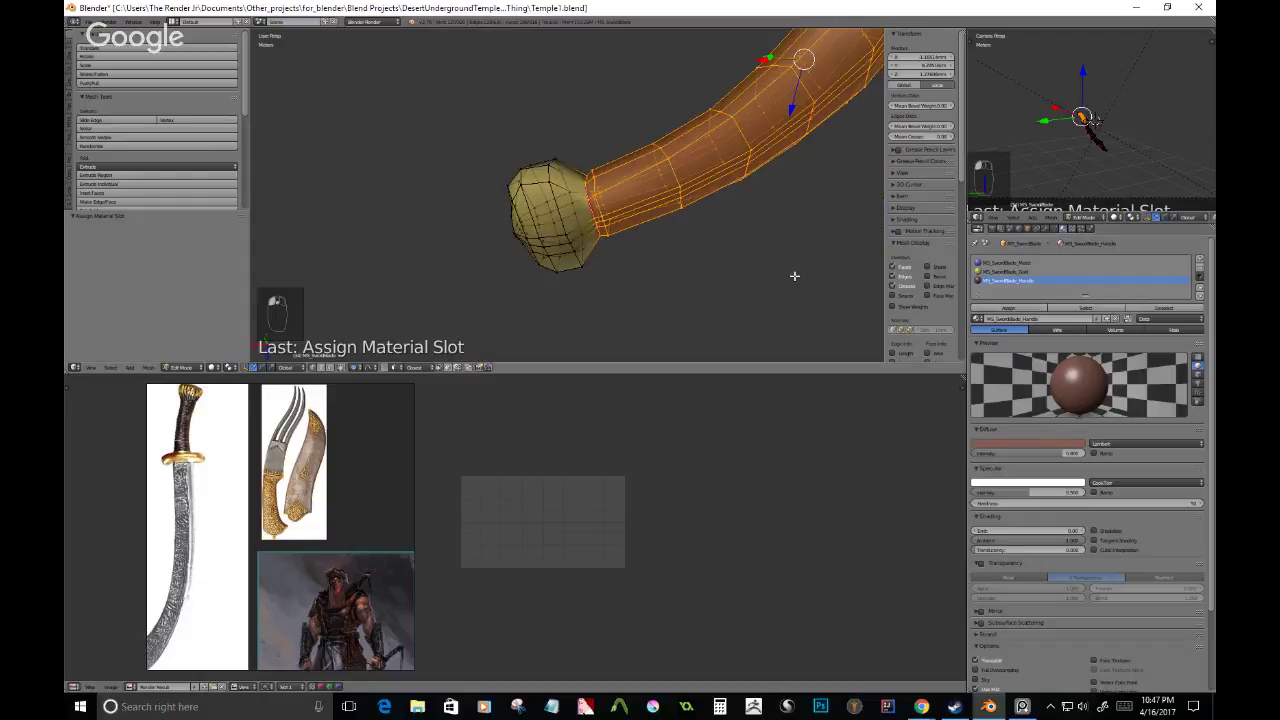
key(Tab)
scroll(721, 199, down, 3)
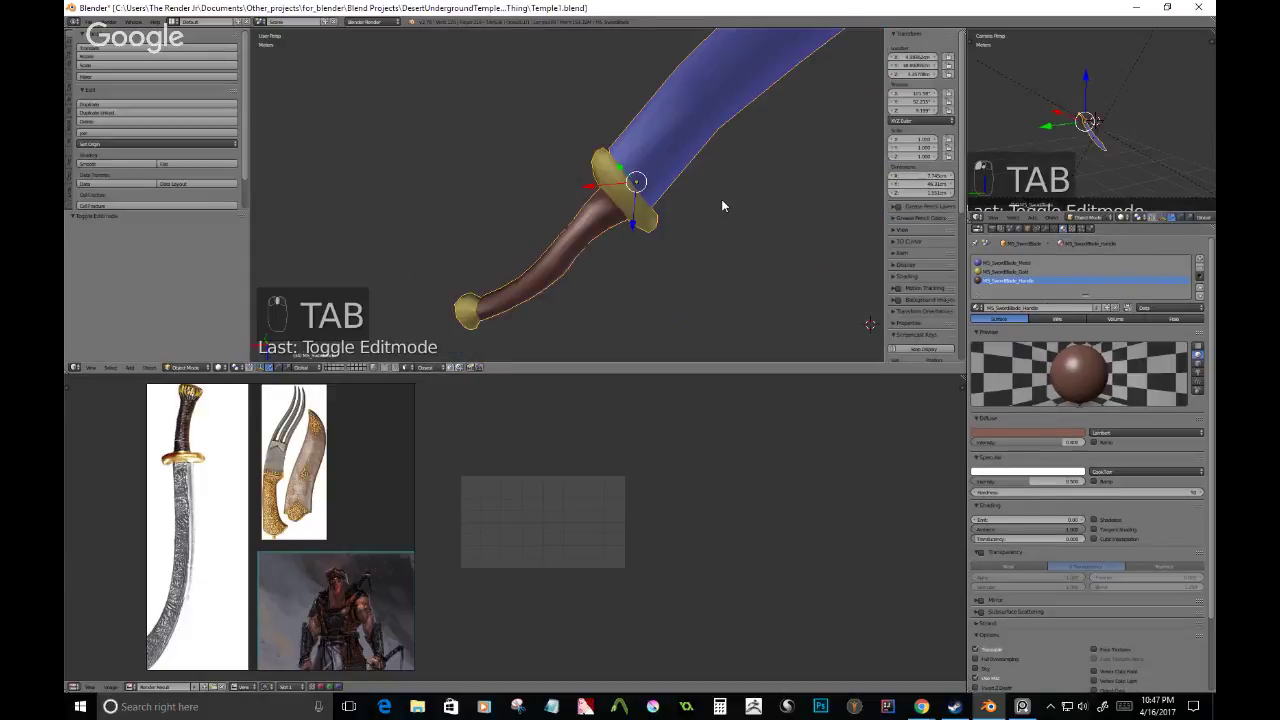
middle_drag(721, 199, 707, 285)
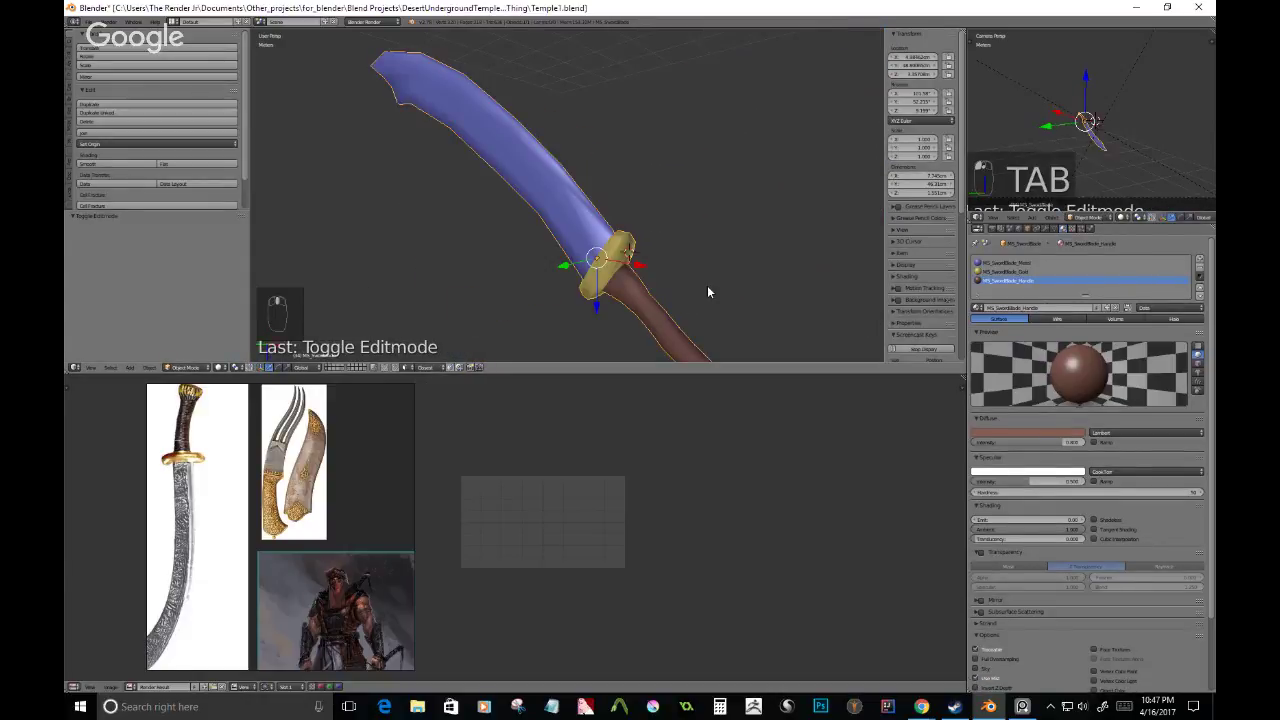
key(Tab)
scroll(707, 285, up, 3)
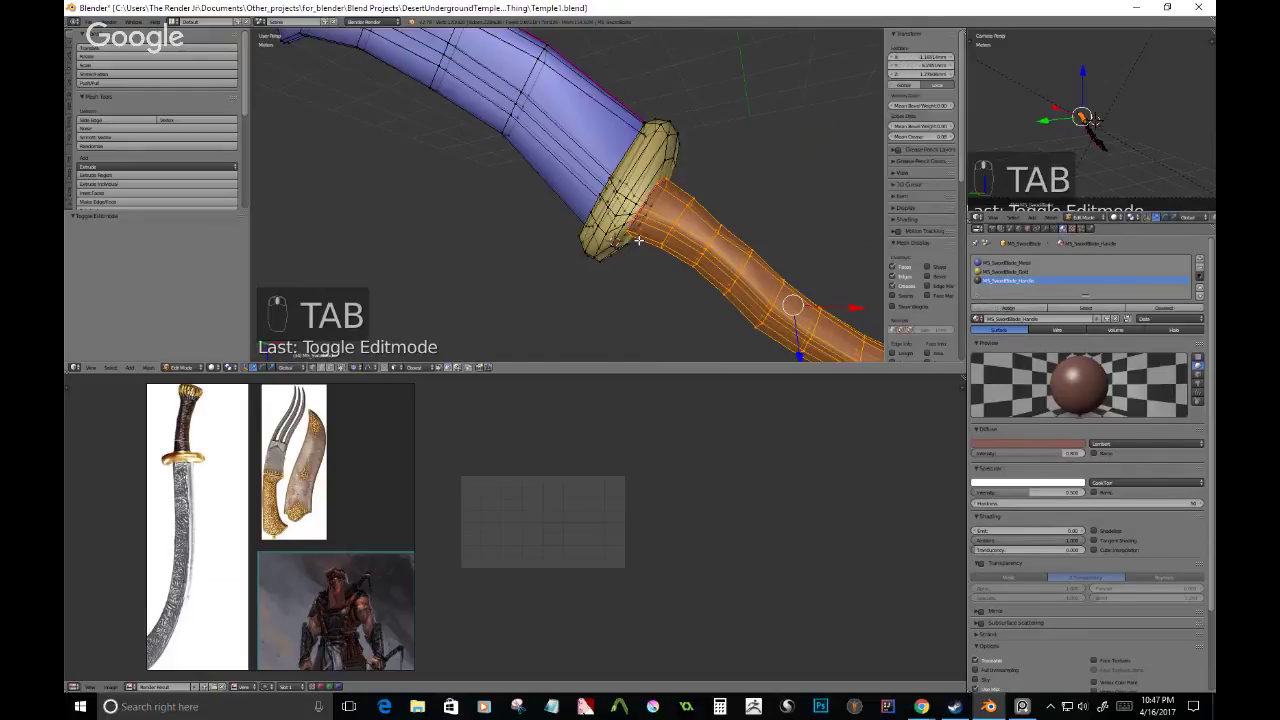
scroll(678, 230, up, 3)
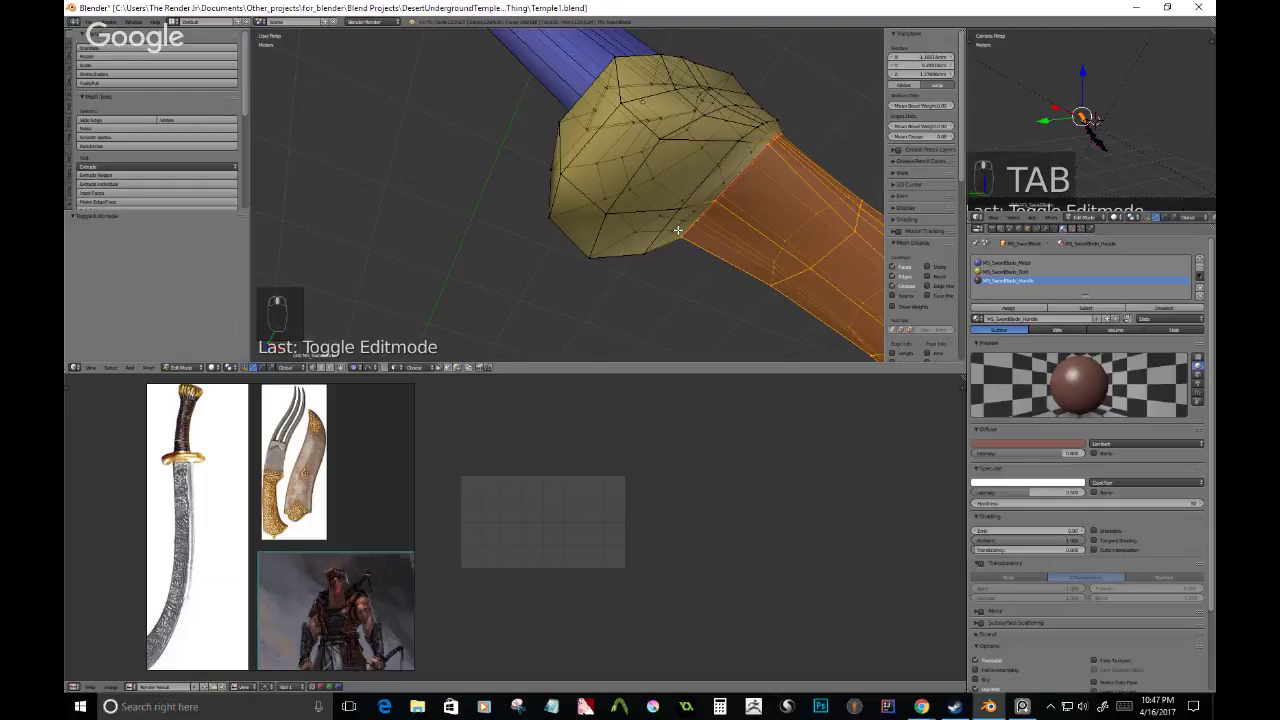
- Select the edge loop where the gold guard meets the handle and mark it as a seam
right_click(667, 201)
mouse_move(678, 230)
middle_down()
mouse_move(667, 201)
mouse_move(682, 247)
middle_up()
alt+click(682, 247)
key(ctrl+e)
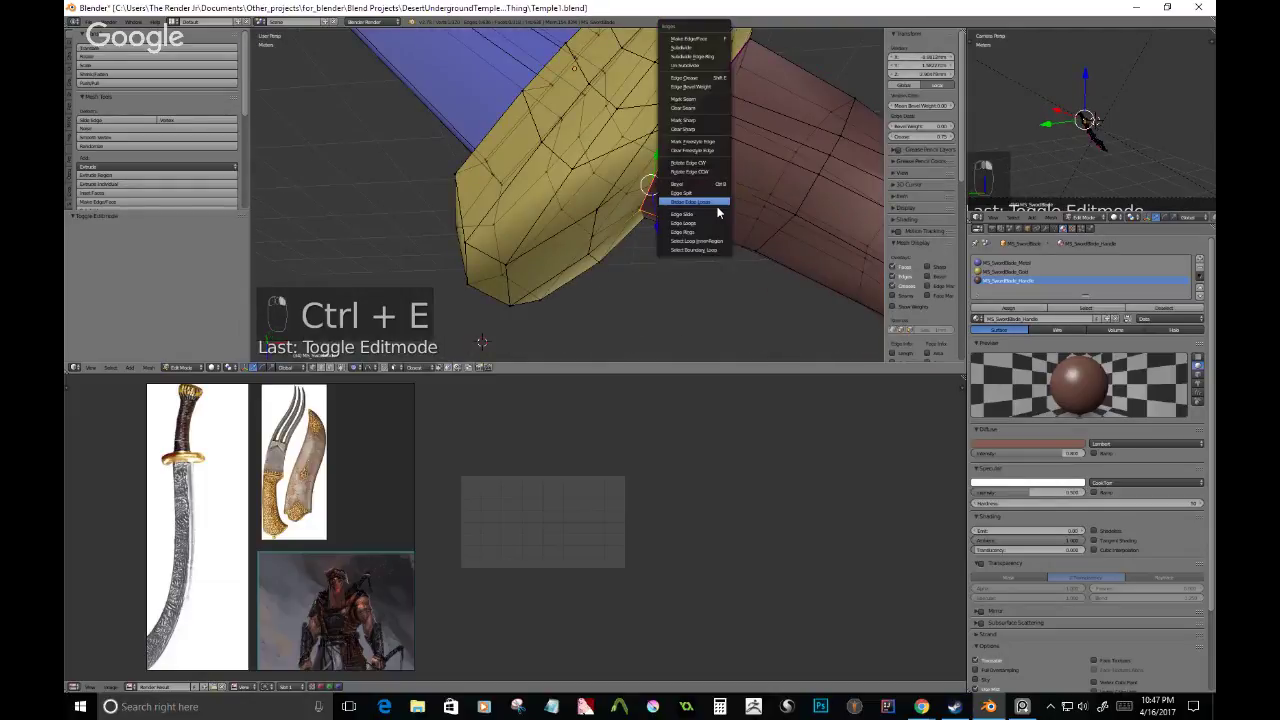
click(712, 222)
key(ctrl+e)
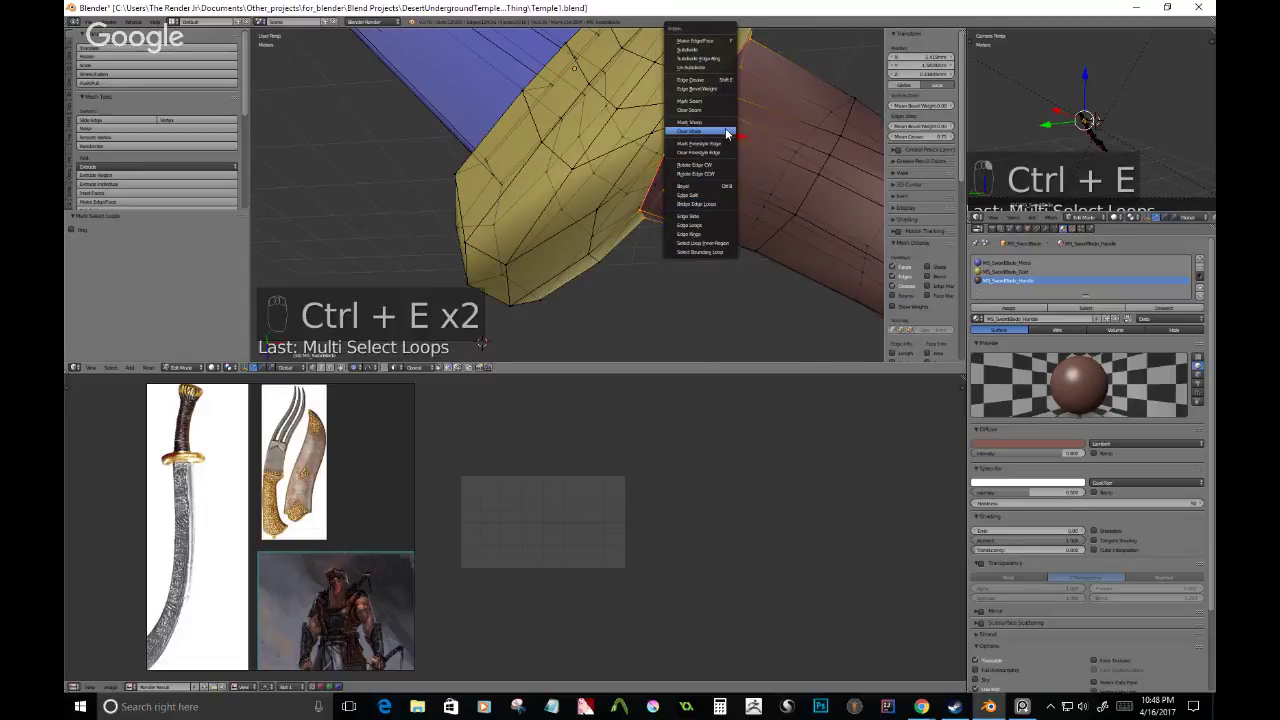
click(690, 101)
- Select the edge loop where the handle meets the gold pommel and mark it as a seam
middle_drag(690, 101, 578, 233)
key(ctrl+e)
click(545, 339)
key(ctrl+e)
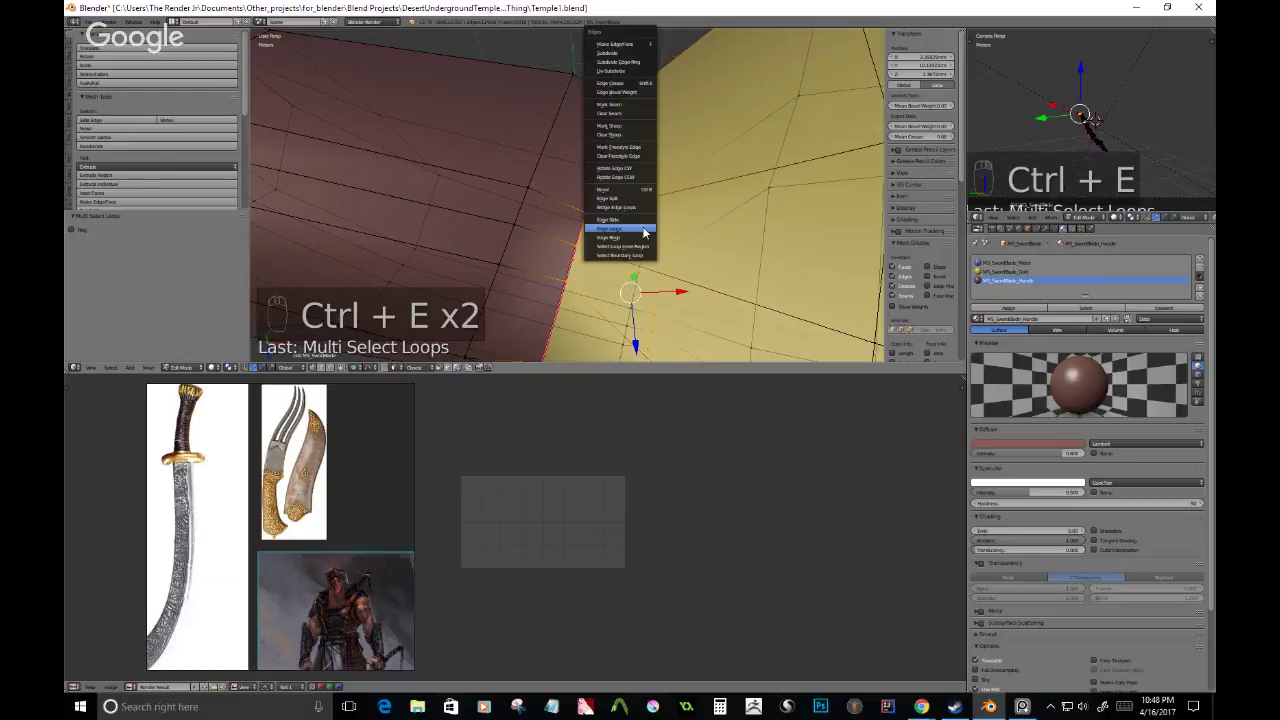
click(612, 104)
- Select the remaining edge loop at the junction of guard and handle and mark it as a seam
scroll(630, 140, down, 5)
shift+middle_drag(630, 140, 748, 307)
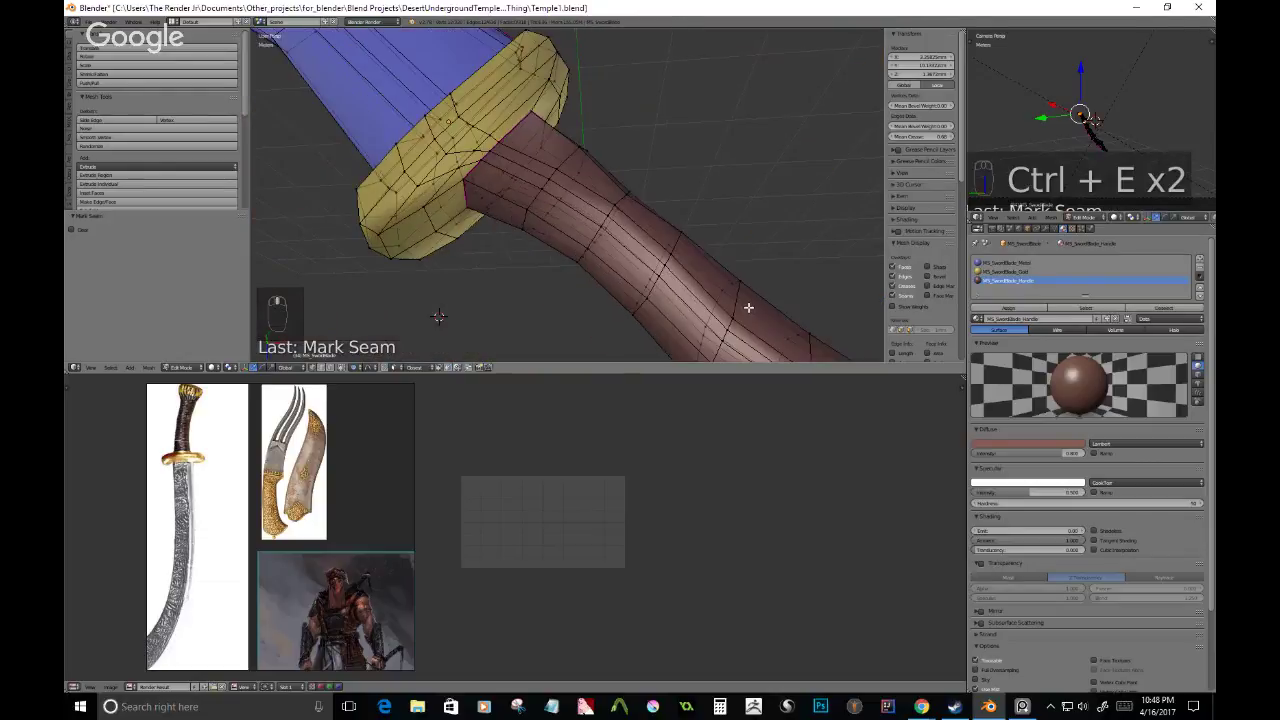
scroll(455, 230, up, 4)
middle_drag(455, 230, 507, 267)
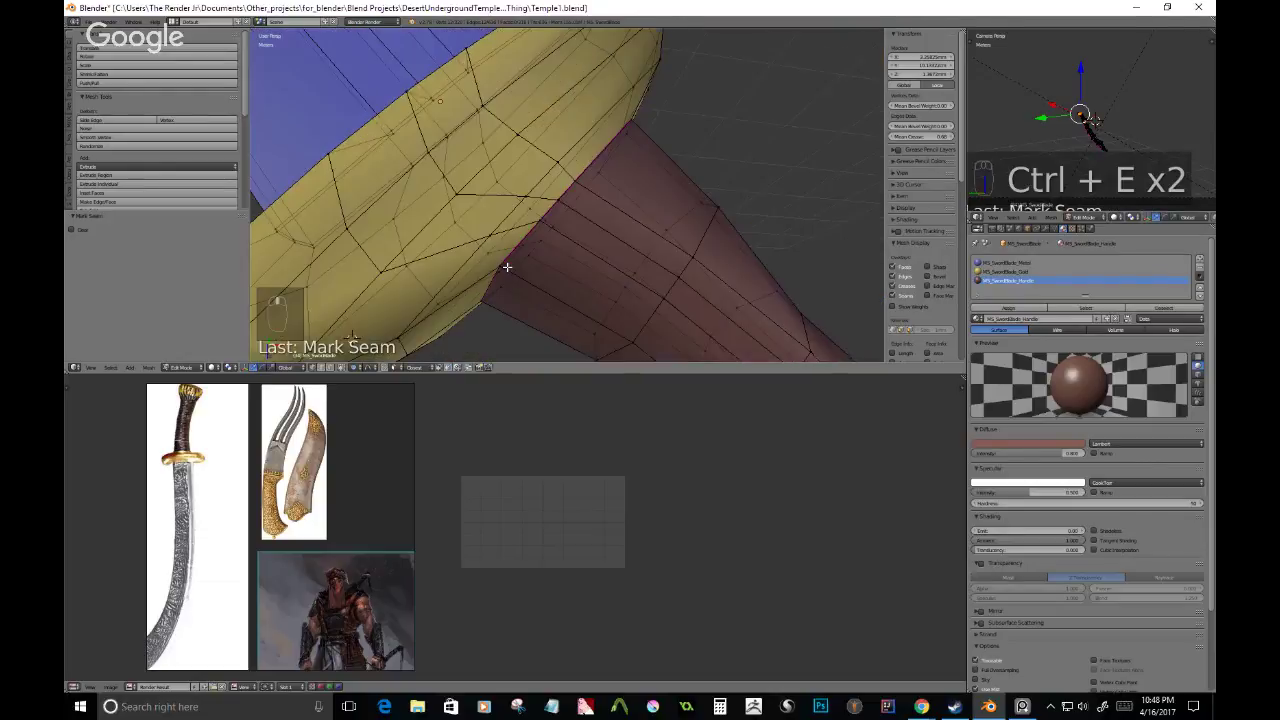
right_click(533, 230)
key(ctrl+e)
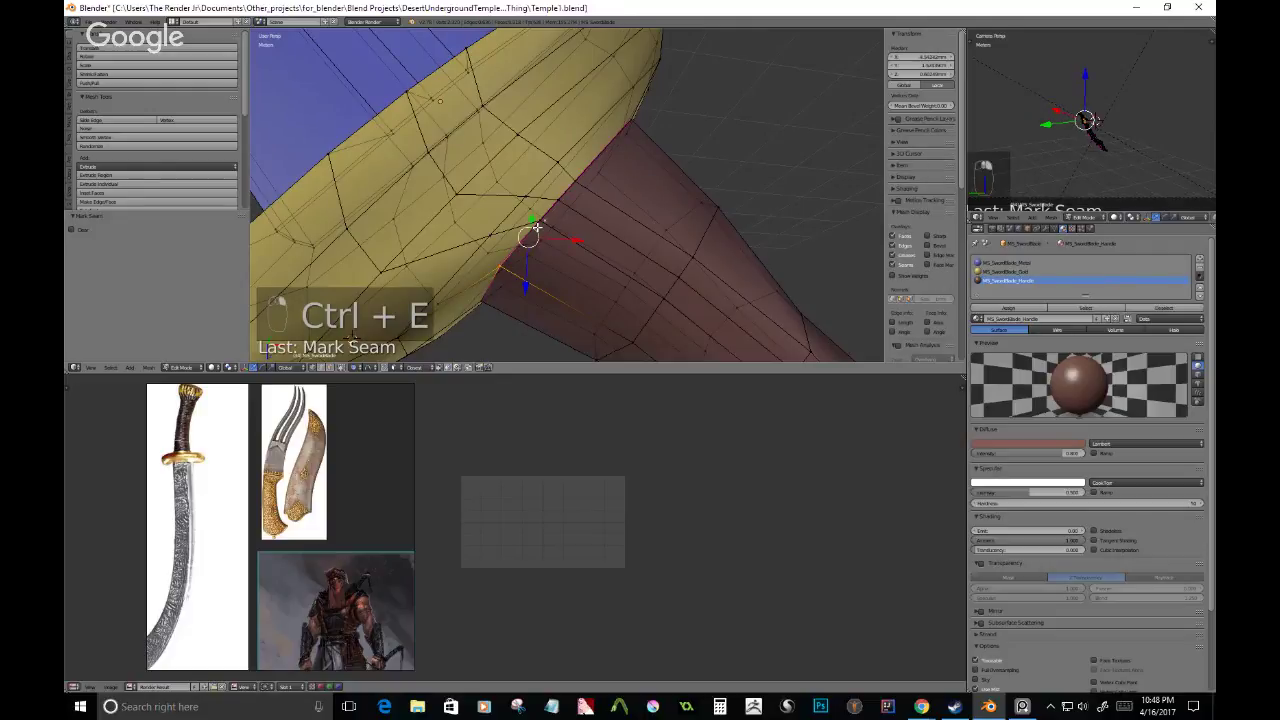
key(ctrl+e)
click(531, 367)
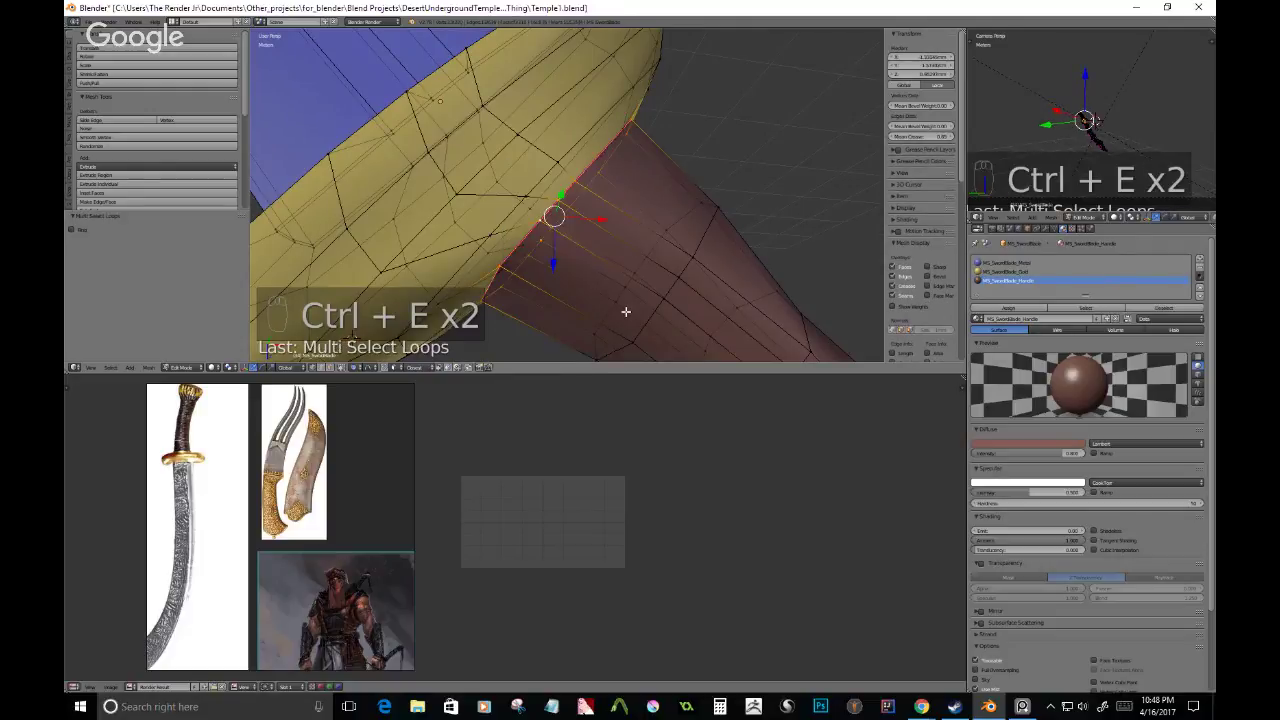
key(ctrl+e)
click(617, 126)
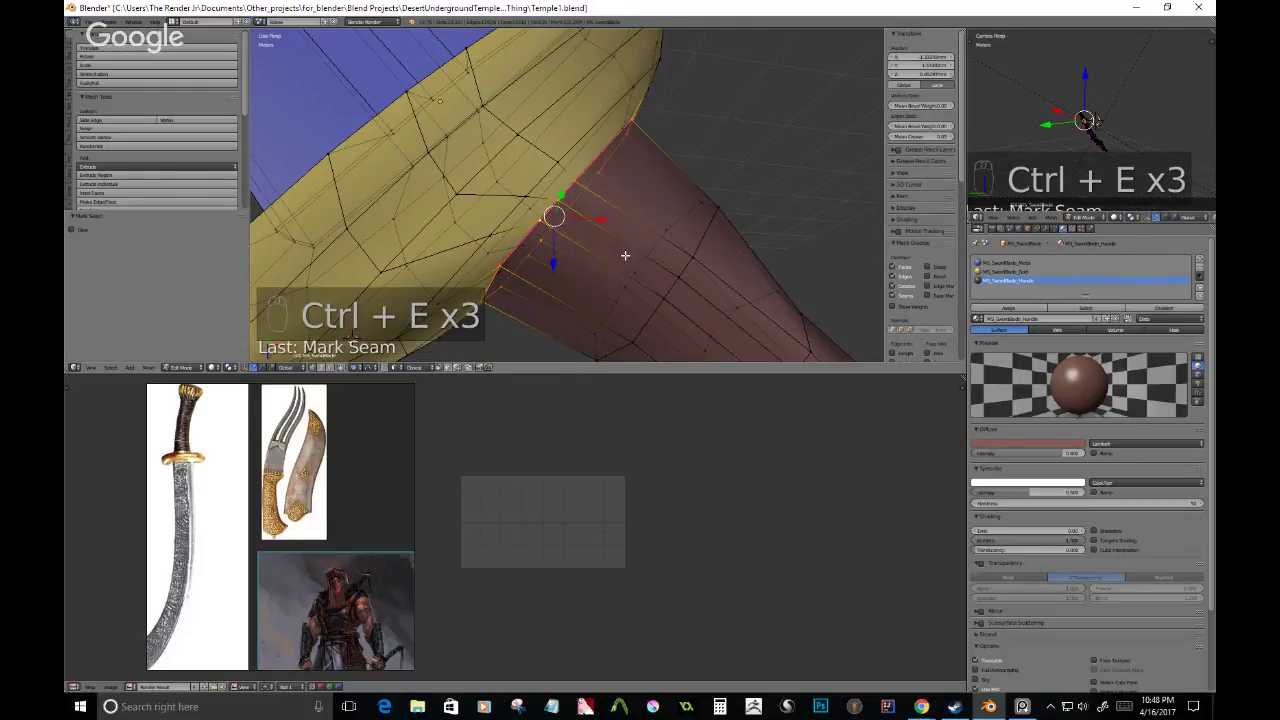
- Select the edge loop running lengthwise along the handle and deselect its edges on the guard and blade with circle select
middle_drag(625, 255, 660, 332)
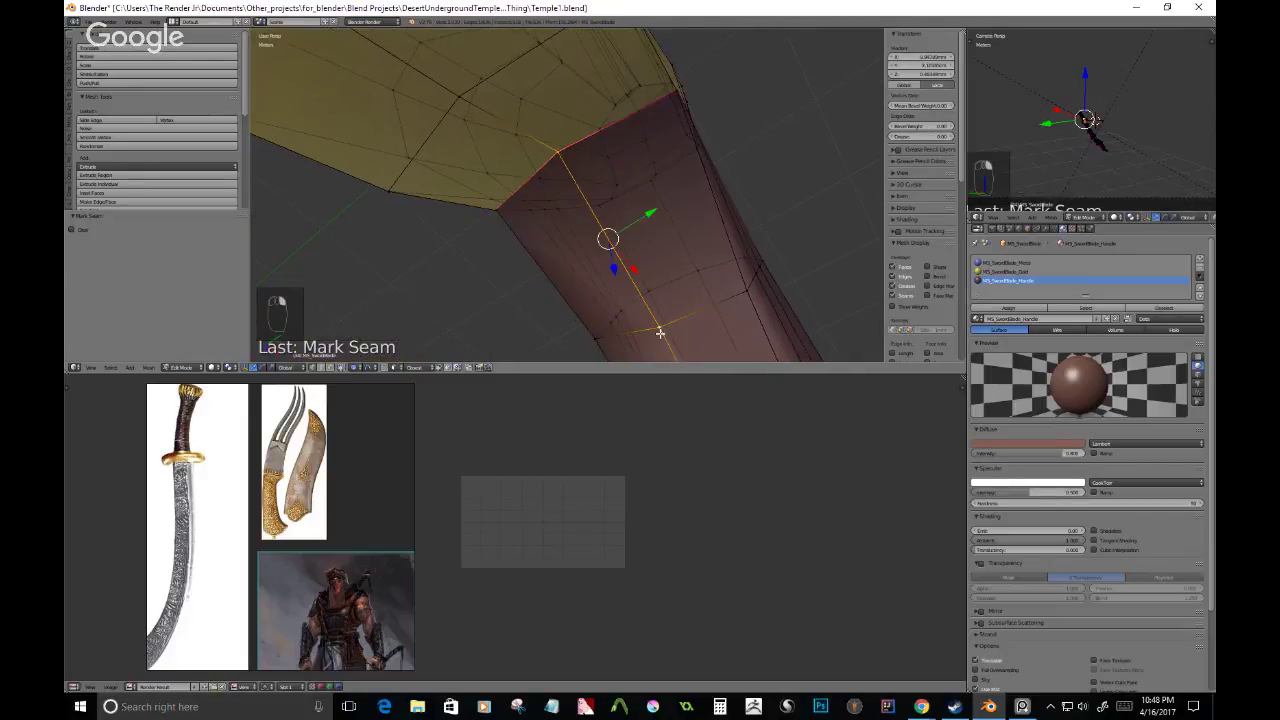
scroll(660, 333, down, 4)
key(ctrl+e)
click(656, 236)
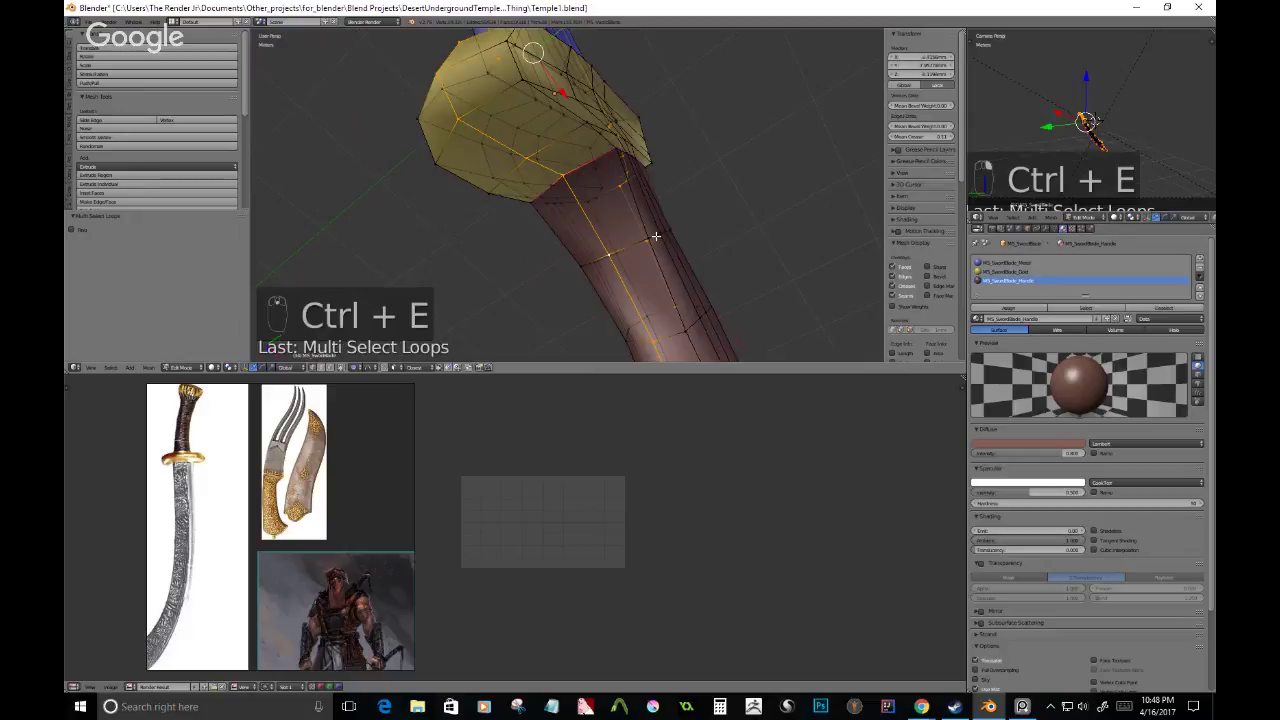
key(c)
mouse_move(655, 236)
middle_down()
mouse_move(514, 126)
mouse_move(576, 81)
middle_up()
right_click(514, 126)
key(c)
middle_click(576, 81)
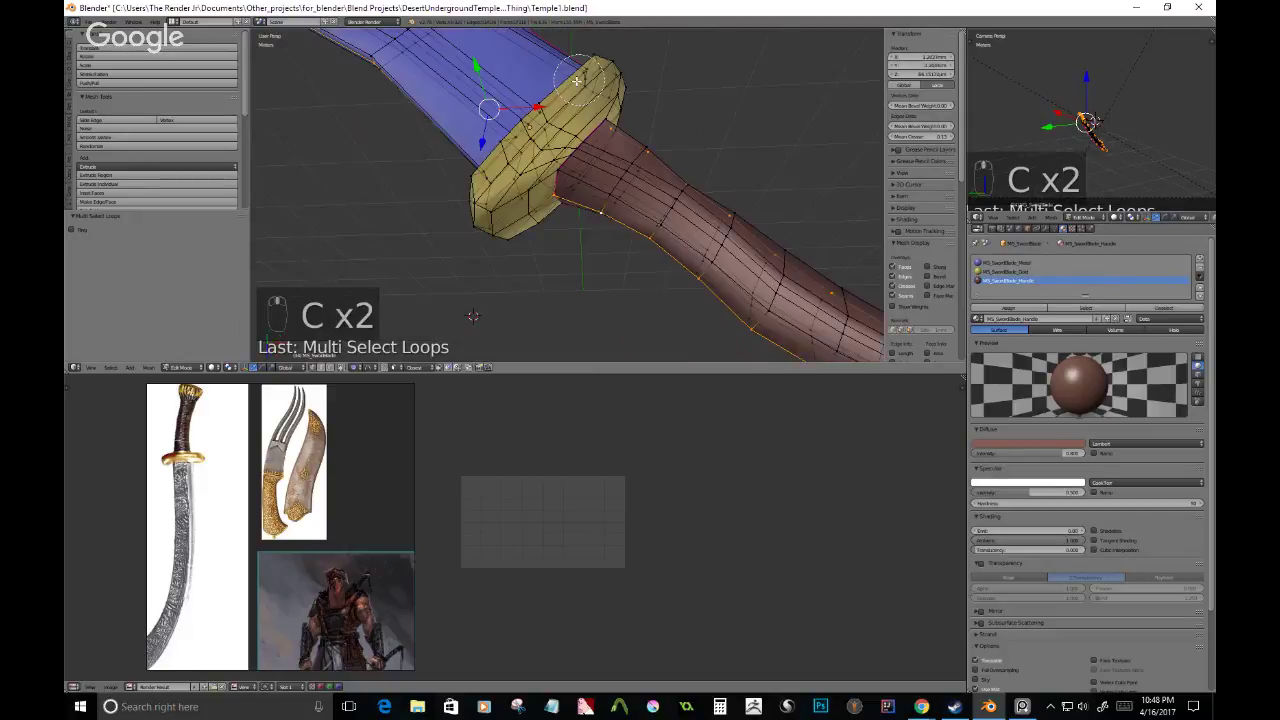
scroll(577, 80, down, 6)
key(c)
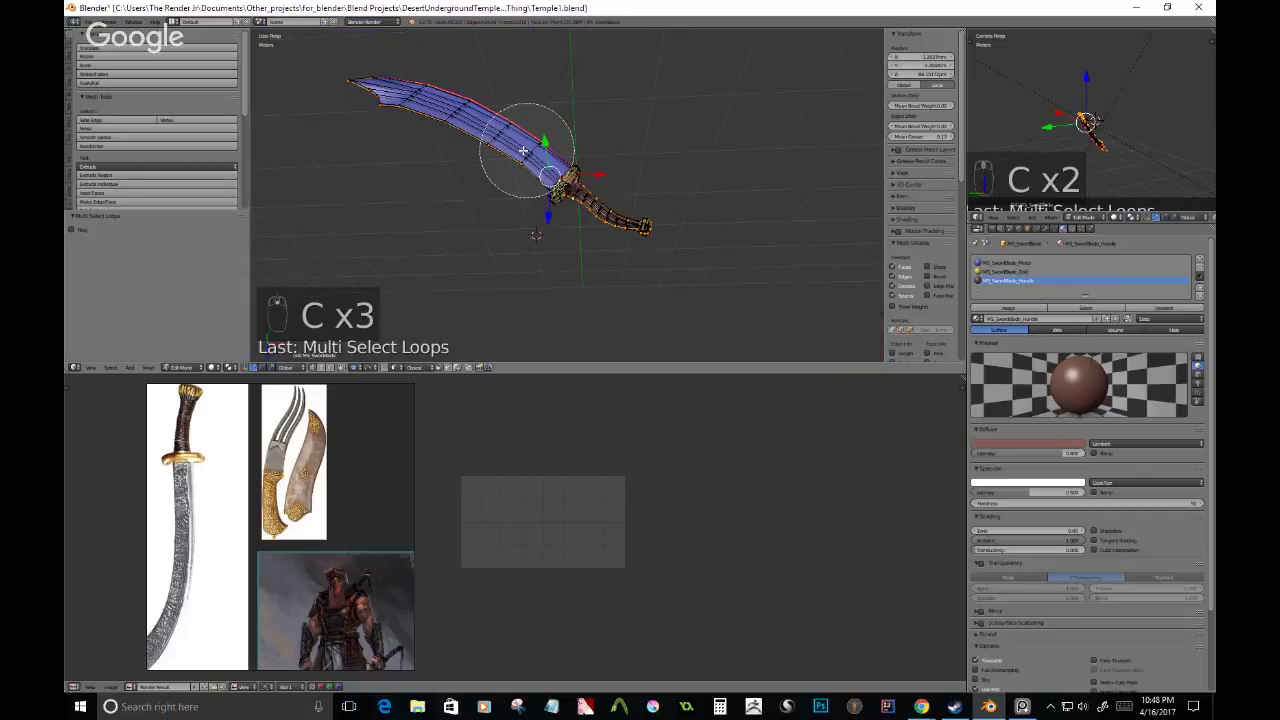
middle_drag(523, 150, 370, 88)
right_click(586, 209)
- Deselect the lengthwise loop's edges around the pommel with circle select
scroll(586, 209, up, 5)
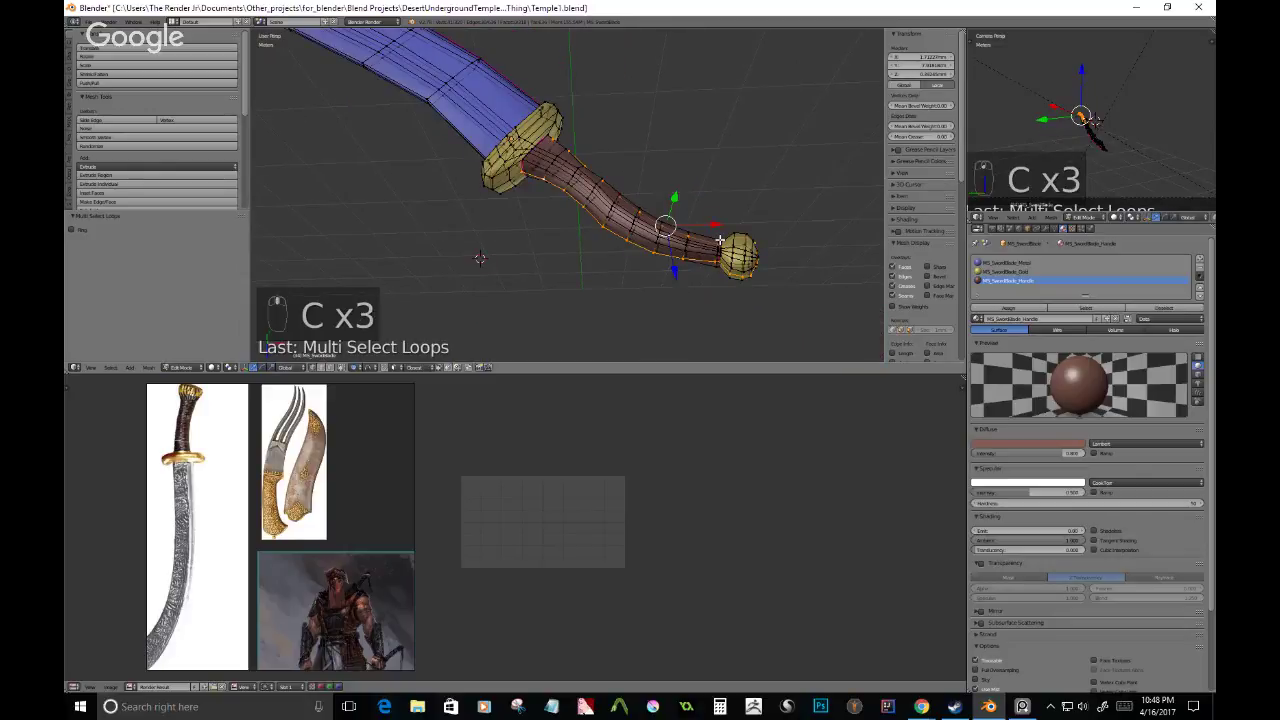
scroll(720, 240, up, 4)
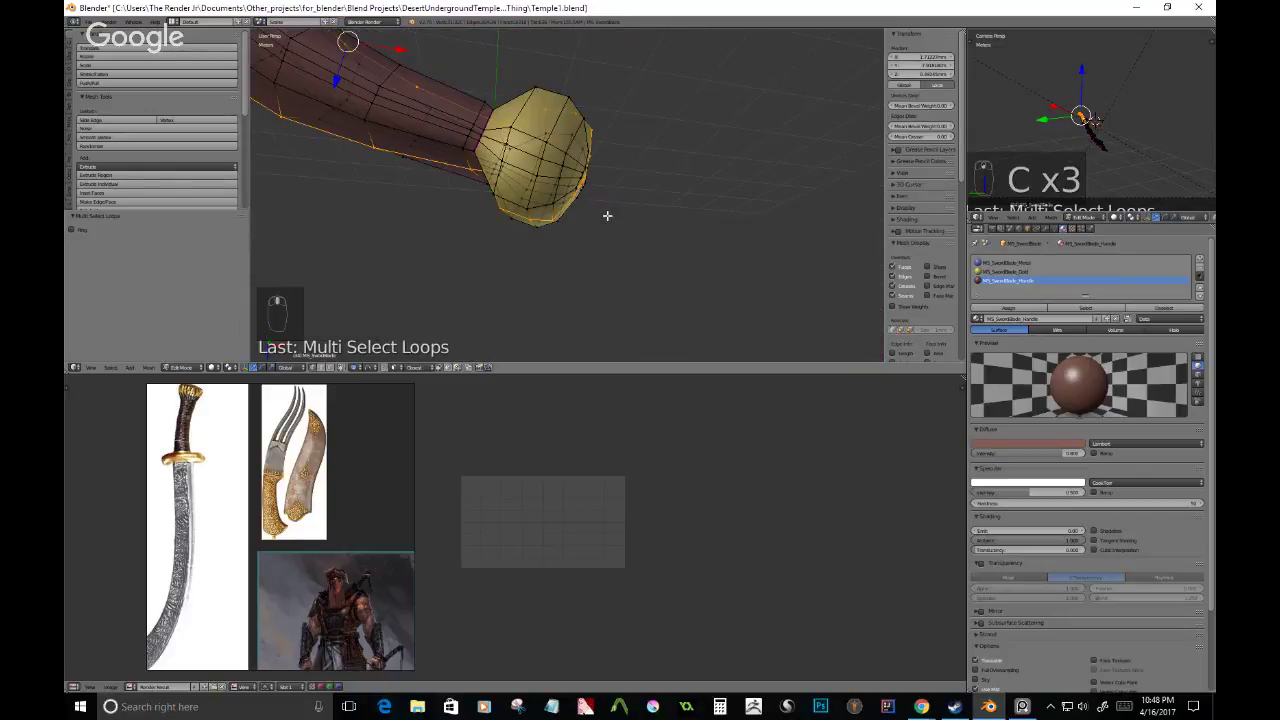
key(c)
mouse_move(607, 215)
middle_down()
mouse_move(588, 154)
mouse_move(574, 200)
middle_up()
key(c)
middle_click(534, 226)
right_click(534, 226)
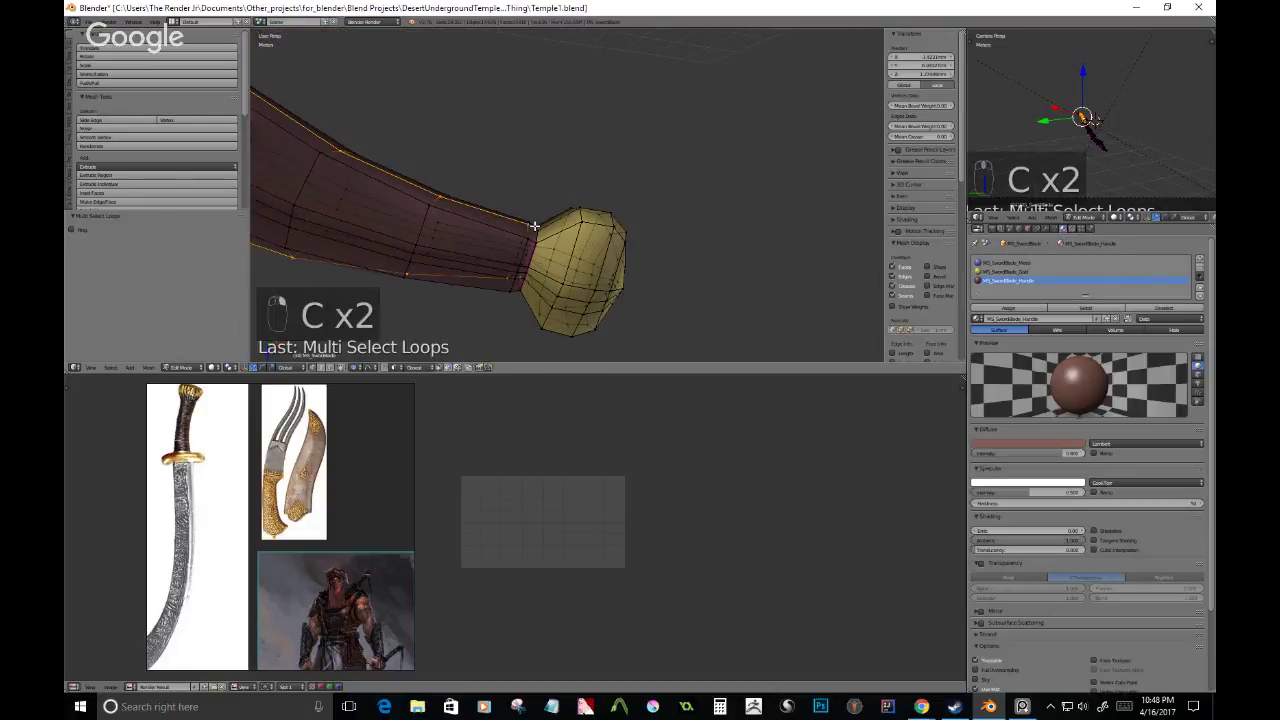
- Deselect the loop along the handle's opposite side and mark the remaining lengthwise handle edges as a seam
key(c)
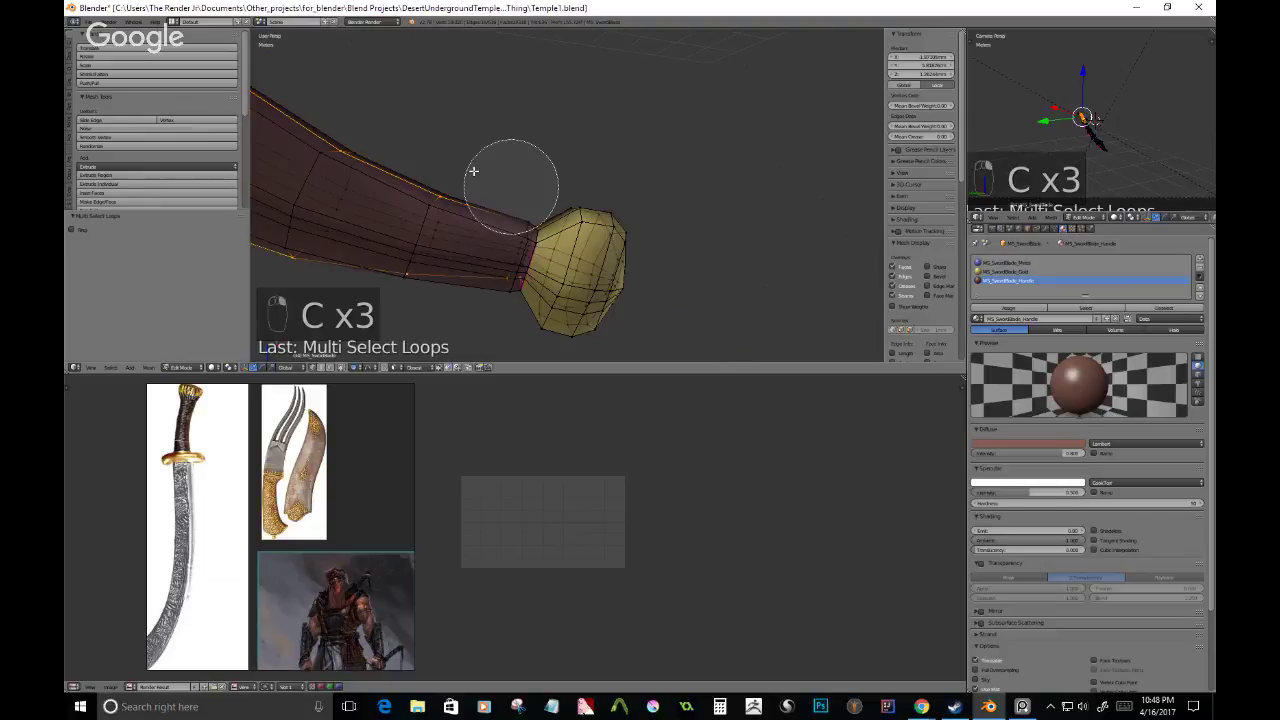
middle_drag(474, 171, 360, 155)
right_click(360, 155)
mouse_move(360, 155)
middle_down()
mouse_move(454, 173)
mouse_move(415, 19)
middle_up()
key(c)
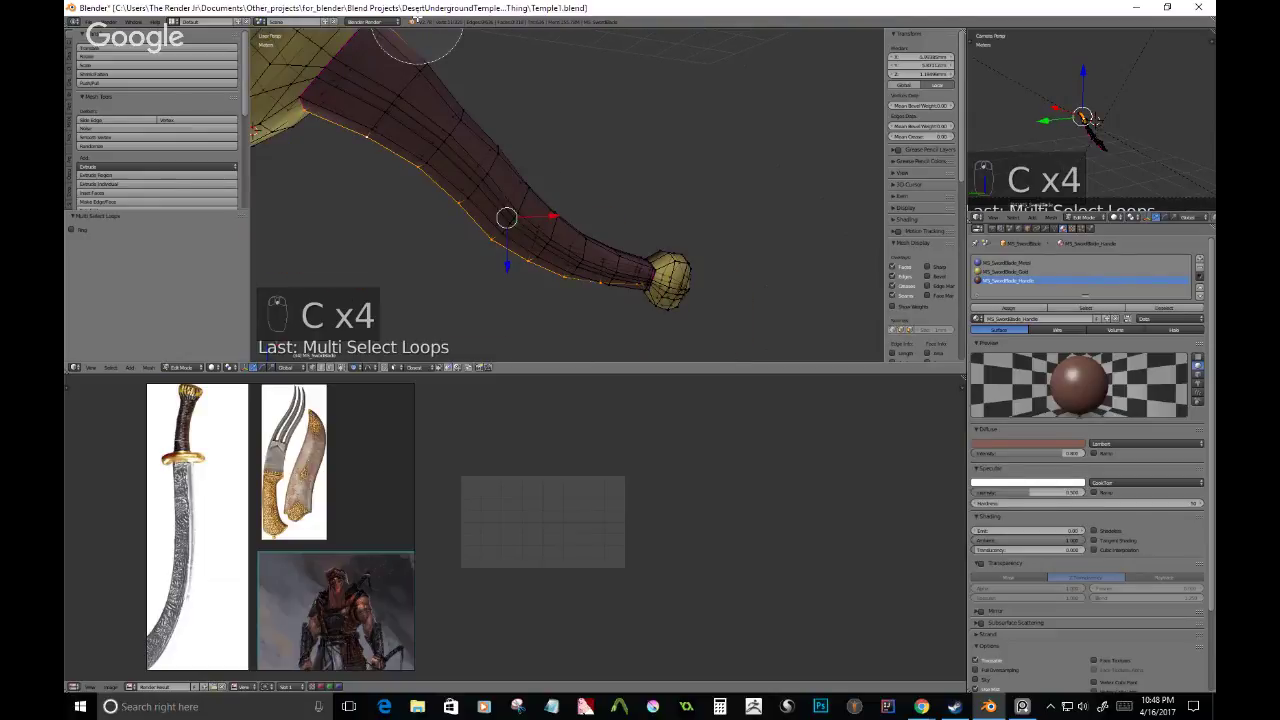
right_click(425, 45)
key(c)
shift+middle_drag(435, 72, 643, 224)
key(ctrl+e)
click(696, 262)
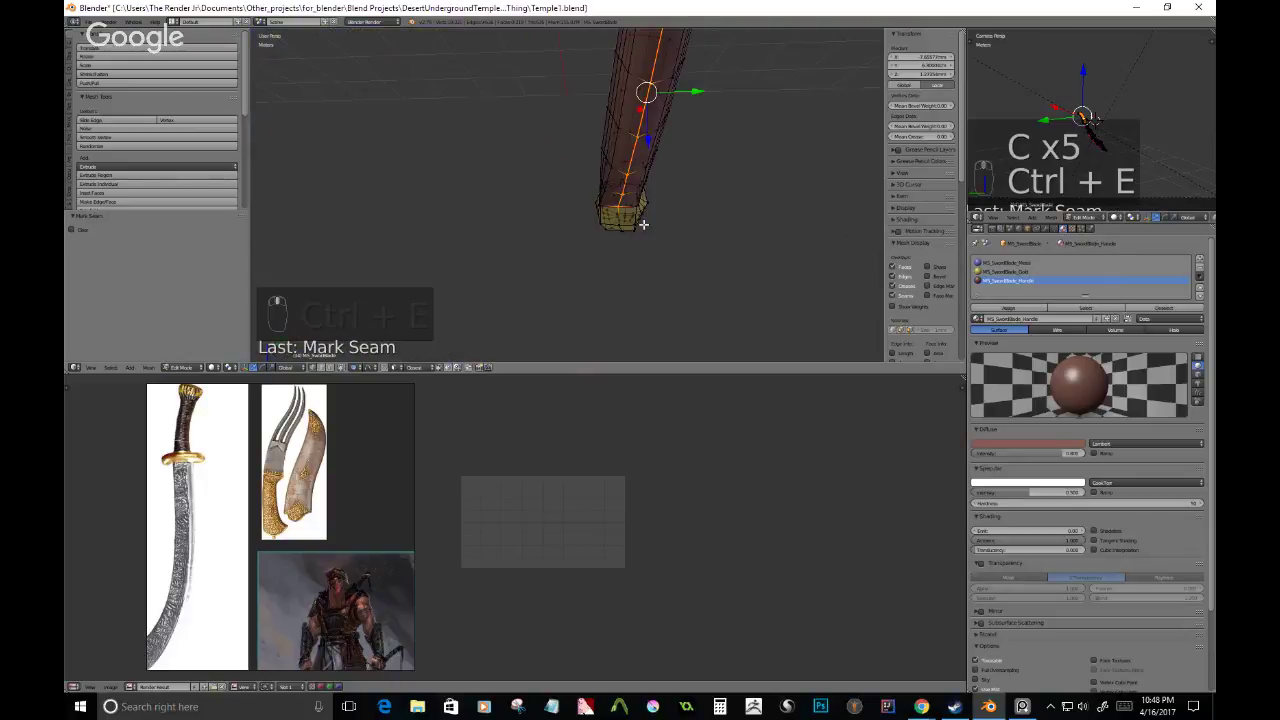
- Undo the last selection change at the pommel and save the file over Temple1.blend
scroll(638, 180, up, 3)
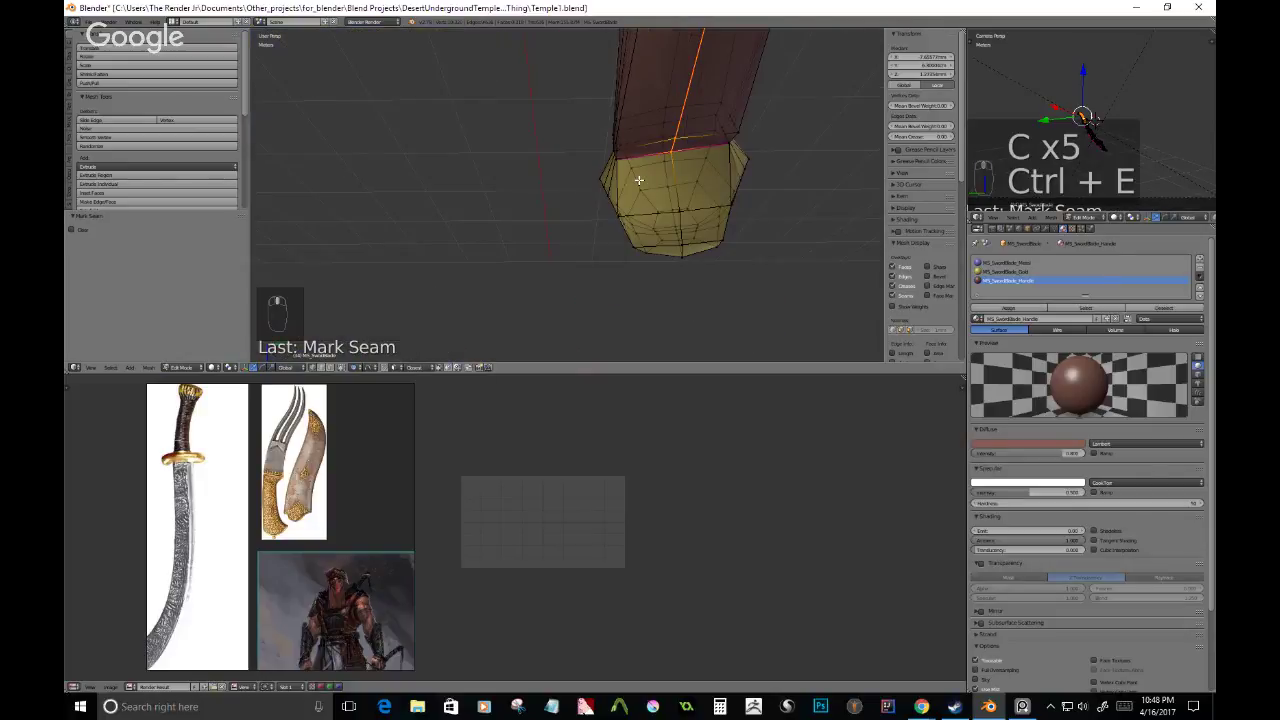
scroll(638, 180, up, 2)
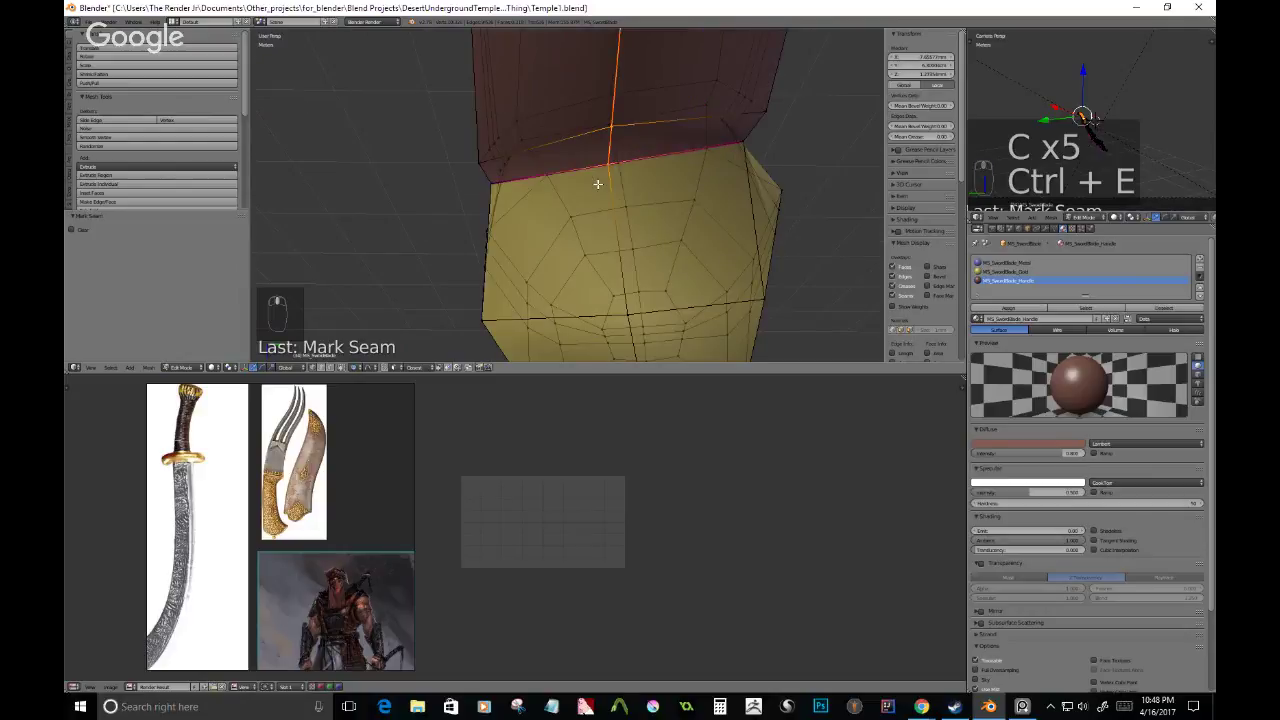
middle_drag(597, 184, 321, 190)
shift+right_click(321, 190)
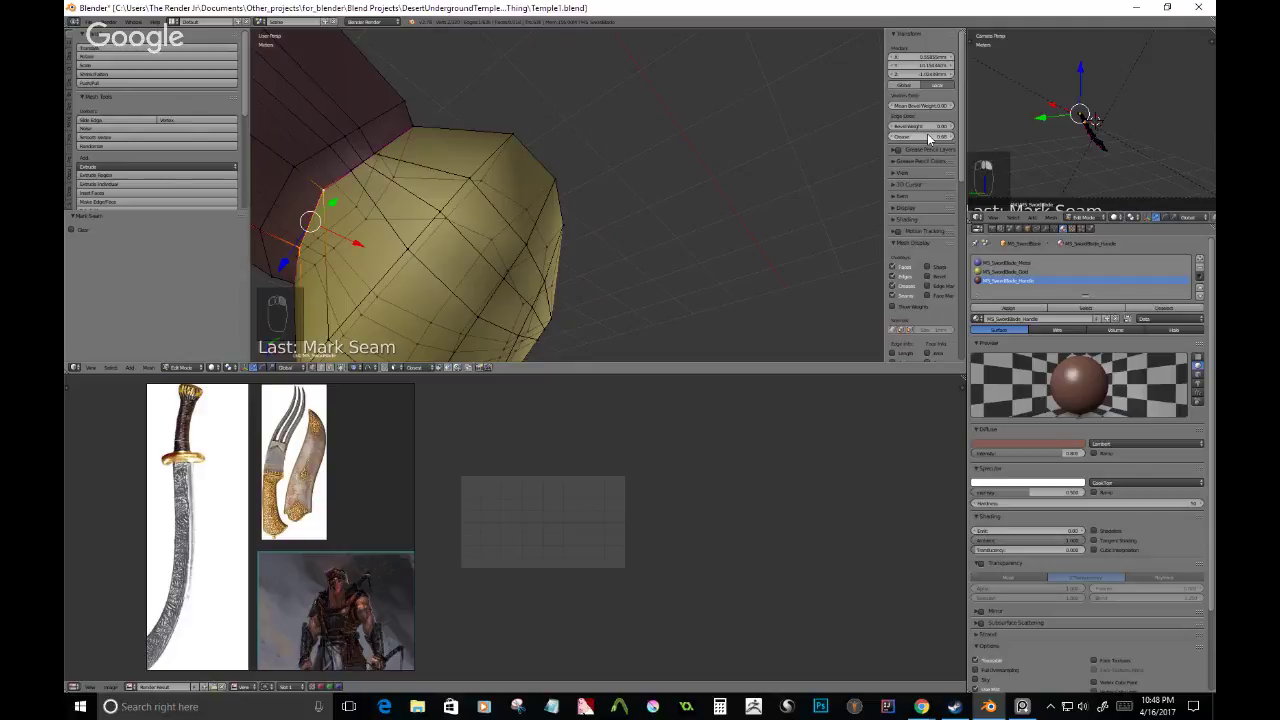
key(ctrl+z)
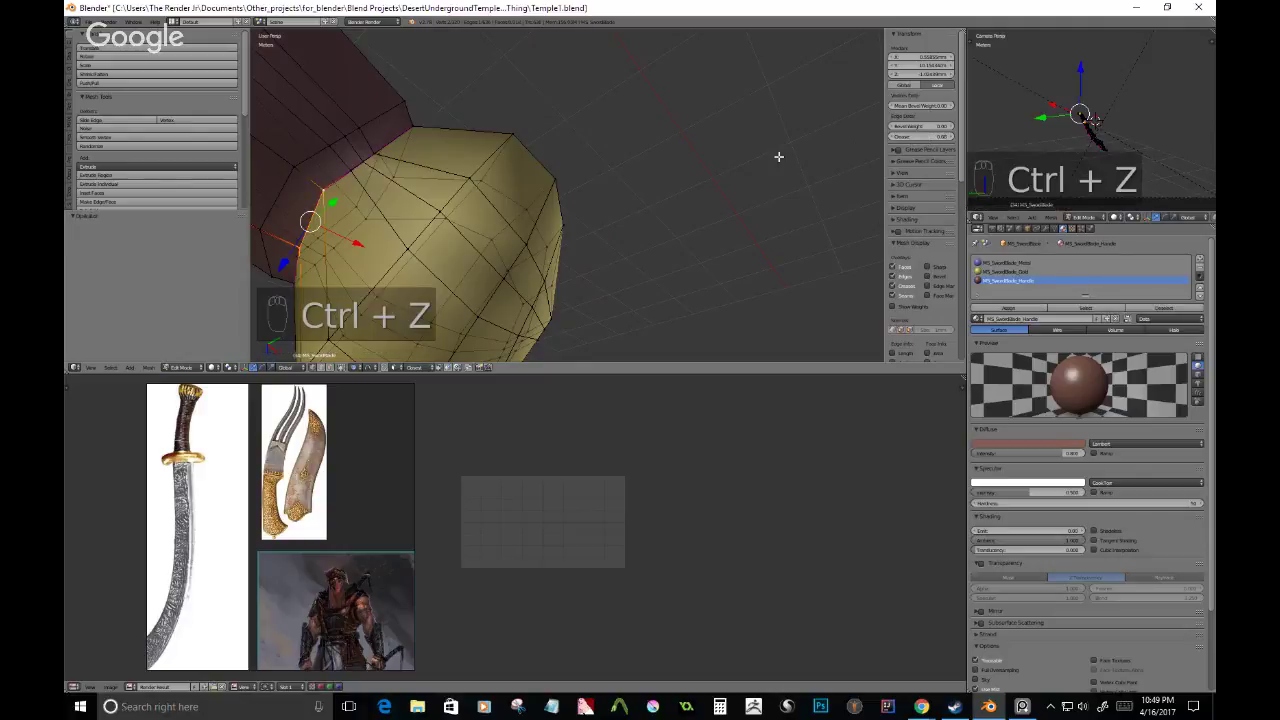
key(ctrl+s)
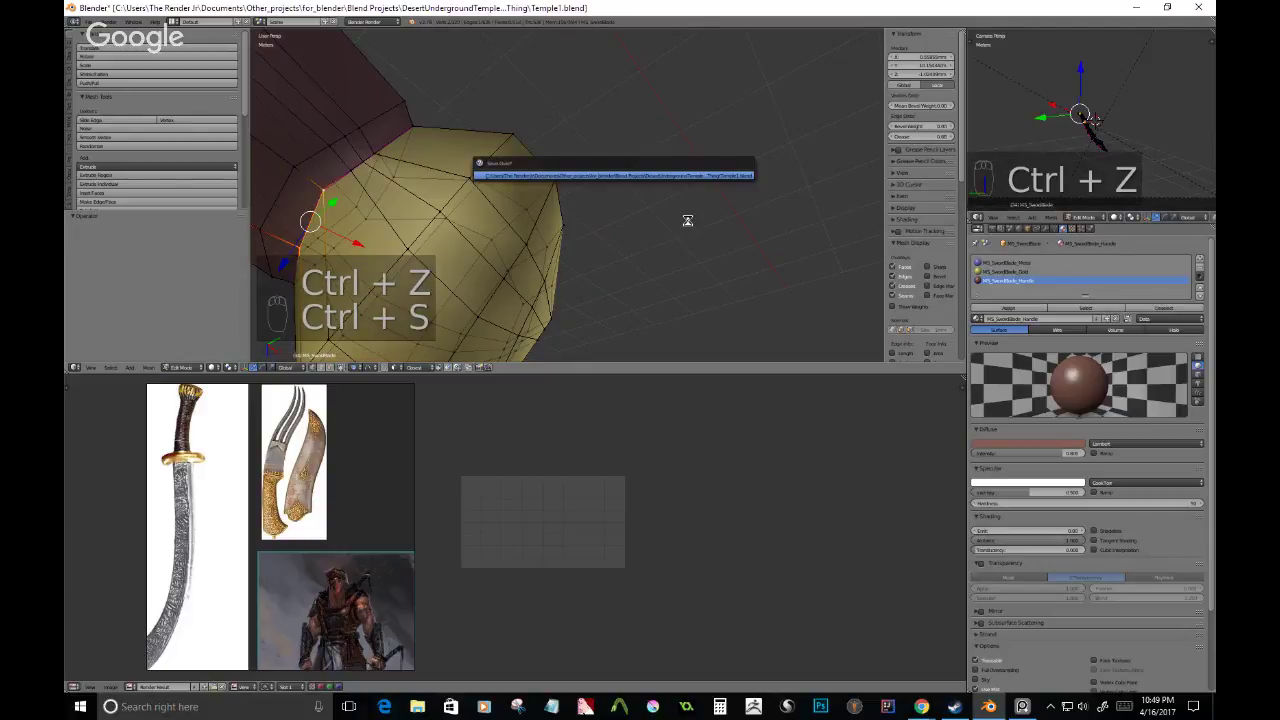
- Select a path of edges across the end of the pommel with circle select and mark it as a seam
middle_drag(688, 220, 568, 254)
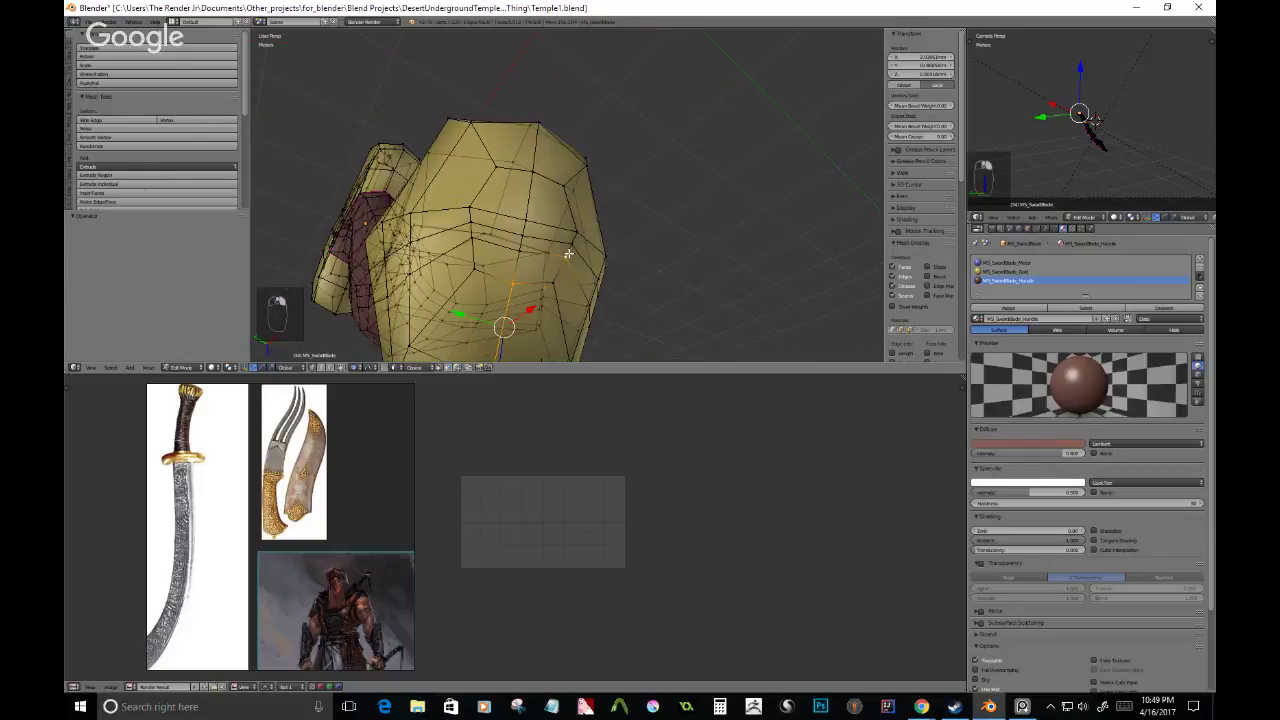
key(ctrl+z)
key(ctrl+z)
key(c)
scroll(562, 281, up, 6)
mouse_move(562, 281)
mouse_down()
mouse_move(571, 234)
mouse_move(551, 190)
mouse_move(512, 176)
mouse_move(478, 196)
mouse_up()
middle_click(478, 196)
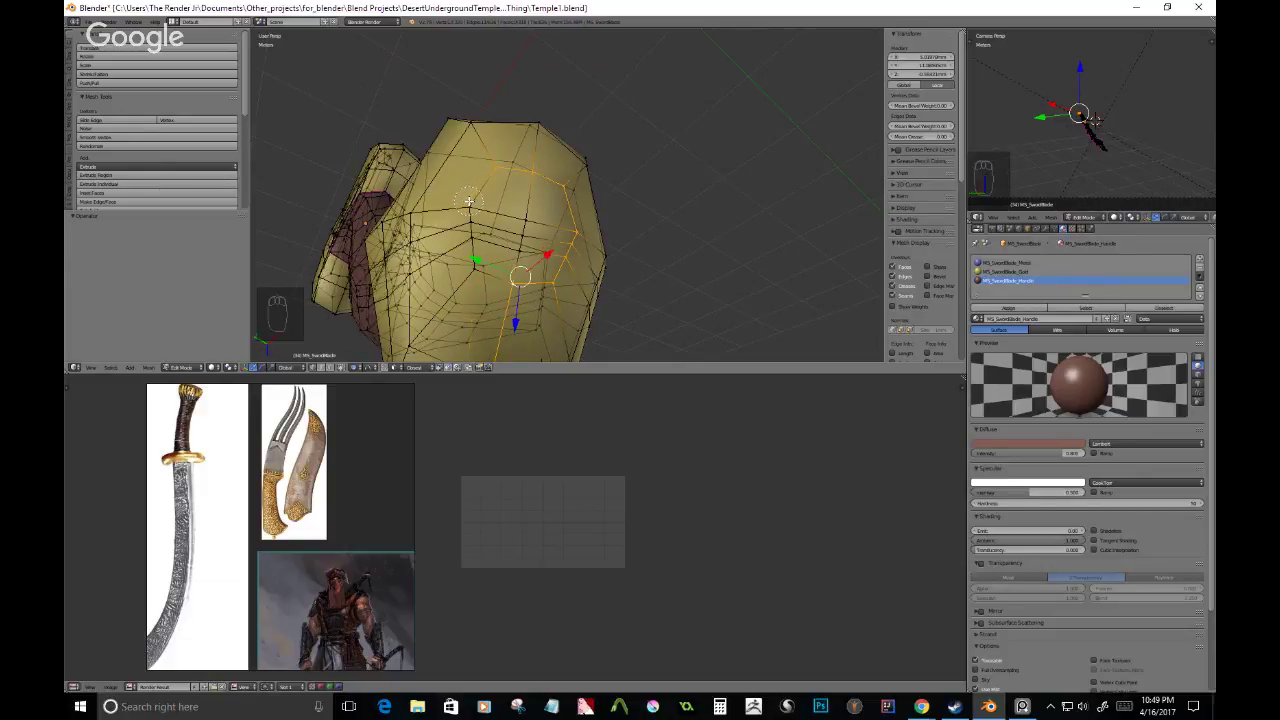
right_click(489, 196)
key(c)
right_click(486, 188)
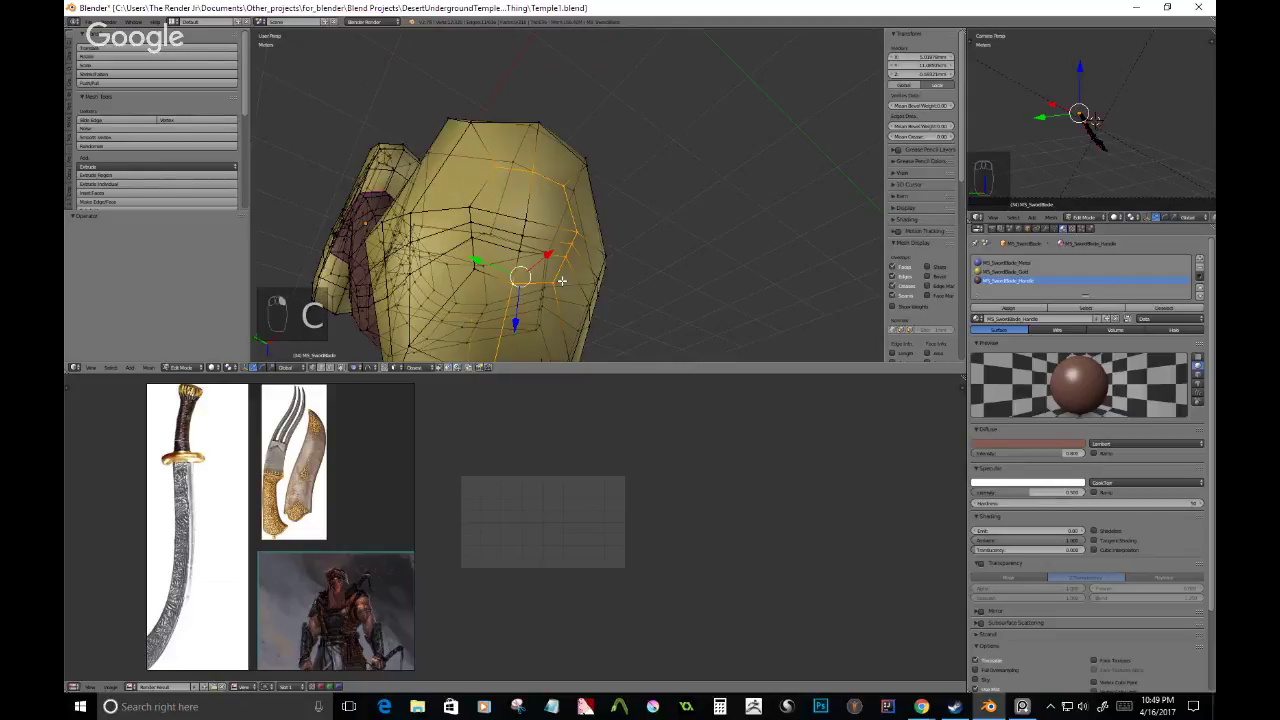
key(ctrl+e)
click(551, 283)
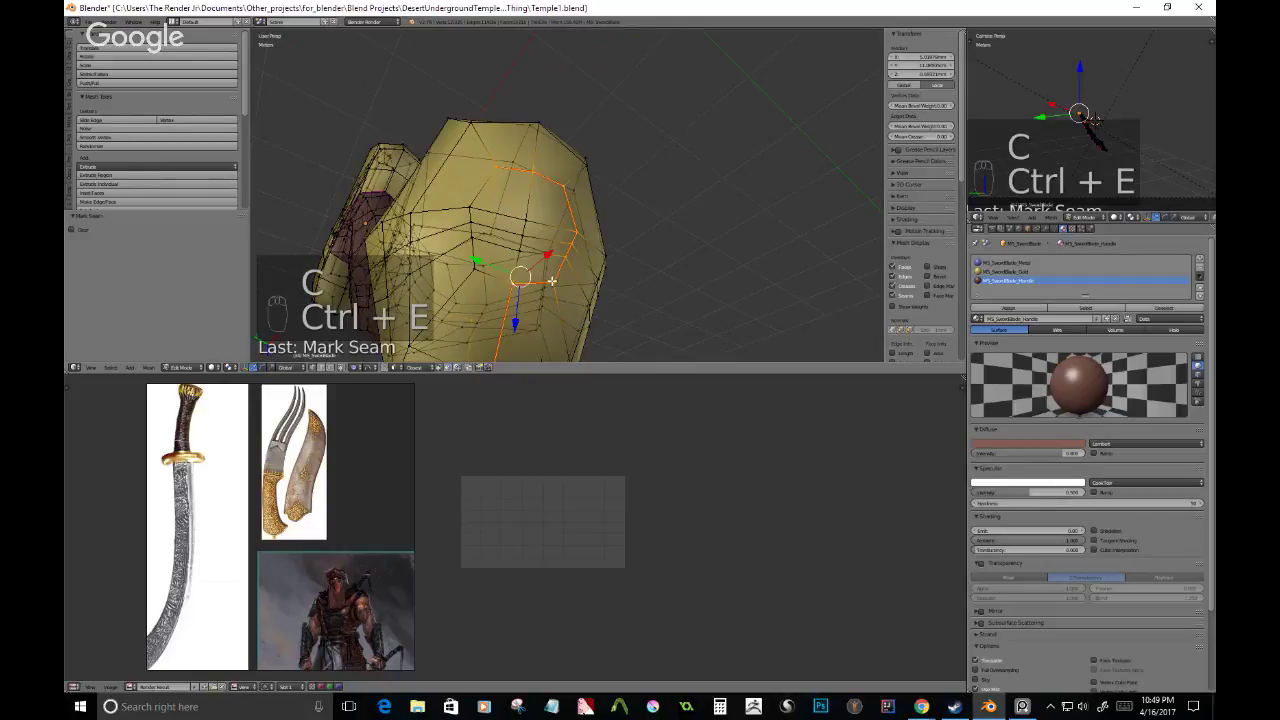
- Select the edges where the blade's base meets the guard and extend them to edge loops
scroll(551, 281, down, 4)
middle_drag(551, 281, 597, 219)
scroll(465, 269, up, 3)
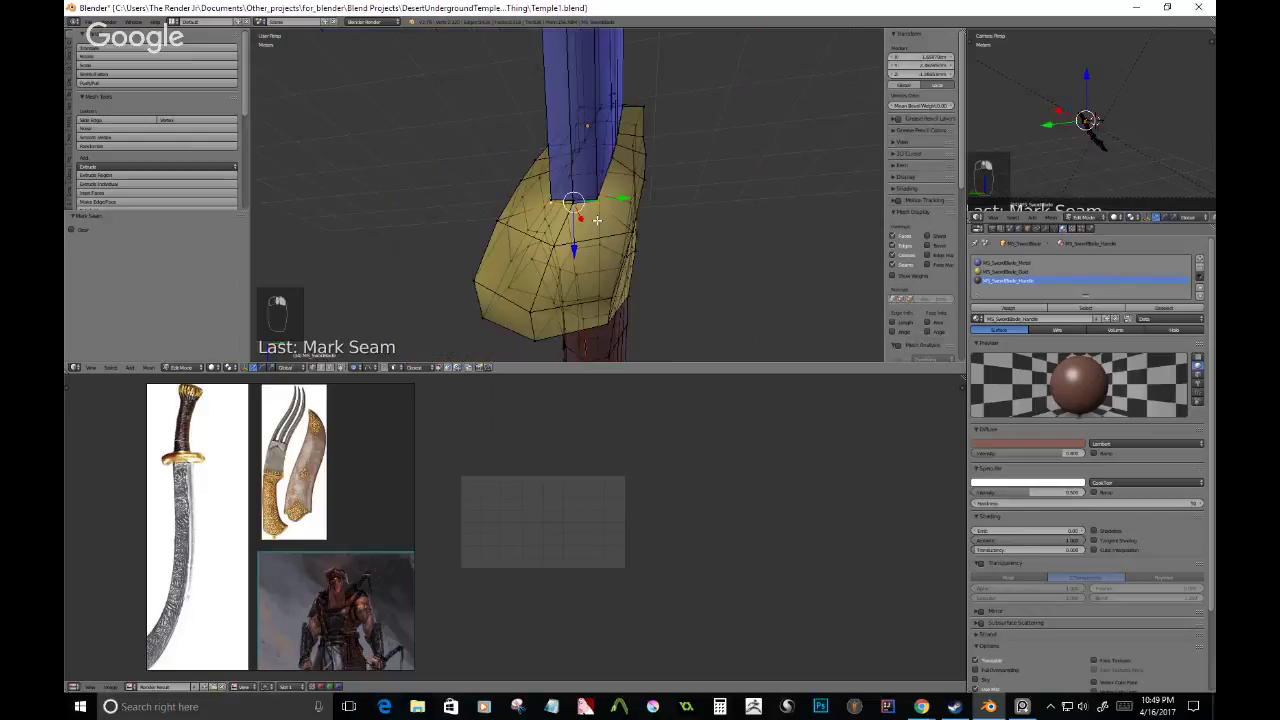
scroll(597, 219, up, 3)
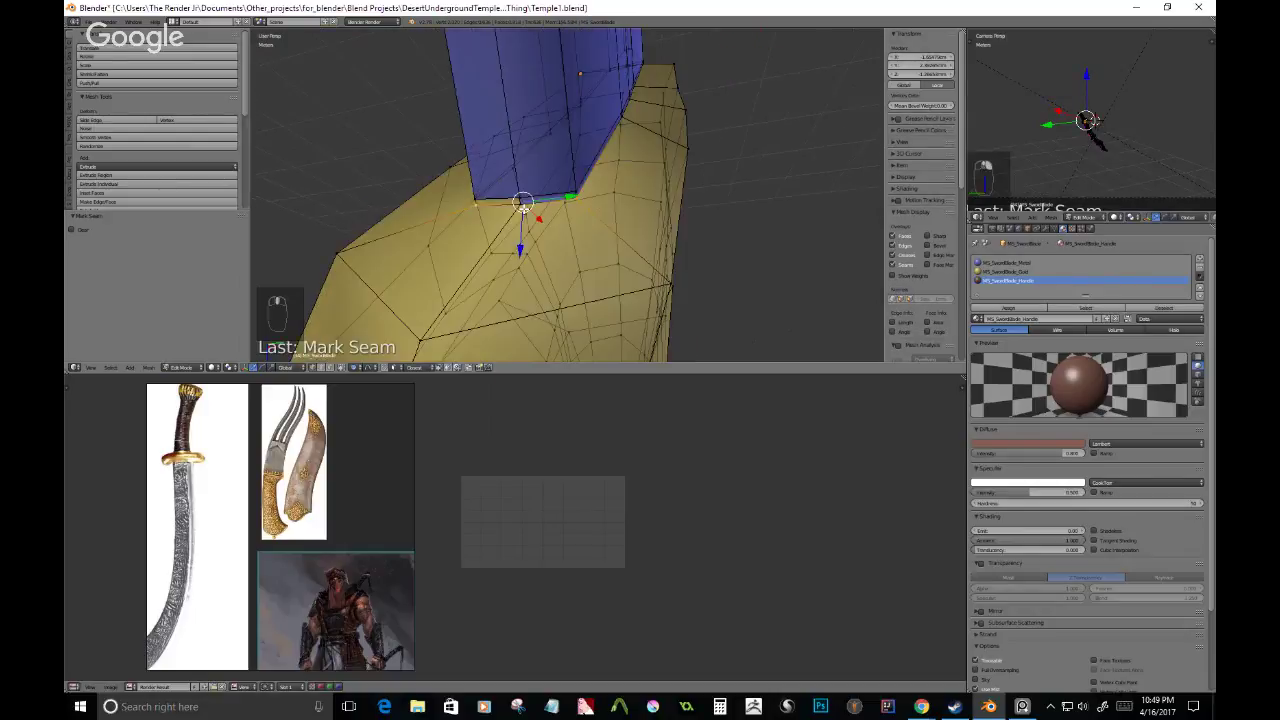
right_click(523, 208)
shift+right_click(573, 201)
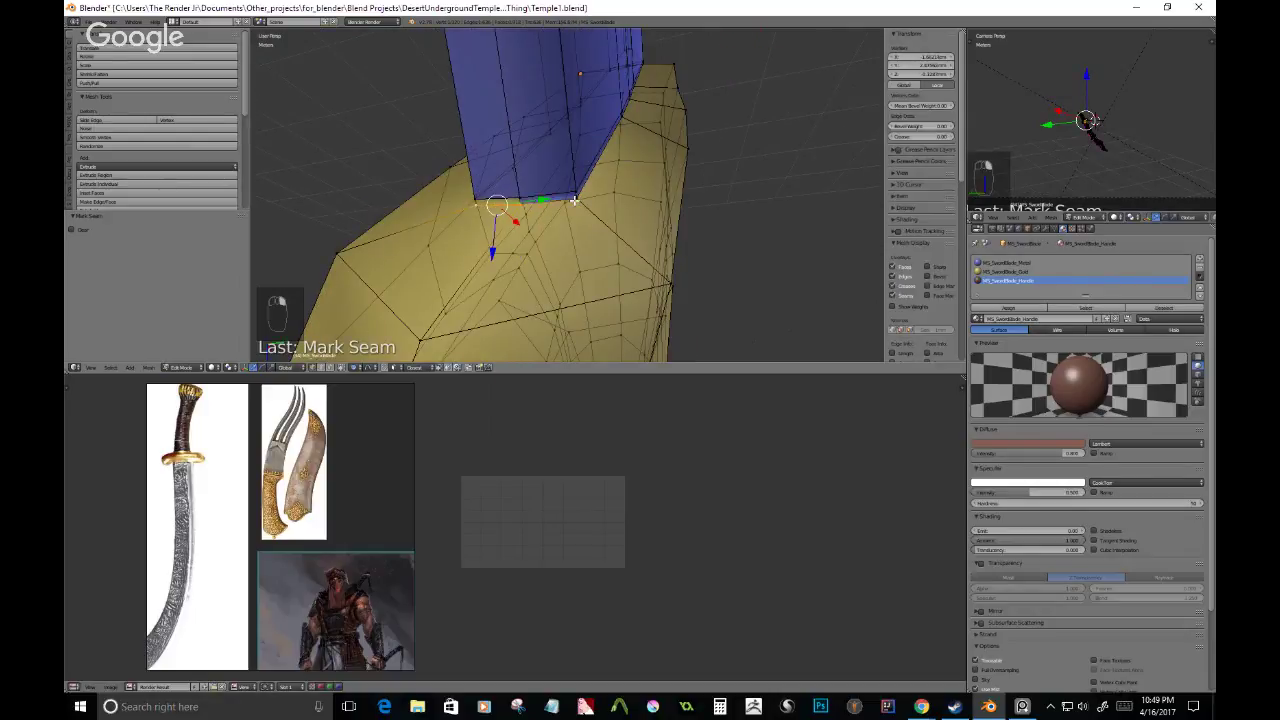
key(ctrl+e)
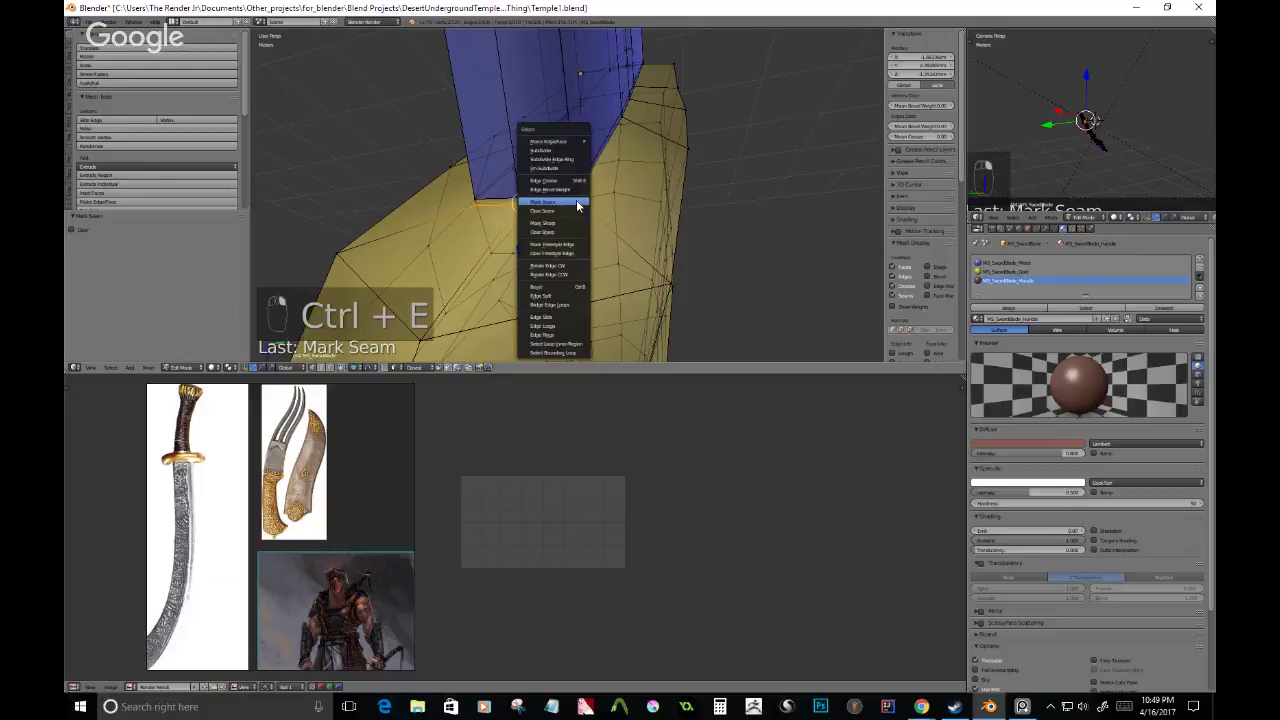
click(563, 327)
- Add the missing corner edge at the blade's base with circle select and extend the selection to edge loops
middle_drag(563, 325, 583, 272)
scroll(614, 161, up, 2)
key(c)
key(c)
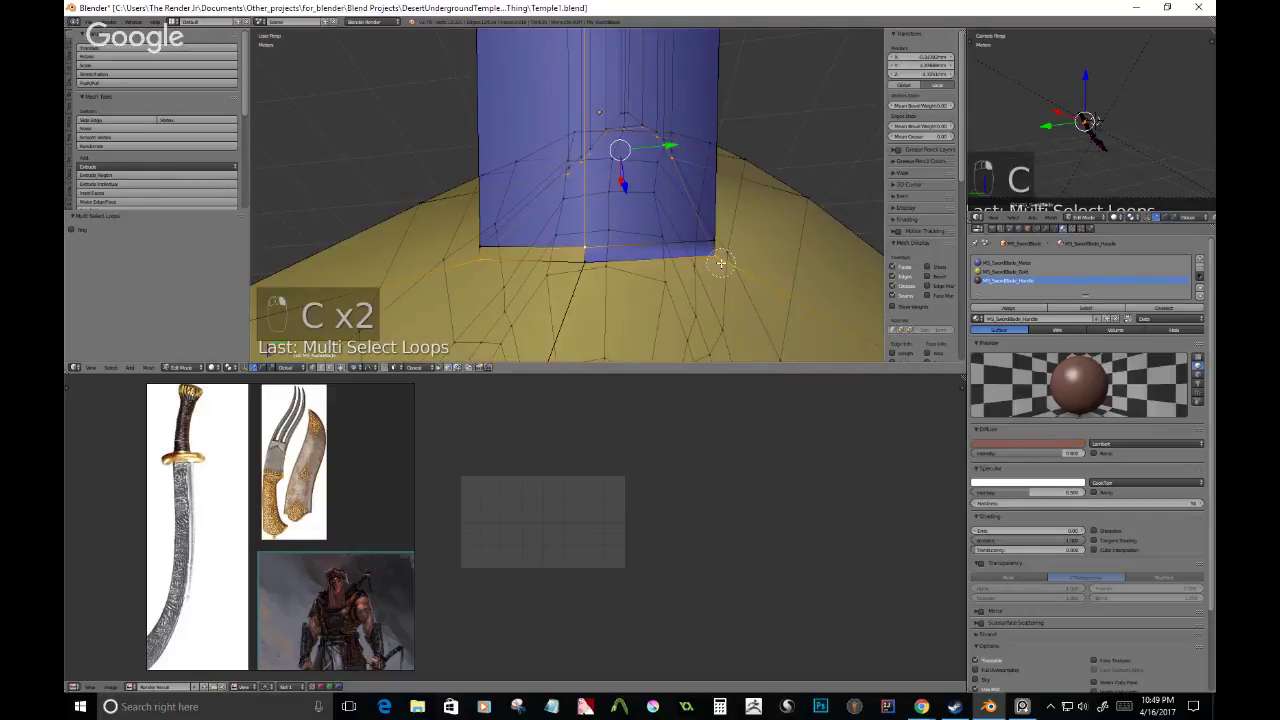
key(c)
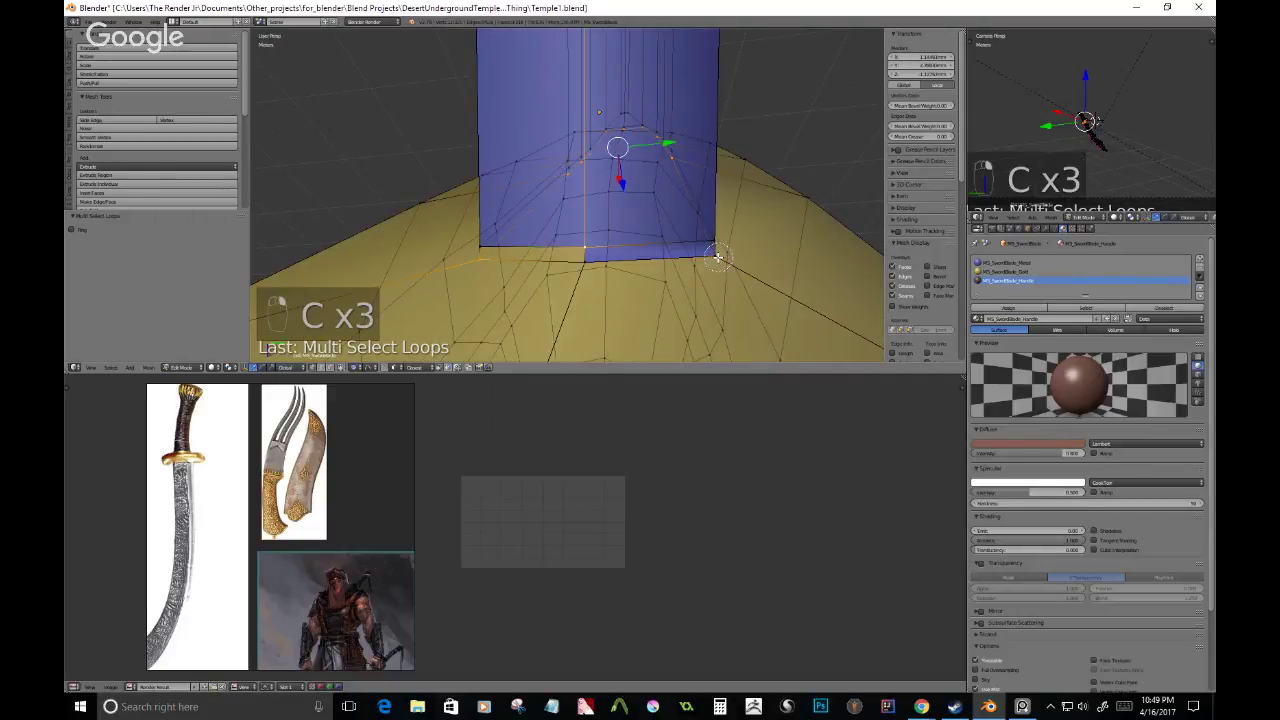
drag(717, 257, 717, 240)
key(ctrl+e)
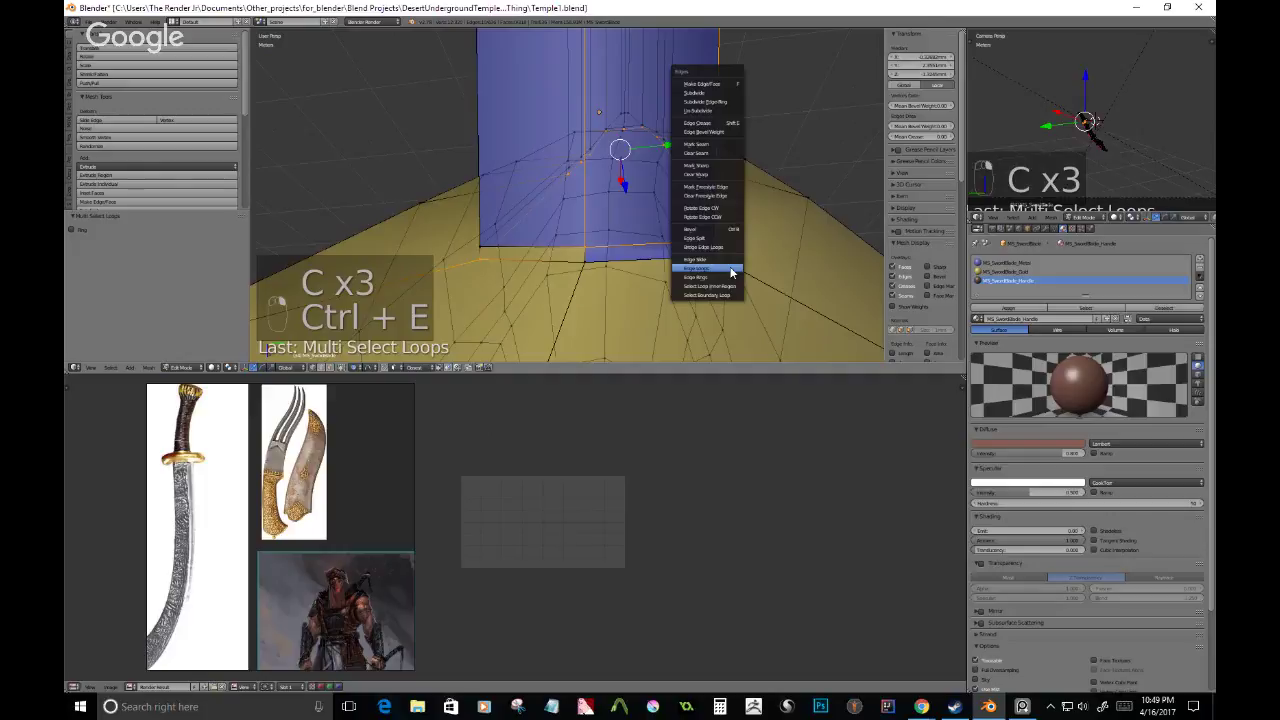
click(730, 269)
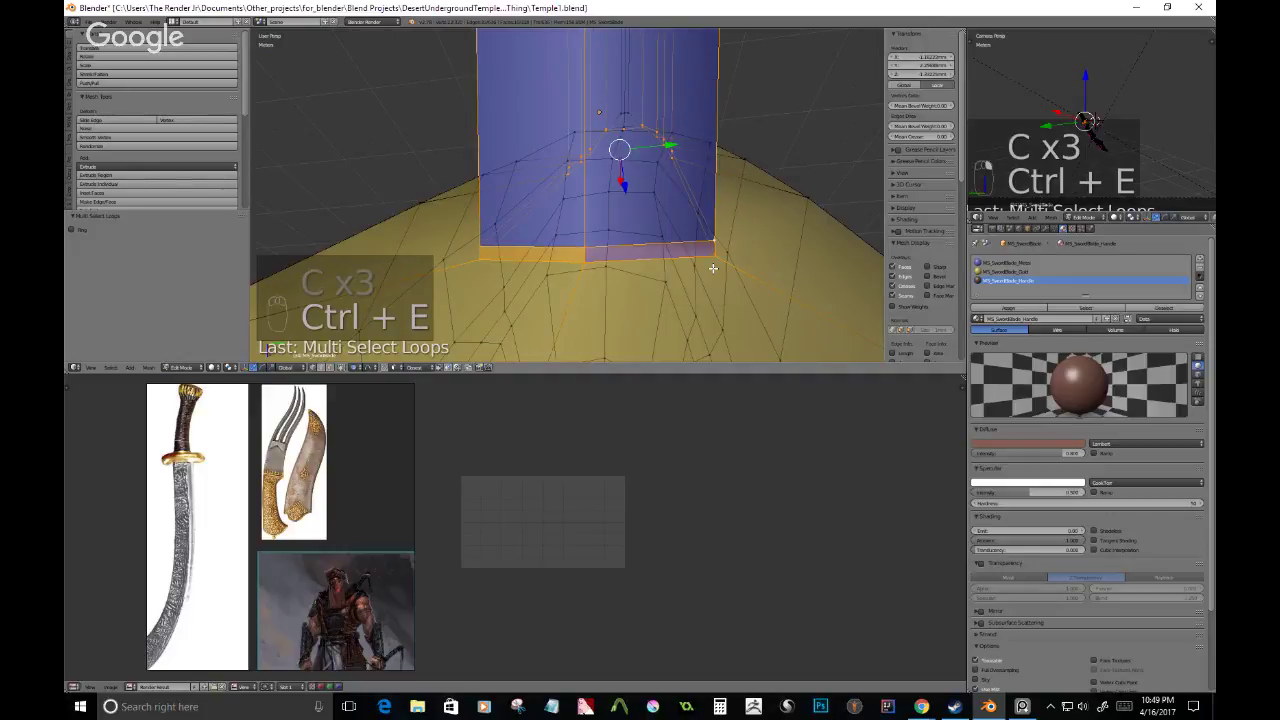
- Assign the sword blade's Metal material to the selected strip at the blade's base beside the guard
scroll(713, 268, down, 8)
middle_drag(713, 268, 670, 228)
scroll(621, 242, up, 7)
click(1006, 262)
click(1003, 308)
- Extend the edges at the blade's base to edge loops and mark them as a seam
key(ctrl+e)
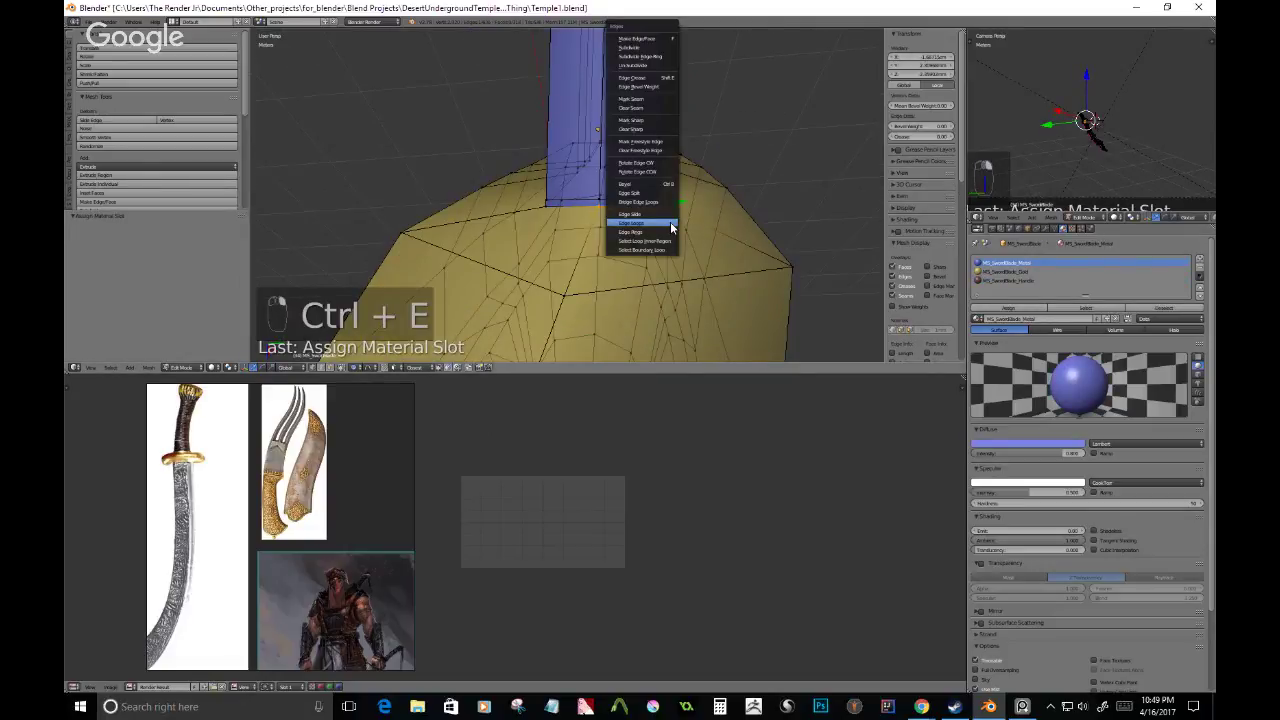
click(671, 228)
key(ctrl+e)
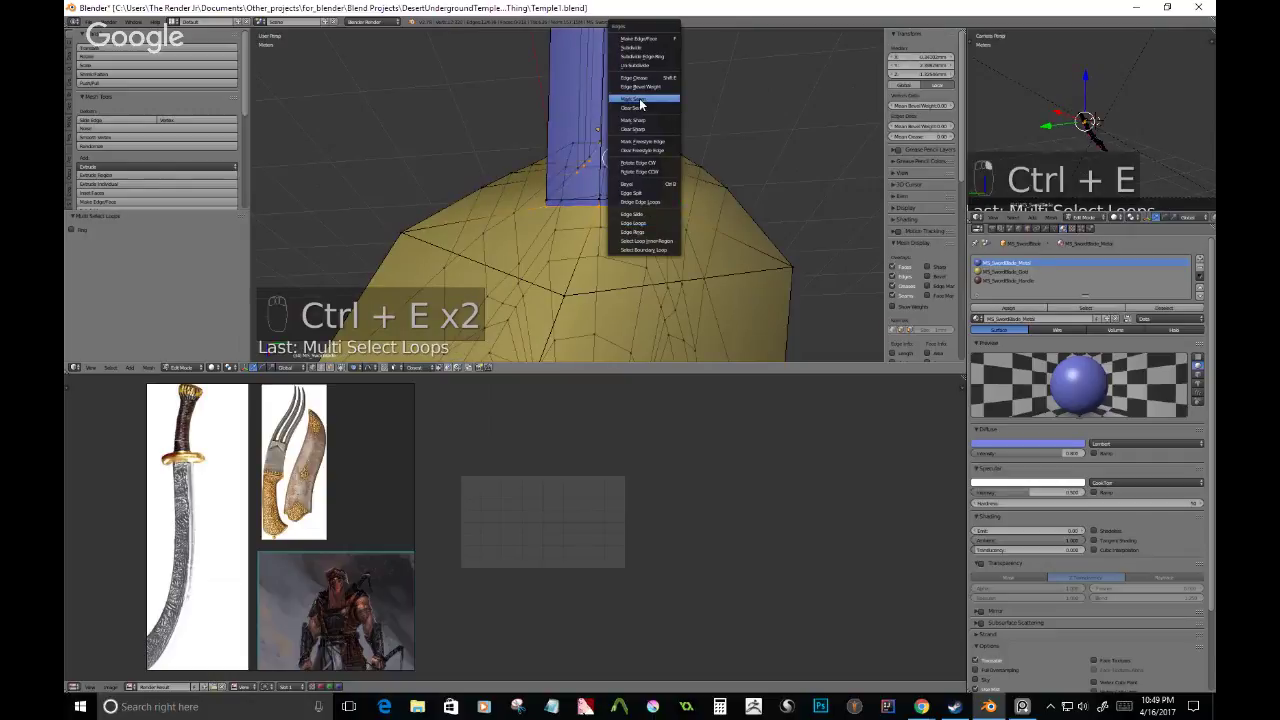
click(638, 99)
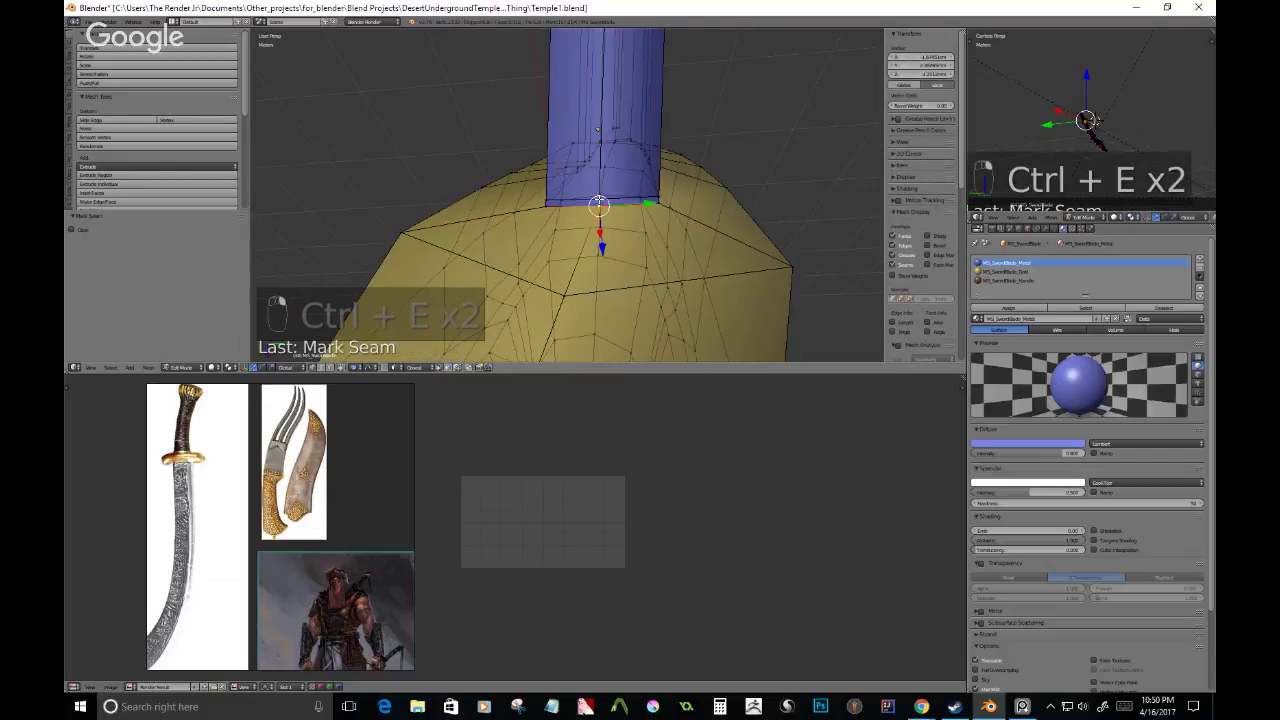
- Select the central edge along the blade's unseamed side and extend it to a full lengthwise edge loop
key(ctrl+e)
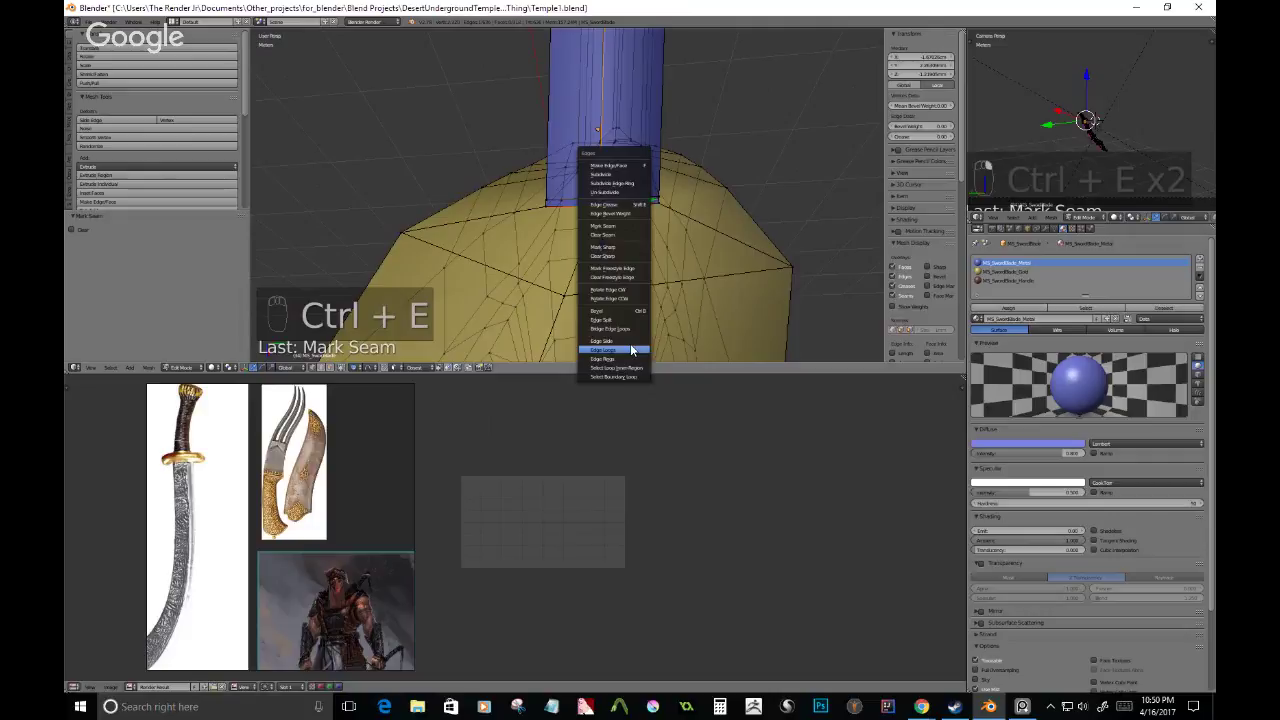
click(630, 349)
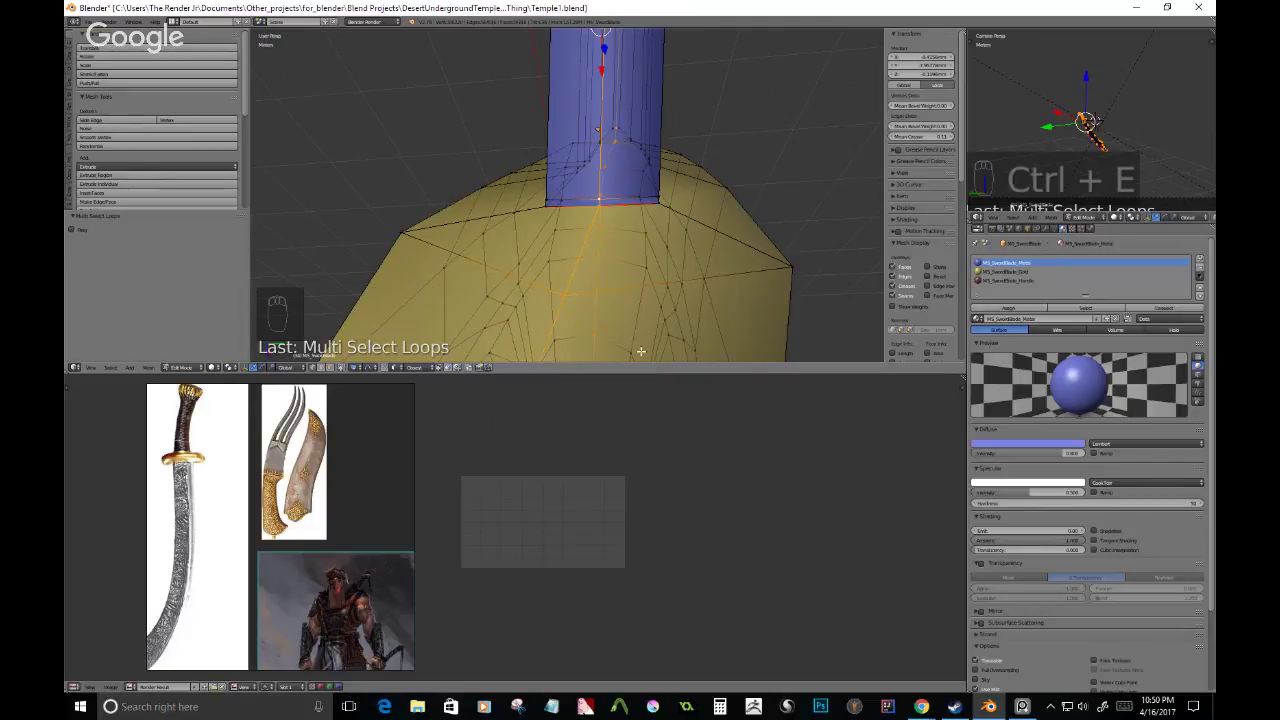
scroll(626, 226, down, 5)
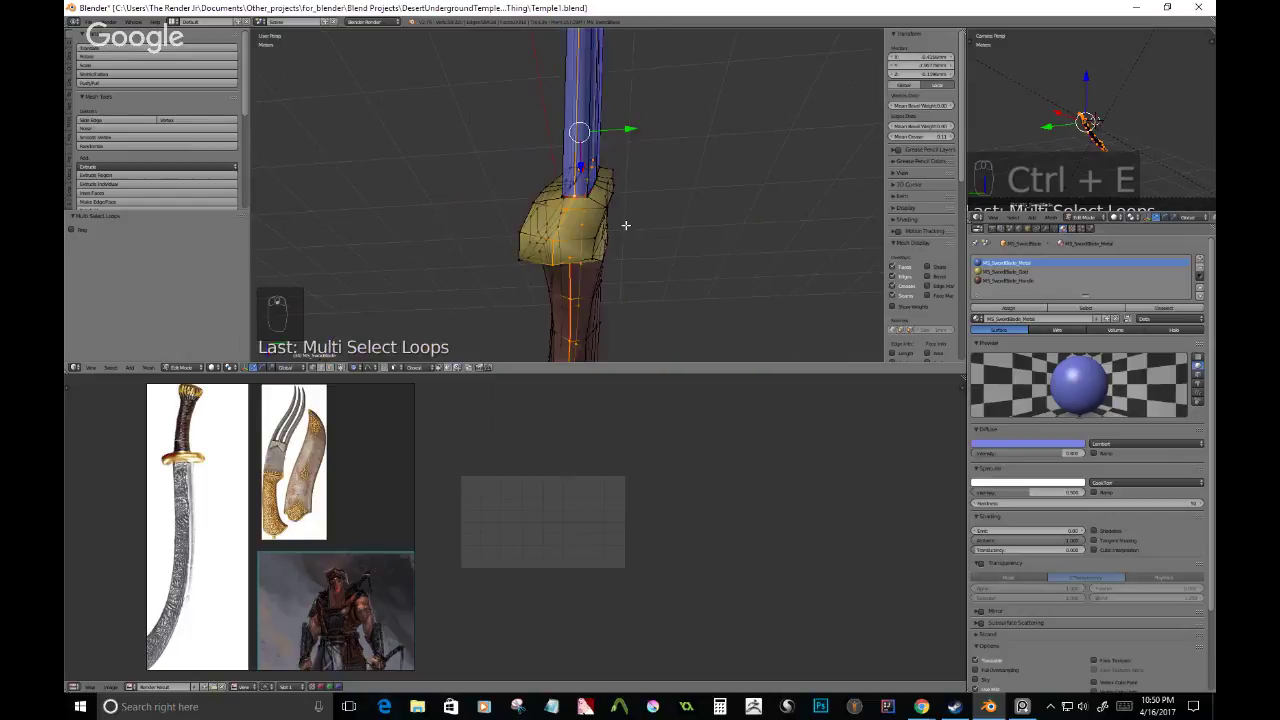
middle_drag(626, 226, 609, 283)
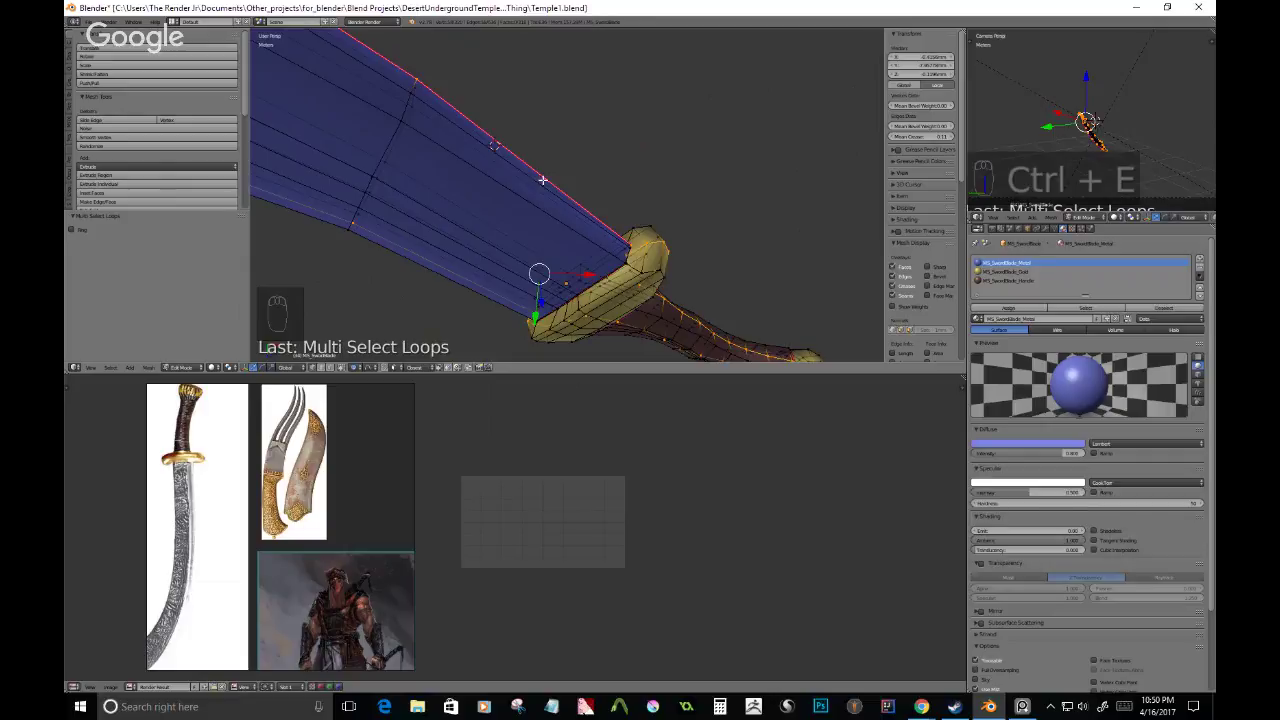
middle_drag(541, 180, 663, 269)
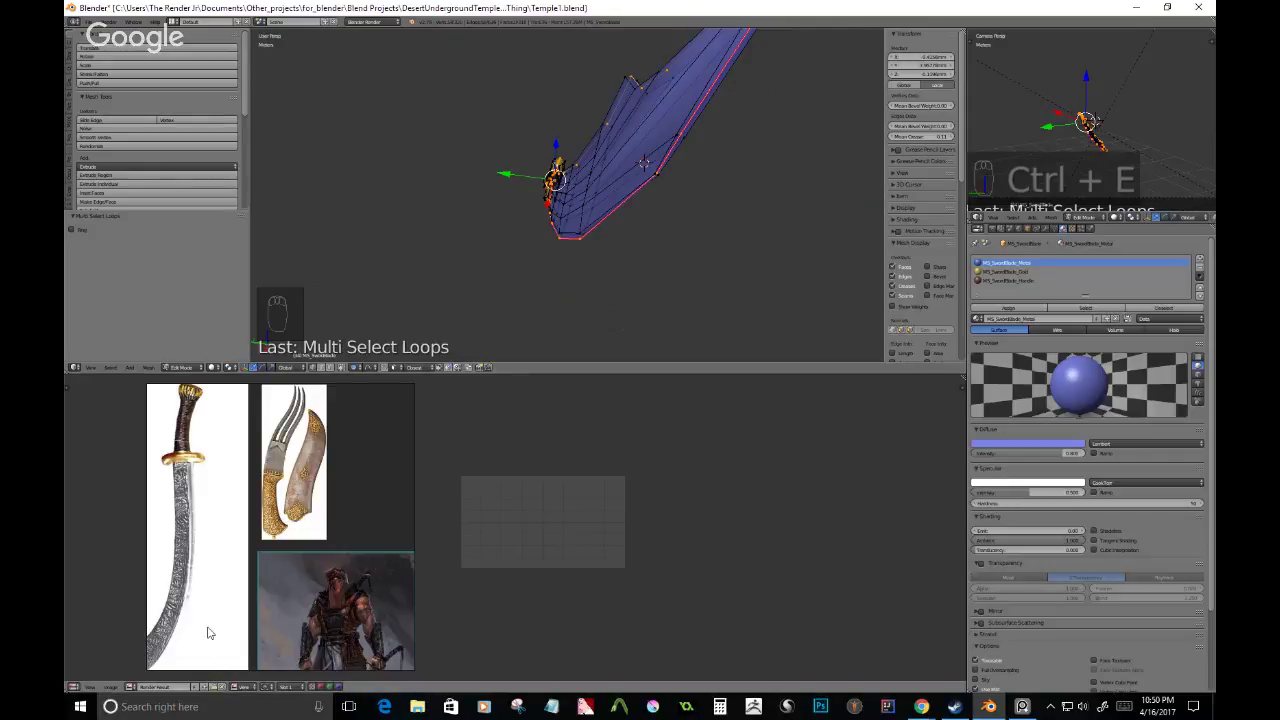
- Examine the blade's engraved surface and plain cutting edge in the curved sword reference image
scroll(229, 611, up, 5)
middle_drag(187, 519, 398, 555)
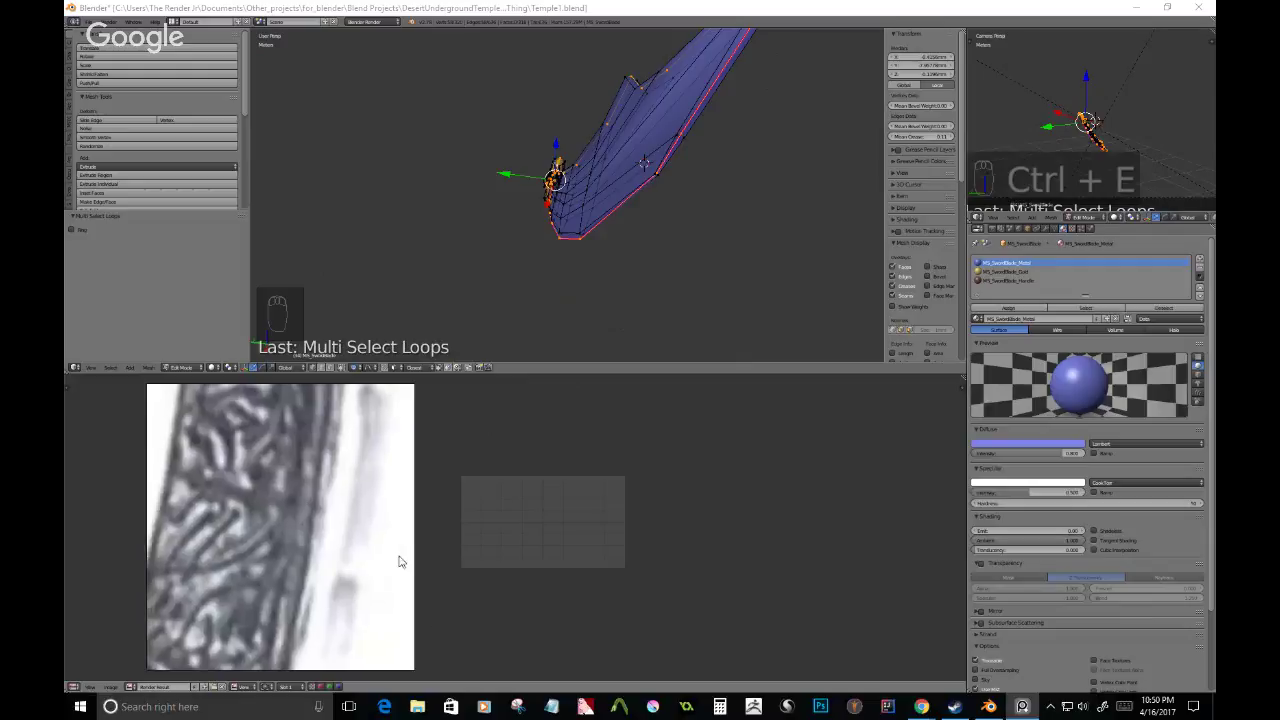
scroll(341, 615, down, 4)
scroll(350, 458, down, 1)
scroll(357, 539, up, 2)
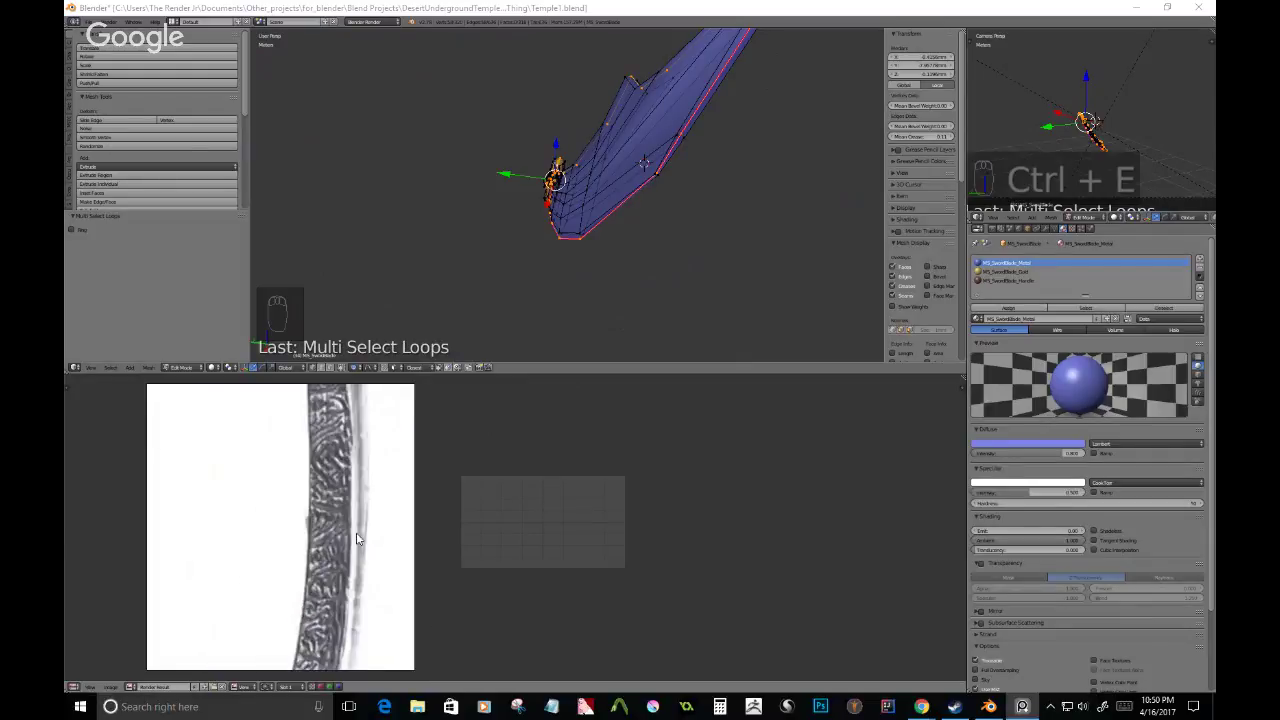
scroll(350, 500, down, 3)
scroll(312, 562, up, 4)
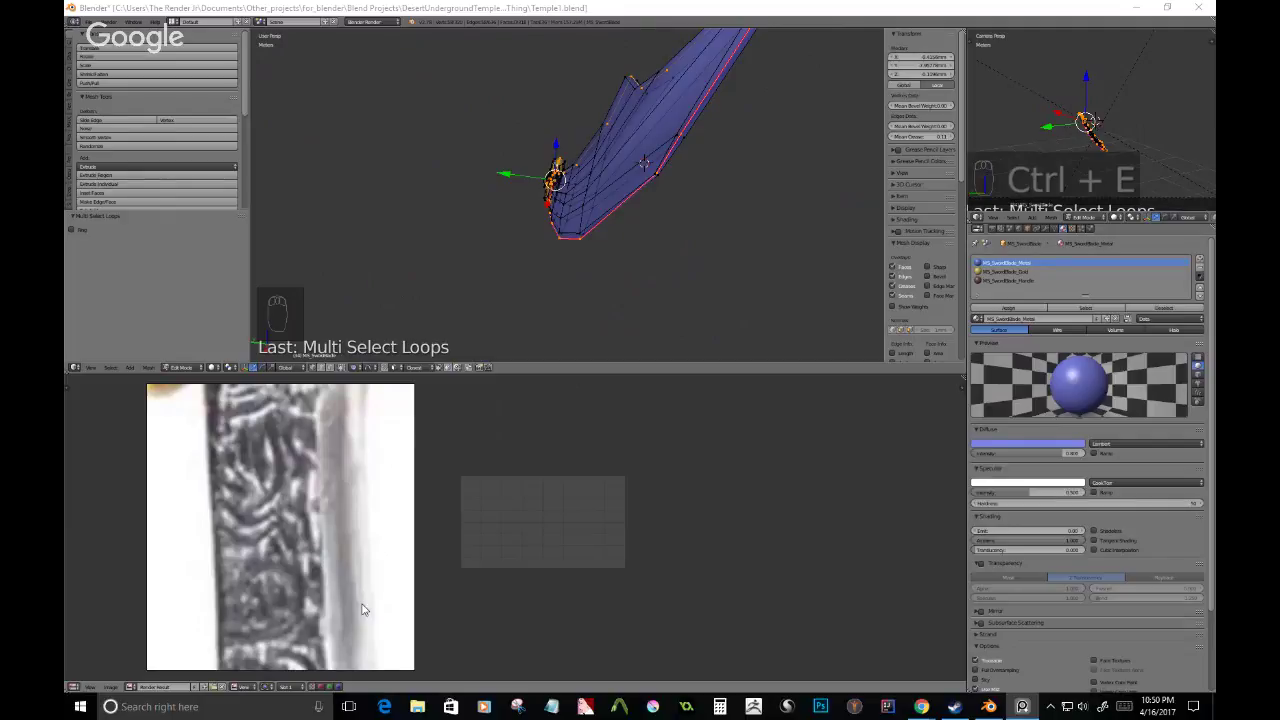
scroll(365, 600, down, 1)
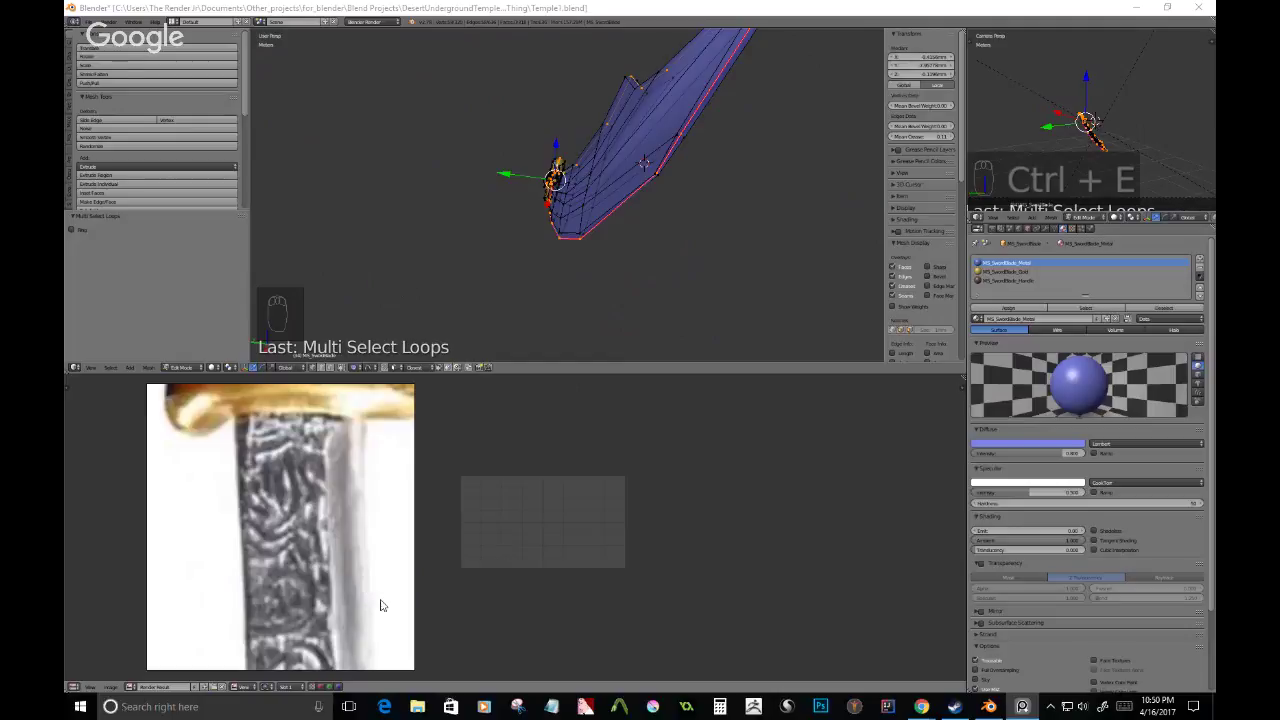
- Remove the handle and guard parts from the lengthwise loop selection with circle select, keeping the blade's edges
mouse_move(640, 143)
middle_down()
mouse_move(665, 160)
mouse_move(650, 160)
middle_up()
key(c)
mouse_move(731, 183)
middle_down()
mouse_move(568, 173)
mouse_move(470, 117)
mouse_move(620, 195)
mouse_move(590, 188)
middle_up()
right_click(470, 117)
key(c)
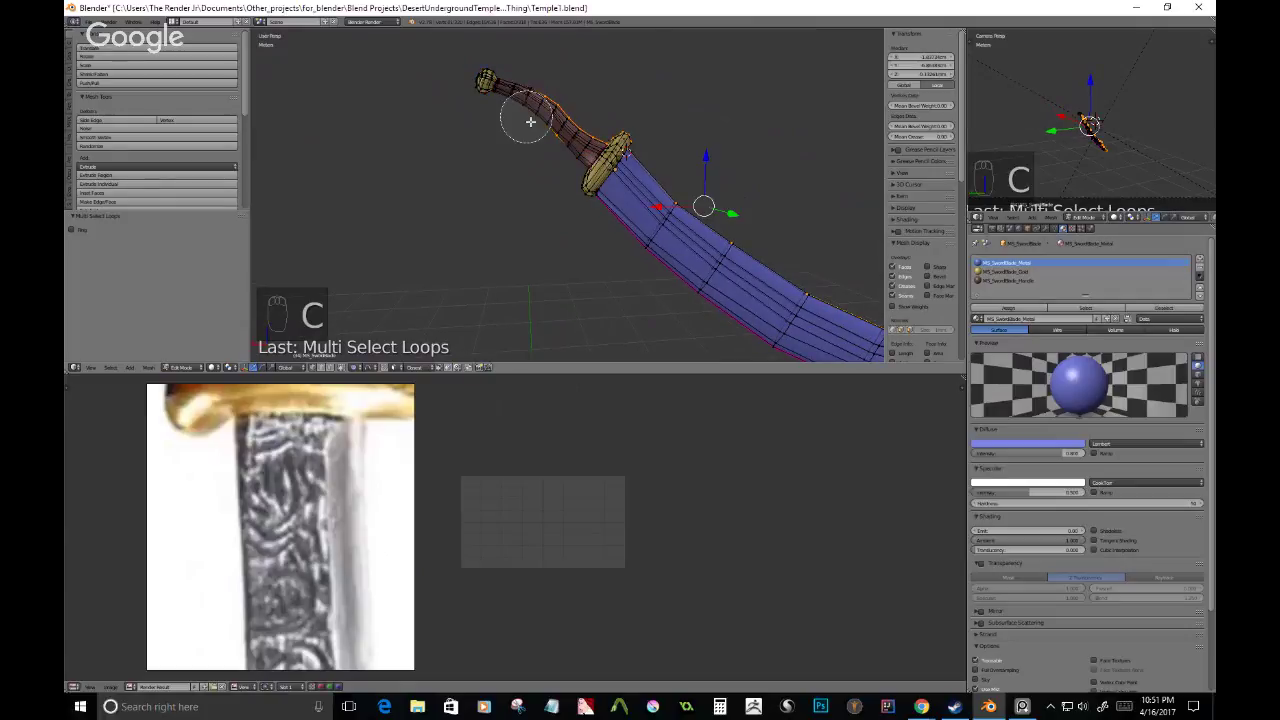
middle_drag(530, 121, 541, 90)
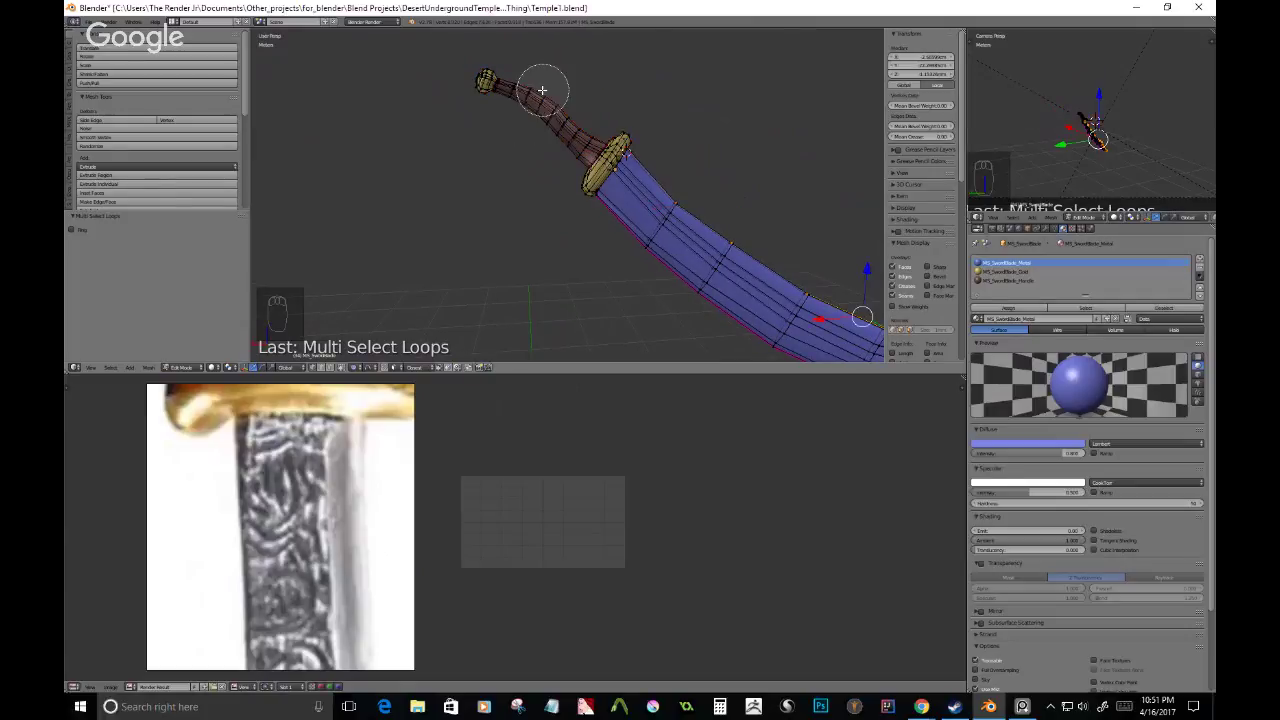
right_click(542, 90)
middle_drag(578, 200, 575, 260)
shift+right_click(565, 251)
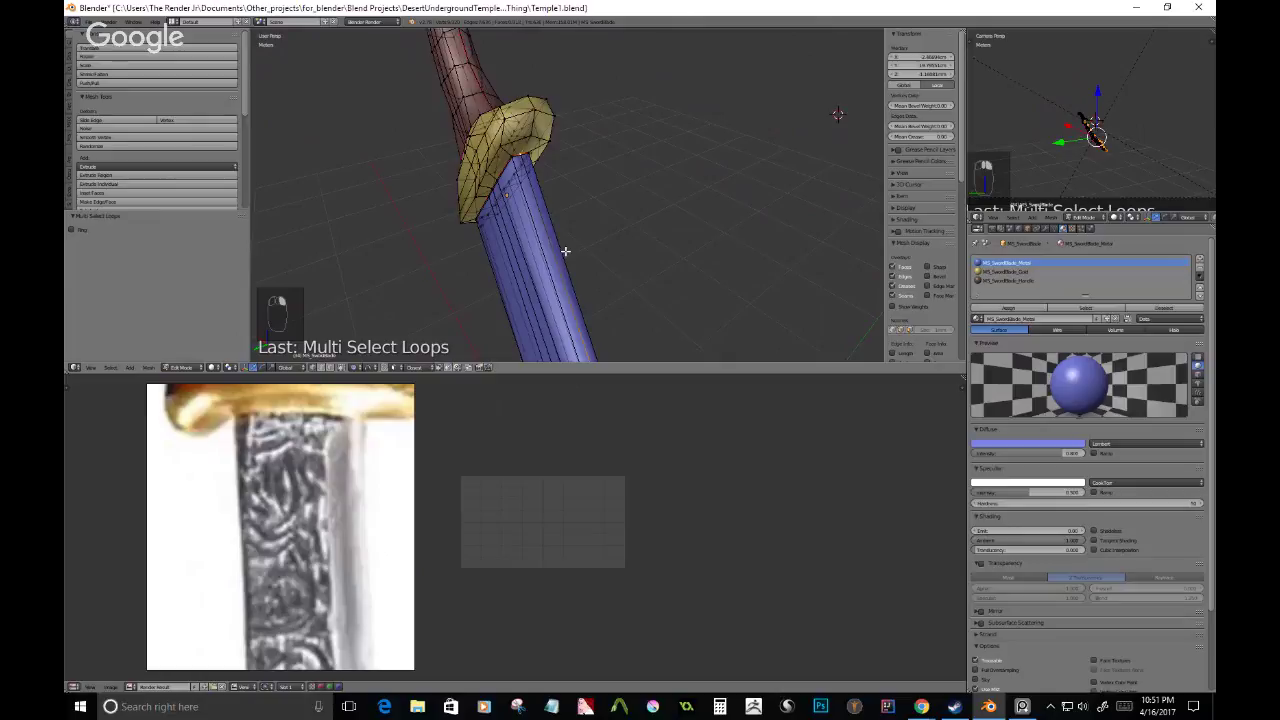
middle_drag(565, 251, 537, 151)
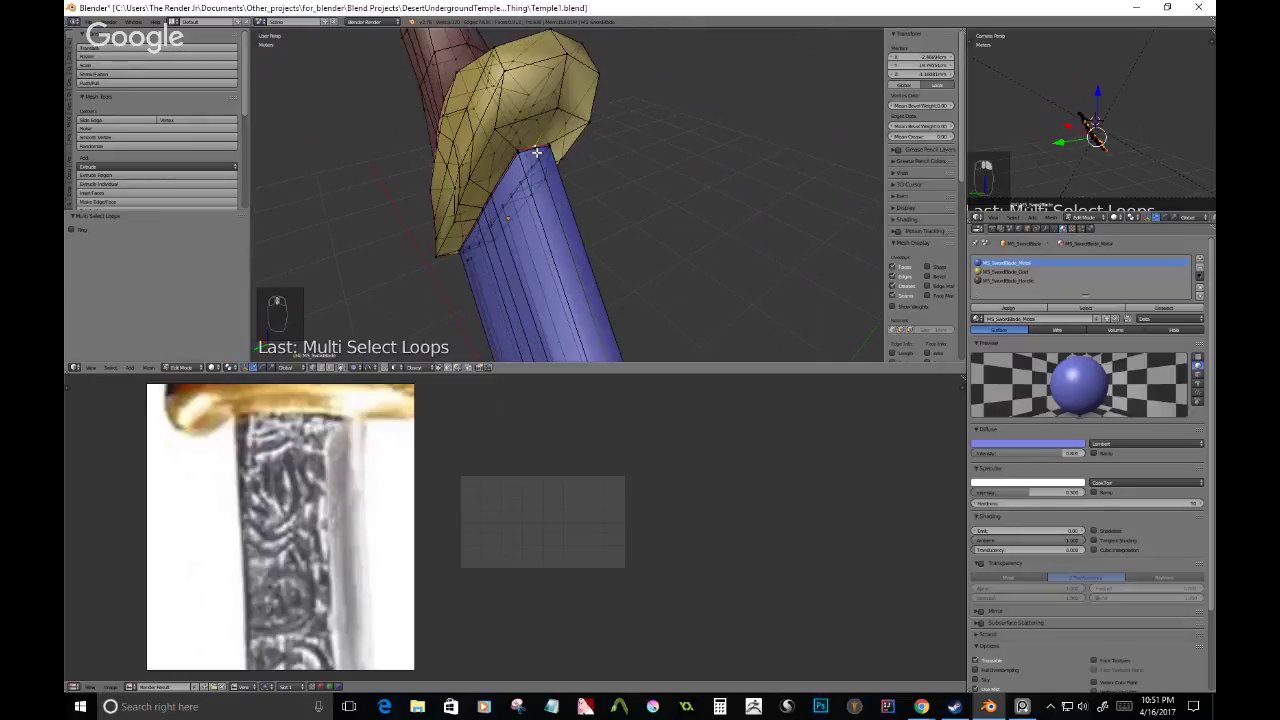
scroll(595, 286, down, 8)
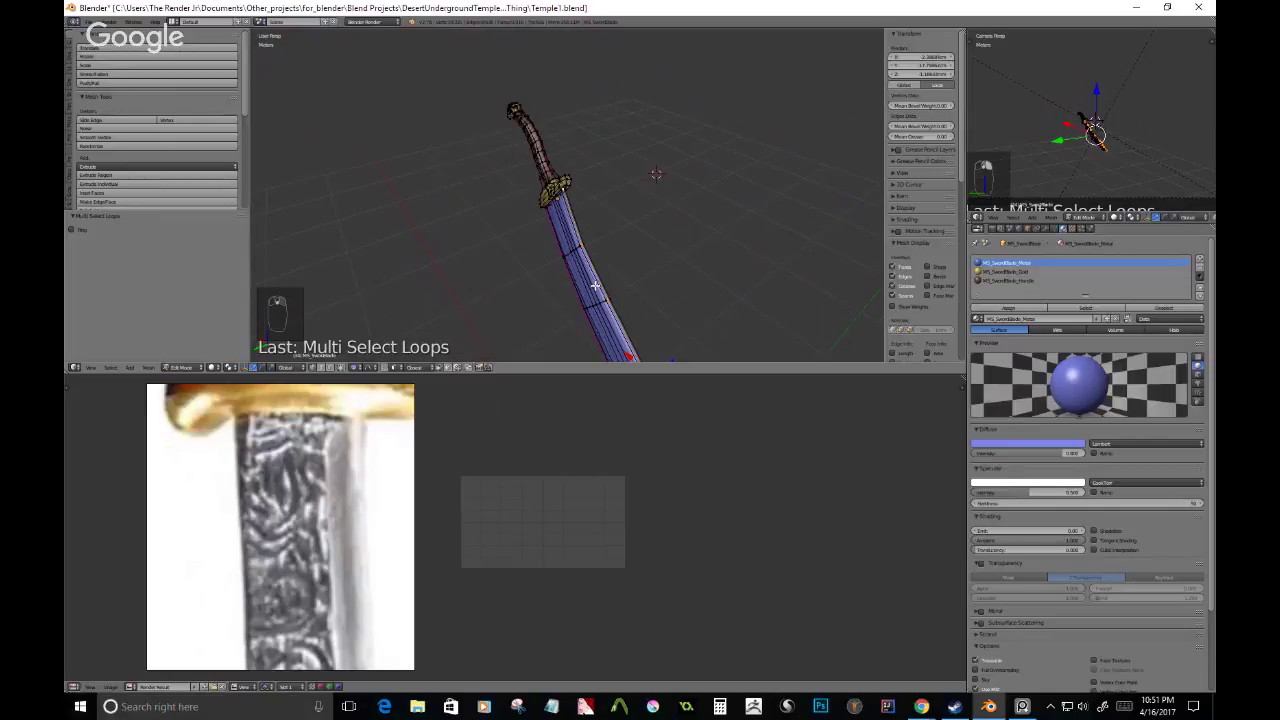
- Mark the selected lengthwise edges of the blade, from the guard to the tip, as a seam
middle_drag(595, 286, 579, 184)
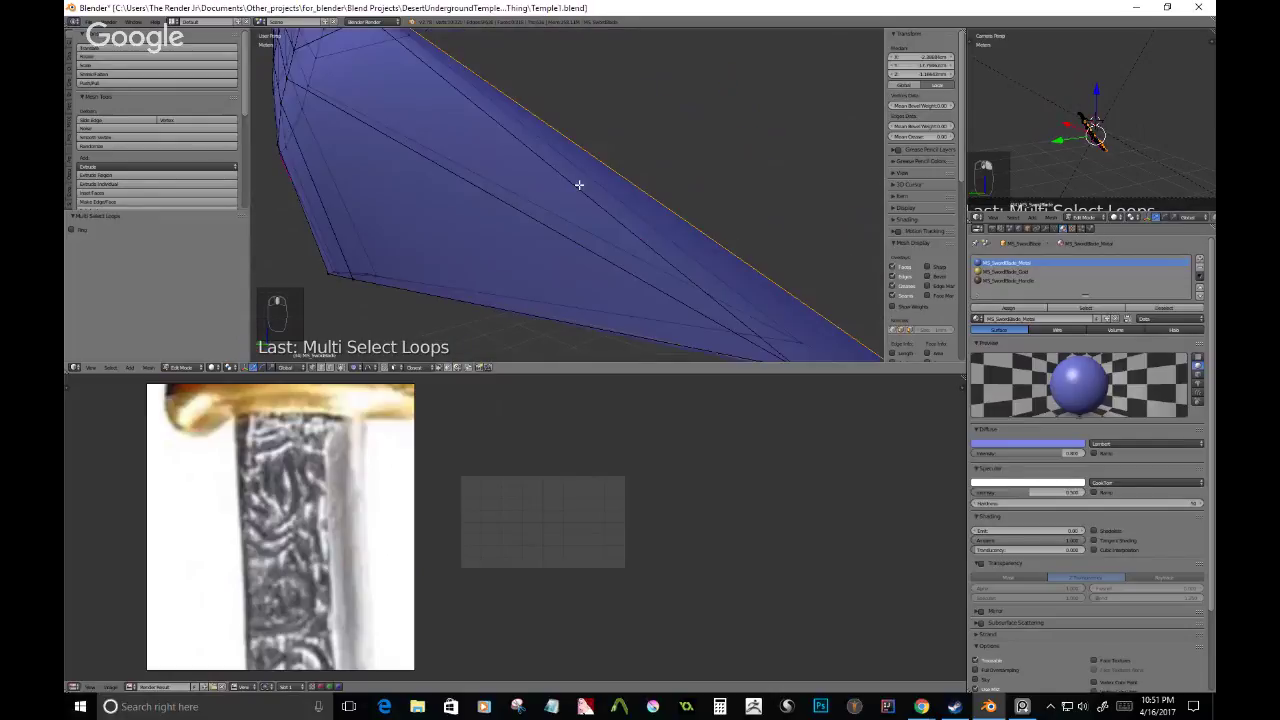
scroll(579, 184, down, 3)
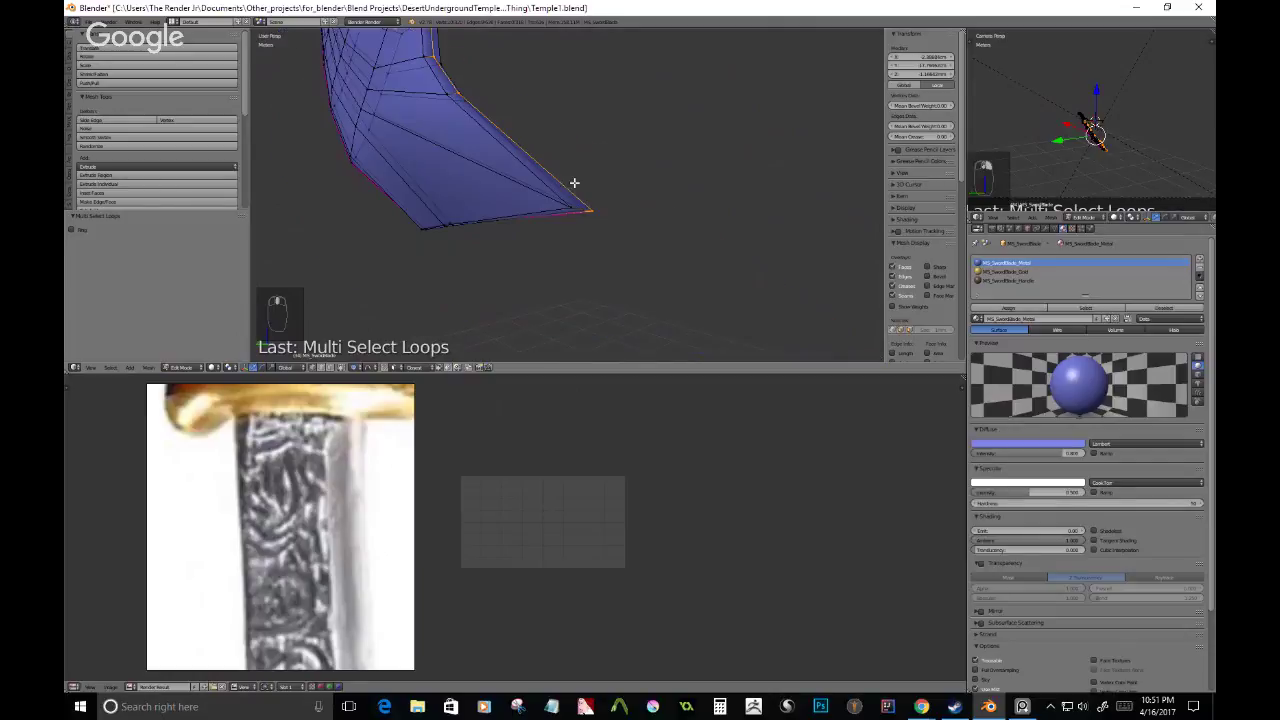
key(ctrl+e)
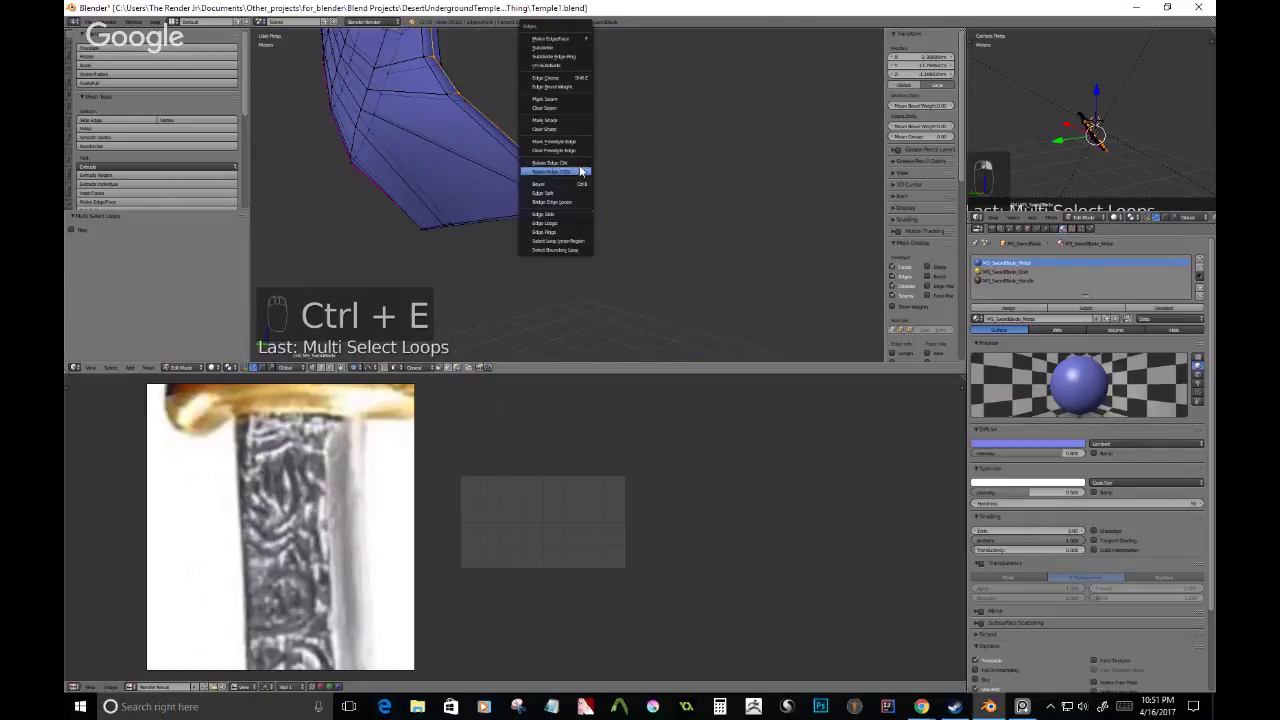
click(588, 98)
scroll(642, 240, down, 5)
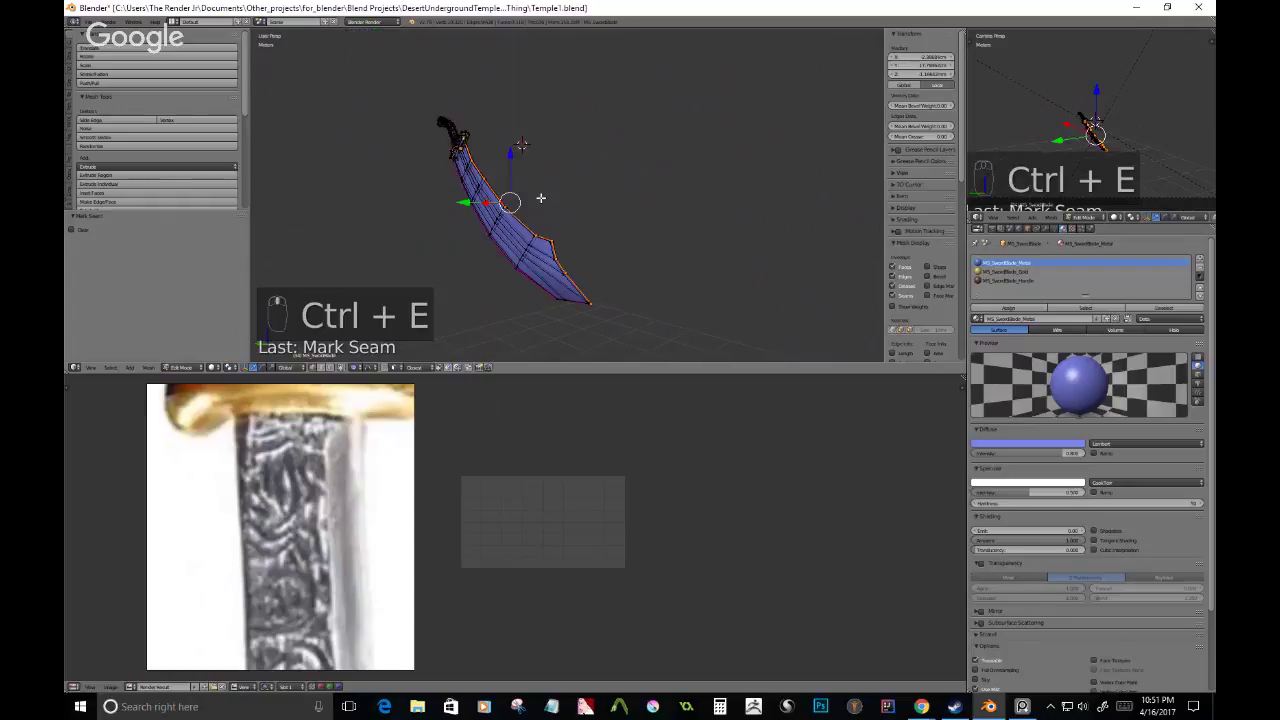
- Select the edge path across the guard between the blade and the handle and mark it as a seam
middle_drag(540, 198, 473, 184)
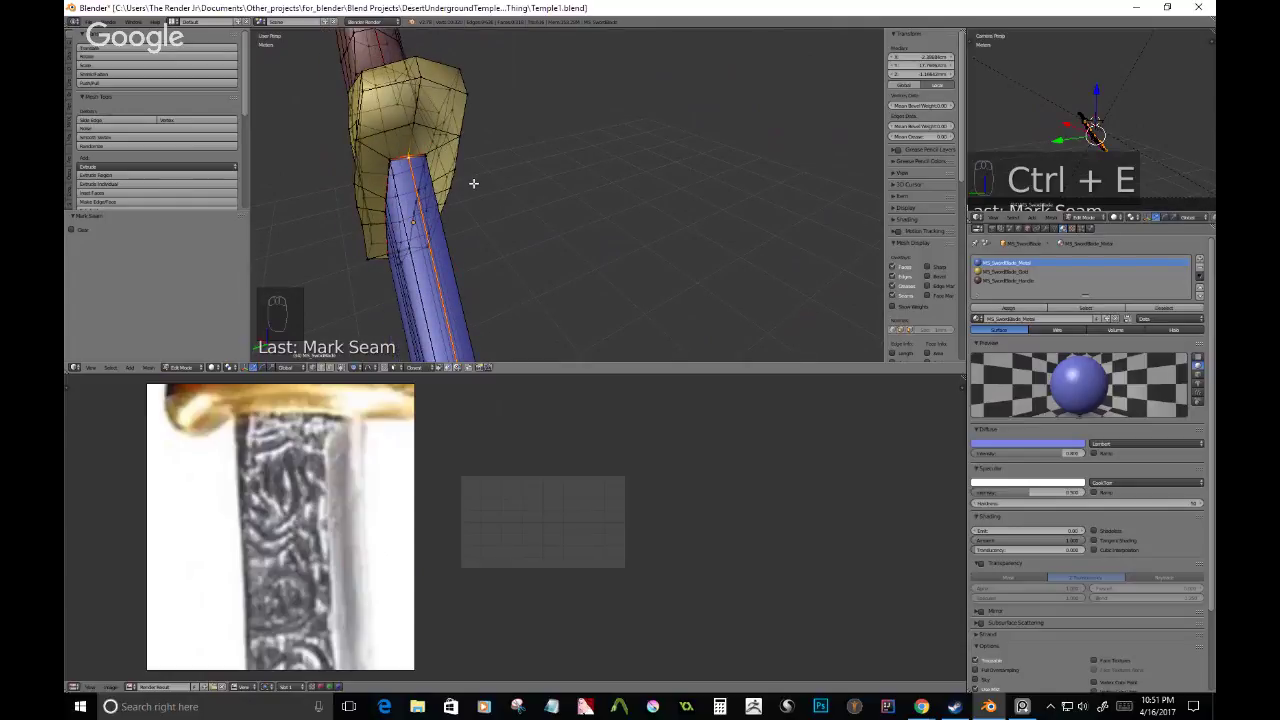
right_click(409, 152)
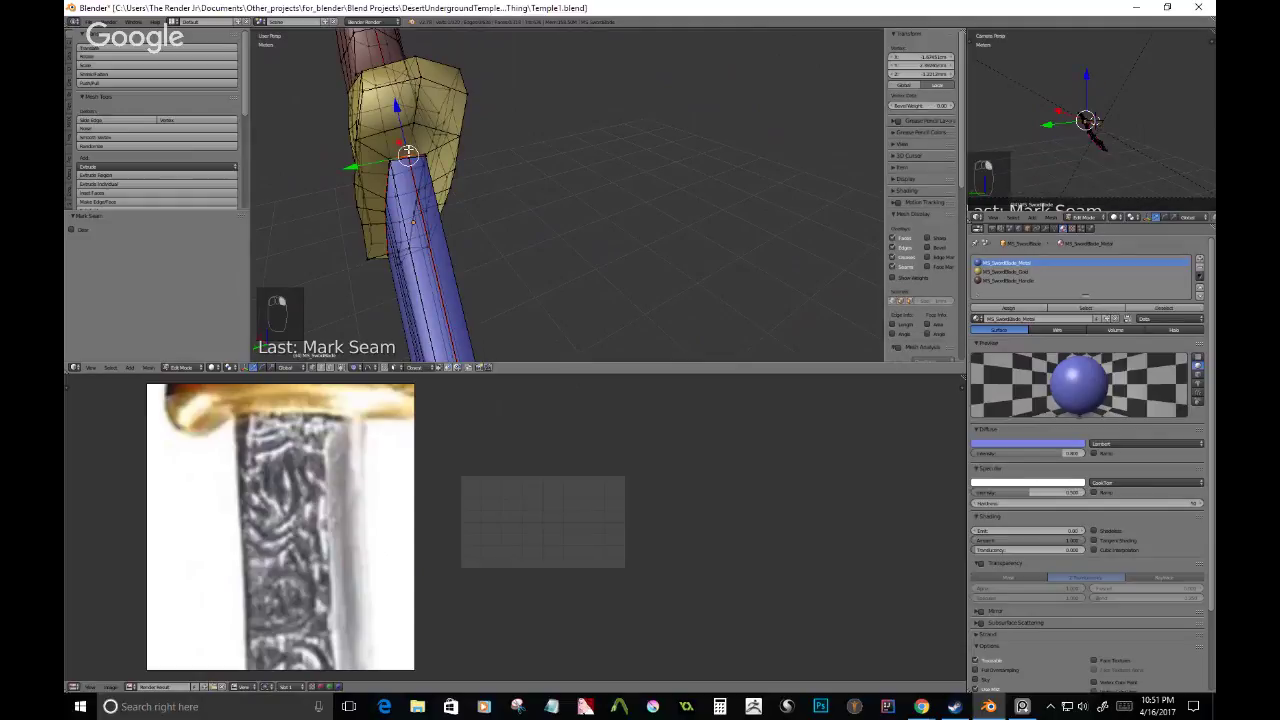
shift+right_click(424, 155)
middle_drag(424, 155, 383, 234)
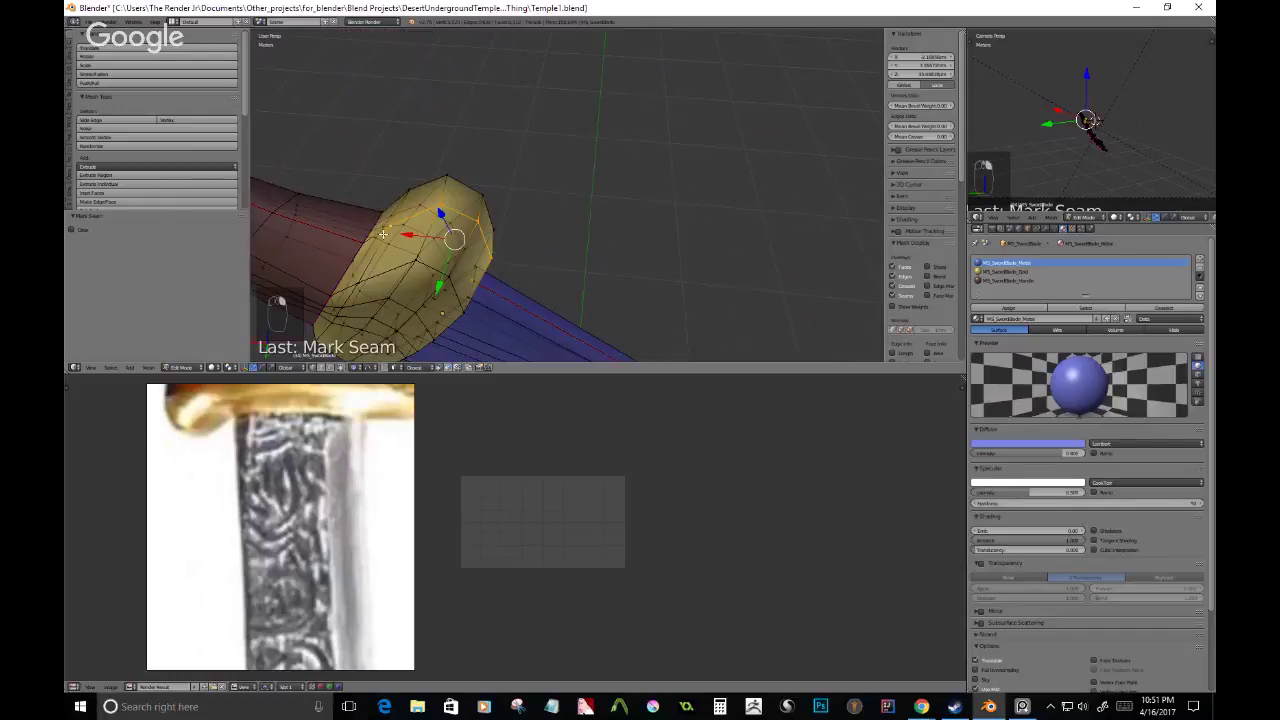
alt+right_click(383, 234)
key(ctrl+e)
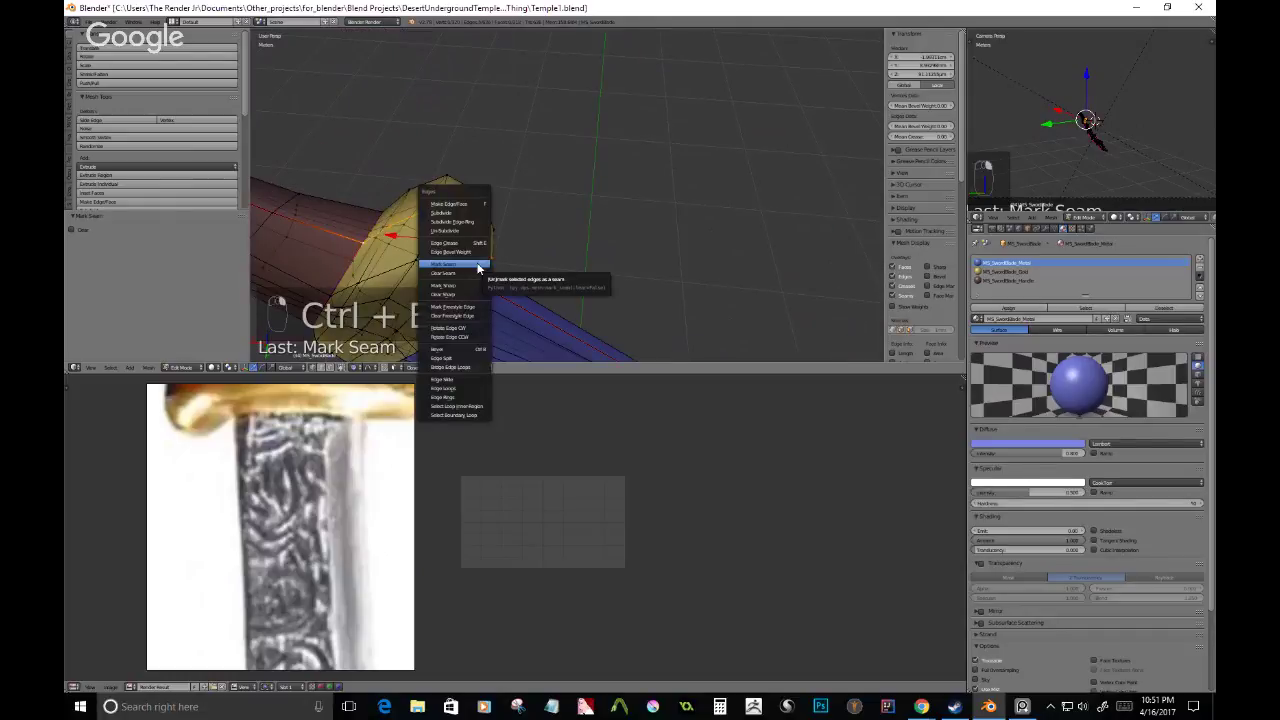
click(478, 265)
- Deselect the whole mesh and save the file over Temple1.blend
middle_drag(478, 265, 616, 246)
key(a)
key(ctrl+s)
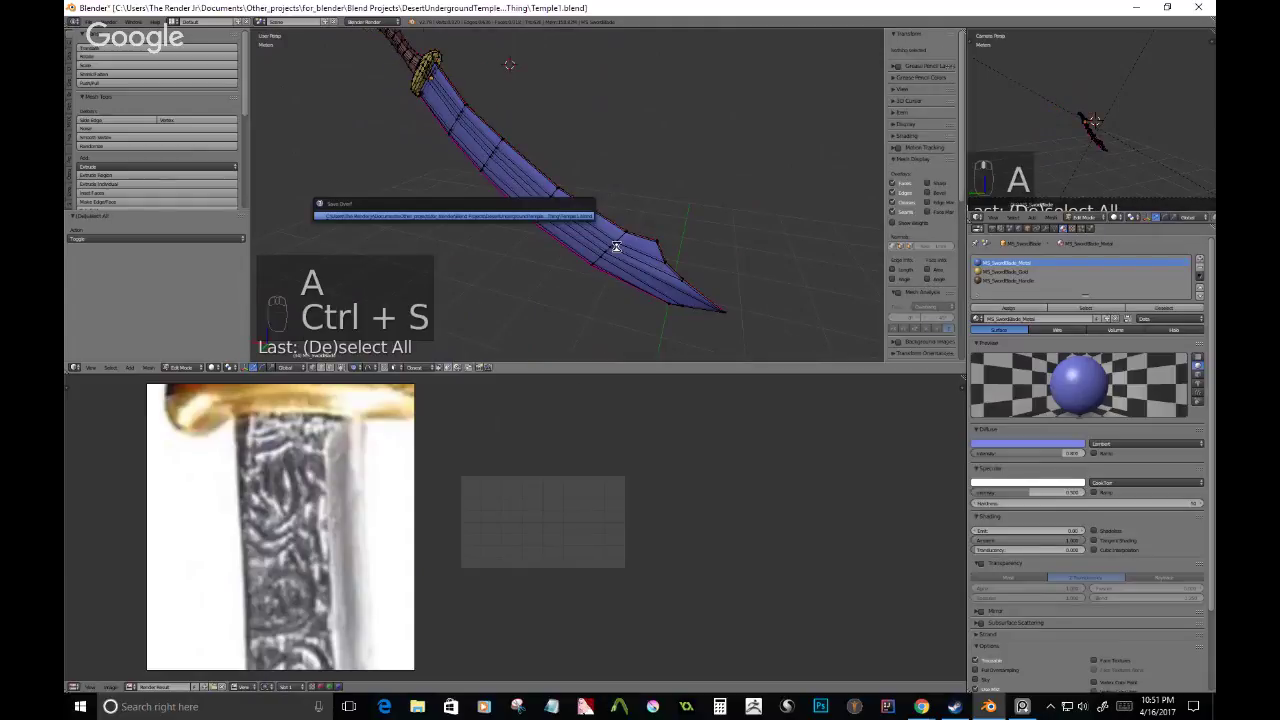
- Unwrap the entire sword mesh along its seams, deselect everything and return to Object Mode
key(a)
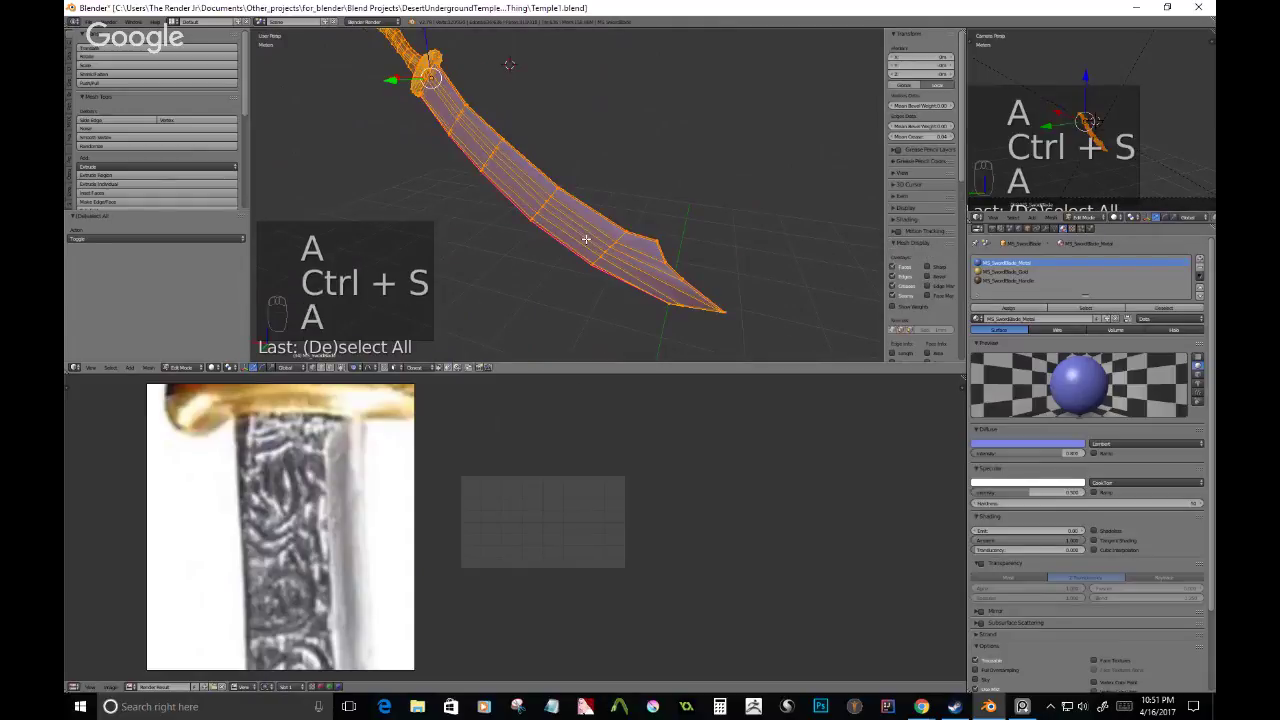
key(u)
click(628, 300)
click(130, 686)
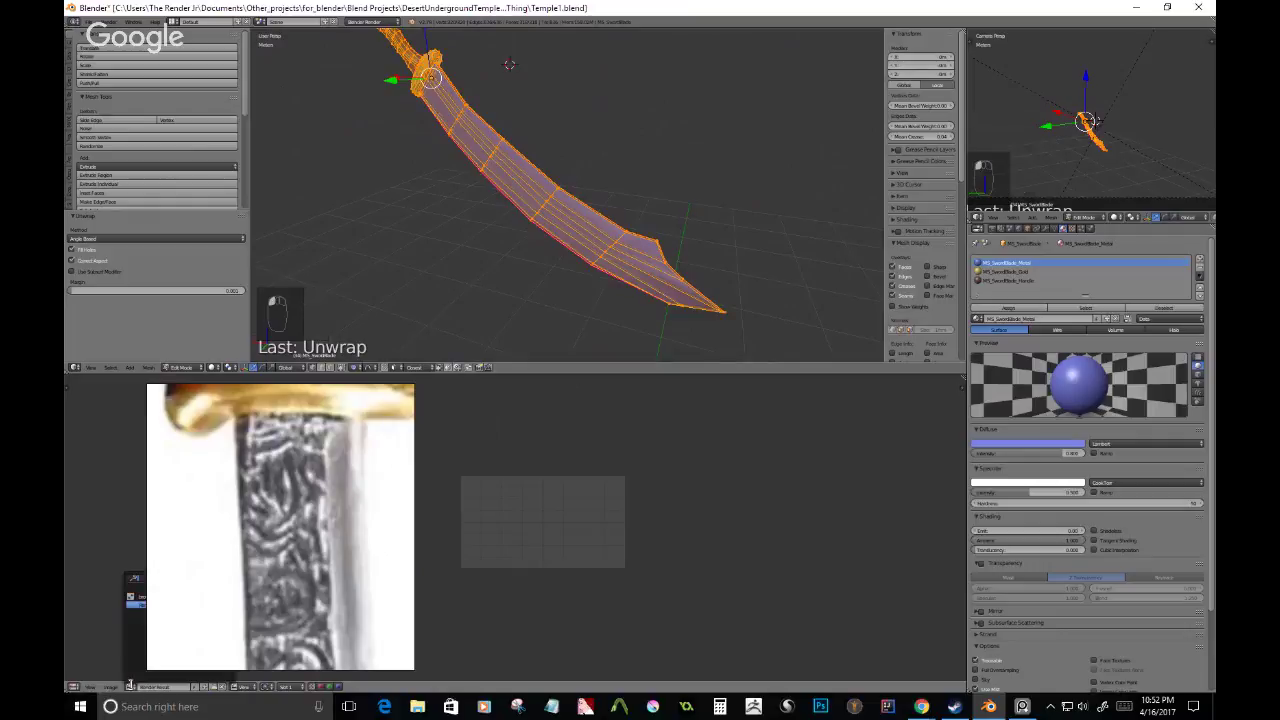
click(492, 548)
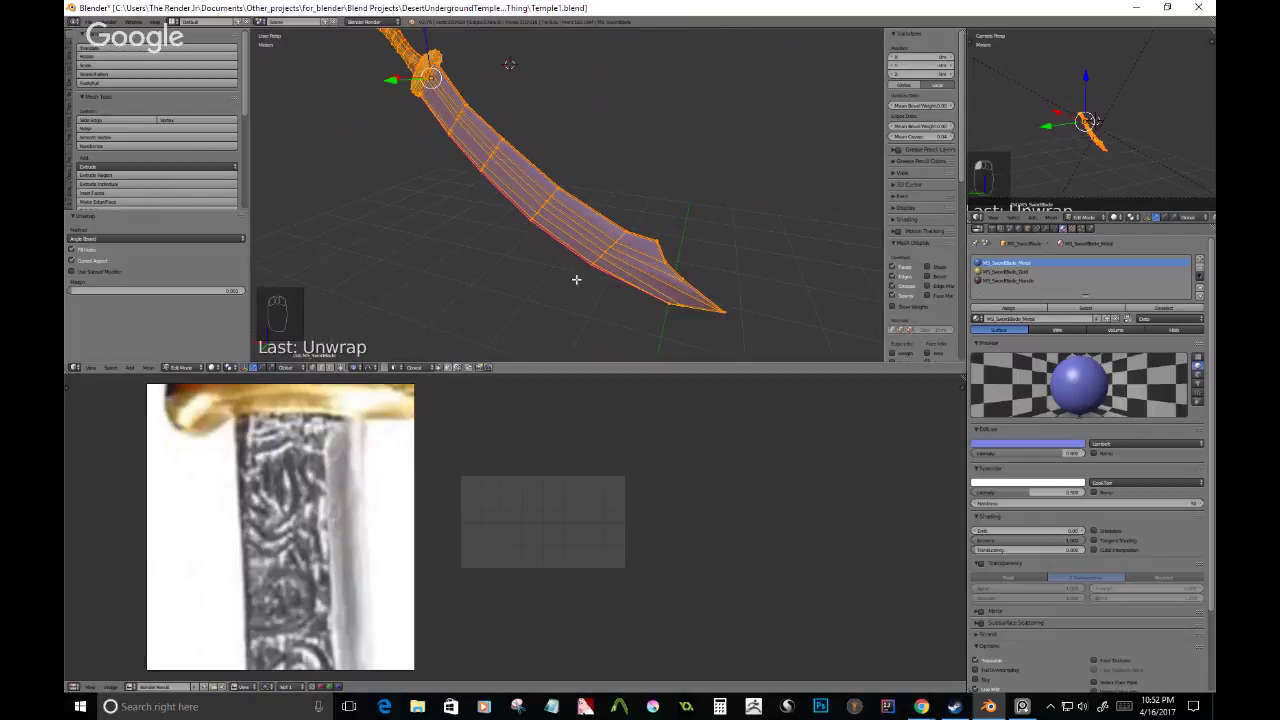
key(a)
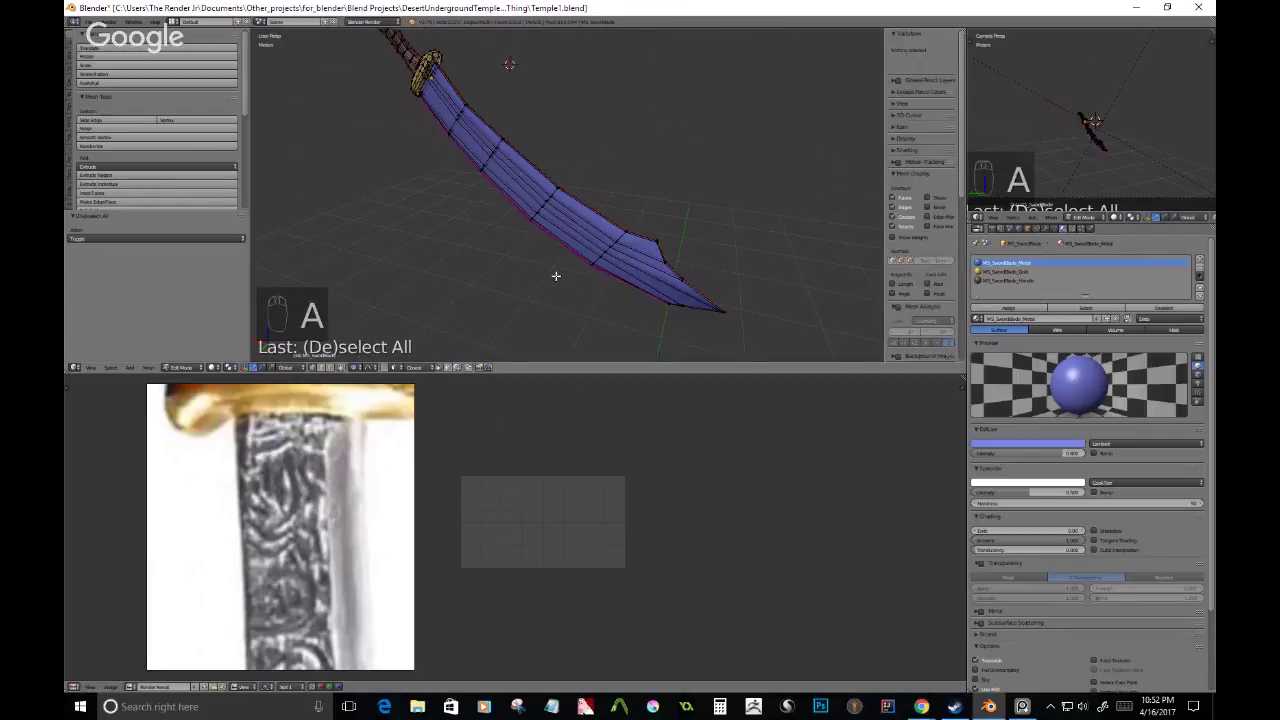
key(Tab)
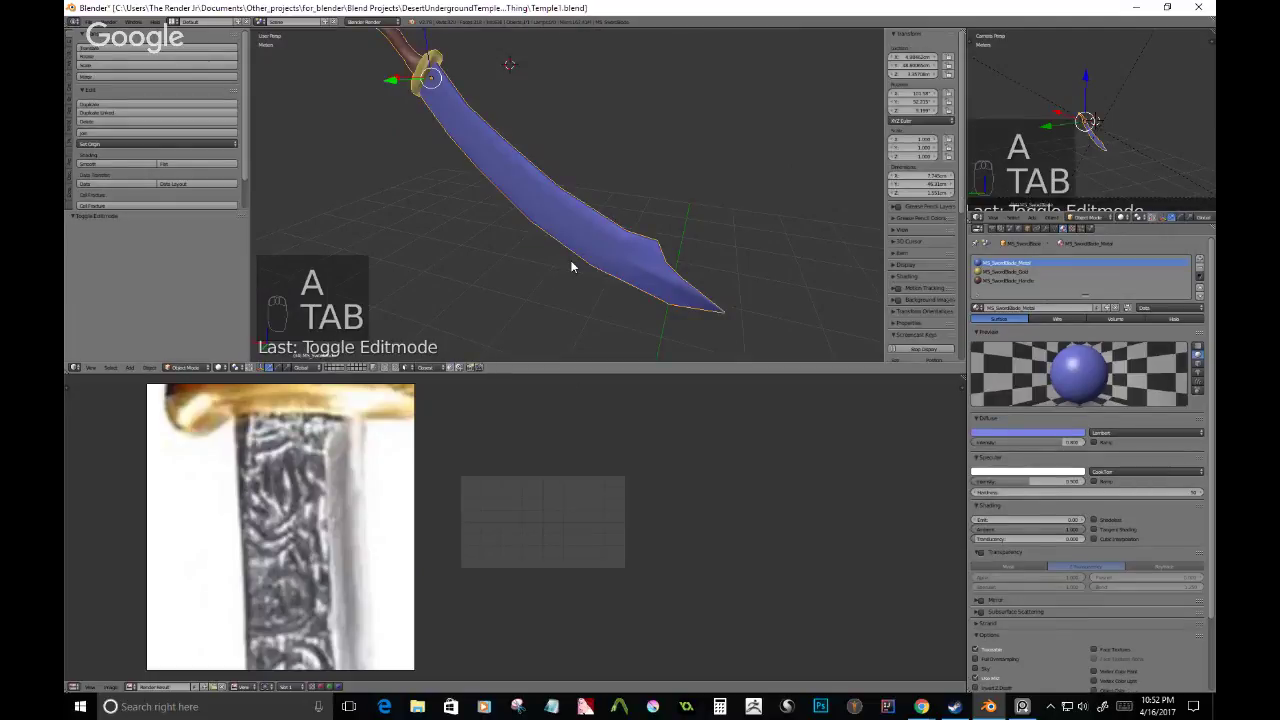
- Enter Edit Mode on the sword, select the whole mesh and unwrap it along its seams again
key(u)
key(a)
key(a)
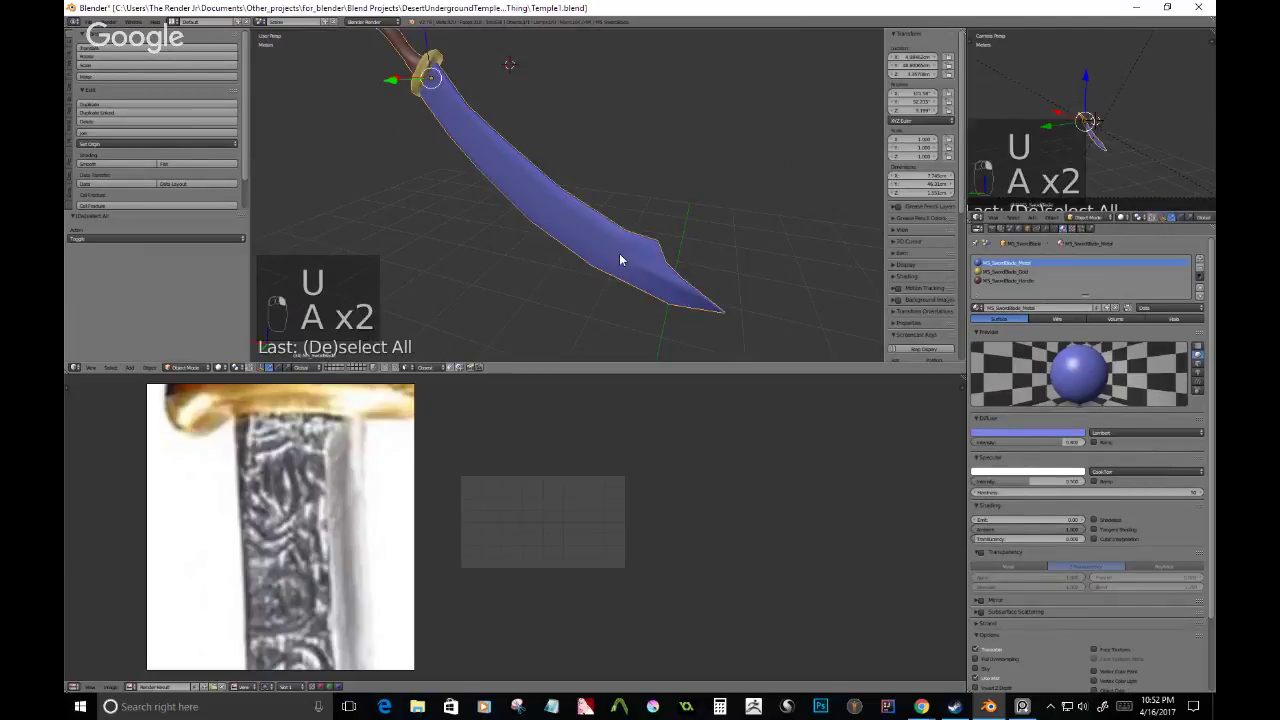
key(Tab)
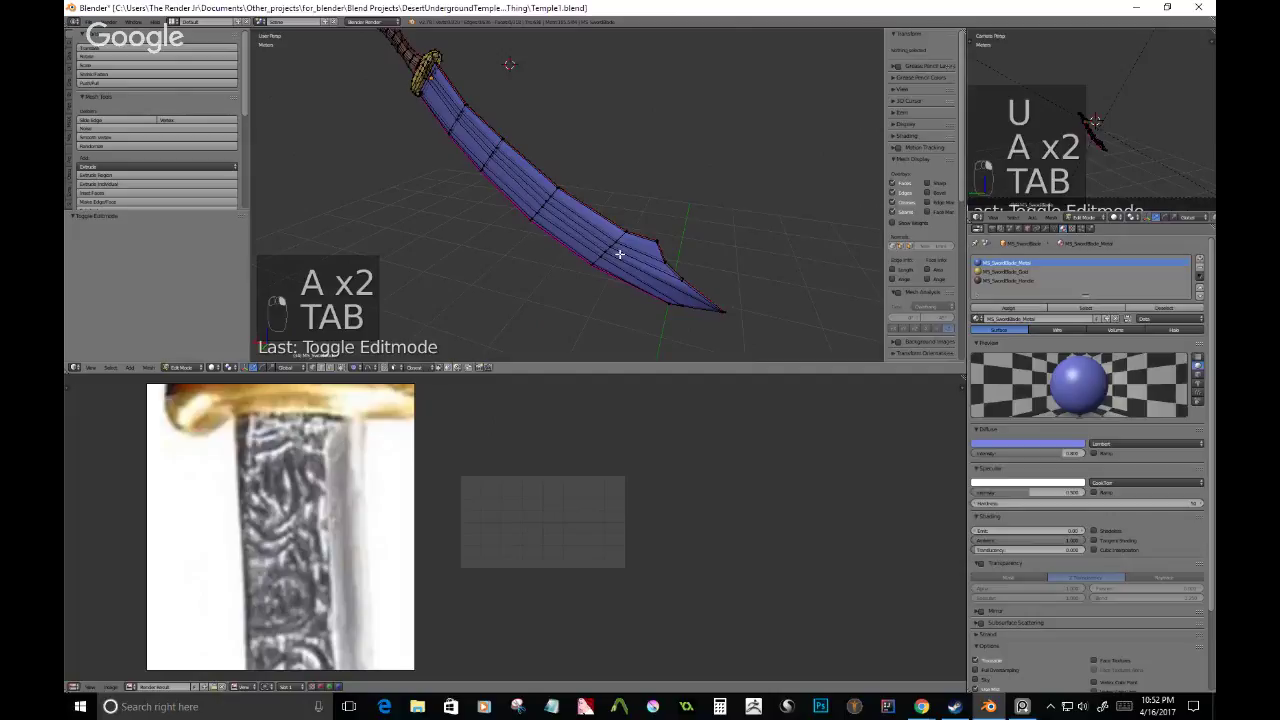
key(a)
key(a)
middle_drag(383, 557, 338, 553)
middle_drag(569, 178, 585, 192)
key(u)
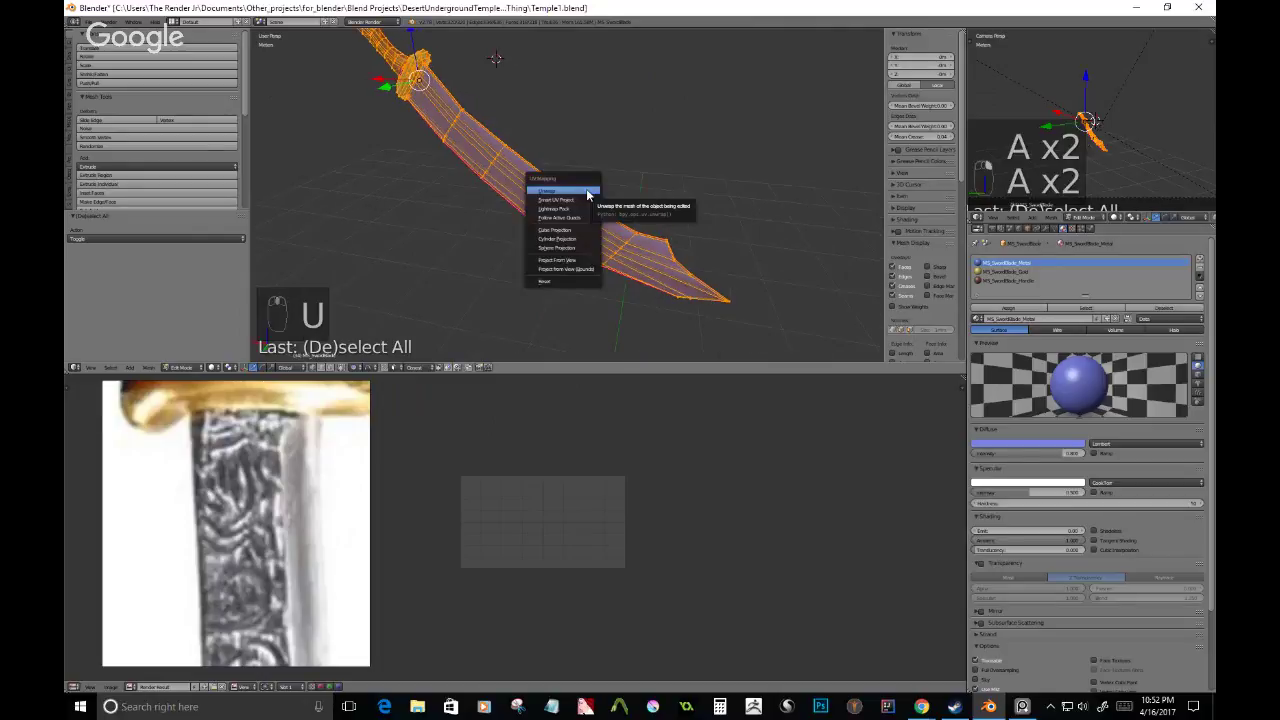
click(588, 191)
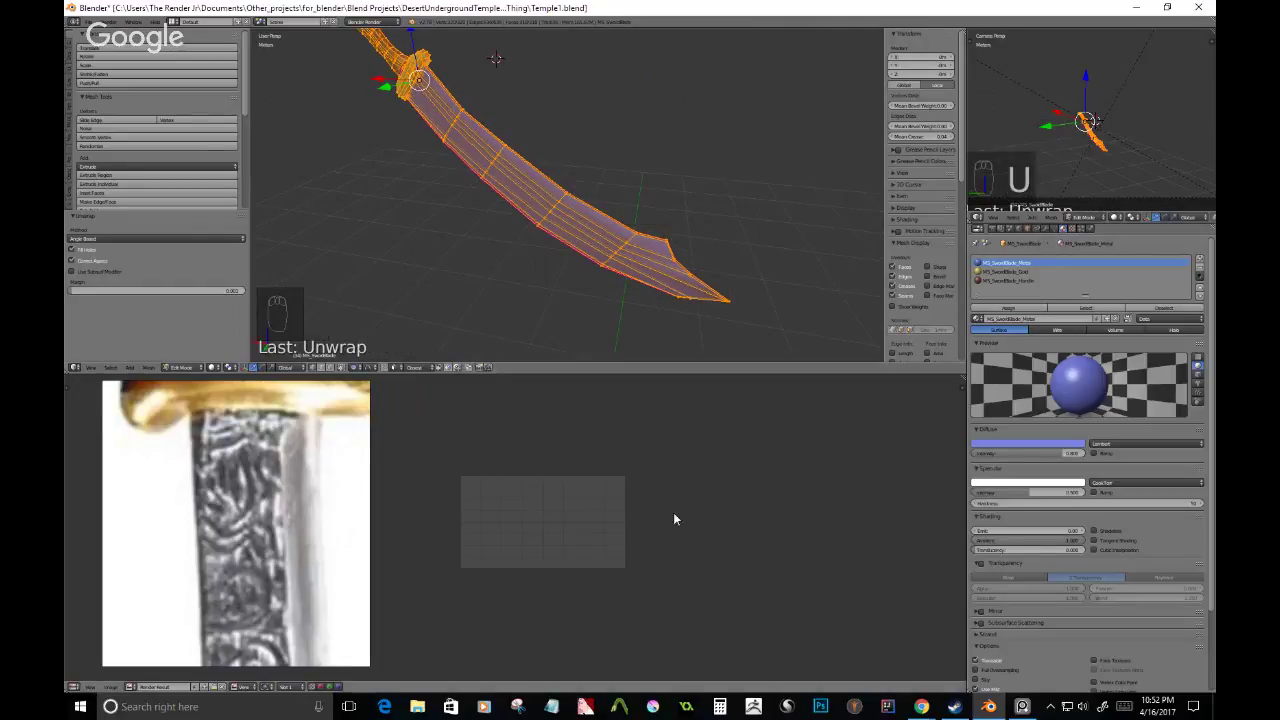
- Show the brown eye texture in the UV editor and move the floating sword reference picture clear of the UV layout
middle_drag(706, 172, 650, 190)
scroll(515, 527, up, 2)
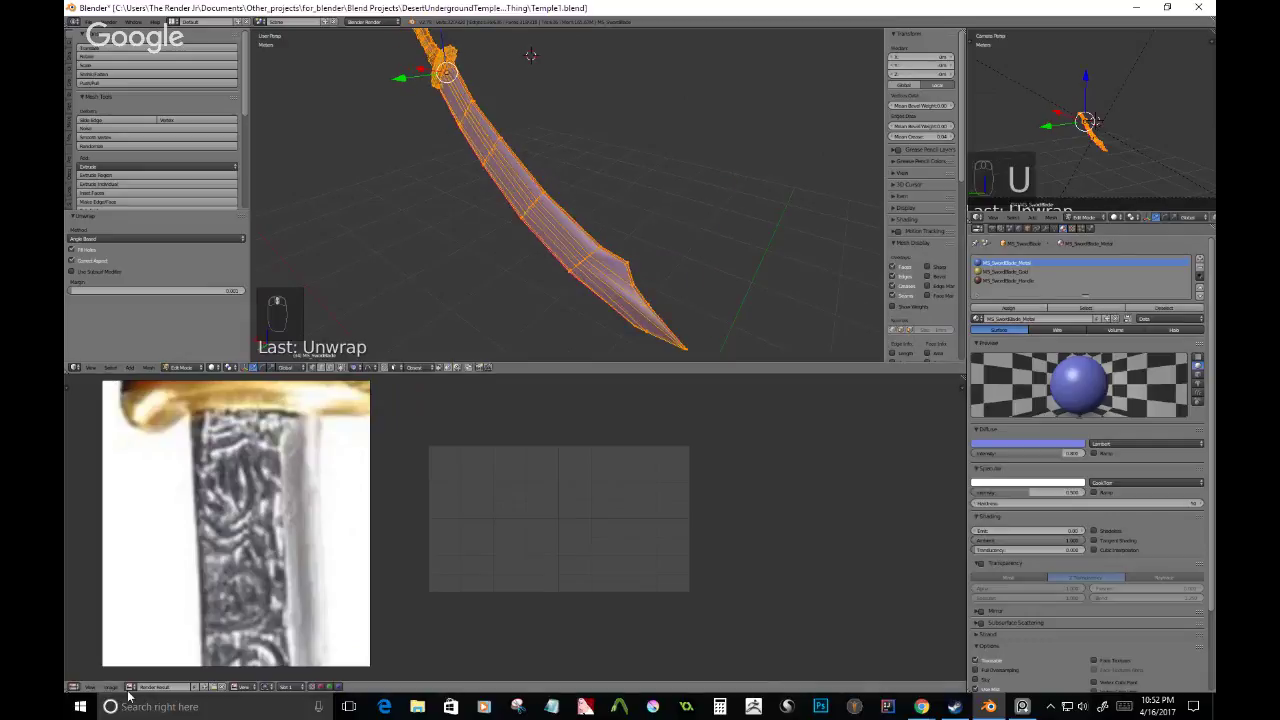
click(129, 688)
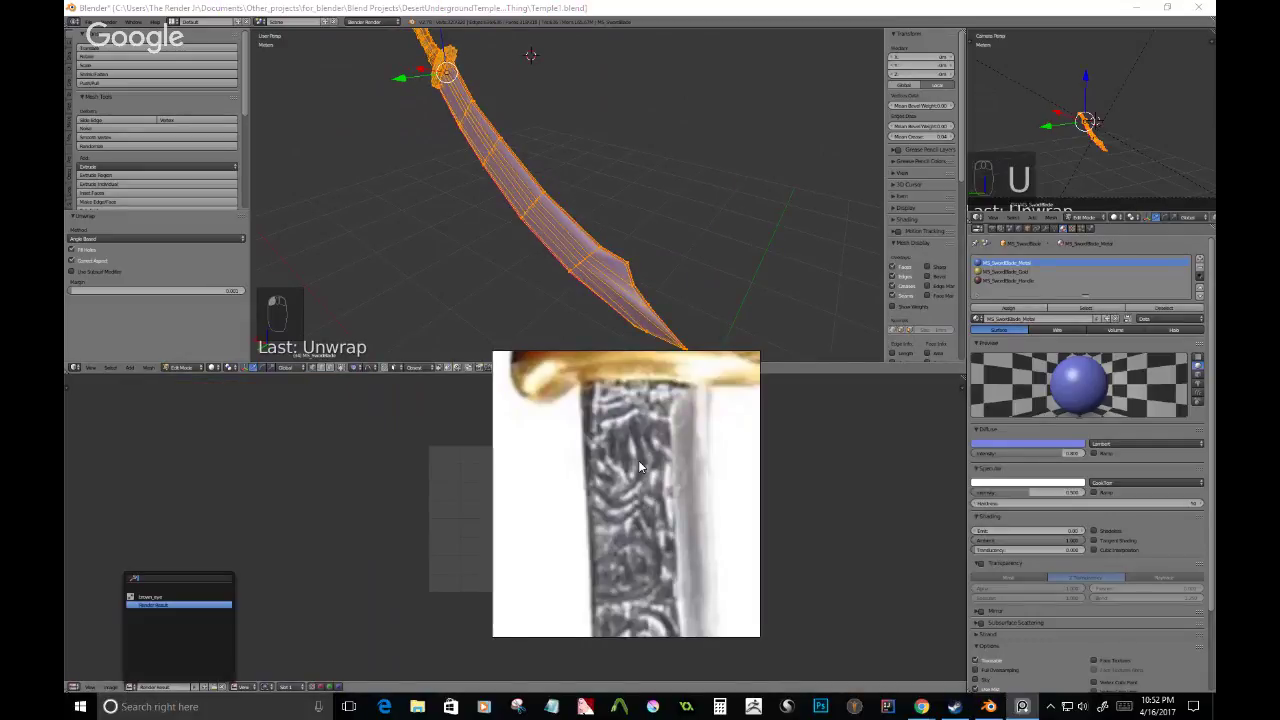
click(151, 596)
drag(660, 554, 248, 586)
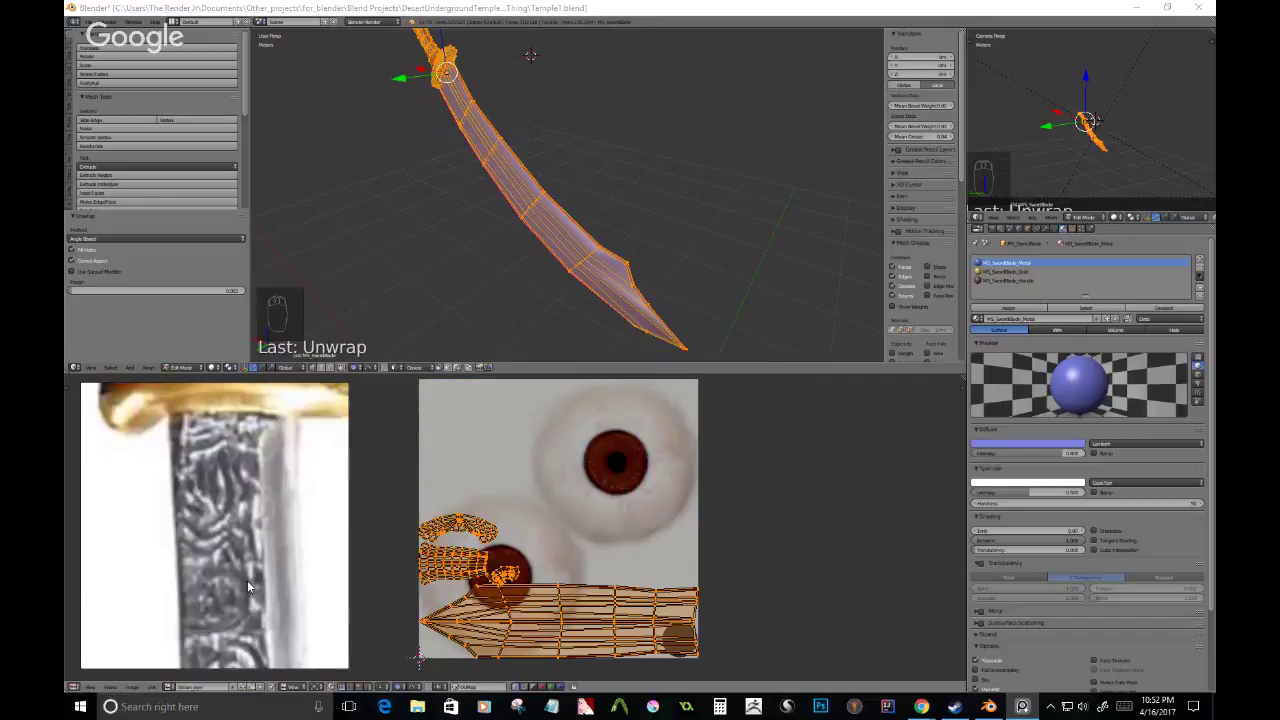
- Open the UV editor's properties and turn on the UV stretch display
scroll(576, 494, up, 2)
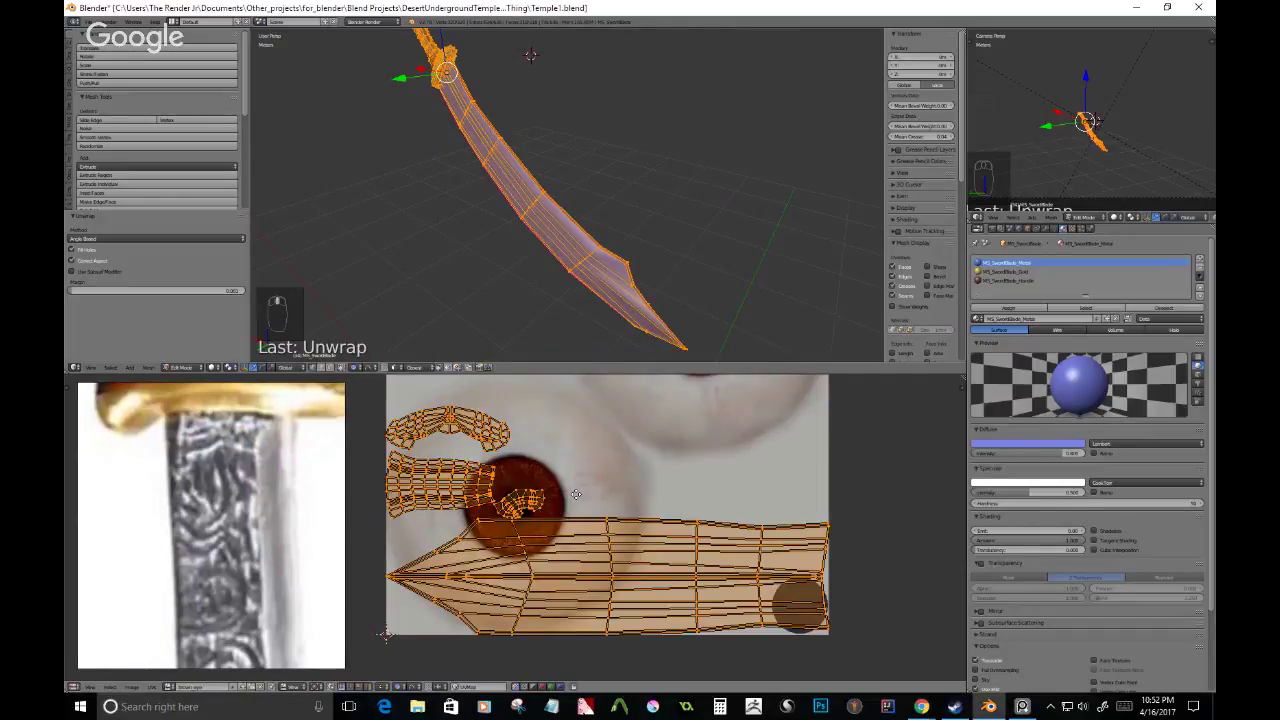
scroll(576, 494, up, 3)
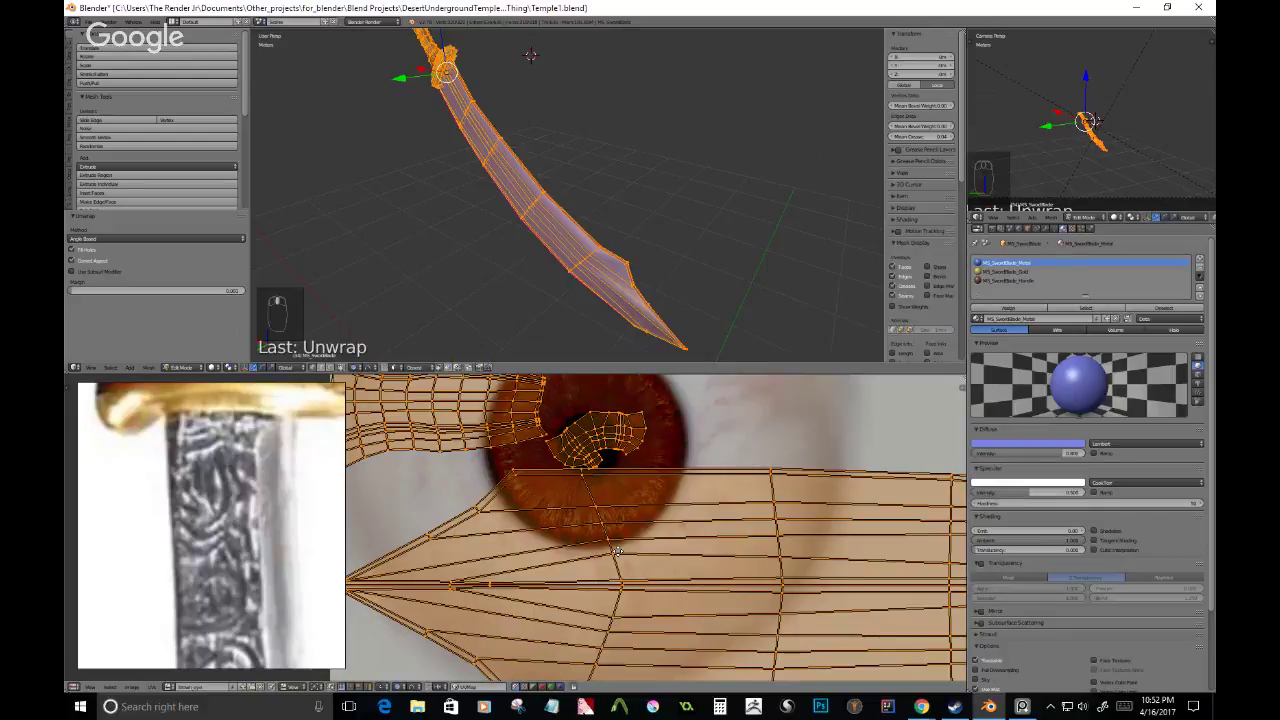
middle_drag(617, 551, 646, 634)
key(n)
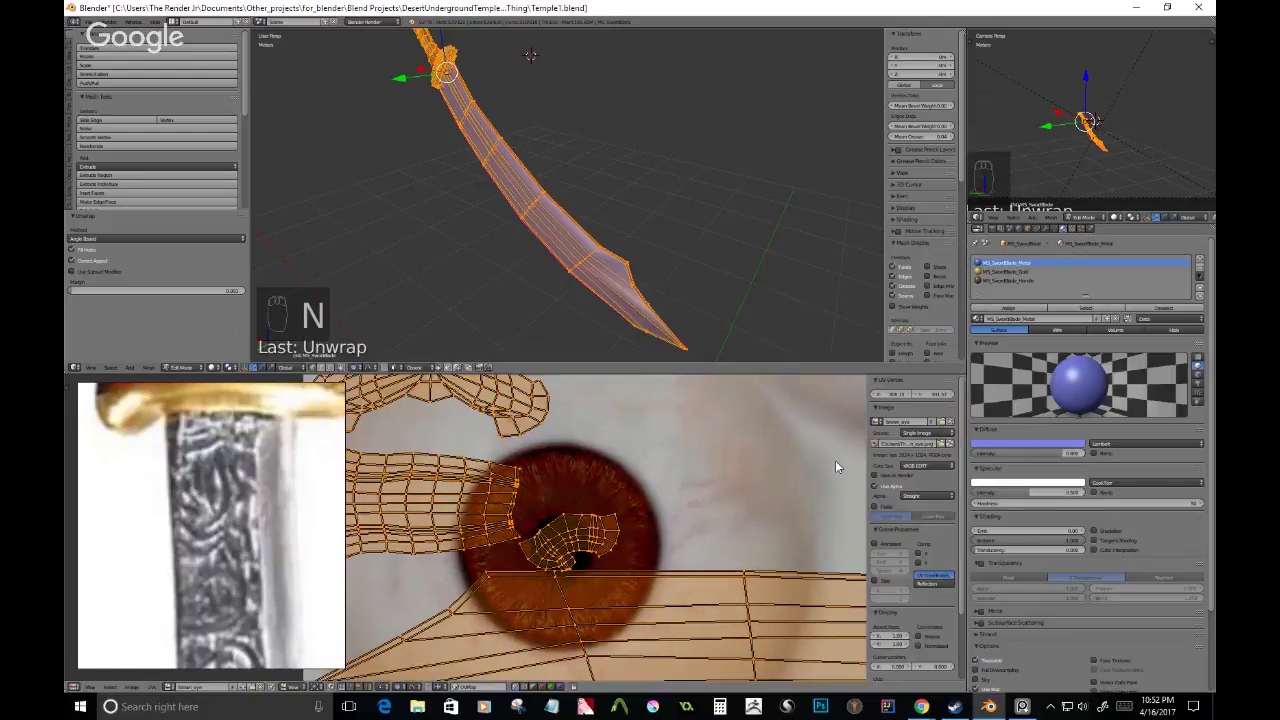
scroll(905, 500, down, 4)
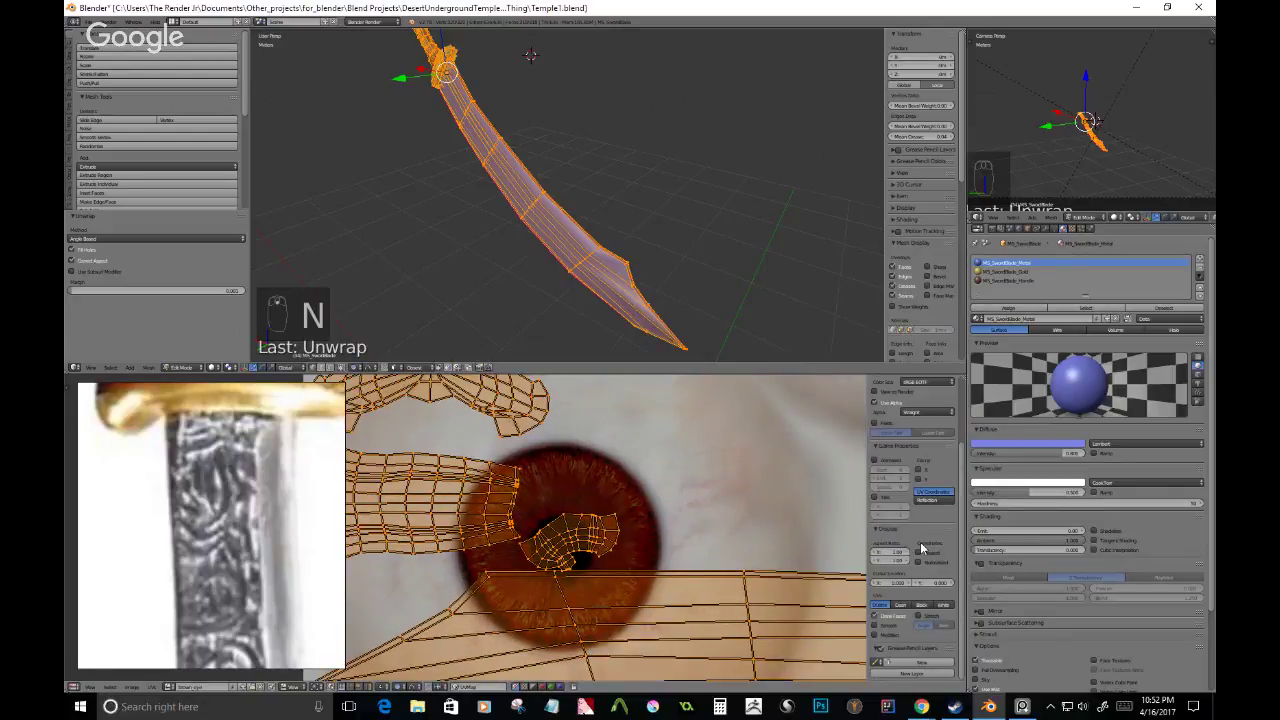
click(928, 621)
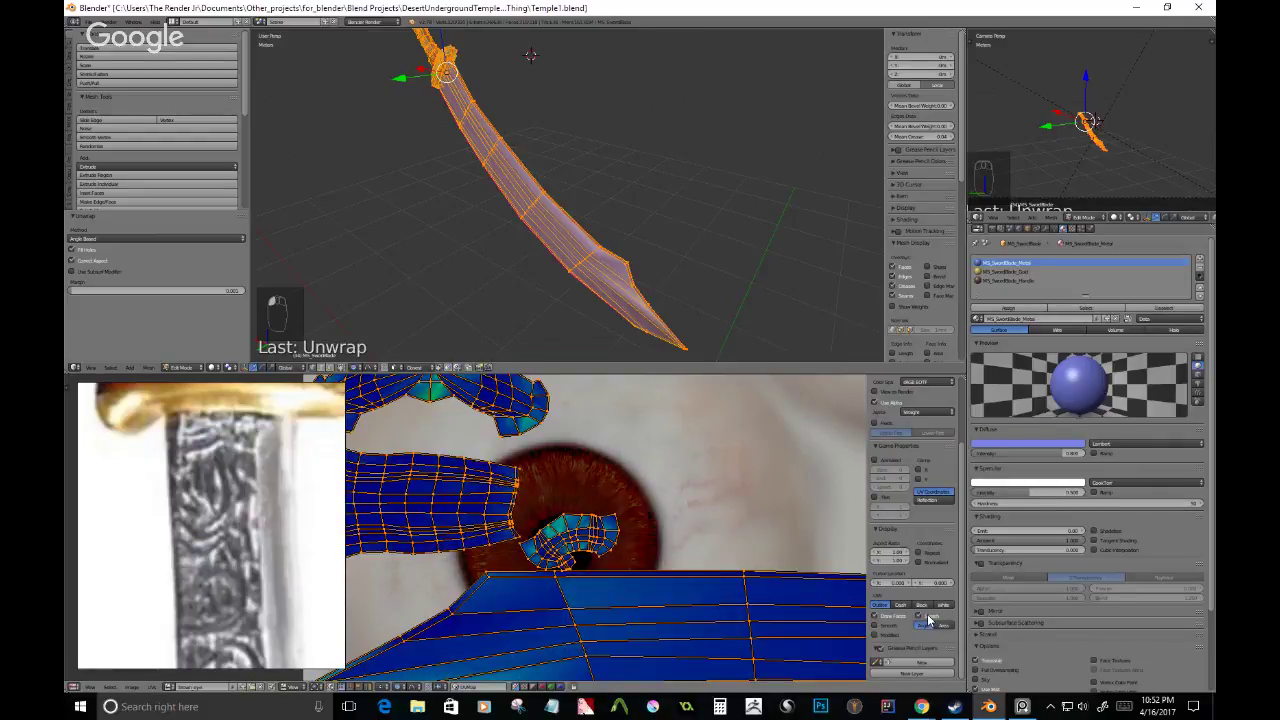
- Examine the stretch colours on the blade, handle, guard and pommel UV islands, especially at the middle of the guard
key(Home)
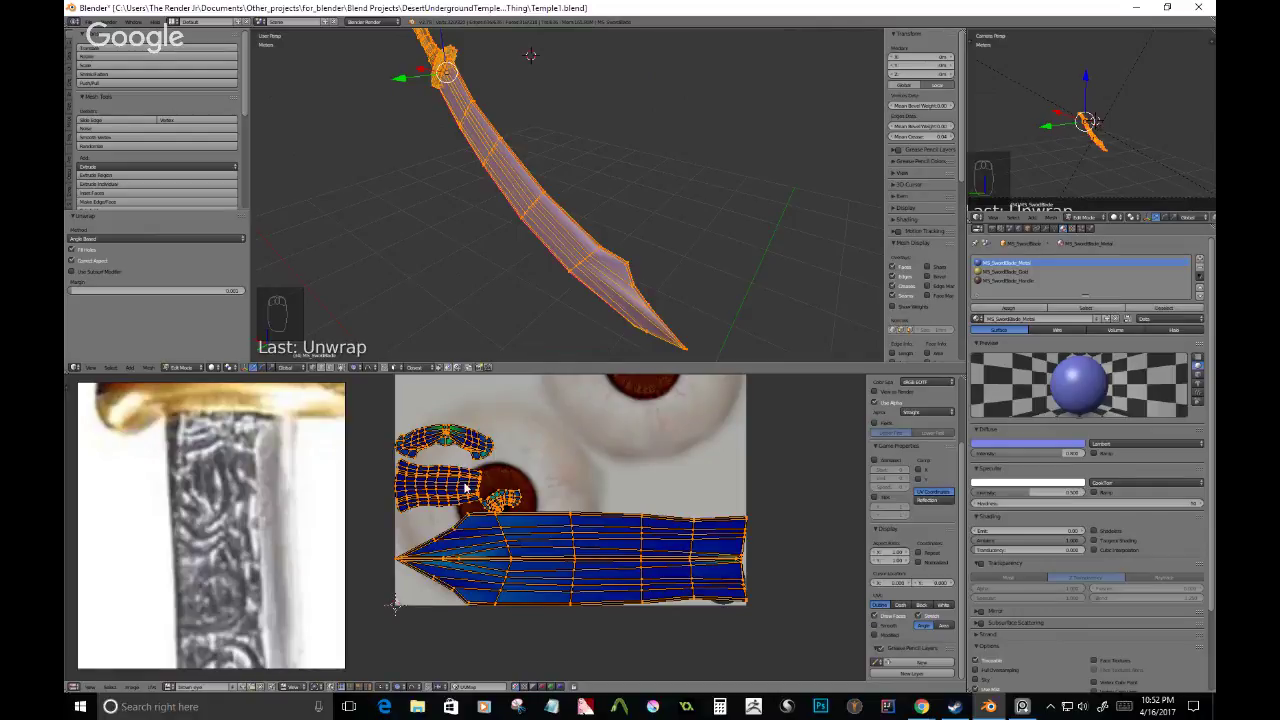
middle_drag(466, 488, 524, 535)
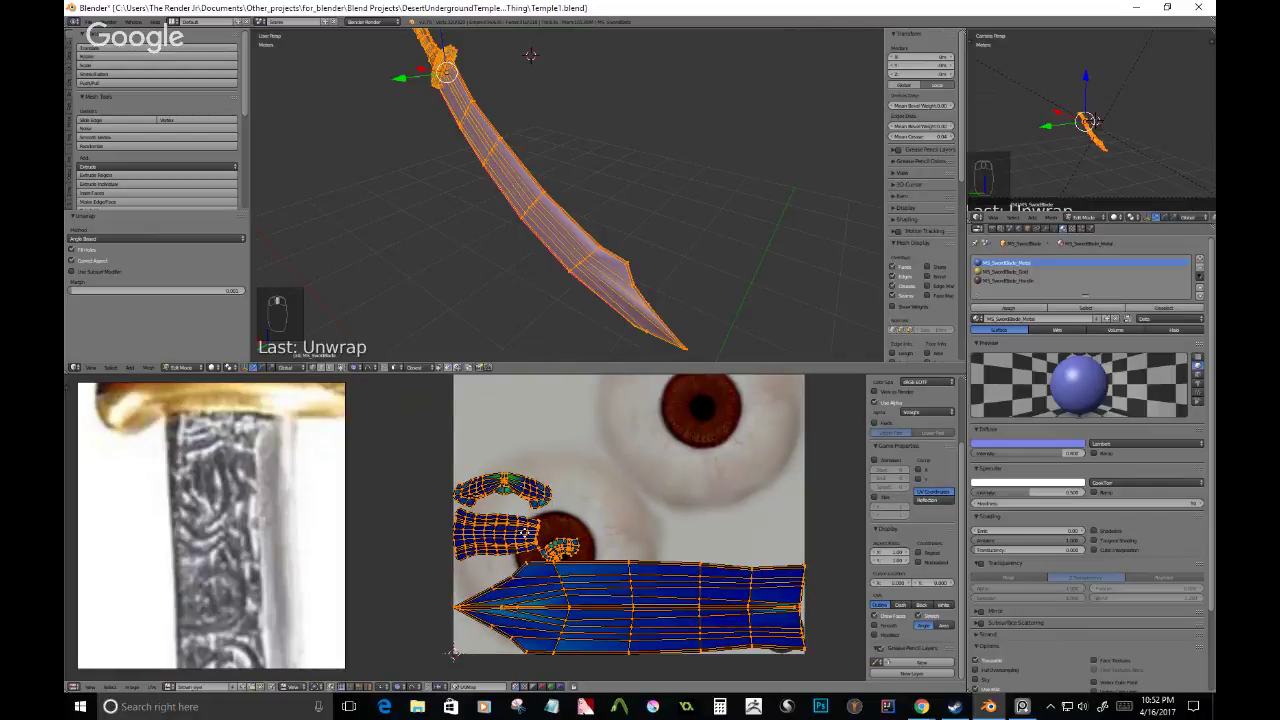
scroll(524, 535, up, 5)
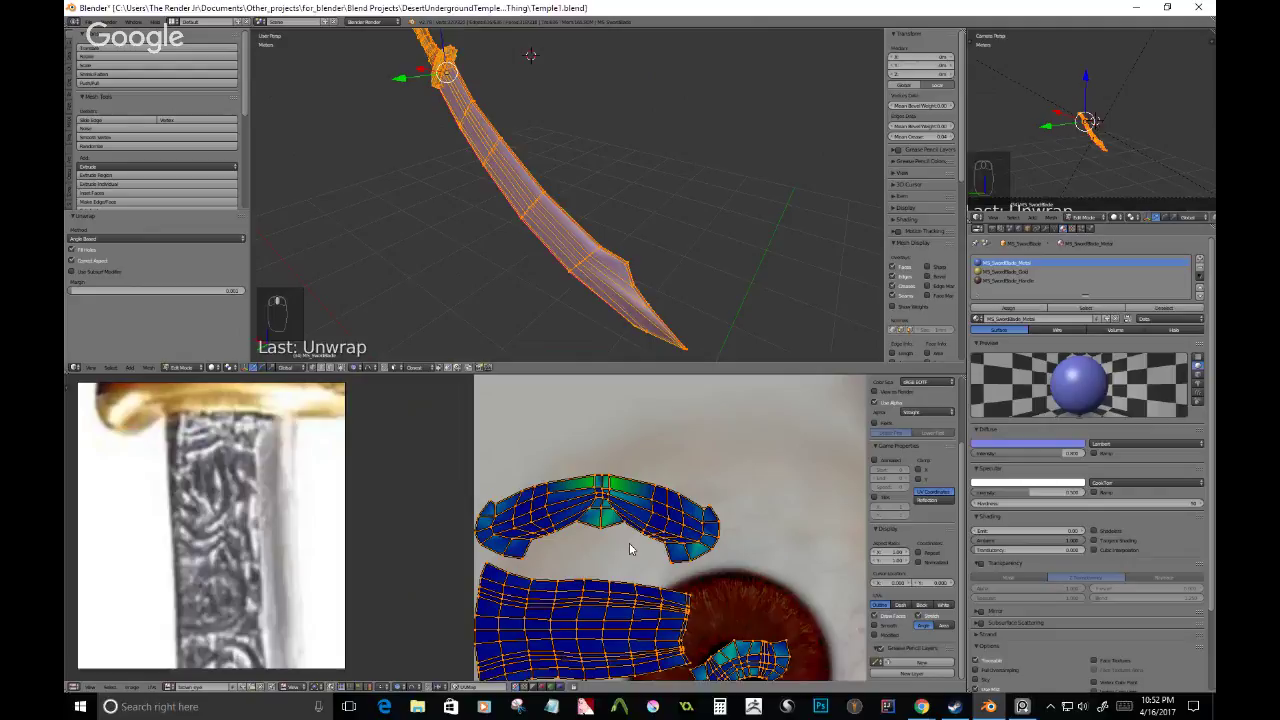
scroll(629, 548, up, 1)
middle_drag(668, 554, 653, 494)
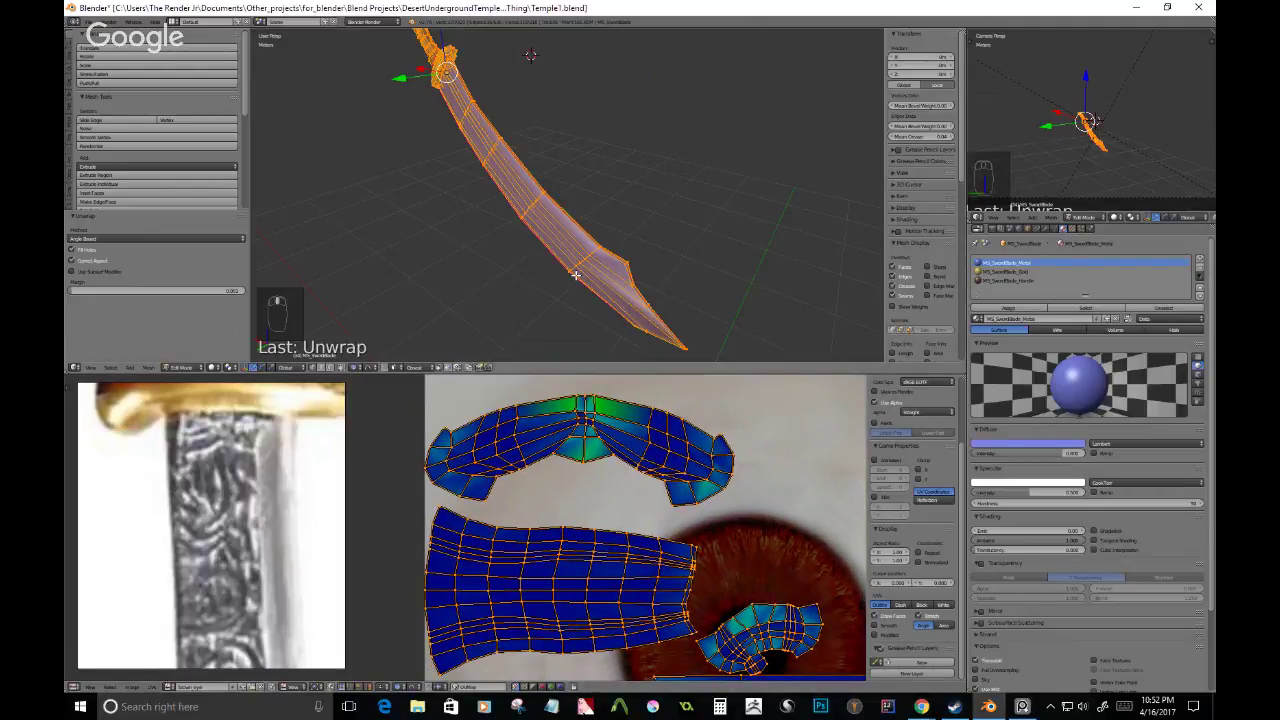
middle_drag(576, 275, 582, 250)
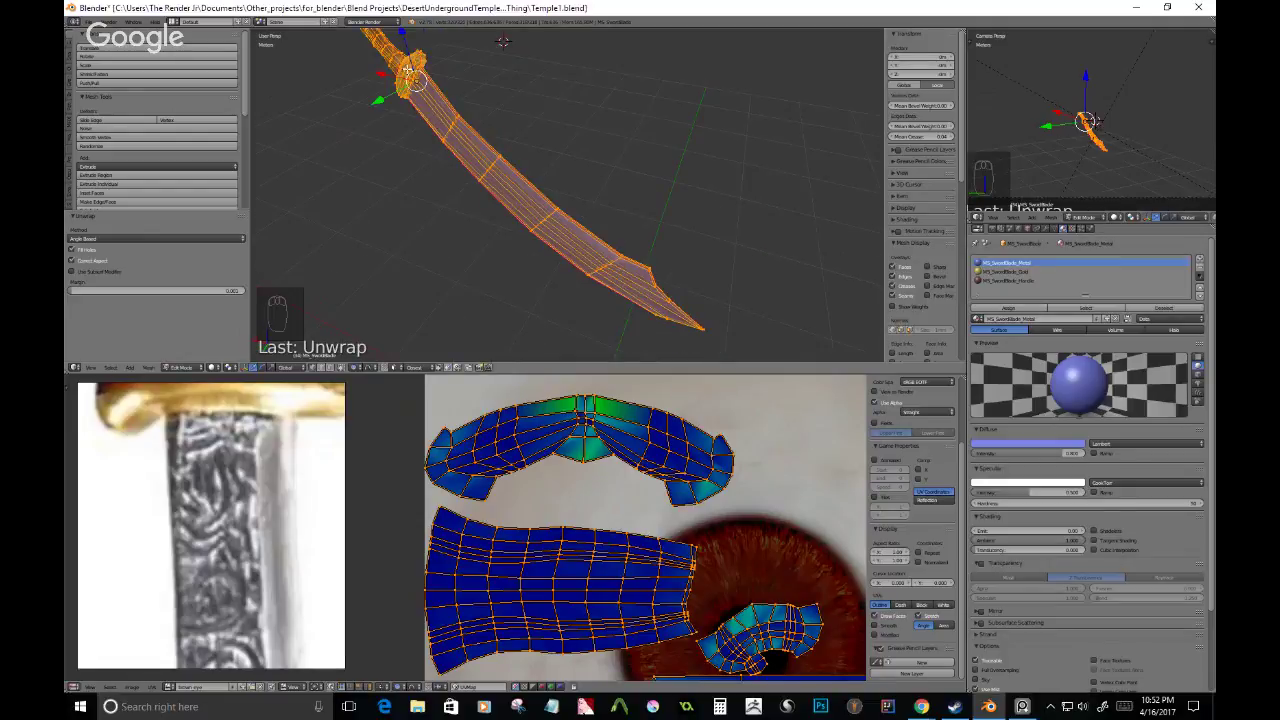
middle_drag(763, 618, 592, 440)
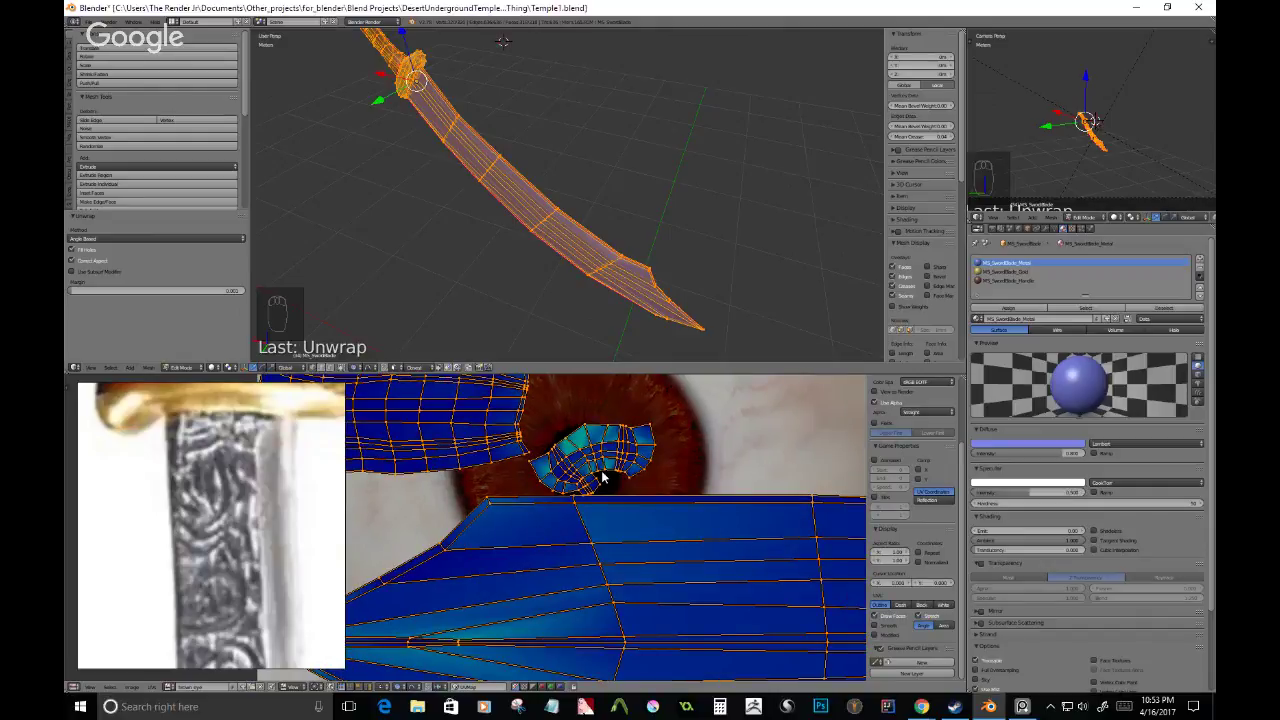
scroll(603, 478, down, 5)
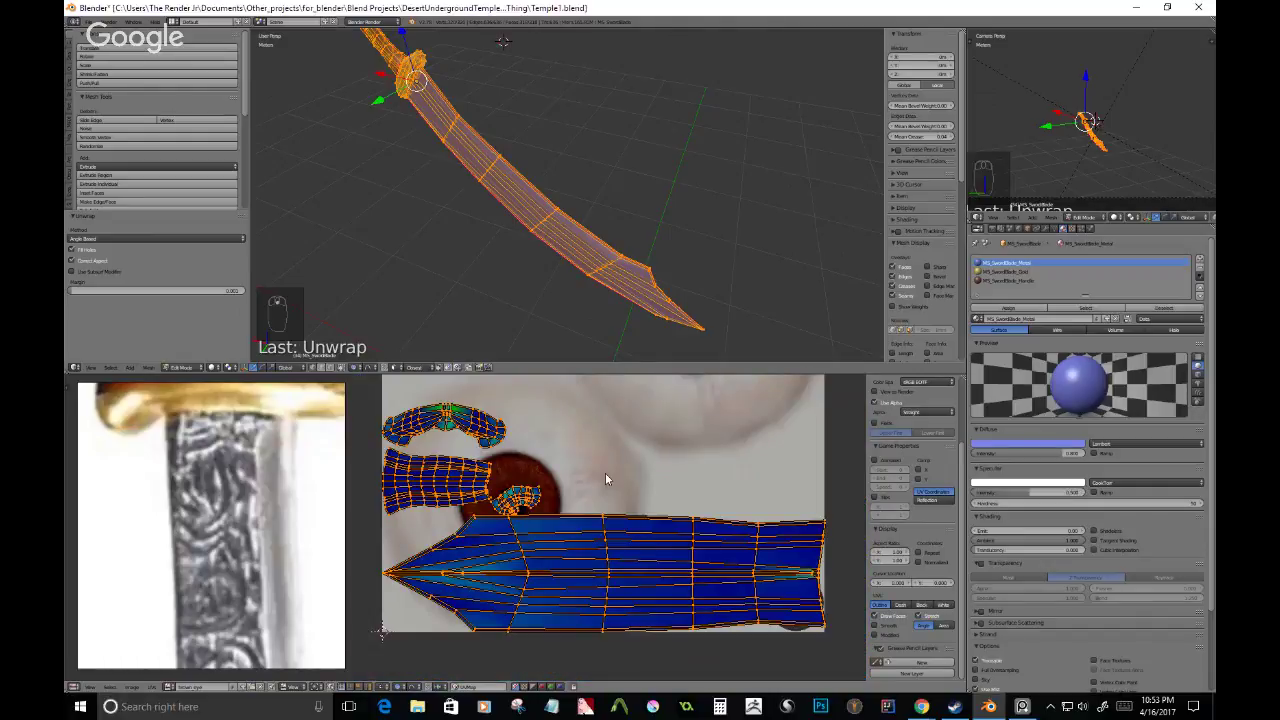
scroll(703, 552, up, 2)
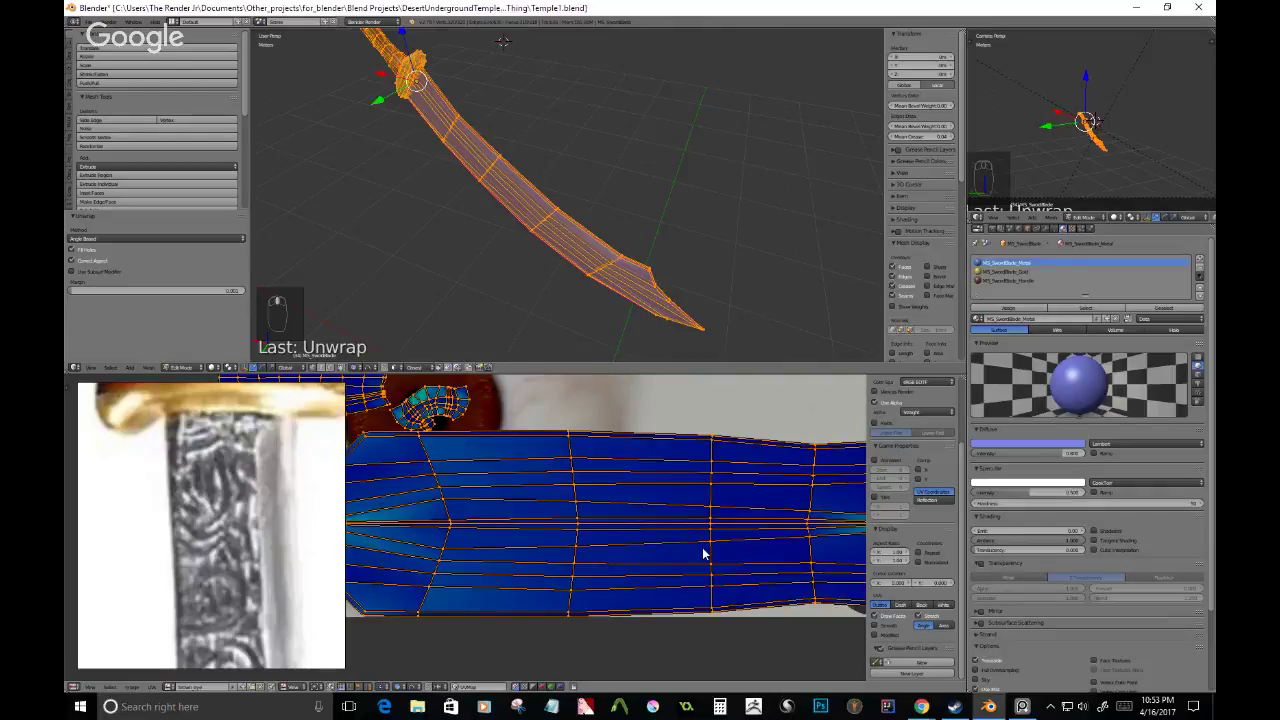
scroll(703, 553, up, 1)
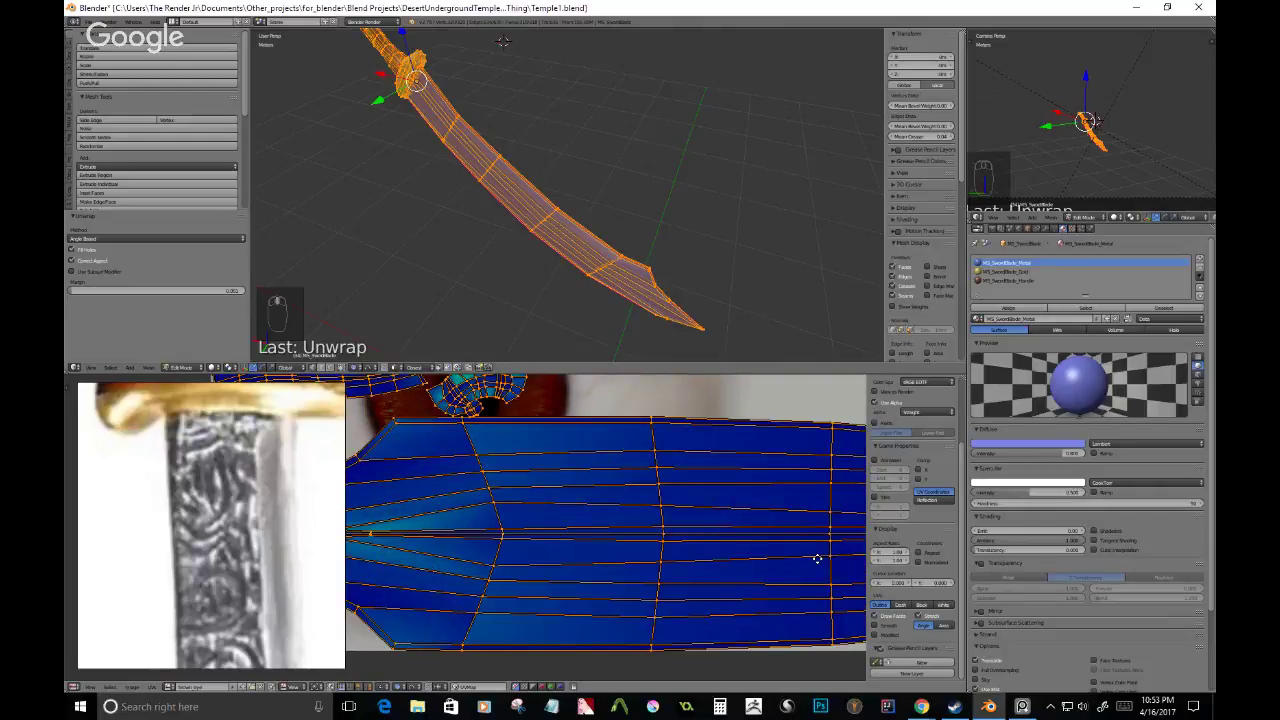
middle_drag(430, 510, 658, 579)
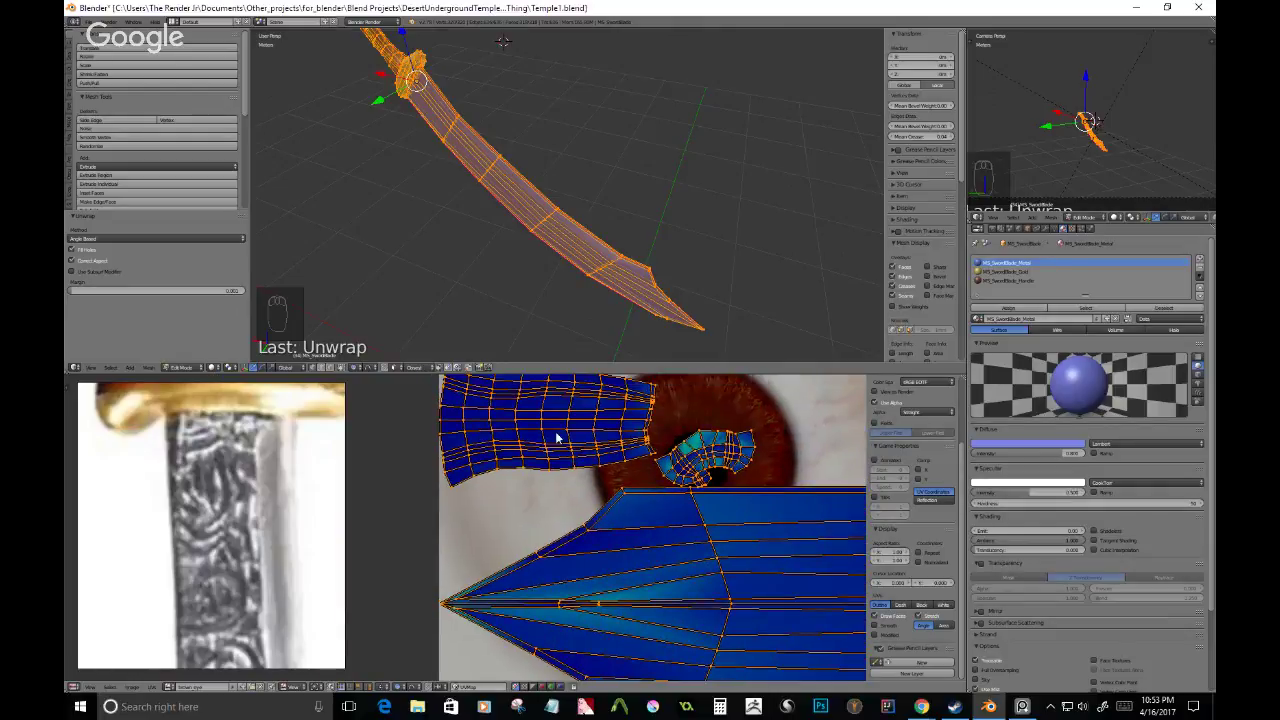
scroll(557, 437, down, 2)
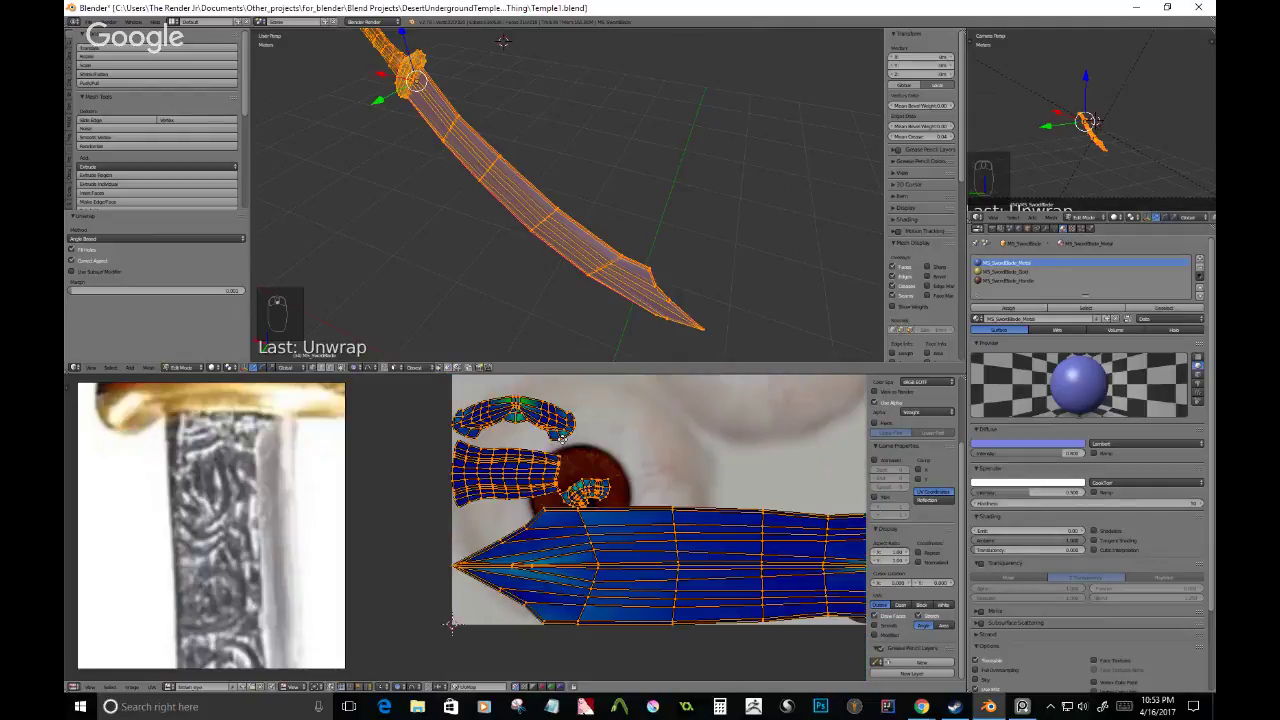
scroll(673, 490, up, 5)
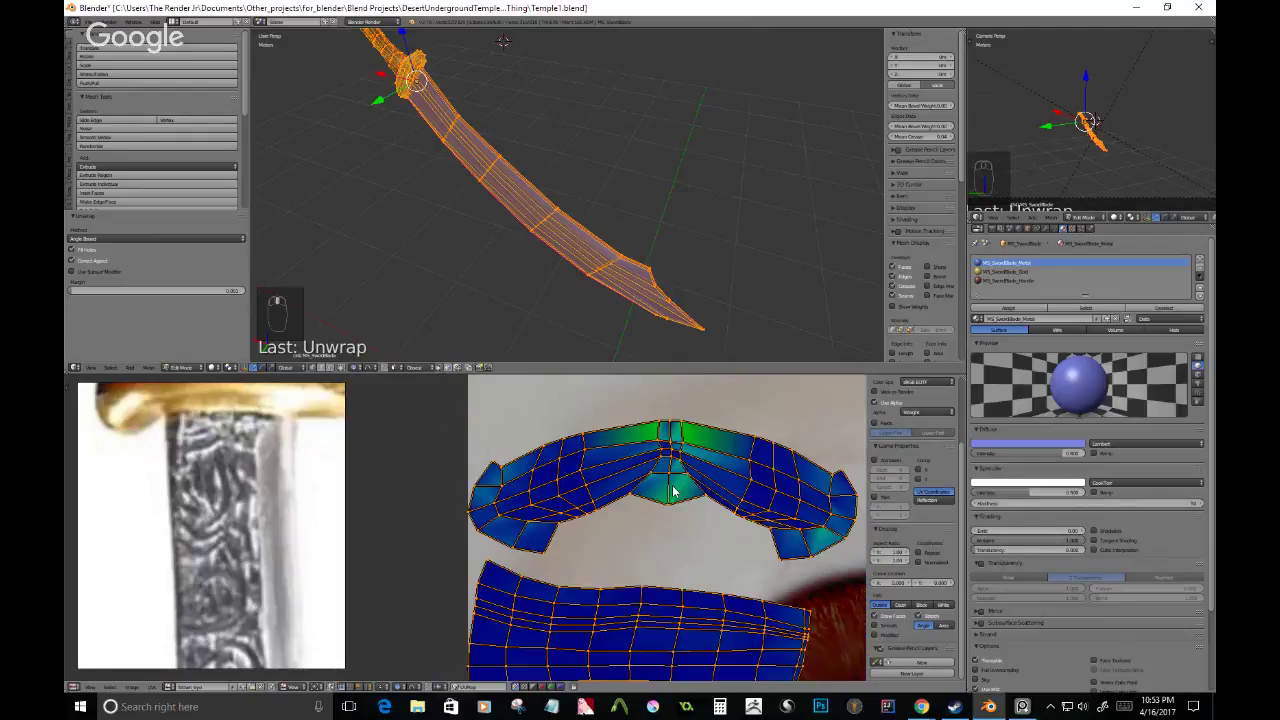
middle_drag(673, 490, 573, 517)
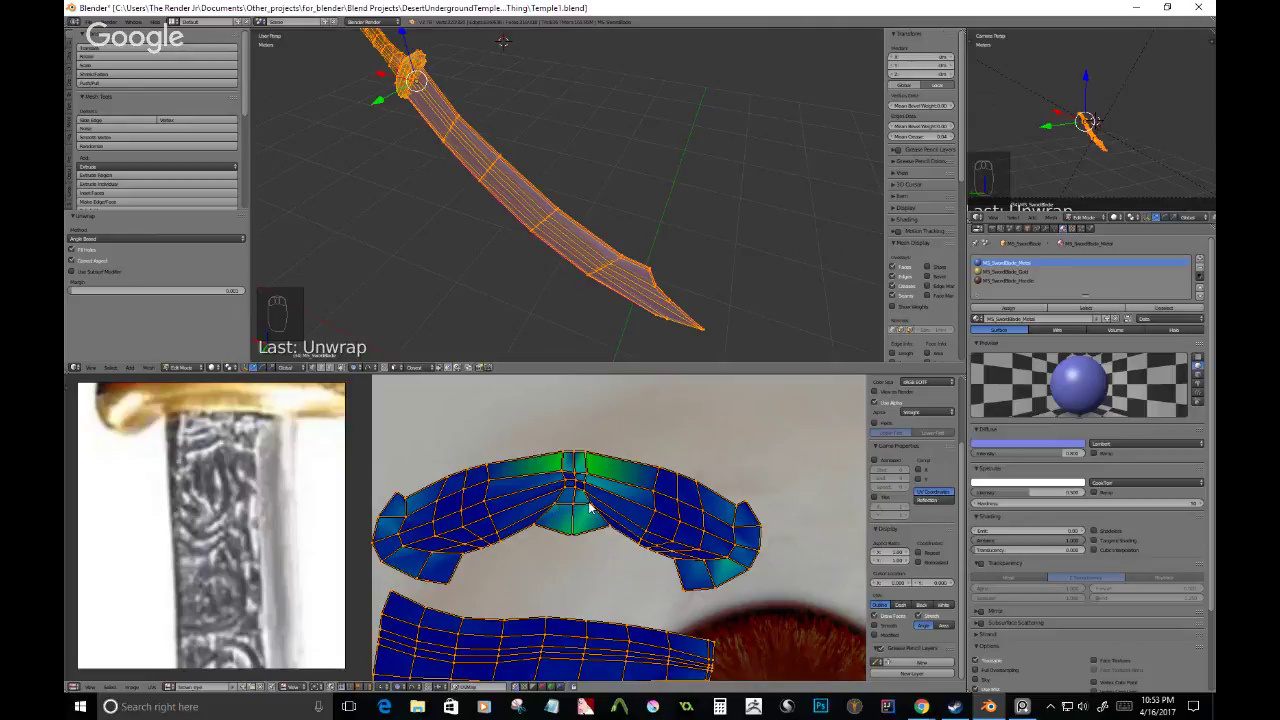
- Select a vertex where the handle meets the guard and inspect the seams around that joint
shift+middle_drag(565, 223, 612, 277)
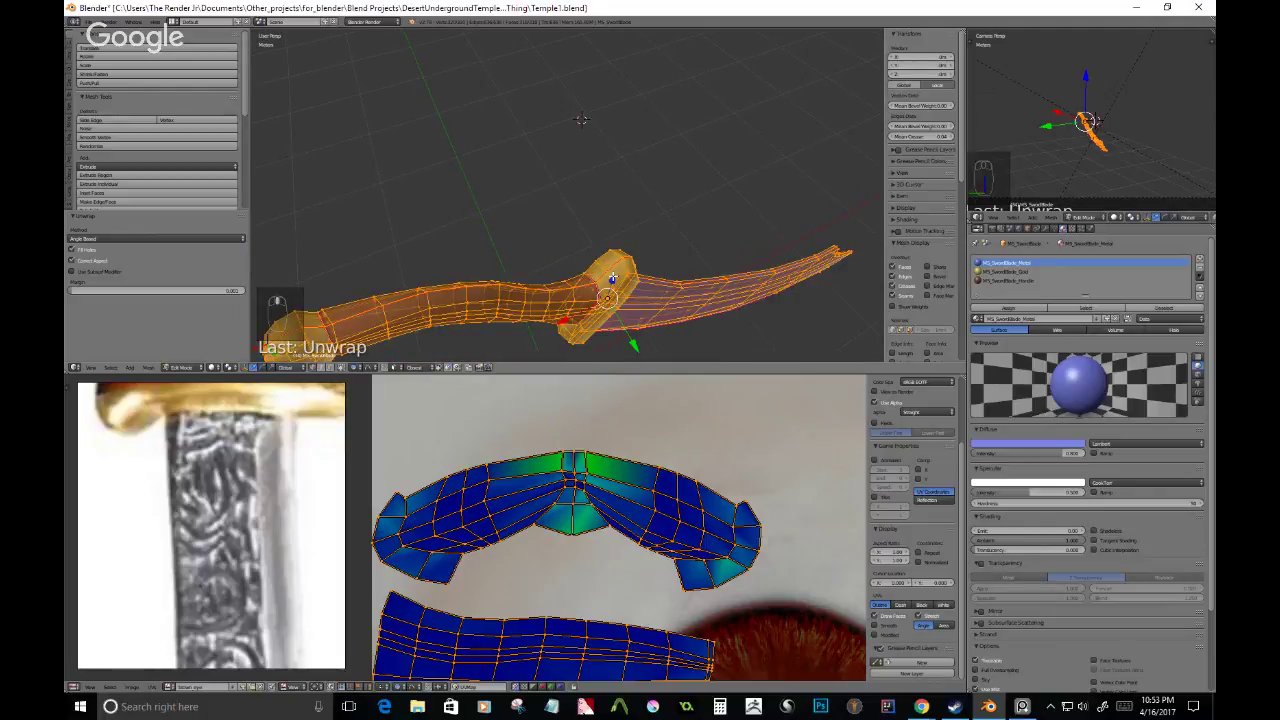
scroll(612, 277, up, 2)
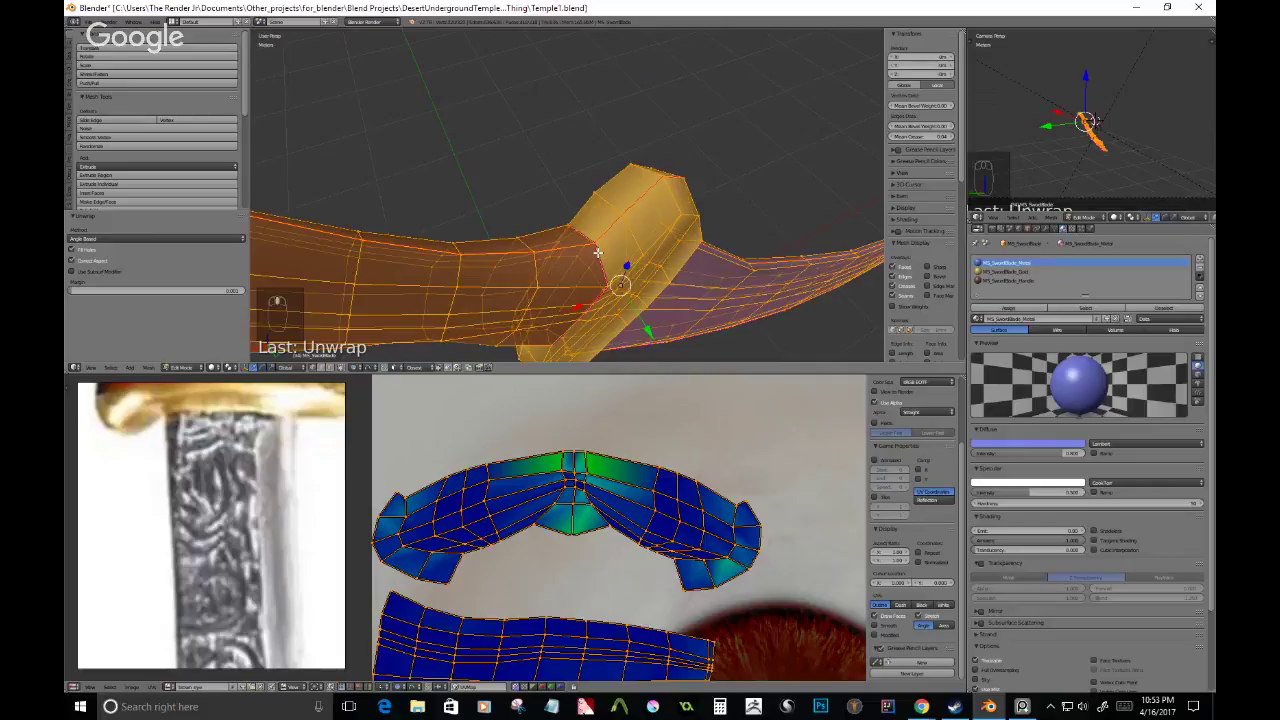
right_click(598, 252)
middle_drag(598, 252, 556, 253)
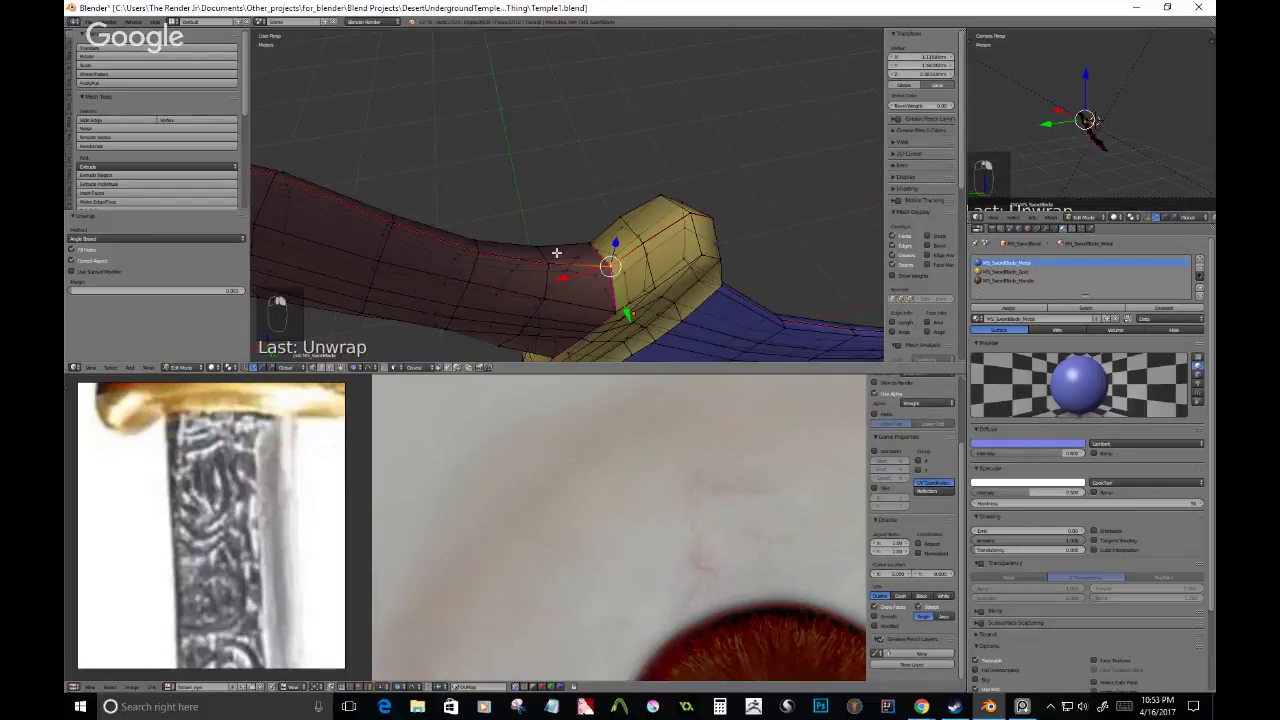
- Reselect the entire sword mesh in Edit Mode so its complete UV layout is displayed
key(Tab)
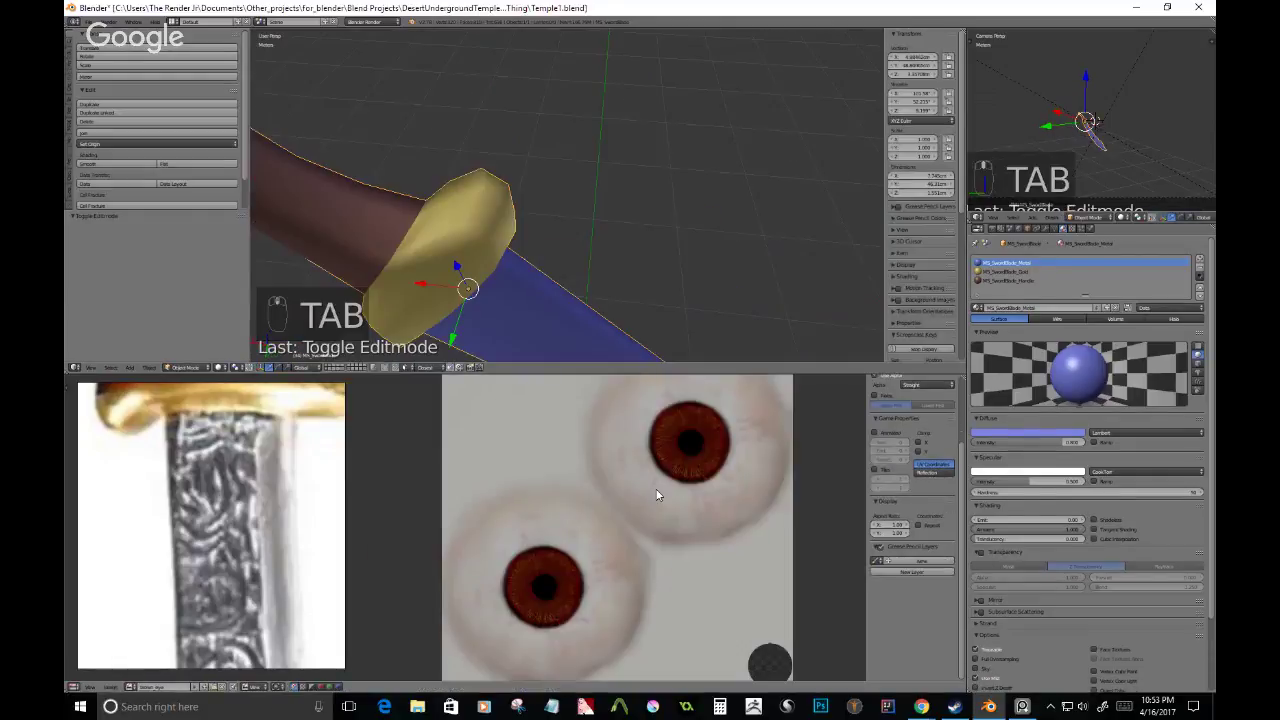
key(Tab)
key(a)
key(a)
key(a)
key(a)
key(a)
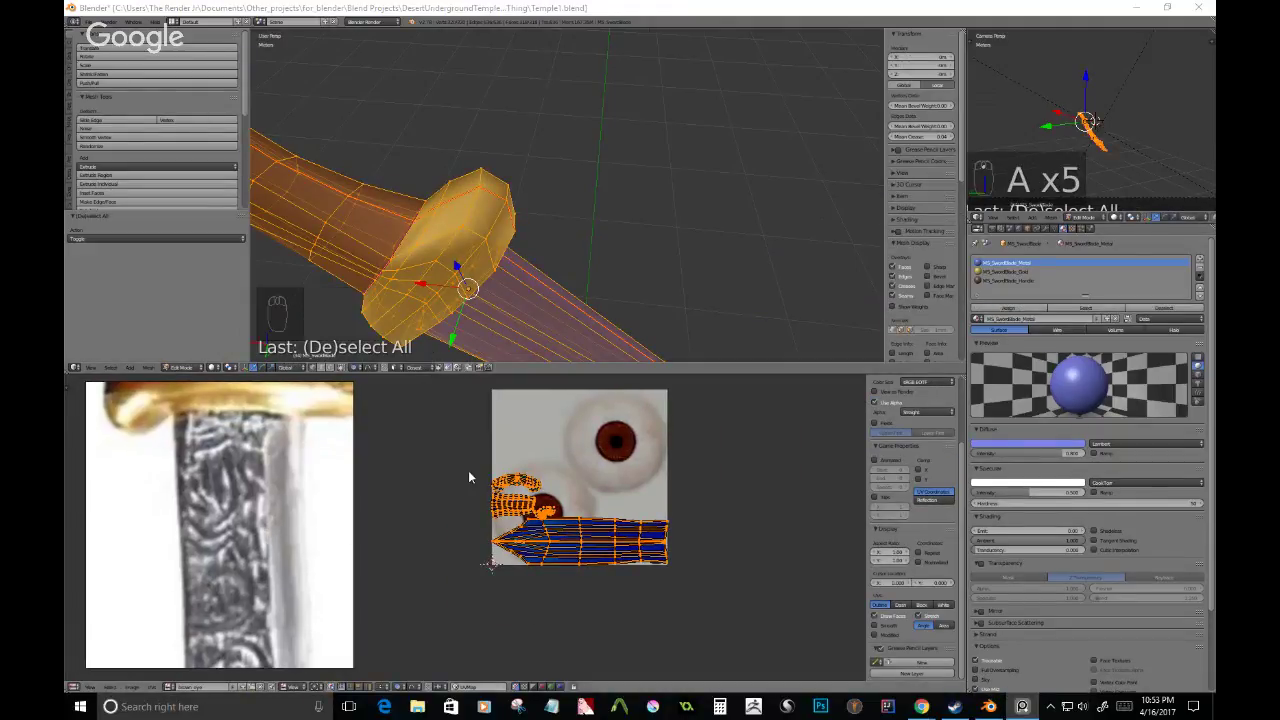
middle_drag(621, 539, 632, 524)
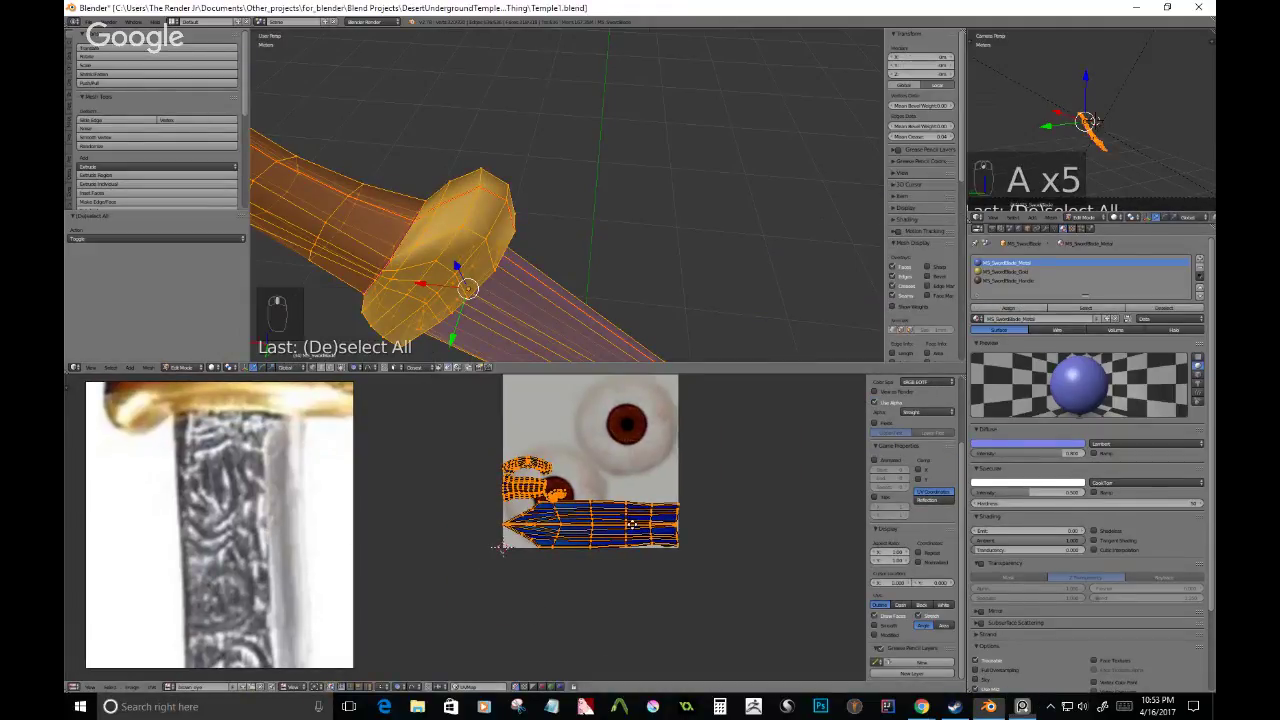
key(Tab)
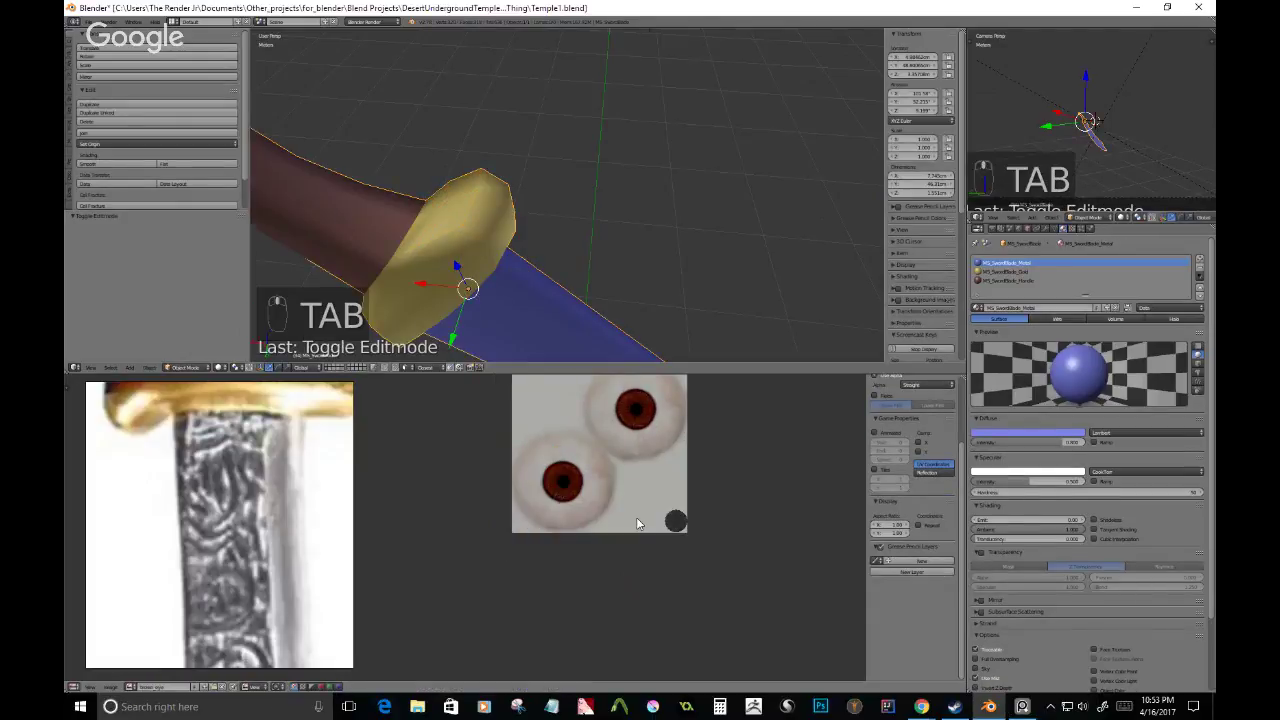
key(Tab)
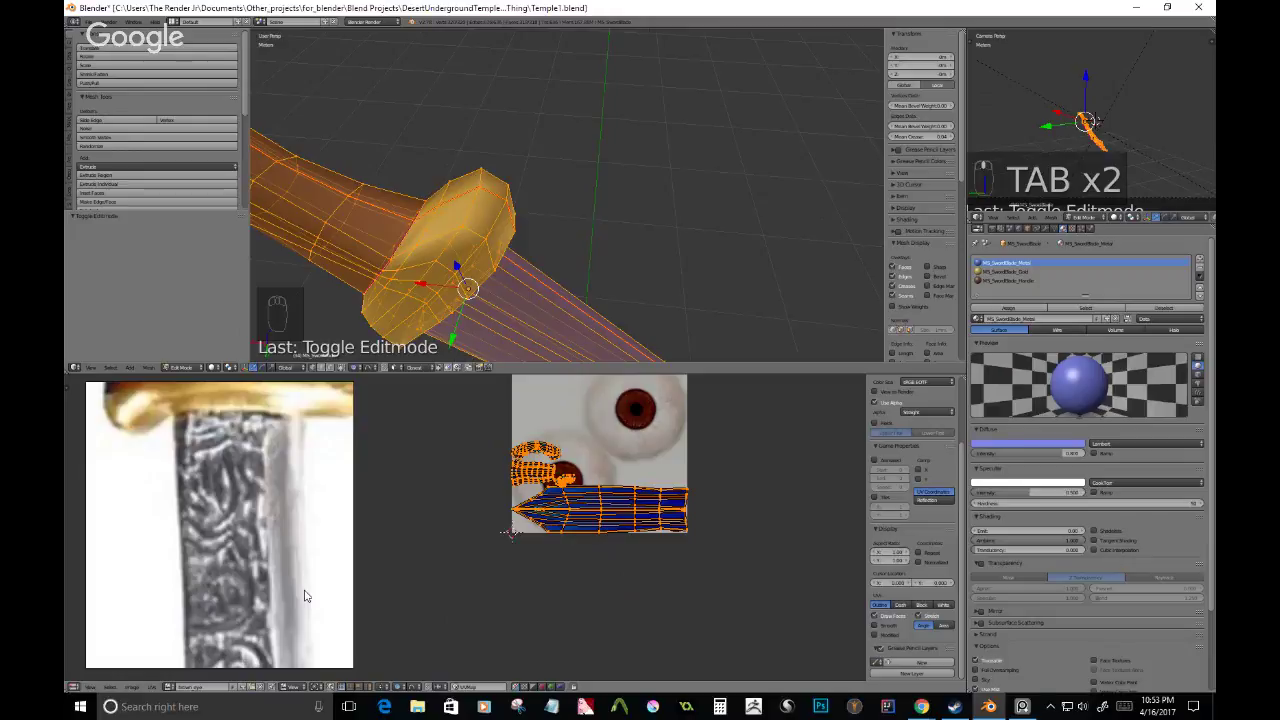
- Move the sword reference picture out of the way and unlink the eye texture from the UV editor
drag(312, 595, 1215, 606)
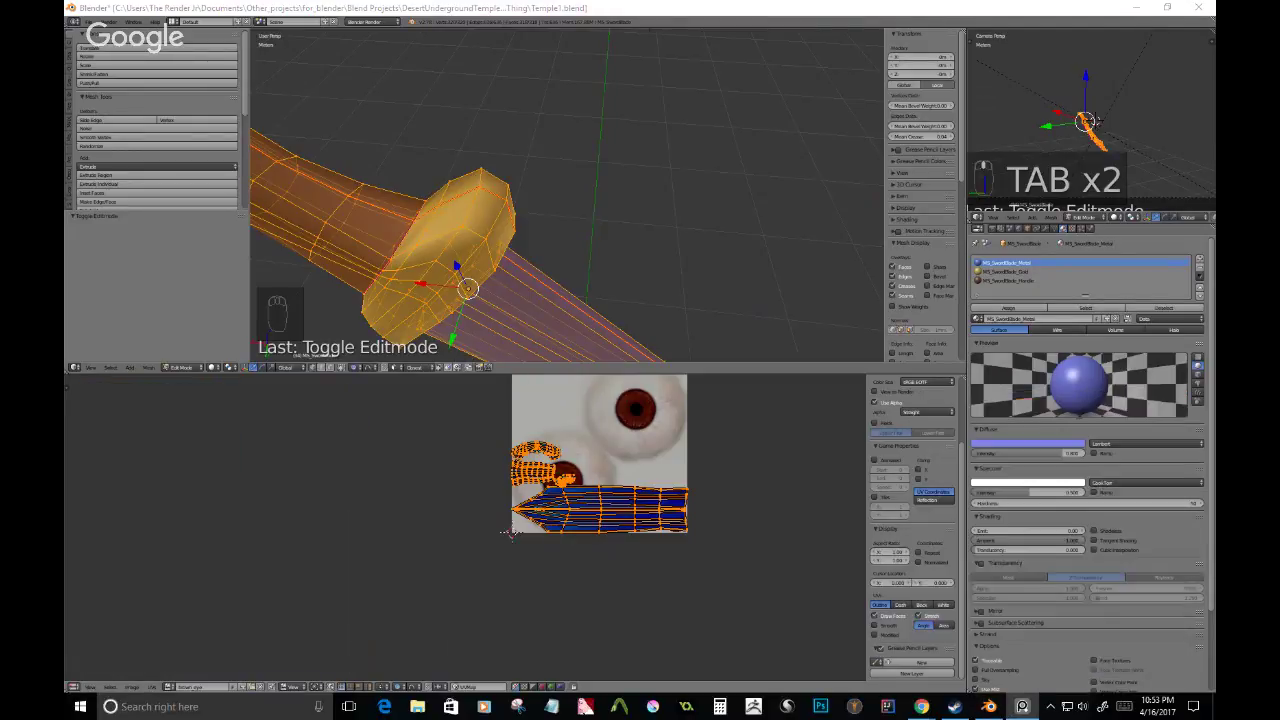
click(258, 687)
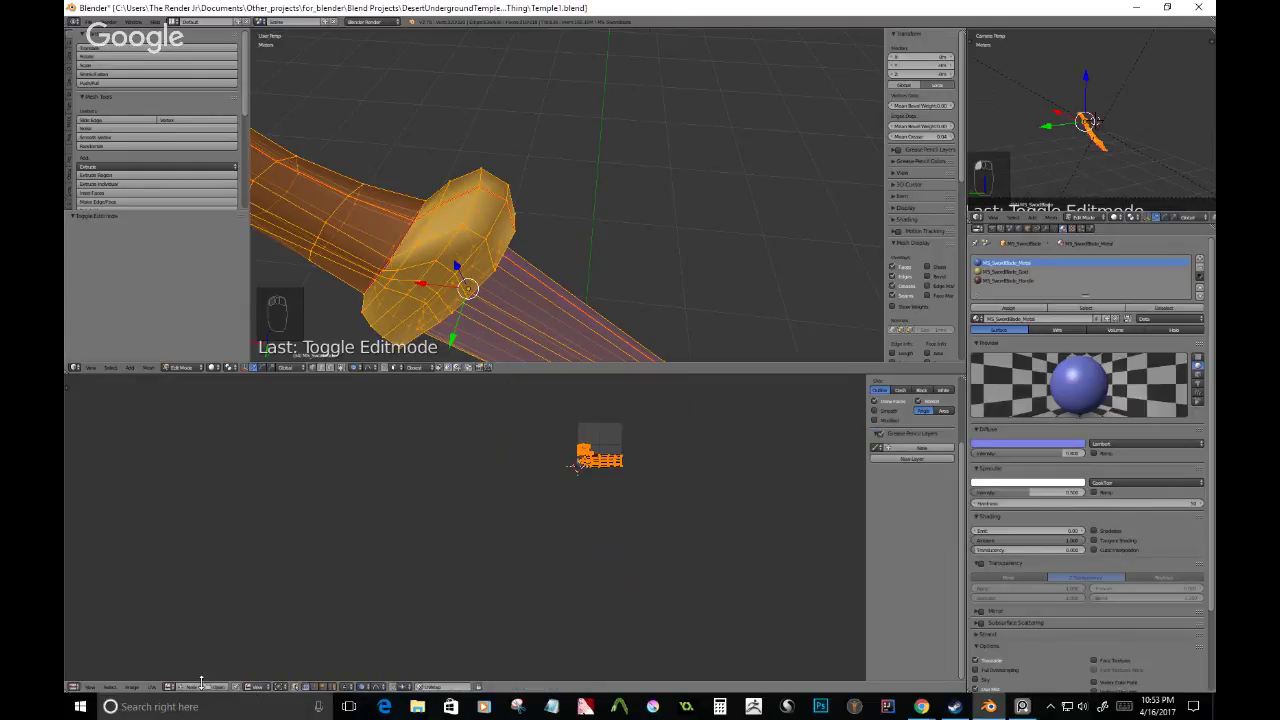
- Create a new blank black 1024 × 1024 px image named MS_SwordBlade in the UV editor
click(200, 687)
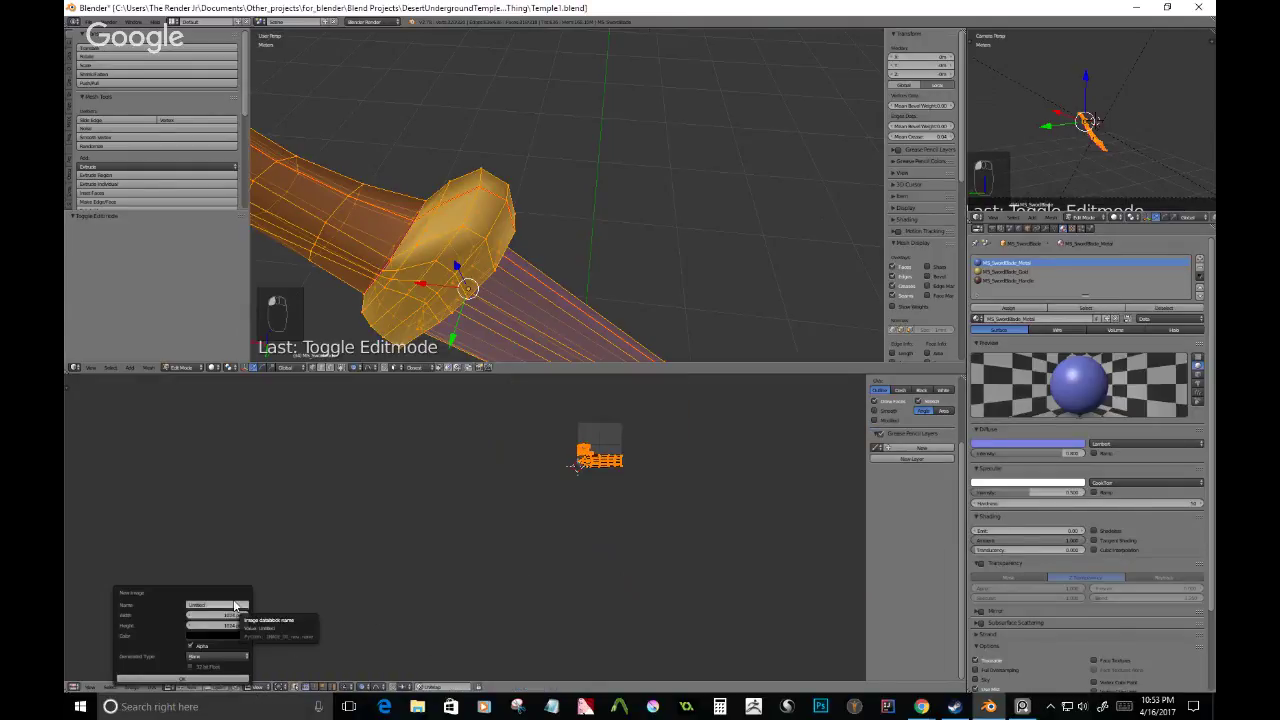
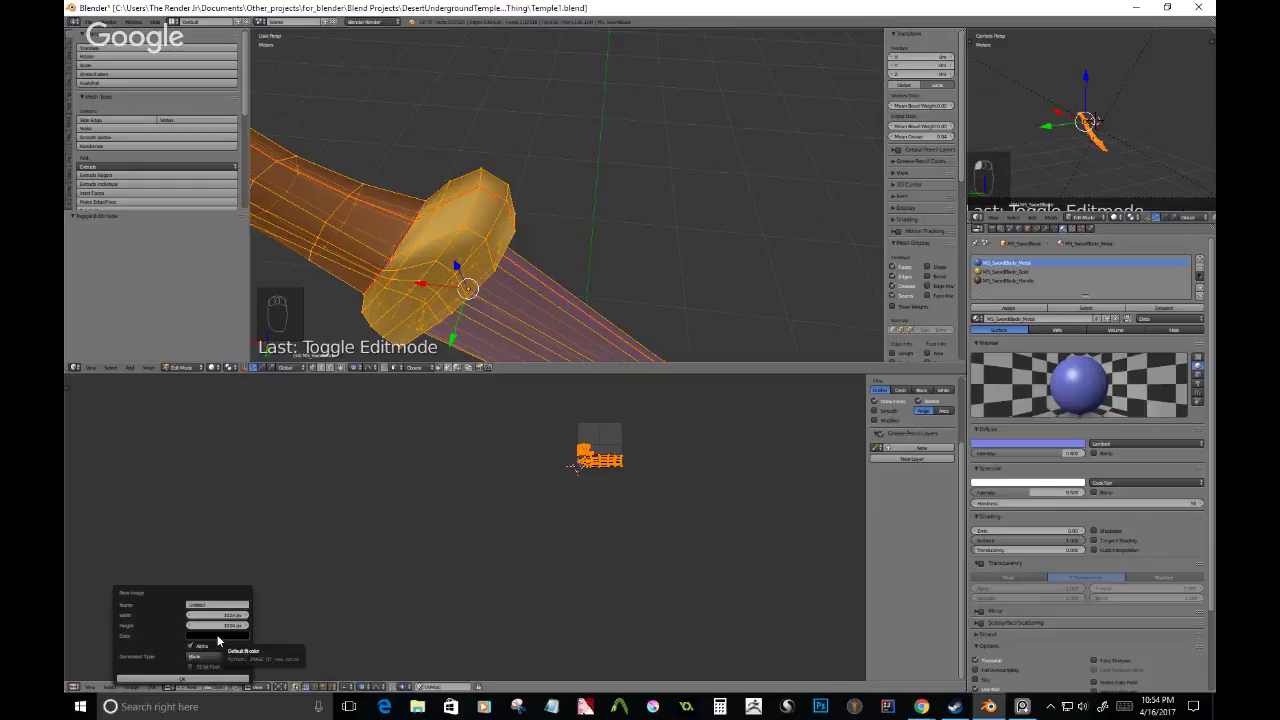
click(205, 604)
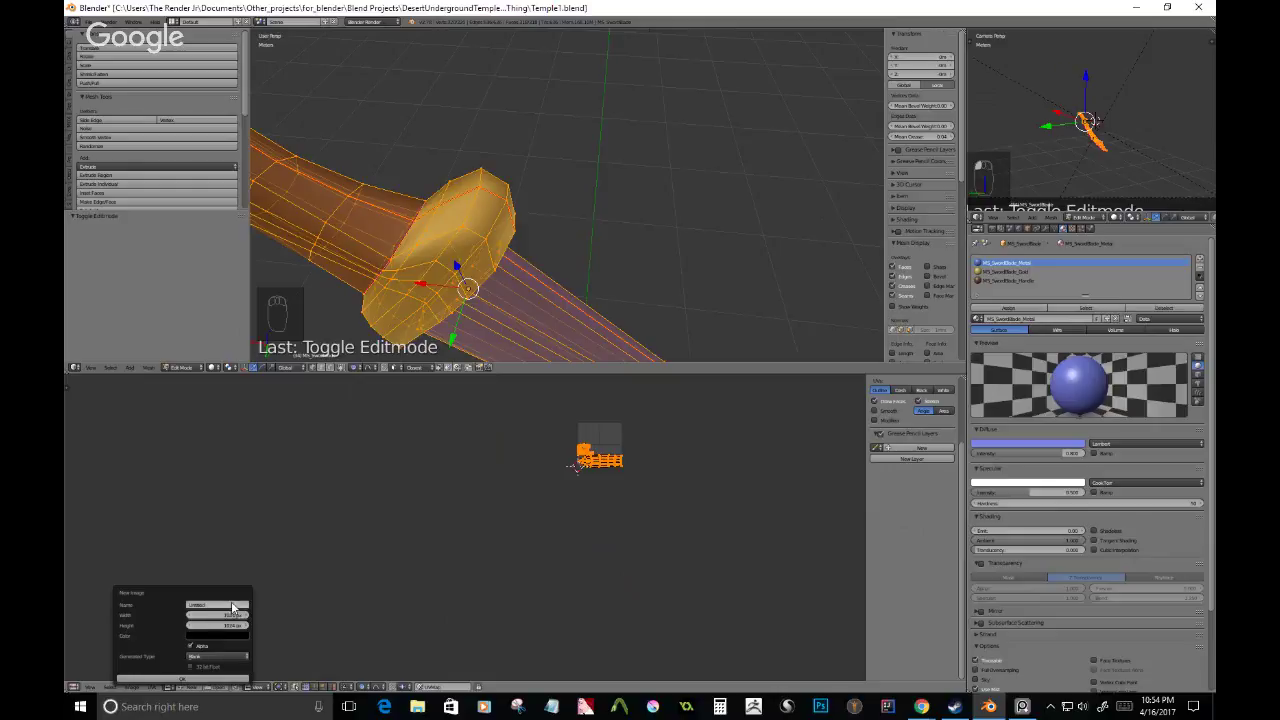
text(MS_SwordBlade)
key(Return)
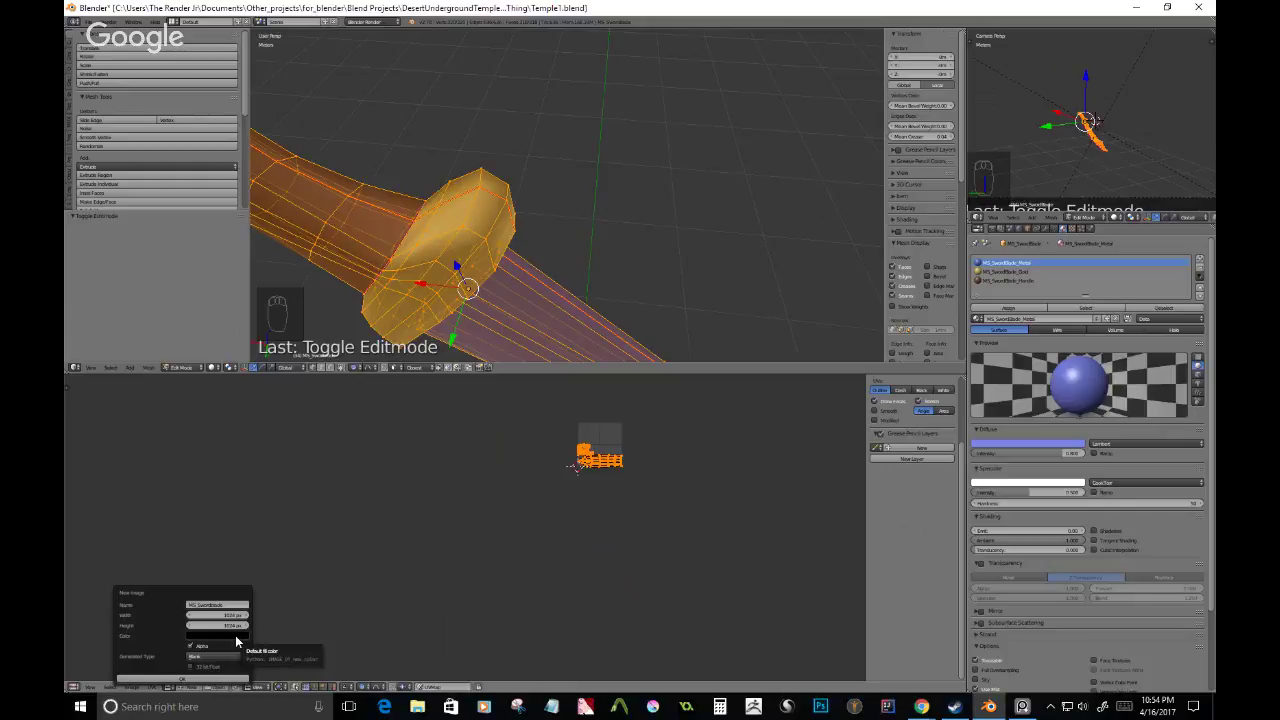
click(237, 641)
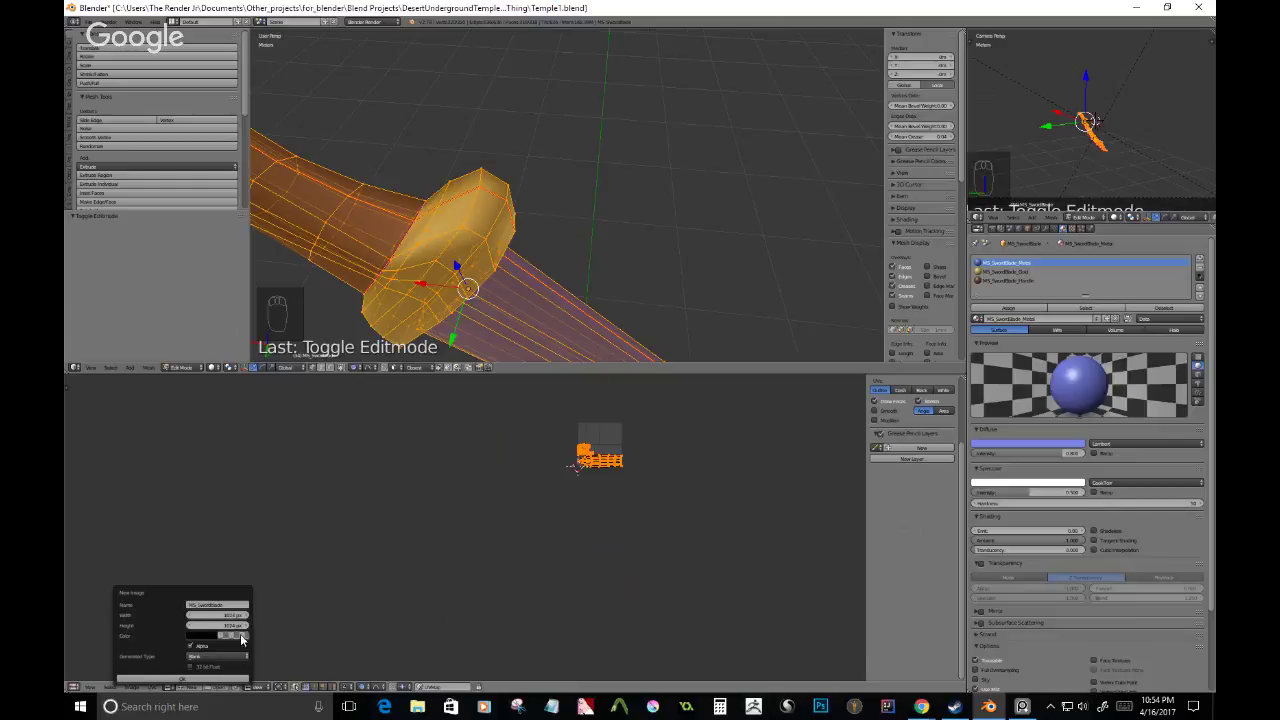
click(192, 679)
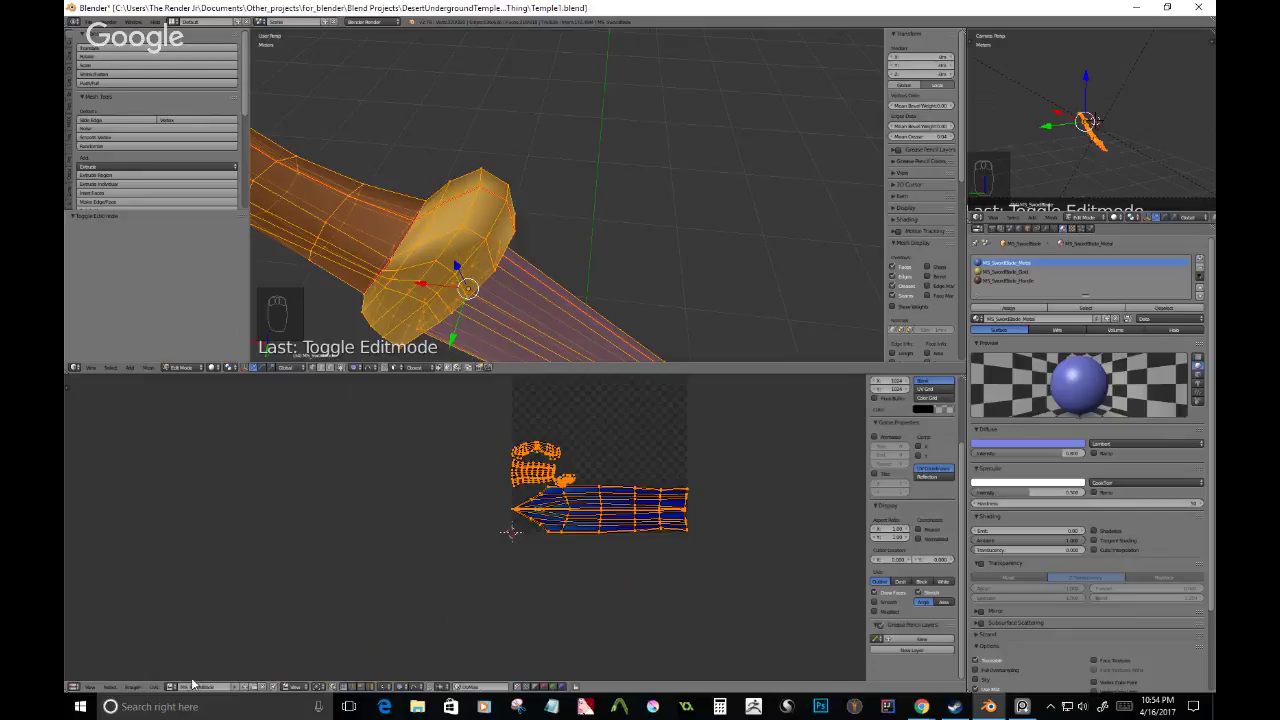
- Deselect all UVs and select the vertices around the middle of the guard's UV island
scroll(655, 528, up, 3)
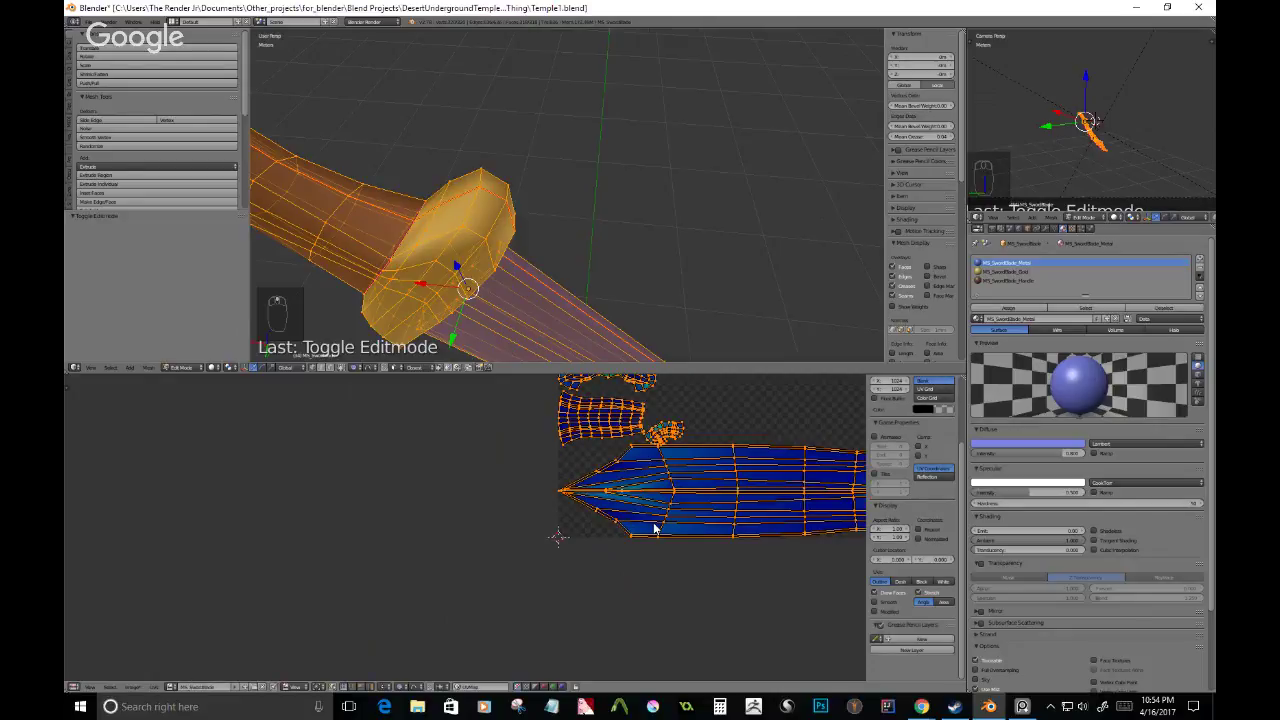
scroll(655, 528, up, 3)
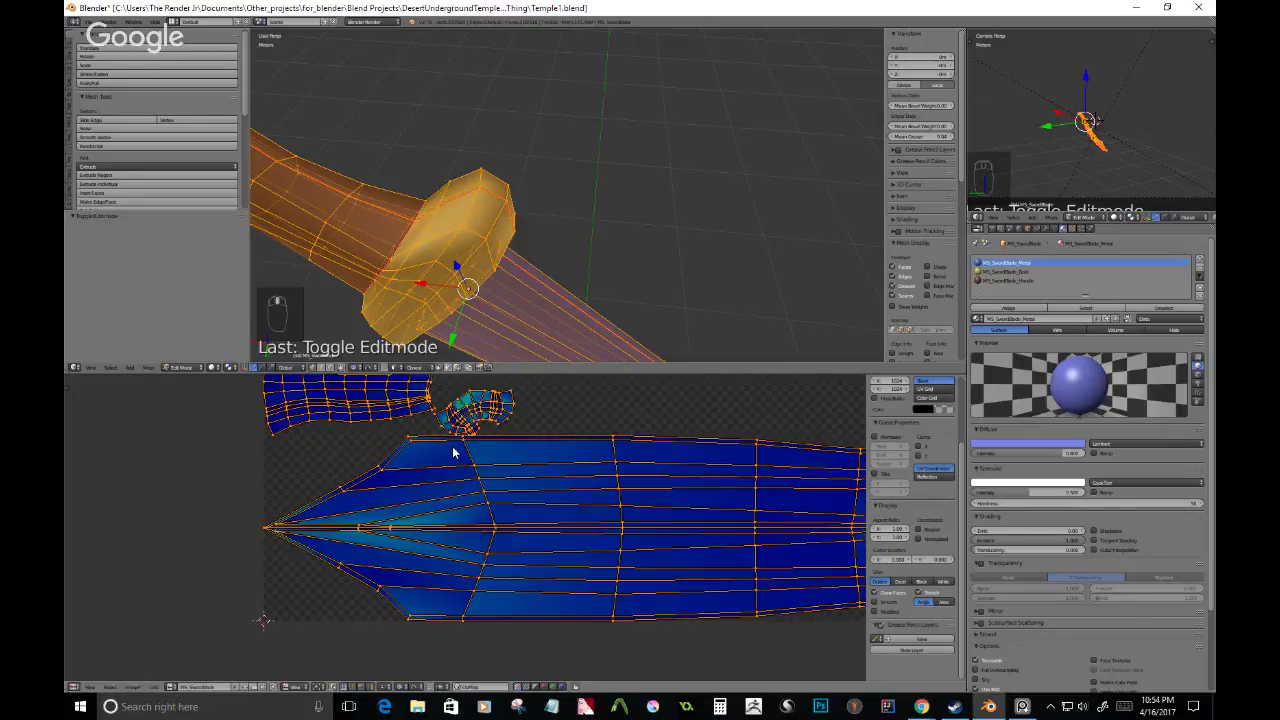
middle_drag(454, 450, 491, 633)
key(a)
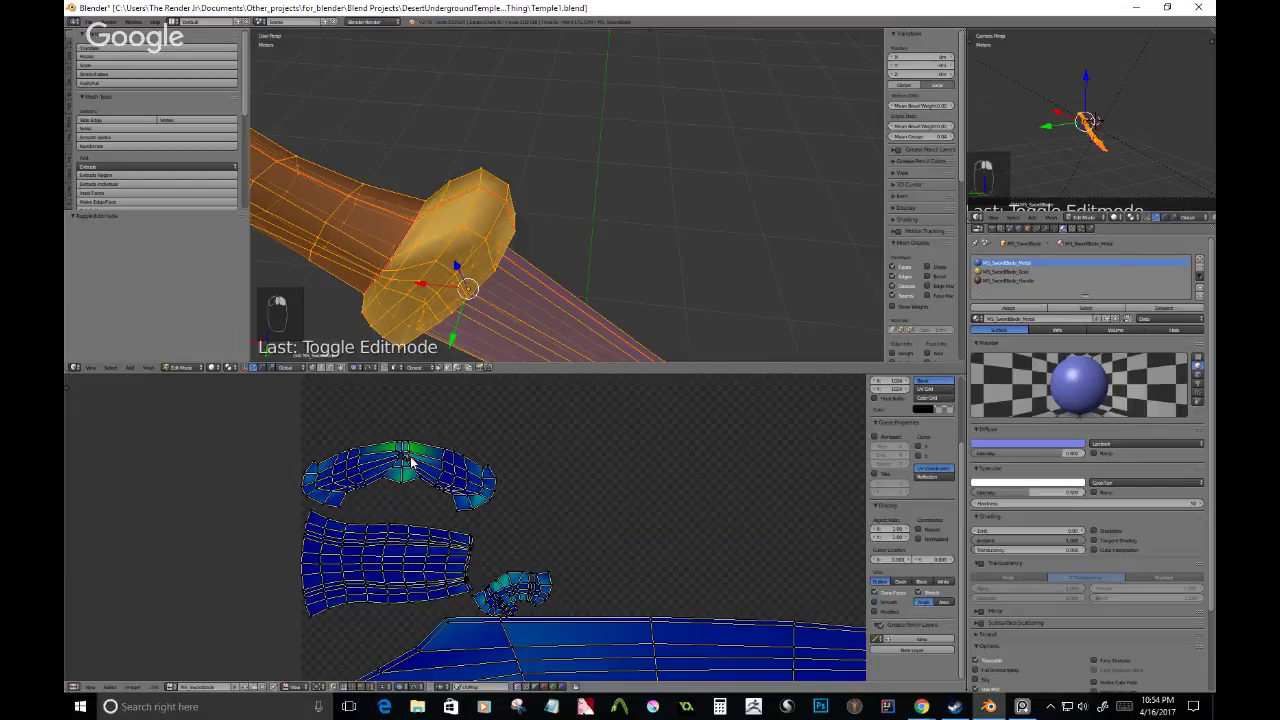
key(ctrl+KP_Add)
scroll(455, 477, up, 3)
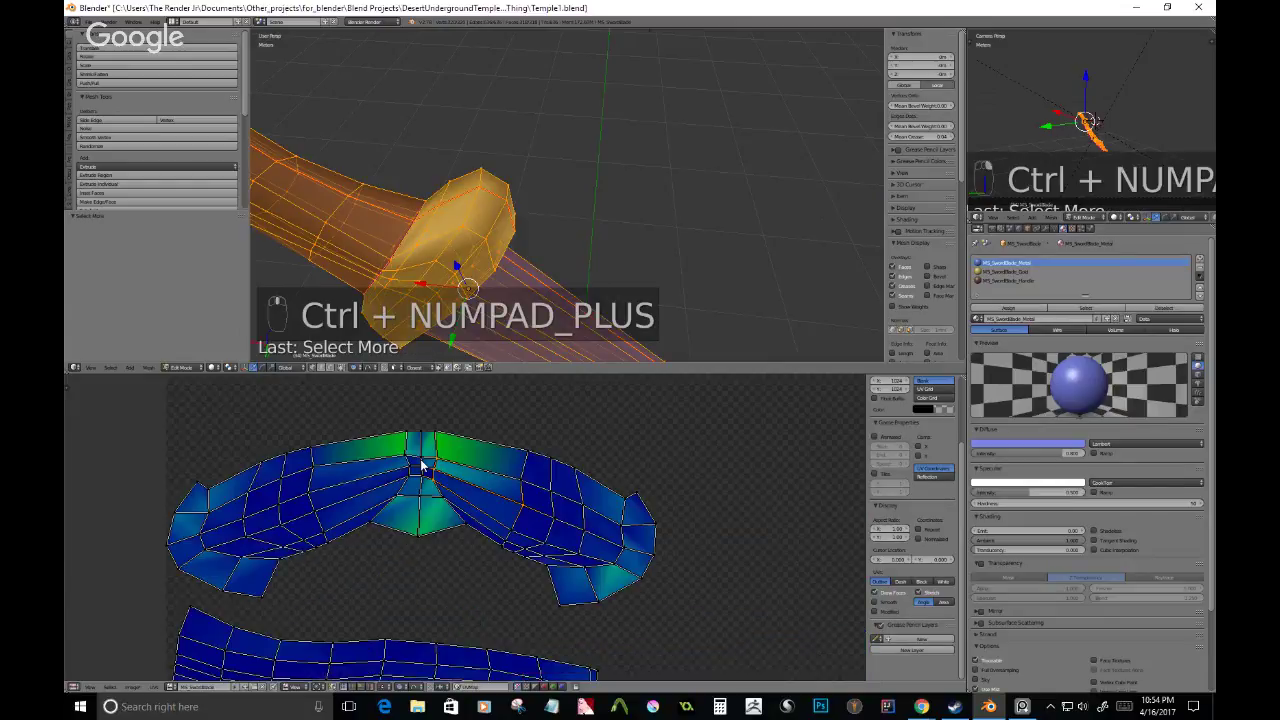
key(ctrl+KP_Add)
key(ctrl+KP_Add)
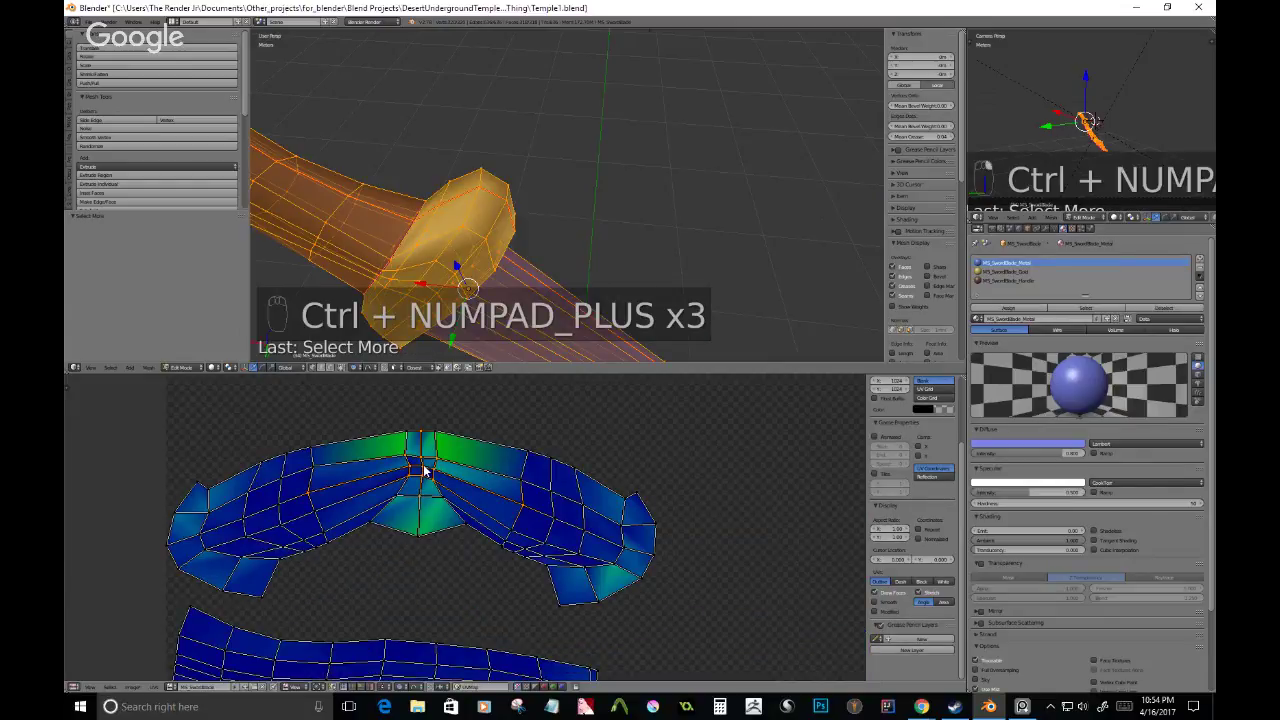
key(o)
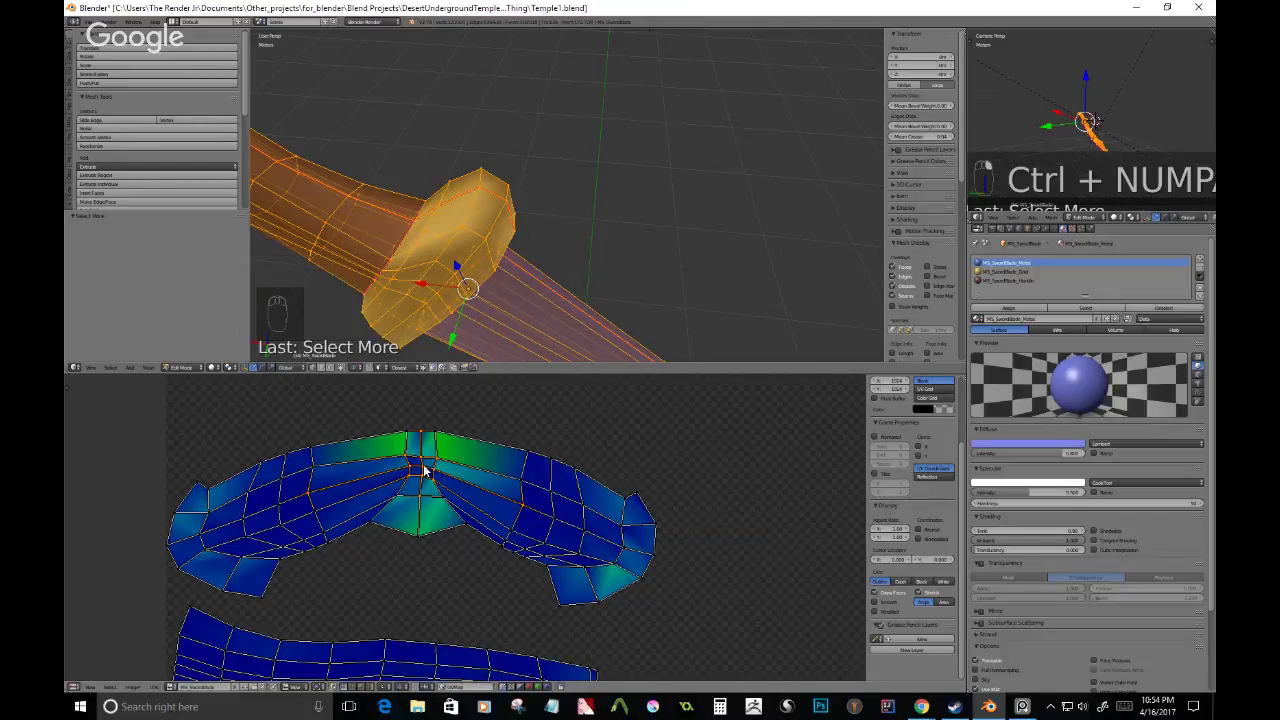
key(s)
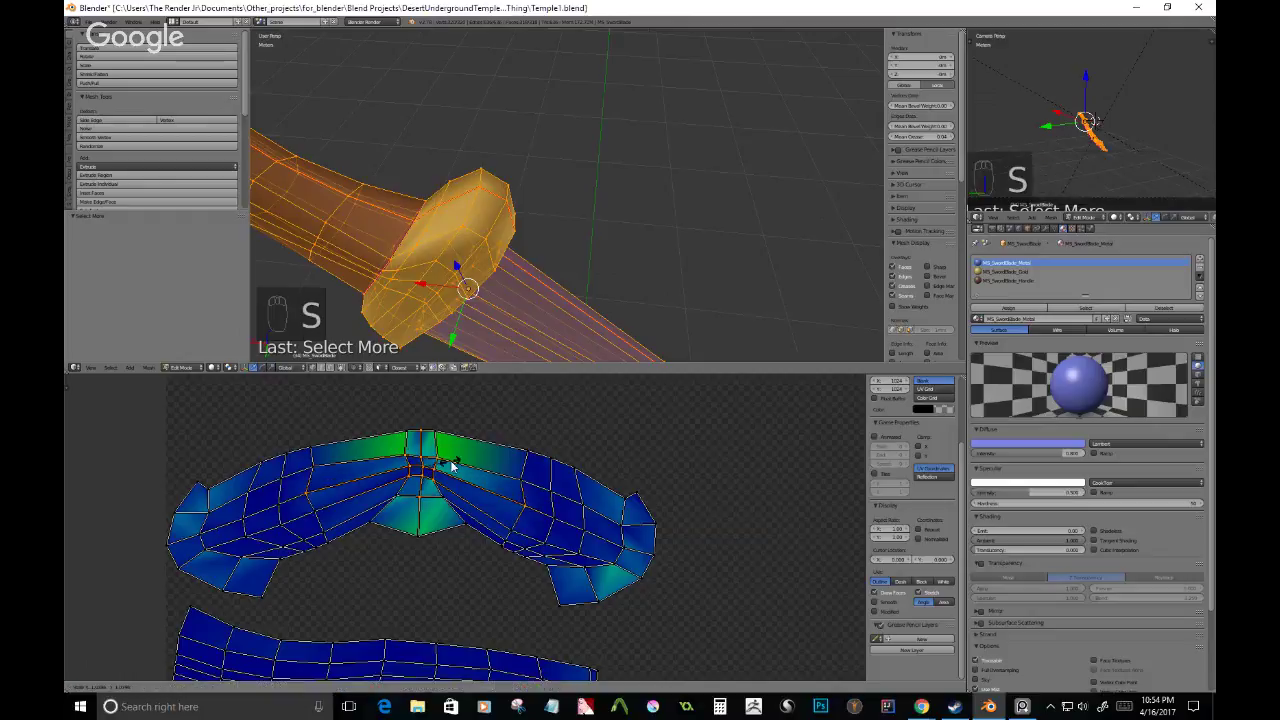
right_click(463, 468)
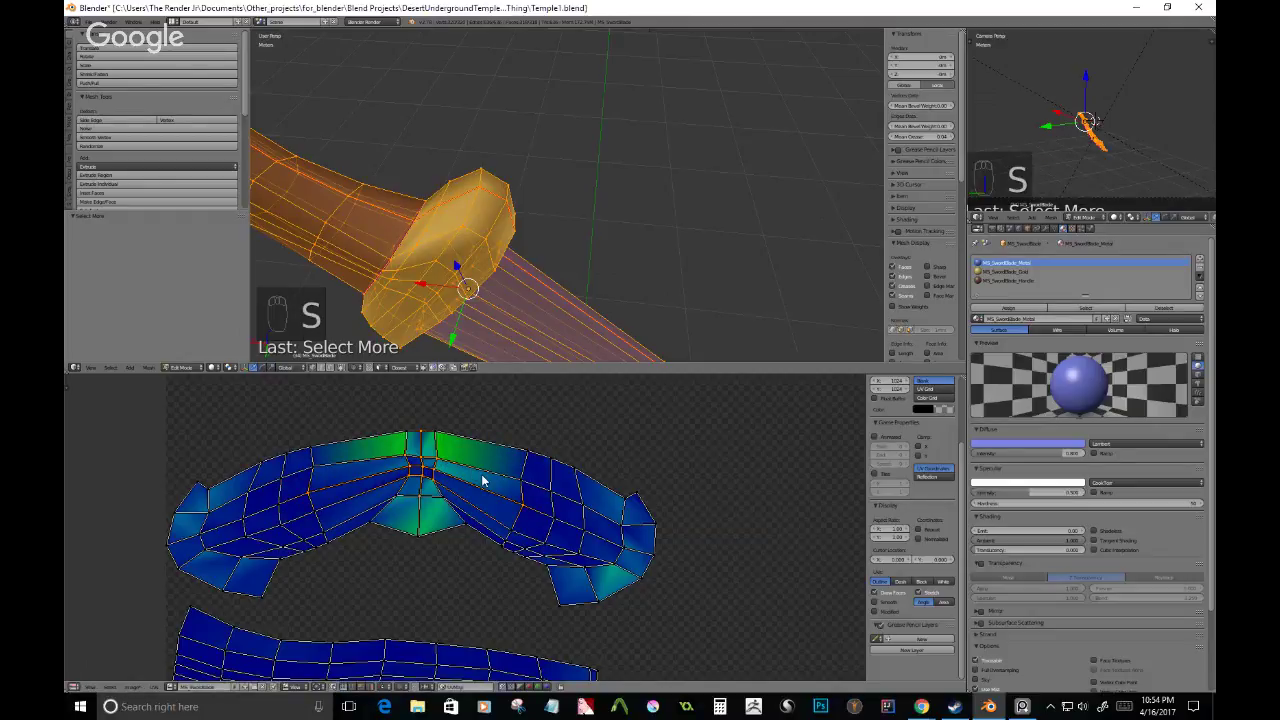
key(o)
key(s)
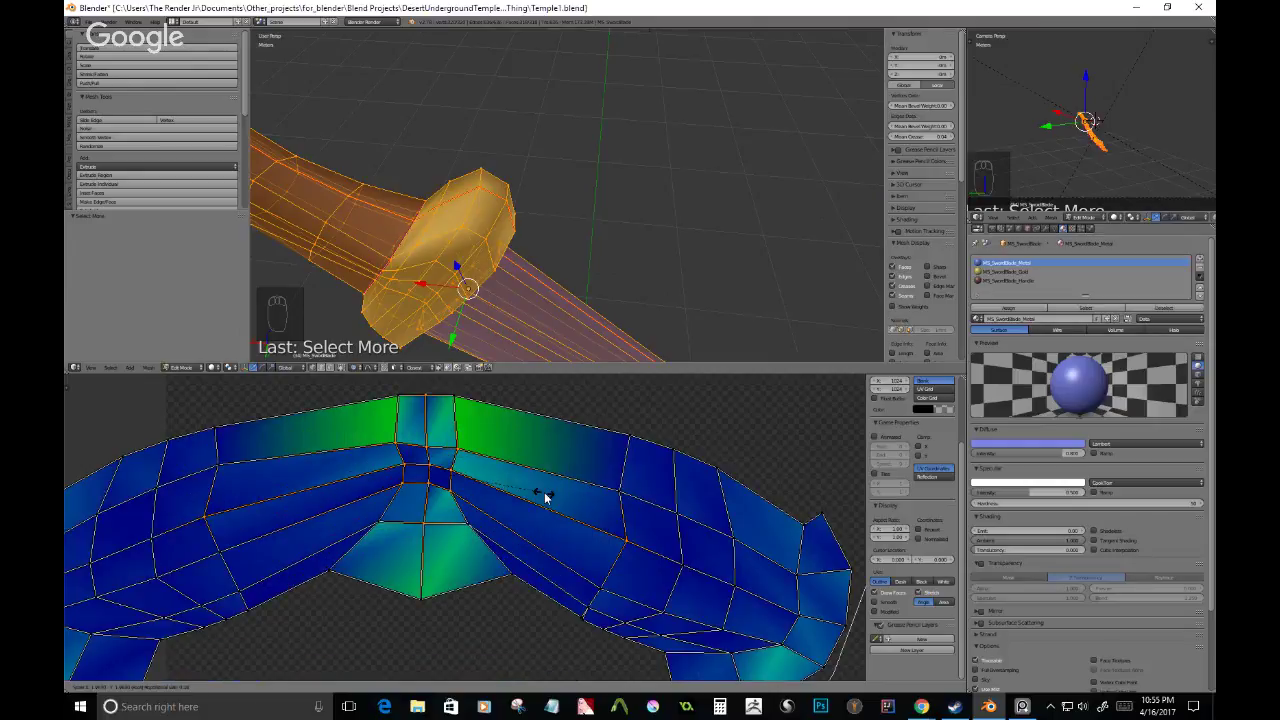
scroll(544, 492, up, 10)
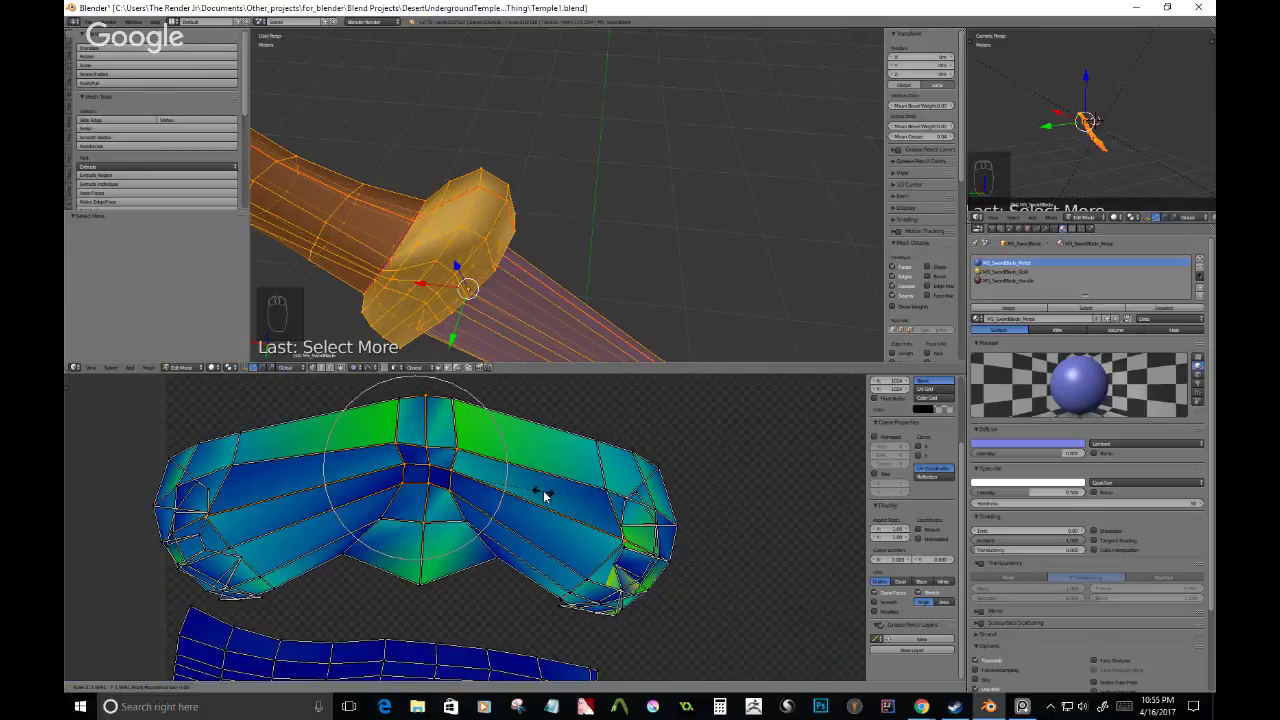
scroll(544, 492, up, 15)
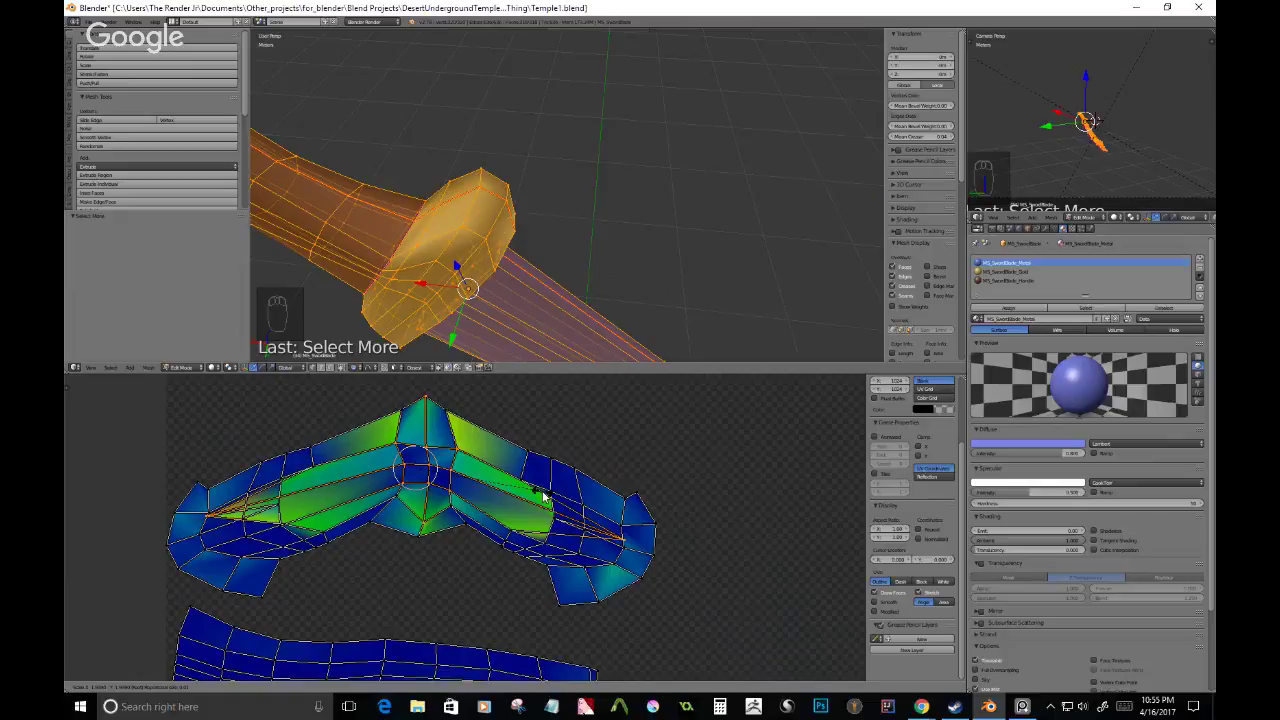
right_click(543, 496)
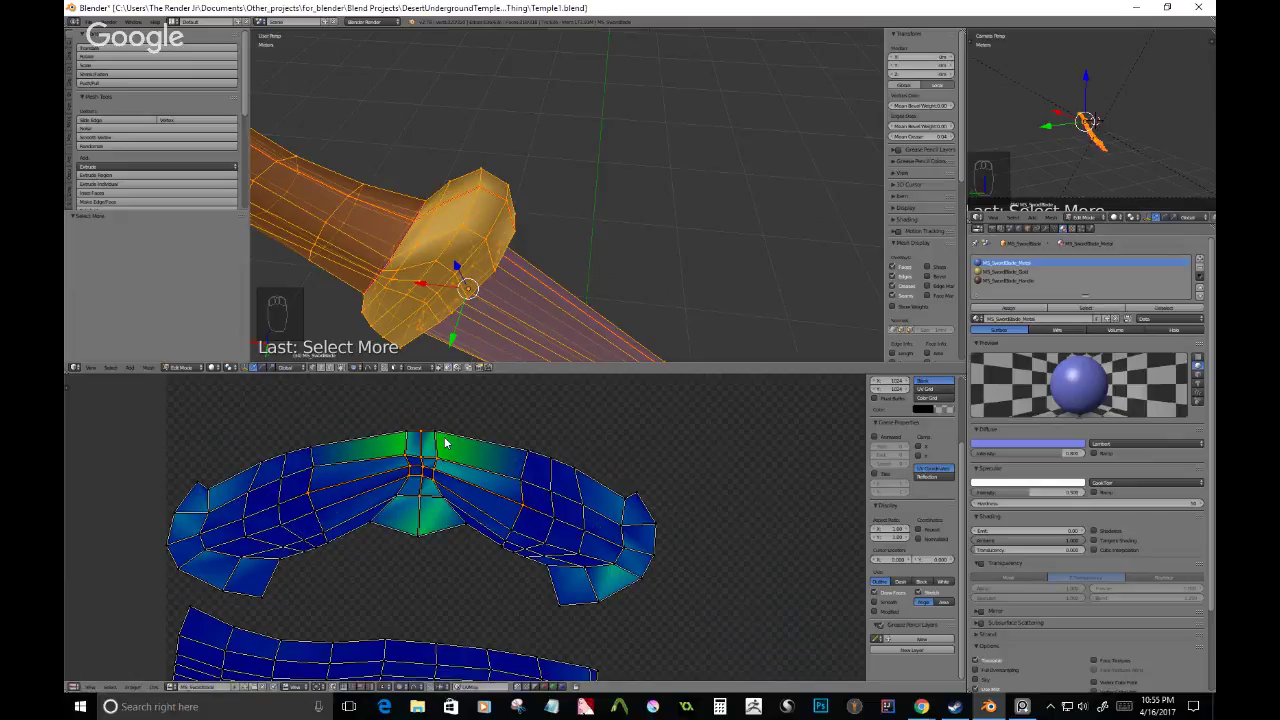
key(g)
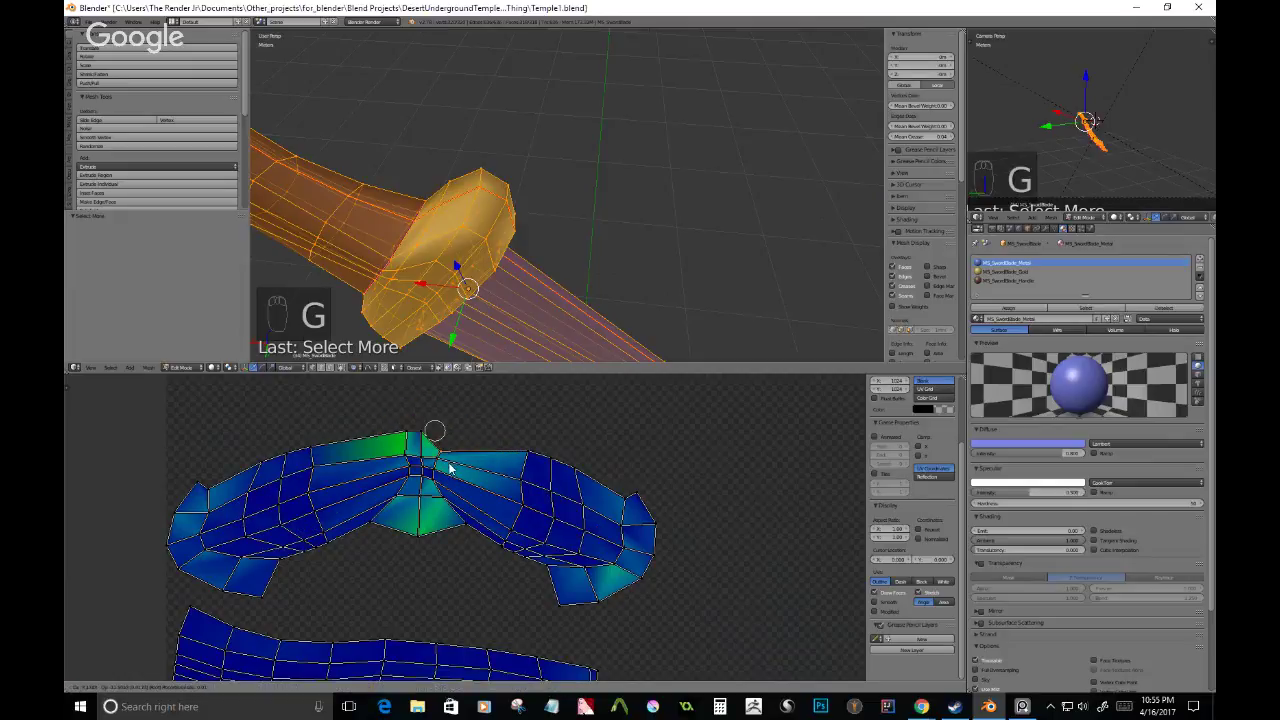
right_click(449, 468)
- Circle-select the vertices along the guard island's upper border and flatten them into a horizontal row by scaling to 0 on Y
middle_drag(469, 270, 587, 292)
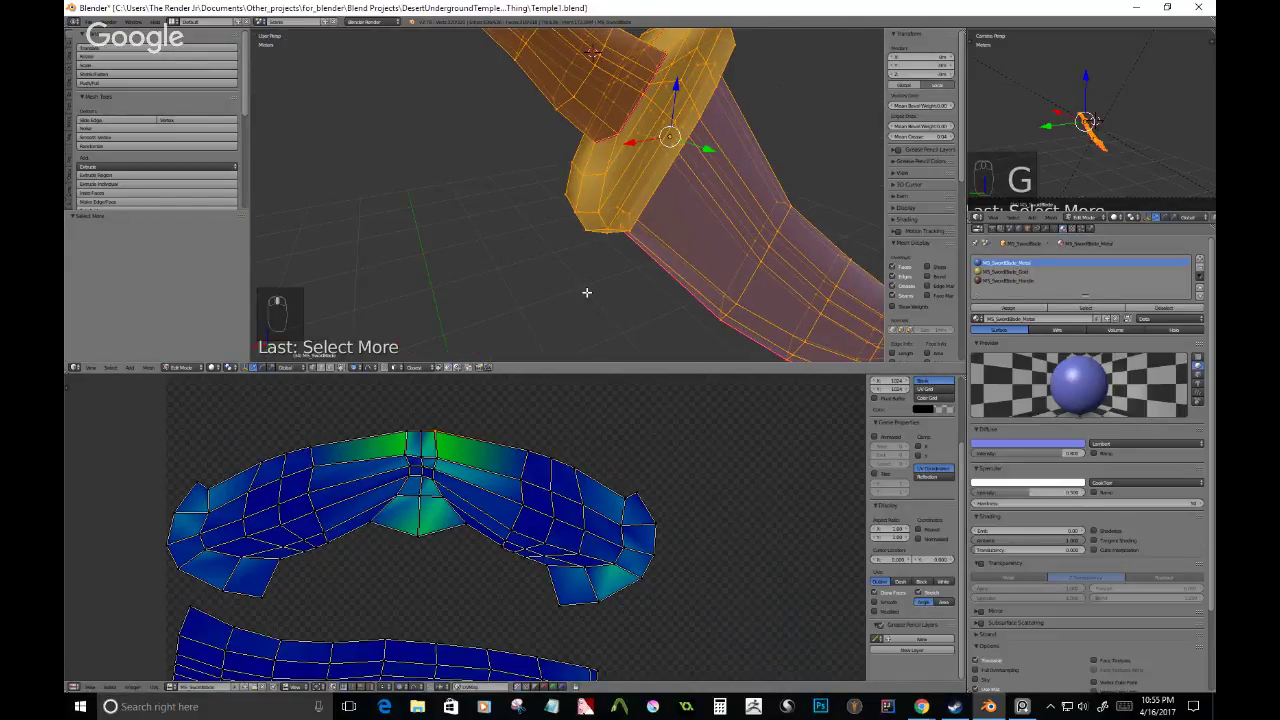
key(c)
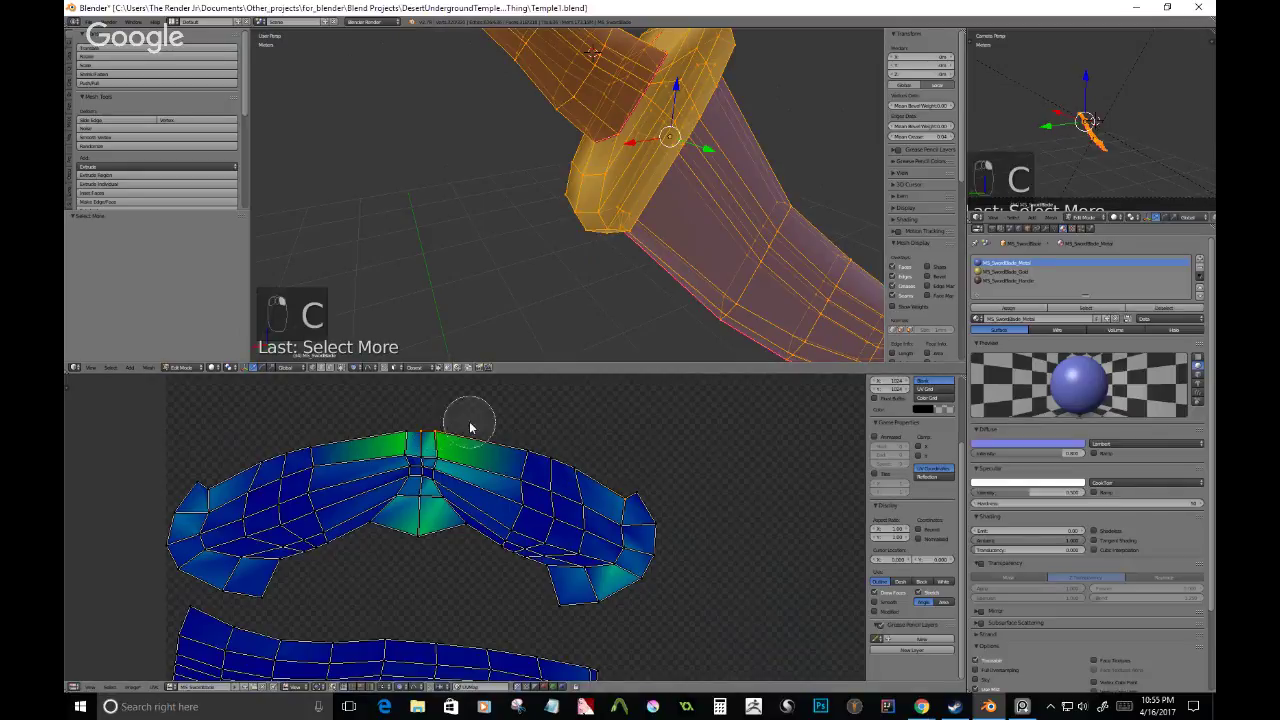
drag(470, 423, 628, 479)
right_click(635, 481)
key(c)
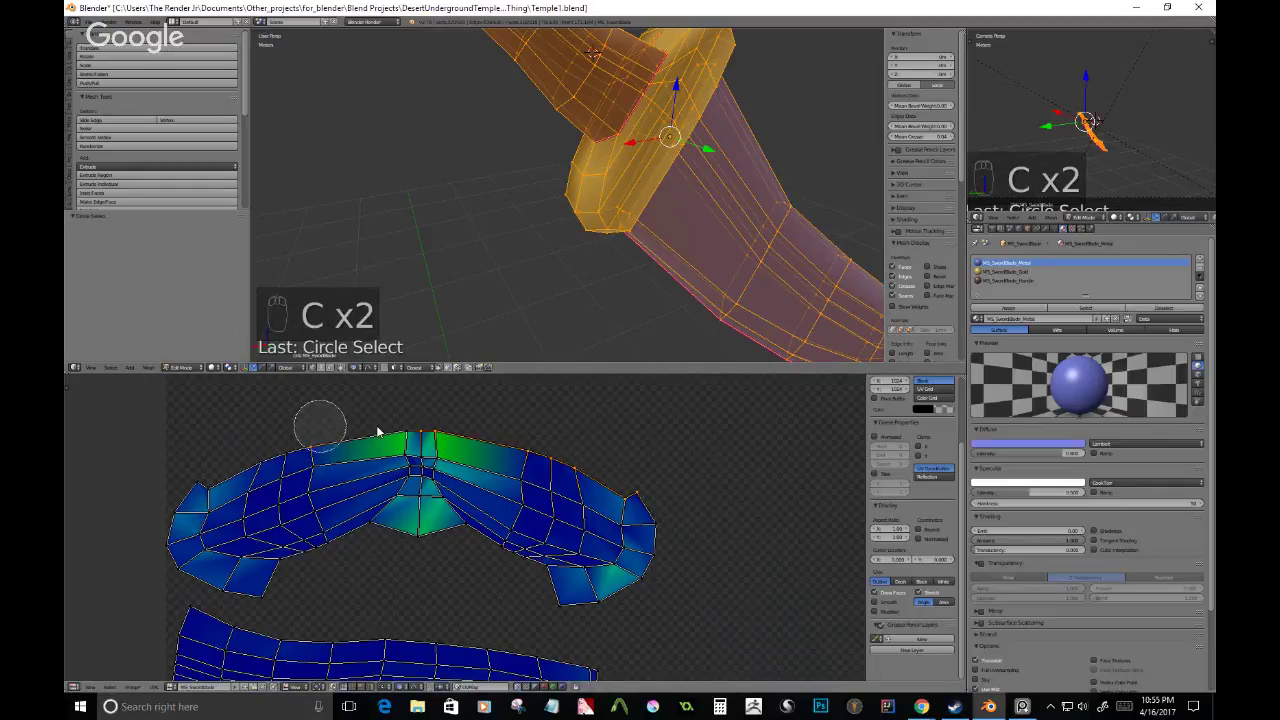
mouse_move(398, 428)
mouse_down()
mouse_move(257, 443)
mouse_move(191, 480)
mouse_up()
right_click(191, 480)
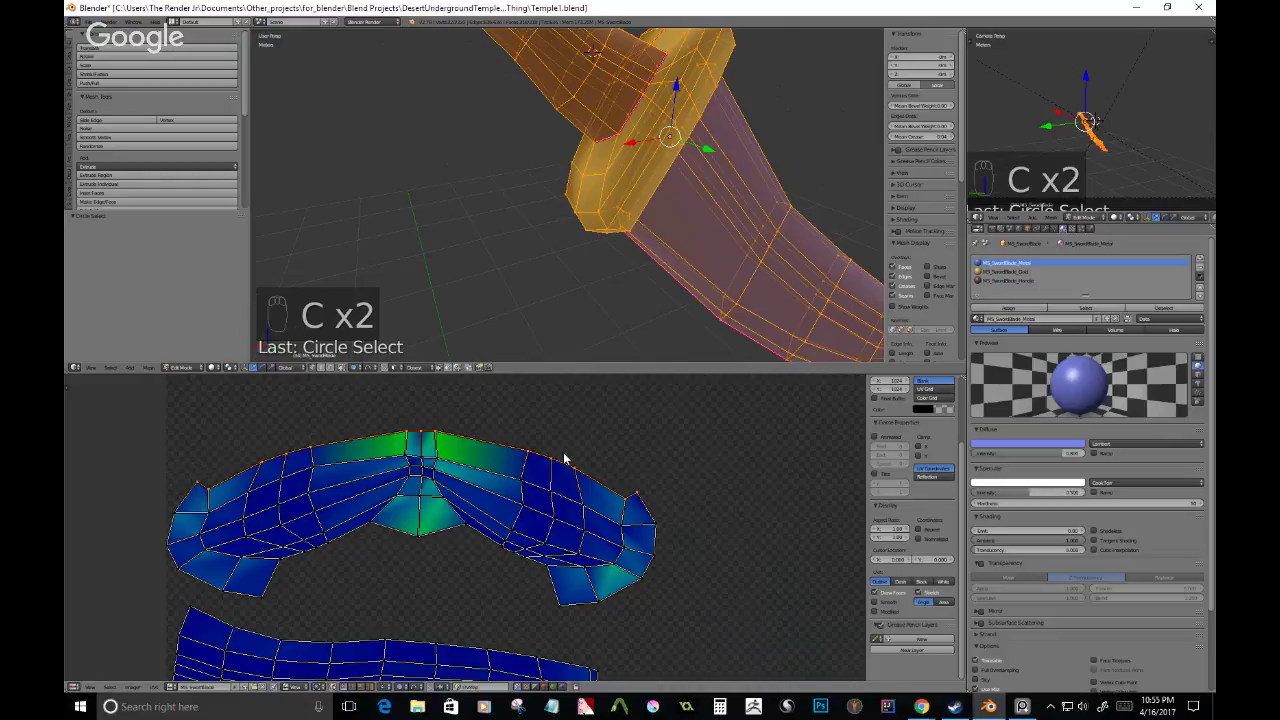
key(s)
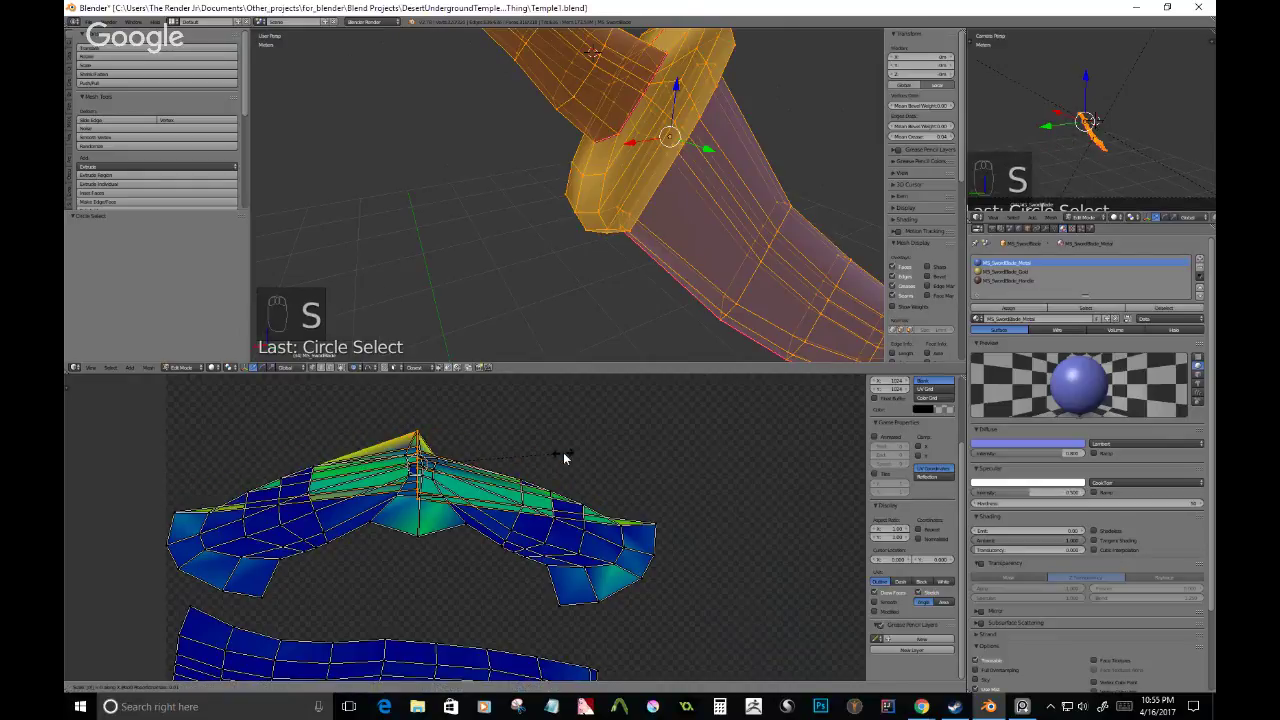
key(y)
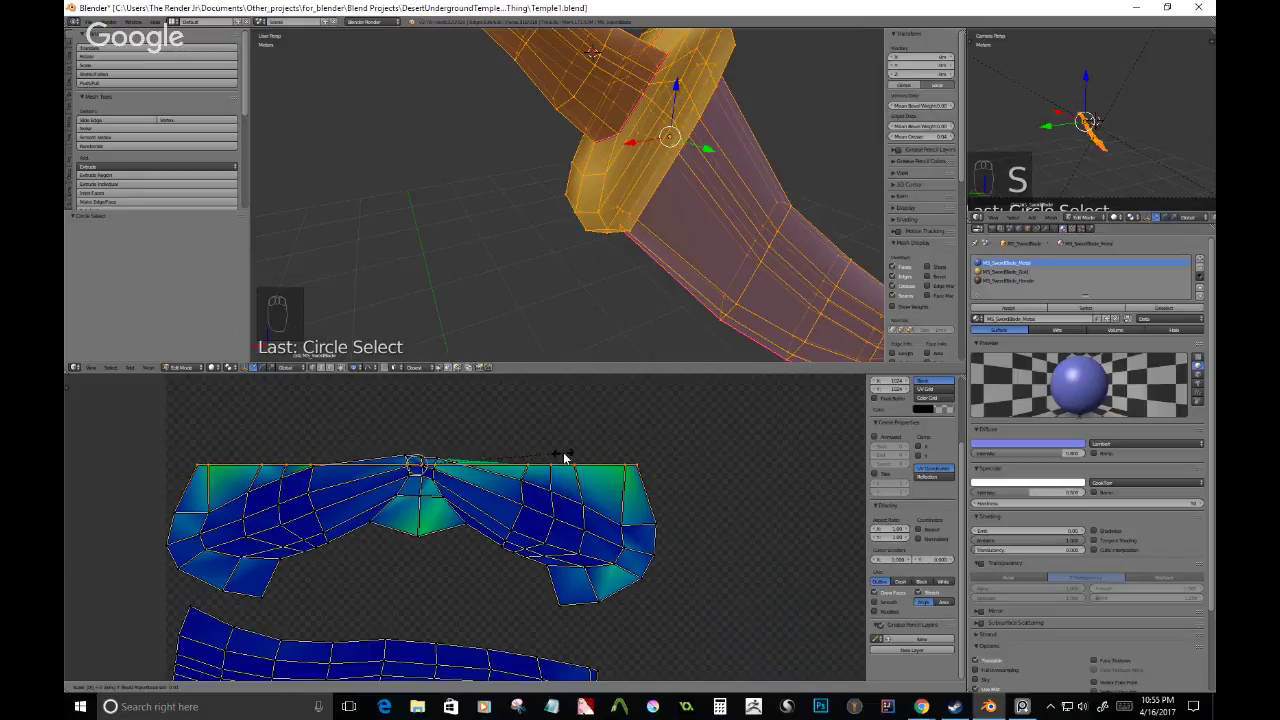
click(565, 459)
- Disable proportional editing and move the guard island's flattened upper row up along Y, away from the faces below
key(g)
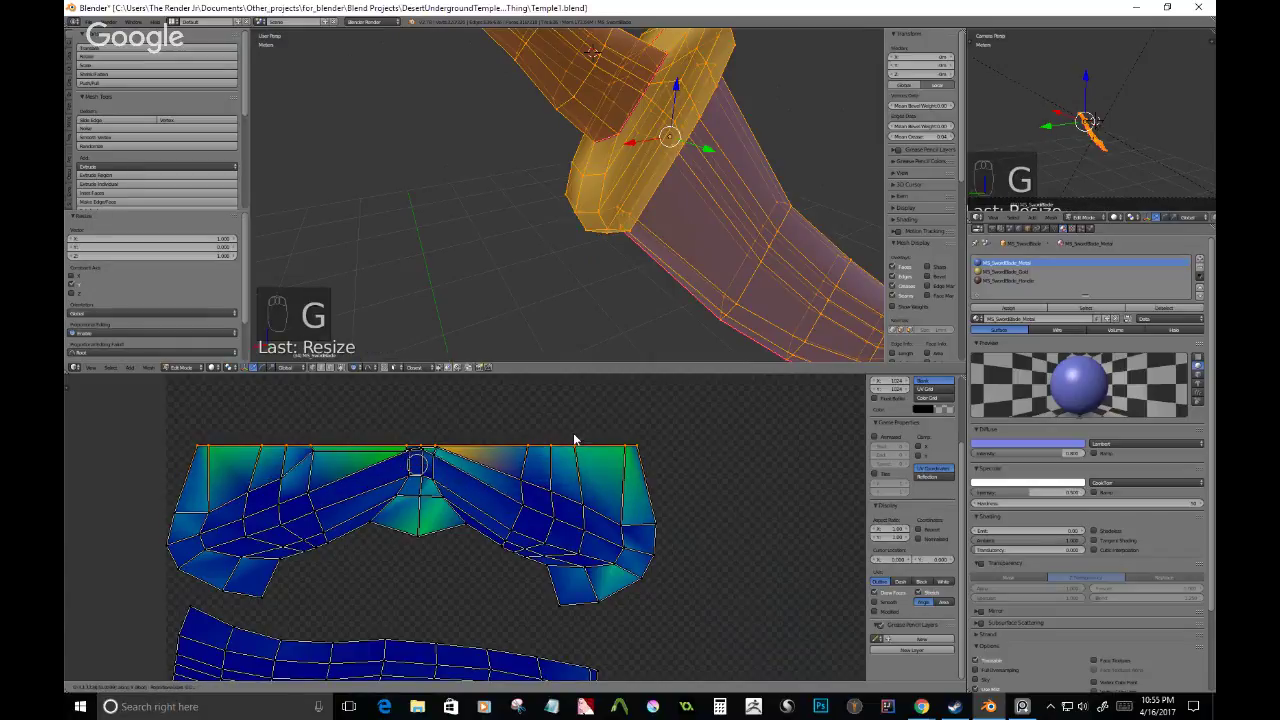
right_click(573, 433)
key(o)
key(g)
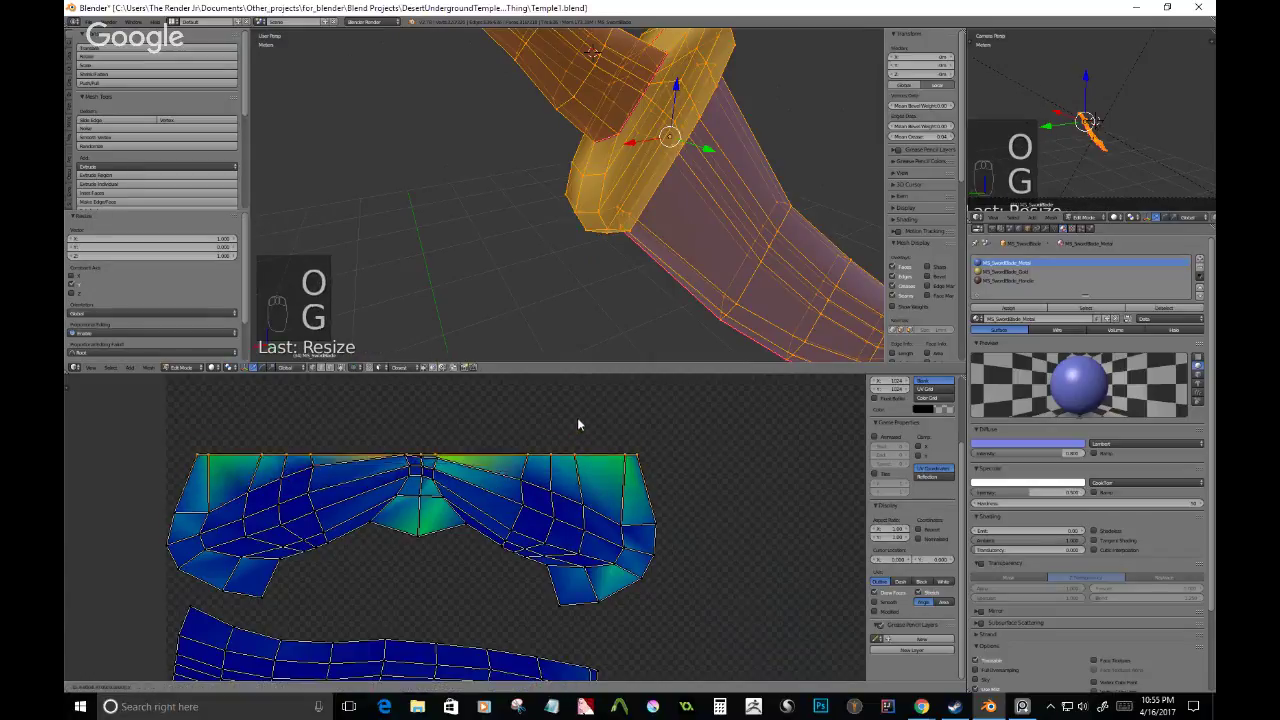
click(577, 400)
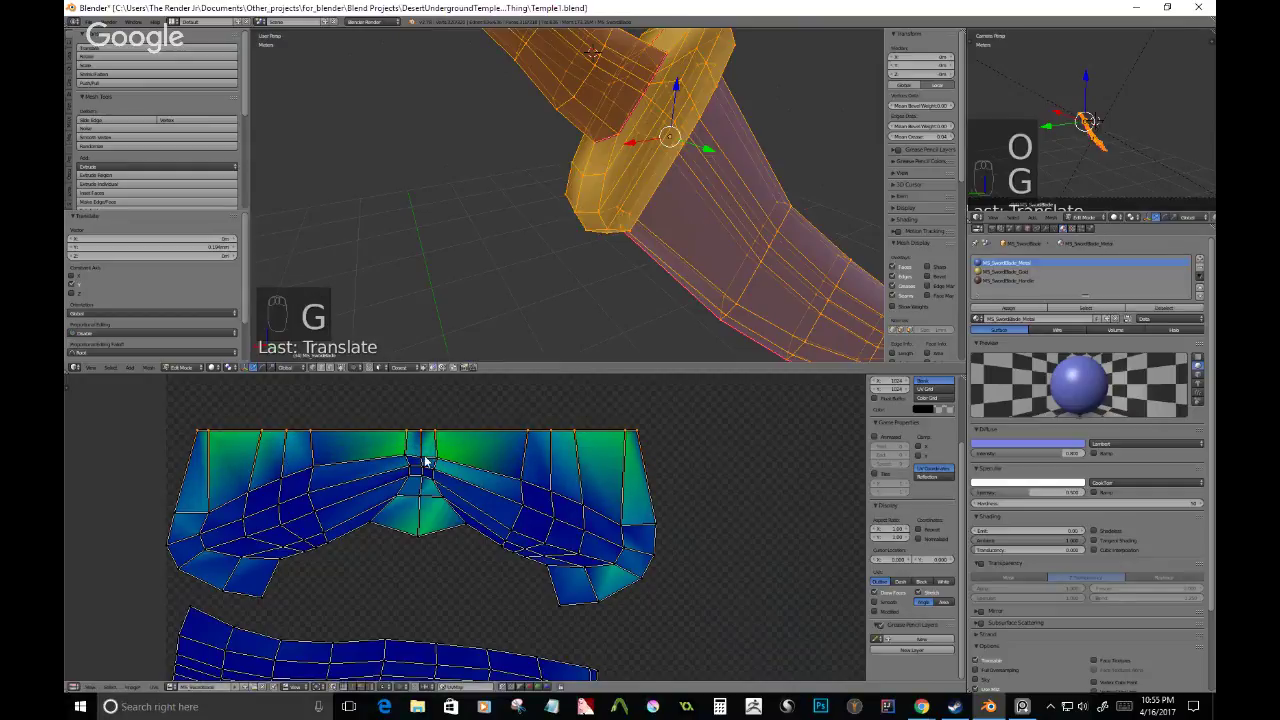
- Circle-select the guard island's second row of vertices and flatten it into a horizontal line by scaling to 0 on Y
middle_drag(426, 458, 426, 446)
right_click(426, 445)
key(c)
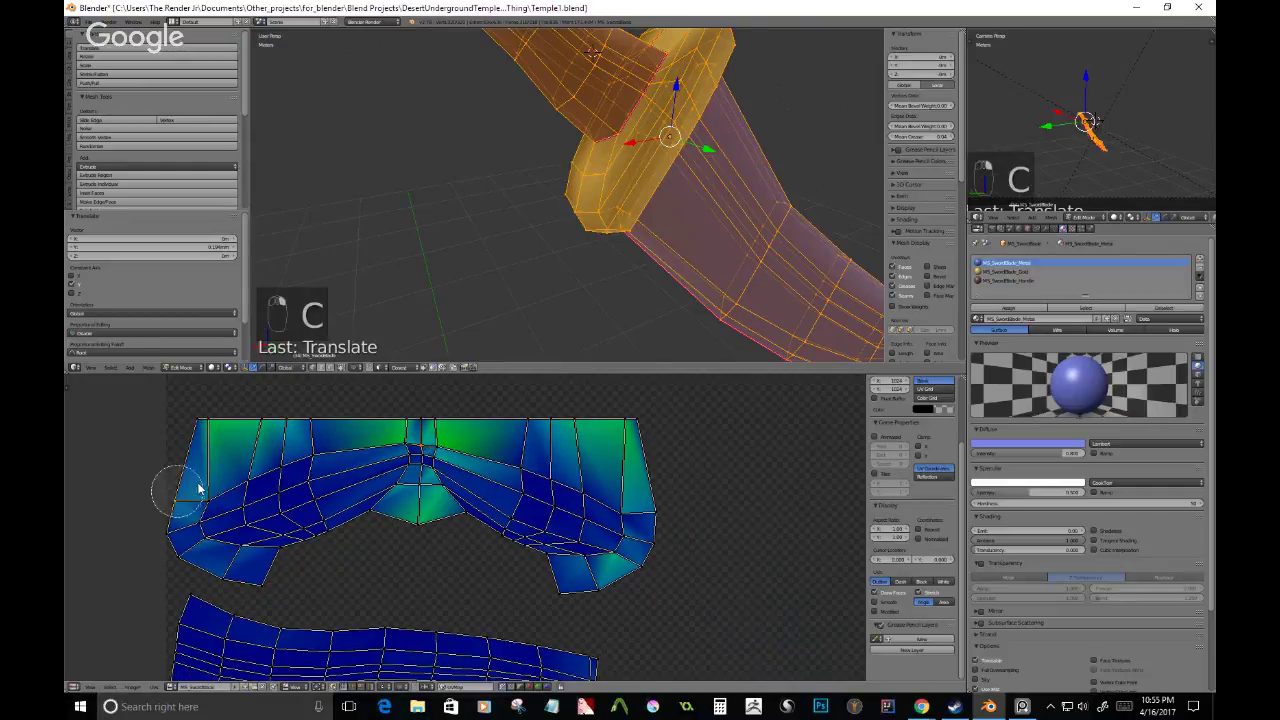
mouse_move(194, 486)
mouse_down()
mouse_move(366, 443)
mouse_move(506, 463)
mouse_move(600, 497)
mouse_move(634, 531)
mouse_up()
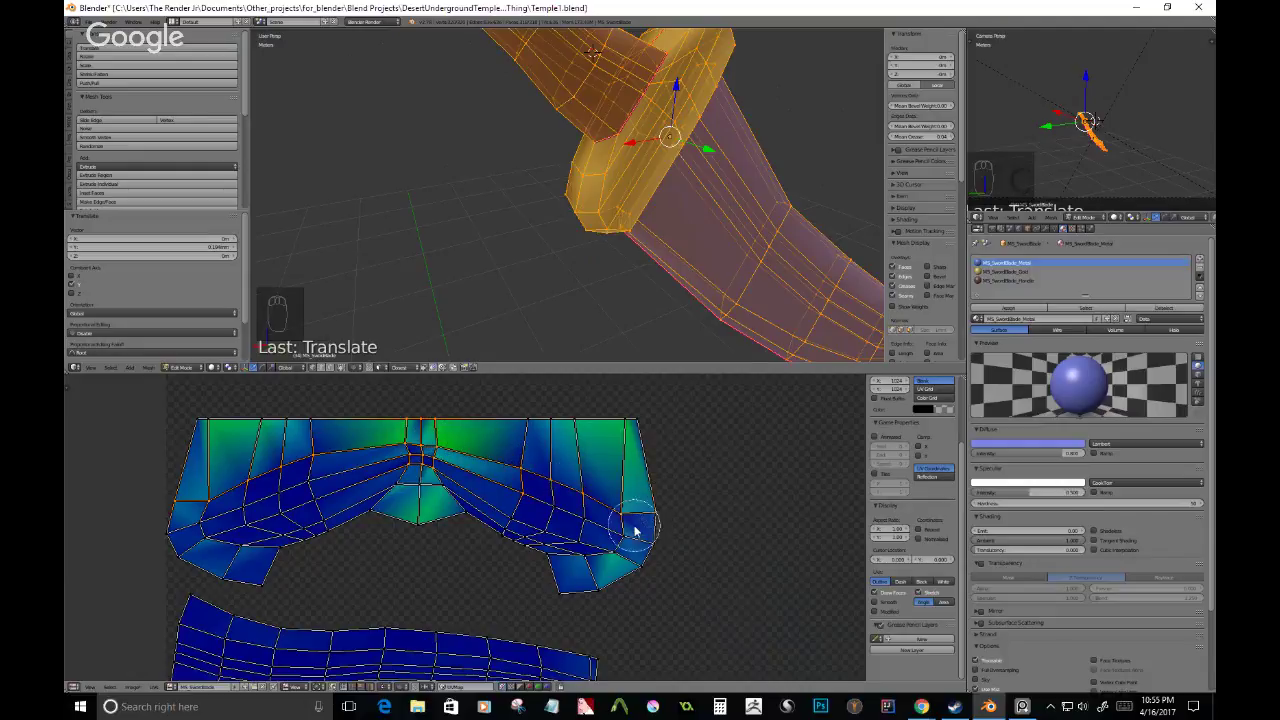
middle_click(411, 483)
right_click(417, 486)
key(c)
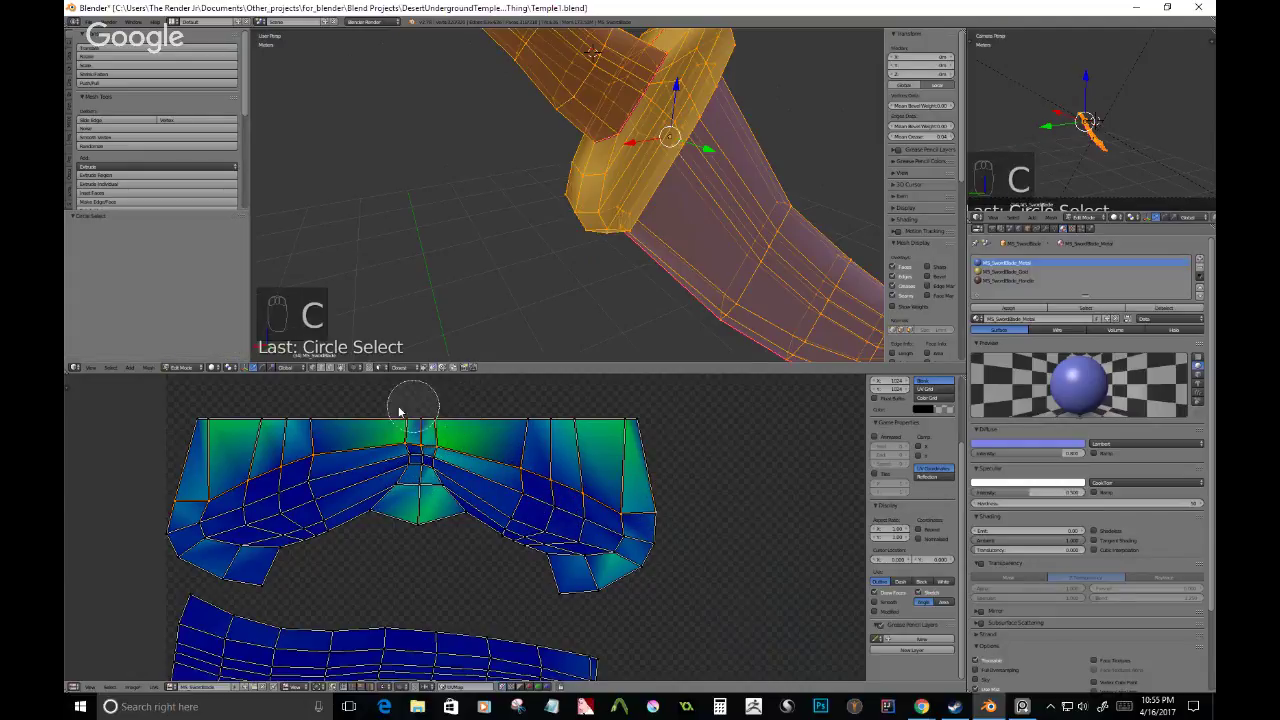
right_click(392, 414)
key(s)
key(y)
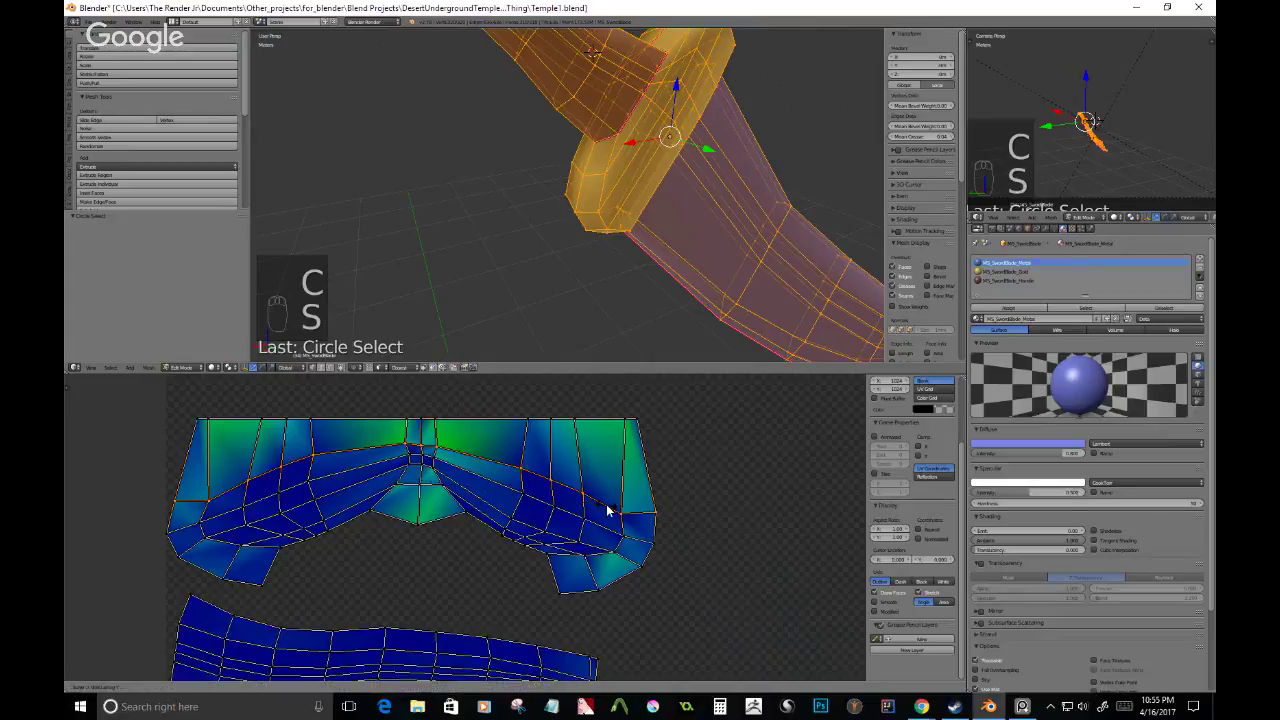
key(0)
click(607, 510)
- Move the guard island's flattened second row up along Y to just below the straightened upper border
key(g)
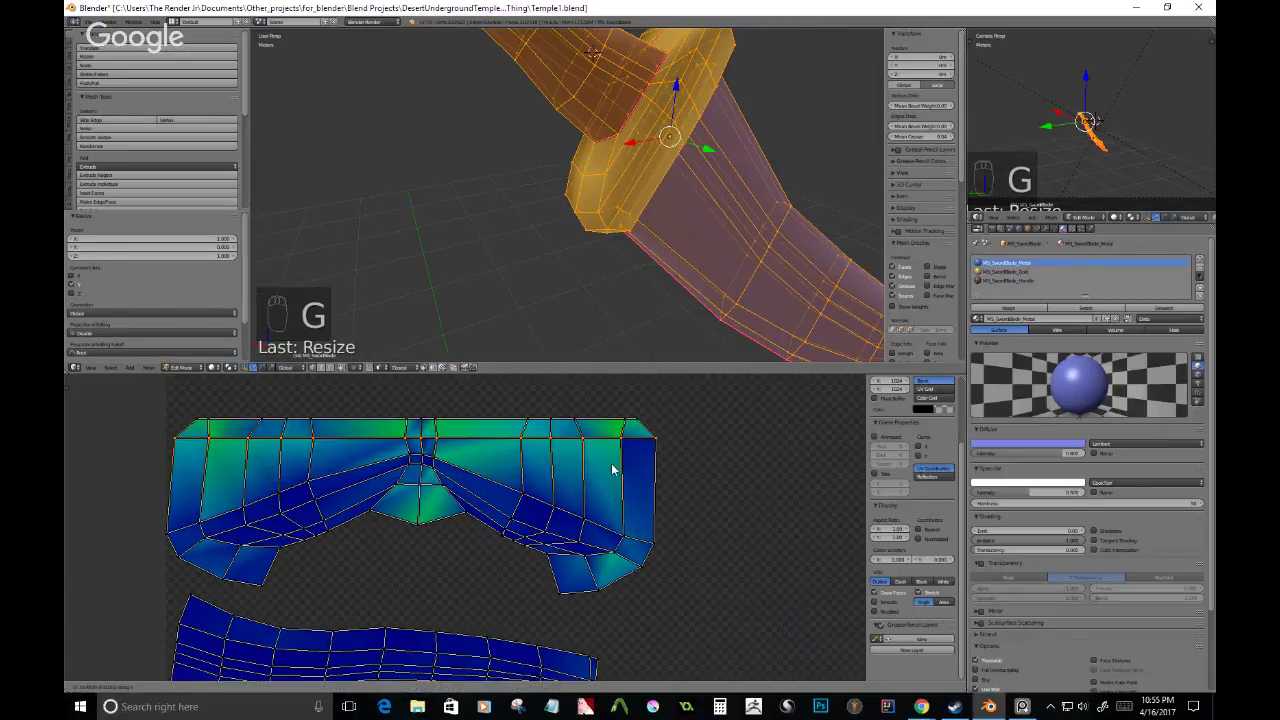
click(609, 468)
middle_drag(563, 511, 569, 500)
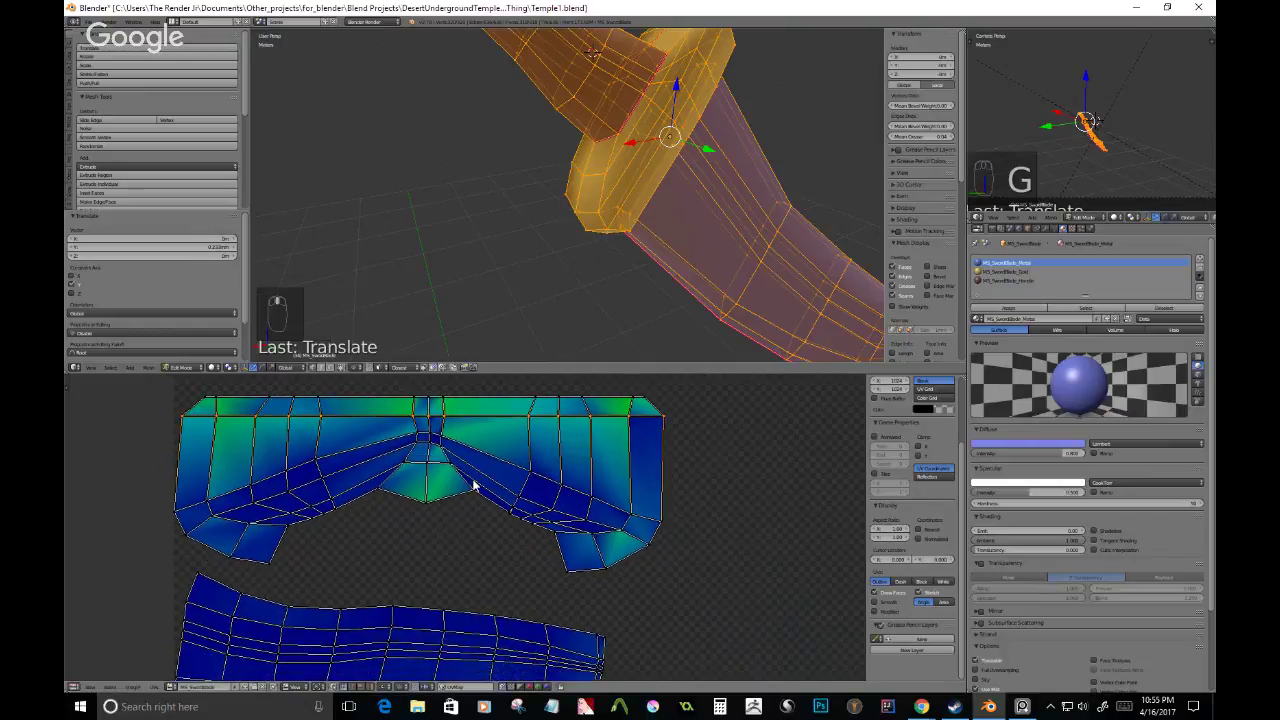
scroll(475, 485, down, 4)
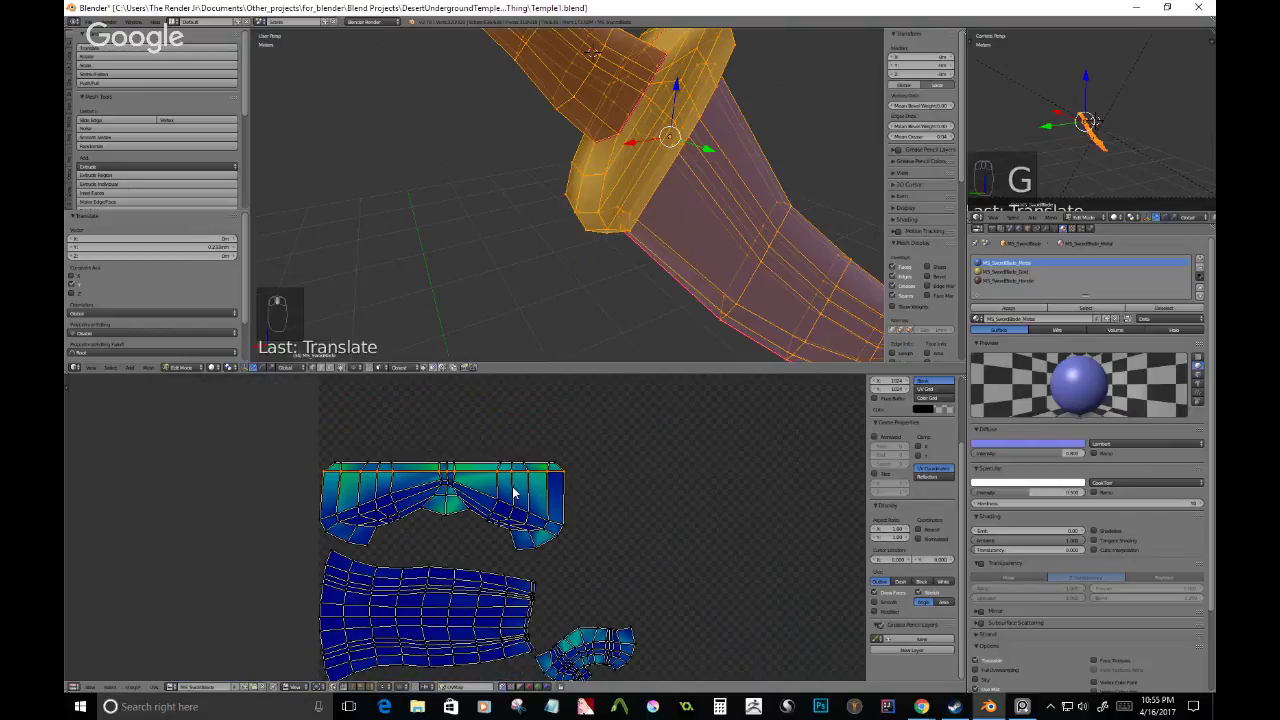
- Undo the recent row-straightening edits on the guard island to bring back its curved unwrapped shape
key(ctrl+z)
key(ctrl+z)
key(ctrl+z)
key(ctrl+z)
key(ctrl+z)
key(ctrl+z)
key(ctrl+z)
key(ctrl+z)
key(ctrl+z)
key(ctrl+z)
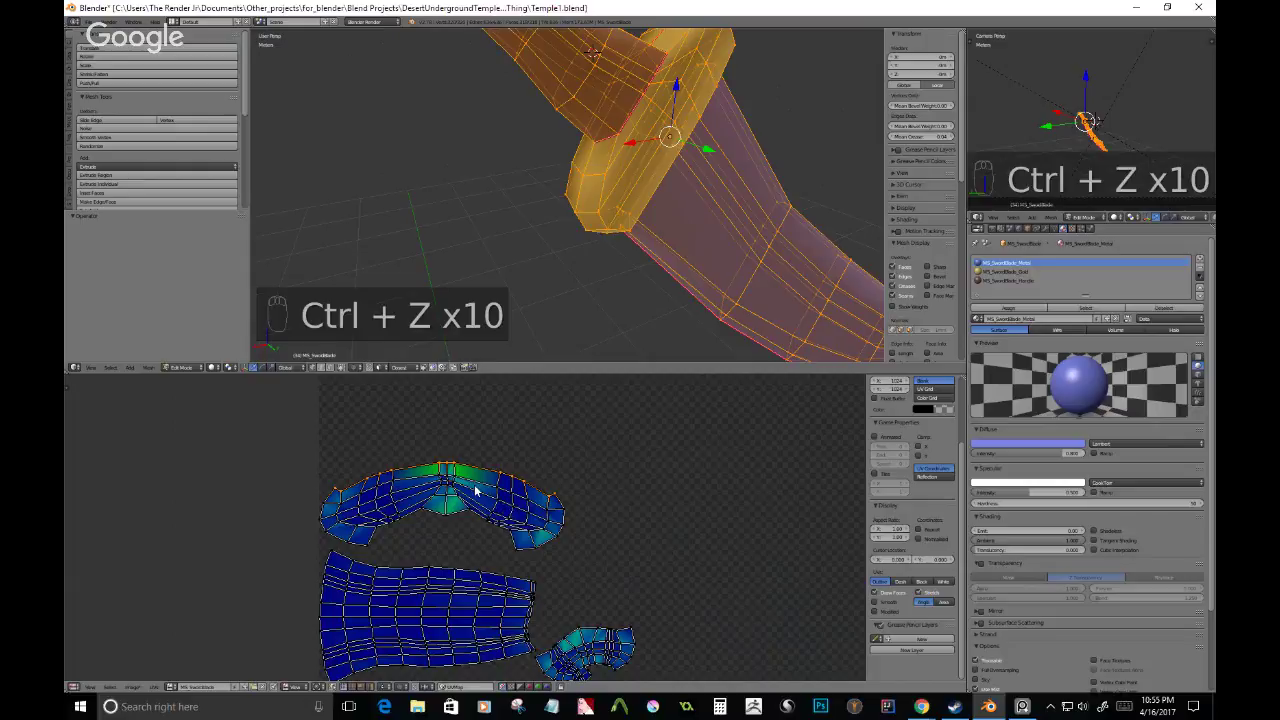
scroll(475, 491, up, 5)
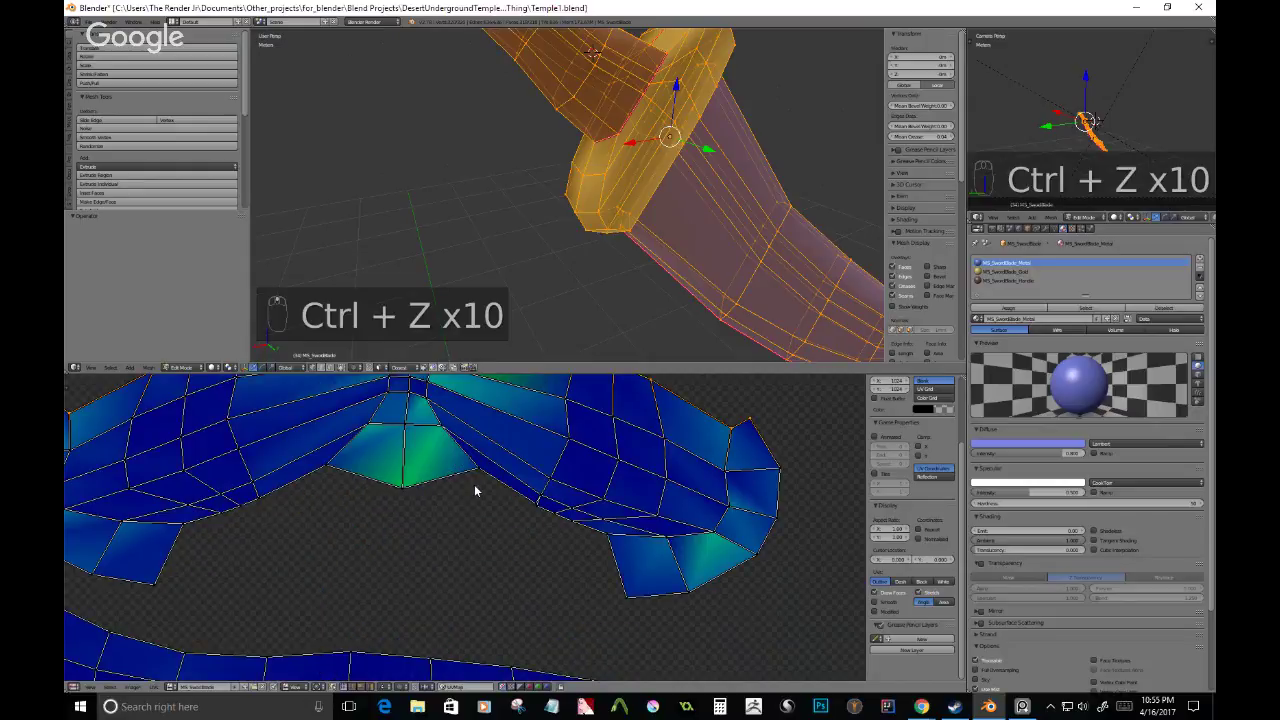
key(g)
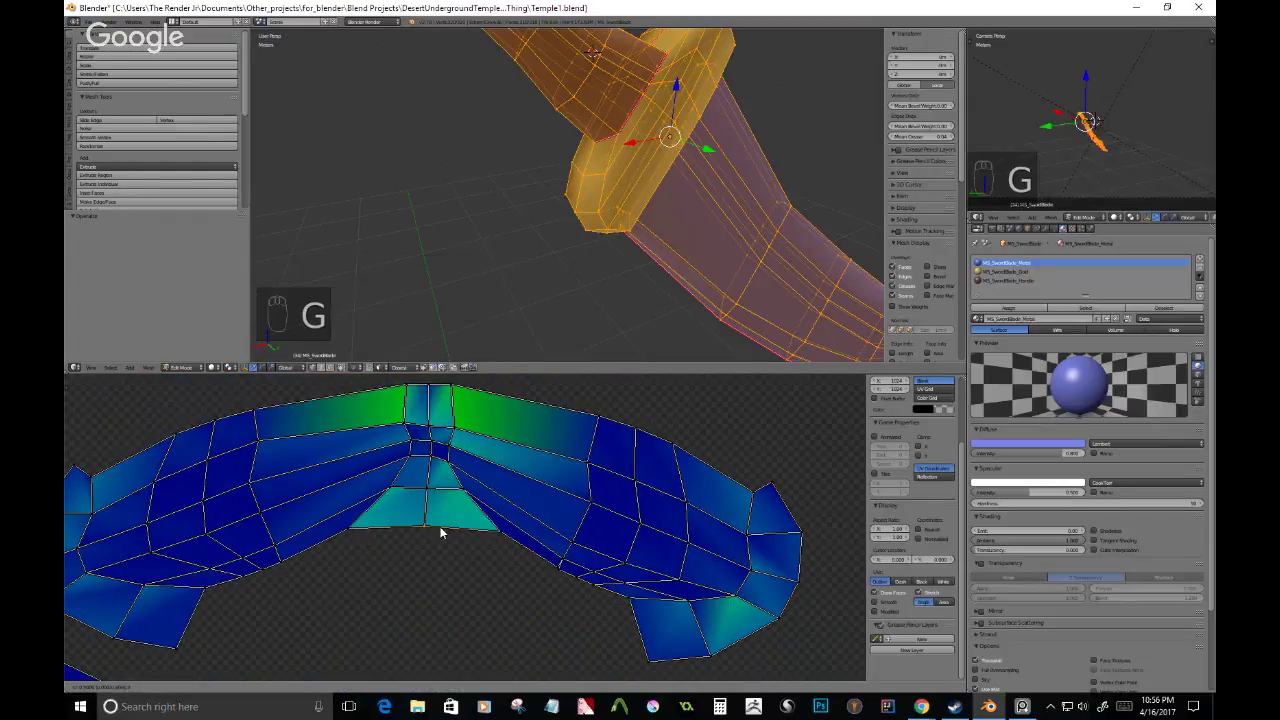
click(441, 553)
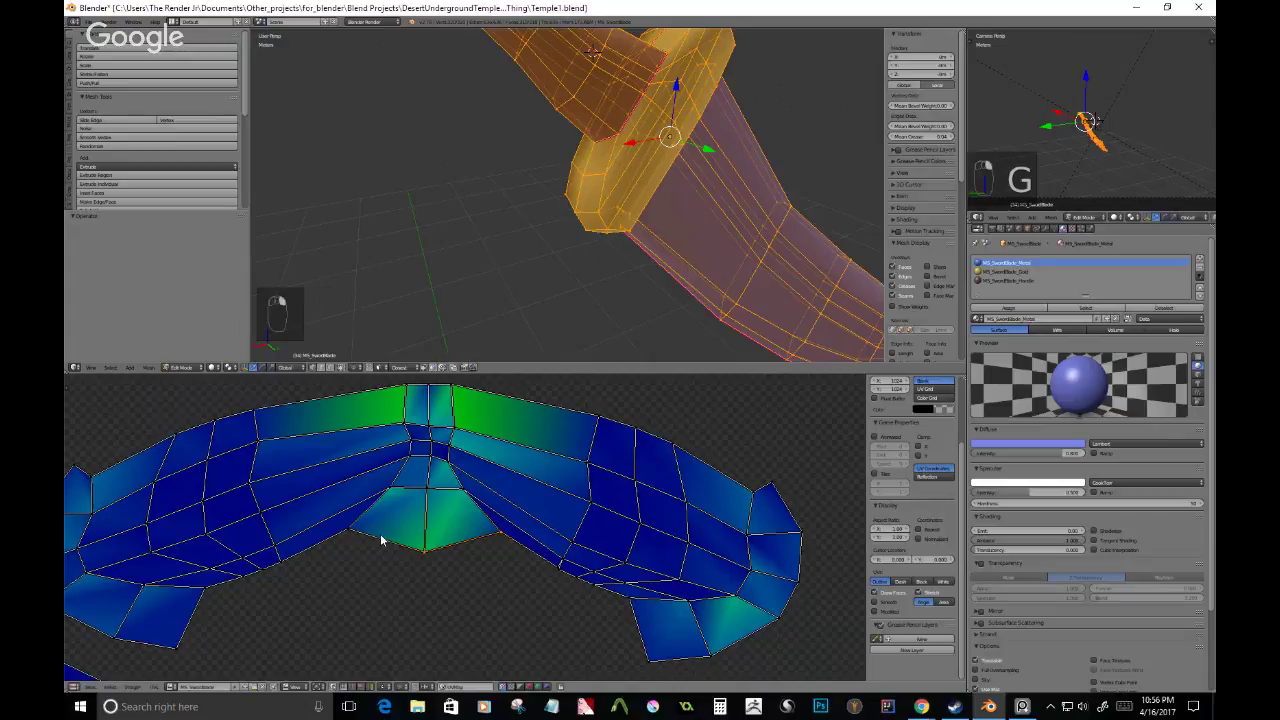
click(490, 563)
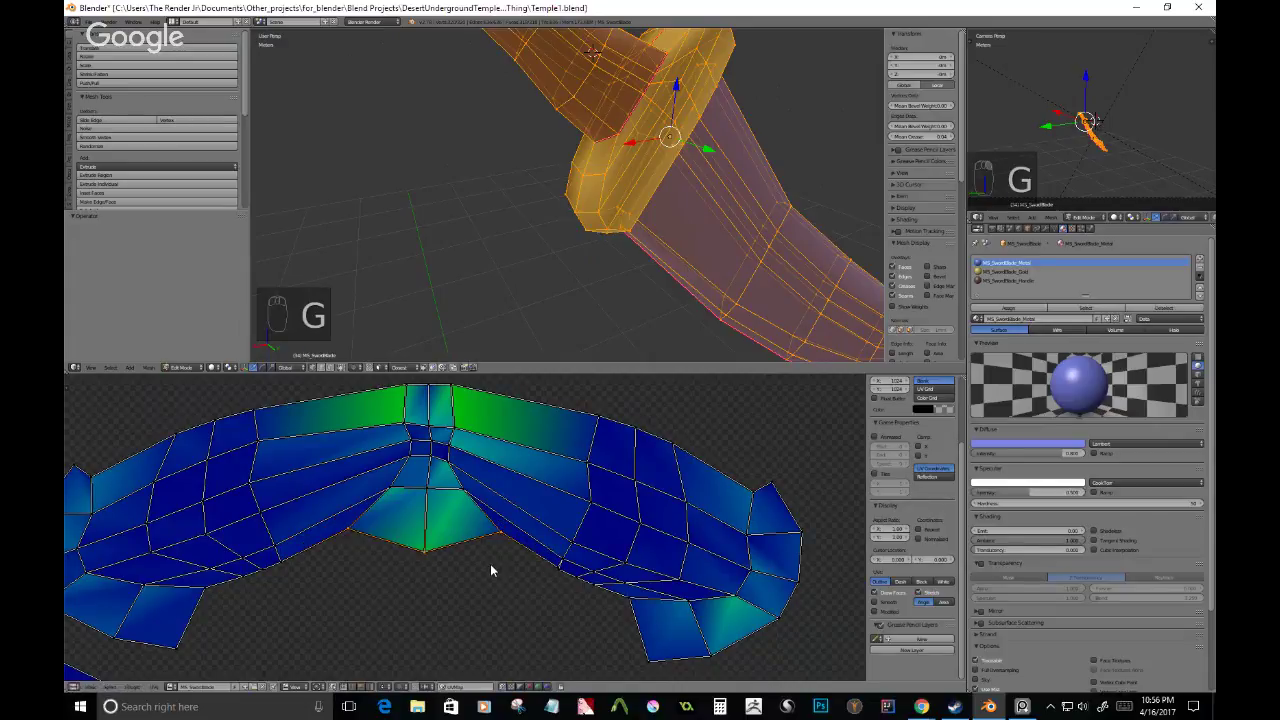
key(g)
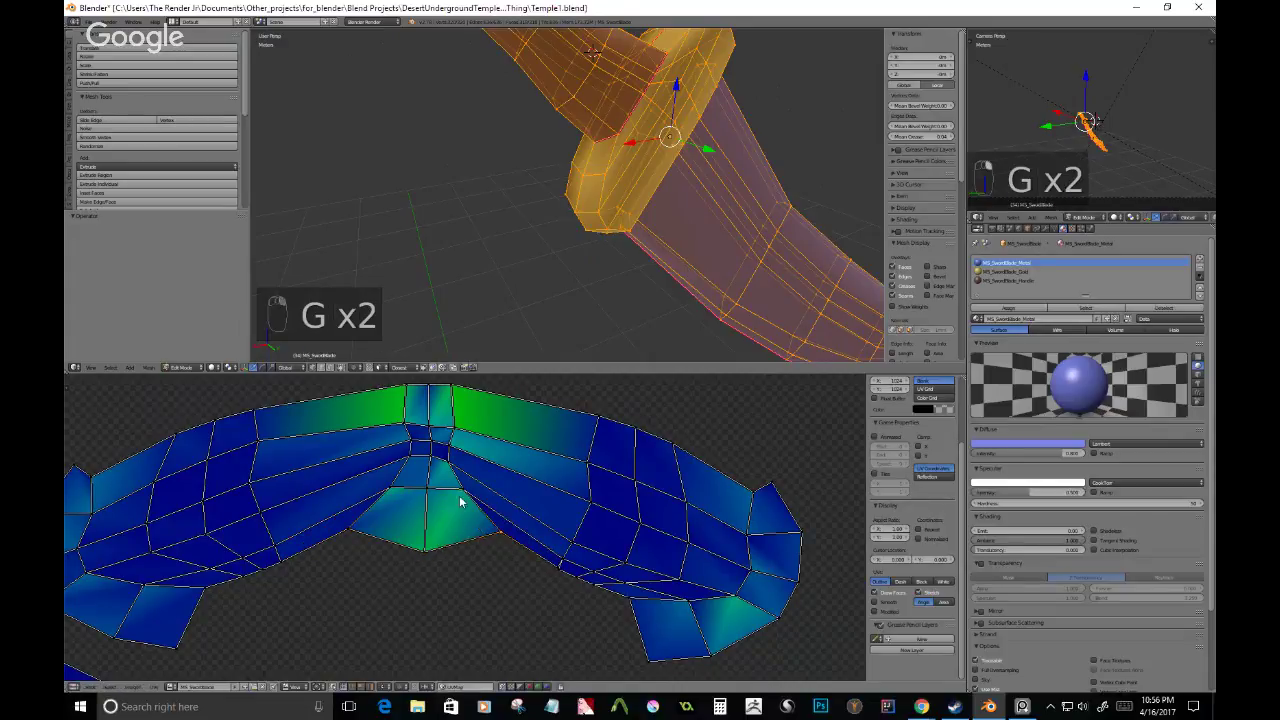
click(514, 489)
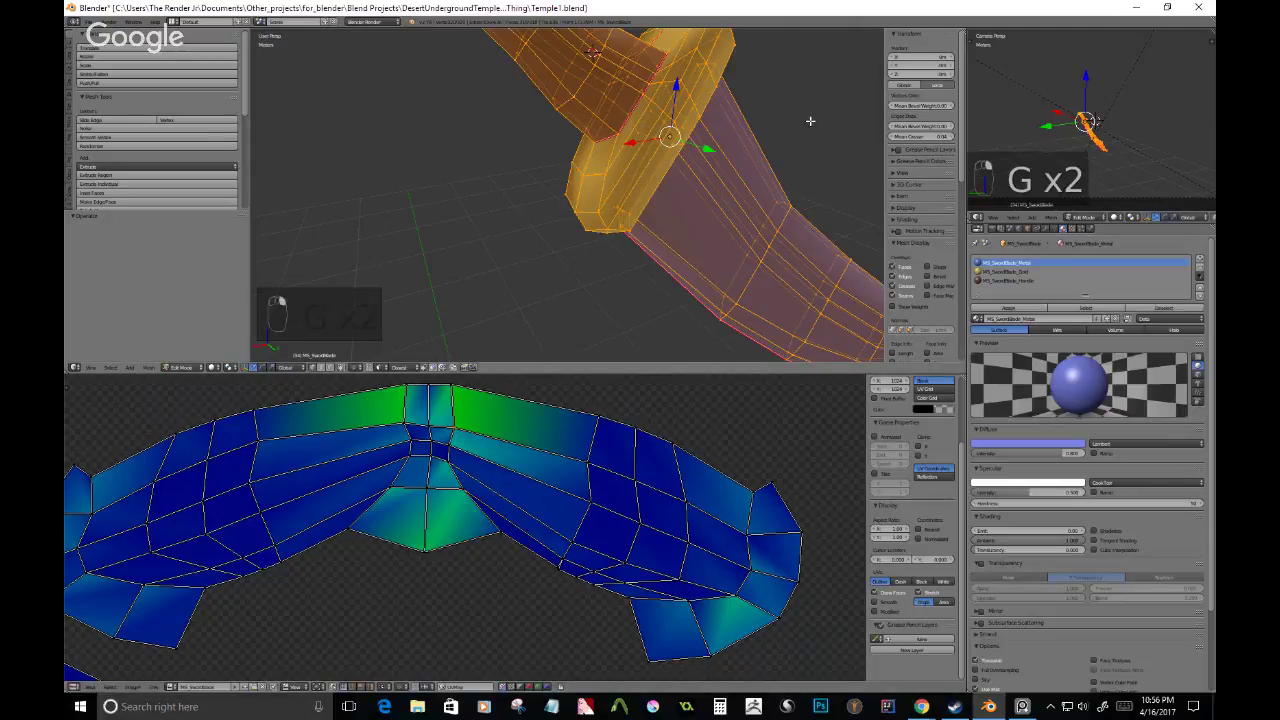
- Select the entire sword mesh and unwrap it again
key(a)
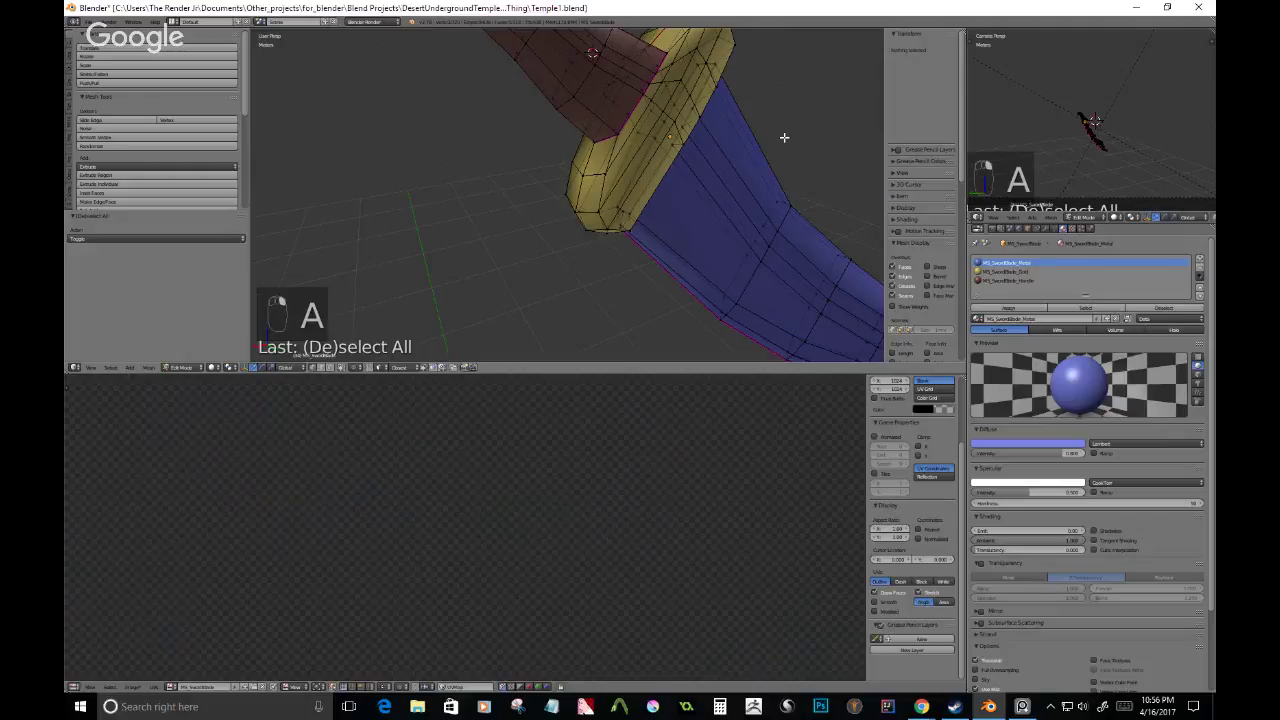
key(a)
key(u)
click(757, 160)
- Try the Conformal method for the sword's unwrap and inspect the resulting island layout
click(131, 240)
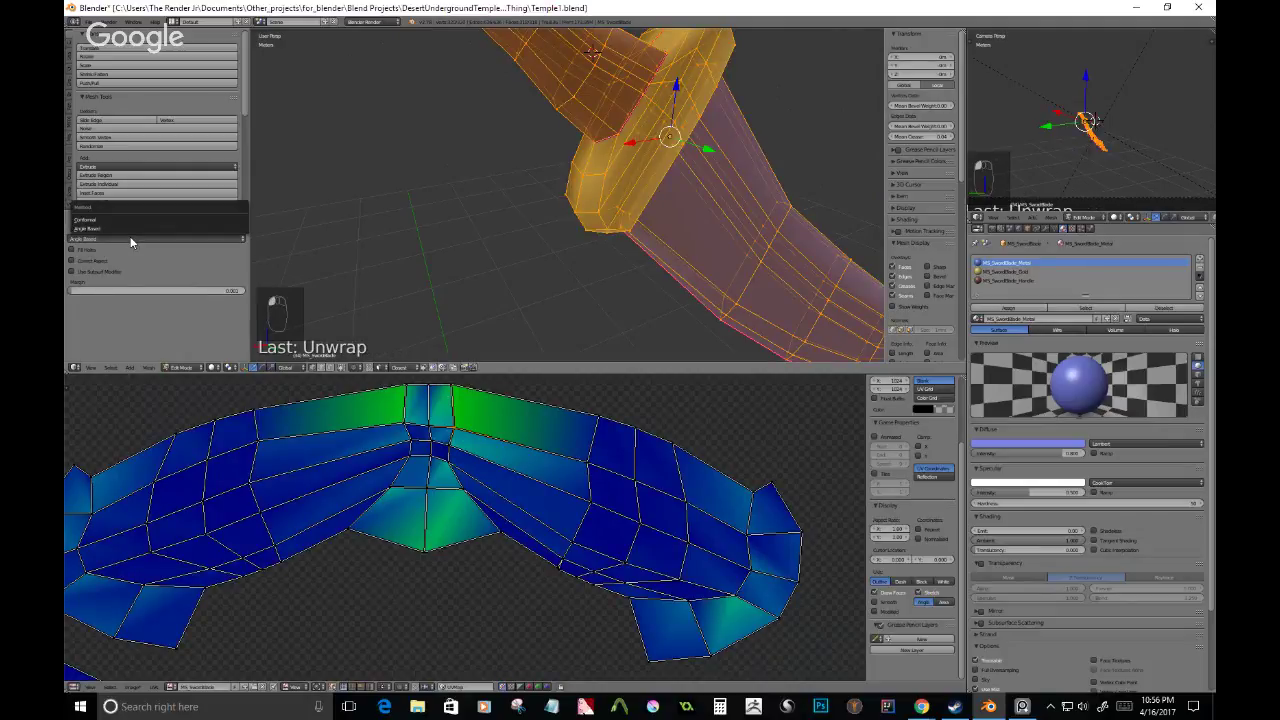
click(128, 220)
scroll(553, 535, down, 3)
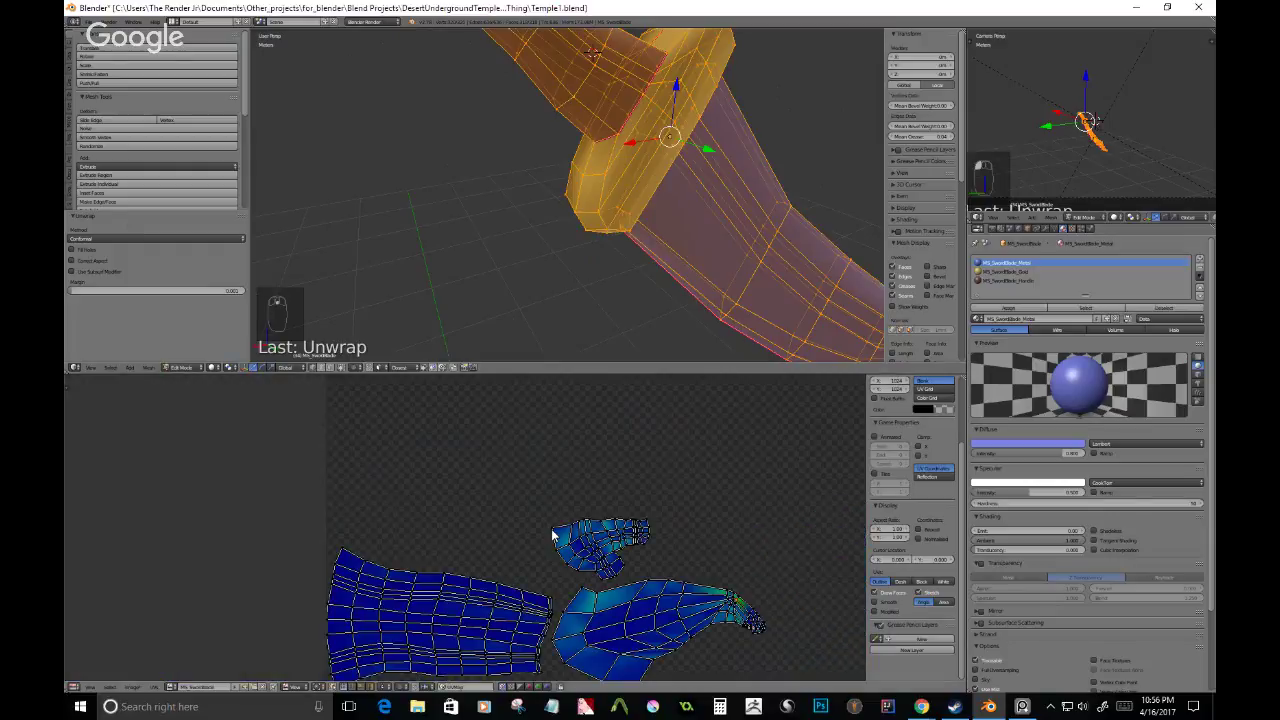
middle_drag(553, 535, 522, 498)
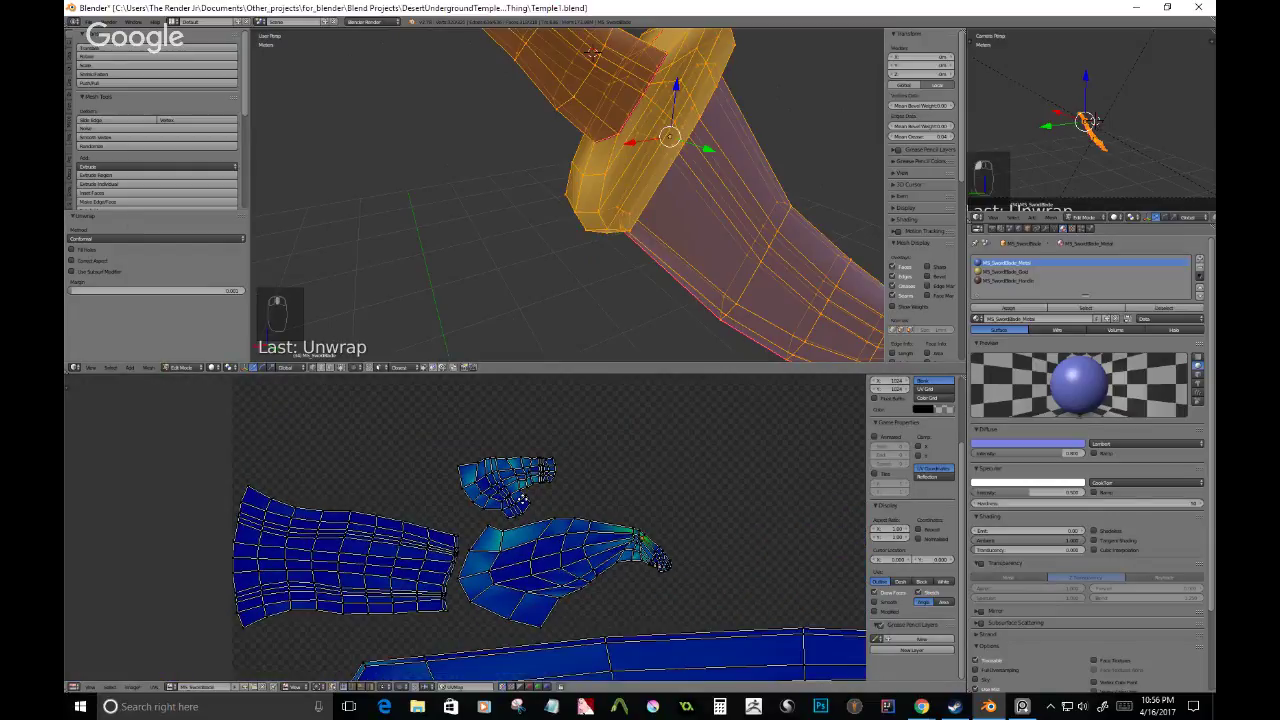
- Set the unwrap method to Angle Based, turn on Correct Aspect, and reduce the island margin to 0.000
click(124, 238)
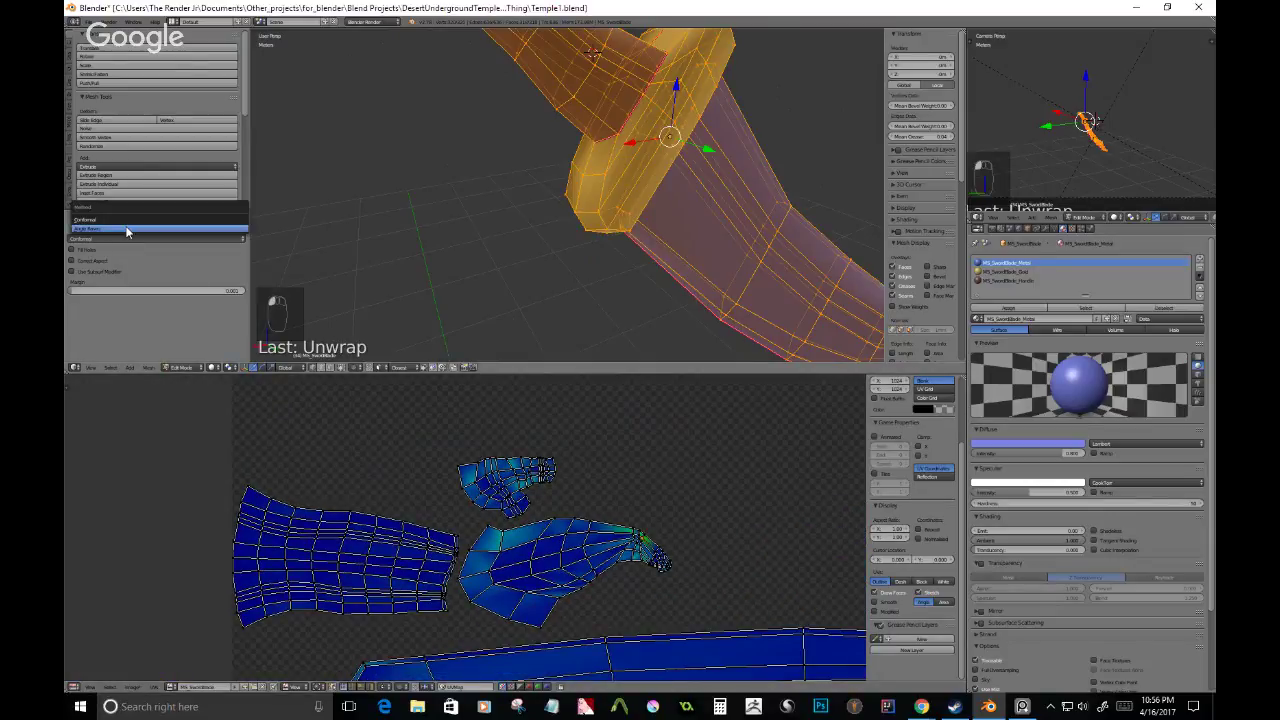
click(127, 230)
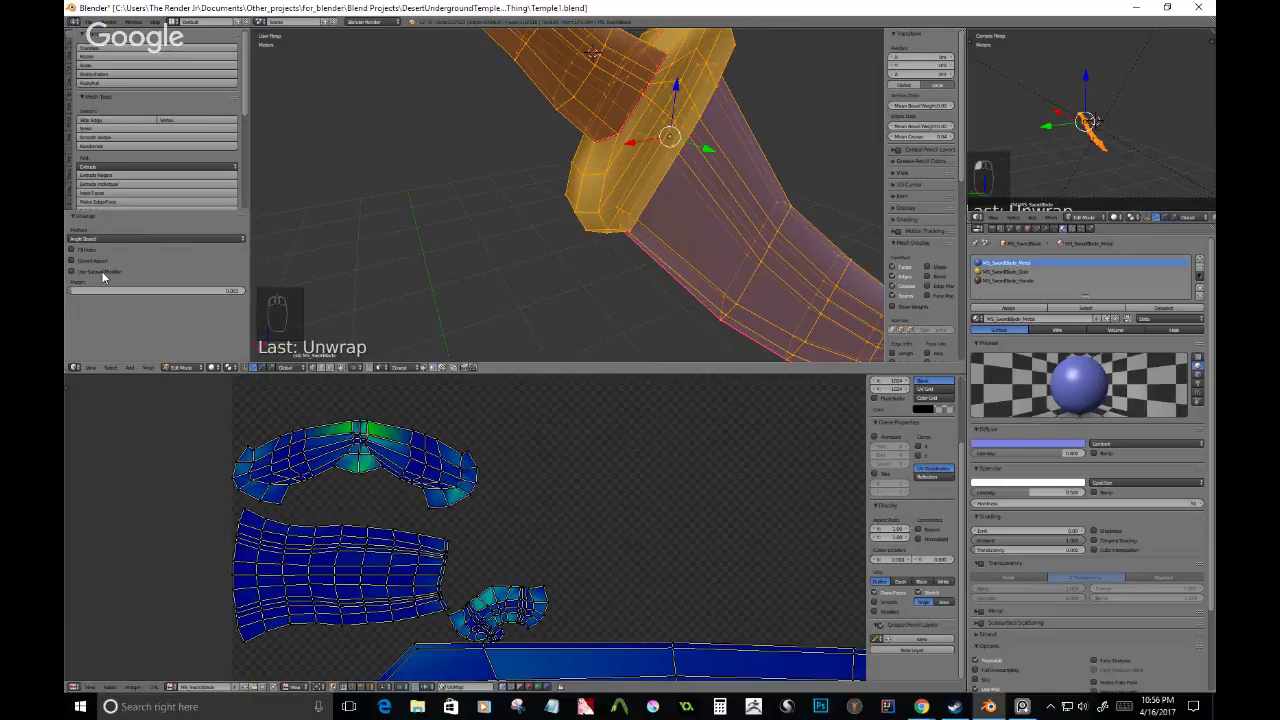
click(102, 258)
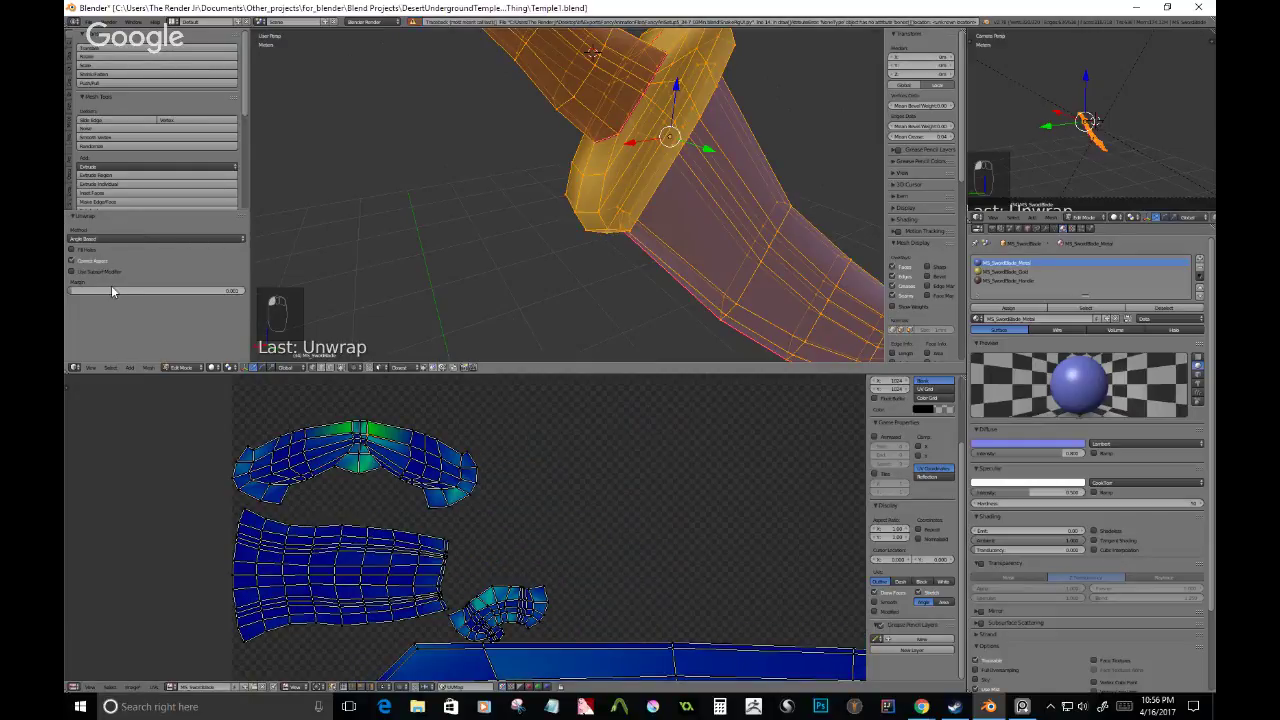
drag(114, 290, 67, 287)
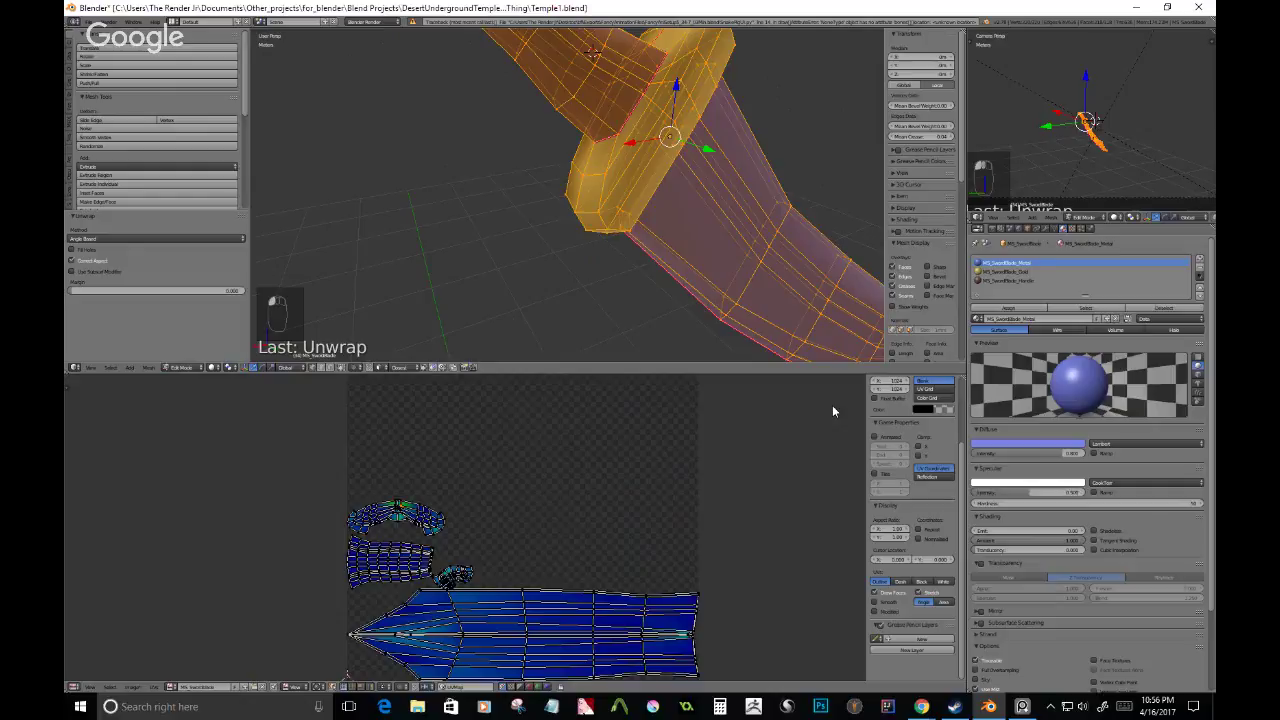
- Compare the Outline, Dash, Black and White UV edge styles, settle on White, and clear the UV selection
click(901, 583)
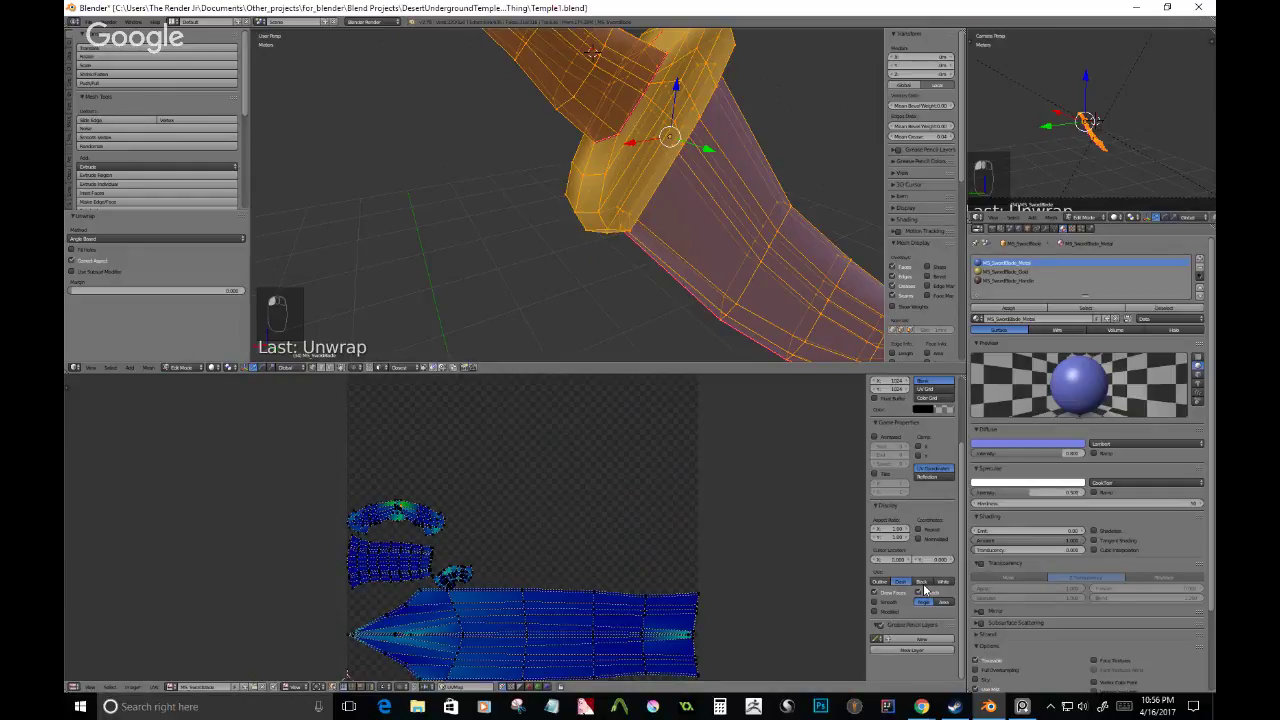
click(921, 583)
click(945, 582)
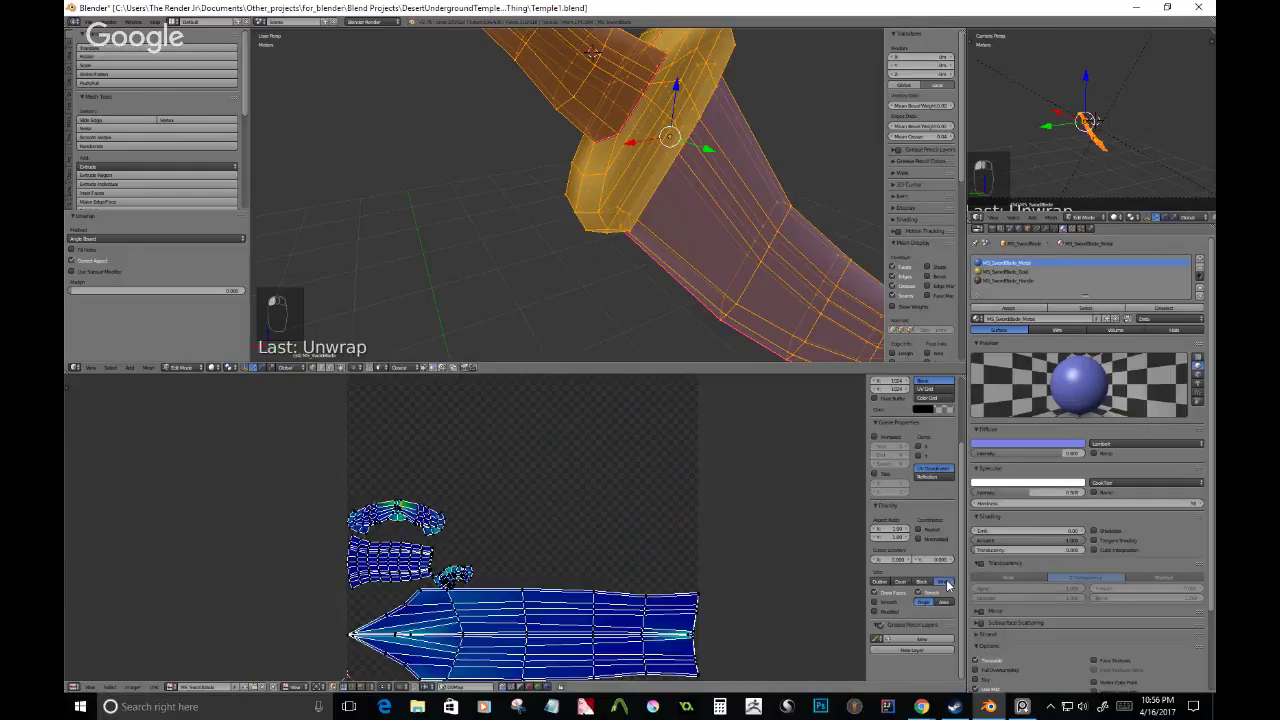
click(881, 582)
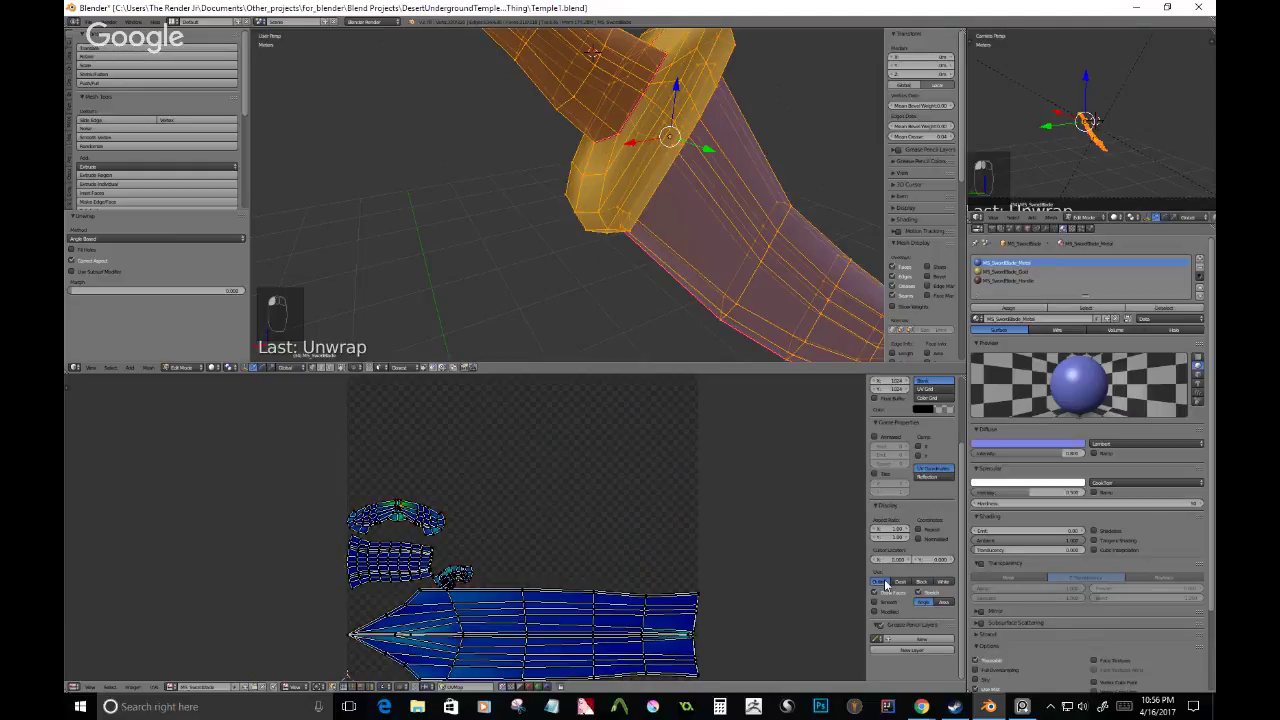
click(940, 581)
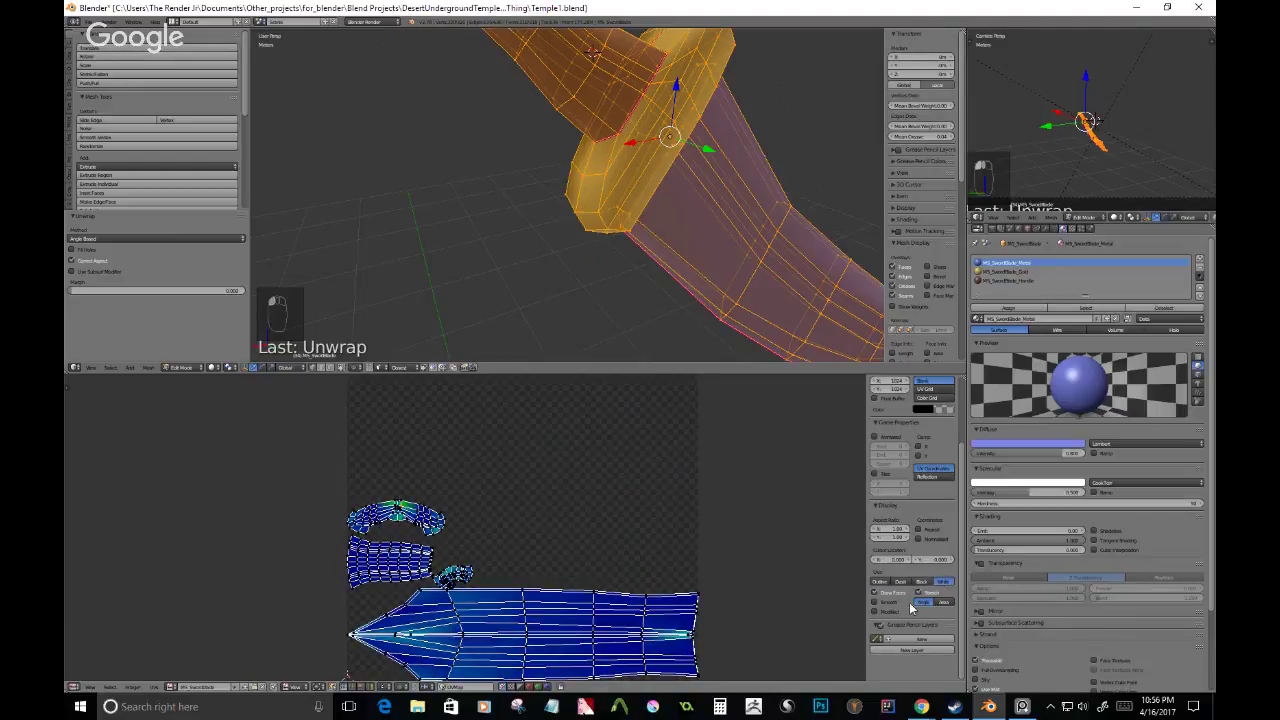
key(a)
middle_drag(580, 550, 605, 506)
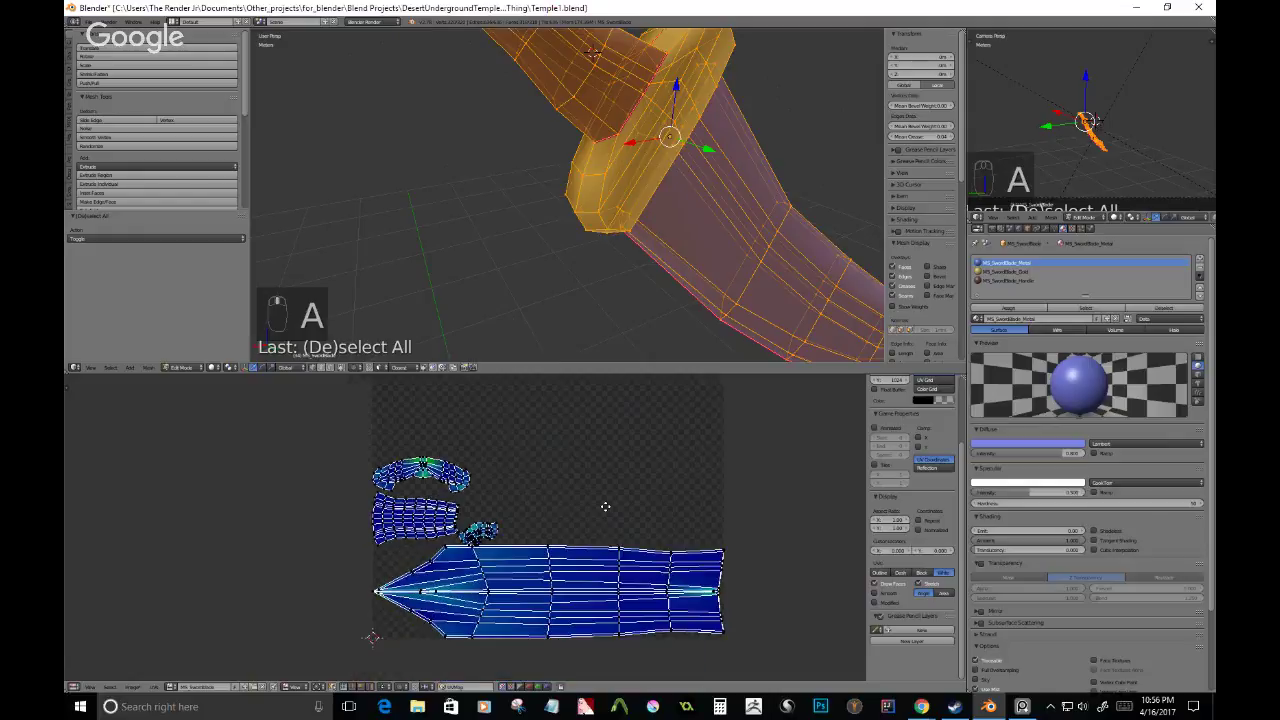
scroll(862, 590, up, 2)
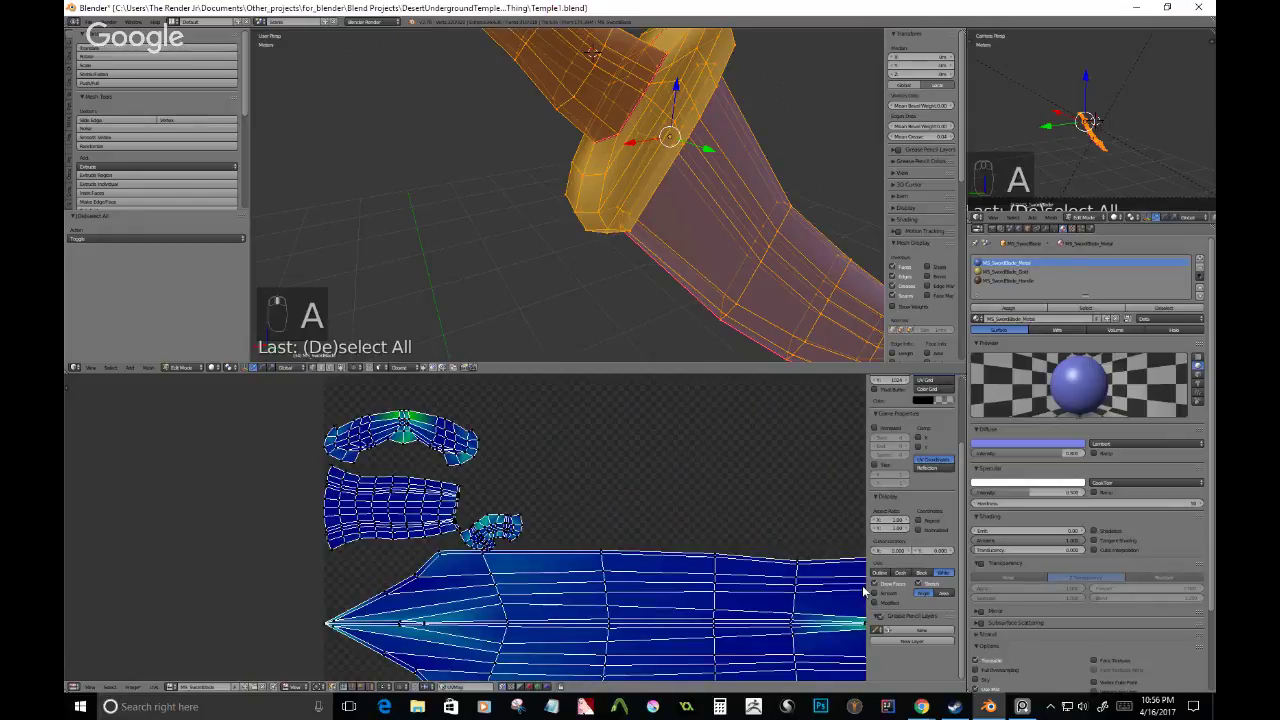
click(900, 574)
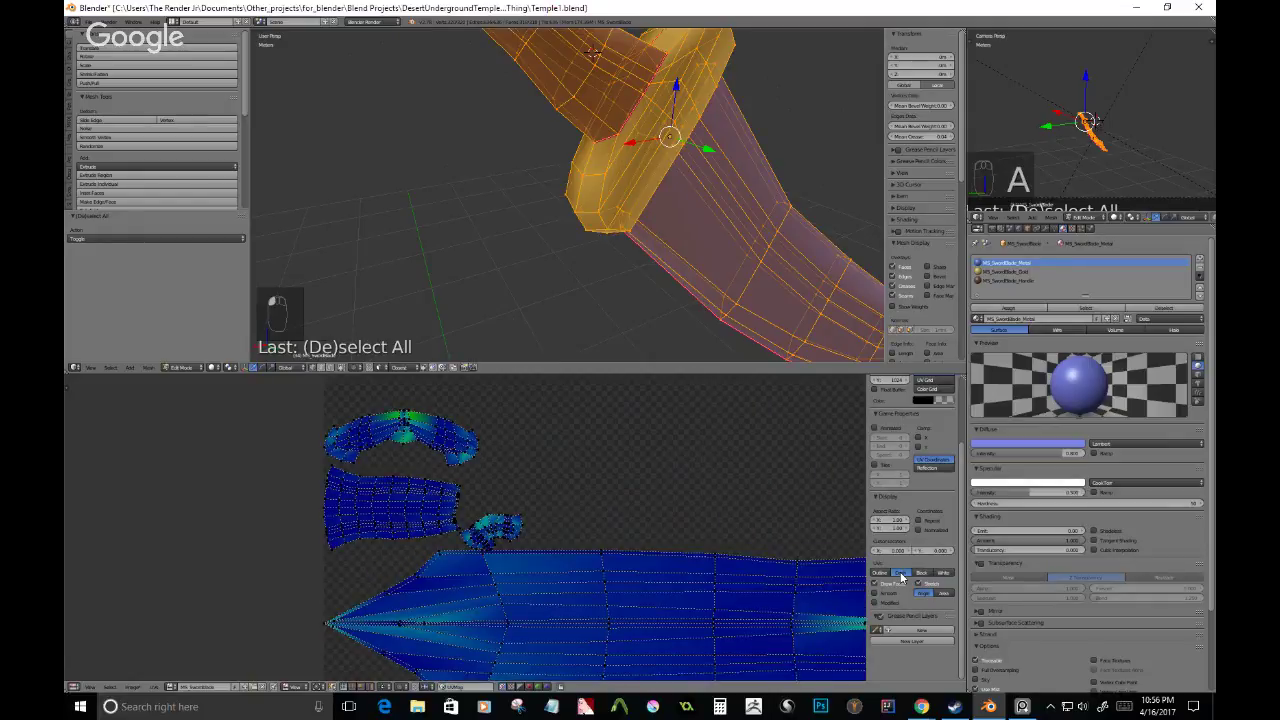
click(942, 573)
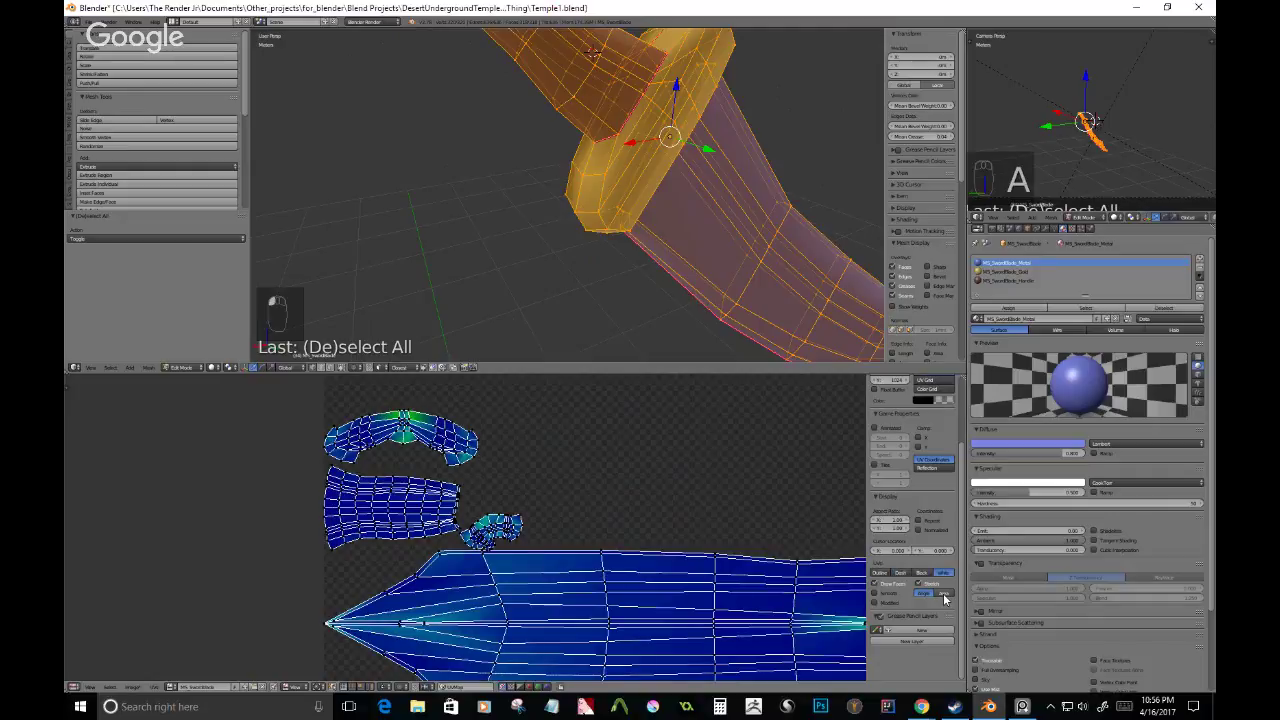
- Switch the UV stretch display to Area and inspect the blade island's distortion
click(944, 596)
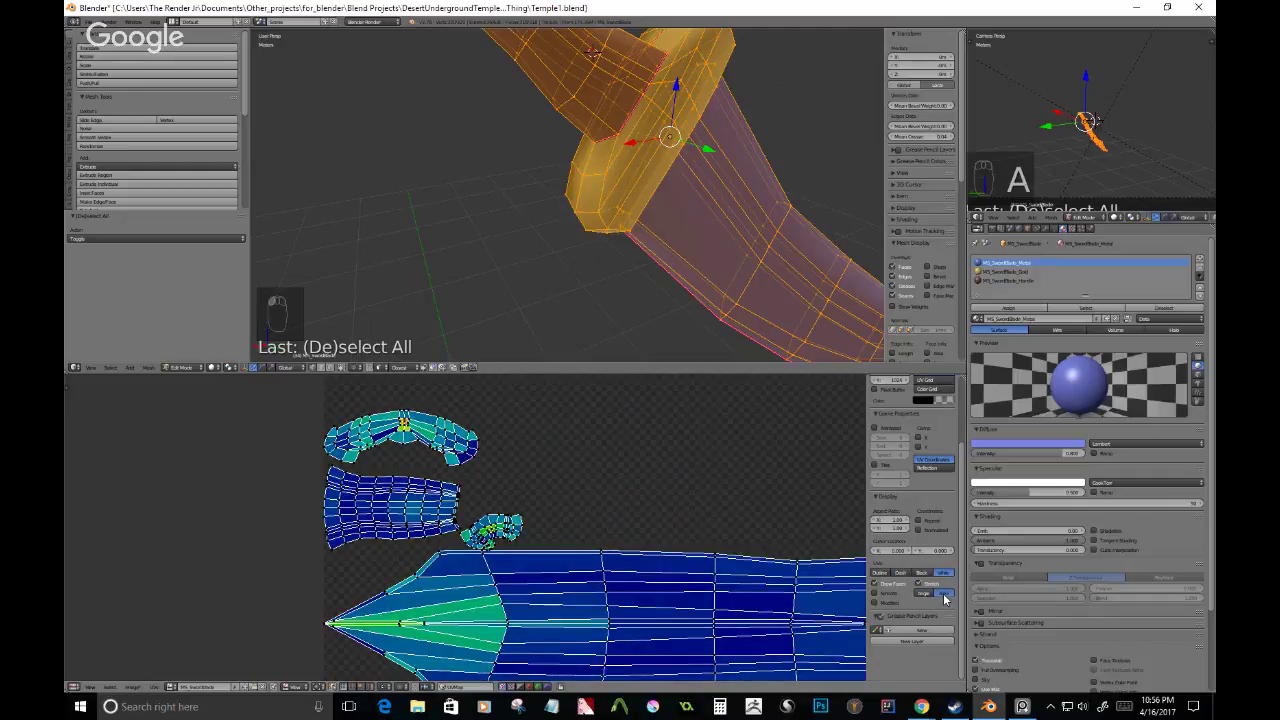
click(936, 594)
click(940, 593)
middle_drag(773, 508, 698, 461)
scroll(895, 502, up, 3)
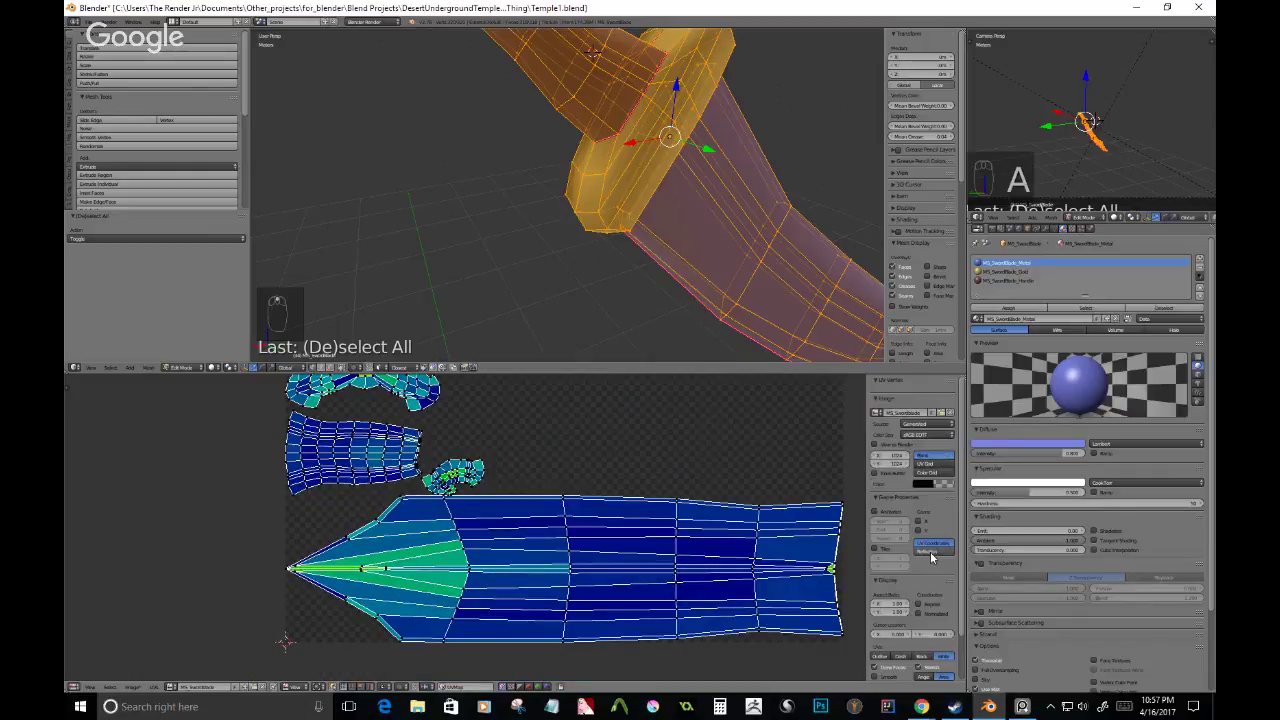
- Preview the UV Grid and Color Grid patterns on the texture image and return it to Blank
click(922, 466)
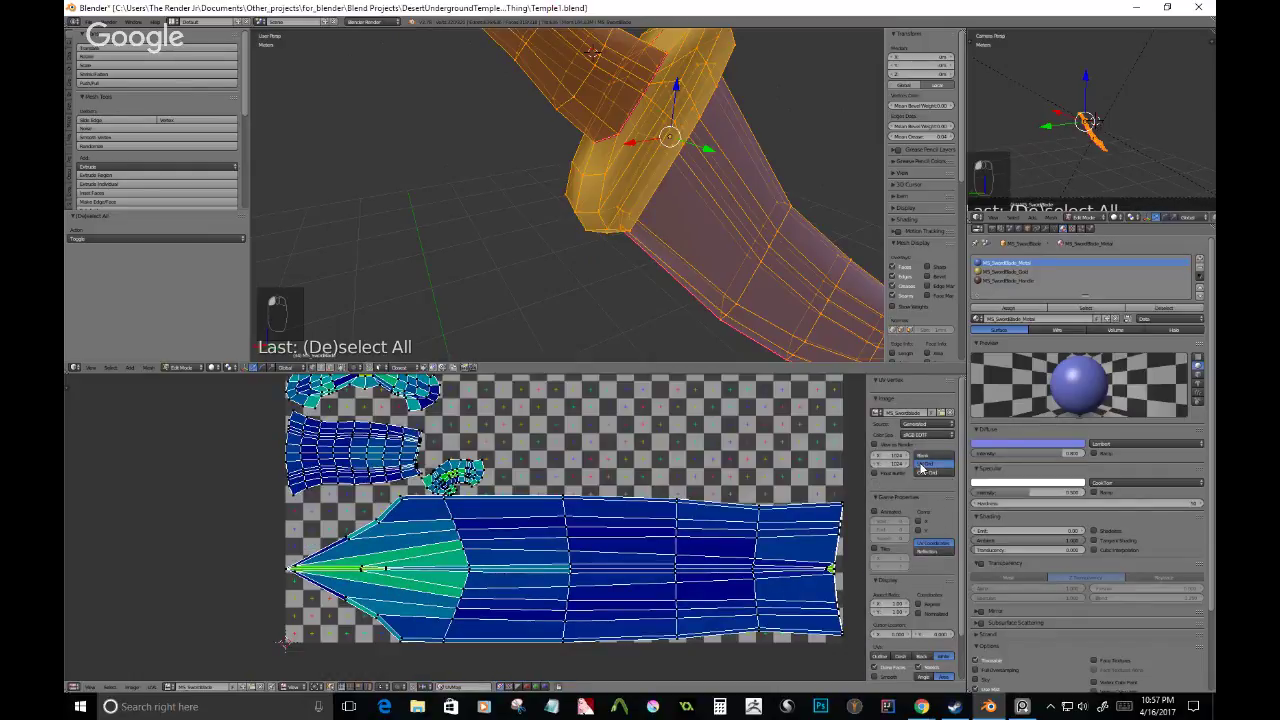
click(928, 473)
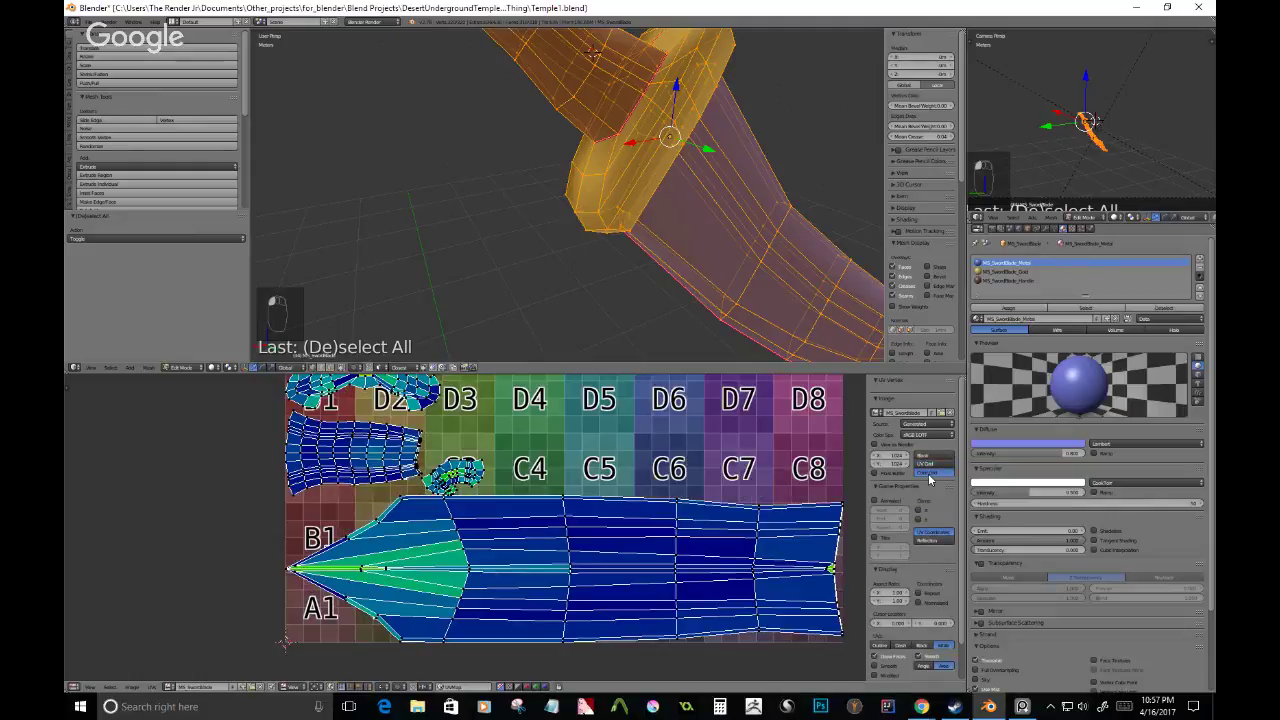
click(922, 456)
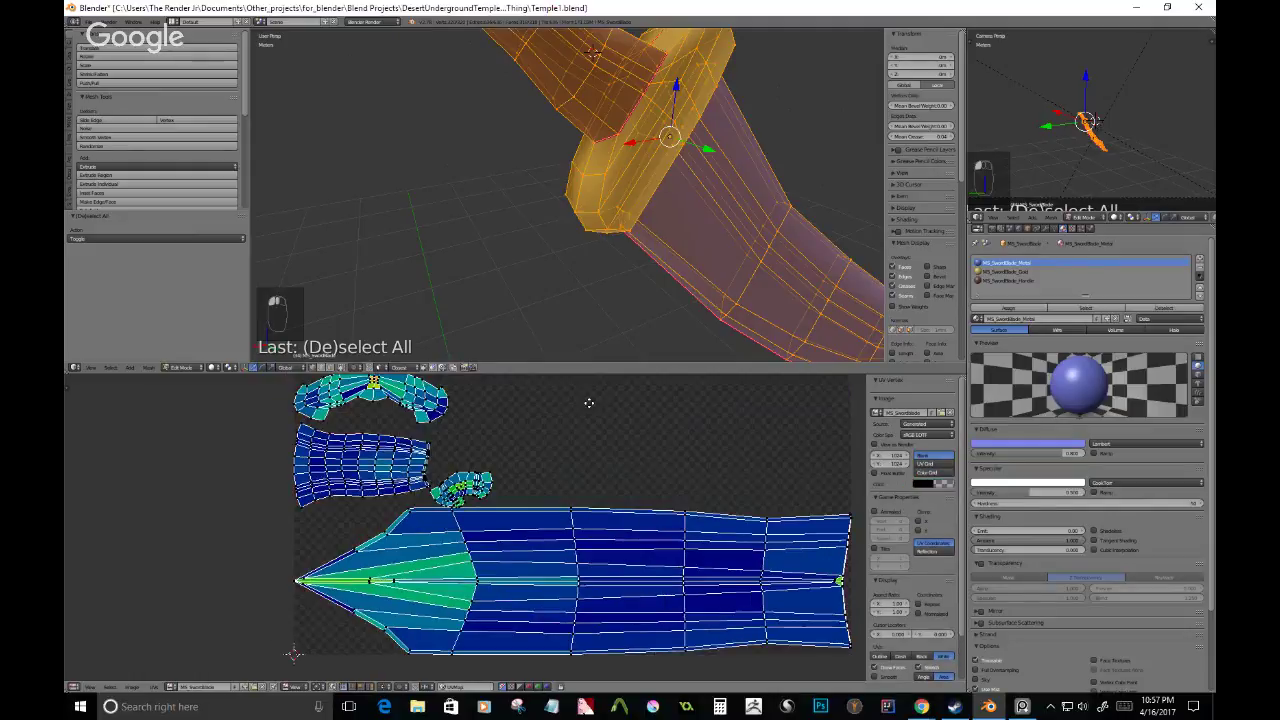
- Inspect the guard island's area stretching and set the UV stretch display back to Angle
middle_drag(589, 403, 655, 493)
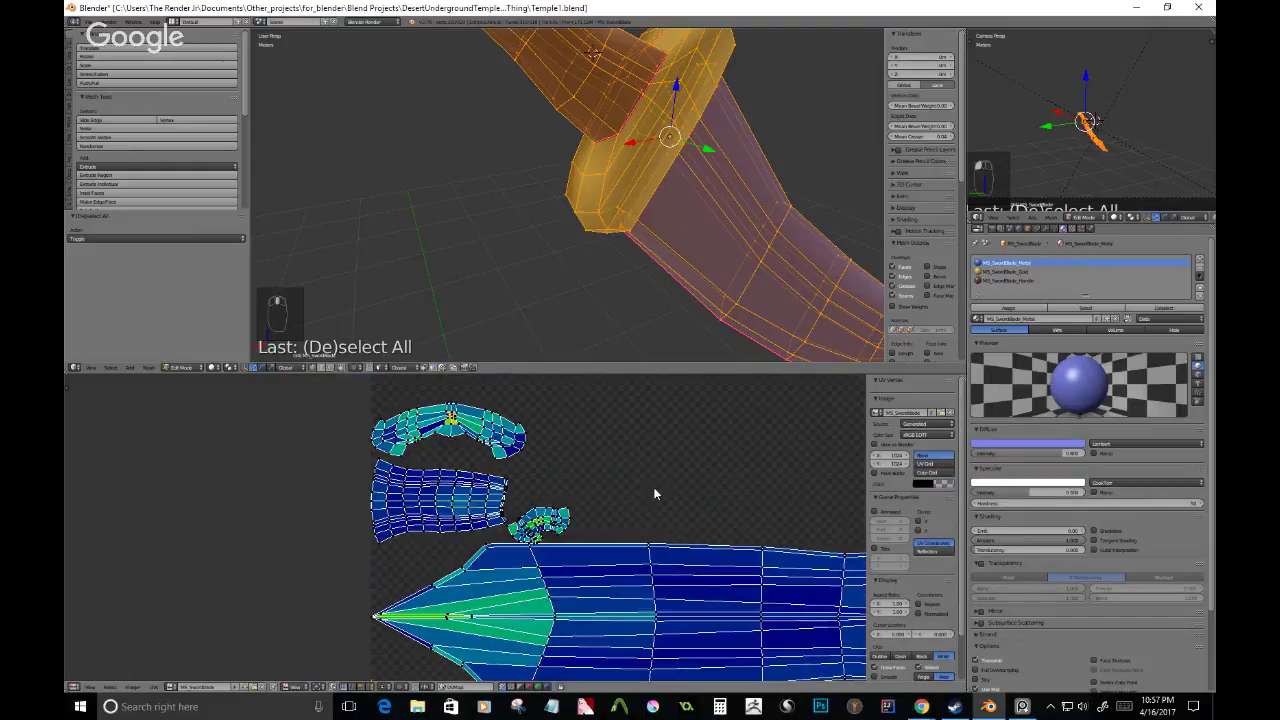
scroll(521, 473, up, 4)
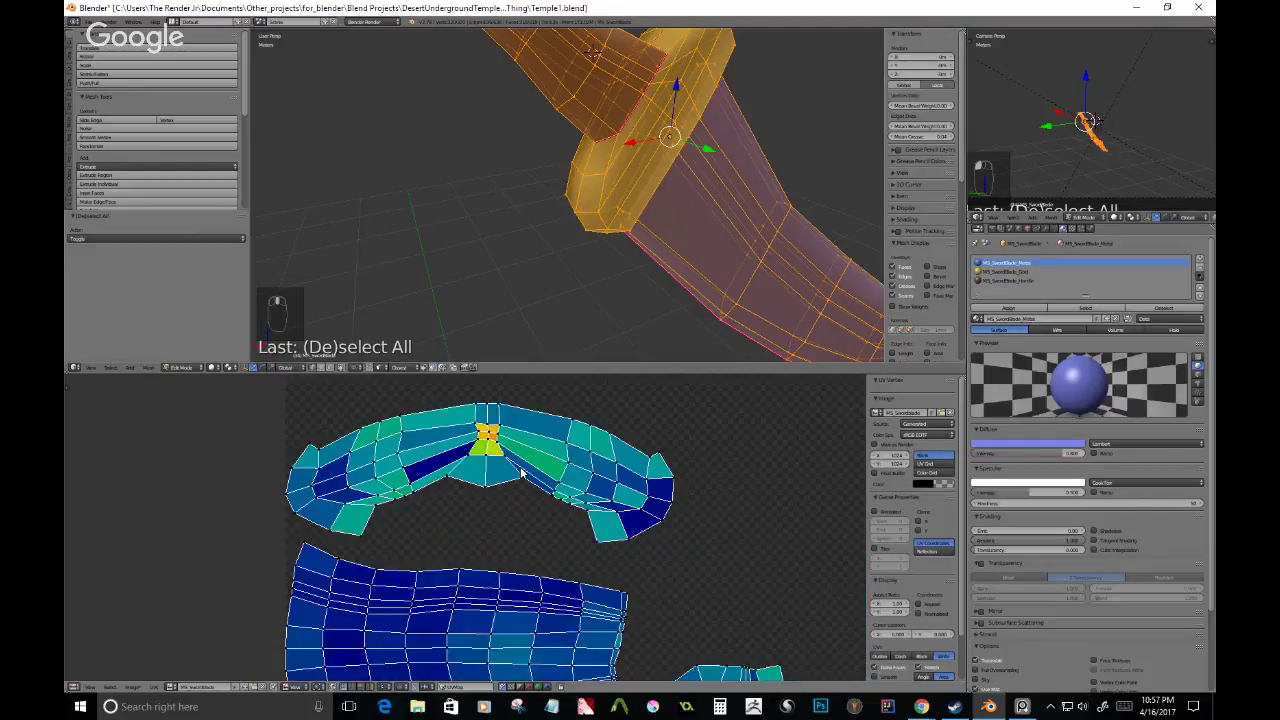
middle_drag(521, 473, 534, 519)
scroll(922, 610, down, 2)
click(924, 626)
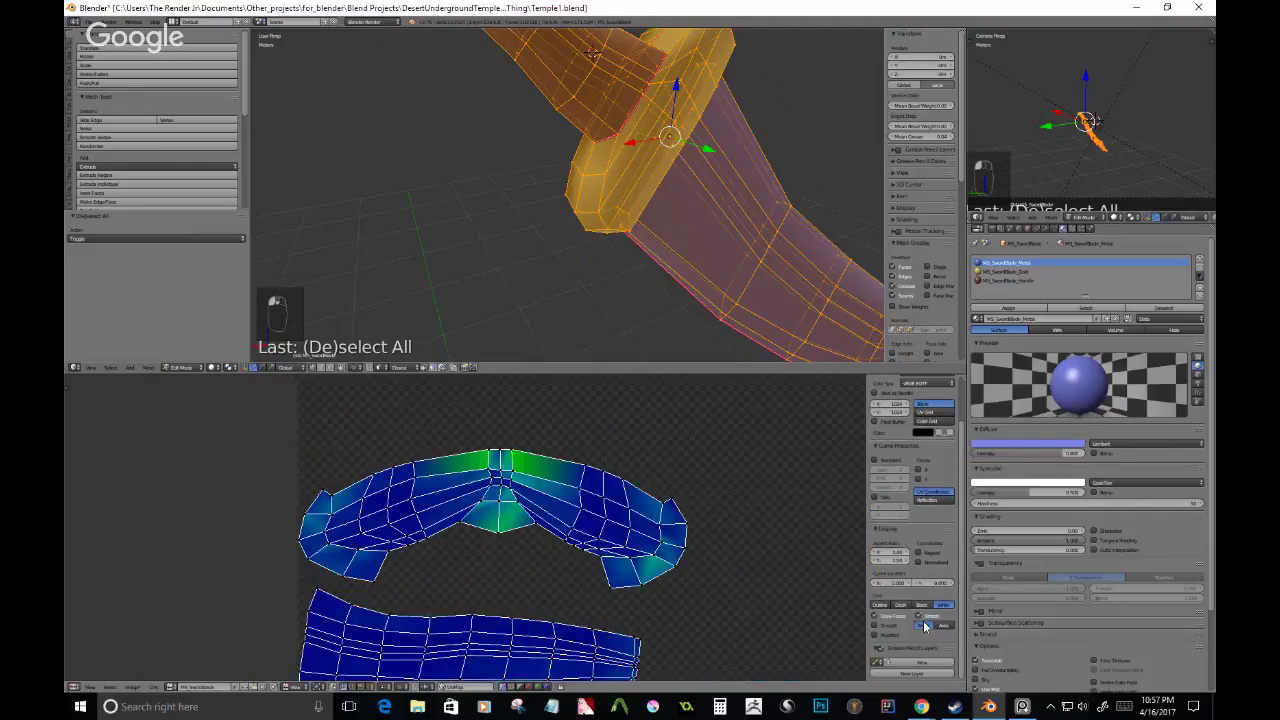
- Save the blend file over the existing one, staying in Edit Mode on the sword
key(Tab)
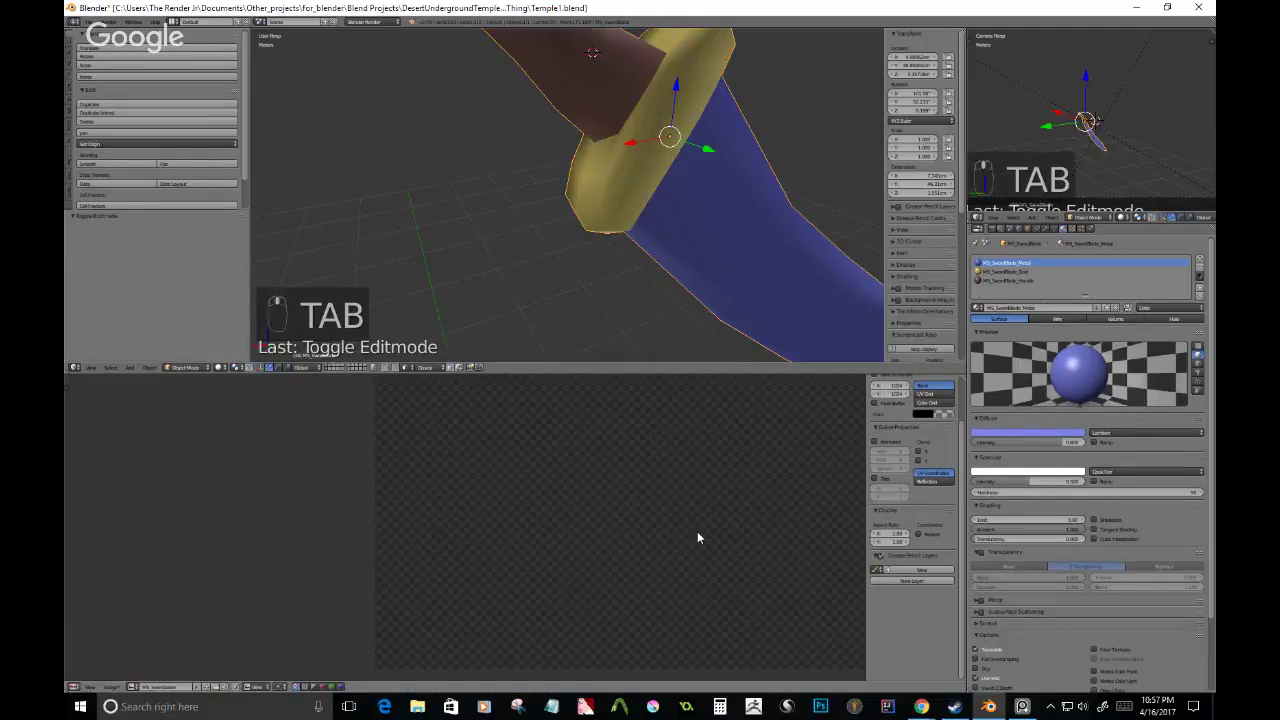
key(Tab)
key(ctrl+s)
click(607, 477)
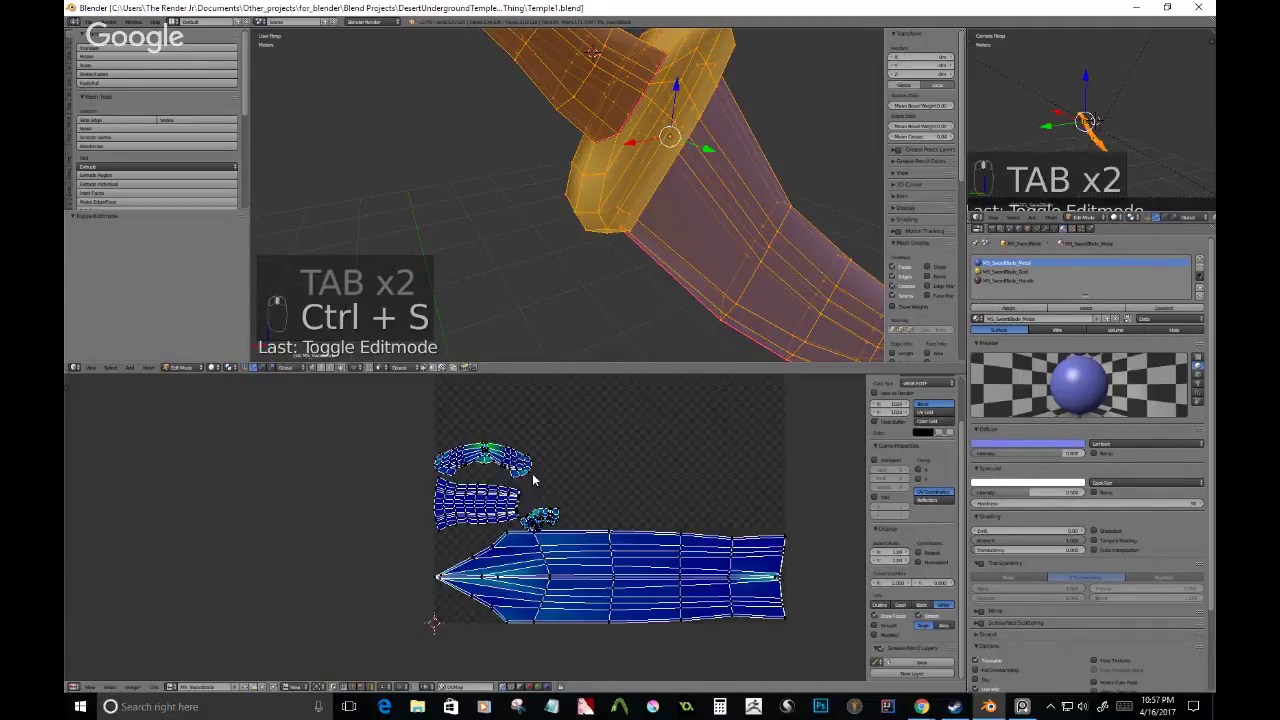
- Select the large blade UV island by repeatedly growing the selection from one of its vertices
scroll(591, 553, down, 3)
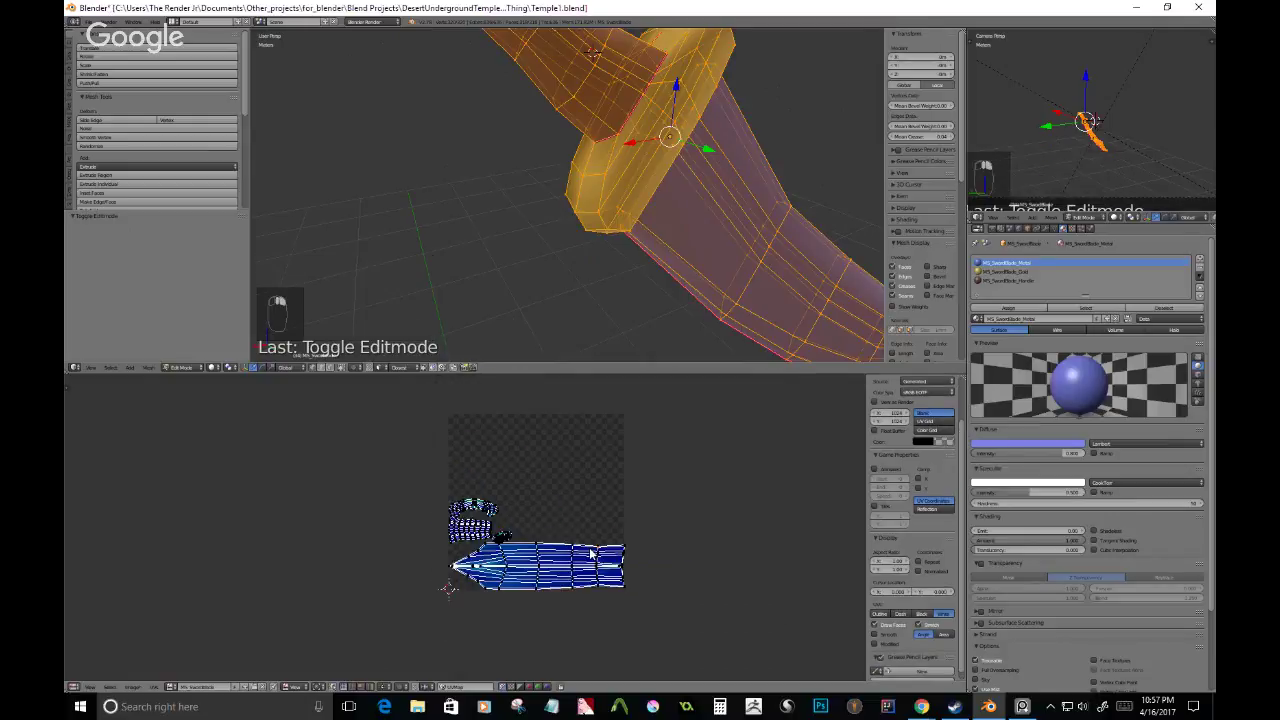
key(ctrl+KP_Add)
key(ctrl+KP_Add)
key(ctrl+KP_Add)
key(ctrl+KP_Add)
key(ctrl+KP_Add)
key(ctrl+KP_Add)
key(ctrl+KP_Add)
key(ctrl+KP_Add)
key(ctrl+KP_Add)
key(ctrl+KP_Add)
key(ctrl+KP_Add)
key(ctrl+KP_Add)
key(ctrl+KP_Add)
key(ctrl+KP_Add)
key(ctrl+KP_Add)
key(ctrl+KP_Add)
key(ctrl+KP_Add)
key(ctrl+KP_Add)
key(ctrl+KP_Add)
key(ctrl+KP_Add)
key(ctrl+KP_Add)
key(ctrl+KP_Add)
key(ctrl+KP_Add)
key(ctrl+KP_Add)
key(ctrl+KP_Add)
key(ctrl+KP_Add)
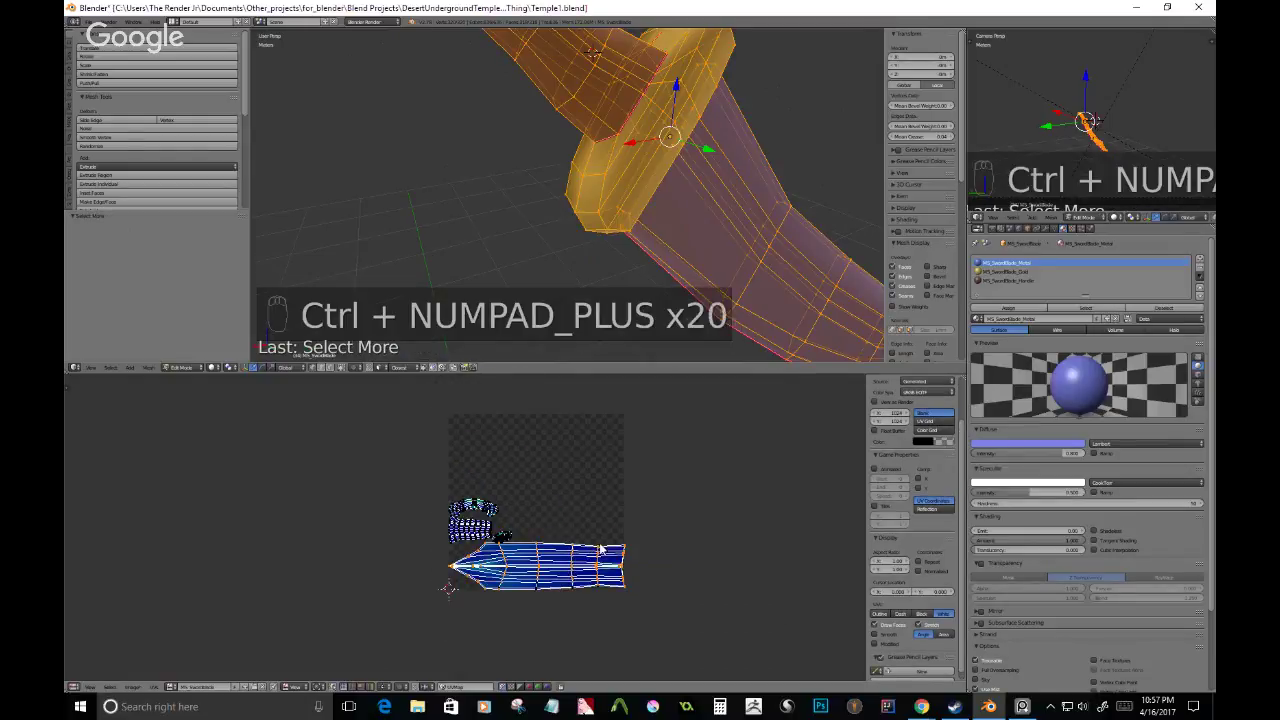
- Try rotating the blade UV island upright freehand and moving it onto the texture image, and undo the changes
key(r)
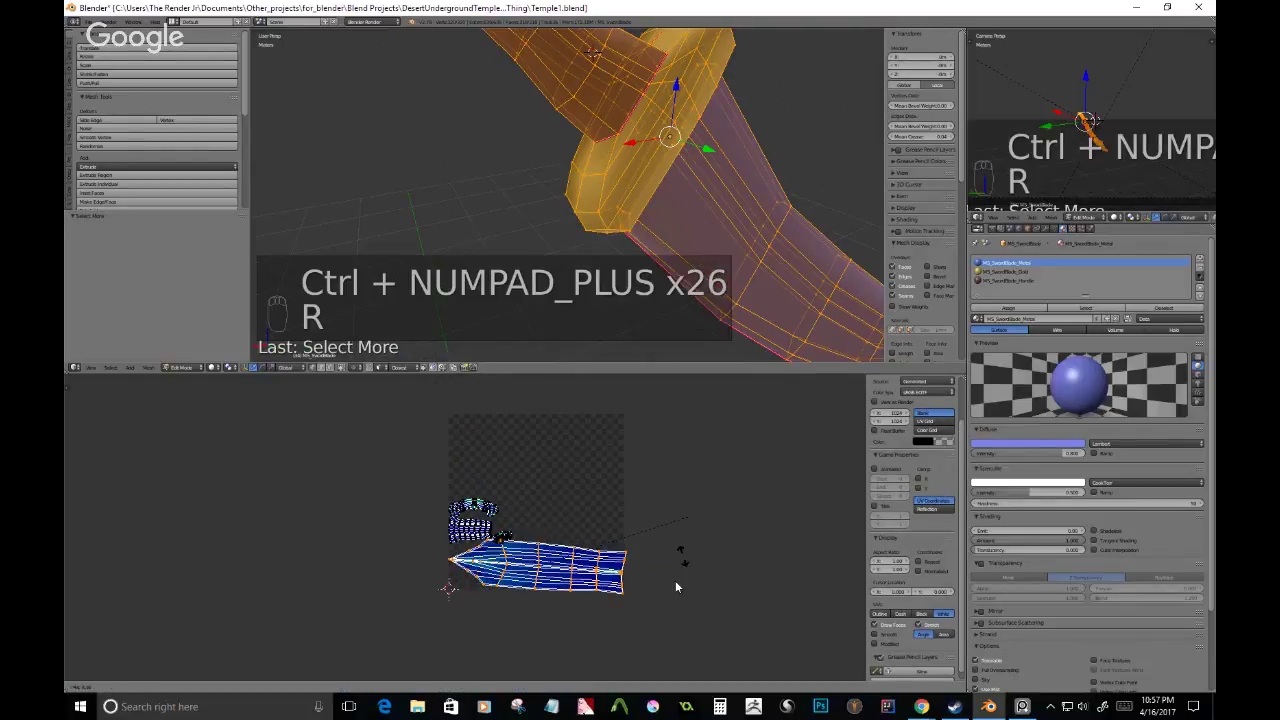
click(596, 637)
key(g)
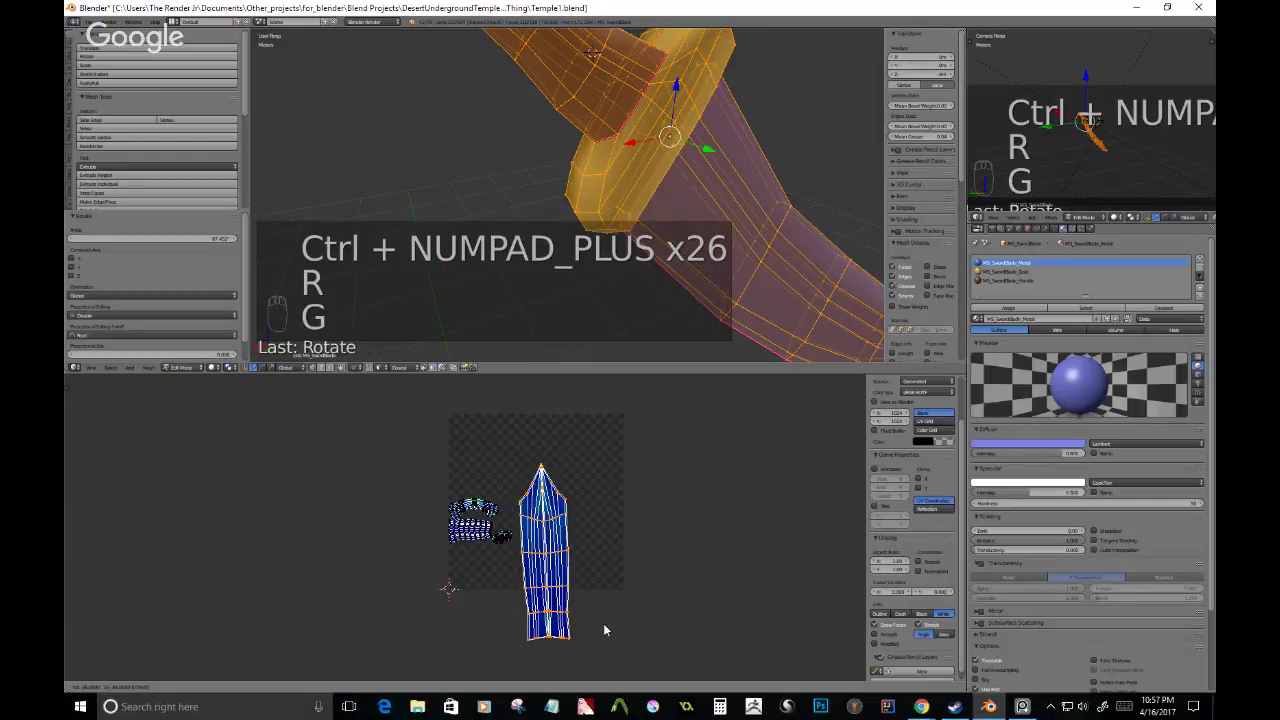
click(625, 577)
key(r)
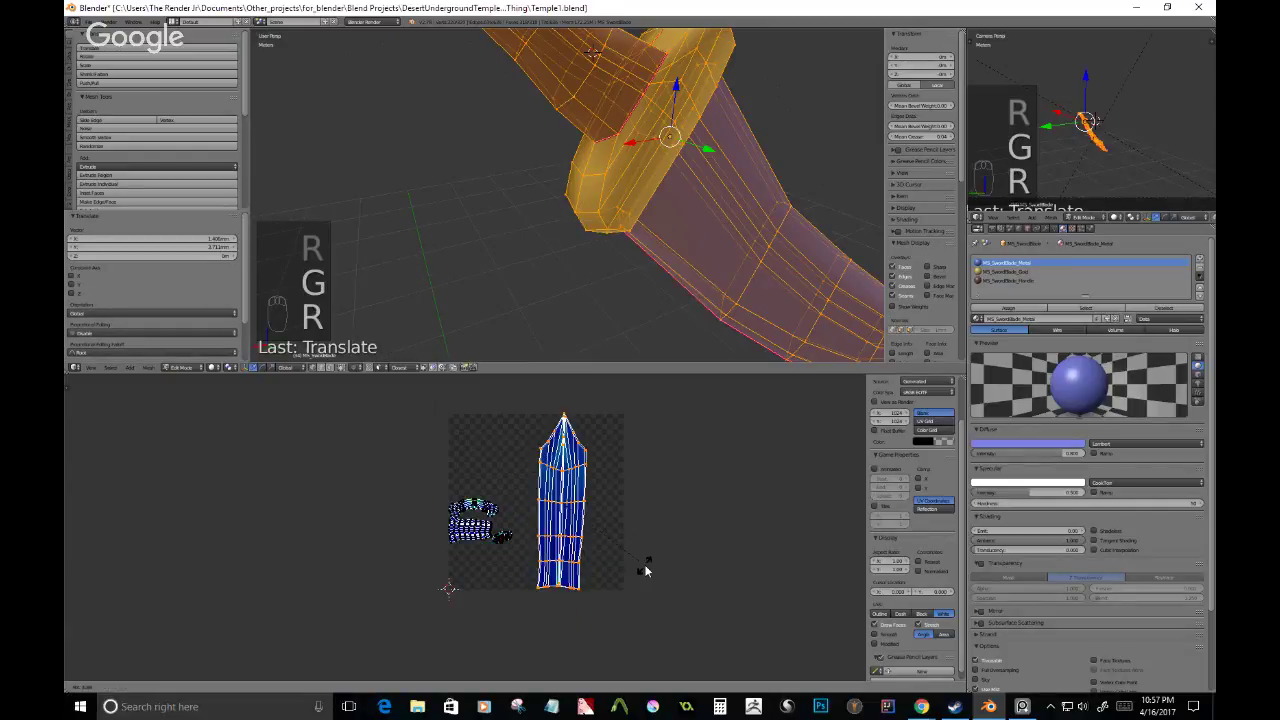
key(ctrl+z)
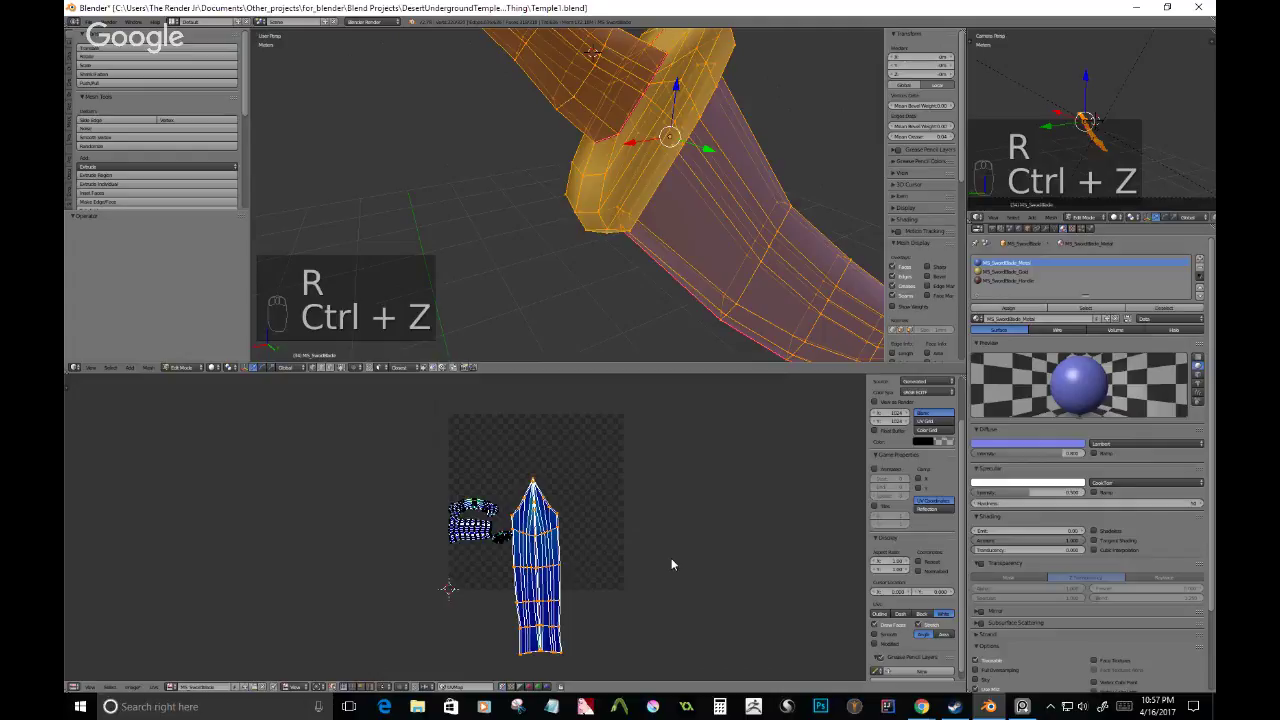
key(ctrl+z)
- Try rotating the blade island 90° with snapping, centring it on the image and widening it along X, and undo these transforms
key(shift+Tab)
key(r)
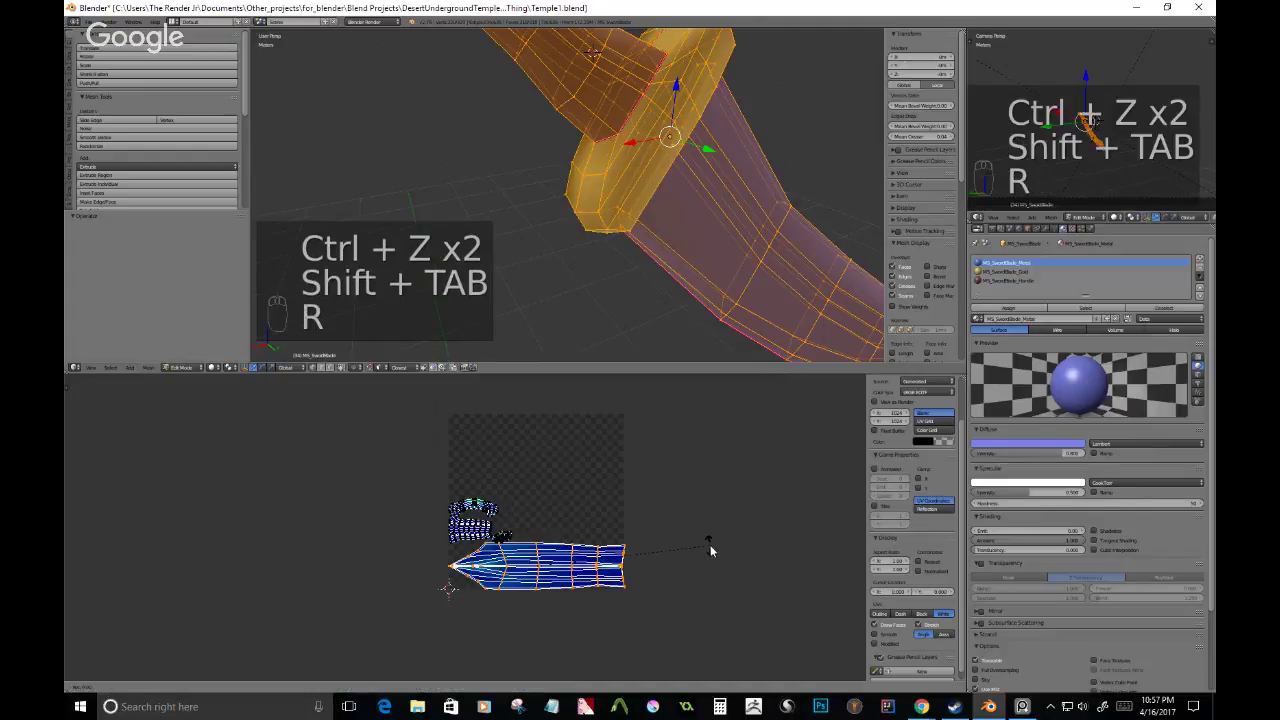
click(547, 663)
key(g)
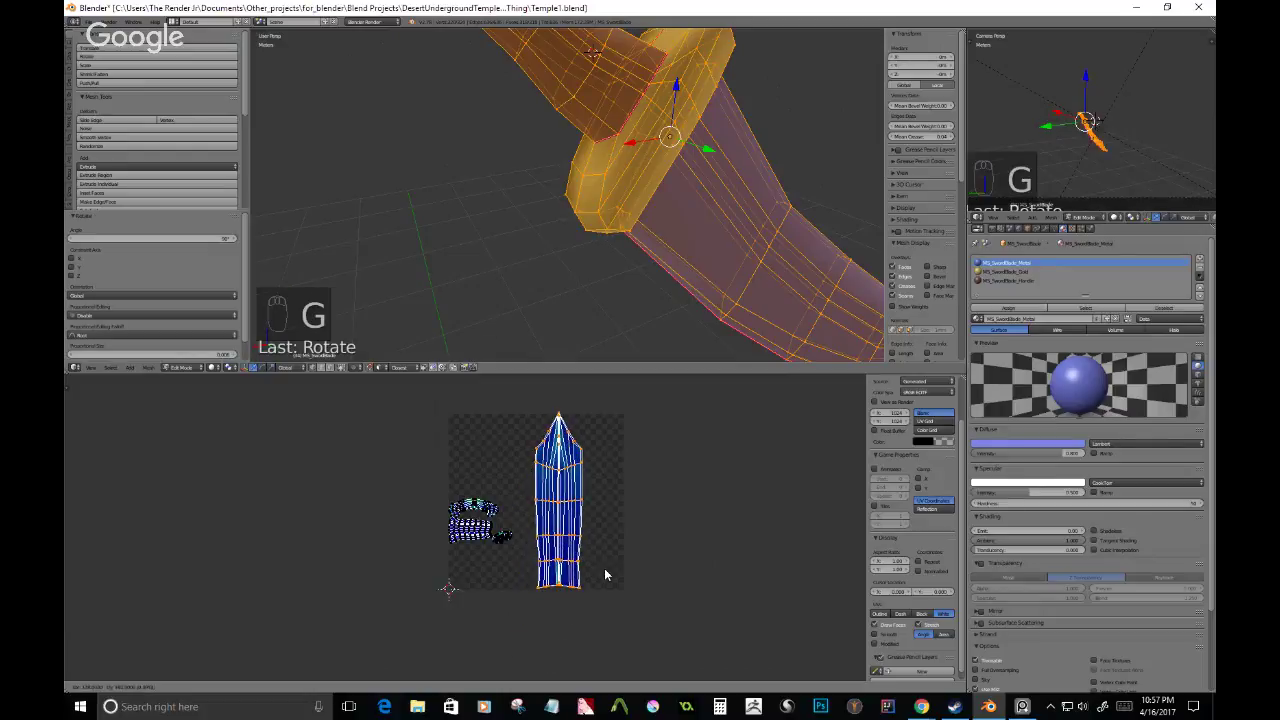
click(605, 573)
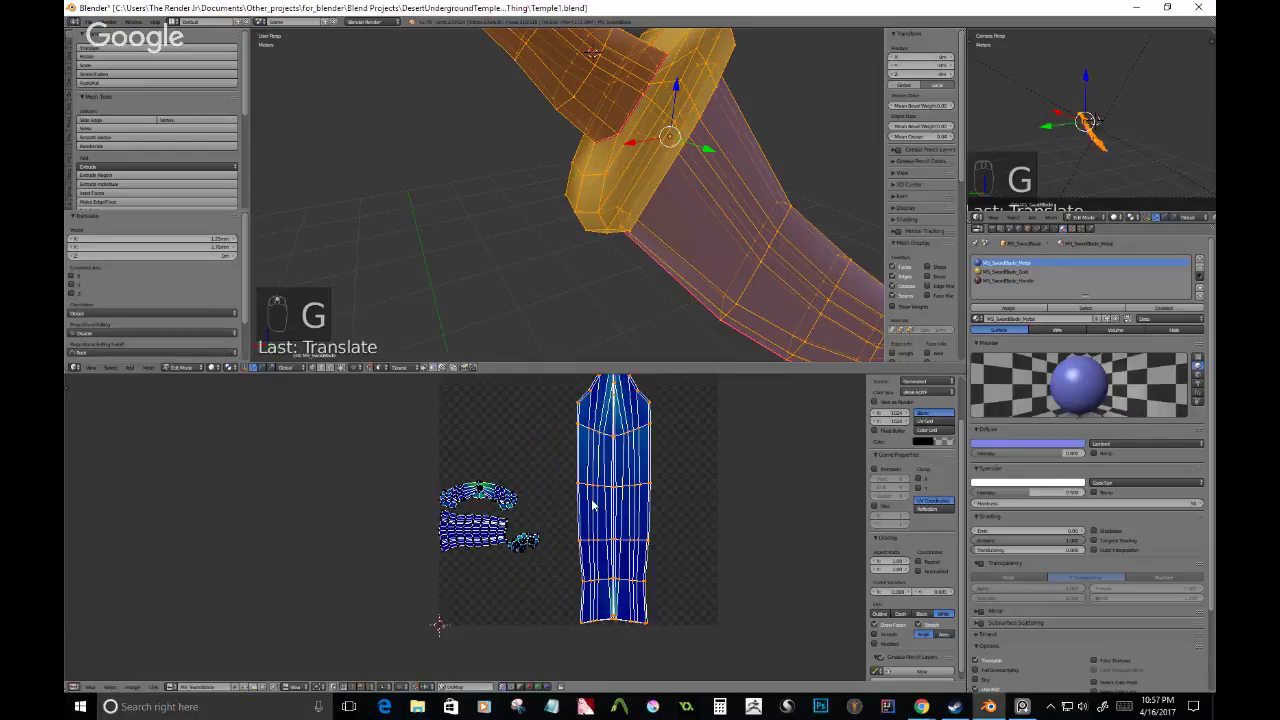
key(s)
key(x)
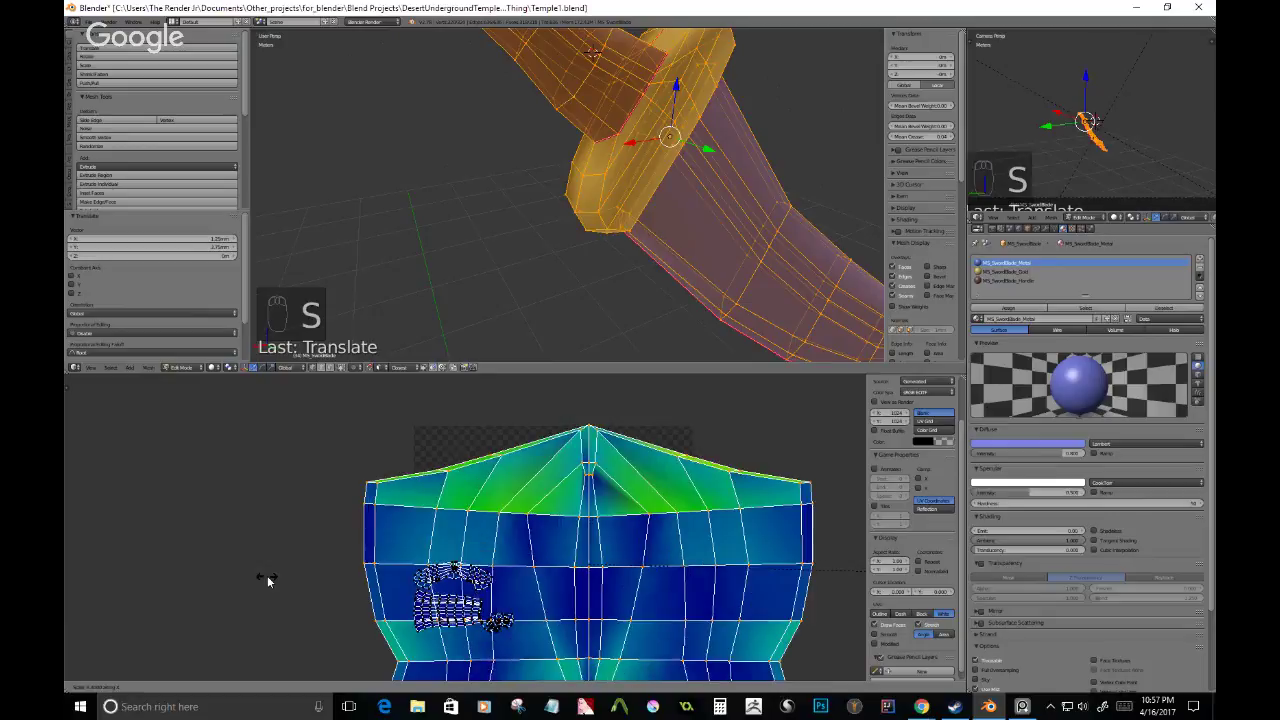
key(ctrl+z)
key(ctrl+z)
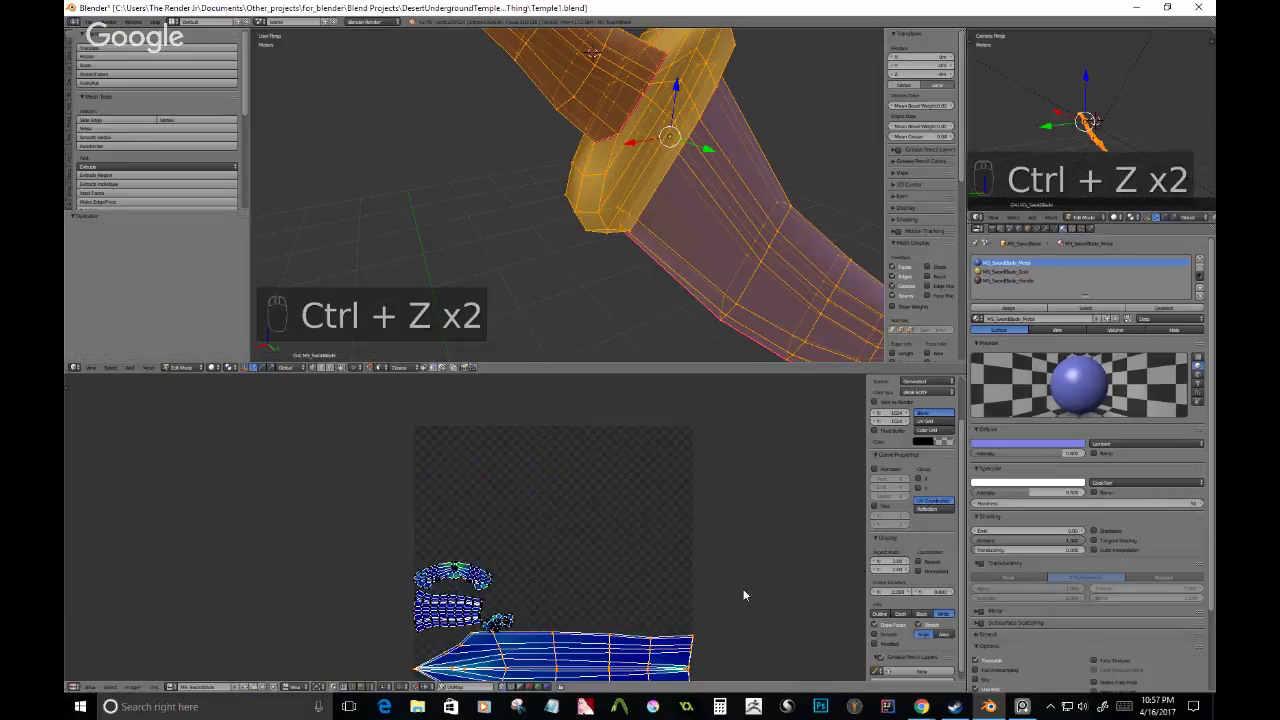
- Check the horizontal blade island's stretching up close and save the blend file over the existing one
scroll(651, 553, up, 1)
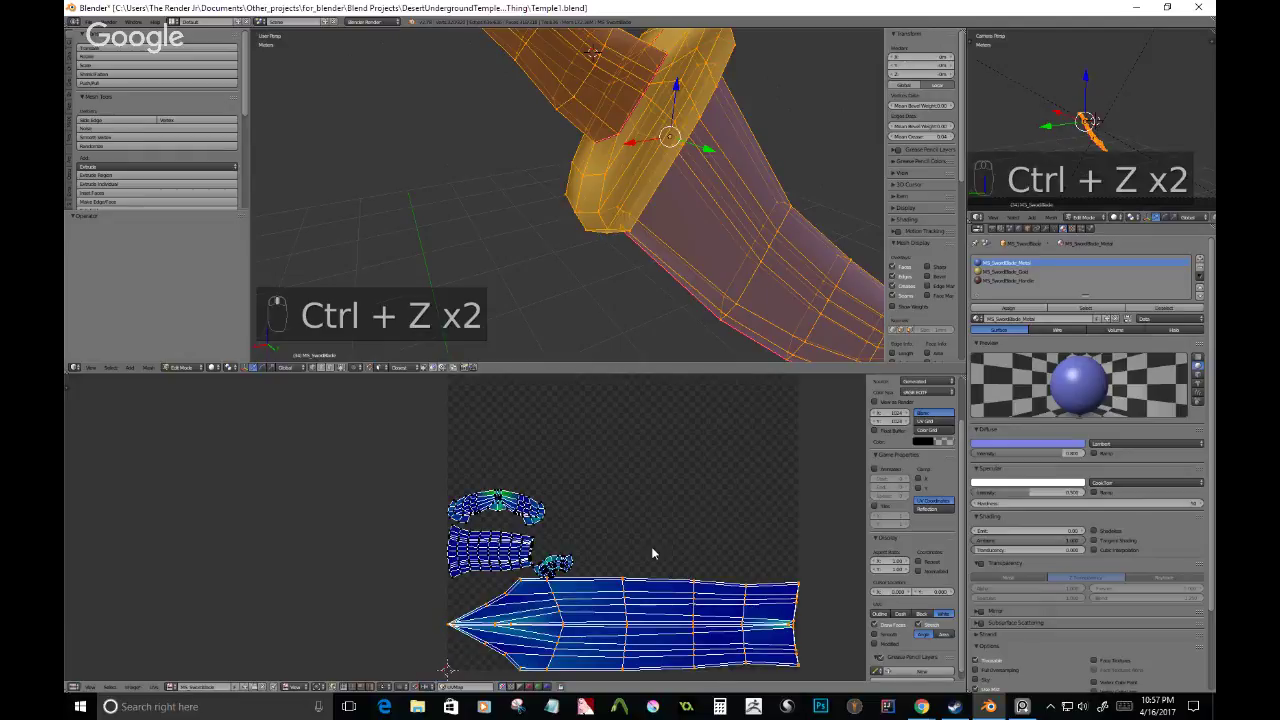
scroll(434, 525, up, 2)
scroll(575, 574, up, 3)
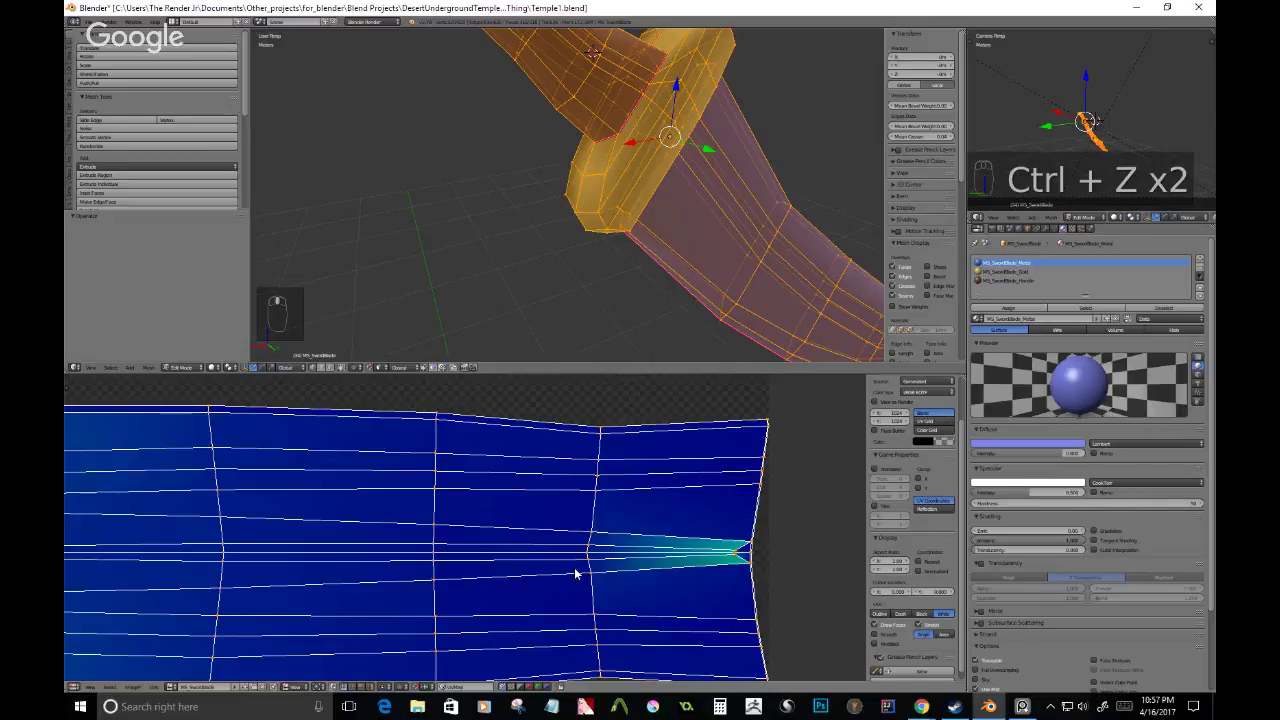
key(Home)
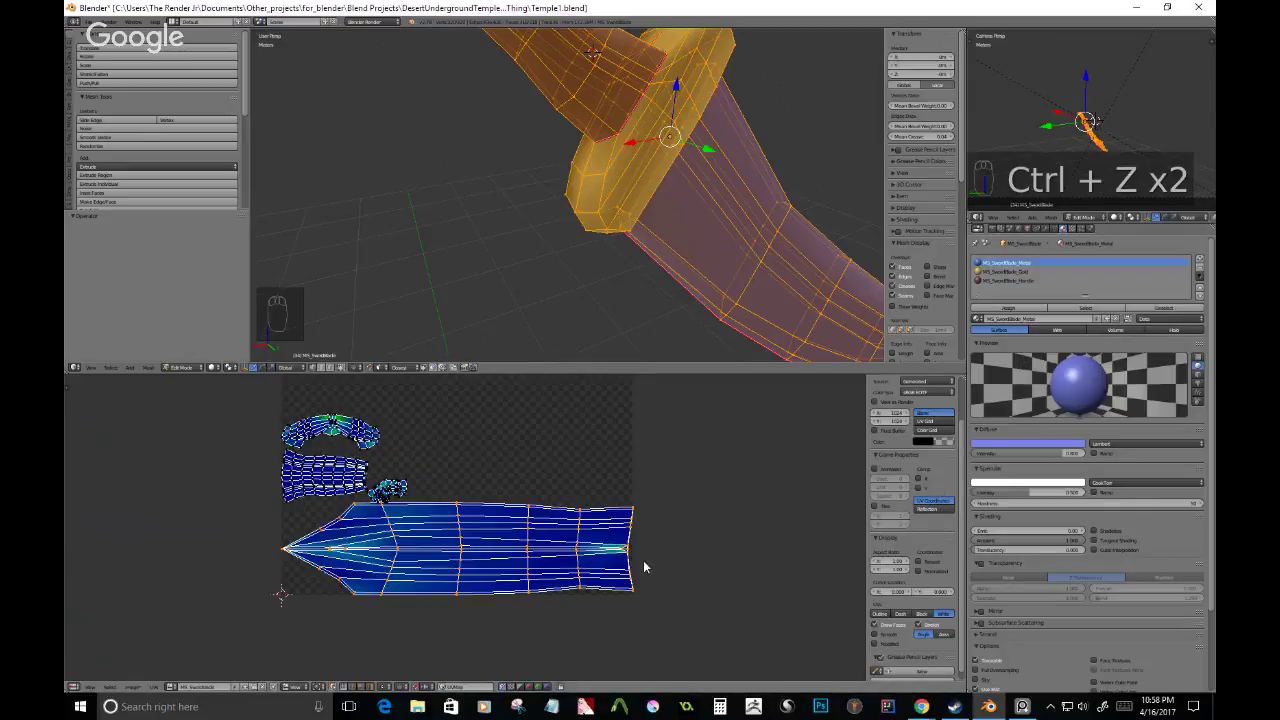
key(ctrl+s)
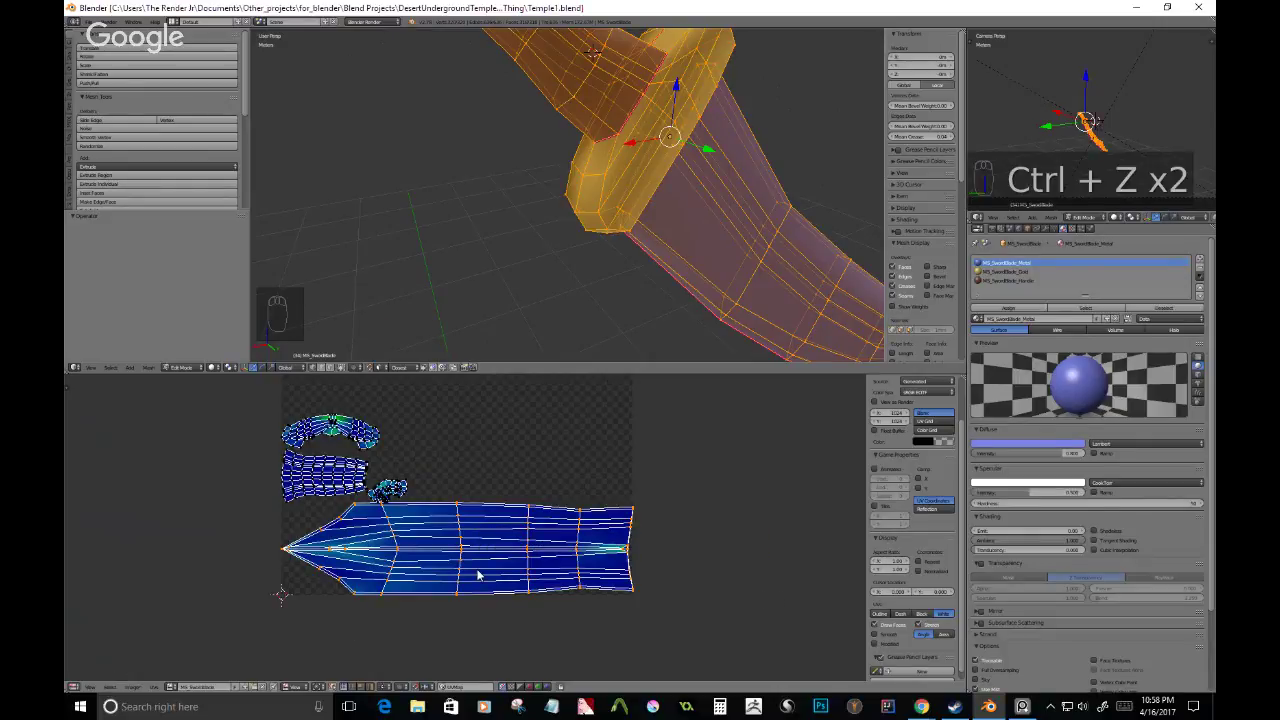
- Bring the UV/Image Editor back in the lower area, deselect all UVs and draw their edges in Outline style
key(Tab)
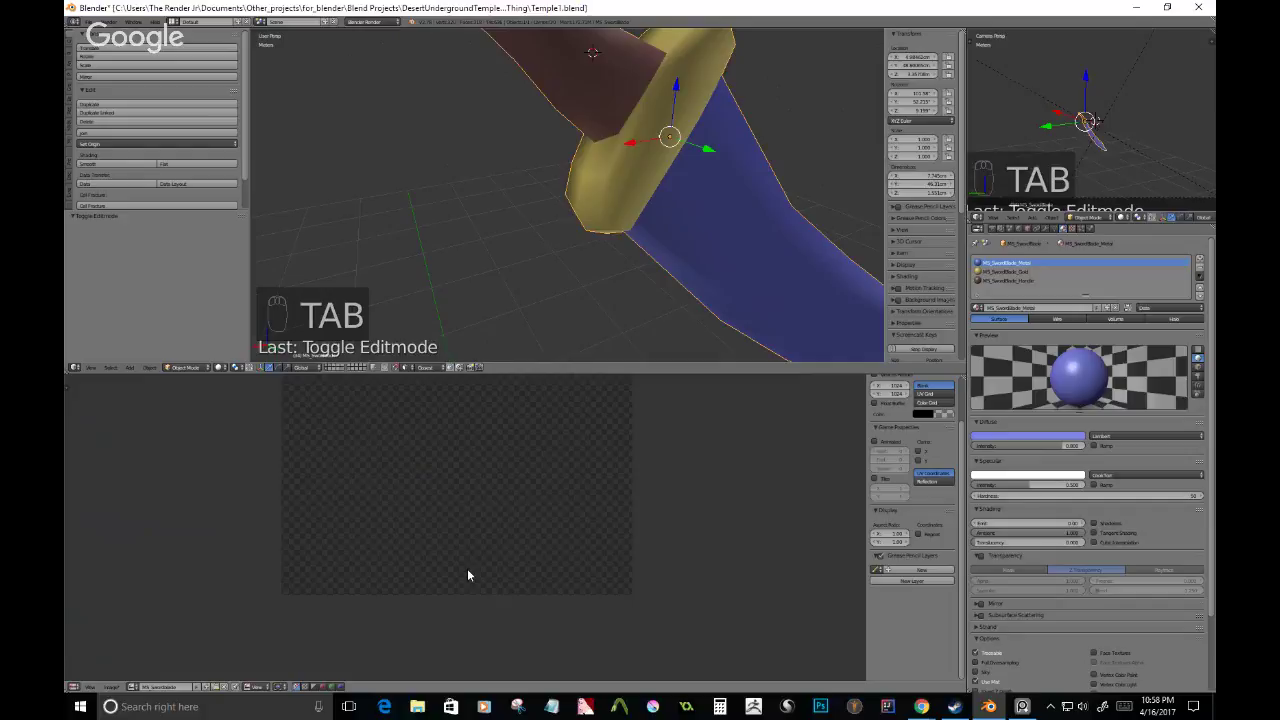
key(Tab)
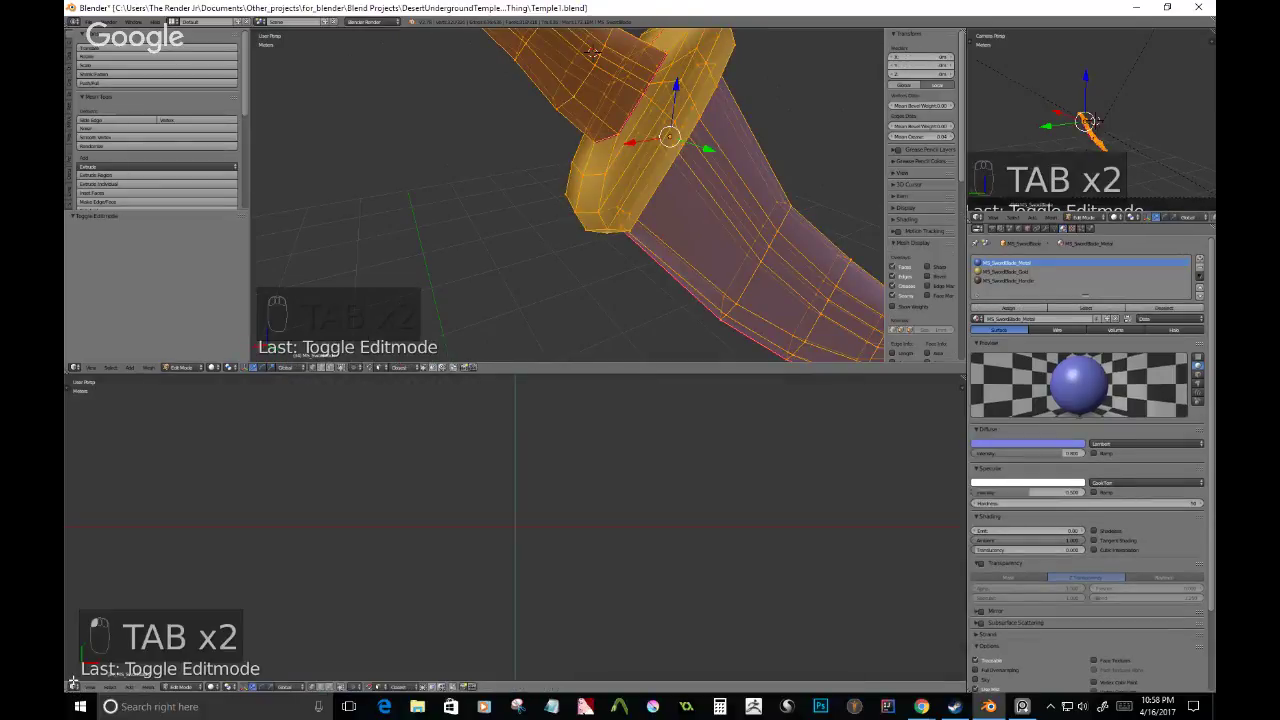
click(74, 686)
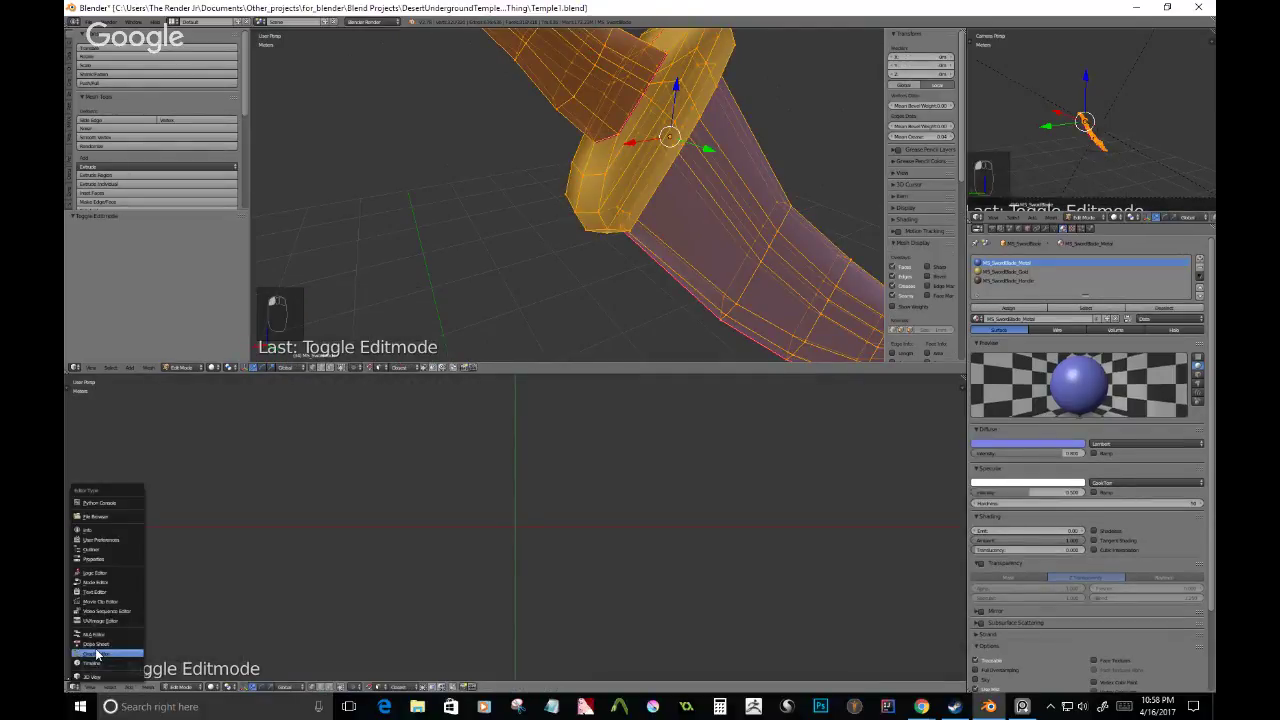
click(97, 653)
key(a)
scroll(560, 550, down, 1)
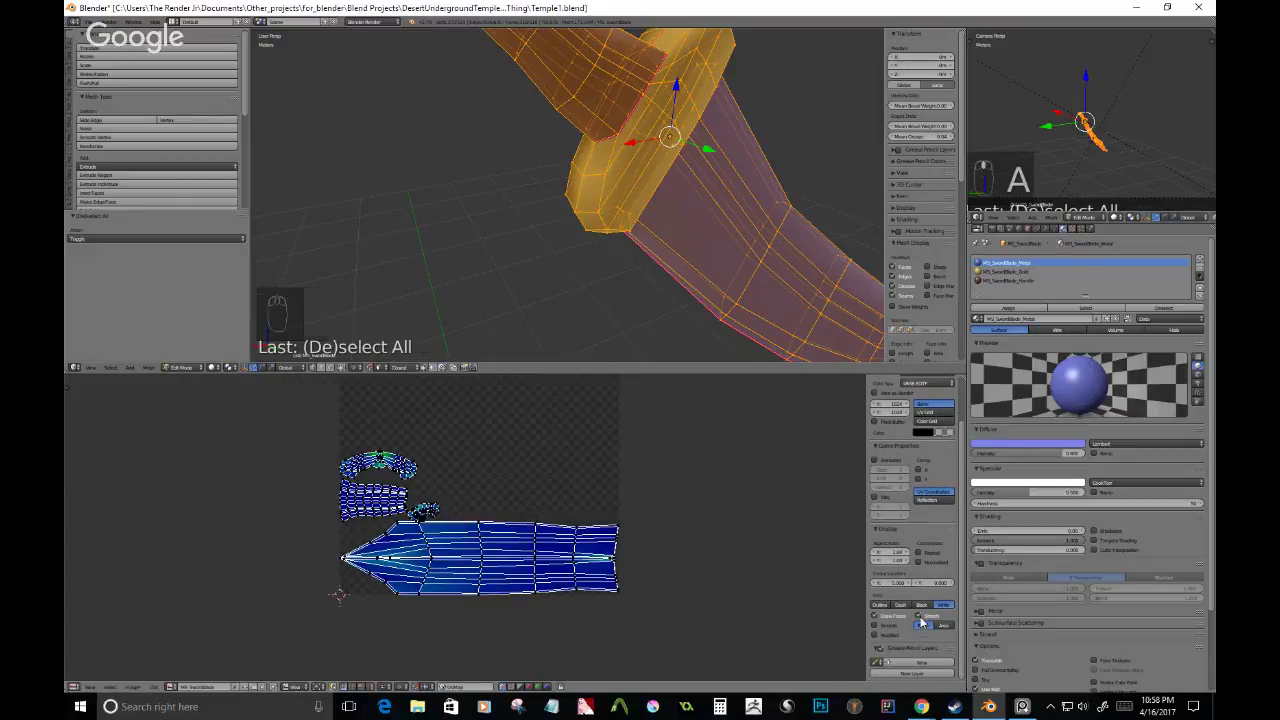
click(880, 606)
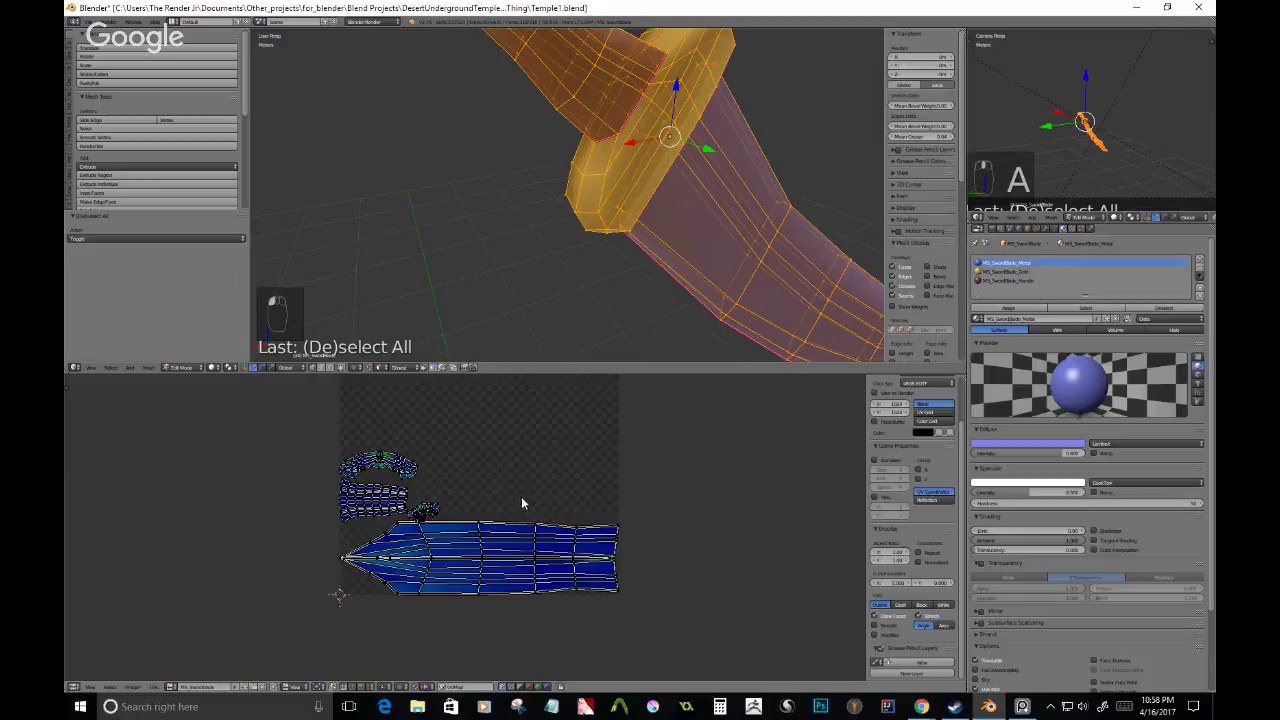
- Expand the Bake settings in the render properties and collapse the unneeded panels, including RenderStreet and Freestyle SVG Export
click(995, 229)
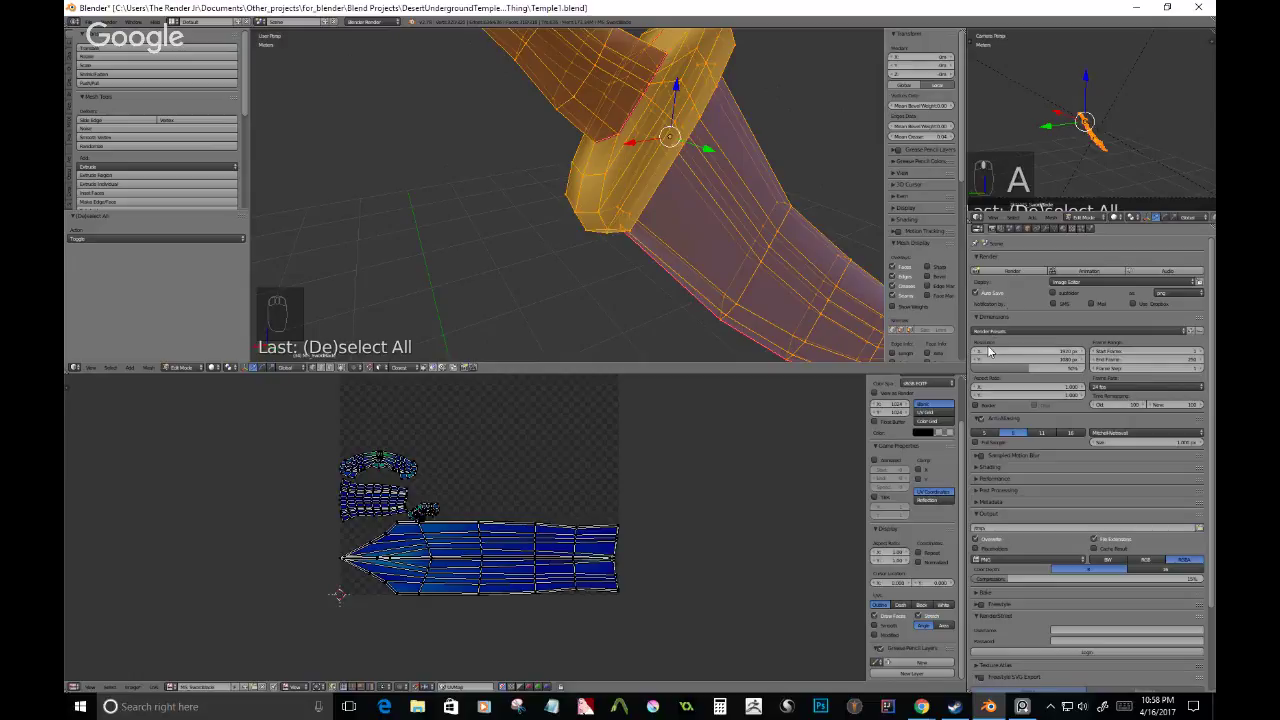
scroll(1035, 434, down, 3)
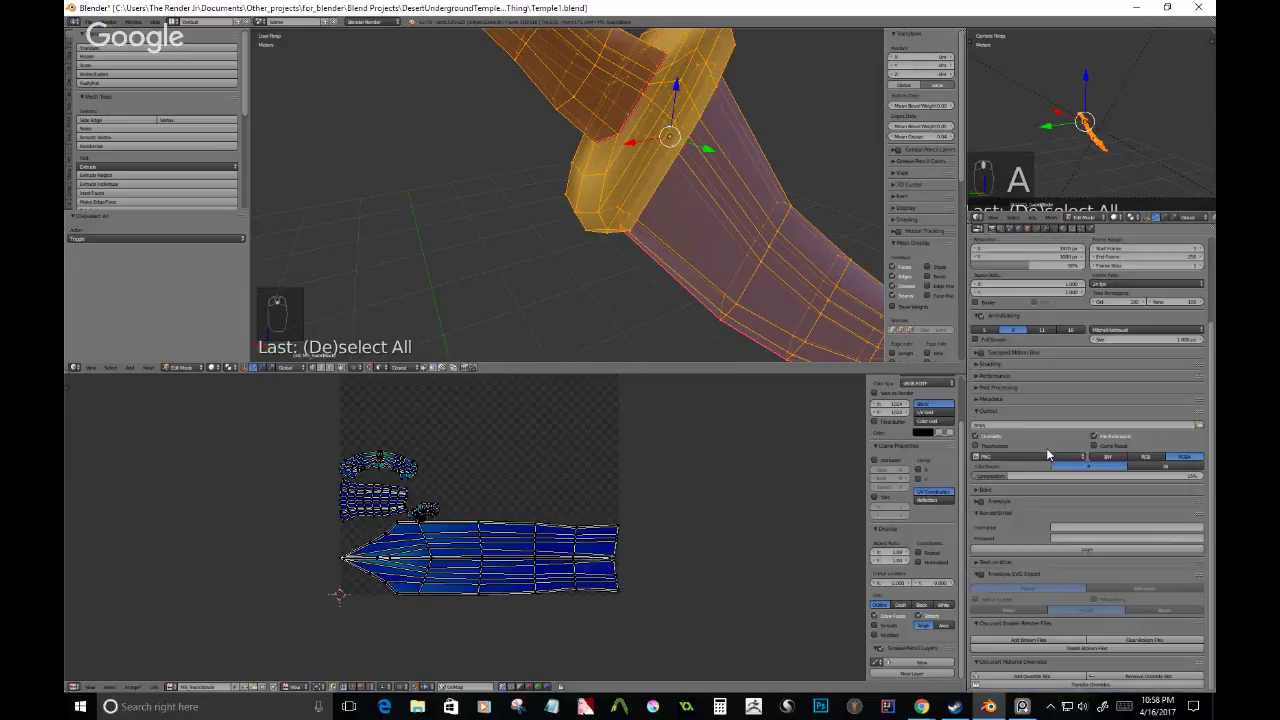
click(1020, 513)
click(1008, 536)
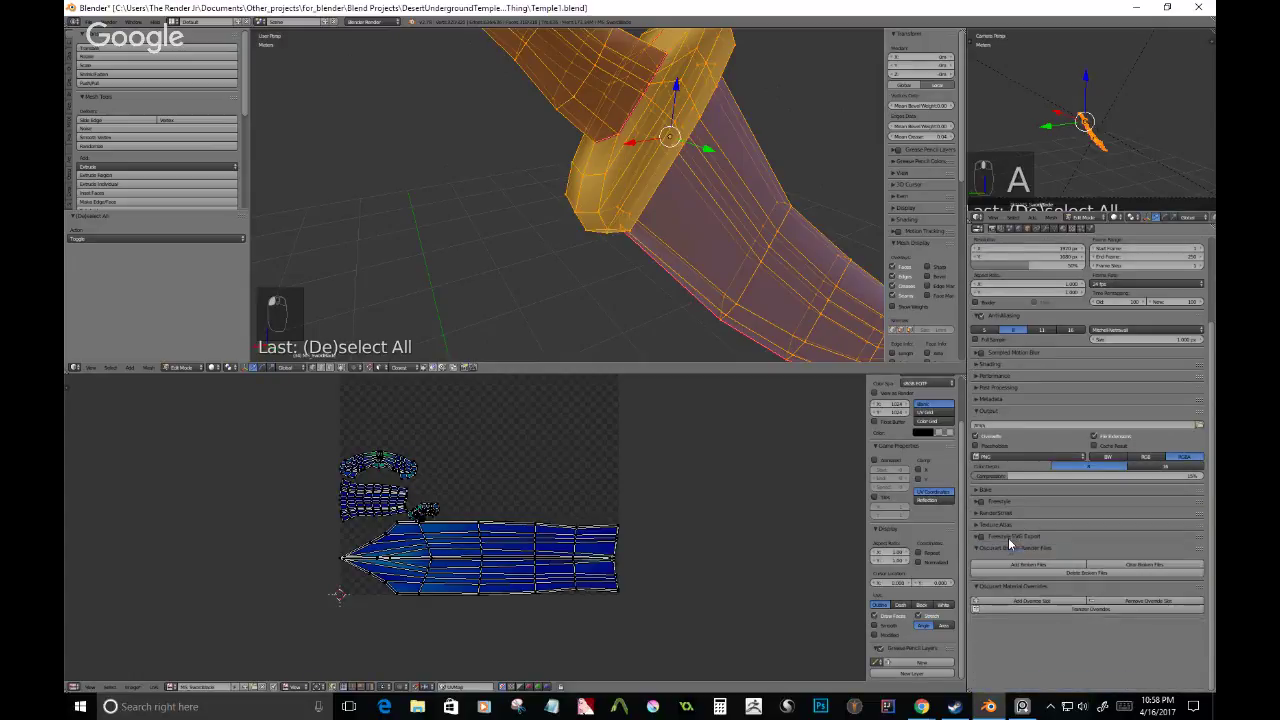
click(1007, 546)
click(1009, 491)
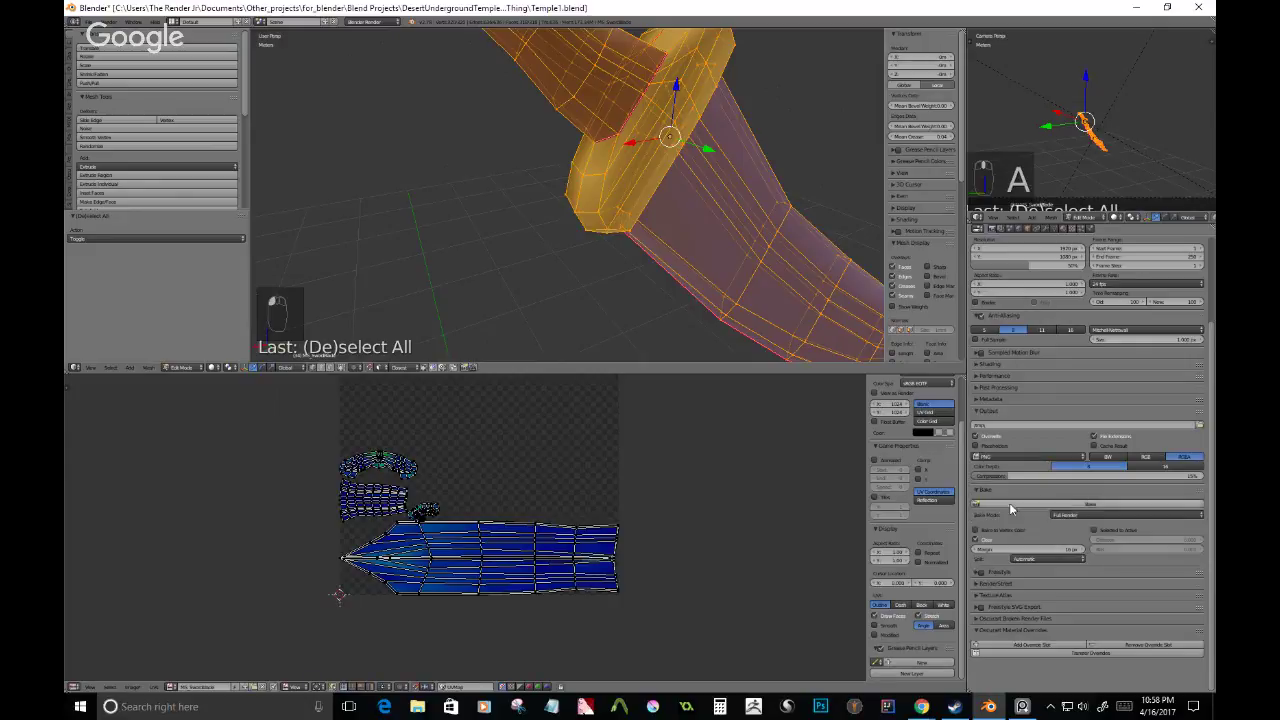
- Set the bake mode to Textures, keep the quad split on Automatic, and bake the sword's materials to the image
click(1064, 516)
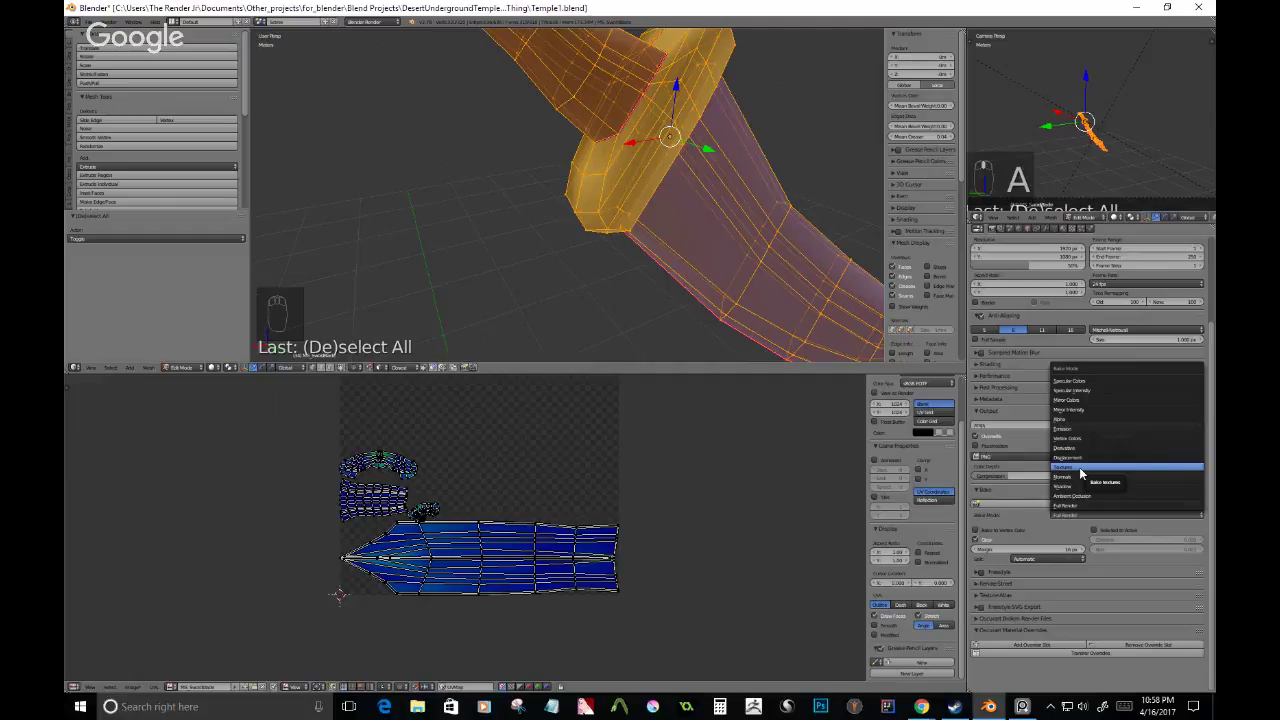
click(1080, 470)
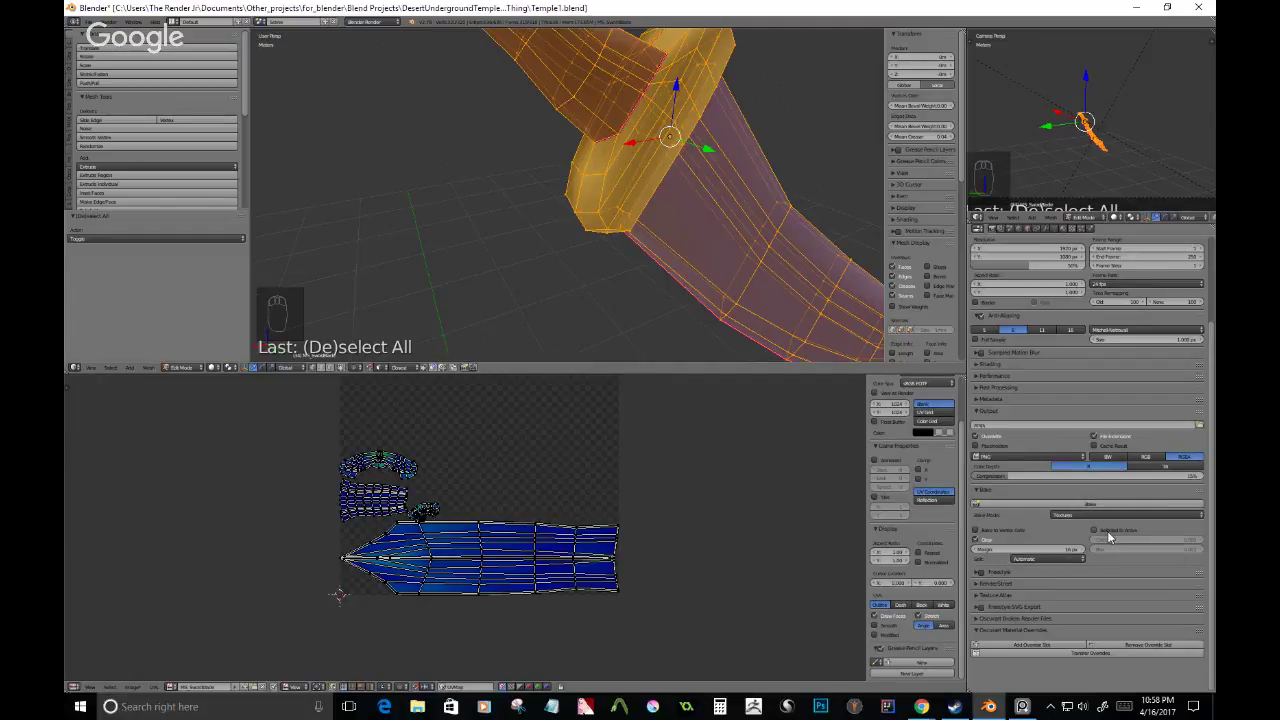
click(1047, 559)
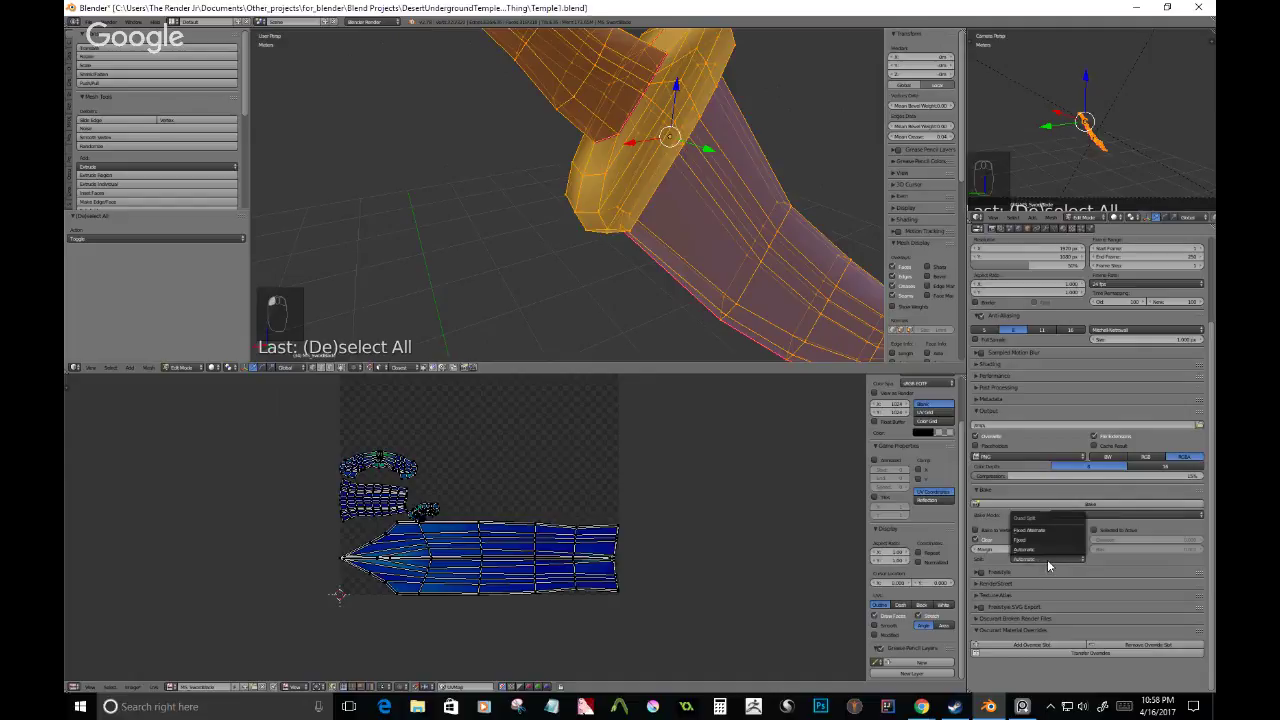
click(1047, 559)
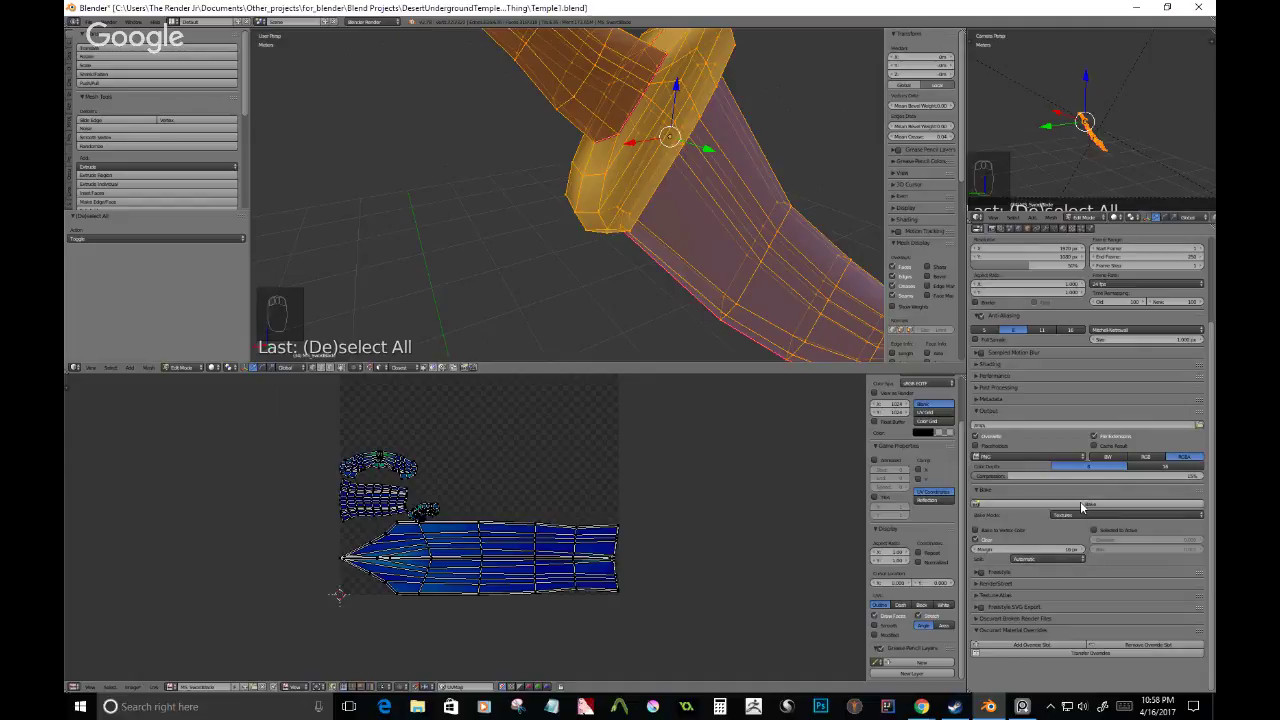
click(1081, 508)
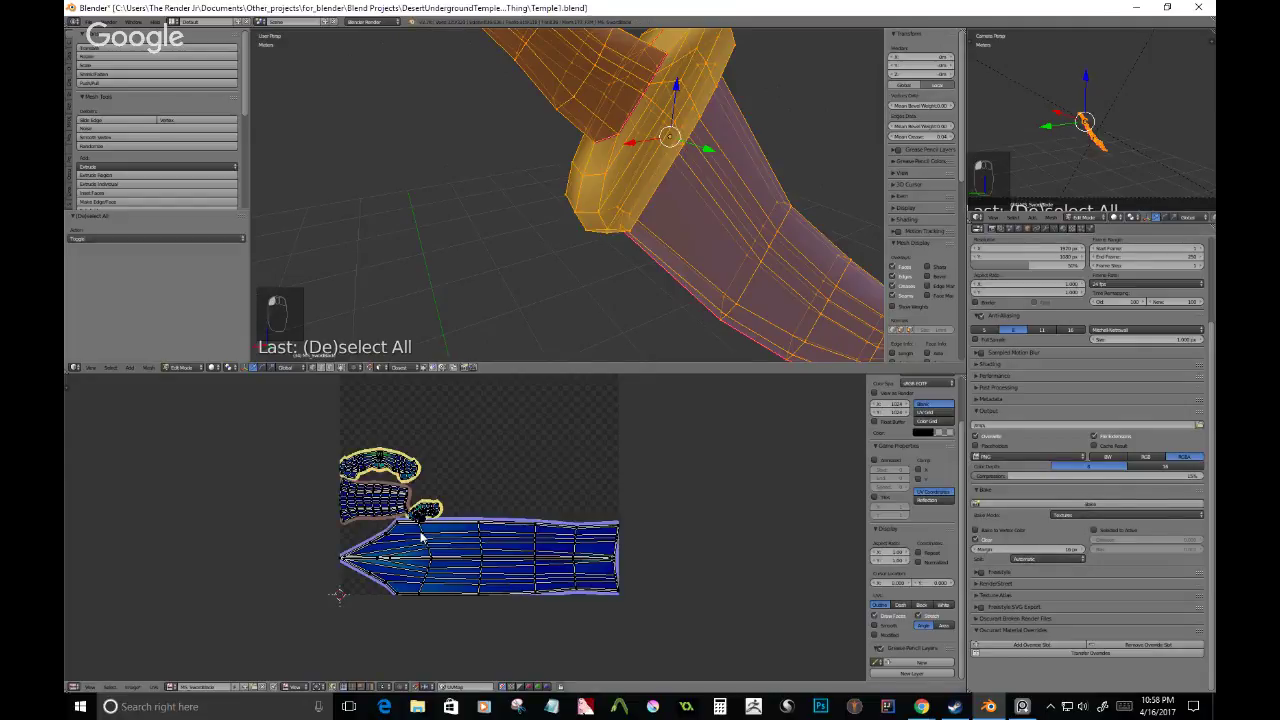
- Move the small gold-part UV island away from the blade into the image's empty upper area and enlarge it
scroll(422, 537, up, 3)
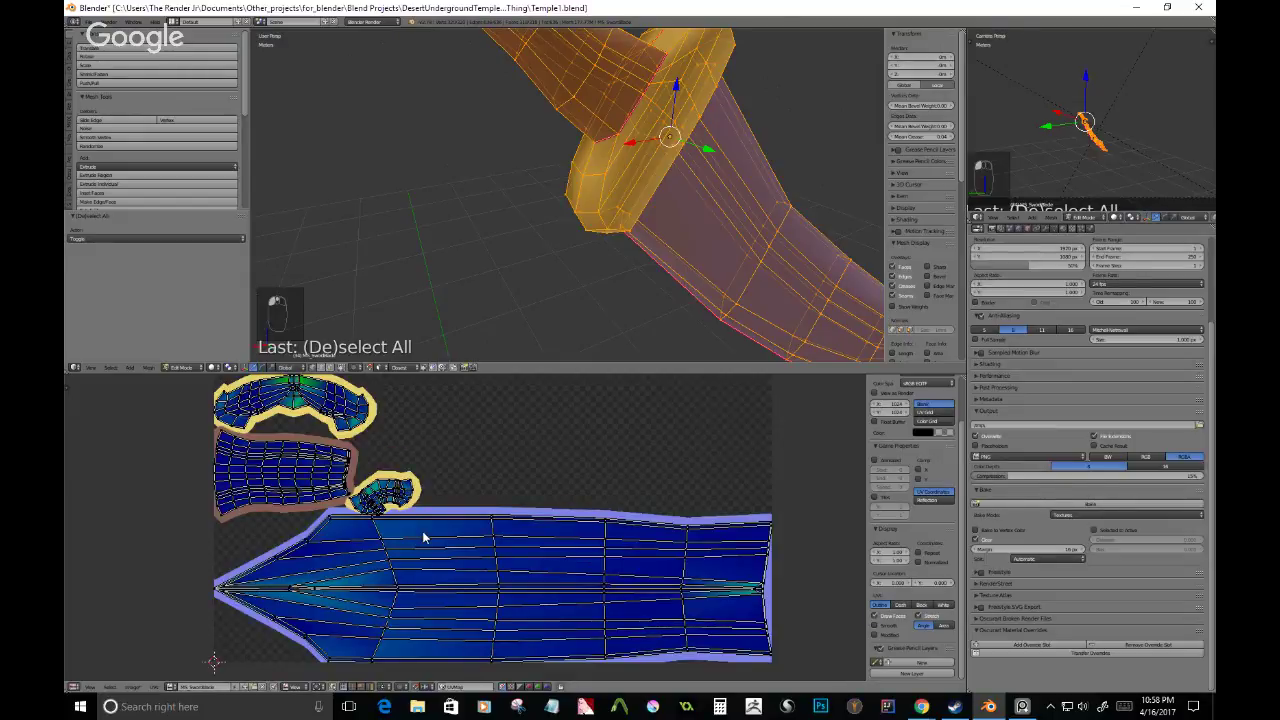
scroll(601, 510, up, 3)
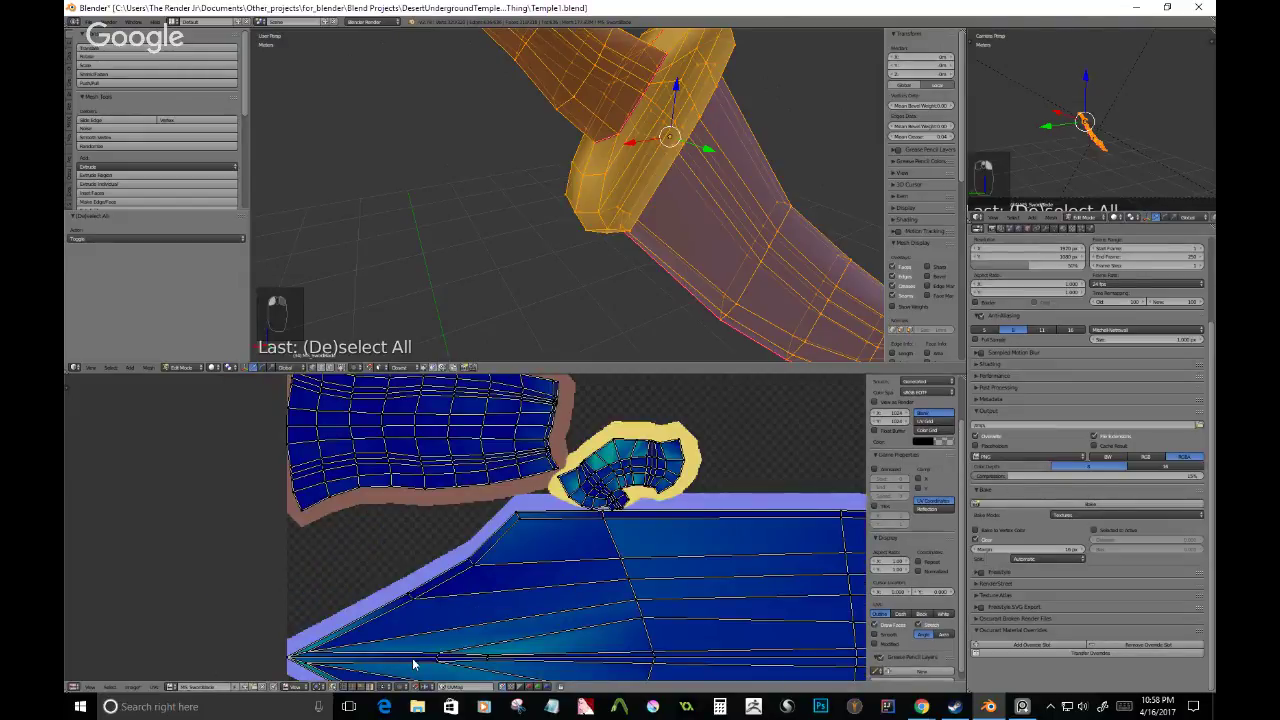
scroll(620, 472, down, 4)
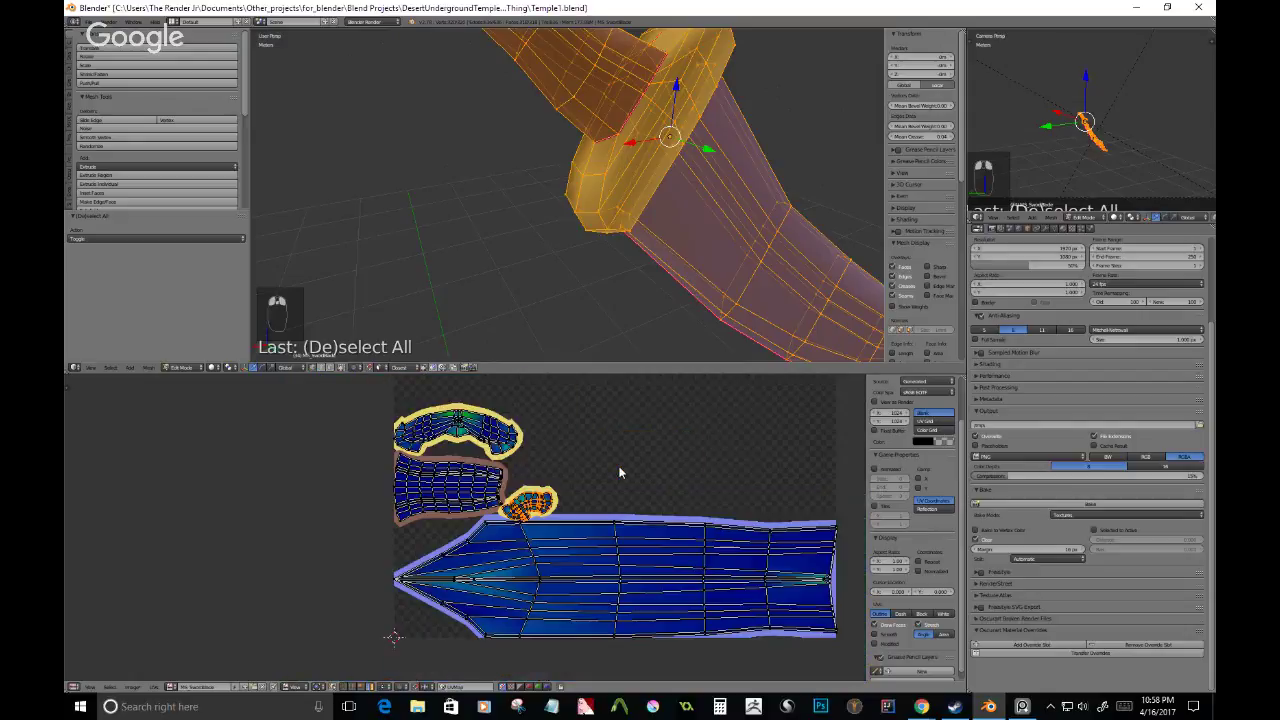
key(g)
click(742, 434)
key(s)
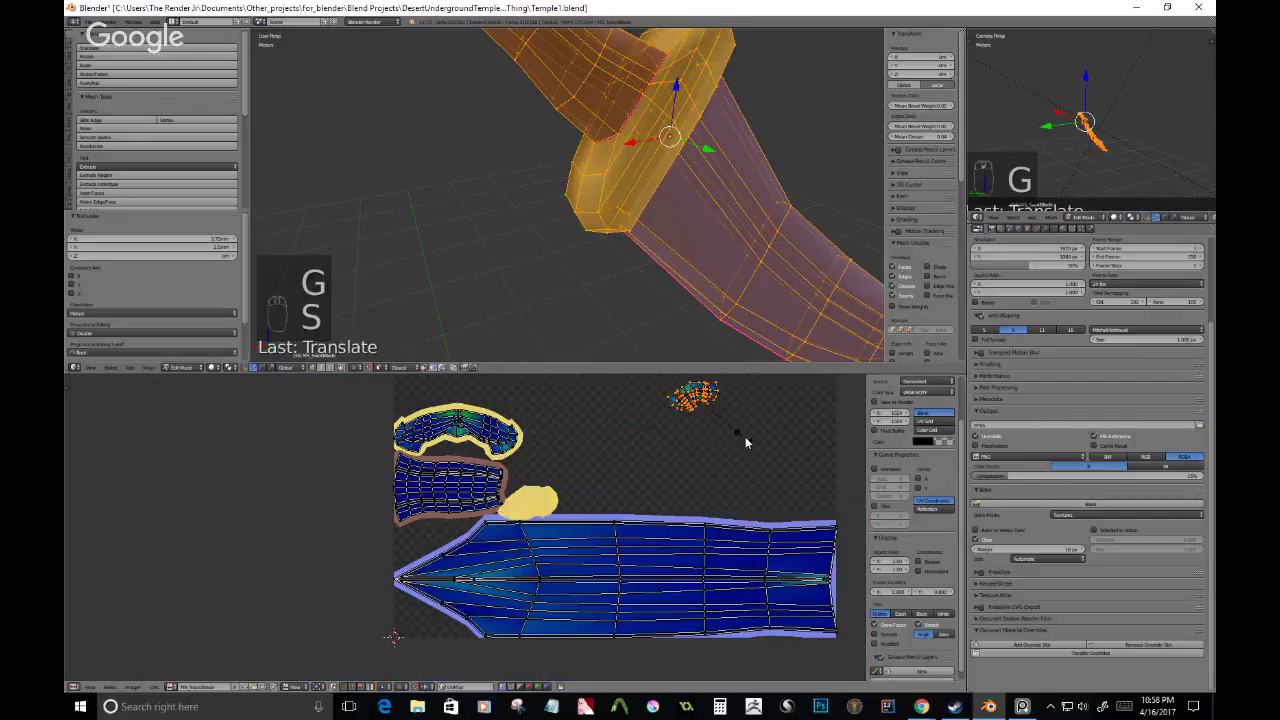
click(786, 470)
- Move the larger curved gold-part UV island off its baked patch into the empty area and enlarge it
right_click(522, 419)
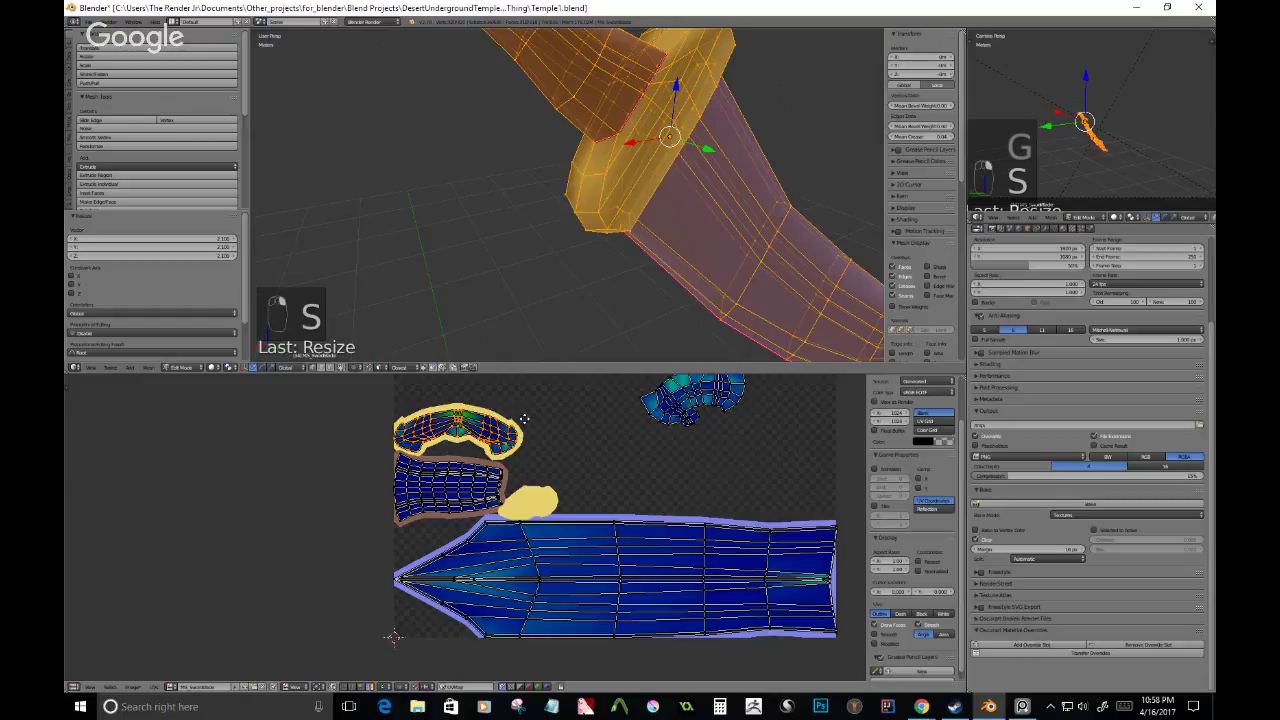
middle_drag(524, 418, 551, 493)
key(g)
click(637, 415)
key(s)
click(697, 495)
scroll(593, 535, down, 3)
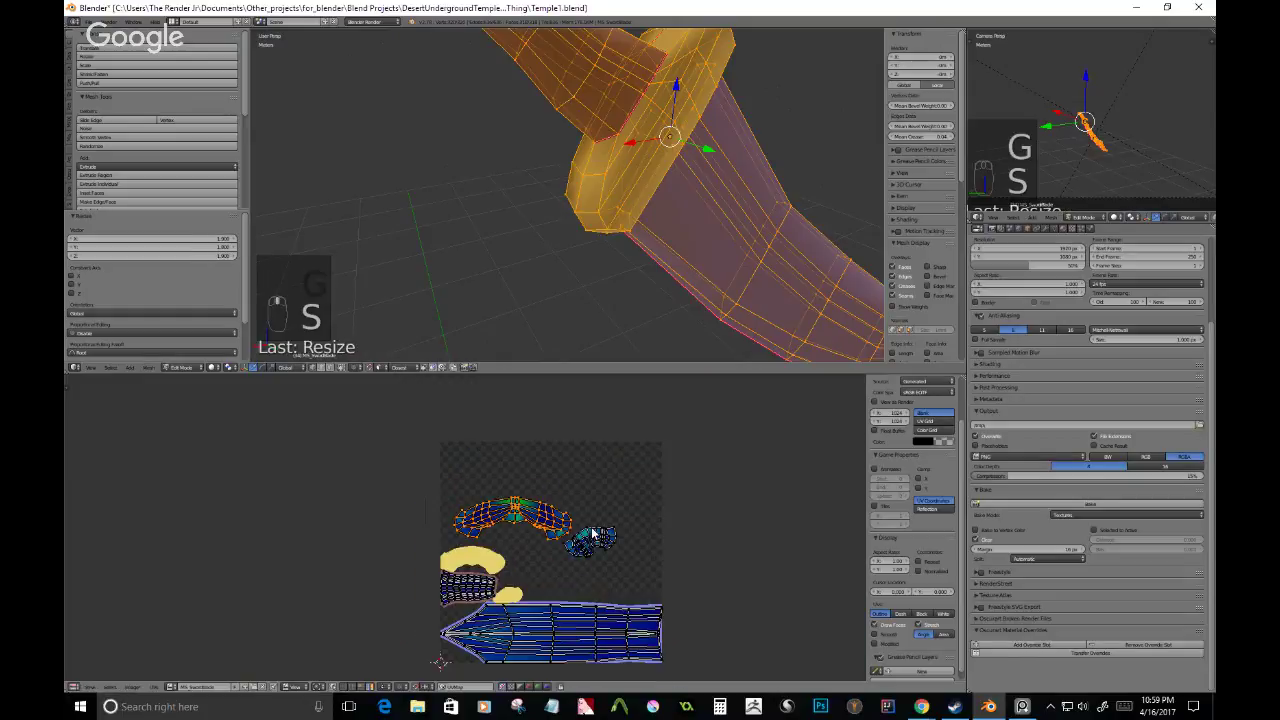
- Shift the large curved gold island to the image's upper part and place the resized small gold island beside it
right_click(593, 535)
key(g)
click(607, 547)
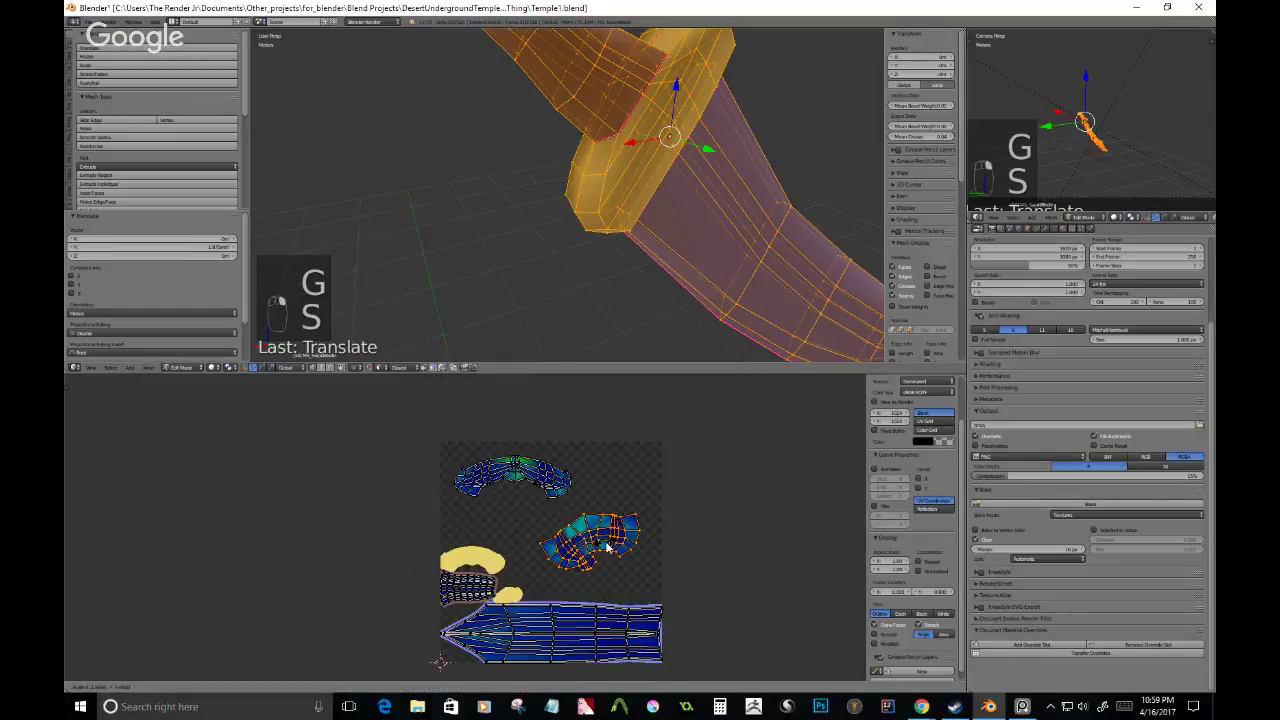
key(s)
key(g)
click(625, 475)
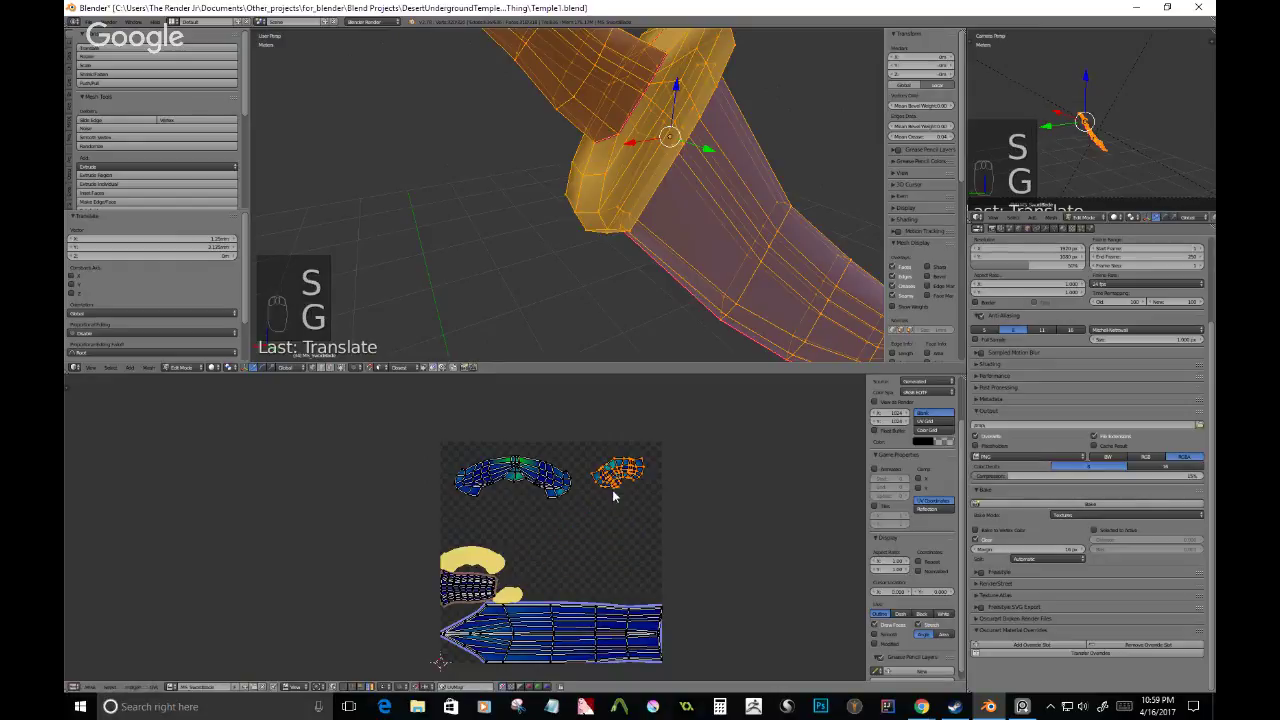
- Move the handle's UV island off its baked patch into the image's empty middle area and enlarge it there
right_click(484, 585)
key(g)
click(588, 547)
key(s)
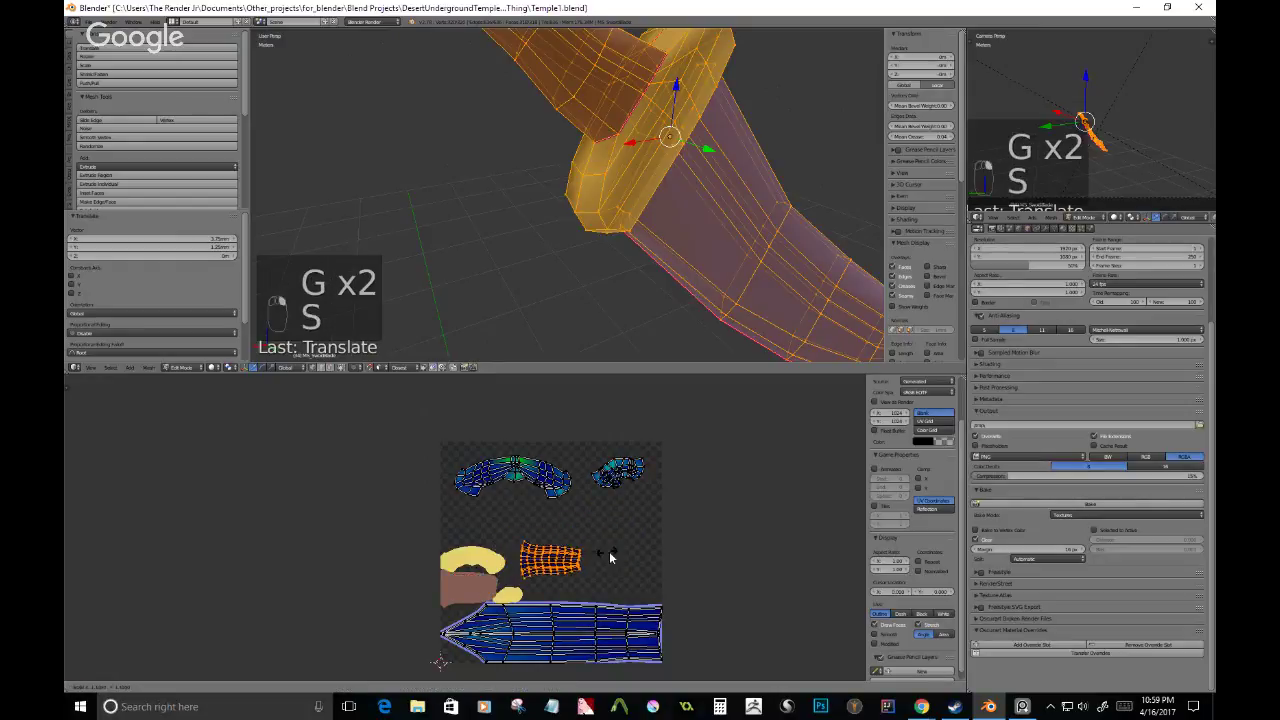
click(623, 547)
key(g)
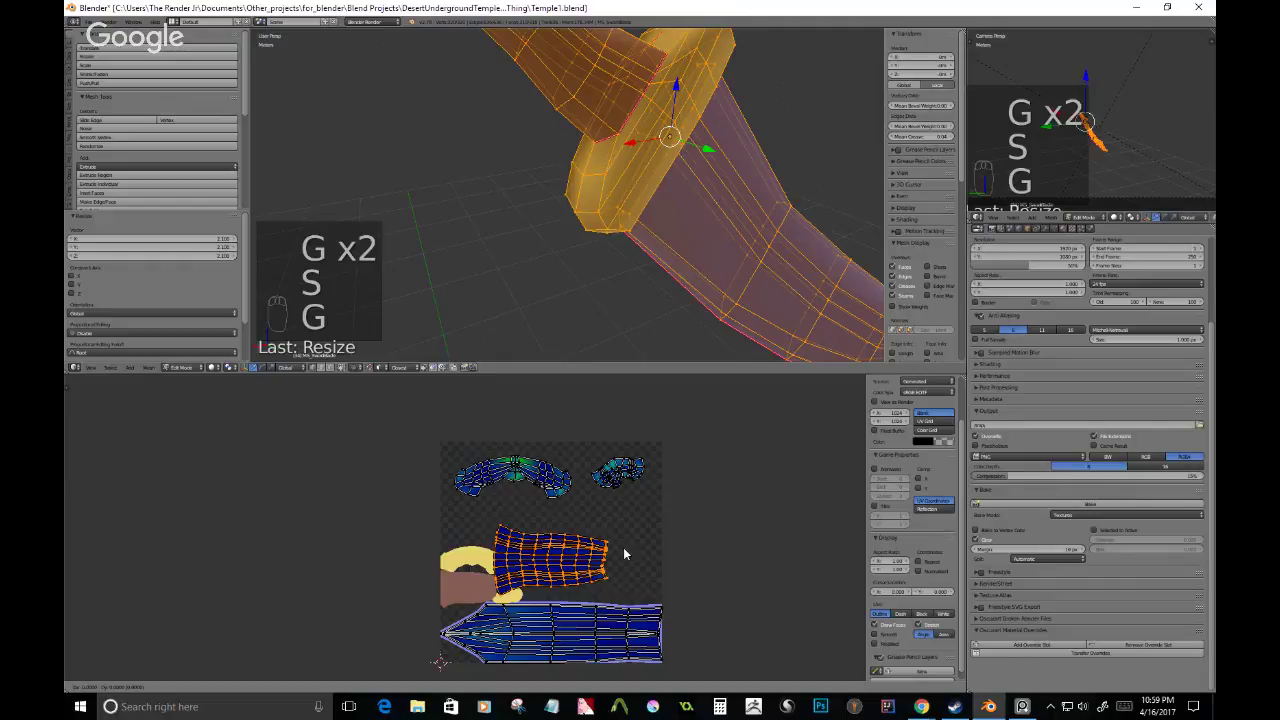
click(628, 541)
key(s)
click(647, 551)
key(g)
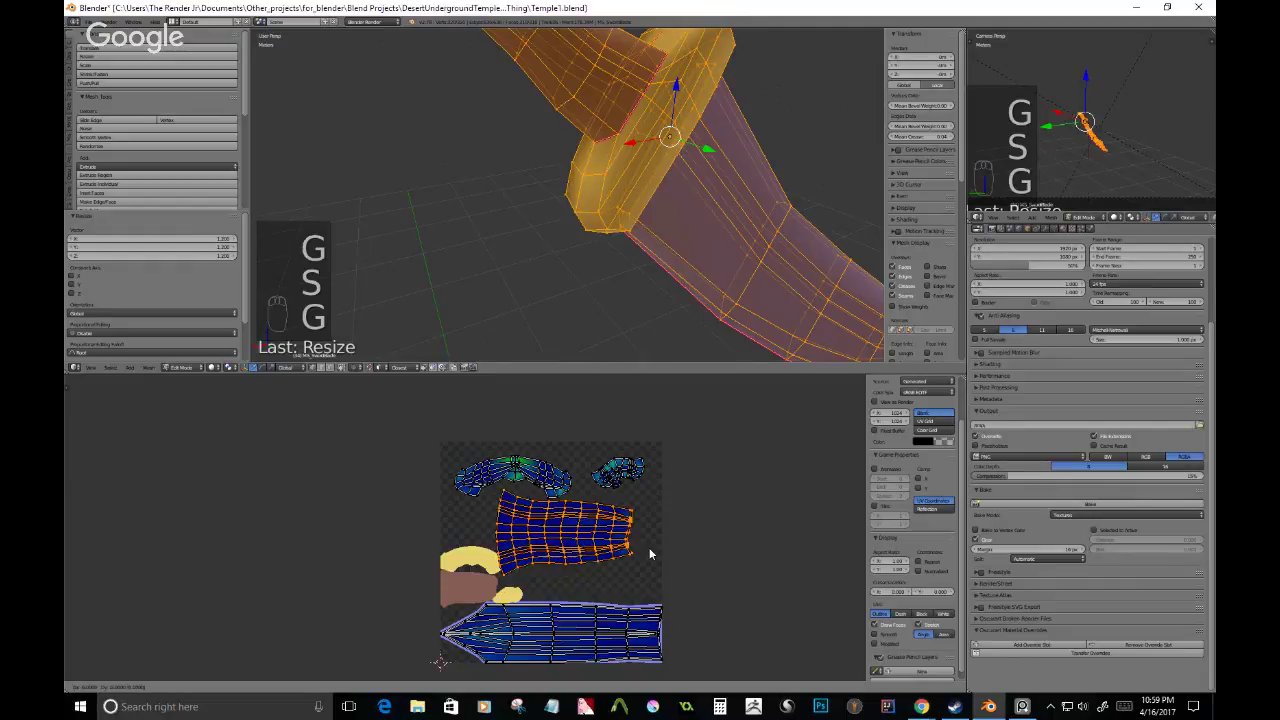
click(540, 525)
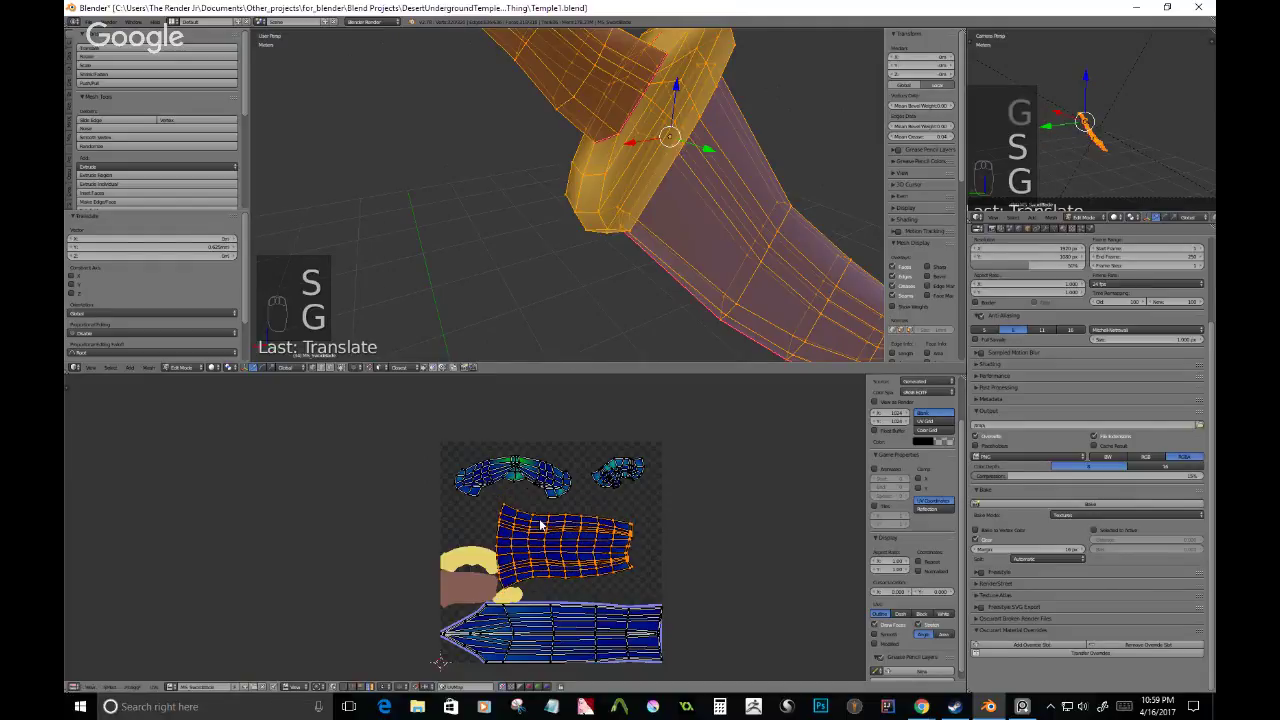
- Turn off snapping, then enlarge the larger curved gold-part UV island, rotate it slightly and nudge it into place
key(shift+Tab)
right_click(557, 488)
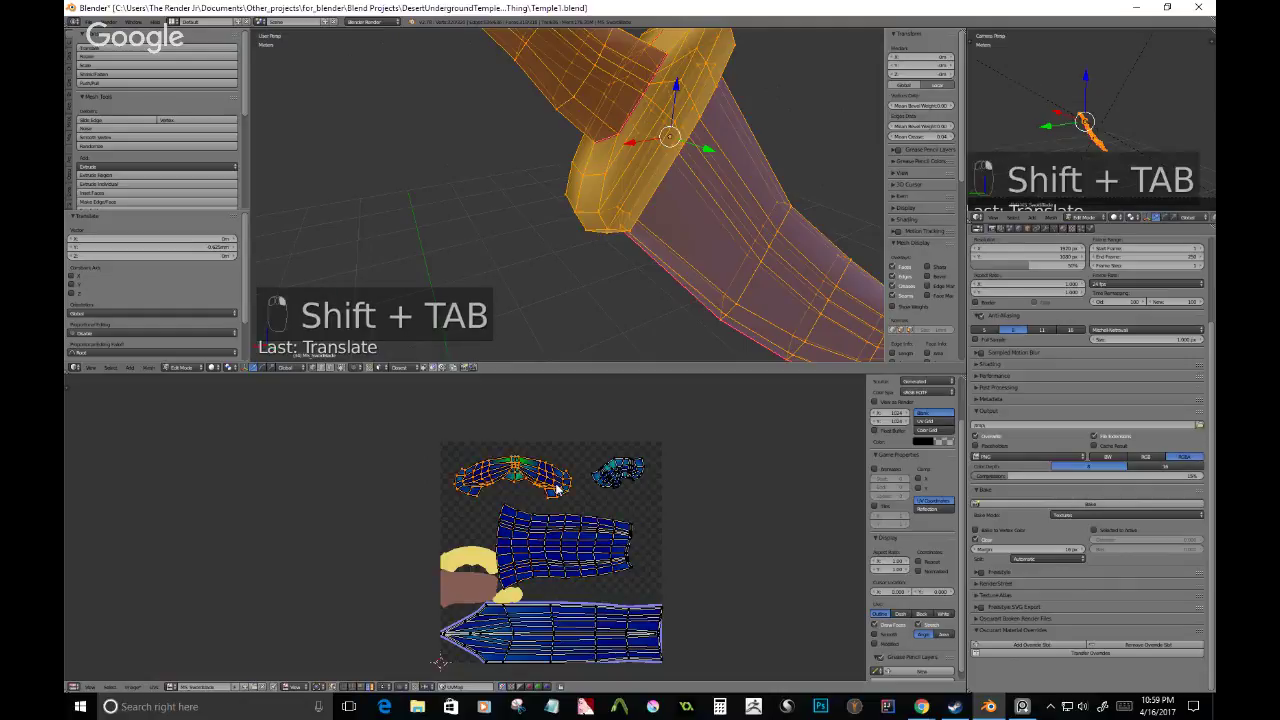
key(s)
click(585, 502)
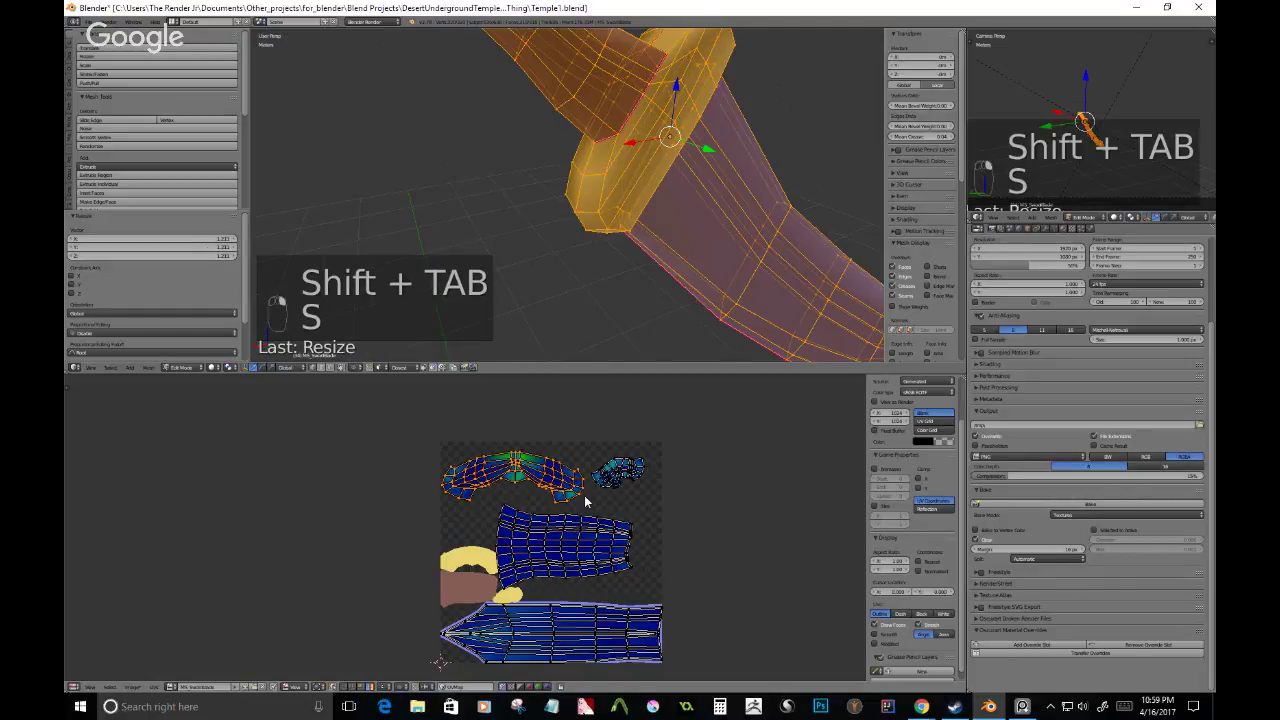
key(r)
click(627, 498)
key(g)
click(627, 498)
- Enlarge the small gold-part UV island and shift it towards the image's upper corner, clear of the larger curved island
right_click(636, 491)
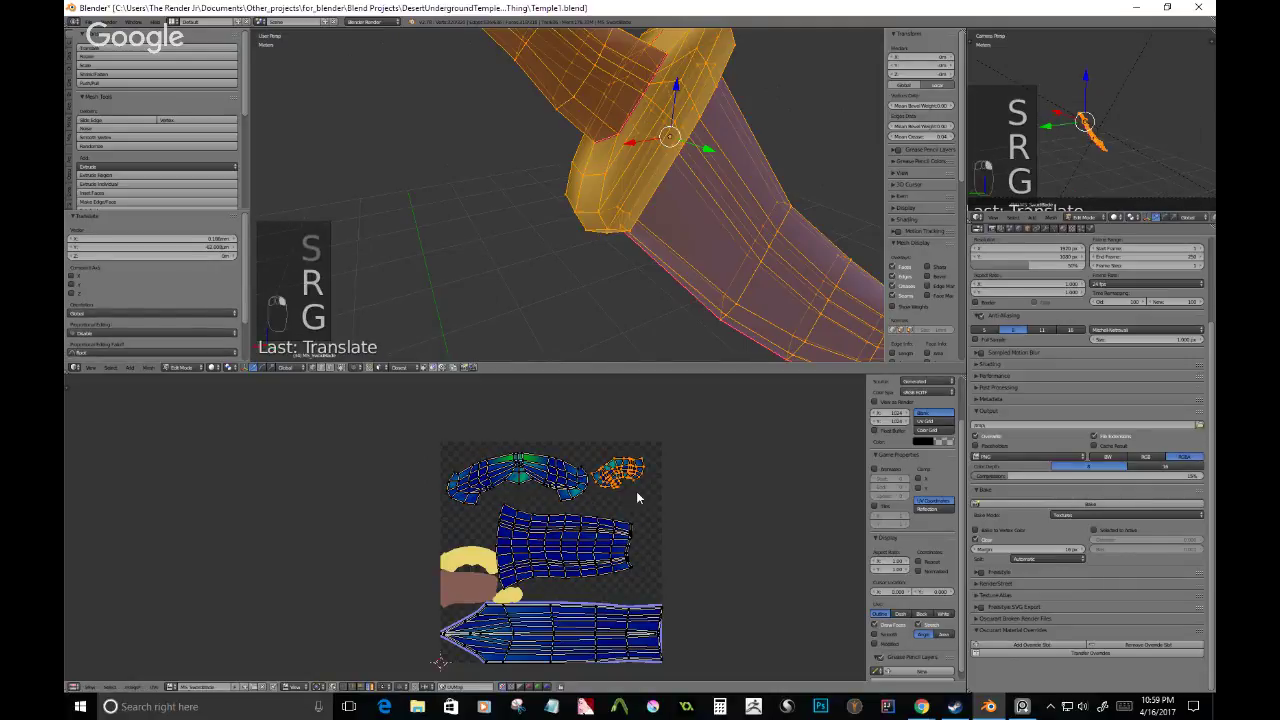
key(s)
click(646, 505)
key(g)
click(649, 509)
- Shrink the larger curved gold-part UV island and move it into the image's upper corner above the handle island
right_click(590, 503)
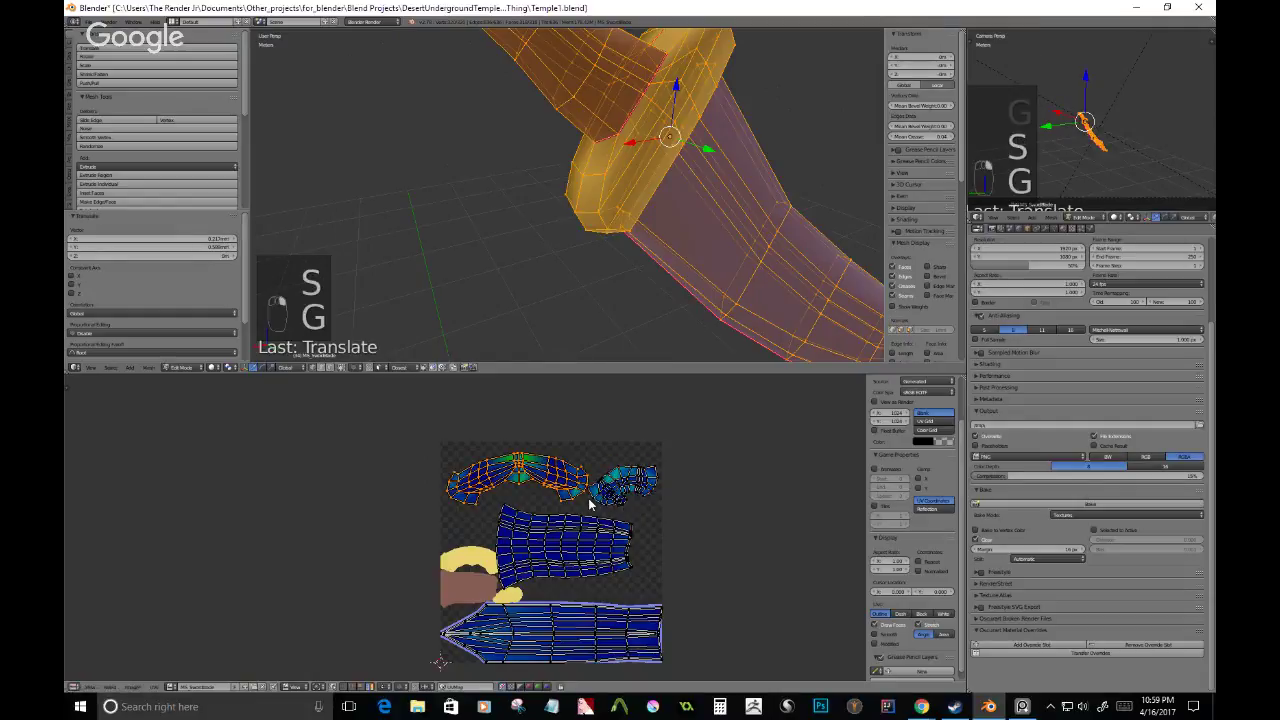
key(s)
click(608, 520)
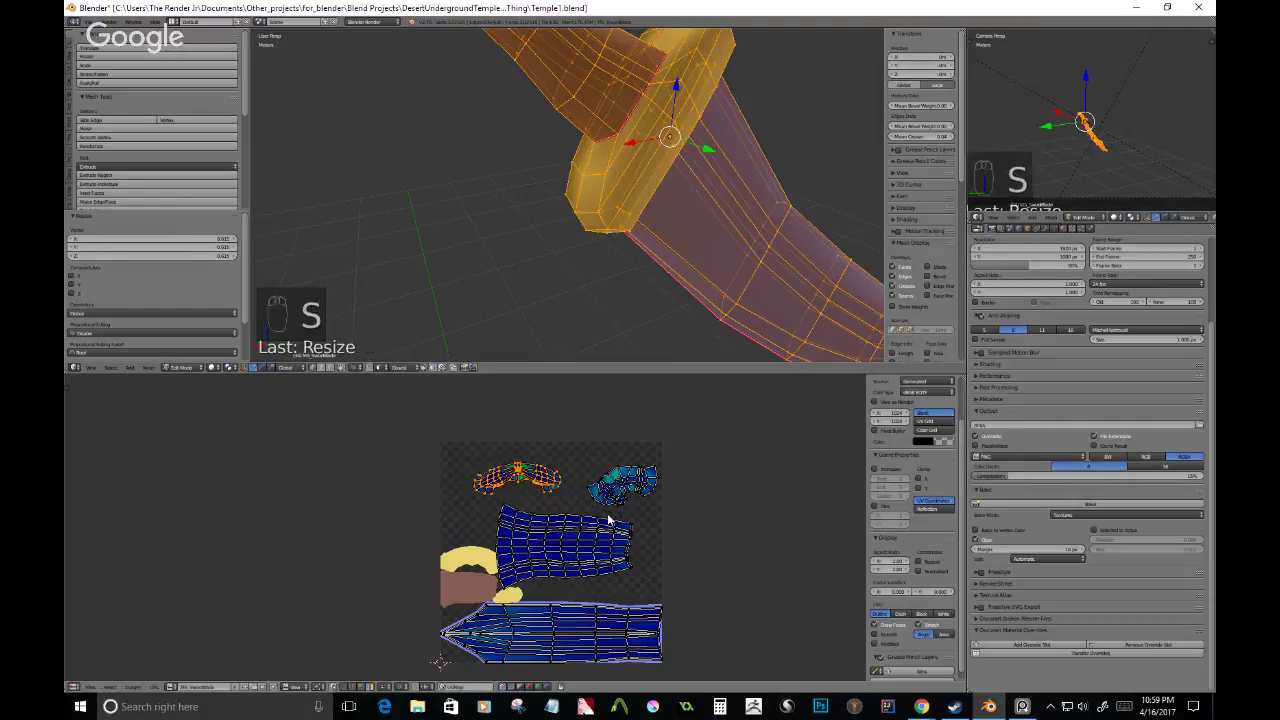
key(g)
click(543, 480)
- Rotate the small gold-part UV island so its arch faces upward and move it next to the other gold island
right_click(643, 487)
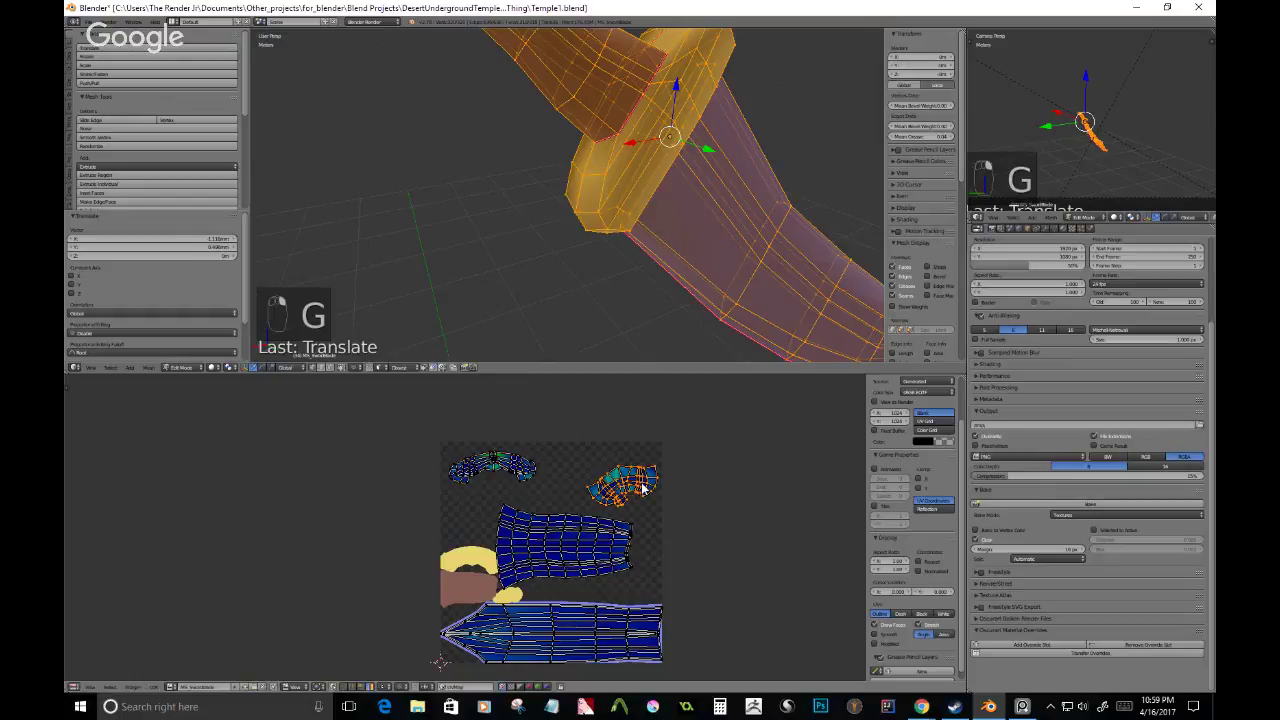
key(r)
click(645, 494)
key(g)
click(607, 485)
key(r)
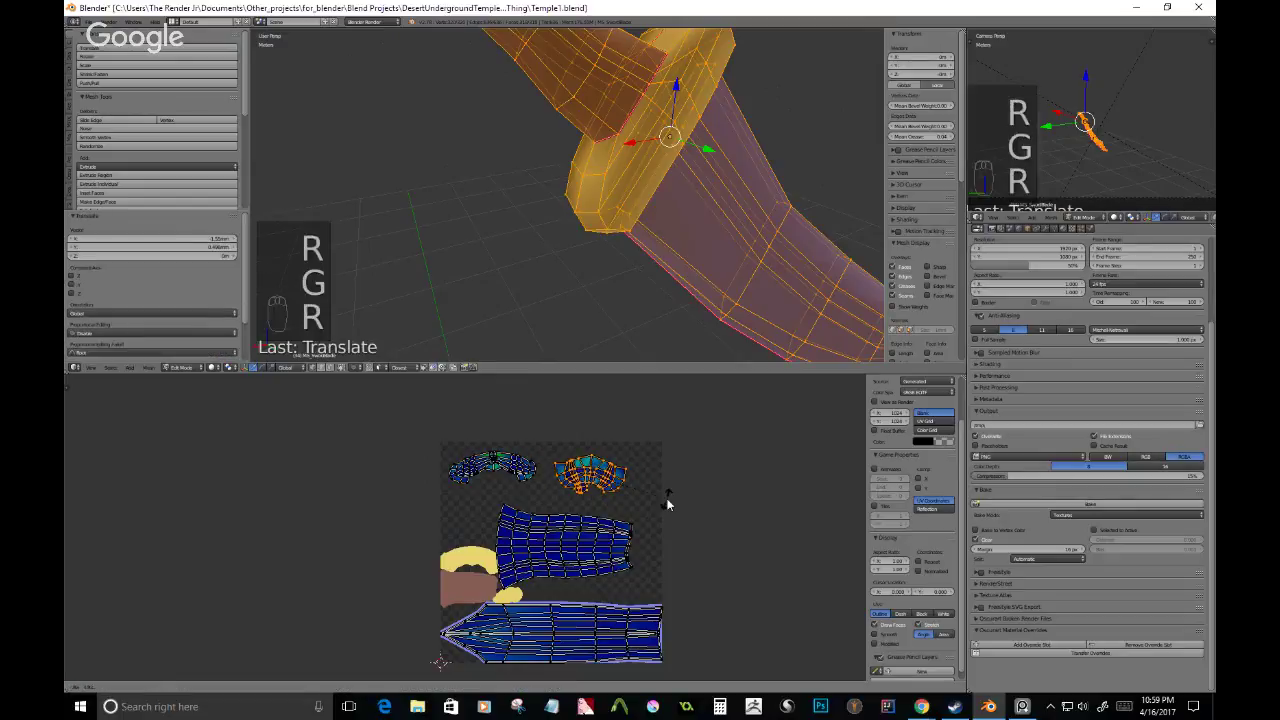
click(672, 503)
- Enlarge the arched gold-part UV island further and shift it slightly away from the neighbouring gold island
key(s)
click(699, 510)
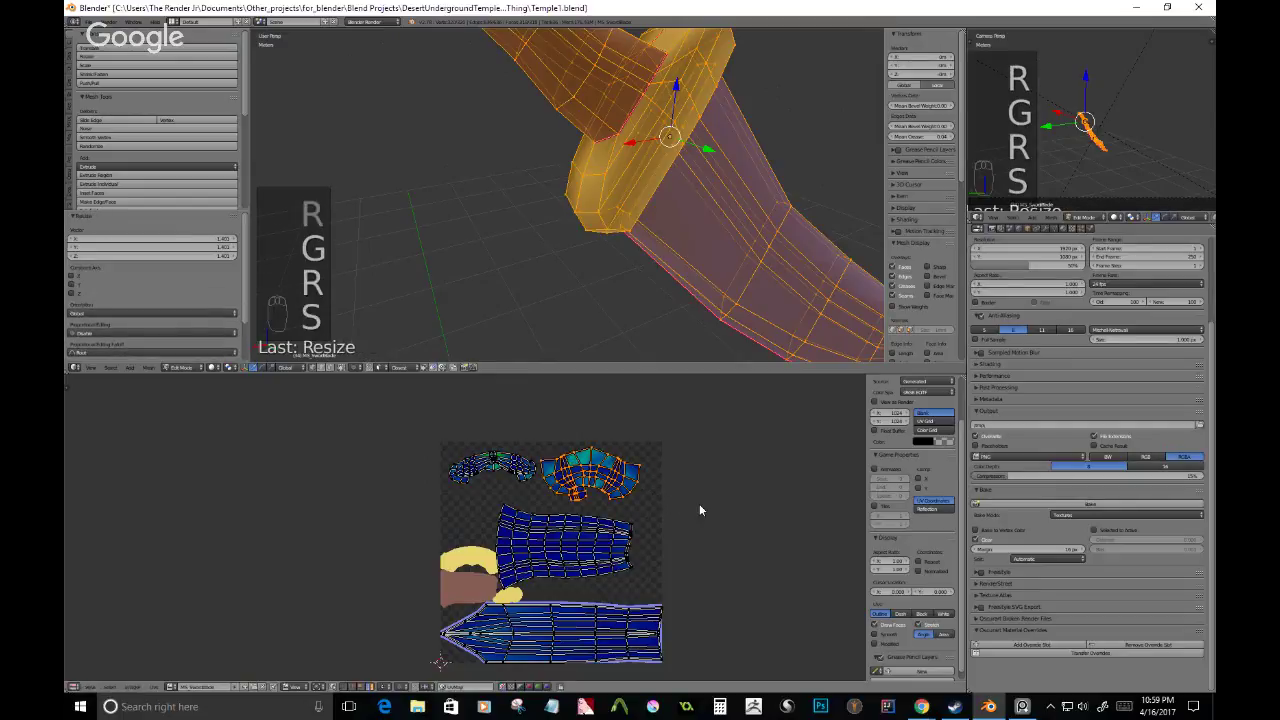
key(g)
click(706, 505)
- Bake the sword's materials to the image again with the new UV layout and turn off the UV stretch display
right_click(617, 558)
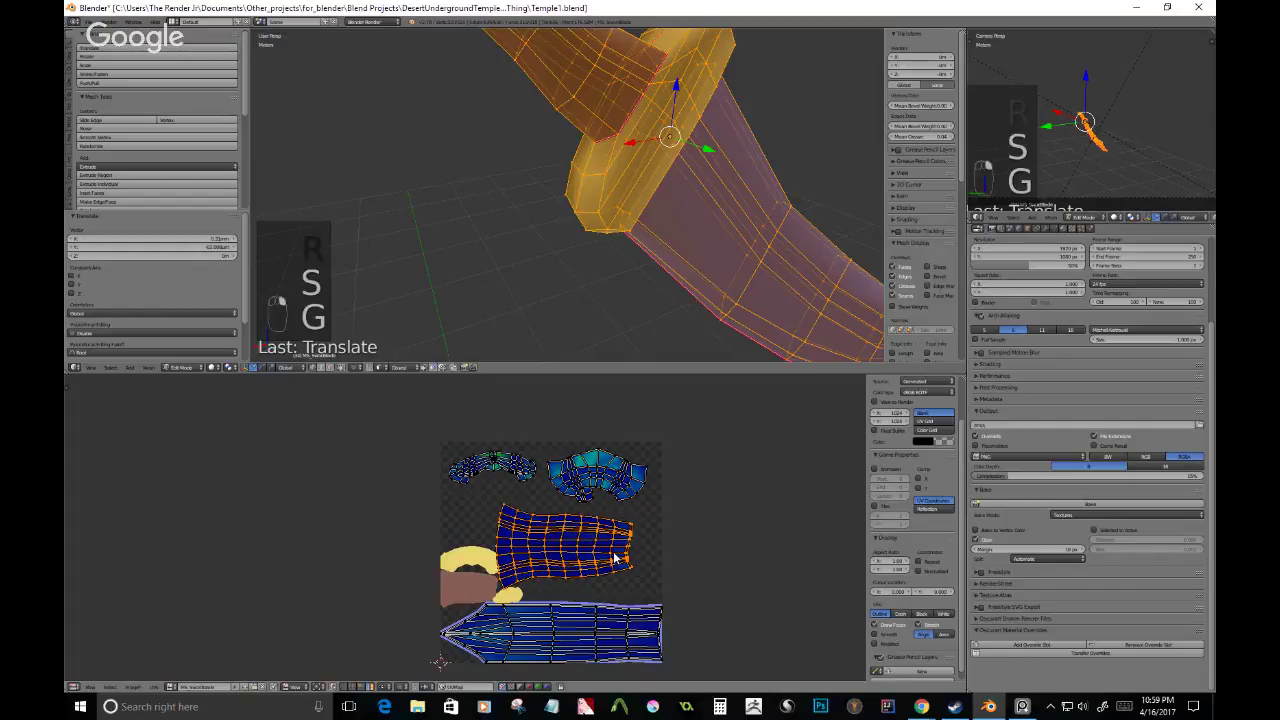
middle_drag(617, 558, 641, 535)
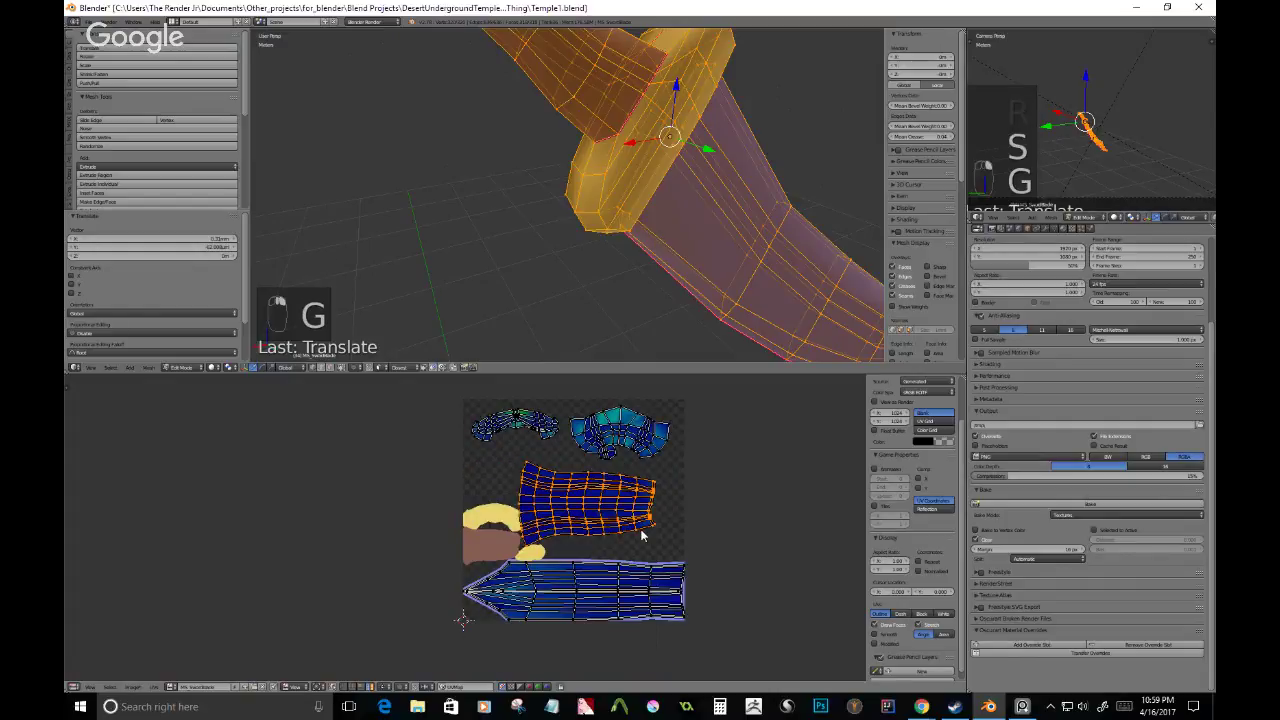
click(1080, 504)
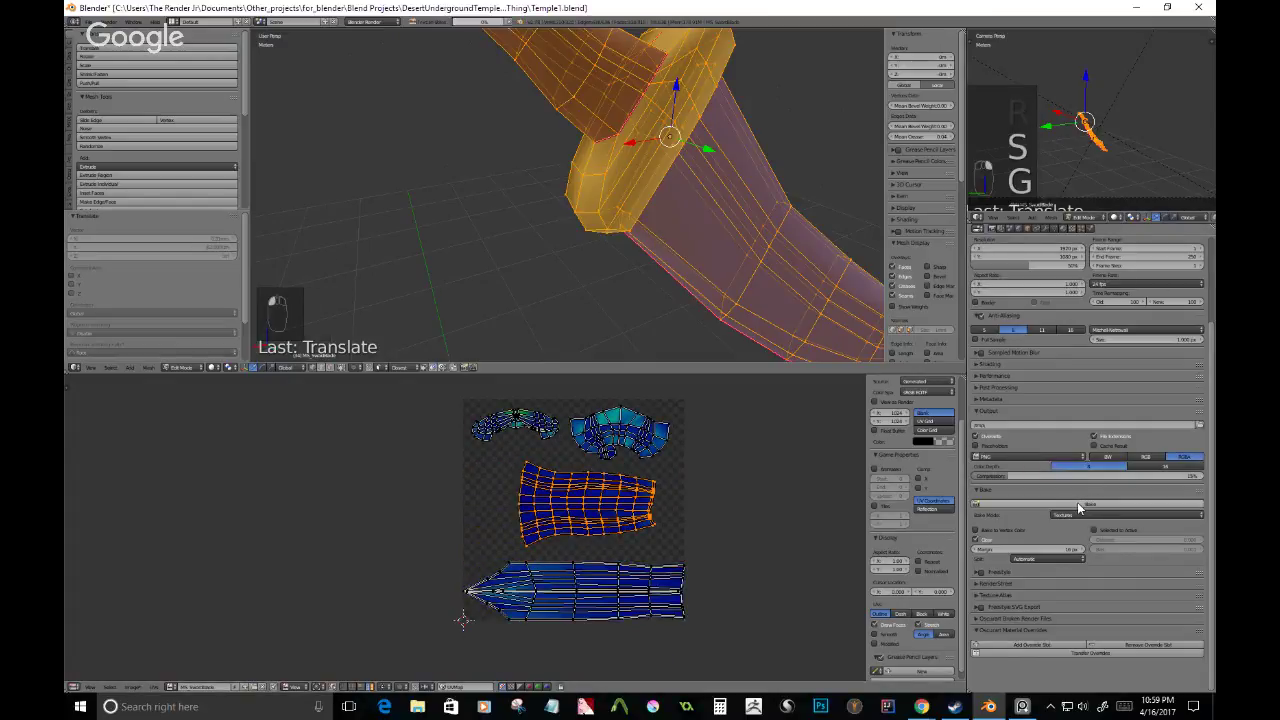
click(919, 625)
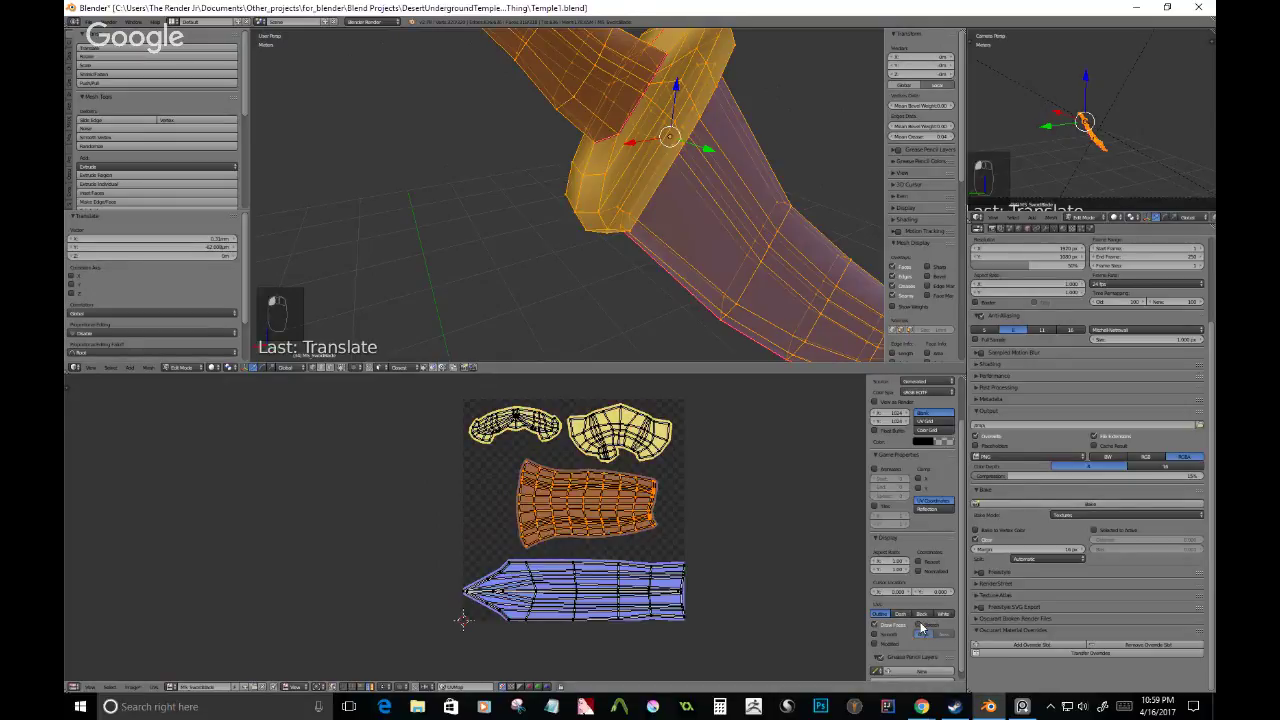
- Examine how the baked gold, handle and blade colours and their margins cover the UV islands in the image
scroll(614, 562, up, 4)
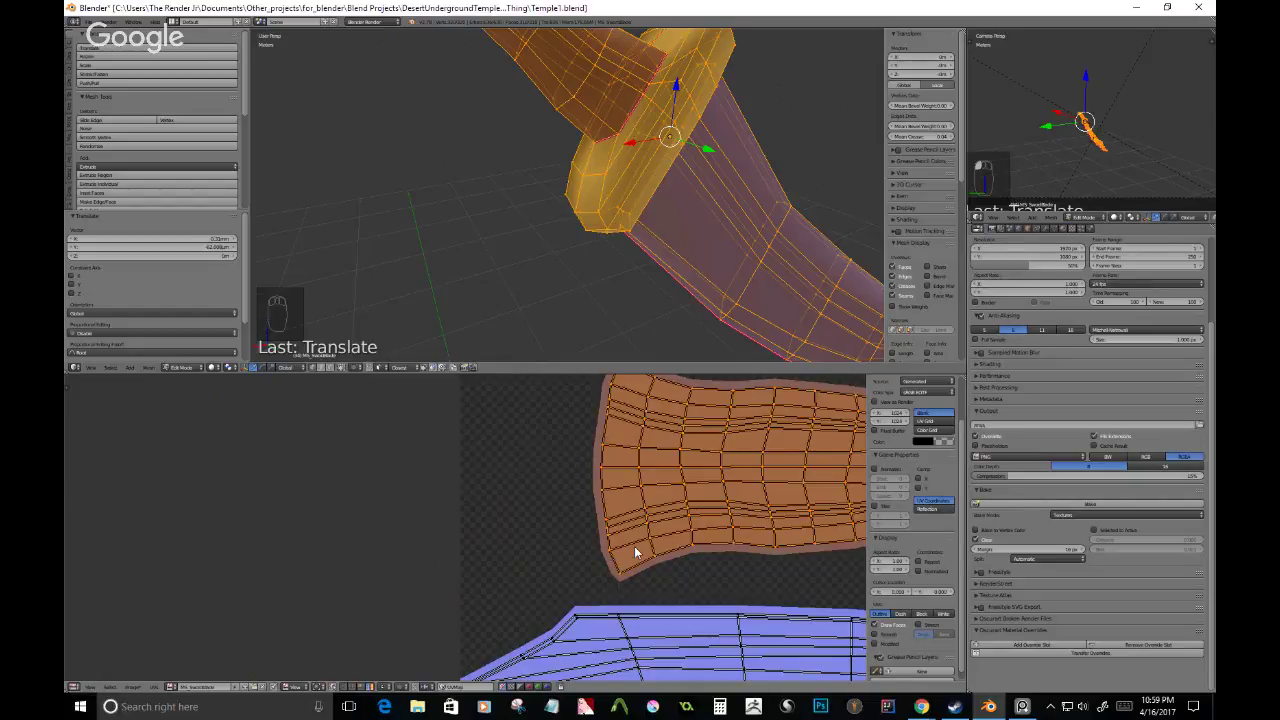
scroll(634, 546, down, 2)
scroll(636, 549, down, 2)
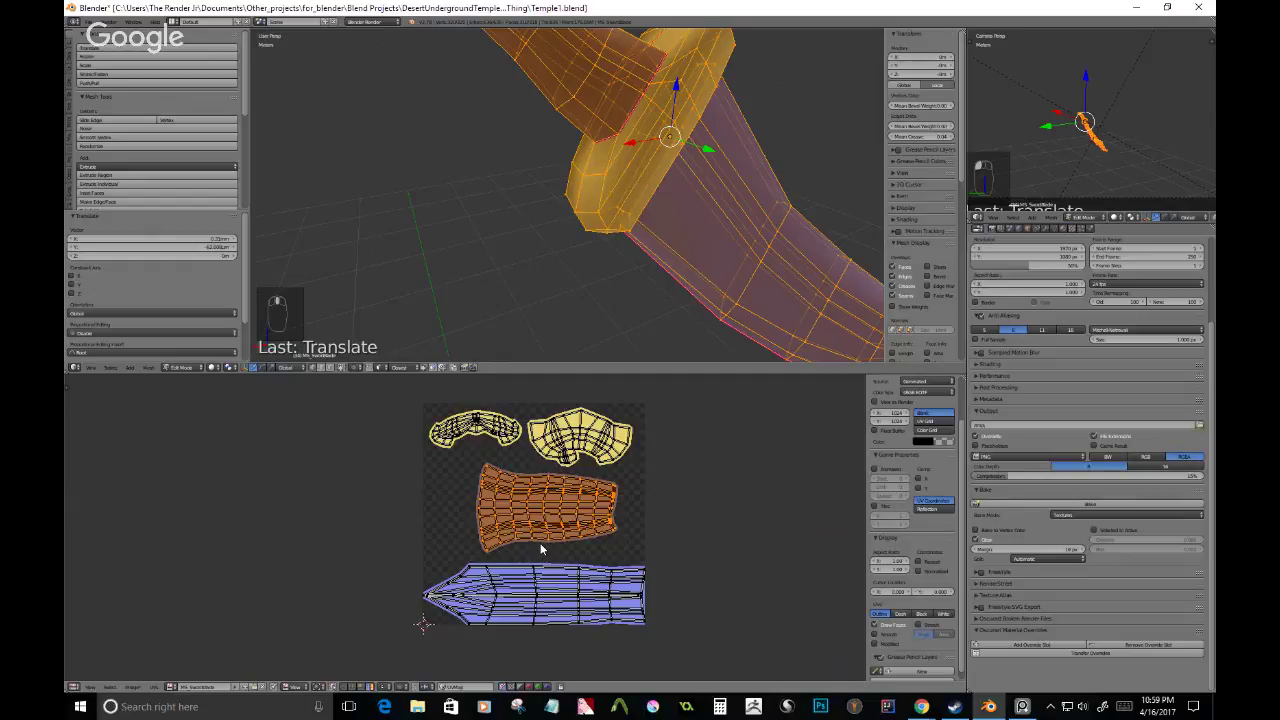
scroll(575, 515, up, 2)
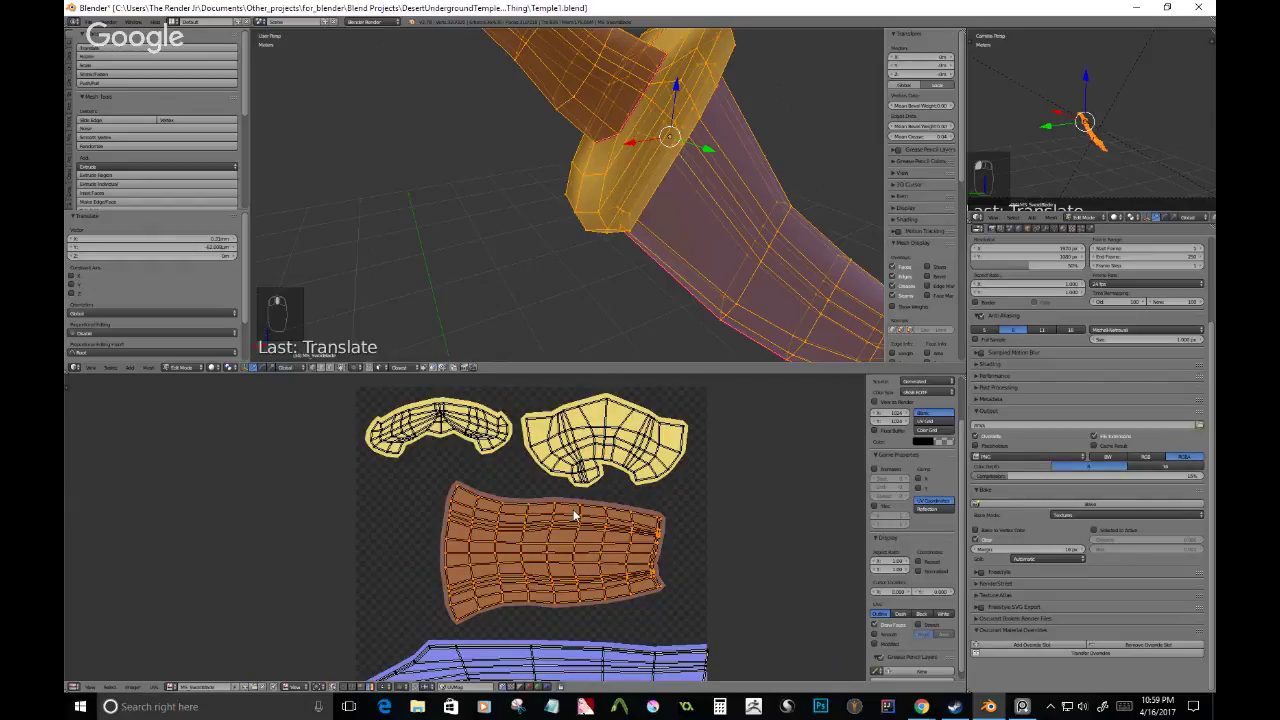
middle_drag(579, 612, 586, 586)
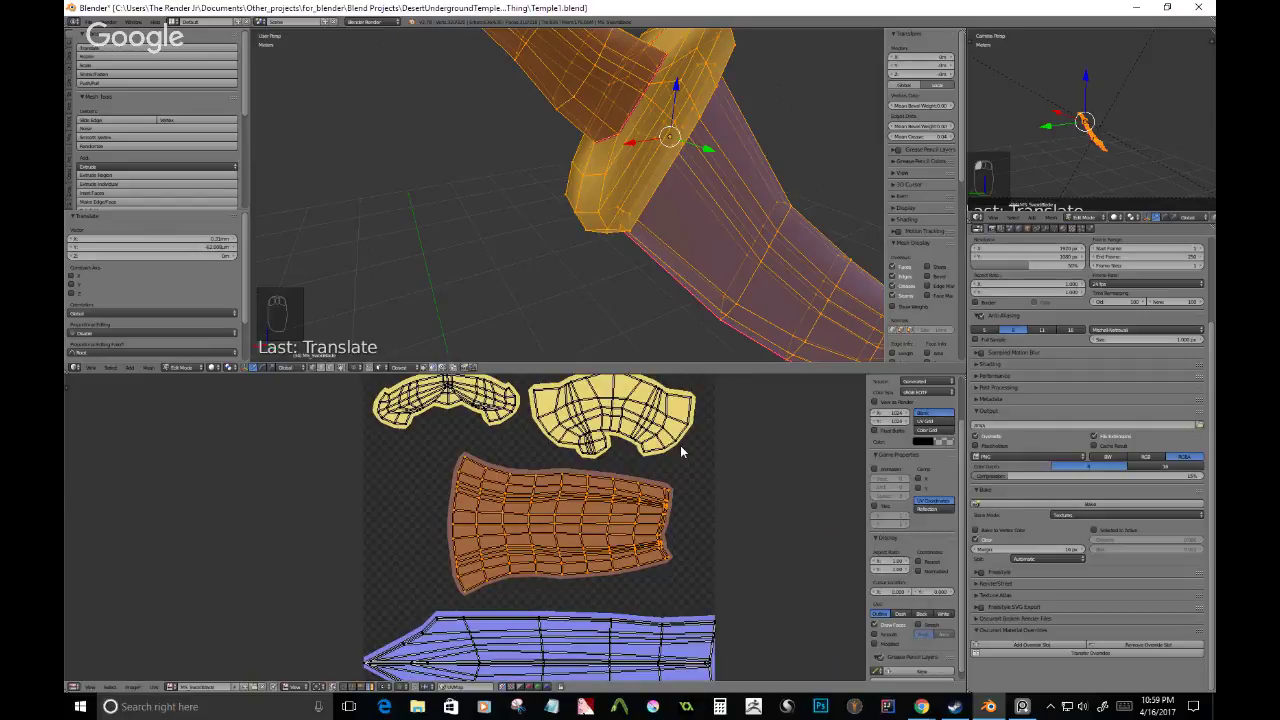
mouse_move(577, 517)
middle_down()
mouse_move(583, 563)
mouse_move(587, 537)
middle_up()
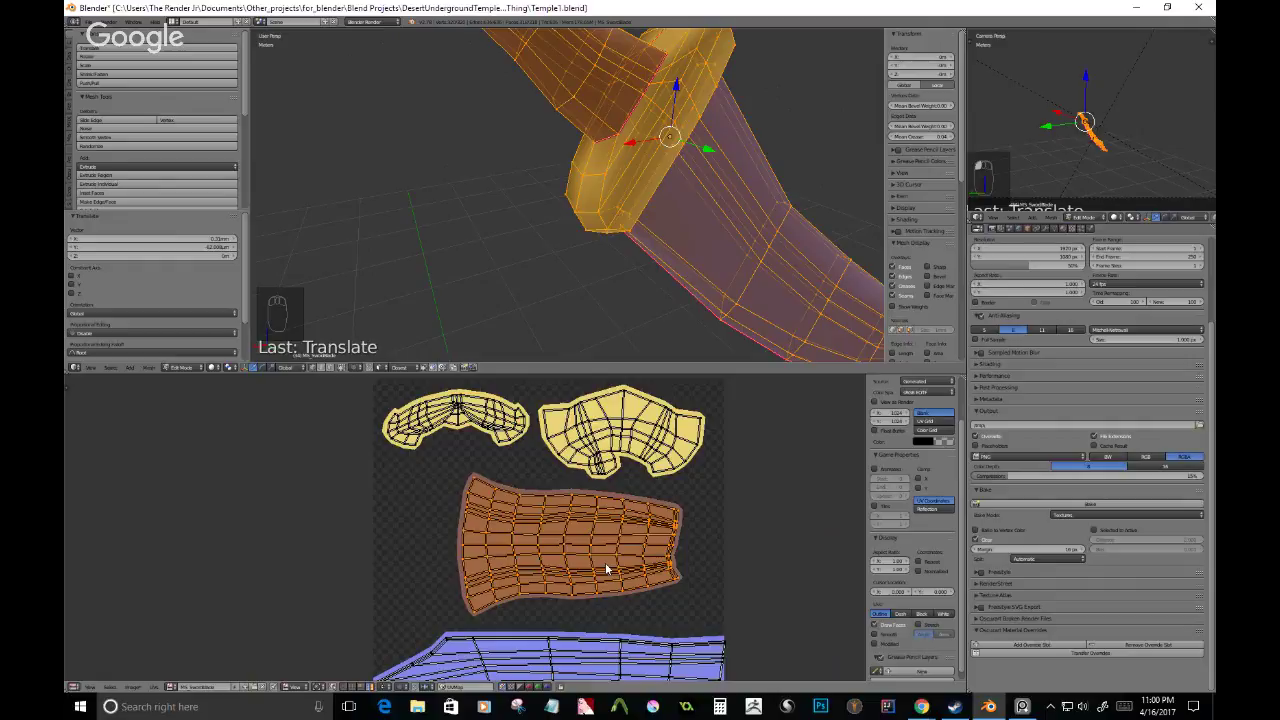
middle_drag(641, 567, 633, 560)
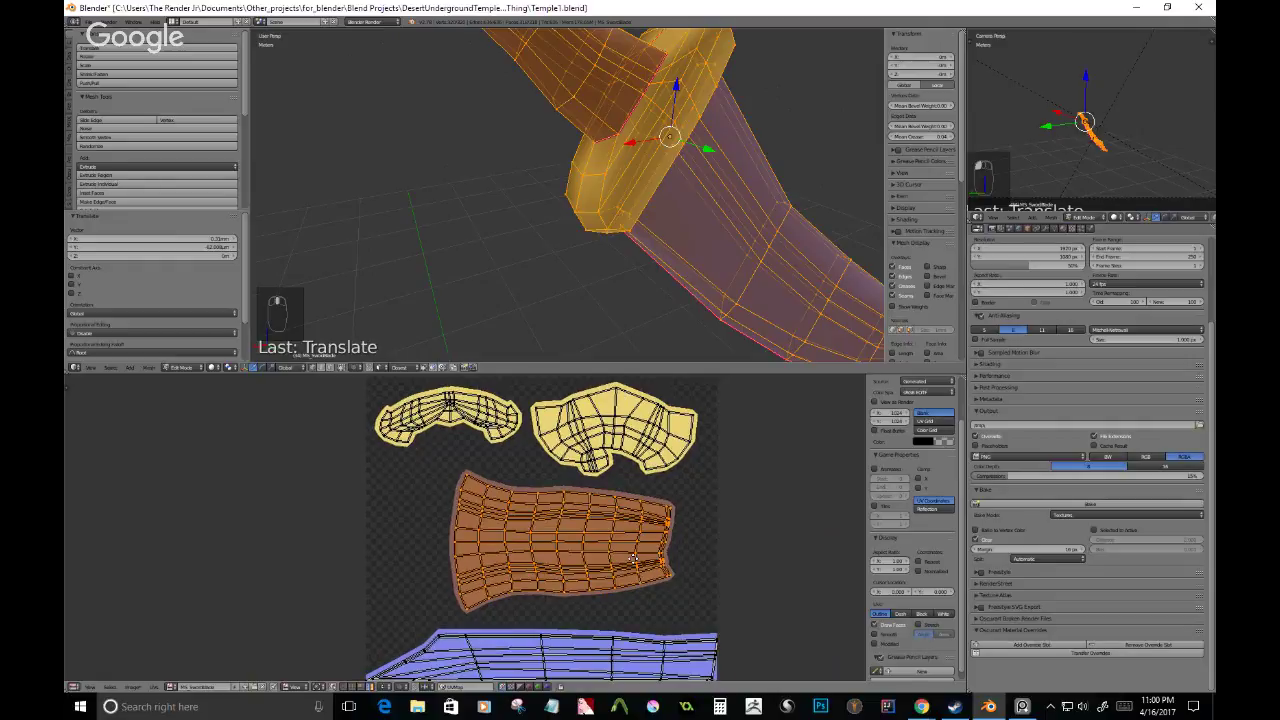
scroll(633, 558, up, 1)
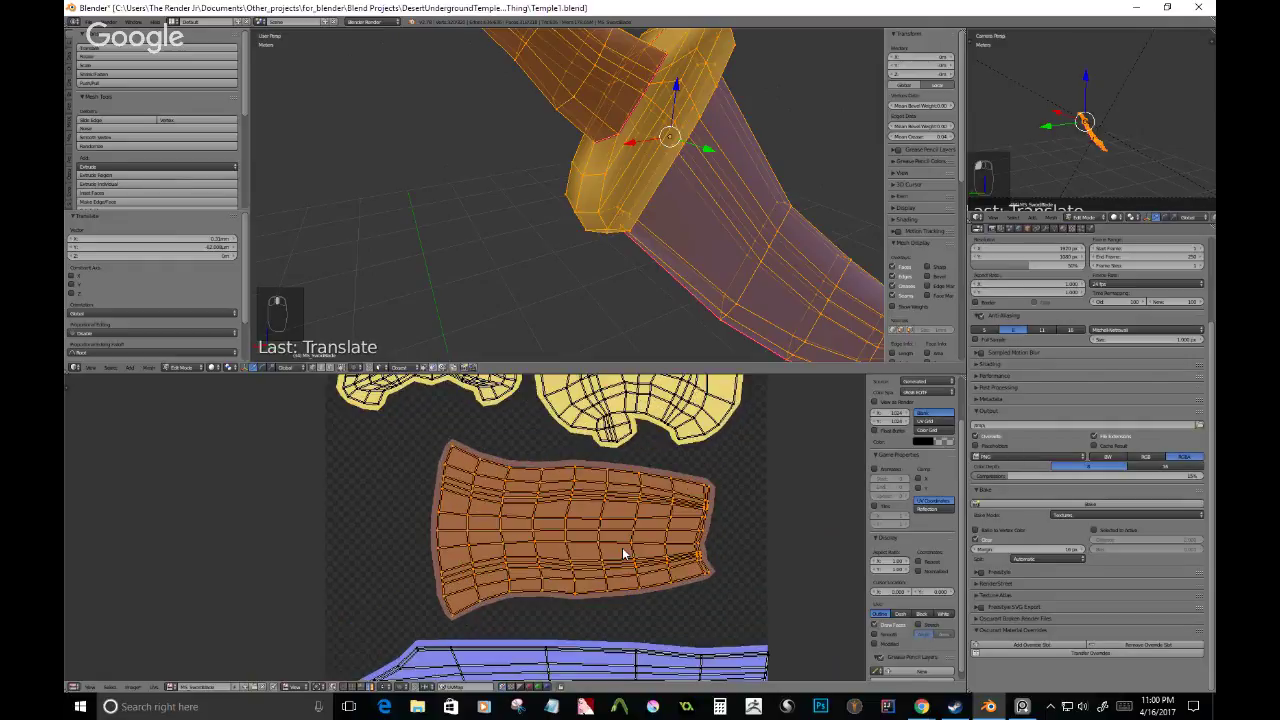
scroll(627, 551, down, 2)
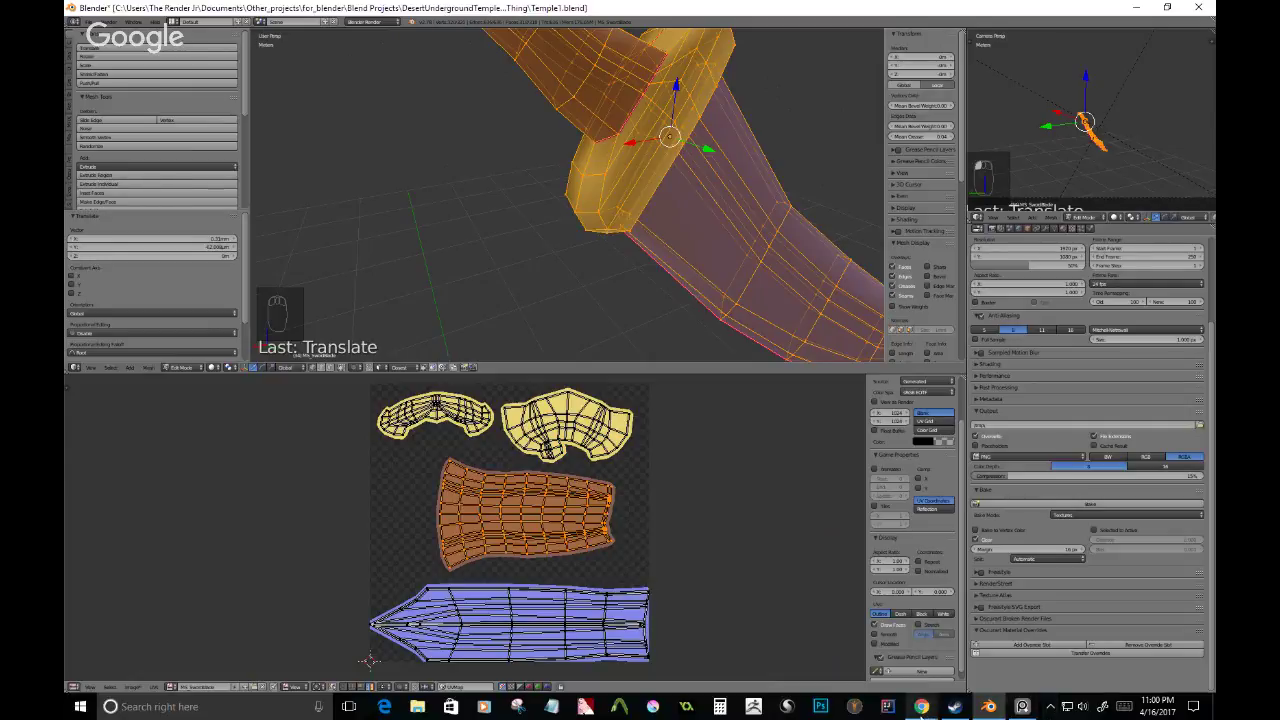
- Bring up the open Chrome windows to switch over to the browser
click(921, 712)
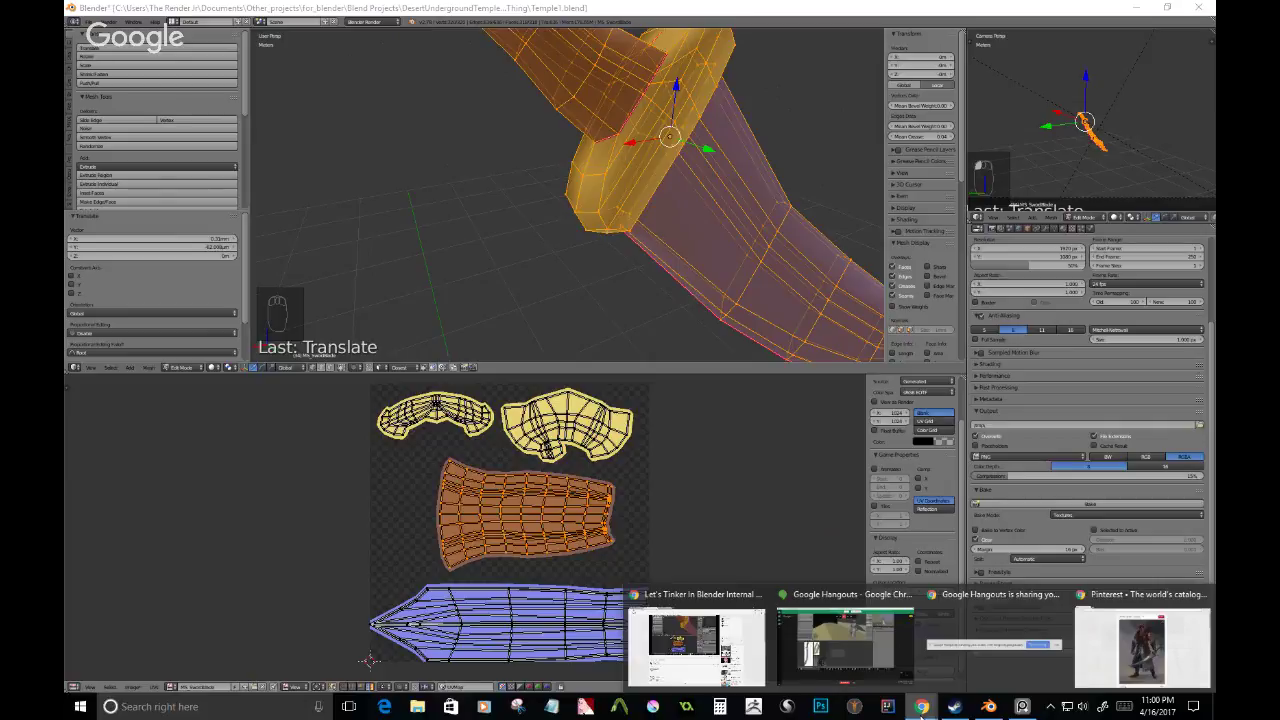